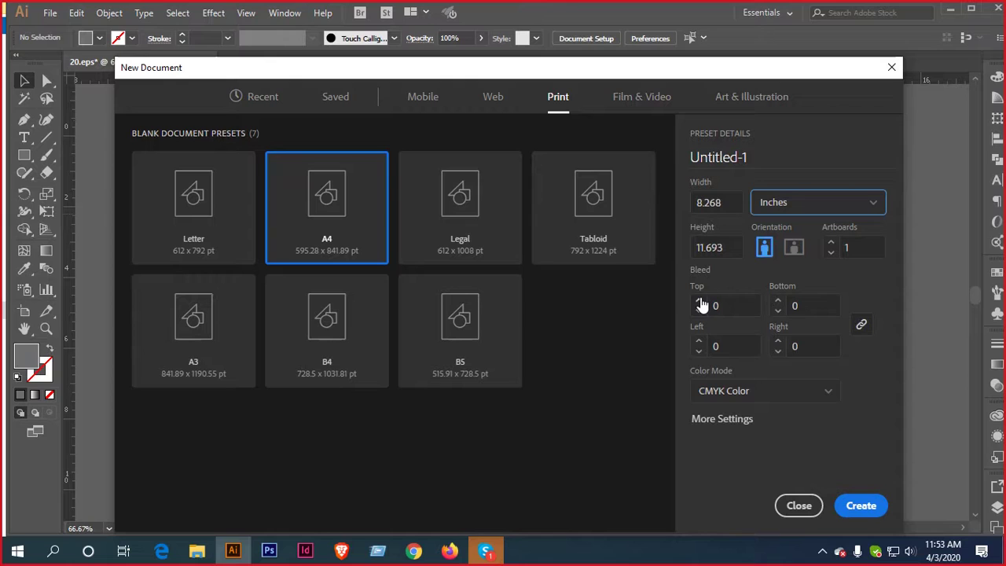
{"action": "left_click", "coordinate": [698, 302]}
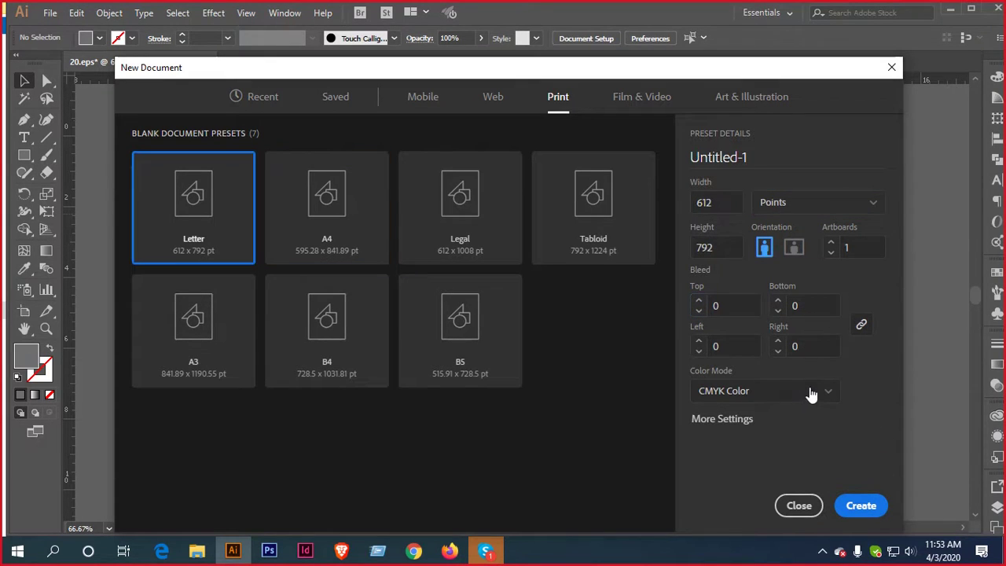
{"action": "left_click", "coordinate": [863, 506]}
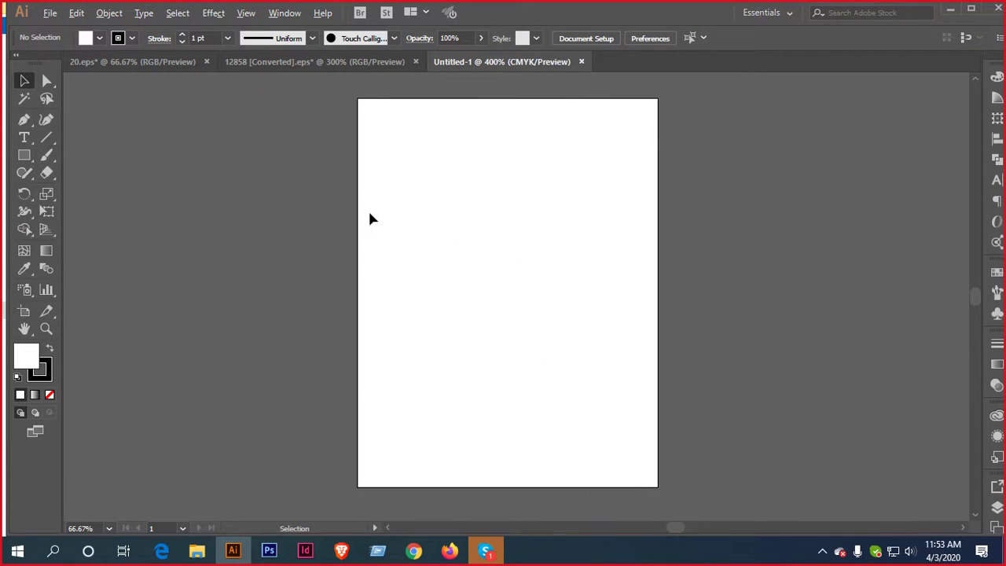
{"action": "scroll", "coordinate": [368, 208], "scroll_direction": "up", "scroll_amount": 1}
{"action": "left_click", "coordinate": [582, 61]}
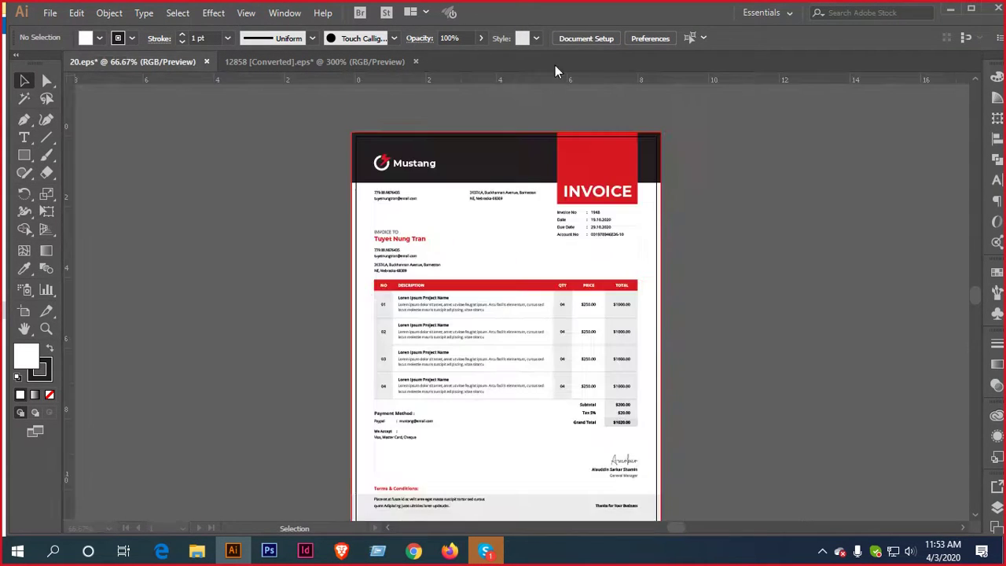
Start a new document and choose the A4 print preset
{"action": "left_click", "coordinate": [50, 14]}
{"action": "left_click", "coordinate": [75, 30]}
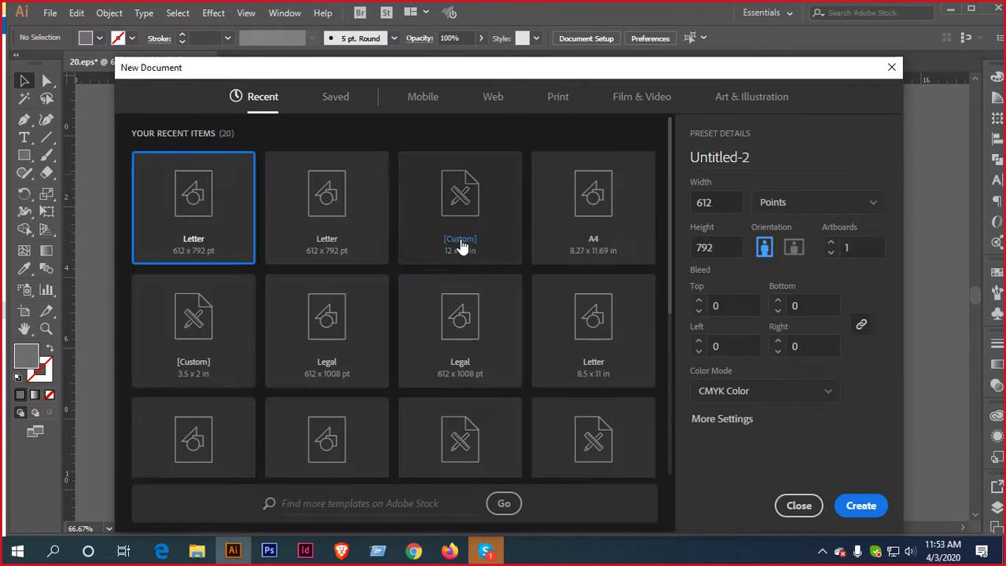
{"action": "left_click", "coordinate": [843, 211]}
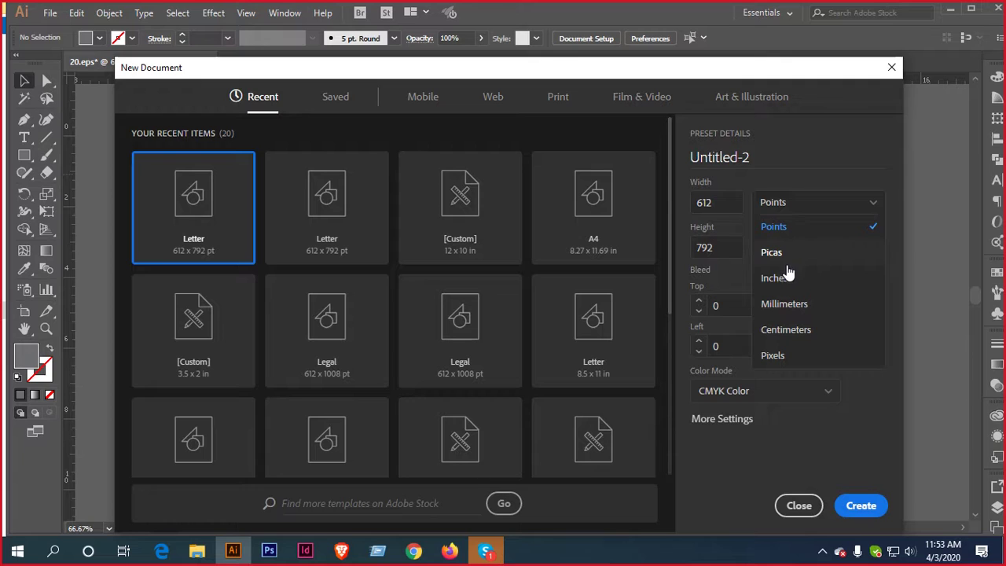
{"action": "left_click", "coordinate": [790, 275]}
{"action": "left_click", "coordinate": [553, 106]}
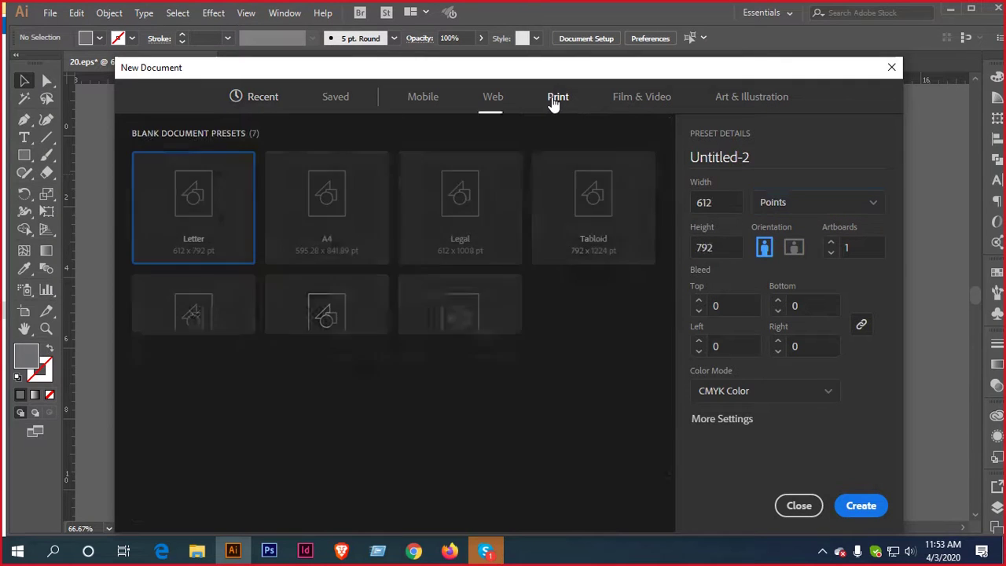
{"action": "left_click", "coordinate": [371, 202]}
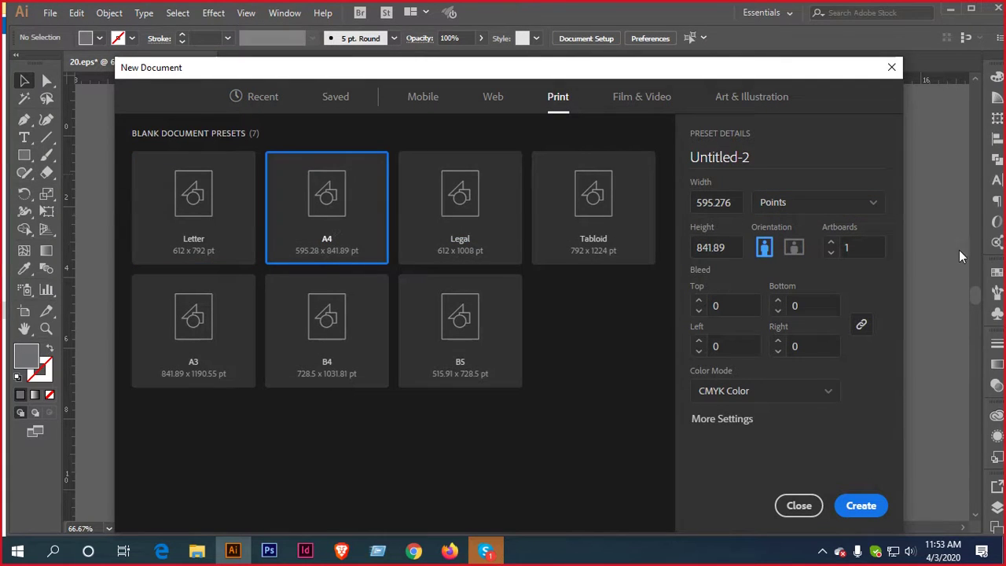
Switch the A4 document's units to inches, try several bleed values and reset the bleed on all sides to 0
{"action": "left_click", "coordinate": [699, 302]}
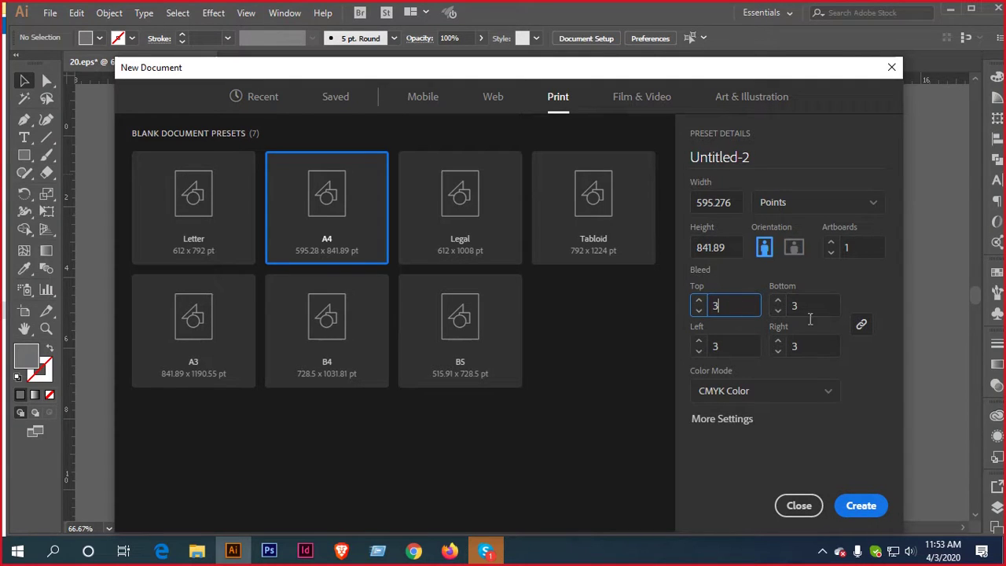
{"action": "left_click", "coordinate": [837, 208]}
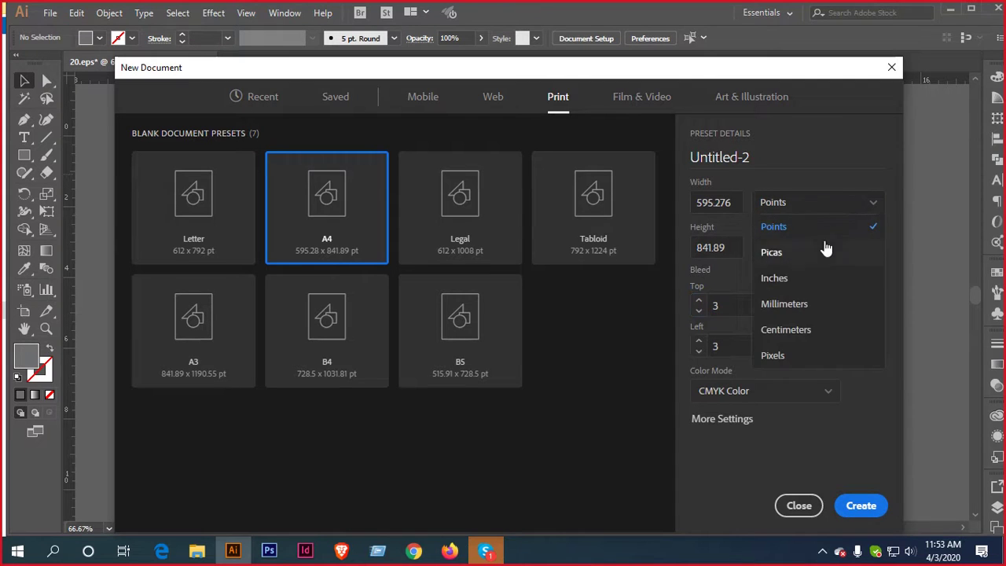
{"action": "left_click", "coordinate": [790, 280]}
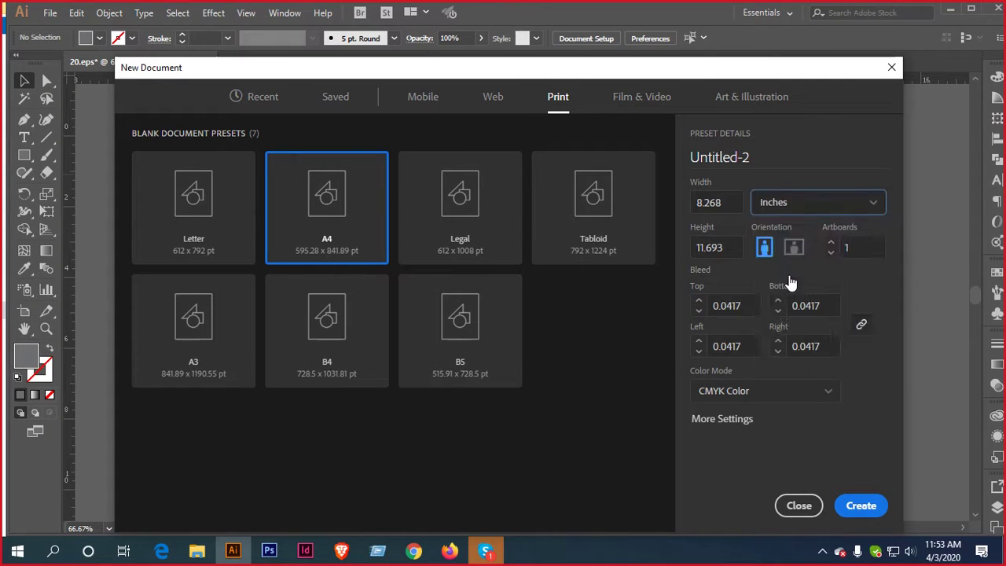
{"action": "left_click", "coordinate": [699, 302]}
{"action": "left_click", "coordinate": [699, 302]}
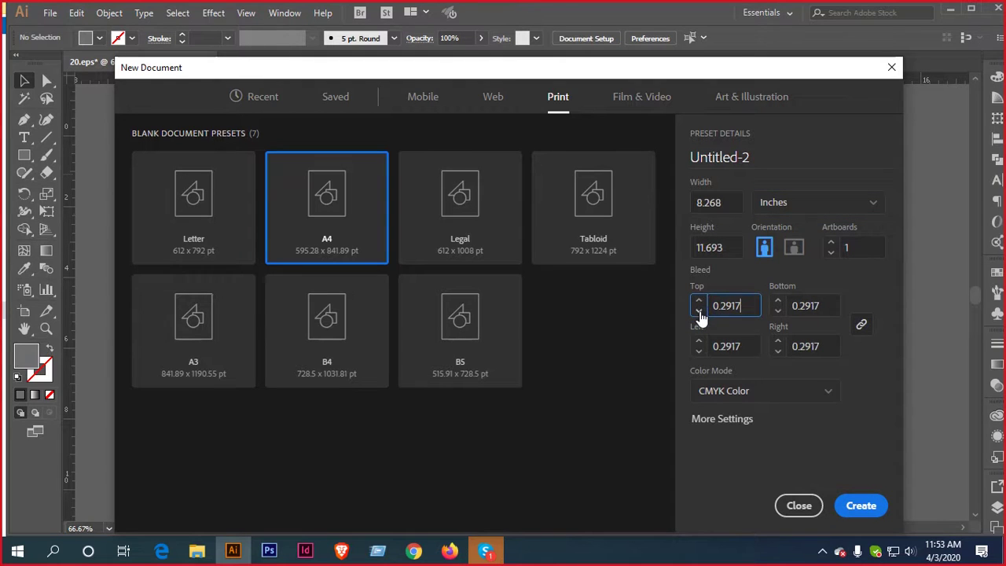
{"action": "left_click", "coordinate": [699, 311]}
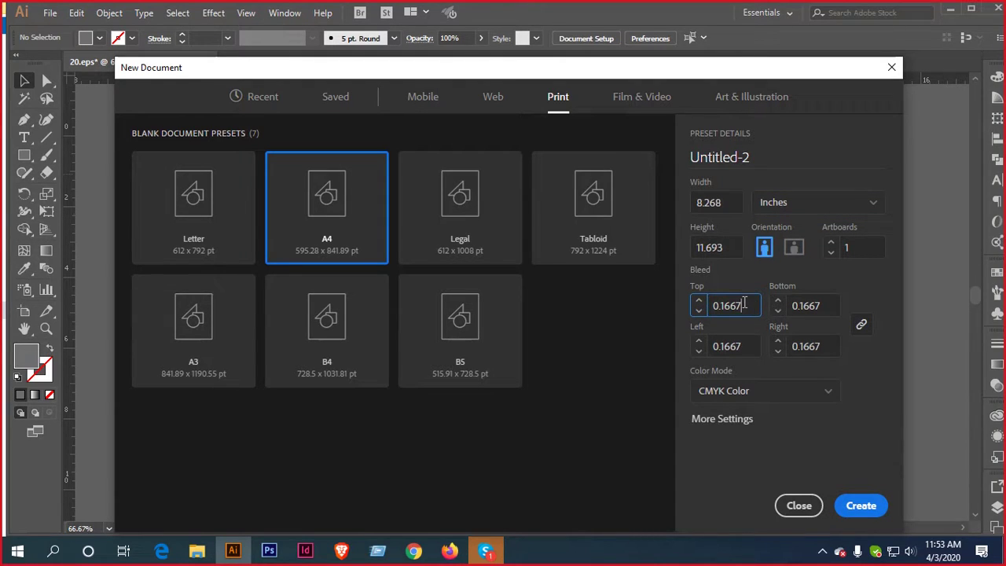
{"action": "key", "text": "BackSpace"}
{"action": "key", "text": "BackSpace"}
{"action": "key", "text": "BackSpace"}
{"action": "key", "text": "BackSpace"}
{"action": "key", "text": "BackSpace"}
{"action": "type", "text": "0"}
{"action": "left_click", "coordinate": [867, 281]}
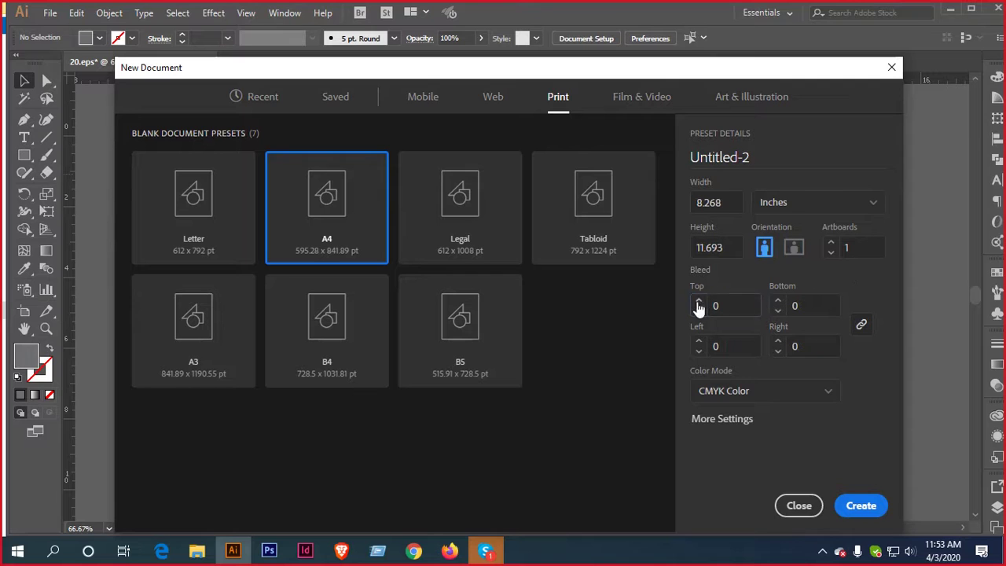
{"action": "left_click", "coordinate": [697, 302]}
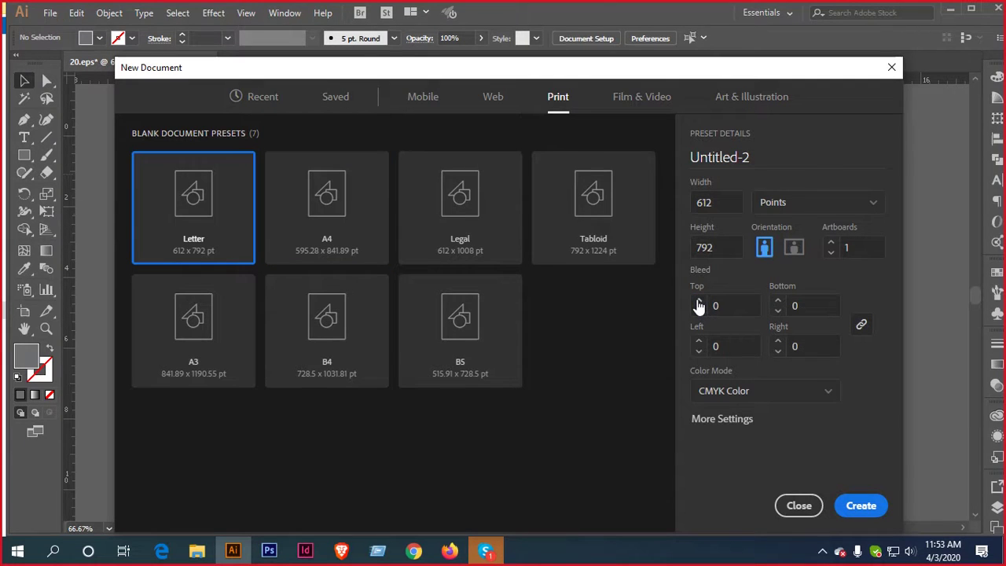
{"action": "left_click", "coordinate": [822, 204]}
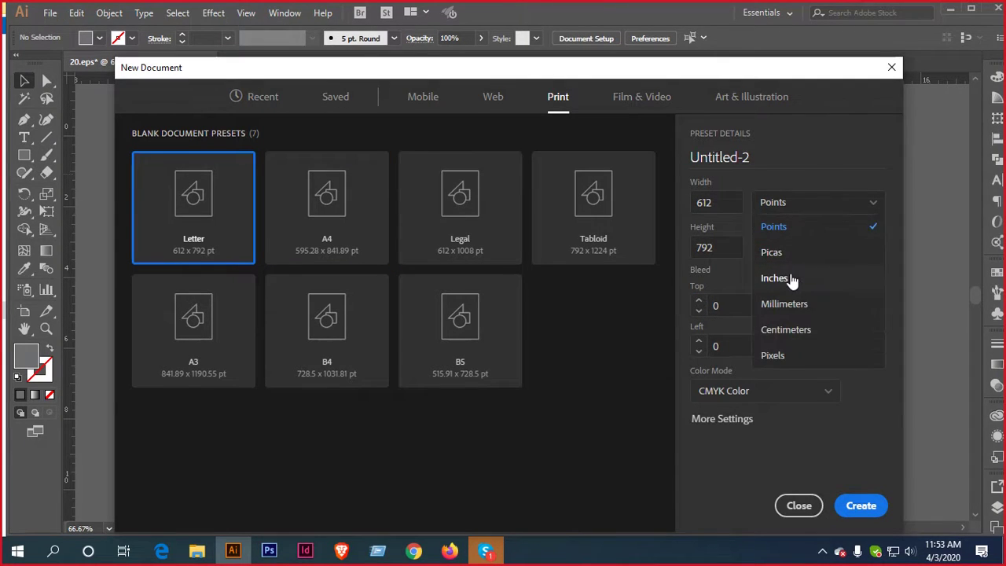
{"action": "left_click", "coordinate": [791, 278]}
Create an A4 print document in inches with a 0.125 in bleed on all sides
{"action": "left_click", "coordinate": [359, 236]}
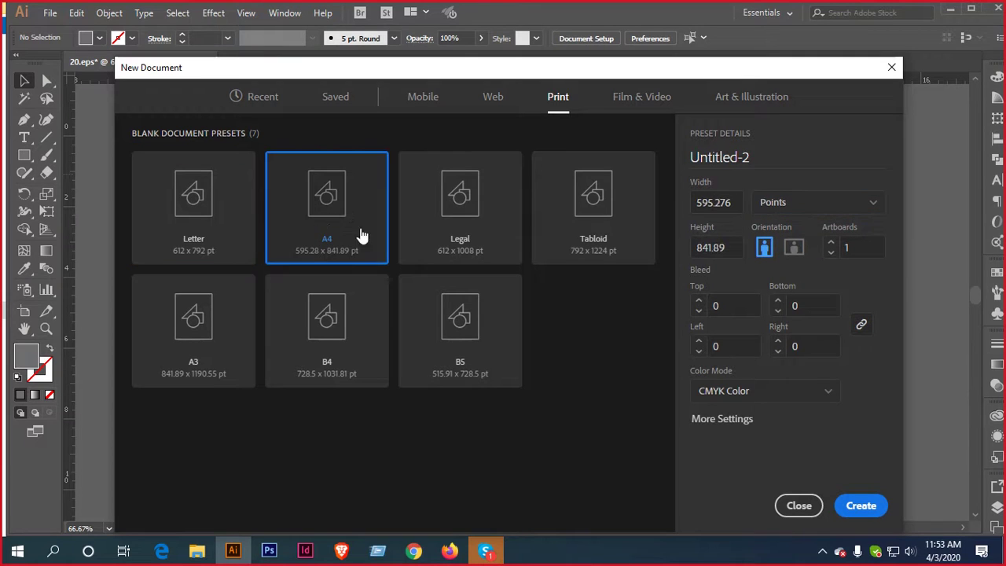
{"action": "left_click", "coordinate": [812, 204]}
{"action": "left_click", "coordinate": [786, 278]}
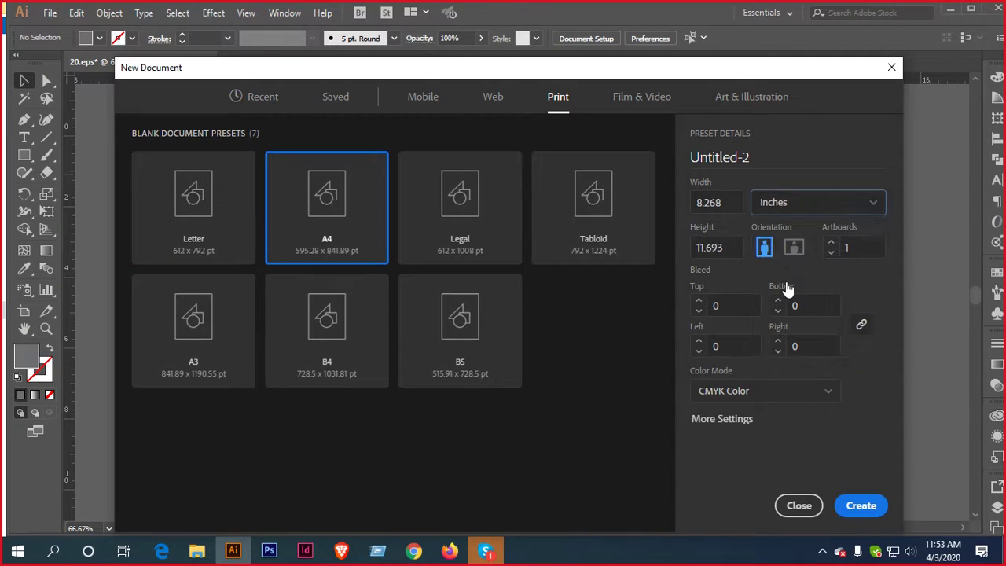
{"action": "left_click", "coordinate": [698, 302]}
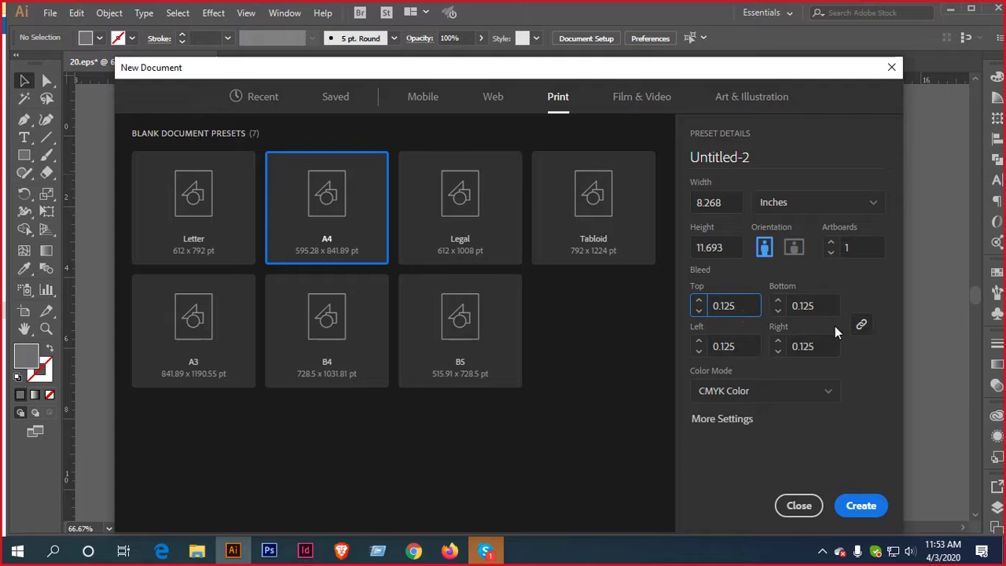
{"action": "left_click", "coordinate": [861, 505]}
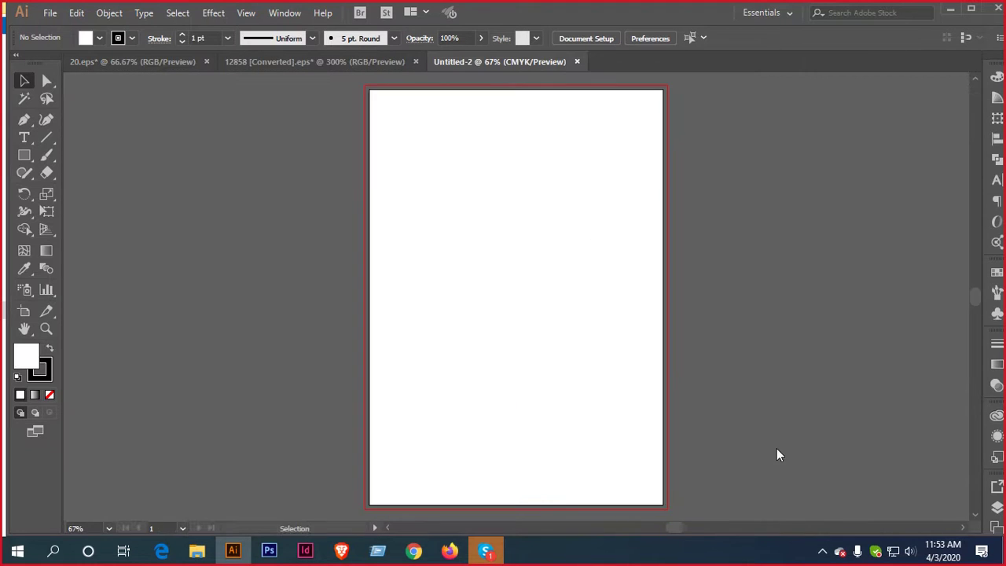
Create another A4 document in inches with a 0.25 in bleed on all sides
{"action": "left_click", "coordinate": [52, 15]}
{"action": "left_click", "coordinate": [69, 33]}
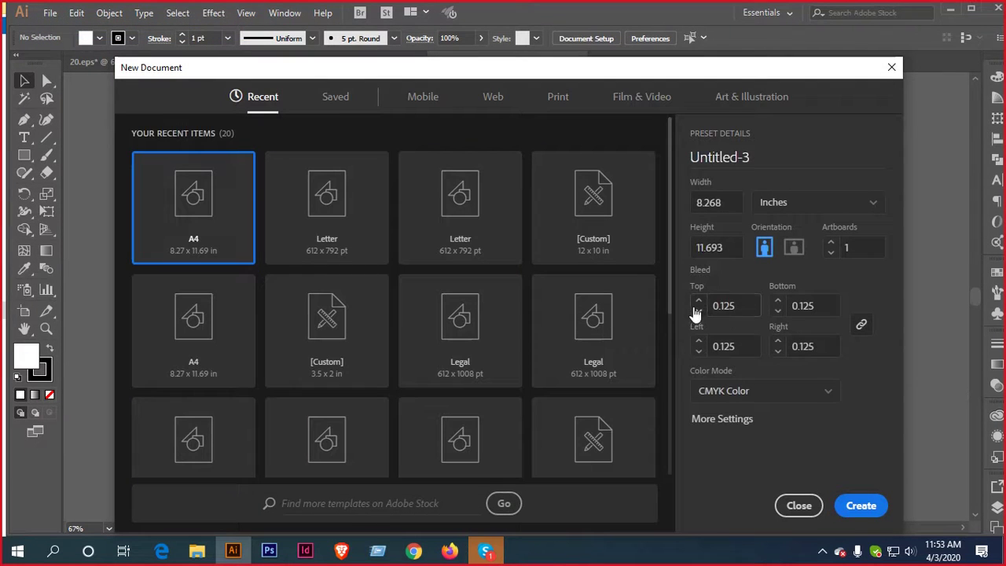
{"action": "left_click", "coordinate": [697, 301]}
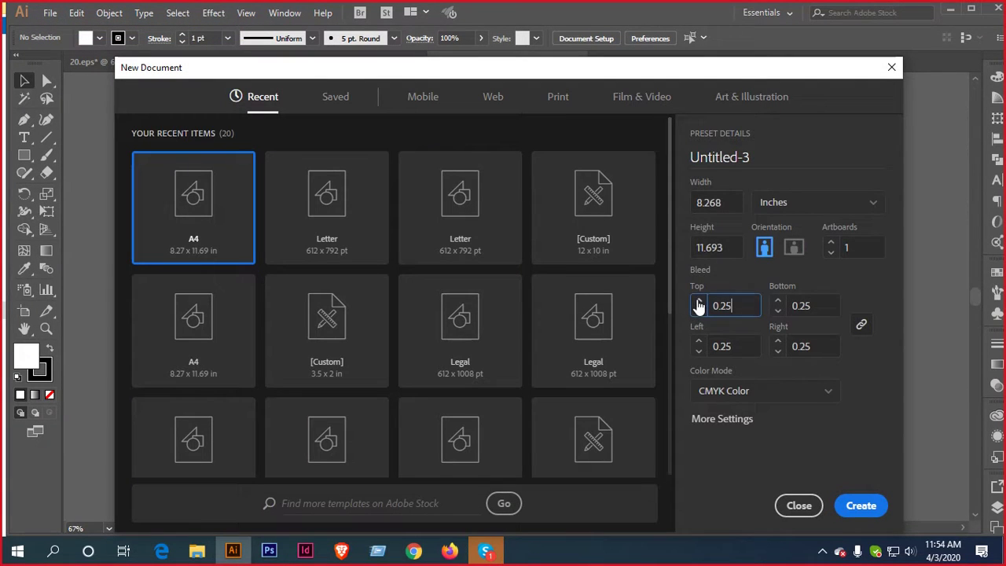
{"action": "left_click", "coordinate": [861, 505]}
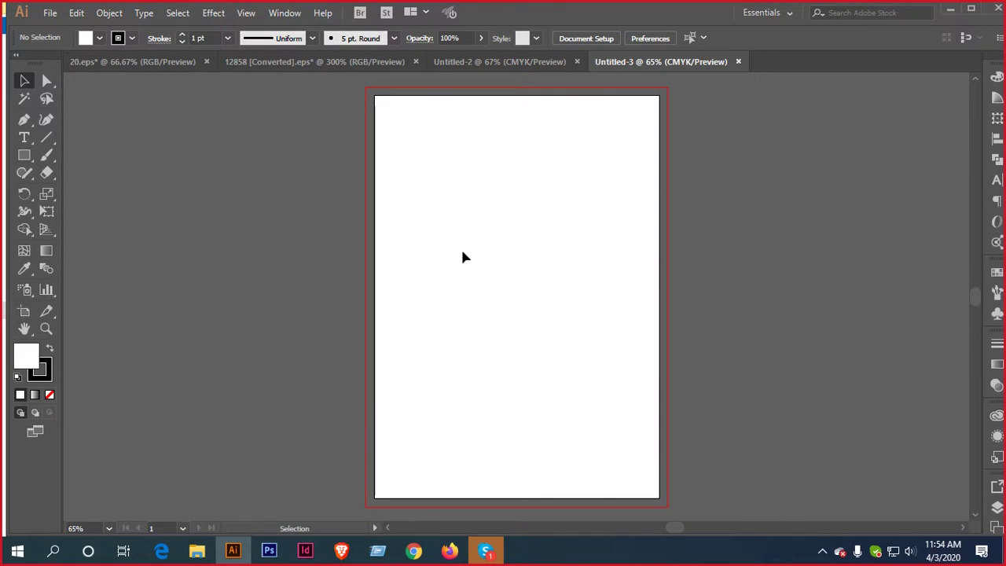
Create a rectangle 0.125 in wide and 1.3889 in high beside the invoice artboard in 20.eps
{"action": "left_click", "coordinate": [489, 62]}
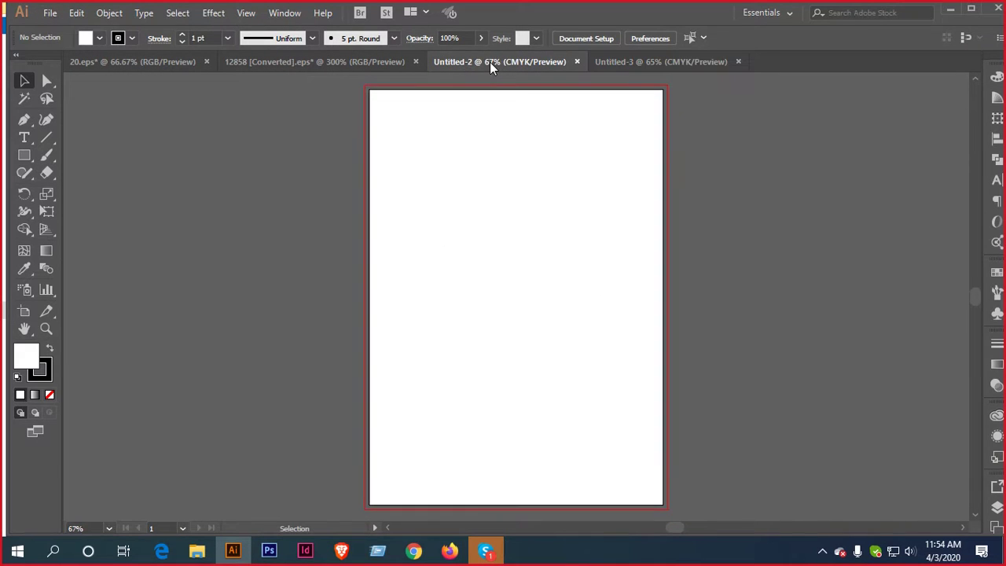
{"action": "left_click", "coordinate": [366, 64]}
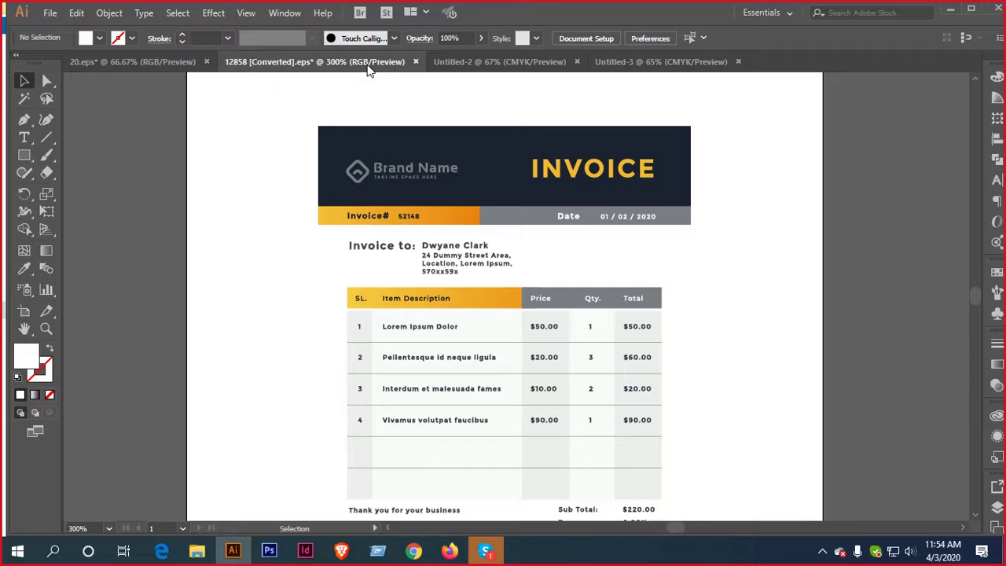
{"action": "left_click", "coordinate": [182, 63]}
{"action": "scroll", "coordinate": [353, 291], "scroll_direction": "up", "scroll_amount": 5}
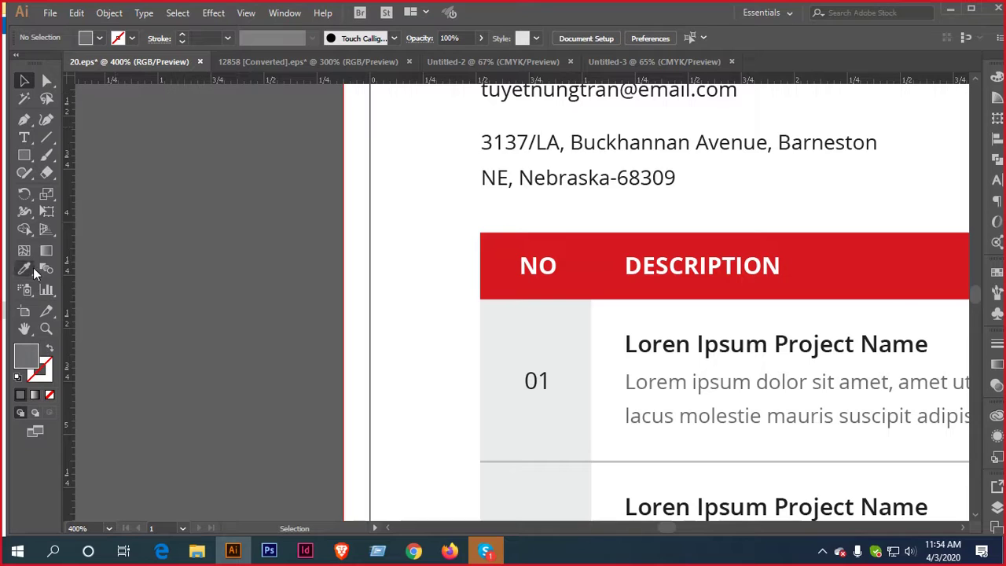
{"action": "key", "text": "m"}
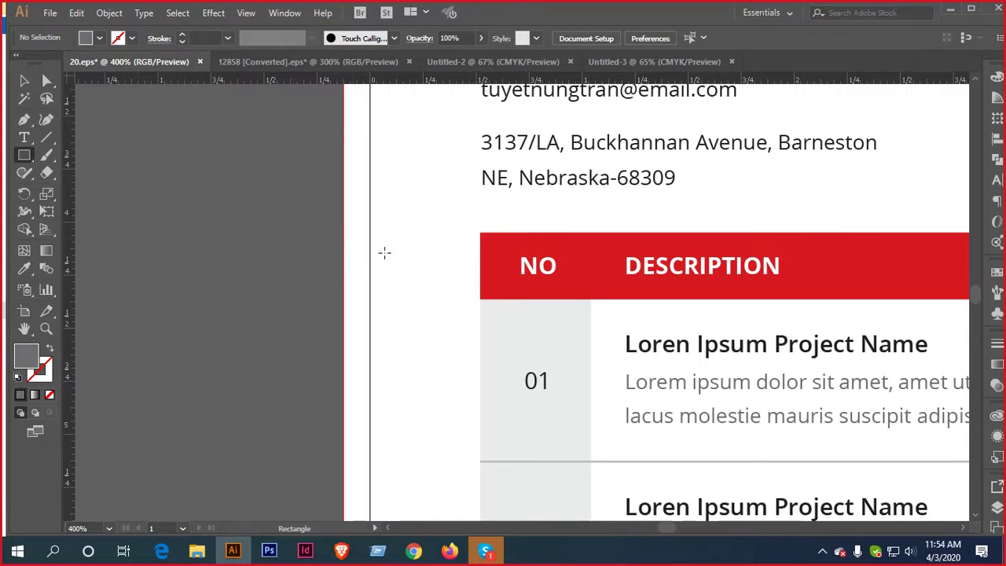
{"action": "left_click", "coordinate": [259, 250]}
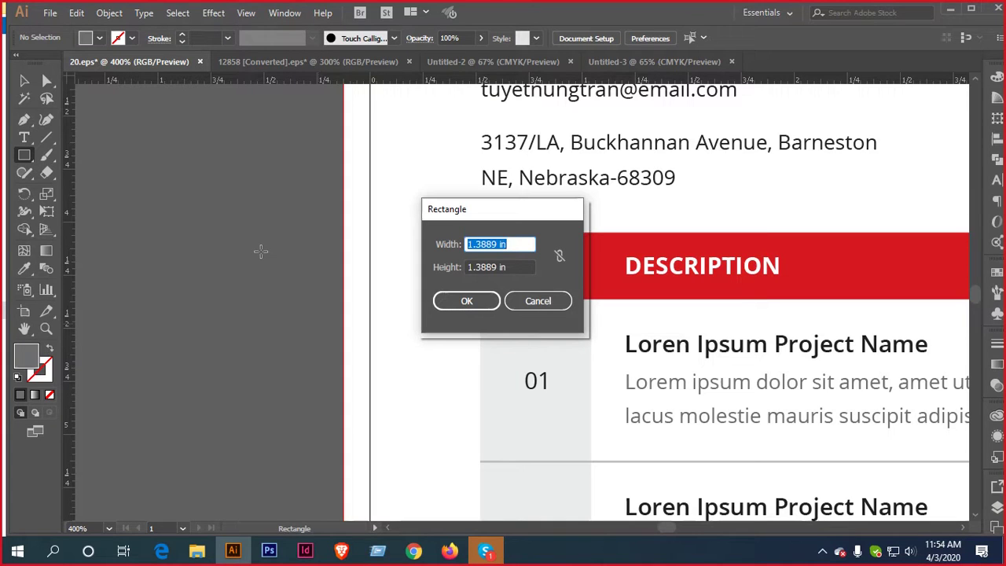
{"action": "type", "text": "0.125"}
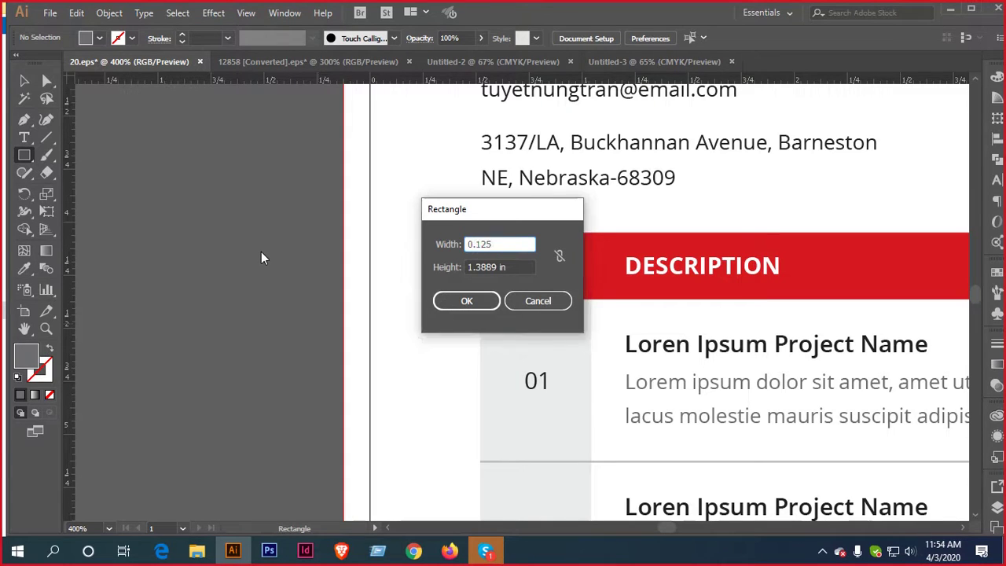
{"action": "key", "text": "Return"}
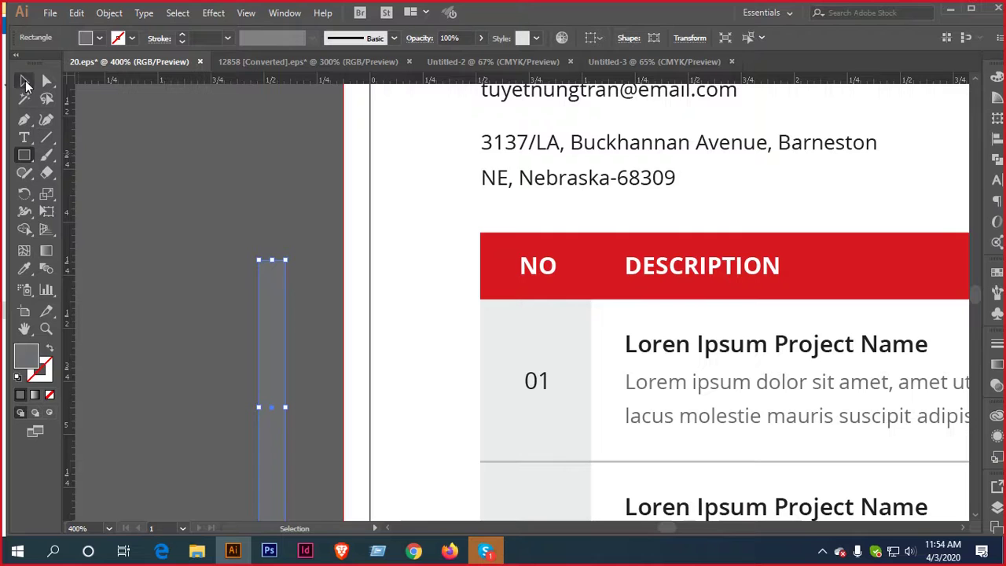
Fit the rectangle between the red bleed line and the invoice artboard's left edge
{"action": "left_click", "coordinate": [24, 80]}
{"action": "scroll", "coordinate": [291, 325], "scroll_direction": "up", "scroll_amount": 4}
{"action": "left_click_drag", "start_coordinate": [189, 318], "coordinate": [547, 379]}
{"action": "scroll", "coordinate": [584, 377], "scroll_direction": "down", "scroll_amount": 5}
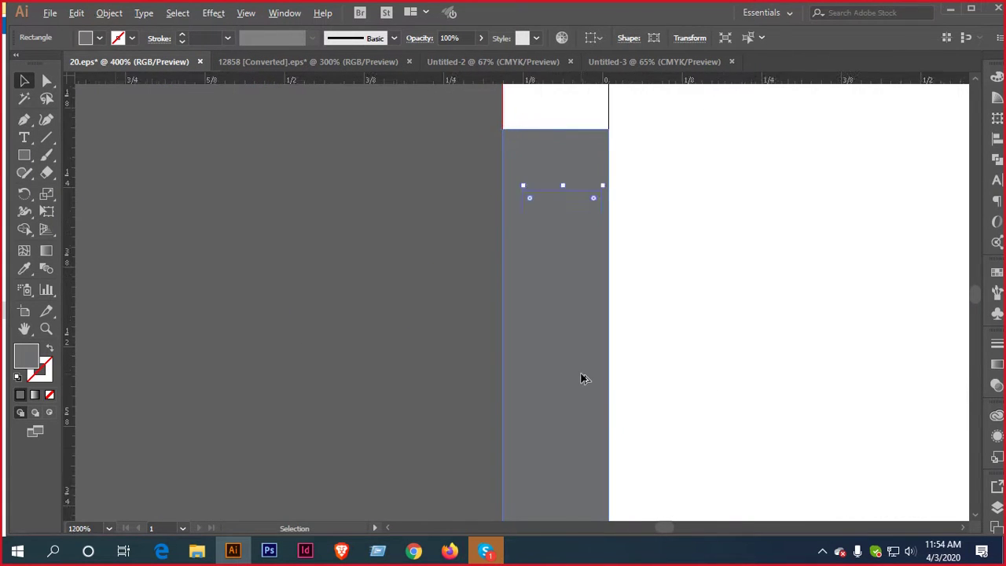
{"action": "left_click_drag", "start_coordinate": [691, 332], "coordinate": [356, 276]}
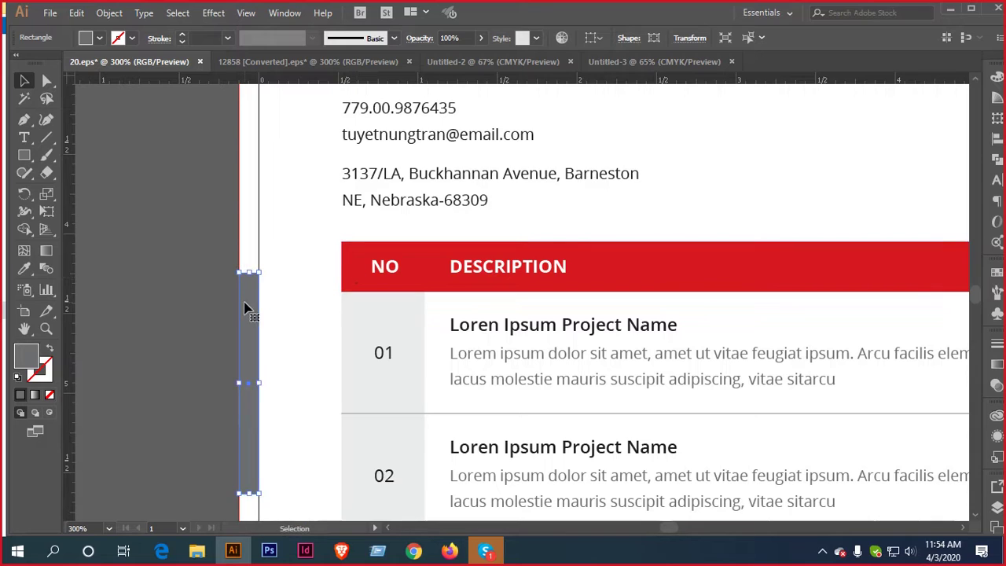
Copy the rectangle into Untitled-2 and fit it between the left bleed line and the artboard edge
{"action": "left_click_drag", "start_coordinate": [243, 306], "coordinate": [370, 270]}
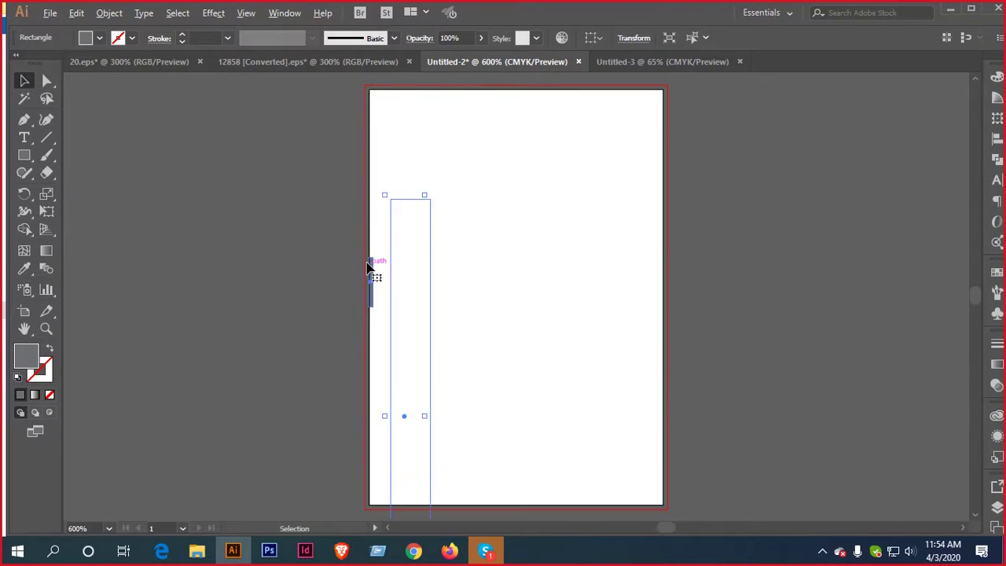
{"action": "scroll", "coordinate": [374, 261], "scroll_direction": "up", "scroll_amount": 10}
{"action": "left_click_drag", "start_coordinate": [606, 255], "coordinate": [417, 262]}
{"action": "scroll", "coordinate": [427, 274], "scroll_direction": "down", "scroll_amount": 6}
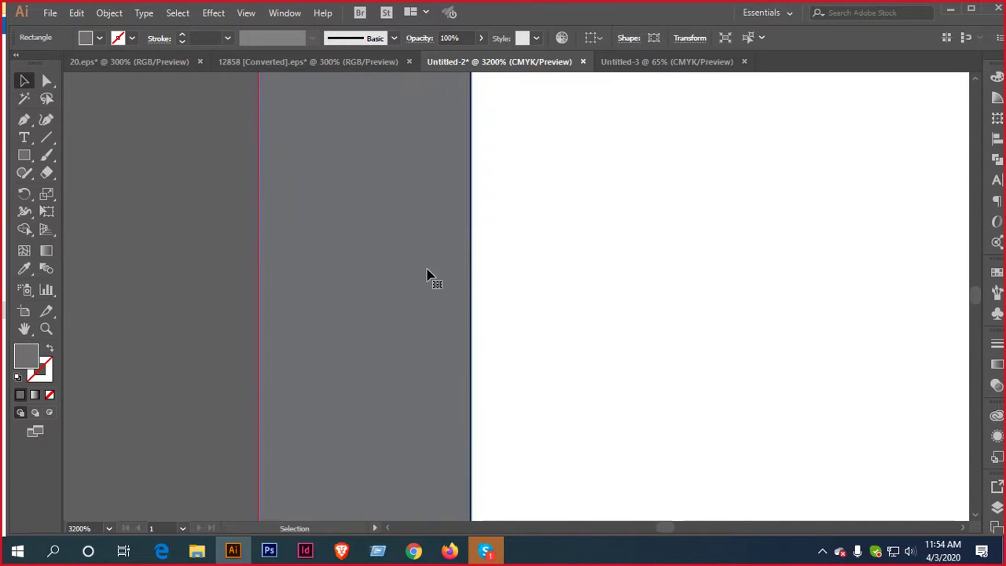
Delete the rectangle from the left bleed area of Untitled-2
{"action": "left_click", "coordinate": [351, 249]}
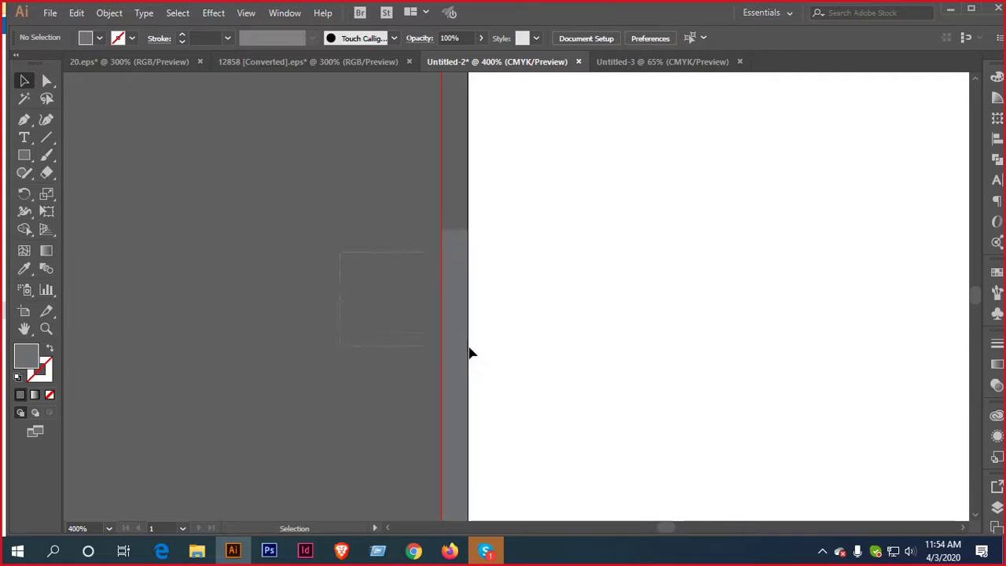
{"action": "left_click", "coordinate": [469, 343]}
{"action": "key", "text": "Delete"}
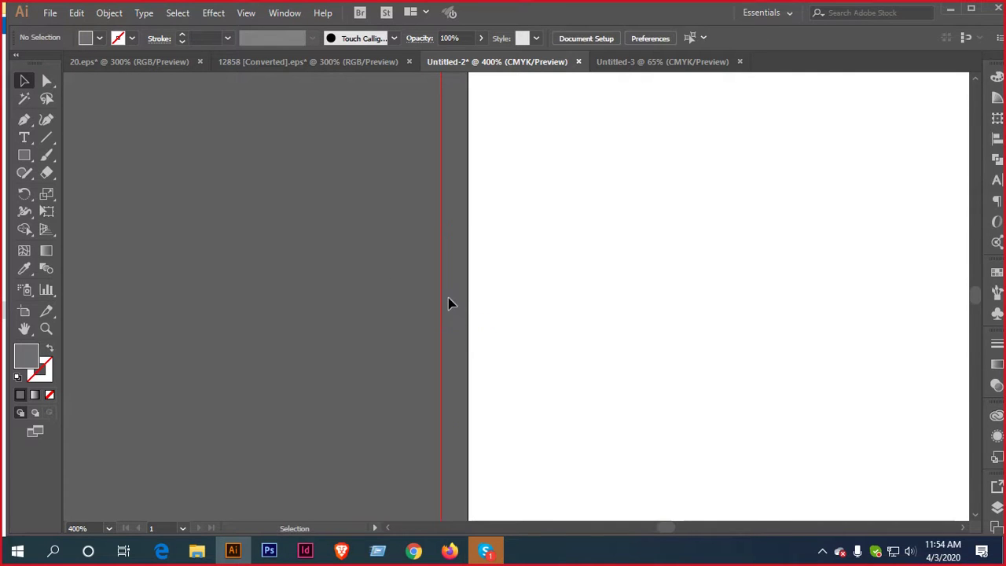
Compare the bleed margins around the Untitled-2 and Untitled-3 artboards and close Untitled-3
{"action": "scroll", "coordinate": [450, 304], "scroll_direction": "down", "scroll_amount": 2}
{"action": "left_click_drag", "start_coordinate": [590, 285], "coordinate": [458, 301]}
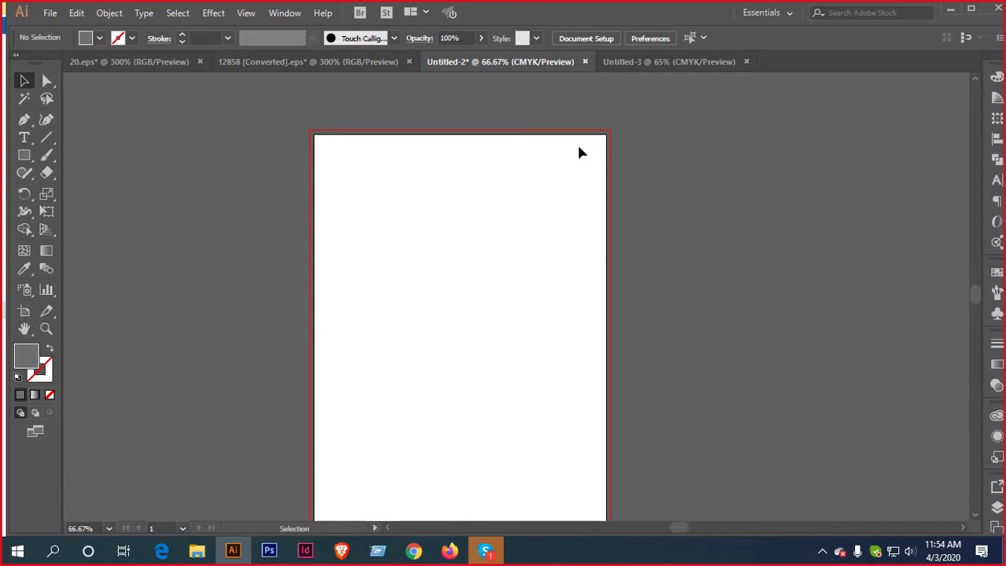
{"action": "scroll", "coordinate": [613, 150], "scroll_direction": "up", "scroll_amount": 2}
{"action": "scroll", "coordinate": [440, 196], "scroll_direction": "down", "scroll_amount": 3}
{"action": "left_click_drag", "start_coordinate": [440, 196], "coordinate": [516, 209]}
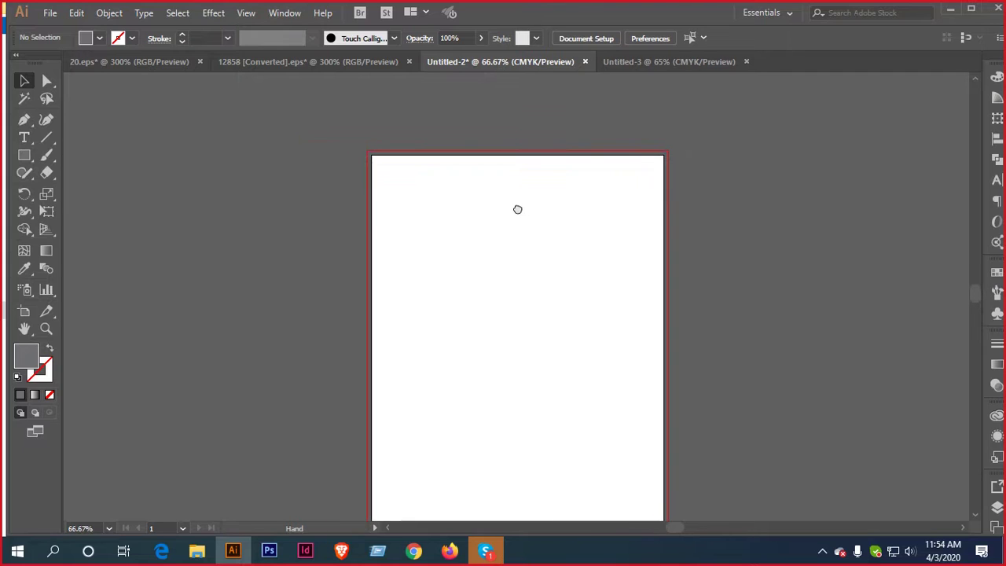
{"action": "left_click", "coordinate": [633, 63]}
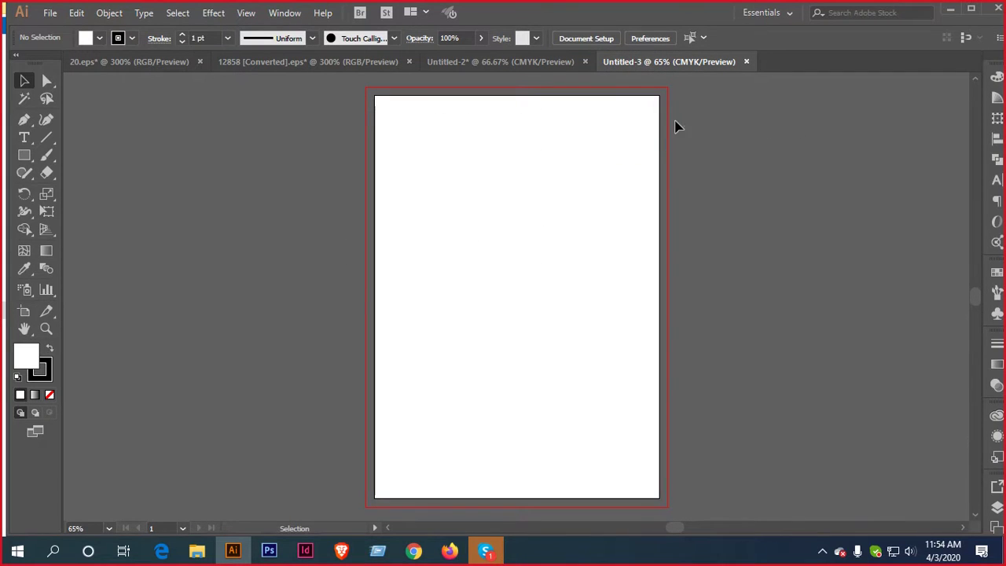
{"action": "scroll", "coordinate": [676, 123], "scroll_direction": "up", "scroll_amount": 3}
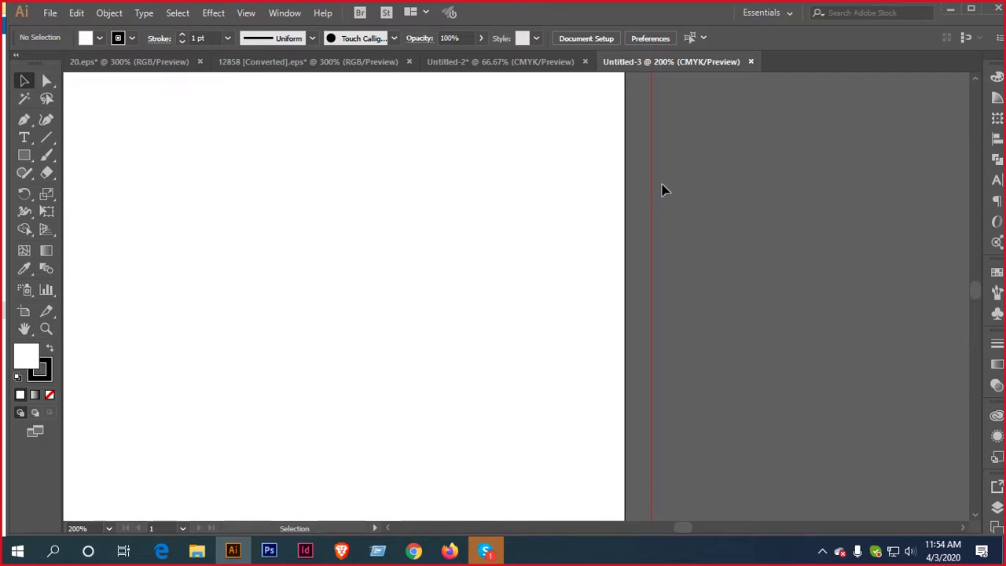
{"action": "key", "text": "ctrl+1"}
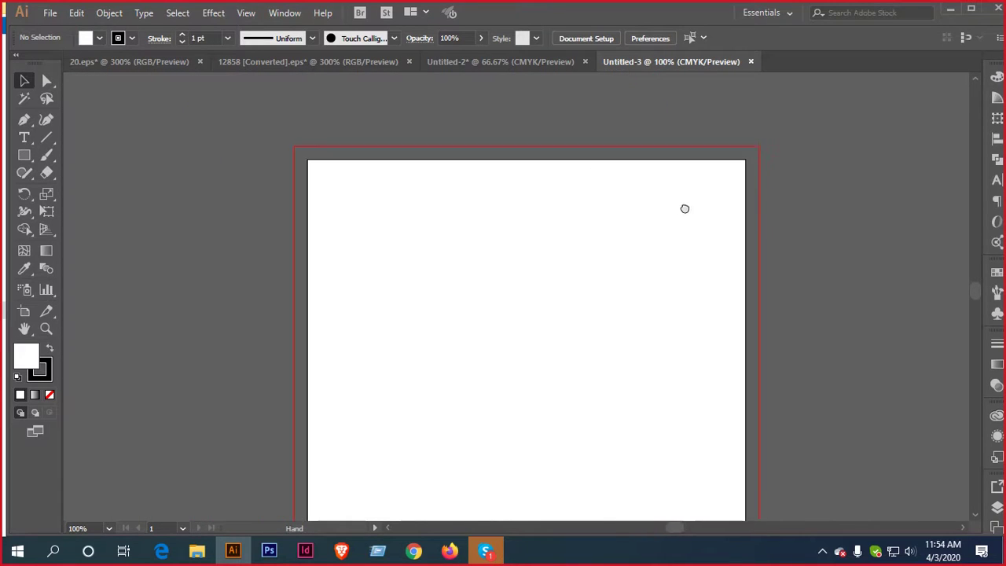
{"action": "left_click_drag", "start_coordinate": [684, 208], "coordinate": [687, 194]}
{"action": "scroll", "coordinate": [677, 197], "scroll_direction": "down", "scroll_amount": 4}
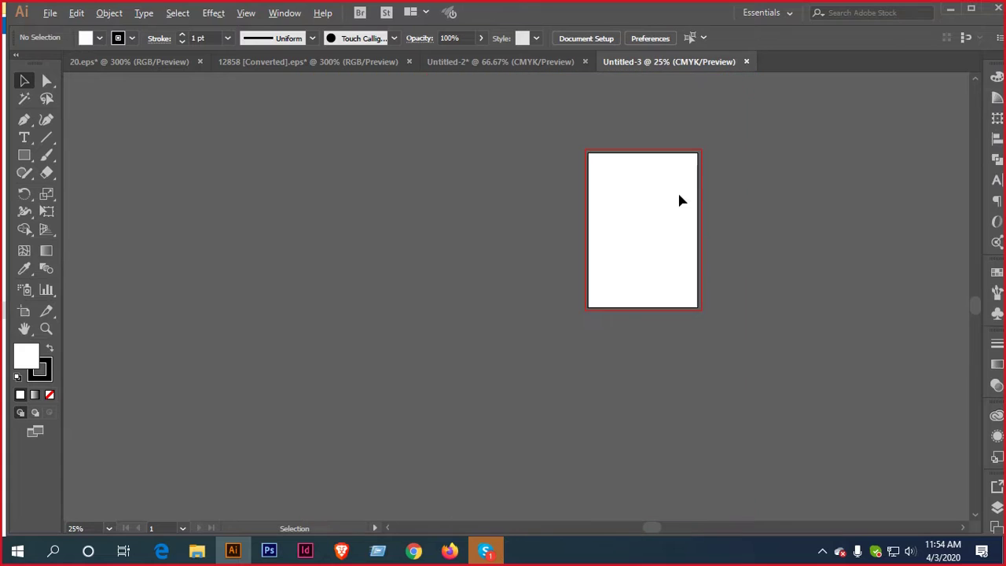
{"action": "scroll", "coordinate": [614, 176], "scroll_direction": "up", "scroll_amount": 3}
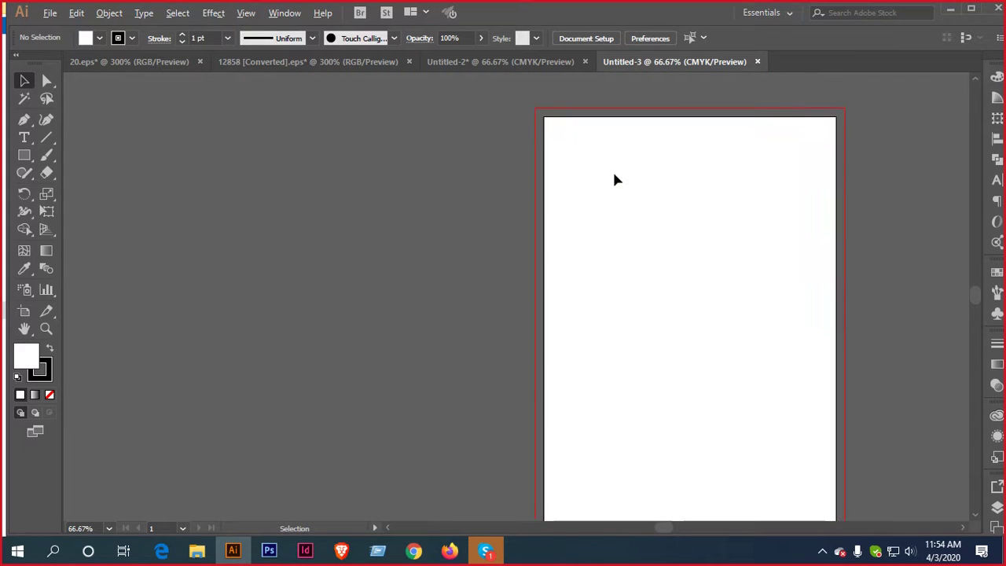
{"action": "left_click", "coordinate": [757, 62]}
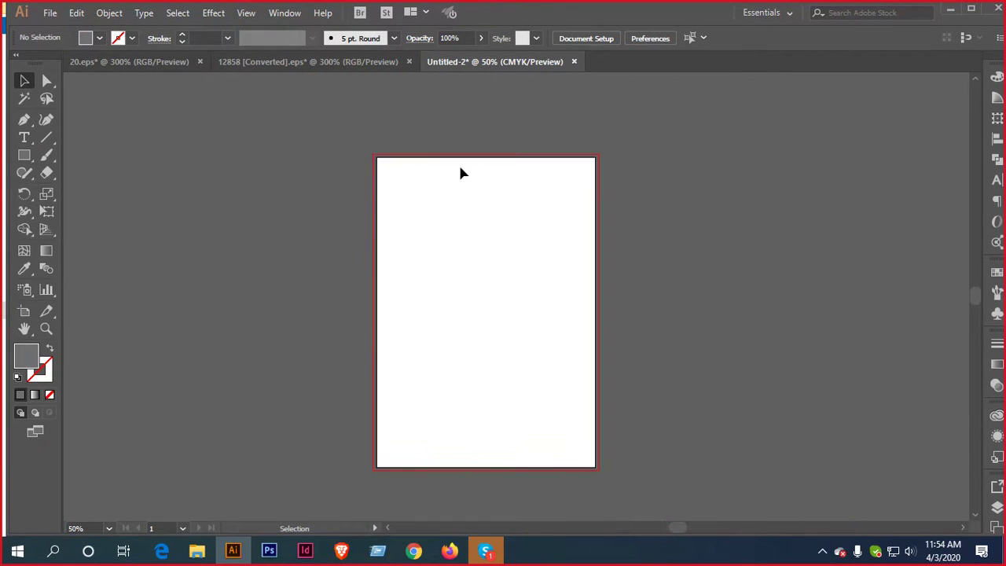
Draw a rectangle covering the whole Untitled-2 artboard and fill it with green
{"action": "left_click", "coordinate": [25, 155]}
{"action": "left_click_drag", "start_coordinate": [377, 157], "coordinate": [595, 466]}
{"action": "left_click", "coordinate": [98, 38]}
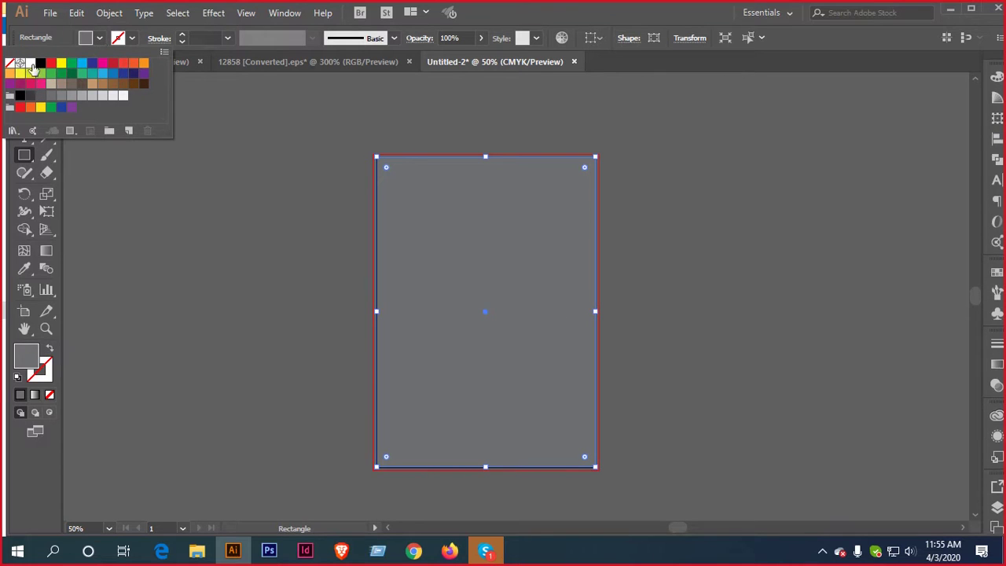
{"action": "left_click", "coordinate": [71, 63]}
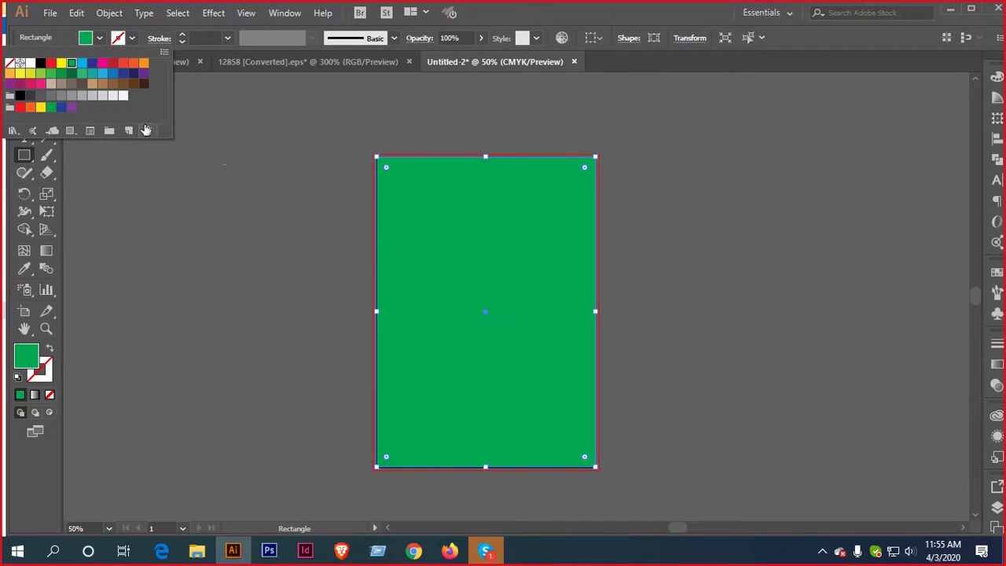
{"action": "left_click", "coordinate": [23, 79]}
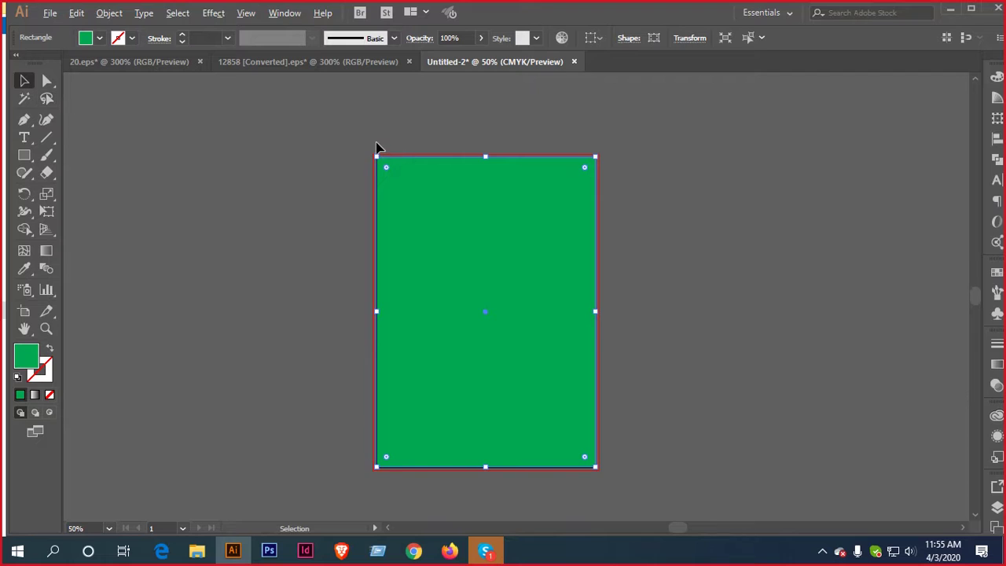
Check the green rectangle's upper-left corner and keep it aligned with the artboard corner
{"action": "scroll", "coordinate": [374, 148], "scroll_direction": "up", "scroll_amount": 7}
{"action": "scroll", "coordinate": [400, 363], "scroll_direction": "up", "scroll_amount": 4}
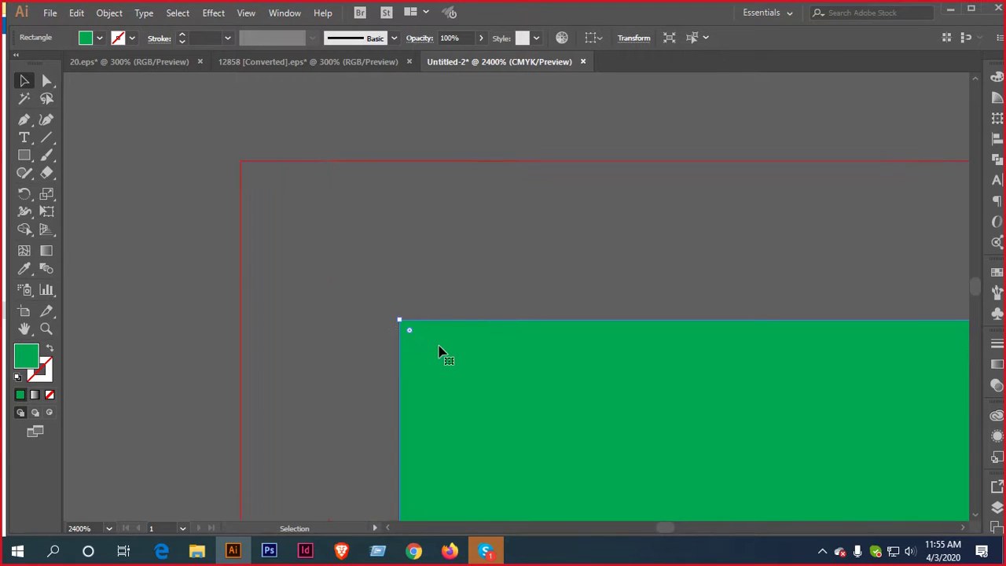
{"action": "left_click_drag", "start_coordinate": [440, 353], "coordinate": [469, 361]}
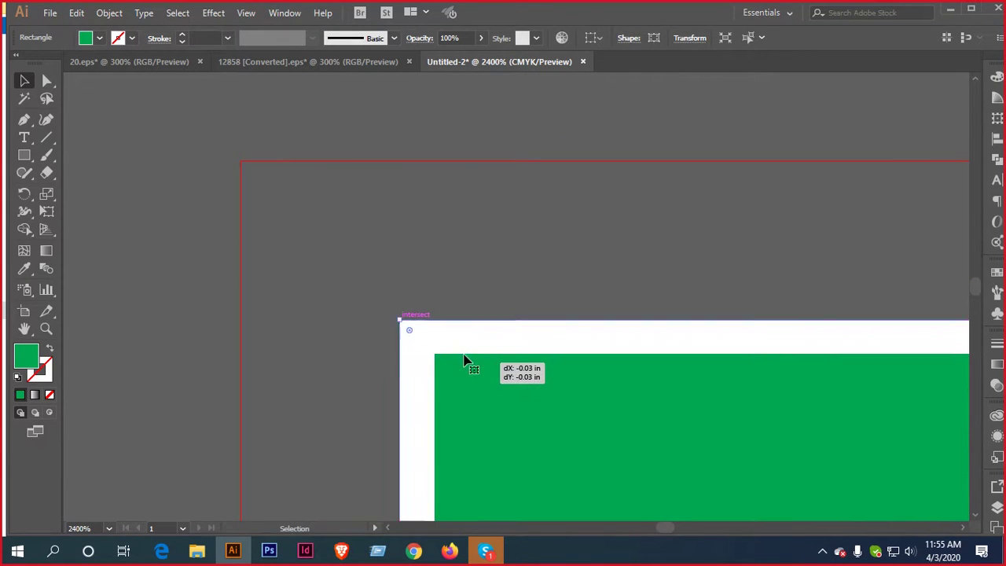
{"action": "scroll", "coordinate": [470, 346], "scroll_direction": "down", "scroll_amount": 8}
{"action": "scroll", "coordinate": [474, 339], "scroll_direction": "down", "scroll_amount": 2}
{"action": "scroll", "coordinate": [425, 186], "scroll_direction": "down", "scroll_amount": 4}
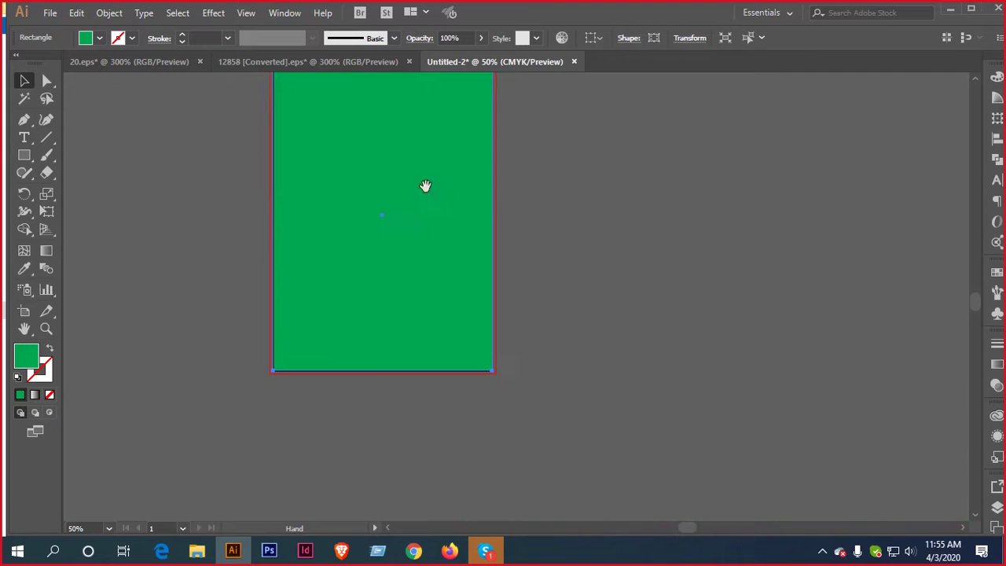
Fit the green rectangle's lower-right corner to the artboard's lower-right corner inside the bleed
{"action": "scroll", "coordinate": [483, 371], "scroll_direction": "up", "scroll_amount": 4}
{"action": "scroll", "coordinate": [559, 393], "scroll_direction": "up", "scroll_amount": 4}
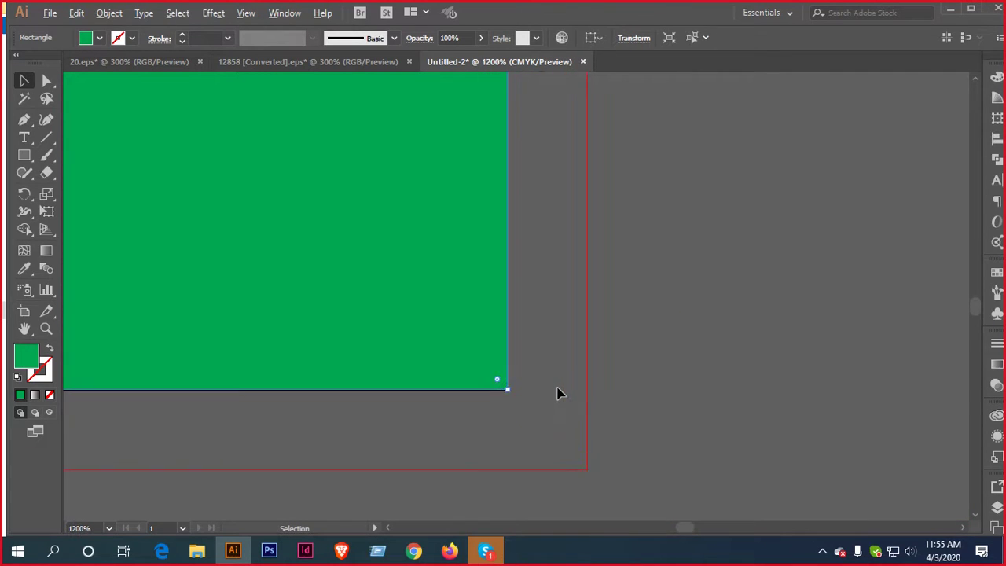
{"action": "mouse_move", "coordinate": [507, 388]}
{"action": "left_mouse_down"}
{"action": "mouse_move", "coordinate": [476, 328]}
{"action": "mouse_move", "coordinate": [507, 389]}
{"action": "left_mouse_up"}
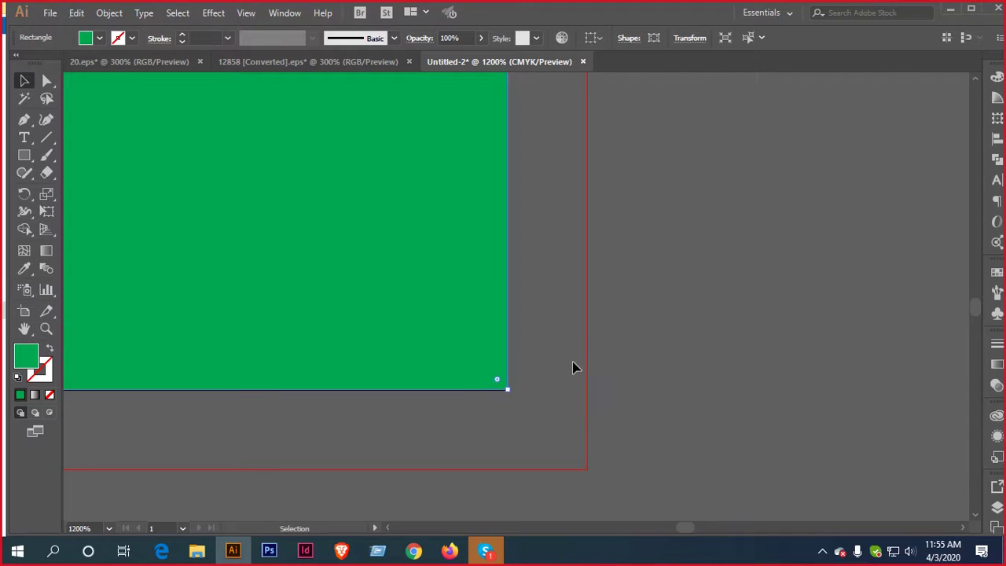
{"action": "scroll", "coordinate": [573, 367], "scroll_direction": "down", "scroll_amount": 8}
{"action": "left_click_drag", "start_coordinate": [559, 278], "coordinate": [712, 320]}
{"action": "scroll", "coordinate": [712, 318], "scroll_direction": "down", "scroll_amount": 2}
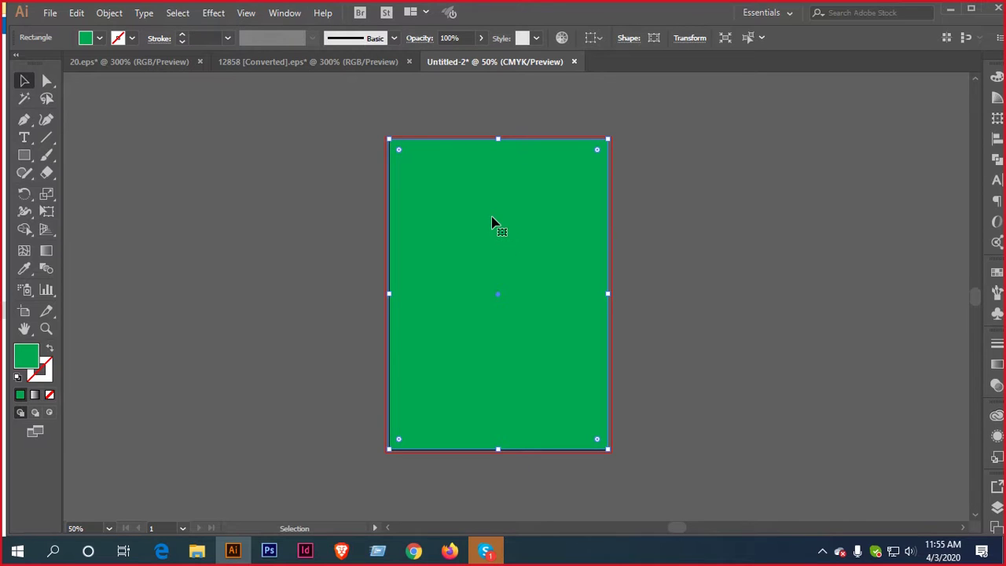
Paste a copy of the green rectangle directly in front of the original
{"action": "key", "text": "a"}
{"action": "key", "text": "v"}
{"action": "key", "text": "a"}
{"action": "key", "text": "v"}
{"action": "right_click", "coordinate": [483, 198]}
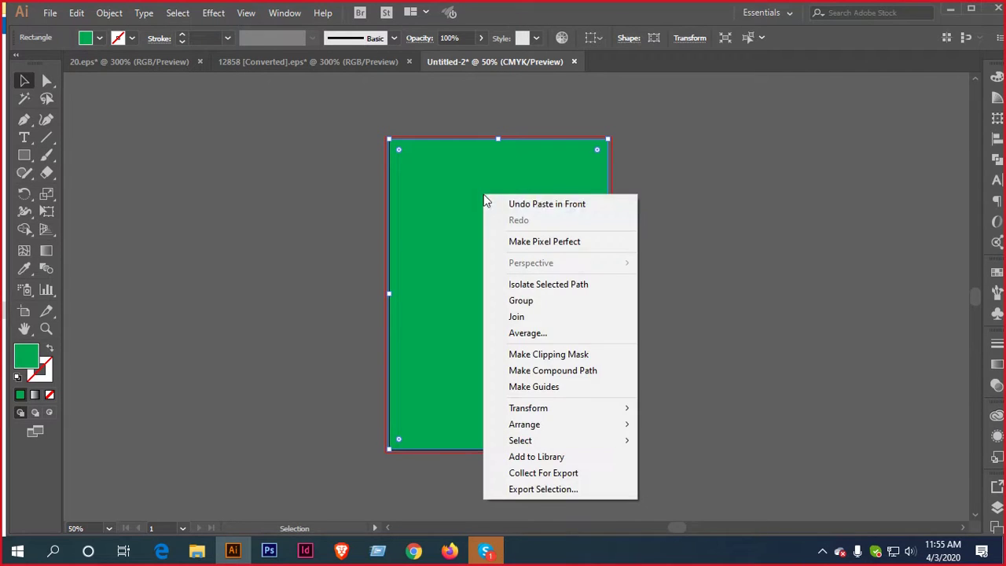
{"action": "left_click", "coordinate": [617, 391]}
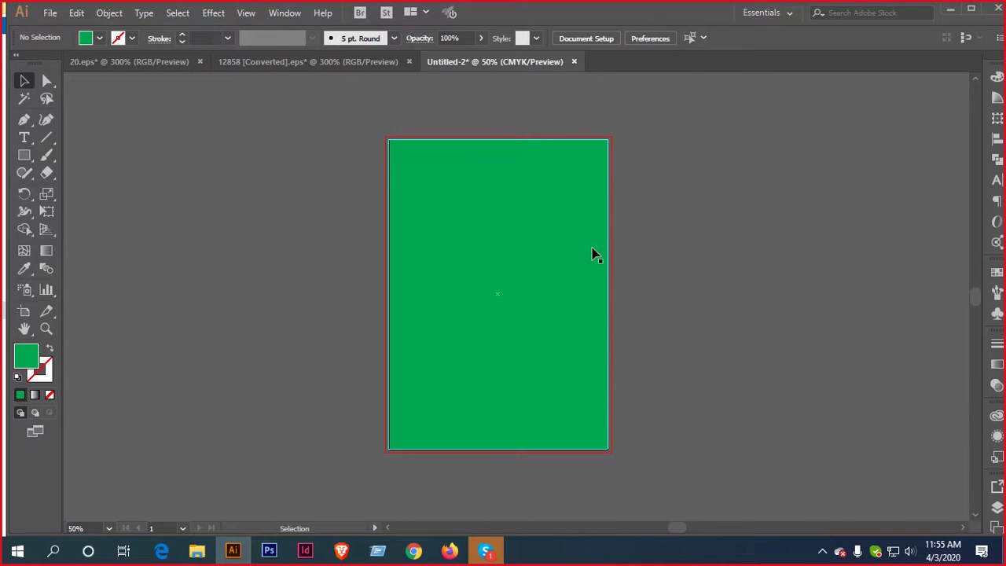
Start an Offset Path on the front green rectangle with an offset of -80 in and preview enabled
{"action": "key", "text": "alt"}
{"action": "left_click", "coordinate": [535, 326]}
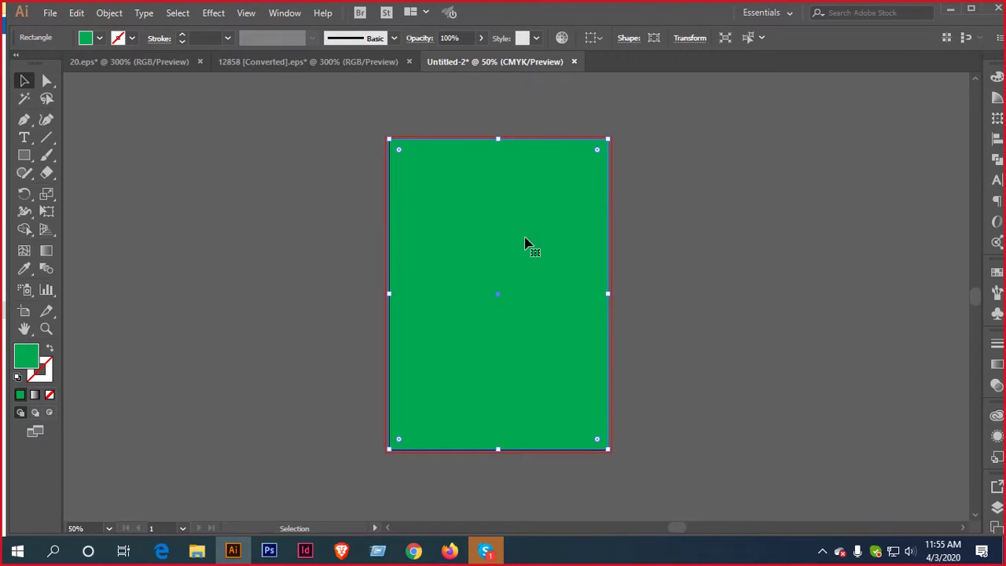
{"action": "key", "text": "a"}
{"action": "key", "text": "ctrl"}
{"action": "key", "text": "ctrl"}
{"action": "left_click", "coordinate": [109, 13]}
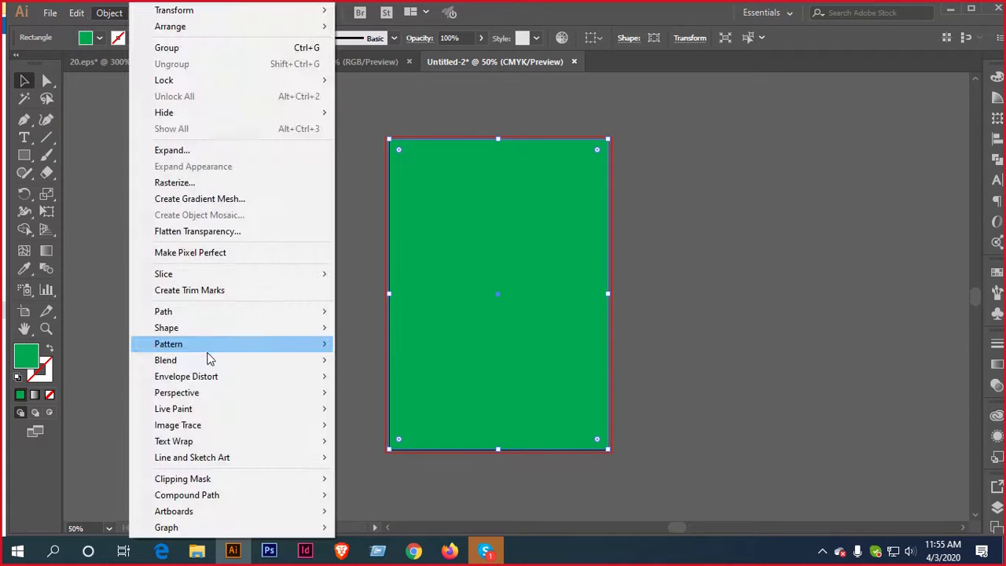
{"action": "mouse_move", "coordinate": [209, 313]}
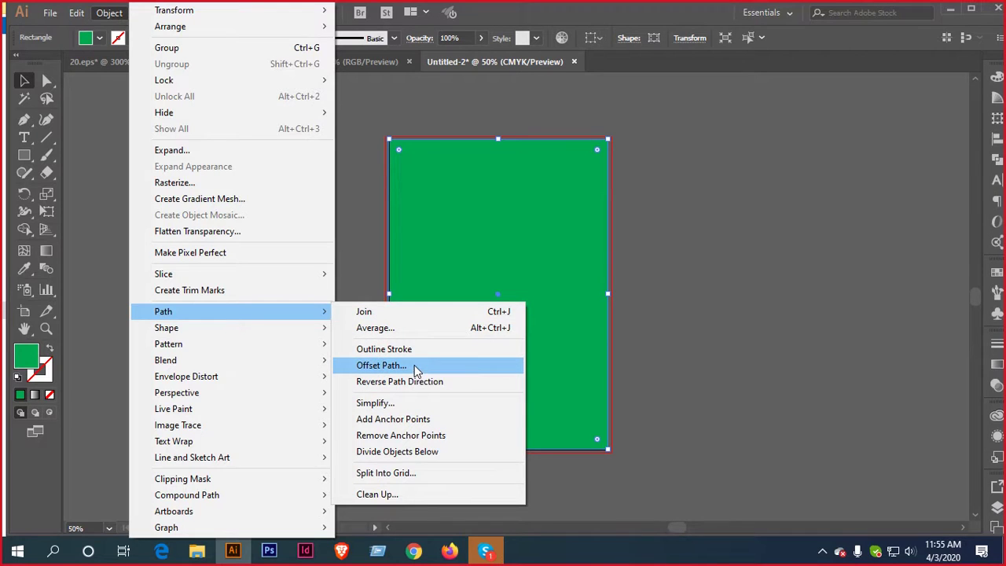
{"action": "left_click", "coordinate": [381, 366]}
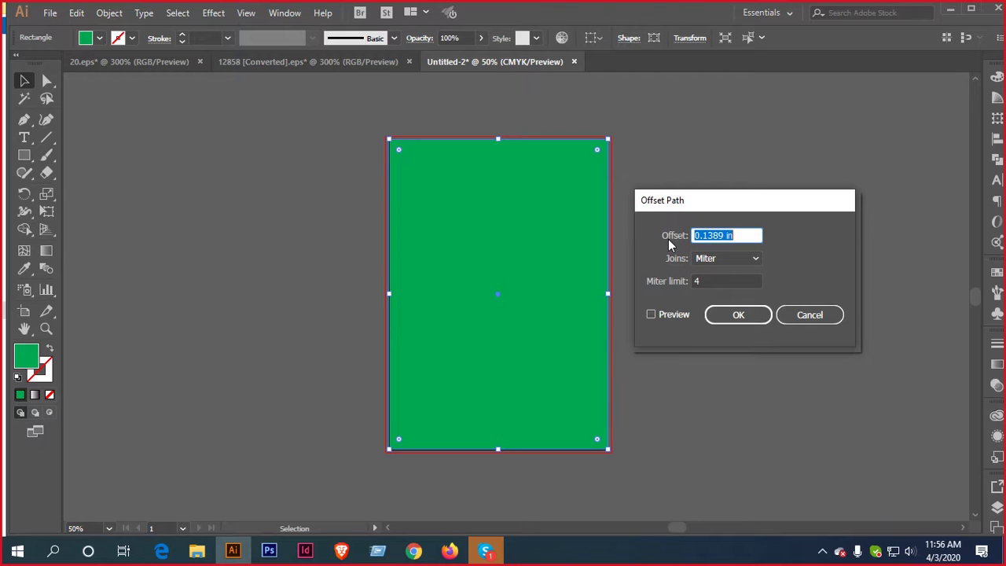
{"action": "type", "text": "0.-80"}
{"action": "left_click", "coordinate": [651, 314]}
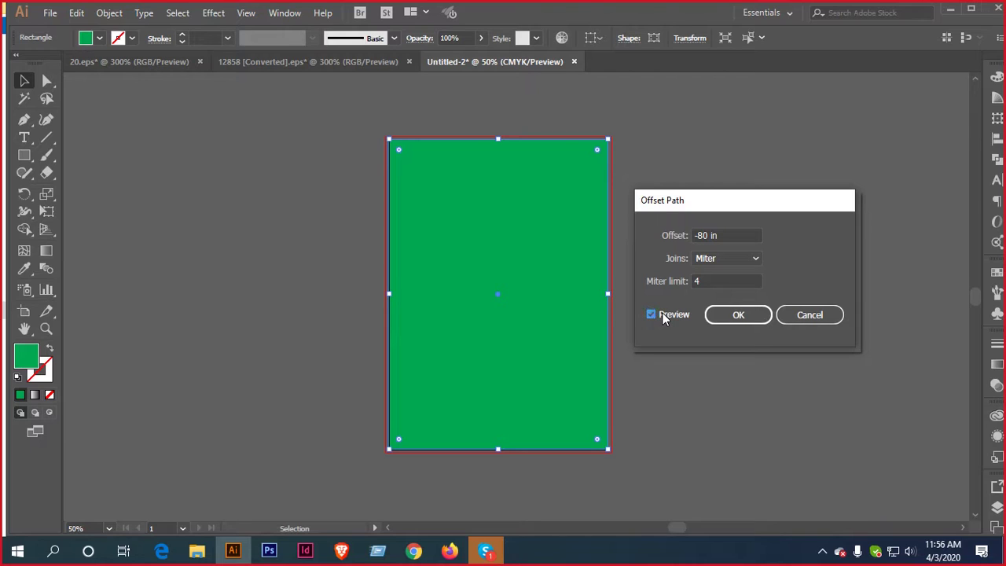
Set the path offset to -0.8 in, preview it and apply the offset
{"action": "left_click", "coordinate": [711, 234]}
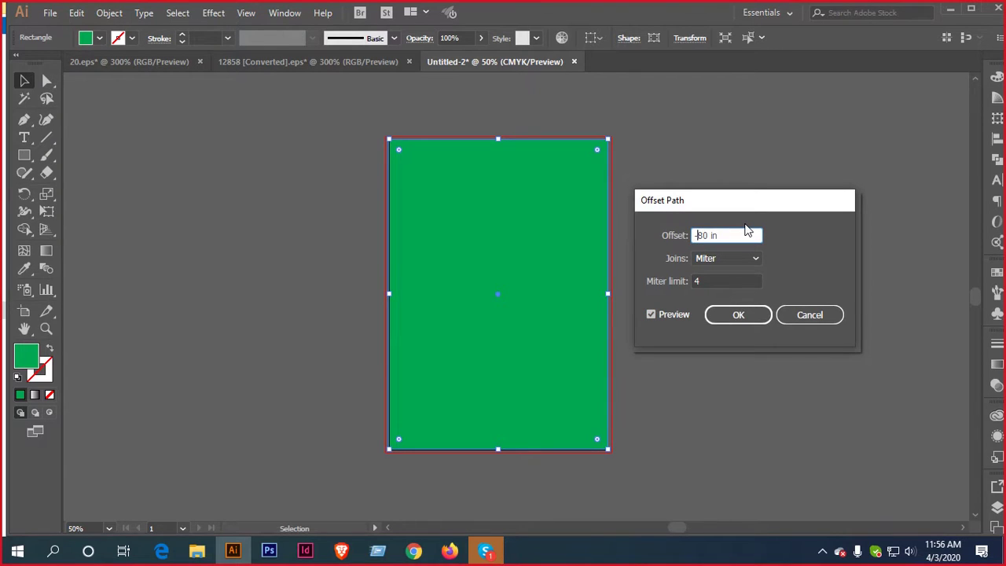
{"action": "type", "text": "."}
{"action": "left_click_drag", "start_coordinate": [728, 235], "coordinate": [646, 241]}
{"action": "key", "text": "BackSpace"}
{"action": "type", "text": "-0.8"}
{"action": "left_click", "coordinate": [667, 313]}
{"action": "left_click", "coordinate": [666, 314]}
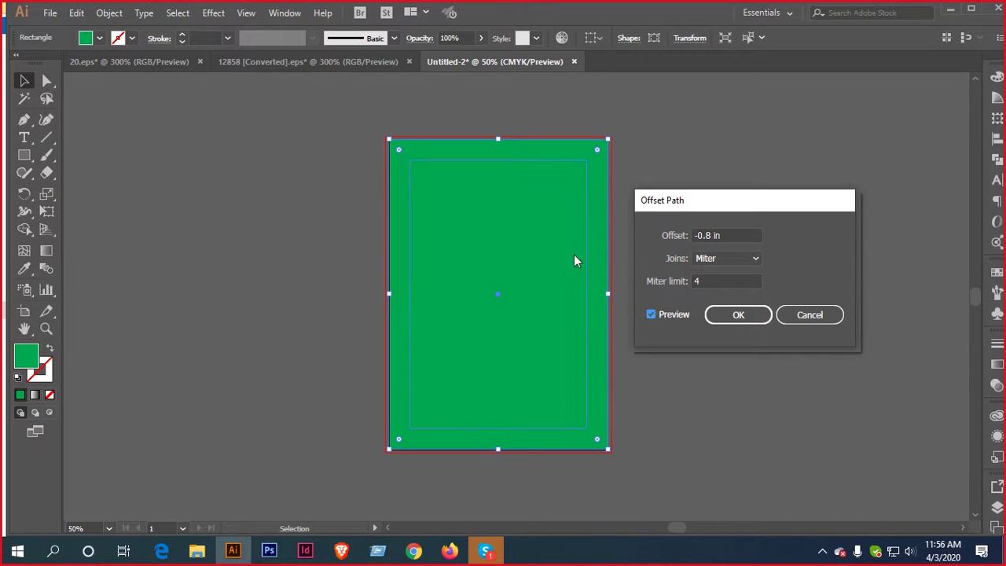
{"action": "left_click", "coordinate": [736, 317]}
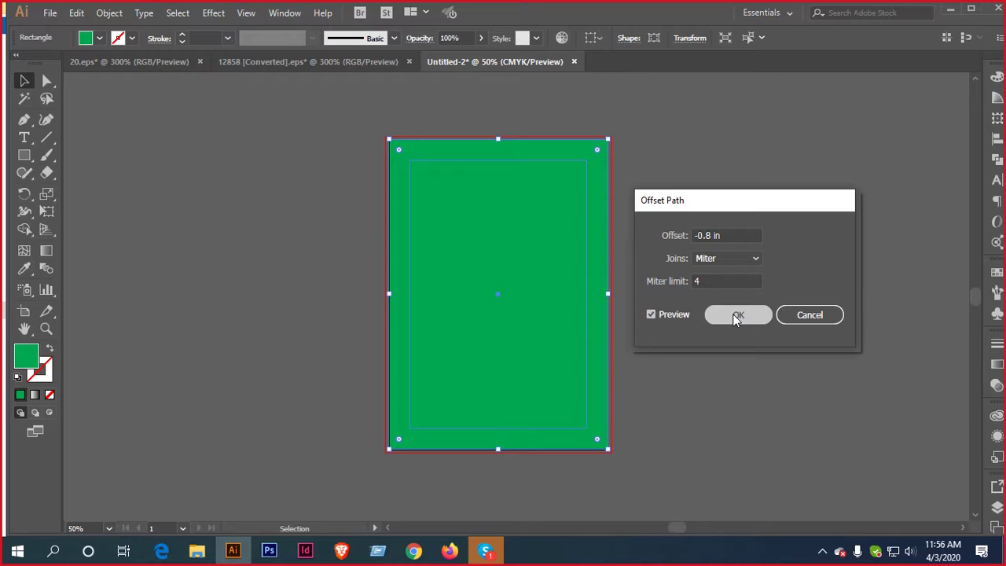
Convert the inner offset rectangle into guides
{"action": "key", "text": "ctrl+plus"}
{"action": "key", "text": "ctrl+plus"}
{"action": "key", "text": "ctrl+plus"}
{"action": "key", "text": "ctrl+plus"}
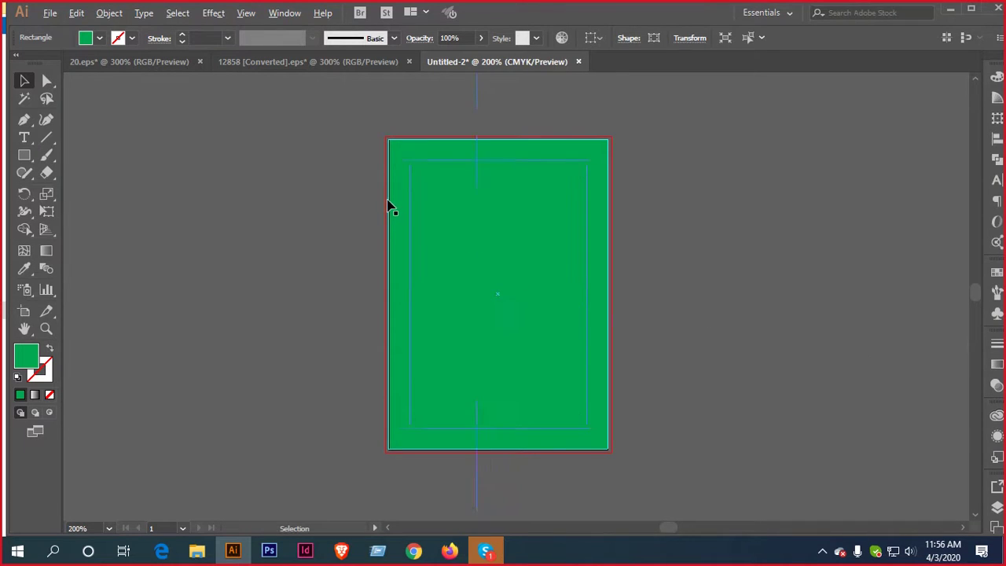
{"action": "key", "text": "ctrl+1"}
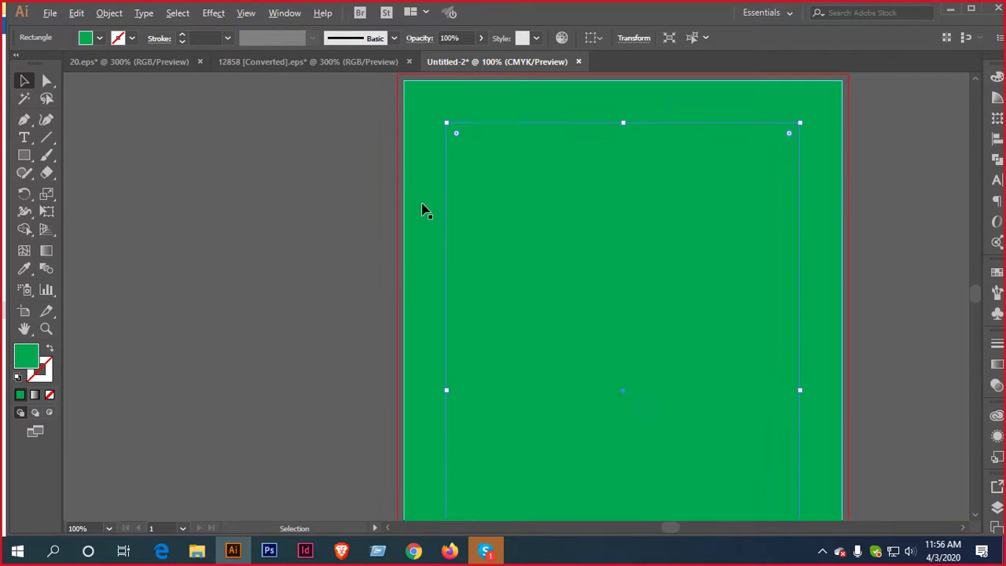
{"action": "right_click", "coordinate": [543, 175]}
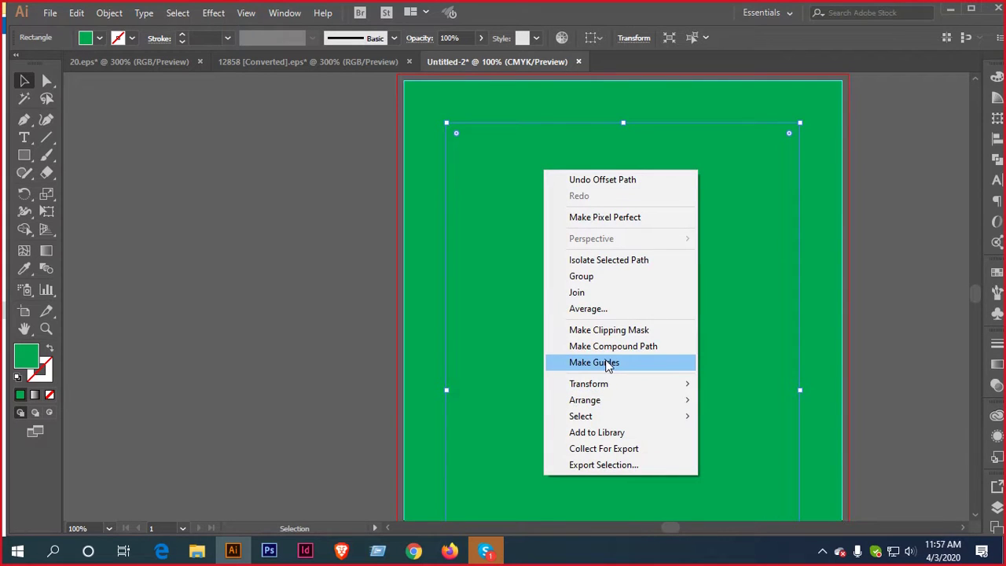
{"action": "left_click", "coordinate": [606, 363]}
Try moving the stacked green rectangles away from the margin guide and undo the moves
{"action": "left_click", "coordinate": [558, 228]}
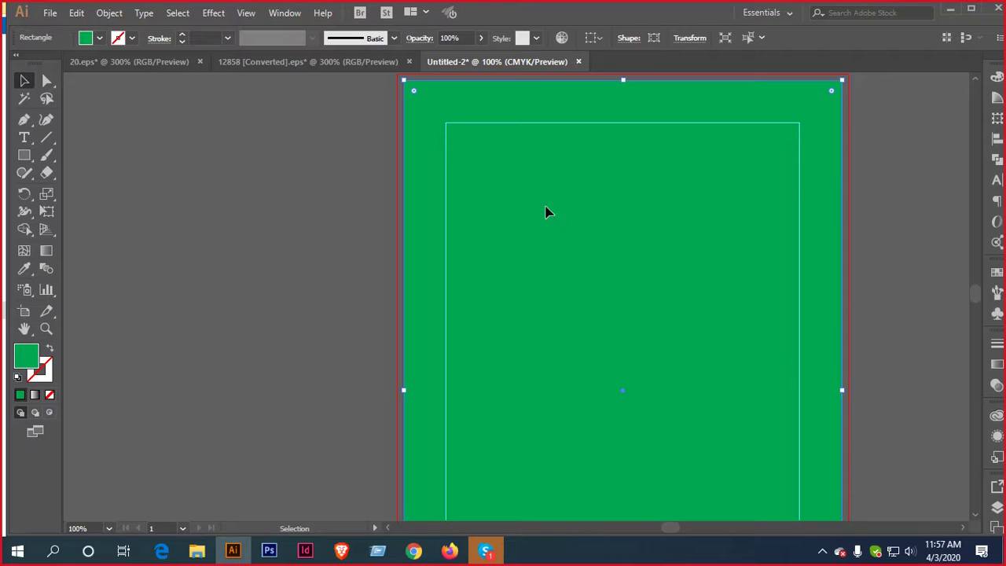
{"action": "mouse_move", "coordinate": [549, 192]}
{"action": "left_mouse_down"}
{"action": "mouse_move", "coordinate": [501, 186]}
{"action": "mouse_move", "coordinate": [552, 198]}
{"action": "left_mouse_up"}
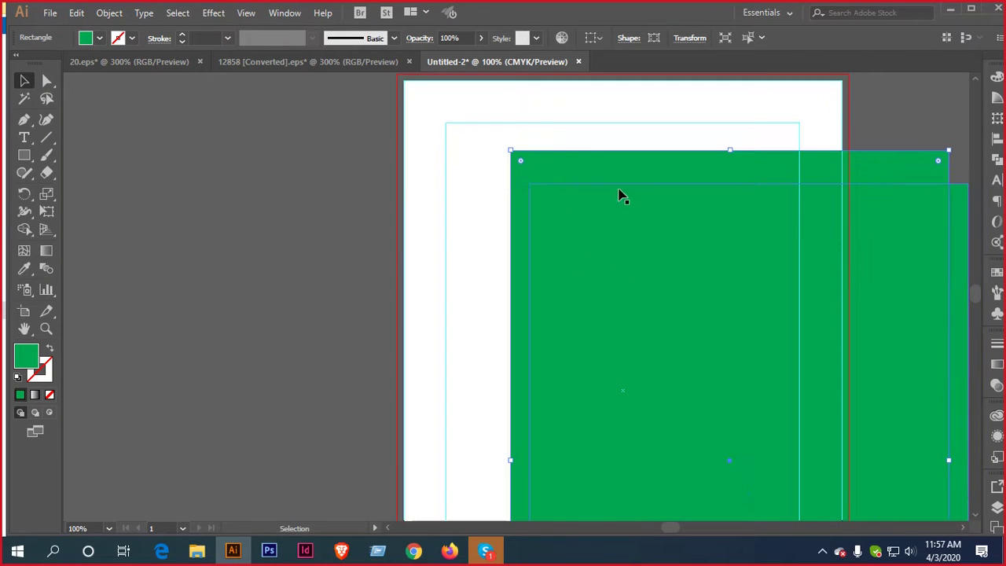
{"action": "left_click_drag", "start_coordinate": [660, 198], "coordinate": [521, 197]}
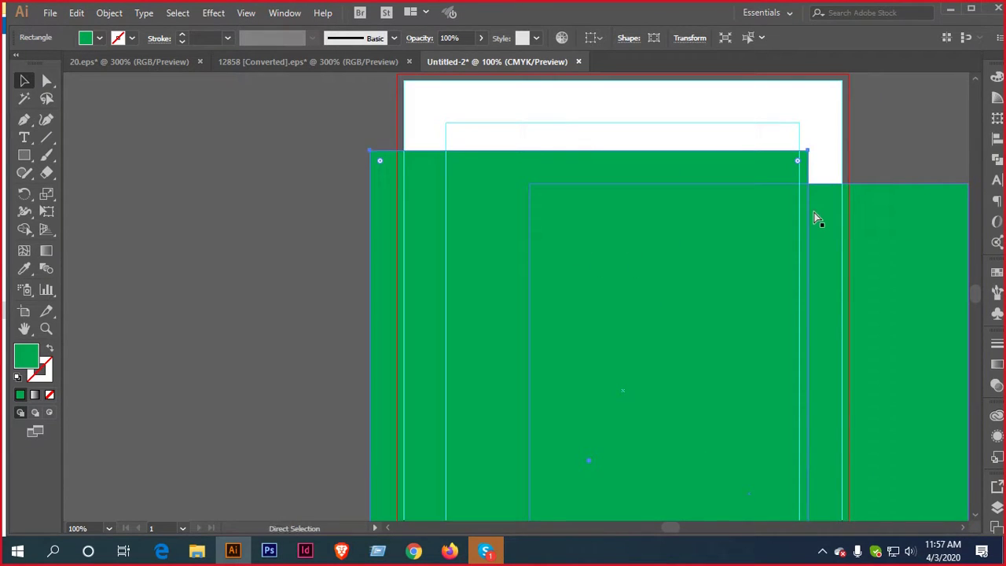
{"action": "key", "text": "ctrl+z"}
{"action": "key", "text": "ctrl+z"}
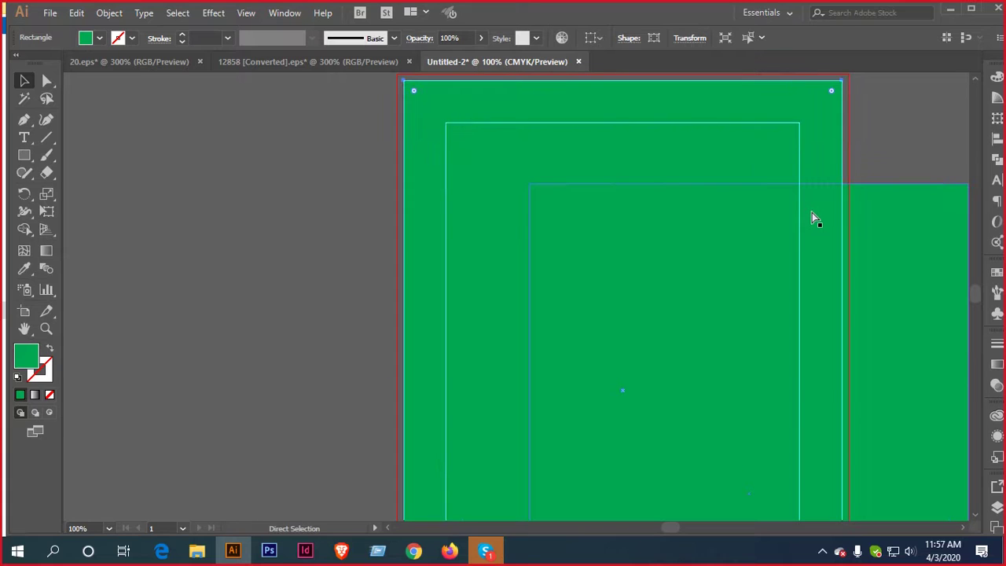
{"action": "key", "text": "ctrl+z"}
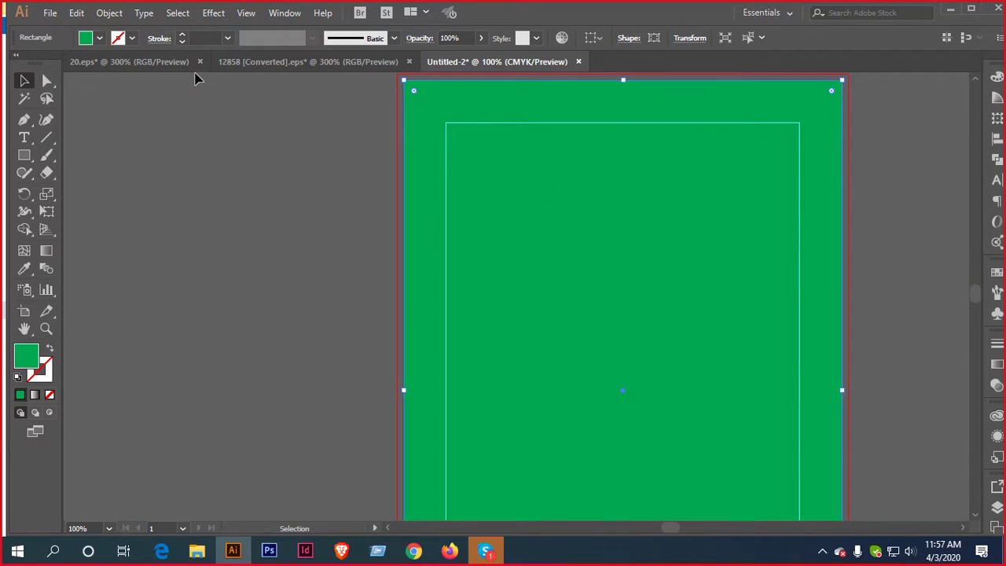
Offset the green rectangle's path by -0.125 in with preview enabled and convert the resulting inner rectangle into guides
{"action": "left_click", "coordinate": [109, 14]}
{"action": "mouse_move", "coordinate": [173, 312]}
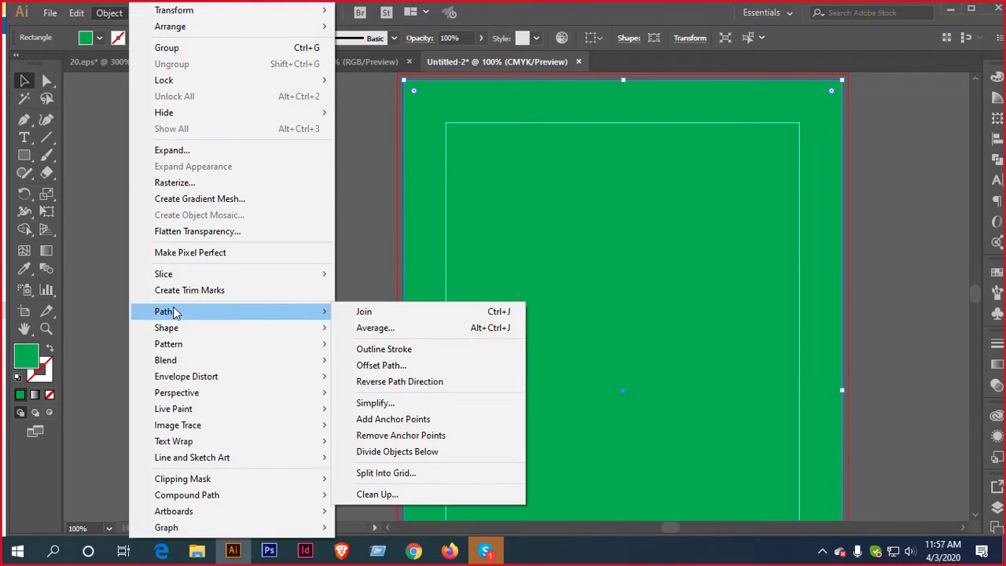
{"action": "left_click", "coordinate": [380, 366]}
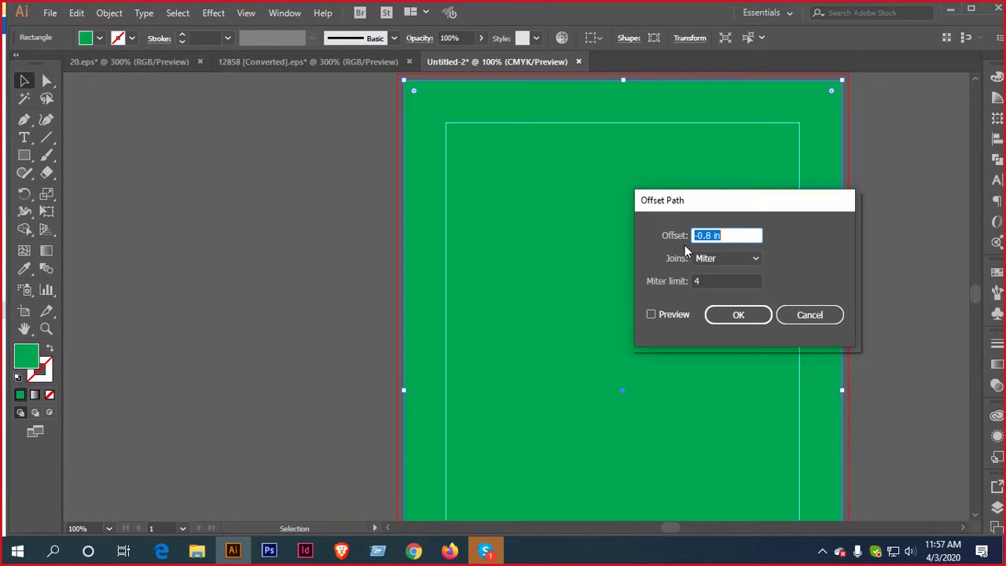
{"action": "type", "text": "-0.125"}
{"action": "left_click", "coordinate": [670, 315]}
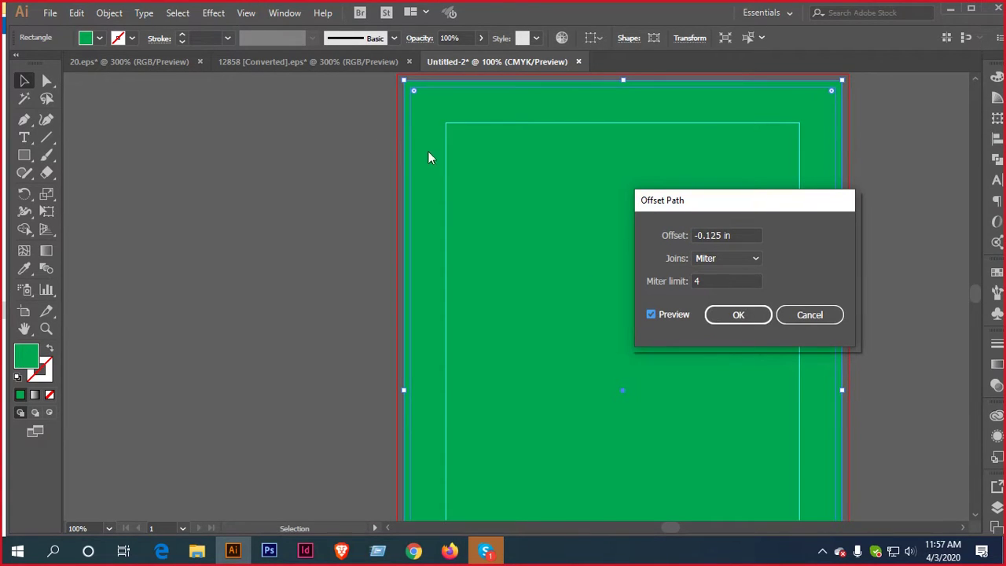
{"action": "left_click", "coordinate": [742, 316]}
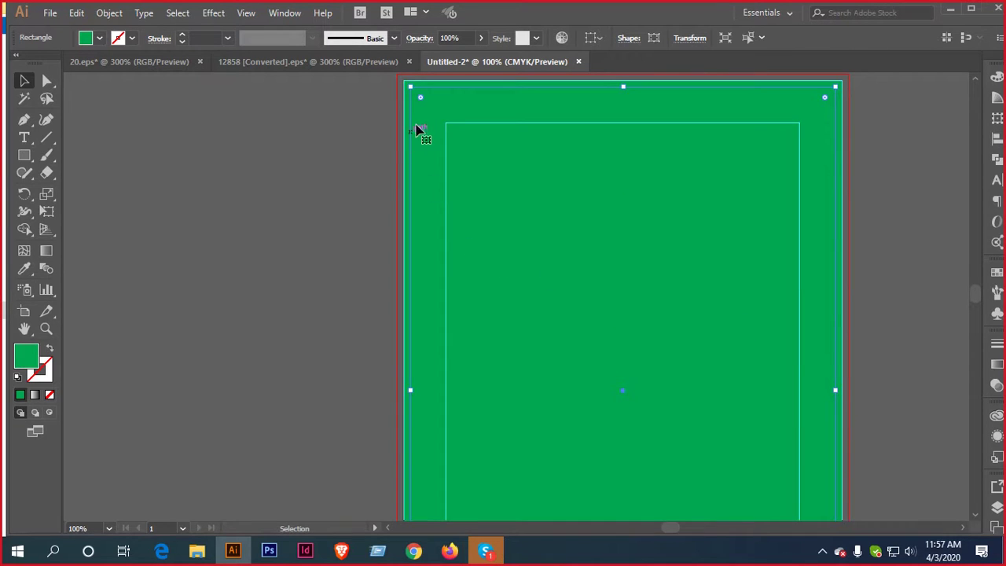
{"action": "right_click", "coordinate": [422, 98]}
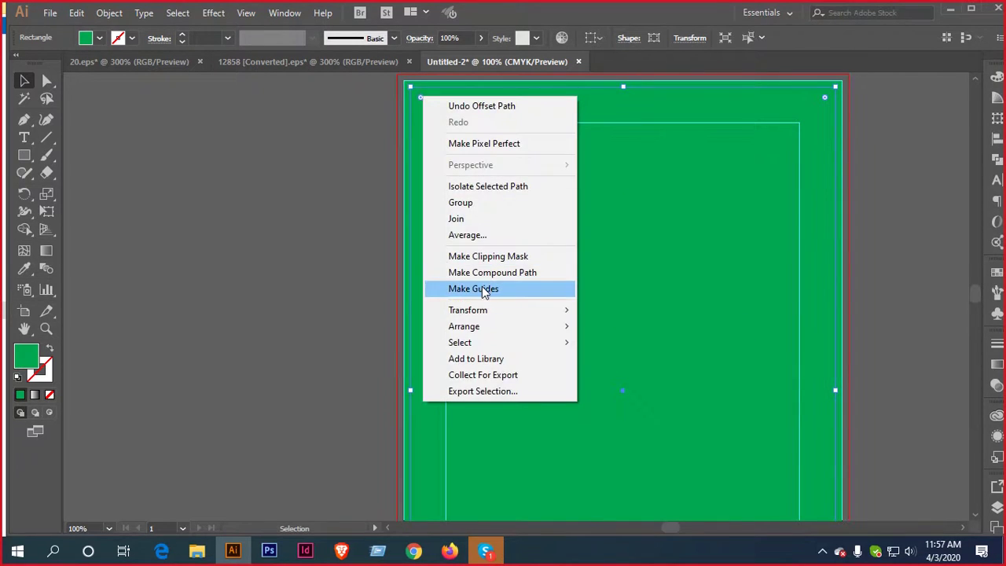
{"action": "left_click", "coordinate": [487, 289]}
Move the spare front green rectangle off the page's upper-left corner and delete it
{"action": "scroll", "coordinate": [411, 92], "scroll_direction": "up", "scroll_amount": 4}
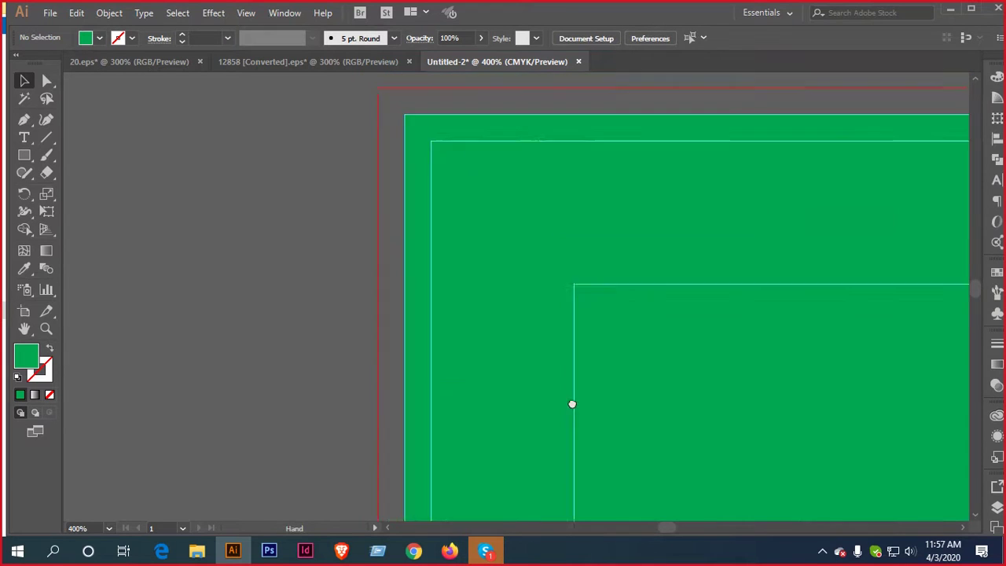
{"action": "scroll", "coordinate": [573, 403], "scroll_direction": "up", "scroll_amount": 3}
{"action": "scroll", "coordinate": [572, 404], "scroll_direction": "left", "scroll_amount": 2}
{"action": "left_click_drag", "start_coordinate": [621, 373], "coordinate": [414, 402]}
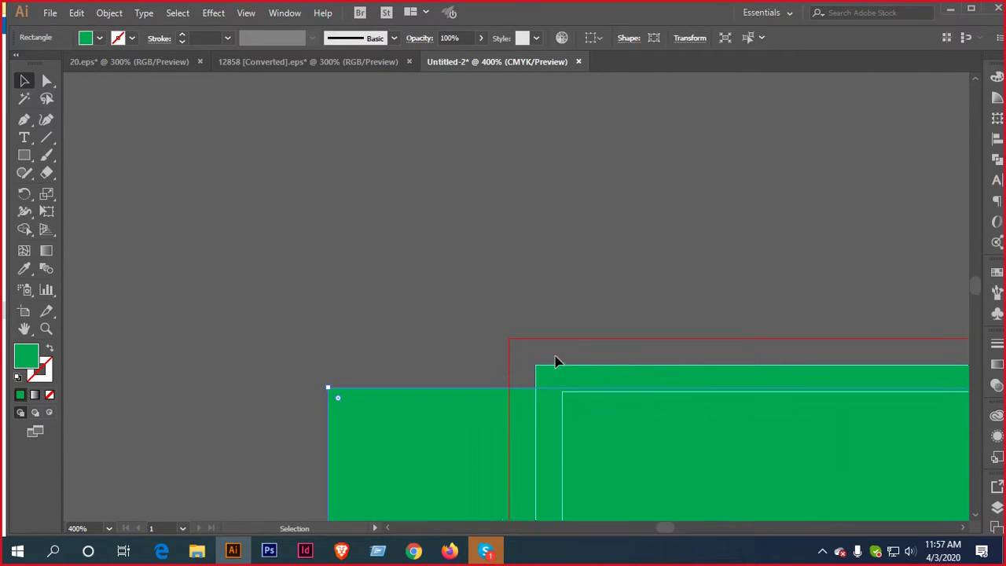
{"action": "key", "text": "Delete"}
Extend the remaining green rectangle's upper-left and lower-right corners to the red bleed line
{"action": "left_click", "coordinate": [550, 381]}
{"action": "scroll", "coordinate": [532, 370], "scroll_direction": "up", "scroll_amount": 4}
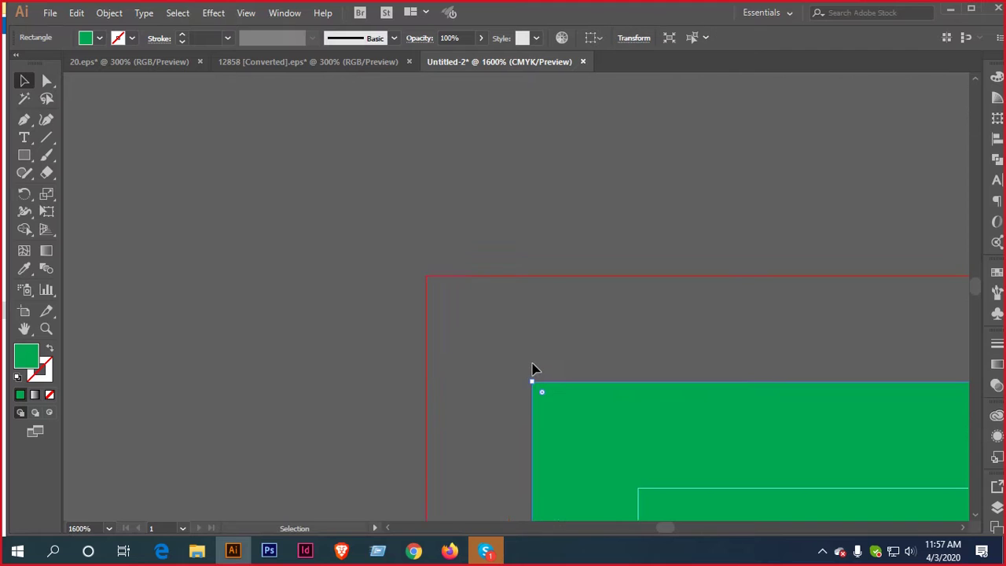
{"action": "left_click_drag", "start_coordinate": [527, 381], "coordinate": [425, 277]}
{"action": "scroll", "coordinate": [532, 357], "scroll_direction": "down", "scroll_amount": 10}
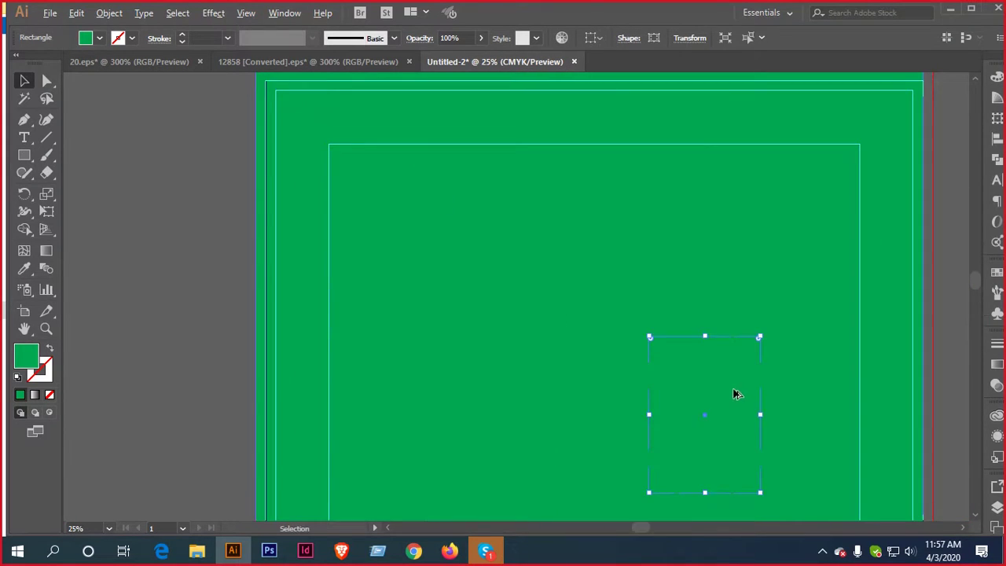
{"action": "scroll", "coordinate": [627, 345], "scroll_direction": "up", "scroll_amount": 9}
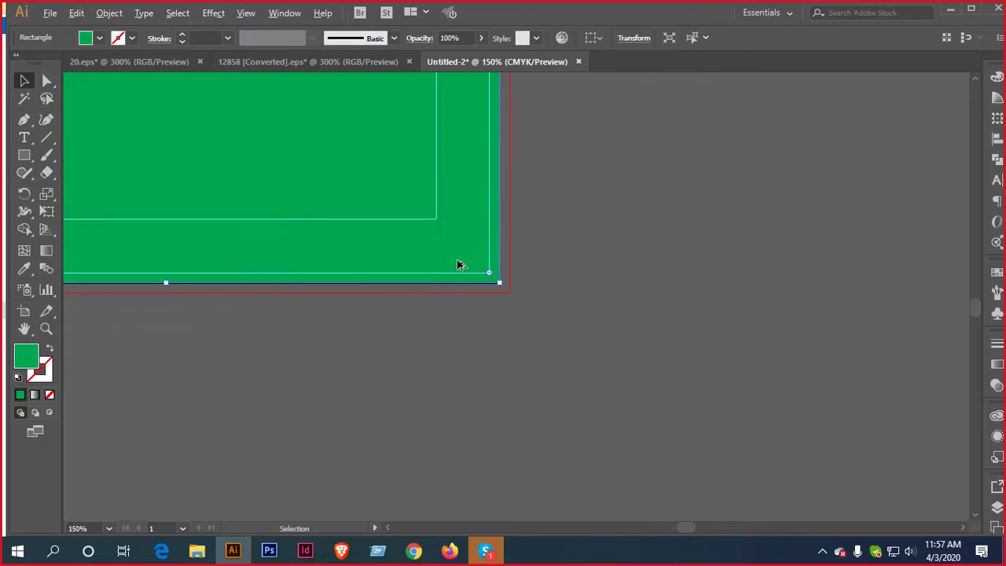
{"action": "left_click_drag", "start_coordinate": [576, 347], "coordinate": [617, 388]}
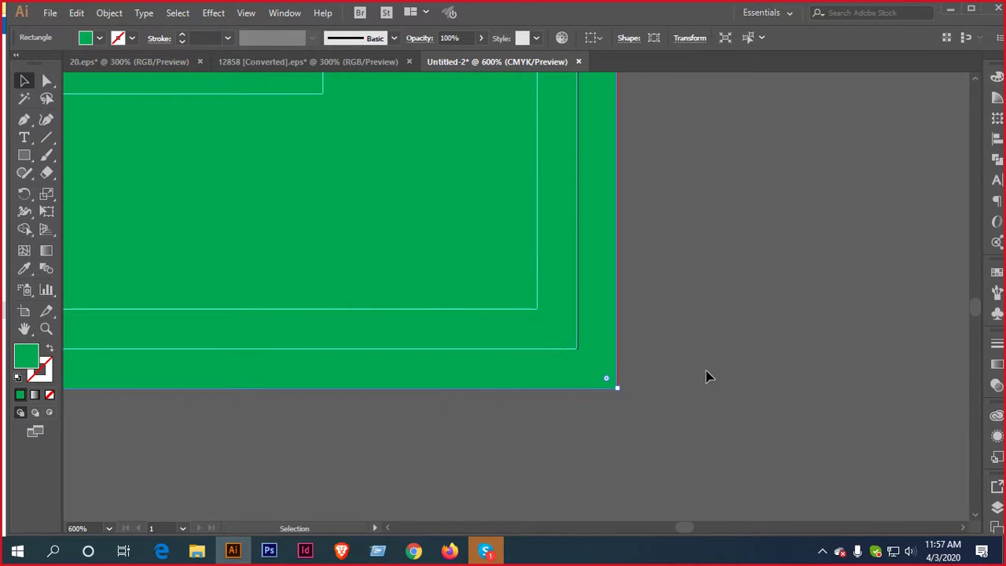
{"action": "left_click", "coordinate": [711, 348]}
{"action": "scroll", "coordinate": [543, 325], "scroll_direction": "down", "scroll_amount": 6}
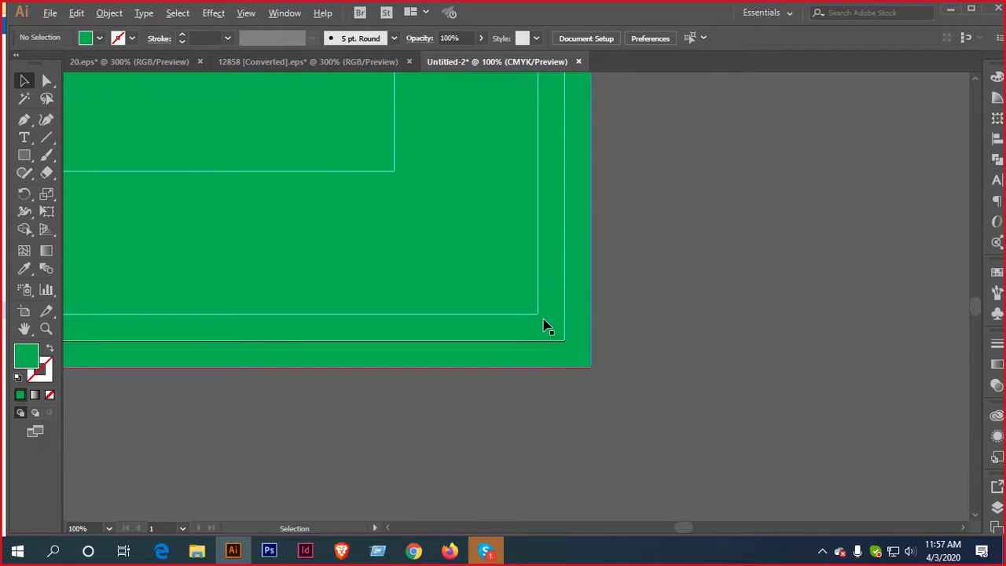
{"action": "scroll", "coordinate": [645, 401], "scroll_direction": "down", "scroll_amount": 1}
Change the green rectangle's fill to white and deselect it
{"action": "left_click", "coordinate": [494, 197]}
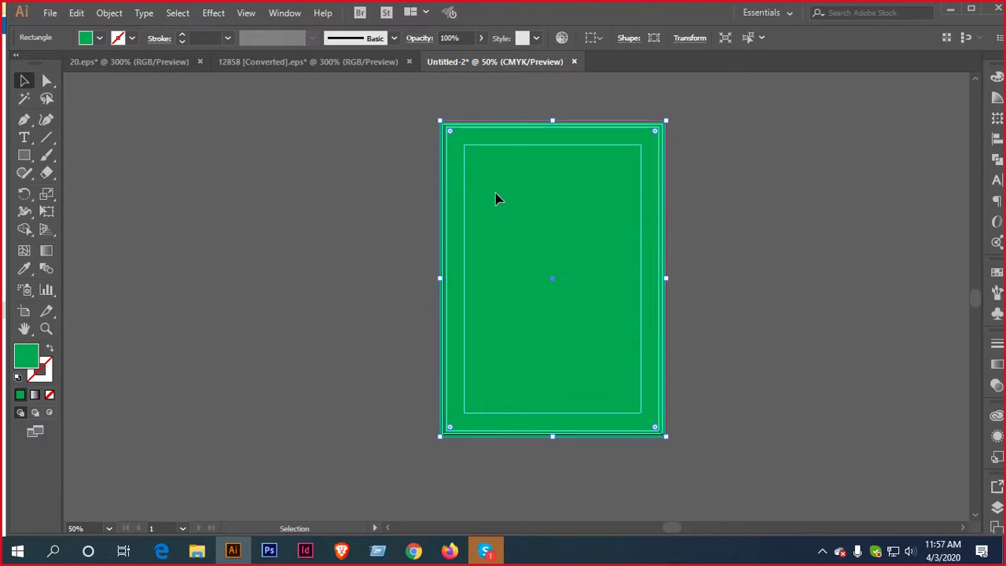
{"action": "left_click", "coordinate": [132, 38]}
{"action": "left_click", "coordinate": [30, 63]}
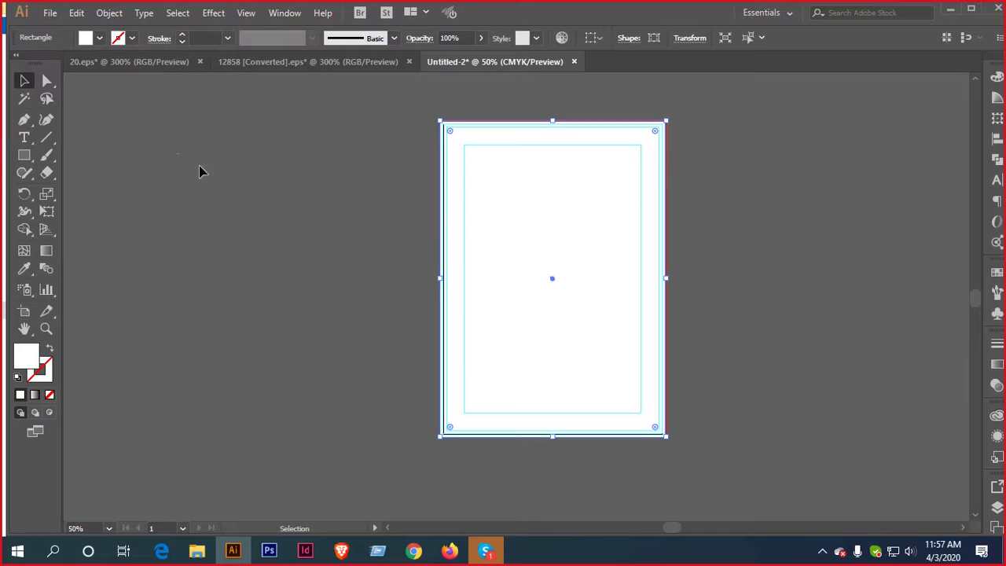
{"action": "left_click", "coordinate": [267, 187]}
{"action": "scroll", "coordinate": [445, 128], "scroll_direction": "up", "scroll_amount": 4}
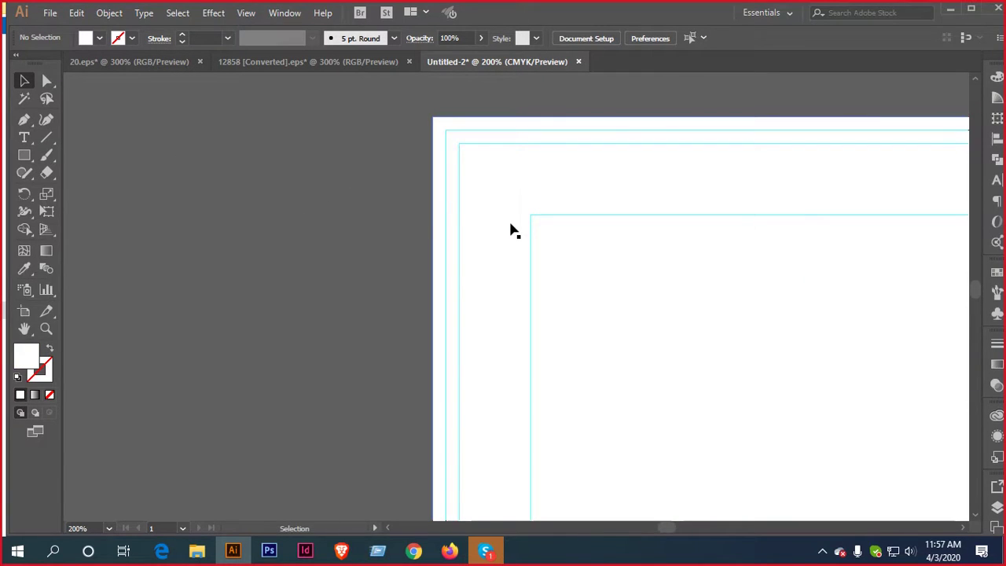
{"action": "scroll", "coordinate": [510, 227], "scroll_direction": "down", "scroll_amount": 3}
{"action": "left_click", "coordinate": [495, 302]}
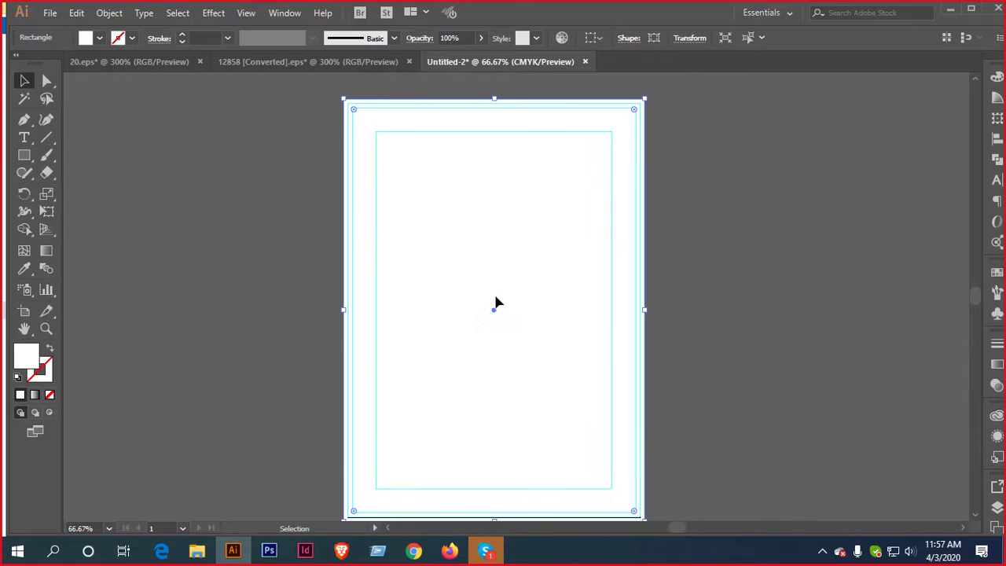
{"action": "left_click", "coordinate": [328, 267]}
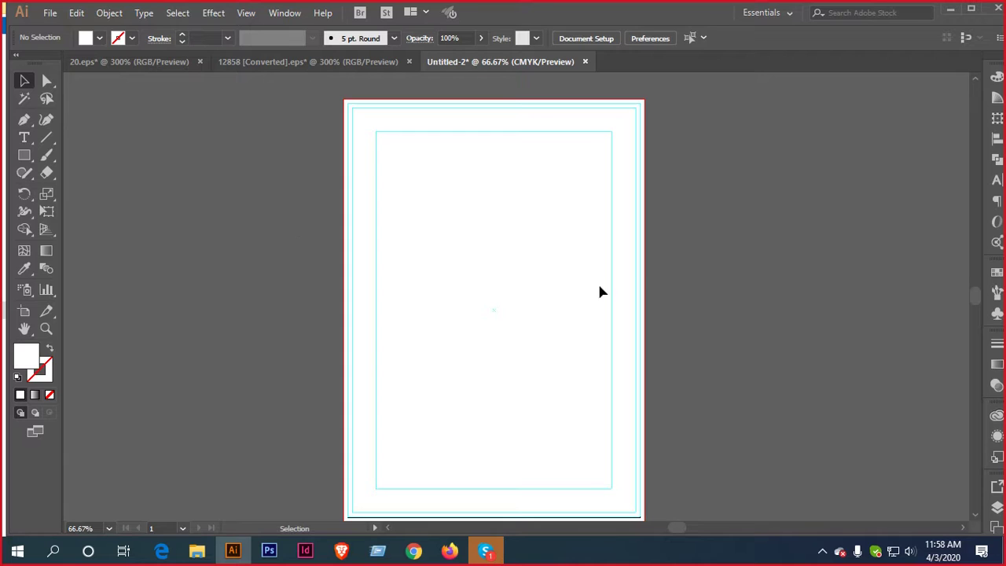
{"action": "scroll", "coordinate": [543, 301], "scroll_direction": "down", "scroll_amount": 1}
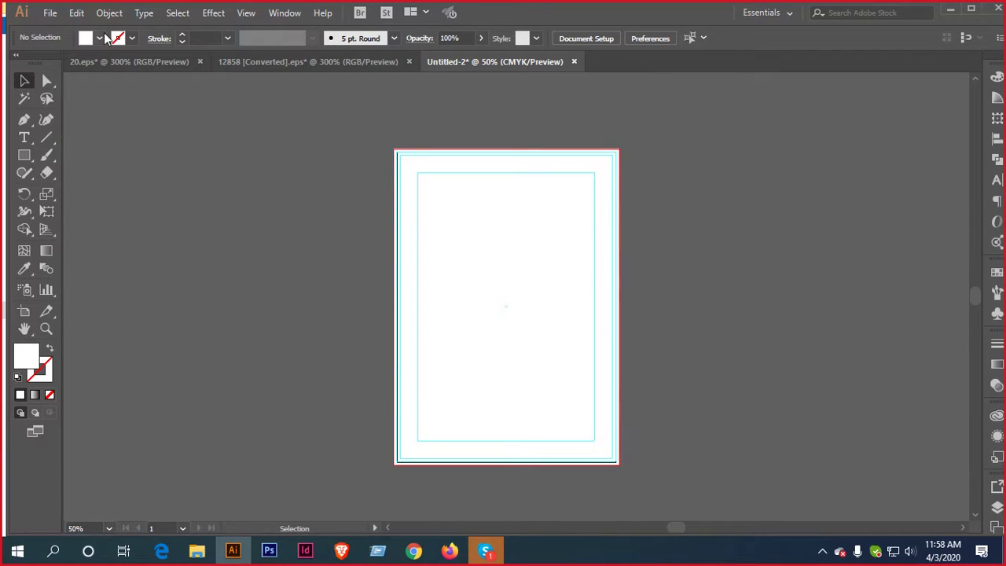
Create a new A4 portrait document in inches with a 0.125 bleed on all sides and CMYK color mode
{"action": "left_click", "coordinate": [49, 12]}
{"action": "left_click", "coordinate": [72, 31]}
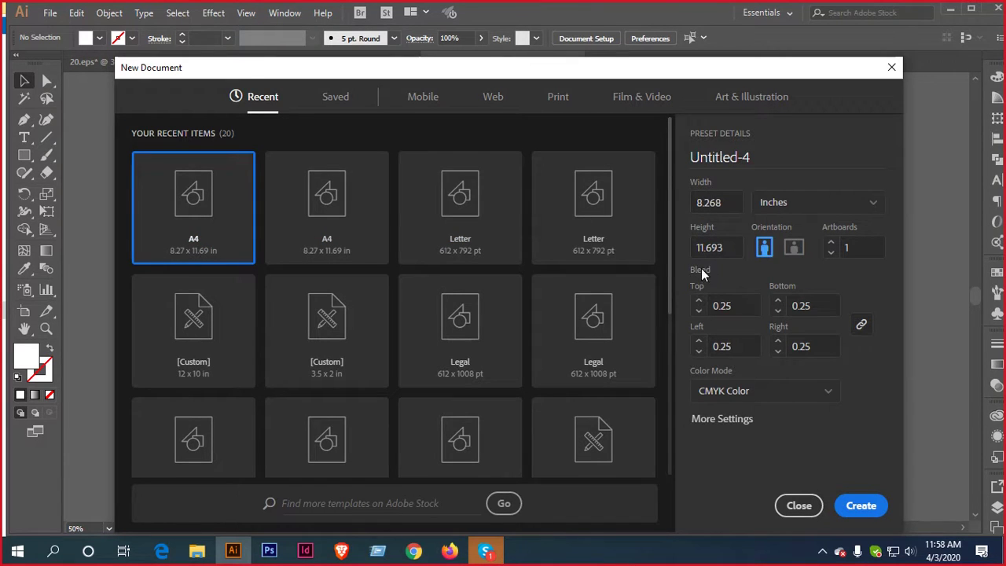
{"action": "double_click", "coordinate": [714, 310]}
{"action": "type", "text": "0.125"}
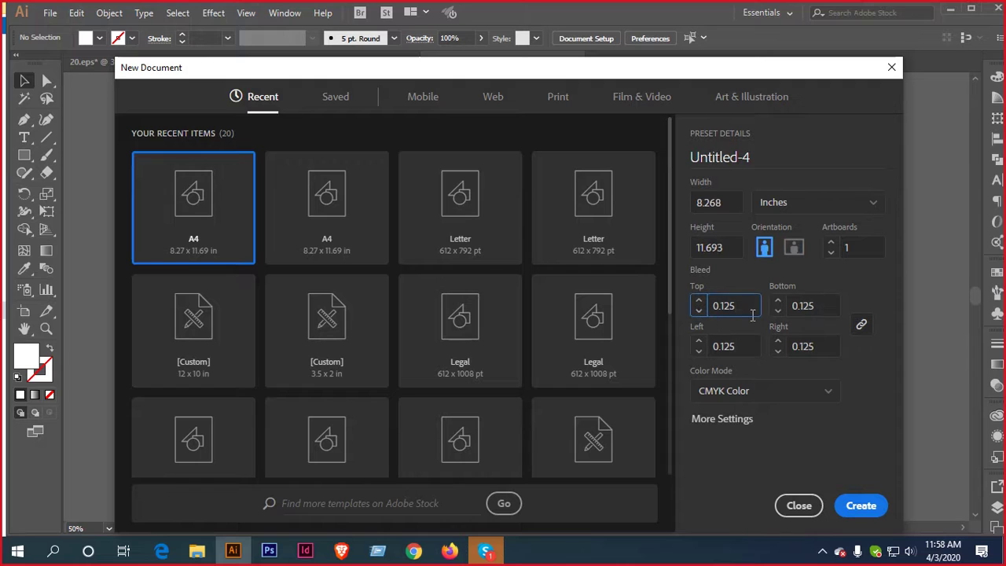
{"action": "left_click", "coordinate": [875, 505]}
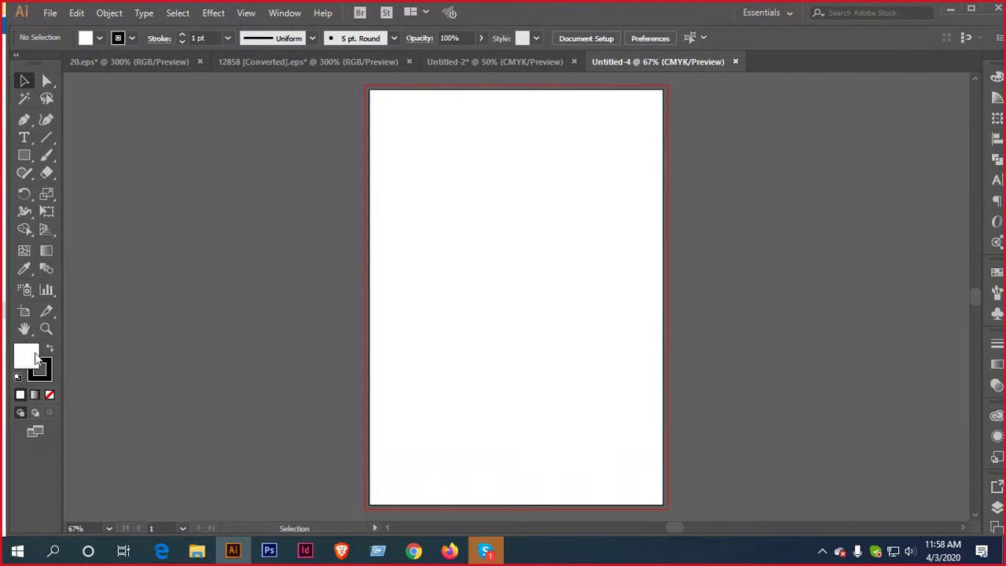
Draw a white rectangle covering the whole artboard, remove its stroke and deselect it
{"action": "key", "text": "m"}
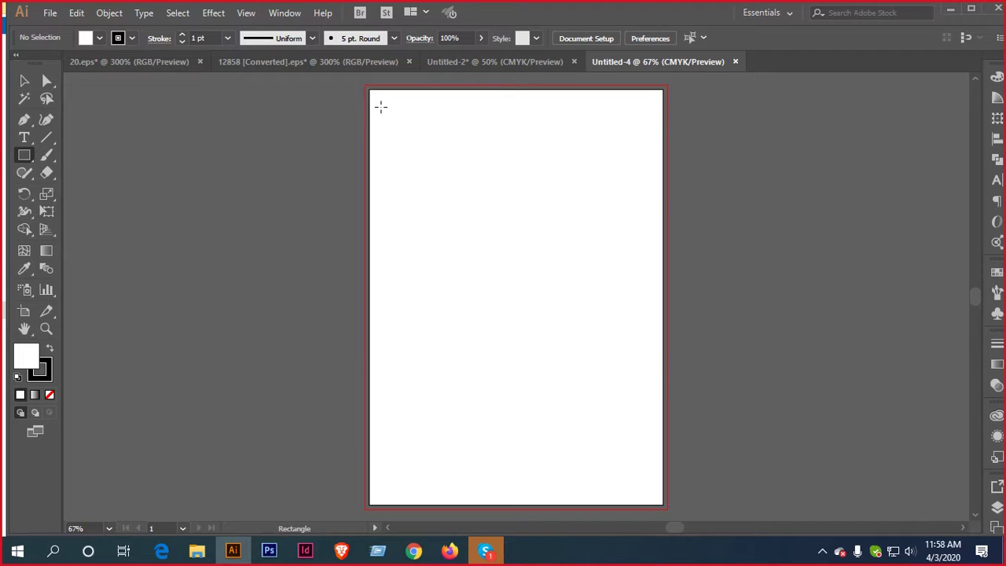
{"action": "left_click_drag", "start_coordinate": [370, 93], "coordinate": [663, 504]}
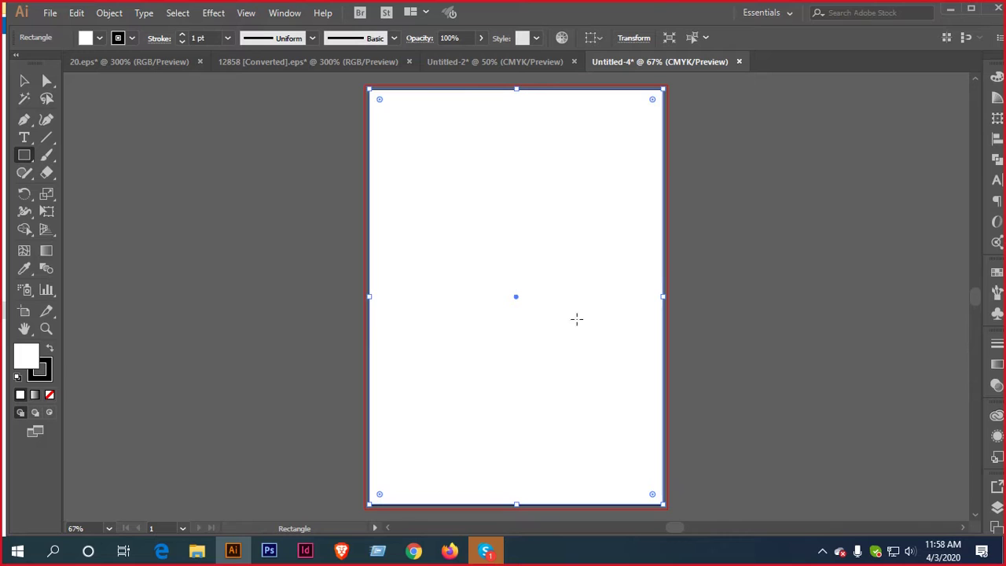
{"action": "left_click", "coordinate": [132, 37]}
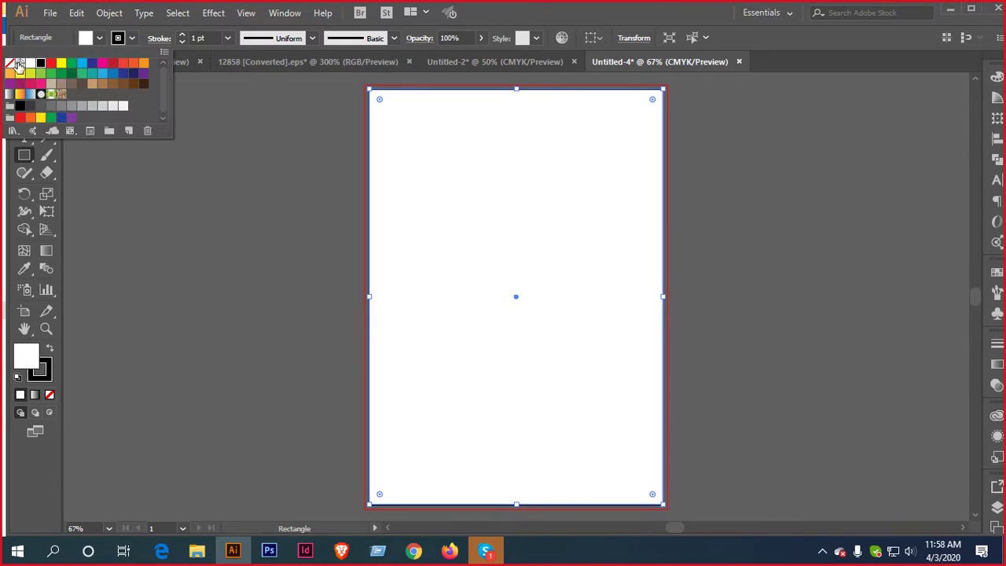
{"action": "left_click", "coordinate": [11, 65]}
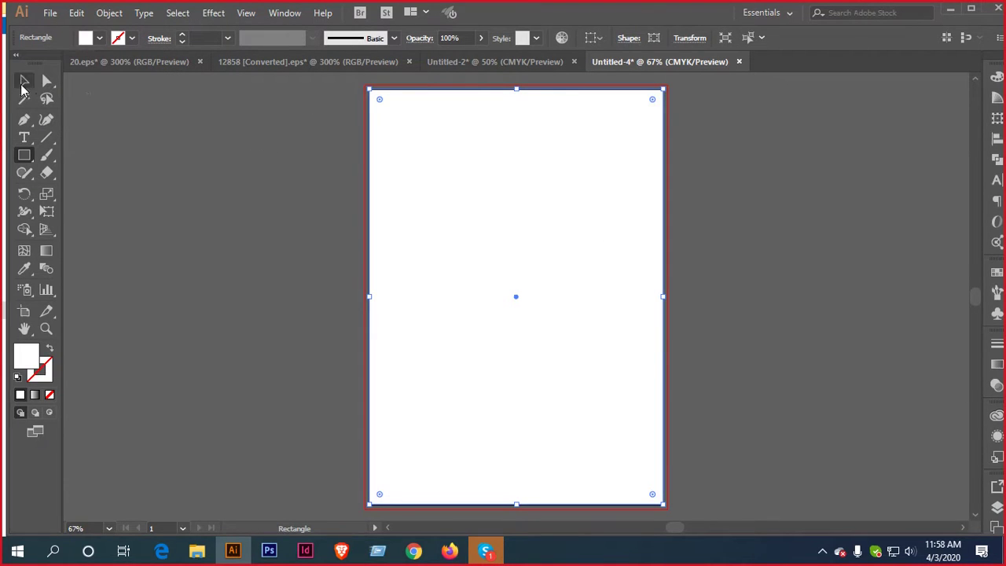
{"action": "left_click", "coordinate": [24, 81]}
{"action": "left_click", "coordinate": [220, 187]}
Paste a copy of the white rectangle in front of the original and convert the copy into guides
{"action": "left_click", "coordinate": [515, 170]}
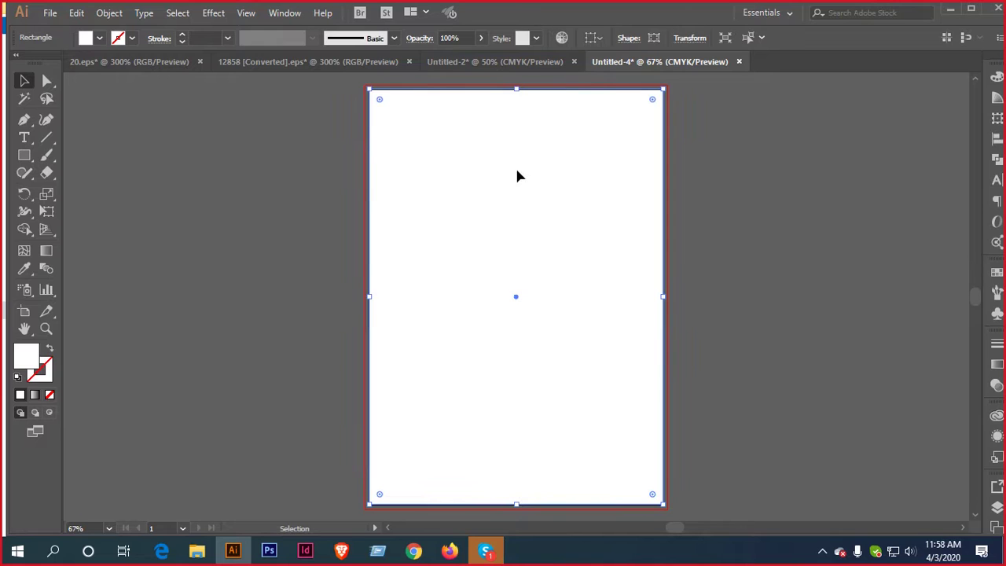
{"action": "key", "text": "ctrl"}
{"action": "key", "text": "ctrl"}
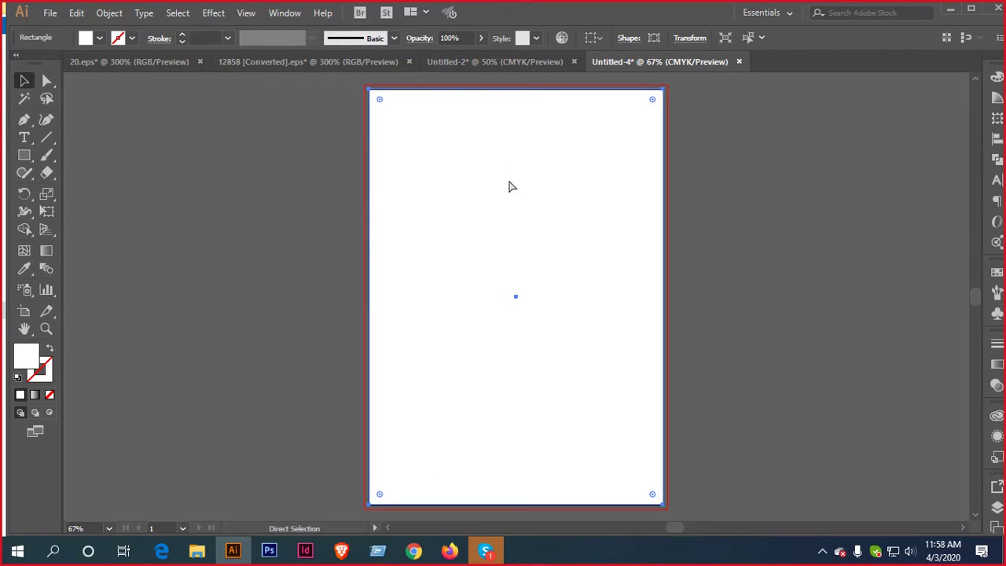
{"action": "right_click", "coordinate": [473, 154]}
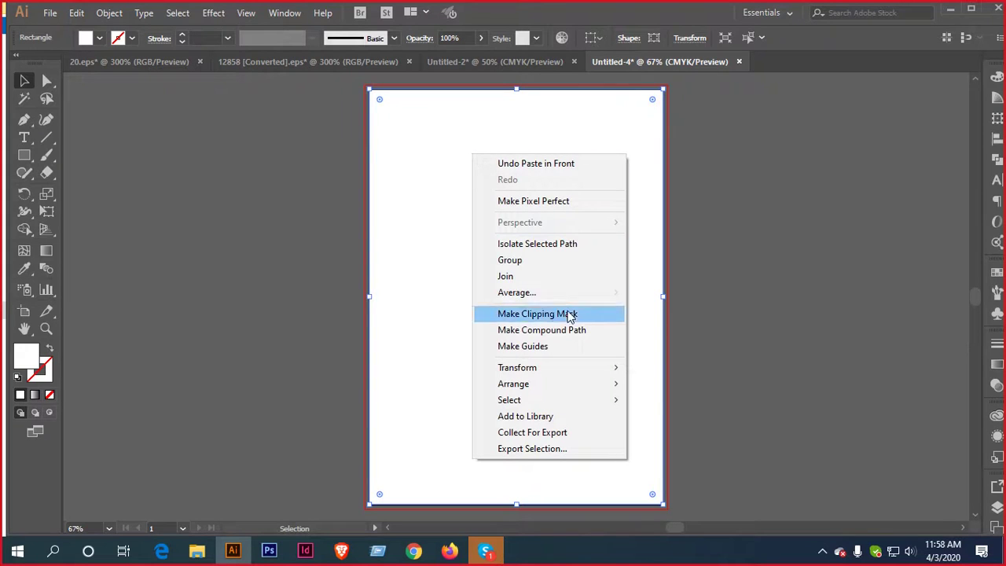
{"action": "left_click", "coordinate": [529, 351]}
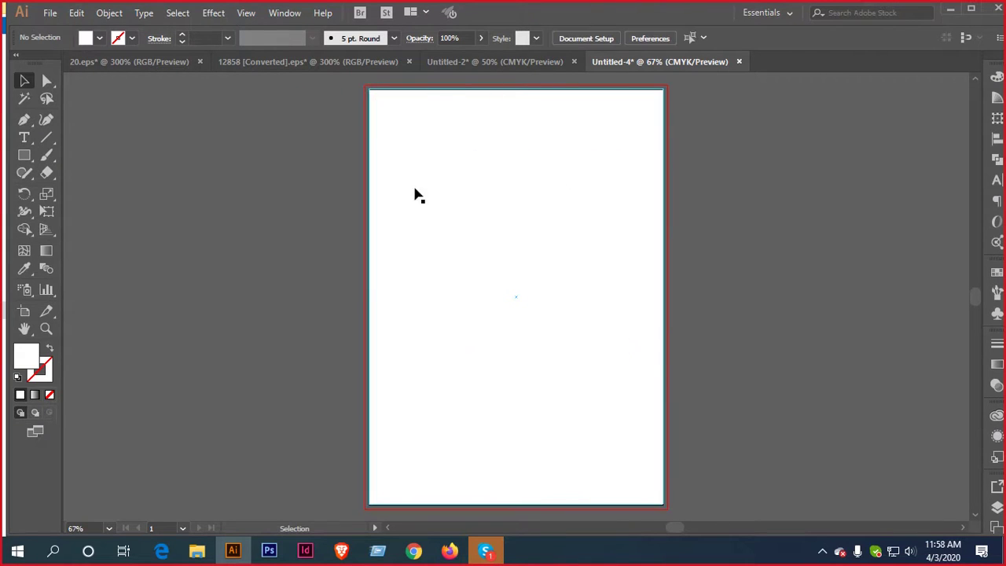
Apply an Offset Path of -0.125 in to the remaining white rectangle with preview enabled
{"action": "left_click", "coordinate": [499, 184]}
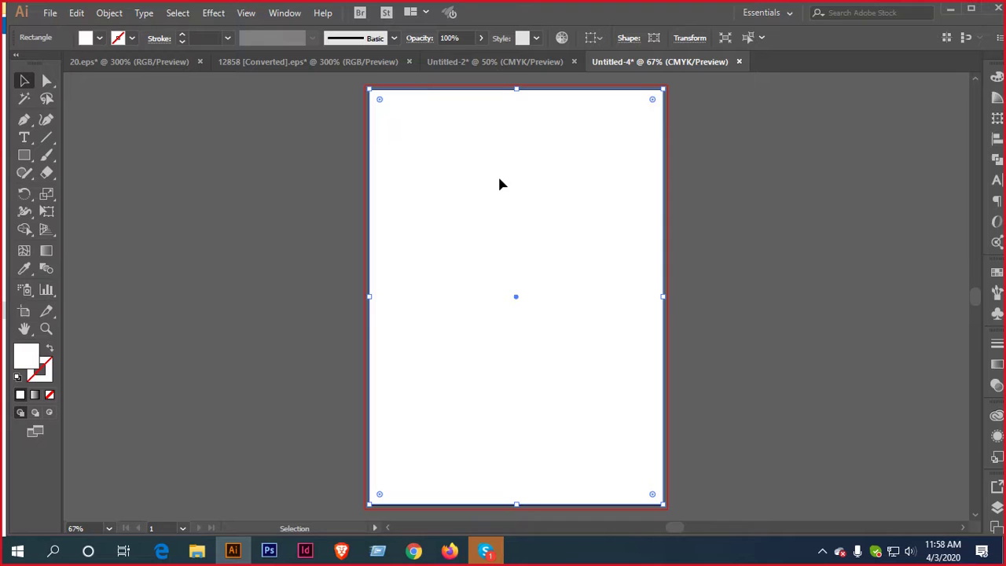
{"action": "left_click", "coordinate": [102, 12]}
{"action": "mouse_move", "coordinate": [209, 309]}
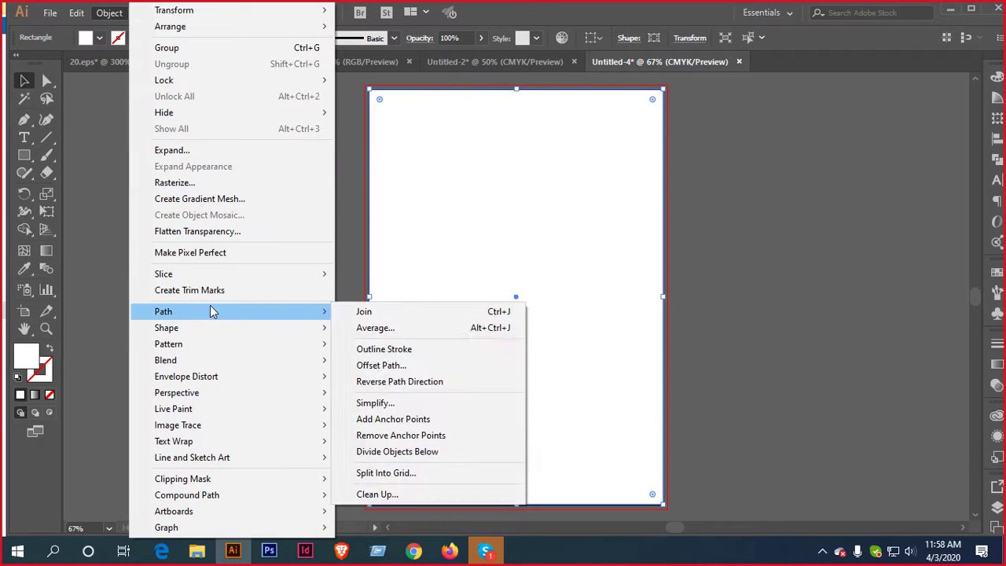
{"action": "left_click", "coordinate": [402, 365]}
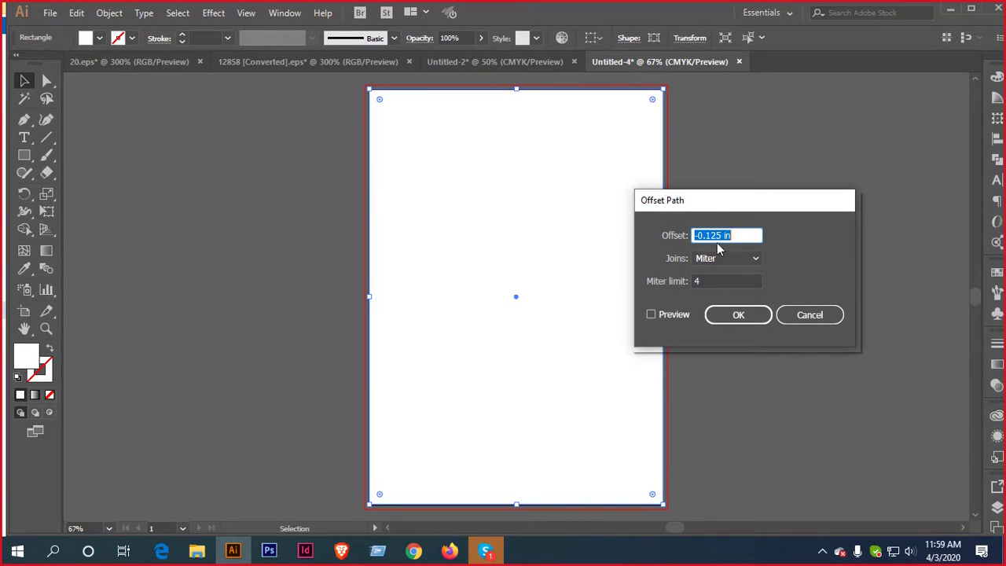
{"action": "left_click", "coordinate": [668, 314]}
{"action": "left_click", "coordinate": [739, 315]}
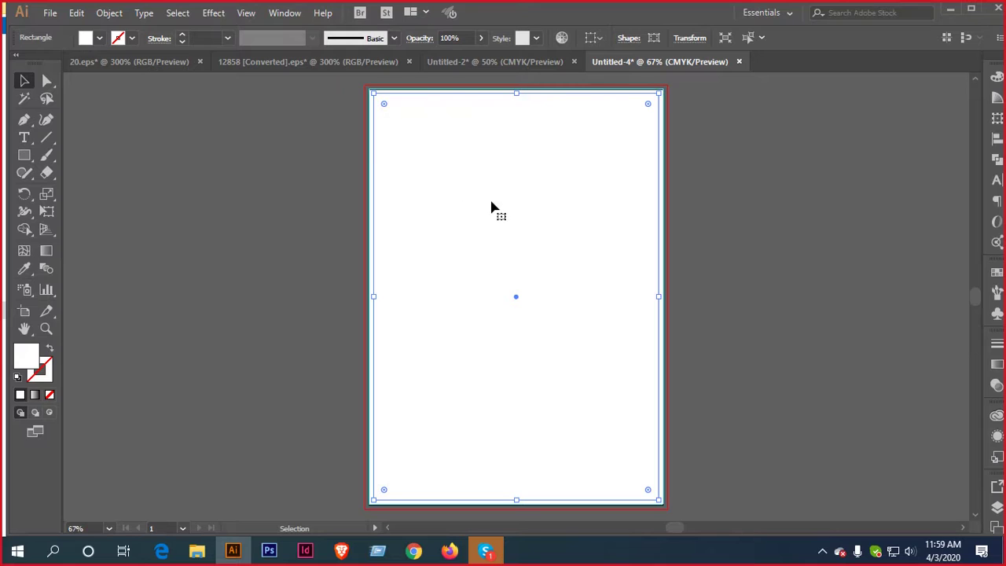
Try moving the inner offset rectangle away from the page and undo the move
{"action": "left_click_drag", "start_coordinate": [486, 192], "coordinate": [571, 271]}
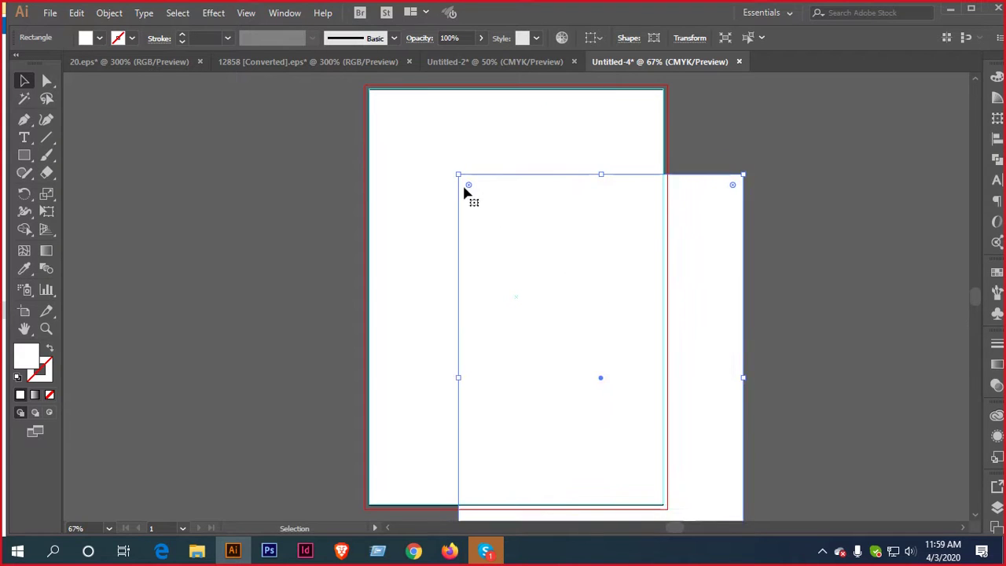
{"action": "key", "text": "ctrl"}
{"action": "key", "text": "ctrl"}
{"action": "key", "text": "ctrl+z"}
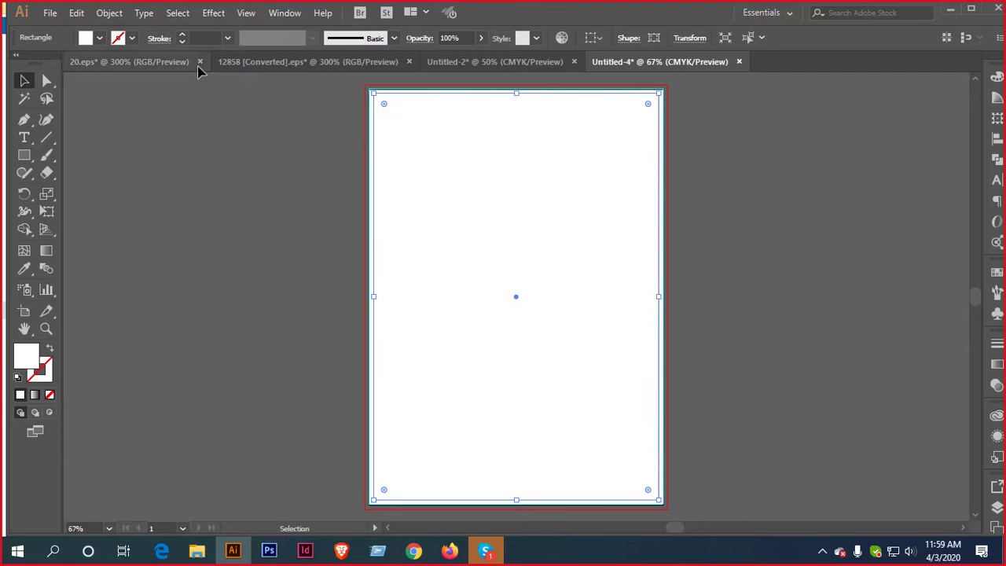
Convert the inner offset rectangle on the artboard into guides
{"action": "left_click", "coordinate": [103, 16]}
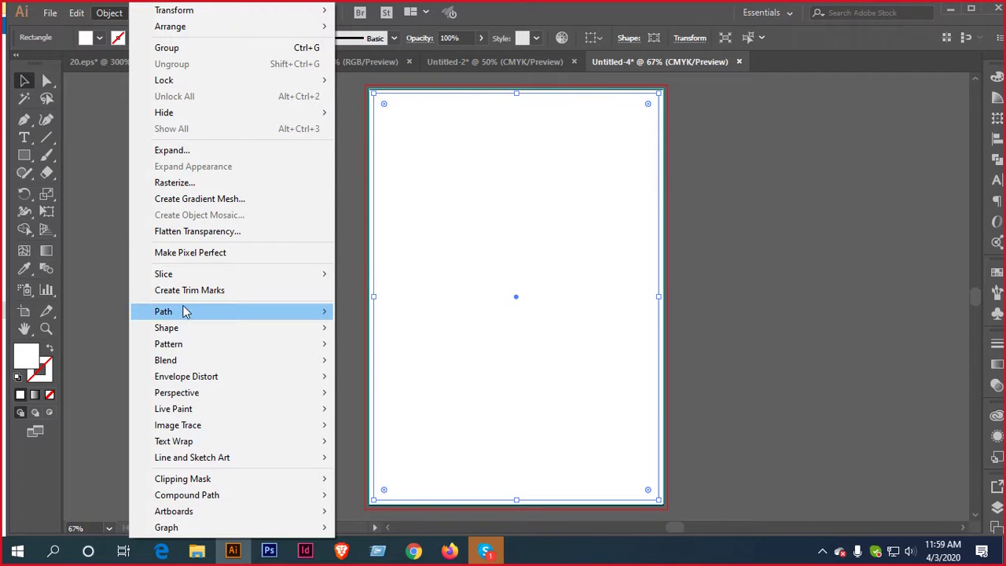
{"action": "mouse_move", "coordinate": [183, 314]}
{"action": "left_click", "coordinate": [821, 172]}
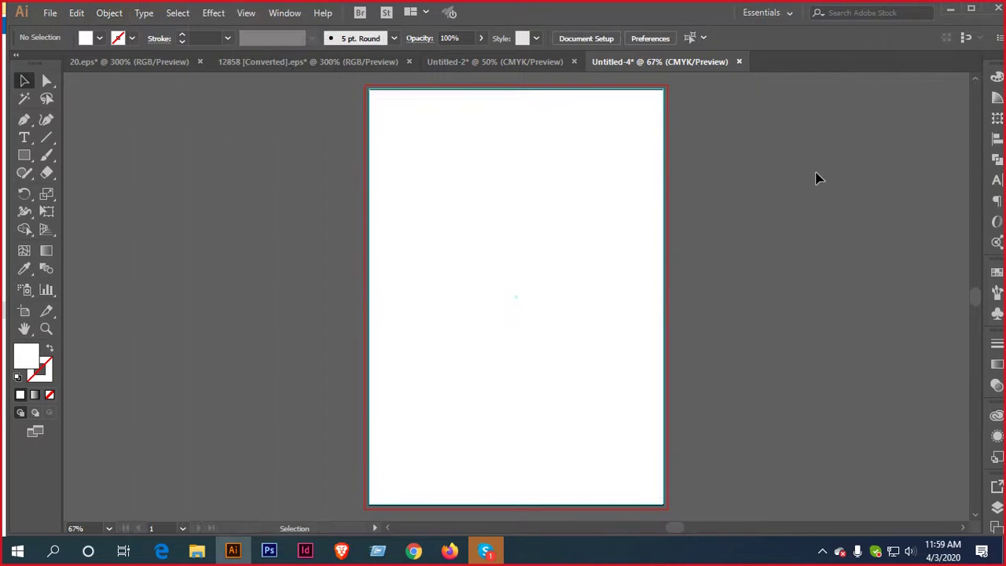
{"action": "left_click", "coordinate": [495, 213]}
{"action": "left_click", "coordinate": [931, 206]}
{"action": "left_click", "coordinate": [431, 154]}
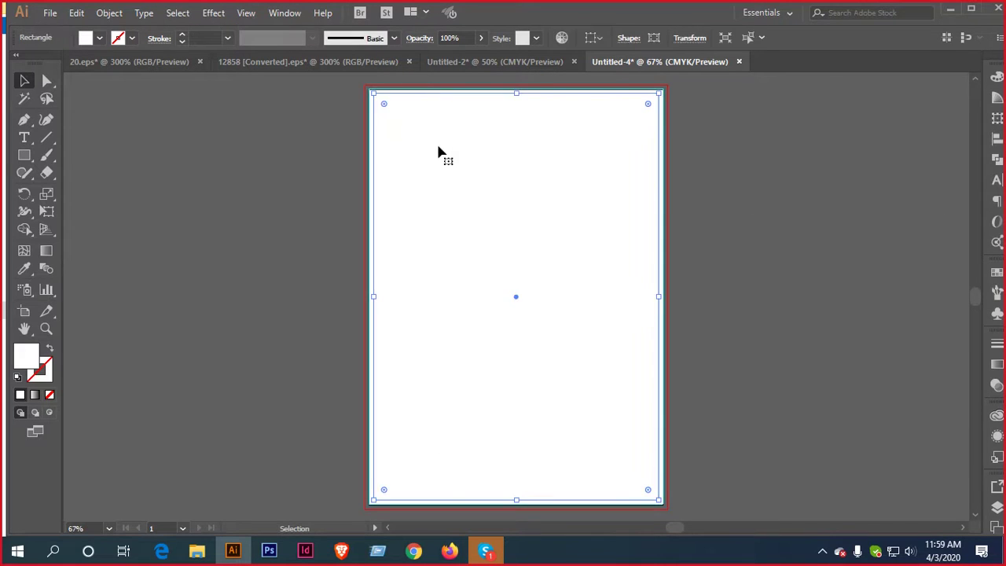
{"action": "right_click", "coordinate": [437, 150]}
{"action": "left_click", "coordinate": [515, 339]}
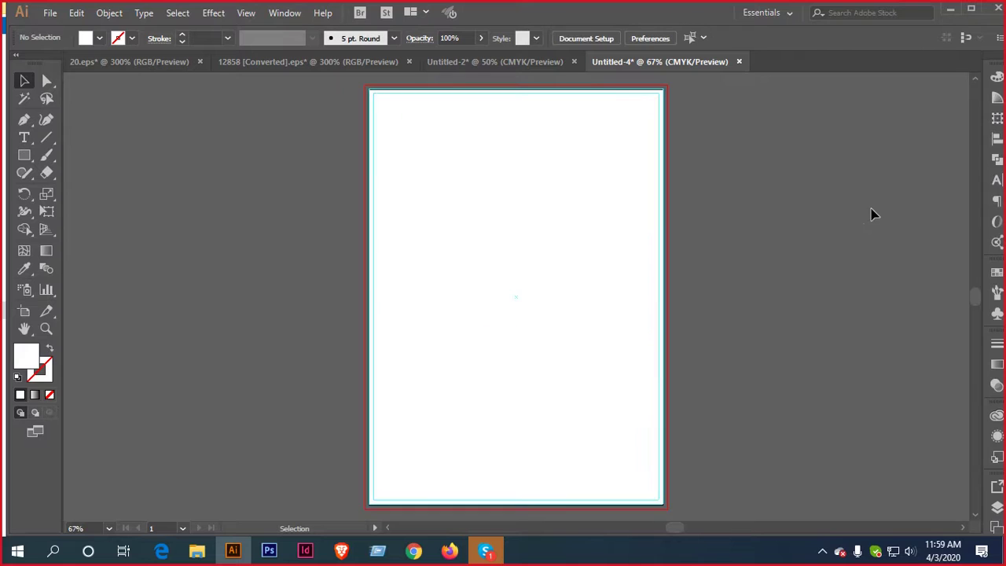
Try moving the white background rectangle away from the page and undo the move
{"action": "left_click_drag", "start_coordinate": [520, 218], "coordinate": [645, 271]}
{"action": "left_click", "coordinate": [353, 285]}
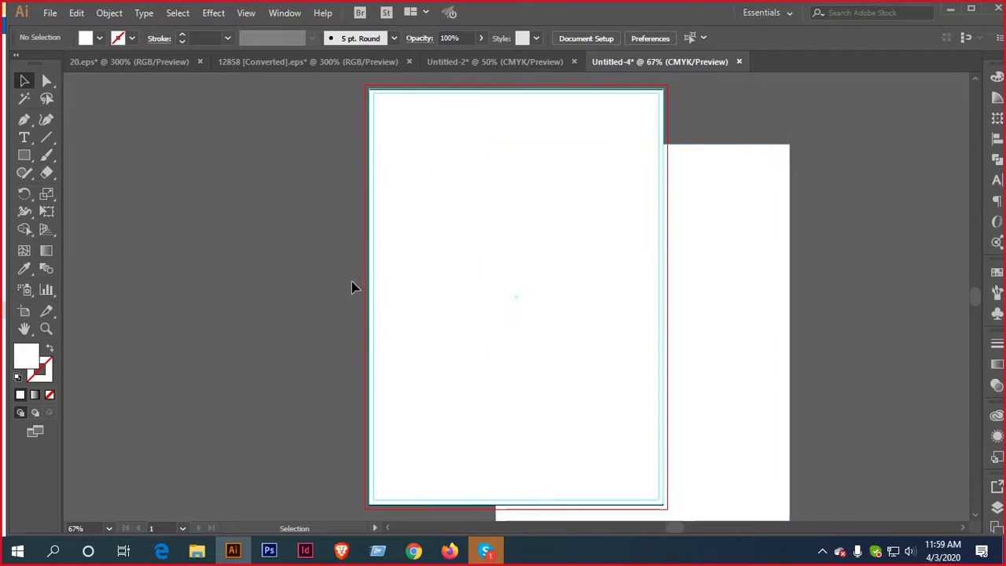
{"action": "key", "text": "a"}
{"action": "key", "text": "ctrl+z"}
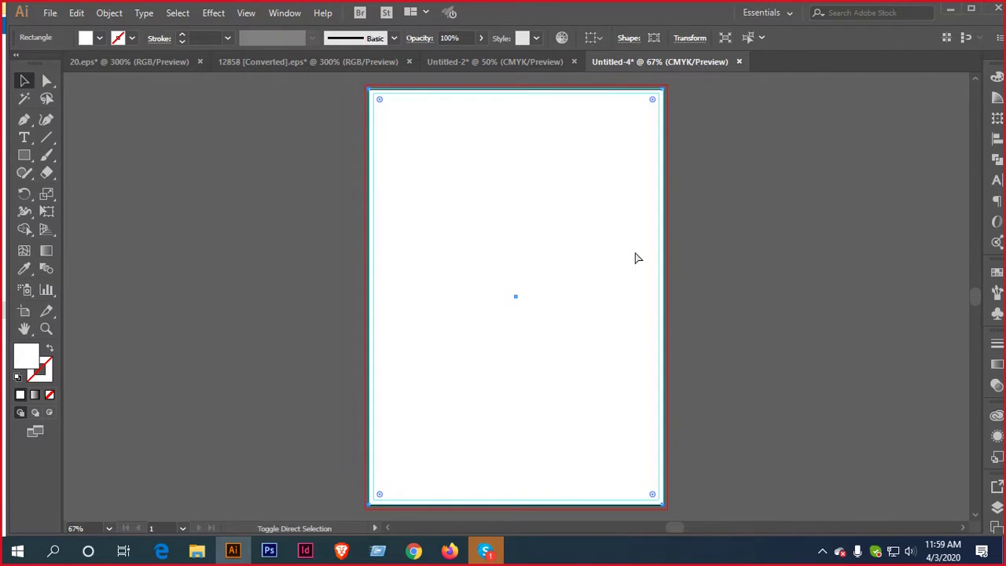
Apply an Offset Path of -0.8 in to the white background rectangle with preview enabled and convert the offset copy into guides
{"action": "key", "text": "v"}
{"action": "left_click", "coordinate": [743, 218]}
{"action": "left_click", "coordinate": [454, 211]}
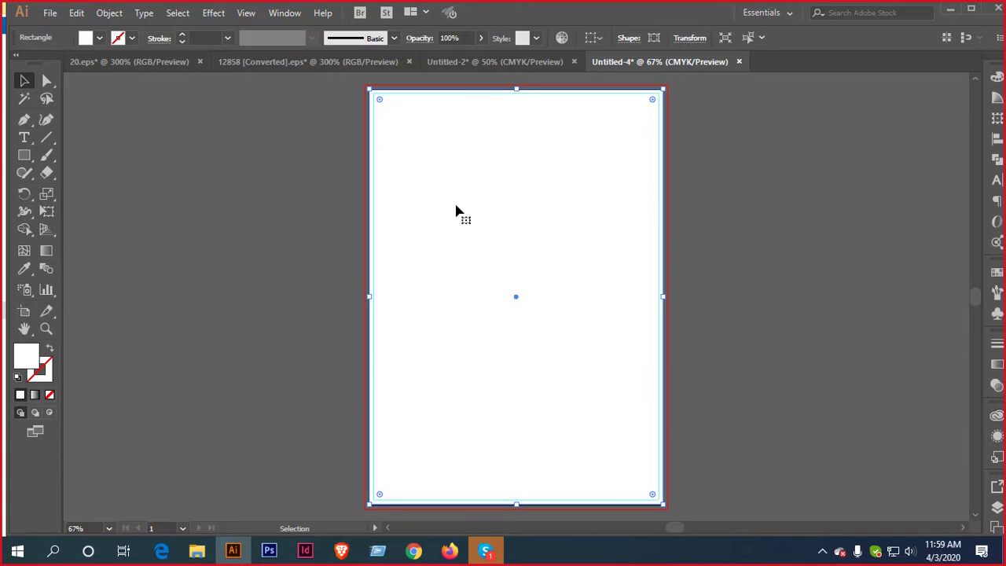
{"action": "left_click", "coordinate": [109, 13]}
{"action": "left_click", "coordinate": [755, 189]}
{"action": "key", "text": "a"}
{"action": "key", "text": "v"}
{"action": "left_click", "coordinate": [110, 14]}
{"action": "mouse_move", "coordinate": [206, 312]}
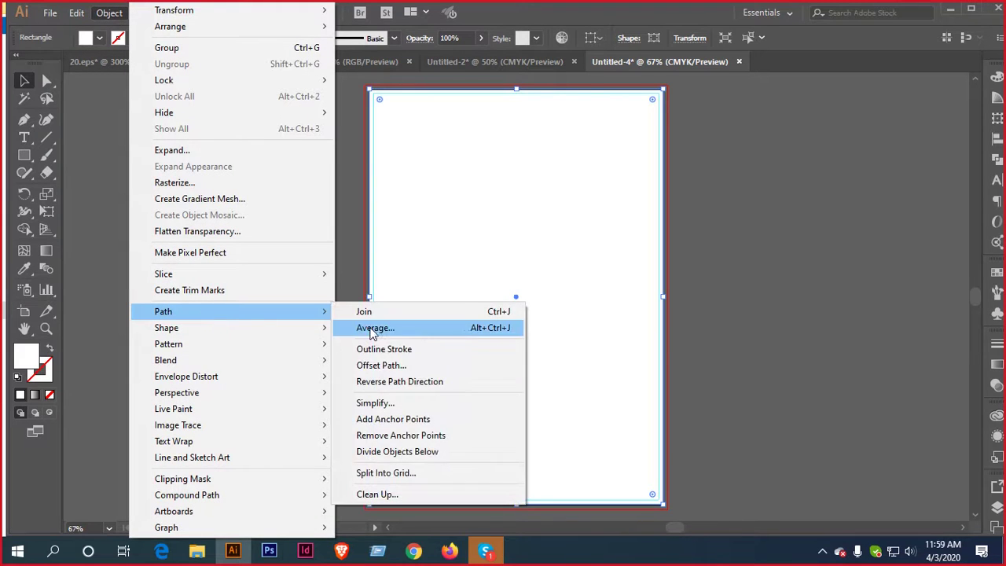
{"action": "left_click", "coordinate": [425, 365]}
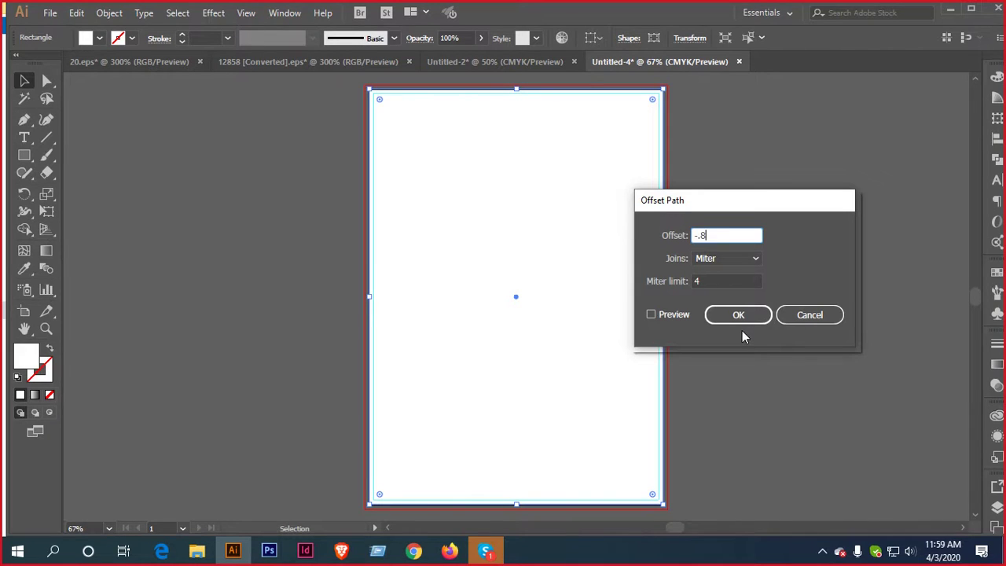
{"action": "left_click", "coordinate": [662, 313]}
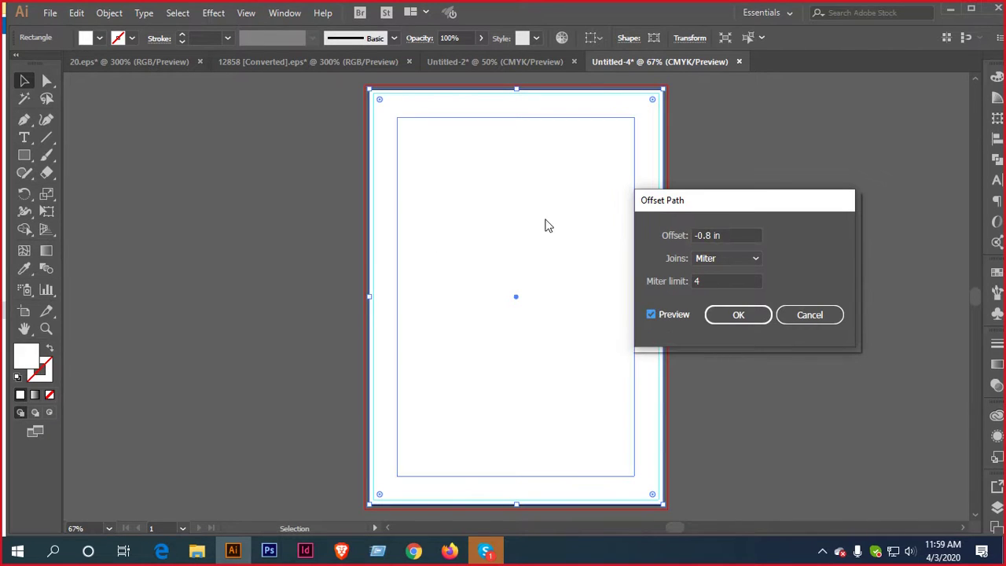
{"action": "left_click", "coordinate": [739, 318]}
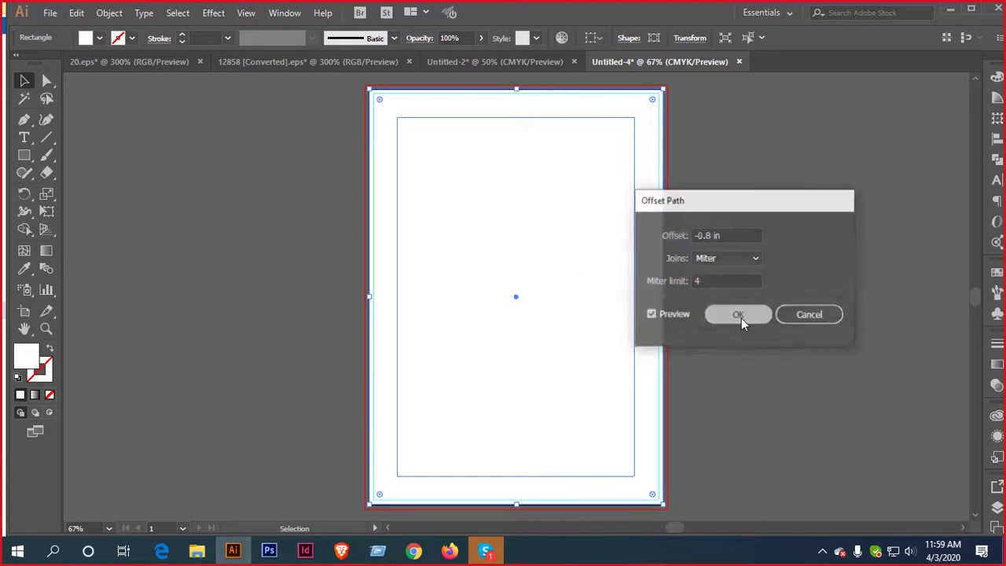
{"action": "right_click", "coordinate": [525, 194]}
{"action": "left_click", "coordinate": [577, 382]}
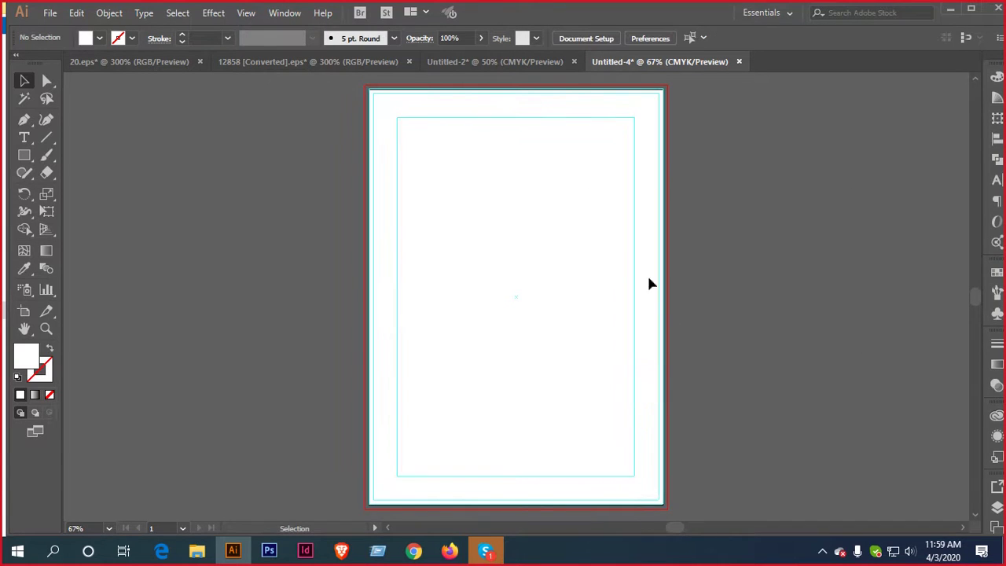
Extend the white background rectangle's upper-left and lower-right corners to the red bleed line and deselect it
{"action": "left_click", "coordinate": [489, 200]}
{"action": "scroll", "coordinate": [382, 101], "scroll_direction": "up", "scroll_amount": 8}
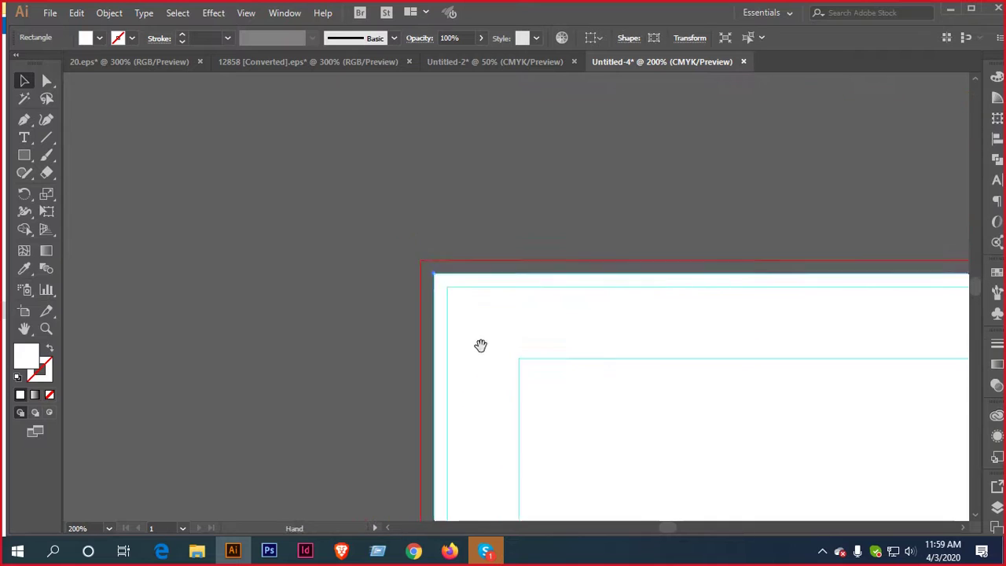
{"action": "left_click_drag", "start_coordinate": [442, 285], "coordinate": [403, 247]}
{"action": "scroll", "coordinate": [676, 413], "scroll_direction": "down", "scroll_amount": 6}
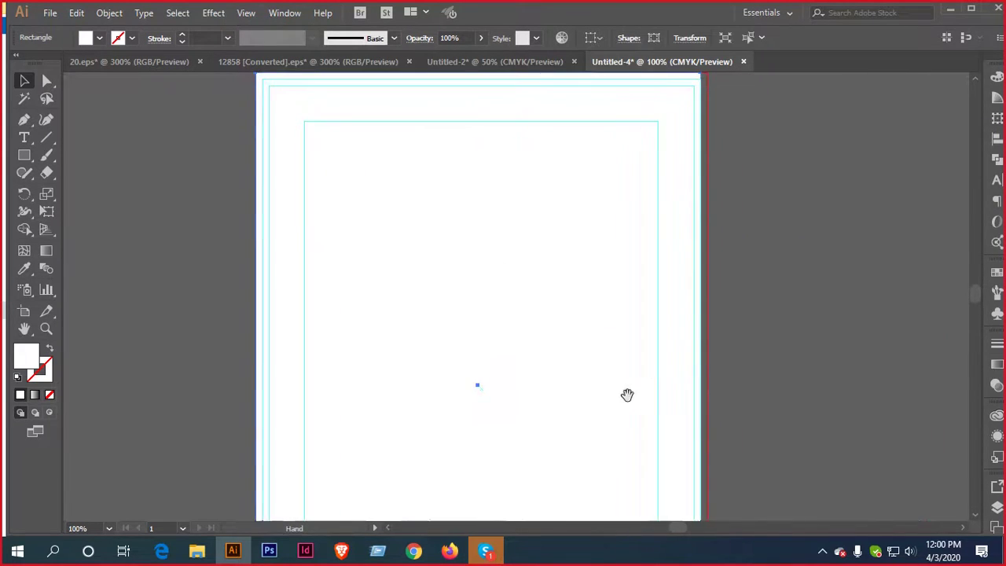
{"action": "scroll", "coordinate": [614, 307], "scroll_direction": "down", "scroll_amount": 2}
{"action": "scroll", "coordinate": [676, 390], "scroll_direction": "down", "scroll_amount": 3}
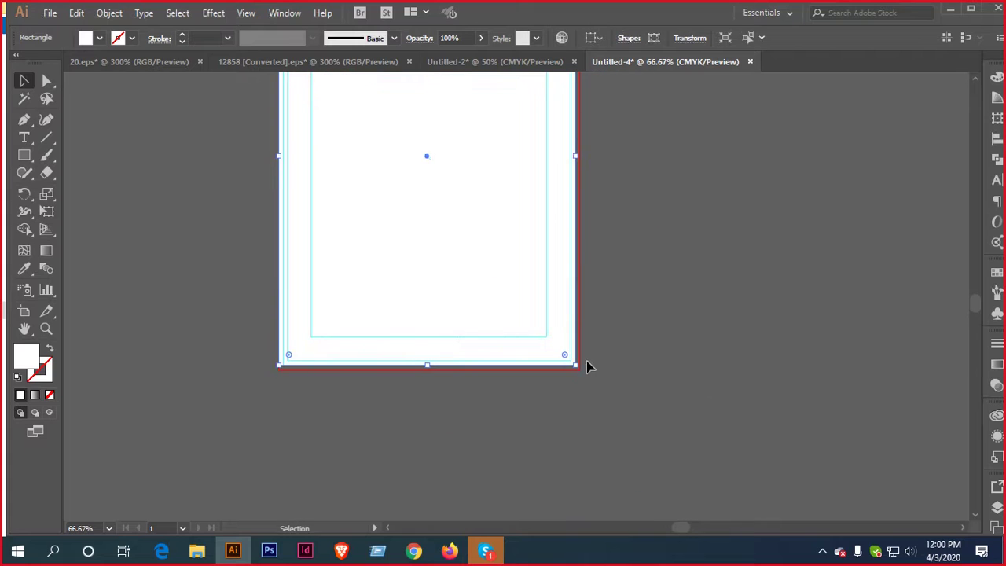
{"action": "mouse_move", "coordinate": [577, 373]}
{"action": "left_mouse_down"}
{"action": "mouse_move", "coordinate": [559, 328]}
{"action": "mouse_move", "coordinate": [588, 363]}
{"action": "left_mouse_up"}
{"action": "left_click", "coordinate": [649, 377]}
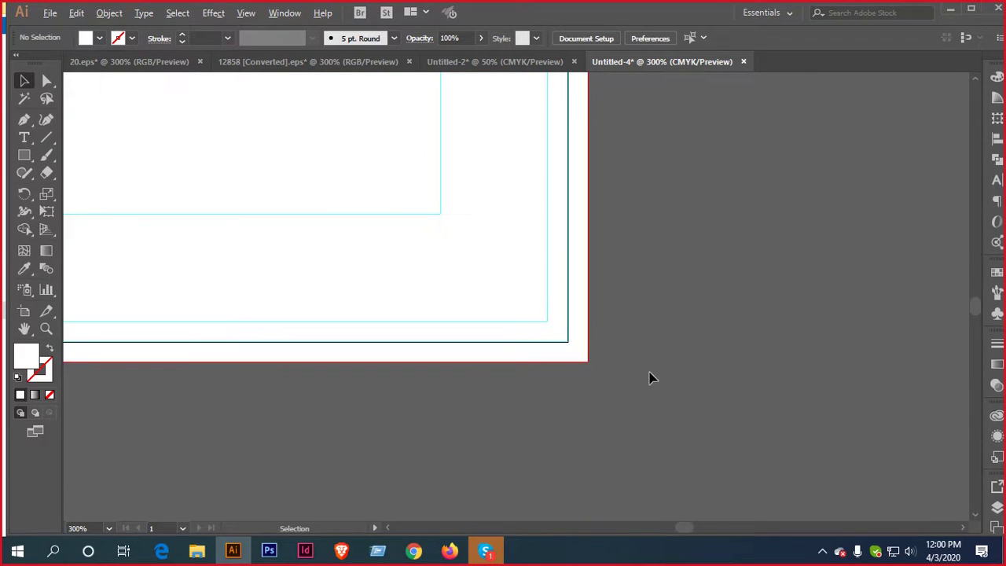
{"action": "scroll", "coordinate": [644, 366], "scroll_direction": "down", "scroll_amount": 4}
{"action": "left_click_drag", "start_coordinate": [637, 408], "coordinate": [609, 330]}
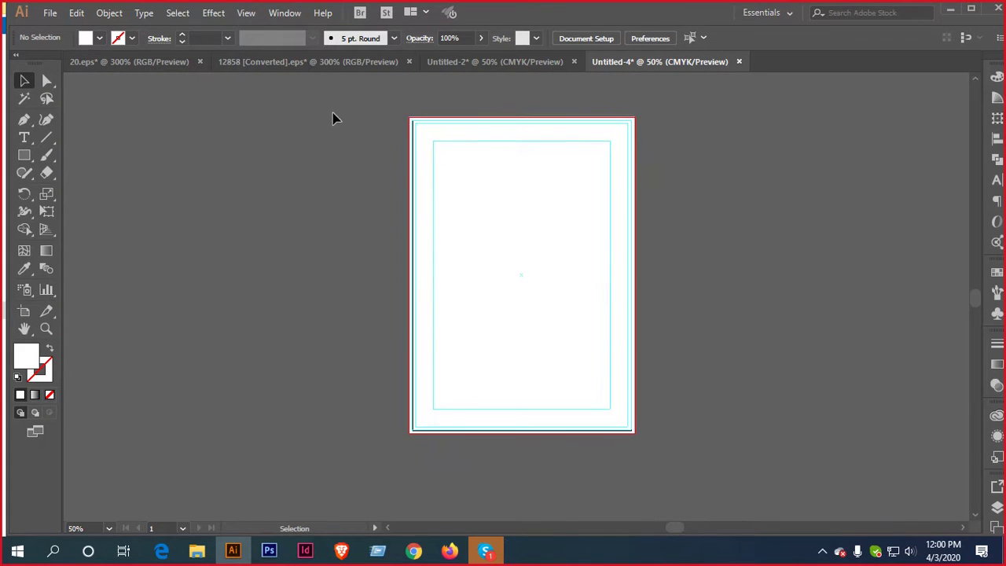
{"action": "left_click_drag", "start_coordinate": [333, 114], "coordinate": [621, 377]}
{"action": "left_click", "coordinate": [800, 237]}
Close the Untitled-4 document without saving it, keeping Untitled-2 open
{"action": "left_click", "coordinate": [507, 62]}
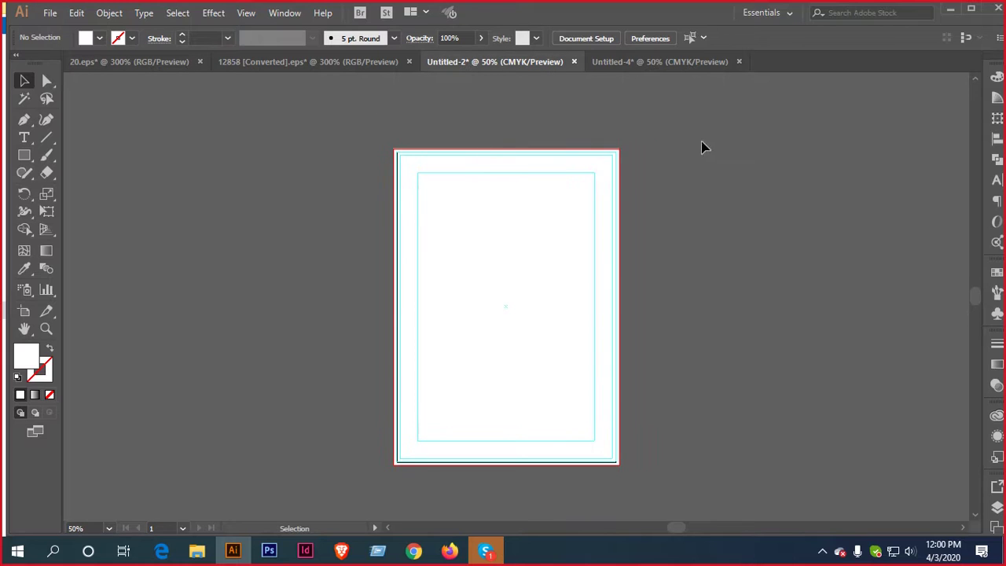
{"action": "left_click", "coordinate": [737, 61]}
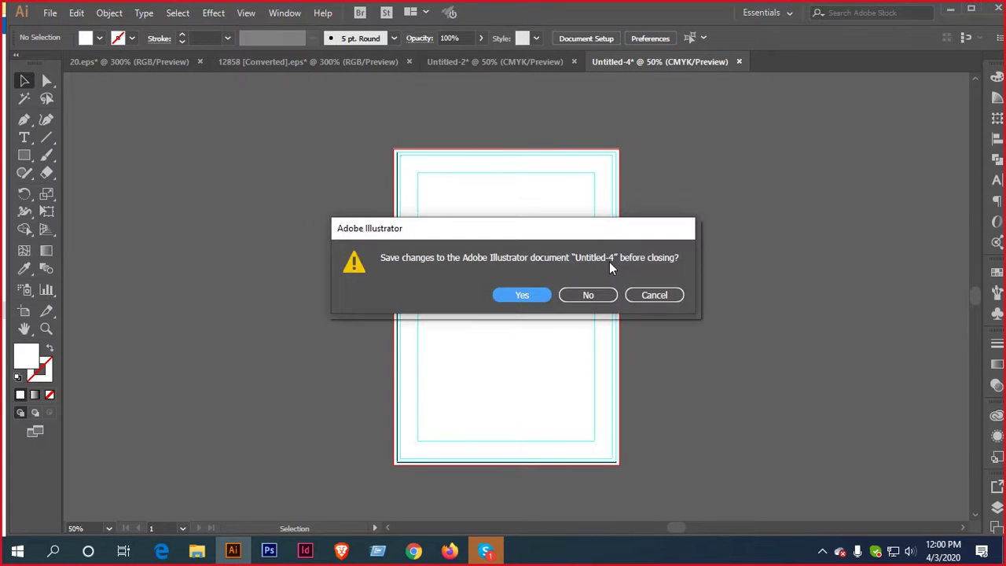
{"action": "left_click", "coordinate": [588, 298]}
Save the Untitled-2 document to the Desktop as an Adobe Illustrator file named Invoice Temlete, accepting the Illustrator save options
{"action": "left_click", "coordinate": [49, 12]}
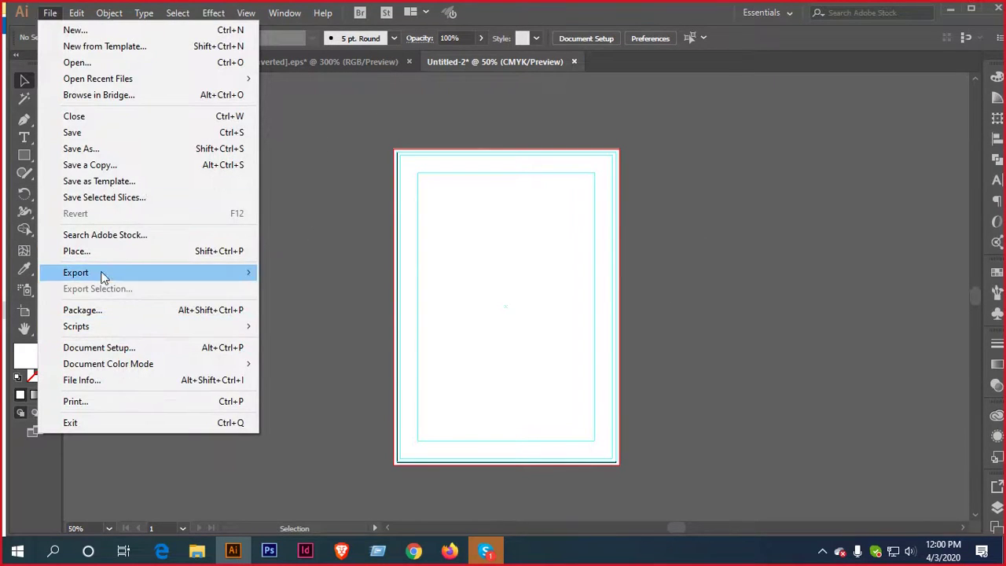
{"action": "left_click", "coordinate": [115, 139]}
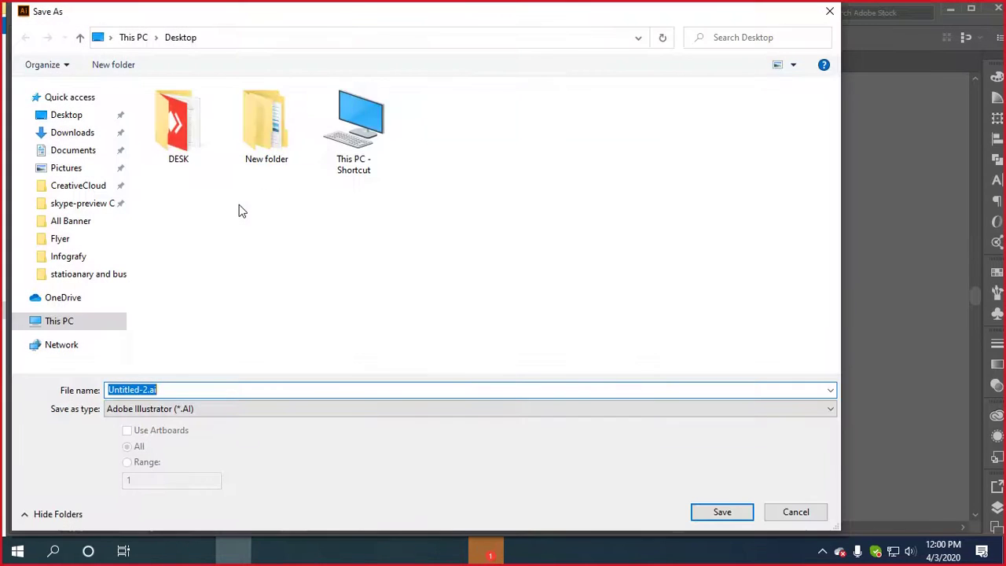
{"action": "key", "text": "BackSpace"}
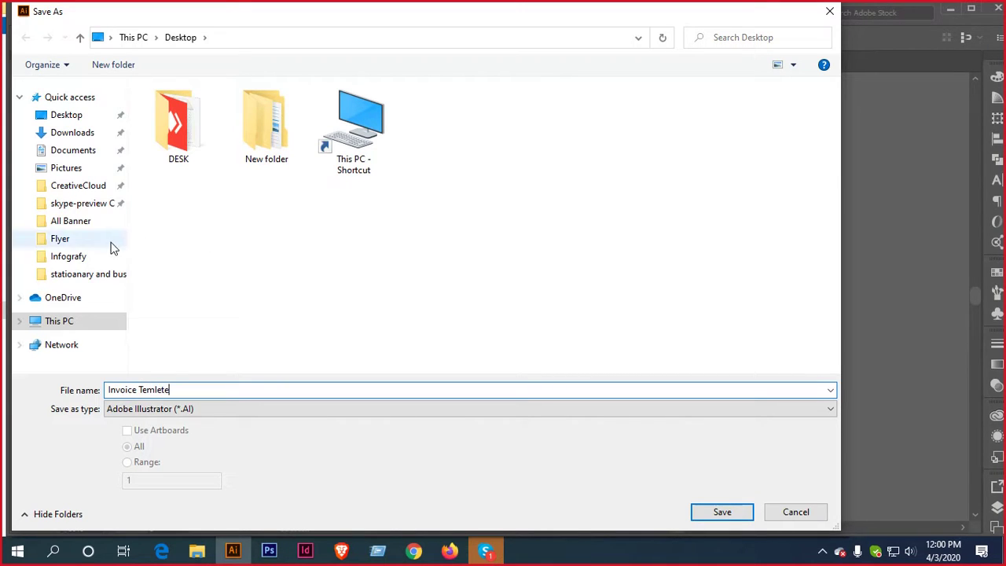
{"action": "left_click", "coordinate": [66, 116]}
{"action": "left_click", "coordinate": [717, 513]}
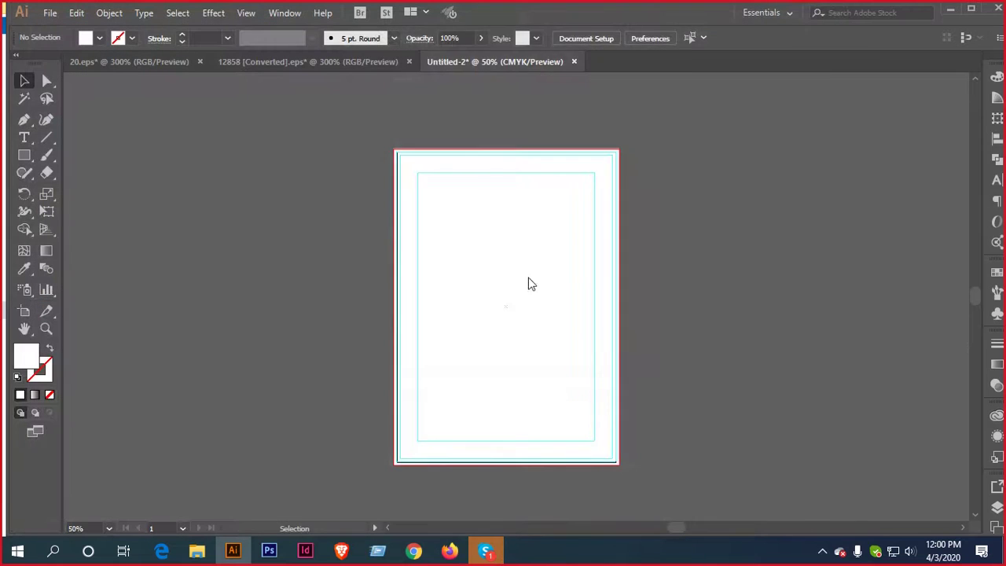
{"action": "left_click", "coordinate": [559, 476]}
Examine the header, item table and totals layout of the reference invoices 12858 [Converted].eps and 20.eps
{"action": "left_click", "coordinate": [256, 65]}
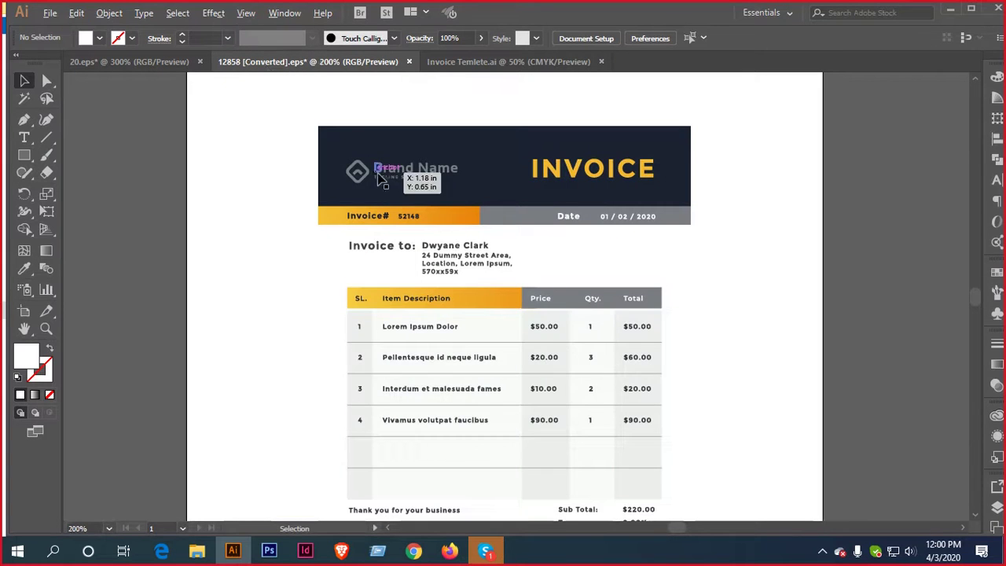
{"action": "scroll", "coordinate": [472, 235], "scroll_direction": "down", "scroll_amount": 2}
{"action": "scroll", "coordinate": [579, 224], "scroll_direction": "right", "scroll_amount": 2}
{"action": "scroll", "coordinate": [539, 263], "scroll_direction": "up", "scroll_amount": 3}
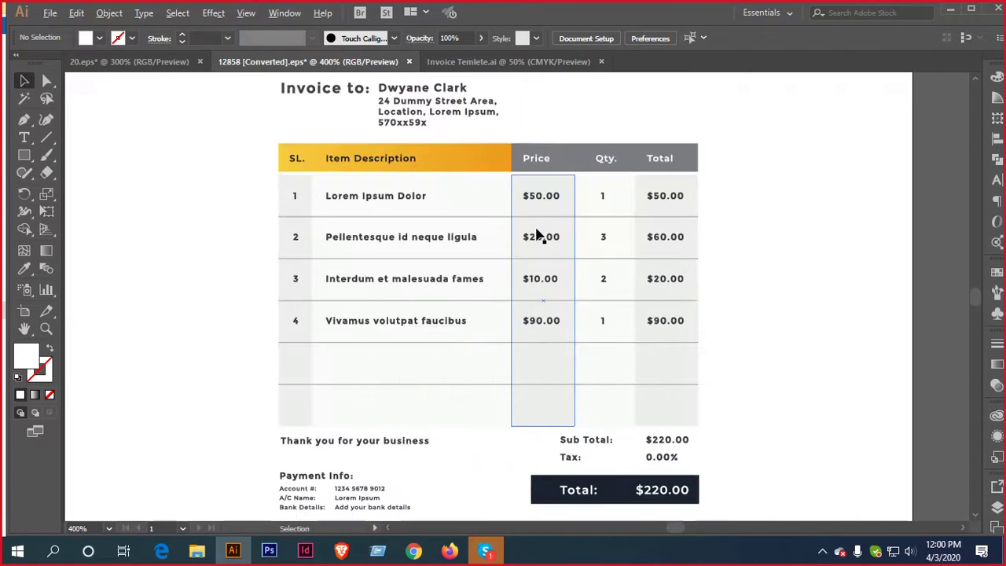
{"action": "left_click", "coordinate": [132, 61]}
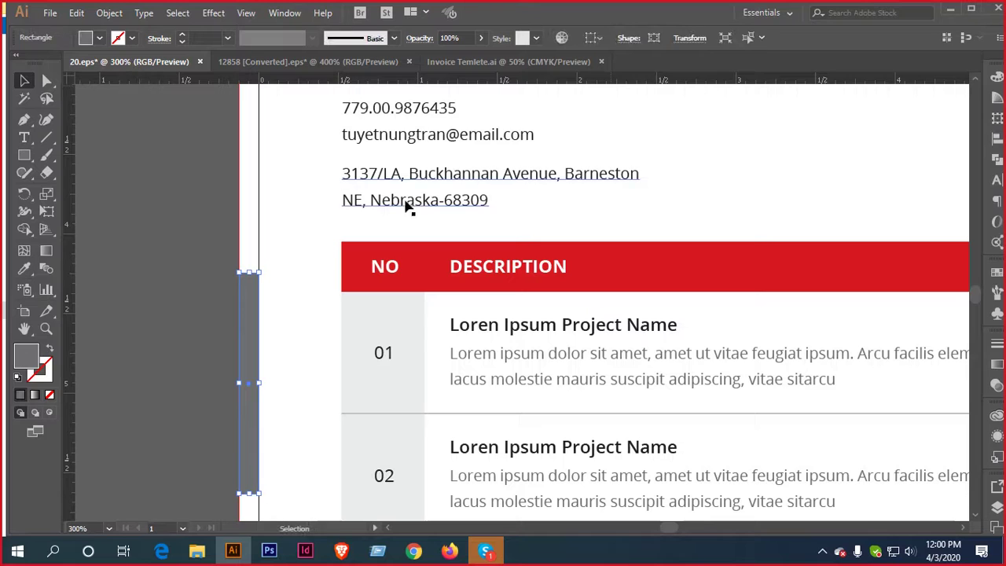
{"action": "scroll", "coordinate": [408, 206], "scroll_direction": "down", "scroll_amount": 3}
{"action": "left_click_drag", "start_coordinate": [517, 218], "coordinate": [429, 242]}
{"action": "scroll", "coordinate": [465, 231], "scroll_direction": "down", "scroll_amount": 2}
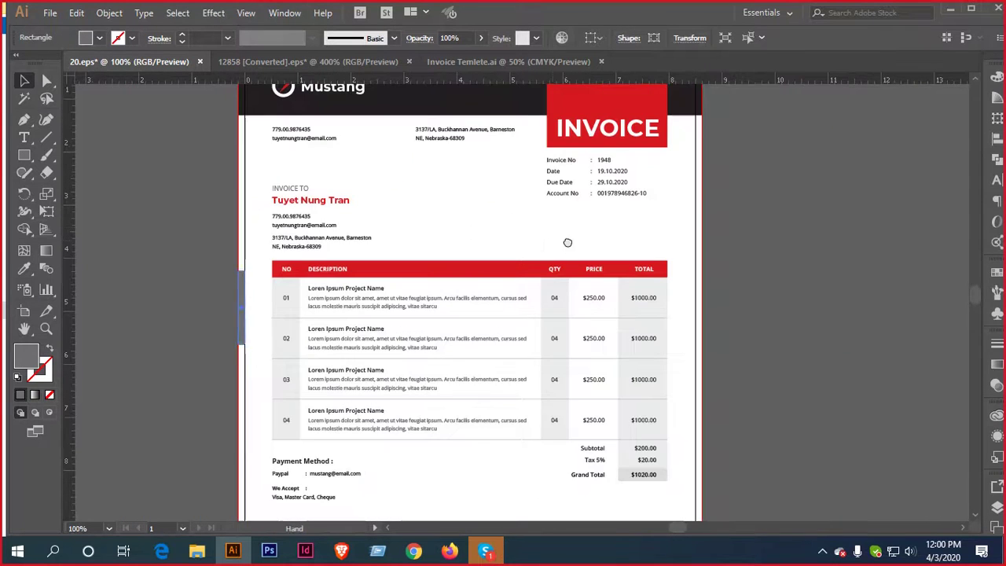
{"action": "scroll", "coordinate": [567, 242], "scroll_direction": "down", "scroll_amount": 2}
{"action": "scroll", "coordinate": [550, 240], "scroll_direction": "up", "scroll_amount": 3}
Return to the Invoice Temlete.ai page and glance over the Freepik invoice designs in Chrome
{"action": "left_click", "coordinate": [479, 61]}
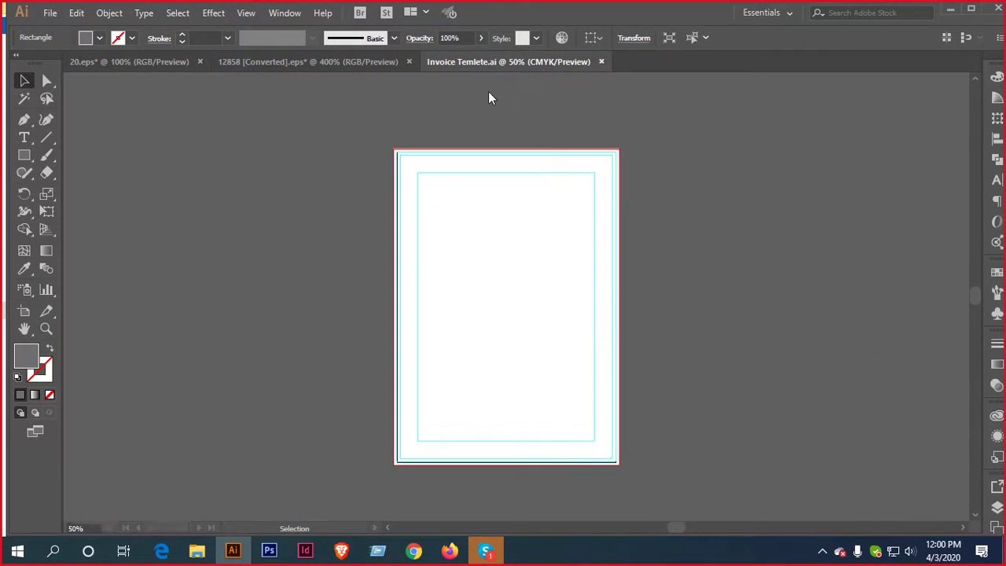
{"action": "scroll", "coordinate": [516, 192], "scroll_direction": "up", "scroll_amount": 2}
{"action": "left_click_drag", "start_coordinate": [492, 192], "coordinate": [488, 248]}
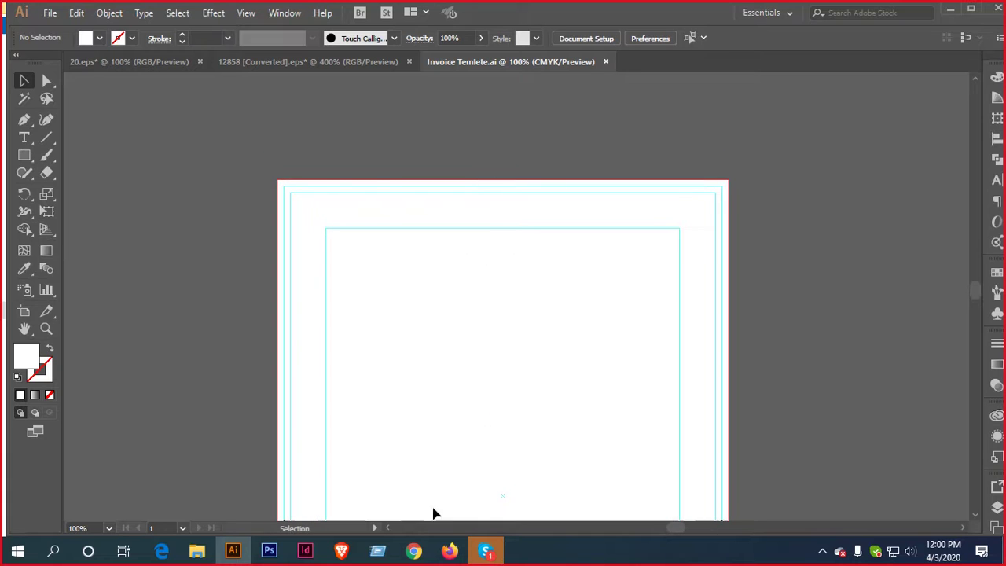
{"action": "left_click", "coordinate": [413, 550]}
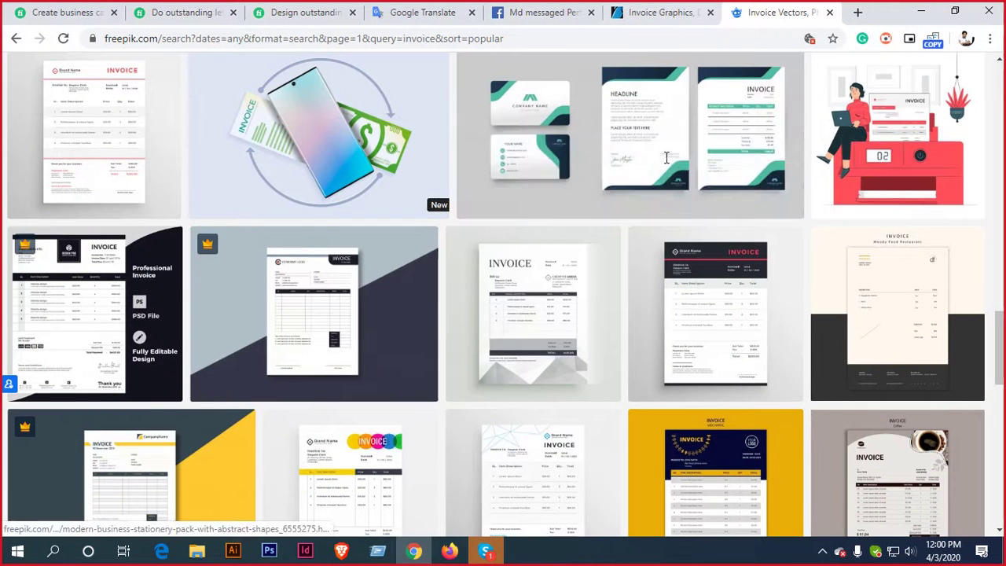
{"action": "left_click", "coordinate": [921, 12]}
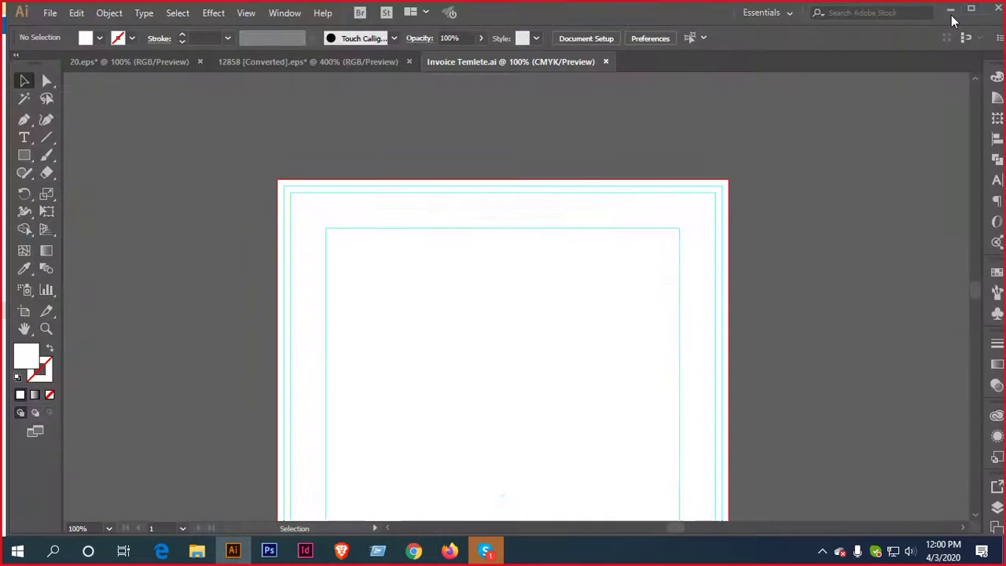
Open logo.ai from folder 1 inside the desktop's New folder in Illustrator
{"action": "left_click", "coordinate": [950, 11]}
{"action": "left_click", "coordinate": [917, 16]}
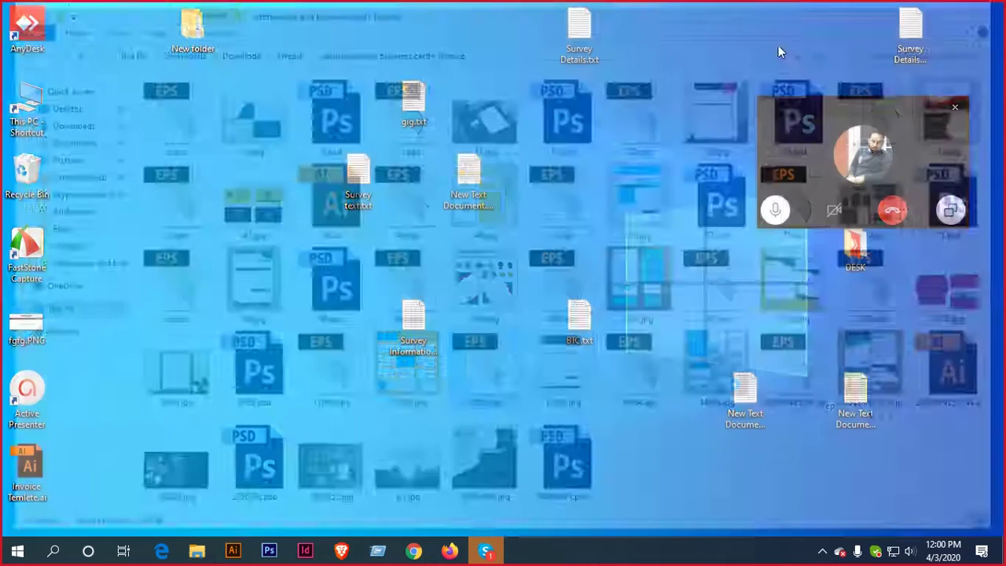
{"action": "double_click", "coordinate": [179, 26]}
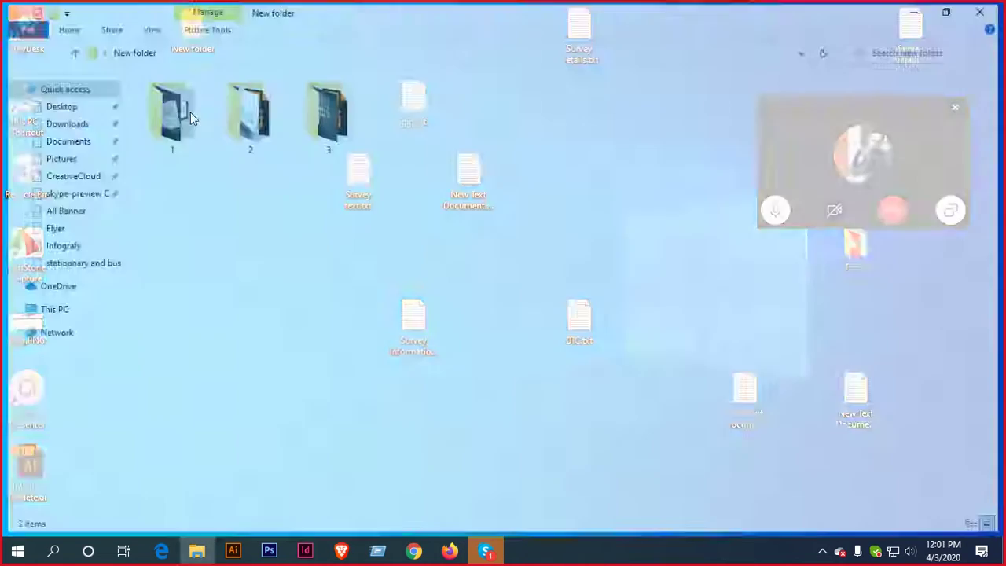
{"action": "double_click", "coordinate": [173, 115]}
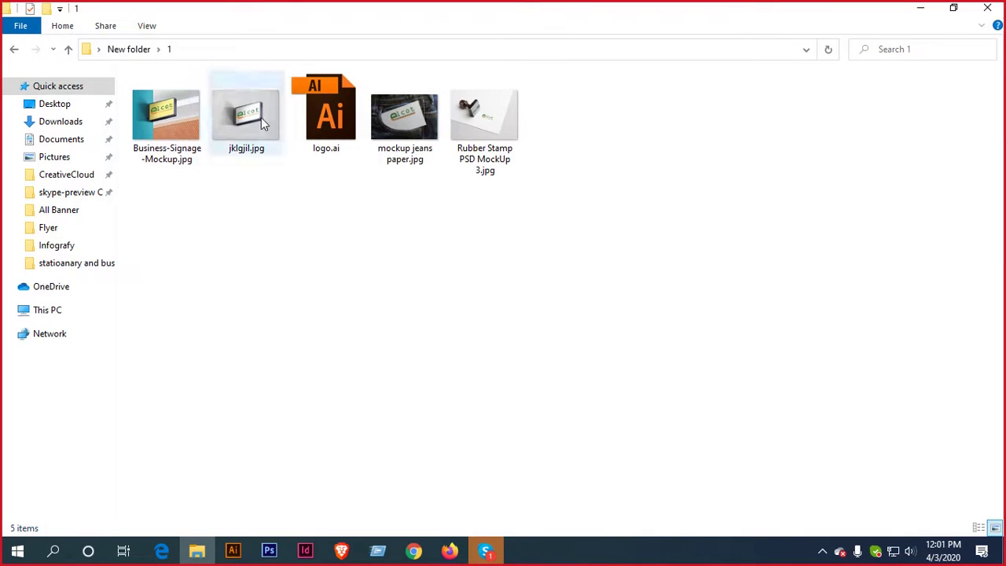
{"action": "double_click", "coordinate": [321, 100]}
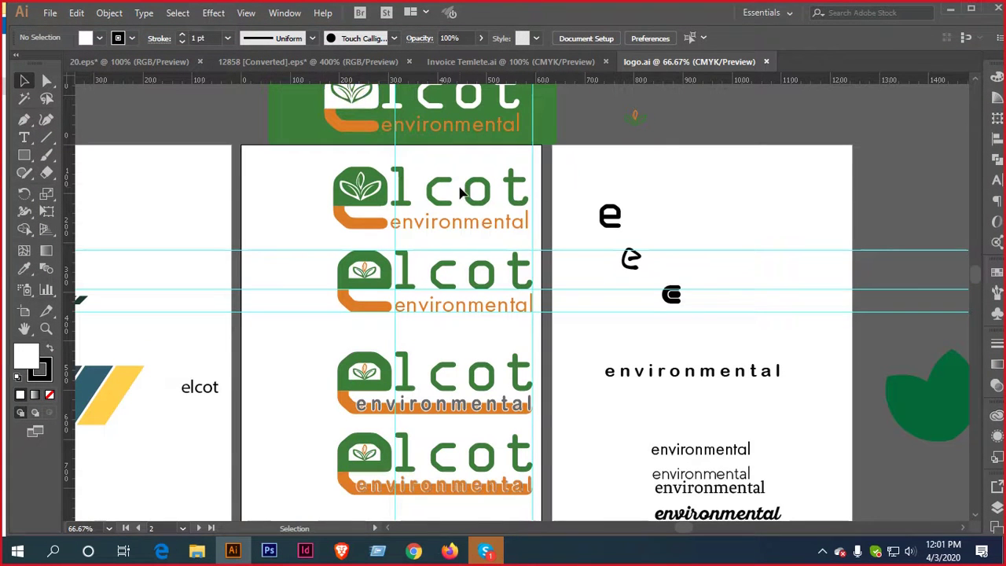
Select all parts of the second-from-top Elcot logo on the middle white artboard, including the environmental tagline, and group them
{"action": "scroll", "coordinate": [512, 222], "scroll_direction": "down", "scroll_amount": 1}
{"action": "left_click_drag", "start_coordinate": [640, 220], "coordinate": [612, 203]}
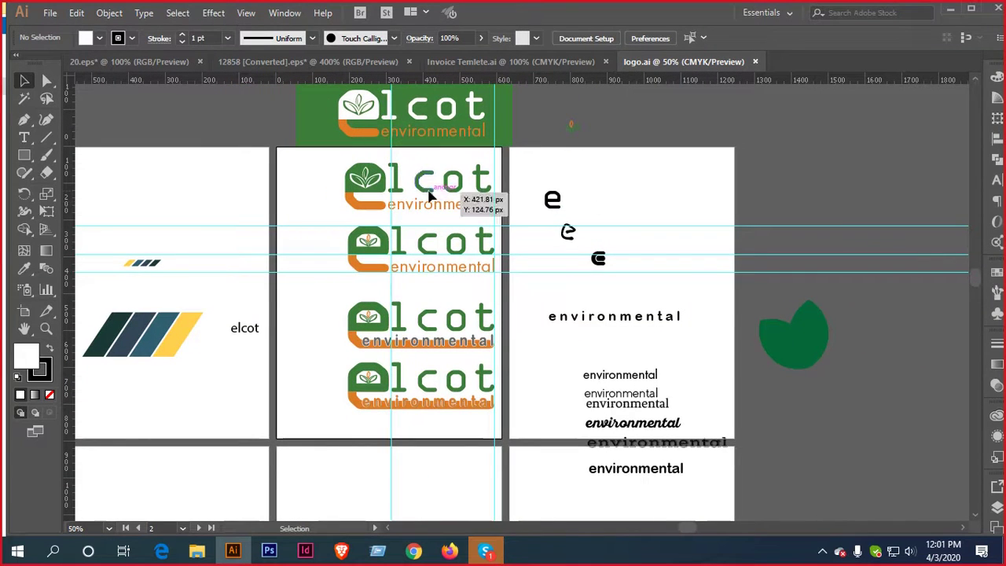
{"action": "left_click_drag", "start_coordinate": [430, 196], "coordinate": [378, 246]}
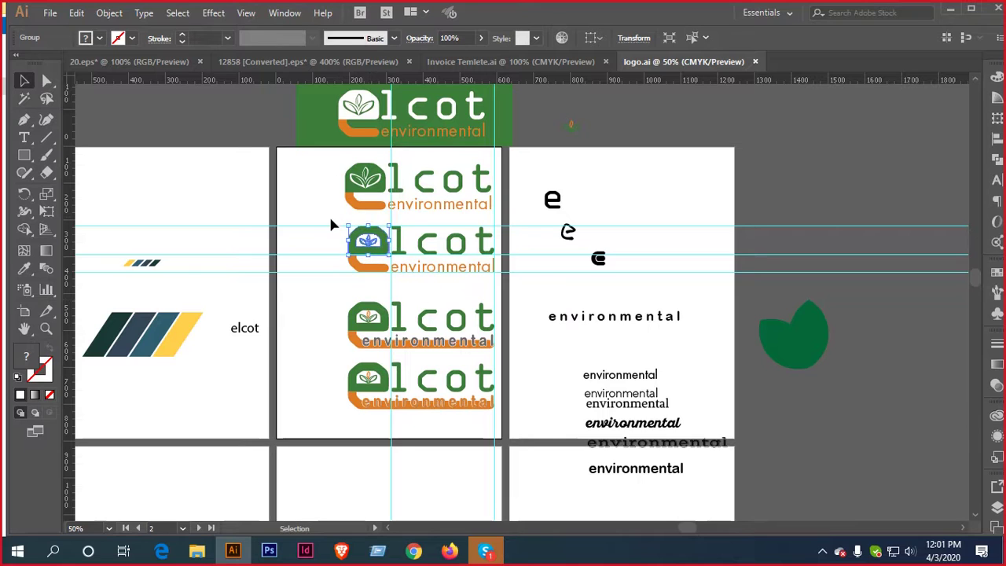
{"action": "key", "text": "a"}
{"action": "left_click_drag", "start_coordinate": [326, 219], "coordinate": [504, 293]}
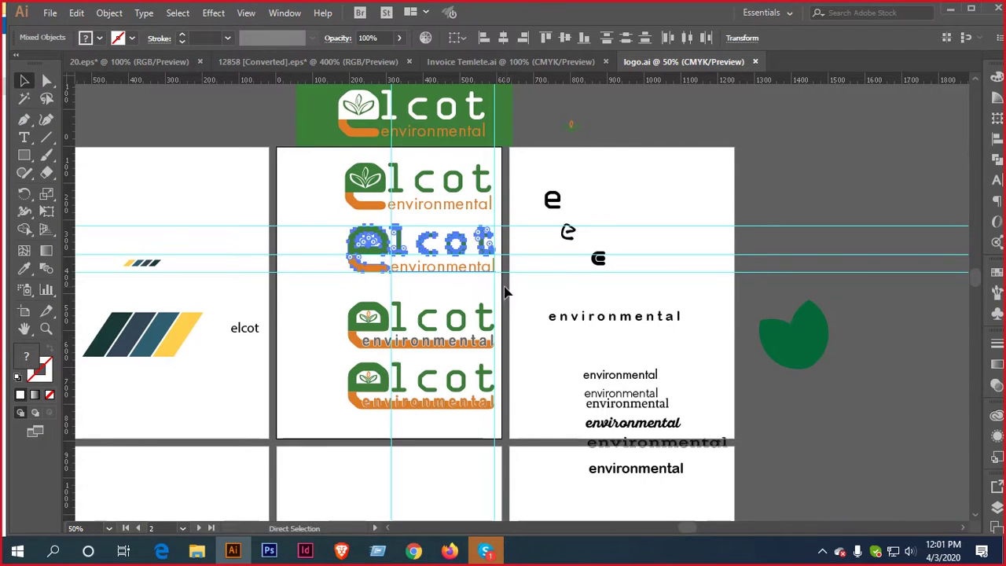
{"action": "key", "text": "ctrl+g"}
{"action": "key", "text": "v"}
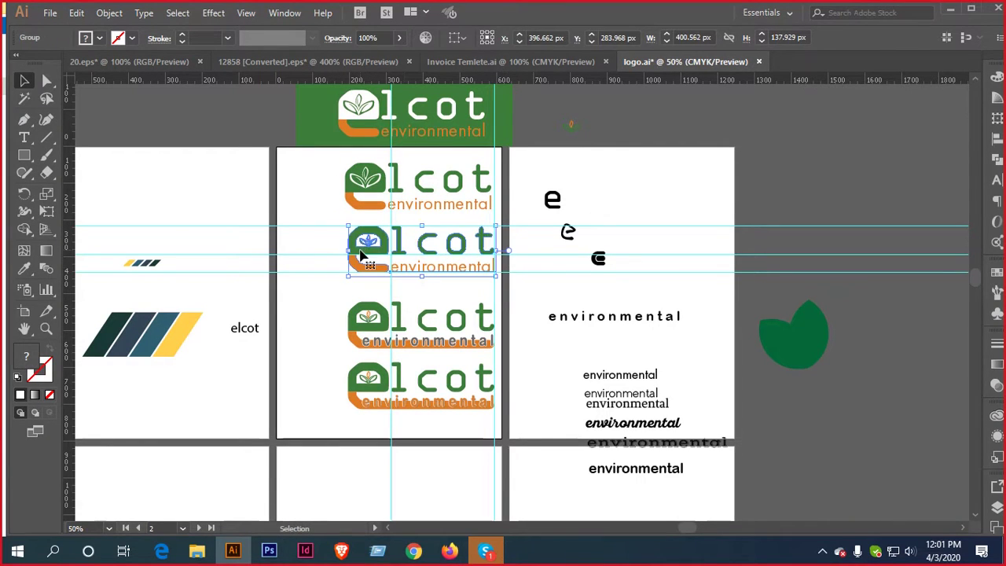
Copy the grouped Elcot logo into Invoice Temlete.ai, close logo.ai, and place the logo on the pasteboard beside the page
{"action": "left_click_drag", "start_coordinate": [361, 254], "coordinate": [561, 57]}
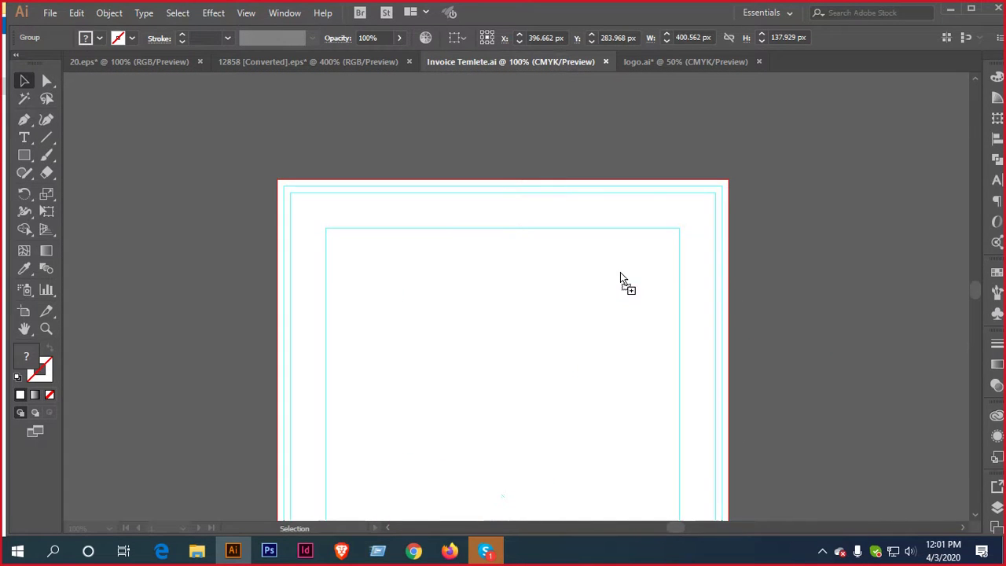
{"action": "left_click_drag", "start_coordinate": [620, 272], "coordinate": [620, 272]}
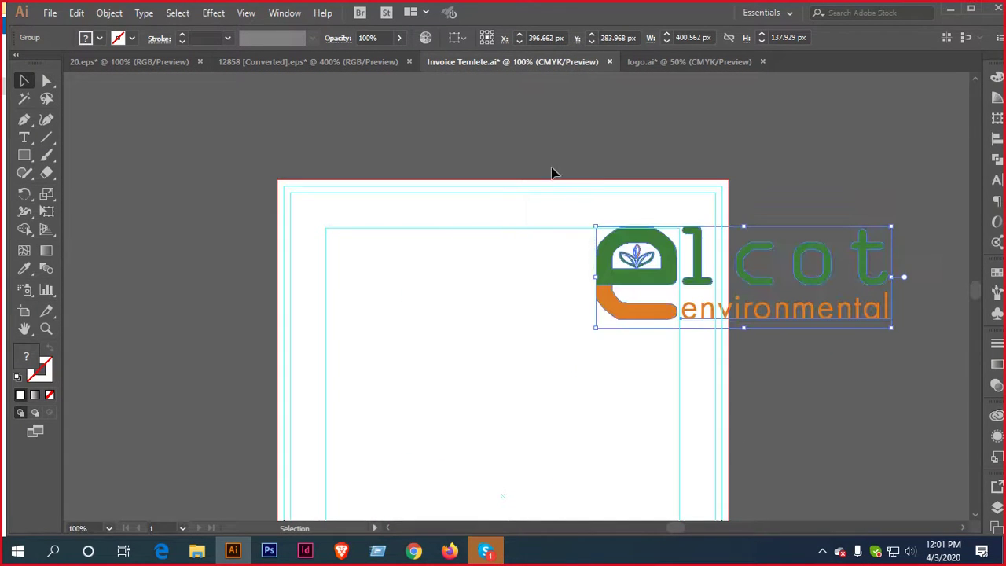
{"action": "left_click", "coordinate": [763, 61]}
{"action": "left_click", "coordinate": [590, 295]}
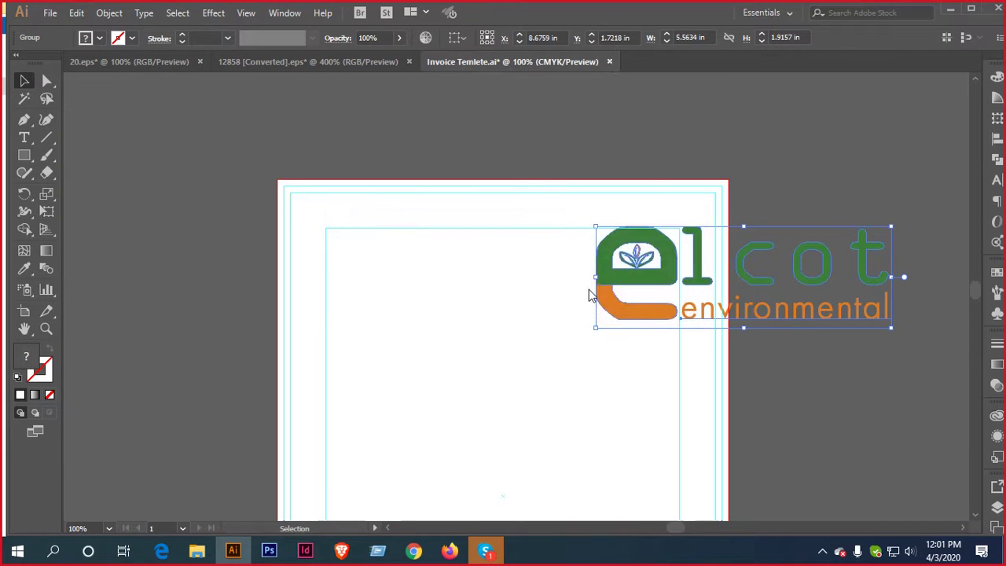
{"action": "scroll", "coordinate": [589, 294], "scroll_direction": "down", "scroll_amount": 1}
{"action": "scroll", "coordinate": [655, 267], "scroll_direction": "left", "scroll_amount": 2}
{"action": "left_click_drag", "start_coordinate": [721, 254], "coordinate": [532, 266]}
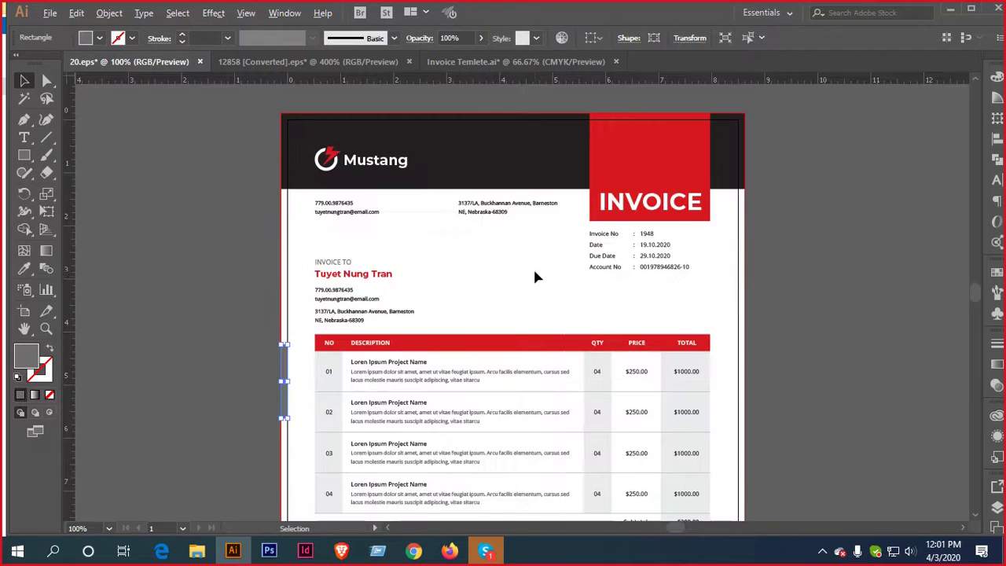
Compare the overall layout of 20.eps with the header and item table of 12858 [Converted].eps
{"action": "scroll", "coordinate": [532, 266], "scroll_direction": "down", "scroll_amount": 1}
{"action": "scroll", "coordinate": [532, 267], "scroll_direction": "left", "scroll_amount": 1}
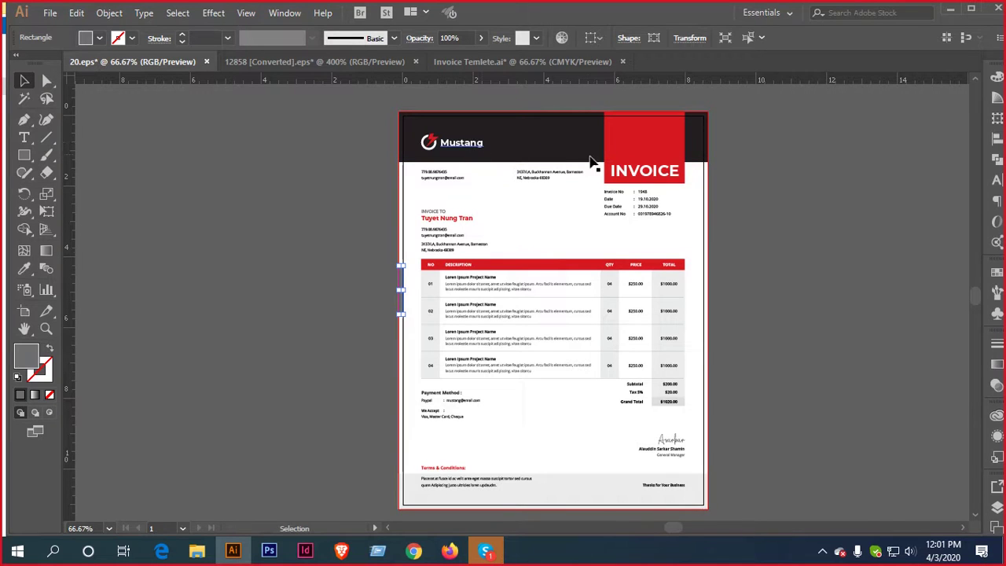
{"action": "left_click", "coordinate": [487, 64]}
{"action": "left_click", "coordinate": [314, 61]}
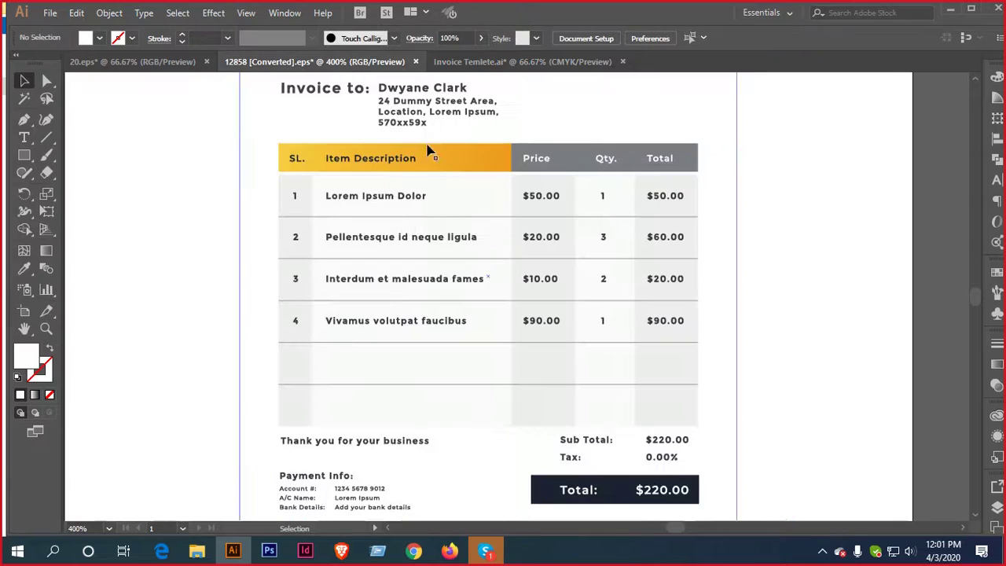
{"action": "scroll", "coordinate": [527, 202], "scroll_direction": "up", "scroll_amount": 3}
{"action": "scroll", "coordinate": [581, 208], "scroll_direction": "up", "scroll_amount": 2}
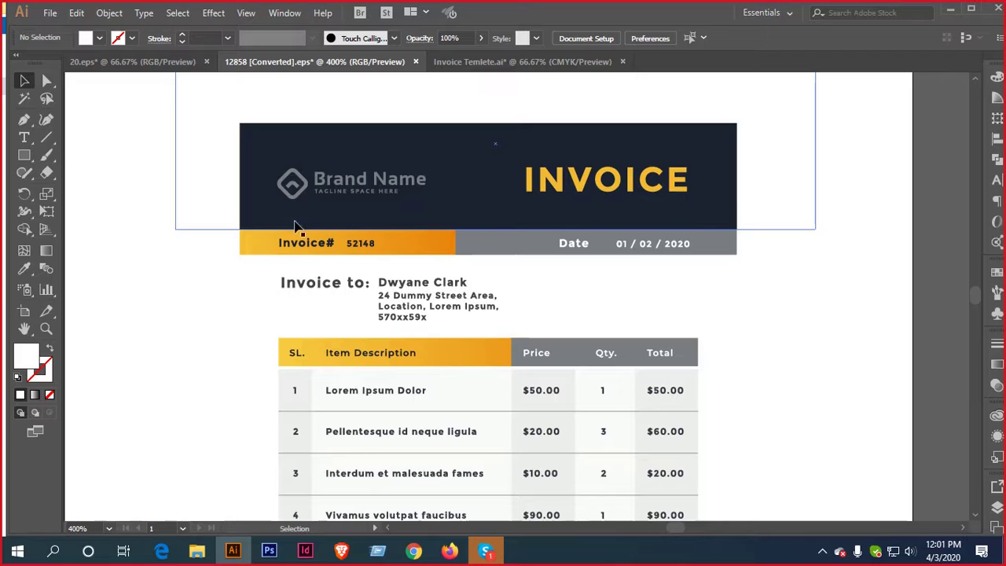
Ungroup the invoice artwork in 12858 [Converted].eps and check that the INVOICE title can be selected on its own
{"action": "left_click", "coordinate": [647, 184]}
{"action": "right_click", "coordinate": [768, 157]}
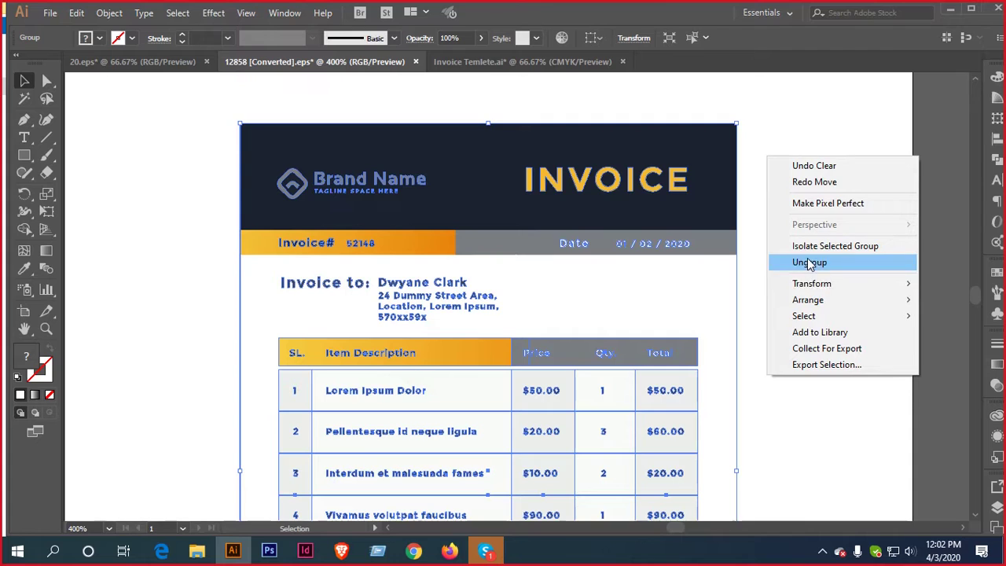
{"action": "left_click", "coordinate": [807, 261]}
{"action": "left_click", "coordinate": [652, 192]}
{"action": "left_click", "coordinate": [802, 180]}
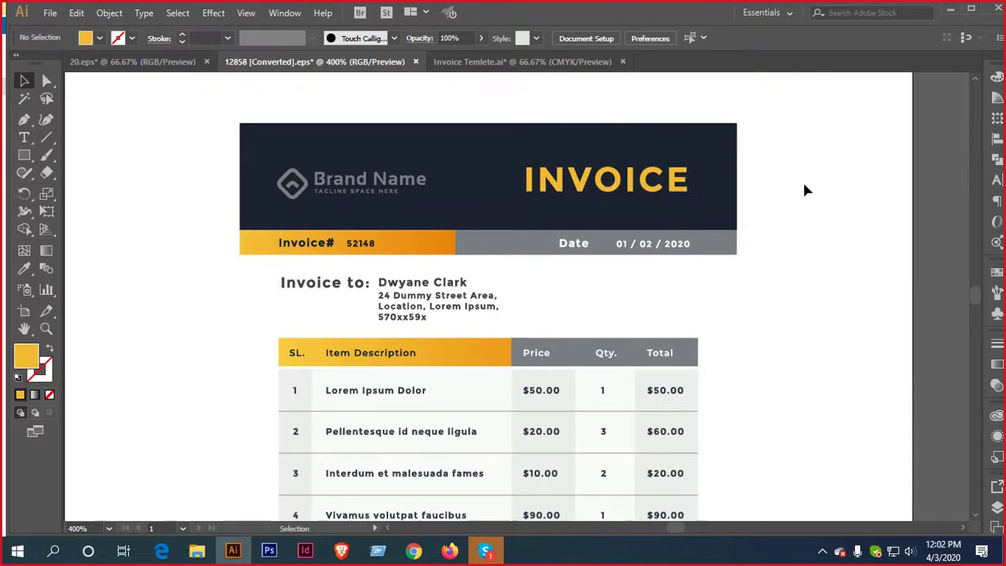
{"action": "scroll", "coordinate": [517, 146], "scroll_direction": "down", "scroll_amount": 1}
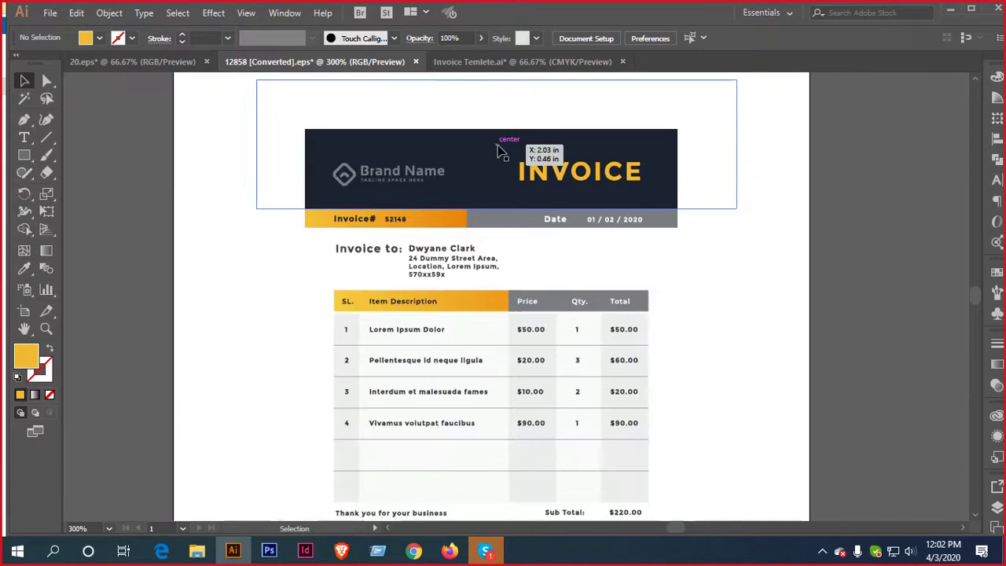
Duplicate the Elcot logo onto the page of Invoice Temlete.ai and scale the copy proportionally to about 2.25 in wide
{"action": "left_click", "coordinate": [516, 63]}
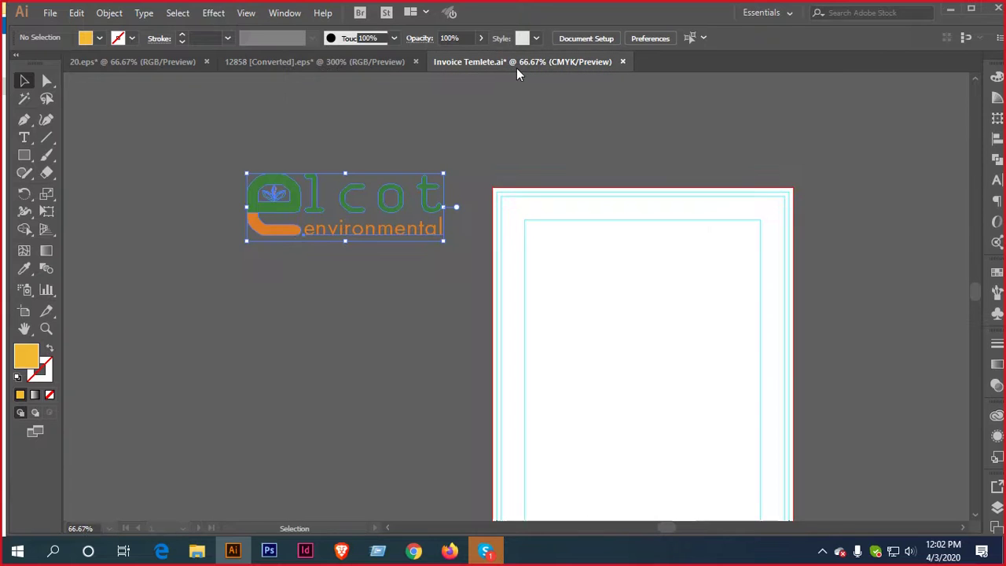
{"action": "scroll", "coordinate": [509, 188], "scroll_direction": "up", "scroll_amount": 1}
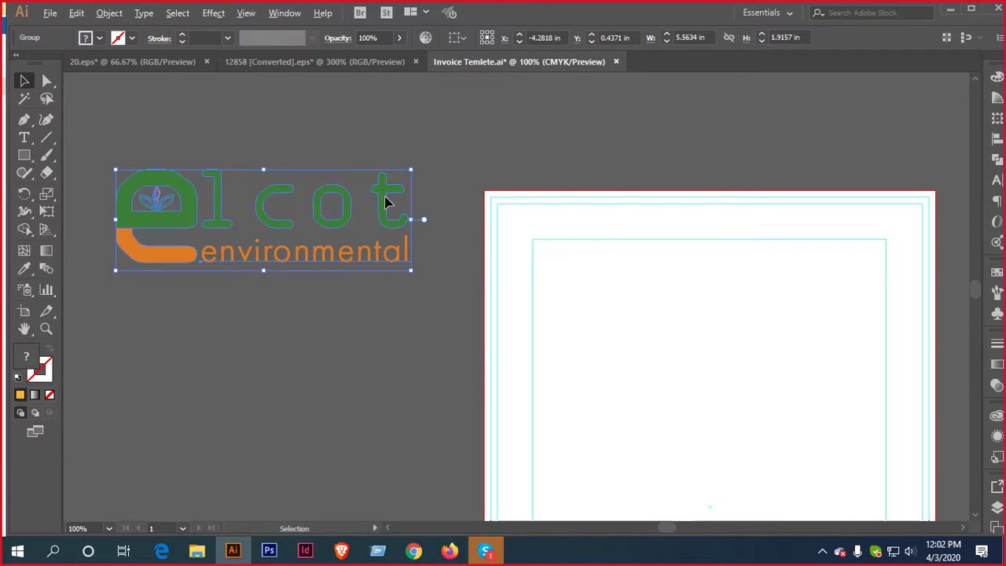
{"action": "left_click_drag", "start_coordinate": [385, 203], "coordinate": [823, 266]}
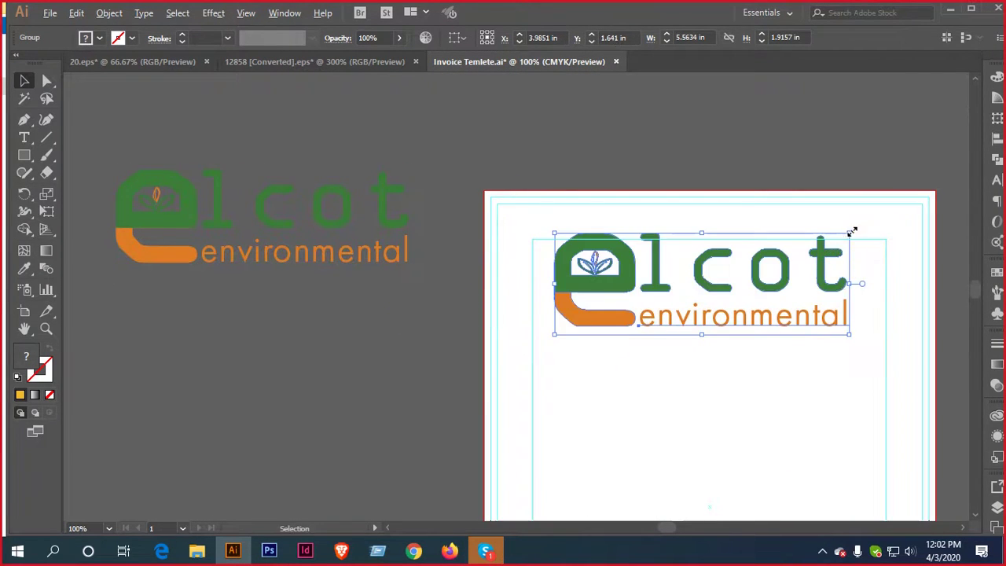
{"action": "left_click_drag", "start_coordinate": [852, 232], "coordinate": [792, 266]}
{"action": "scroll", "coordinate": [792, 266], "scroll_direction": "up", "scroll_amount": 2}
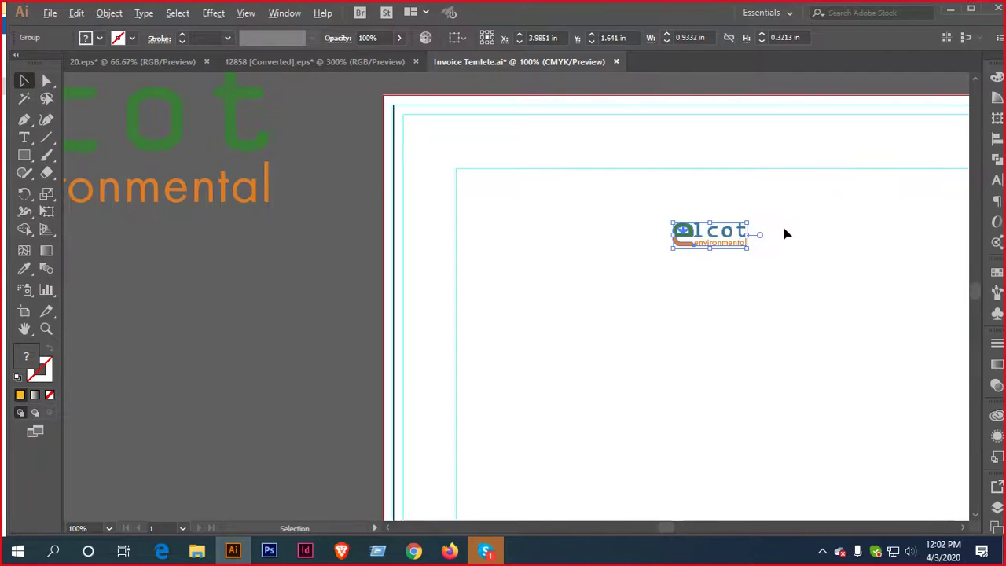
{"action": "scroll", "coordinate": [786, 234], "scroll_direction": "down", "scroll_amount": 1}
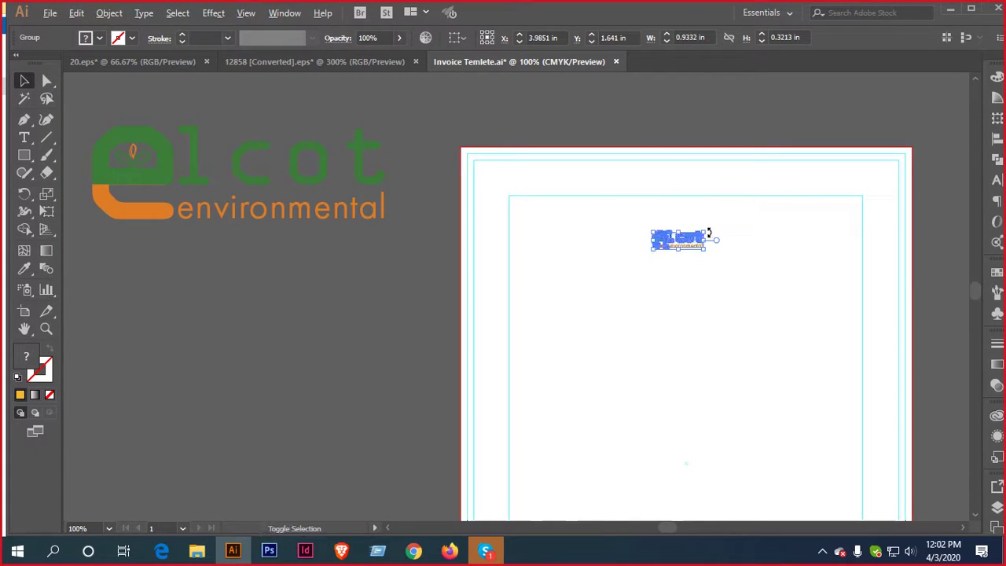
{"action": "left_click_drag", "start_coordinate": [708, 233], "coordinate": [738, 221]}
Move the small Elcot logo off the page onto the pasteboard below the large logo and deselect it
{"action": "left_click_drag", "start_coordinate": [679, 241], "coordinate": [351, 307]}
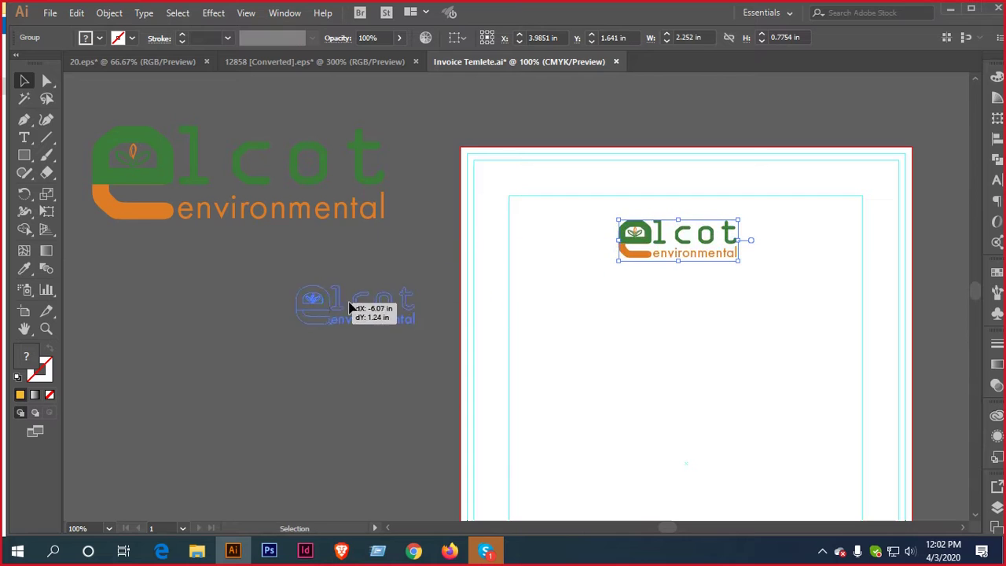
{"action": "left_click", "coordinate": [478, 265]}
{"action": "scroll", "coordinate": [527, 265], "scroll_direction": "down", "scroll_amount": 1}
{"action": "left_click_drag", "start_coordinate": [642, 285], "coordinate": [623, 234]}
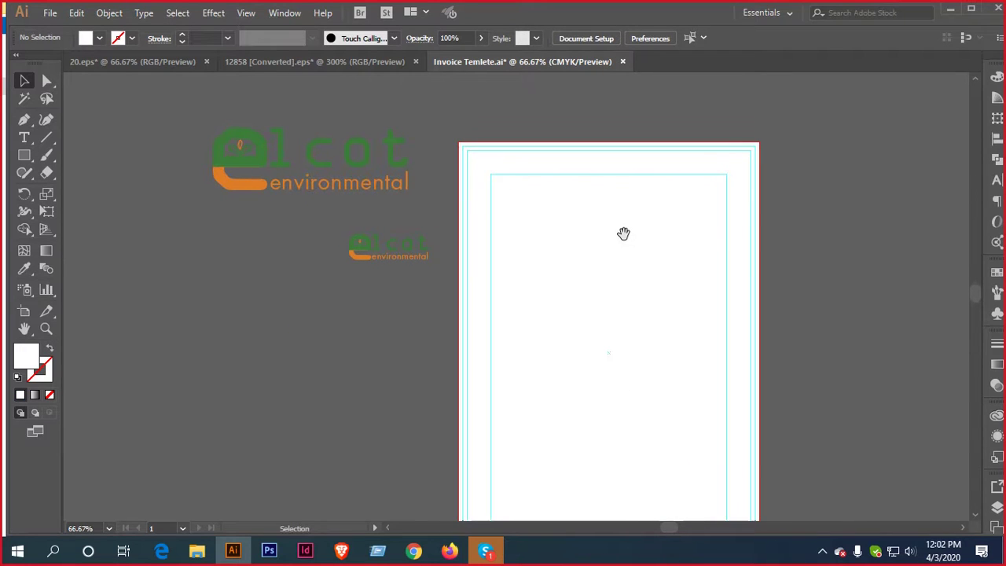
Review the header bands and title placement in 12858 [Converted].eps and 20.eps against the blank invoice page
{"action": "left_click", "coordinate": [358, 63]}
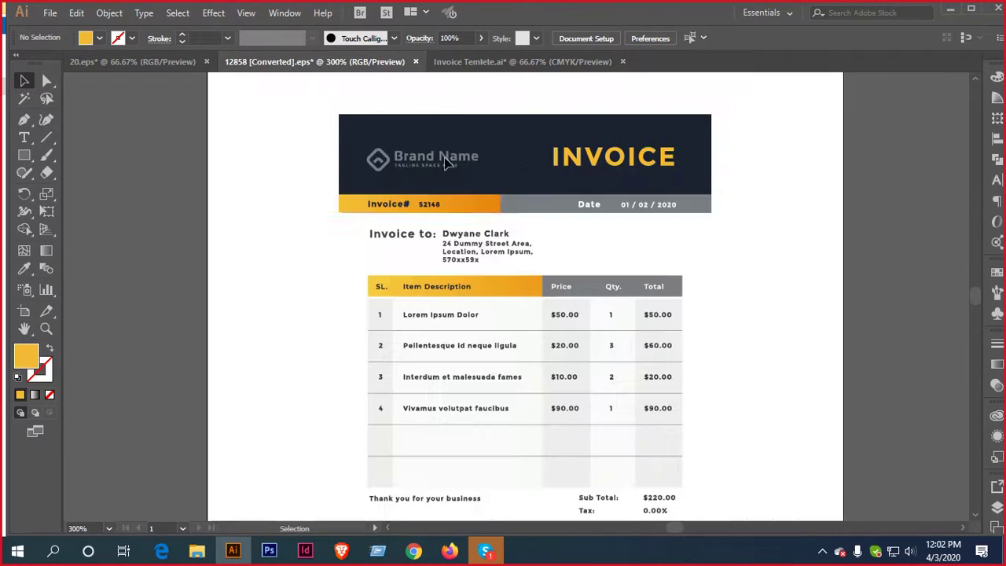
{"action": "left_click", "coordinate": [123, 63]}
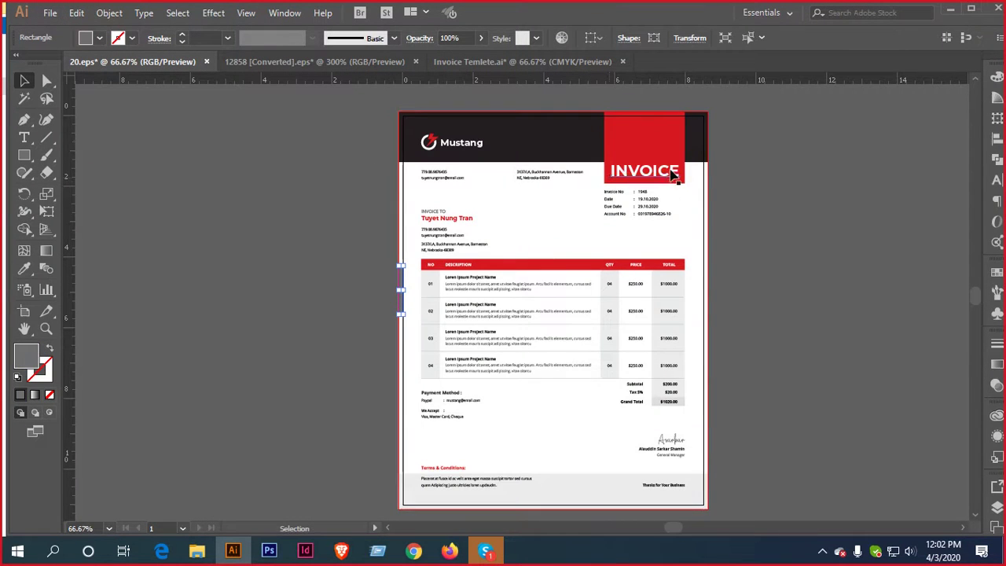
{"action": "left_click", "coordinate": [512, 62]}
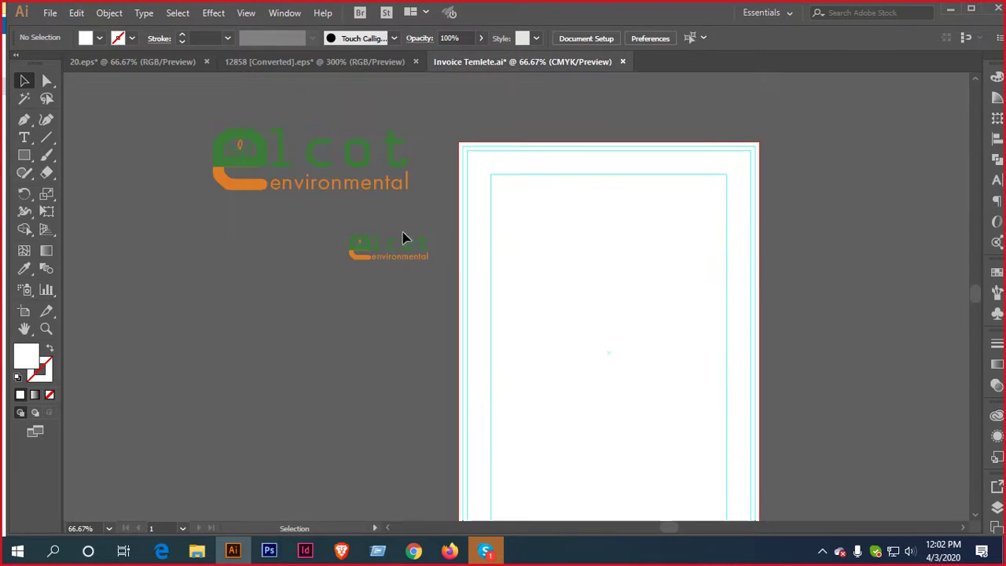
{"action": "left_click", "coordinate": [328, 63]}
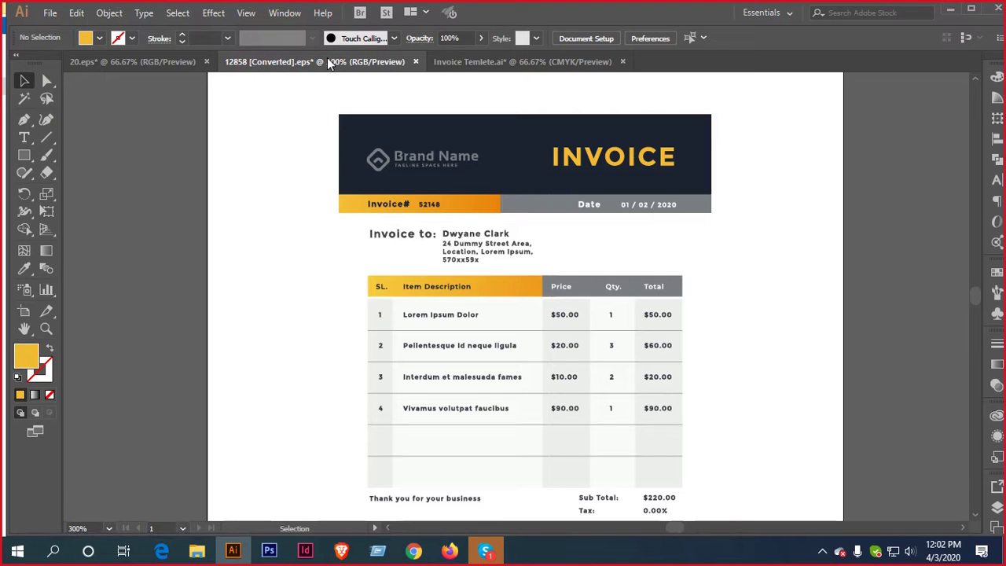
{"action": "left_click", "coordinate": [490, 62]}
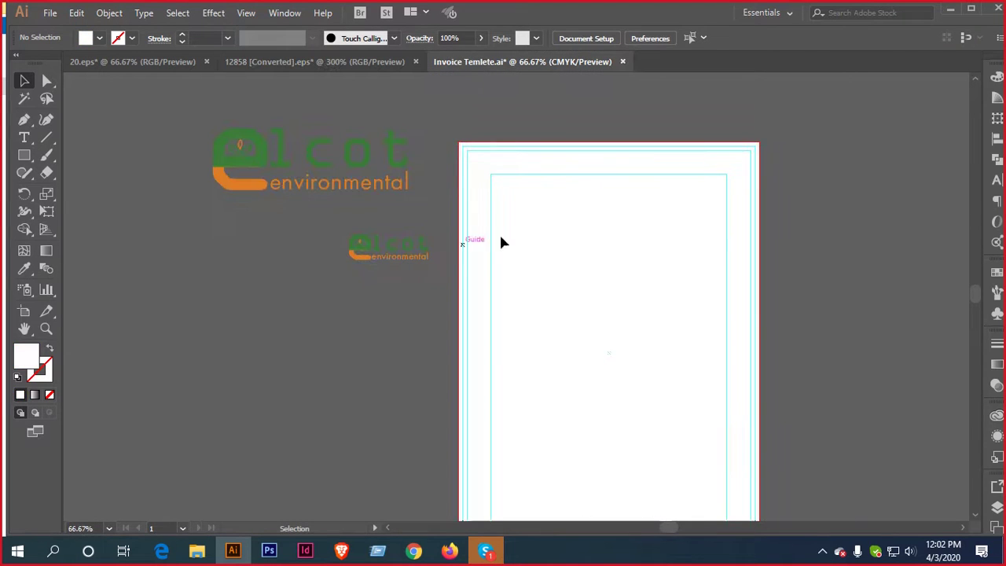
Draw a header rectangle spanning the full bleed width at the page's upper edge and fill it with the logo's green
{"action": "left_click_drag", "start_coordinate": [612, 203], "coordinate": [535, 200]}
{"action": "left_click", "coordinate": [534, 200], "text": "ctrl"}
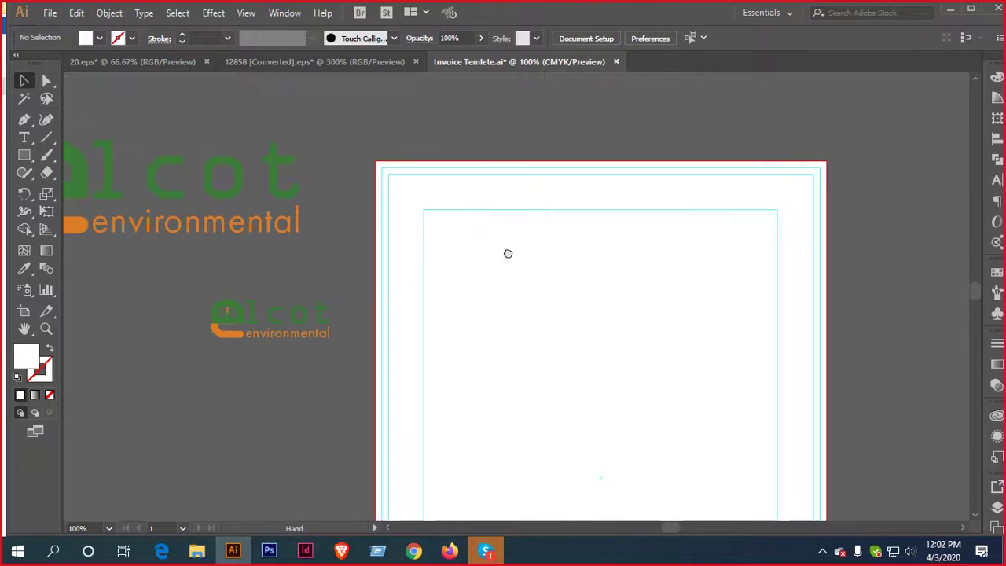
{"action": "left_click", "coordinate": [23, 155]}
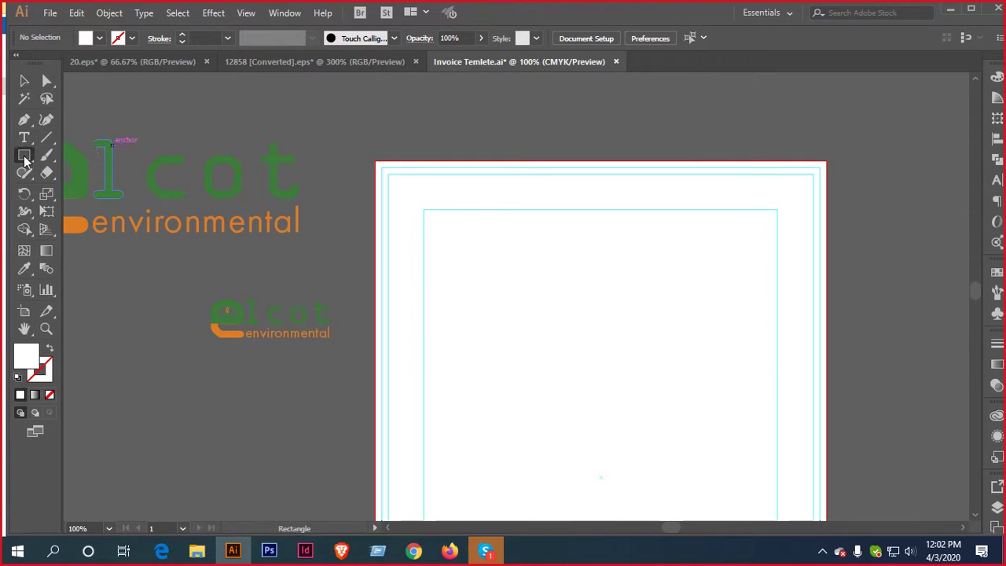
{"action": "left_click_drag", "start_coordinate": [377, 162], "coordinate": [825, 298]}
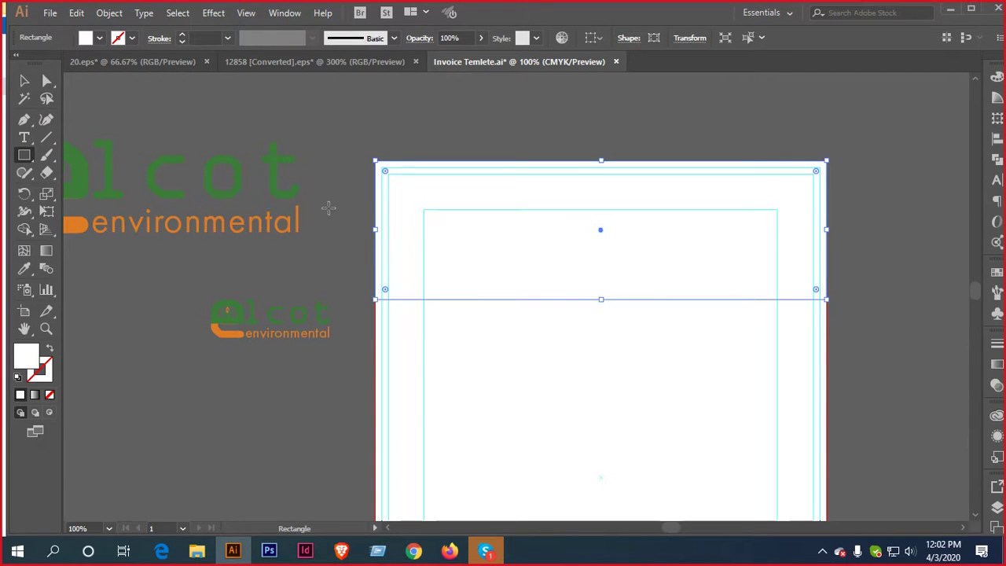
{"action": "key", "text": "i"}
{"action": "left_click", "coordinate": [283, 154]}
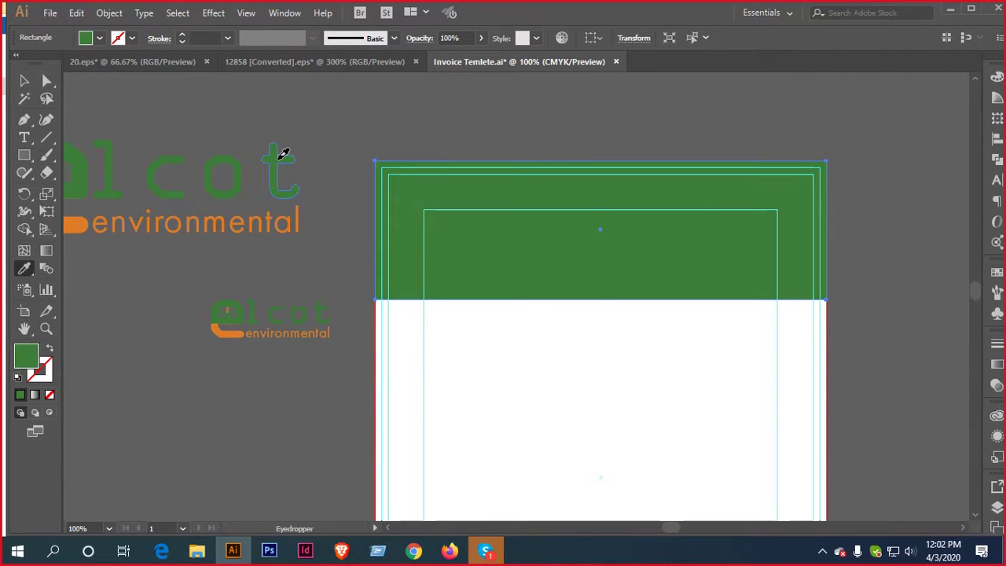
{"action": "key", "text": "v"}
{"action": "left_click", "coordinate": [314, 255]}
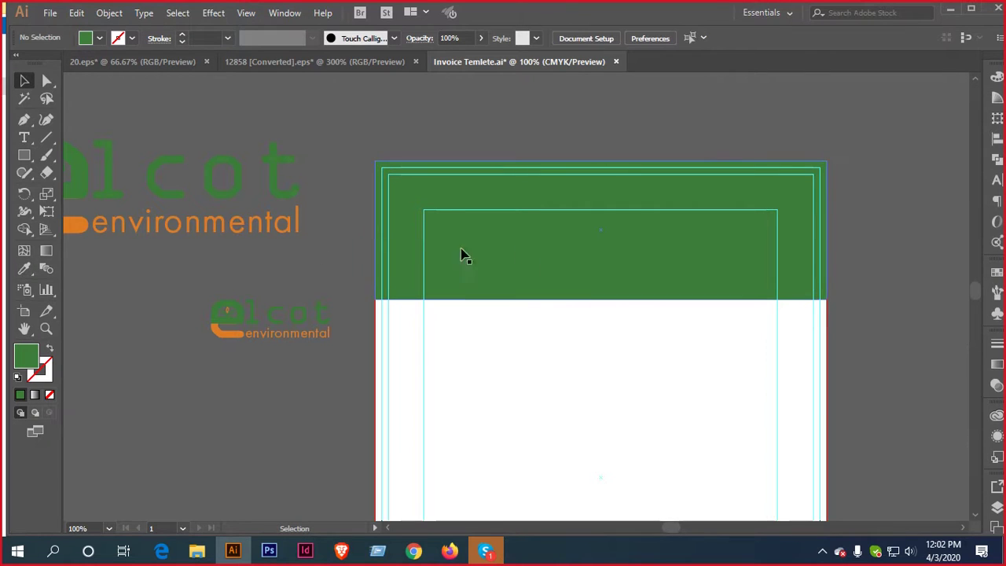
Duplicate the small Elcot logo below itself on the pasteboard and ungroup the copy
{"action": "left_click", "coordinate": [581, 260]}
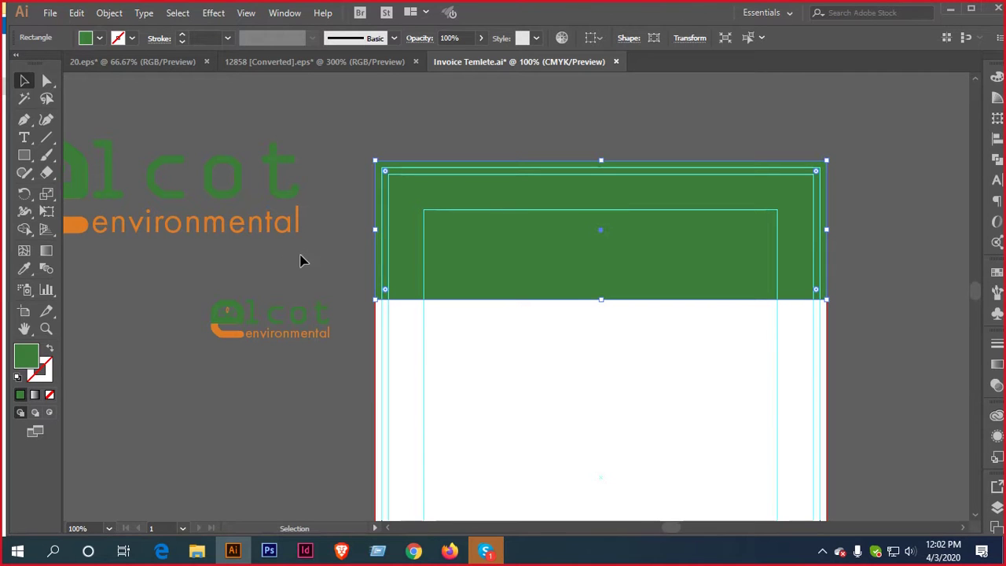
{"action": "scroll", "coordinate": [325, 264], "scroll_direction": "down", "scroll_amount": 2}
{"action": "scroll", "coordinate": [326, 265], "scroll_direction": "left", "scroll_amount": 2}
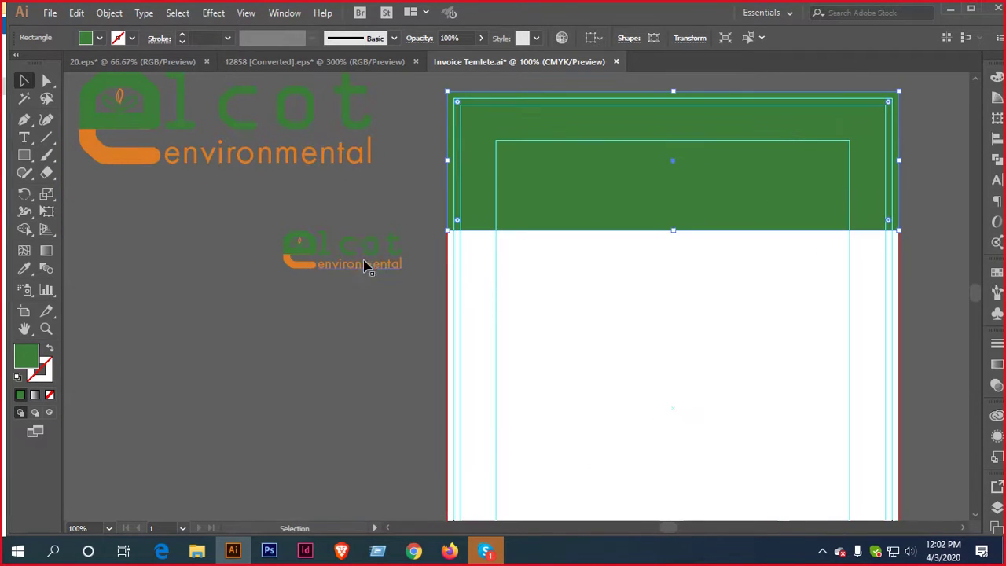
{"action": "left_click_drag", "start_coordinate": [370, 256], "coordinate": [323, 333]}
{"action": "scroll", "coordinate": [372, 341], "scroll_direction": "up", "scroll_amount": 2}
{"action": "right_click", "coordinate": [323, 333]}
{"action": "left_click", "coordinate": [369, 218]}
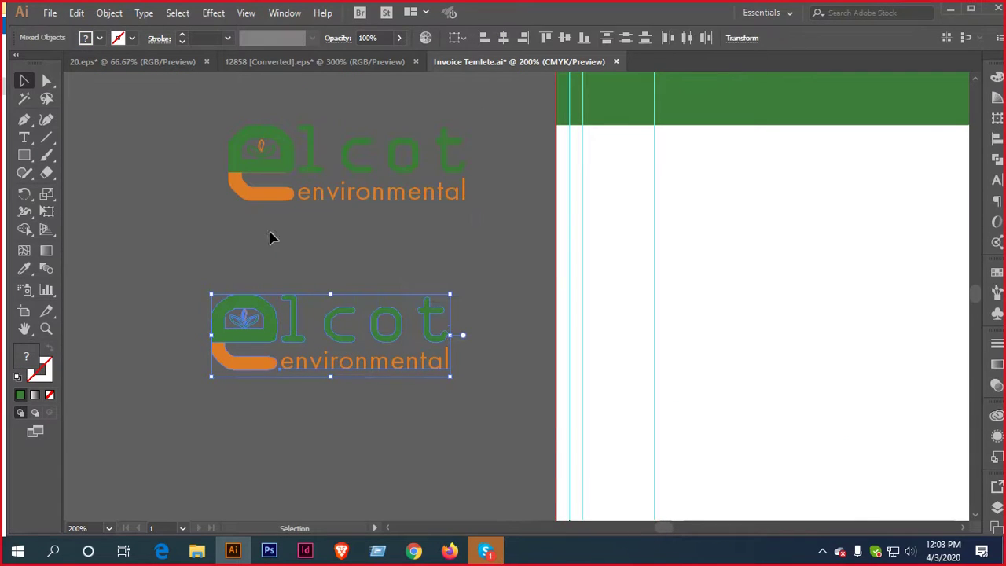
{"action": "left_click", "coordinate": [272, 231]}
{"action": "scroll", "coordinate": [328, 334], "scroll_direction": "up", "scroll_amount": 1}
{"action": "left_click_drag", "start_coordinate": [385, 295], "coordinate": [430, 284]}
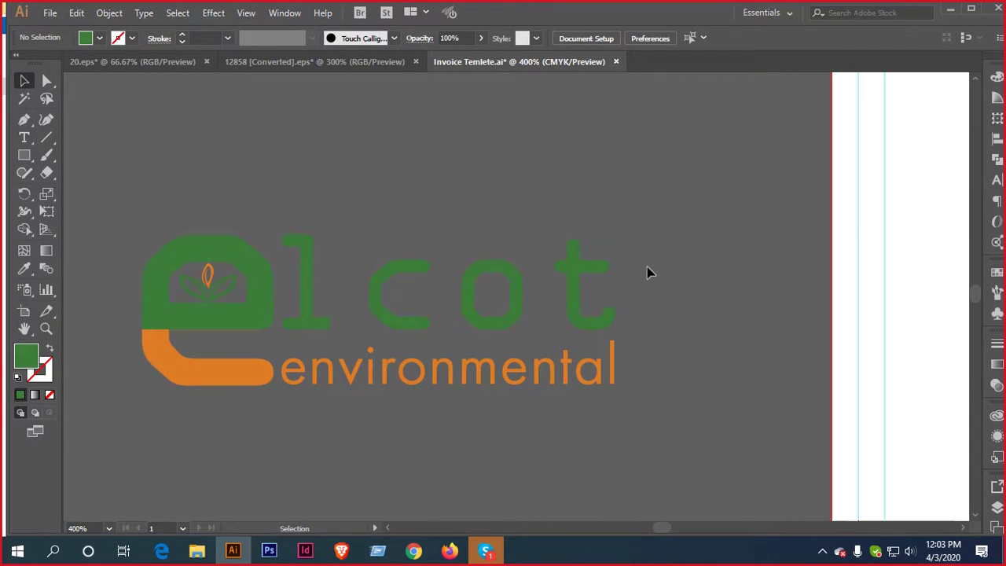
Ungroup the logo copy's green lettering, e emblem and leaf icon into separate shapes
{"action": "left_click", "coordinate": [296, 294]}
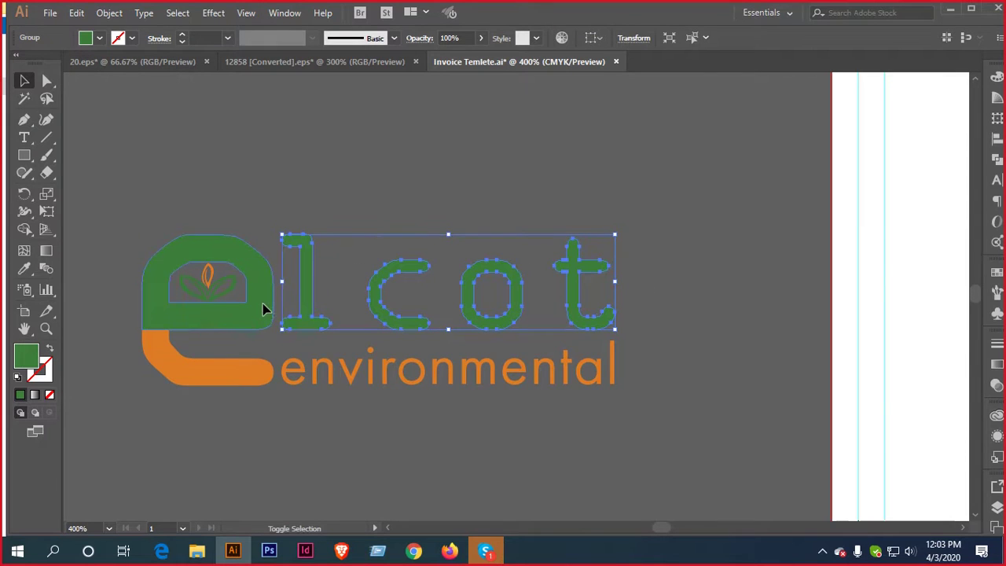
{"action": "left_click", "coordinate": [229, 293], "text": "shift"}
{"action": "right_click", "coordinate": [223, 280]}
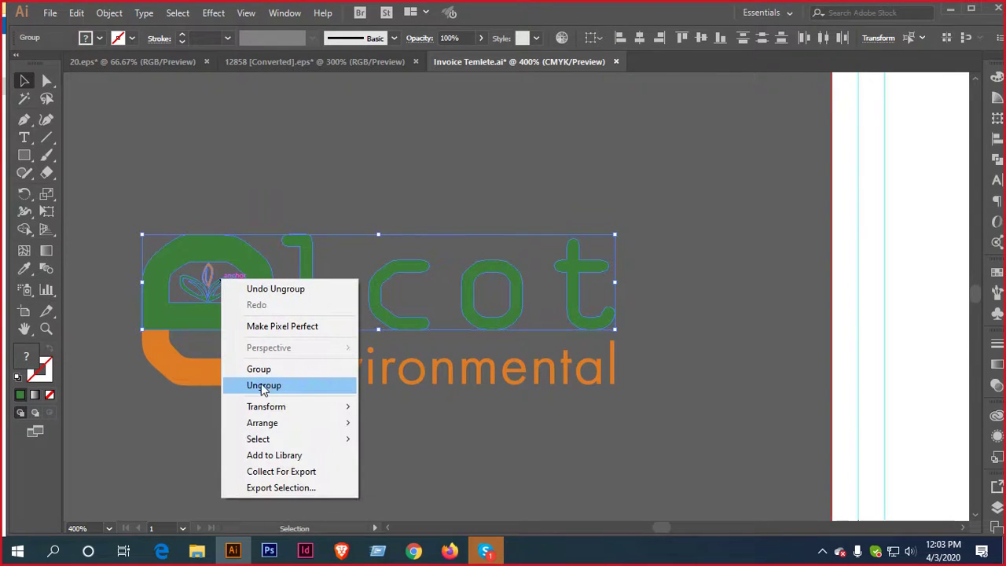
{"action": "left_click", "coordinate": [261, 386]}
{"action": "right_click", "coordinate": [211, 289]}
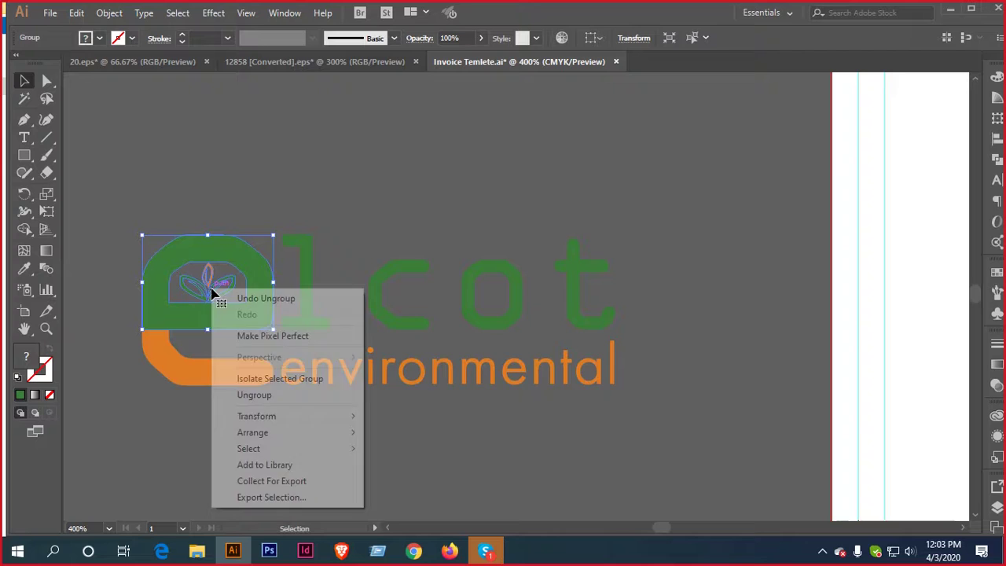
{"action": "left_click", "coordinate": [268, 395]}
{"action": "left_click", "coordinate": [224, 409]}
{"action": "left_click", "coordinate": [229, 291]}
{"action": "right_click", "coordinate": [229, 292]}
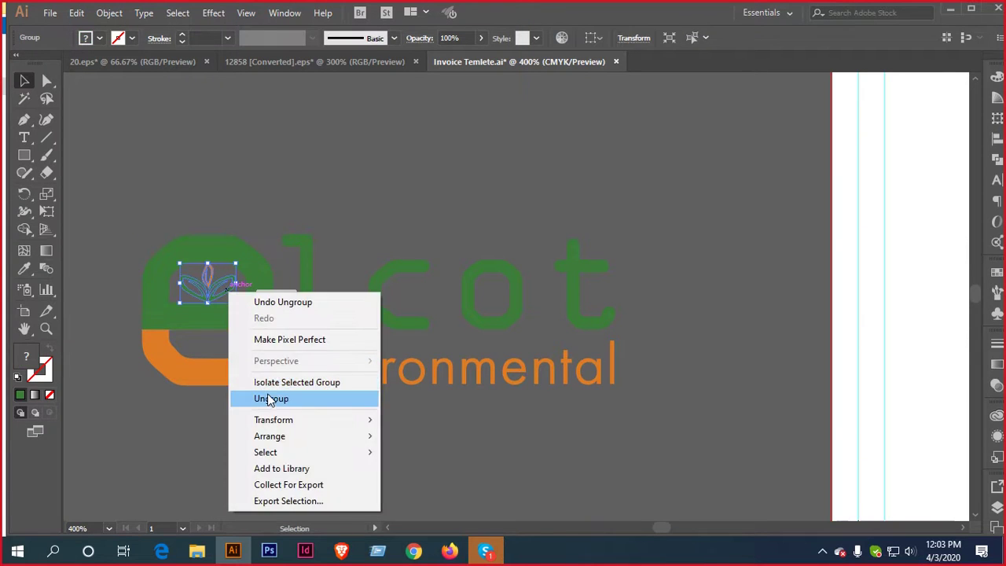
{"action": "left_click", "coordinate": [271, 399]}
{"action": "left_click", "coordinate": [213, 415]}
Fill the logo copy's e shape, two green leaves and lcot letters with the page's white using the Eyedropper
{"action": "scroll", "coordinate": [234, 319], "scroll_direction": "up", "scroll_amount": 3}
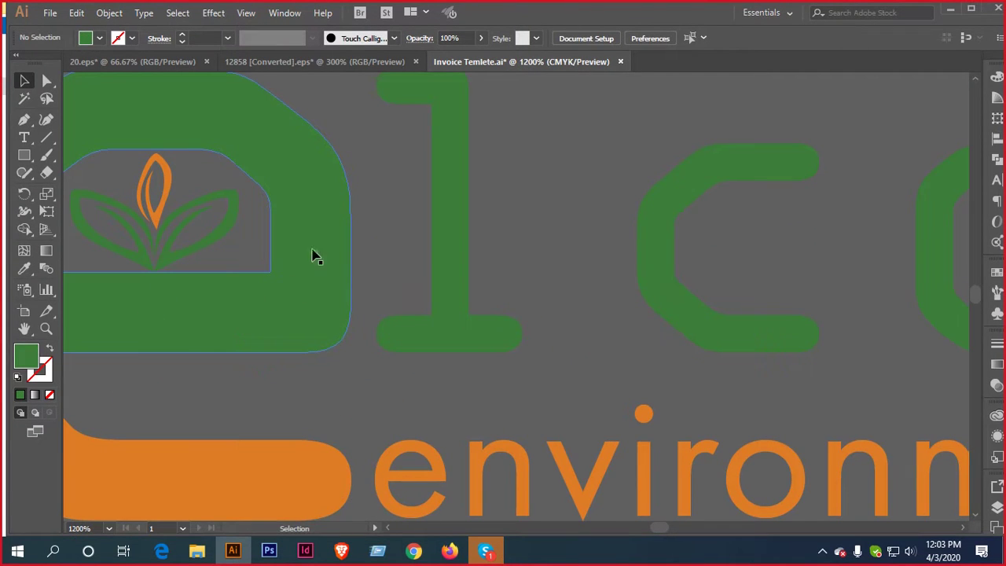
{"action": "left_click_drag", "start_coordinate": [131, 274], "coordinate": [124, 275]}
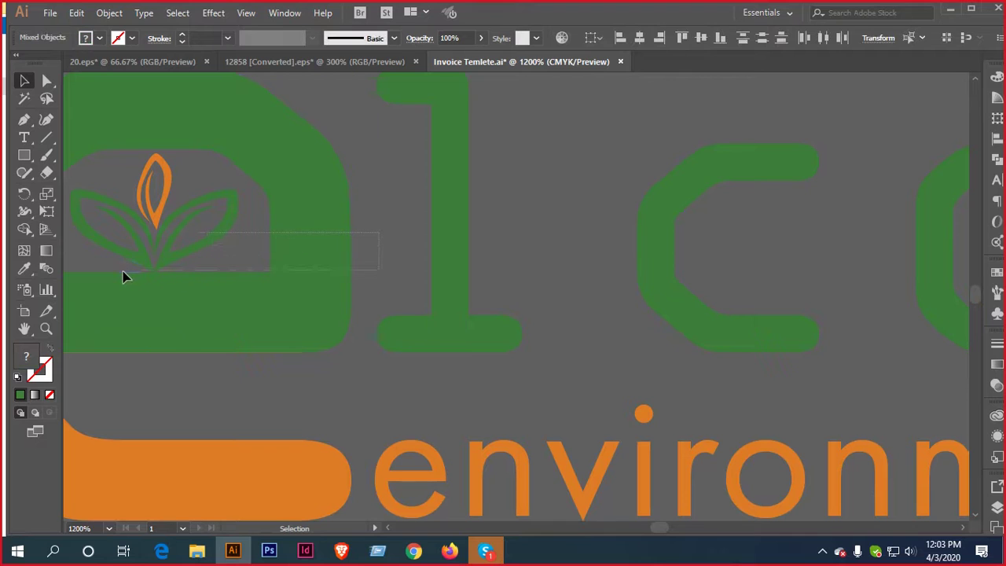
{"action": "left_click", "coordinate": [461, 310], "text": "shift"}
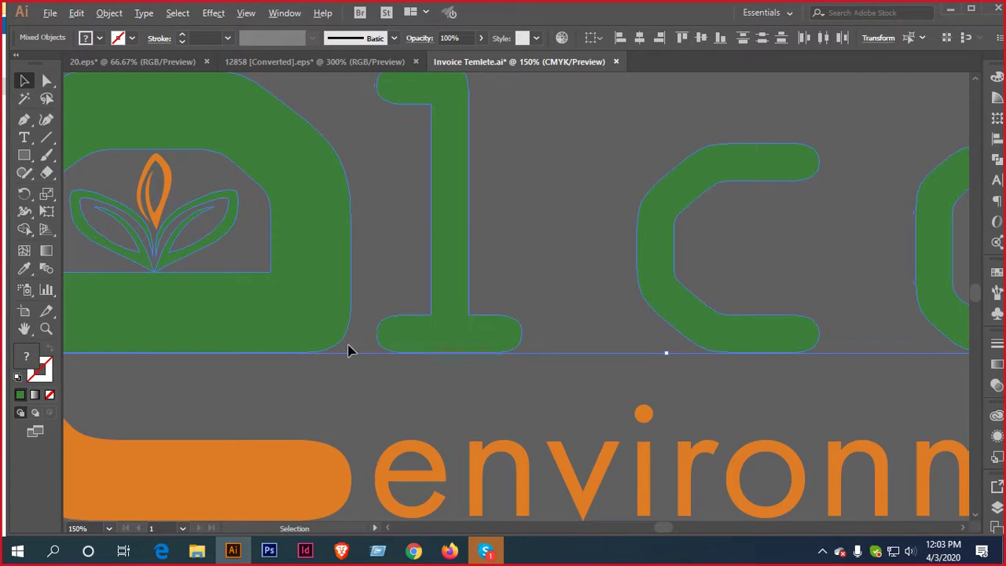
{"action": "scroll", "coordinate": [354, 349], "scroll_direction": "down", "scroll_amount": 6}
{"action": "key", "text": "i"}
{"action": "left_click", "coordinate": [694, 286]}
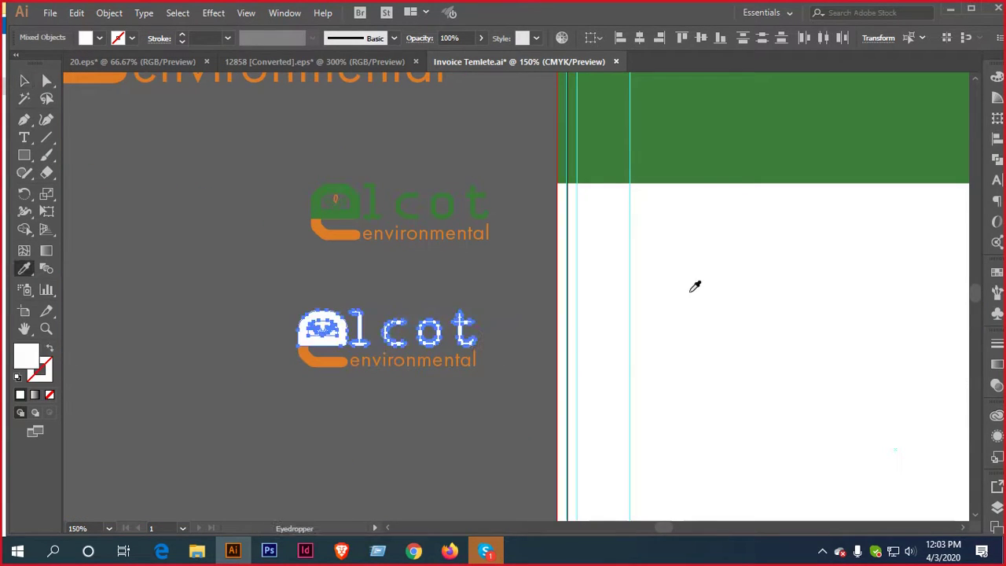
{"action": "key", "text": "v"}
{"action": "left_click", "coordinate": [340, 277]}
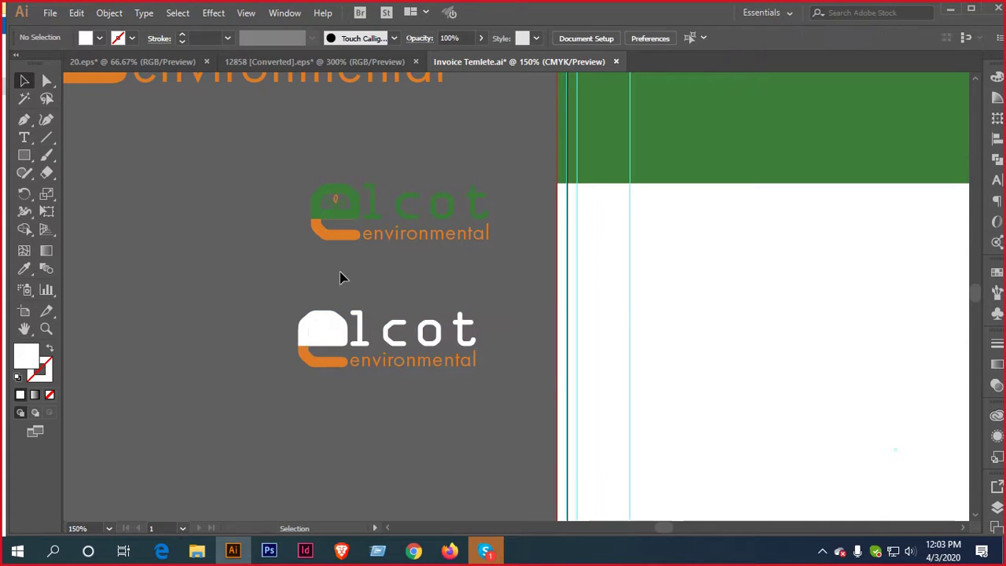
Delete the white shape covering the leaf icon inside the e of the logo copy
{"action": "scroll", "coordinate": [330, 331], "scroll_direction": "up", "scroll_amount": 4}
{"action": "left_click", "coordinate": [310, 316]}
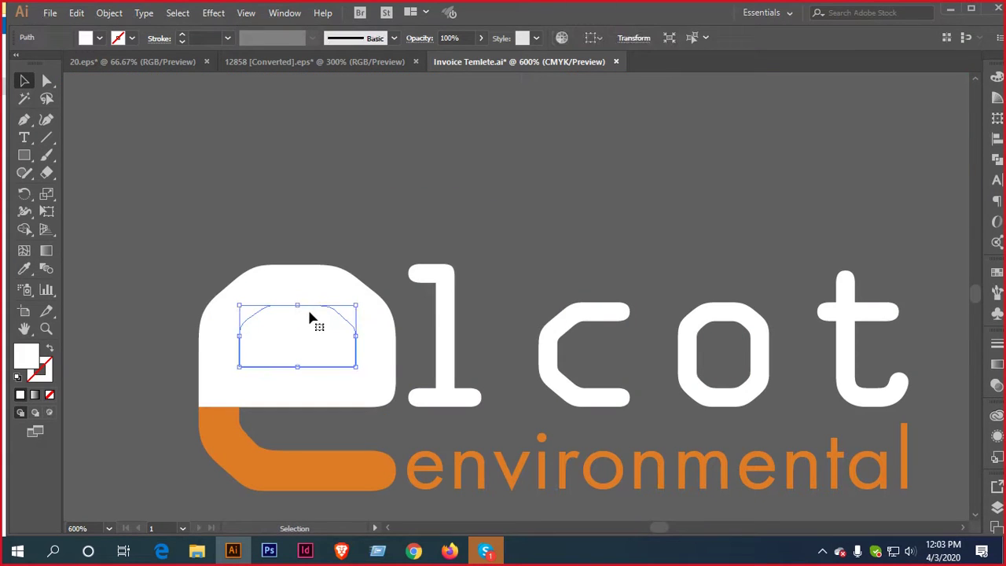
{"action": "key", "text": "Delete"}
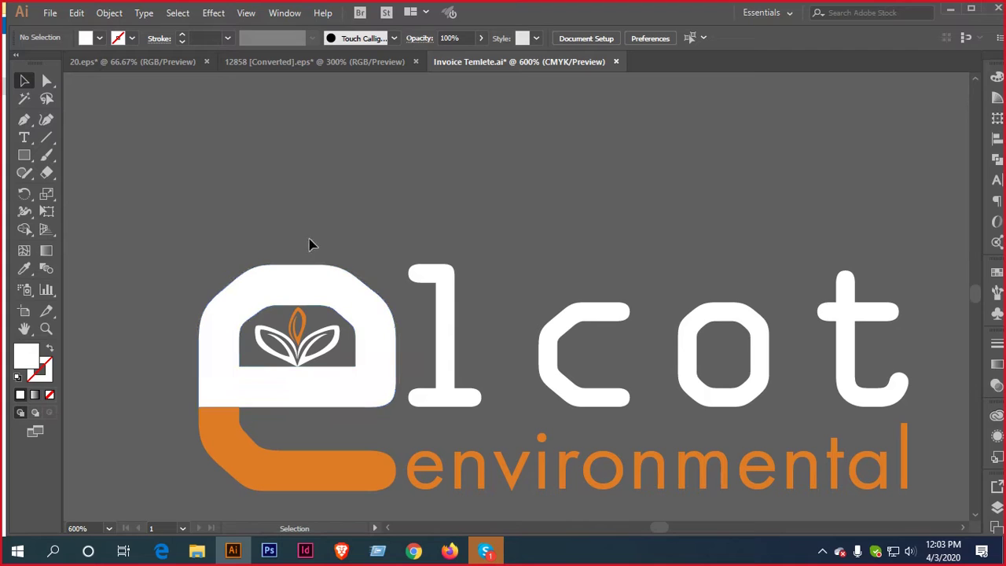
{"action": "scroll", "coordinate": [176, 271], "scroll_direction": "down", "scroll_amount": 3}
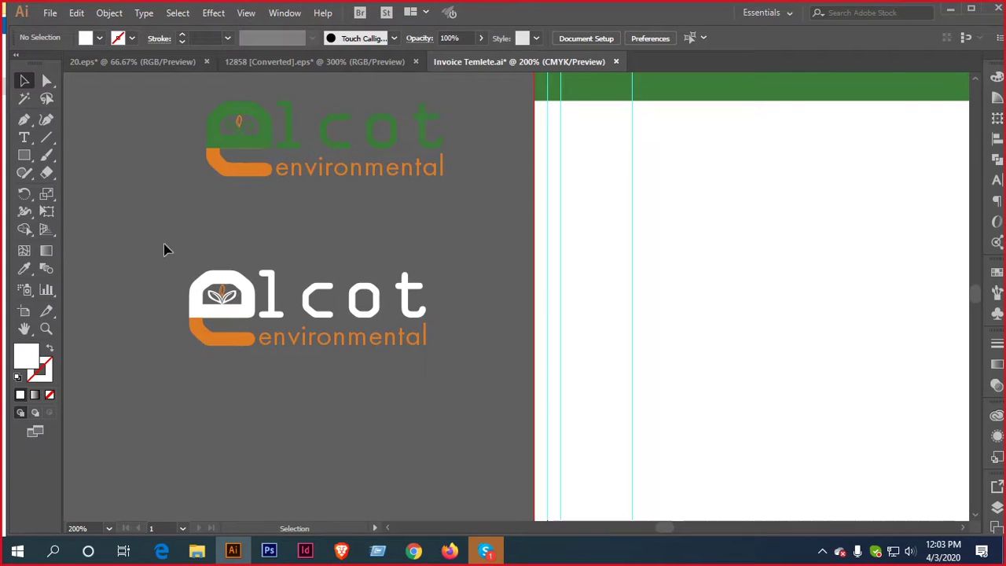
Group the white and orange logo parts and place a duplicate on the green header band, brought to the front
{"action": "left_click_drag", "start_coordinate": [165, 250], "coordinate": [479, 398]}
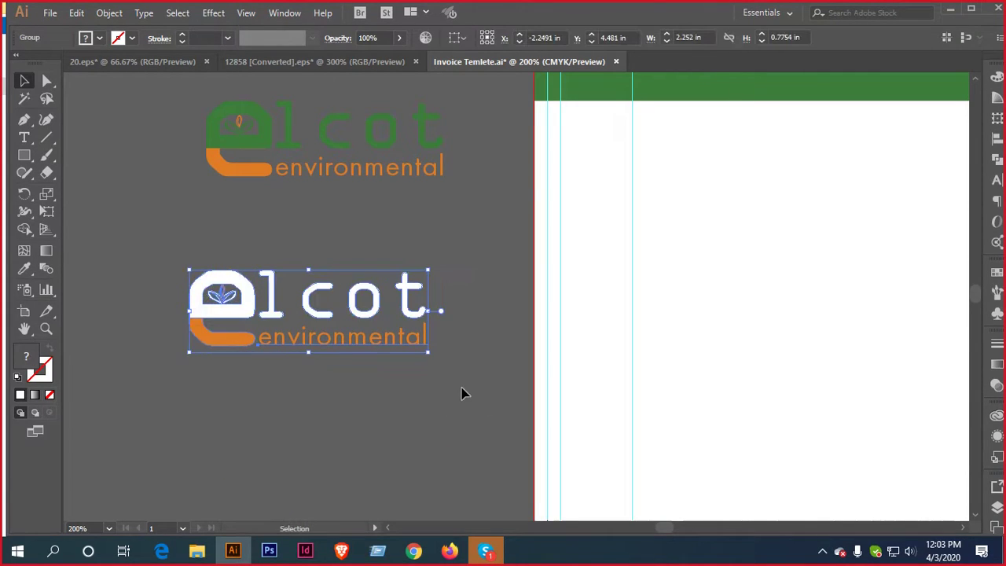
{"action": "scroll", "coordinate": [431, 331], "scroll_direction": "down", "scroll_amount": 2}
{"action": "left_click_drag", "start_coordinate": [224, 431], "coordinate": [430, 271]}
{"action": "scroll", "coordinate": [494, 262], "scroll_direction": "up", "scroll_amount": 3}
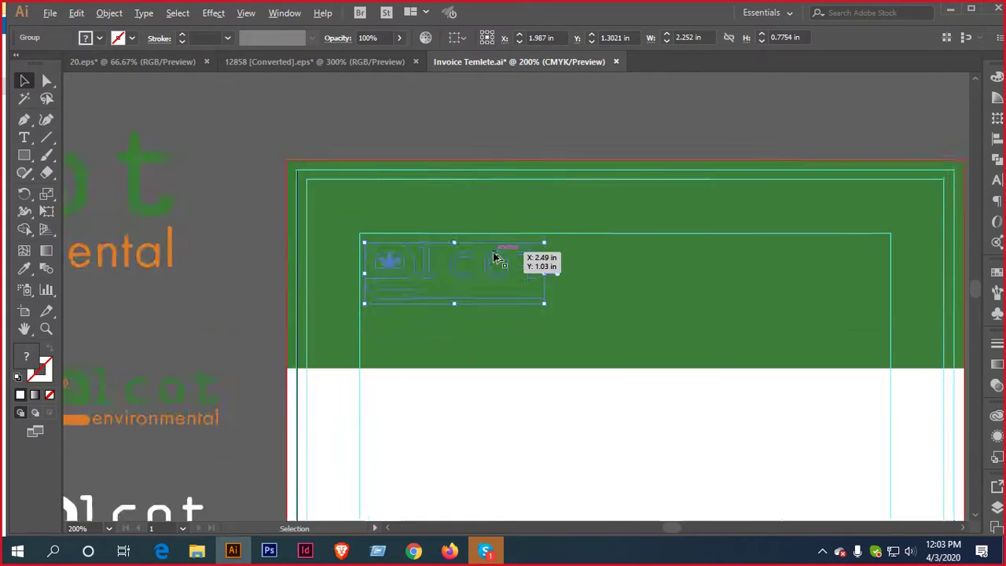
{"action": "right_click", "coordinate": [457, 259]}
{"action": "mouse_move", "coordinate": [566, 408]}
{"action": "left_click", "coordinate": [672, 403]}
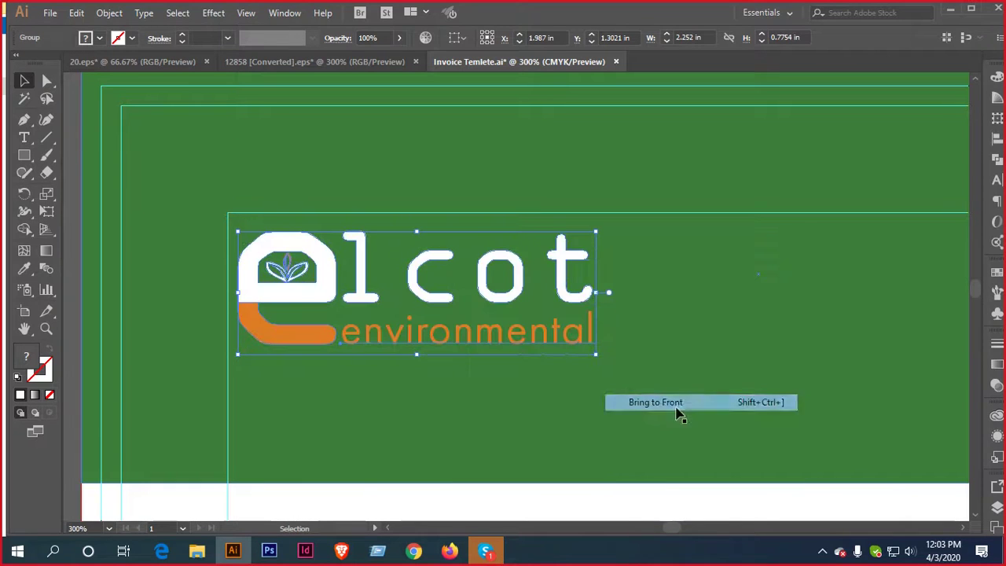
Nudge the header logo into the upper-left corner of the inner margin guides, at X 1.9175 in and Y 1.1771 in
{"action": "key", "text": "Up"}
{"action": "key", "text": "Up"}
{"action": "key", "text": "Up"}
{"action": "key", "text": "Up"}
{"action": "key", "text": "Up"}
{"action": "key", "text": "Up"}
{"action": "key", "text": "Up"}
{"action": "key", "text": "Up"}
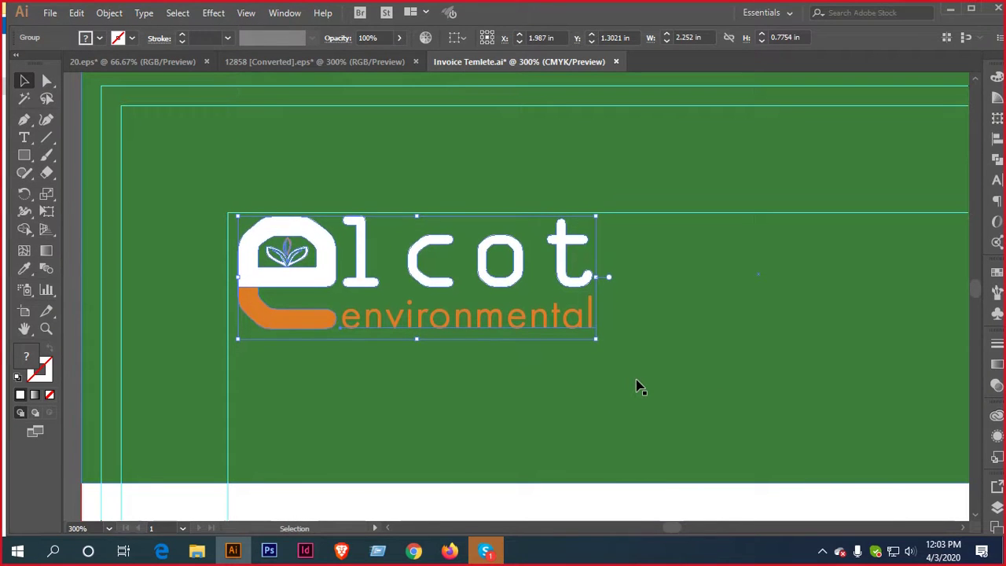
{"action": "key", "text": "Left"}
{"action": "key", "text": "Left"}
{"action": "key", "text": "Left"}
{"action": "key", "text": "Left"}
{"action": "key", "text": "Left"}
{"action": "key", "text": "Left"}
{"action": "key", "text": "Left"}
{"action": "key", "text": "Left"}
{"action": "key", "text": "Left"}
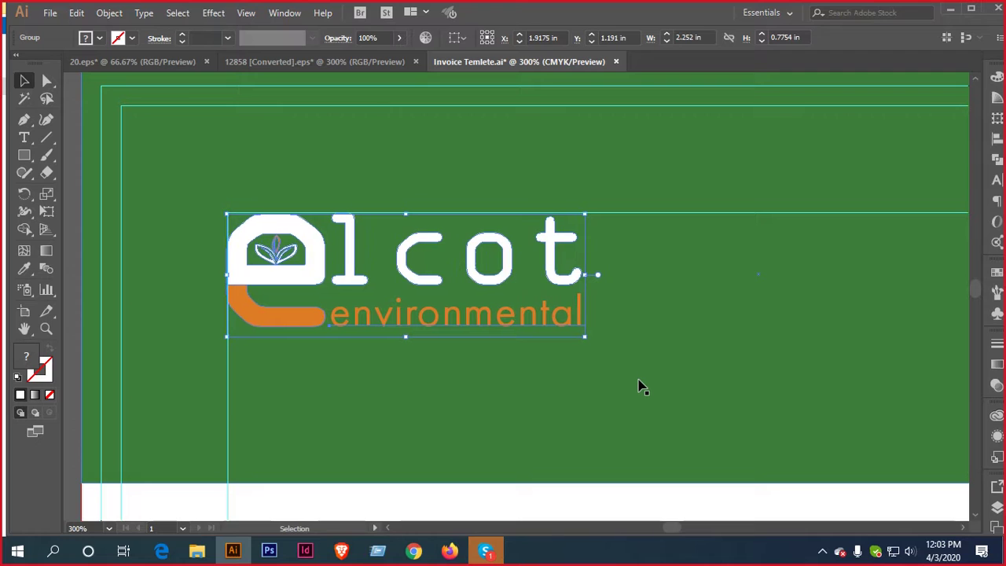
{"action": "key", "text": "Up"}
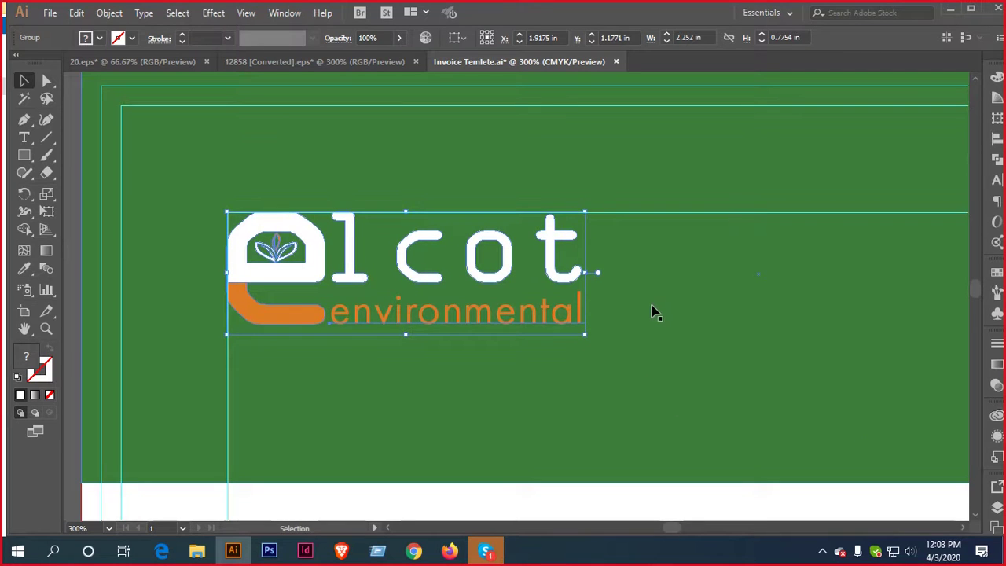
Raise the header logo until it is vertically centred on the upper inner margin guide, at Y about 0.79 in
{"action": "key", "text": "shift+Up"}
{"action": "key", "text": "shift+Up"}
{"action": "key", "text": "shift+Up"}
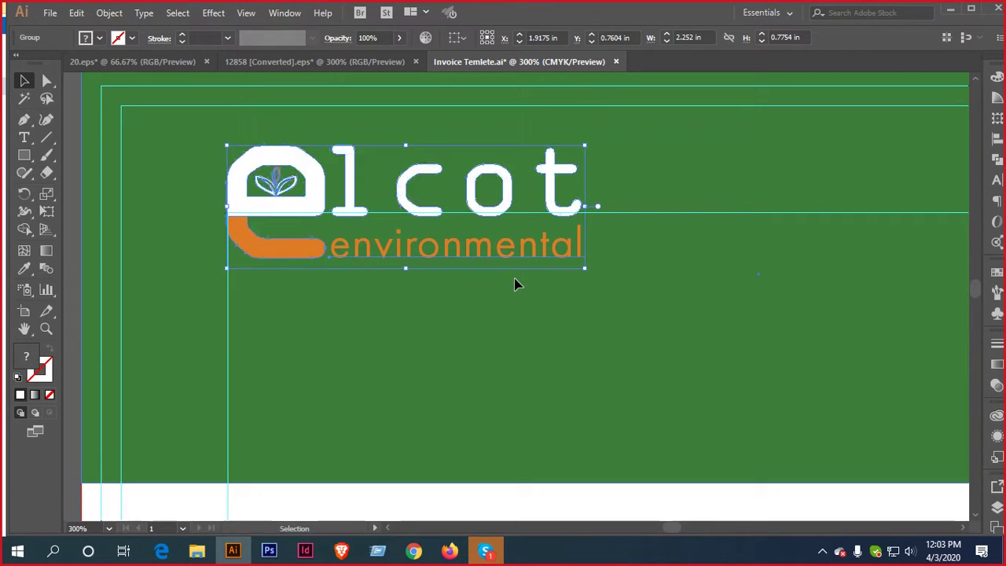
{"action": "key", "text": "Down"}
{"action": "key", "text": "Down"}
{"action": "key", "text": "Down"}
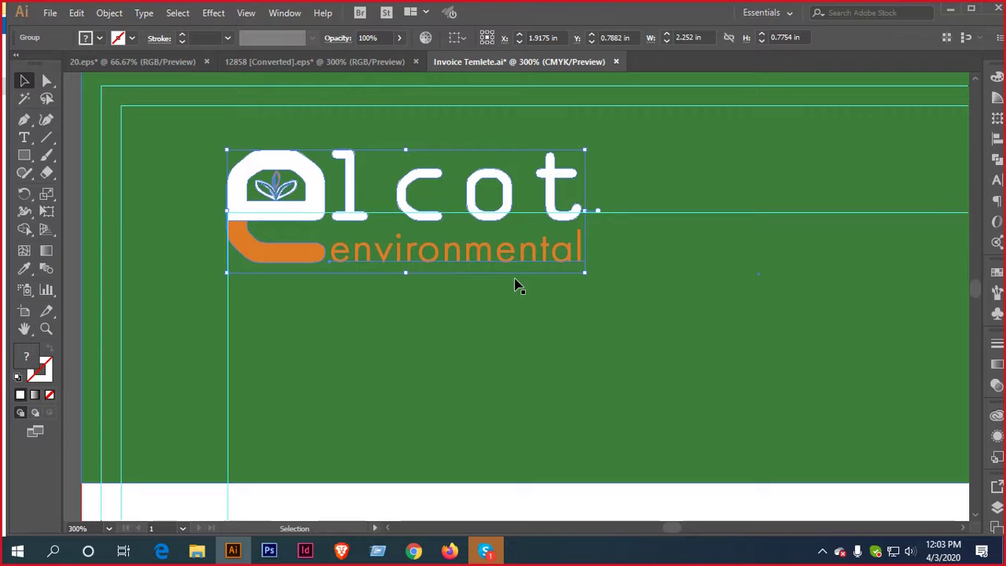
{"action": "left_click", "coordinate": [674, 306]}
{"action": "scroll", "coordinate": [673, 307], "scroll_direction": "down", "scroll_amount": 2}
{"action": "left_click_drag", "start_coordinate": [700, 321], "coordinate": [617, 281]}
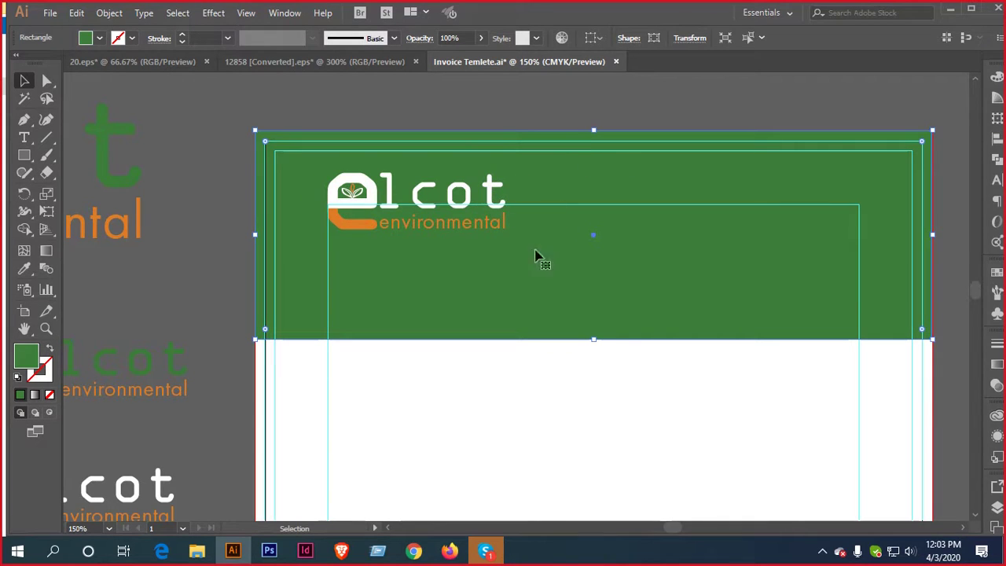
{"action": "key", "text": "ctrl+minus"}
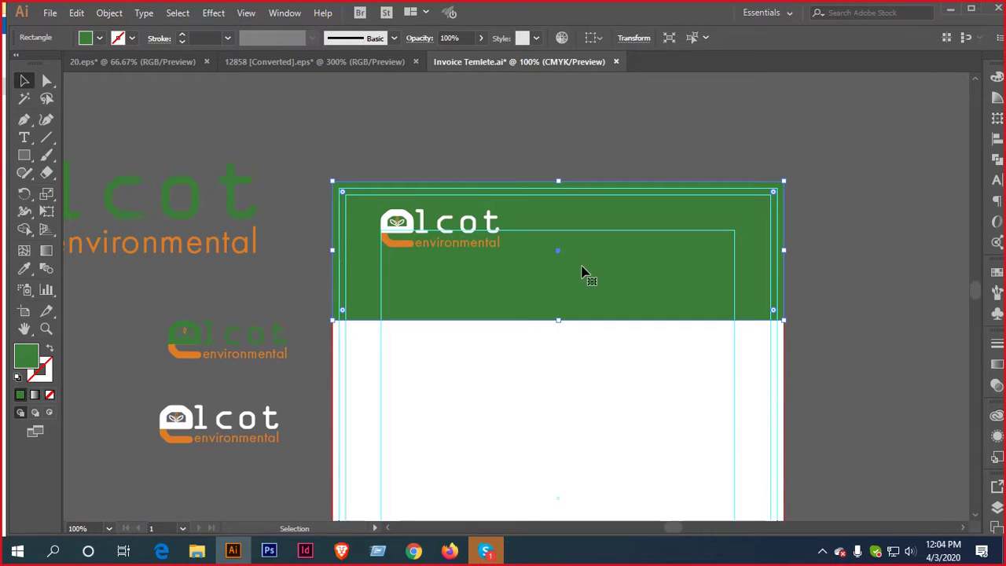
Ungroup the white and orange logo on the pasteboard and deselect it
{"action": "scroll", "coordinate": [581, 271], "scroll_direction": "left", "scroll_amount": 3}
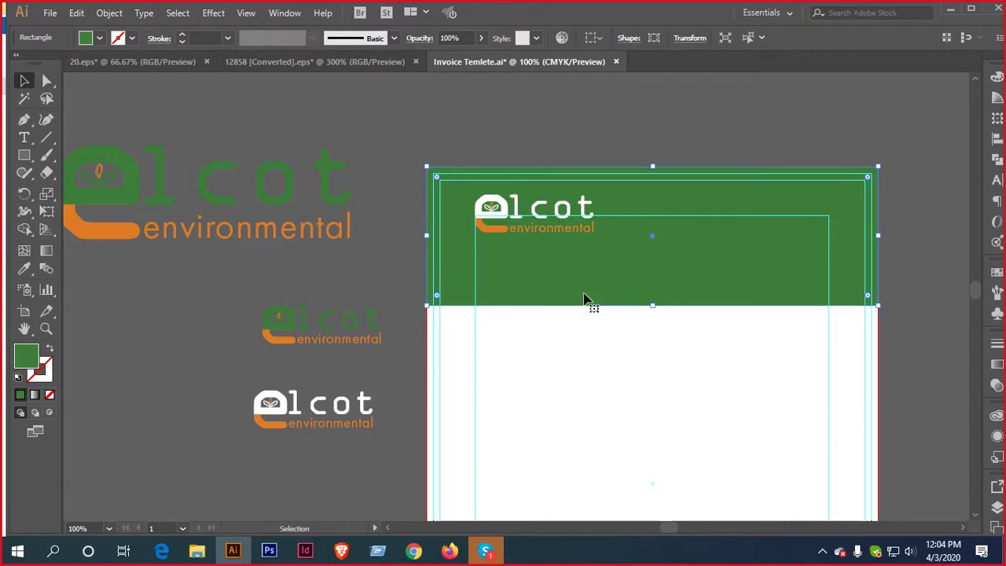
{"action": "scroll", "coordinate": [401, 346], "scroll_direction": "down", "scroll_amount": 2}
{"action": "scroll", "coordinate": [401, 346], "scroll_direction": "left", "scroll_amount": 2}
{"action": "scroll", "coordinate": [363, 252], "scroll_direction": "up", "scroll_amount": 3}
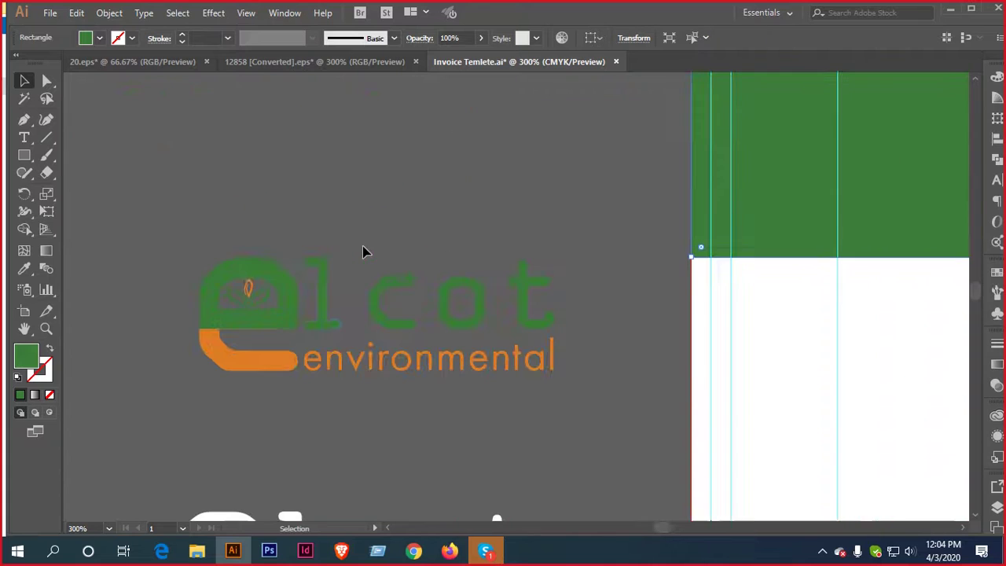
{"action": "left_click", "coordinate": [519, 343]}
{"action": "right_click", "coordinate": [525, 344]}
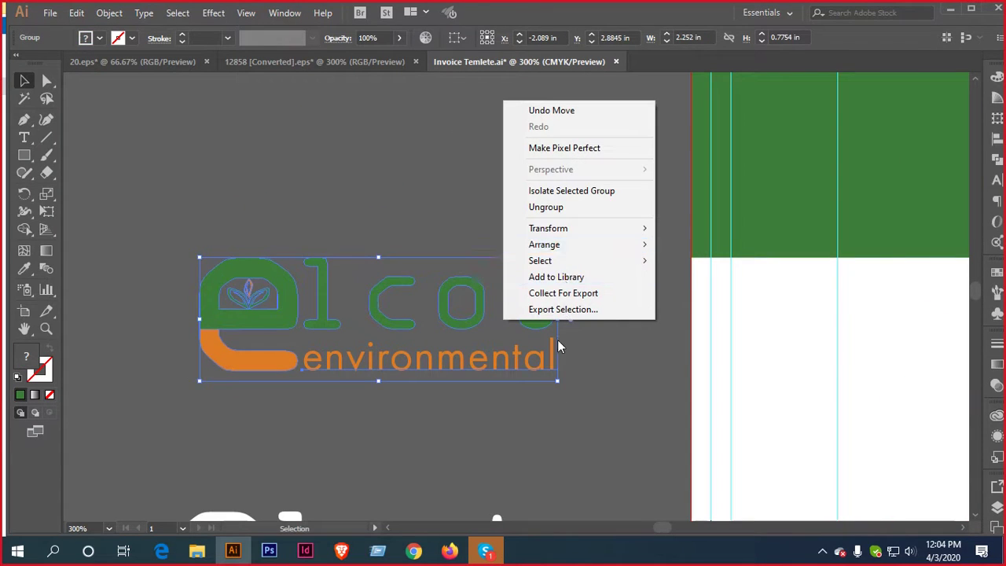
{"action": "left_click", "coordinate": [600, 433]}
{"action": "left_click_drag", "start_coordinate": [600, 432], "coordinate": [651, 182]}
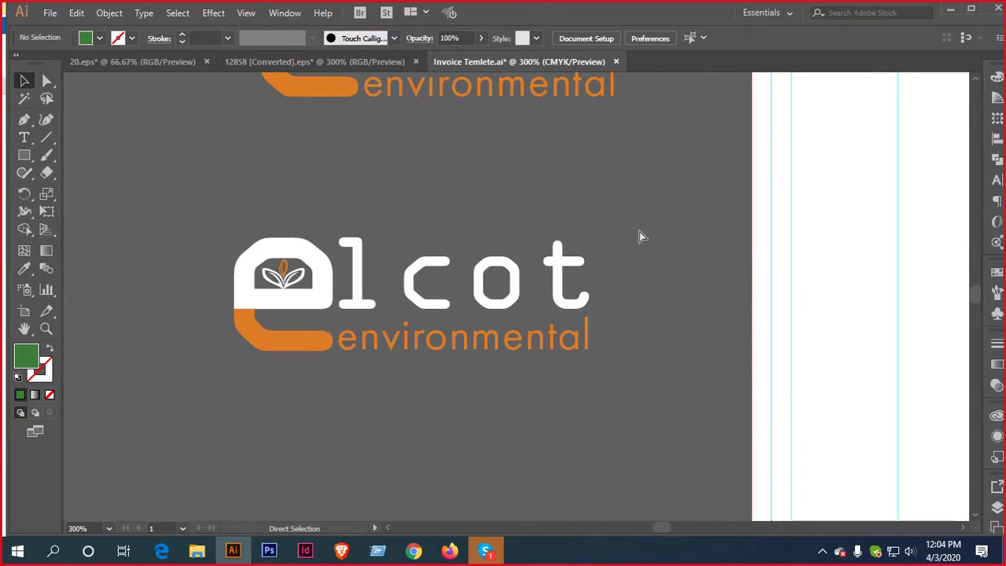
{"action": "left_click_drag", "start_coordinate": [264, 261], "coordinate": [593, 313]}
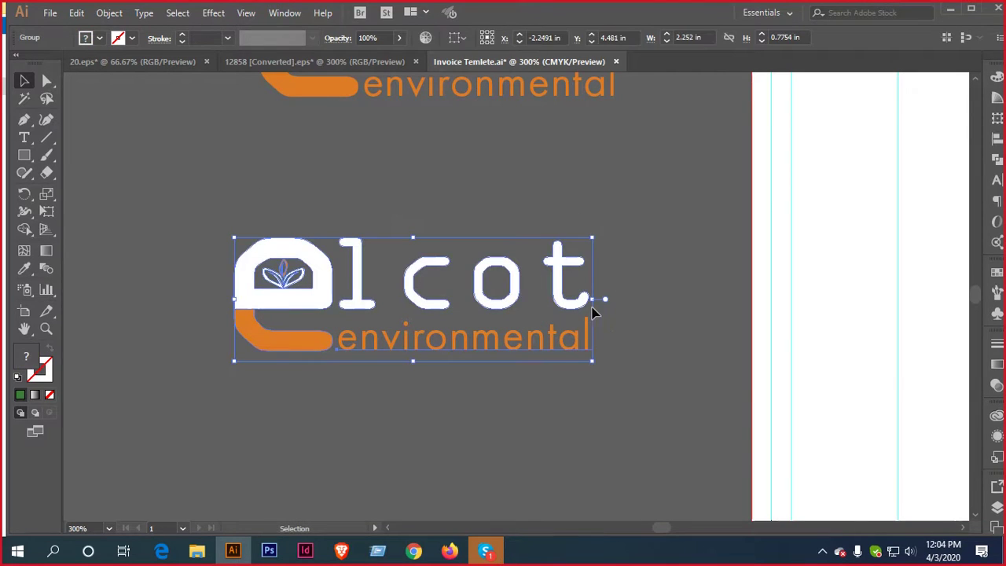
{"action": "right_click", "coordinate": [536, 331]}
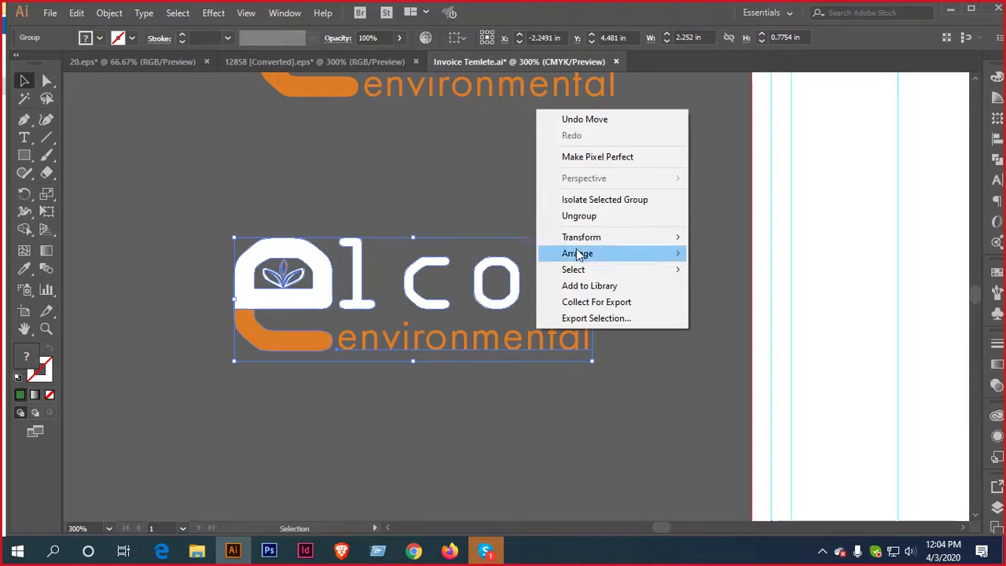
{"action": "left_click", "coordinate": [578, 215]}
{"action": "left_click", "coordinate": [487, 228]}
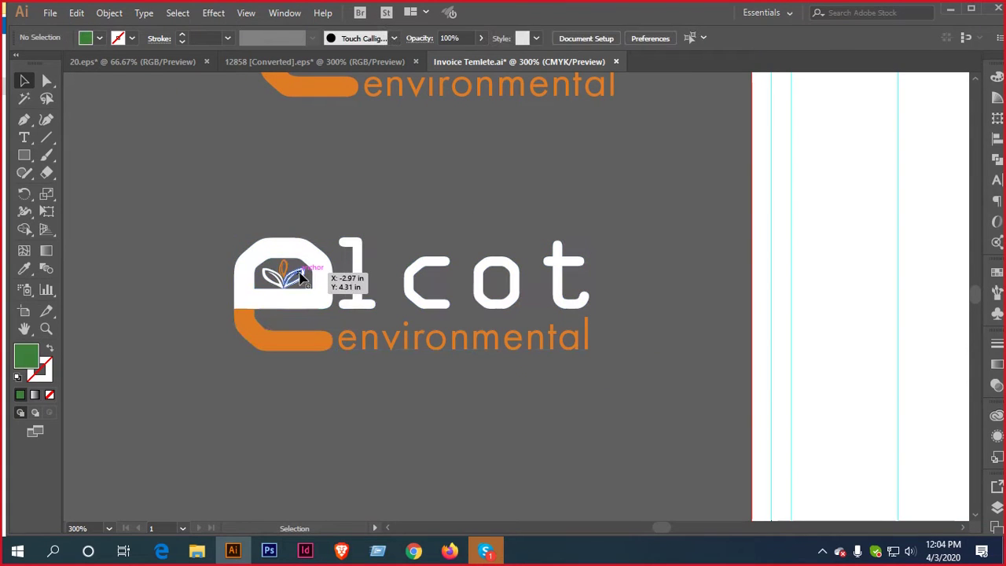
Fill every part of the ungrouped pasteboard logo with the green sampled from the logo above it
{"action": "left_click_drag", "start_coordinate": [212, 225], "coordinate": [605, 390]}
{"action": "scroll", "coordinate": [645, 362], "scroll_direction": "up", "scroll_amount": 2}
{"action": "key", "text": "i"}
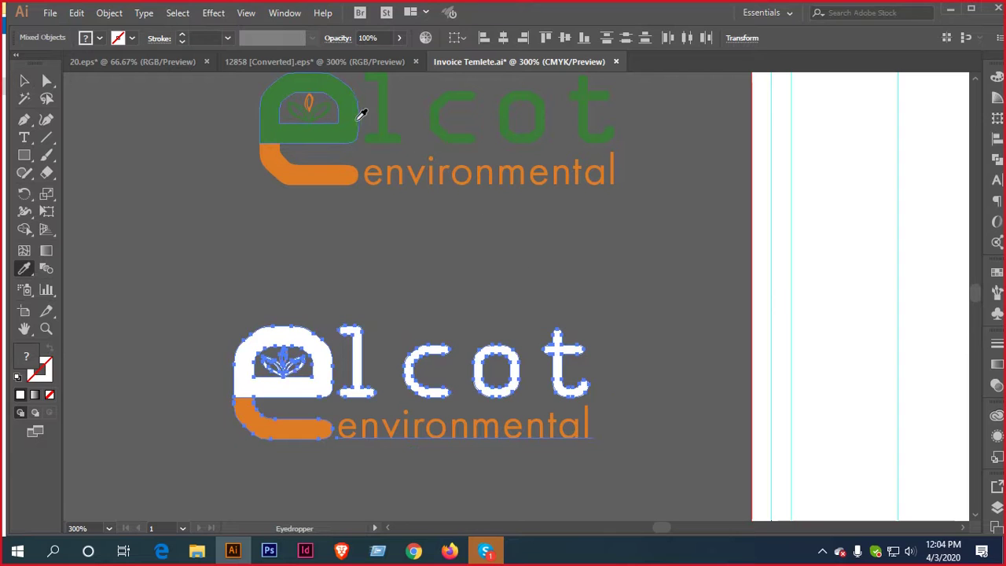
{"action": "left_click", "coordinate": [355, 124]}
{"action": "key", "text": "v"}
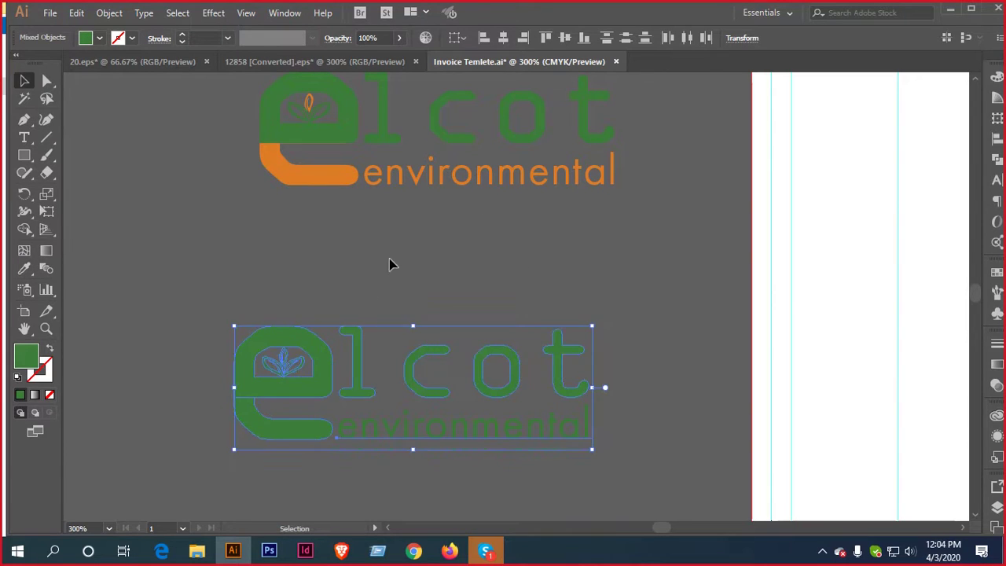
{"action": "left_click", "coordinate": [388, 265]}
Recolor the green logo's middle leaf, lower e stroke and environmental text white by sampling the page
{"action": "left_click", "coordinate": [285, 359]}
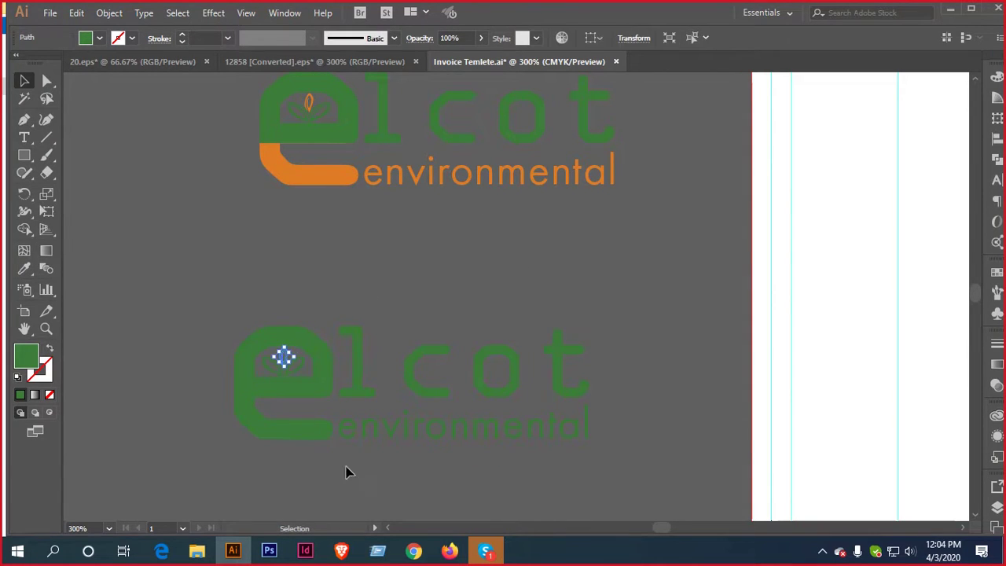
{"action": "left_click", "coordinate": [589, 437], "text": "shift"}
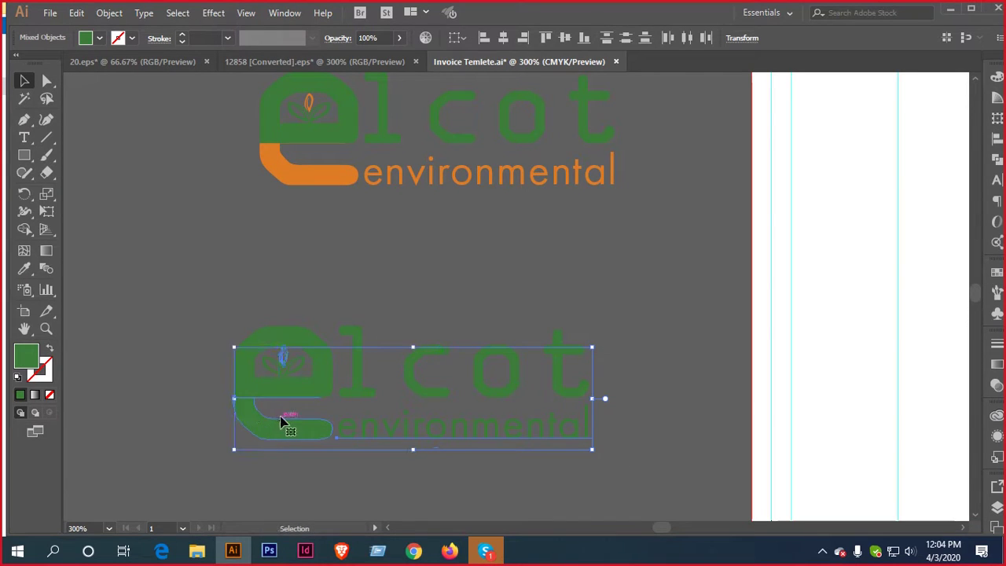
{"action": "key", "text": "i"}
{"action": "left_click", "coordinate": [875, 283]}
{"action": "key", "text": "v"}
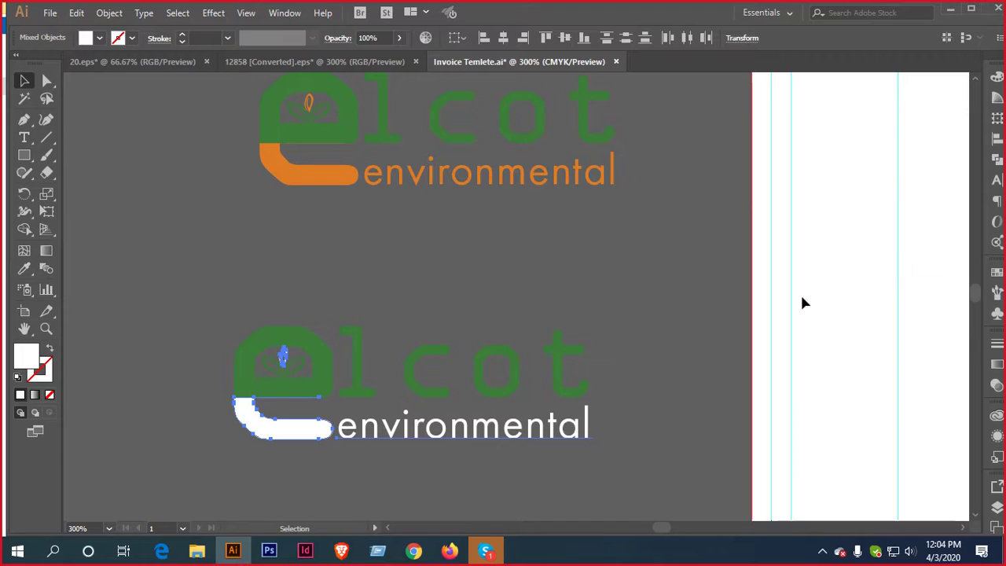
{"action": "scroll", "coordinate": [573, 287], "scroll_direction": "down", "scroll_amount": 3}
{"action": "left_click", "coordinate": [720, 236]}
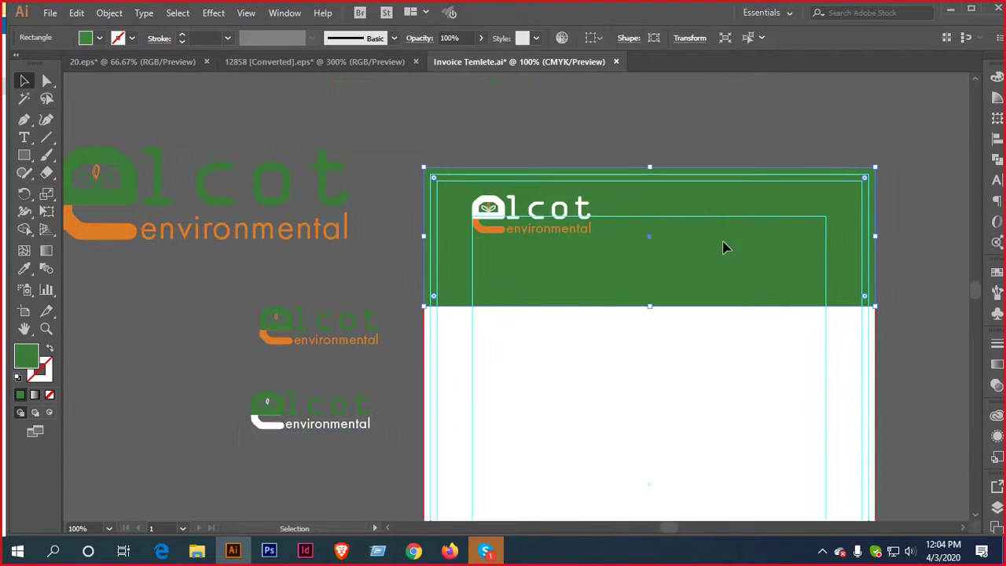
Move the white and orange logo out of the header band to above the page and fill the band with the large logo's orange
{"action": "left_click_drag", "start_coordinate": [476, 206], "coordinate": [468, 129]}
{"action": "left_click", "coordinate": [592, 264]}
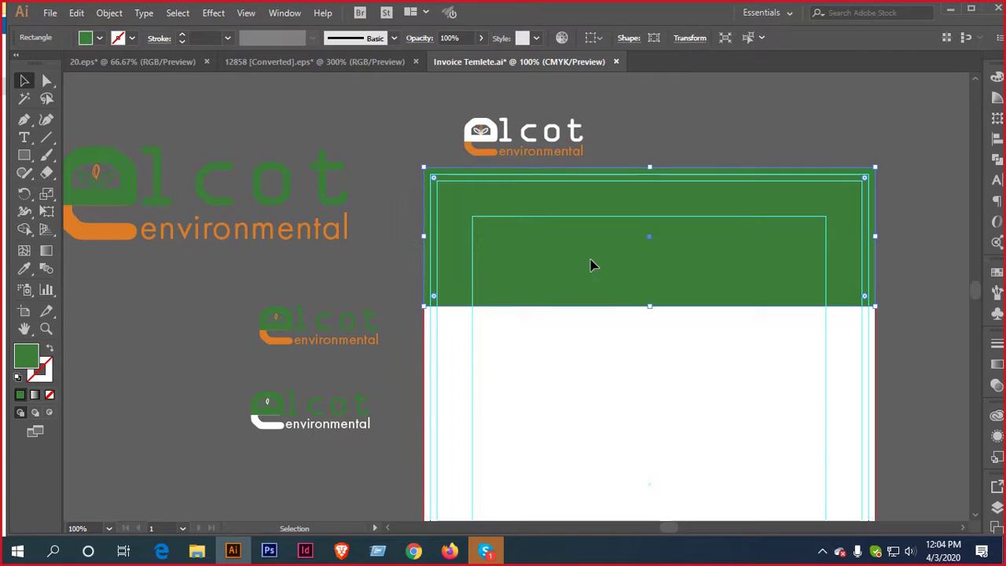
{"action": "key", "text": "i"}
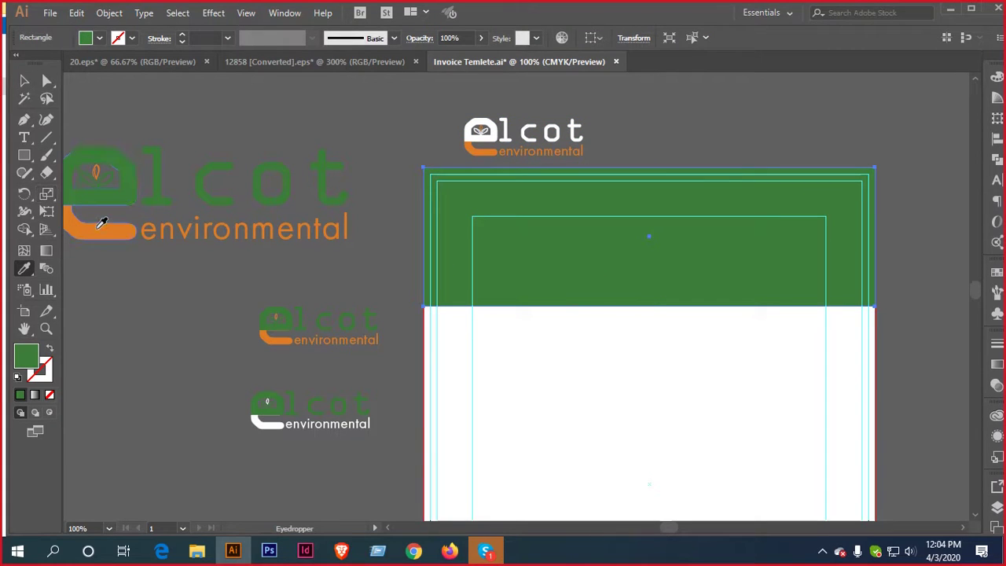
{"action": "left_click", "coordinate": [103, 224]}
{"action": "key", "text": "v"}
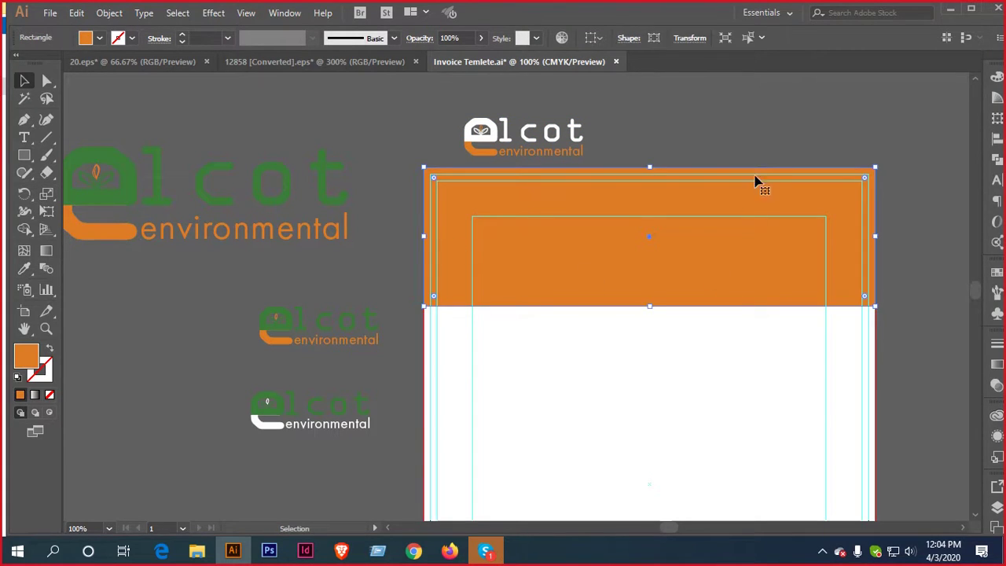
{"action": "left_click", "coordinate": [747, 132]}
Change the header band's fill to the deeper orange DB6309 and deselect it
{"action": "left_click", "coordinate": [689, 260]}
{"action": "double_click", "coordinate": [28, 355]}
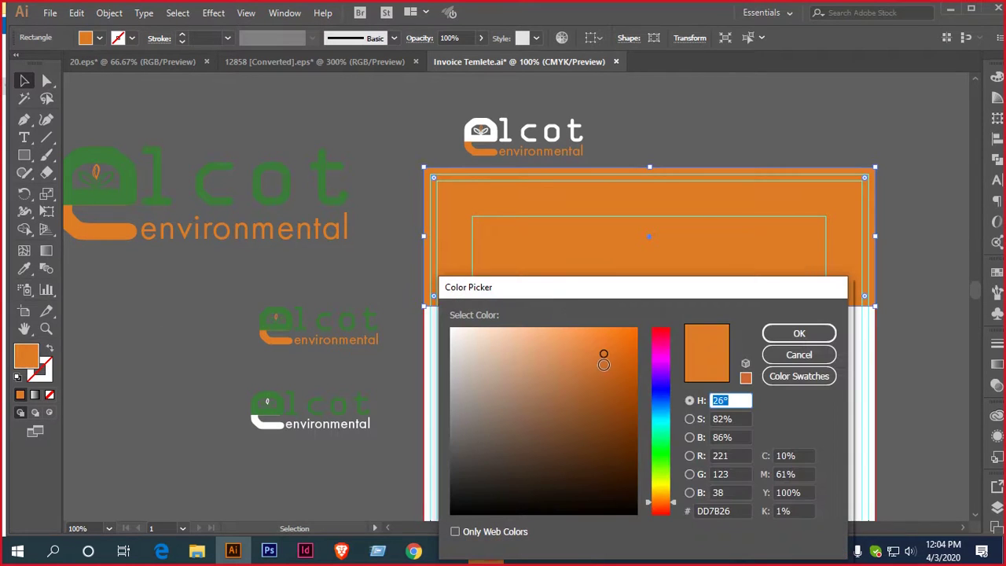
{"action": "left_click", "coordinate": [631, 353]}
{"action": "left_click", "coordinate": [769, 335]}
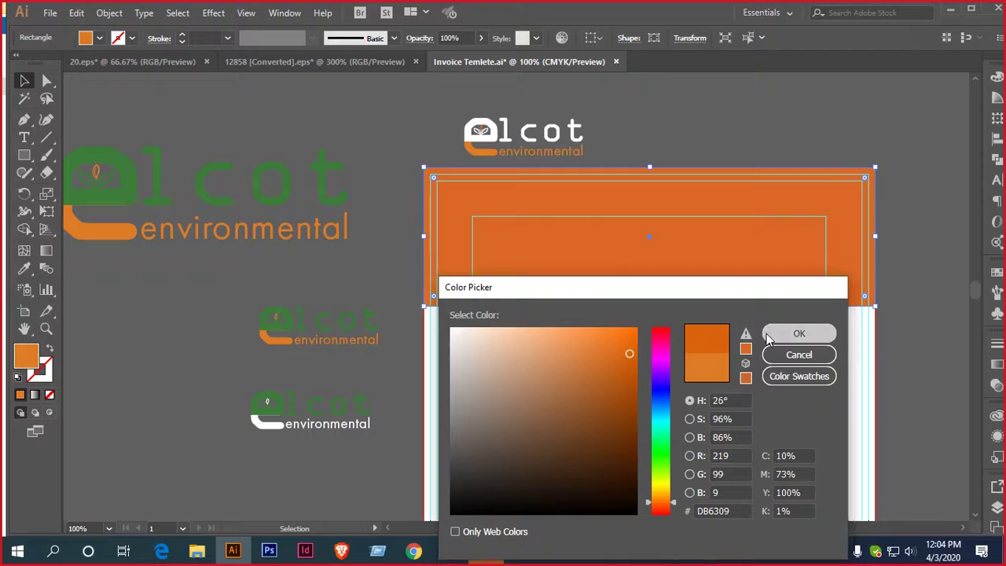
{"action": "left_click", "coordinate": [696, 107]}
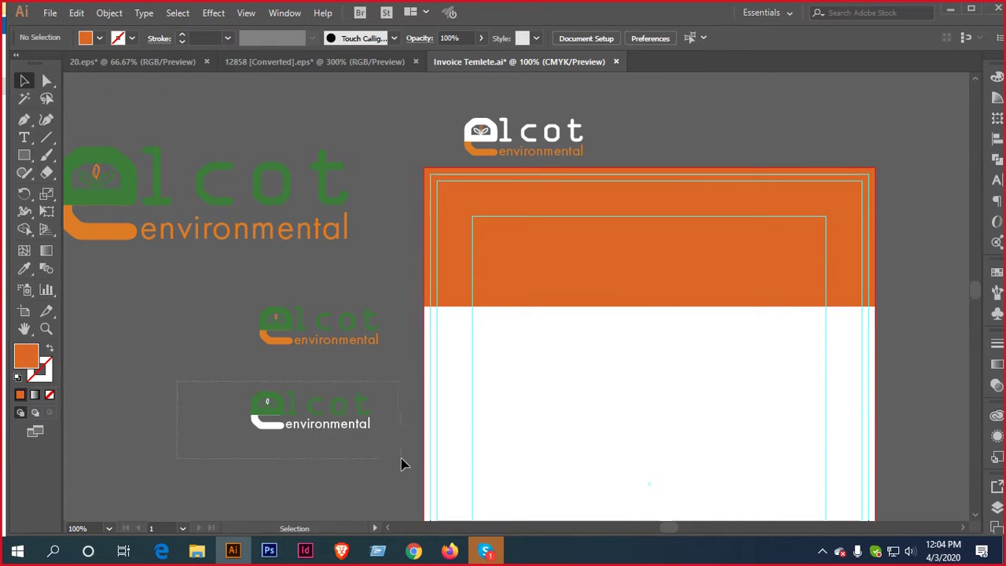
Move the green and white logo from the pasteboard onto the orange header band and bring it to the front
{"action": "left_click_drag", "start_coordinate": [400, 459], "coordinate": [401, 459]}
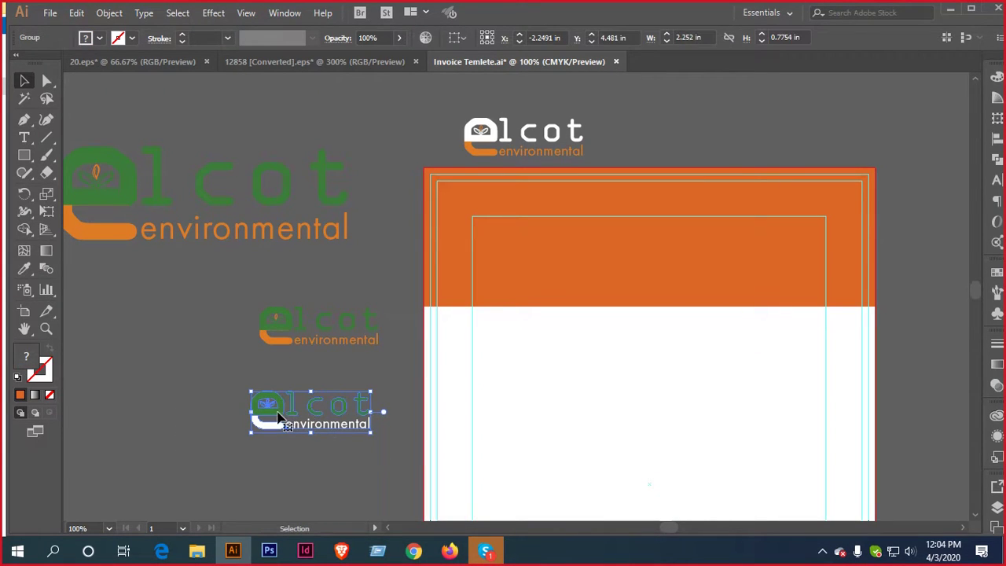
{"action": "left_click_drag", "start_coordinate": [277, 416], "coordinate": [503, 228]}
{"action": "right_click", "coordinate": [569, 205]}
{"action": "mouse_move", "coordinate": [631, 355]}
{"action": "left_click", "coordinate": [766, 356]}
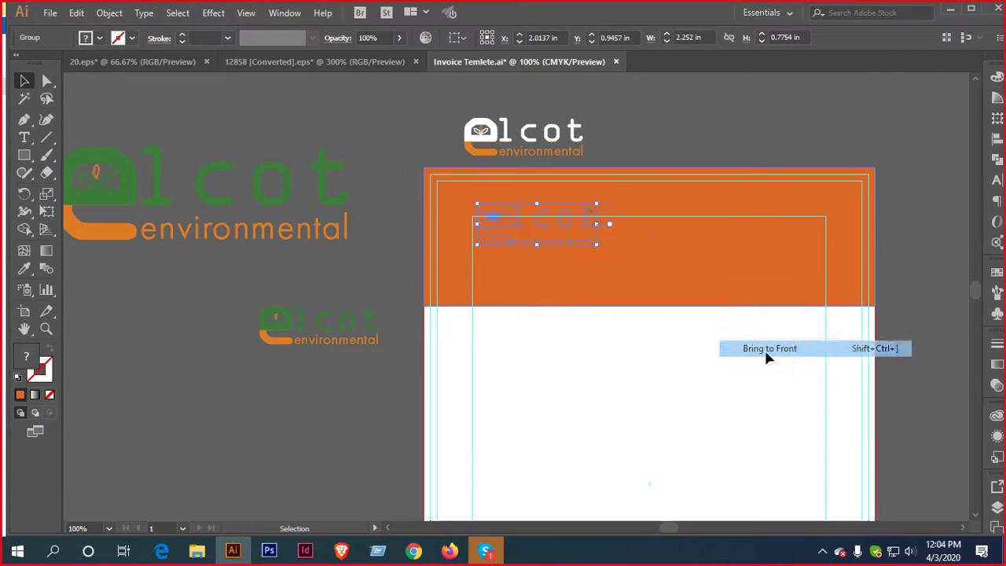
{"action": "left_click", "coordinate": [693, 146]}
Align the header logo with the inner margin guides' corner, at about X 1.93 in and Y 0.88 in
{"action": "scroll", "coordinate": [566, 227], "scroll_direction": "up", "scroll_amount": 3}
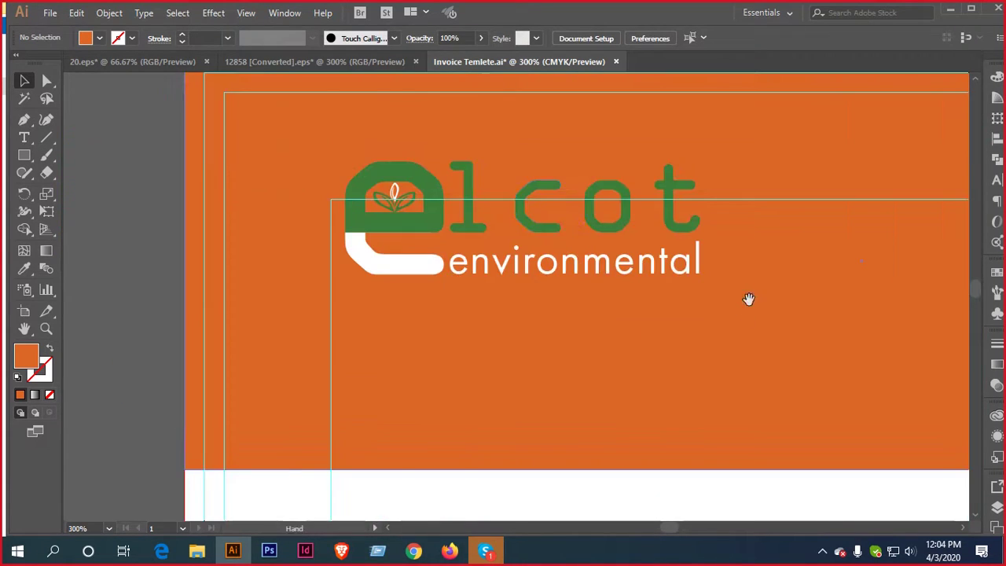
{"action": "left_click_drag", "start_coordinate": [748, 298], "coordinate": [701, 299]}
{"action": "left_click_drag", "start_coordinate": [514, 231], "coordinate": [557, 225]}
{"action": "key", "text": "Left"}
{"action": "key", "text": "Left"}
{"action": "key", "text": "Left"}
{"action": "key", "text": "Left"}
{"action": "key", "text": "Left"}
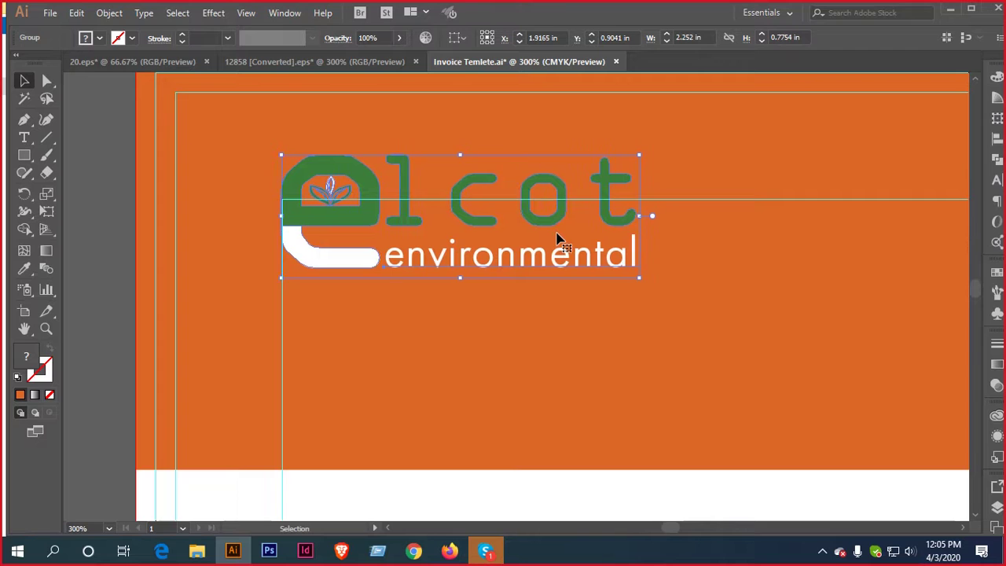
{"action": "key", "text": "Up"}
{"action": "key", "text": "Up"}
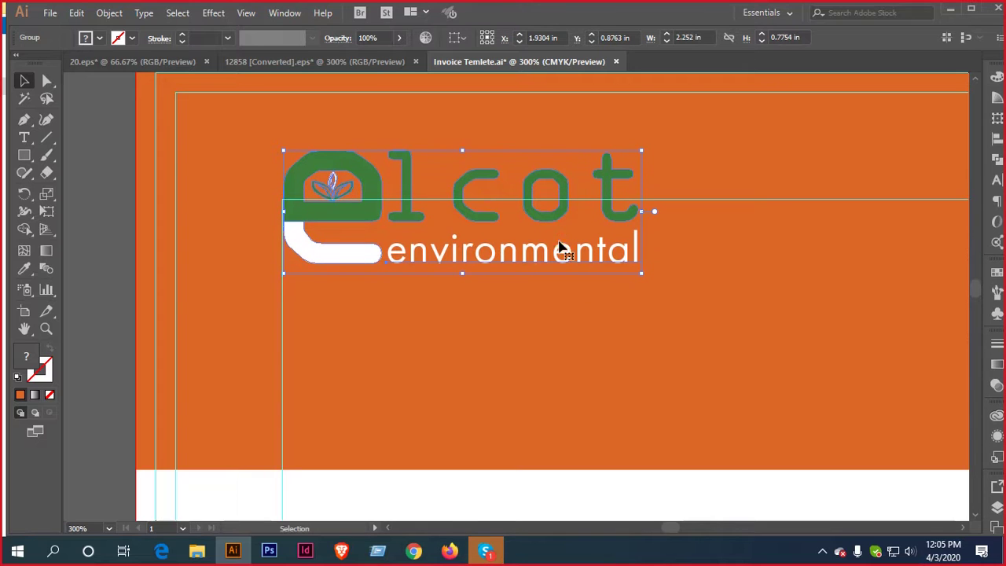
Add the text INVOICE on the pasteboard above the header band and select it as an object
{"action": "scroll", "coordinate": [584, 322], "scroll_direction": "down", "scroll_amount": 3}
{"action": "left_click_drag", "start_coordinate": [598, 340], "coordinate": [399, 364]}
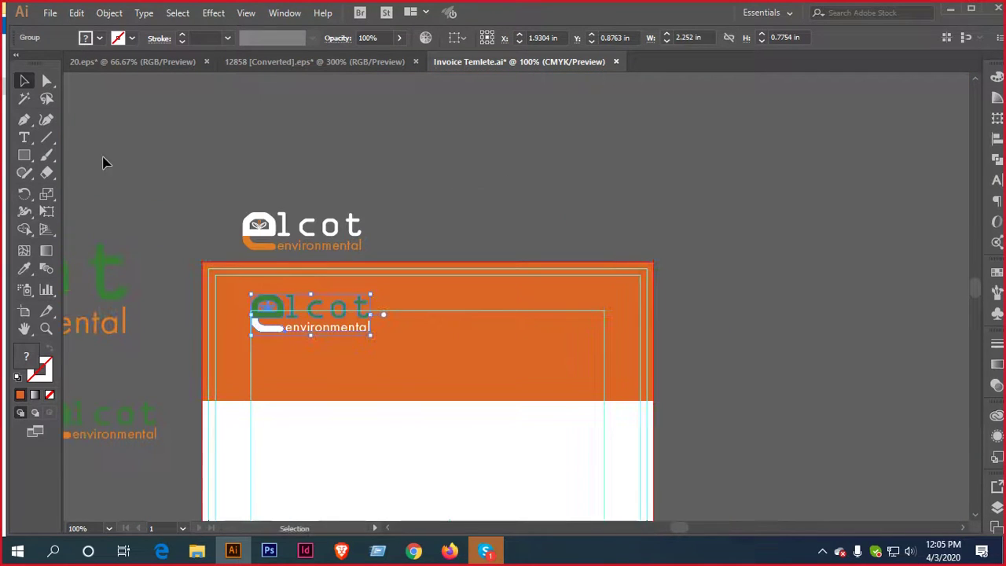
{"action": "left_click", "coordinate": [24, 137]}
{"action": "left_click", "coordinate": [599, 227]}
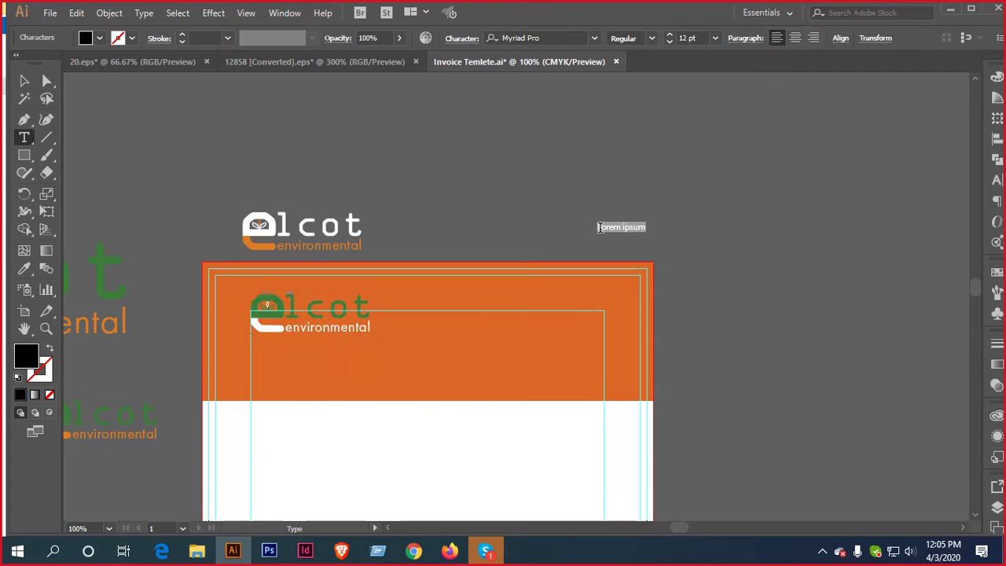
{"action": "key", "text": "BackSpace"}
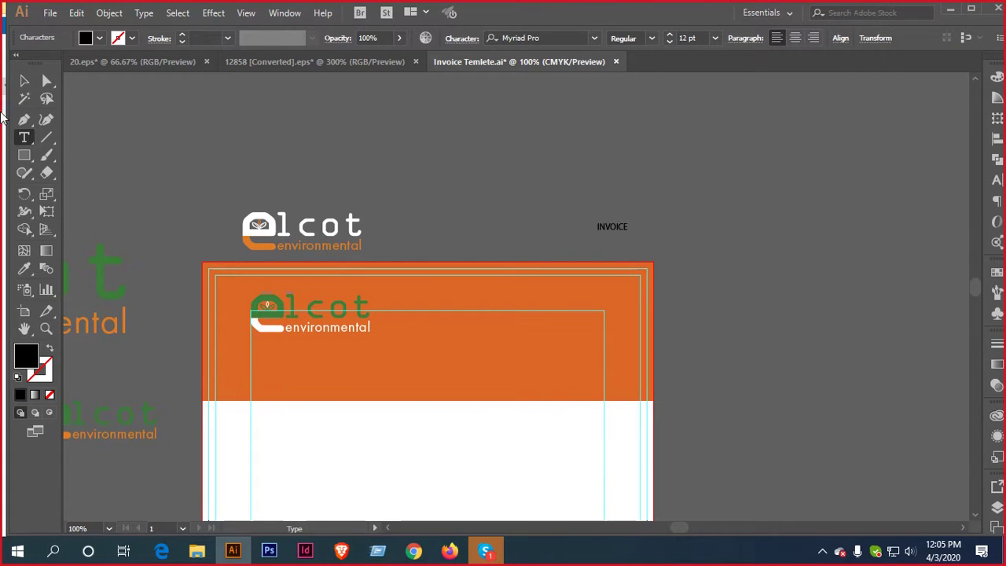
{"action": "left_click", "coordinate": [23, 80]}
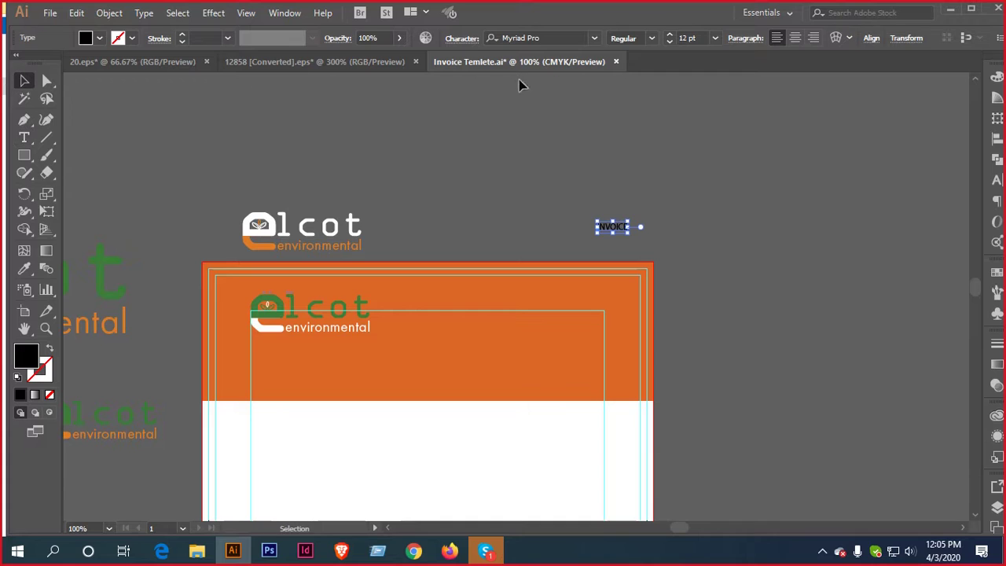
Try to change the INVOICE text's font by searching the font families for mont
{"action": "left_click", "coordinate": [548, 38]}
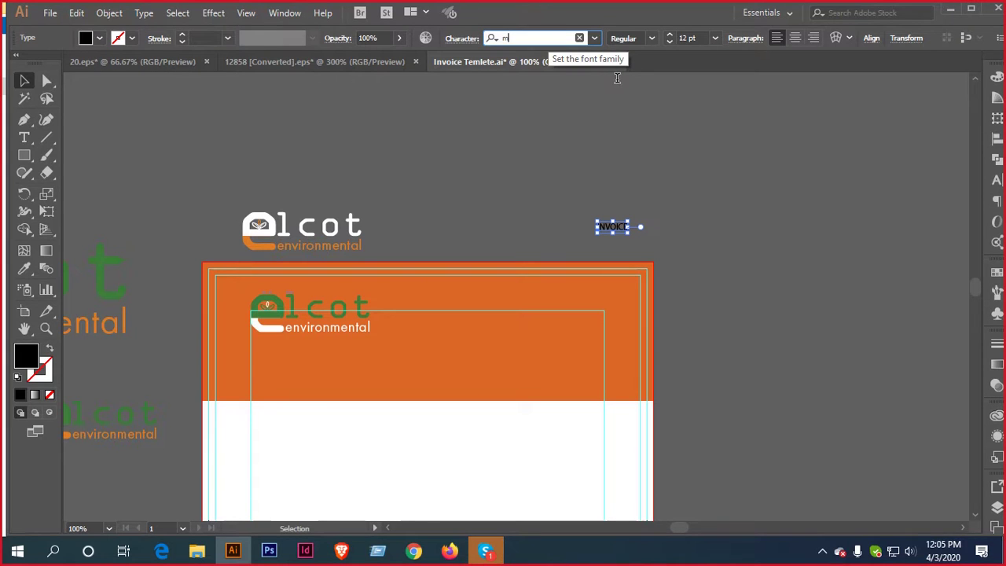
{"action": "type", "text": "mont"}
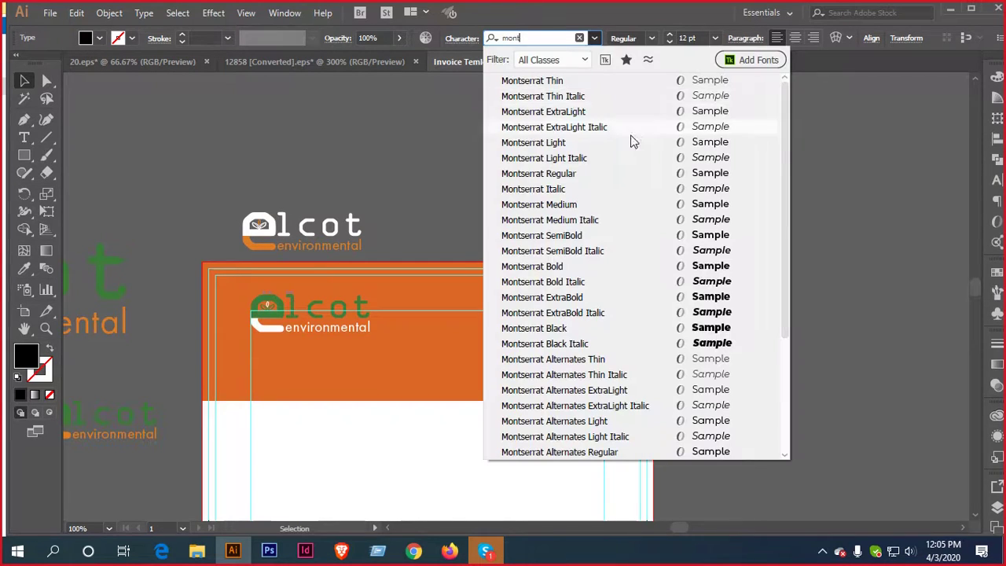
{"action": "left_click", "coordinate": [658, 249]}
Give the INVOICE text the header logo's white environmental text style by sampling it, and move it into the header band opposite the logo
{"action": "scroll", "coordinate": [646, 262], "scroll_direction": "up", "scroll_amount": 2}
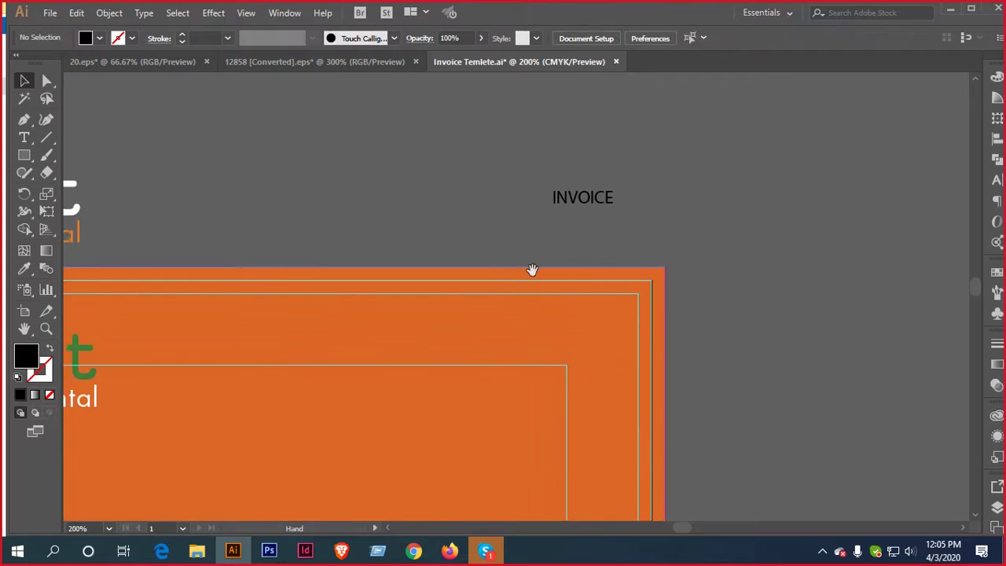
{"action": "left_click_drag", "start_coordinate": [718, 101], "coordinate": [853, 153]}
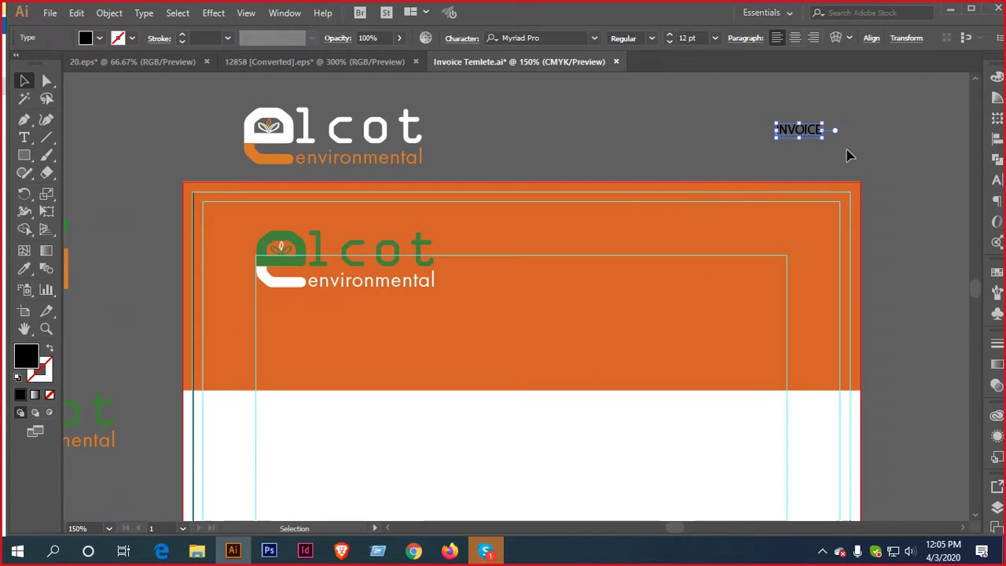
{"action": "key", "text": "i"}
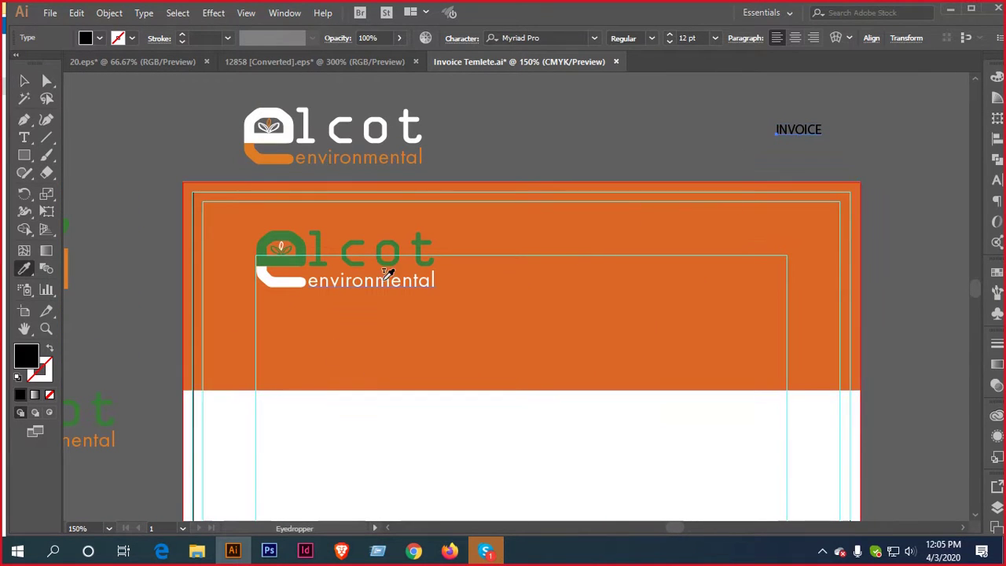
{"action": "scroll", "coordinate": [387, 280], "scroll_direction": "up", "scroll_amount": 3}
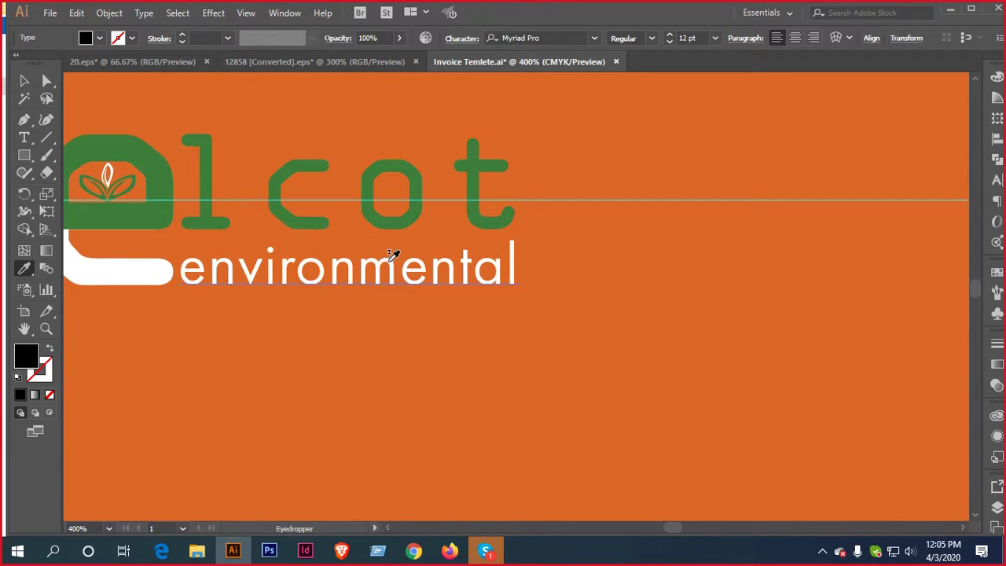
{"action": "left_click", "coordinate": [391, 255]}
{"action": "scroll", "coordinate": [396, 274], "scroll_direction": "down", "scroll_amount": 3}
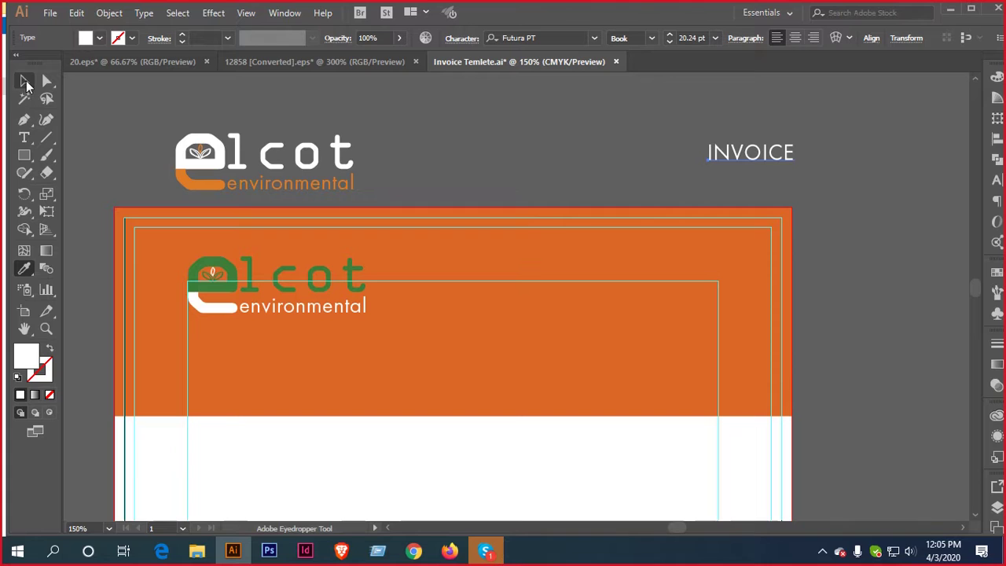
{"action": "left_click", "coordinate": [24, 81]}
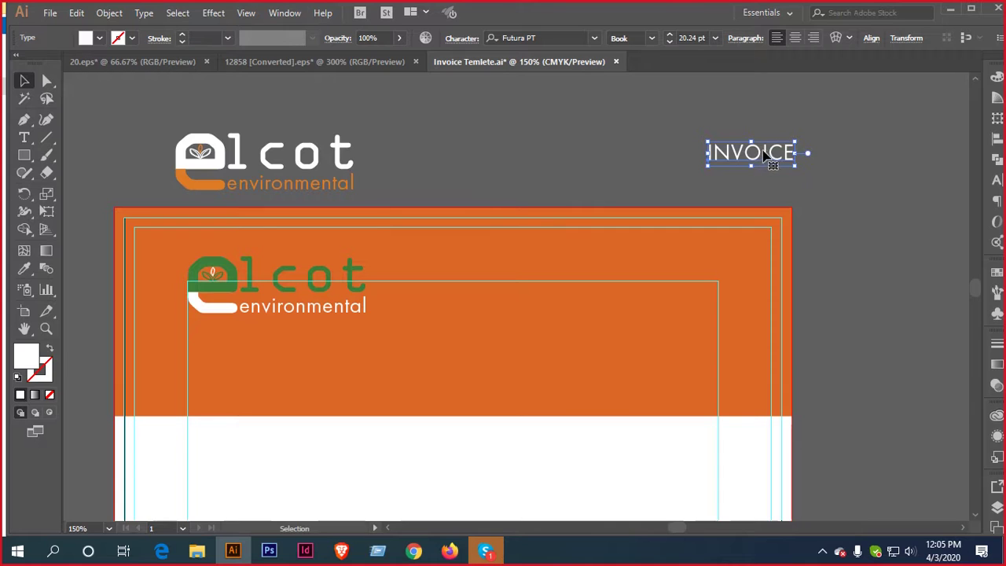
{"action": "left_click_drag", "start_coordinate": [769, 154], "coordinate": [669, 270]}
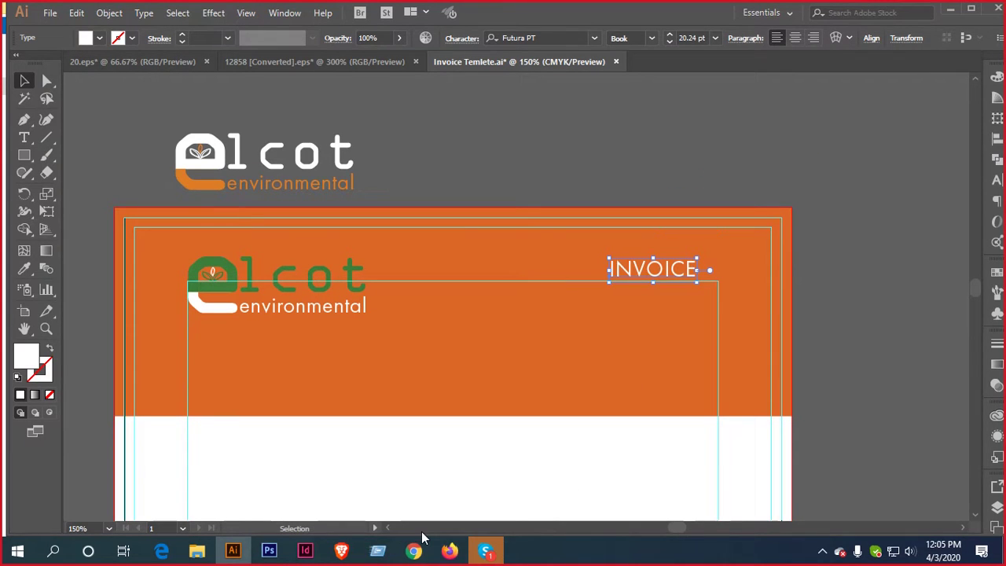
Minimize the open windows to reach the desktop
{"action": "left_click", "coordinate": [950, 10]}
{"action": "left_click", "coordinate": [925, 11]}
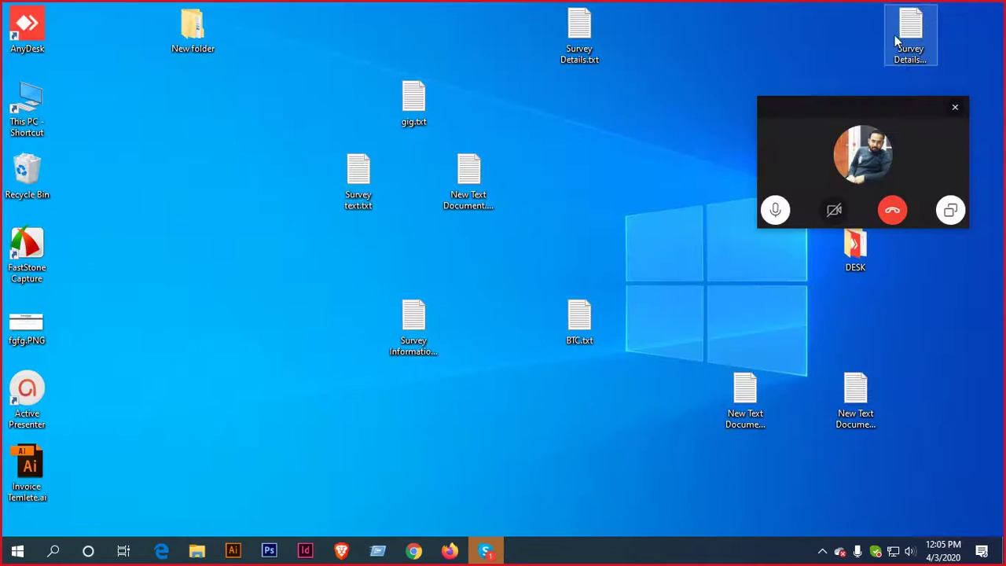
{"action": "right_click", "coordinate": [773, 45]}
{"action": "left_click", "coordinate": [793, 88]}
{"action": "right_click", "coordinate": [683, 43]}
{"action": "left_click", "coordinate": [711, 86]}
{"action": "right_click", "coordinate": [676, 42]}
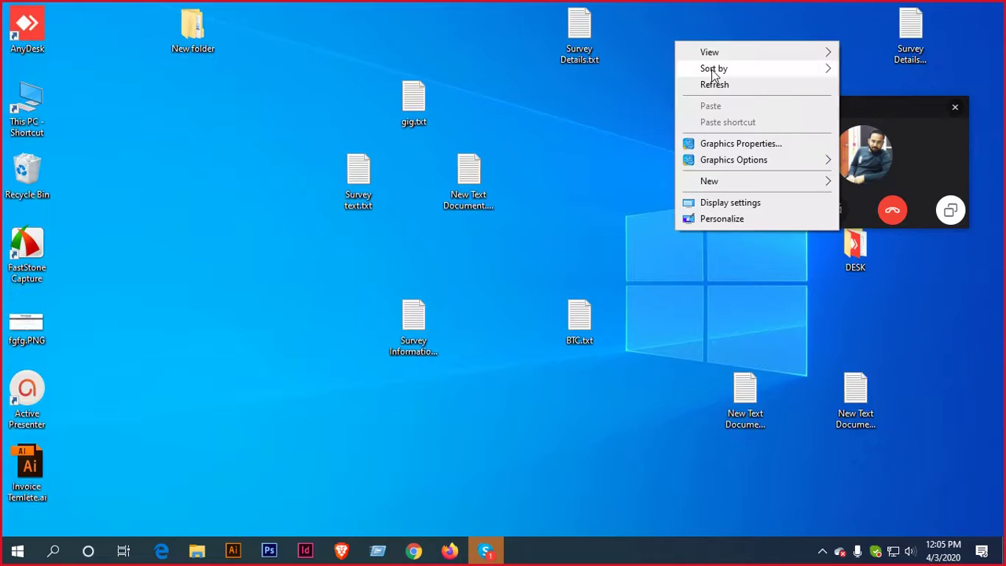
{"action": "left_click", "coordinate": [714, 84]}
{"action": "right_click", "coordinate": [652, 23]}
{"action": "left_click", "coordinate": [691, 65]}
{"action": "right_click", "coordinate": [655, 38]}
{"action": "left_click", "coordinate": [710, 85]}
{"action": "right_click", "coordinate": [670, 42]}
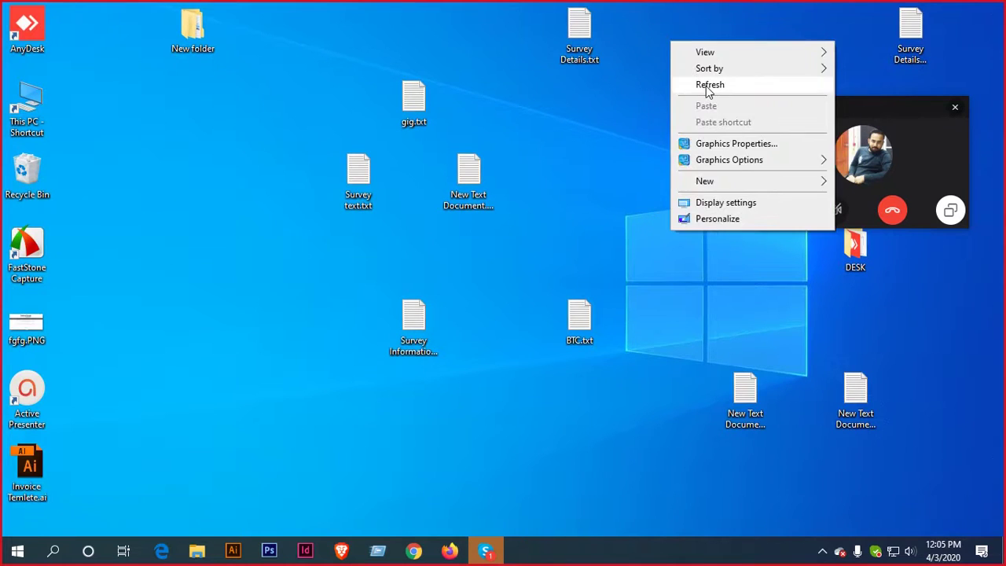
{"action": "left_click", "coordinate": [706, 87]}
{"action": "right_click", "coordinate": [662, 46]}
{"action": "left_click", "coordinate": [696, 86]}
{"action": "right_click", "coordinate": [656, 43]}
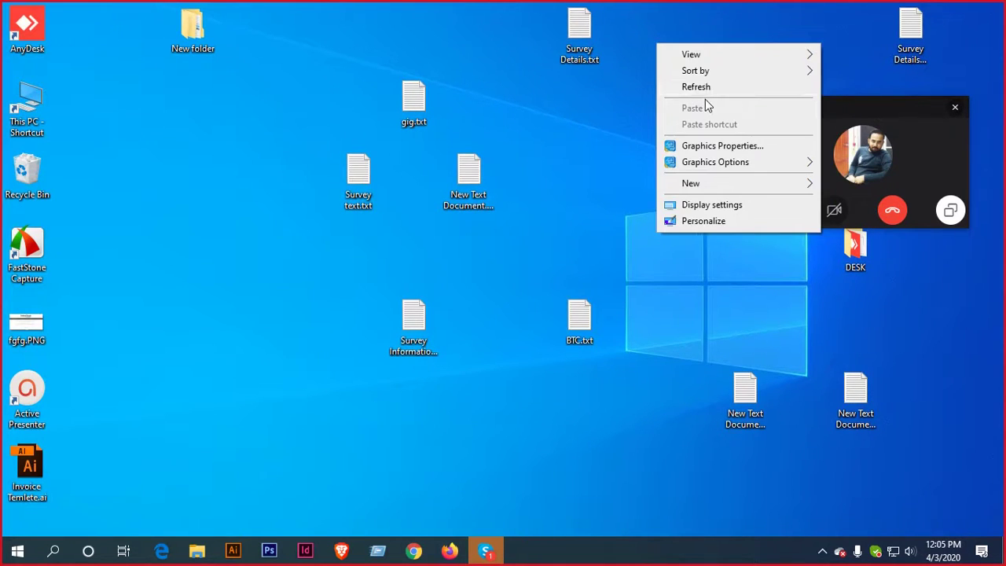
{"action": "left_click", "coordinate": [708, 87]}
{"action": "right_click", "coordinate": [656, 41]}
{"action": "left_click", "coordinate": [717, 84]}
{"action": "right_click", "coordinate": [656, 58]}
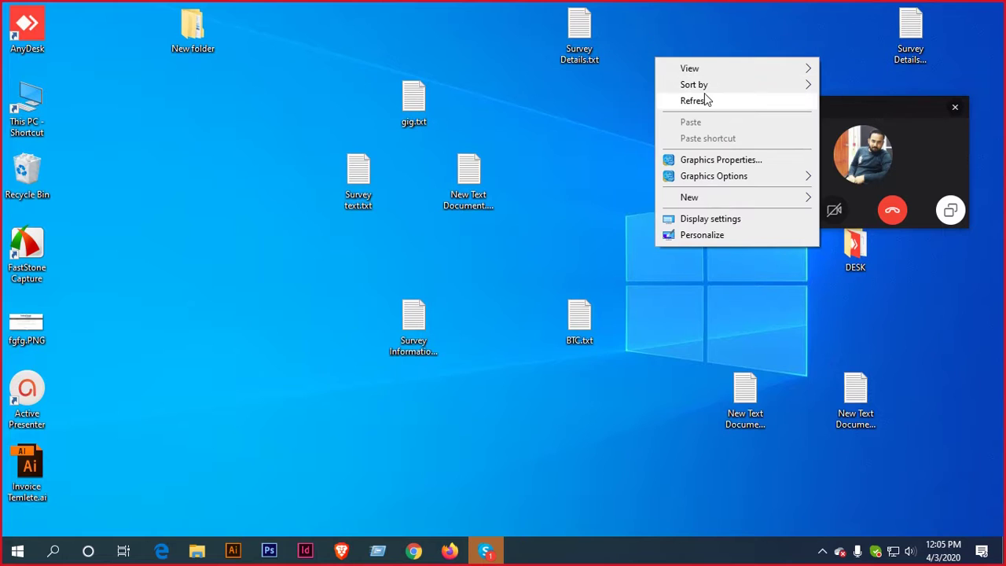
{"action": "left_click", "coordinate": [705, 95]}
{"action": "right_click", "coordinate": [653, 58]}
{"action": "left_click", "coordinate": [705, 102]}
{"action": "right_click", "coordinate": [635, 56]}
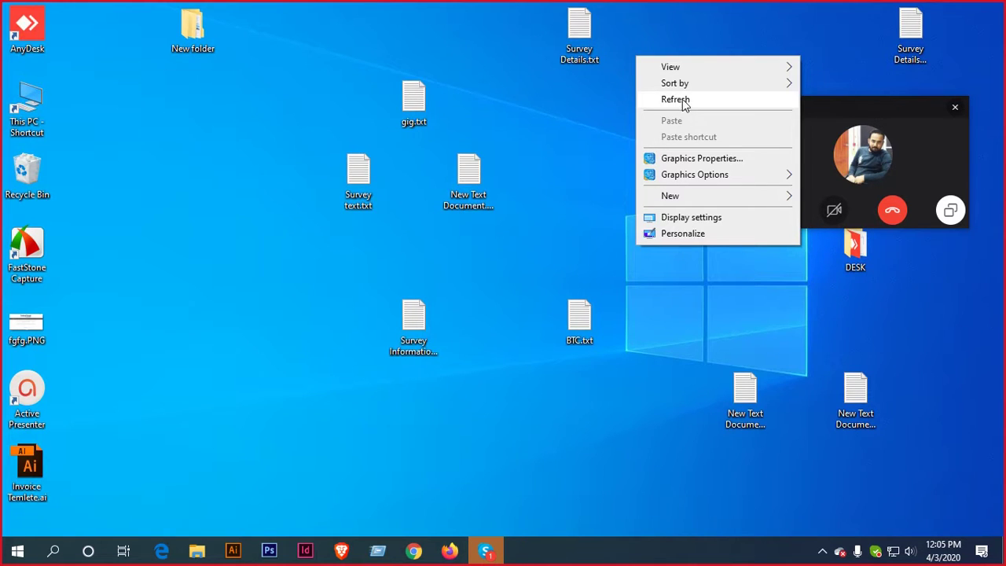
{"action": "left_click", "coordinate": [684, 102]}
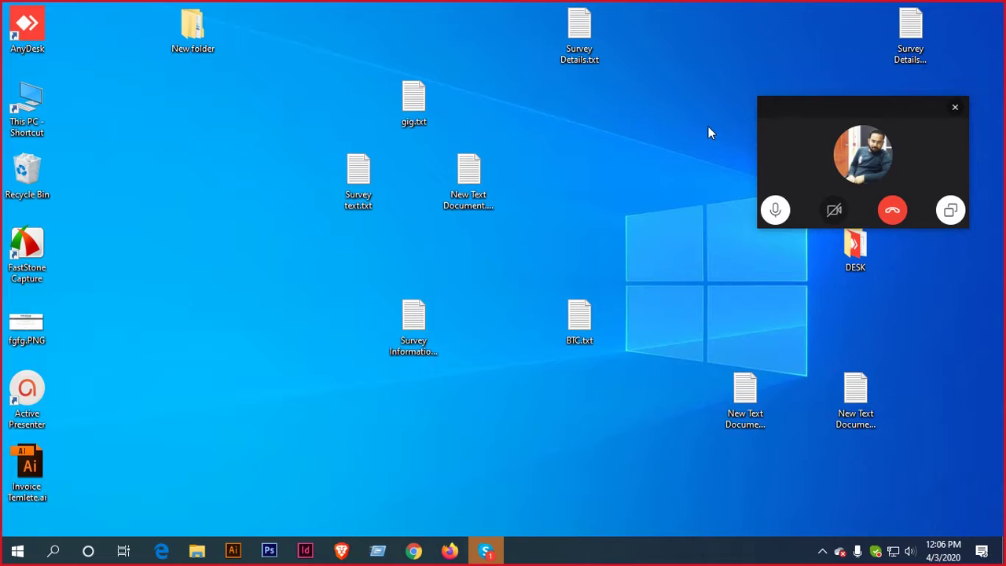
{"action": "right_click", "coordinate": [666, 22]}
{"action": "left_click", "coordinate": [692, 64]}
{"action": "right_click", "coordinate": [644, 17]}
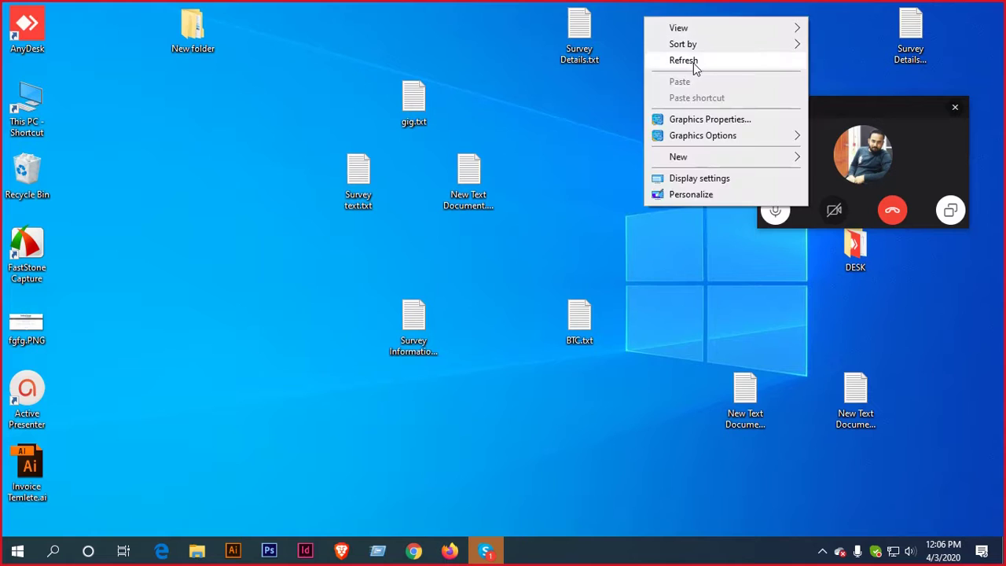
{"action": "left_click", "coordinate": [679, 61]}
{"action": "right_click", "coordinate": [652, 24]}
{"action": "left_click", "coordinate": [693, 66]}
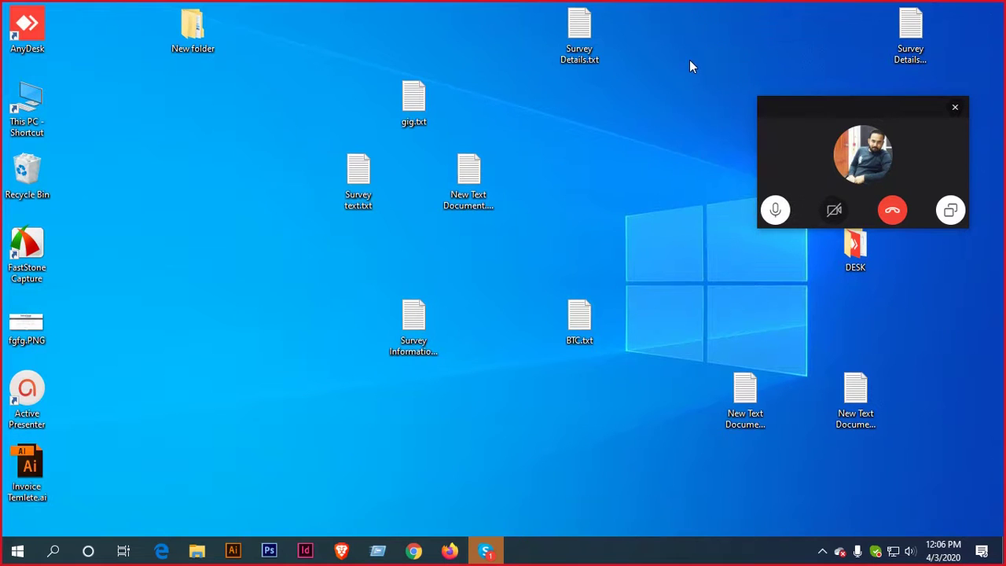
Empty the Recycle Bin, permanently deleting the ZIP archive in it
{"action": "right_click", "coordinate": [30, 163]}
{"action": "left_click", "coordinate": [130, 198]}
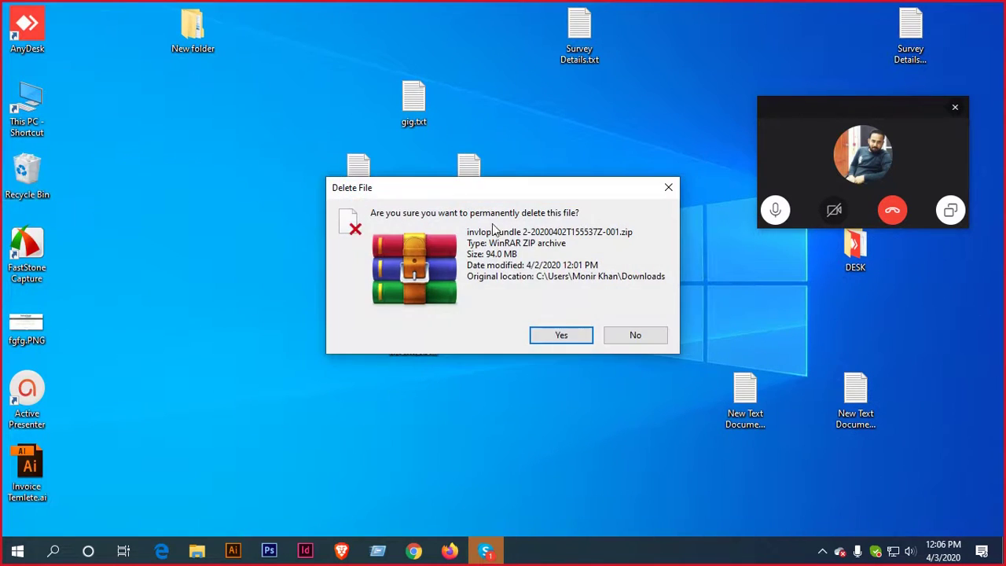
{"action": "left_click", "coordinate": [561, 334]}
{"action": "right_click", "coordinate": [154, 83]}
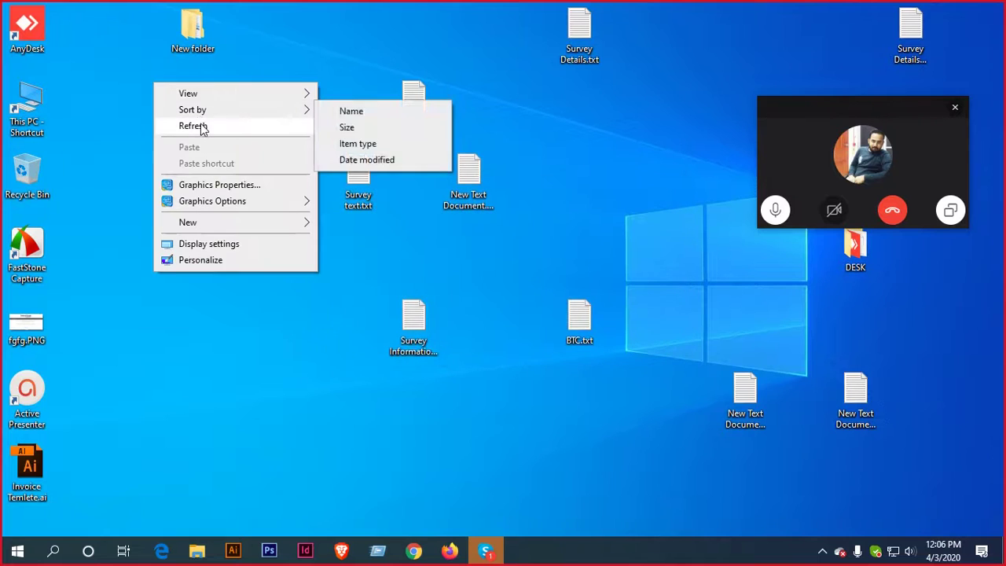
{"action": "left_click", "coordinate": [201, 128]}
{"action": "right_click", "coordinate": [144, 90]}
{"action": "left_click", "coordinate": [178, 126]}
{"action": "right_click", "coordinate": [149, 100]}
{"action": "left_click", "coordinate": [196, 145]}
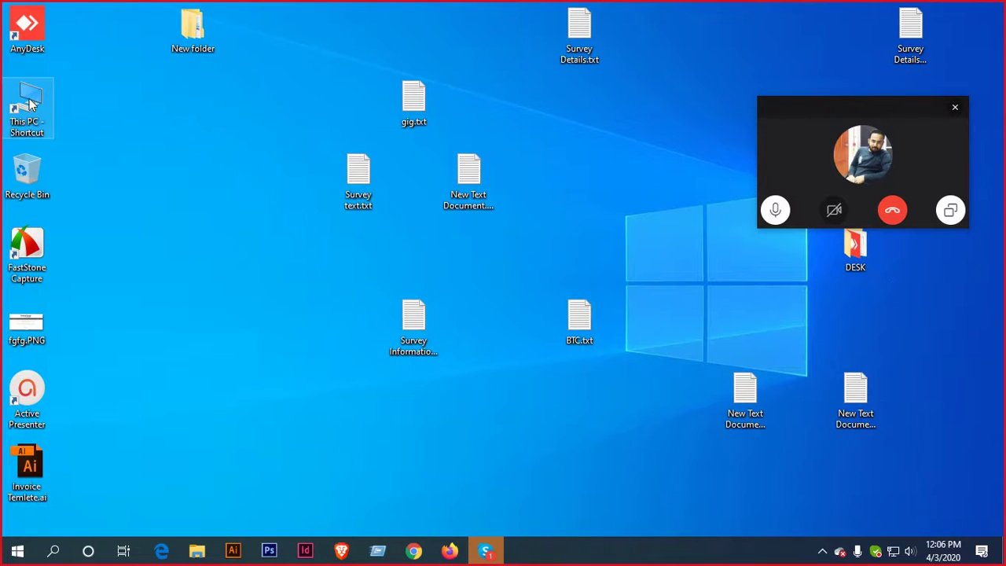
Look through the fonts in the Logo Font Best folder of Downloads in List view and close the window
{"action": "double_click", "coordinate": [30, 93]}
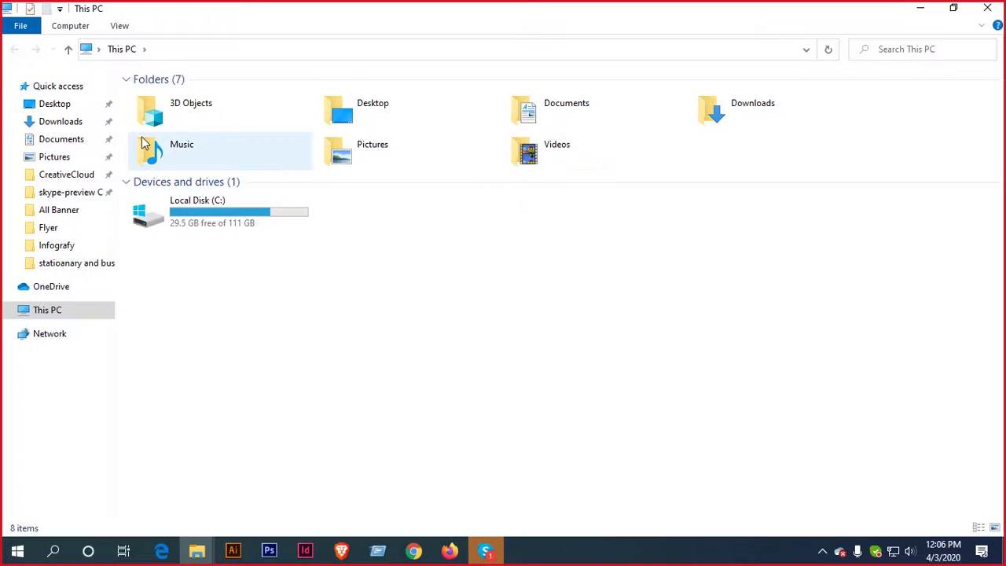
{"action": "left_click", "coordinate": [60, 122]}
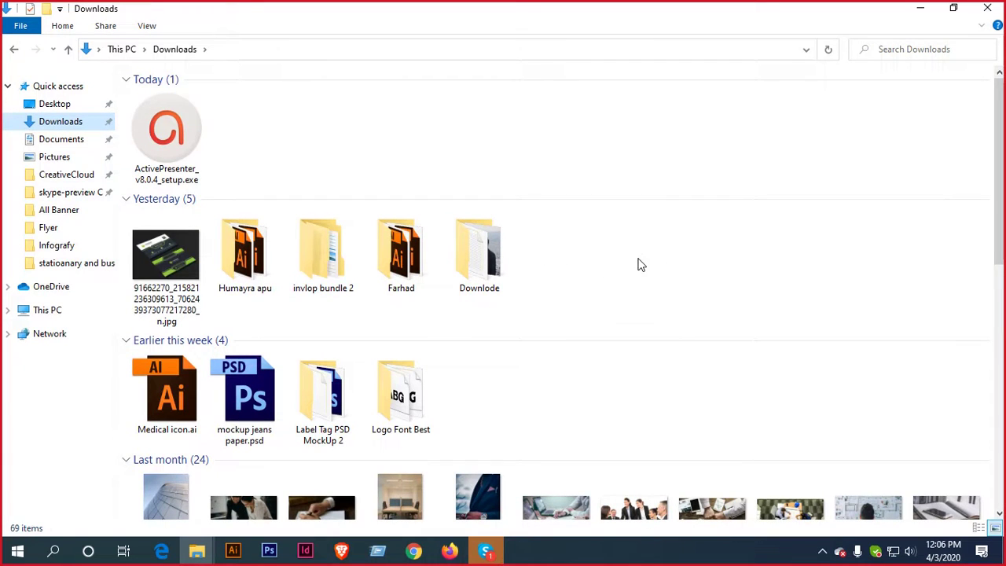
{"action": "double_click", "coordinate": [387, 380]}
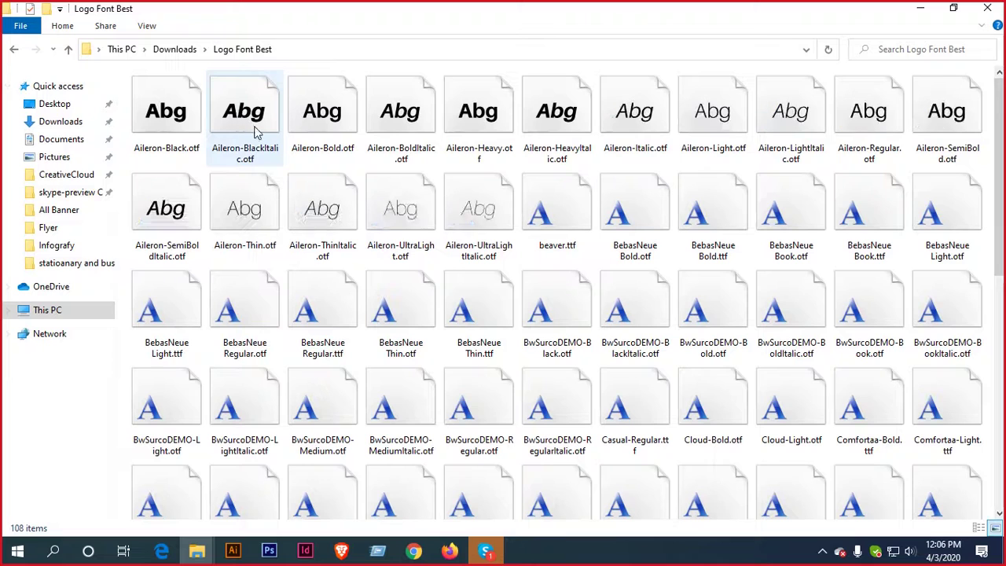
{"action": "right_click", "coordinate": [836, 277]}
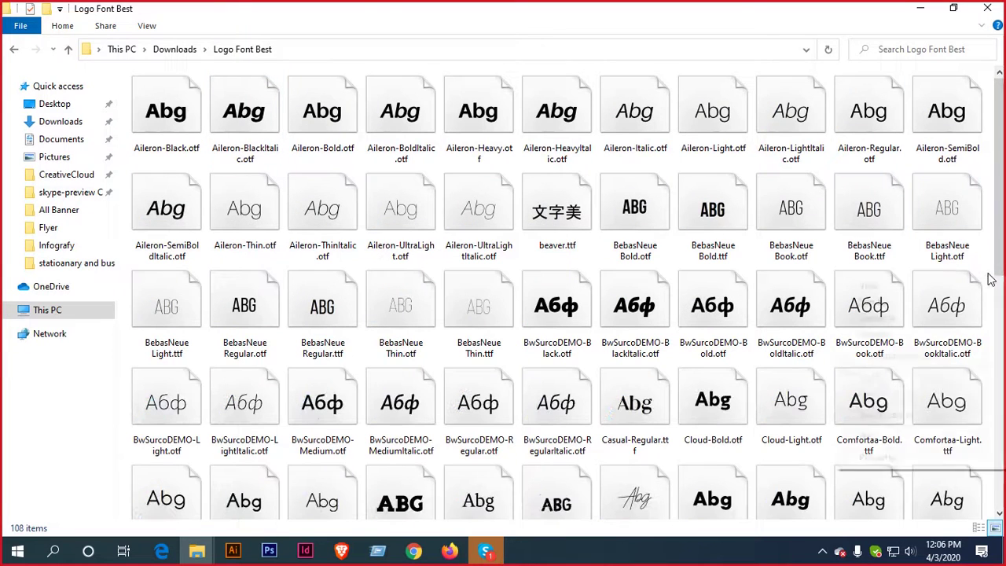
{"action": "mouse_move", "coordinate": [880, 285]}
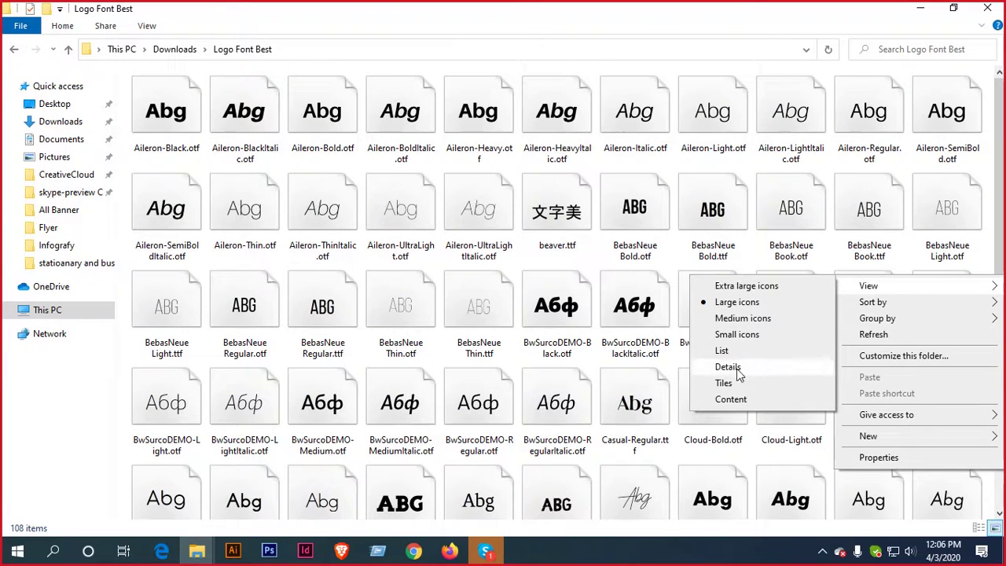
{"action": "left_click", "coordinate": [733, 350]}
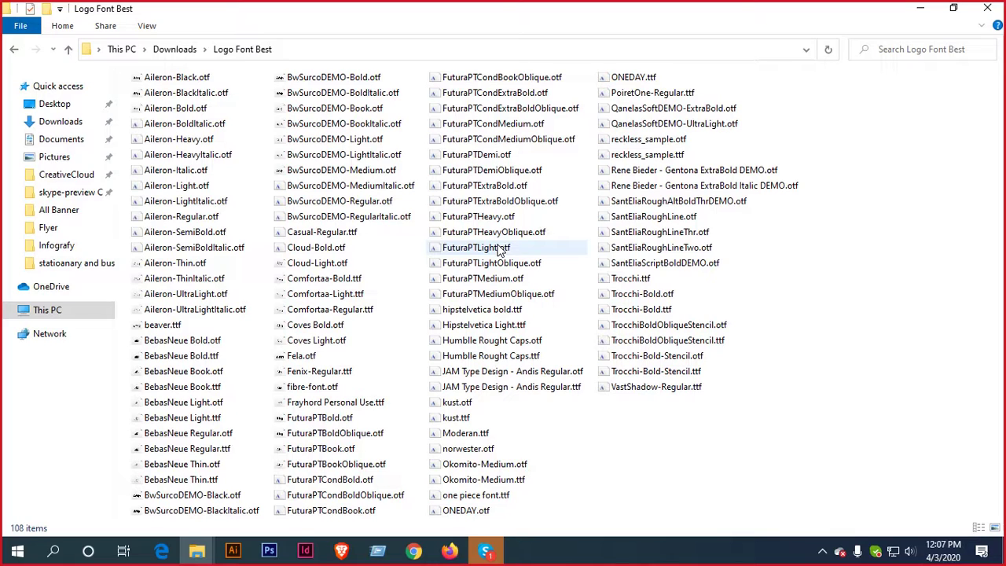
{"action": "left_click", "coordinate": [987, 8]}
{"action": "right_click", "coordinate": [554, 98]}
{"action": "left_click", "coordinate": [595, 146]}
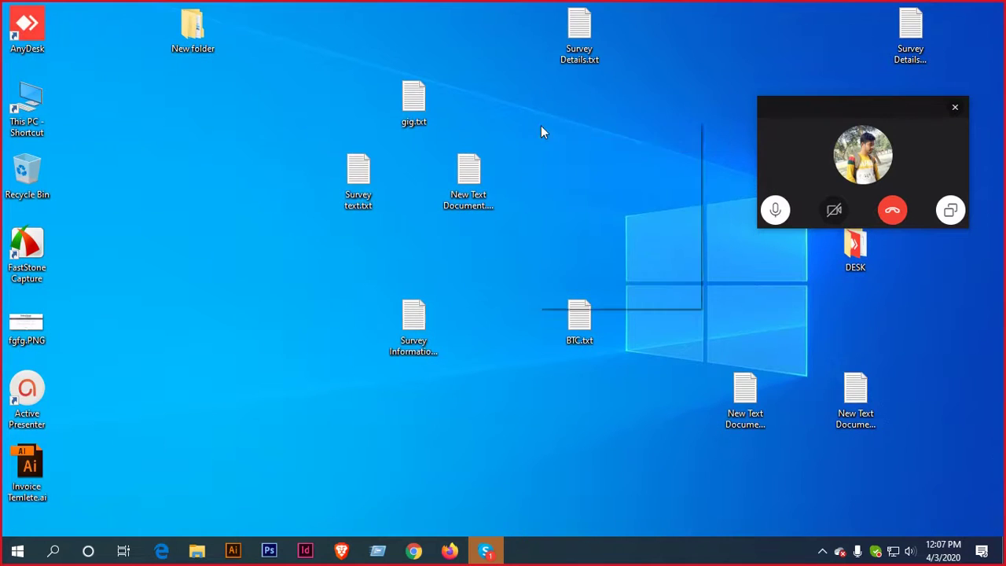
{"action": "right_click", "coordinate": [536, 118]}
{"action": "left_click", "coordinate": [566, 161]}
{"action": "right_click", "coordinate": [534, 102]}
{"action": "left_click", "coordinate": [573, 145]}
{"action": "right_click", "coordinate": [527, 95]}
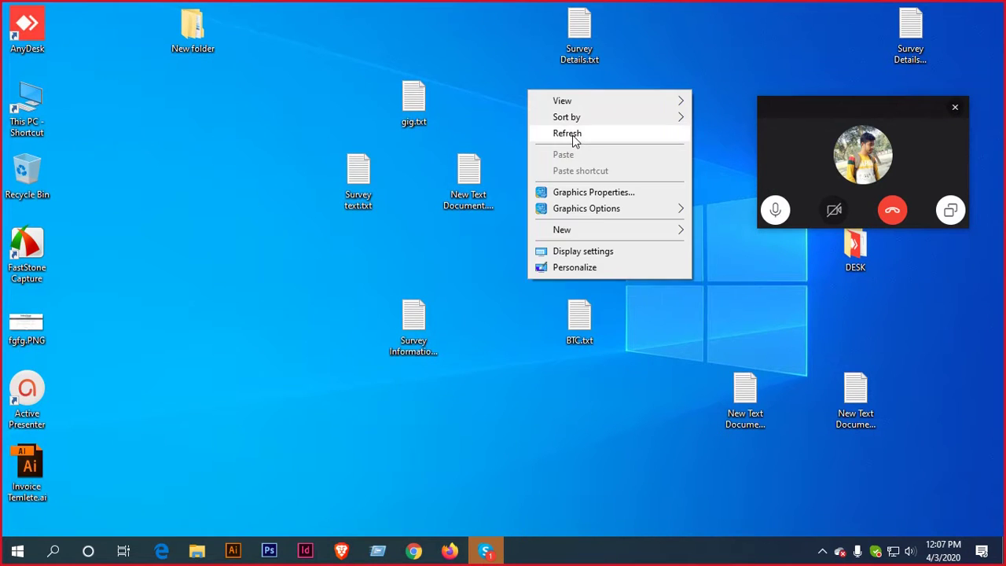
{"action": "left_click", "coordinate": [572, 133]}
{"action": "left_click", "coordinate": [423, 550]}
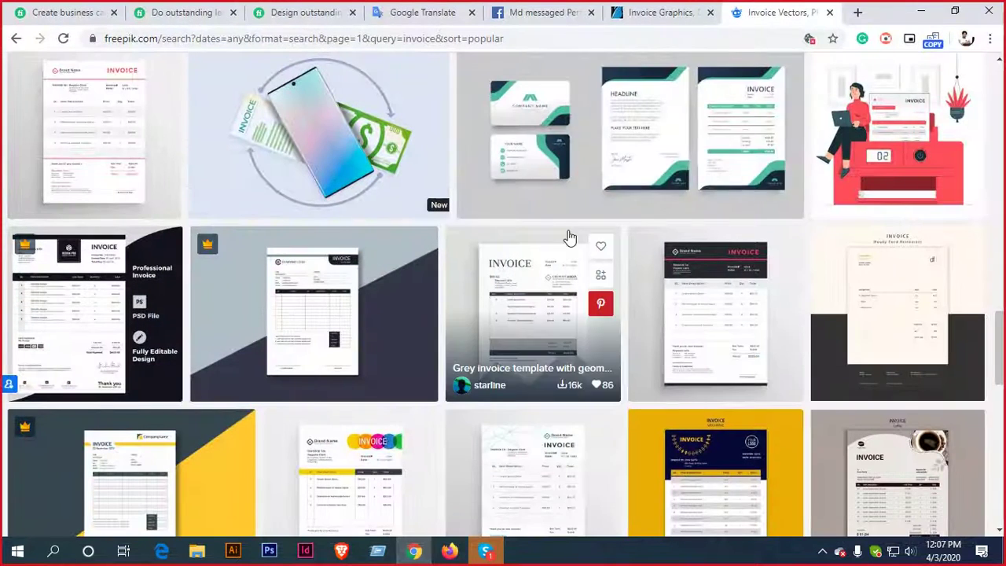
{"action": "left_click", "coordinate": [920, 12]}
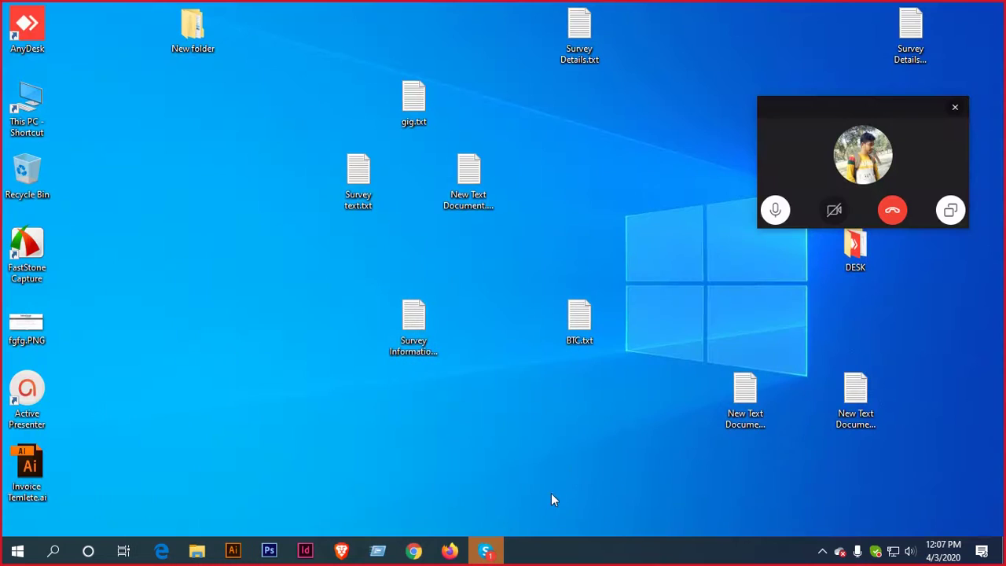
{"action": "left_click", "coordinate": [486, 550]}
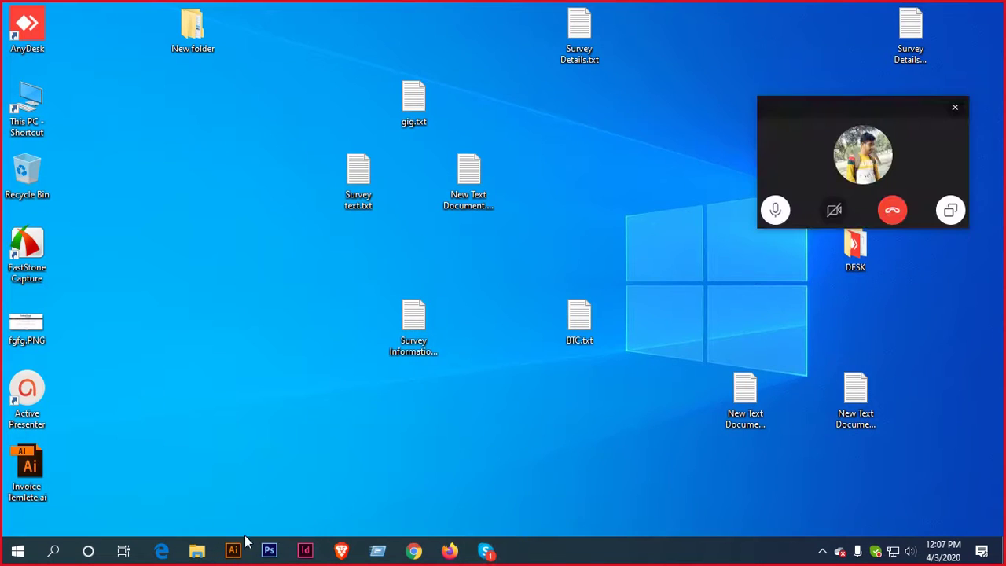
Switch back to Illustrator and set the INVOICE text's Futura PT font style to Demi
{"action": "left_click", "coordinate": [234, 550]}
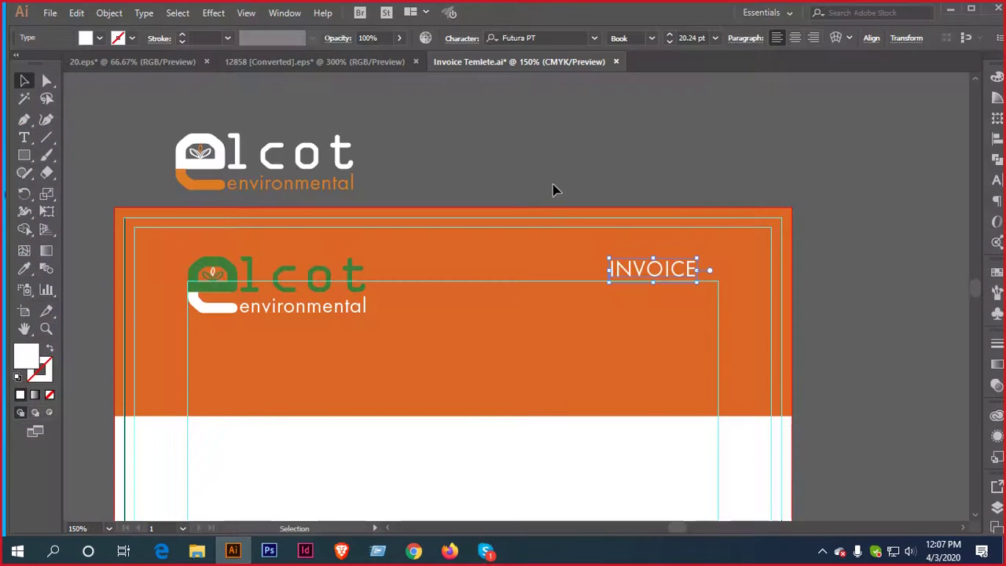
{"action": "scroll", "coordinate": [701, 275], "scroll_direction": "up", "scroll_amount": 3}
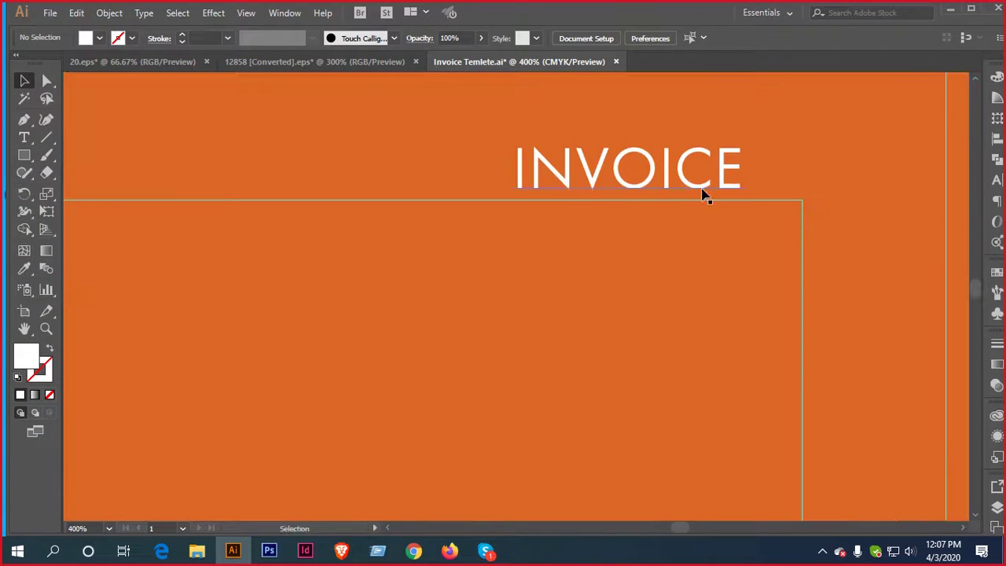
{"action": "left_click", "coordinate": [683, 168]}
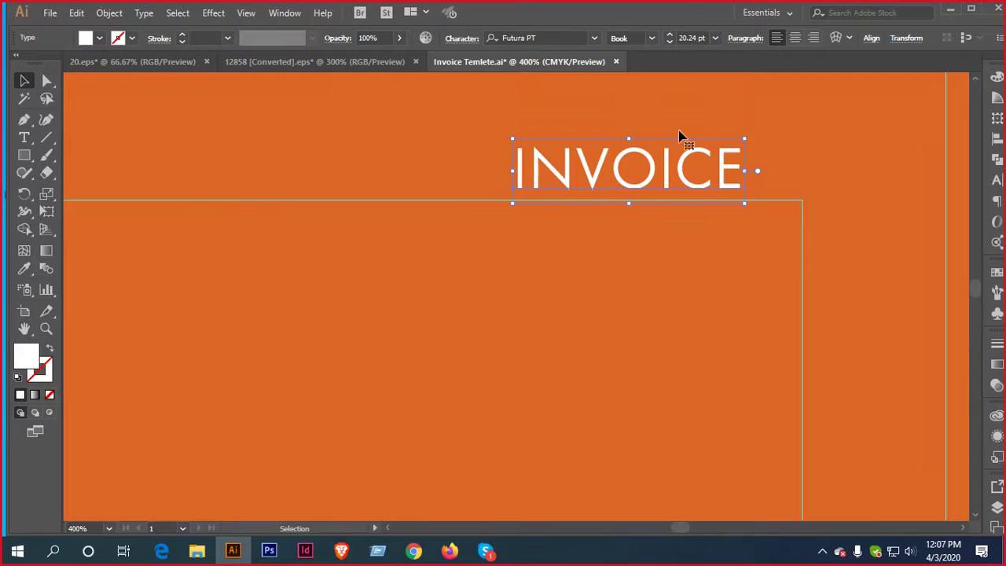
{"action": "left_click", "coordinate": [652, 37]}
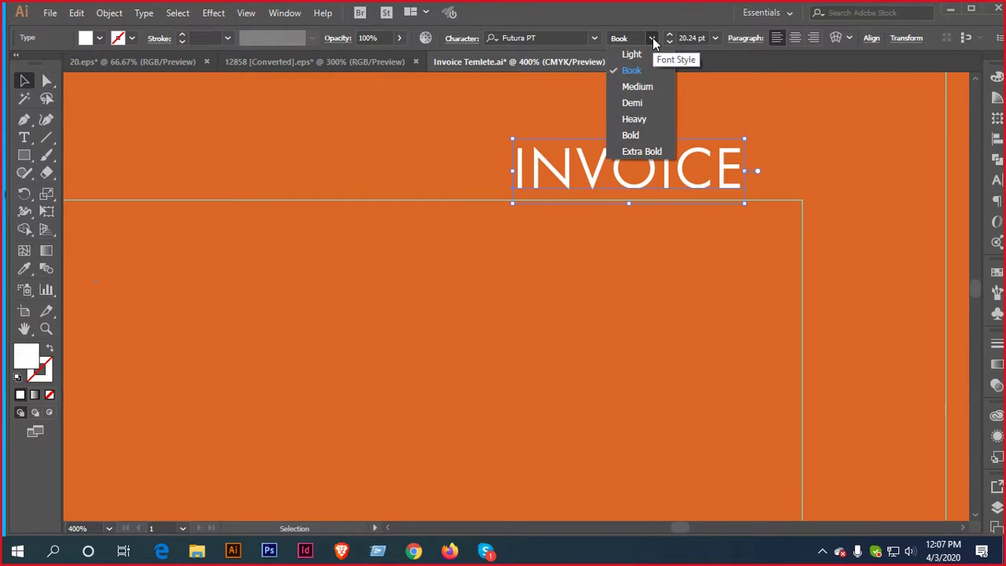
{"action": "left_click", "coordinate": [649, 135]}
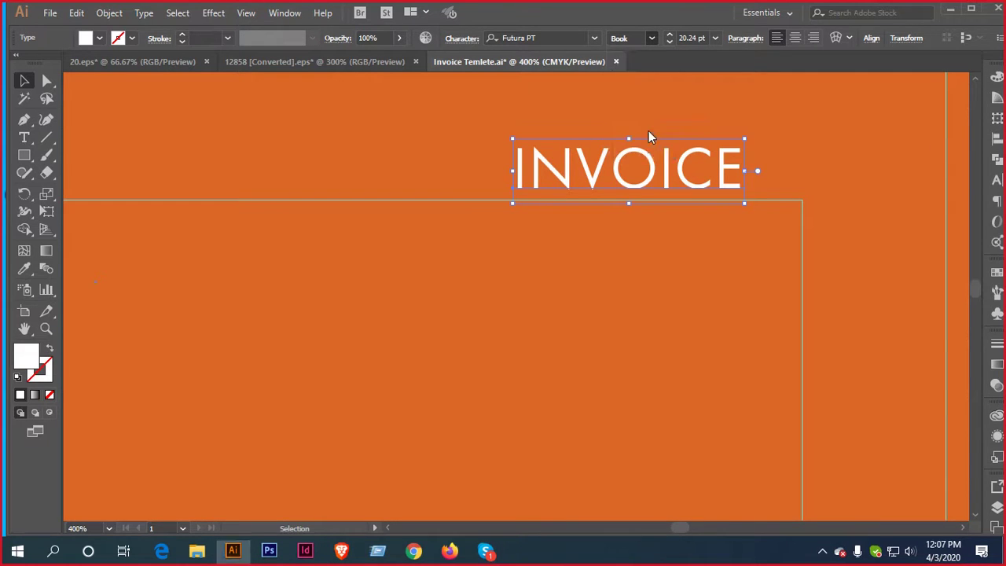
{"action": "left_click", "coordinate": [659, 40]}
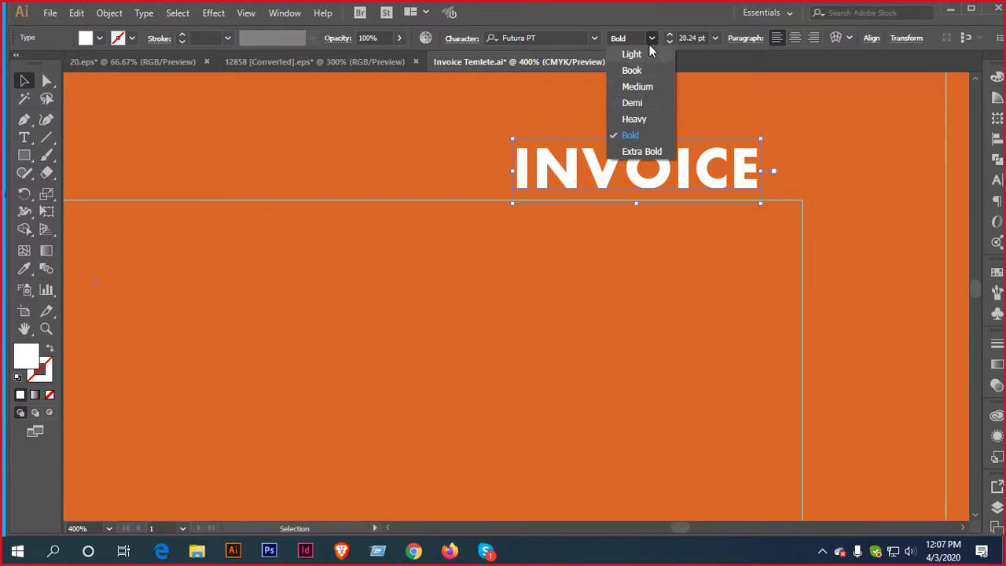
{"action": "left_click", "coordinate": [650, 101]}
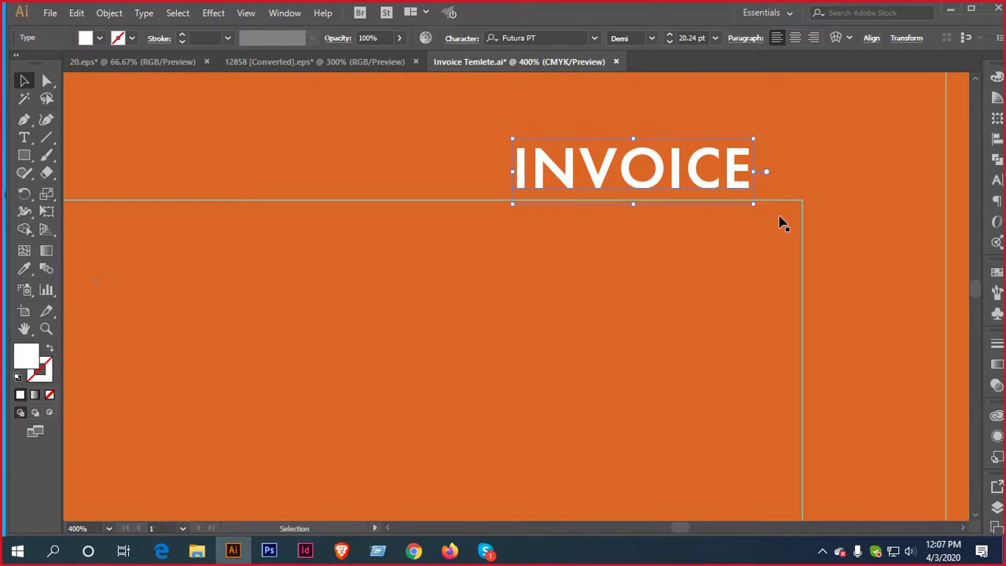
Enlarge the INVOICE text to 32 pt and nudge it left until it ends at the inner margin guide
{"action": "scroll", "coordinate": [781, 220], "scroll_direction": "down", "scroll_amount": 1}
{"action": "scroll", "coordinate": [757, 218], "scroll_direction": "left", "scroll_amount": 2}
{"action": "scroll", "coordinate": [757, 220], "scroll_direction": "down", "scroll_amount": 1}
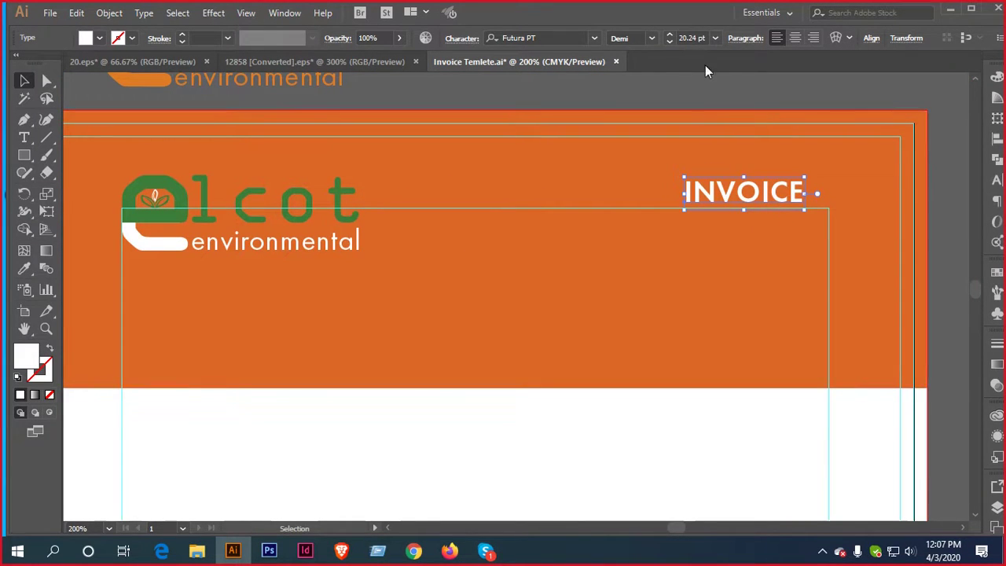
{"action": "left_click", "coordinate": [670, 38]}
{"action": "left_click", "coordinate": [670, 38]}
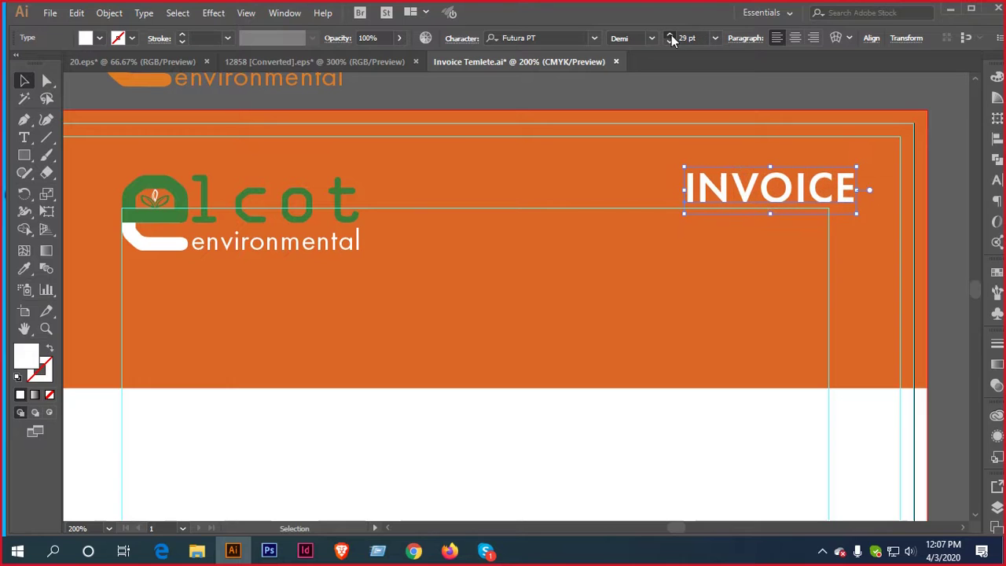
{"action": "left_click", "coordinate": [670, 37]}
{"action": "key", "text": "Left"}
{"action": "key", "text": "Left"}
{"action": "key", "text": "Left"}
{"action": "key", "text": "Left"}
{"action": "key", "text": "Left"}
{"action": "key", "text": "Left"}
{"action": "key", "text": "Left"}
{"action": "key", "text": "Left"}
{"action": "key", "text": "Left"}
{"action": "key", "text": "Left"}
{"action": "key", "text": "Left"}
{"action": "key", "text": "Left"}
{"action": "key", "text": "Left"}
{"action": "key", "text": "Left"}
{"action": "key", "text": "Left"}
{"action": "key", "text": "Left"}
{"action": "key", "text": "Left"}
{"action": "key", "text": "Left"}
{"action": "key", "text": "Left"}
{"action": "key", "text": "Left"}
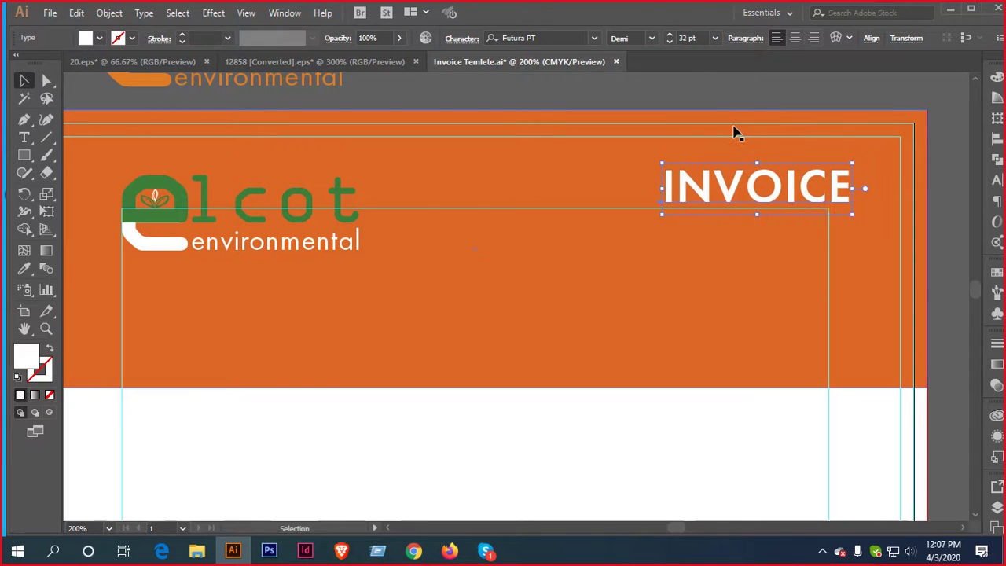
{"action": "key", "text": "Left"}
{"action": "key", "text": "Left"}
{"action": "key", "text": "Left"}
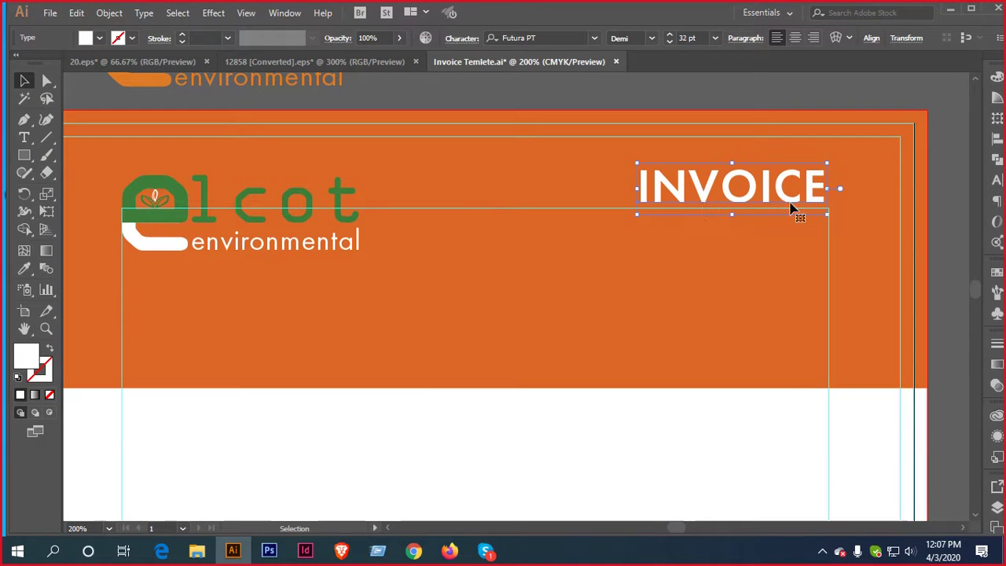
Increase the INVOICE text's character tracking to 56
{"action": "left_click", "coordinate": [971, 9]}
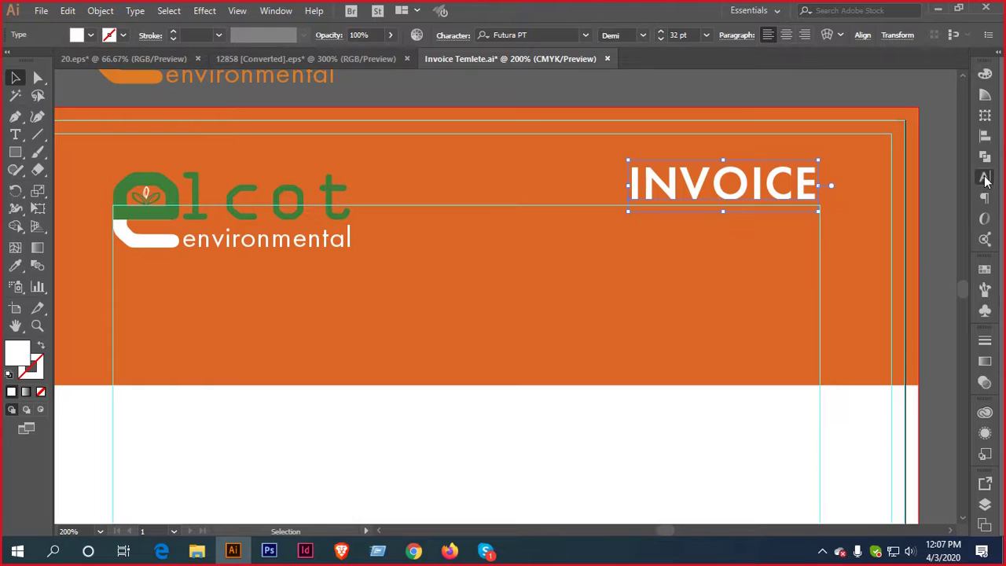
{"action": "left_click", "coordinate": [984, 177]}
{"action": "left_click", "coordinate": [912, 169]}
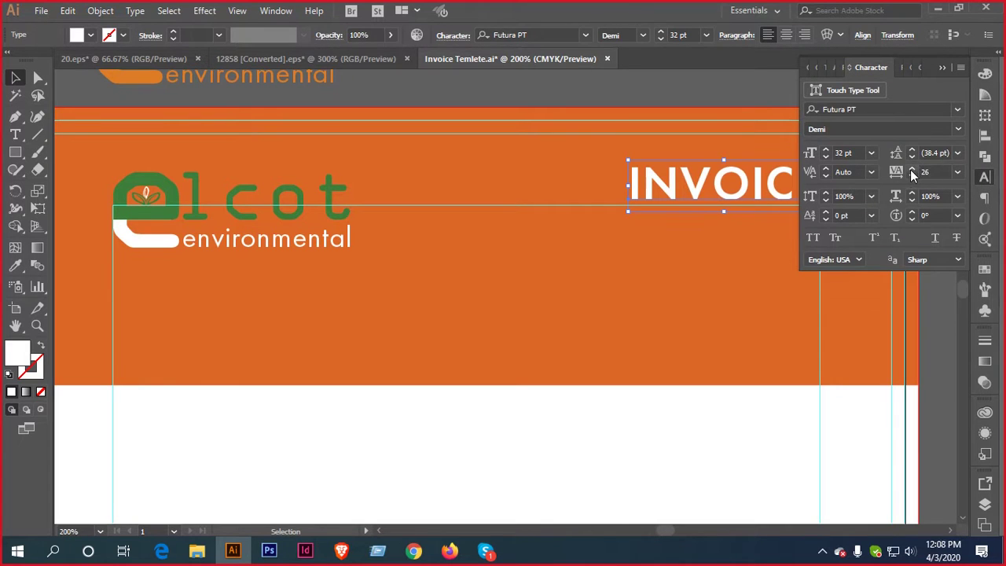
{"action": "left_click", "coordinate": [912, 168]}
{"action": "left_click", "coordinate": [911, 169]}
{"action": "left_click", "coordinate": [911, 169]}
{"action": "left_click", "coordinate": [912, 169]}
{"action": "left_click", "coordinate": [911, 169]}
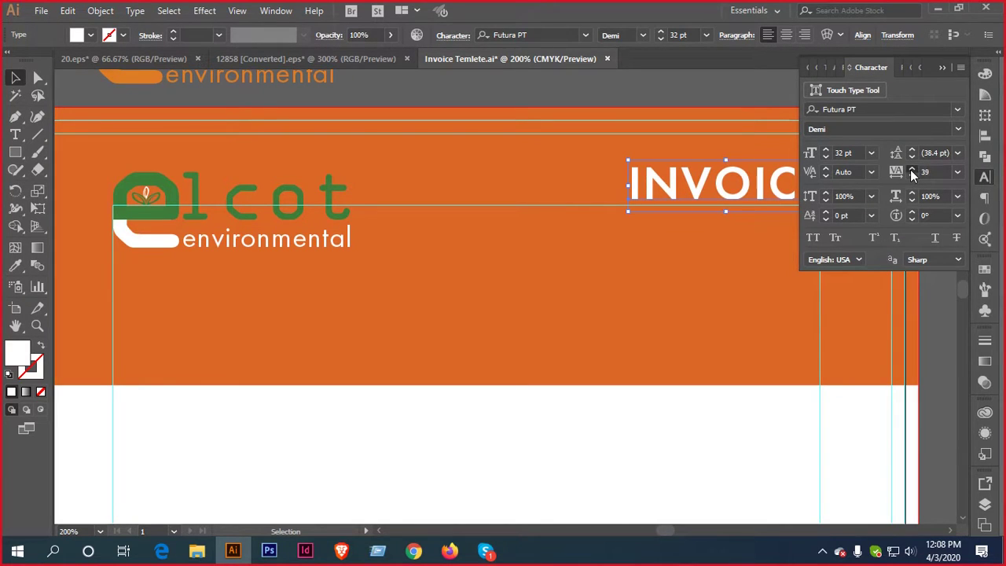
{"action": "left_click", "coordinate": [911, 169]}
{"action": "left_click", "coordinate": [911, 168]}
{"action": "left_click", "coordinate": [912, 169]}
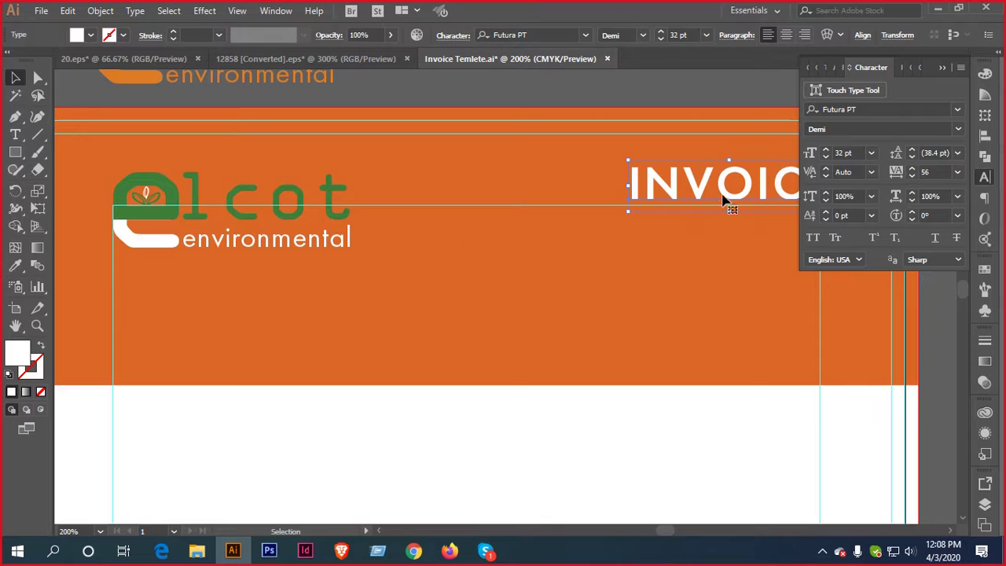
{"action": "left_click", "coordinate": [714, 274]}
{"action": "left_click", "coordinate": [755, 88]}
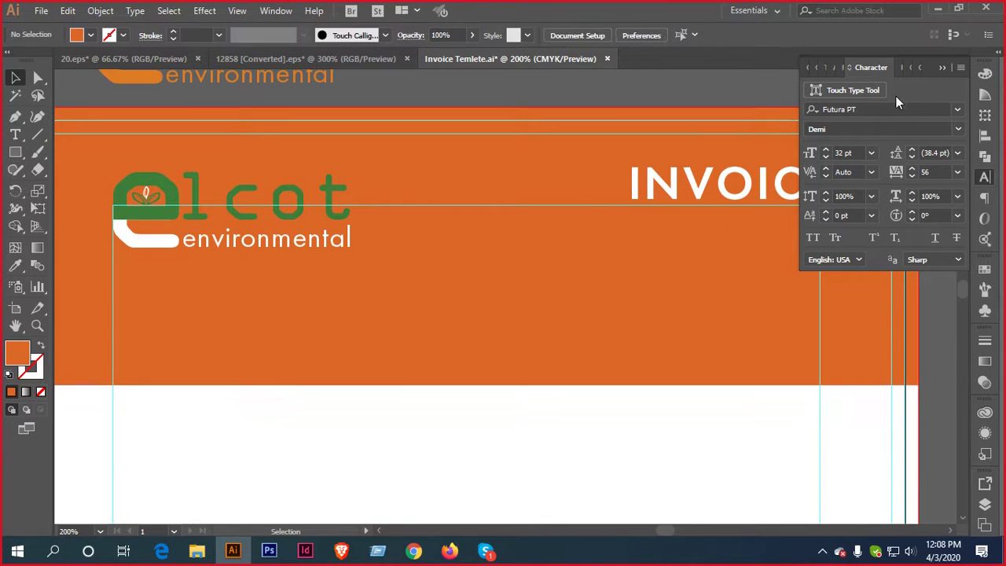
{"action": "left_click", "coordinate": [939, 69]}
Reduce the INVOICE text to 28 pt and nudge it right so that it ends at the inner margin guide
{"action": "left_click", "coordinate": [813, 198]}
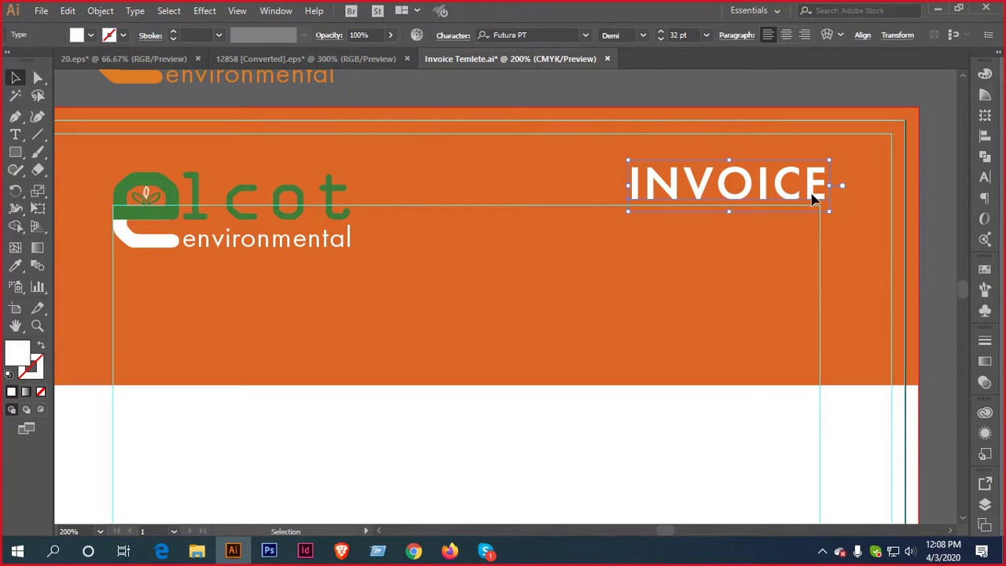
{"action": "left_click", "coordinate": [660, 40]}
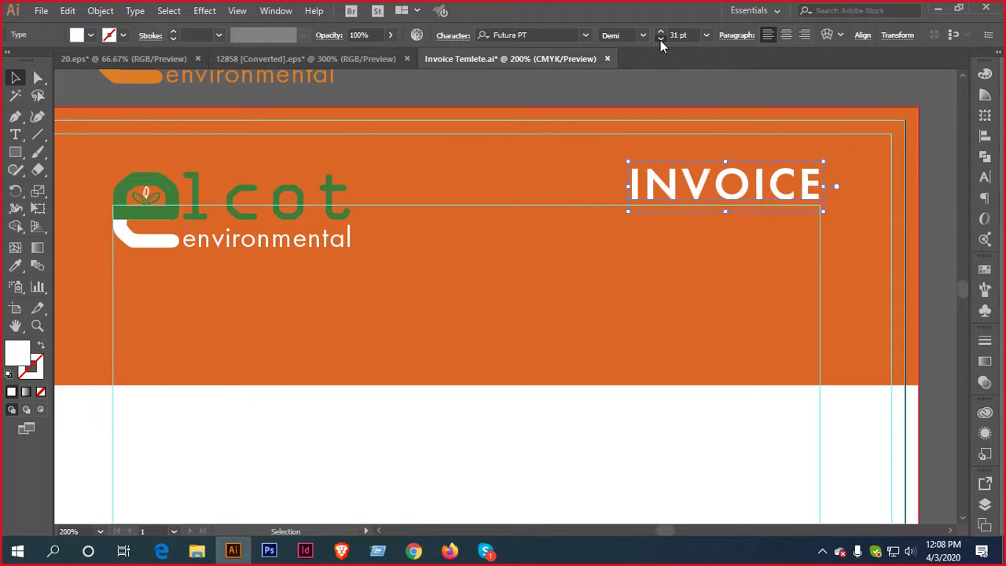
{"action": "left_click", "coordinate": [660, 40]}
{"action": "left_click", "coordinate": [660, 40]}
{"action": "left_click", "coordinate": [660, 41]}
{"action": "key", "text": "Right"}
{"action": "key", "text": "Right"}
{"action": "key", "text": "Right"}
{"action": "key", "text": "Right"}
{"action": "key", "text": "Right"}
{"action": "key", "text": "Right"}
{"action": "key", "text": "Right"}
{"action": "key", "text": "Right"}
{"action": "key", "text": "Right"}
{"action": "key", "text": "Right"}
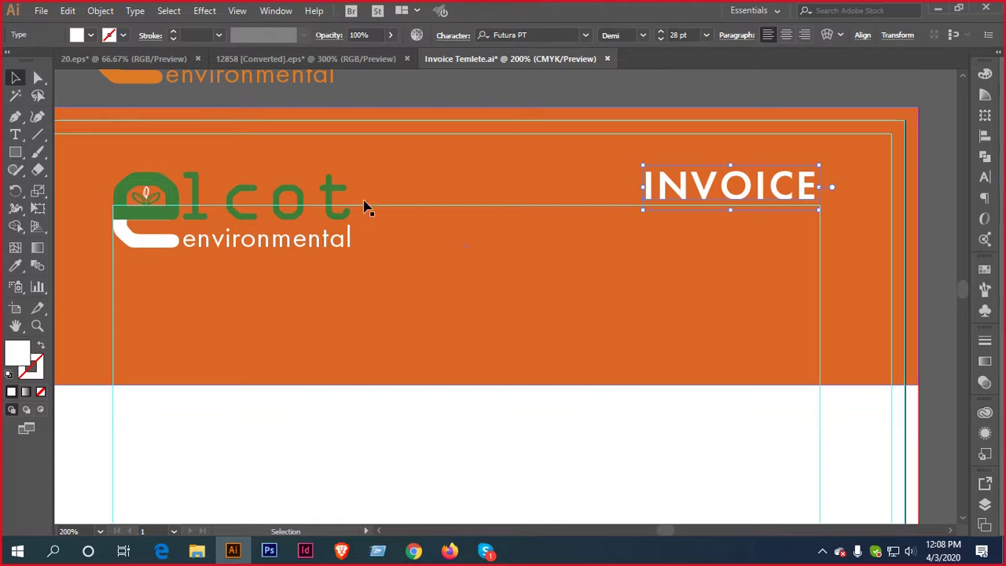
Align the header logo and the INVOICE text with each other by their vertical centers
{"action": "left_click", "coordinate": [338, 196]}
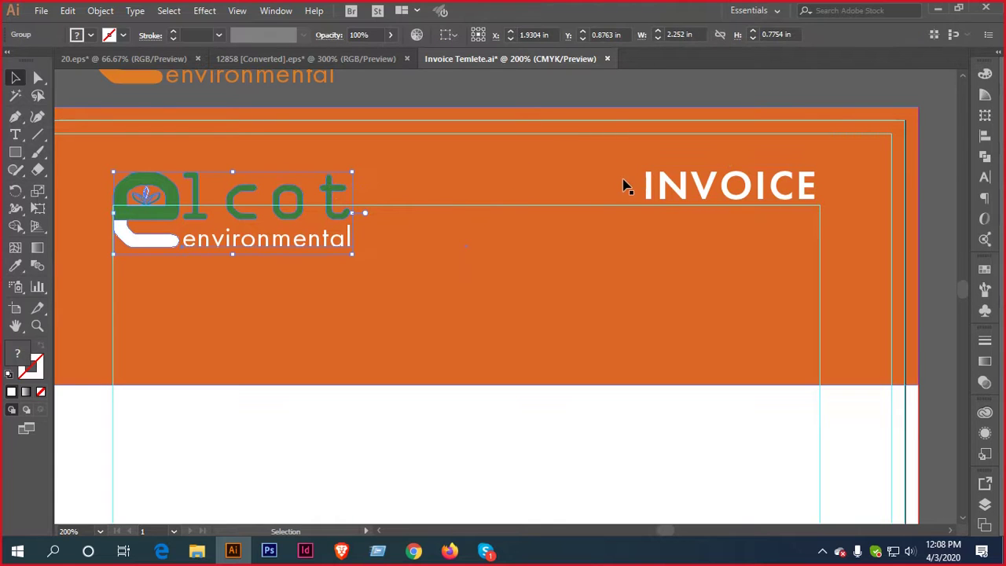
{"action": "left_click", "coordinate": [779, 186], "text": "shift"}
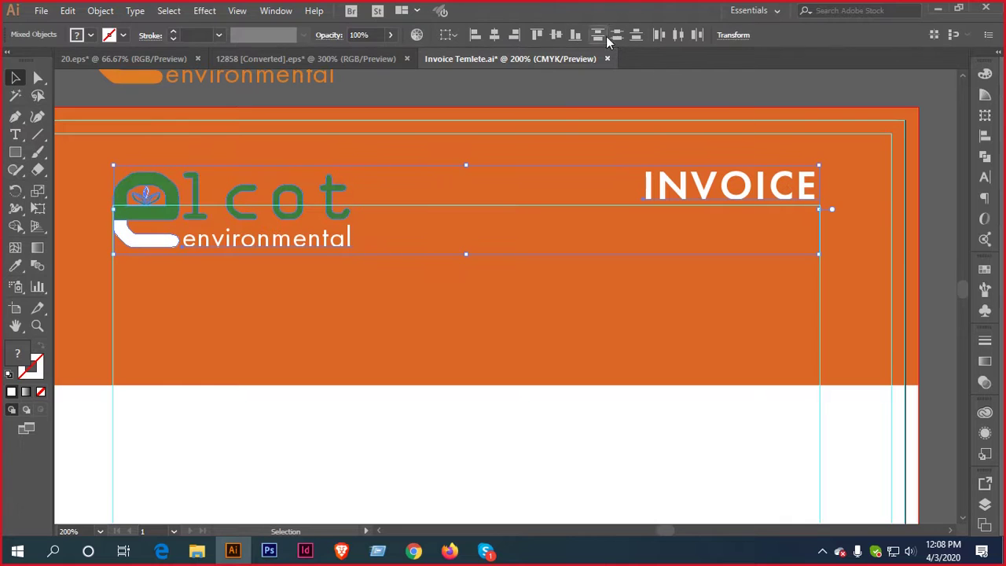
{"action": "left_click", "coordinate": [555, 37]}
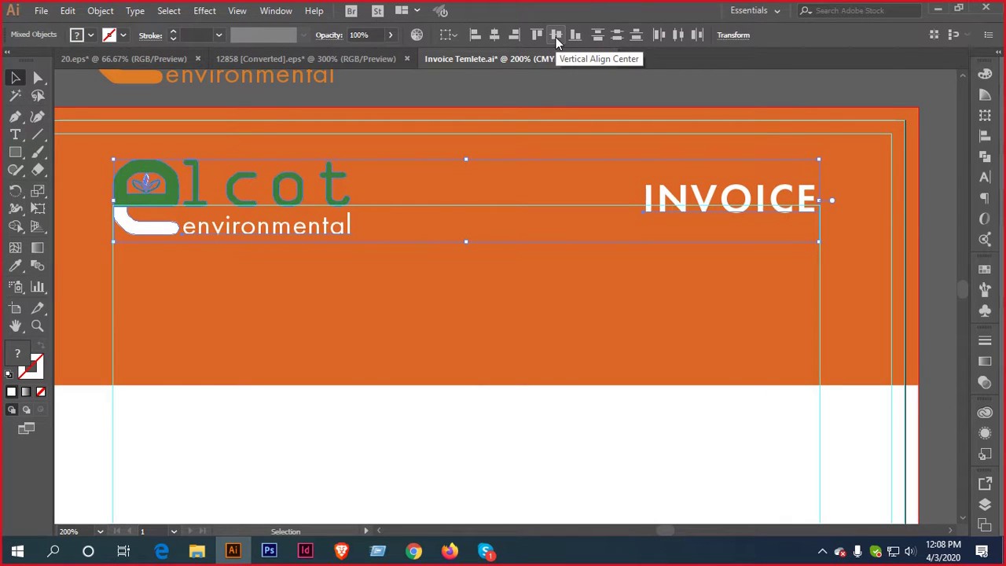
{"action": "left_click", "coordinate": [537, 37]}
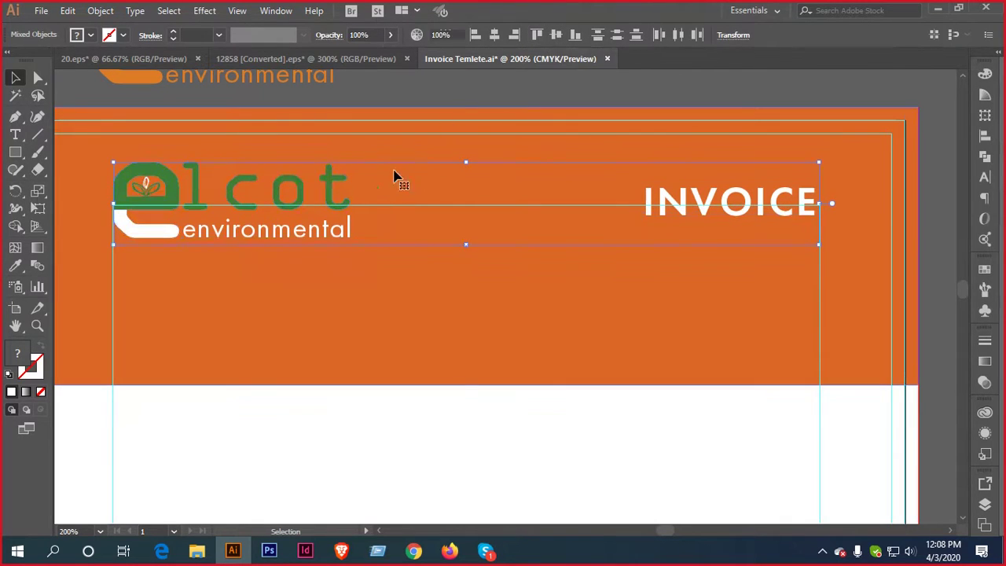
Scale the header logo down proportionally to about 1.36 in wide and nudge it left to start at the inner margin guide
{"action": "left_click", "coordinate": [395, 178]}
{"action": "left_click", "coordinate": [332, 191]}
{"action": "scroll", "coordinate": [333, 190], "scroll_direction": "up", "scroll_amount": 1}
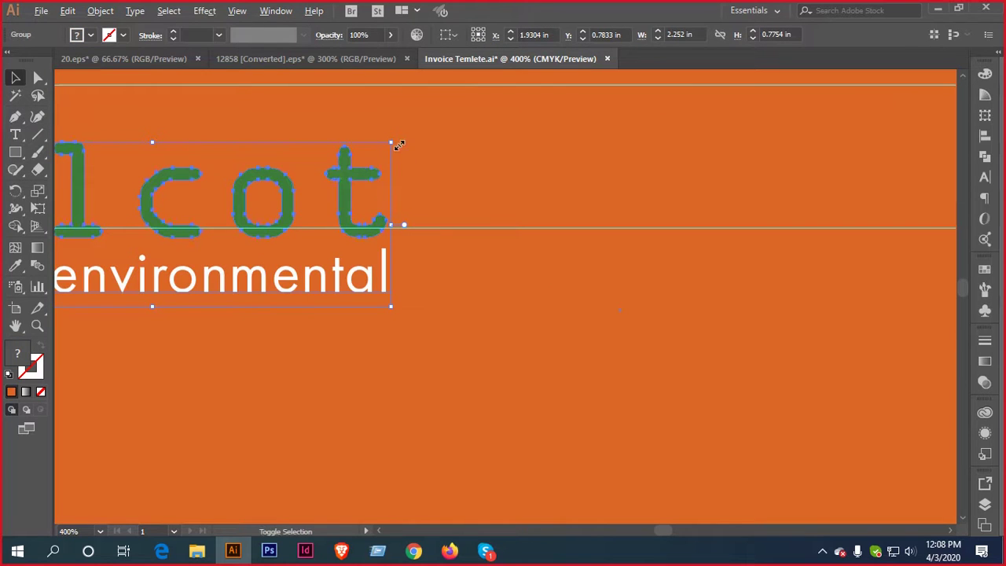
{"action": "left_click_drag", "start_coordinate": [399, 145], "coordinate": [481, 183]}
{"action": "scroll", "coordinate": [385, 192], "scroll_direction": "down", "scroll_amount": 1}
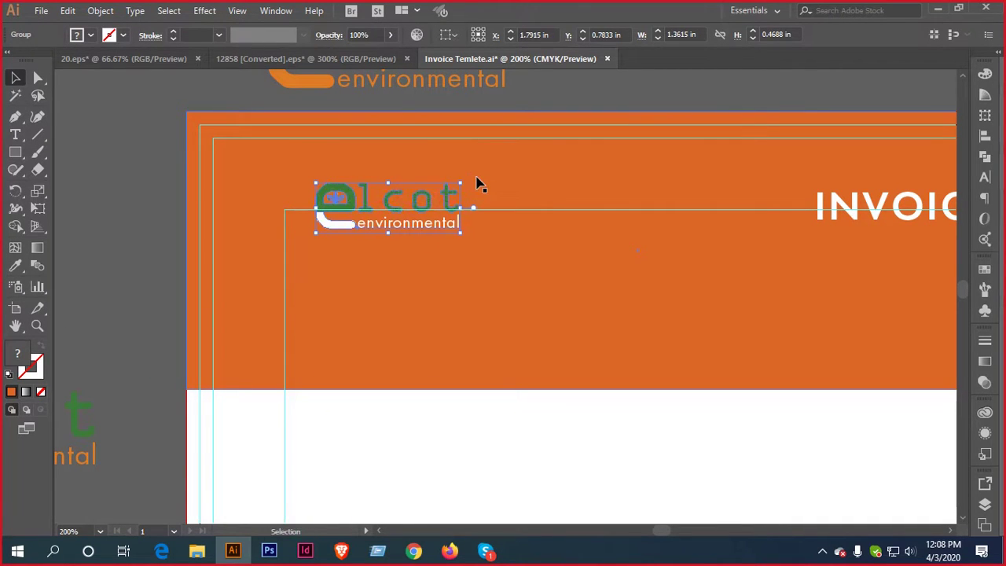
{"action": "key", "text": "shift+Left"}
{"action": "key", "text": "shift+Left"}
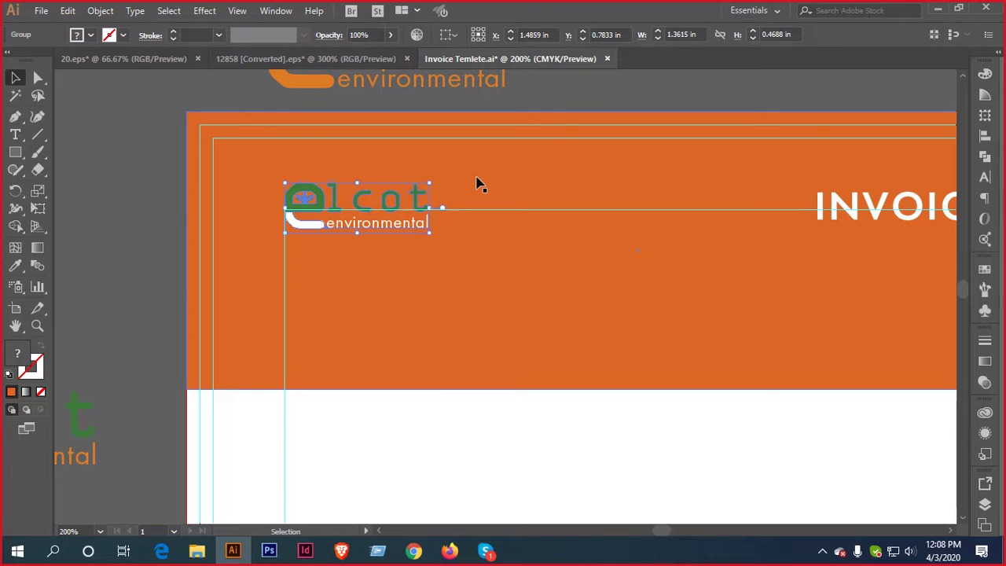
{"action": "key", "text": "Right"}
{"action": "key", "text": "Left"}
{"action": "scroll", "coordinate": [481, 184], "scroll_direction": "down", "scroll_amount": 1}
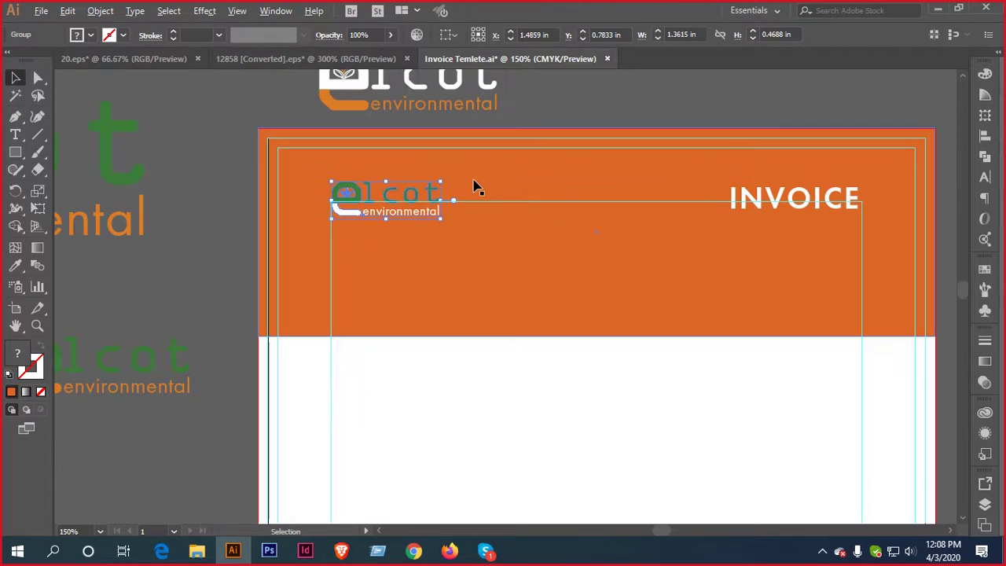
{"action": "scroll", "coordinate": [511, 201], "scroll_direction": "right", "scroll_amount": 2}
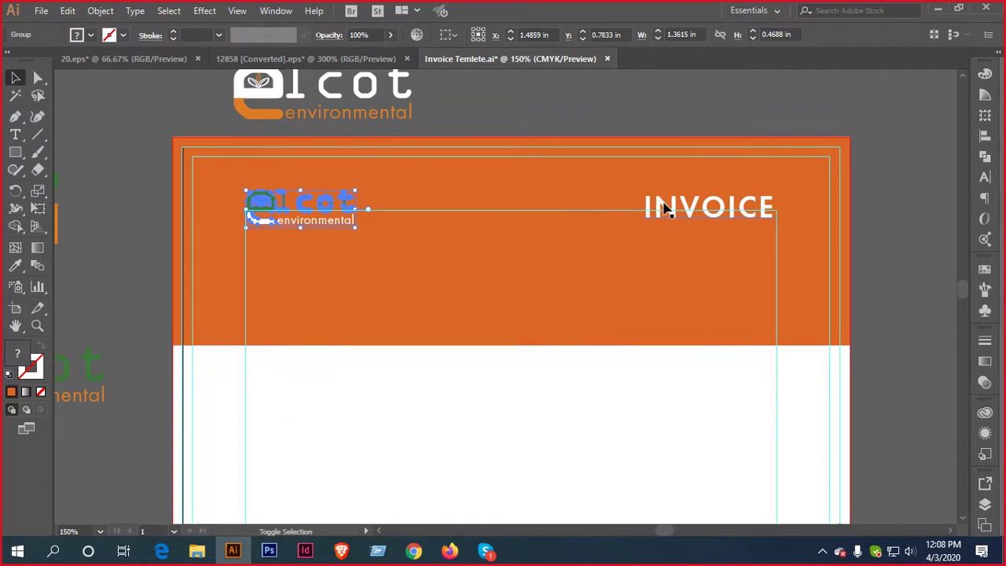
Align the resized logo and the INVOICE text by their vertical centers and nudge both slightly up
{"action": "left_click", "coordinate": [666, 207], "text": "shift"}
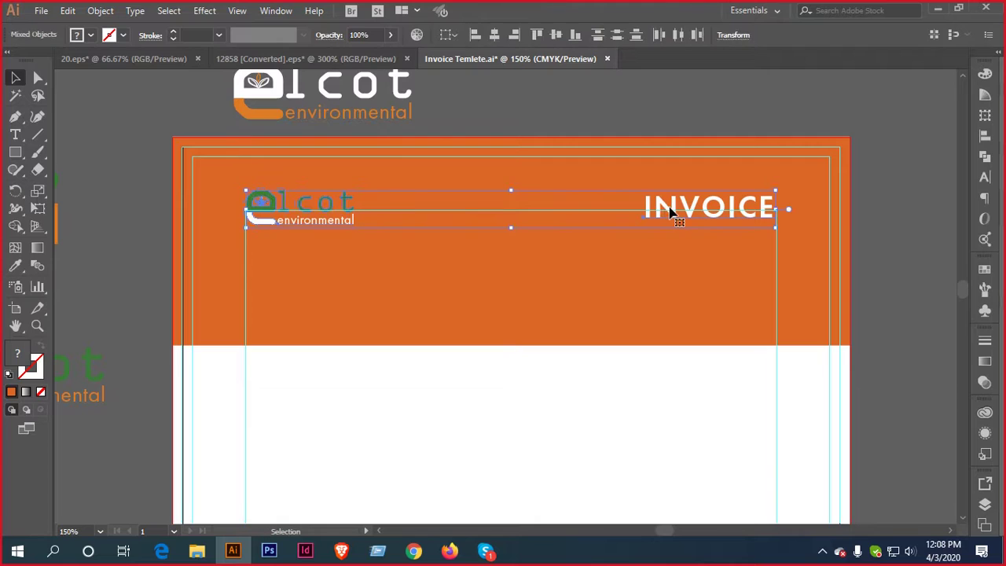
{"action": "left_click", "coordinate": [563, 36]}
{"action": "key", "text": "Up"}
{"action": "key", "text": "Up"}
{"action": "key", "text": "Up"}
{"action": "key", "text": "Up"}
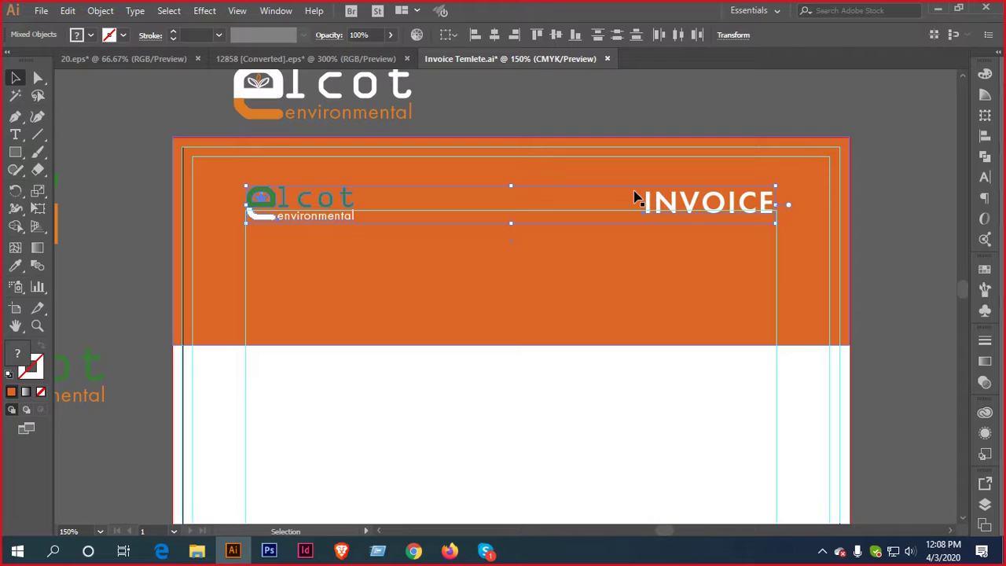
{"action": "key", "text": "Down"}
{"action": "key", "text": "Down"}
{"action": "key", "text": "Down"}
{"action": "left_click", "coordinate": [626, 218]}
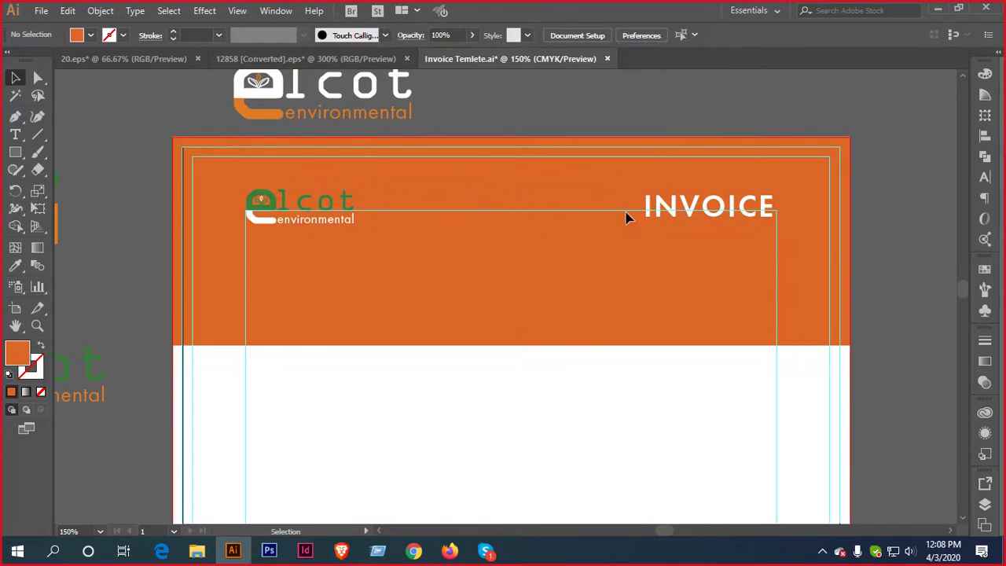
Check the header proportions in the two reference invoices and shorten the template's orange header band by raising its lower edge
{"action": "left_click", "coordinate": [270, 61]}
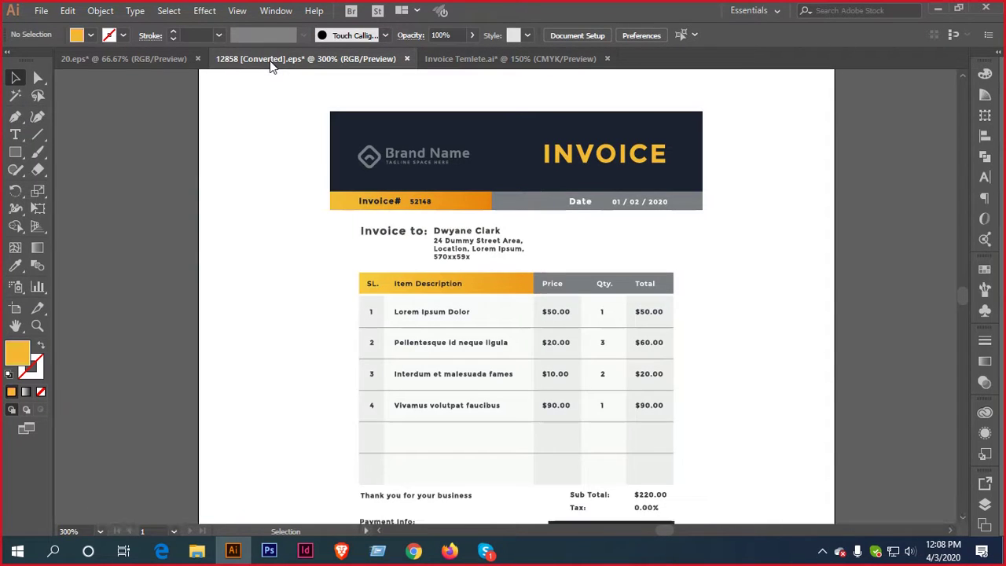
{"action": "left_click_drag", "start_coordinate": [269, 61], "coordinate": [152, 66]}
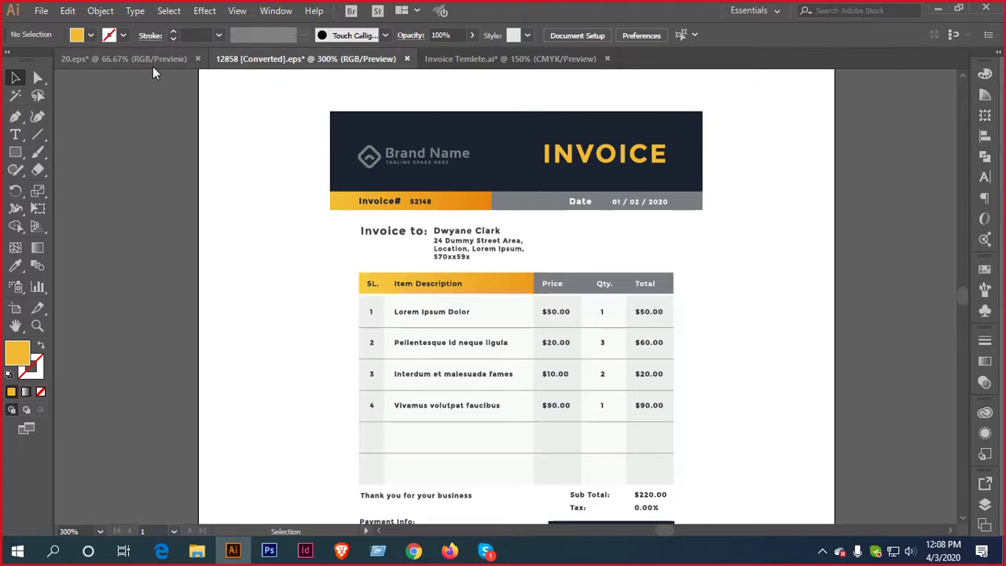
{"action": "left_click", "coordinate": [138, 60]}
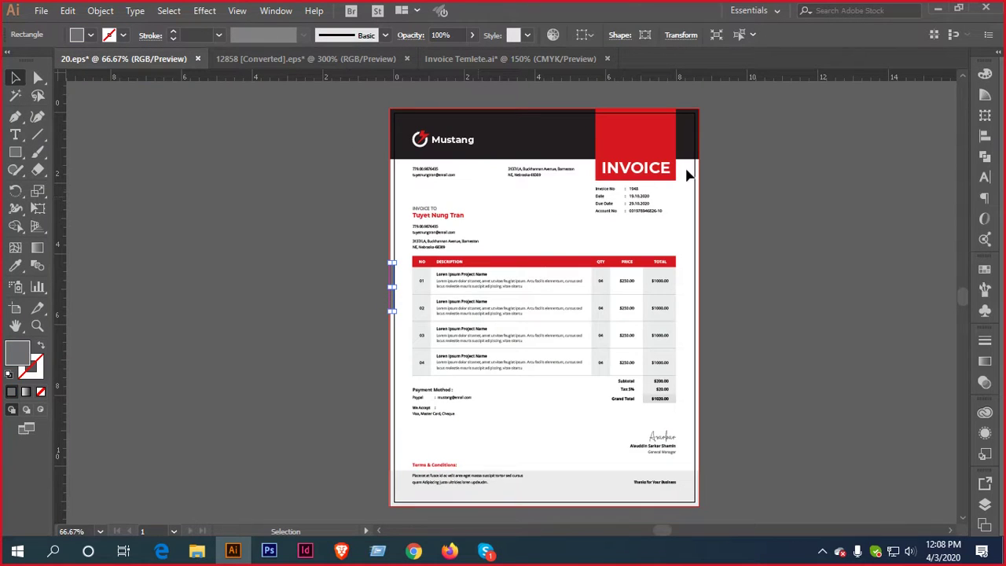
{"action": "left_click", "coordinate": [767, 137]}
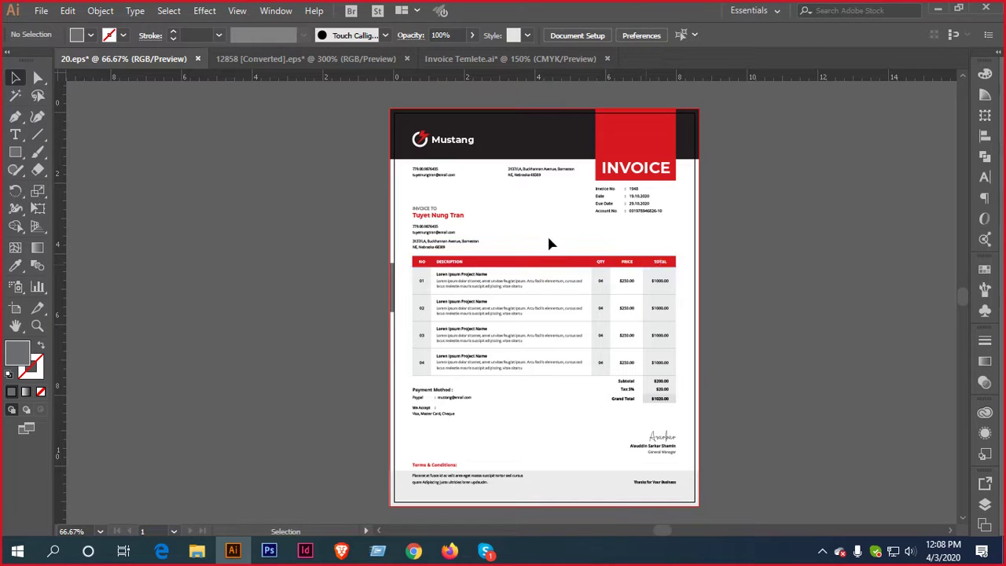
{"action": "left_click", "coordinate": [470, 62]}
{"action": "left_click", "coordinate": [532, 307]}
{"action": "left_click_drag", "start_coordinate": [508, 345], "coordinate": [517, 284]}
{"action": "key", "text": "ctrl+z"}
{"action": "left_click", "coordinate": [501, 322]}
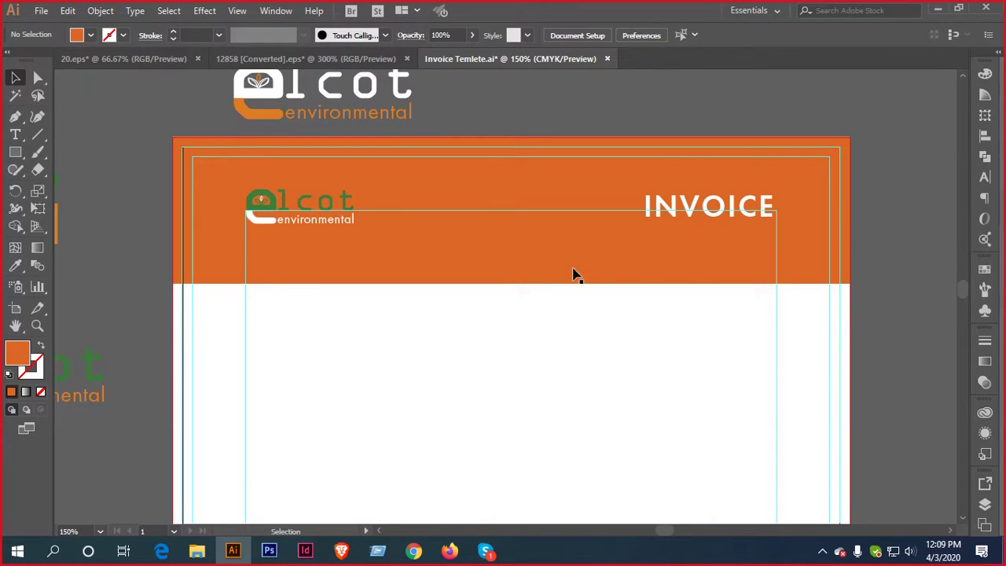
Enlarge the INVOICE text to about 30.45 pt, extending it leftward from the inner margin guide
{"action": "left_click", "coordinate": [690, 208]}
{"action": "left_click", "coordinate": [690, 207]}
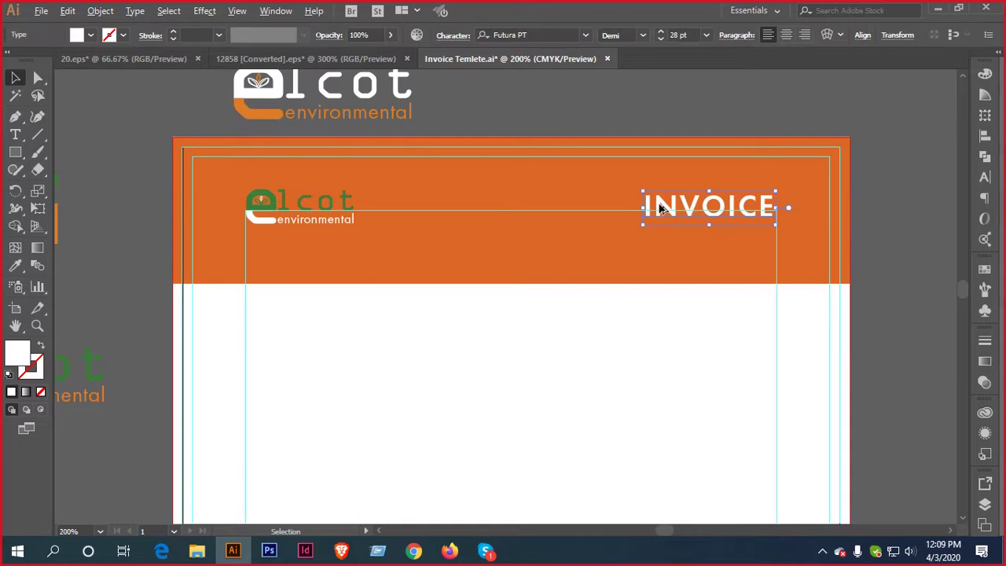
{"action": "scroll", "coordinate": [660, 204], "scroll_direction": "up", "scroll_amount": 3}
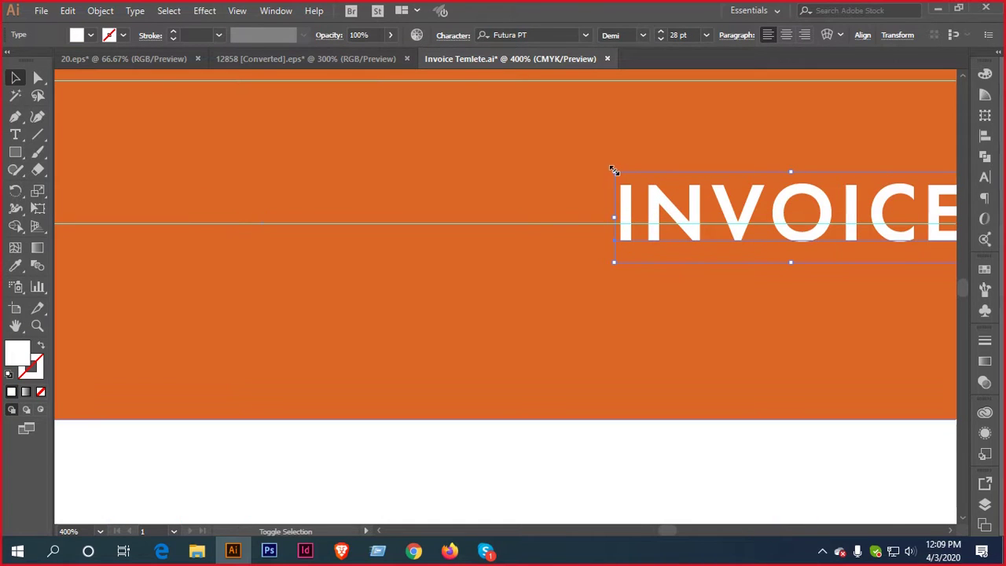
{"action": "left_click_drag", "start_coordinate": [614, 170], "coordinate": [562, 165]}
{"action": "scroll", "coordinate": [606, 251], "scroll_direction": "down", "scroll_amount": 3}
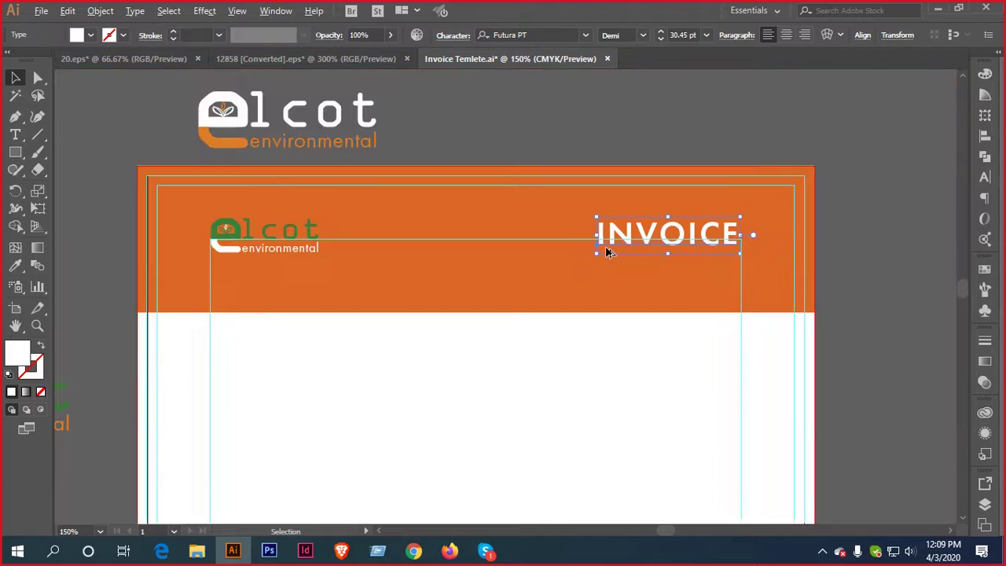
Align the enlarged INVOICE text and the header logo by their vertical centers, and clear the selection
{"action": "left_click", "coordinate": [306, 228], "text": "shift"}
{"action": "left_click", "coordinate": [556, 34]}
{"action": "left_click", "coordinate": [707, 117]}
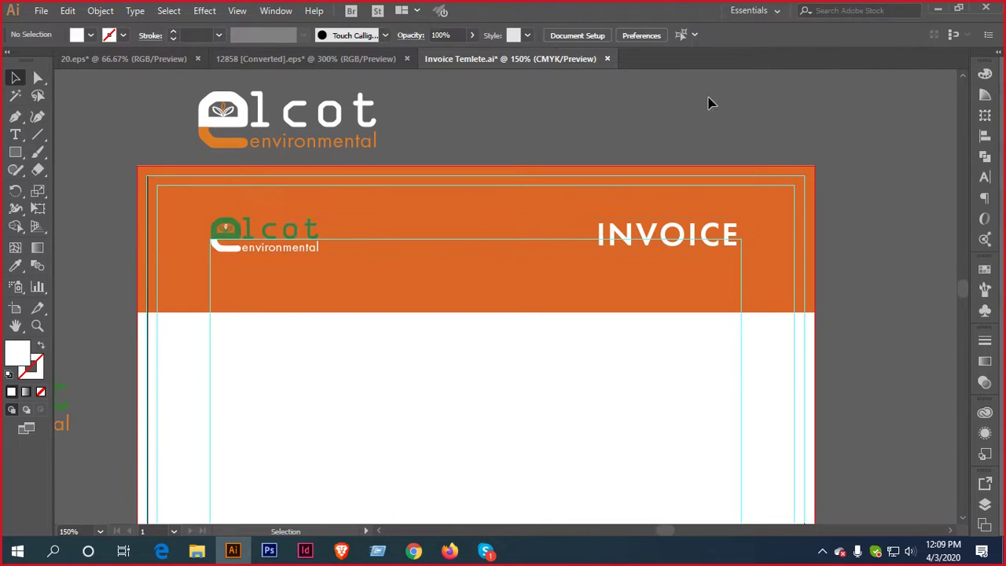
{"action": "scroll", "coordinate": [232, 256], "scroll_direction": "up", "scroll_amount": 2}
{"action": "scroll", "coordinate": [243, 249], "scroll_direction": "down", "scroll_amount": 2}
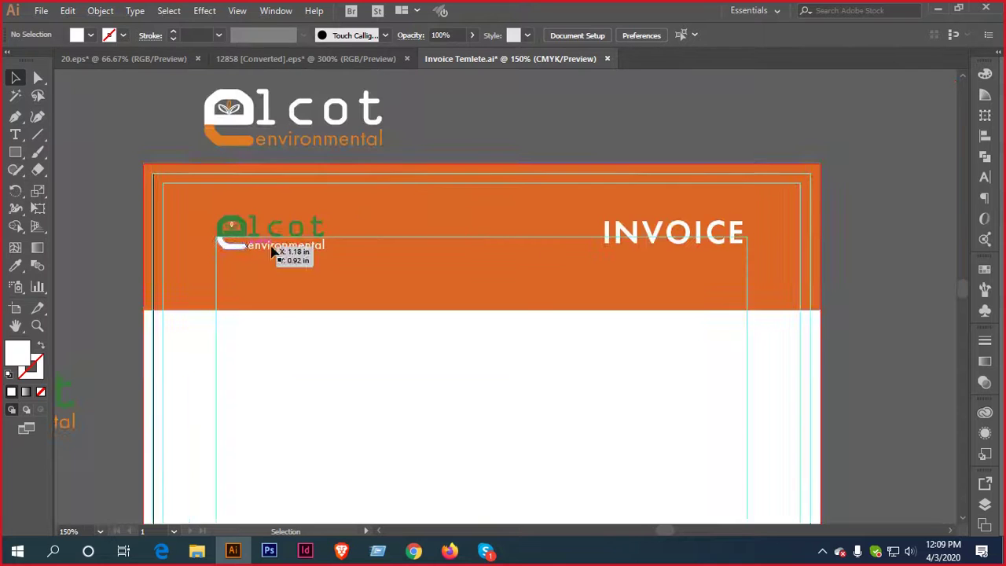
{"action": "left_click_drag", "start_coordinate": [280, 252], "coordinate": [462, 237]}
{"action": "left_click_drag", "start_coordinate": [687, 267], "coordinate": [597, 256]}
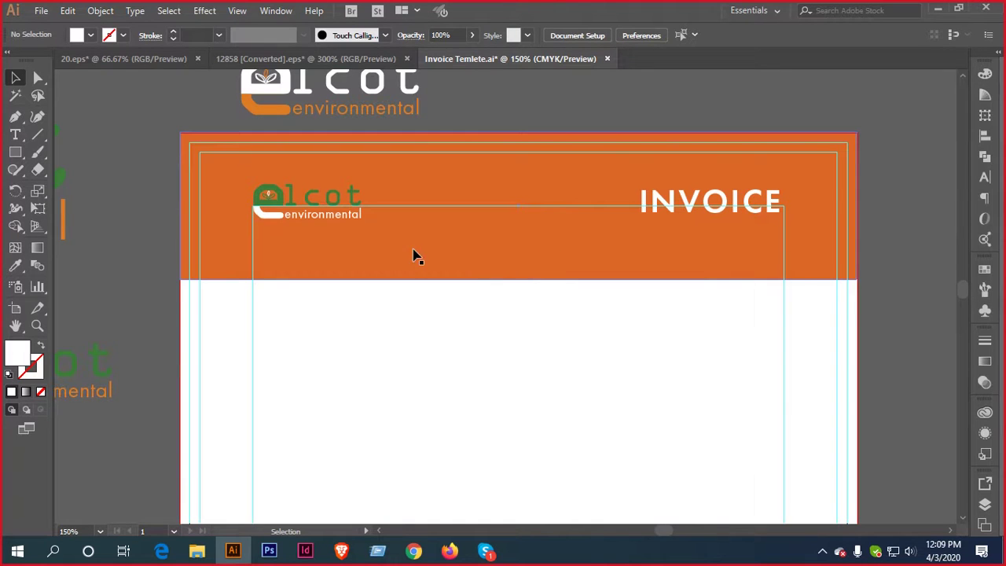
Examine the contact details, billing block, item table, payment method and terms in the 20.eps reference invoice
{"action": "left_click", "coordinate": [168, 61]}
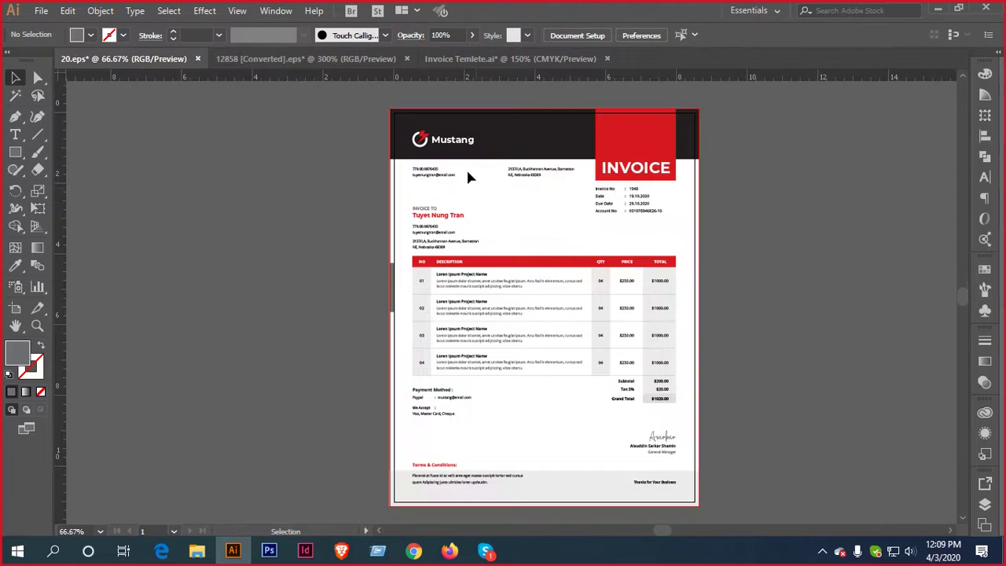
{"action": "scroll", "coordinate": [466, 167], "scroll_direction": "up", "scroll_amount": 3}
{"action": "left_click_drag", "start_coordinate": [464, 165], "coordinate": [506, 337]}
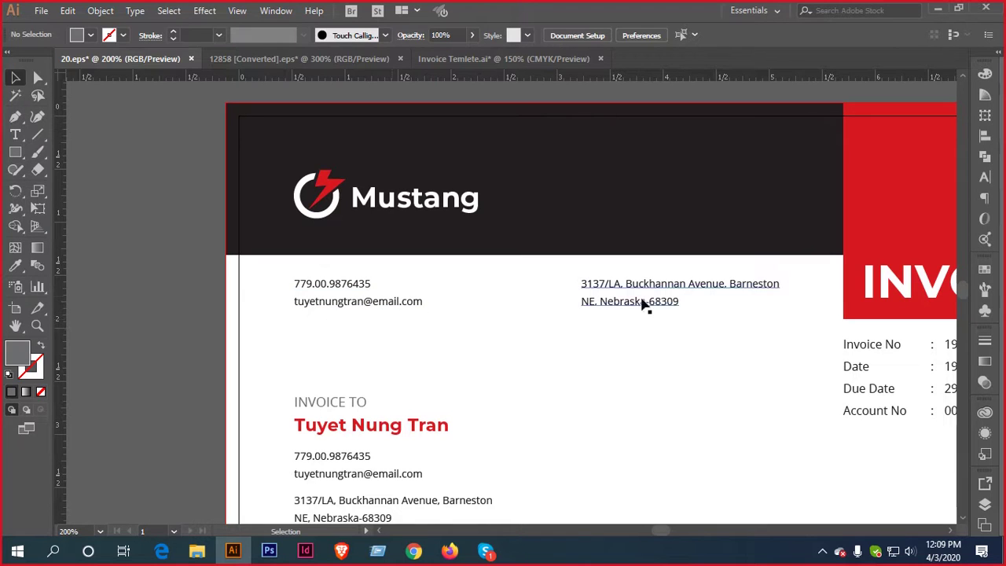
{"action": "left_click_drag", "start_coordinate": [644, 303], "coordinate": [473, 314]}
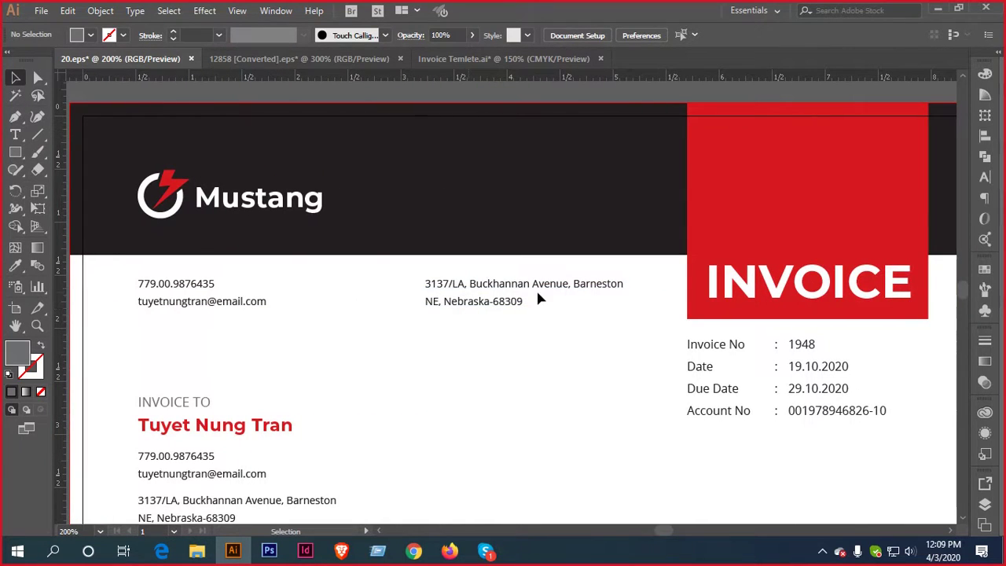
{"action": "scroll", "coordinate": [545, 341], "scroll_direction": "down", "scroll_amount": 8}
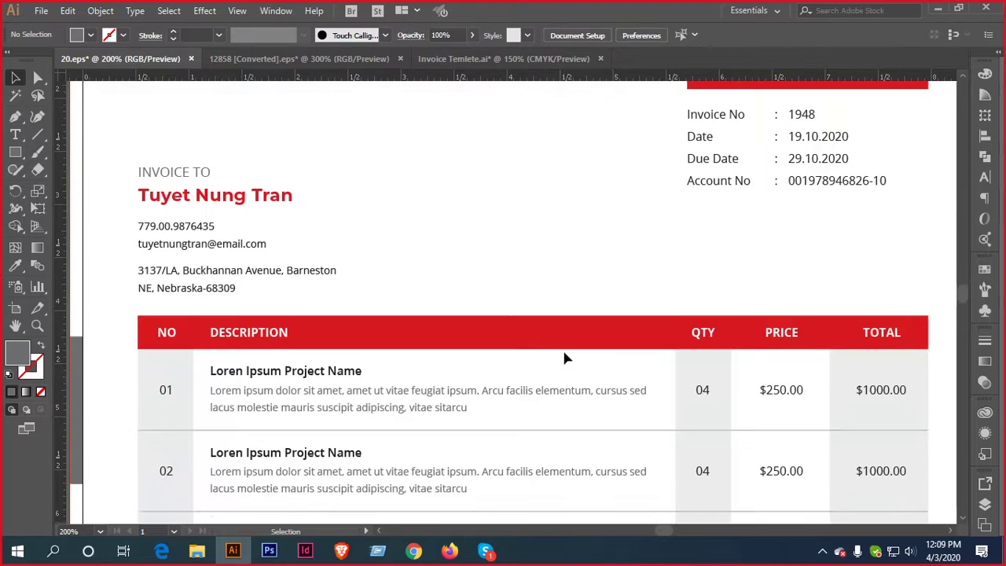
{"action": "scroll", "coordinate": [562, 359], "scroll_direction": "down", "scroll_amount": 5}
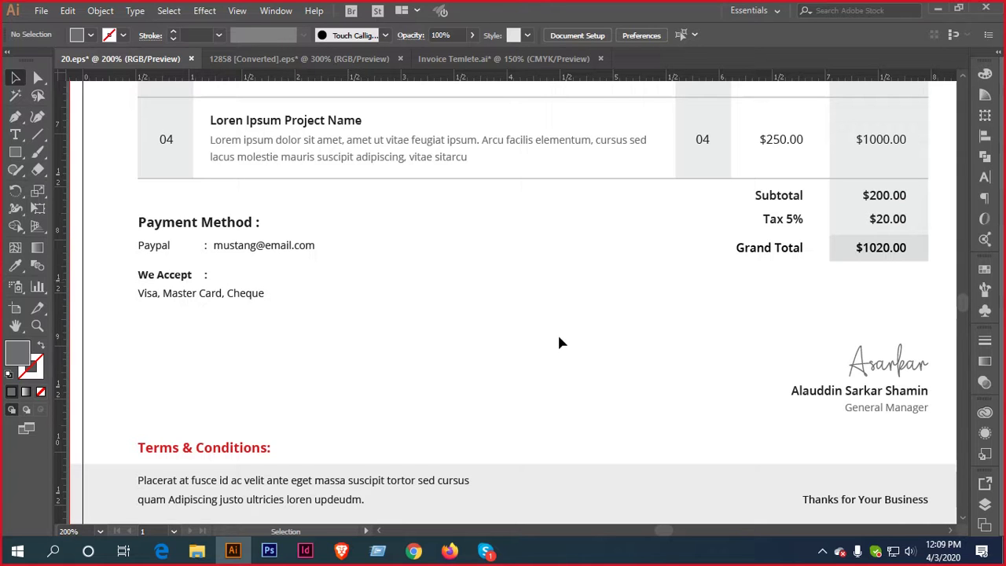
{"action": "scroll", "coordinate": [557, 332], "scroll_direction": "down", "scroll_amount": 3}
{"action": "scroll", "coordinate": [569, 263], "scroll_direction": "up", "scroll_amount": 5}
Examine the item table, totals, payment info and terms layout in the 12858 [Converted].eps reference invoice
{"action": "left_click", "coordinate": [328, 58]}
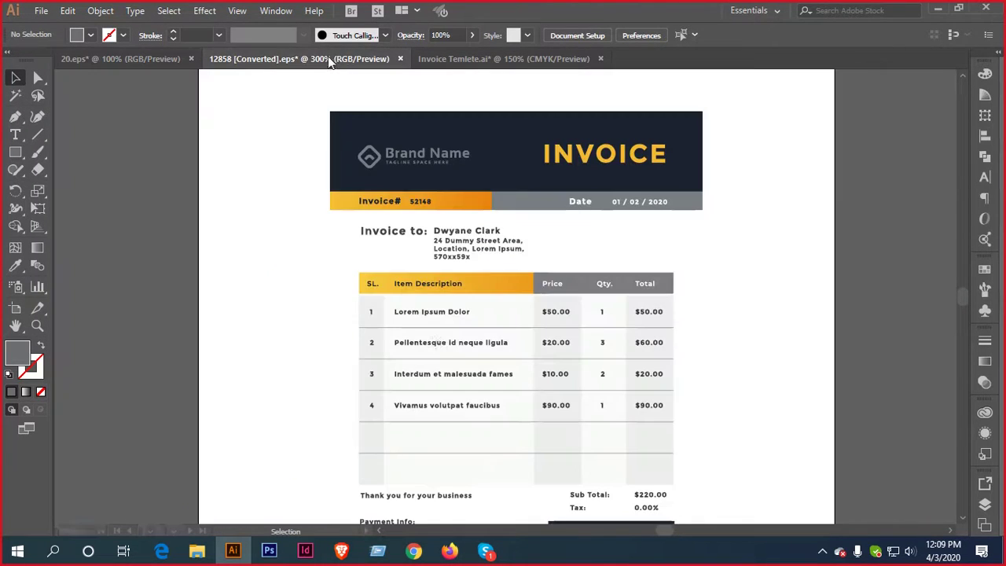
{"action": "scroll", "coordinate": [448, 285], "scroll_direction": "up", "scroll_amount": 3}
{"action": "scroll", "coordinate": [649, 431], "scroll_direction": "down", "scroll_amount": 5}
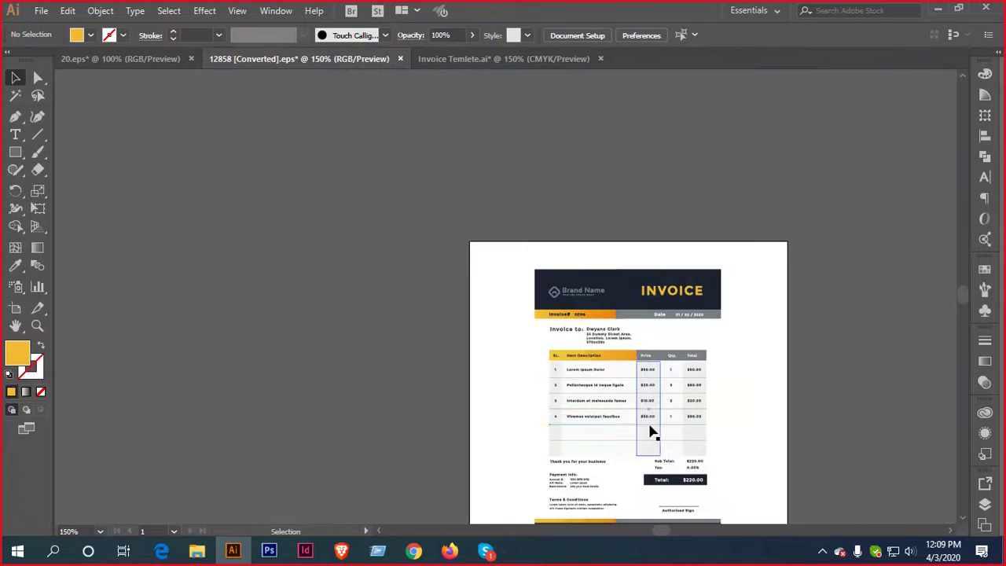
{"action": "scroll", "coordinate": [649, 430], "scroll_direction": "down", "scroll_amount": 5}
{"action": "scroll", "coordinate": [478, 192], "scroll_direction": "up", "scroll_amount": 4}
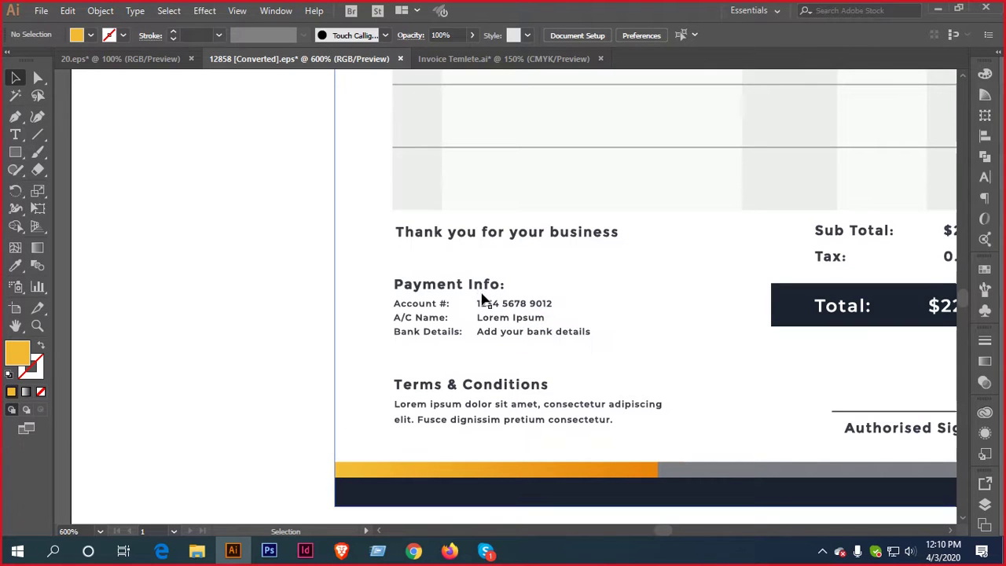
{"action": "scroll", "coordinate": [485, 299], "scroll_direction": "down", "scroll_amount": 3}
{"action": "scroll", "coordinate": [474, 366], "scroll_direction": "up", "scroll_amount": 3}
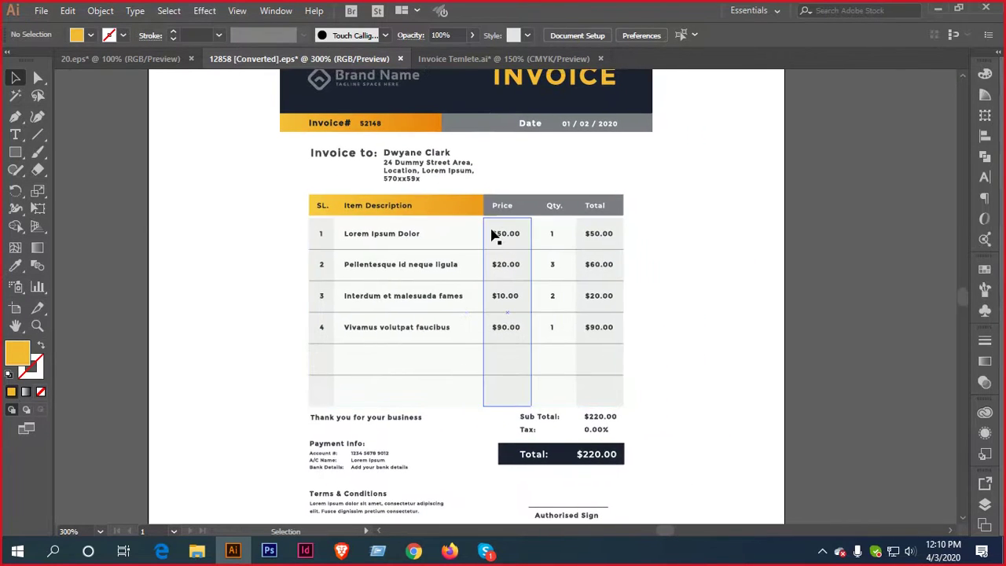
{"action": "left_click", "coordinate": [491, 234]}
{"action": "right_click", "coordinate": [490, 234]}
{"action": "left_click", "coordinate": [579, 333]}
{"action": "key", "text": "ctrl+shift+a"}
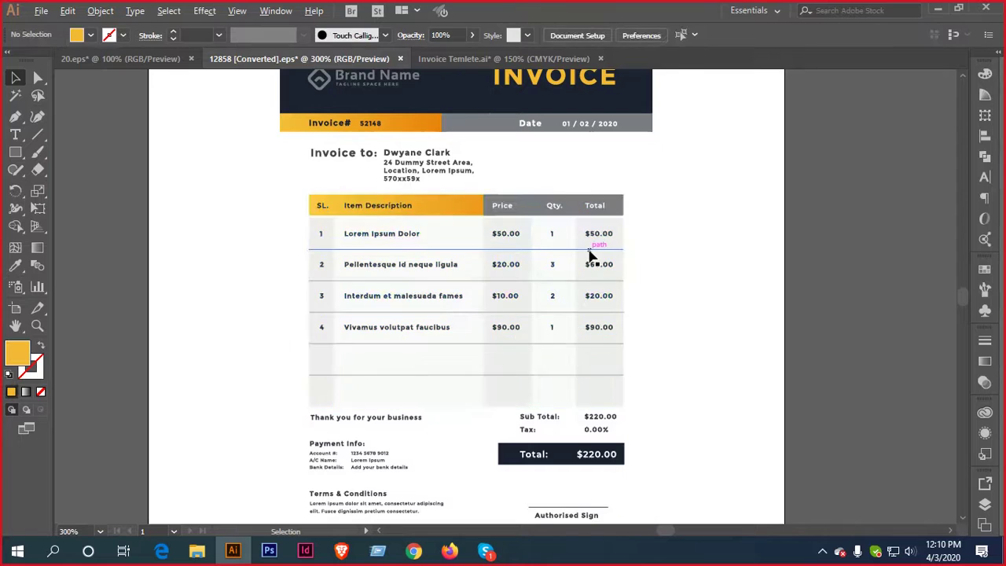
Compare the header and invoice number and date areas of both reference invoices, and return to the Invoice Temlete.ai document
{"action": "scroll", "coordinate": [587, 251], "scroll_direction": "up", "scroll_amount": 3}
{"action": "scroll", "coordinate": [563, 173], "scroll_direction": "down", "scroll_amount": 3}
{"action": "scroll", "coordinate": [596, 415], "scroll_direction": "down", "scroll_amount": 2}
{"action": "scroll", "coordinate": [629, 401], "scroll_direction": "left", "scroll_amount": 2}
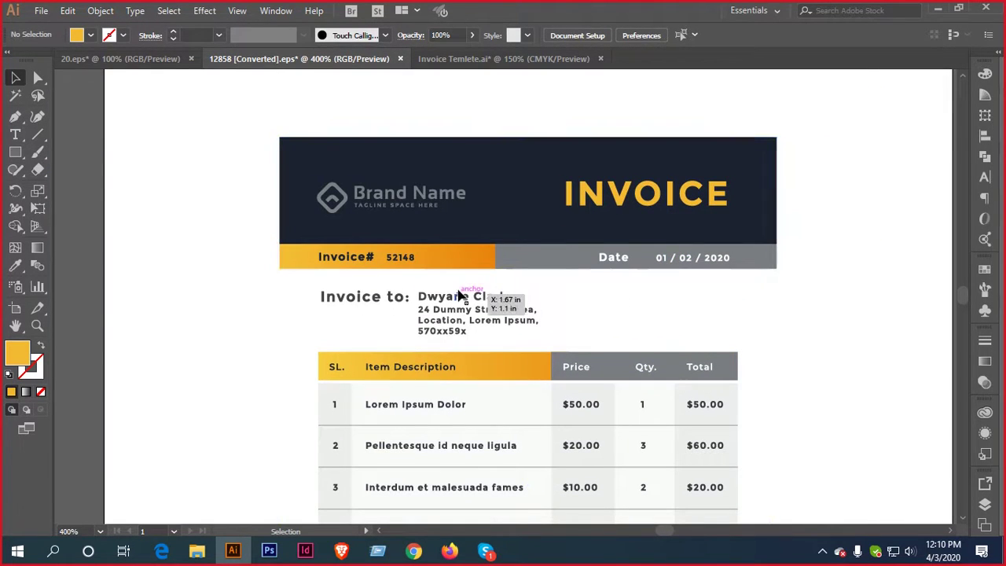
{"action": "left_click_drag", "start_coordinate": [215, 103], "coordinate": [488, 268]}
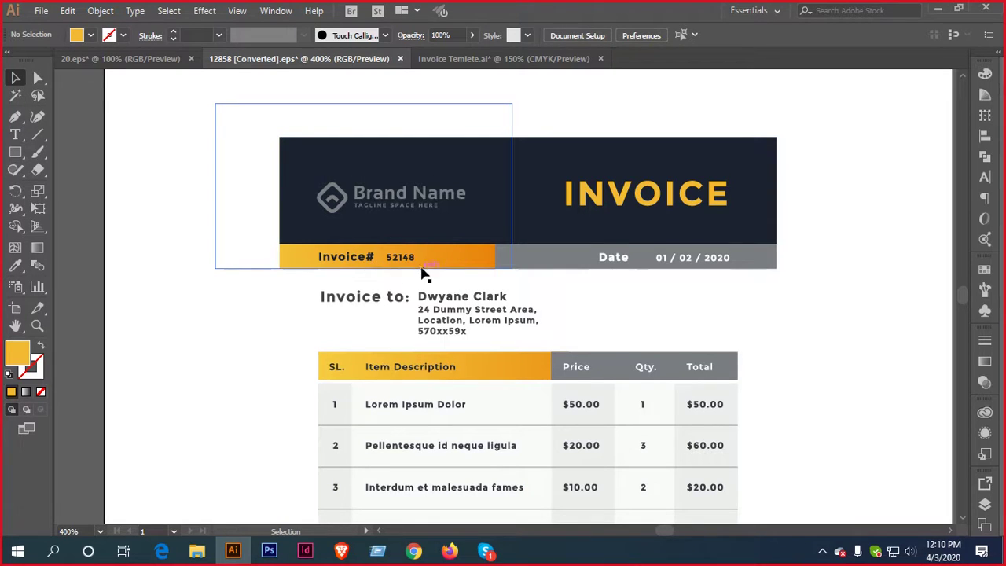
{"action": "left_click_drag", "start_coordinate": [471, 271], "coordinate": [476, 272]}
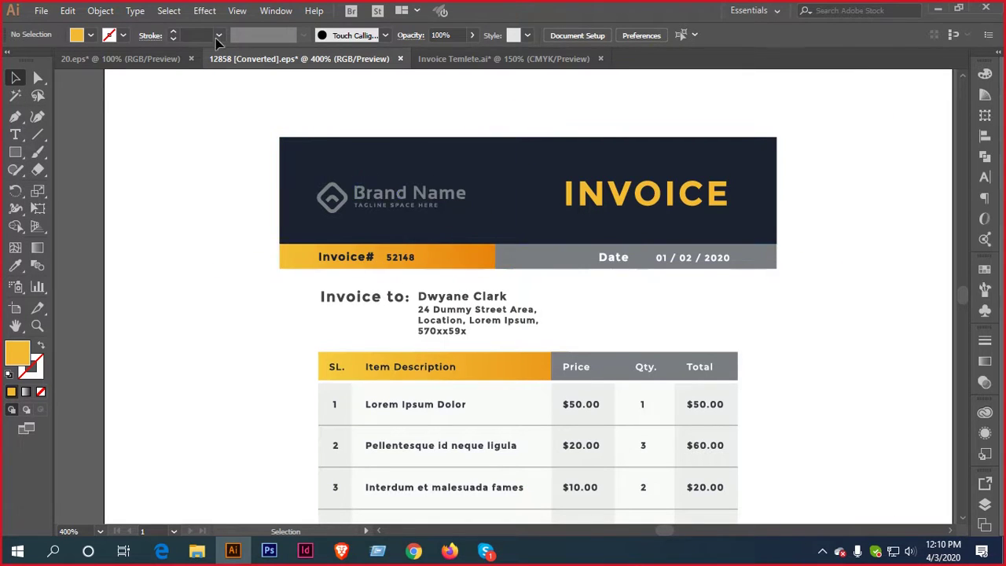
{"action": "left_click", "coordinate": [133, 59]}
{"action": "scroll", "coordinate": [474, 226], "scroll_direction": "up", "scroll_amount": 2}
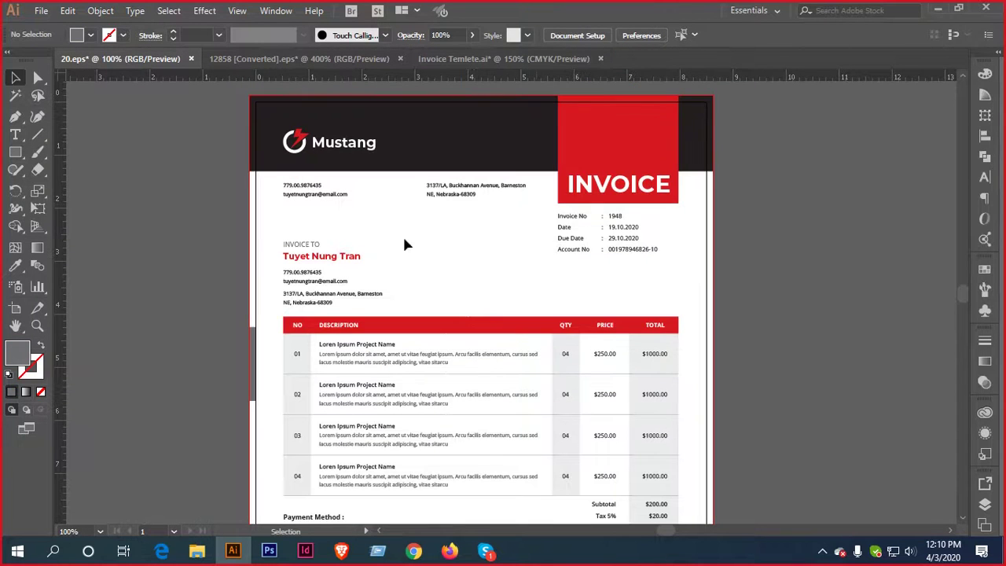
{"action": "left_click", "coordinate": [458, 60]}
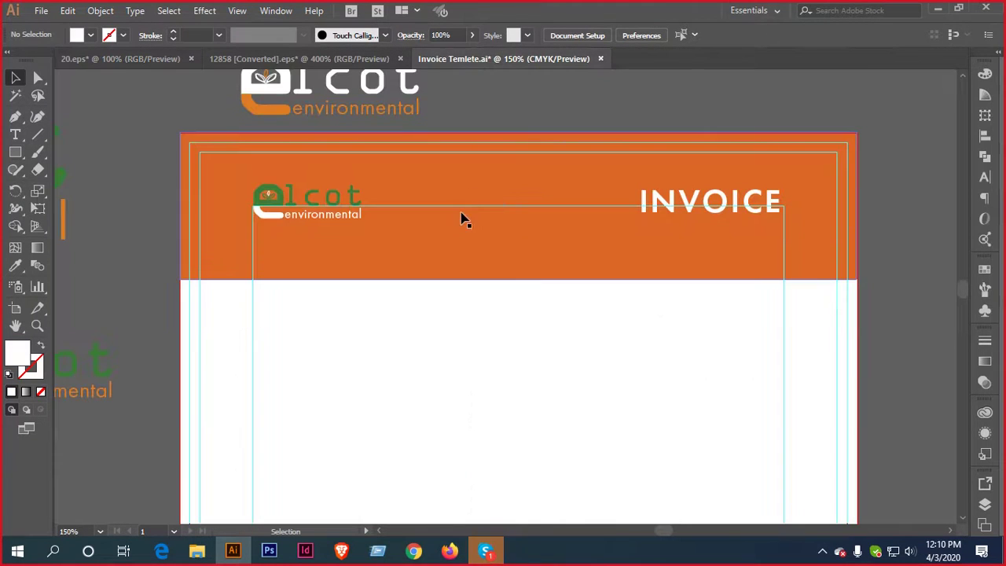
Switch to the Skype call, open its chat and view the newly received screenshot full size
{"action": "left_click", "coordinate": [487, 550]}
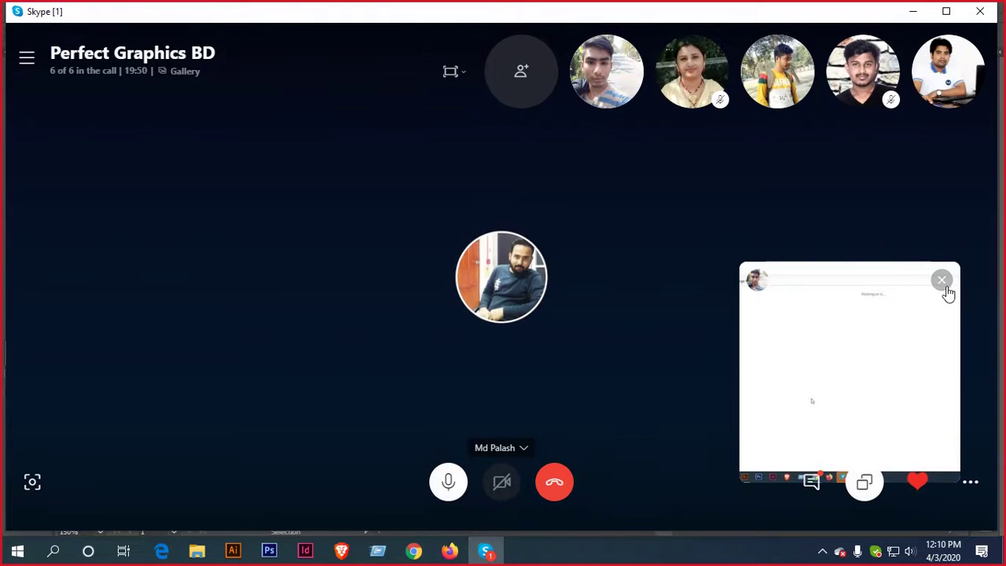
{"action": "left_click", "coordinate": [941, 280]}
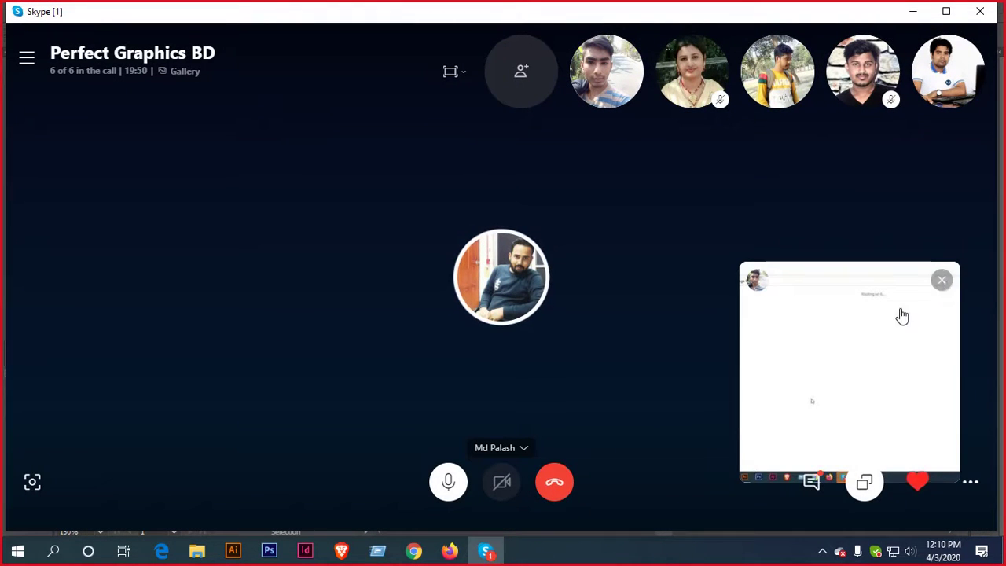
{"action": "left_click", "coordinate": [811, 480]}
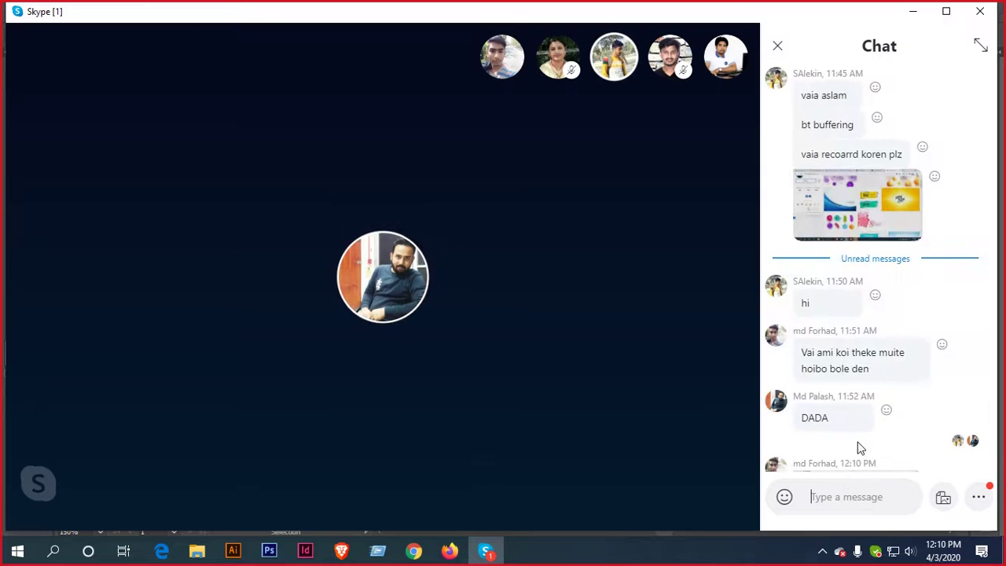
{"action": "left_click", "coordinate": [862, 405]}
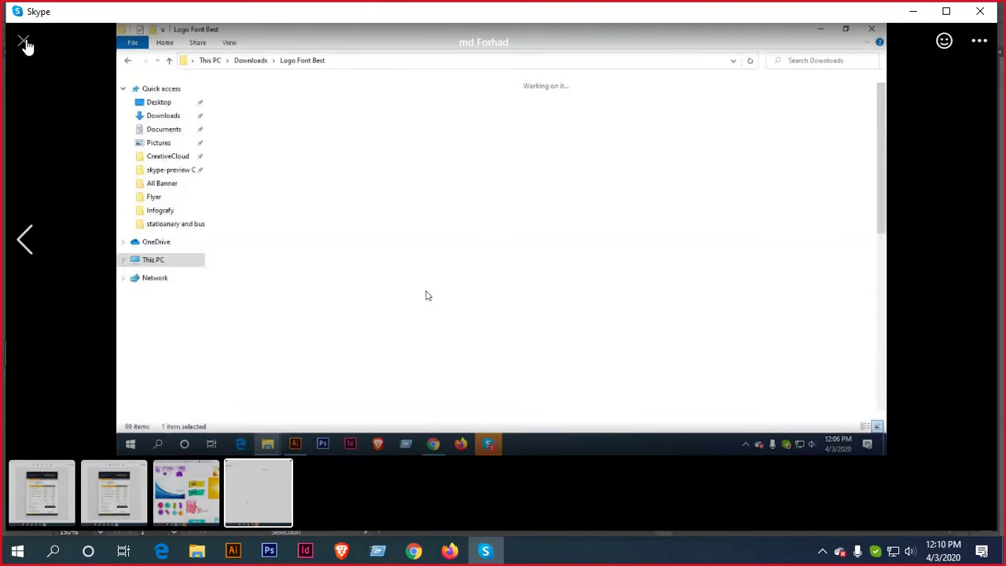
{"action": "left_click", "coordinate": [24, 42]}
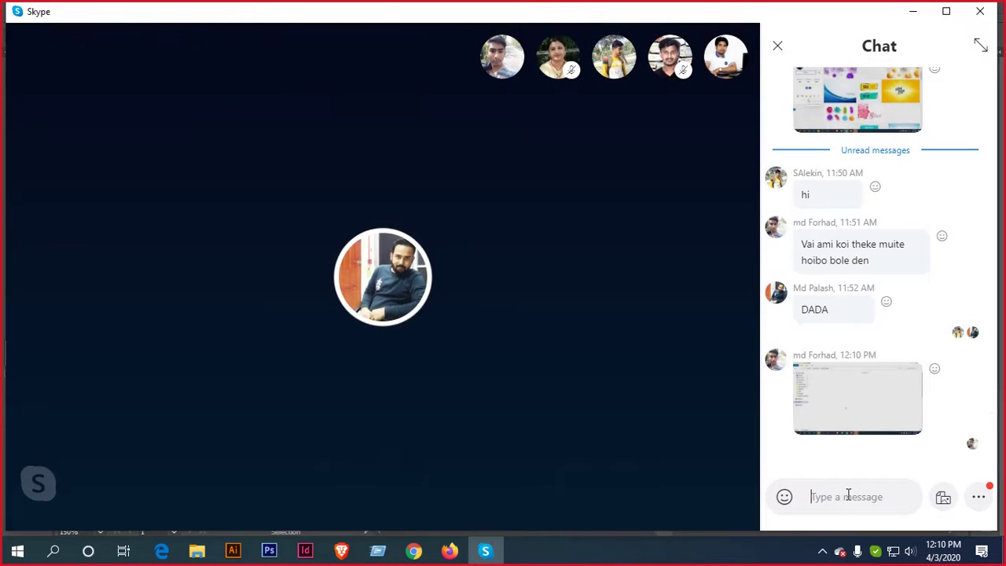
Reply "ki eta" in the Skype group chat, close the chat and return to the invoice document in Illustrator
{"action": "type", "text": "ki et"}
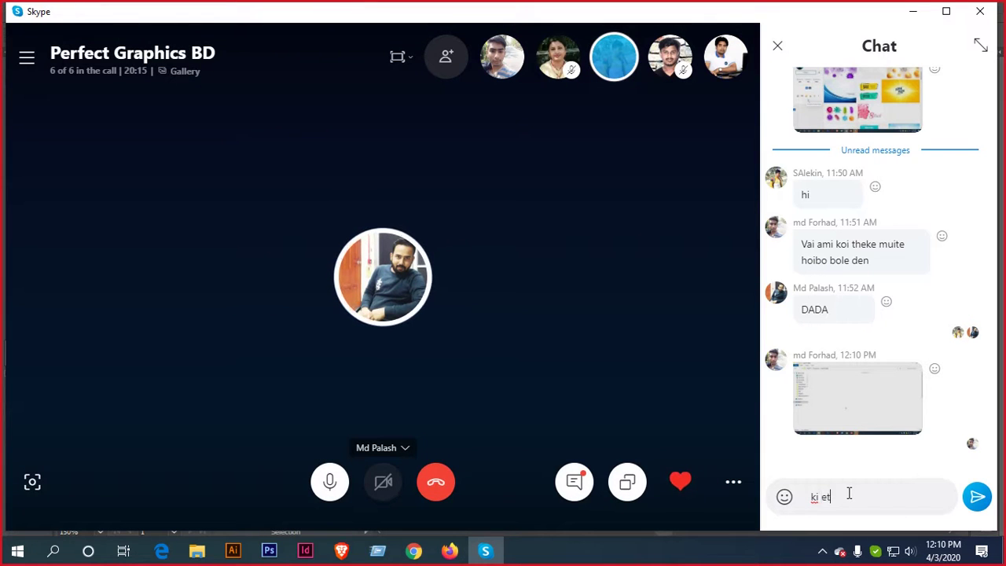
{"action": "type", "text": "a"}
{"action": "key", "text": "Return"}
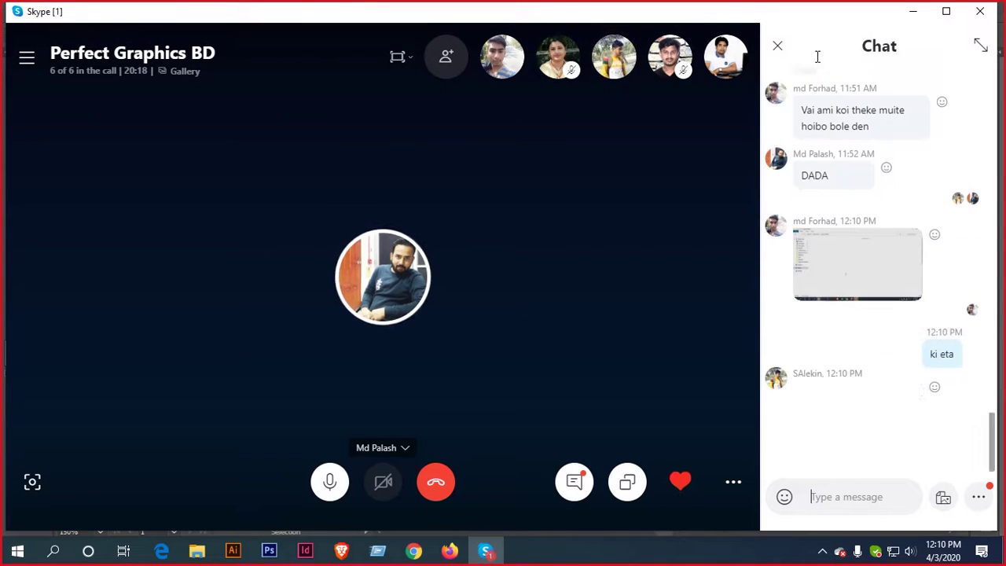
{"action": "left_click", "coordinate": [779, 48]}
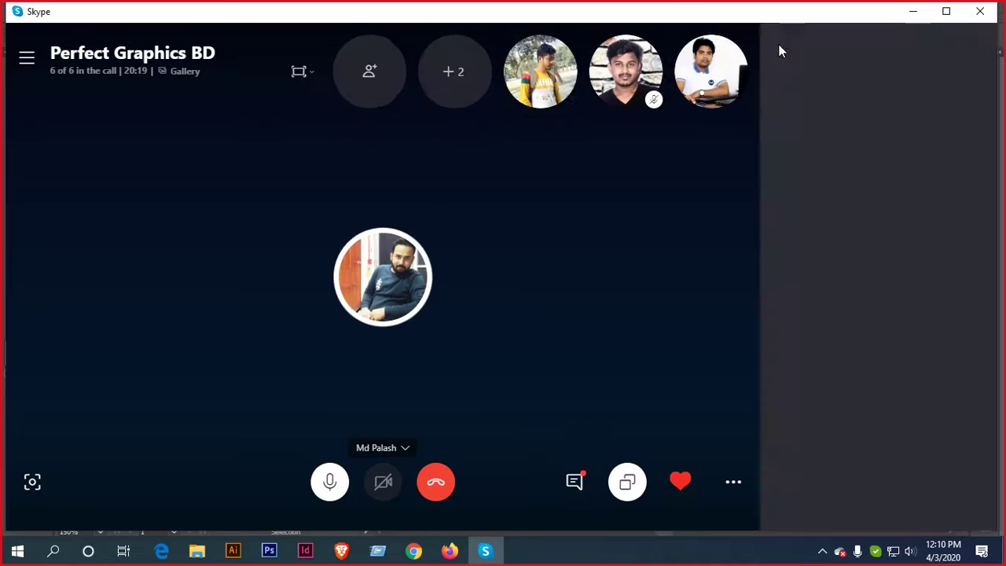
{"action": "left_click", "coordinate": [912, 11]}
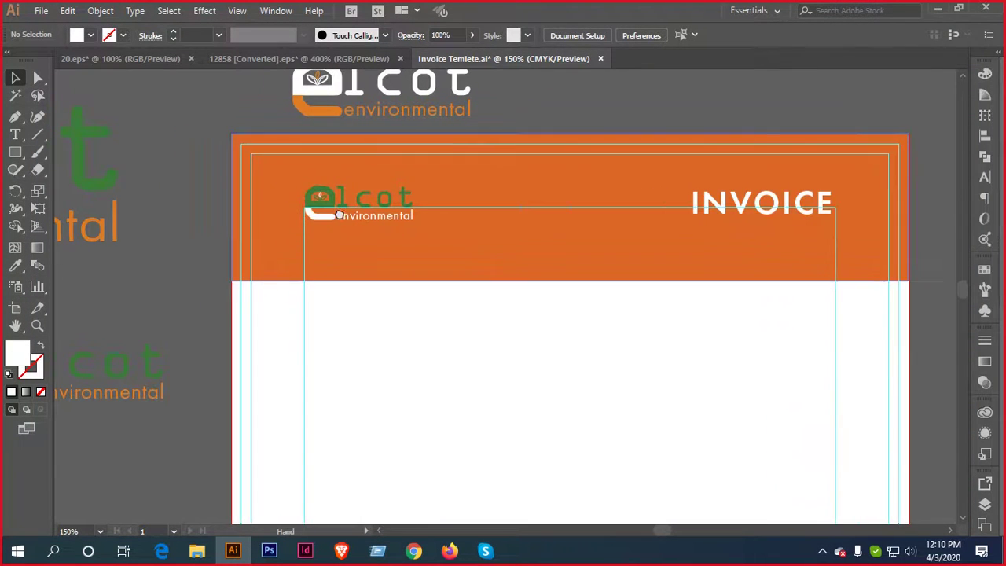
Draw a wide white rounded rectangle on the page just below the orange header band
{"action": "left_click_drag", "start_coordinate": [15, 152], "coordinate": [67, 168]}
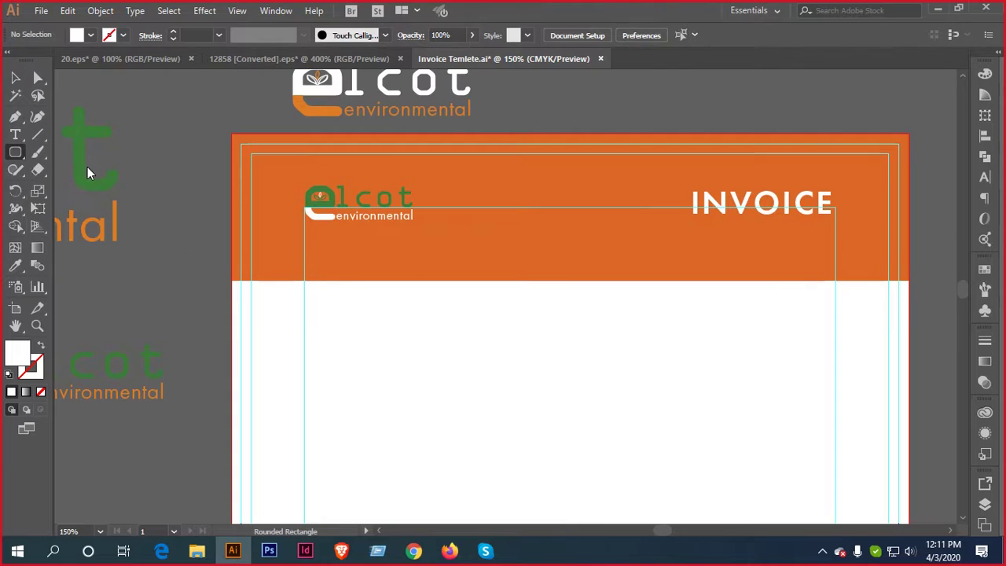
{"action": "left_click_drag", "start_coordinate": [388, 341], "coordinate": [545, 373]}
{"action": "left_click", "coordinate": [15, 79]}
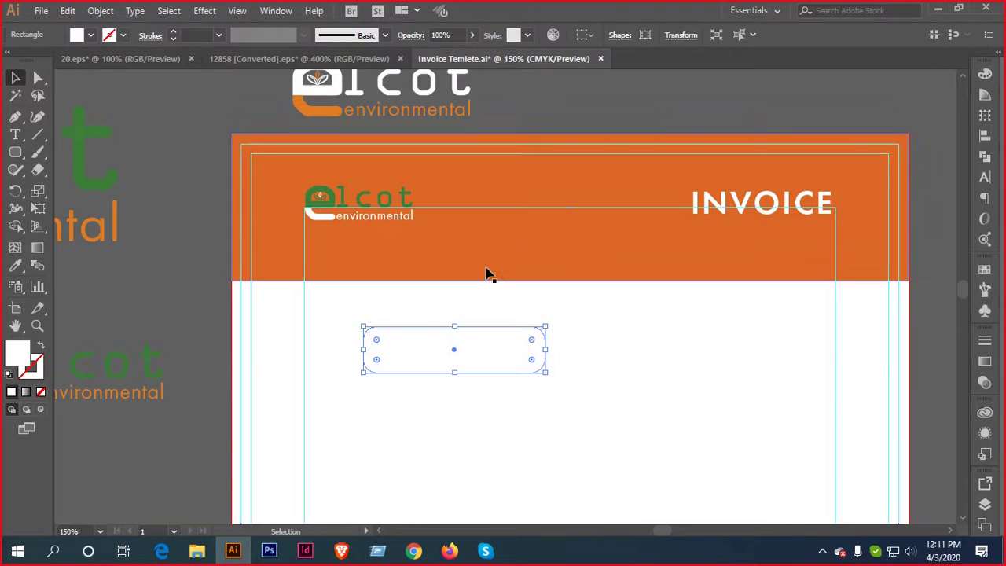
Move the white rounded rectangle into the header band below the logo, reduce its height and nudge it slightly above the band's lower edge
{"action": "scroll", "coordinate": [533, 302], "scroll_direction": "up", "scroll_amount": 4, "text": "alt"}
{"action": "left_click_drag", "start_coordinate": [521, 434], "coordinate": [696, 315]}
{"action": "scroll", "coordinate": [557, 415], "scroll_direction": "down", "scroll_amount": 2}
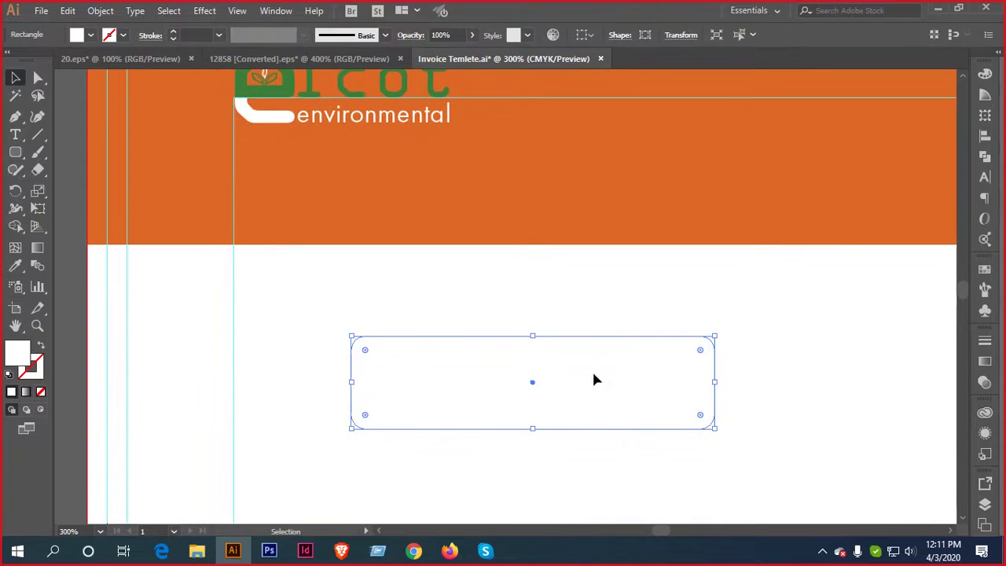
{"action": "left_click_drag", "start_coordinate": [593, 381], "coordinate": [510, 197]}
{"action": "scroll", "coordinate": [519, 228], "scroll_direction": "down", "scroll_amount": 3}
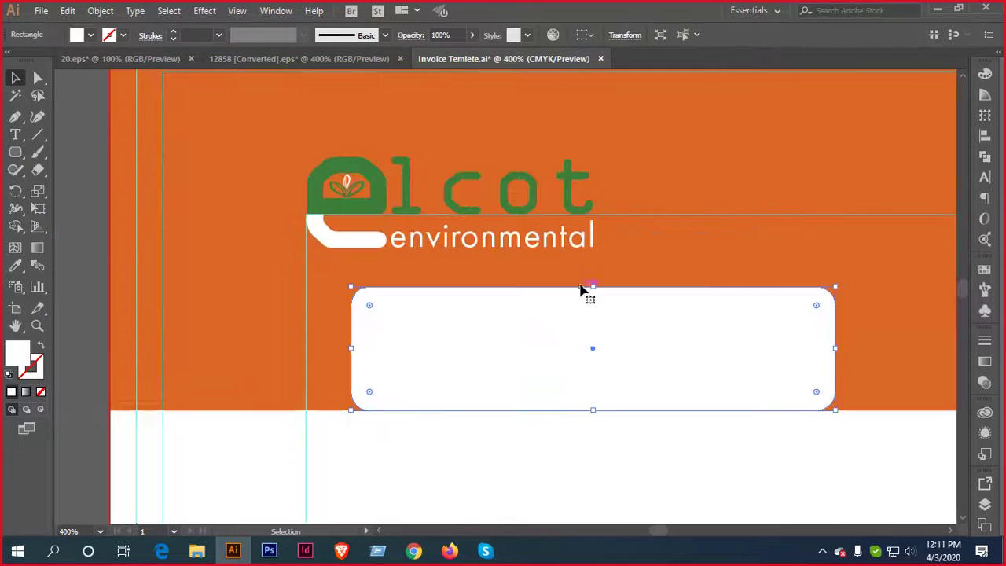
{"action": "left_click_drag", "start_coordinate": [595, 285], "coordinate": [597, 331]}
{"action": "left_click_drag", "start_coordinate": [667, 338], "coordinate": [489, 293]}
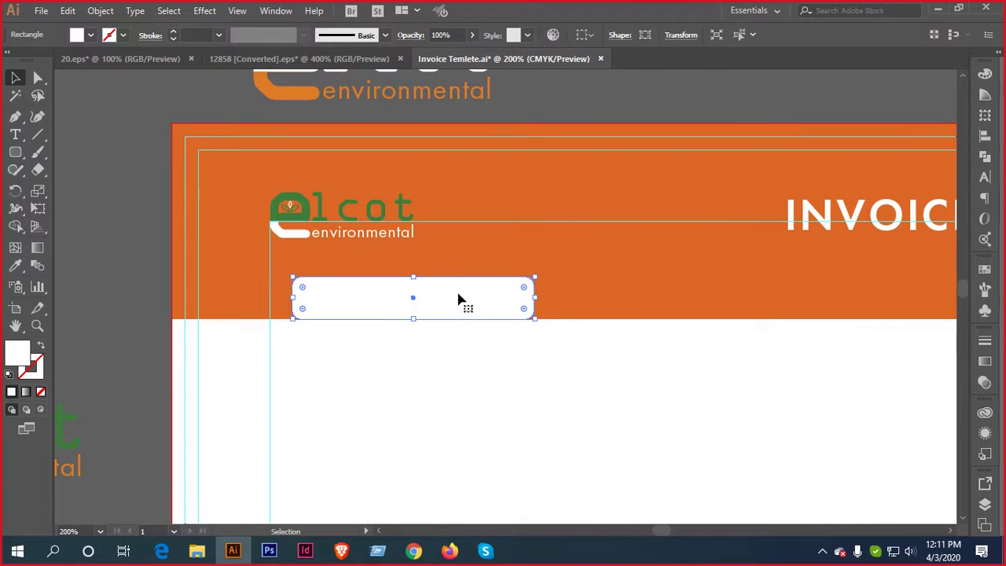
{"action": "key", "text": "Up"}
{"action": "key", "text": "Up"}
{"action": "key", "text": "Up"}
{"action": "left_click", "coordinate": [480, 357]}
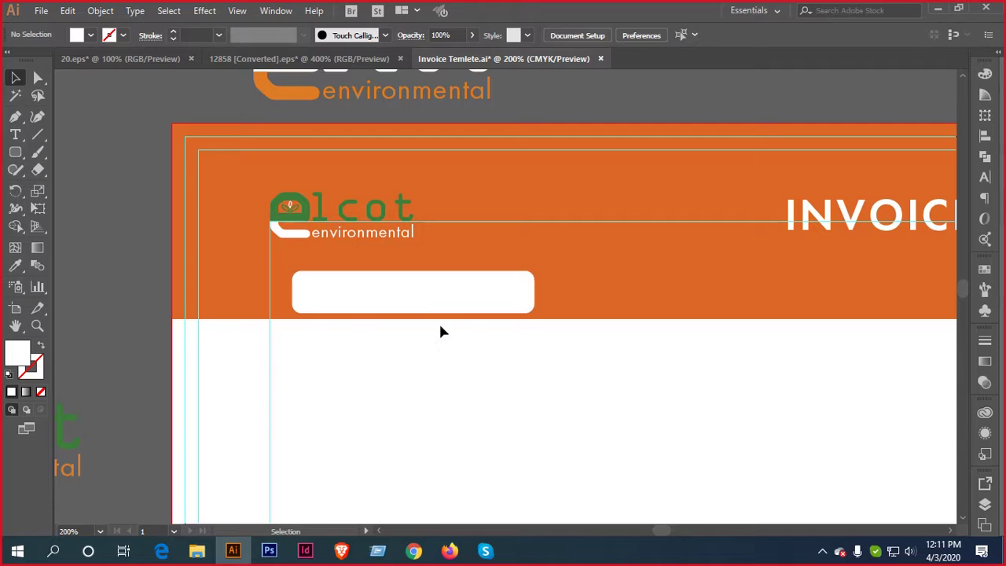
Nudge the header logo to the right until its left edge lines up with the white rounded rectangle
{"action": "scroll", "coordinate": [433, 326], "scroll_direction": "down", "scroll_amount": 1}
{"action": "left_click_drag", "start_coordinate": [337, 299], "coordinate": [588, 310]}
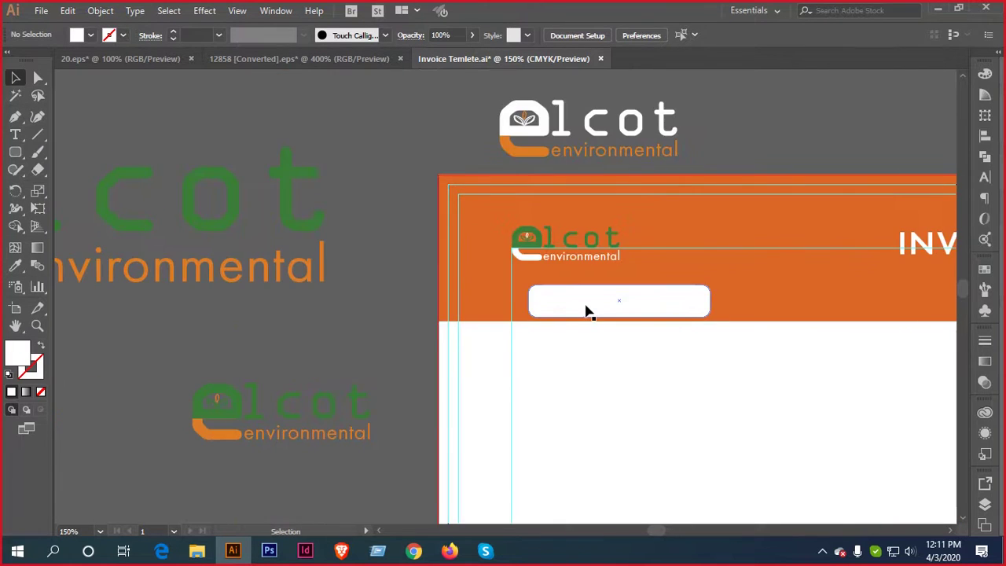
{"action": "scroll", "coordinate": [589, 310], "scroll_direction": "up", "scroll_amount": 1}
{"action": "left_click", "coordinate": [588, 269]}
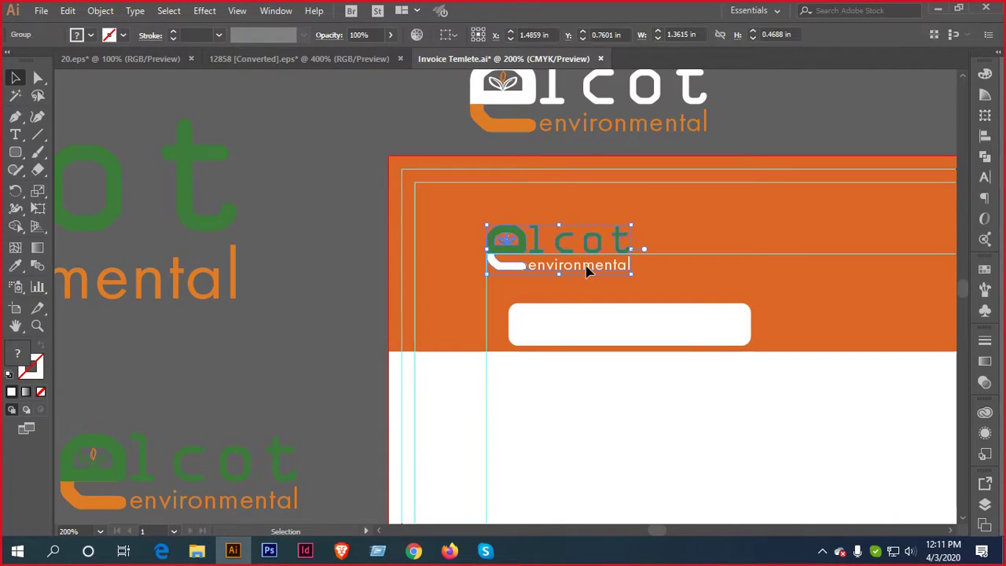
{"action": "key", "text": "Right"}
{"action": "key", "text": "Right"}
{"action": "key", "text": "Right"}
{"action": "key", "text": "Right"}
{"action": "key", "text": "Right"}
{"action": "key", "text": "Right"}
{"action": "key", "text": "Right"}
{"action": "key", "text": "Right"}
{"action": "key", "text": "Right"}
{"action": "key", "text": "Right"}
{"action": "key", "text": "Right"}
{"action": "key", "text": "Right"}
{"action": "key", "text": "Right"}
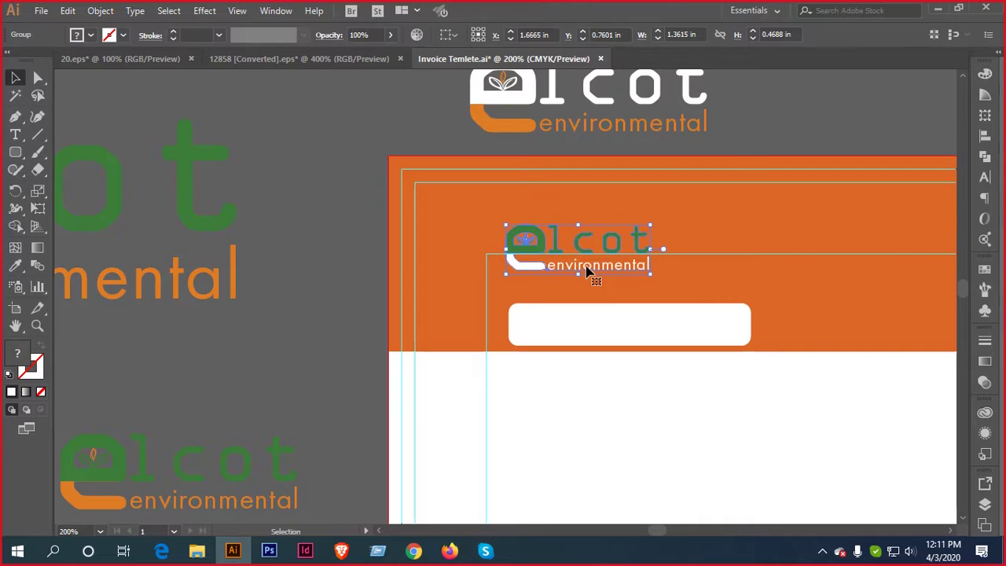
Duplicate the white rounded rectangle to its right at the same height, leaving a small gap, and clear the selection
{"action": "left_click_drag", "start_coordinate": [584, 332], "coordinate": [292, 307]}
{"action": "scroll", "coordinate": [374, 300], "scroll_direction": "down", "scroll_amount": 1}
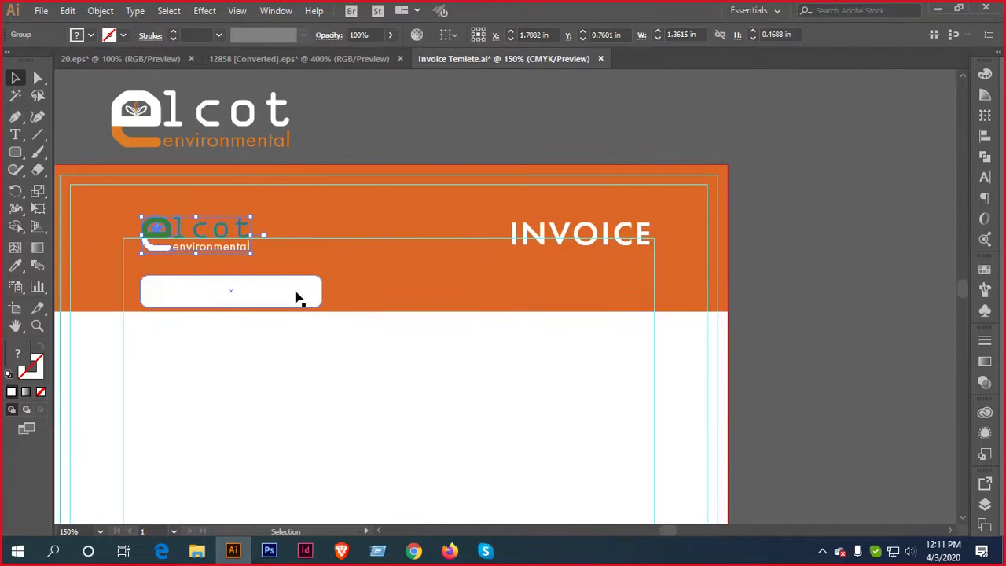
{"action": "left_click_drag", "start_coordinate": [281, 297], "coordinate": [495, 300]}
{"action": "left_click", "coordinate": [497, 346]}
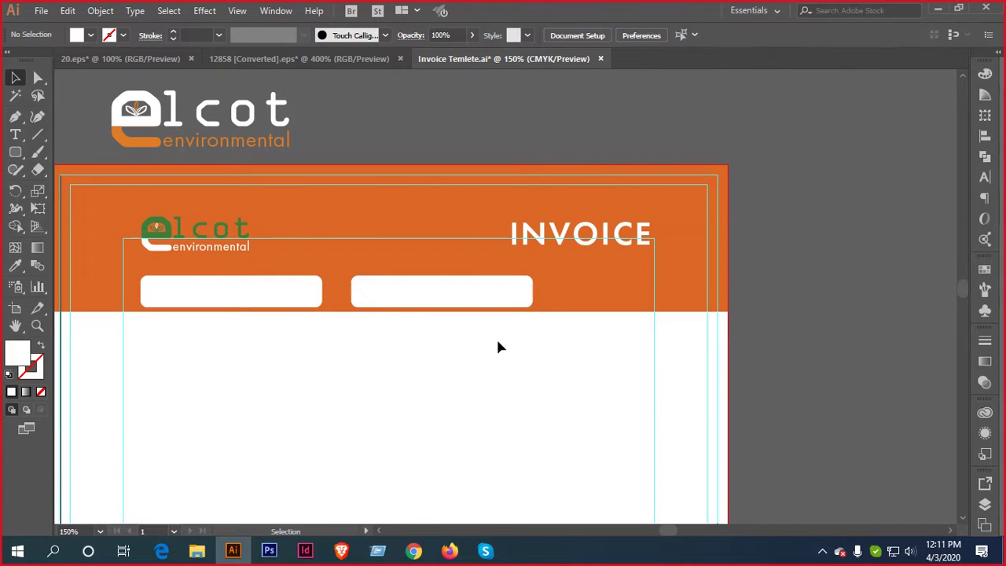
Compare the header and invoice details layout of the 20.eps reference with the Invoice Temlete.ai header
{"action": "left_click", "coordinate": [140, 57]}
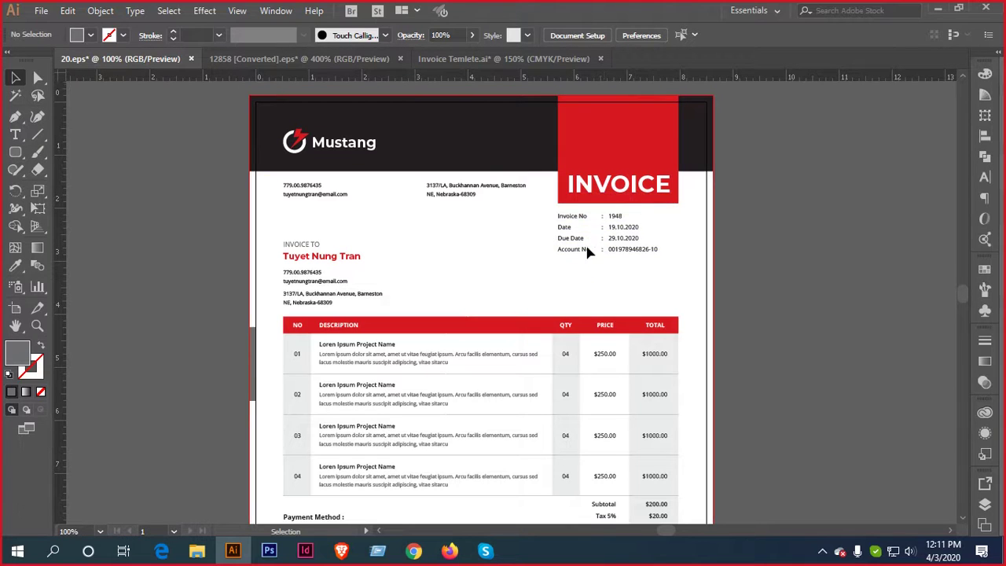
{"action": "left_click", "coordinate": [497, 62]}
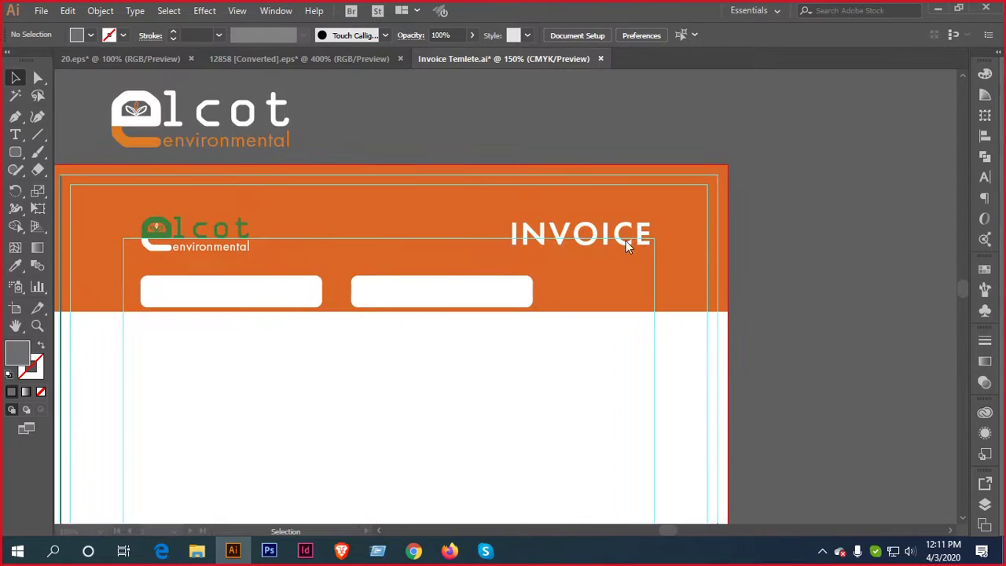
{"action": "left_click", "coordinate": [173, 59]}
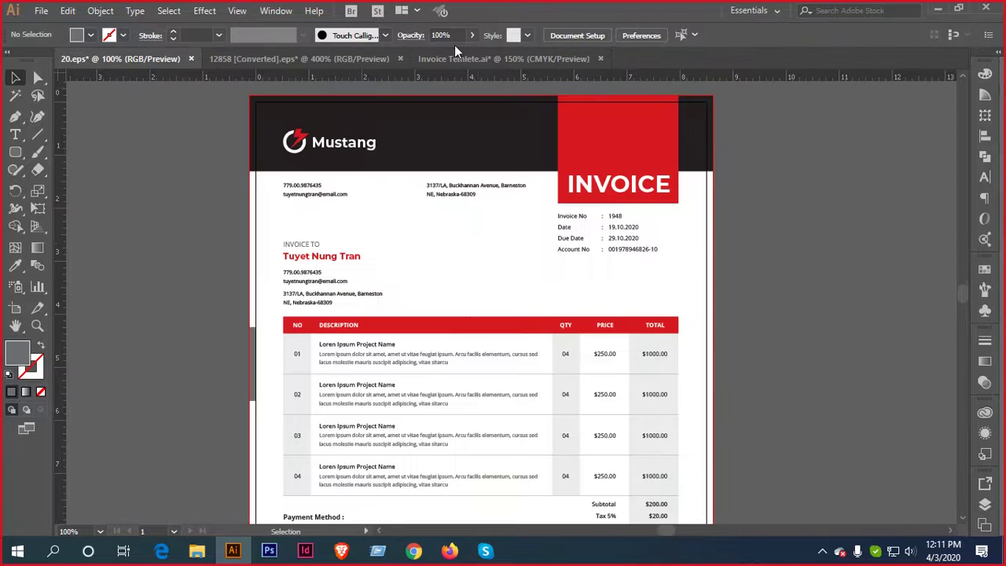
{"action": "left_click", "coordinate": [487, 59]}
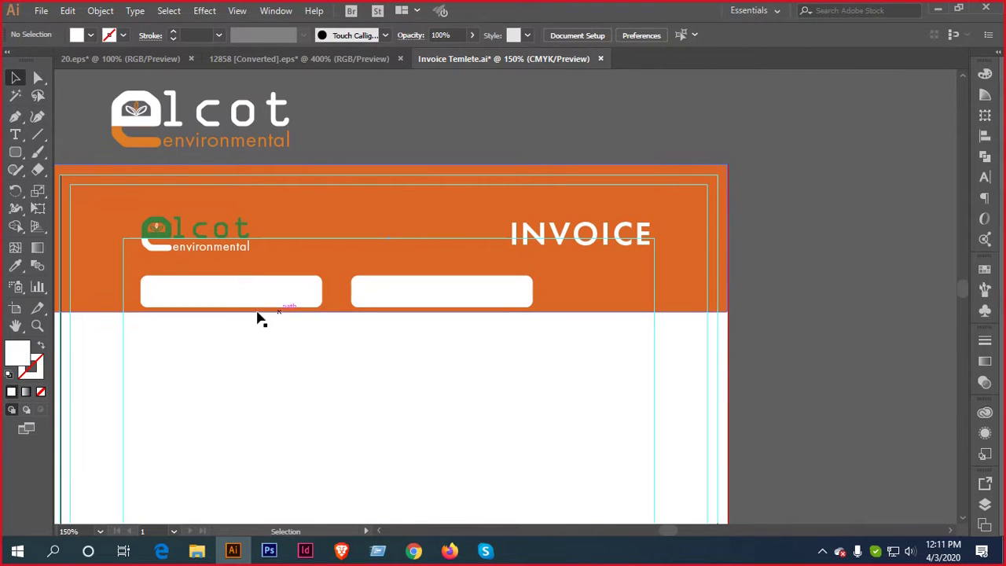
{"action": "scroll", "coordinate": [708, 332], "scroll_direction": "down", "scroll_amount": 2}
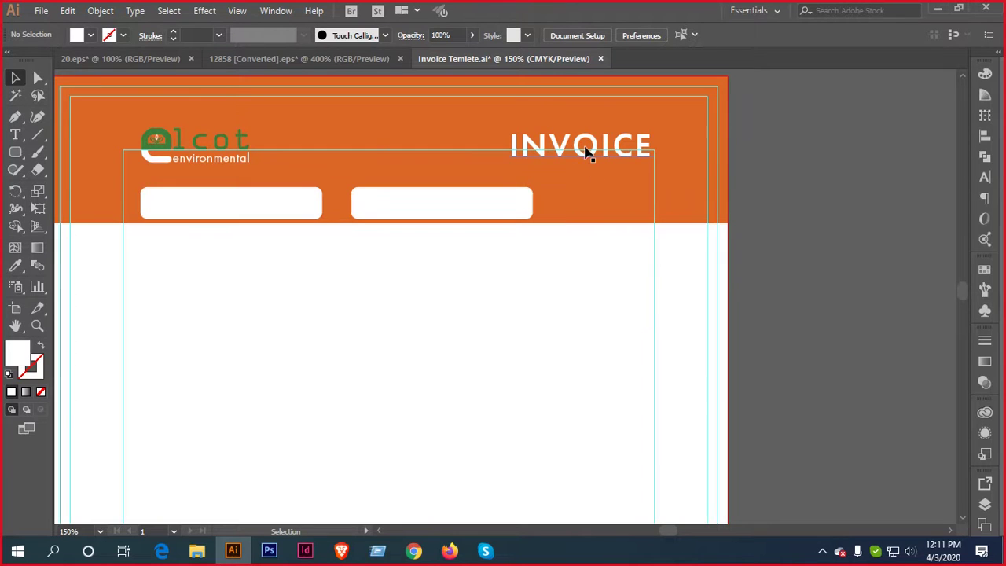
Nudge both white rounded boxes and the header logo together to the left until they meet the left content margin guide
{"action": "left_click_drag", "start_coordinate": [473, 298], "coordinate": [807, 300]}
{"action": "scroll", "coordinate": [659, 192], "scroll_direction": "up", "scroll_amount": 2}
{"action": "left_click", "coordinate": [770, 218]}
{"action": "left_click", "coordinate": [615, 218], "text": "shift"}
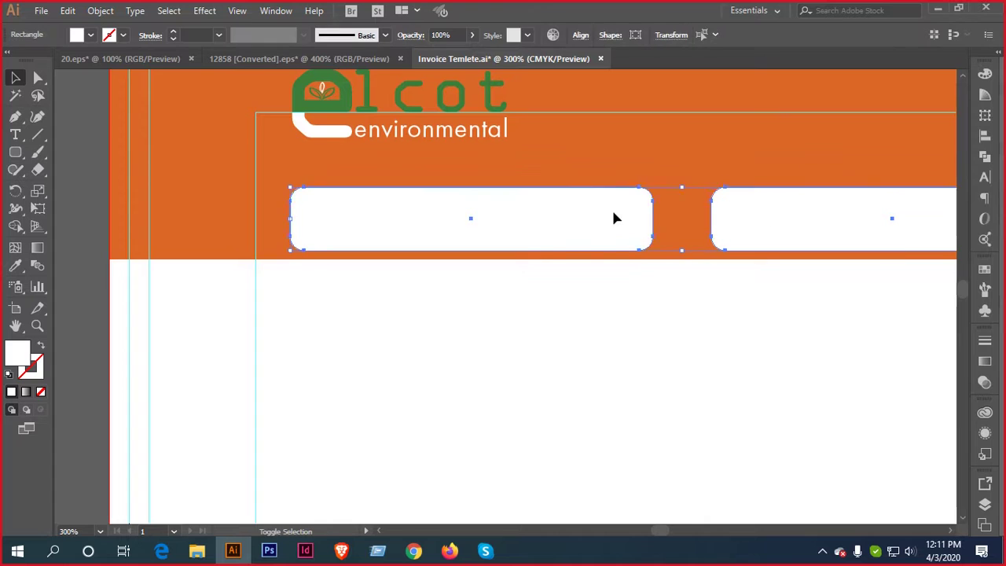
{"action": "scroll", "coordinate": [615, 218], "scroll_direction": "down", "scroll_amount": 2}
{"action": "left_click_drag", "start_coordinate": [792, 236], "coordinate": [669, 250]}
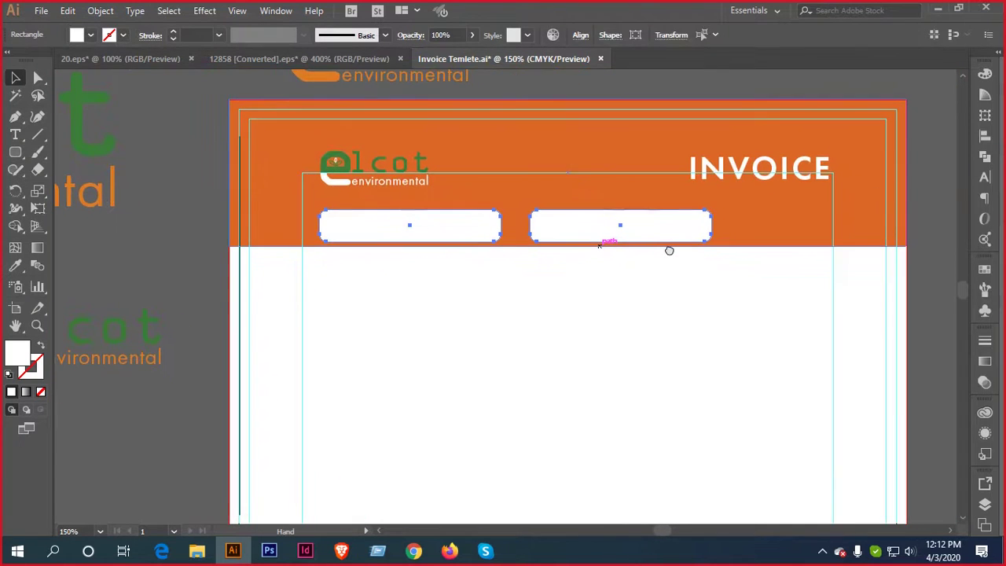
{"action": "left_click", "coordinate": [408, 185], "text": "shift"}
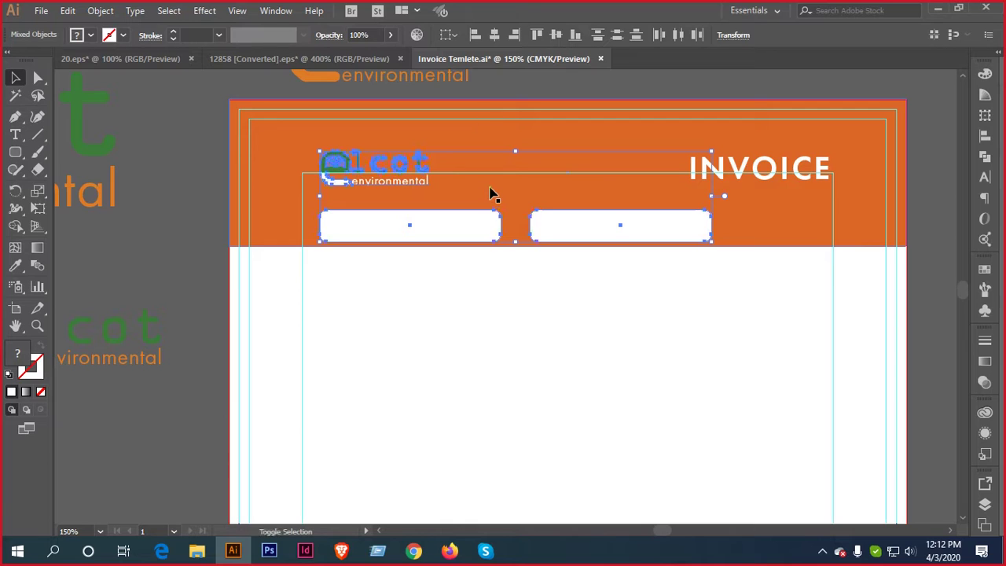
{"action": "key", "text": "Left"}
{"action": "key", "text": "Left"}
{"action": "key", "text": "Left"}
{"action": "key", "text": "Left"}
{"action": "key", "text": "Left"}
{"action": "key", "text": "Left"}
{"action": "key", "text": "Left"}
{"action": "key", "text": "Left"}
{"action": "key", "text": "Left"}
{"action": "key", "text": "Left"}
{"action": "key", "text": "Left"}
{"action": "key", "text": "Left"}
{"action": "key", "text": "Left"}
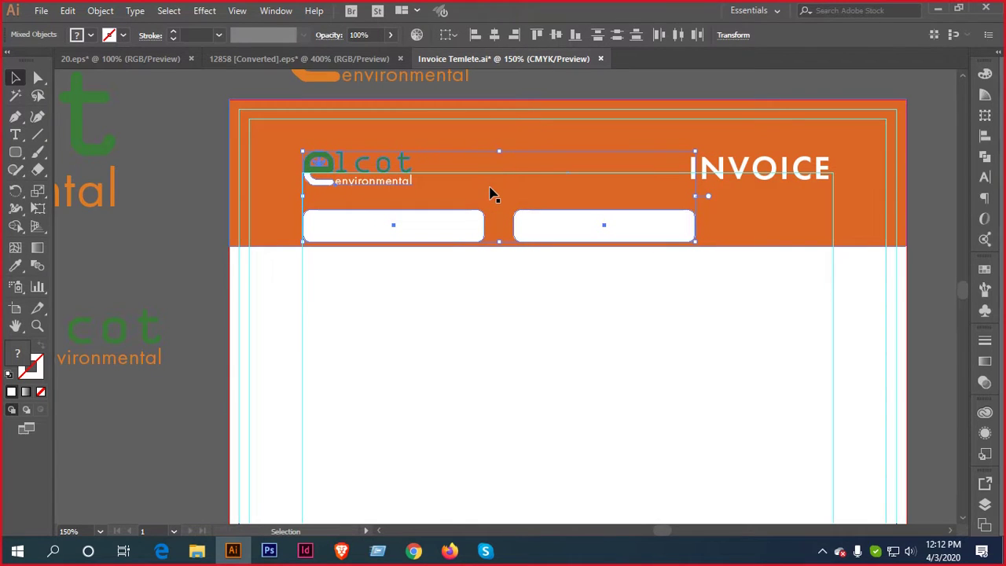
{"action": "left_click", "coordinate": [476, 276]}
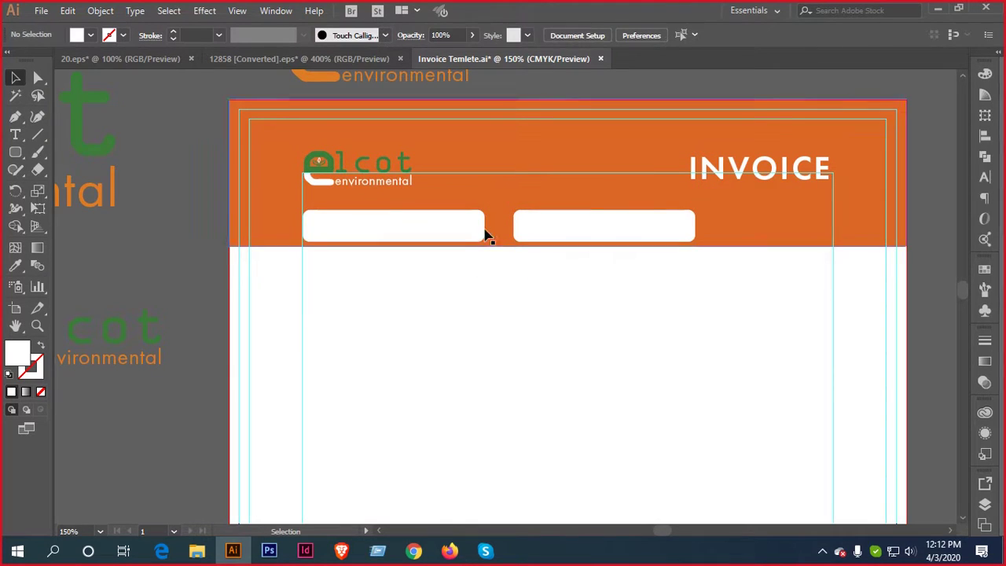
Narrow both white rounded boxes together from their right side and raise their top edge slightly to make them taller
{"action": "left_click", "coordinate": [545, 231]}
{"action": "left_click", "coordinate": [440, 228], "text": "shift"}
{"action": "mouse_move", "coordinate": [698, 231]}
{"action": "left_mouse_down"}
{"action": "mouse_move", "coordinate": [646, 232]}
{"action": "mouse_move", "coordinate": [679, 226]}
{"action": "left_mouse_up"}
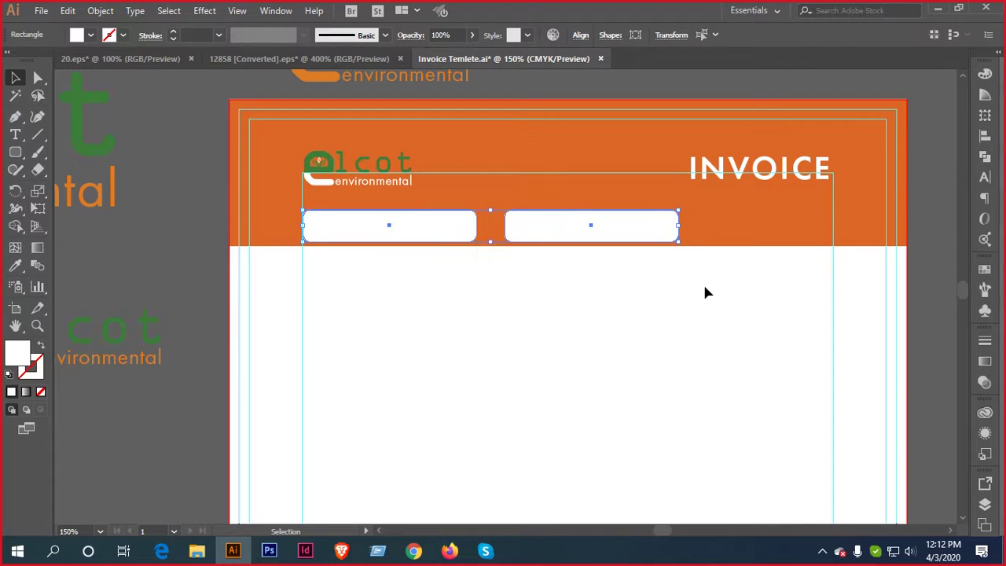
{"action": "left_click", "coordinate": [702, 282]}
{"action": "left_click", "coordinate": [579, 234]}
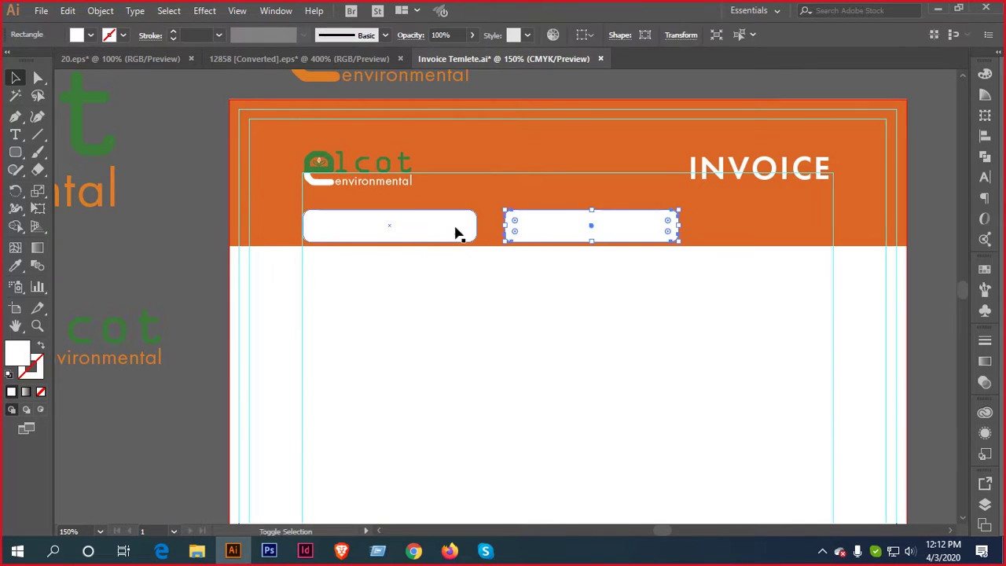
{"action": "left_click", "coordinate": [455, 231], "text": "shift"}
{"action": "left_click_drag", "start_coordinate": [676, 227], "coordinate": [661, 226]}
{"action": "left_click_drag", "start_coordinate": [484, 208], "coordinate": [484, 204]}
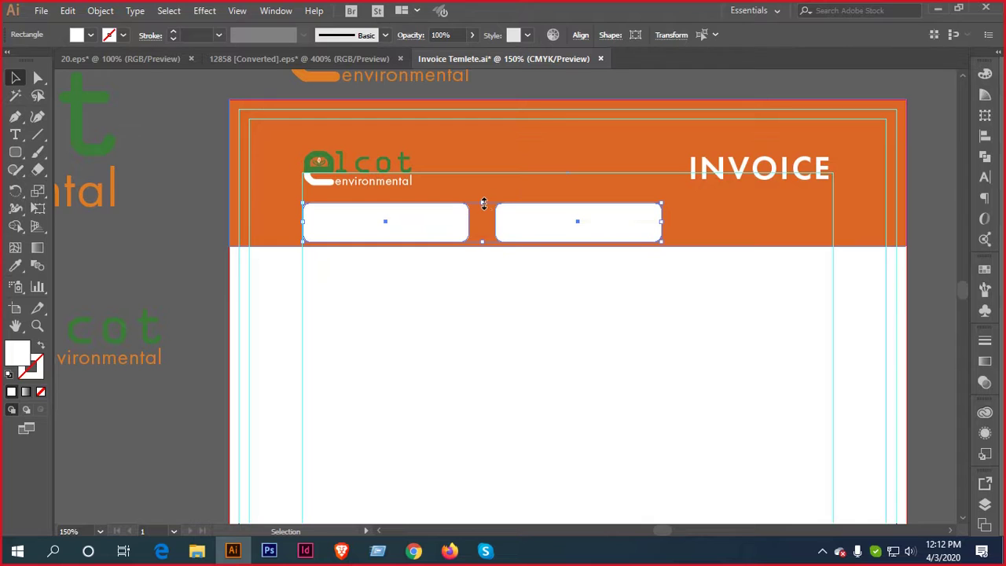
{"action": "left_click", "coordinate": [716, 242]}
Extend the orange header band's lower edge slightly downward and nudge both white rounded boxes down to sit just above it
{"action": "left_click_drag", "start_coordinate": [569, 247], "coordinate": [568, 262]}
{"action": "left_click", "coordinate": [563, 228]}
{"action": "left_click", "coordinate": [444, 218], "text": "shift"}
{"action": "key", "text": "shift+Down"}
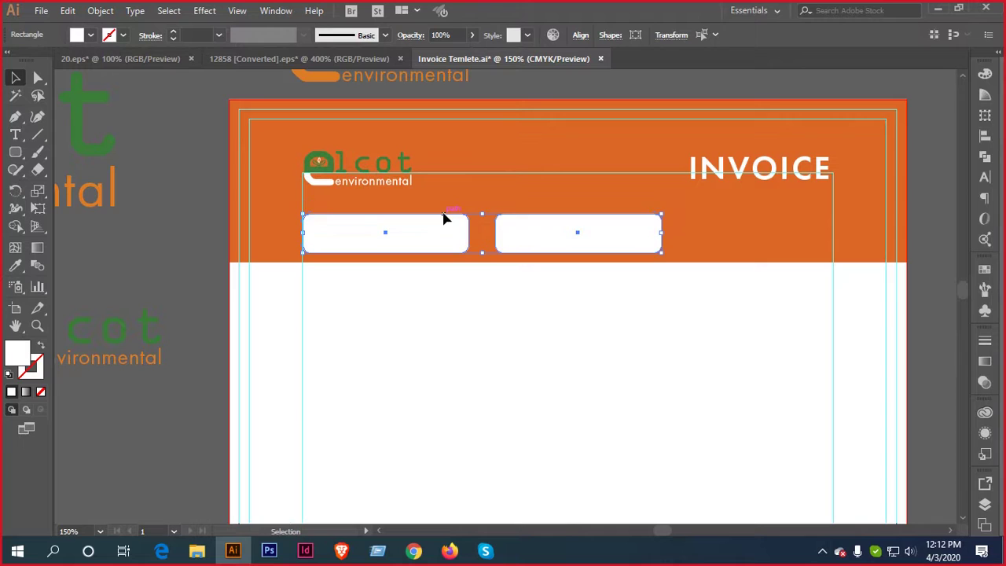
{"action": "key", "text": "Down"}
{"action": "key", "text": "Down"}
{"action": "key", "text": "Down"}
{"action": "key", "text": "Down"}
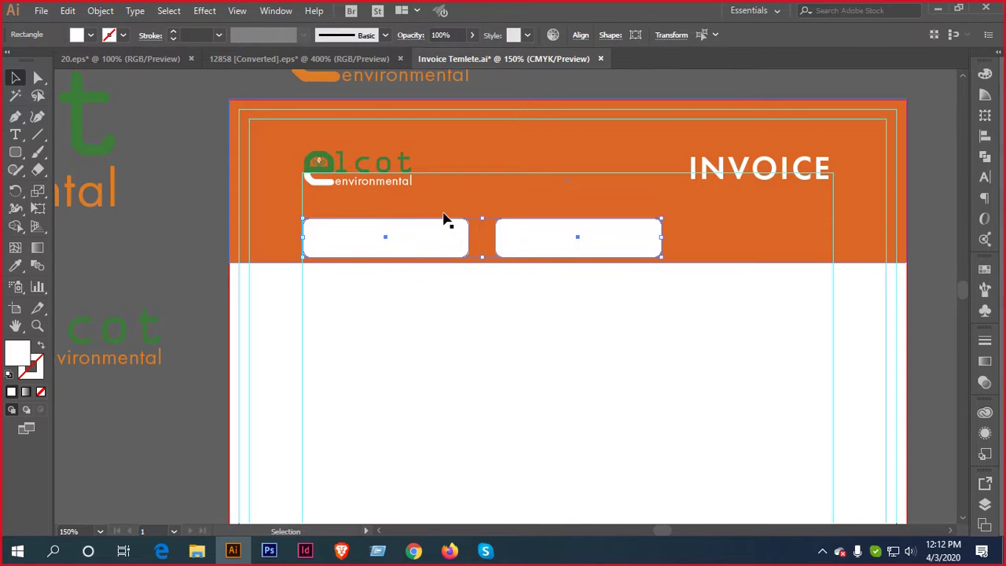
Examine the contact details text beneath the logo in the 20.eps reference and the full layout of the 12858 [Converted].eps reference
{"action": "left_click", "coordinate": [475, 289]}
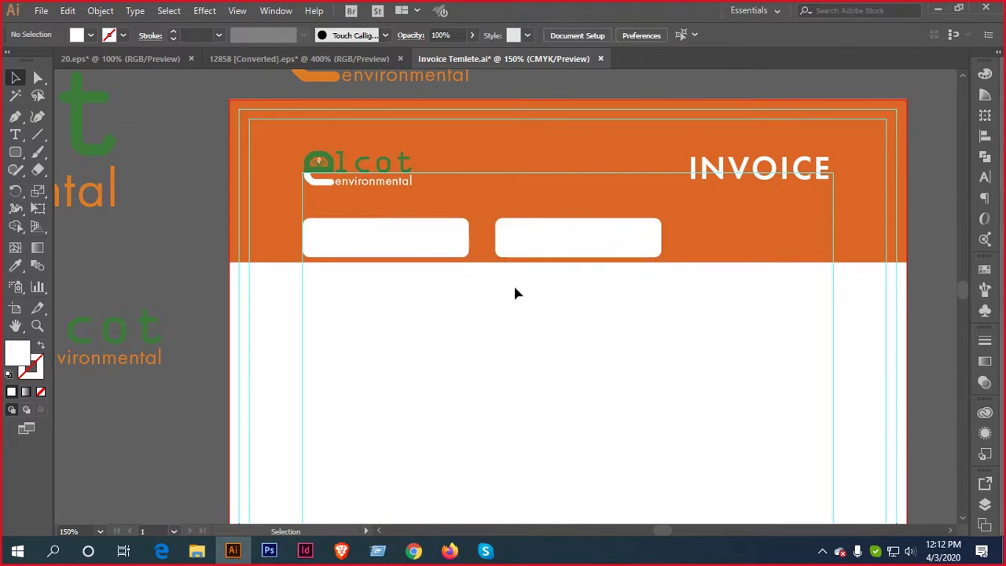
{"action": "left_click", "coordinate": [142, 59]}
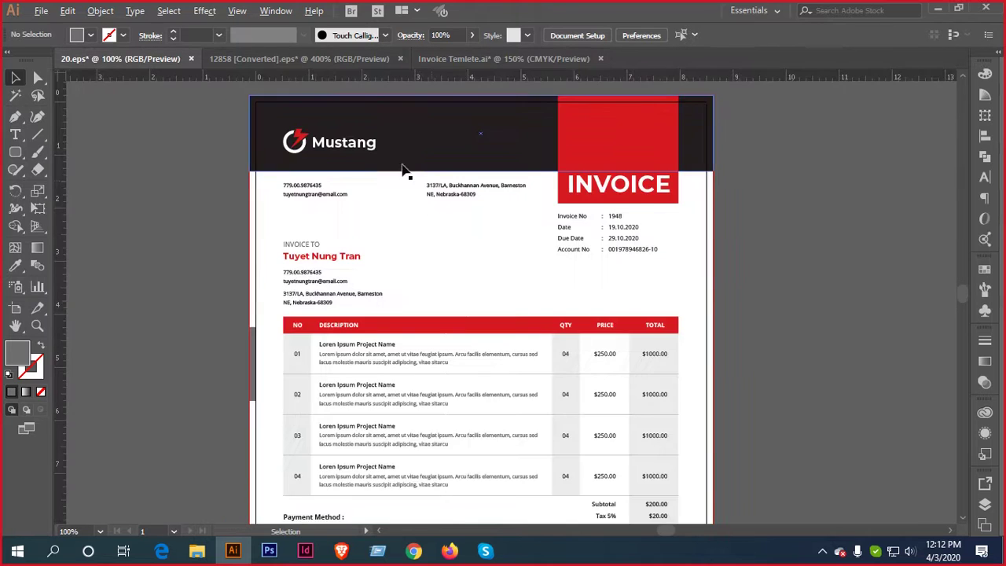
{"action": "scroll", "coordinate": [404, 173], "scroll_direction": "up", "scroll_amount": 3}
{"action": "left_click_drag", "start_coordinate": [325, 213], "coordinate": [615, 241]}
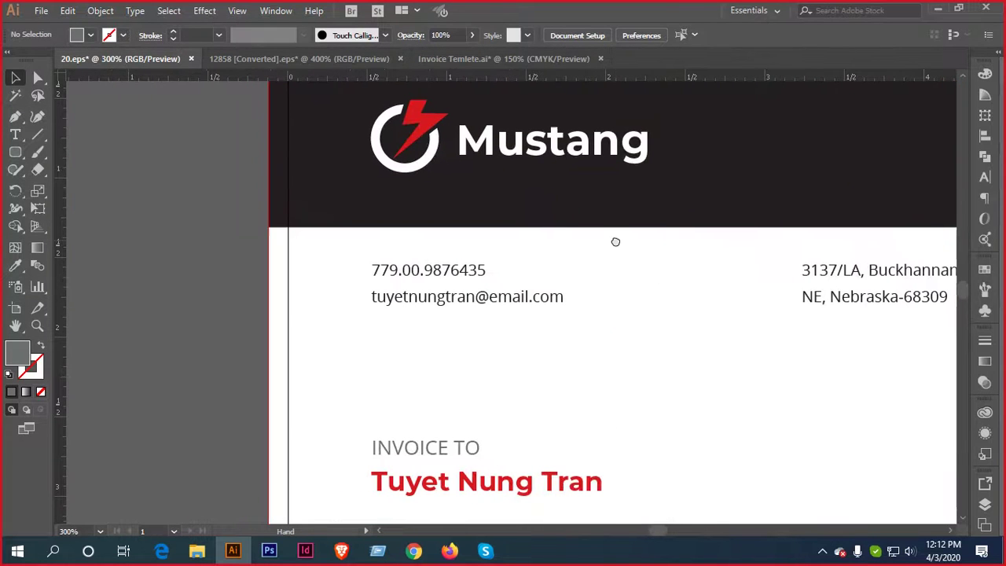
{"action": "left_click", "coordinate": [434, 303]}
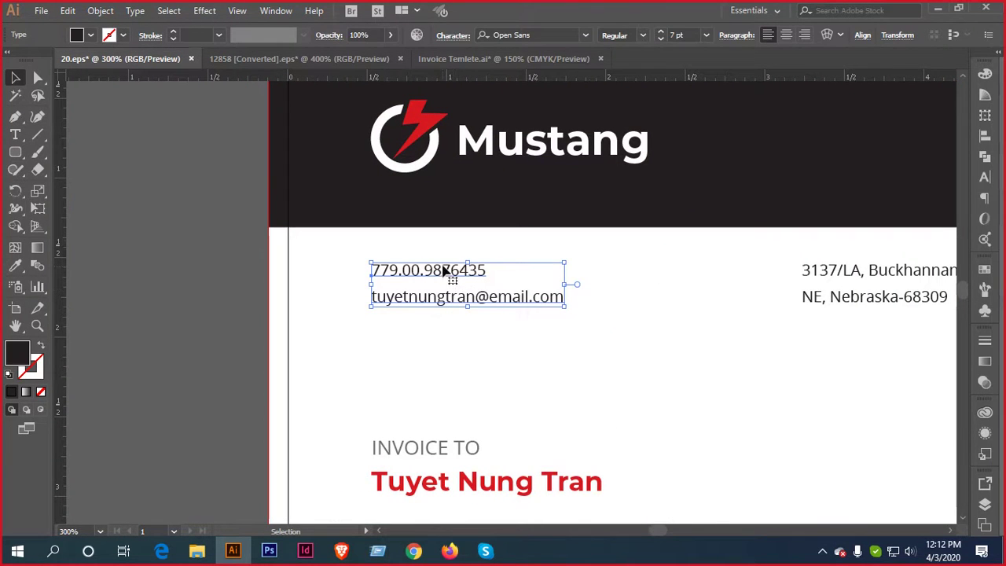
{"action": "scroll", "coordinate": [526, 279], "scroll_direction": "down", "scroll_amount": 3}
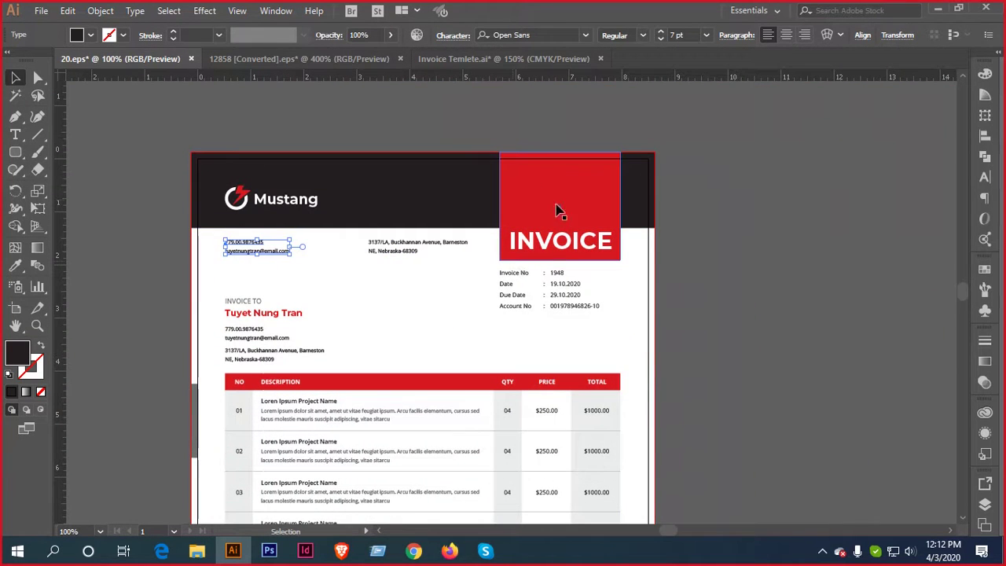
{"action": "left_click", "coordinate": [395, 61]}
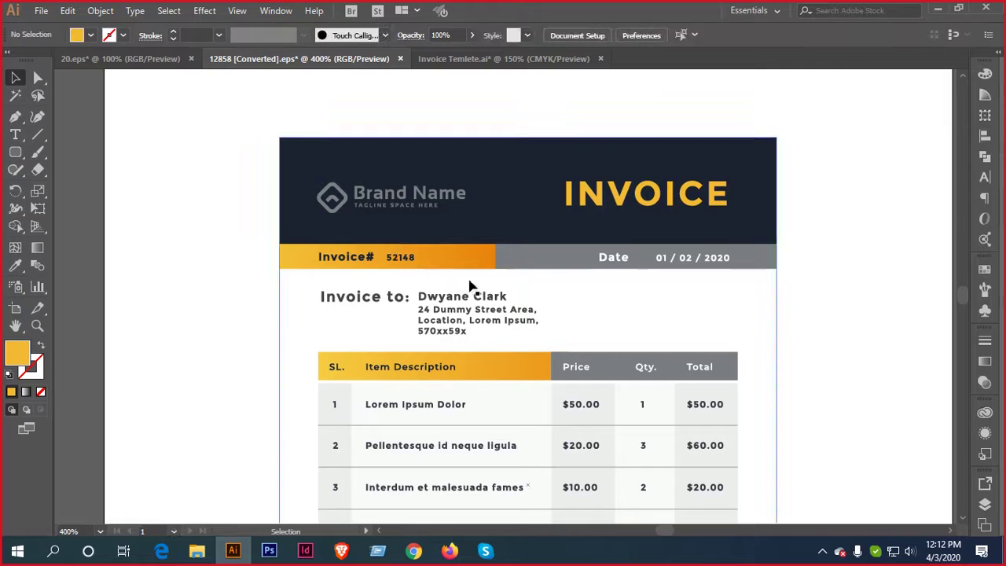
{"action": "scroll", "coordinate": [560, 307], "scroll_direction": "down", "scroll_amount": 3}
{"action": "scroll", "coordinate": [561, 314], "scroll_direction": "down", "scroll_amount": 3}
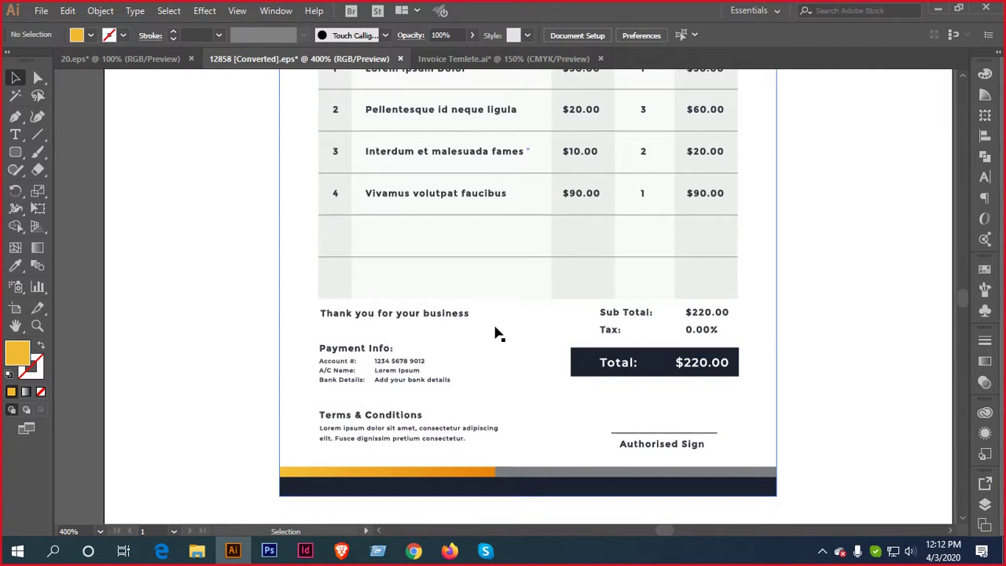
{"action": "scroll", "coordinate": [495, 334], "scroll_direction": "up", "scroll_amount": 3}
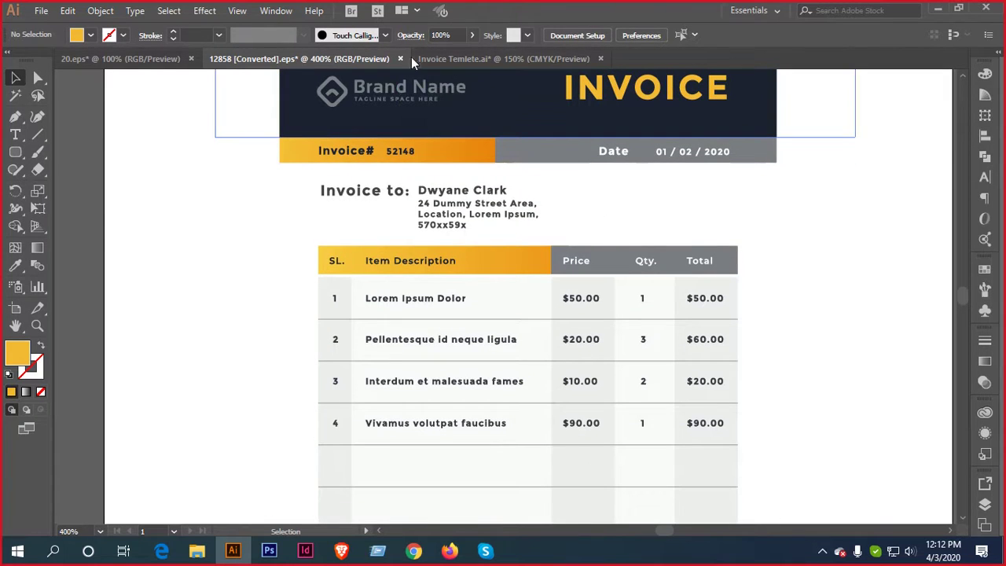
Copy the phone and e-mail text block beneath the Mustang logo in 20.eps into the Invoice Temlete.ai document
{"action": "left_click", "coordinate": [118, 58]}
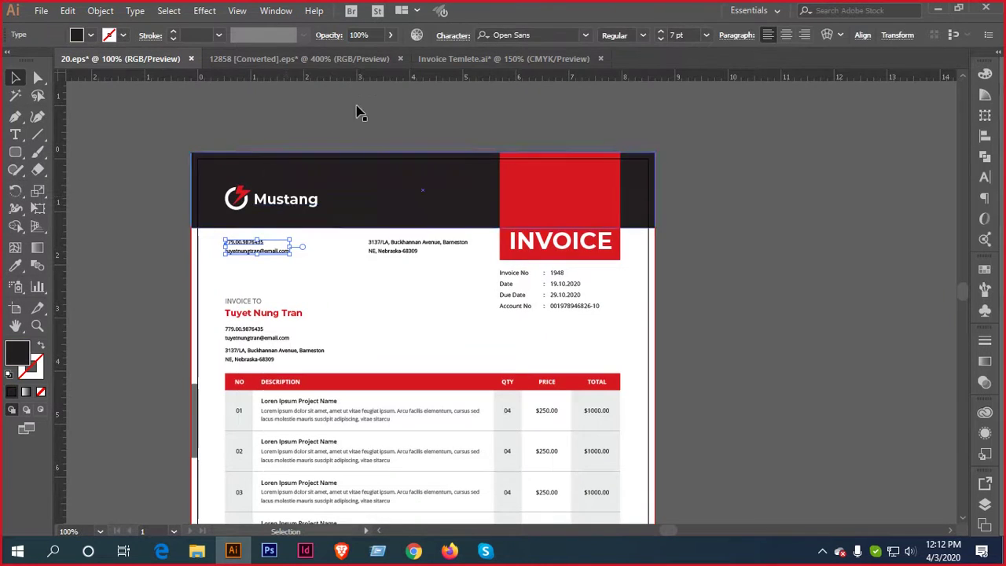
{"action": "scroll", "coordinate": [259, 251], "scroll_direction": "up", "scroll_amount": 3}
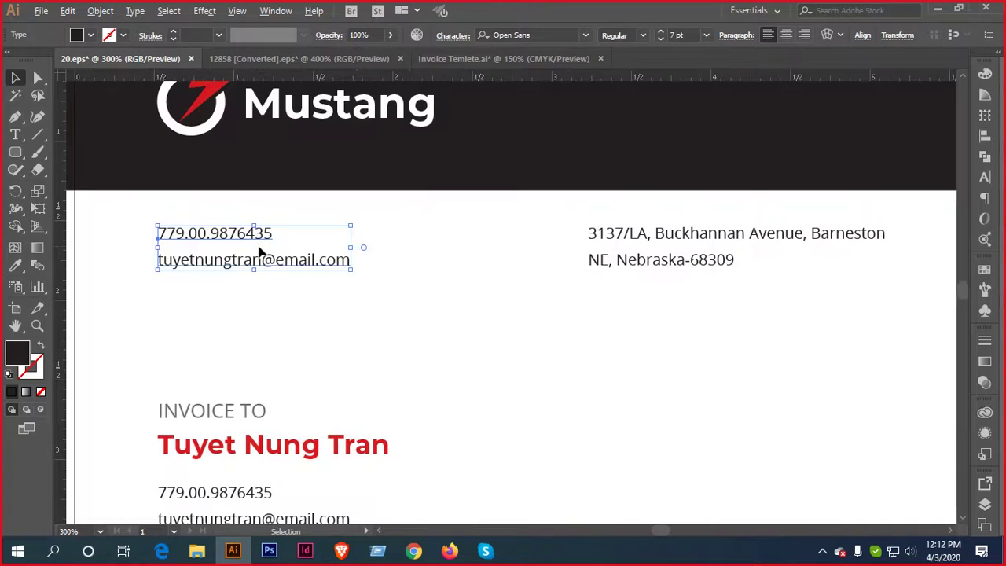
{"action": "left_click_drag", "start_coordinate": [228, 237], "coordinate": [452, 63]}
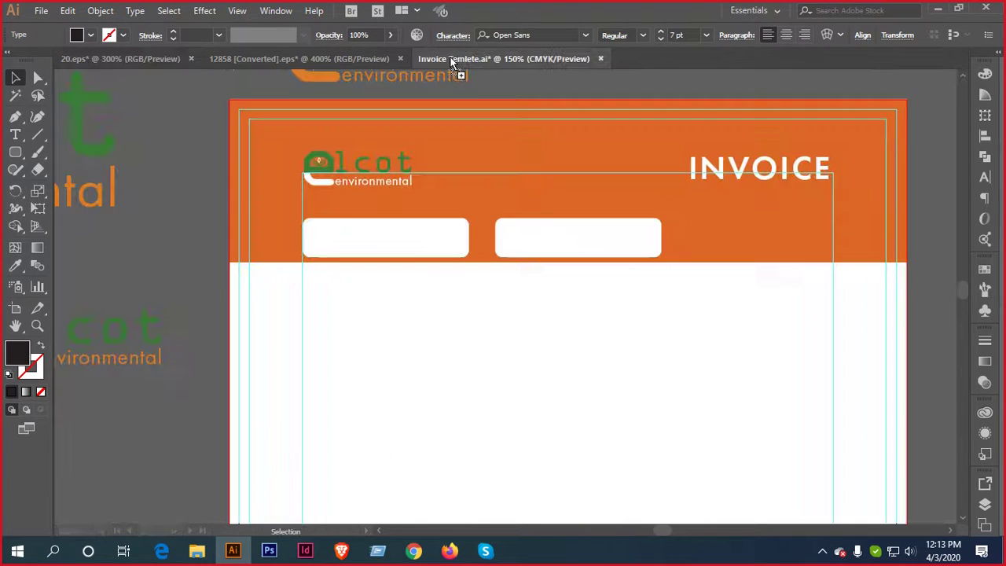
{"action": "key", "text": "ctrl+v"}
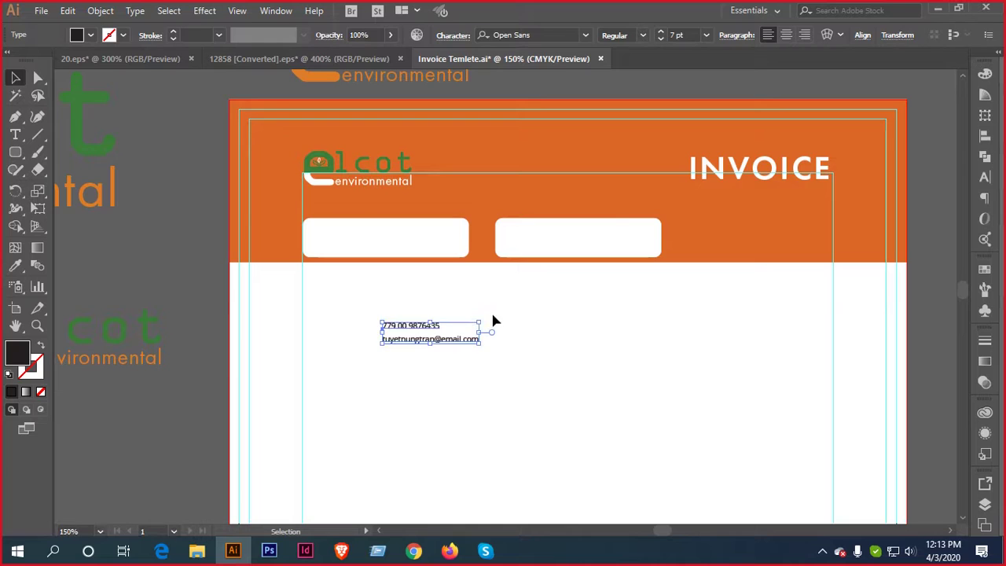
Set the pasted contact text to a 6 pt font size with 9 pt leading
{"action": "left_click", "coordinate": [983, 178]}
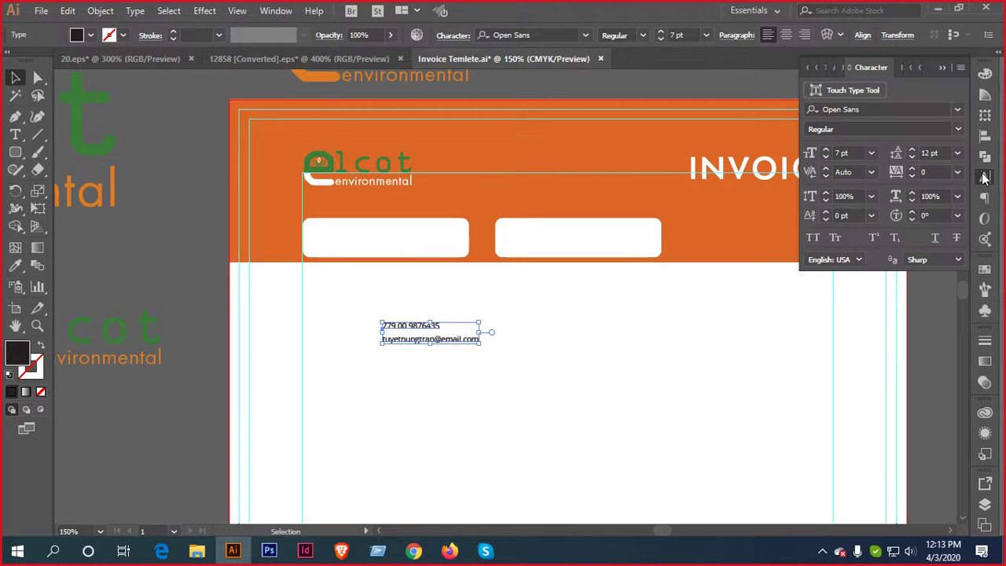
{"action": "left_click", "coordinate": [826, 159]}
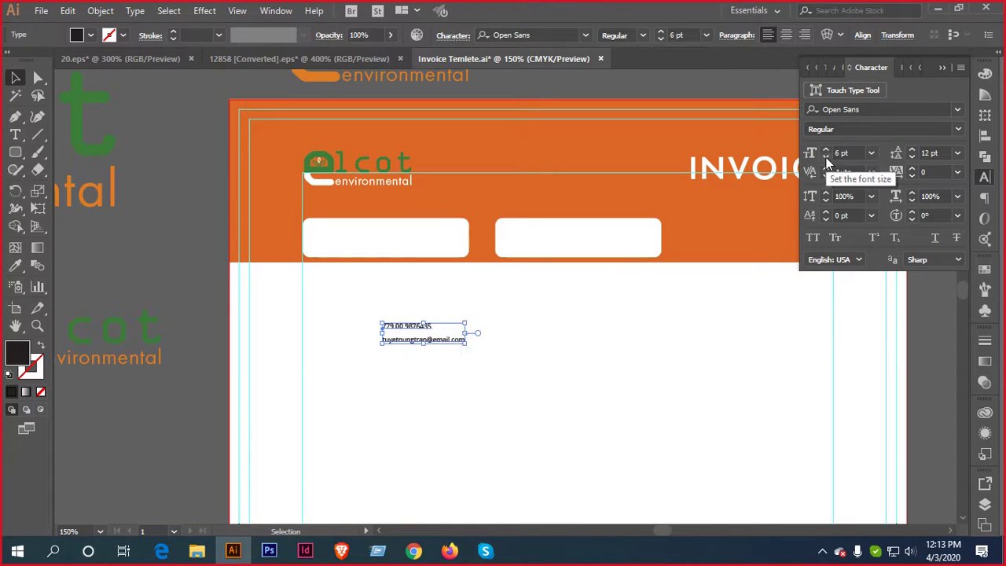
{"action": "left_click", "coordinate": [911, 157]}
{"action": "left_click", "coordinate": [910, 157]}
{"action": "left_click", "coordinate": [911, 157]}
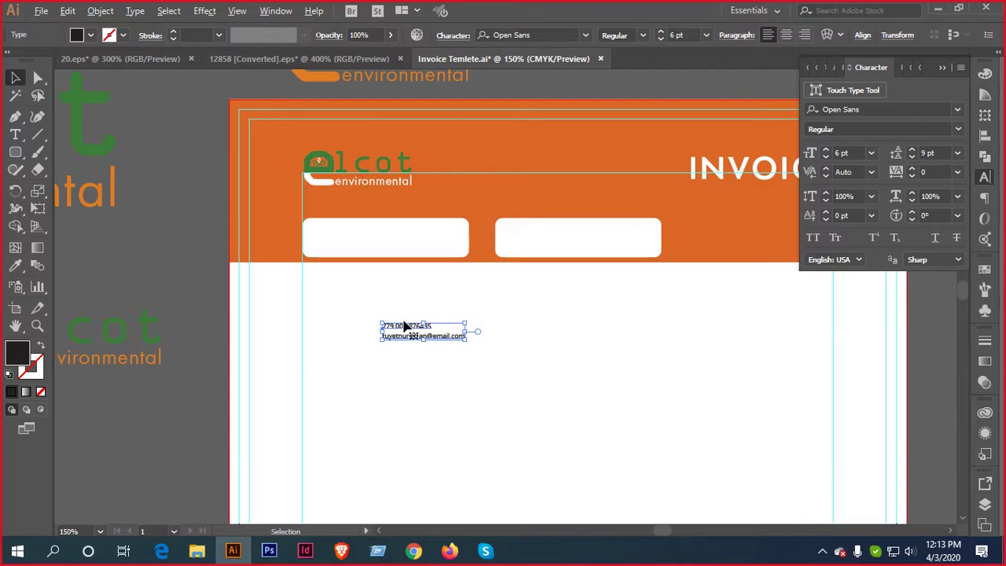
Move the contact text into the white box under the logo and set it to 9 pt with 10 pt leading
{"action": "scroll", "coordinate": [405, 326], "scroll_direction": "up", "scroll_amount": 3}
{"action": "left_click_drag", "start_coordinate": [370, 312], "coordinate": [545, 148]}
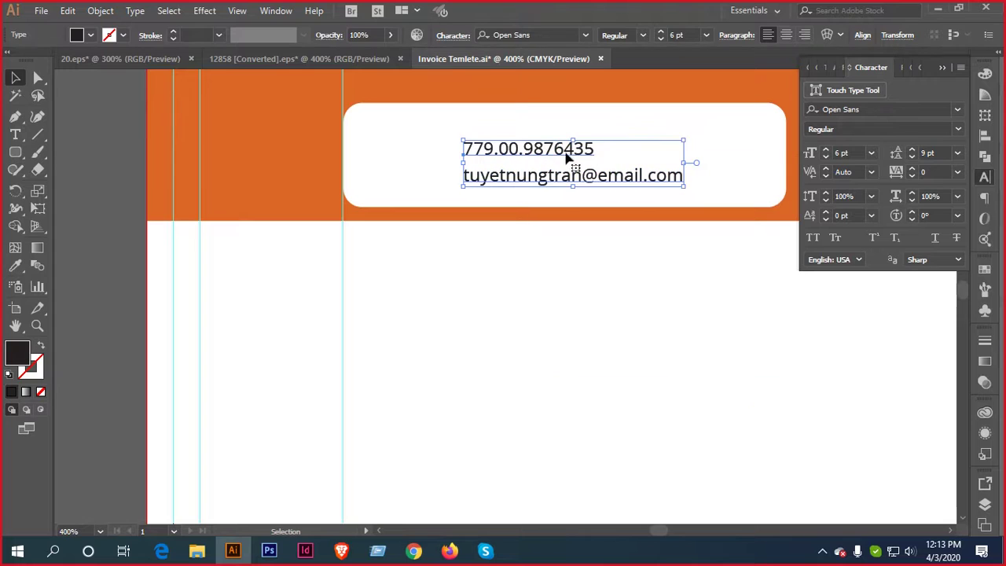
{"action": "left_click", "coordinate": [825, 152]}
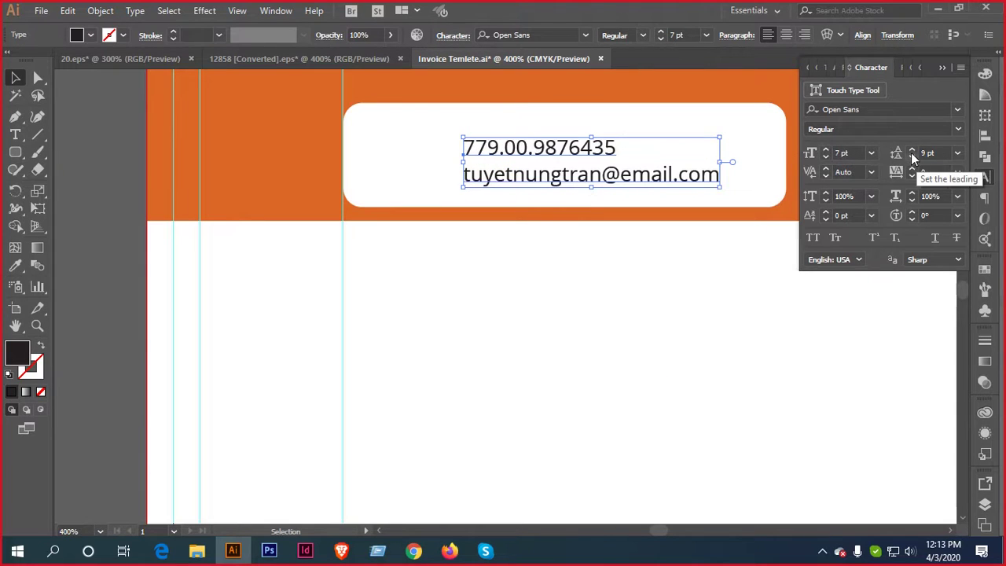
{"action": "left_click", "coordinate": [912, 150]}
{"action": "left_click", "coordinate": [826, 149]}
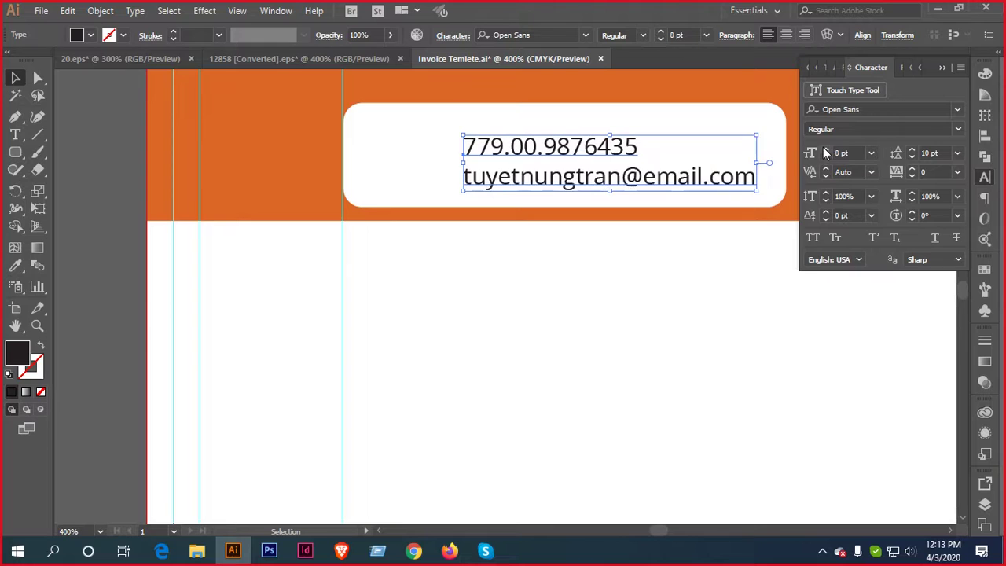
{"action": "left_click", "coordinate": [826, 150]}
Shift the contact text horizontally until it sits centred within the white box under the logo
{"action": "left_click_drag", "start_coordinate": [675, 172], "coordinate": [607, 178]}
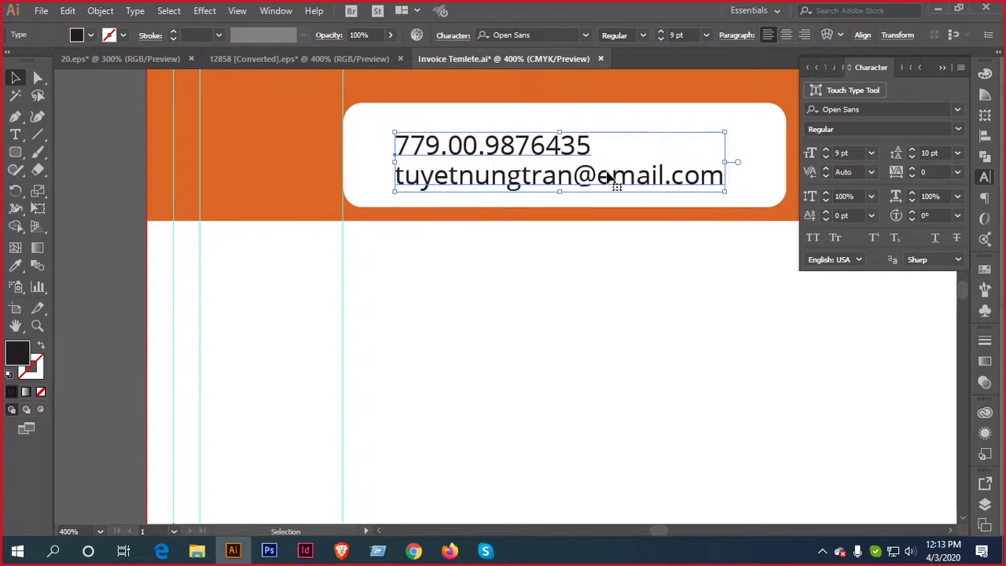
{"action": "scroll", "coordinate": [591, 291], "scroll_direction": "down", "scroll_amount": 1}
{"action": "left_click_drag", "start_coordinate": [646, 298], "coordinate": [550, 308]}
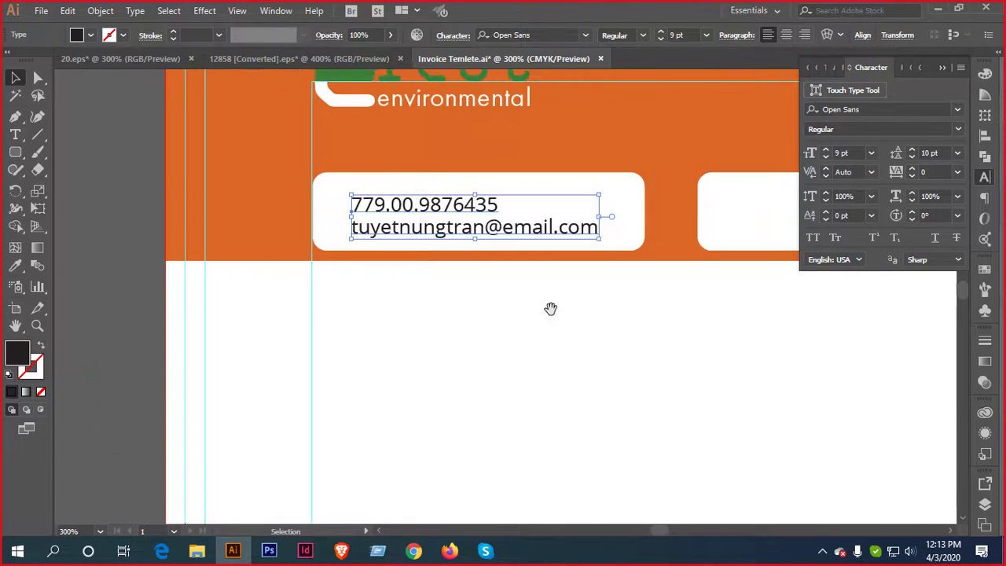
{"action": "key", "text": "Right"}
{"action": "key", "text": "Right"}
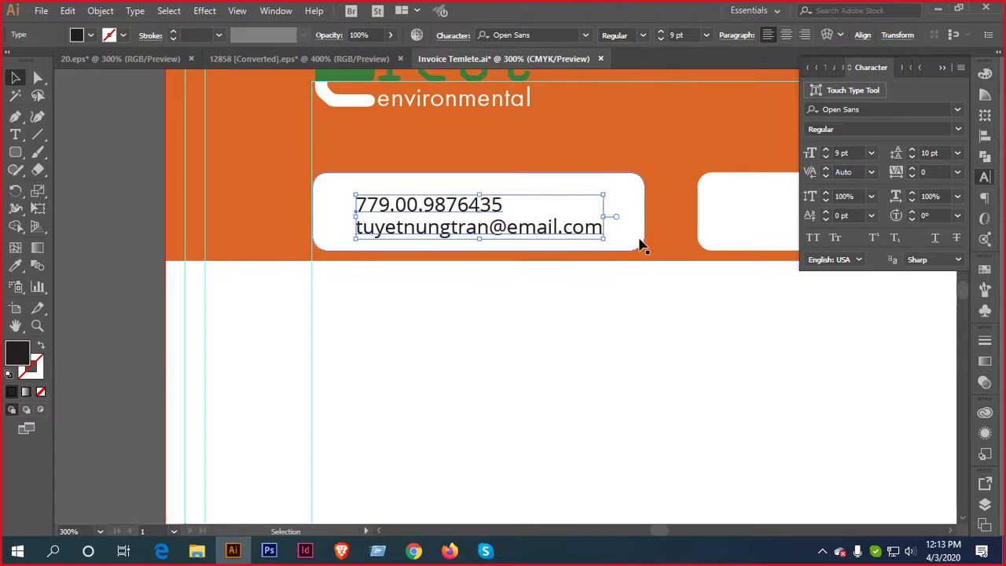
Set the leading of the two-line phone and email text to 12 pt
{"action": "left_click_drag", "start_coordinate": [628, 226], "coordinate": [567, 221]}
{"action": "left_click", "coordinate": [550, 220]}
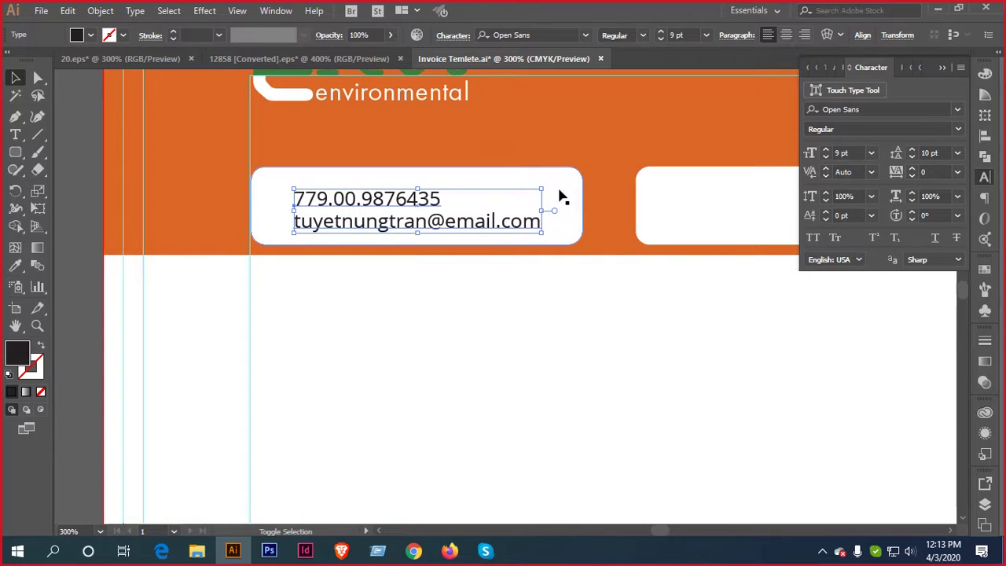
{"action": "left_click", "coordinate": [912, 149]}
{"action": "left_click", "coordinate": [912, 149]}
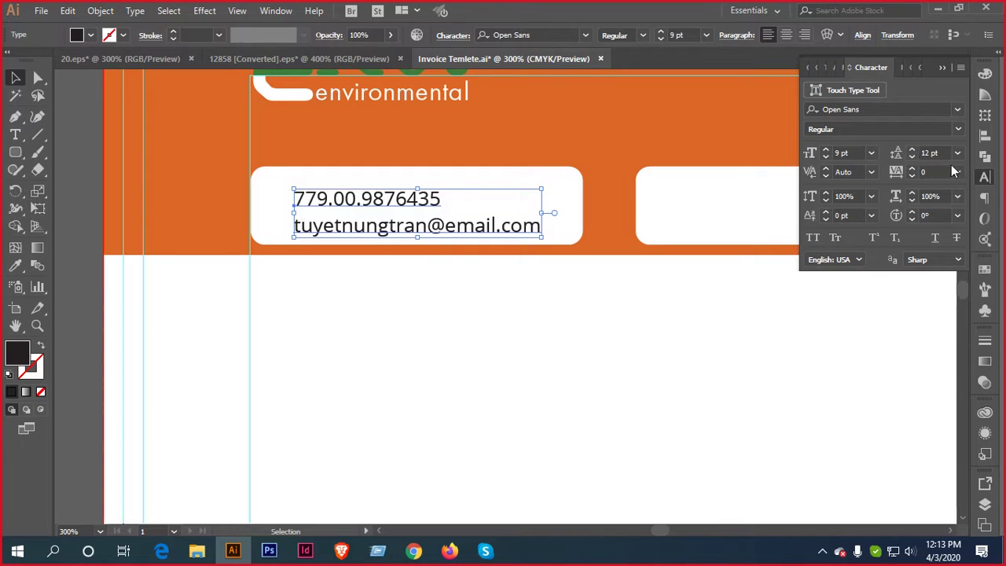
Centre the phone and email text horizontally and vertically within its white rounded box
{"action": "left_click", "coordinate": [561, 204], "text": "shift"}
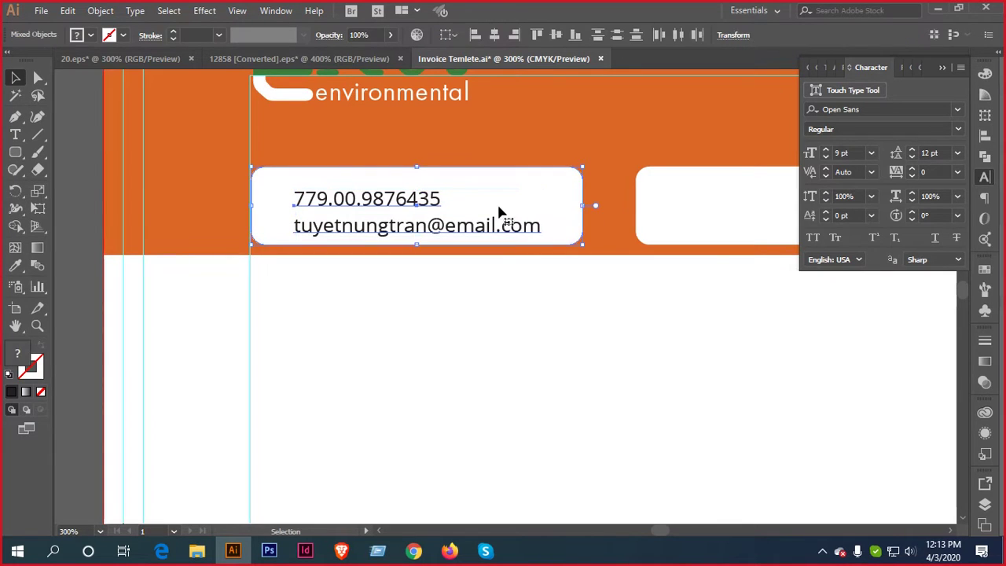
{"action": "left_click", "coordinate": [498, 37]}
{"action": "left_click", "coordinate": [556, 36]}
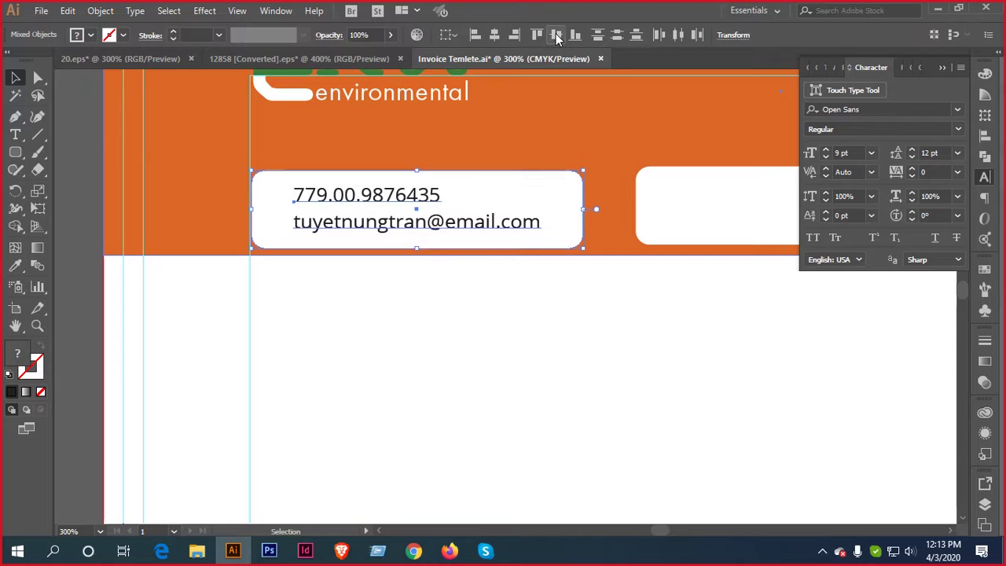
{"action": "left_click", "coordinate": [479, 341]}
{"action": "scroll", "coordinate": [479, 341], "scroll_direction": "down", "scroll_amount": 2}
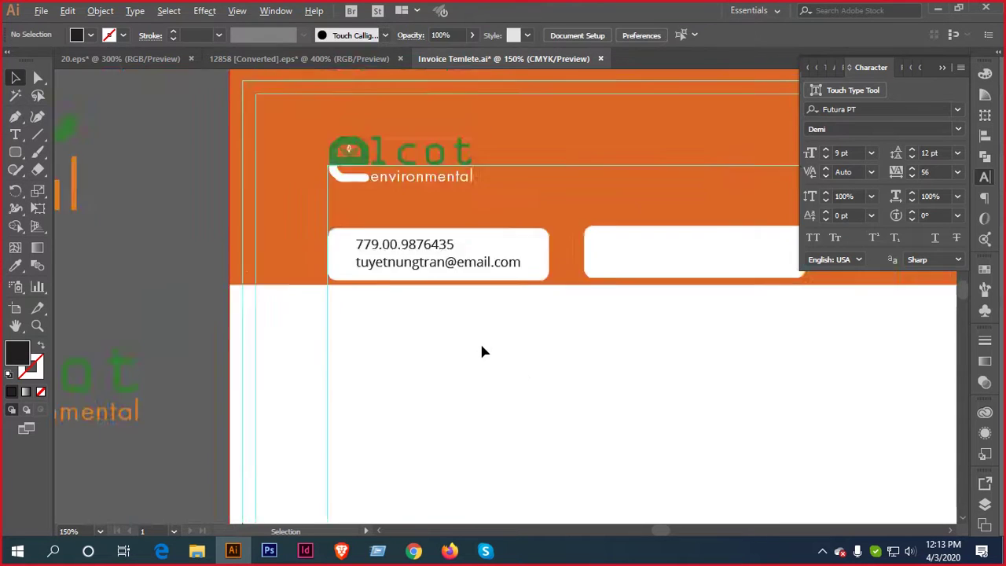
Copy the two-line company address from the 20.eps document into the blank area below the header of Invoice Temlete.ai
{"action": "left_click", "coordinate": [290, 60]}
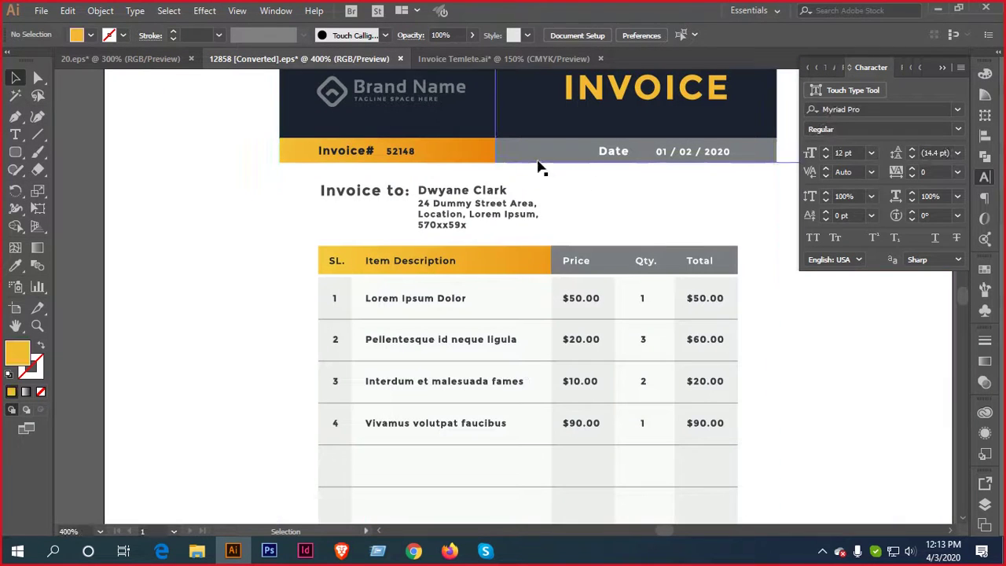
{"action": "left_click", "coordinate": [161, 59]}
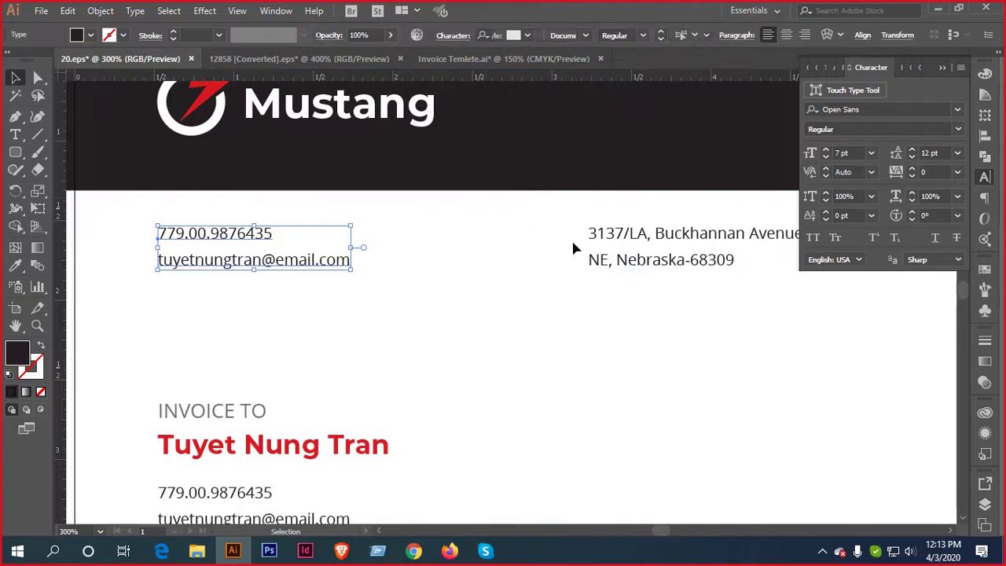
{"action": "scroll", "coordinate": [685, 240], "scroll_direction": "right", "scroll_amount": 3}
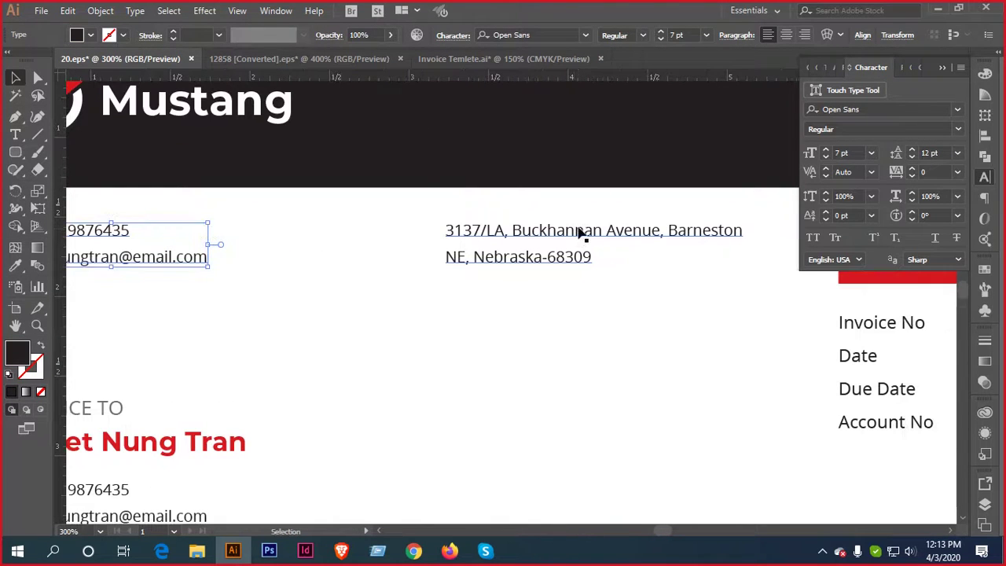
{"action": "mouse_move", "coordinate": [579, 231]}
{"action": "left_mouse_down"}
{"action": "mouse_move", "coordinate": [467, 57]}
{"action": "mouse_move", "coordinate": [550, 337]}
{"action": "mouse_move", "coordinate": [597, 348]}
{"action": "mouse_move", "coordinate": [580, 247]}
{"action": "left_mouse_up"}
{"action": "scroll", "coordinate": [643, 351], "scroll_direction": "up", "scroll_amount": 2}
Remove the line break in the pasted address so that it runs on a single line
{"action": "left_click", "coordinate": [16, 135]}
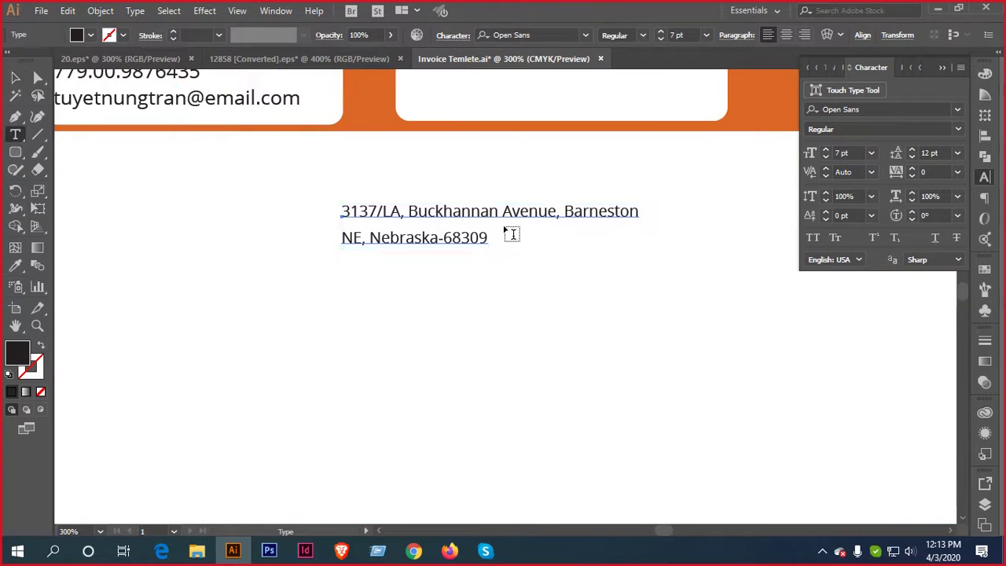
{"action": "left_click", "coordinate": [632, 210]}
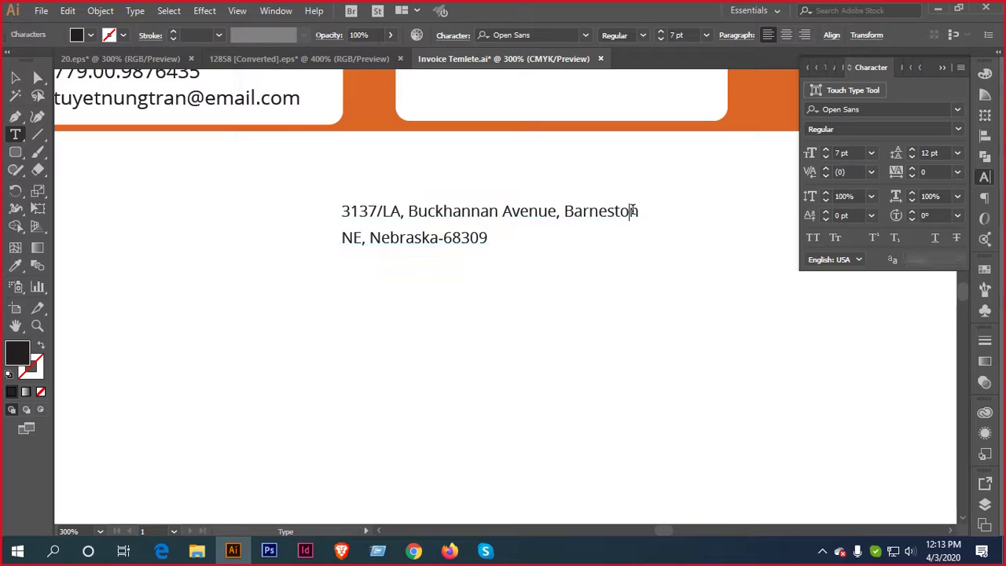
{"action": "key", "text": "Delete"}
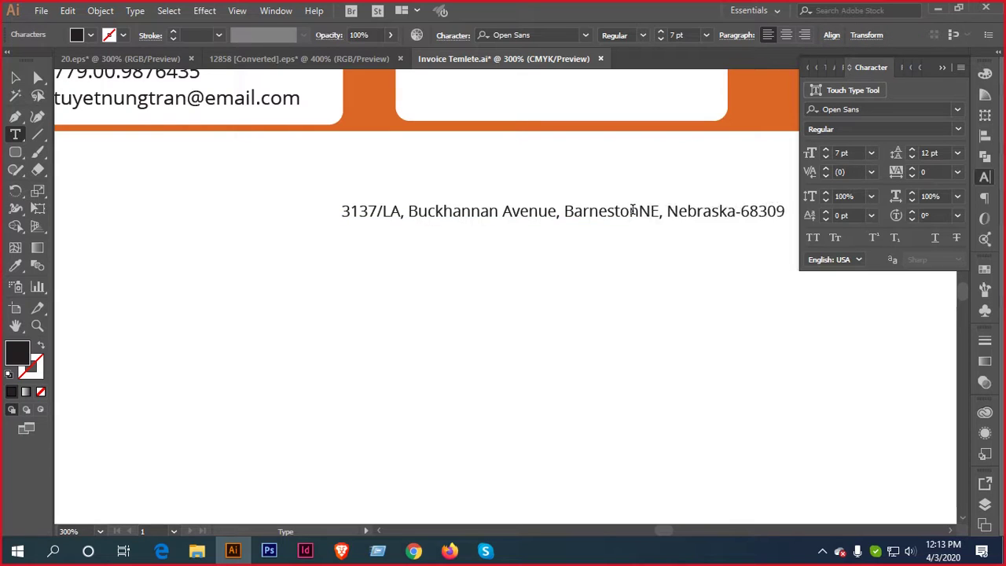
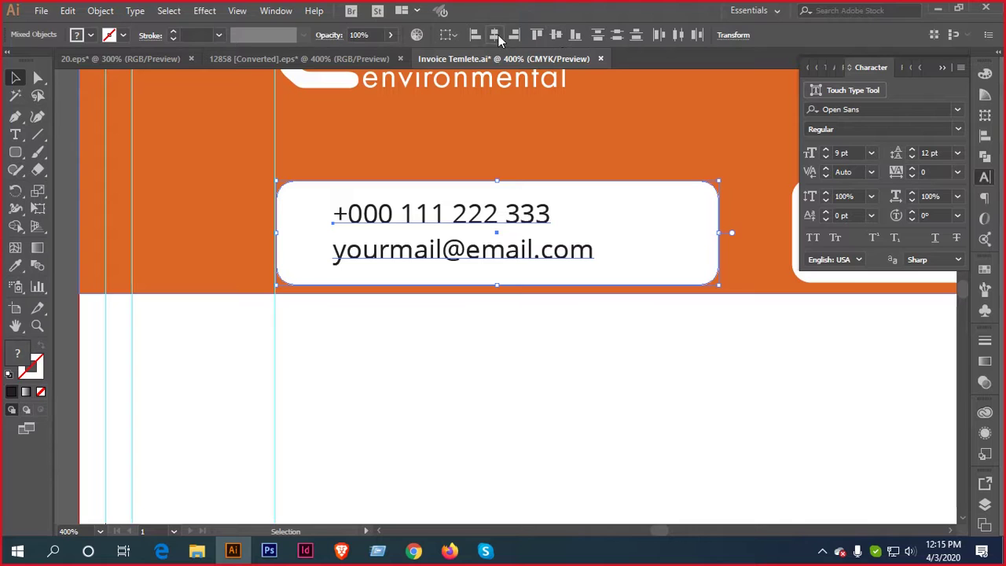
Group the phone and email text with its white rounded box
{"action": "key", "text": "ctrl+g"}
{"action": "left_click_drag", "start_coordinate": [772, 384], "coordinate": [274, 359]}
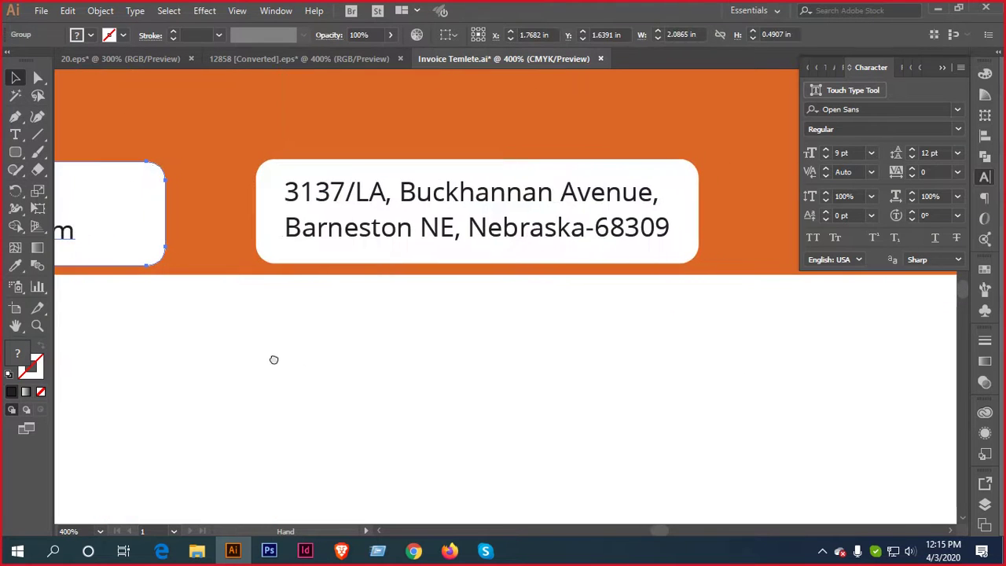
Replace the postal code in the address text with four zeros and the state name with New York
{"action": "left_click", "coordinate": [518, 239]}
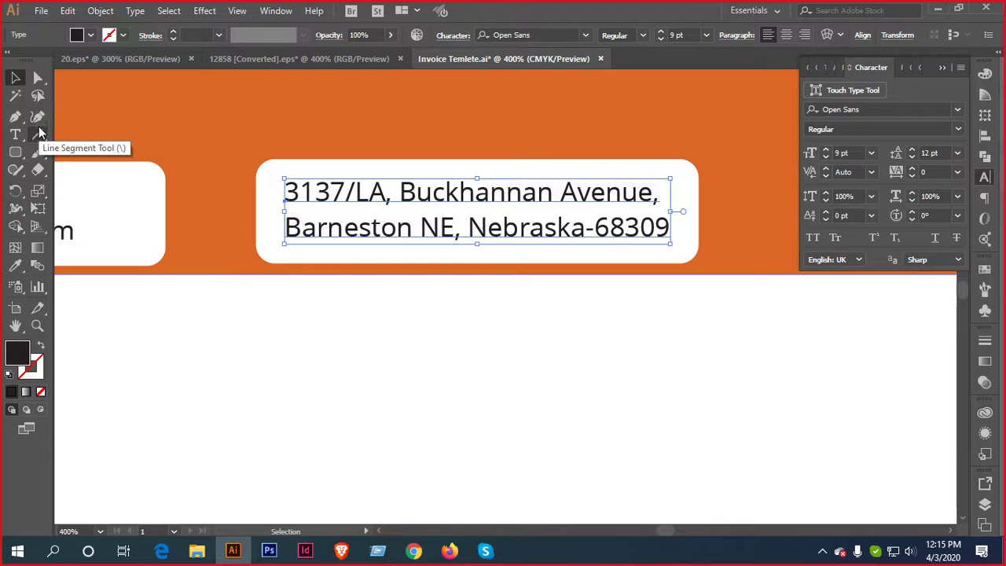
{"action": "left_click", "coordinate": [15, 135]}
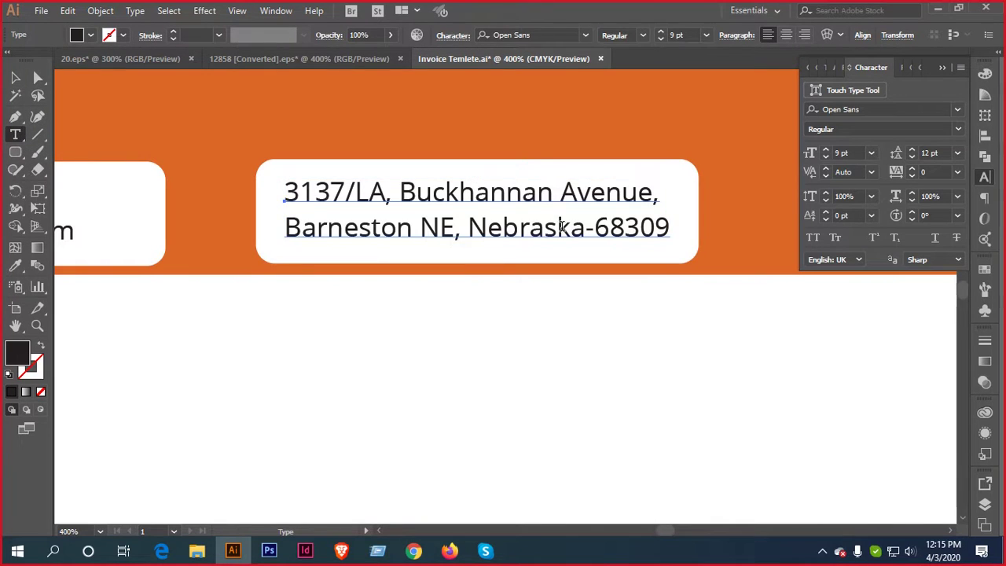
{"action": "left_click_drag", "start_coordinate": [599, 224], "coordinate": [685, 228]}
{"action": "type", "text": "0000"}
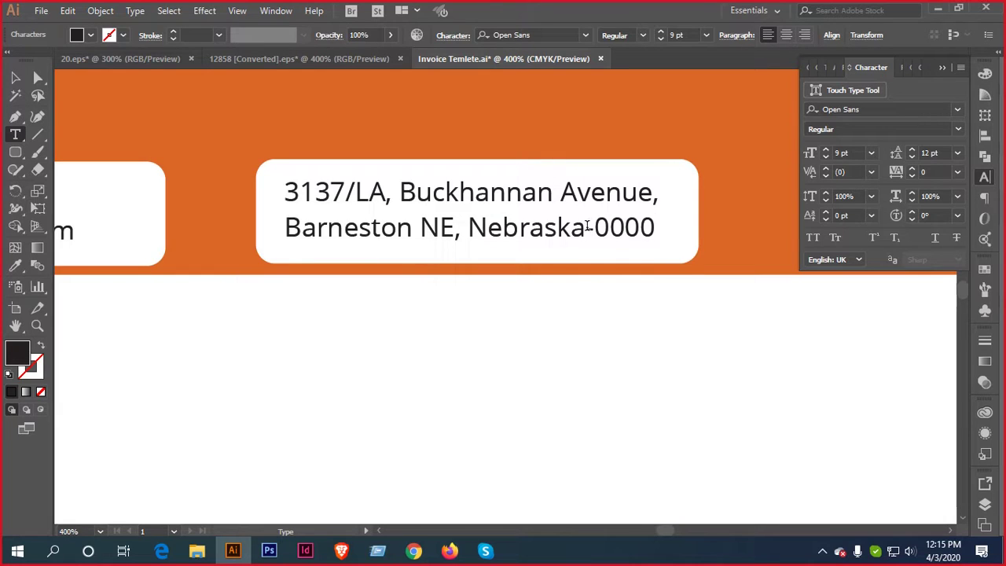
{"action": "left_click_drag", "start_coordinate": [585, 227], "coordinate": [470, 227]}
{"action": "type", "text": "New York"}
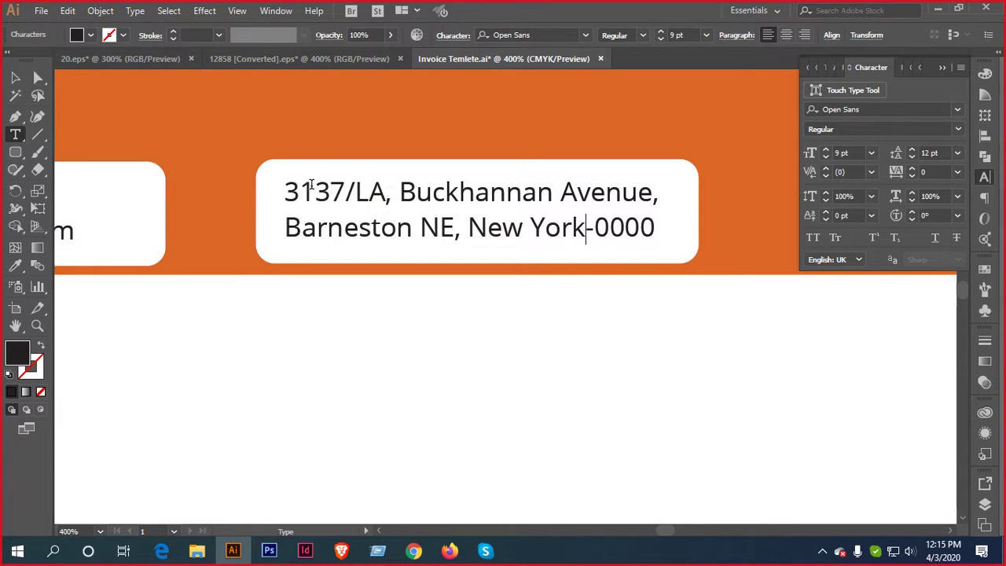
Replace the first two digits of the address's street number and the first letter of its suffix with placeholder characters
{"action": "left_click_drag", "start_coordinate": [311, 185], "coordinate": [257, 184]}
{"action": "type", "text": "40"}
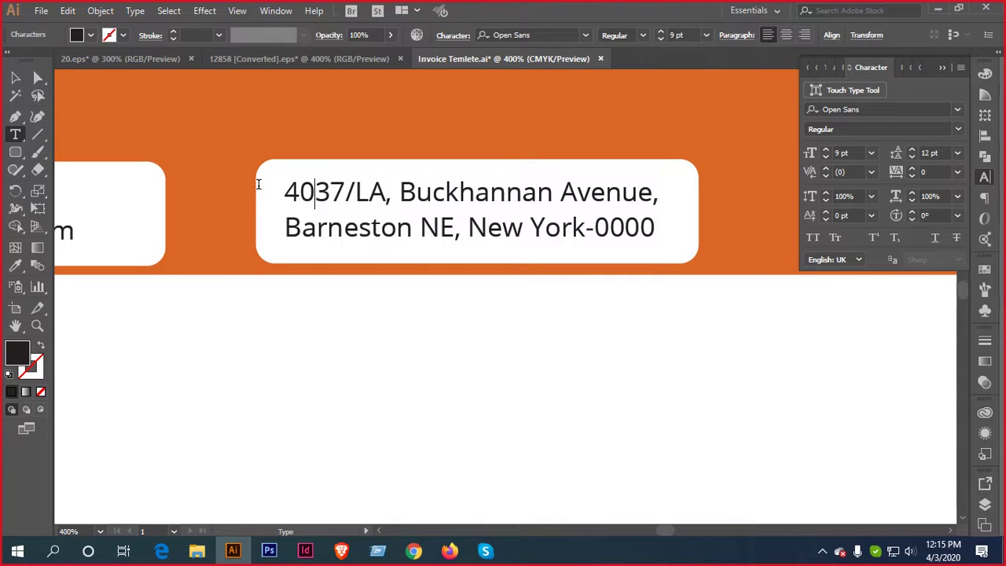
{"action": "left_click_drag", "start_coordinate": [366, 184], "coordinate": [356, 184]}
{"action": "type", "text": "M"}
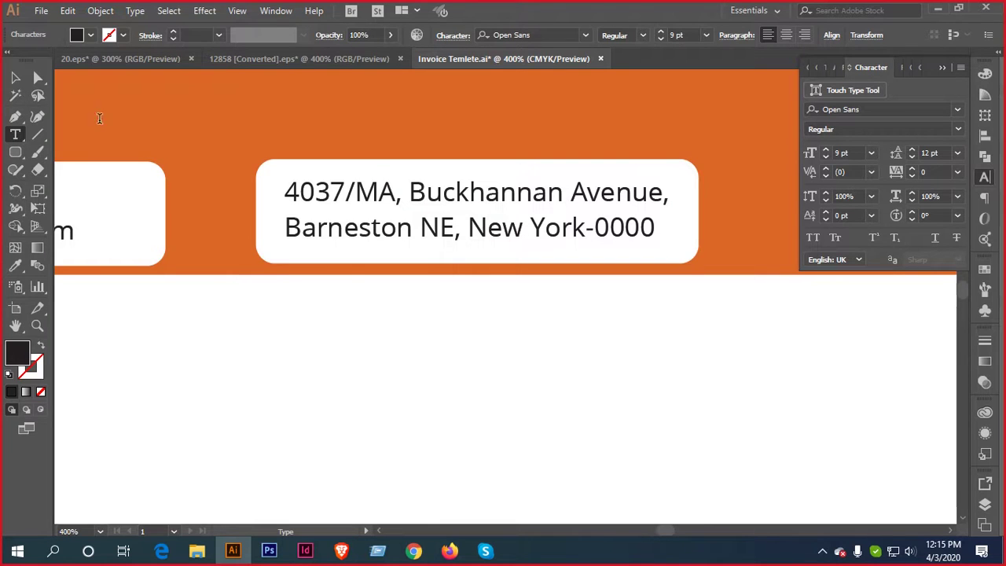
{"action": "left_click", "coordinate": [14, 78]}
{"action": "key", "text": "ctrl+minus"}
{"action": "key", "text": "ctrl+minus"}
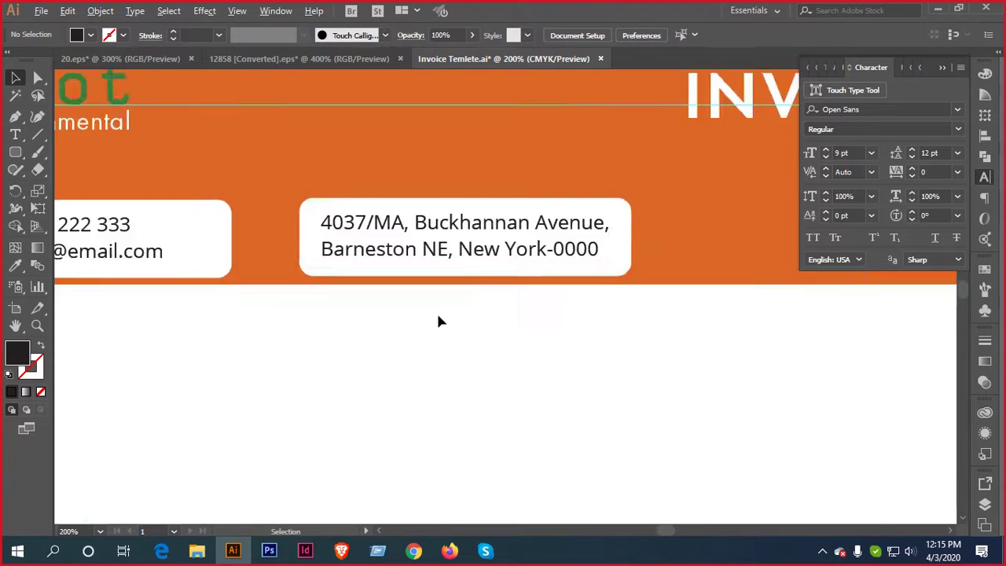
Centre the address text horizontally in its white rounded box and group the two objects
{"action": "right_click", "coordinate": [577, 240]}
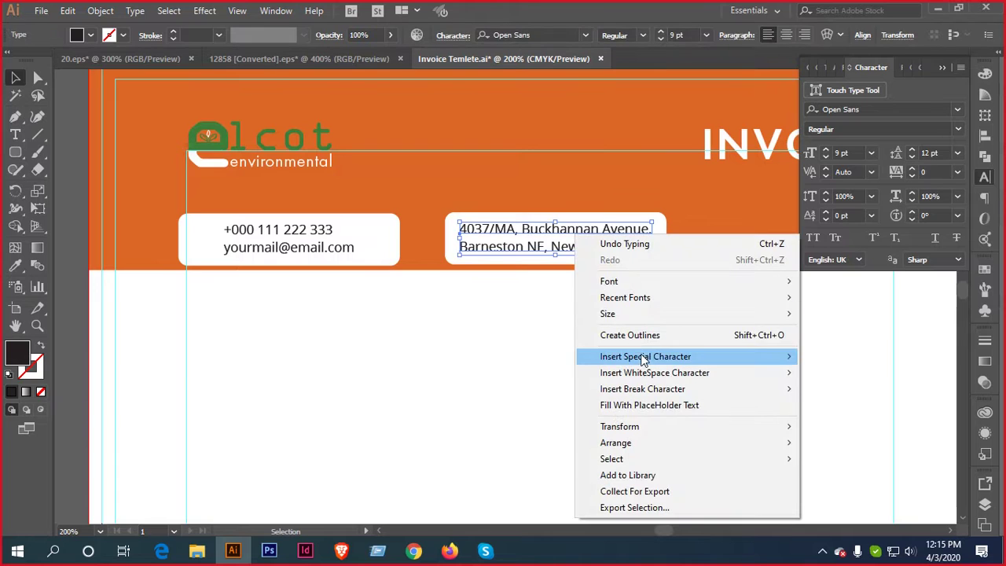
{"action": "key", "text": "Escape"}
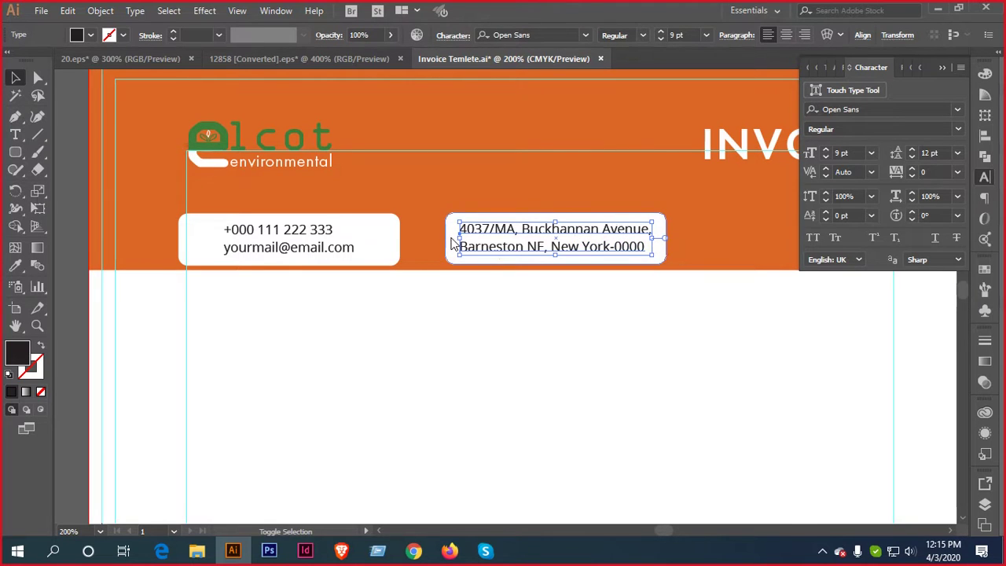
{"action": "left_click", "coordinate": [464, 310]}
{"action": "key", "text": "ctrl+plus"}
{"action": "key", "text": "ctrl+plus"}
{"action": "left_click", "coordinate": [481, 246]}
{"action": "left_click", "coordinate": [449, 234], "text": "shift"}
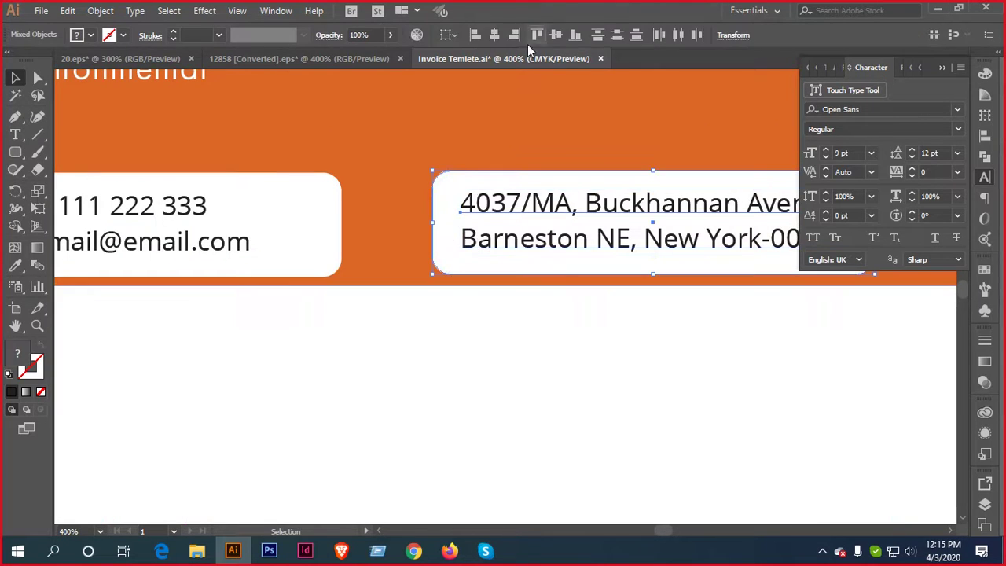
{"action": "left_click", "coordinate": [493, 35]}
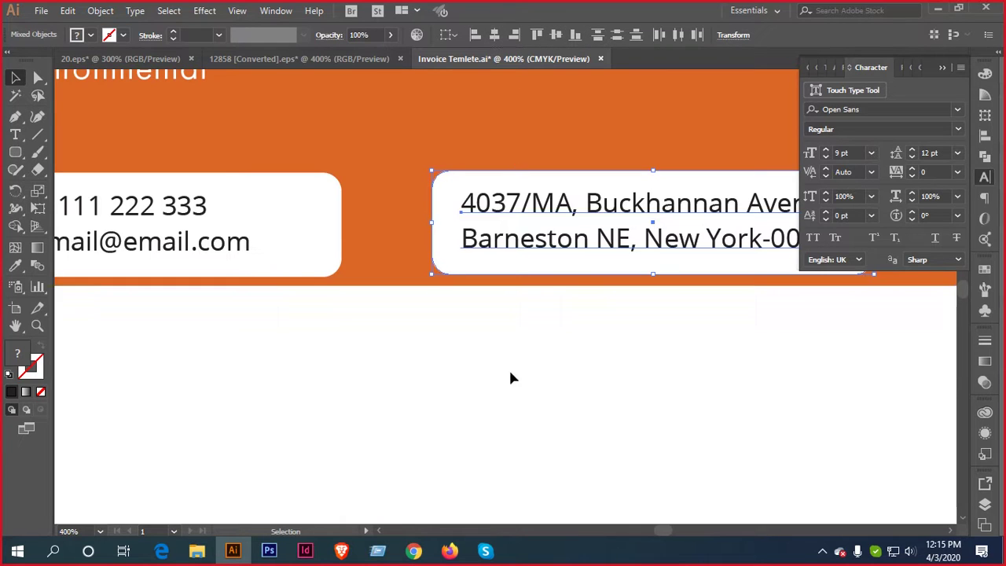
{"action": "key", "text": "ctrl+g"}
Align the phone and email group and the address group to each other by their vertical centres
{"action": "key", "text": "ctrl+minus"}
{"action": "key", "text": "ctrl+minus"}
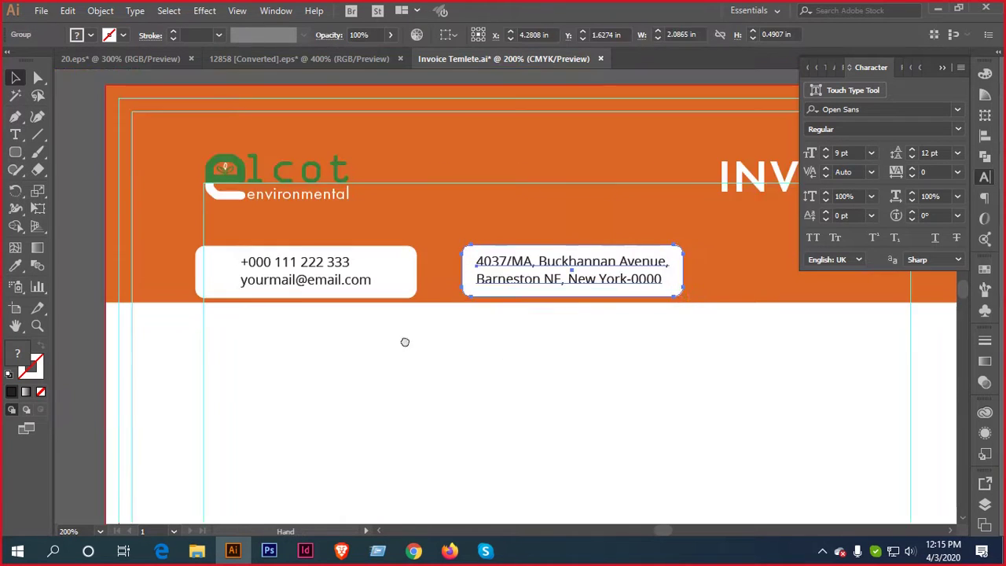
{"action": "left_click", "coordinate": [481, 287], "text": "shift"}
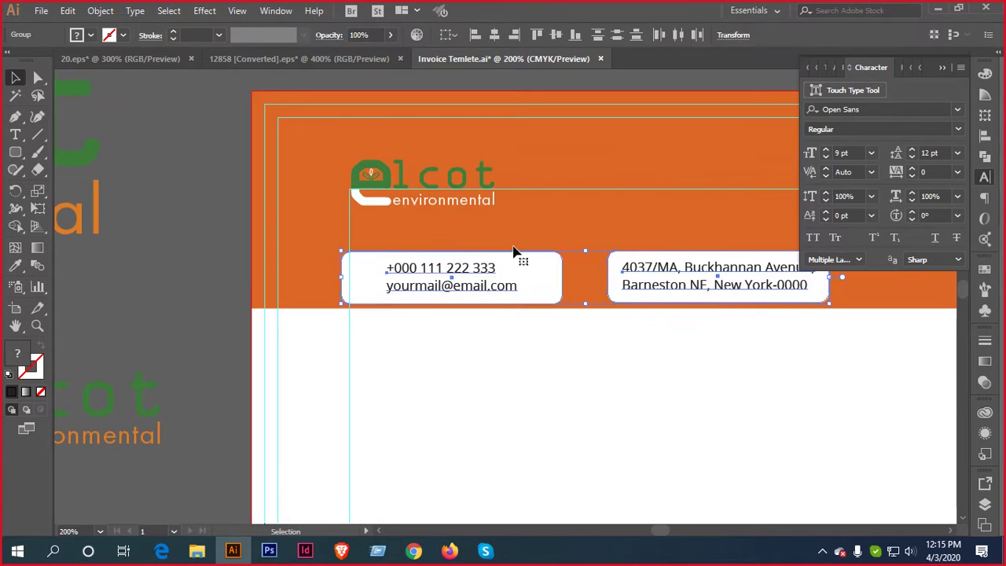
{"action": "left_click", "coordinate": [559, 34]}
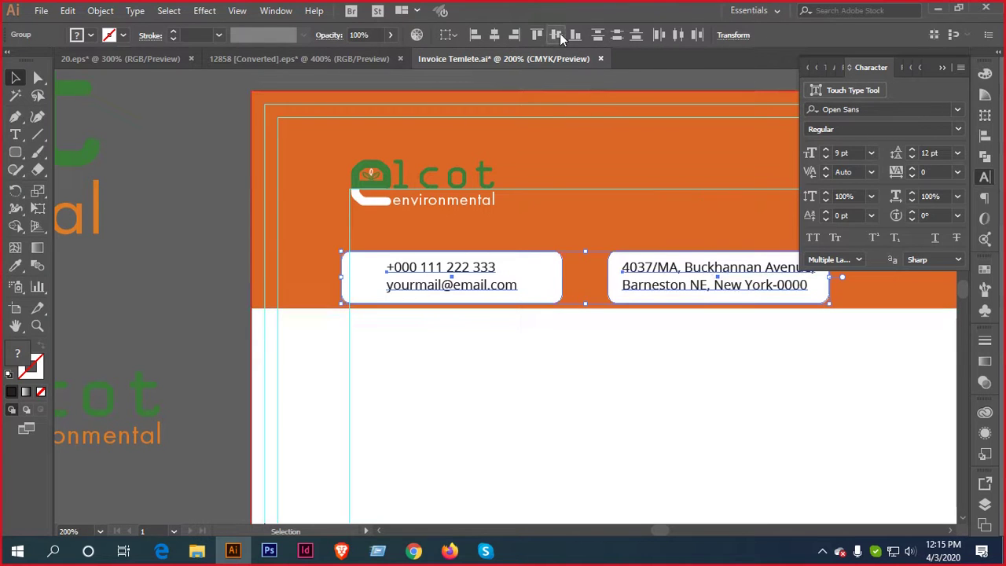
{"action": "left_click", "coordinate": [532, 356]}
{"action": "scroll", "coordinate": [534, 354], "scroll_direction": "down", "scroll_amount": 3}
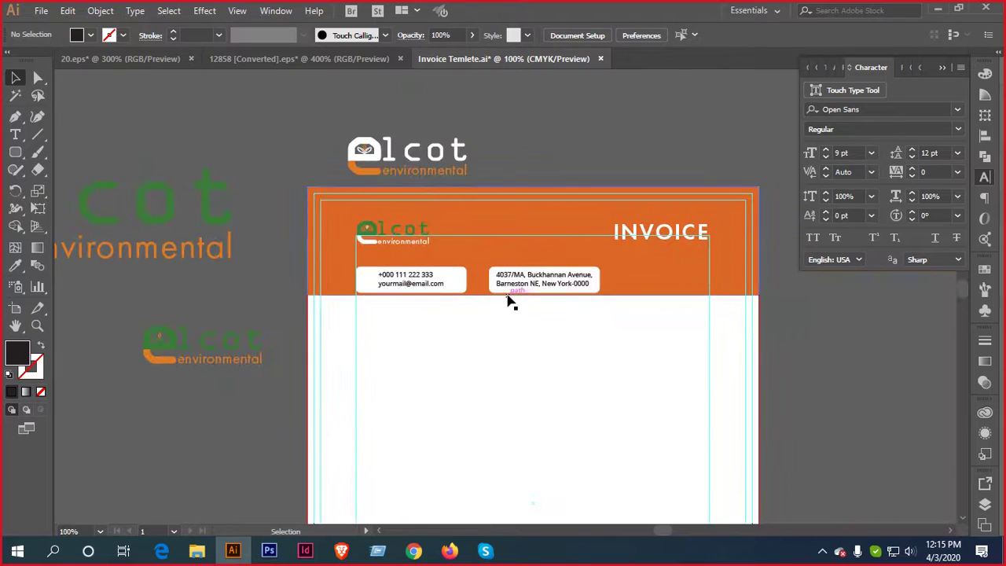
Draw a rounded rectangle over the INVOICE title, extending below the orange header, and fill it with white sampled from the page
{"action": "scroll", "coordinate": [593, 330], "scroll_direction": "up", "scroll_amount": 3}
{"action": "scroll", "coordinate": [466, 330], "scroll_direction": "right", "scroll_amount": 3}
{"action": "scroll", "coordinate": [557, 375], "scroll_direction": "down", "scroll_amount": 3}
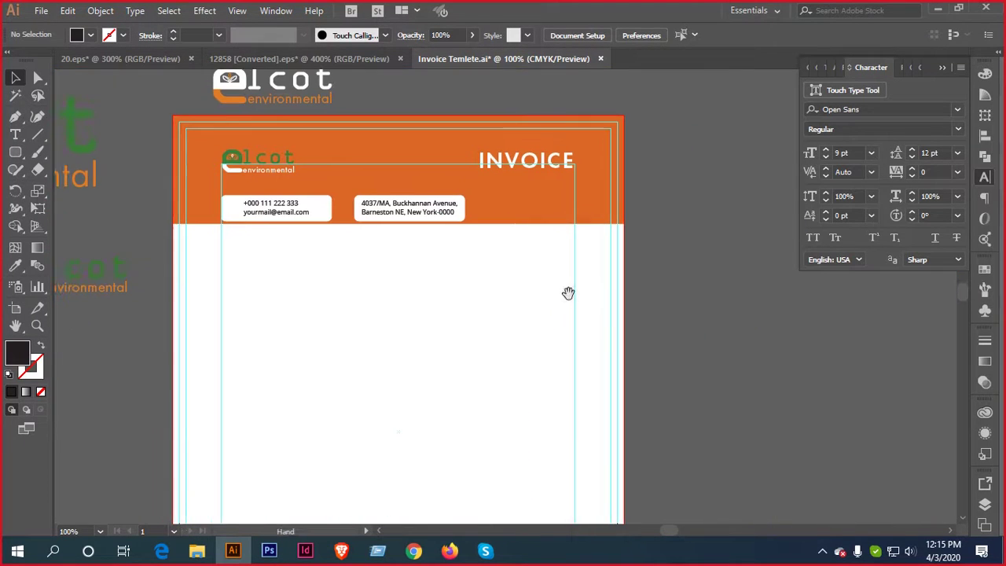
{"action": "left_click_drag", "start_coordinate": [15, 152], "coordinate": [110, 193]}
{"action": "mouse_move", "coordinate": [479, 180]}
{"action": "left_mouse_down"}
{"action": "mouse_move", "coordinate": [537, 231]}
{"action": "mouse_move", "coordinate": [537, 197]}
{"action": "mouse_move", "coordinate": [578, 206]}
{"action": "mouse_move", "coordinate": [574, 286]}
{"action": "left_mouse_up"}
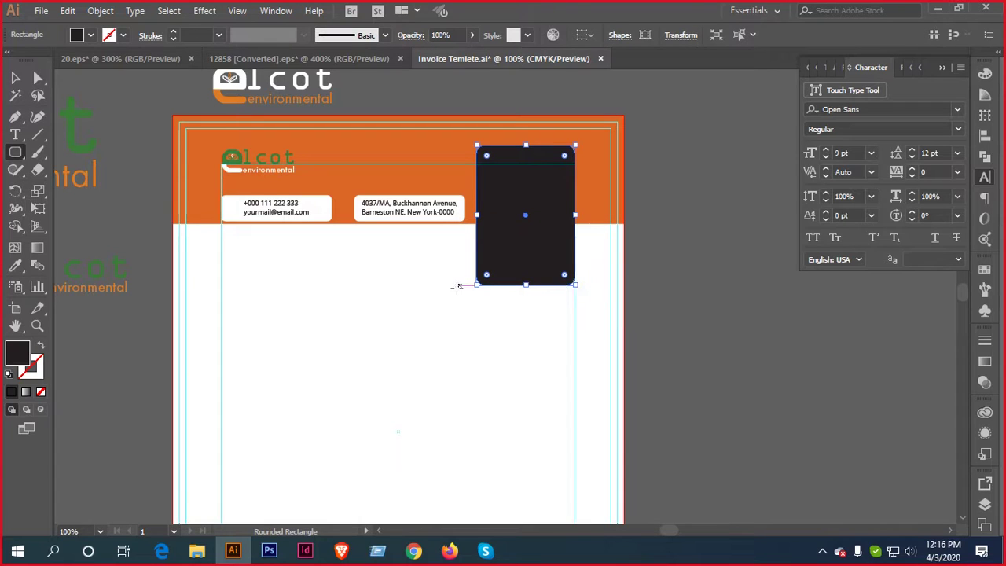
{"action": "key", "text": "i"}
{"action": "left_click", "coordinate": [450, 331]}
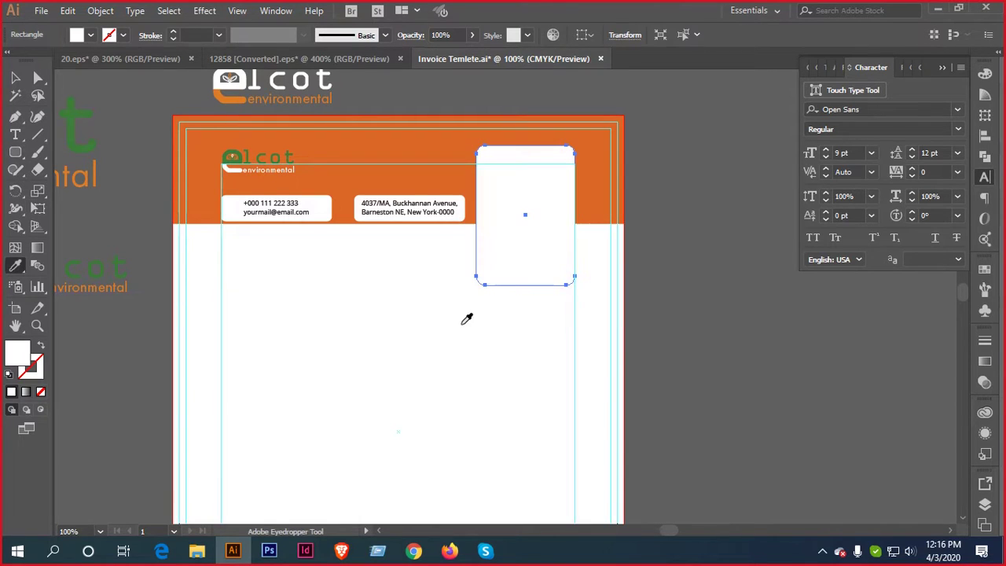
Send the new white rounded rectangle to the back of the stacking order
{"action": "key", "text": "v"}
{"action": "right_click", "coordinate": [546, 203]}
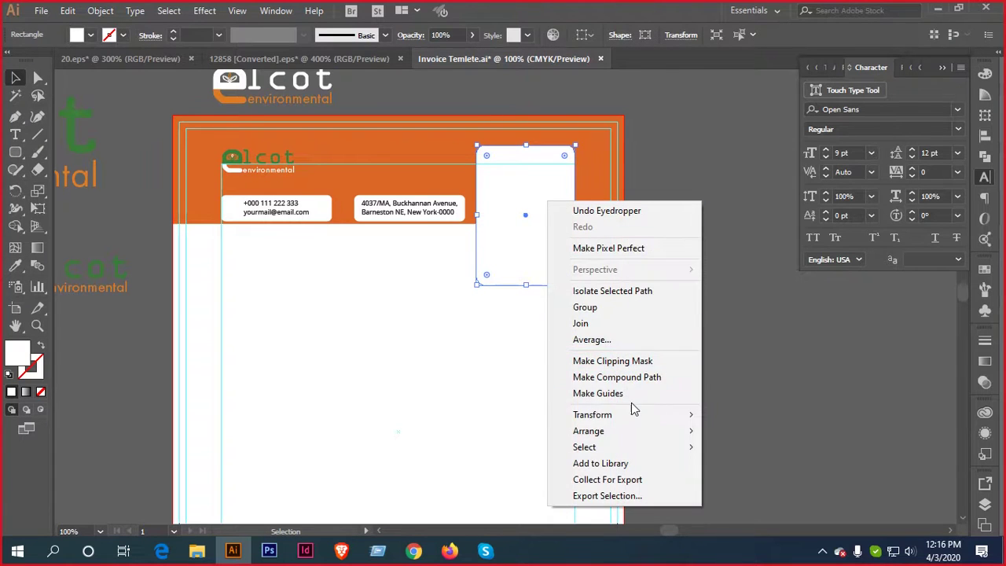
{"action": "left_click", "coordinate": [805, 294]}
{"action": "left_click", "coordinate": [805, 294]}
{"action": "left_click", "coordinate": [539, 243]}
{"action": "key", "text": "a"}
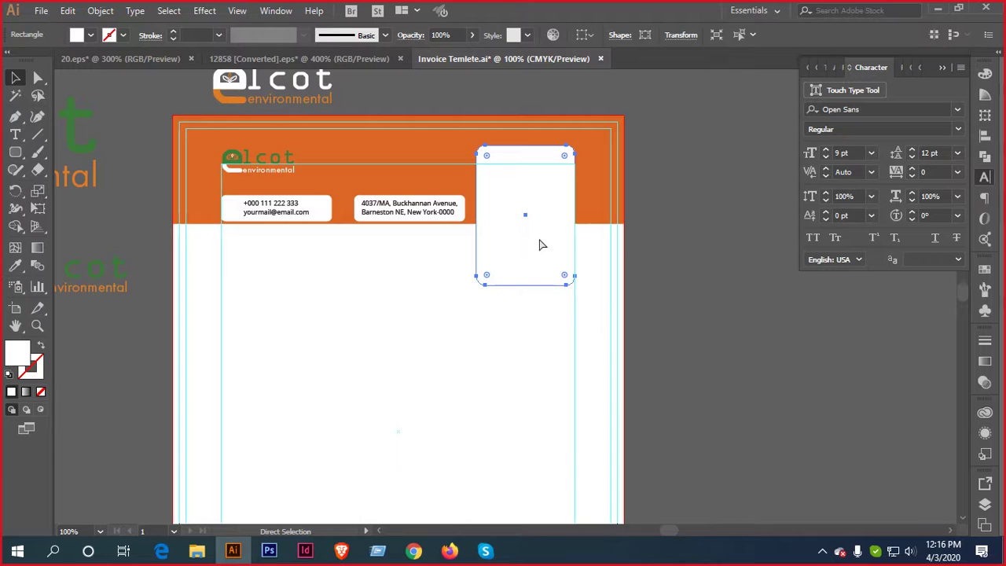
{"action": "key", "text": "ctrl+shift+bracketleft"}
{"action": "key", "text": "v"}
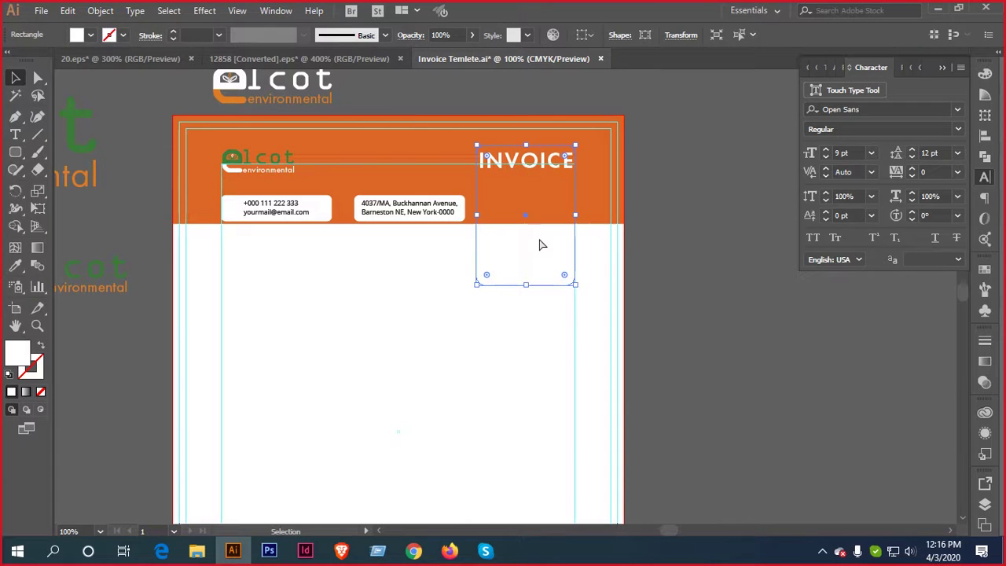
Recolour the INVOICE title, first trying the green from the logo artwork and ending with the orange sampled from the header
{"action": "left_click", "coordinate": [530, 165]}
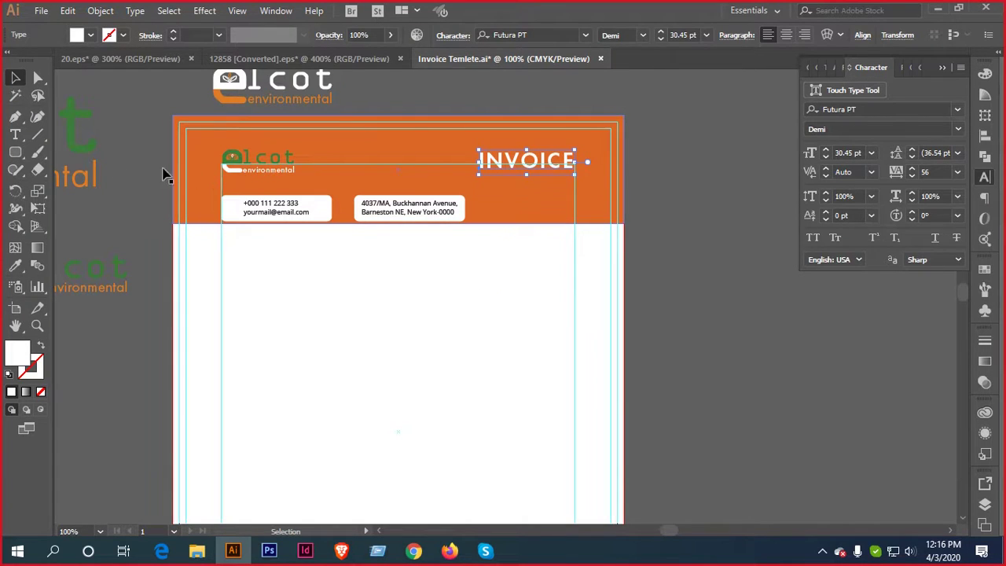
{"action": "key", "text": "i"}
{"action": "left_click", "coordinate": [82, 117]}
{"action": "key", "text": "v"}
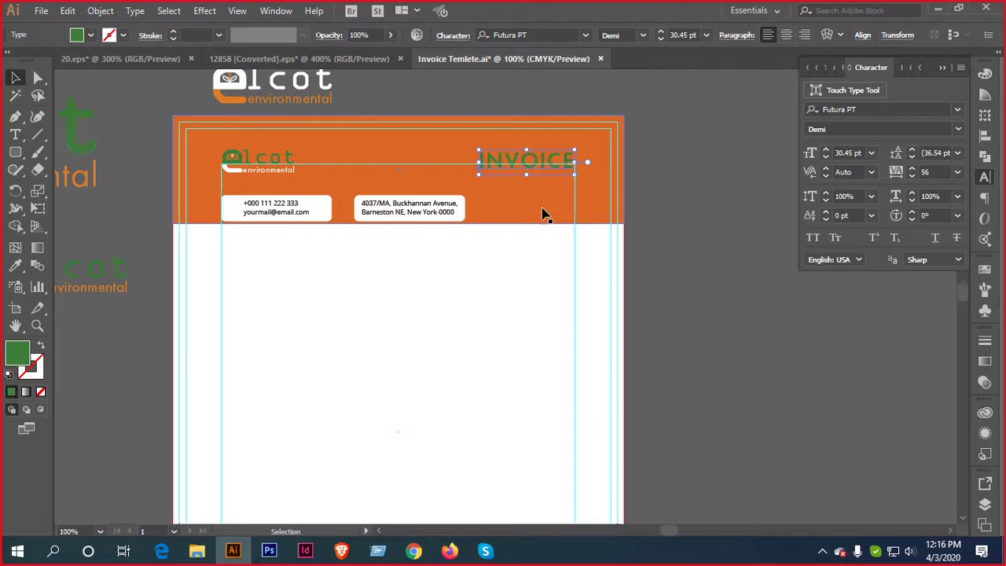
{"action": "key", "text": "i"}
{"action": "left_click", "coordinate": [354, 134]}
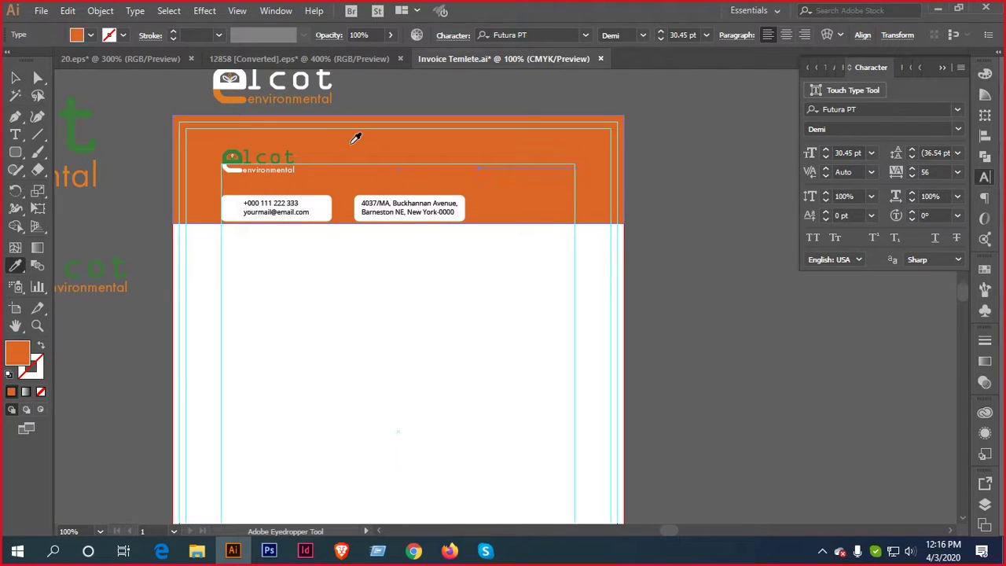
{"action": "key", "text": "v"}
Bring the white rounded rectangle in front of the orange header while keeping it behind the INVOICE title
{"action": "left_click", "coordinate": [535, 253]}
{"action": "key", "text": "a"}
{"action": "key", "text": "v"}
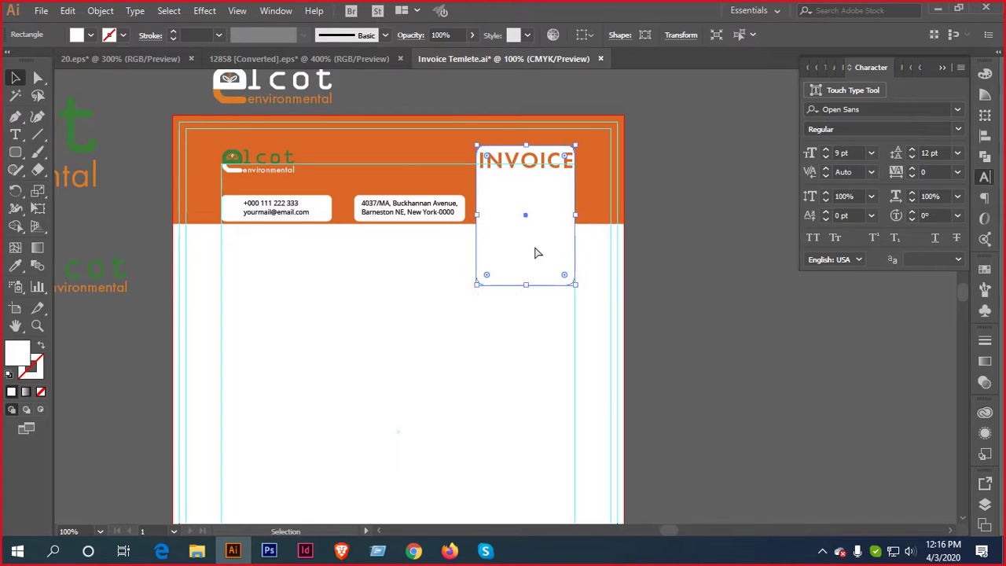
{"action": "left_click", "coordinate": [724, 246]}
Widen the white rounded panel slightly towards the address box and centre the INVOICE title horizontally on it
{"action": "scroll", "coordinate": [527, 172], "scroll_direction": "up", "scroll_amount": 3}
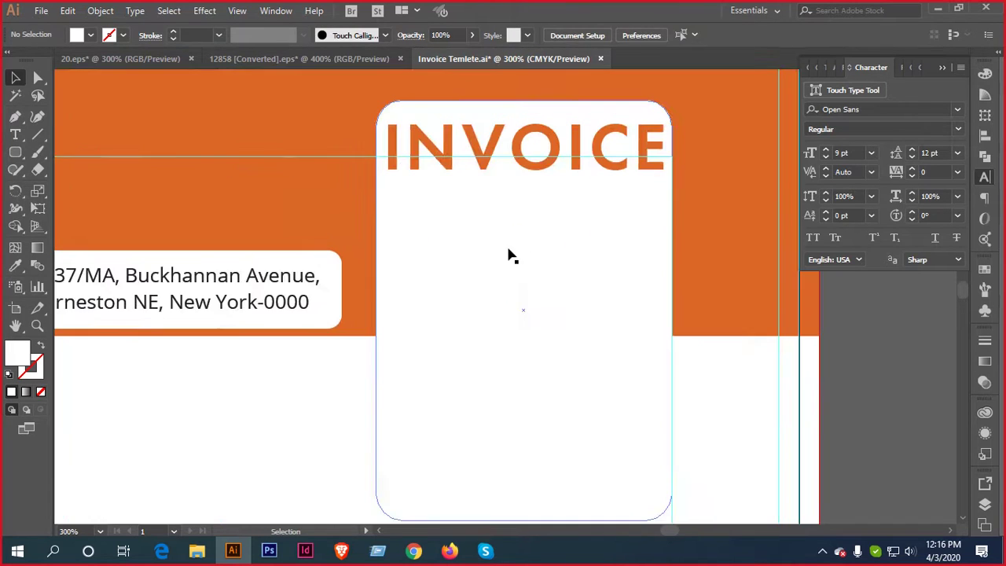
{"action": "left_click", "coordinate": [374, 309]}
{"action": "left_click_drag", "start_coordinate": [376, 309], "coordinate": [363, 311]}
{"action": "left_click", "coordinate": [595, 148], "text": "shift"}
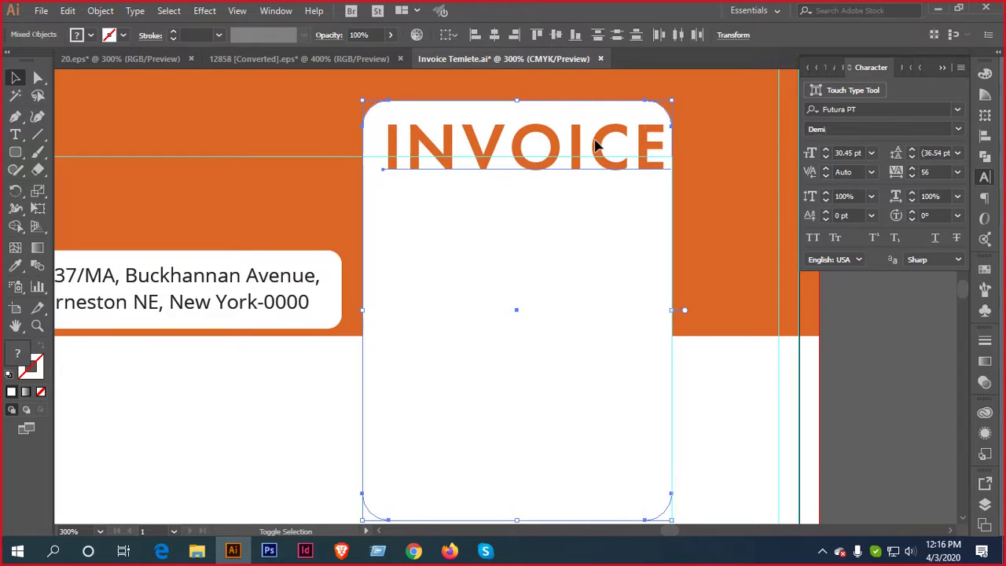
{"action": "left_click", "coordinate": [494, 34]}
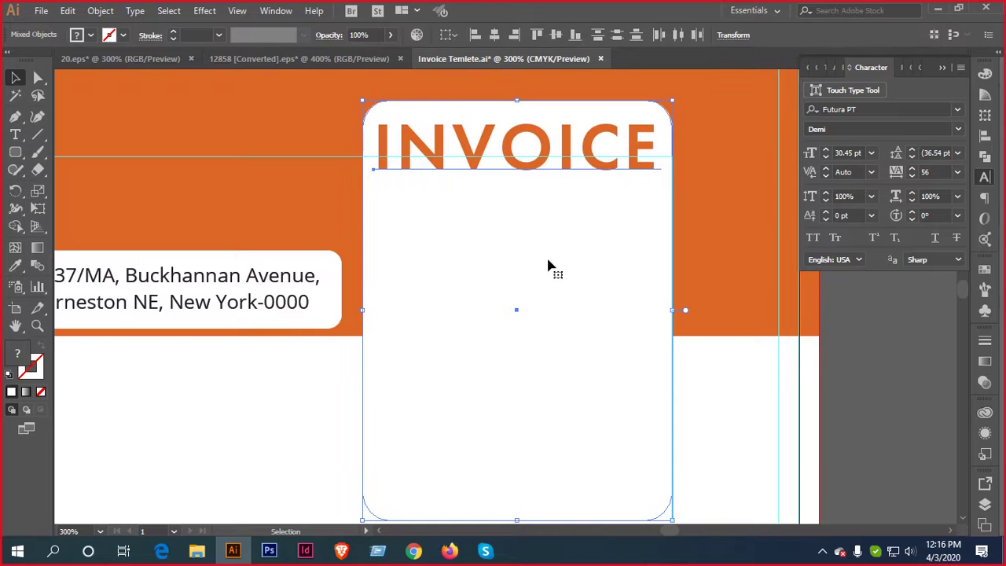
{"action": "scroll", "coordinate": [578, 330], "scroll_direction": "down", "scroll_amount": 1}
{"action": "scroll", "coordinate": [684, 346], "scroll_direction": "down", "scroll_amount": 2}
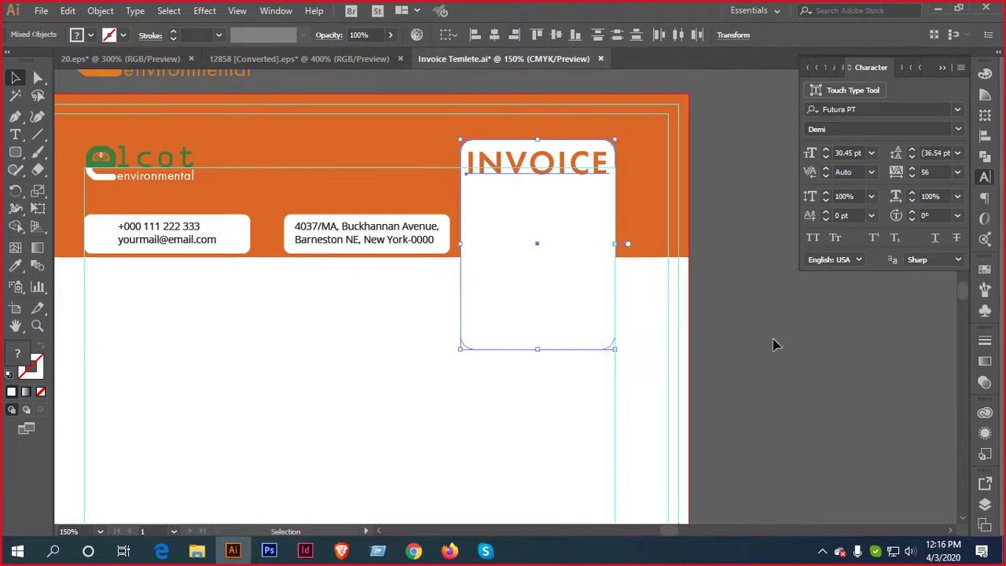
{"action": "left_click", "coordinate": [771, 344]}
{"action": "left_click", "coordinate": [584, 314]}
{"action": "left_click", "coordinate": [202, 11]}
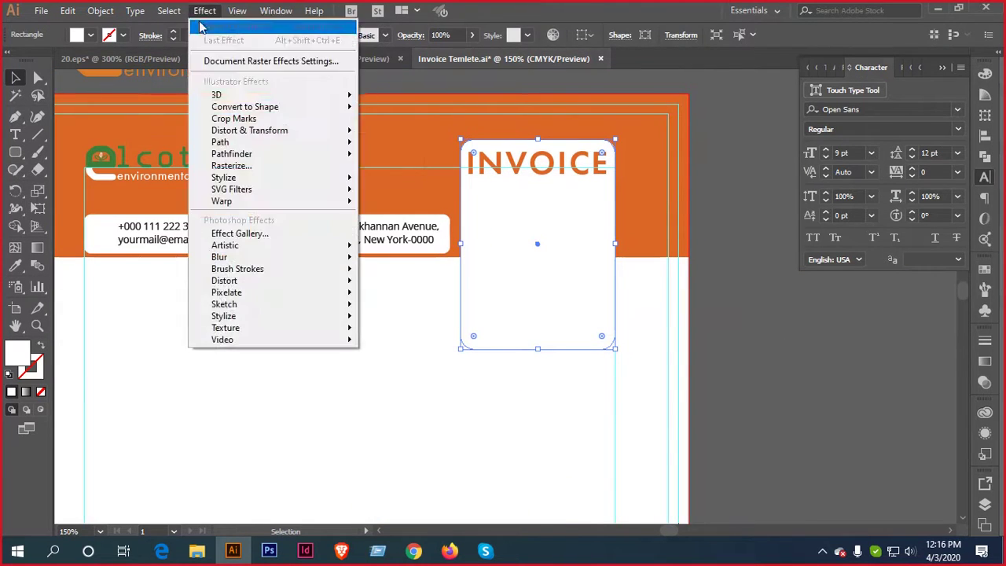
{"action": "mouse_move", "coordinate": [255, 180]}
{"action": "left_click", "coordinate": [413, 180]}
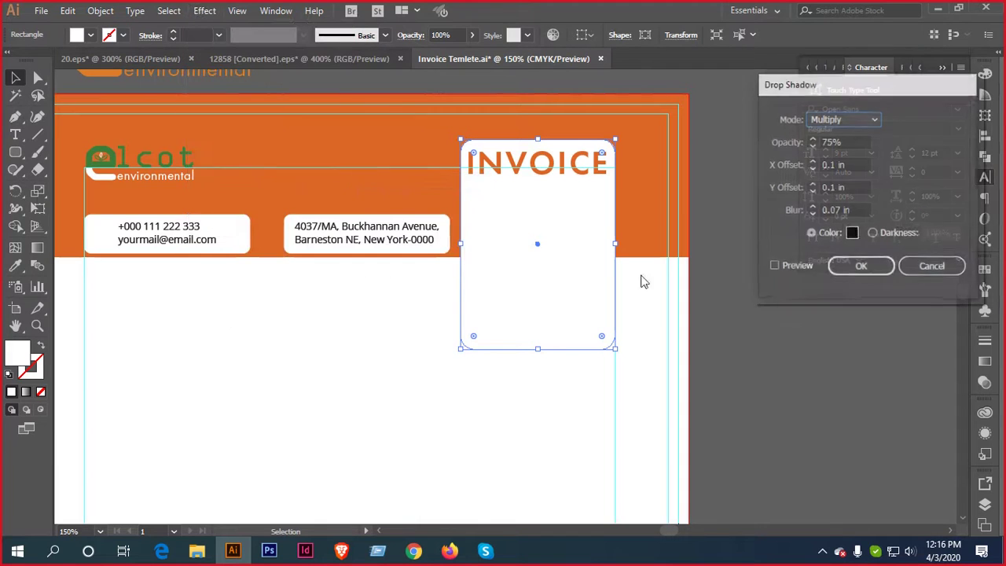
{"action": "left_click", "coordinate": [797, 268]}
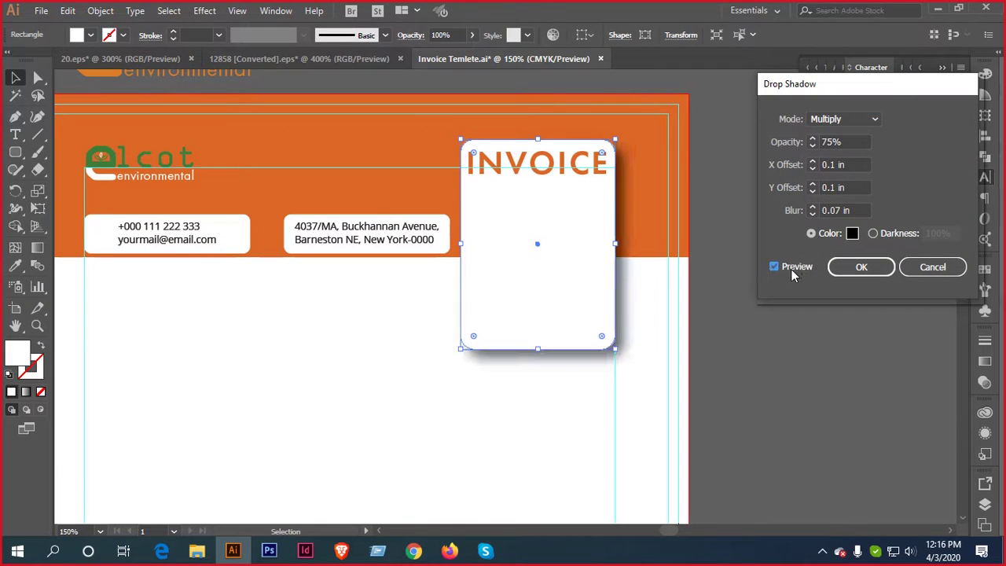
{"action": "left_click", "coordinate": [927, 267]}
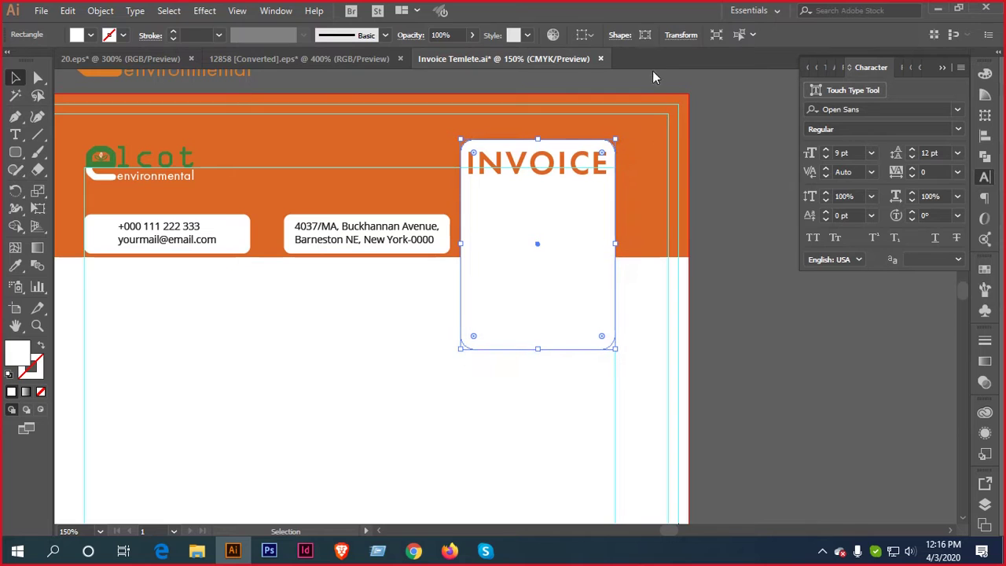
Show the rulers and change their units to pixels
{"action": "key", "text": "ctrl+r"}
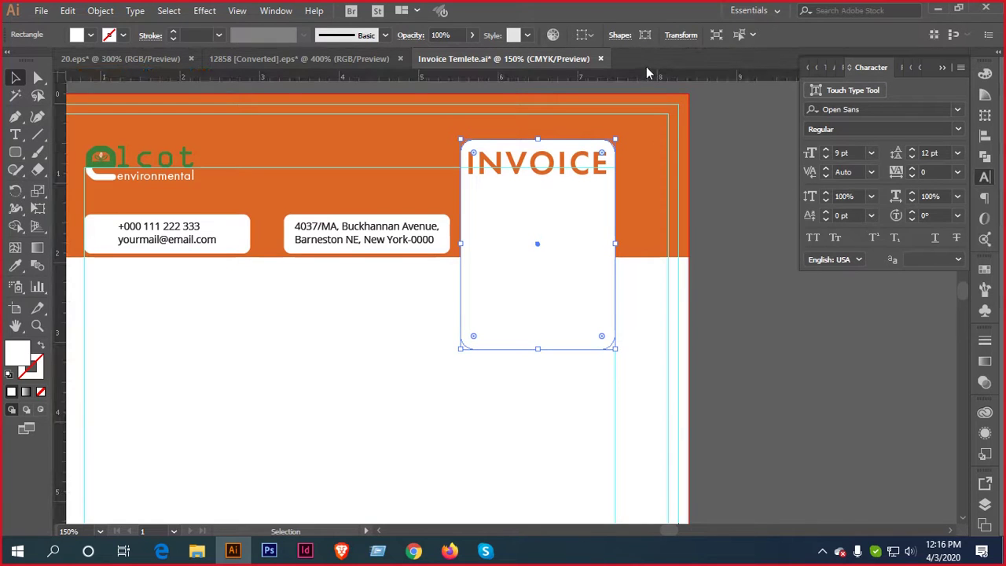
{"action": "right_click", "coordinate": [641, 76]}
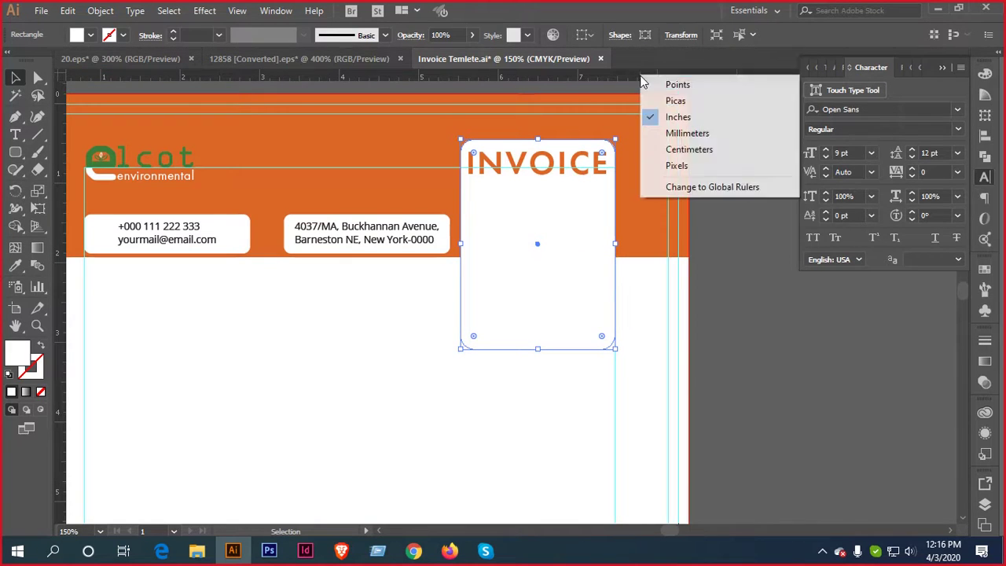
{"action": "left_click", "coordinate": [698, 167]}
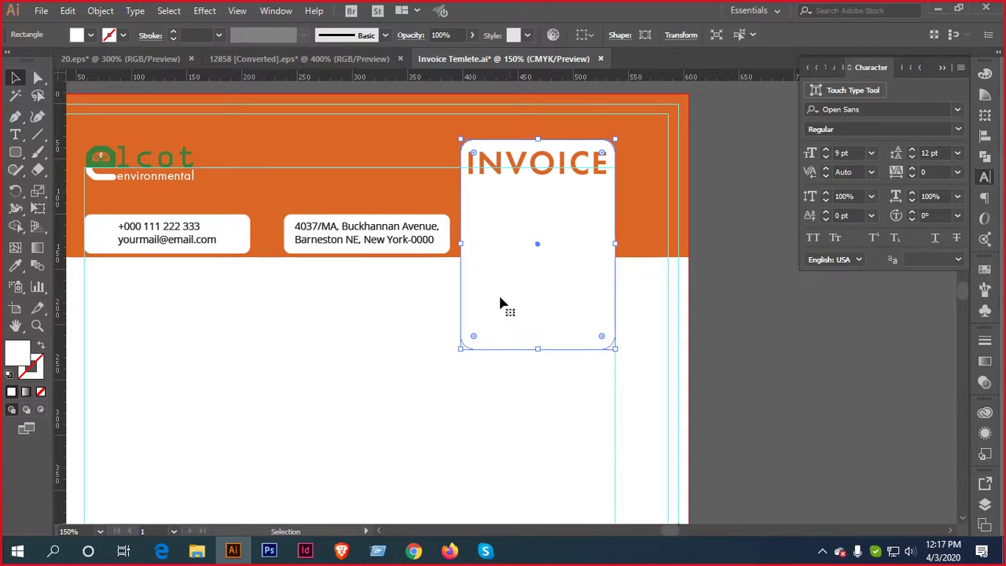
Start a previewed Drop Shadow effect on the white INVOICE panel with a blur of 3 px and a Y offset of 3 px
{"action": "left_click", "coordinate": [205, 10]}
{"action": "mouse_move", "coordinate": [289, 179]}
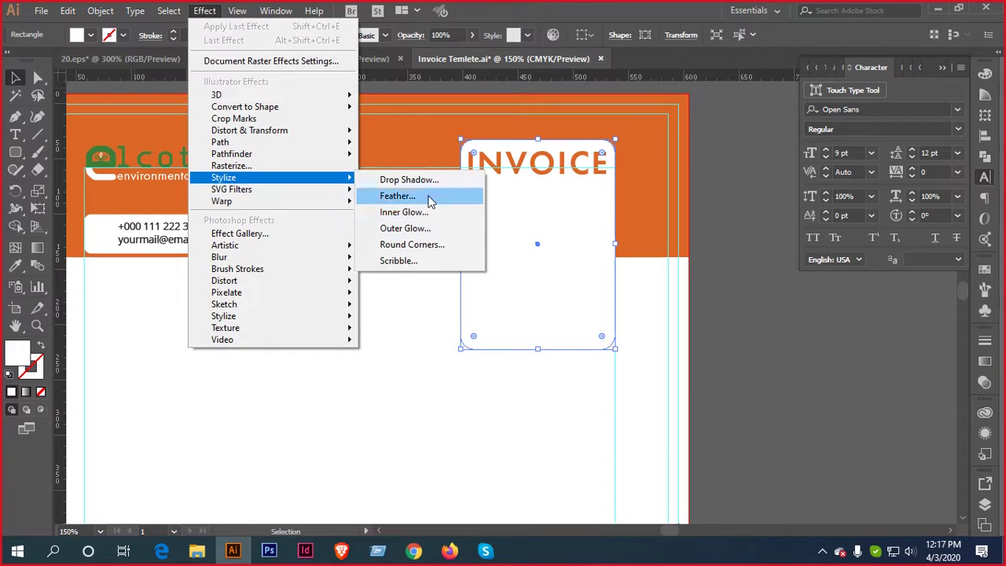
{"action": "left_click", "coordinate": [417, 180]}
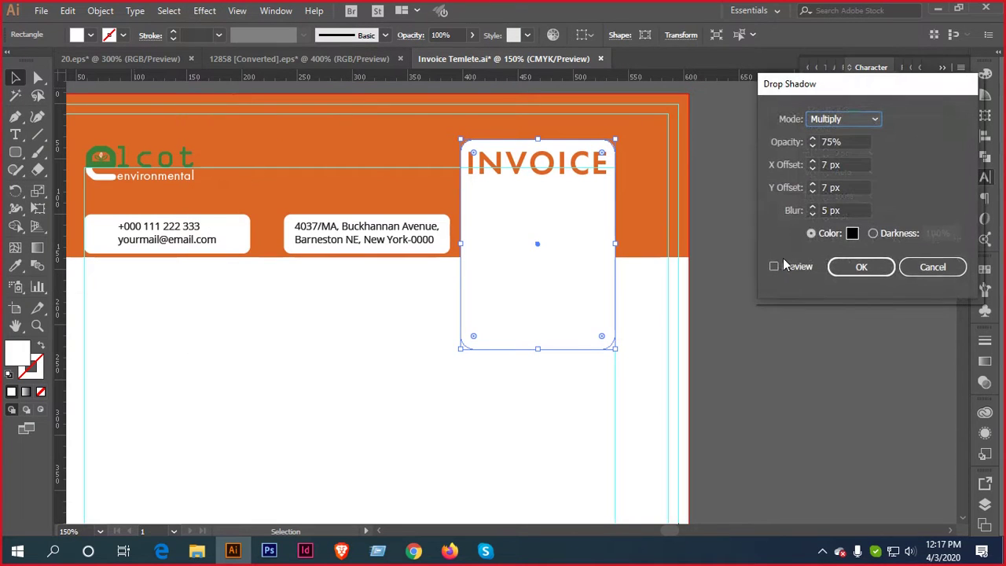
{"action": "left_click", "coordinate": [788, 265]}
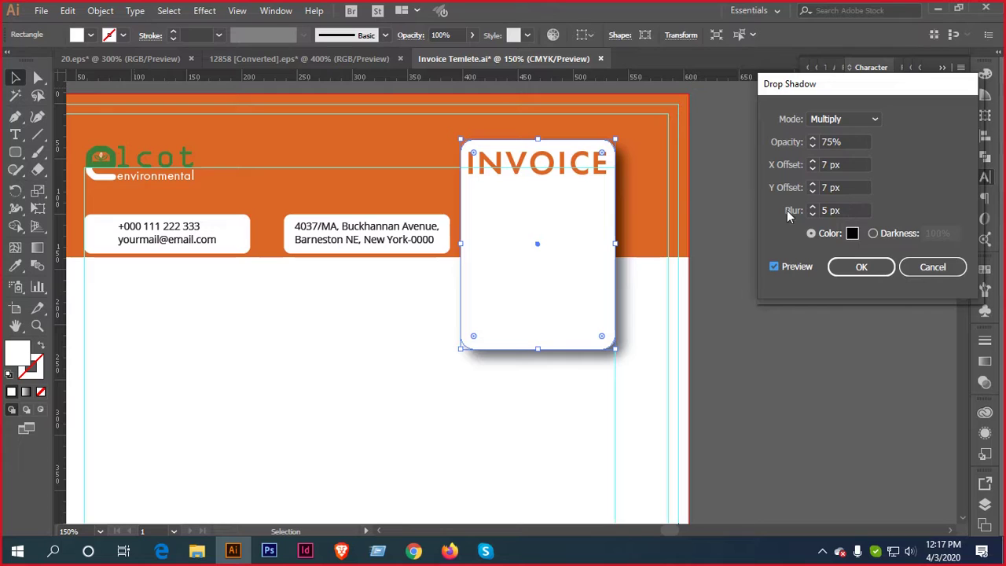
{"action": "left_click", "coordinate": [833, 211]}
{"action": "key", "text": "Down"}
{"action": "key", "text": "Down"}
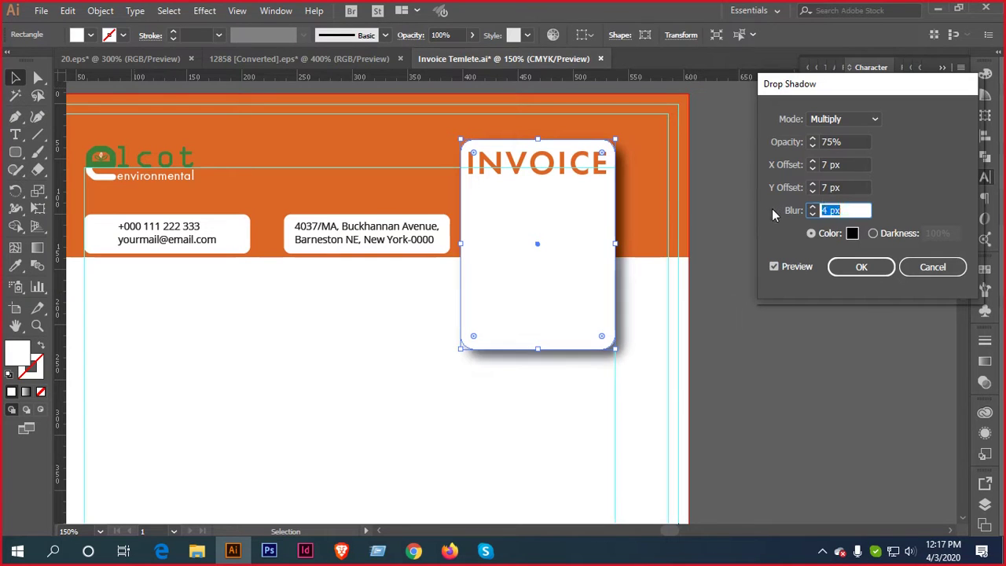
{"action": "key", "text": "shift+Tab"}
{"action": "key", "text": "Down"}
{"action": "key", "text": "Down"}
{"action": "key", "text": "Down"}
{"action": "key", "text": "Down"}
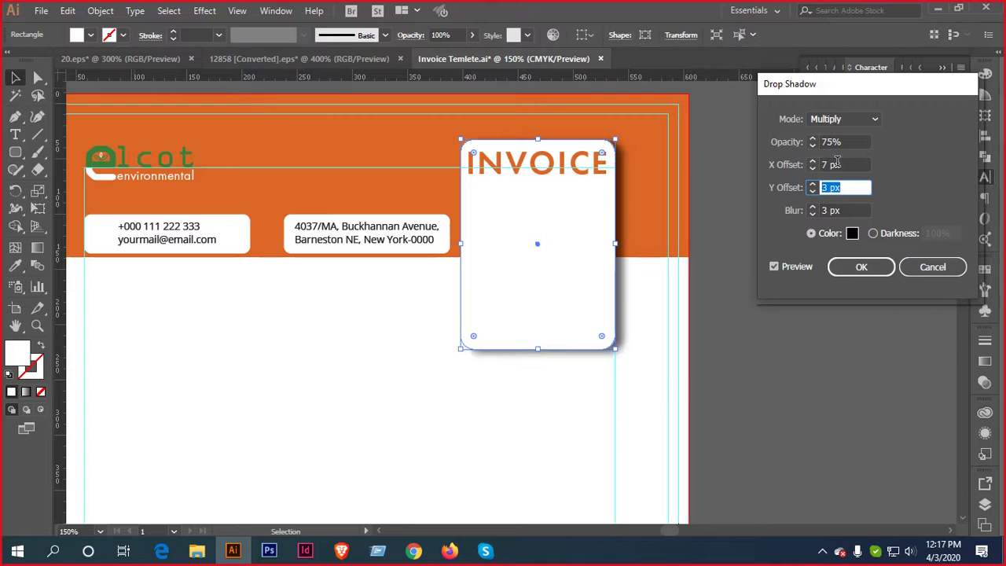
Set the shadow's X offset to 1 px and its opacity to 60%, apply the effect and deselect the panel
{"action": "key", "text": "shift+Tab"}
{"action": "key", "text": "Down"}
{"action": "key", "text": "Down"}
{"action": "key", "text": "Down"}
{"action": "key", "text": "Down"}
{"action": "key", "text": "Down"}
{"action": "key", "text": "Down"}
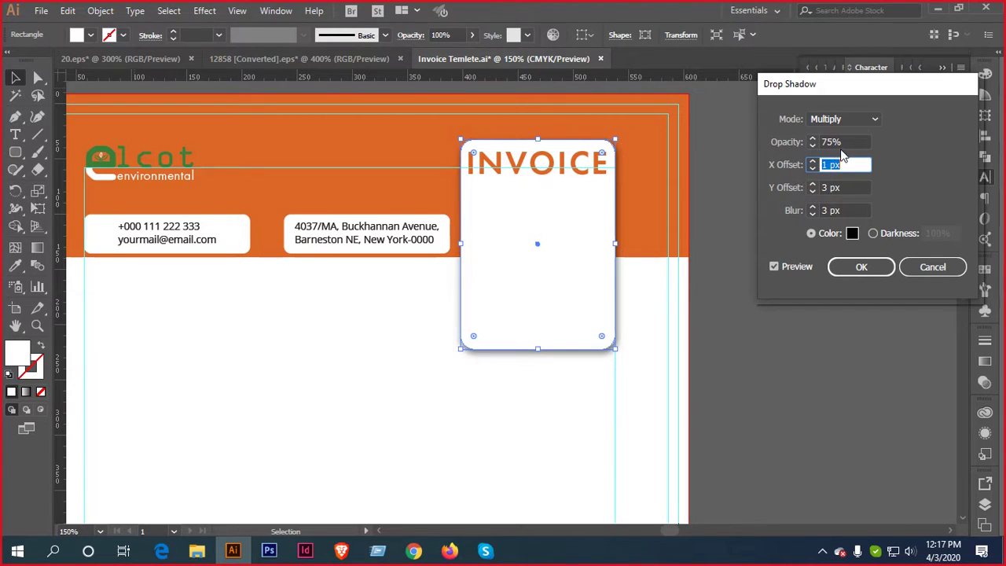
{"action": "key", "text": "shift+Tab"}
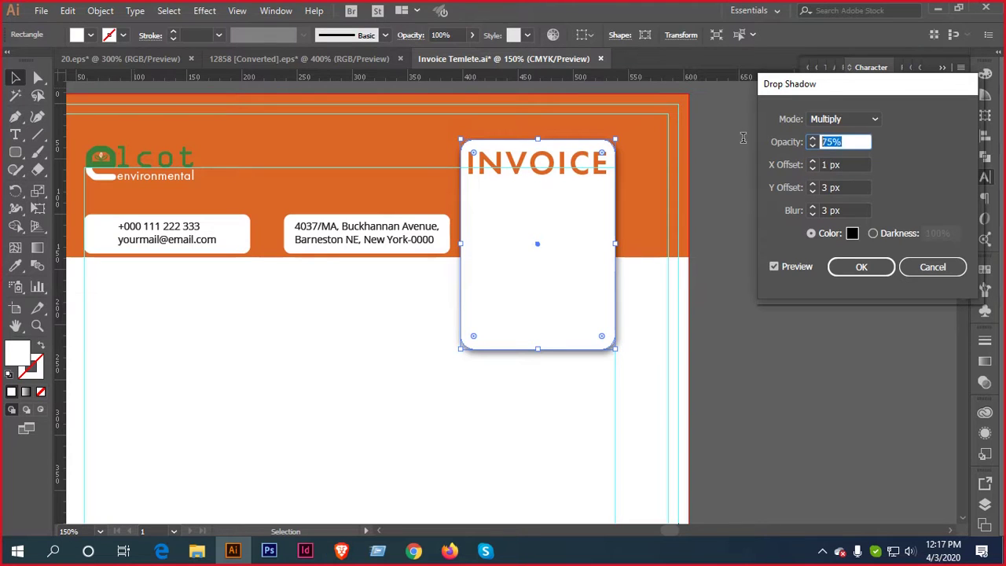
{"action": "key", "text": "Down"}
{"action": "key", "text": "Down"}
{"action": "key", "text": "Down"}
{"action": "key", "text": "Down"}
{"action": "key", "text": "Down"}
{"action": "key", "text": "Down"}
{"action": "key", "text": "Down"}
{"action": "key", "text": "Down"}
{"action": "key", "text": "Down"}
{"action": "key", "text": "Down"}
{"action": "key", "text": "Down"}
{"action": "key", "text": "Down"}
{"action": "key", "text": "Down"}
{"action": "left_click", "coordinate": [862, 266]}
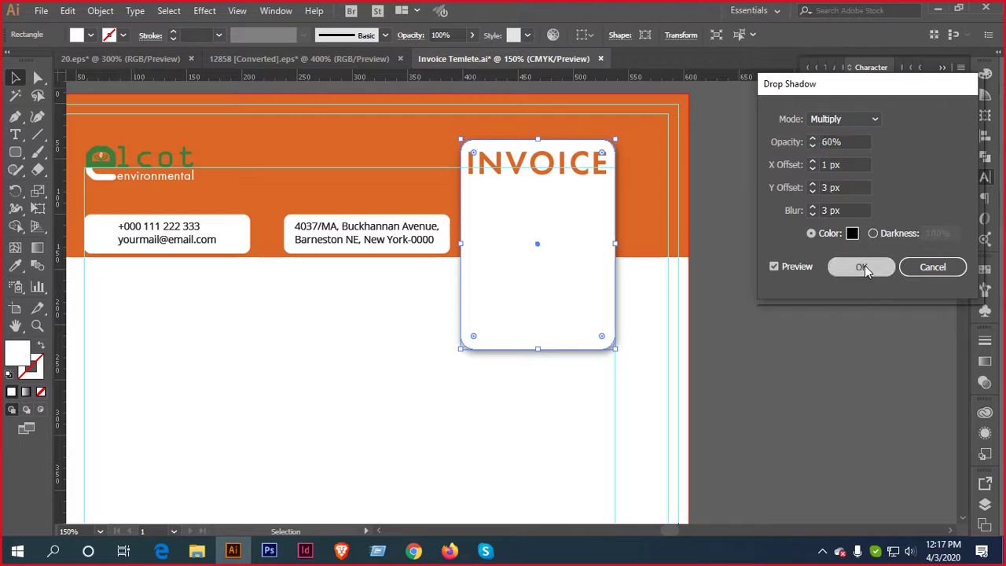
{"action": "left_click", "coordinate": [719, 316]}
Copy the Invoice No, Date, Due Date and Account No labels with their values from 20.eps into the white panel below the INVOICE title
{"action": "left_click_drag", "start_coordinate": [582, 292], "coordinate": [629, 308]}
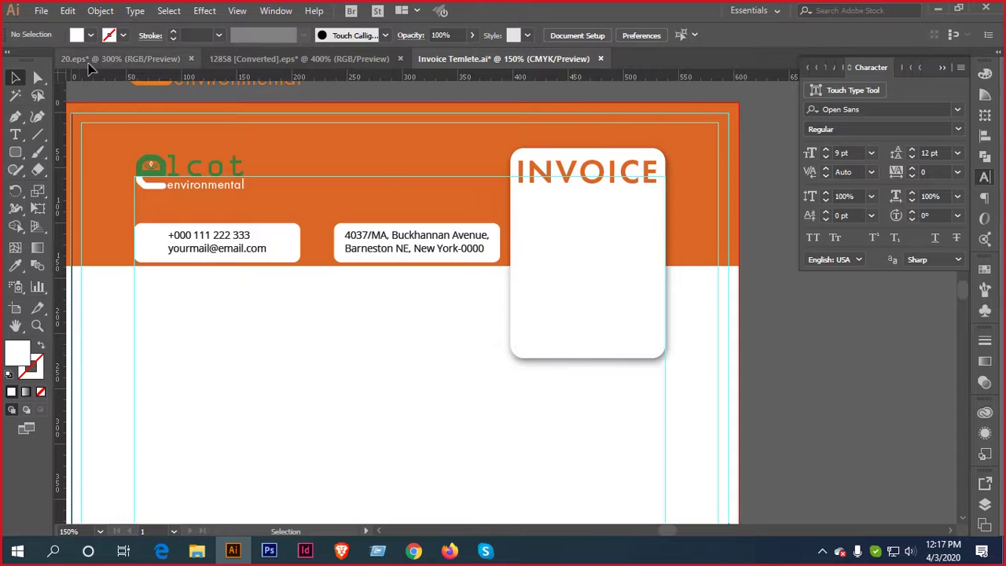
{"action": "left_click", "coordinate": [99, 60]}
{"action": "left_click", "coordinate": [597, 259]}
{"action": "scroll", "coordinate": [601, 275], "scroll_direction": "right", "scroll_amount": 7}
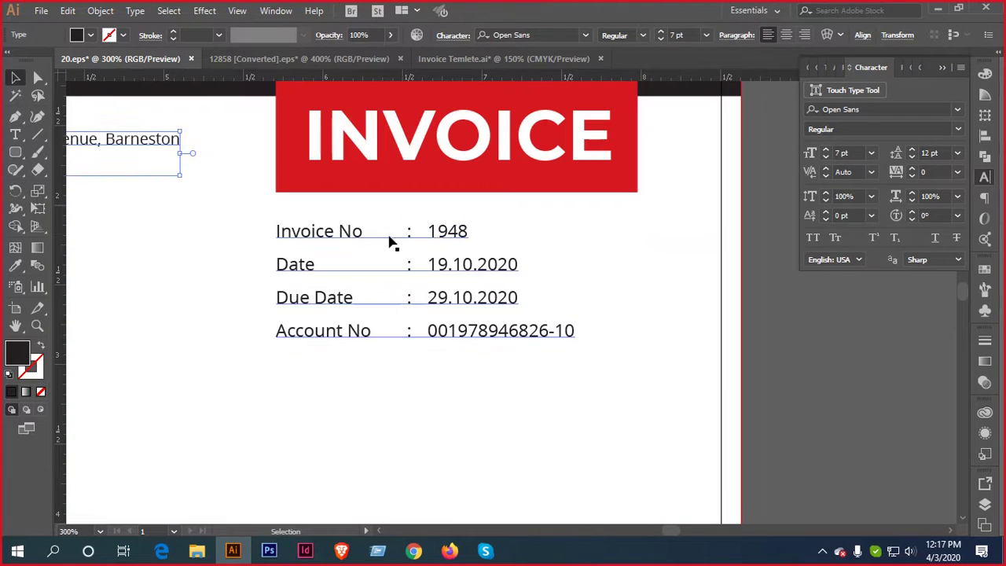
{"action": "left_click_drag", "start_coordinate": [445, 238], "coordinate": [587, 374]}
{"action": "left_click_drag", "start_coordinate": [599, 240], "coordinate": [602, 246]}
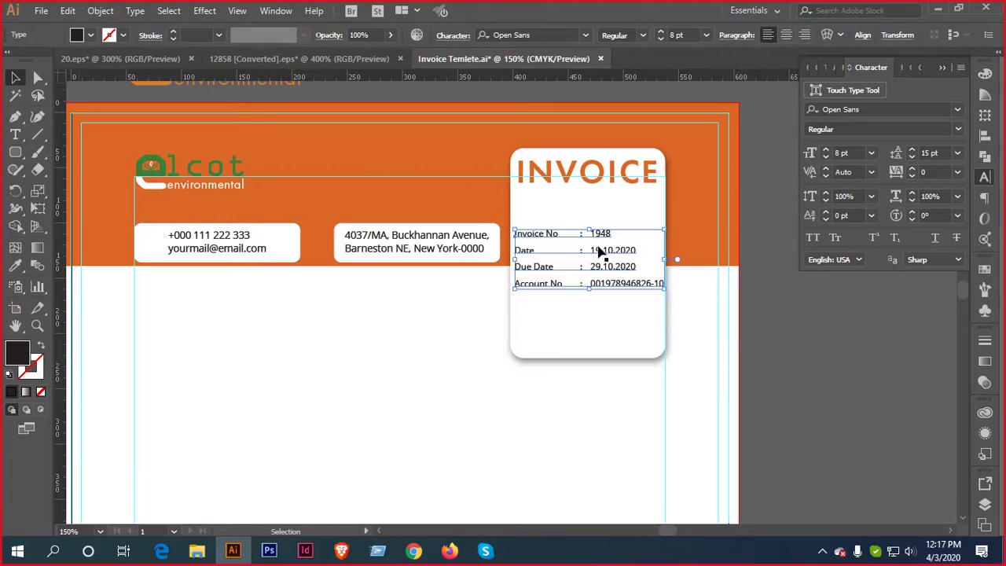
Set the invoice details text to 7 pt and move it slightly up within the white panel
{"action": "scroll", "coordinate": [602, 247], "scroll_direction": "up", "scroll_amount": 1}
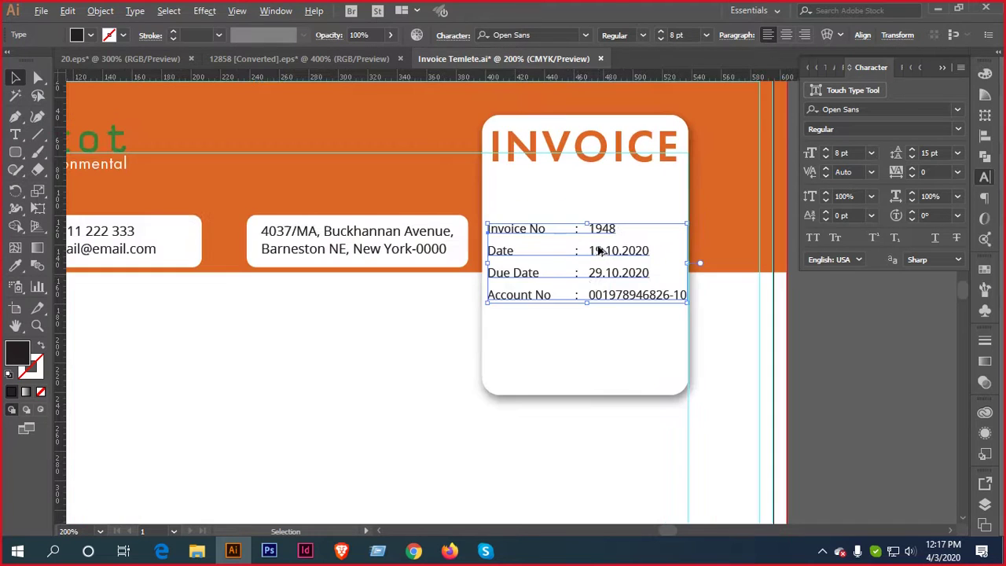
{"action": "left_click", "coordinate": [825, 158]}
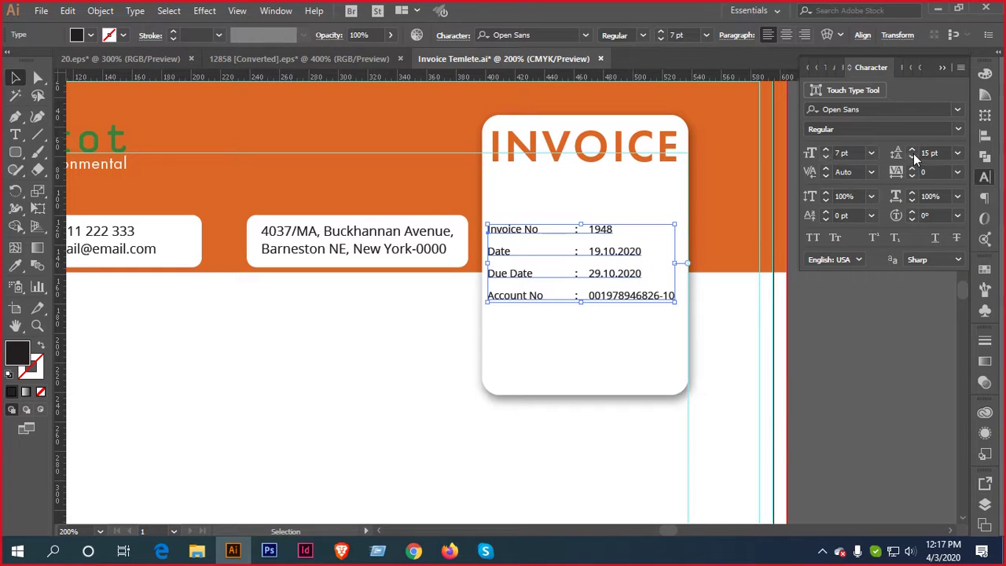
{"action": "left_click_drag", "start_coordinate": [600, 230], "coordinate": [597, 222]}
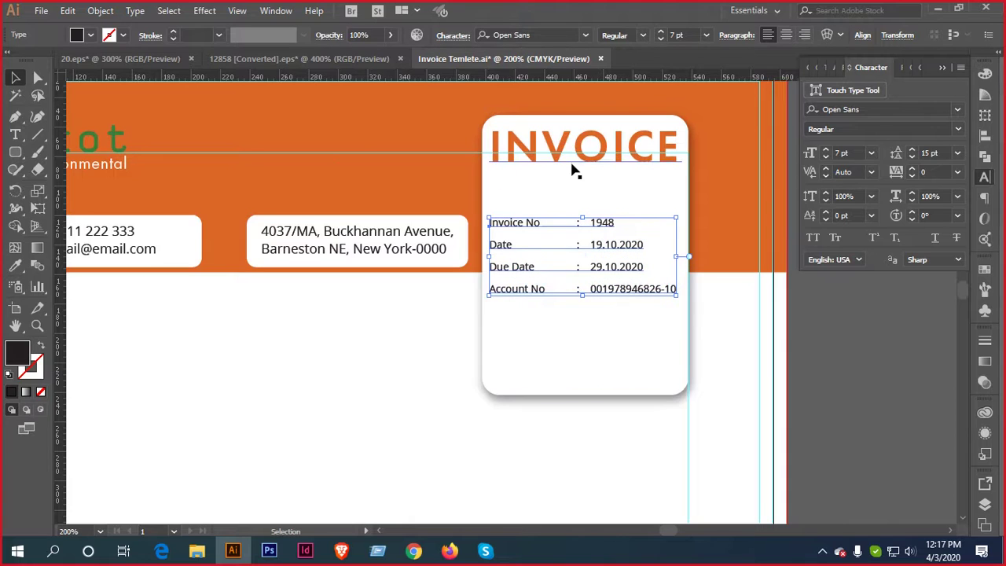
Group the INVOICE title with its white rounded panel
{"action": "scroll", "coordinate": [585, 205], "scroll_direction": "left", "scroll_amount": 3}
{"action": "scroll", "coordinate": [586, 204], "scroll_direction": "up", "scroll_amount": 1}
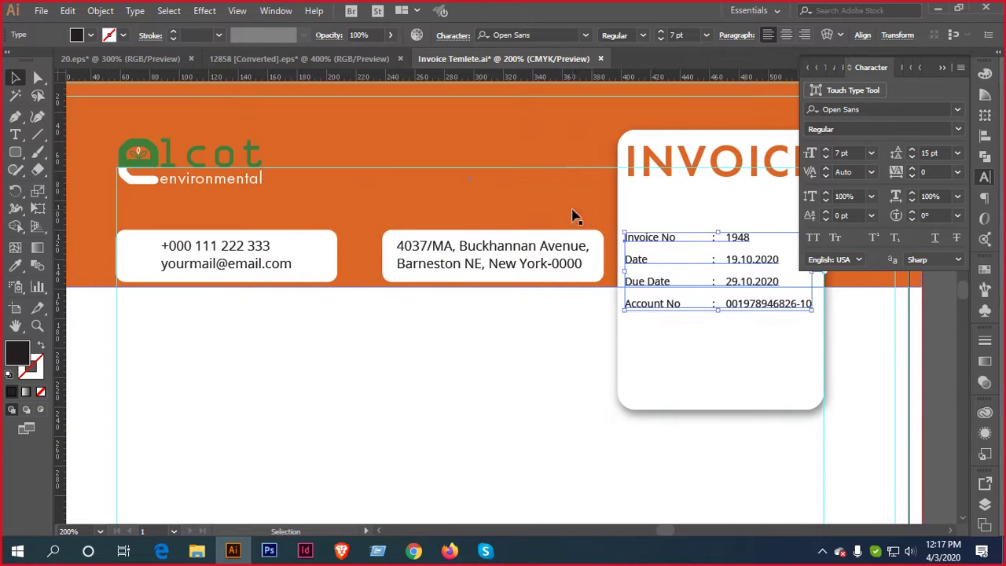
{"action": "scroll", "coordinate": [532, 211], "scroll_direction": "down", "scroll_amount": 1}
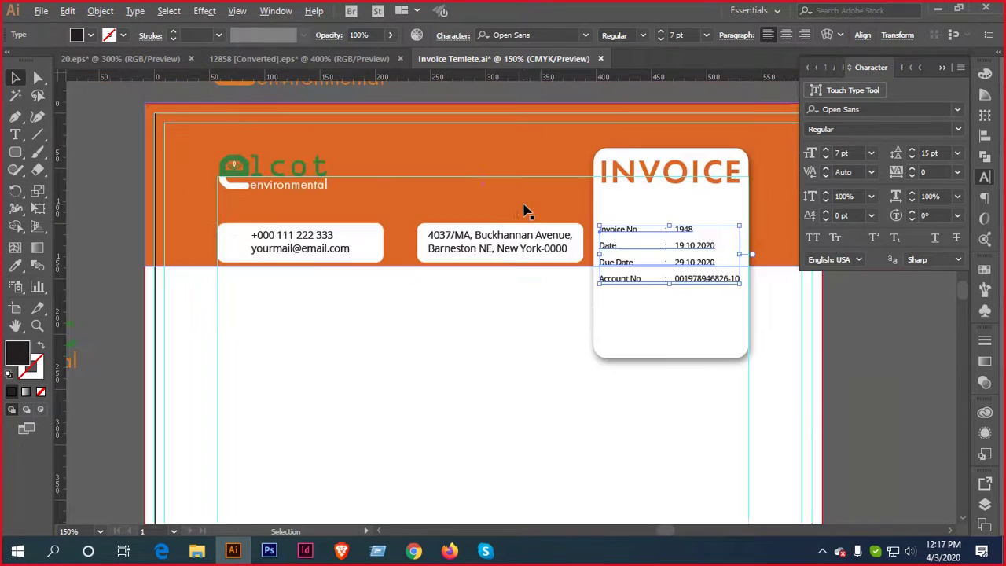
{"action": "left_click", "coordinate": [627, 175]}
{"action": "left_click", "coordinate": [628, 210], "text": "shift"}
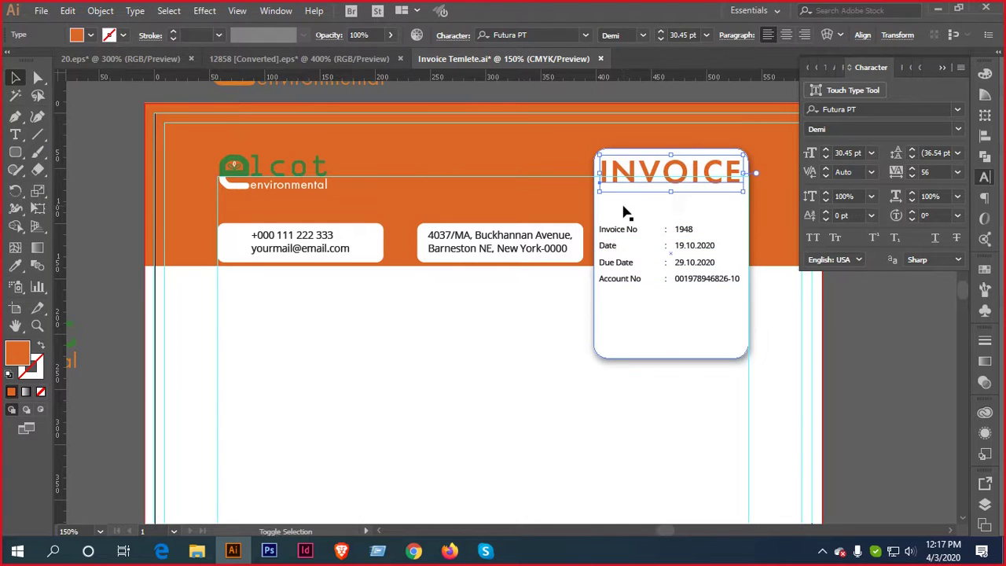
{"action": "key", "text": "ctrl+g"}
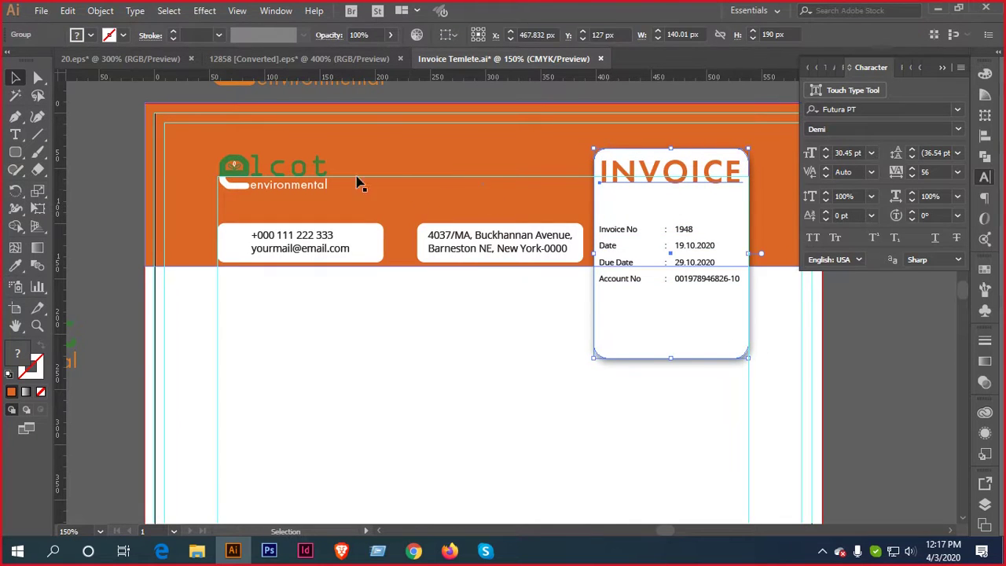
Align the top edges of the INVOICE panel group and the Elcot logo, and nudge both slightly down
{"action": "left_click", "coordinate": [322, 166], "text": "shift"}
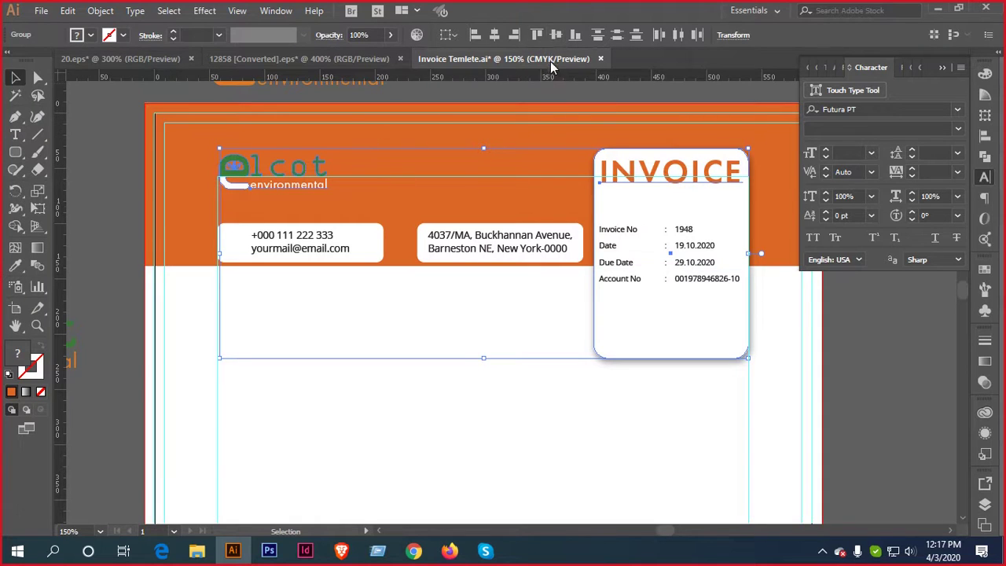
{"action": "left_click", "coordinate": [537, 35]}
{"action": "key", "text": "Down"}
{"action": "key", "text": "Down"}
{"action": "key", "text": "Down"}
{"action": "key", "text": "Down"}
{"action": "key", "text": "Down"}
{"action": "key", "text": "Down"}
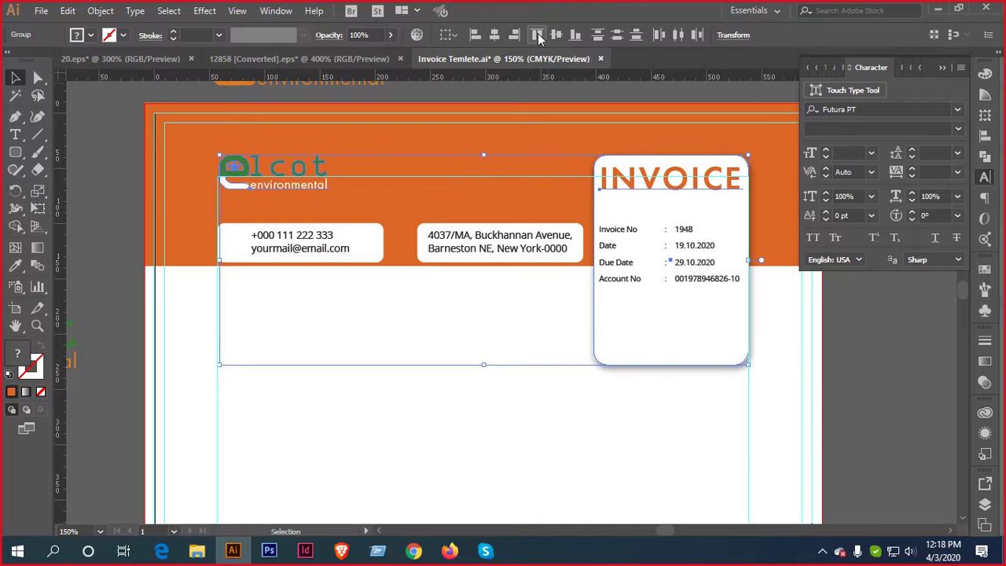
Nudge the invoice details text slightly right and up, aligning its top with a new horizontal guide along the address box's top edge
{"action": "left_click", "coordinate": [877, 338]}
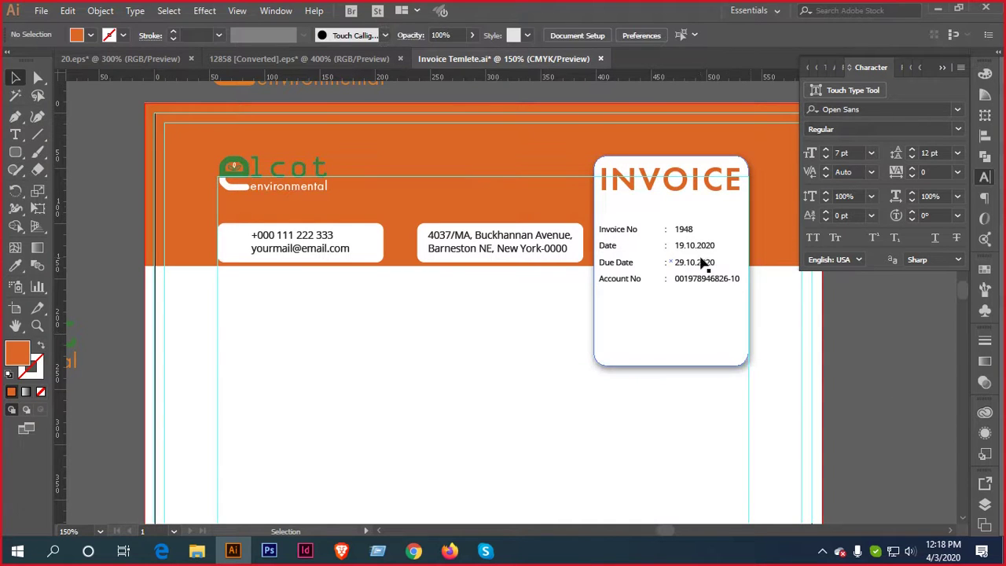
{"action": "scroll", "coordinate": [747, 263], "scroll_direction": "up", "scroll_amount": 2}
{"action": "scroll", "coordinate": [711, 292], "scroll_direction": "down", "scroll_amount": 1}
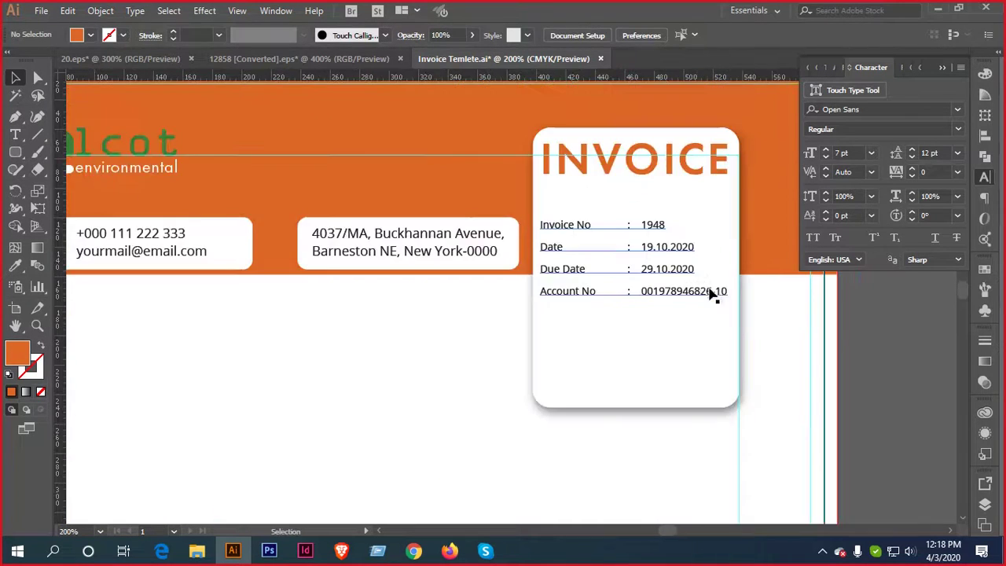
{"action": "scroll", "coordinate": [711, 293], "scroll_direction": "down", "scroll_amount": 1}
{"action": "scroll", "coordinate": [628, 228], "scroll_direction": "up", "scroll_amount": 1}
{"action": "left_click", "coordinate": [629, 213]}
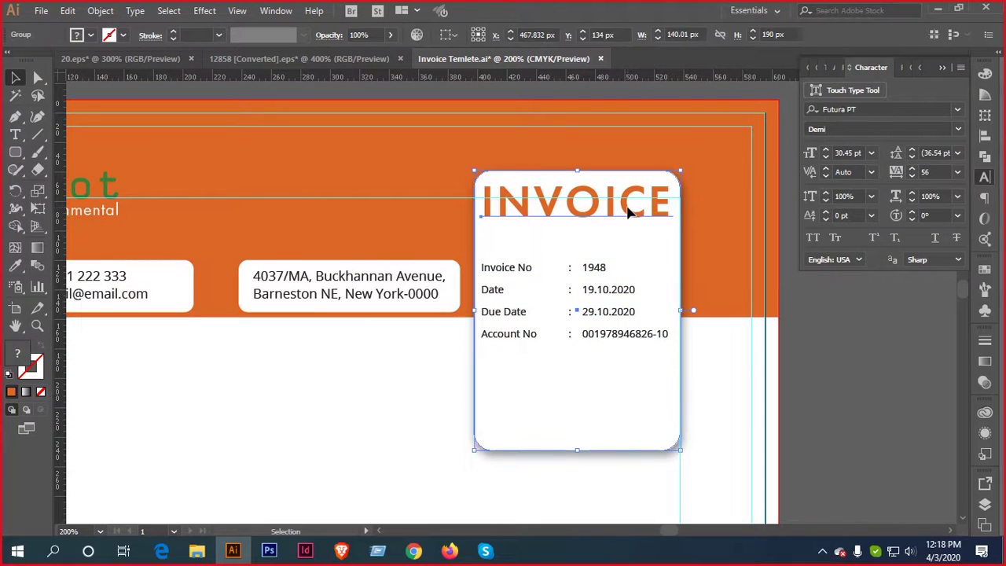
{"action": "left_click", "coordinate": [768, 373]}
{"action": "scroll", "coordinate": [589, 346], "scroll_direction": "up", "scroll_amount": 1}
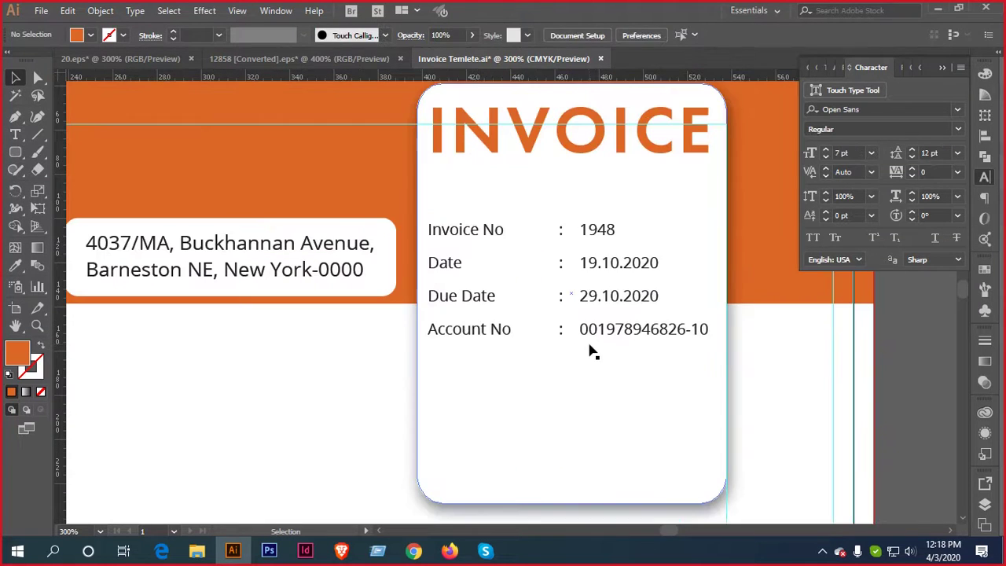
{"action": "left_click", "coordinate": [598, 236]}
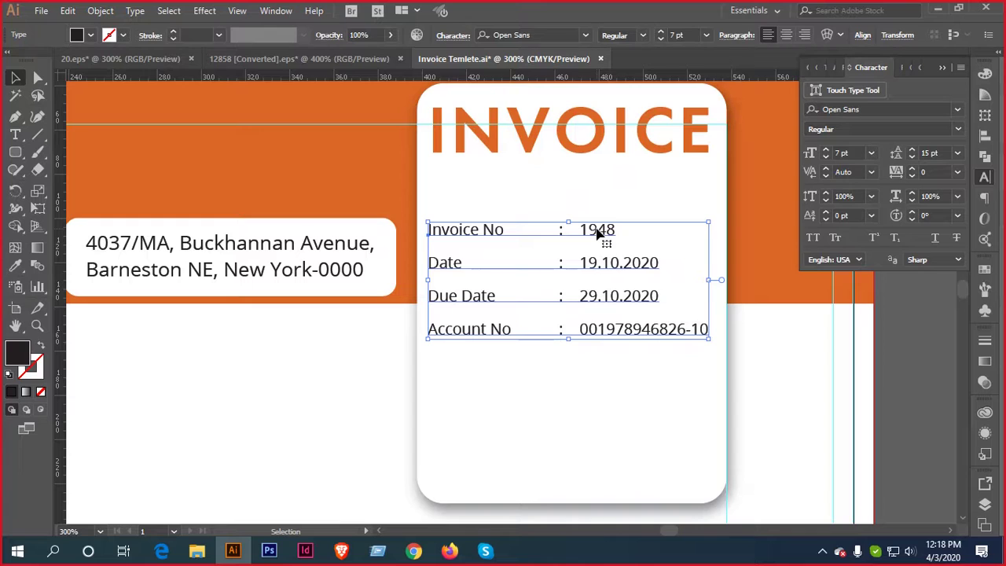
{"action": "key", "text": "Right"}
{"action": "key", "text": "Right"}
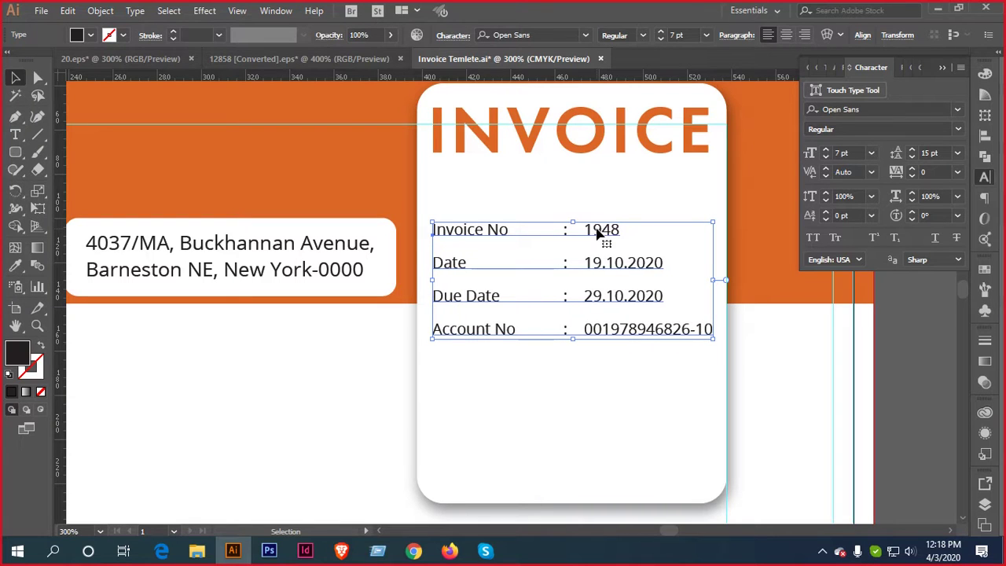
{"action": "key", "text": "Left"}
{"action": "key", "text": "Up"}
{"action": "key", "text": "Up"}
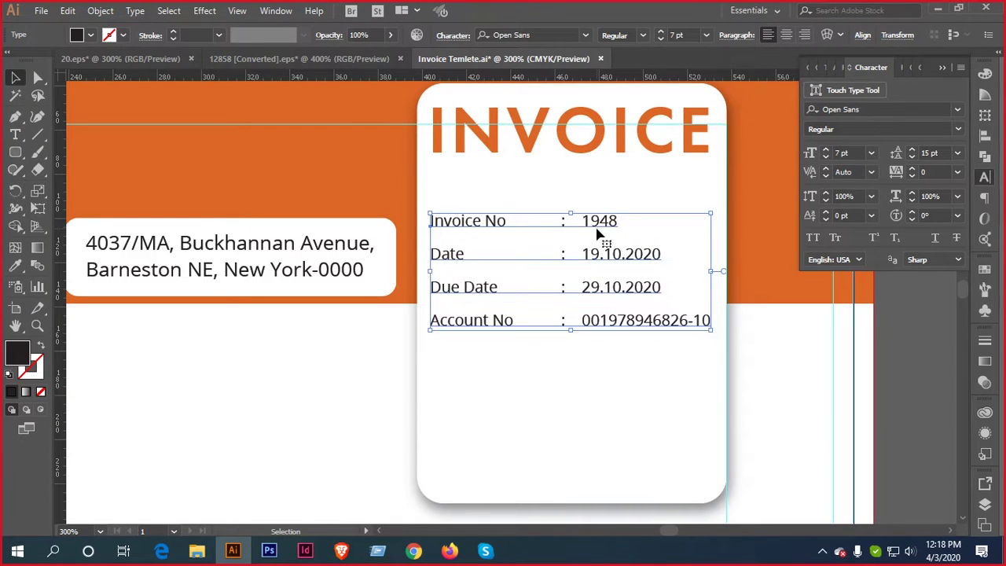
{"action": "key", "text": "Down"}
{"action": "left_click_drag", "start_coordinate": [386, 76], "coordinate": [388, 227]}
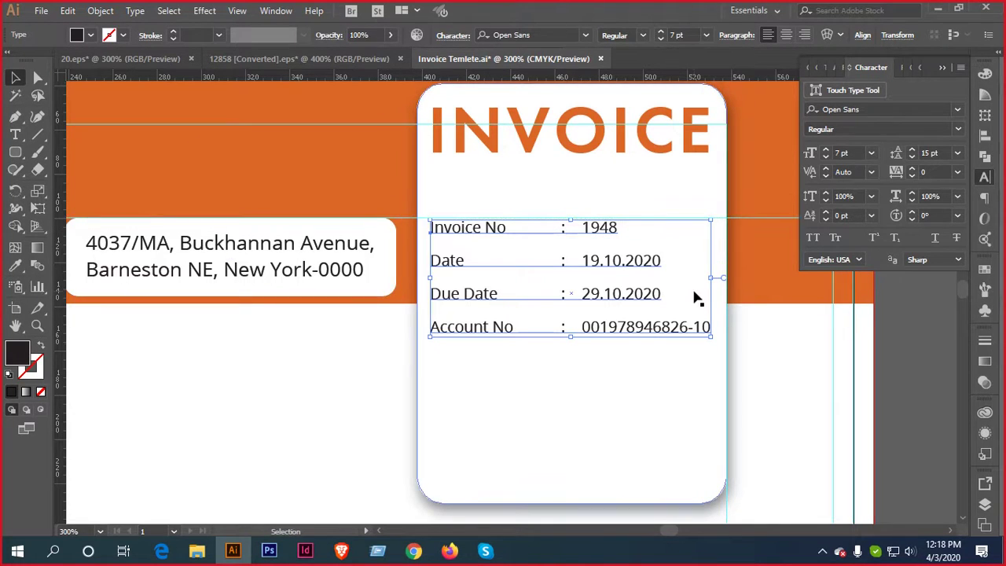
{"action": "left_click", "coordinate": [804, 359]}
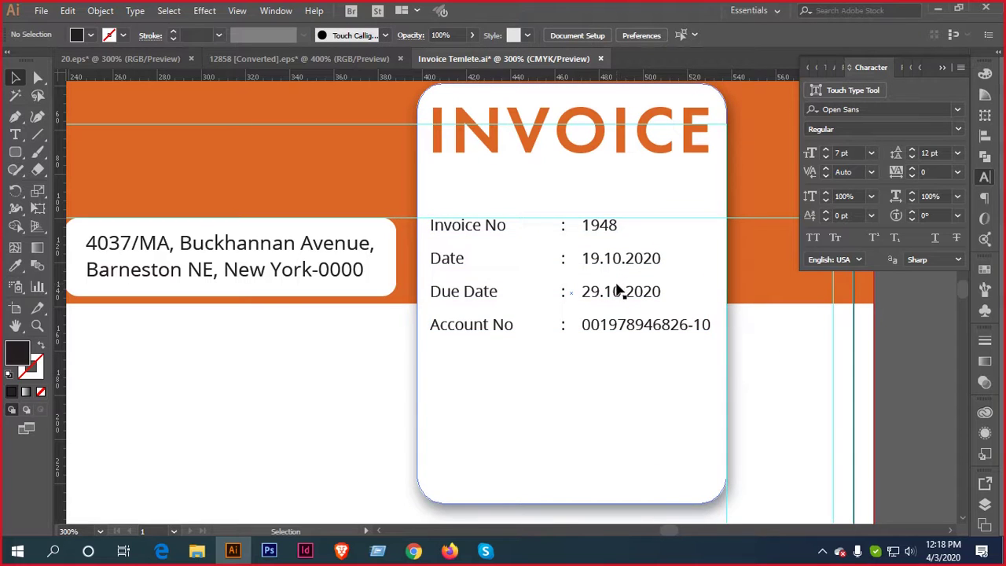
Center the invoice details text horizontally on the INVOICE panel group
{"action": "left_click", "coordinate": [657, 330]}
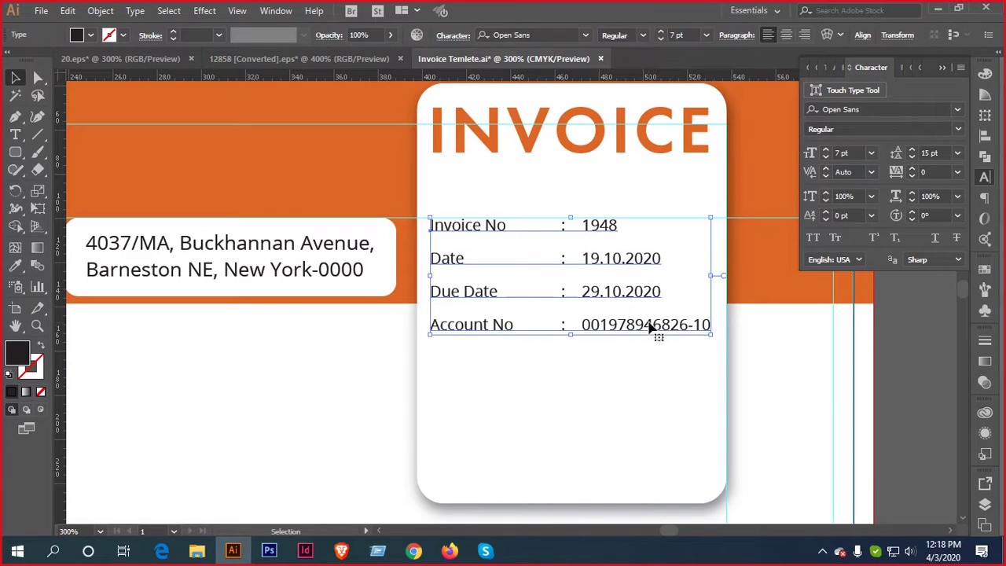
{"action": "left_click", "coordinate": [644, 396], "text": "shift"}
{"action": "left_click", "coordinate": [493, 39]}
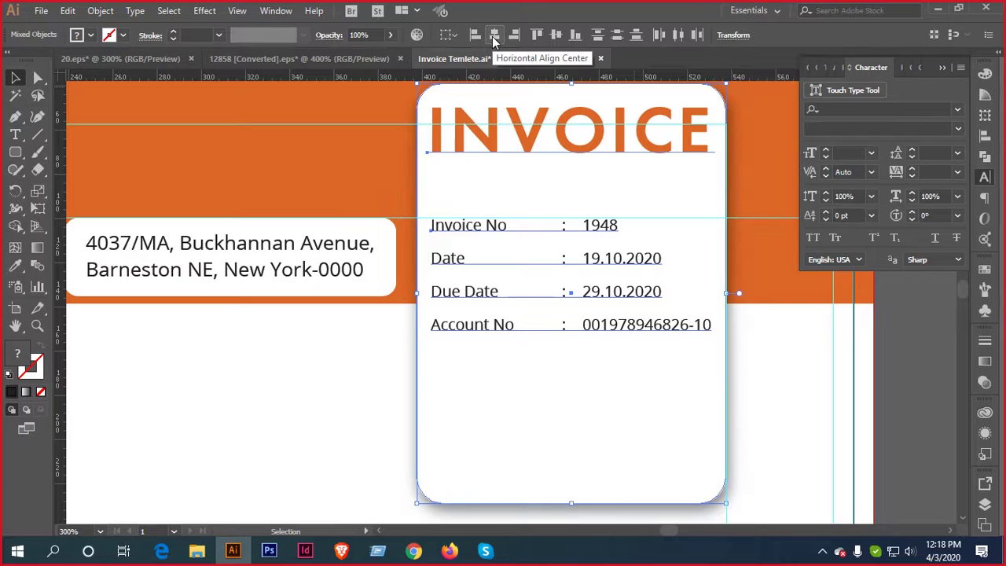
{"action": "left_click", "coordinate": [784, 339]}
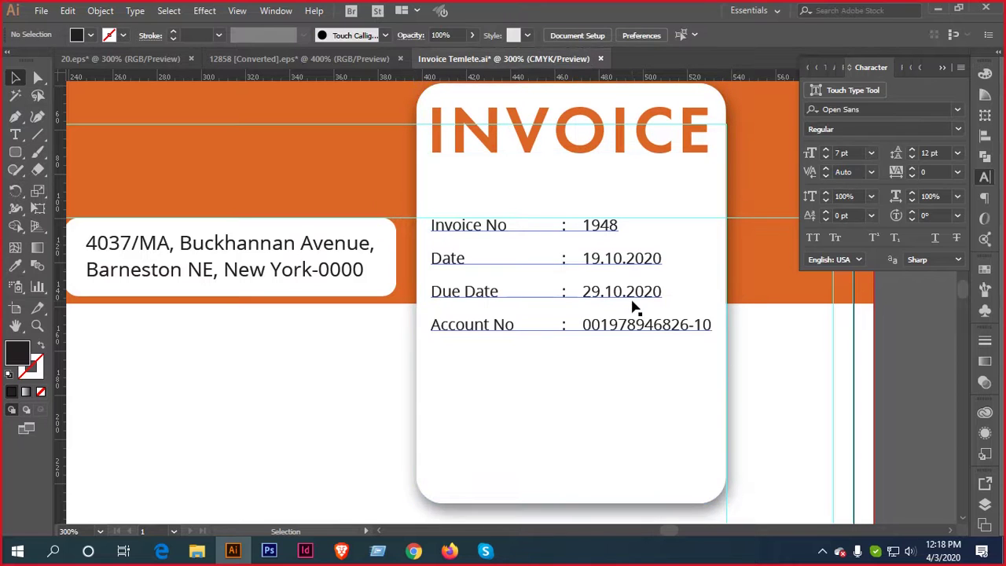
{"action": "scroll", "coordinate": [636, 307], "scroll_direction": "down", "scroll_amount": 2, "text": "alt"}
{"action": "scroll", "coordinate": [634, 308], "scroll_direction": "down", "scroll_amount": 1, "text": "alt"}
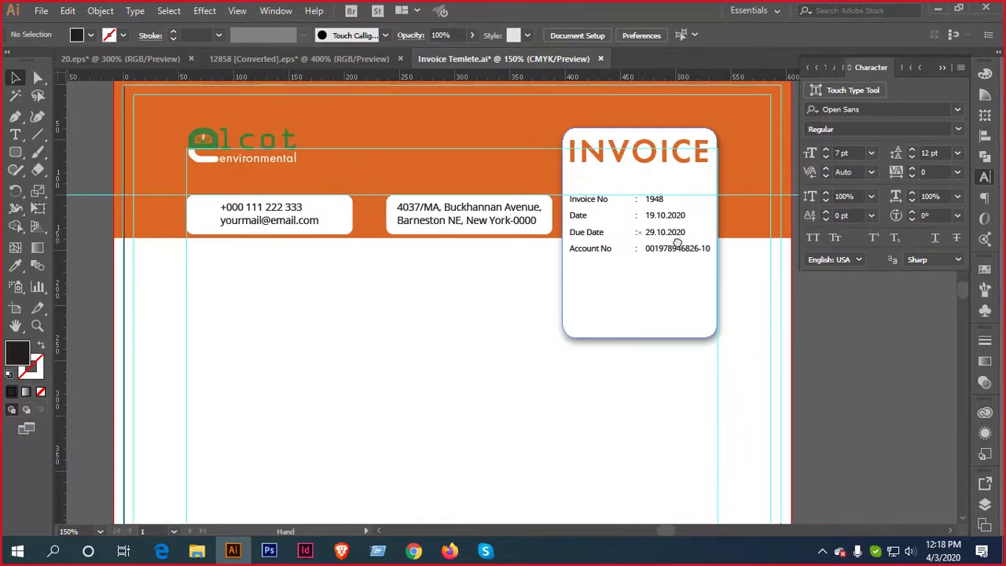
{"action": "left_click", "coordinate": [645, 299]}
{"action": "left_click_drag", "start_coordinate": [643, 336], "coordinate": [652, 271]}
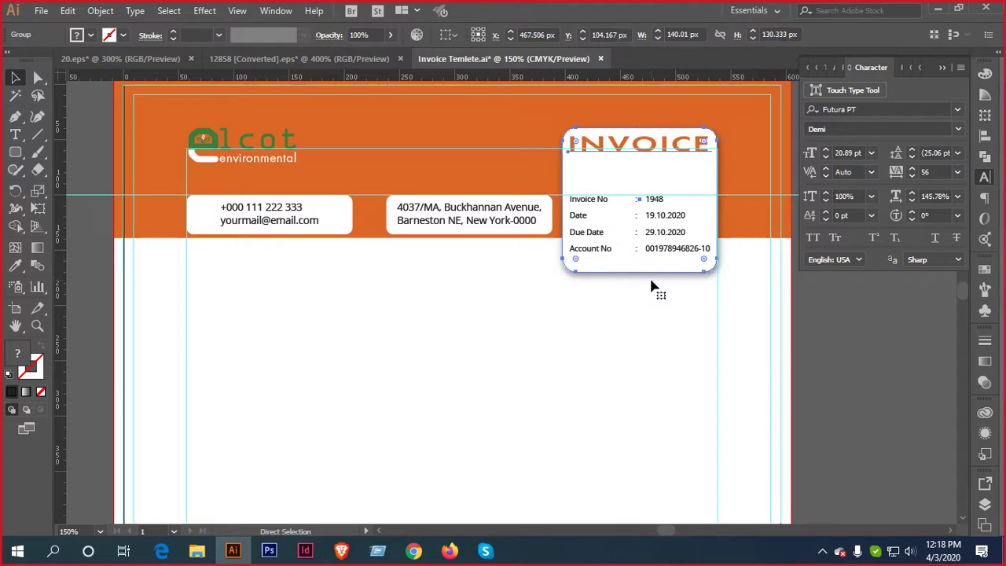
{"action": "key", "text": "ctrl+z"}
Ungroup the INVOICE title from its white panel and shorten the panel to end just below the Account No line
{"action": "right_click", "coordinate": [647, 295]}
{"action": "left_click", "coordinate": [707, 403]}
{"action": "left_click", "coordinate": [648, 342]}
{"action": "left_click_drag", "start_coordinate": [642, 336], "coordinate": [646, 277]}
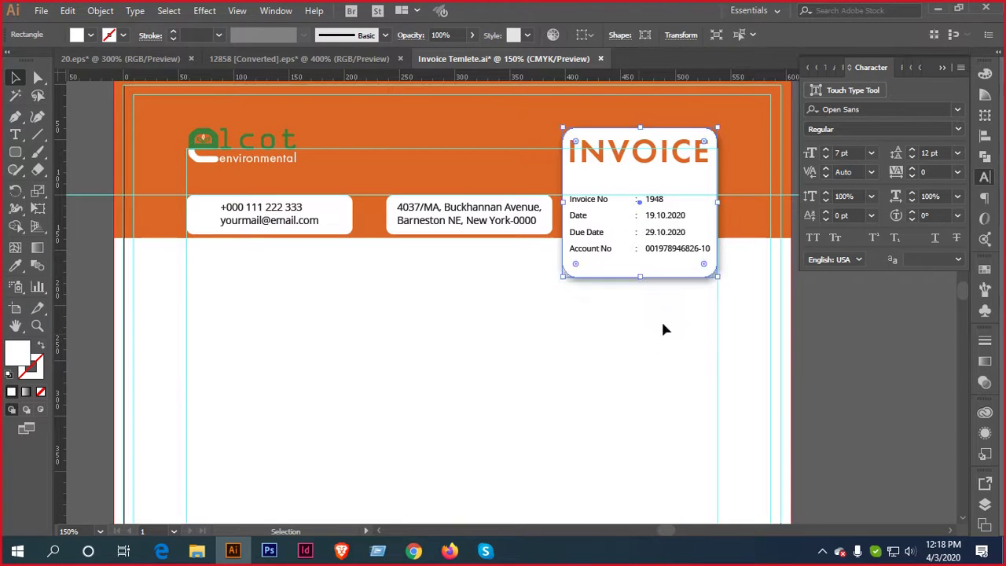
{"action": "left_click", "coordinate": [648, 316]}
Set the Account No and Due Date labels with their colons to Bold, and select the Date label with its colon
{"action": "scroll", "coordinate": [611, 280], "scroll_direction": "up", "scroll_amount": 2}
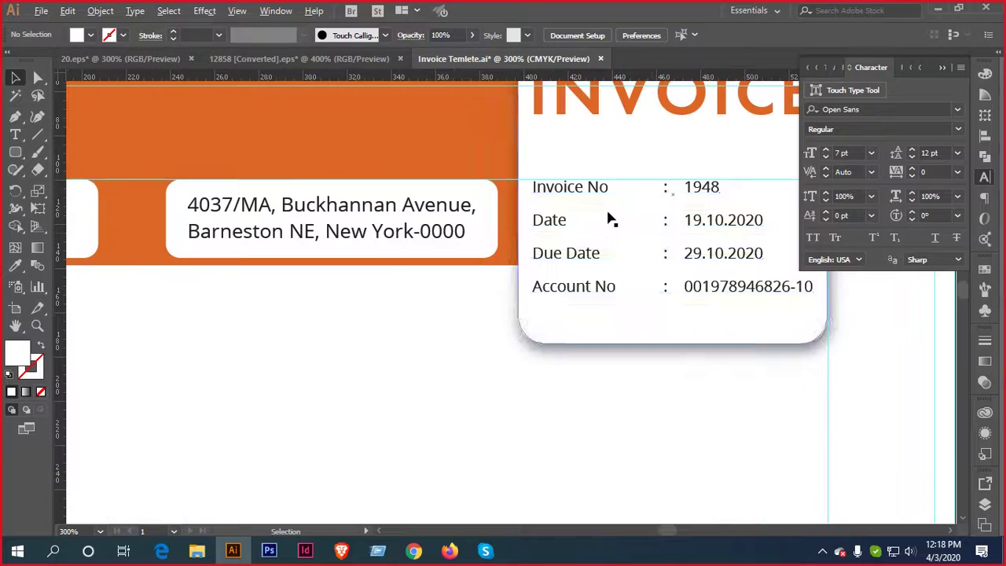
{"action": "scroll", "coordinate": [611, 218], "scroll_direction": "left", "scroll_amount": 3}
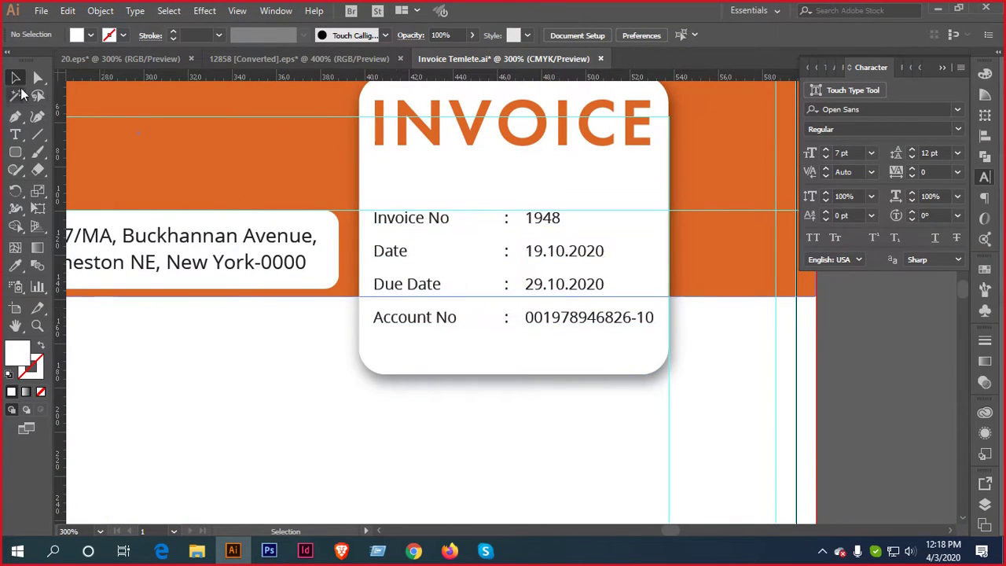
{"action": "key", "text": "t"}
{"action": "left_click_drag", "start_coordinate": [514, 316], "coordinate": [374, 323]}
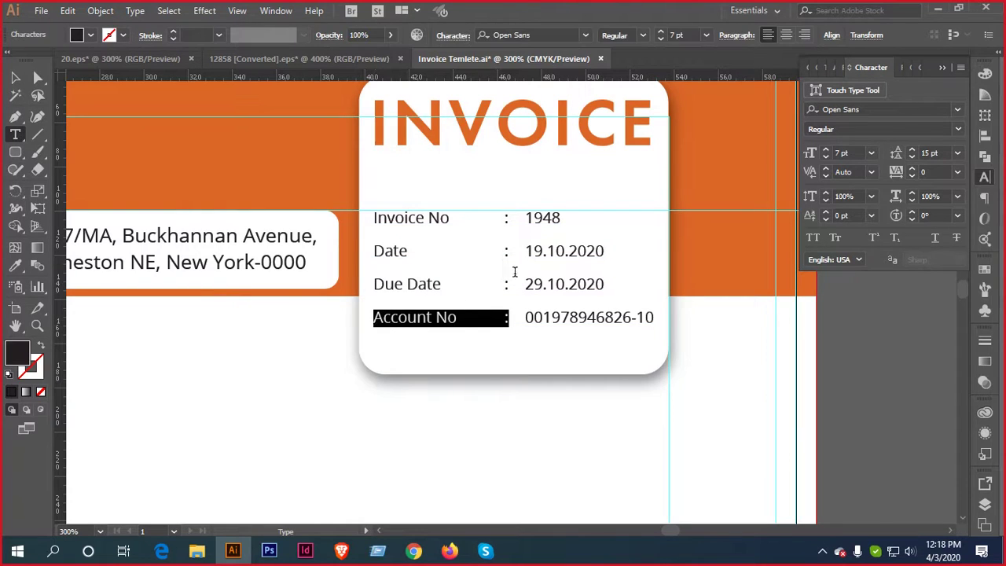
{"action": "left_click", "coordinate": [642, 36]}
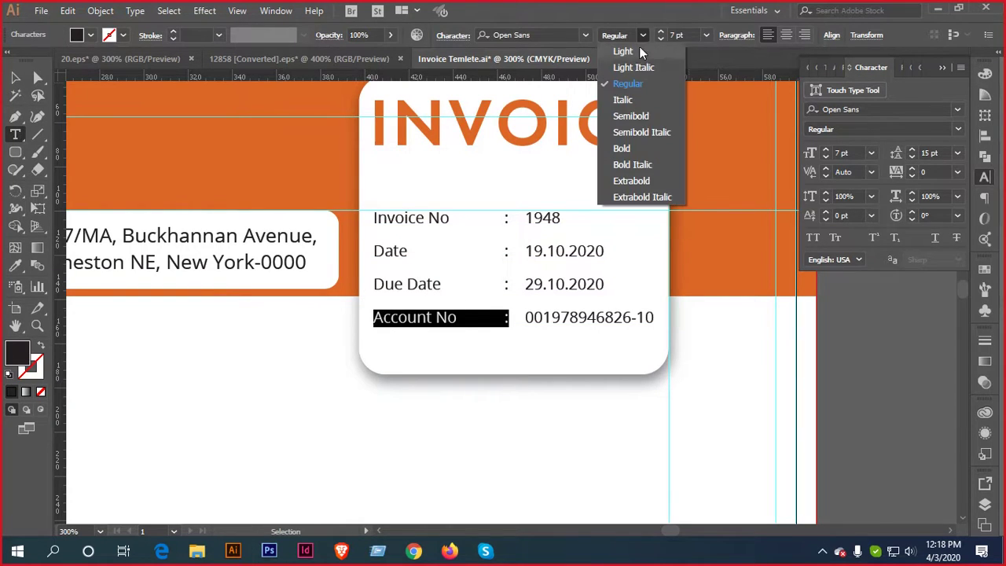
{"action": "left_click", "coordinate": [642, 149]}
{"action": "left_click_drag", "start_coordinate": [508, 286], "coordinate": [369, 284]}
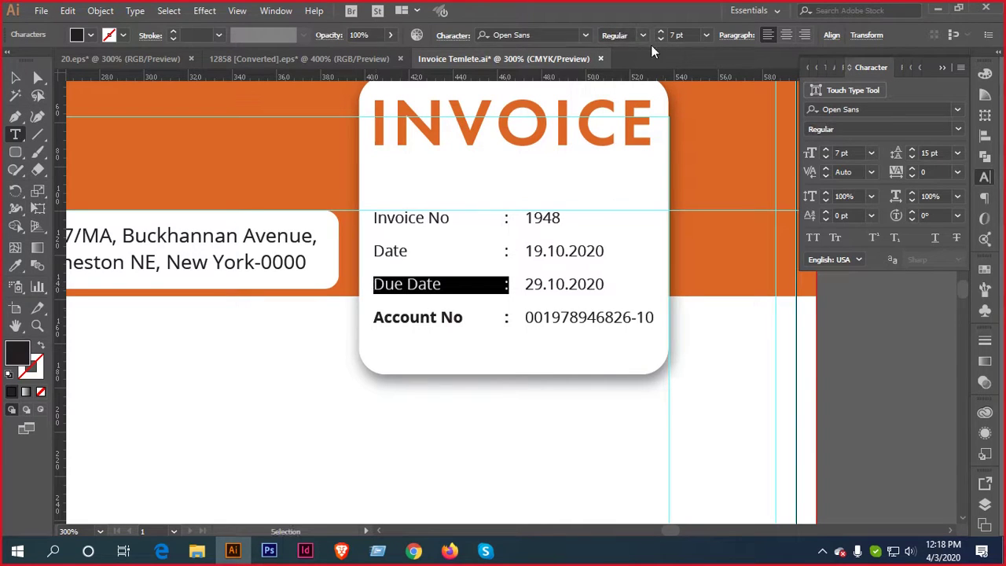
{"action": "left_click", "coordinate": [642, 35]}
{"action": "left_click", "coordinate": [641, 149]}
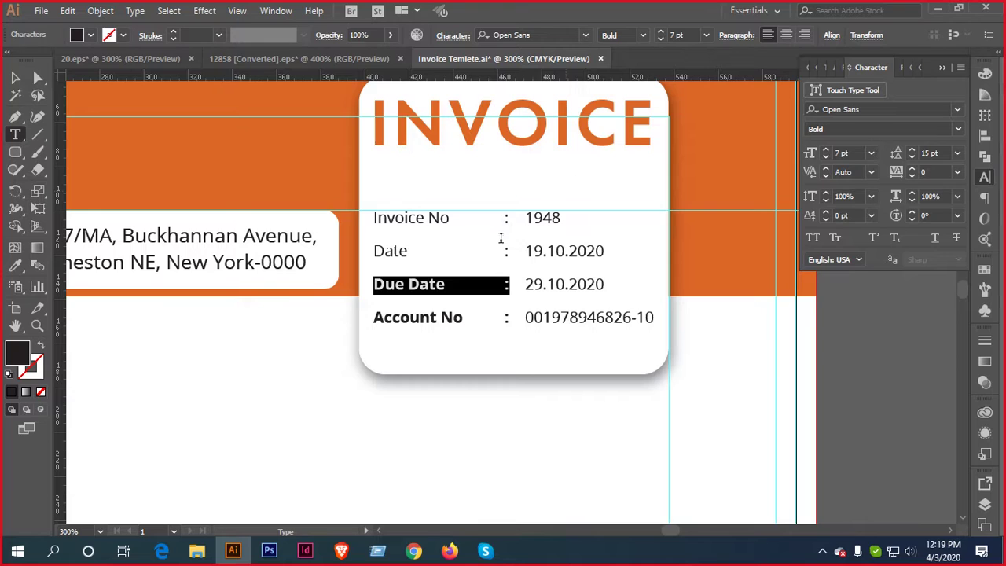
{"action": "left_click_drag", "start_coordinate": [514, 247], "coordinate": [362, 244]}
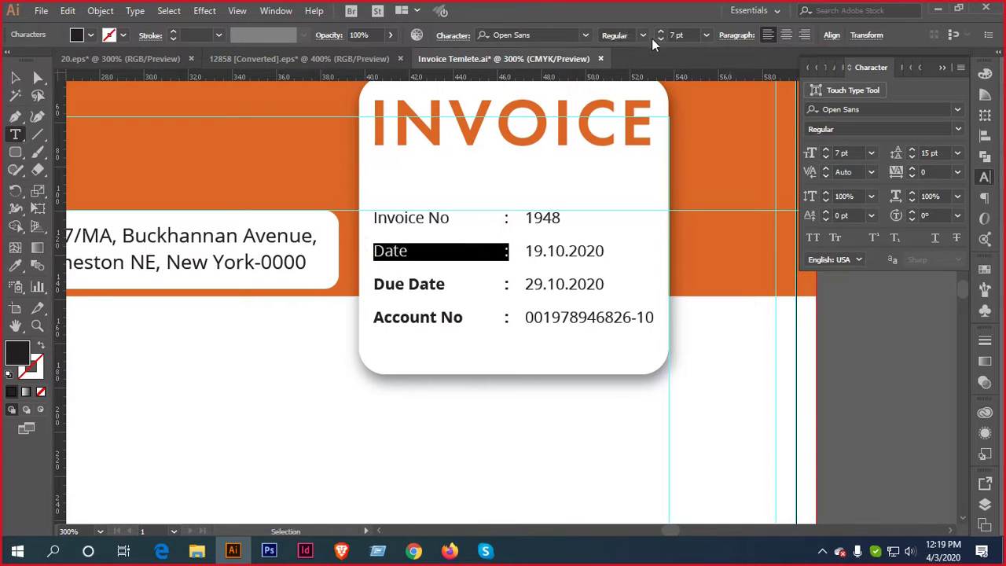
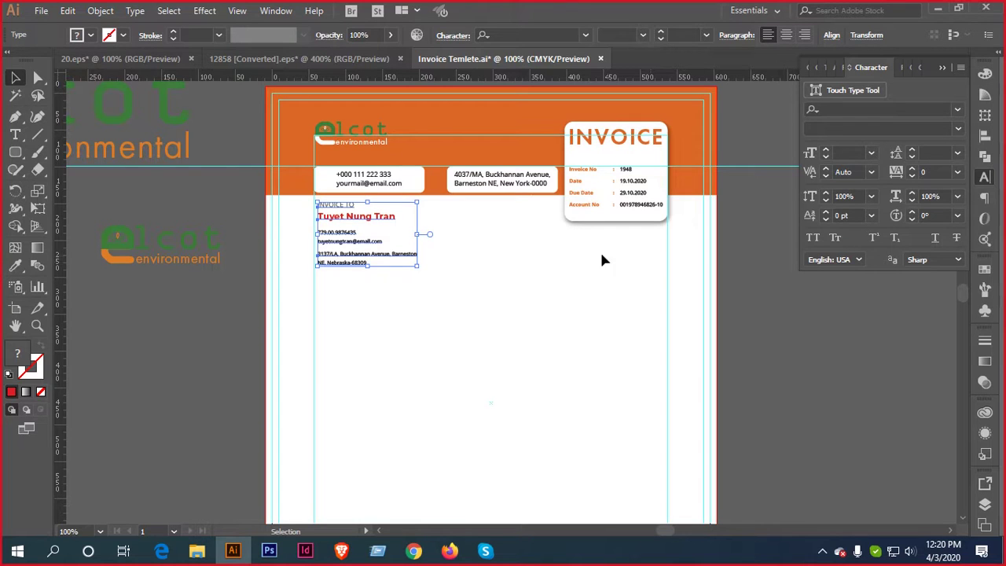
Move the INVOICE TO client details block straight down, farther below the orange header
{"action": "scroll", "coordinate": [526, 227], "scroll_direction": "up", "scroll_amount": 2}
{"action": "key", "text": "shift+Down"}
{"action": "key", "text": "shift+Down"}
{"action": "key", "text": "shift+Down"}
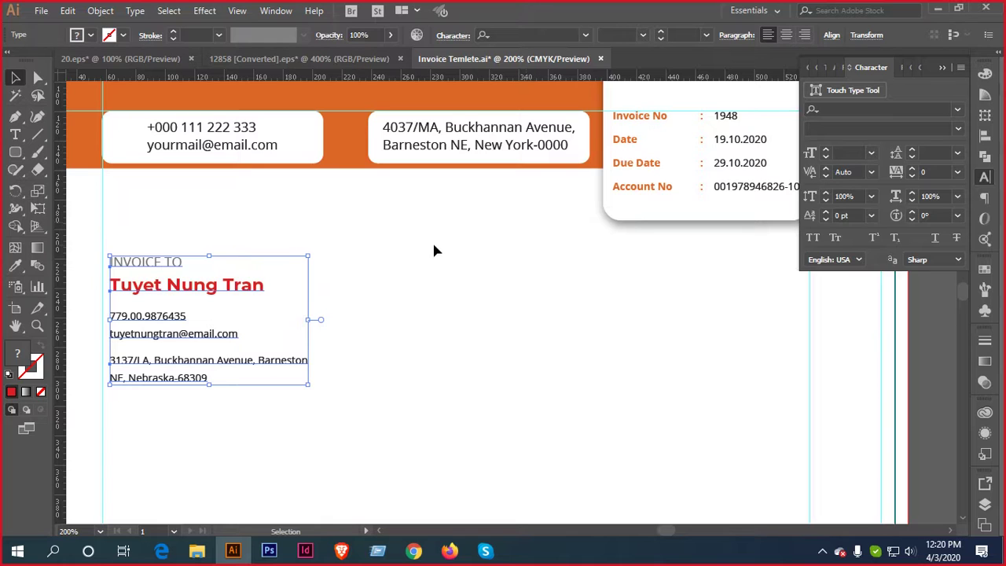
{"action": "scroll", "coordinate": [437, 249], "scroll_direction": "down", "scroll_amount": 1}
{"action": "key", "text": "super"}
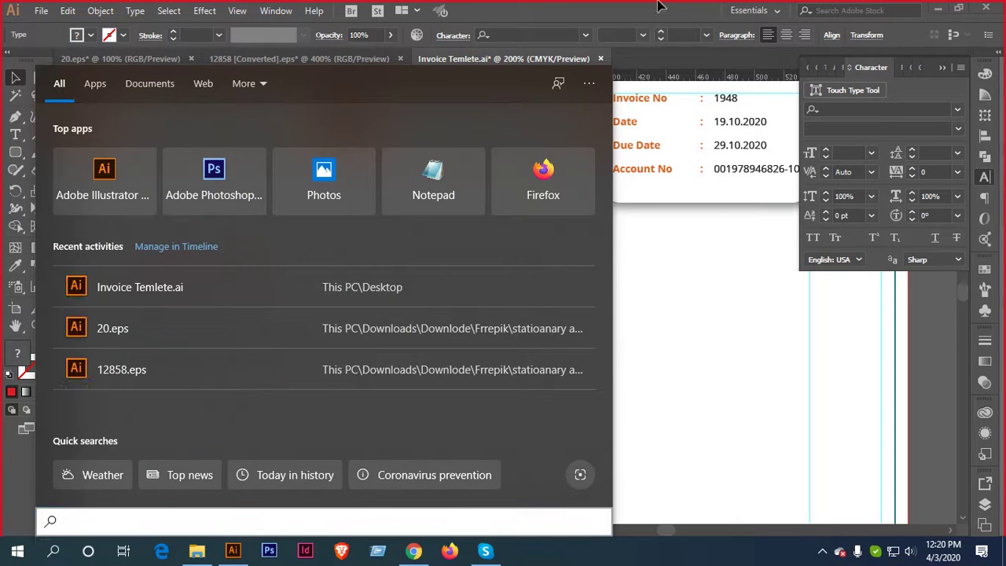
{"action": "key", "text": "Escape"}
{"action": "scroll", "coordinate": [597, 321], "scroll_direction": "down", "scroll_amount": 1}
{"action": "scroll", "coordinate": [593, 296], "scroll_direction": "right", "scroll_amount": 2}
{"action": "key", "text": "space"}
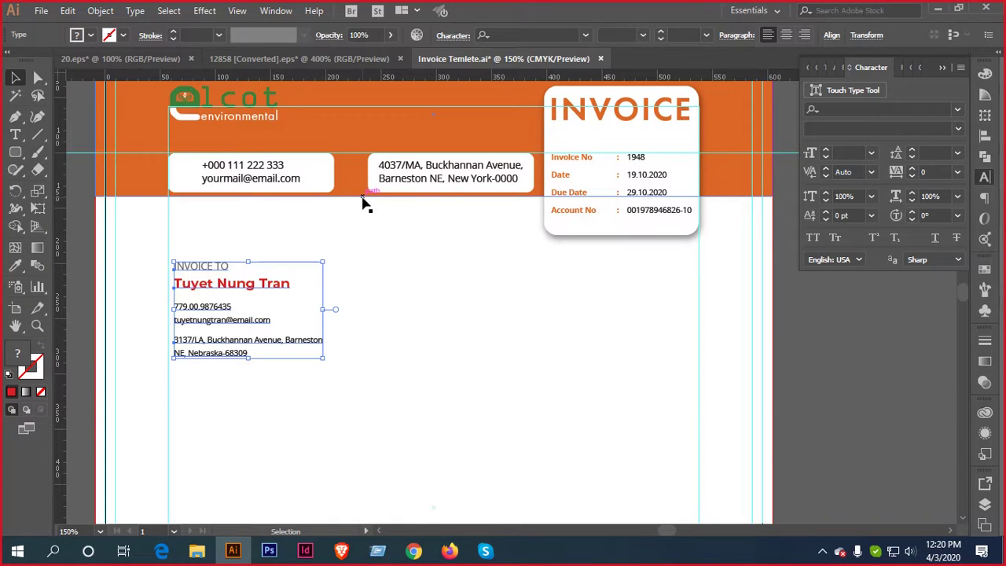
Shorten the white INVOICE panel from its bottom edge to a height of about 129 px
{"action": "scroll", "coordinate": [613, 247], "scroll_direction": "up", "scroll_amount": 2}
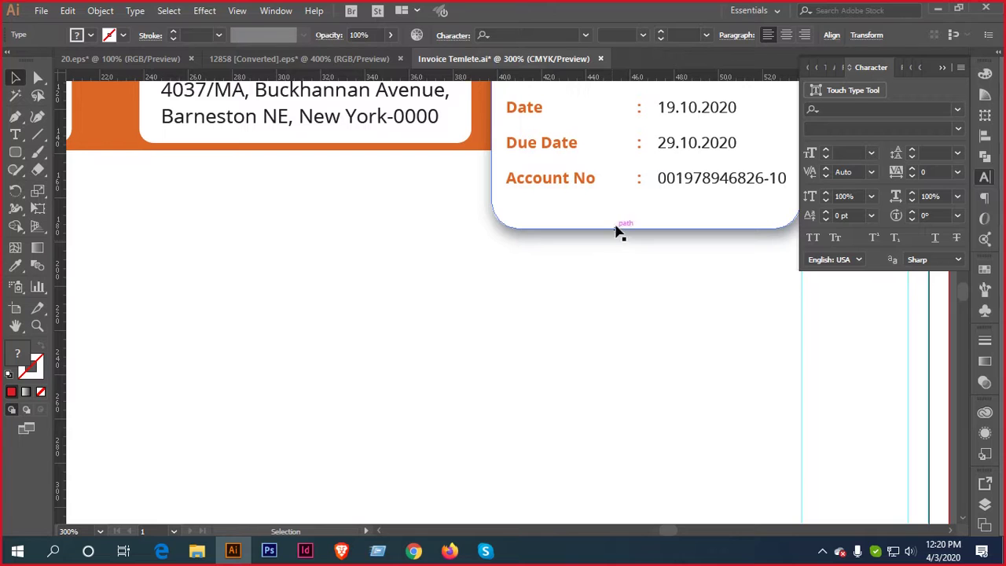
{"action": "left_click", "coordinate": [617, 229]}
{"action": "left_click_drag", "start_coordinate": [645, 227], "coordinate": [649, 216]}
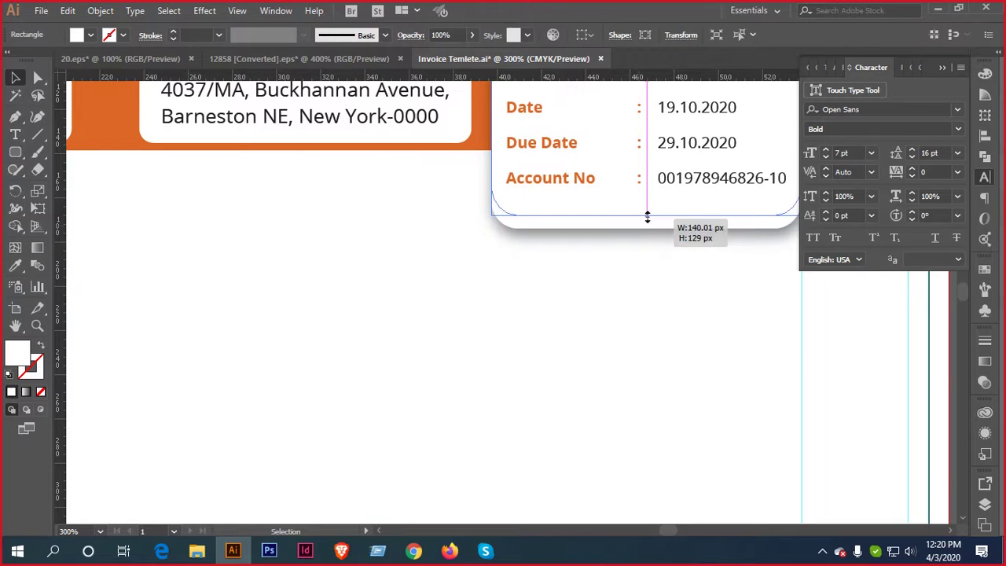
{"action": "left_click", "coordinate": [625, 250]}
Add a horizontal guide along the bottom edge of the INVOICE panel
{"action": "scroll", "coordinate": [625, 250], "scroll_direction": "down", "scroll_amount": 2}
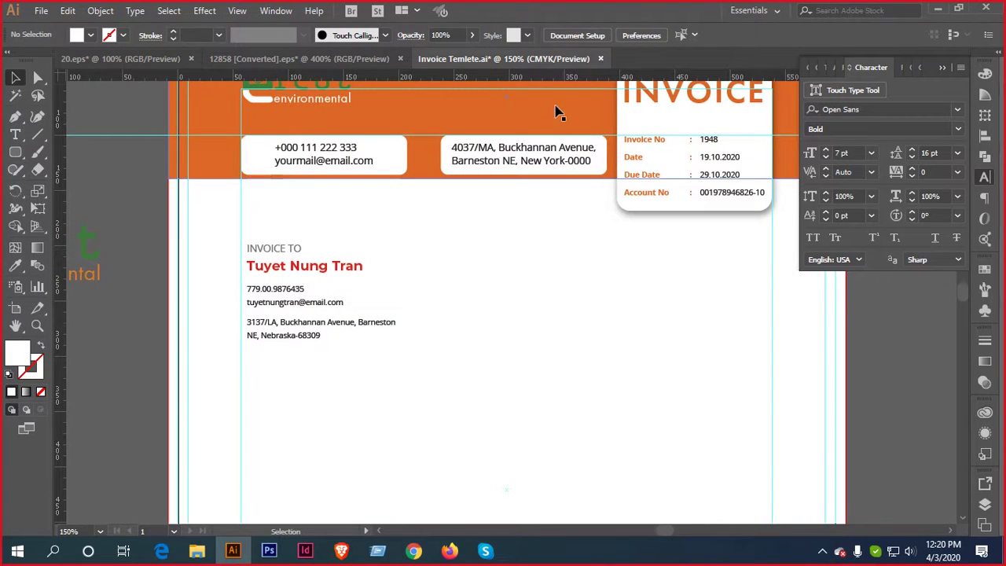
{"action": "left_click_drag", "start_coordinate": [544, 77], "coordinate": [563, 210]}
{"action": "scroll", "coordinate": [474, 280], "scroll_direction": "down", "scroll_amount": 1}
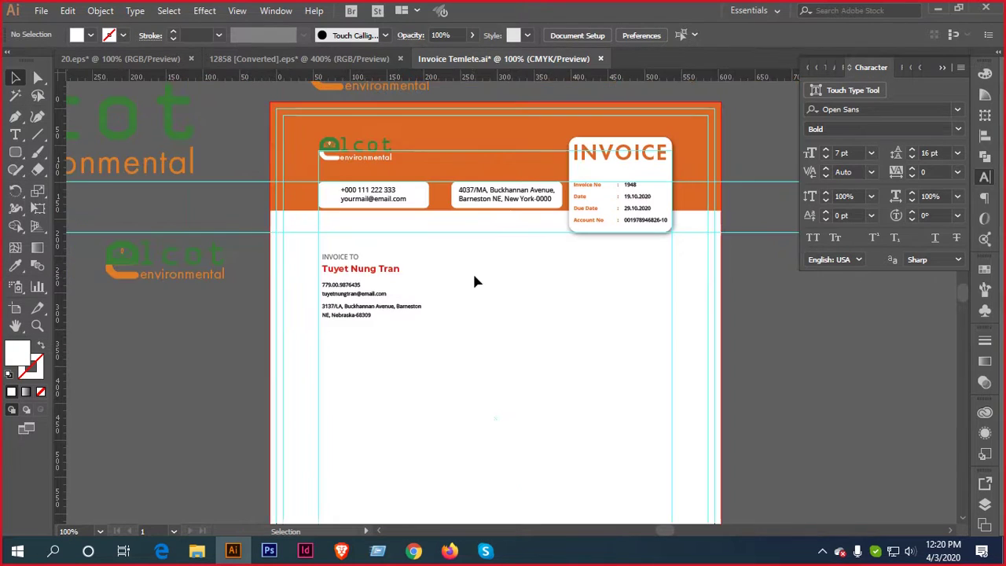
{"action": "left_click_drag", "start_coordinate": [474, 281], "coordinate": [550, 249]}
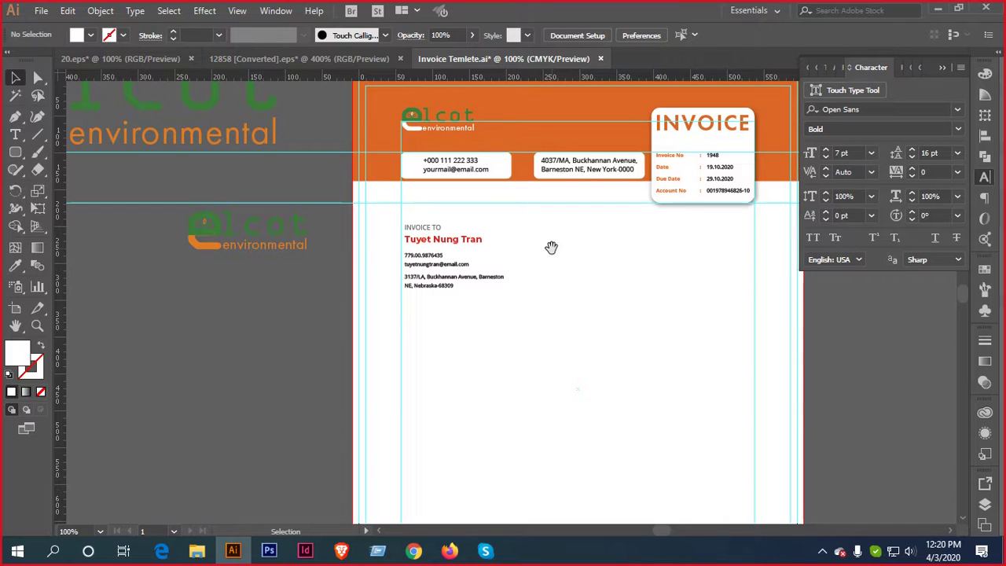
{"action": "scroll", "coordinate": [563, 212], "scroll_direction": "up", "scroll_amount": 1}
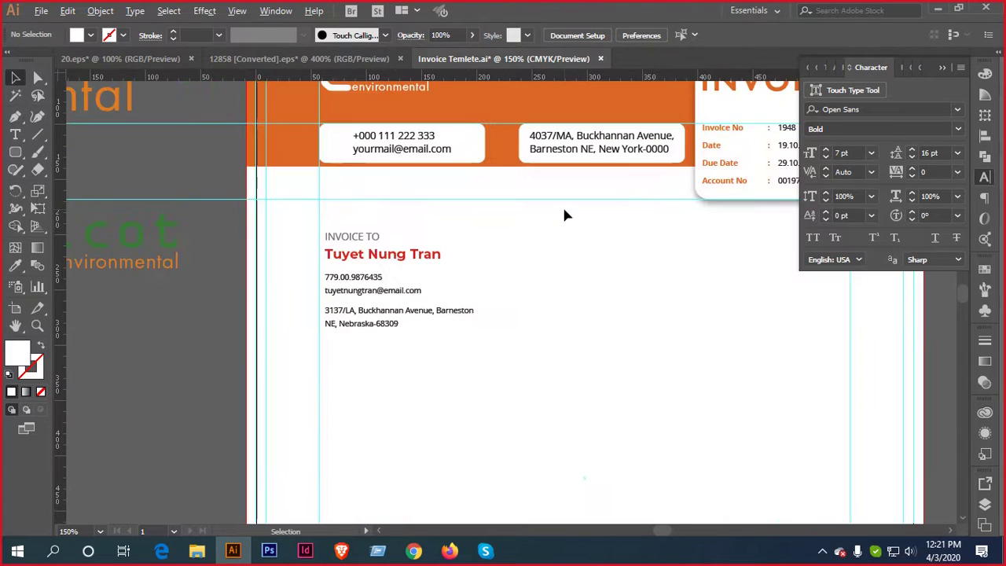
{"action": "scroll", "coordinate": [562, 206], "scroll_direction": "down", "scroll_amount": 1}
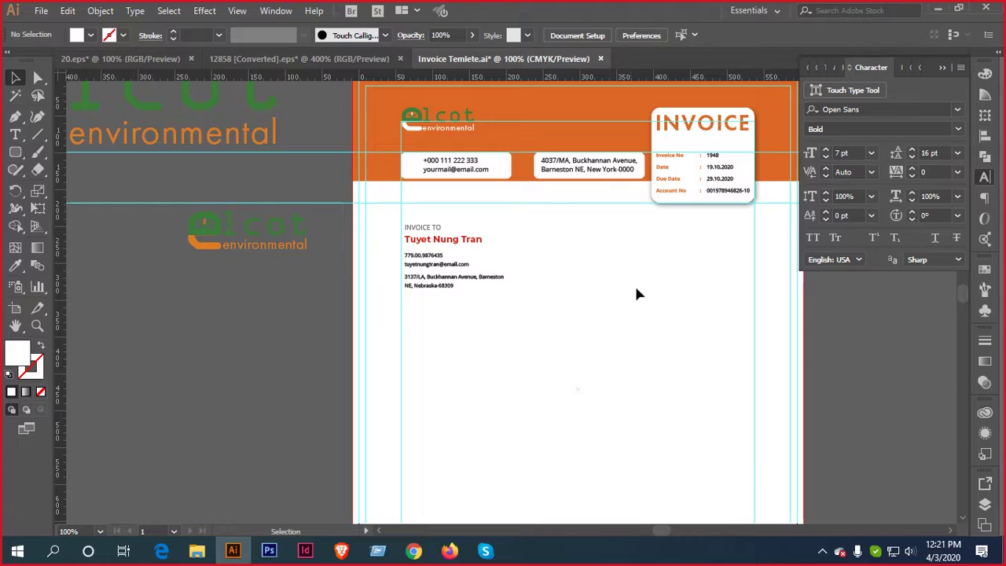
Nudge the INVOICE TO client block up toward the horizontal guide and left until it aligns with the left margin guide
{"action": "scroll", "coordinate": [443, 265], "scroll_direction": "up", "scroll_amount": 1}
{"action": "left_click_drag", "start_coordinate": [471, 348], "coordinate": [412, 214]}
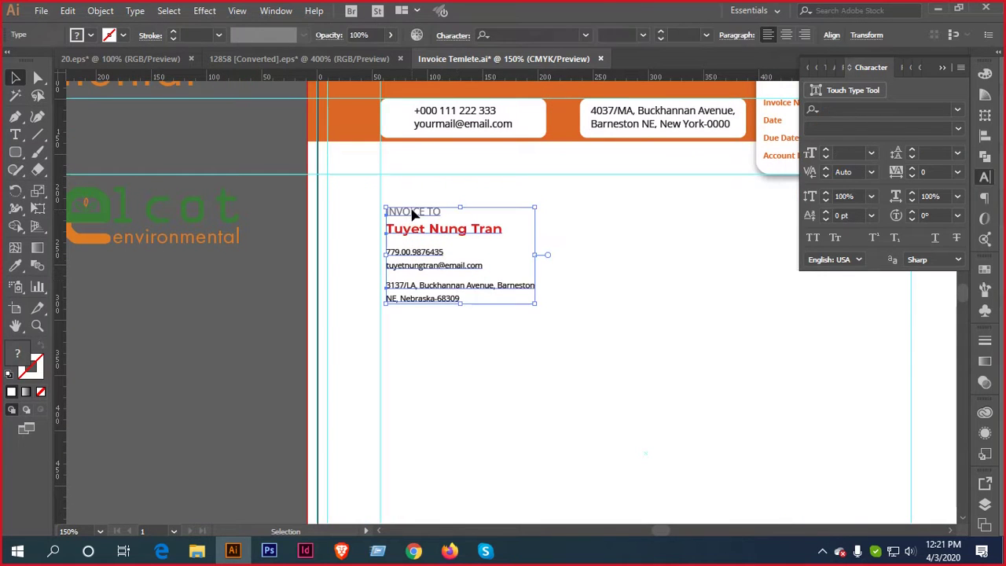
{"action": "key", "text": "Up"}
{"action": "key", "text": "Up"}
{"action": "key", "text": "Up"}
{"action": "key", "text": "Up"}
{"action": "key", "text": "Up"}
{"action": "key", "text": "Up"}
{"action": "key", "text": "Up"}
{"action": "key", "text": "Up"}
{"action": "key", "text": "Up"}
{"action": "key", "text": "Up"}
{"action": "key", "text": "Left"}
{"action": "key", "text": "Left"}
{"action": "key", "text": "Left"}
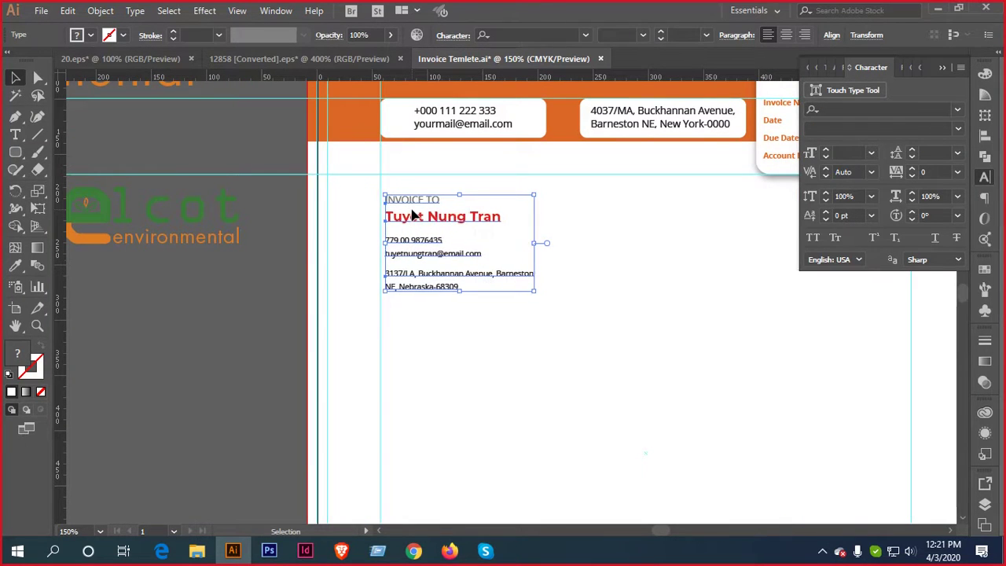
{"action": "key", "text": "Left"}
{"action": "key", "text": "Left"}
{"action": "key", "text": "Left"}
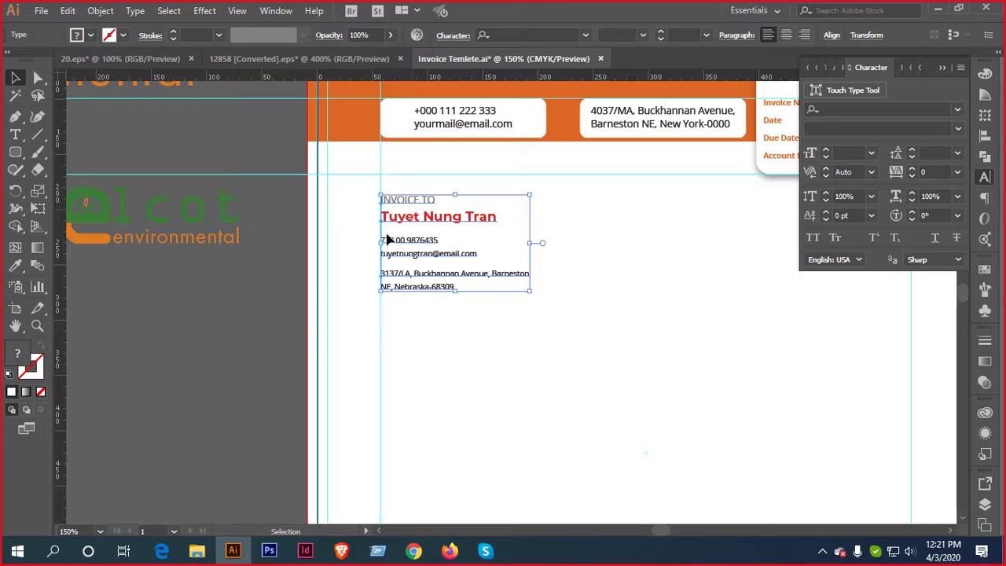
{"action": "scroll", "coordinate": [387, 240], "scroll_direction": "up", "scroll_amount": 3}
{"action": "scroll", "coordinate": [387, 240], "scroll_direction": "down", "scroll_amount": 4}
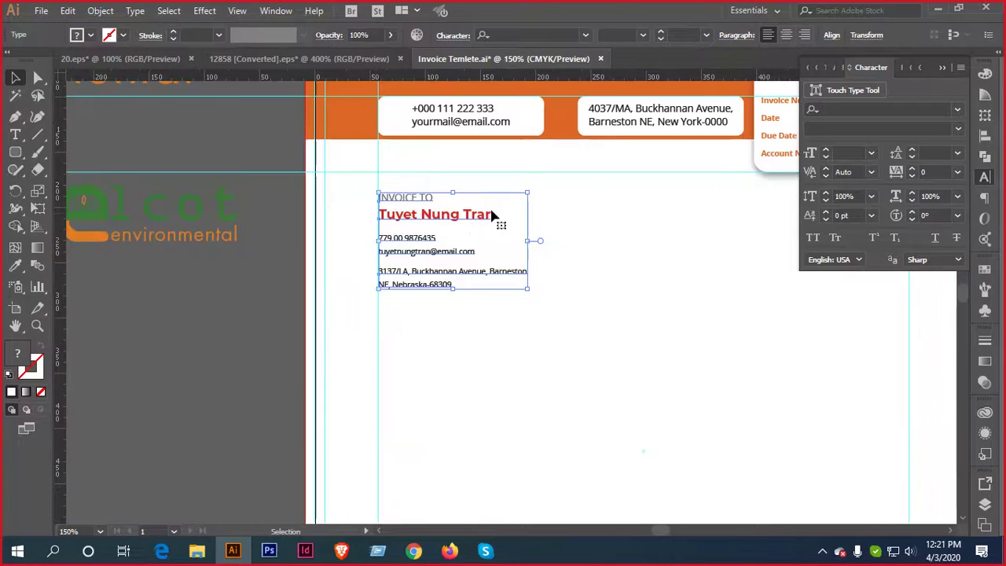
{"action": "scroll", "coordinate": [451, 251], "scroll_direction": "up", "scroll_amount": 2}
{"action": "scroll", "coordinate": [452, 238], "scroll_direction": "down", "scroll_amount": 2}
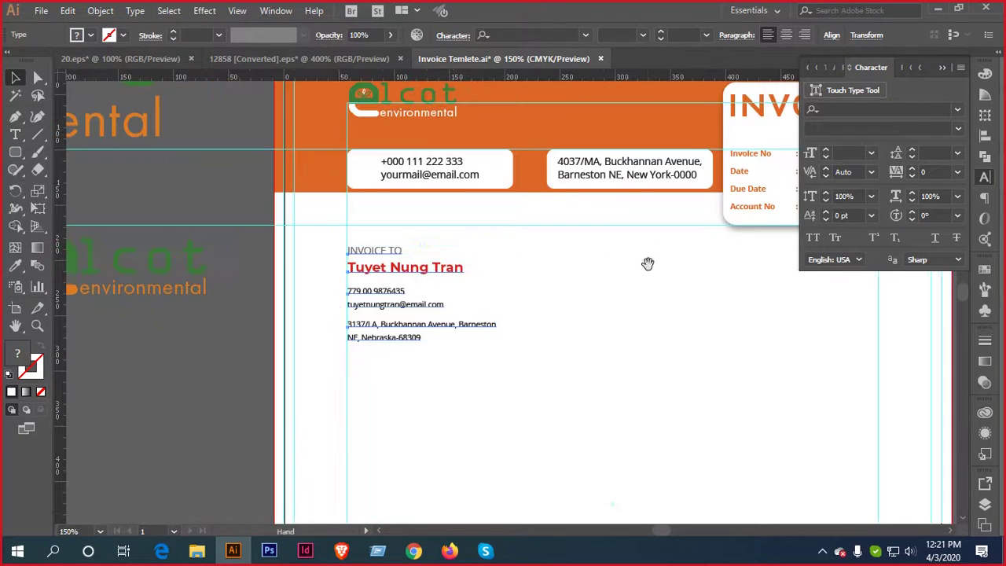
{"action": "scroll", "coordinate": [645, 253], "scroll_direction": "right", "scroll_amount": 2}
{"action": "scroll", "coordinate": [520, 257], "scroll_direction": "down", "scroll_amount": 1}
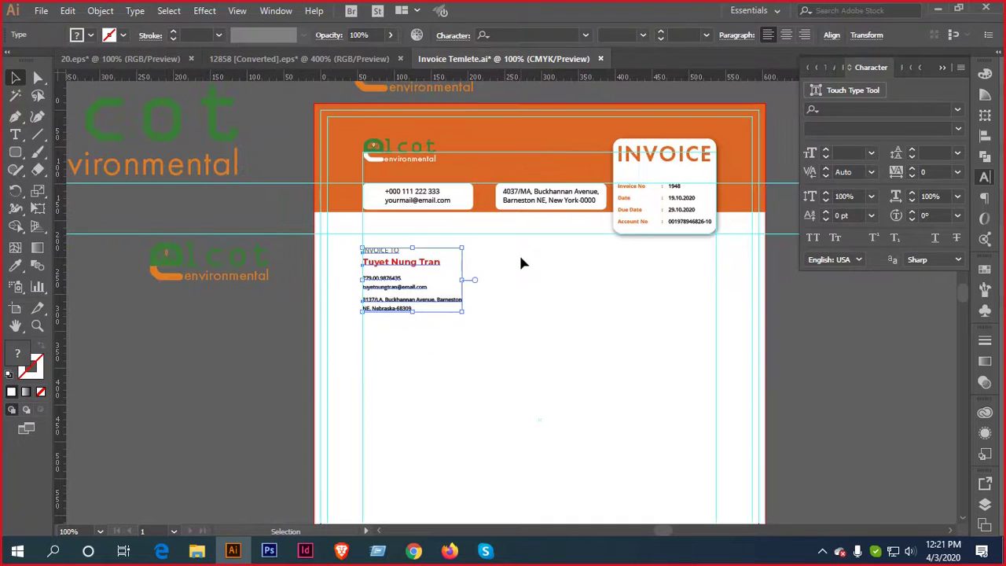
{"action": "left_click", "coordinate": [445, 277]}
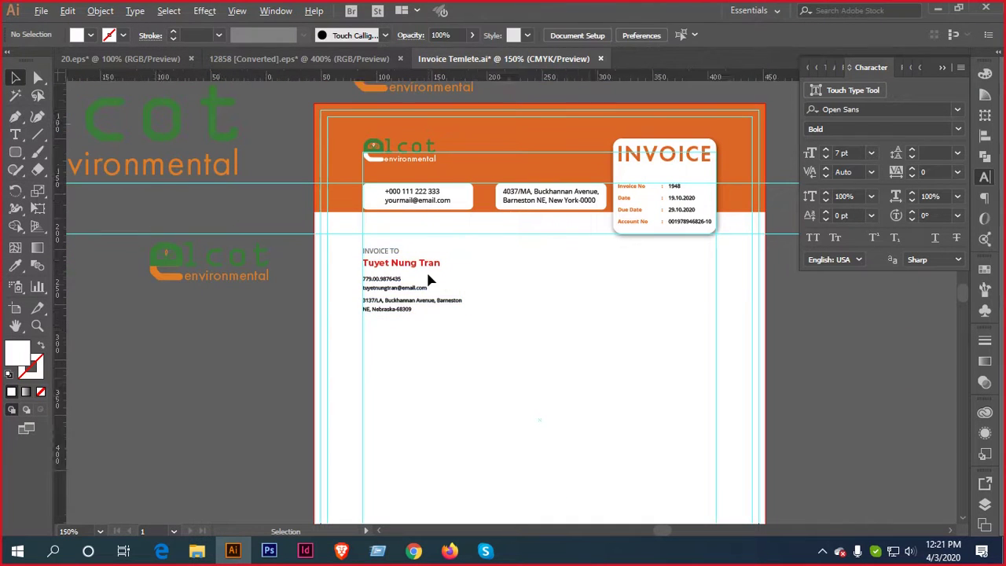
Replace the red client name under INVOICE TO with a new full name
{"action": "scroll", "coordinate": [426, 270], "scroll_direction": "up", "scroll_amount": 1}
{"action": "left_click", "coordinate": [15, 135]}
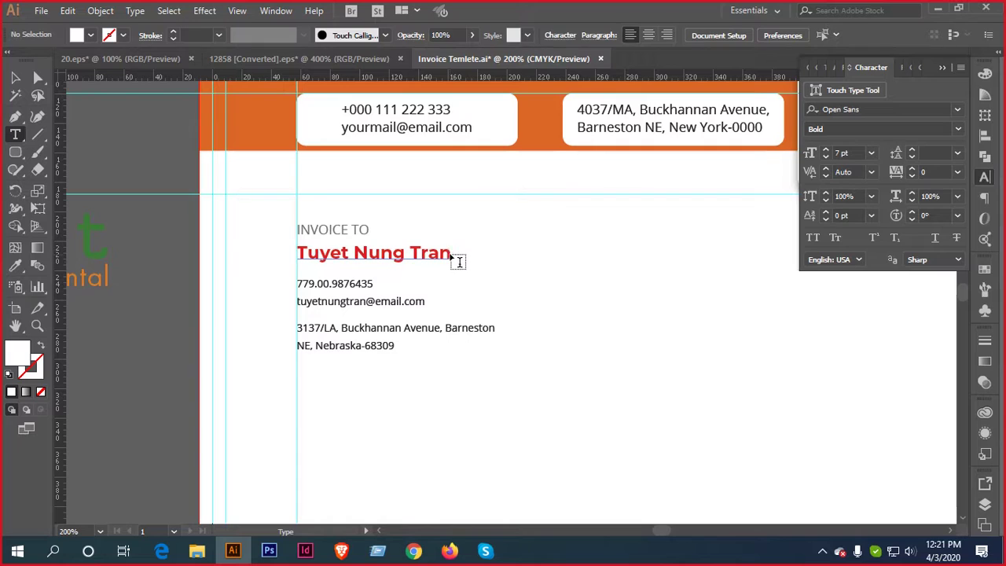
{"action": "left_click_drag", "start_coordinate": [454, 253], "coordinate": [295, 249]}
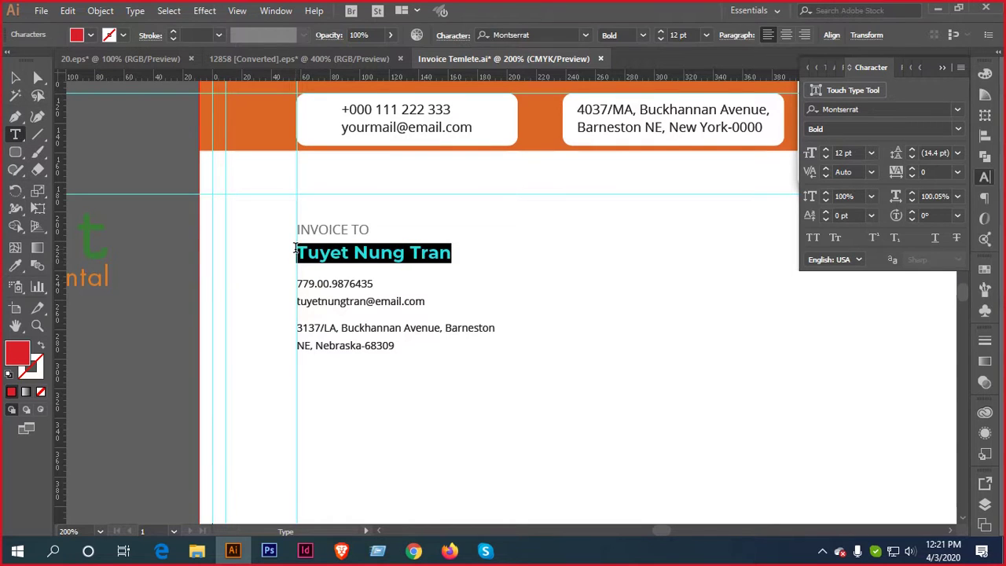
{"action": "type", "text": "Mikel Smith Jone"}
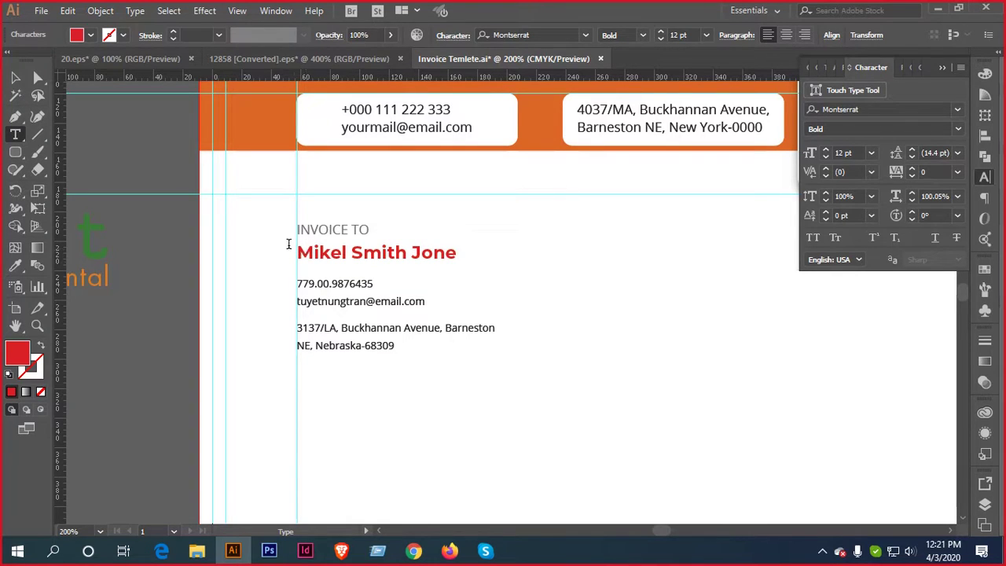
{"action": "left_click", "coordinate": [15, 77]}
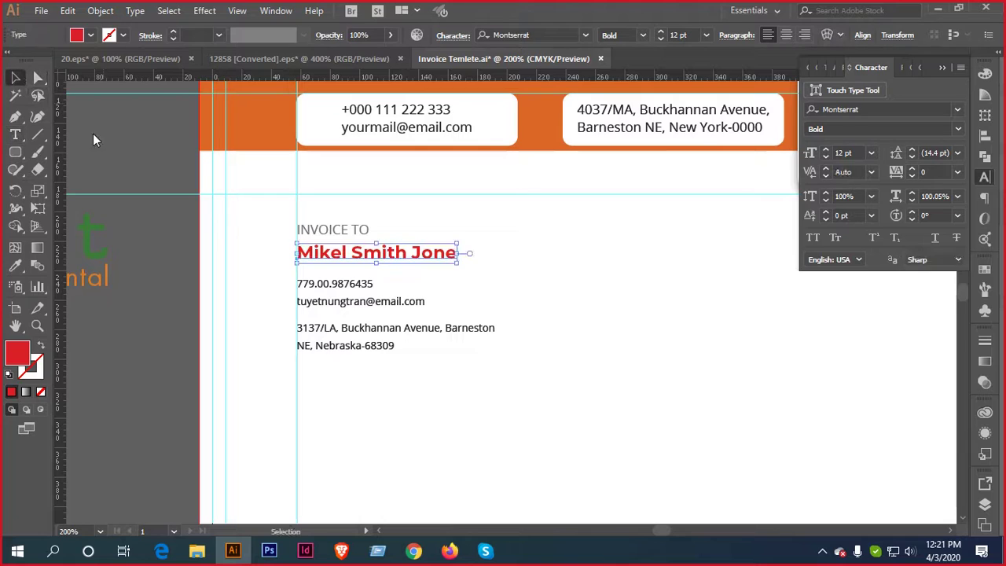
Copy the phone number from the header contact box and paste it over the client's phone number under INVOICE TO
{"action": "left_click", "coordinate": [391, 293]}
{"action": "left_click_drag", "start_coordinate": [391, 294], "coordinate": [449, 309]}
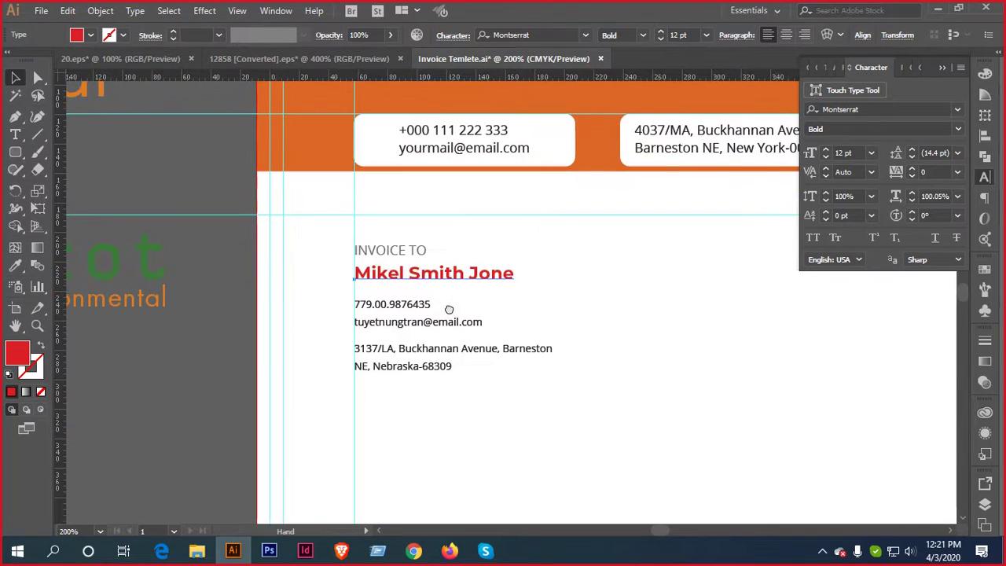
{"action": "left_click", "coordinate": [15, 135]}
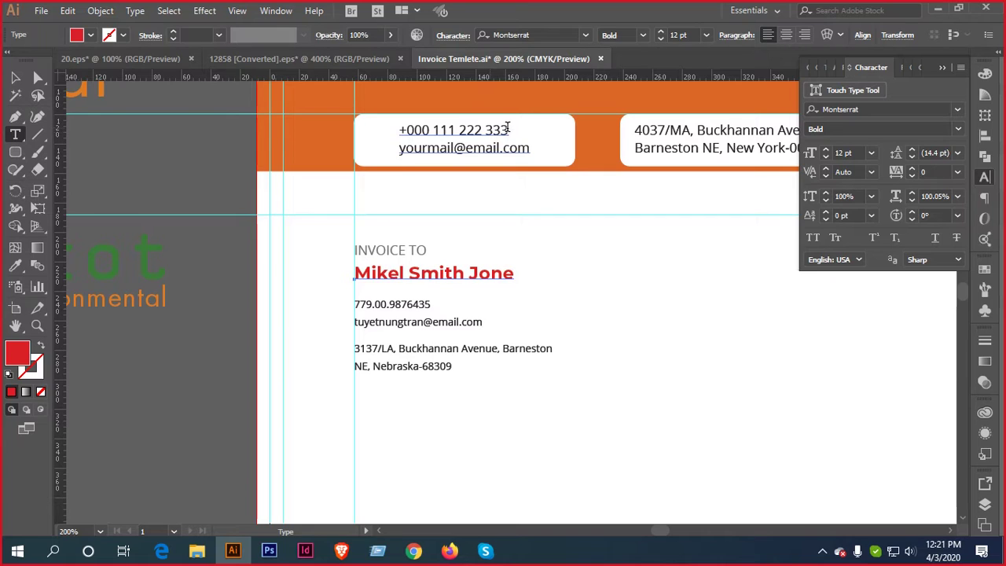
{"action": "left_click_drag", "start_coordinate": [507, 130], "coordinate": [396, 130]}
{"action": "key", "text": "ctrl+c"}
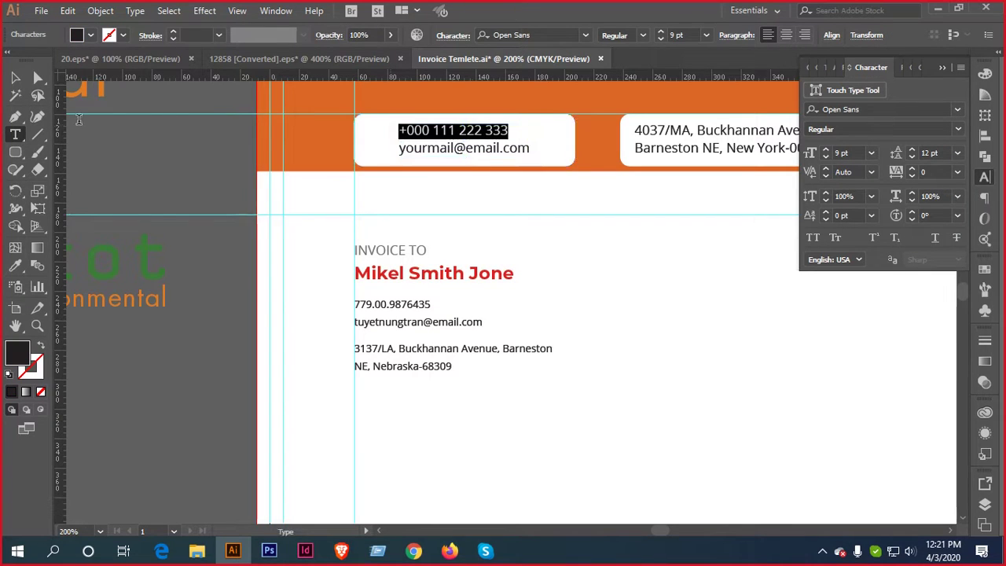
{"action": "key", "text": "Escape"}
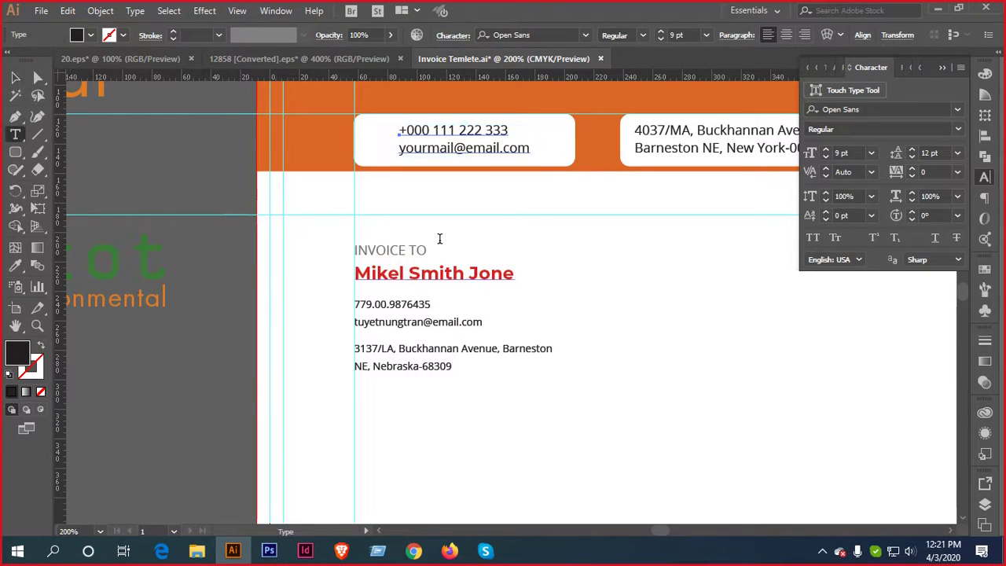
{"action": "left_click_drag", "start_coordinate": [430, 303], "coordinate": [369, 305]}
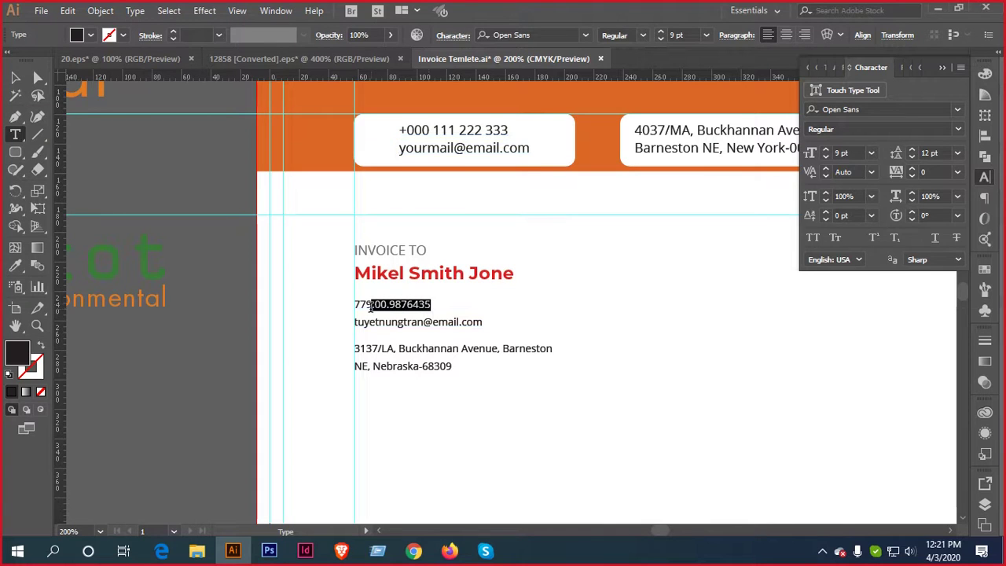
{"action": "key", "text": "ctrl+v"}
{"action": "key", "text": "Escape"}
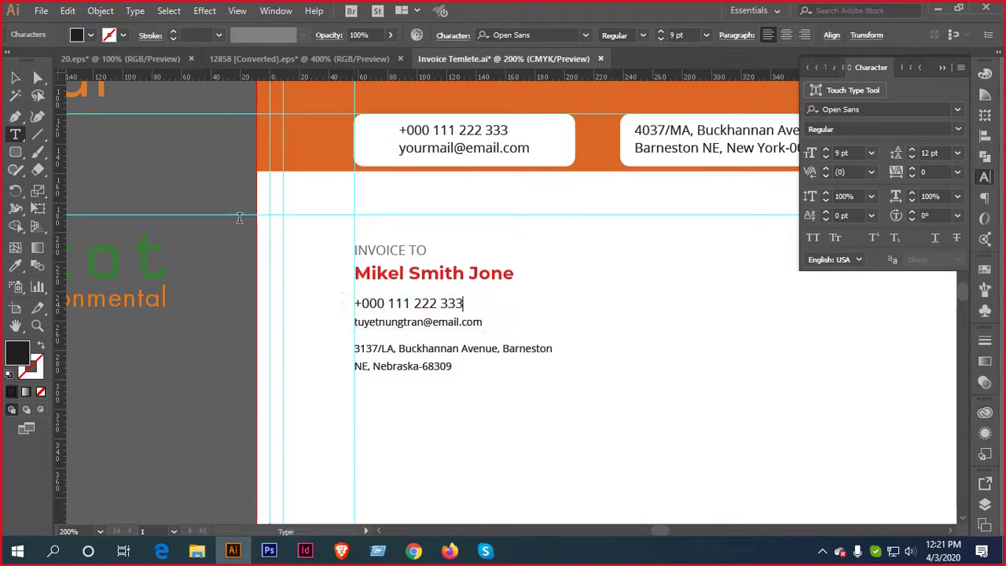
{"action": "left_click", "coordinate": [15, 78]}
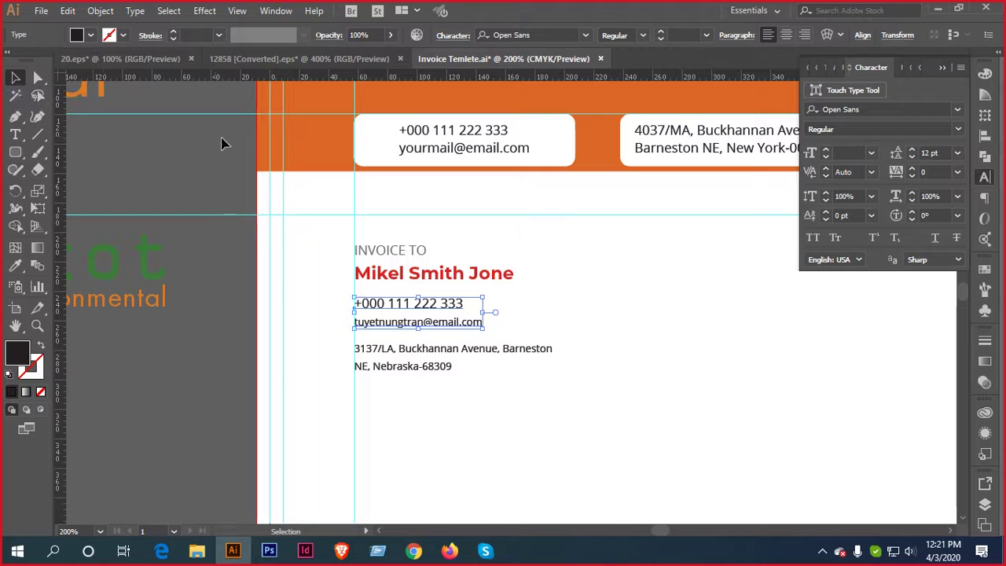
Set the paragraph alignment of the phone and email text in the header contact box to centered
{"action": "left_click_drag", "start_coordinate": [473, 397], "coordinate": [393, 324]}
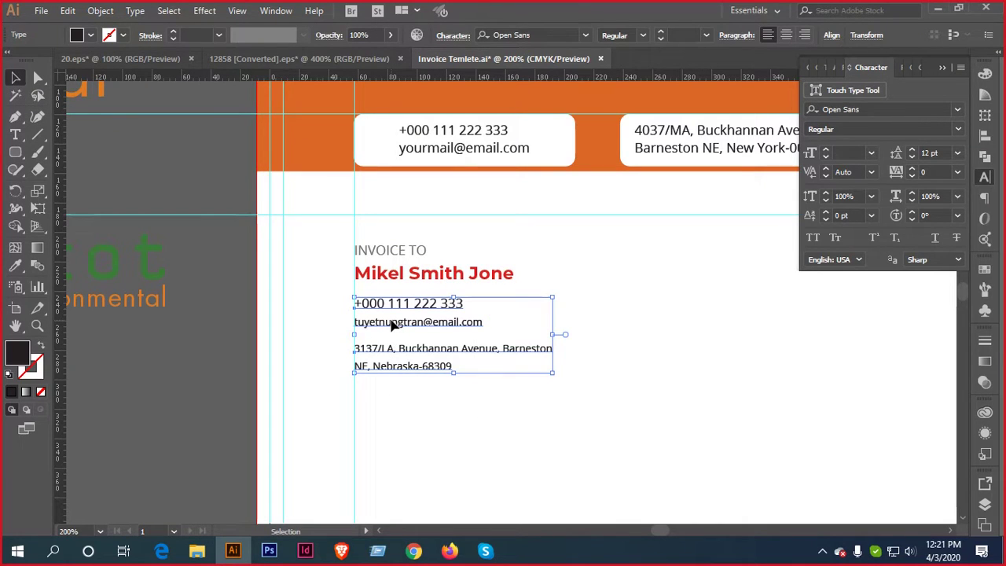
{"action": "left_click", "coordinate": [15, 136]}
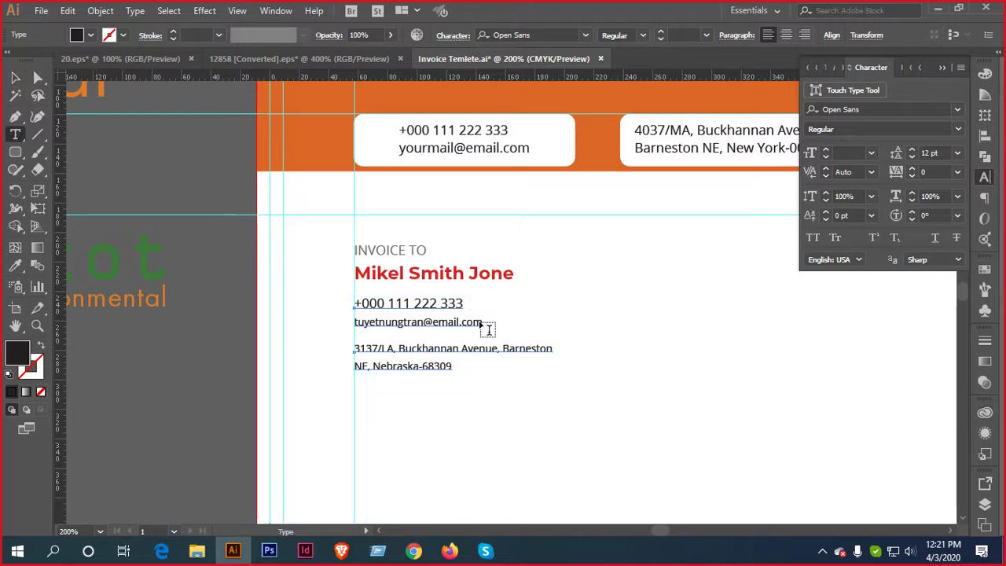
{"action": "left_click", "coordinate": [500, 148]}
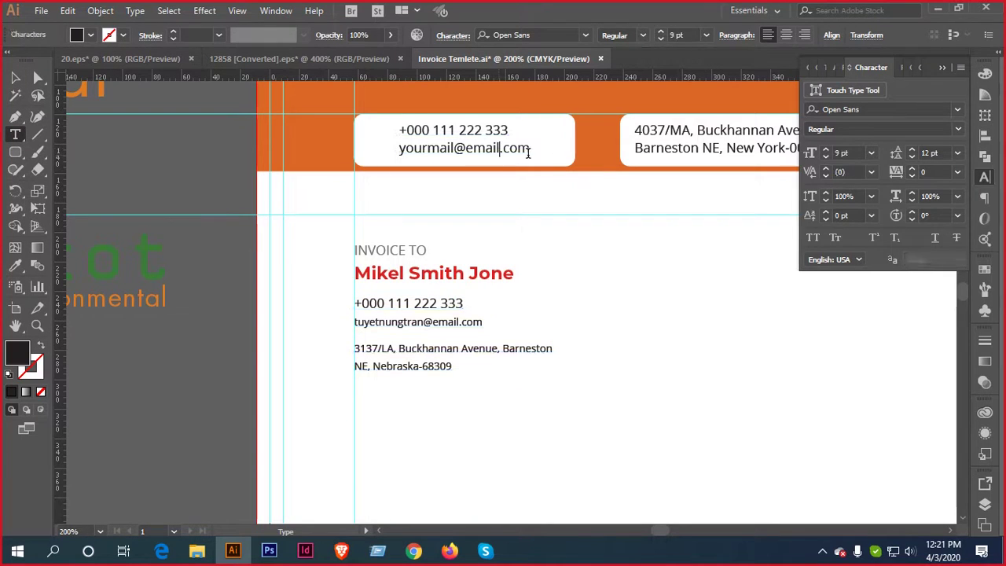
{"action": "left_click_drag", "start_coordinate": [529, 149], "coordinate": [387, 153]}
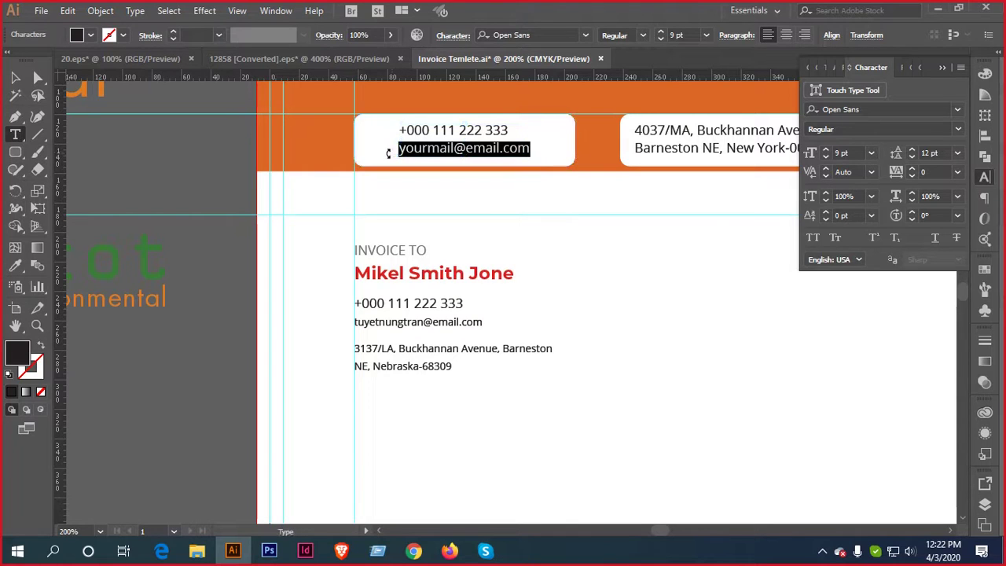
{"action": "left_click", "coordinate": [14, 77]}
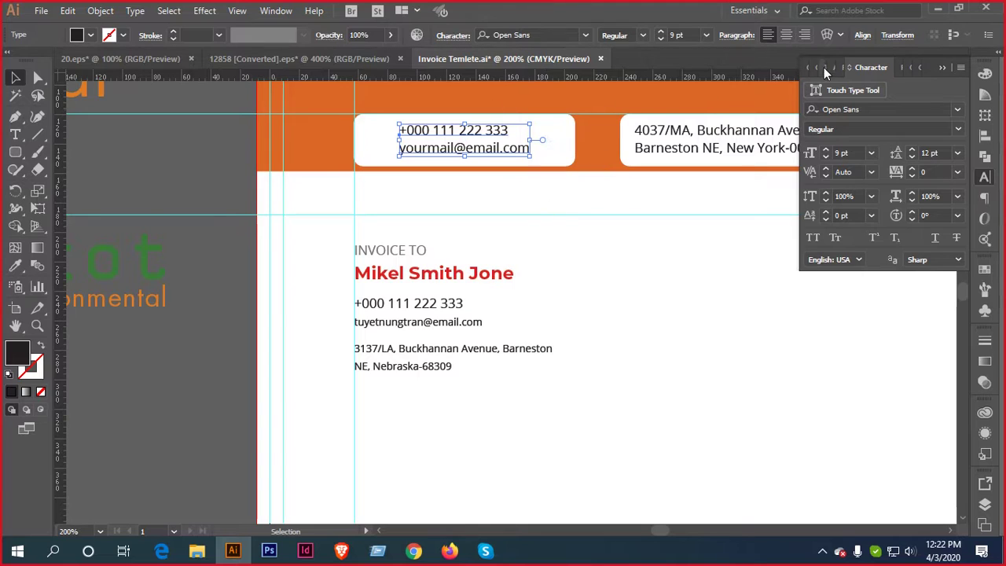
{"action": "left_click", "coordinate": [785, 36]}
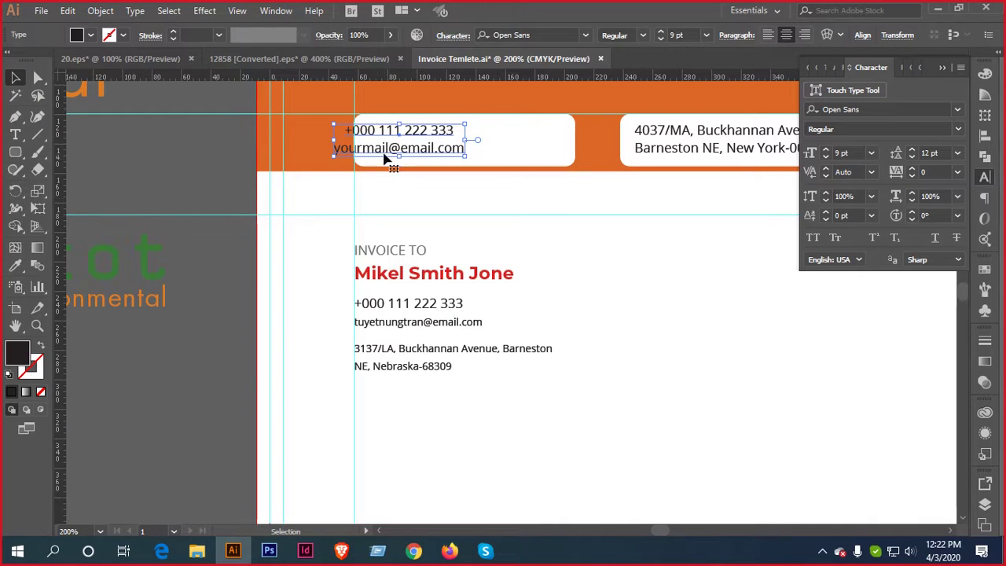
Insert "name" directly before the @ sign of the email address in the header contact box
{"action": "scroll", "coordinate": [371, 136], "scroll_direction": "up", "scroll_amount": 2}
{"action": "left_click", "coordinate": [15, 134]}
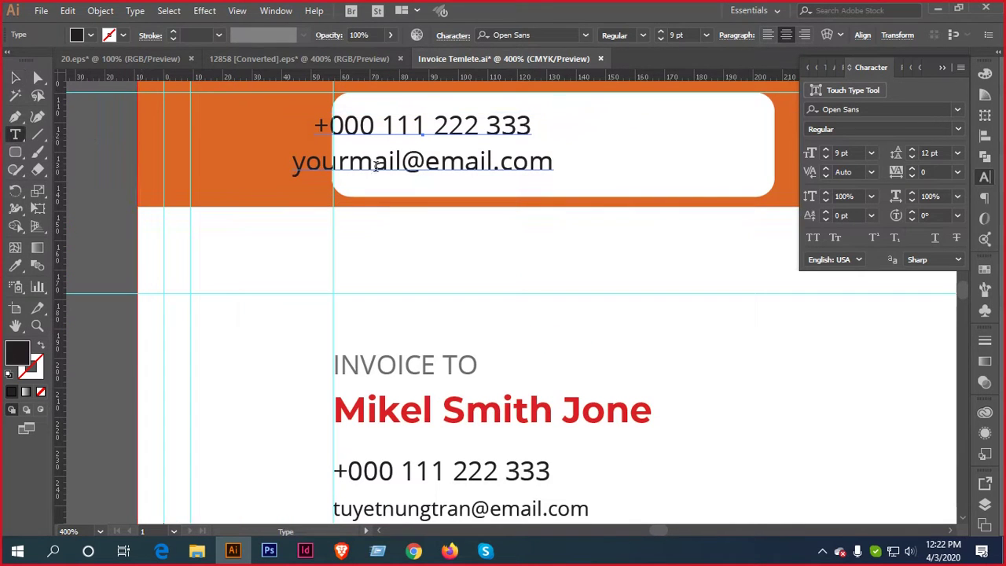
{"action": "left_click", "coordinate": [400, 156]}
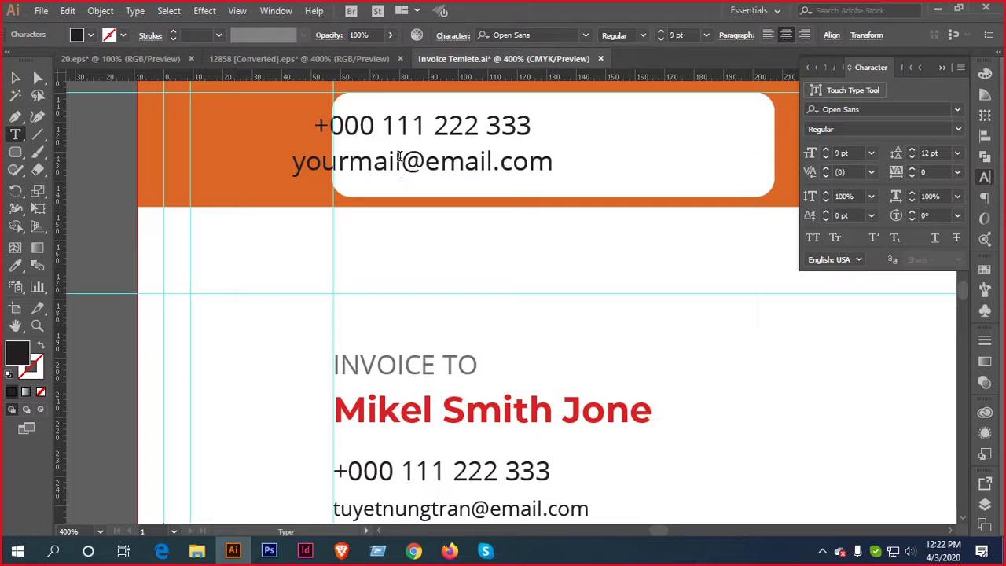
{"action": "type", "text": "name"}
{"action": "left_click", "coordinate": [15, 77]}
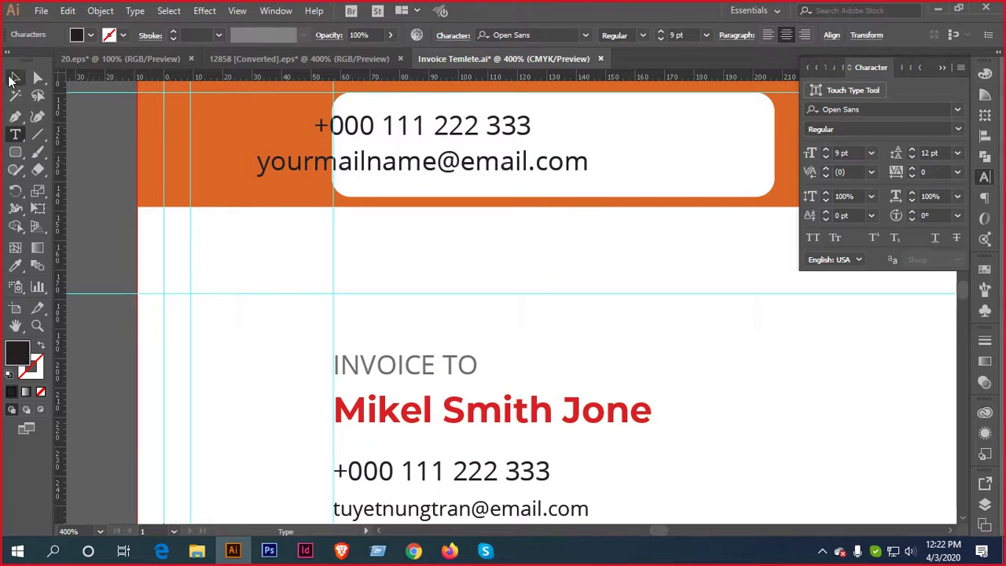
Ungroup the phone and email contact box and align its text and white rectangle to their horizontal centers
{"action": "scroll", "coordinate": [469, 220], "scroll_direction": "down", "scroll_amount": 1}
{"action": "left_click", "coordinate": [615, 177]}
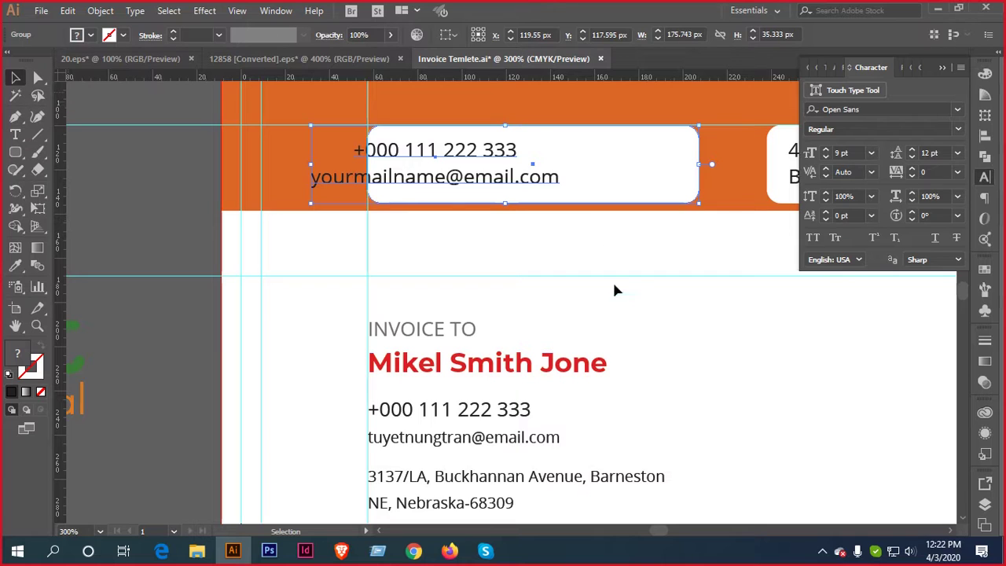
{"action": "right_click", "coordinate": [534, 177]}
{"action": "left_click", "coordinate": [572, 283]}
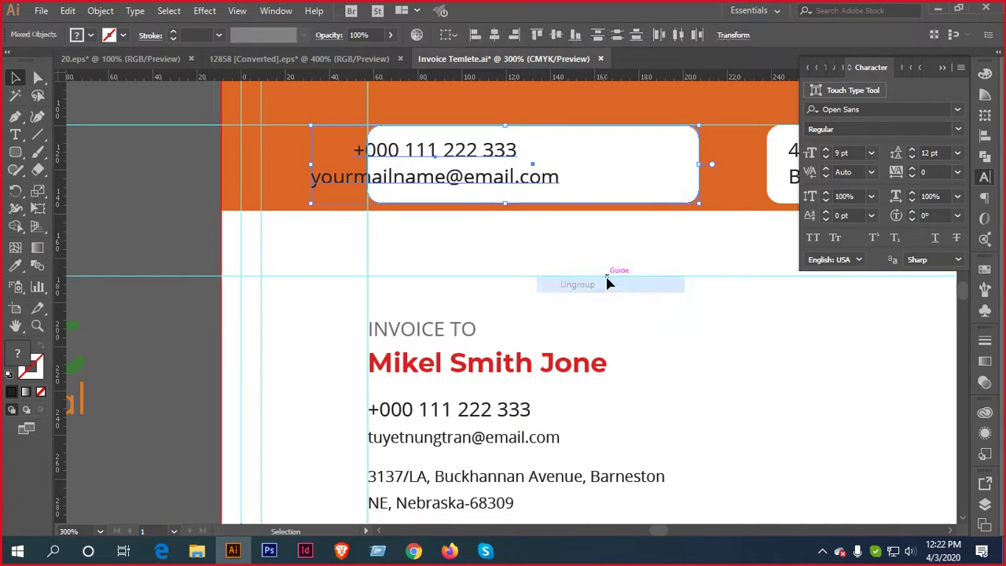
{"action": "left_click", "coordinate": [561, 189]}
{"action": "left_click", "coordinate": [546, 177], "text": "shift"}
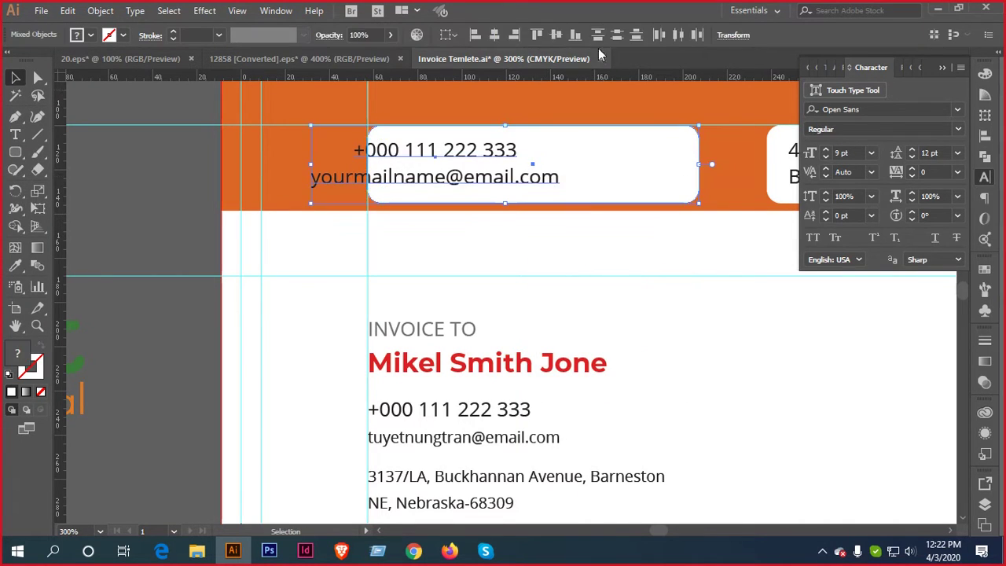
{"action": "left_click", "coordinate": [494, 34]}
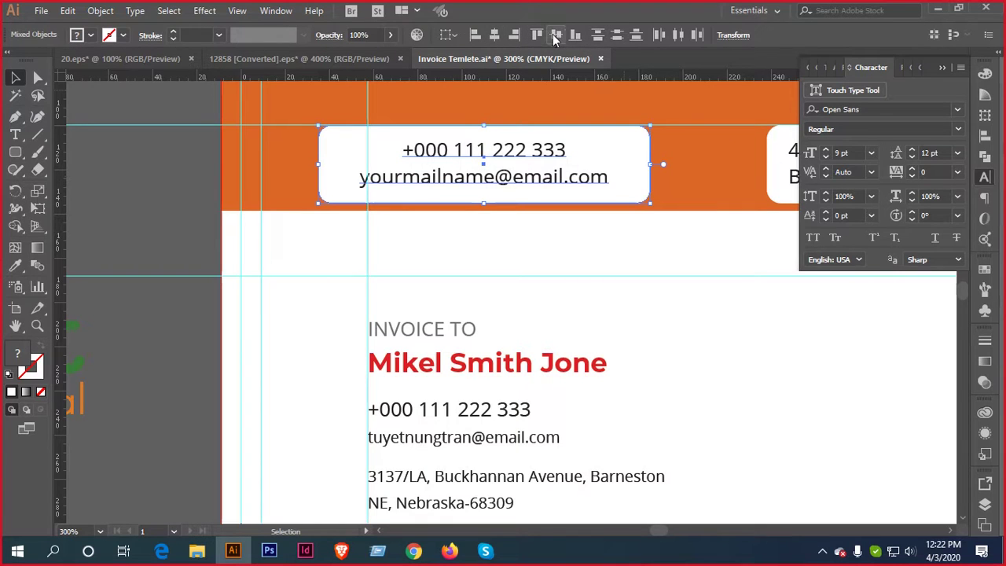
Nudge the phone and email contact box with its text right until its left edge meets the left margin guide
{"action": "key", "text": "shift+Right"}
{"action": "key", "text": "Right"}
{"action": "key", "text": "Right"}
{"action": "key", "text": "Right"}
{"action": "key", "text": "Right"}
{"action": "key", "text": "Right"}
{"action": "key", "text": "Right"}
{"action": "key", "text": "Right"}
{"action": "key", "text": "Right"}
{"action": "key", "text": "Right"}
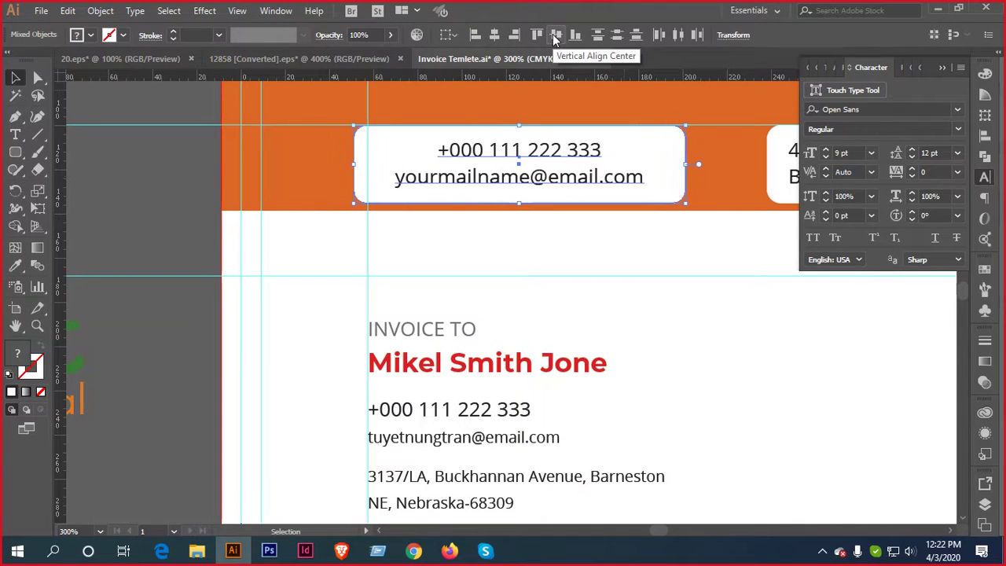
{"action": "key", "text": "Right"}
{"action": "key", "text": "Right"}
{"action": "key", "text": "Right"}
{"action": "key", "text": "Right"}
{"action": "key", "text": "Right"}
{"action": "key", "text": "Right"}
{"action": "key", "text": "Right"}
{"action": "key", "text": "Right"}
{"action": "key", "text": "Right"}
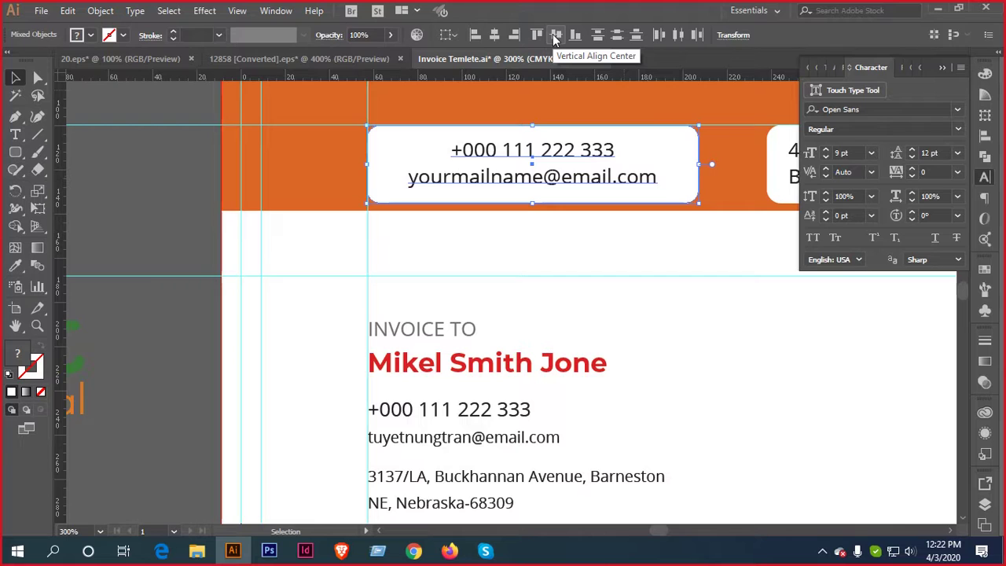
{"action": "left_click", "coordinate": [553, 217]}
{"action": "scroll", "coordinate": [559, 214], "scroll_direction": "down", "scroll_amount": 2}
{"action": "left_click_drag", "start_coordinate": [634, 204], "coordinate": [609, 193]}
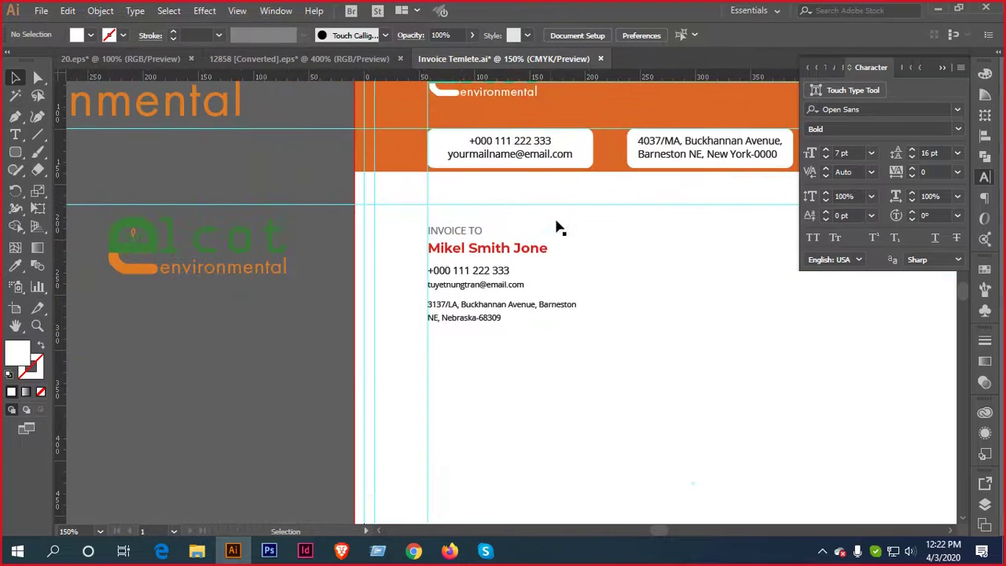
{"action": "left_click", "coordinate": [15, 135]}
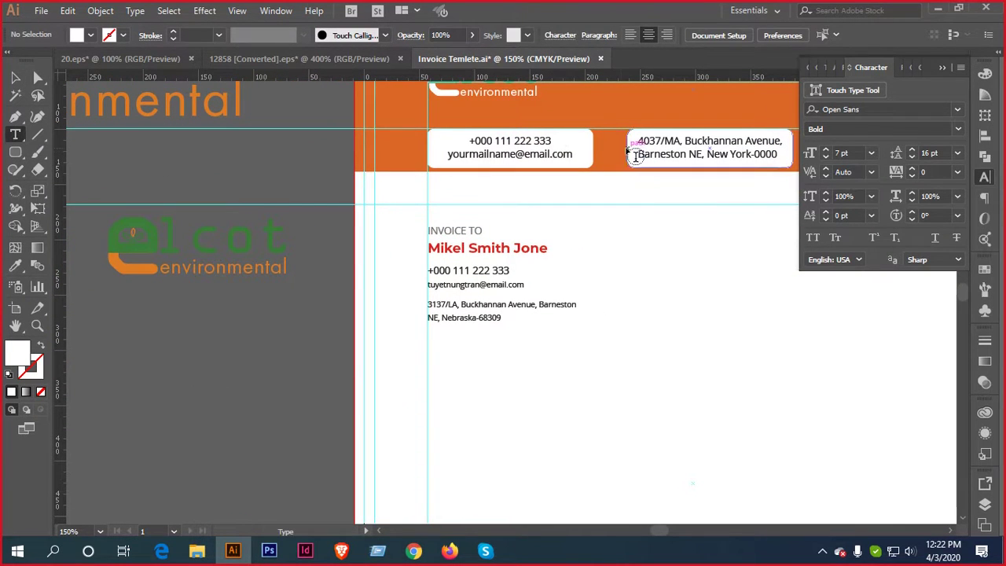
{"action": "left_click", "coordinate": [548, 151]}
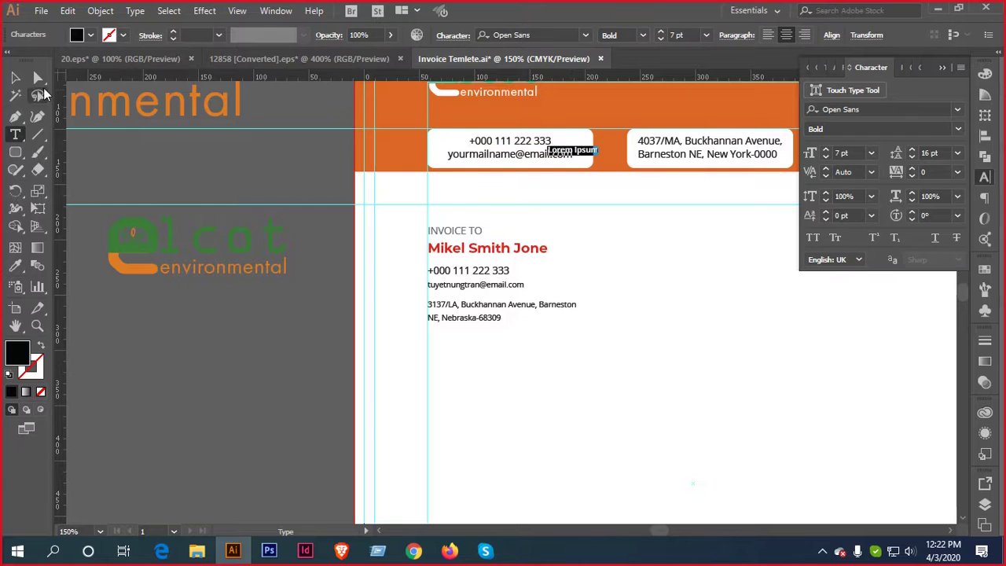
{"action": "left_click", "coordinate": [17, 78]}
{"action": "key", "text": "Delete"}
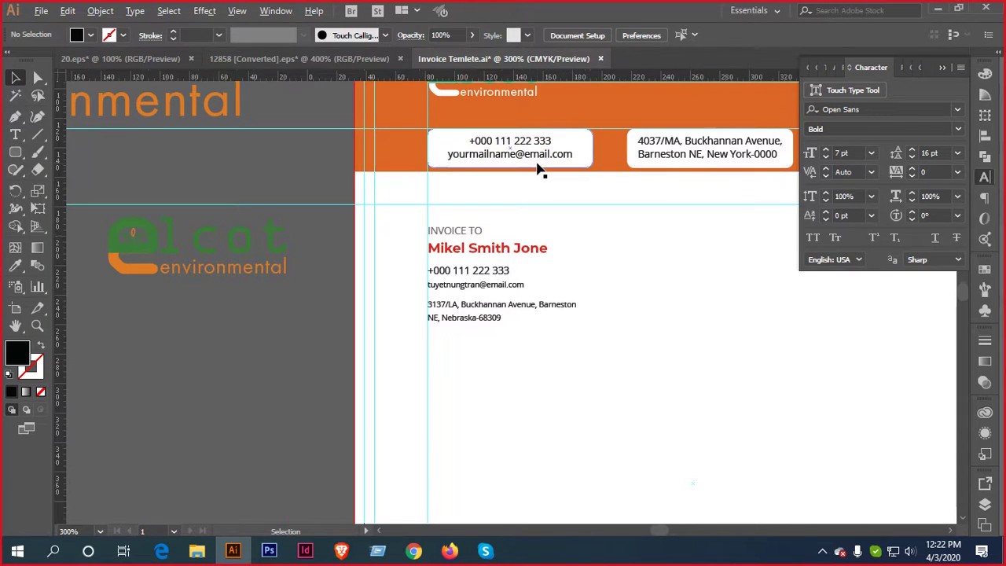
Replace the email line in the INVOICE TO block with a copy of the email address from the header contact box
{"action": "scroll", "coordinate": [539, 166], "scroll_direction": "up", "scroll_amount": 2}
{"action": "key", "text": "t"}
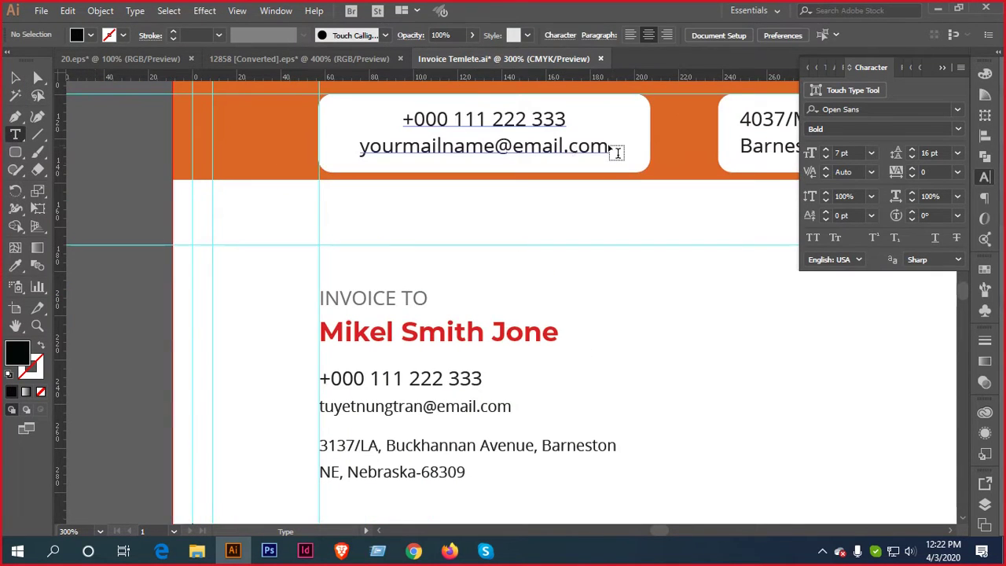
{"action": "left_click_drag", "start_coordinate": [617, 152], "coordinate": [344, 149]}
{"action": "key", "text": "ctrl+c"}
{"action": "left_click", "coordinate": [16, 78]}
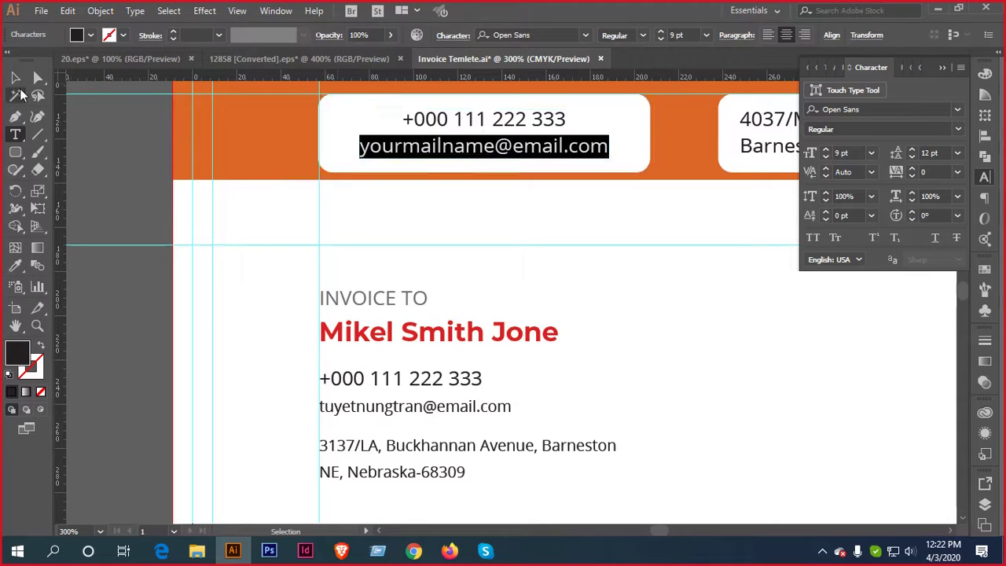
{"action": "left_click", "coordinate": [16, 134]}
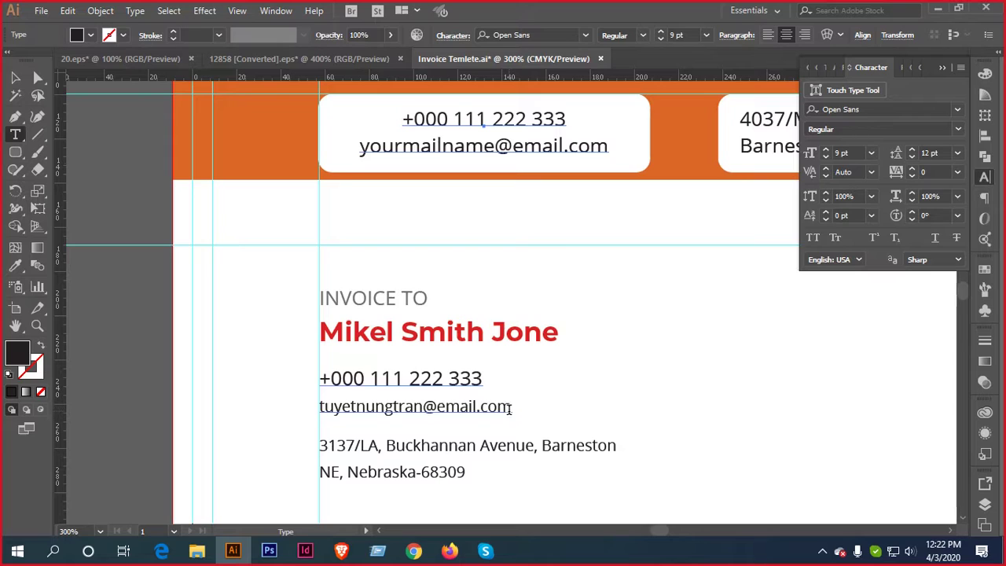
{"action": "left_click_drag", "start_coordinate": [509, 408], "coordinate": [312, 406]}
{"action": "key", "text": "ctrl+v"}
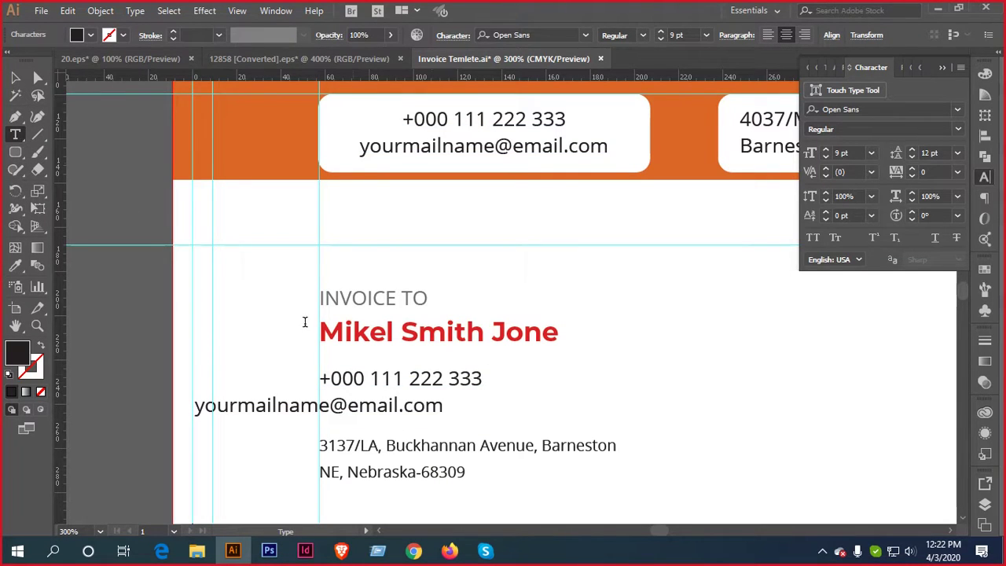
Set the paragraph alignment of the phone and email text in the INVOICE TO block to left
{"action": "scroll", "coordinate": [338, 340], "scroll_direction": "down", "scroll_amount": 1}
{"action": "key", "text": "Escape"}
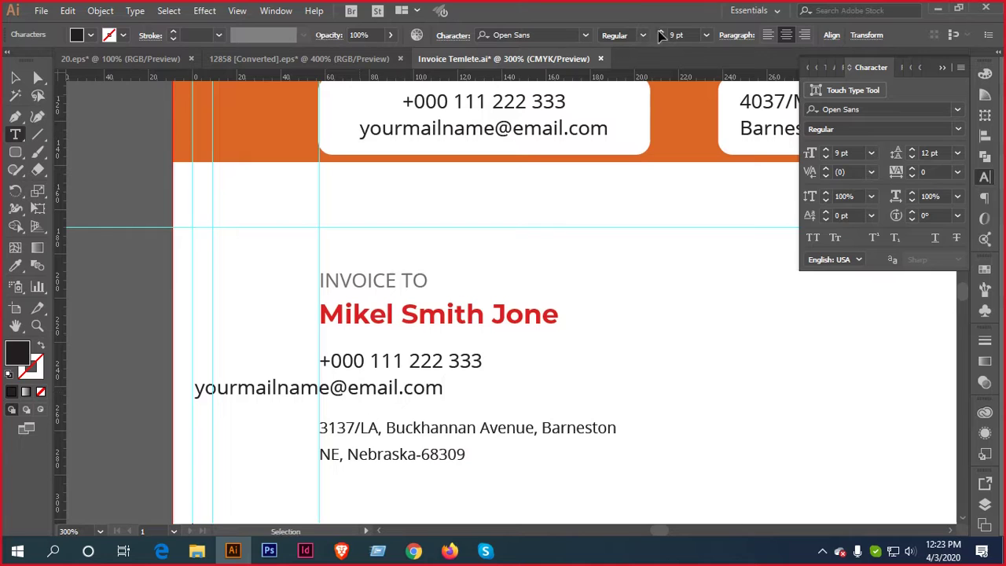
{"action": "left_click", "coordinate": [768, 35]}
{"action": "key", "text": "Escape"}
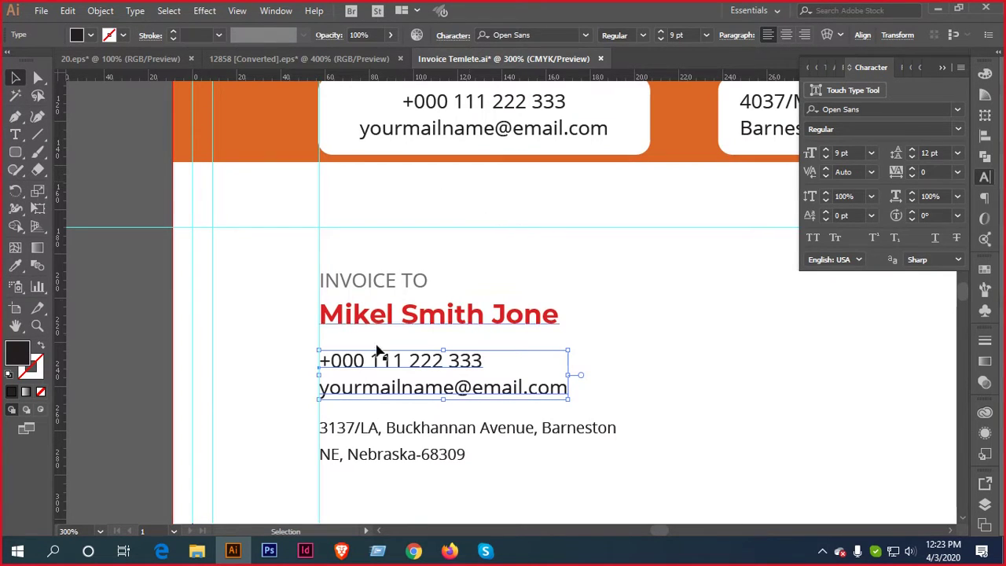
Delete the two-line postal address text beneath the email in the INVOICE TO block
{"action": "scroll", "coordinate": [406, 373], "scroll_direction": "down", "scroll_amount": 1}
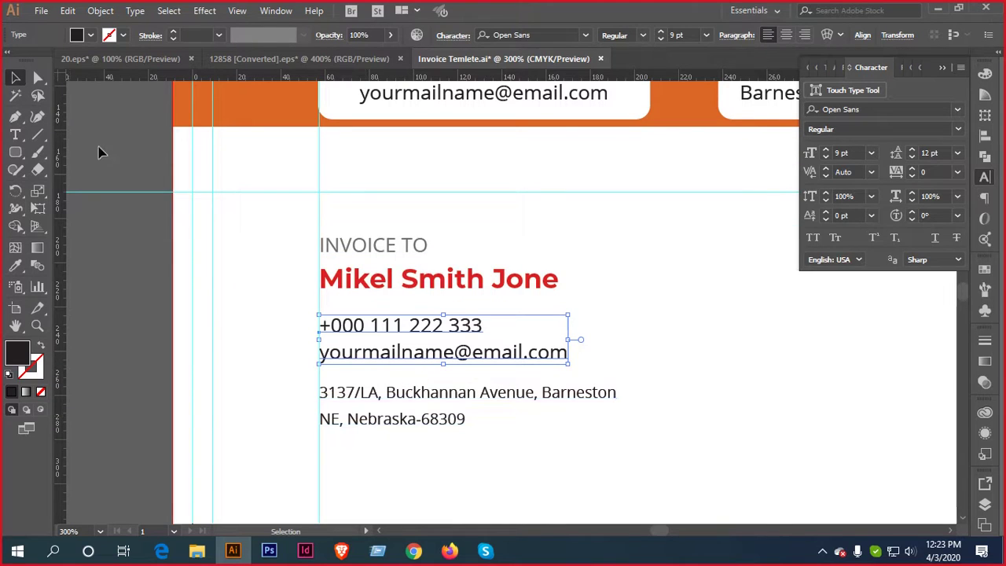
{"action": "key", "text": "ctrl+minus"}
{"action": "left_click_drag", "start_coordinate": [727, 330], "coordinate": [513, 310]}
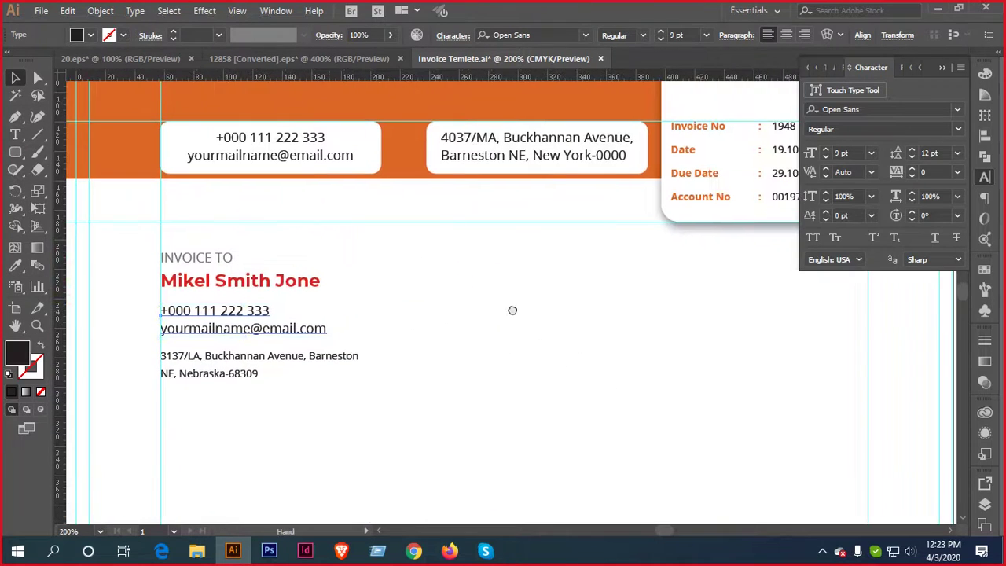
{"action": "left_click", "coordinate": [329, 362]}
{"action": "key", "text": "Delete"}
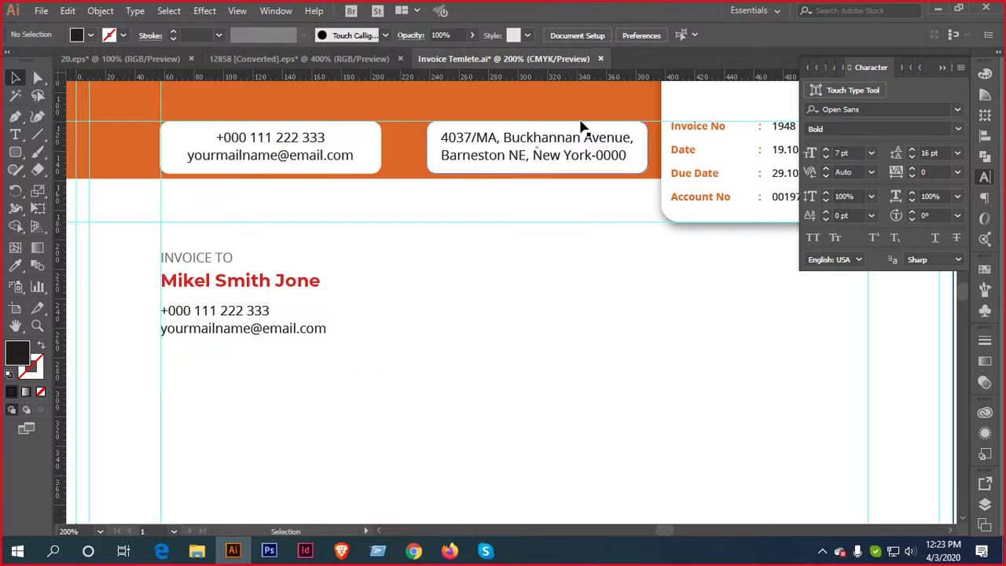
Ungroup the header address box and set its text's paragraph alignment to centered
{"action": "left_click", "coordinate": [557, 157]}
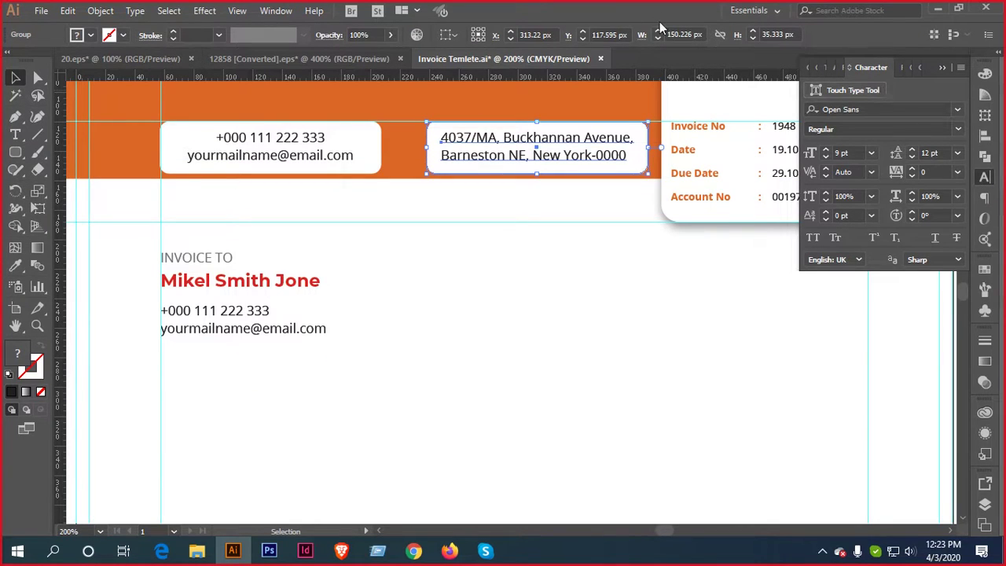
{"action": "right_click", "coordinate": [526, 157]}
{"action": "left_click", "coordinate": [565, 256]}
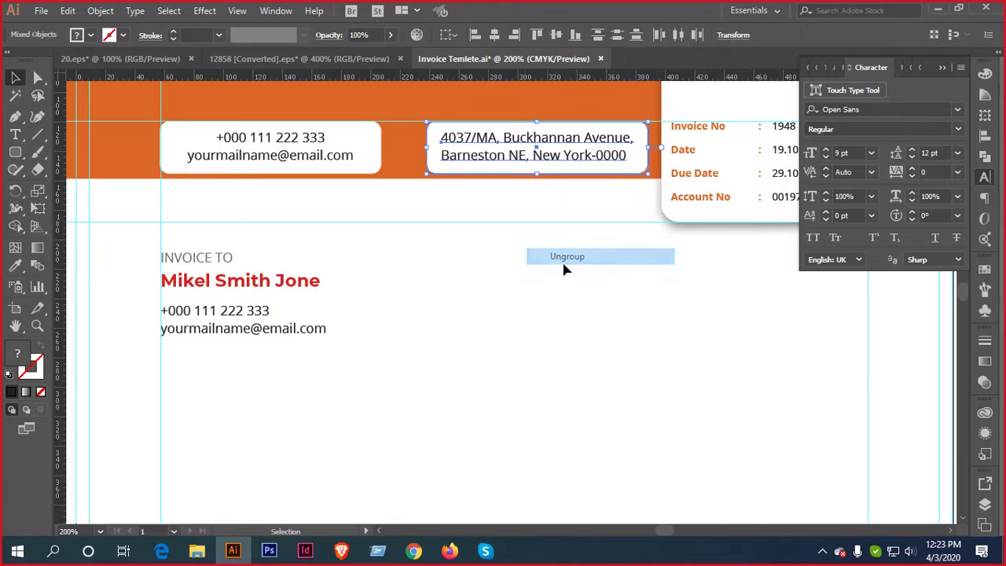
{"action": "left_click", "coordinate": [576, 180]}
{"action": "left_click", "coordinate": [582, 163]}
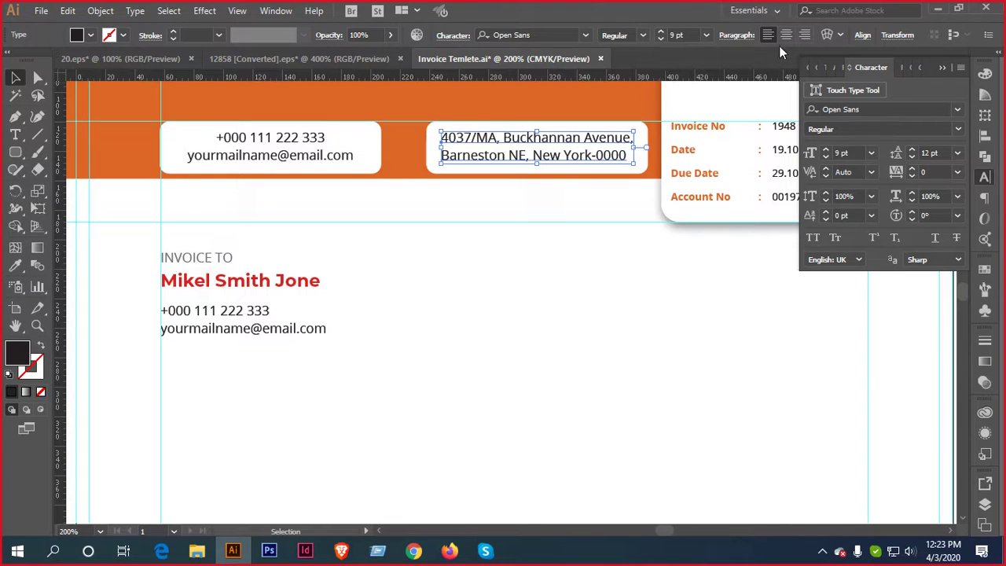
{"action": "left_click", "coordinate": [785, 36]}
Align the header address text and its white rectangle to their horizontal centers and group them
{"action": "left_click", "coordinate": [602, 146], "text": "shift"}
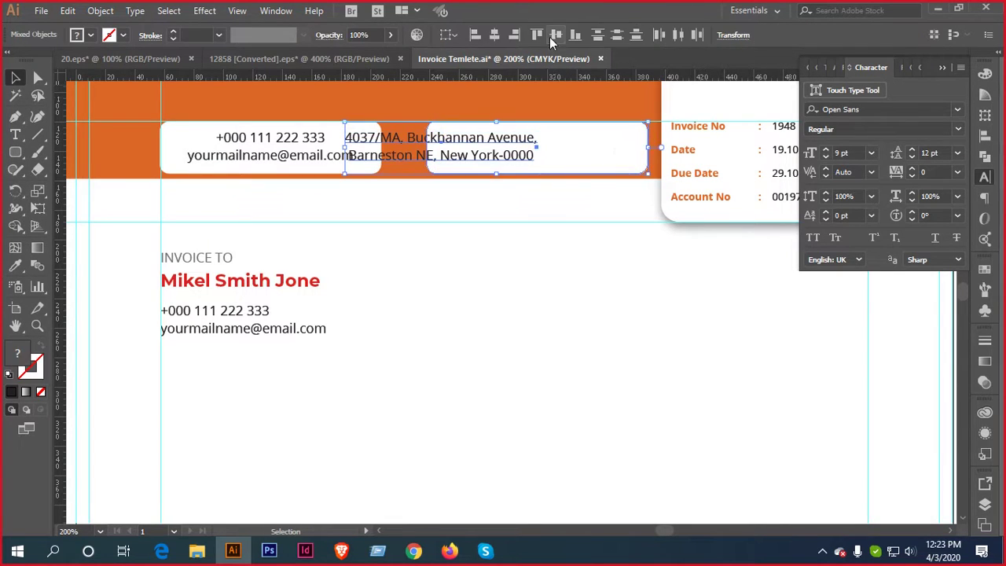
{"action": "left_click", "coordinate": [494, 36]}
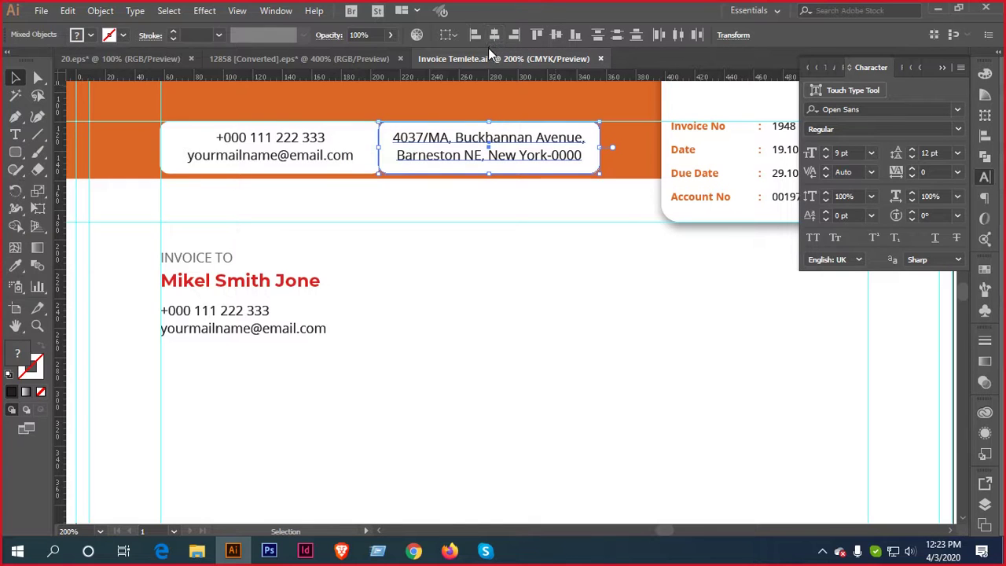
{"action": "key", "text": "ctrl+g"}
Nudge the grouped address box right to leave a gap between it and the phone and email box
{"action": "key", "text": "Right"}
{"action": "key", "text": "Right"}
{"action": "key", "text": "Right"}
{"action": "key", "text": "Right"}
{"action": "key", "text": "Right"}
{"action": "key", "text": "Right"}
{"action": "key", "text": "Right"}
{"action": "key", "text": "Right"}
{"action": "key", "text": "Right"}
{"action": "key", "text": "Right"}
{"action": "key", "text": "Right"}
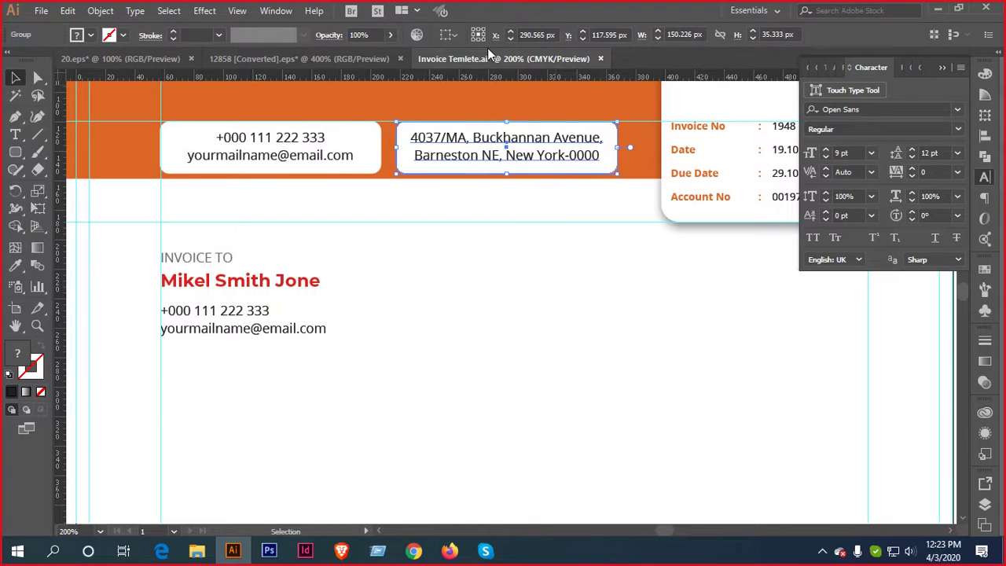
{"action": "key", "text": "Right"}
{"action": "key", "text": "Right"}
{"action": "key", "text": "Right"}
{"action": "key", "text": "Right"}
{"action": "key", "text": "Right"}
{"action": "key", "text": "Right"}
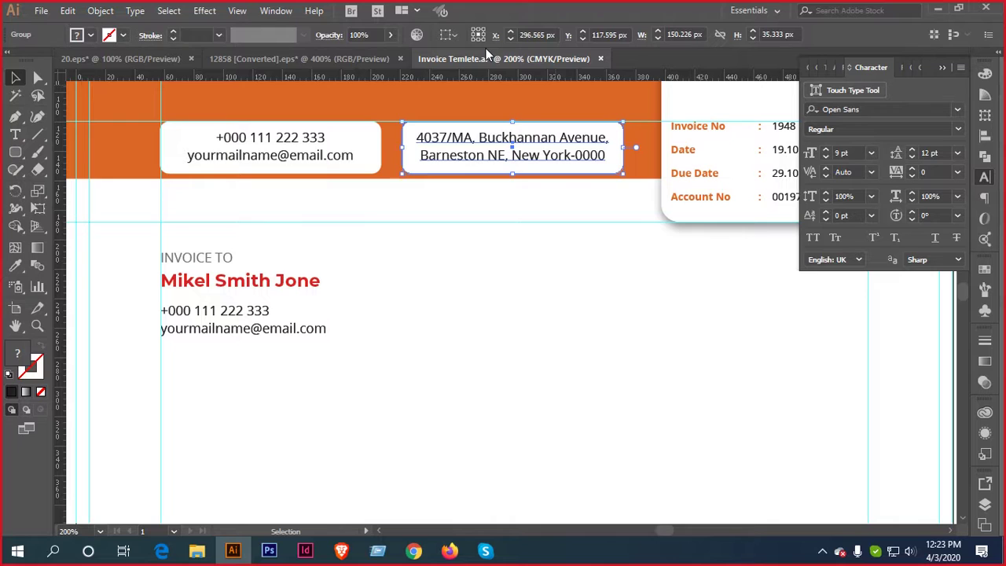
{"action": "key", "text": "Right"}
{"action": "key", "text": "Right"}
{"action": "key", "text": "Right"}
{"action": "left_click", "coordinate": [484, 258]}
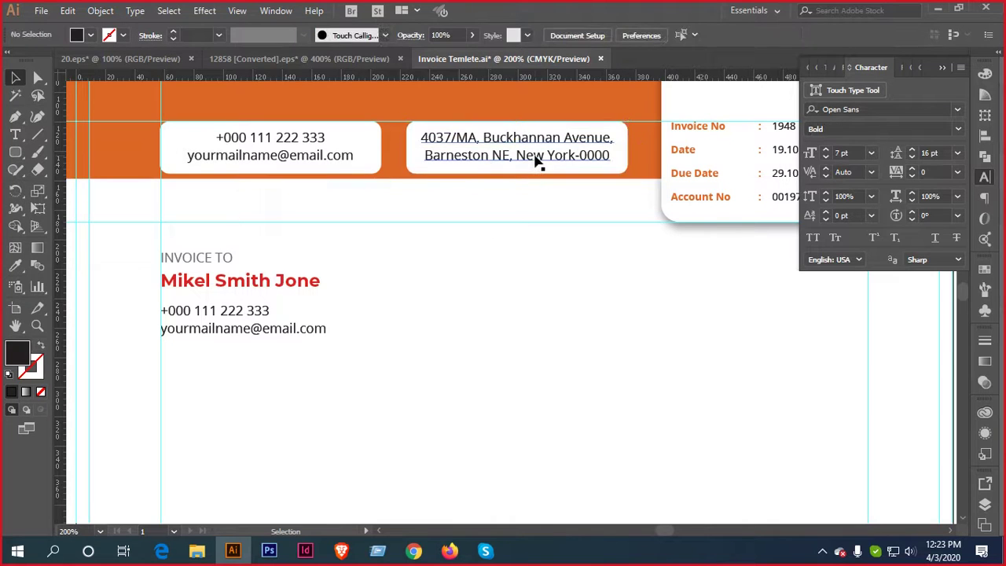
Duplicate the header address box below the client's email, then ungroup the copy and delete its white rectangle
{"action": "left_click_drag", "start_coordinate": [539, 151], "coordinate": [285, 379]}
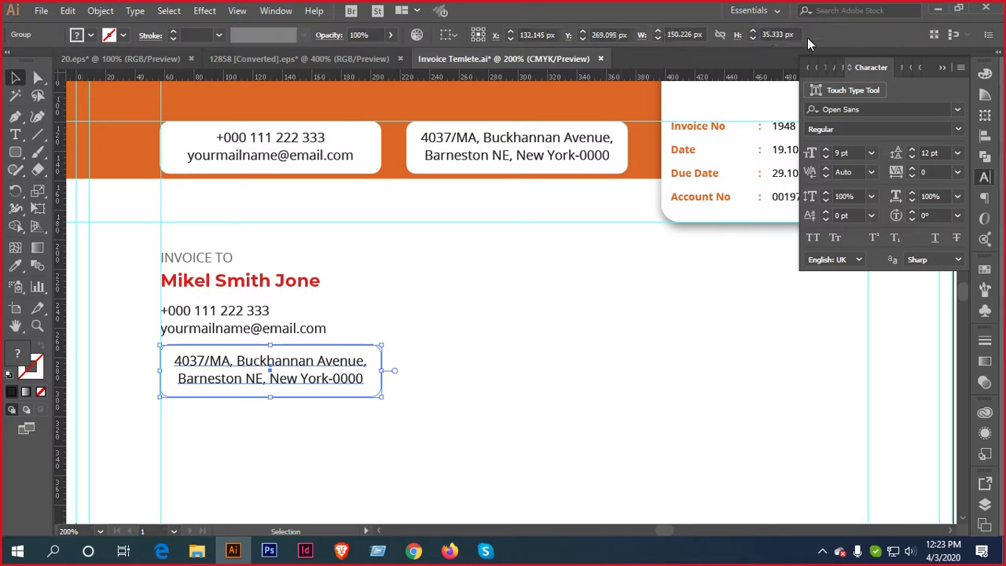
{"action": "left_click", "coordinate": [474, 288]}
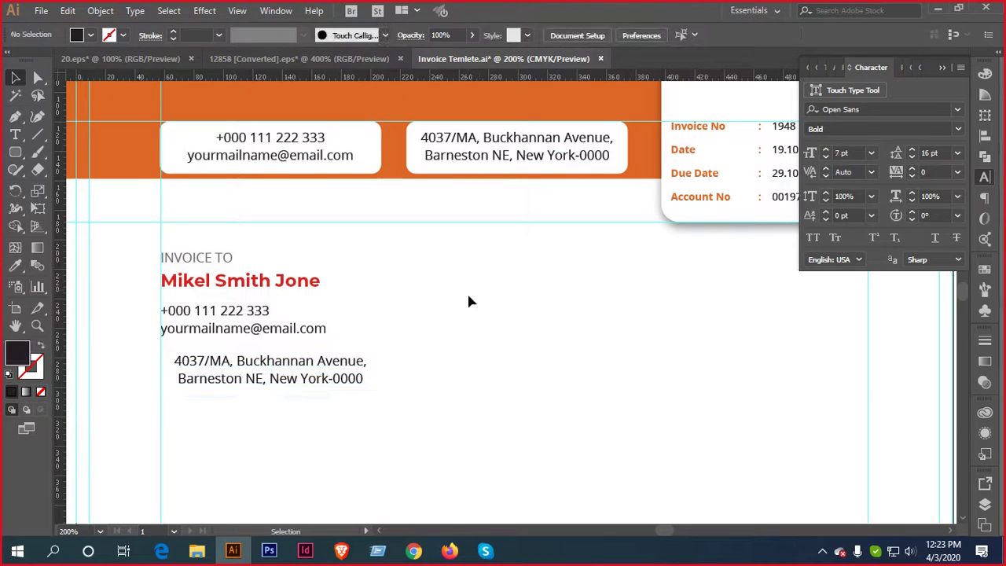
{"action": "right_click", "coordinate": [374, 374]}
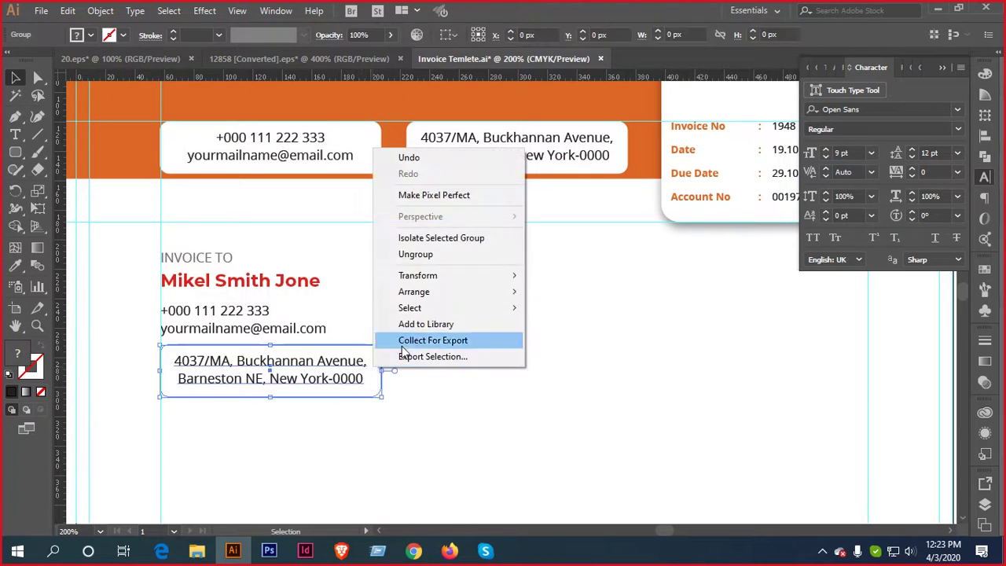
{"action": "left_click", "coordinate": [433, 255]}
{"action": "left_click", "coordinate": [381, 390]}
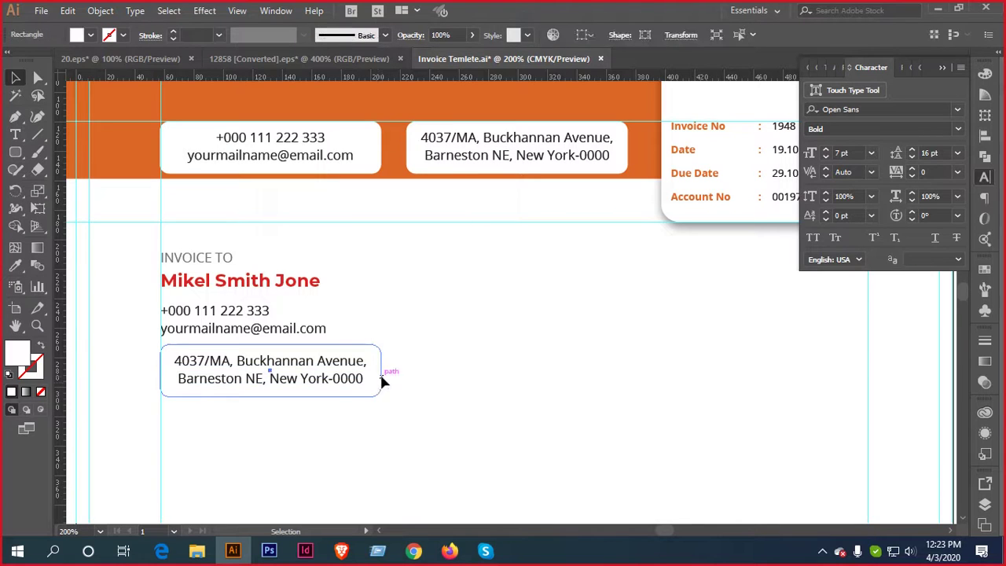
{"action": "key", "text": "Delete"}
Set the copied address text's paragraph alignment to left and nudge it left toward the INVOICE TO block
{"action": "left_click", "coordinate": [364, 362]}
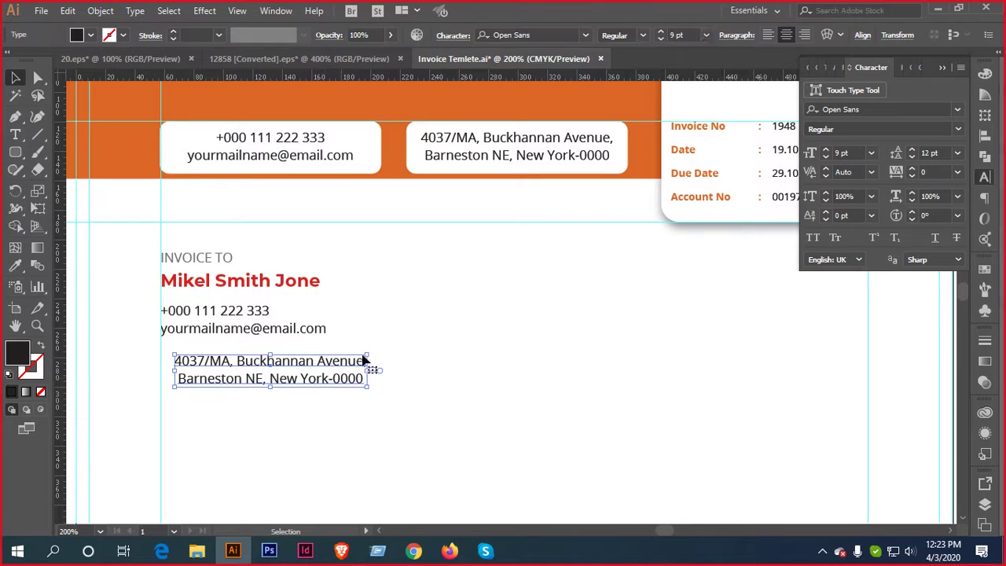
{"action": "left_click", "coordinate": [767, 36]}
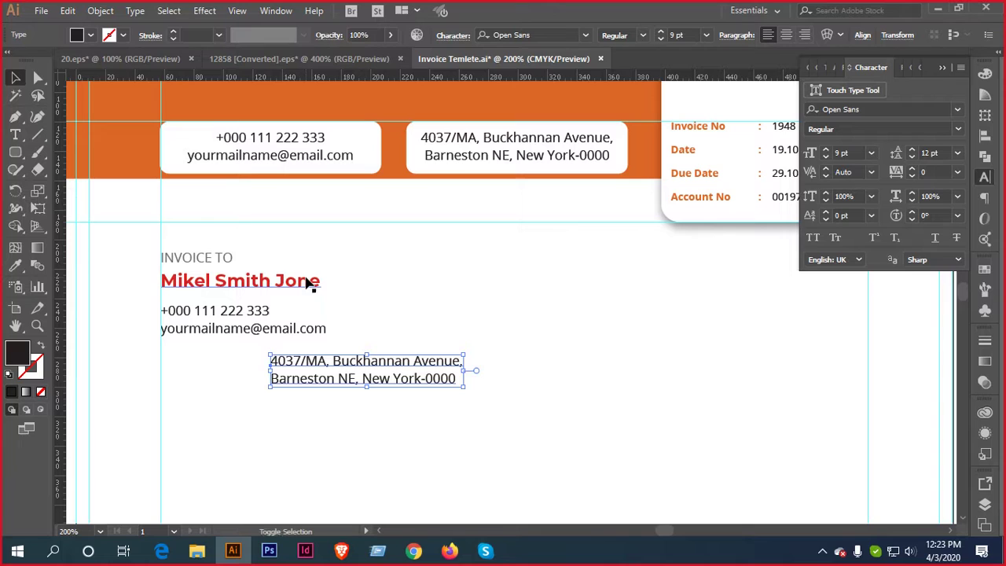
{"action": "key", "text": "shift+Left"}
{"action": "key", "text": "shift+Left"}
{"action": "key", "text": "shift+Left"}
{"action": "key", "text": "shift+Left"}
{"action": "key", "text": "shift+Left"}
Align the left edges of the INVOICE TO heading, client name, contact lines and address text
{"action": "left_click_drag", "start_coordinate": [278, 234], "coordinate": [177, 407]}
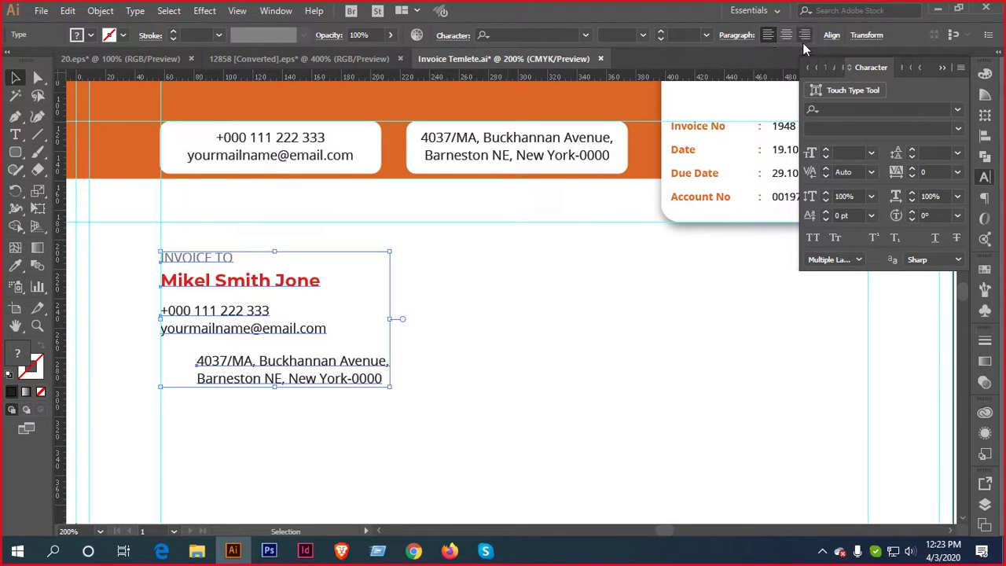
{"action": "left_click", "coordinate": [831, 35]}
{"action": "left_click", "coordinate": [683, 73]}
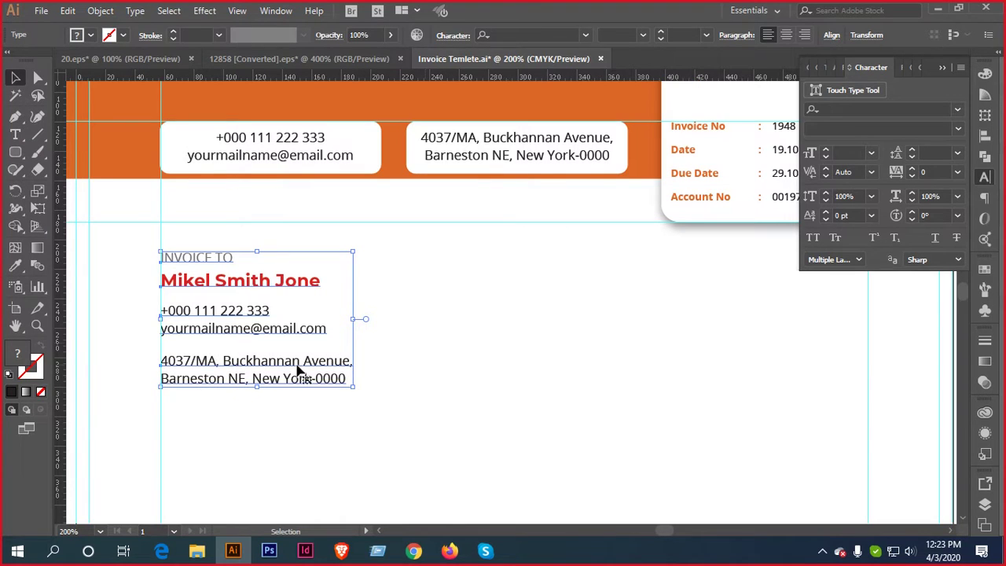
Nudge the address text in the INVOICE TO block slightly up, closer to the email line
{"action": "left_click", "coordinate": [482, 344]}
{"action": "left_click", "coordinate": [331, 363]}
{"action": "key", "text": "Up"}
{"action": "key", "text": "Up"}
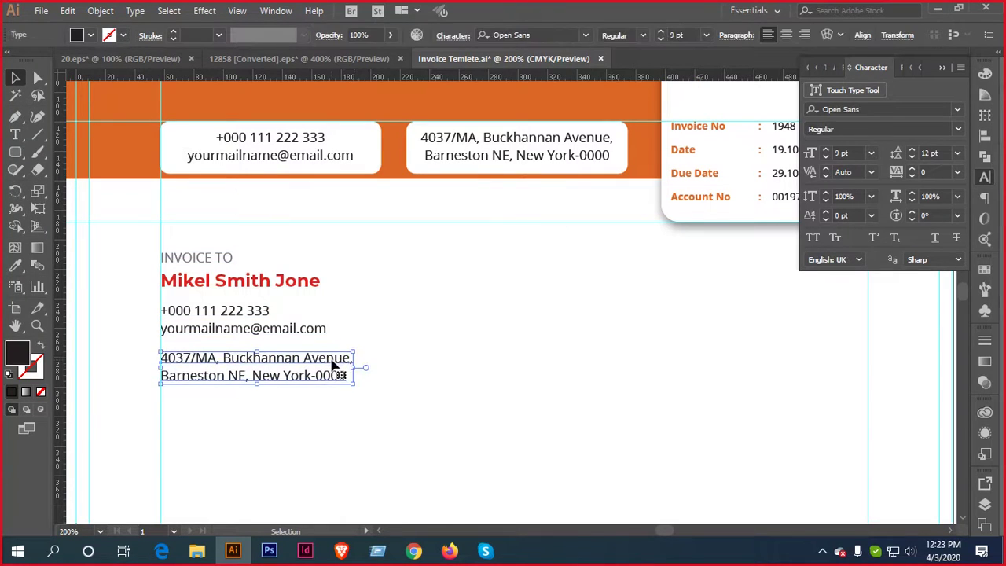
{"action": "left_click", "coordinate": [462, 354]}
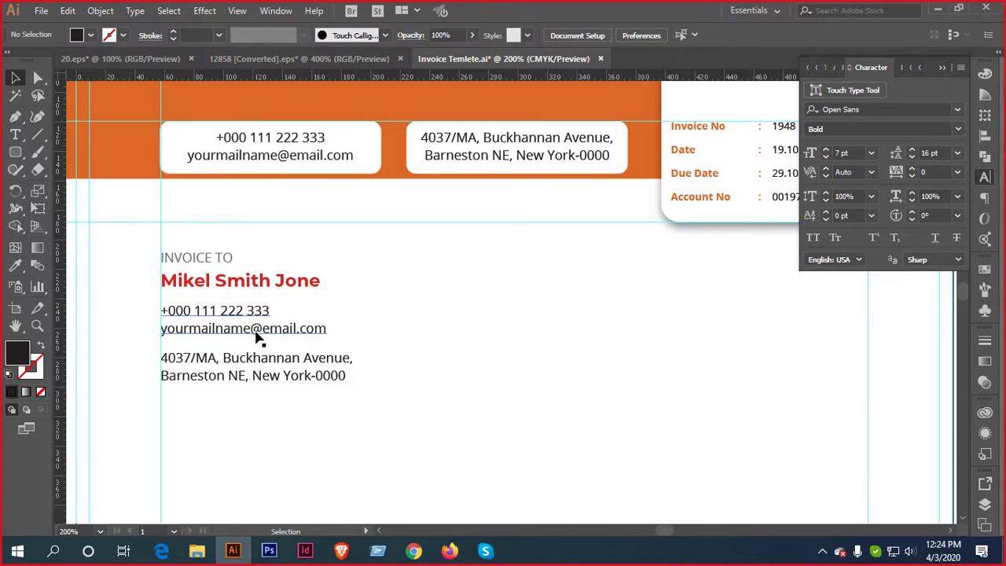
{"action": "key", "text": "ctrl+equal"}
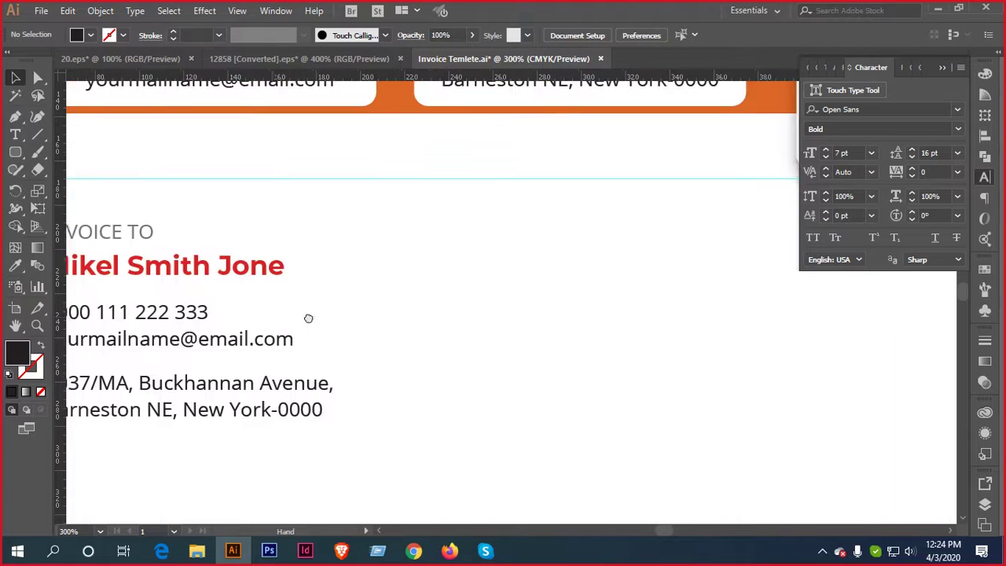
{"action": "scroll", "coordinate": [504, 298], "scroll_direction": "down", "scroll_amount": 1}
{"action": "left_click_drag", "start_coordinate": [564, 279], "coordinate": [514, 292]}
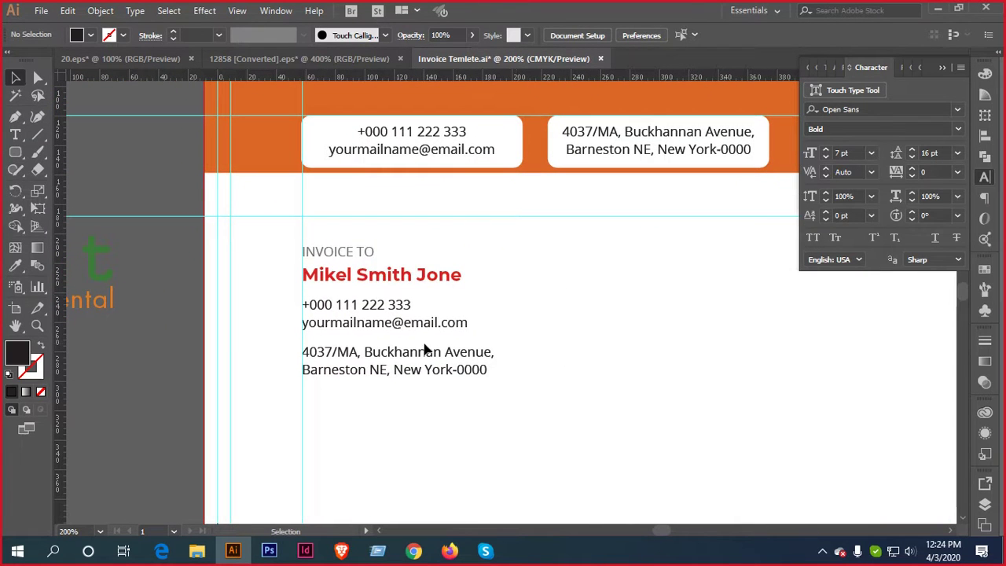
{"action": "scroll", "coordinate": [559, 322], "scroll_direction": "left", "scroll_amount": 2}
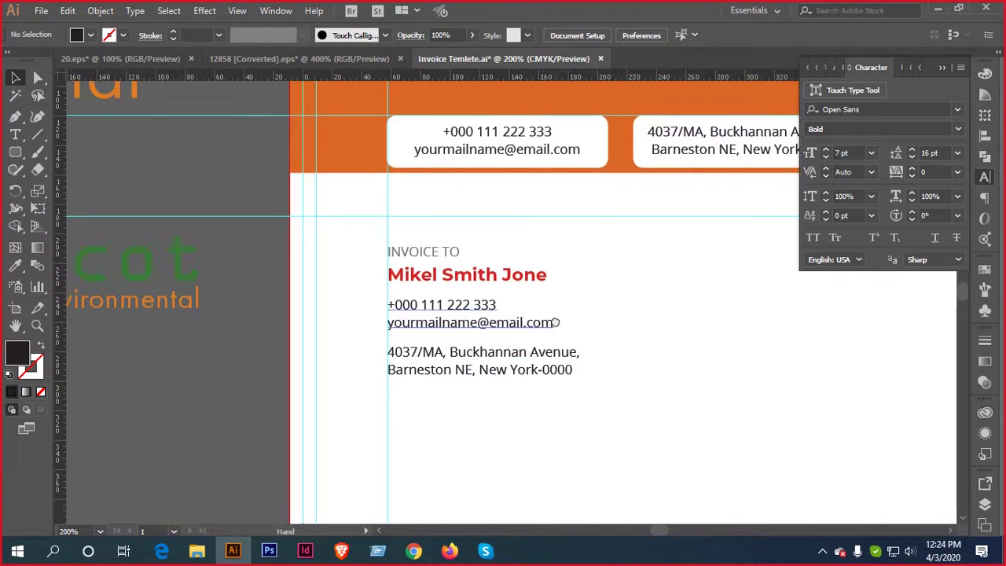
{"action": "scroll", "coordinate": [554, 336], "scroll_direction": "down", "scroll_amount": 1}
{"action": "scroll", "coordinate": [545, 323], "scroll_direction": "up", "scroll_amount": 2}
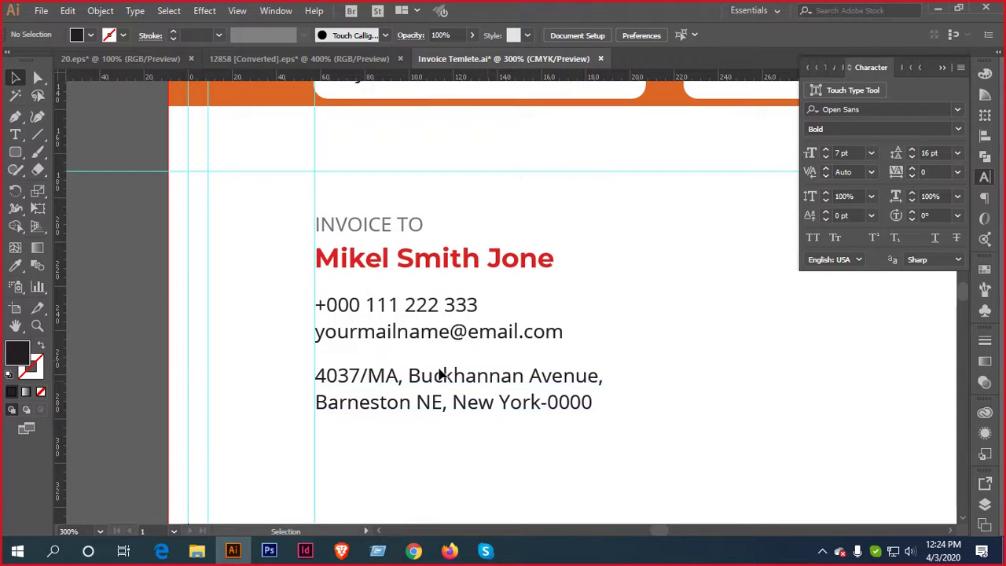
Move the contact lines and address in the INVOICE TO block slightly up, closing the gaps beneath the client name
{"action": "left_click_drag", "start_coordinate": [431, 390], "coordinate": [426, 386]}
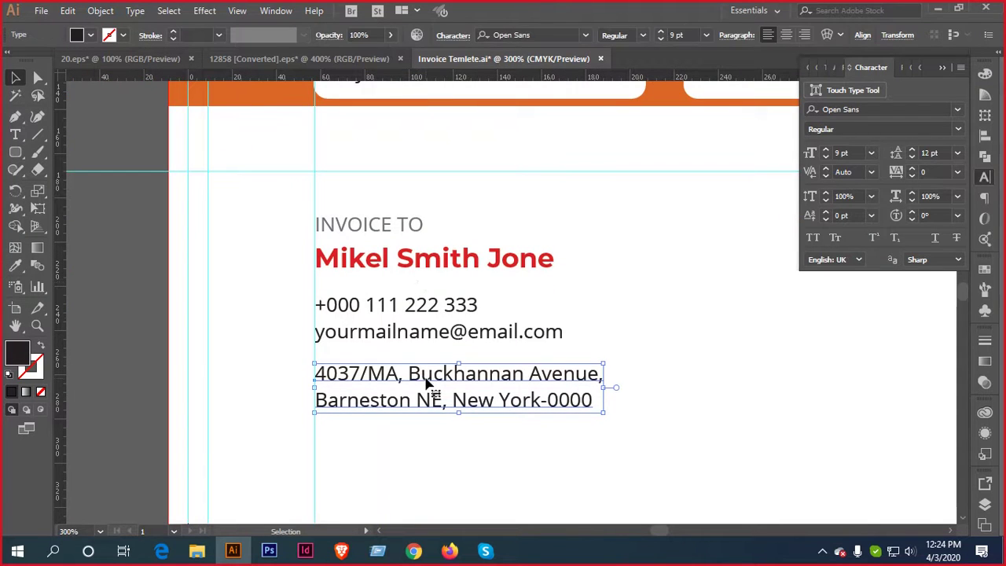
{"action": "left_click", "coordinate": [629, 306]}
{"action": "left_click", "coordinate": [459, 338]}
{"action": "key", "text": "Up"}
{"action": "key", "text": "Up"}
{"action": "key", "text": "Up"}
{"action": "key", "text": "Up"}
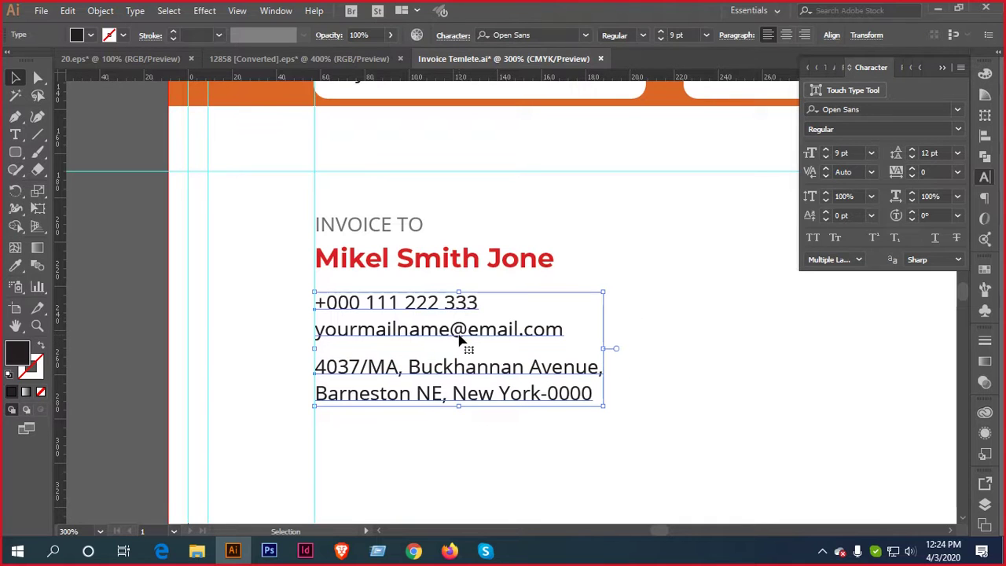
{"action": "left_click", "coordinate": [617, 283]}
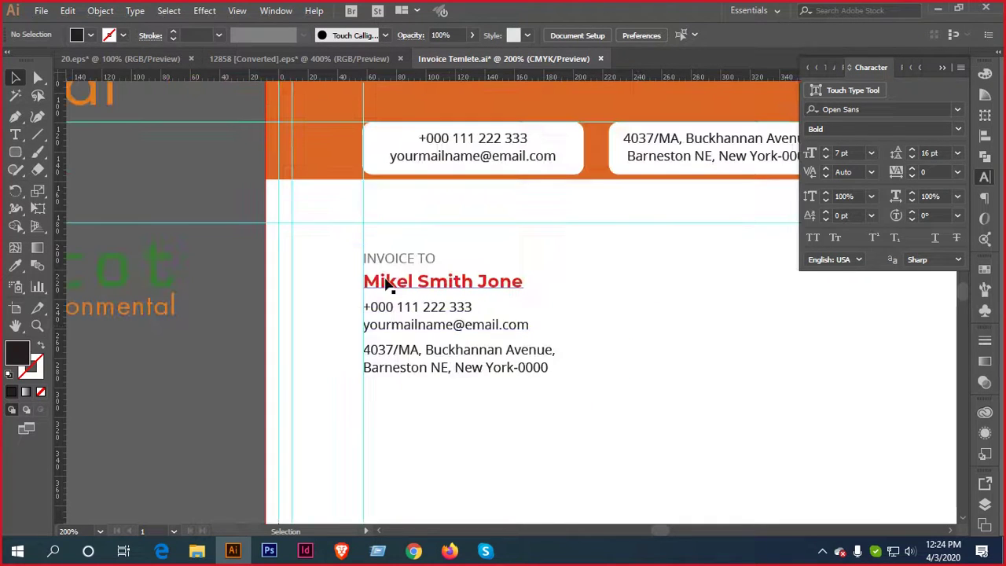
Recolor the client name in the INVOICE TO block with the header's orange using the Eyedropper
{"action": "left_click_drag", "start_coordinate": [499, 281], "coordinate": [480, 332]}
{"action": "left_click", "coordinate": [486, 343]}
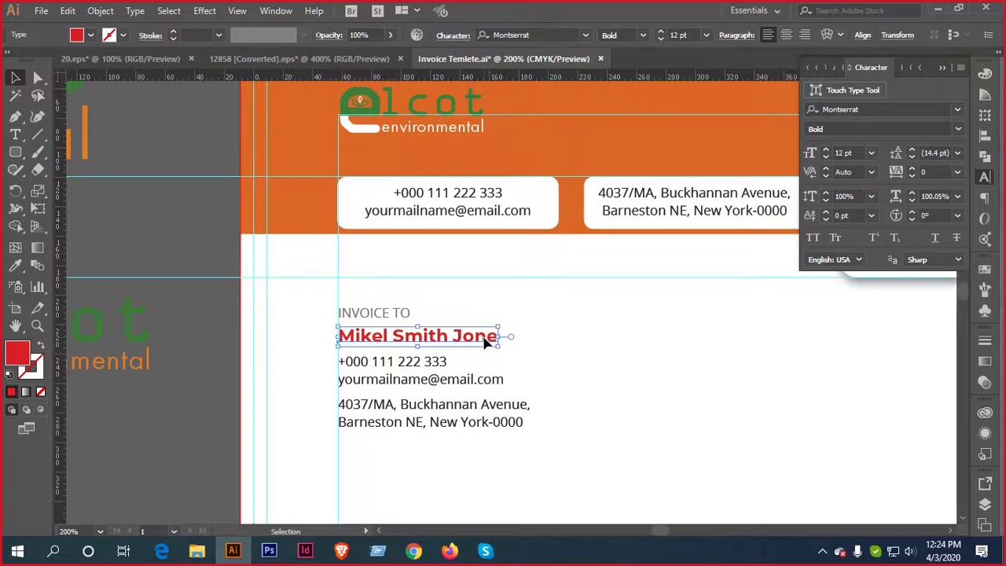
{"action": "key", "text": "i"}
{"action": "left_click", "coordinate": [584, 168]}
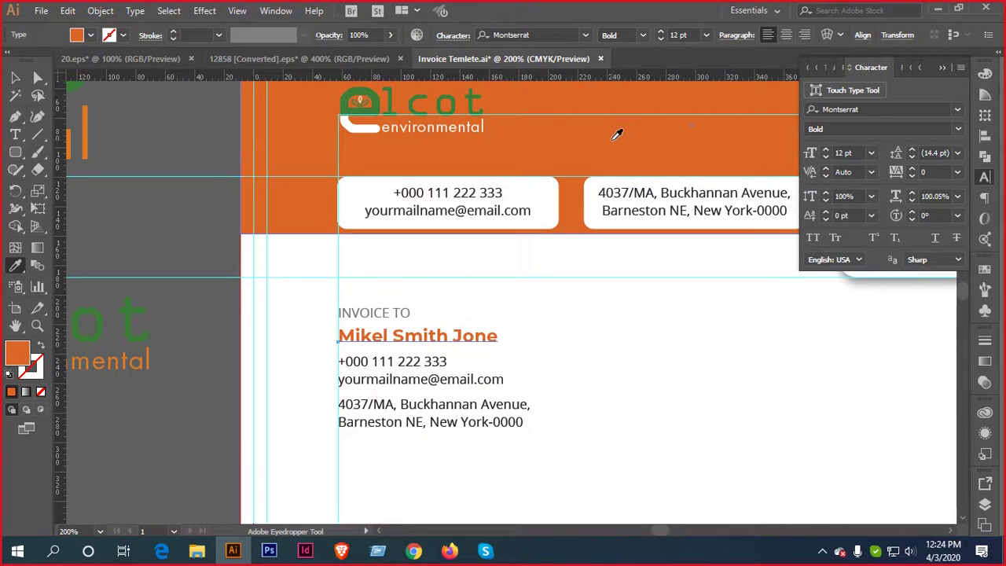
{"action": "key", "text": "v"}
{"action": "scroll", "coordinate": [570, 303], "scroll_direction": "down", "scroll_amount": 1}
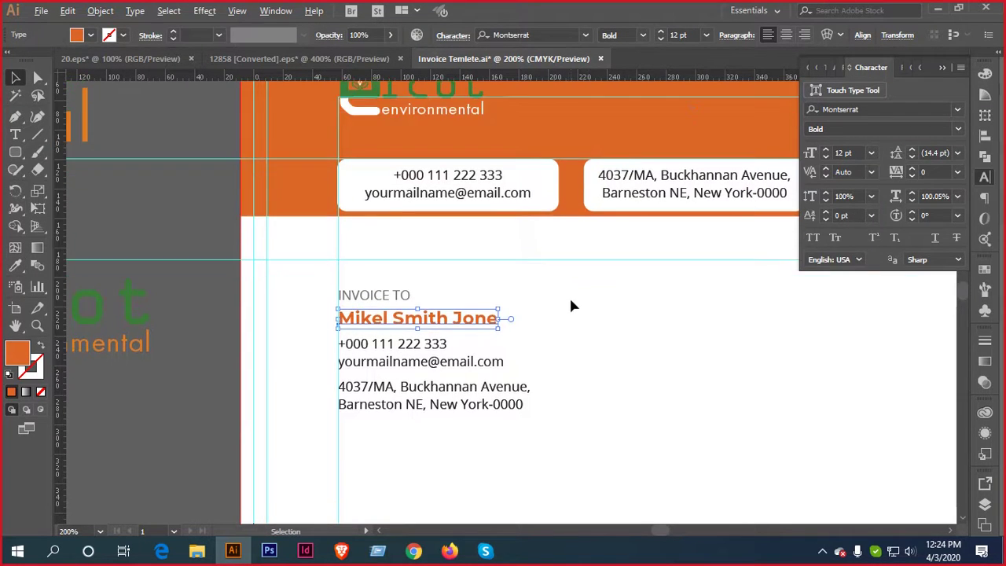
{"action": "left_click", "coordinate": [660, 329]}
Check the overall page layout, then examine how the red table header bar is built in the 20.eps reference invoice
{"action": "key", "text": "ctrl+minus"}
{"action": "key", "text": "ctrl+minus"}
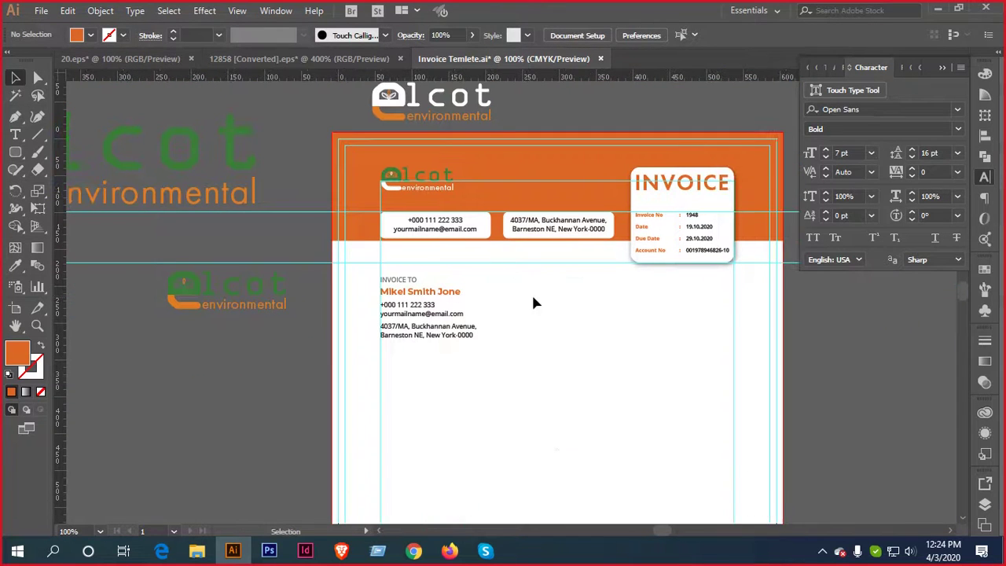
{"action": "key", "text": "ctrl+plus"}
{"action": "key", "text": "ctrl+minus"}
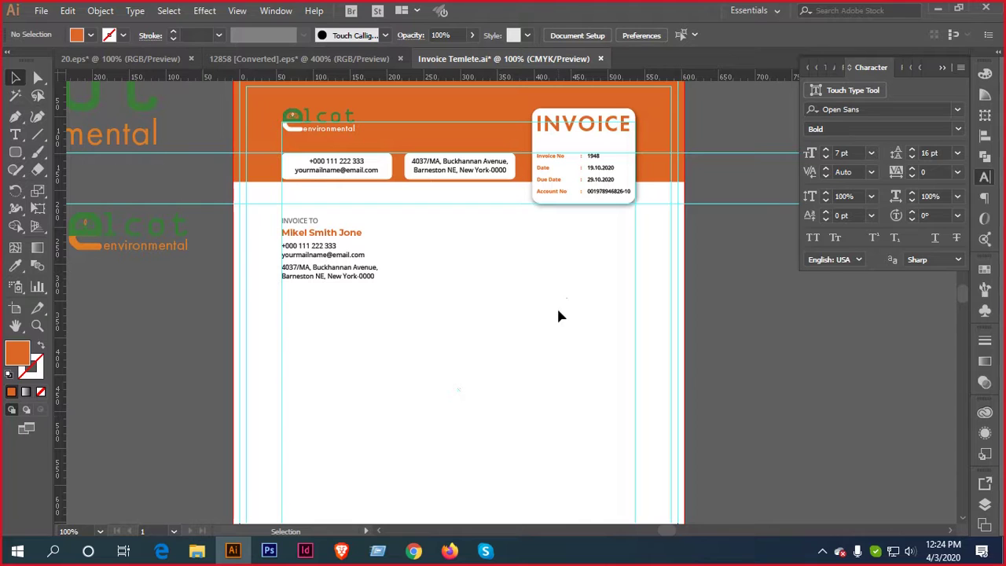
{"action": "key", "text": "ctrl+minus"}
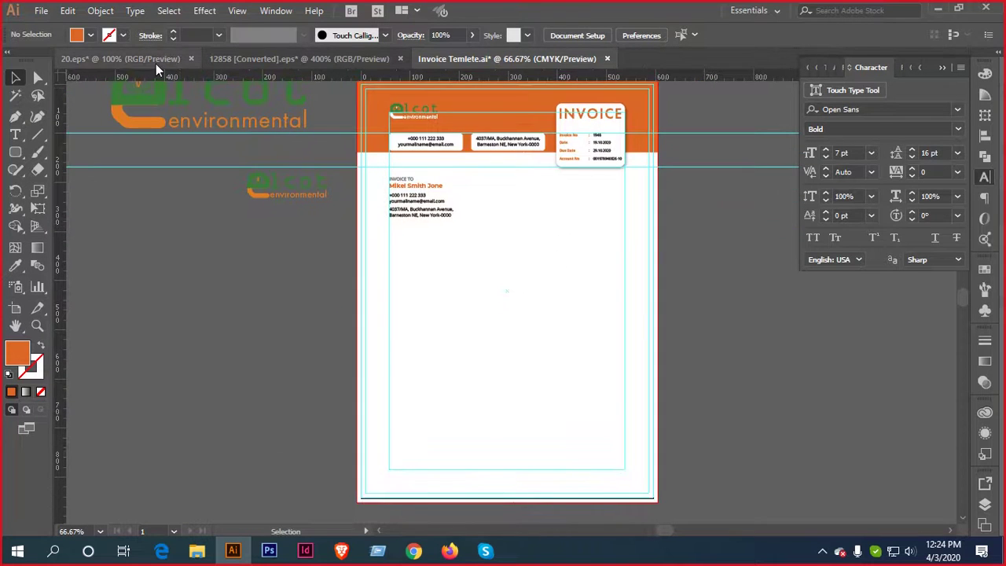
{"action": "left_click", "coordinate": [156, 60]}
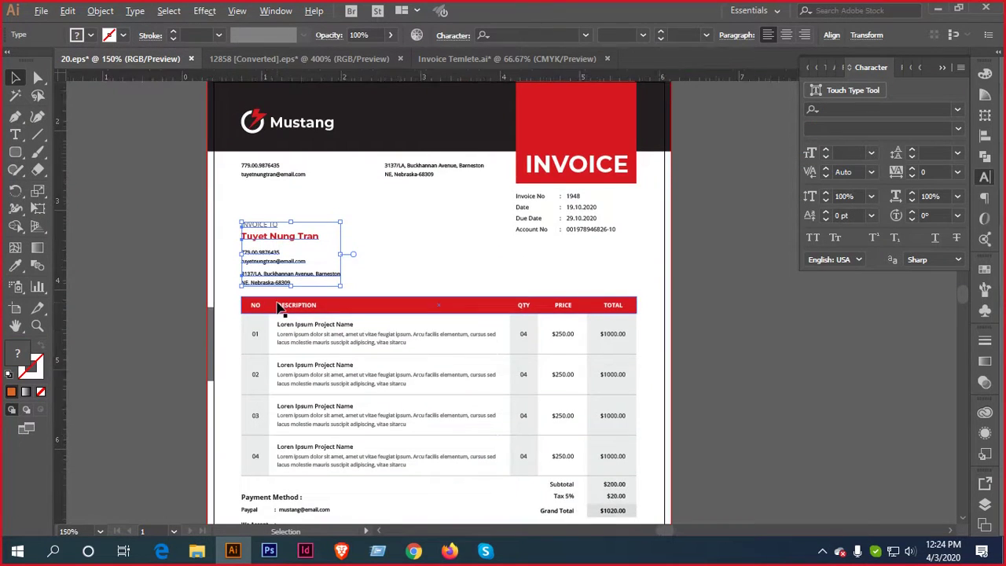
{"action": "key", "text": "ctrl+plus"}
{"action": "key", "text": "ctrl+minus"}
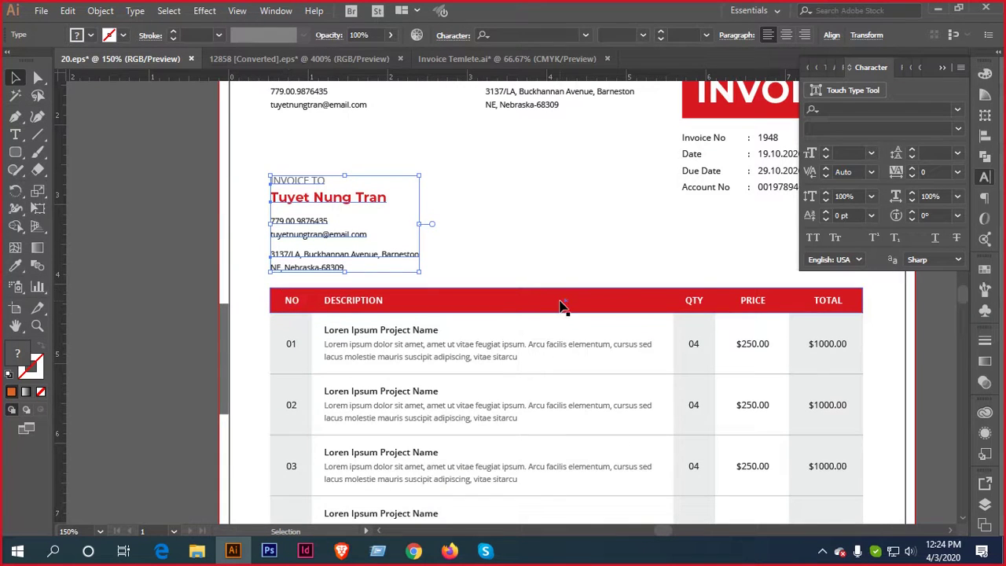
{"action": "left_click", "coordinate": [591, 301]}
{"action": "left_click_drag", "start_coordinate": [639, 301], "coordinate": [665, 243]}
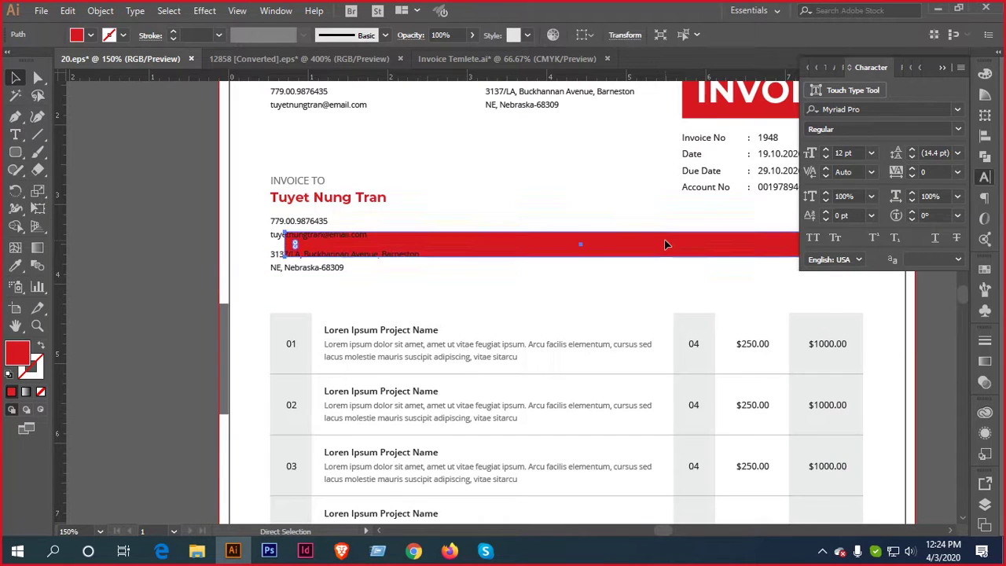
{"action": "key", "text": "ctrl+z"}
{"action": "key", "text": "ctrl+z"}
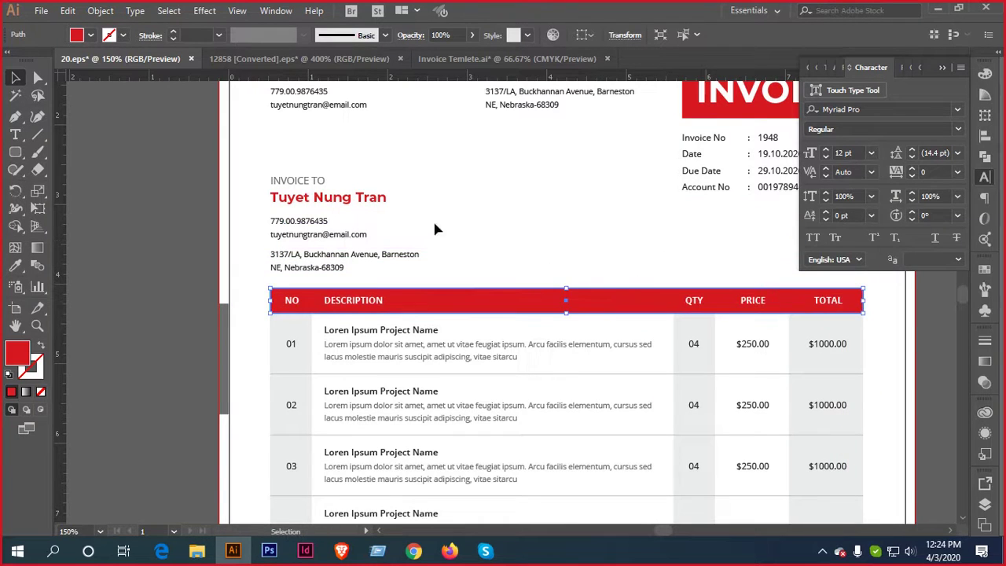
In Invoice Temlete.ai, draw an orange rectangle between the side margin guides, below the INVOICE TO block
{"action": "left_click", "coordinate": [483, 59]}
{"action": "scroll", "coordinate": [552, 250], "scroll_direction": "up", "scroll_amount": 1}
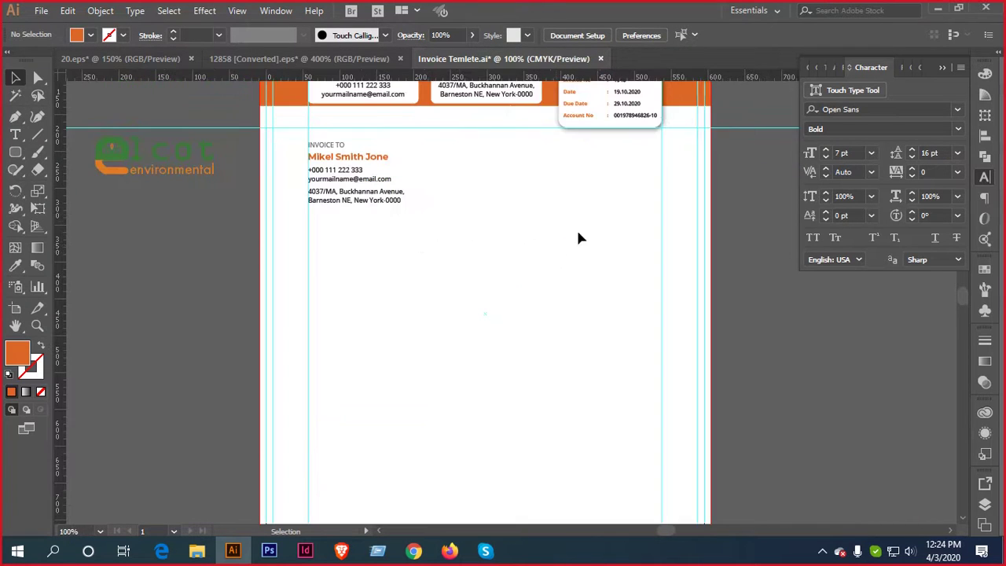
{"action": "left_click_drag", "start_coordinate": [577, 236], "coordinate": [531, 233]}
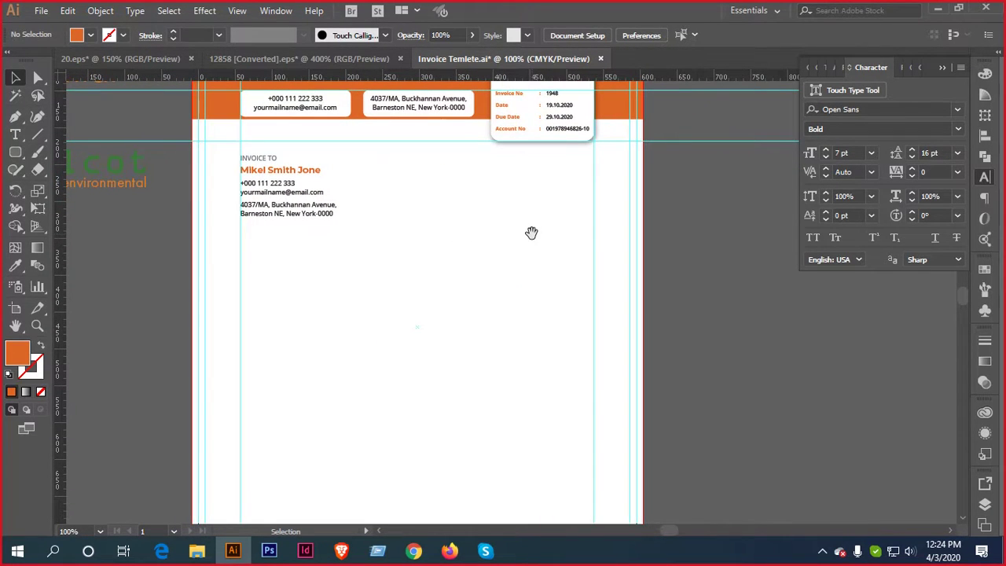
{"action": "left_click_drag", "start_coordinate": [16, 152], "coordinate": [74, 154]}
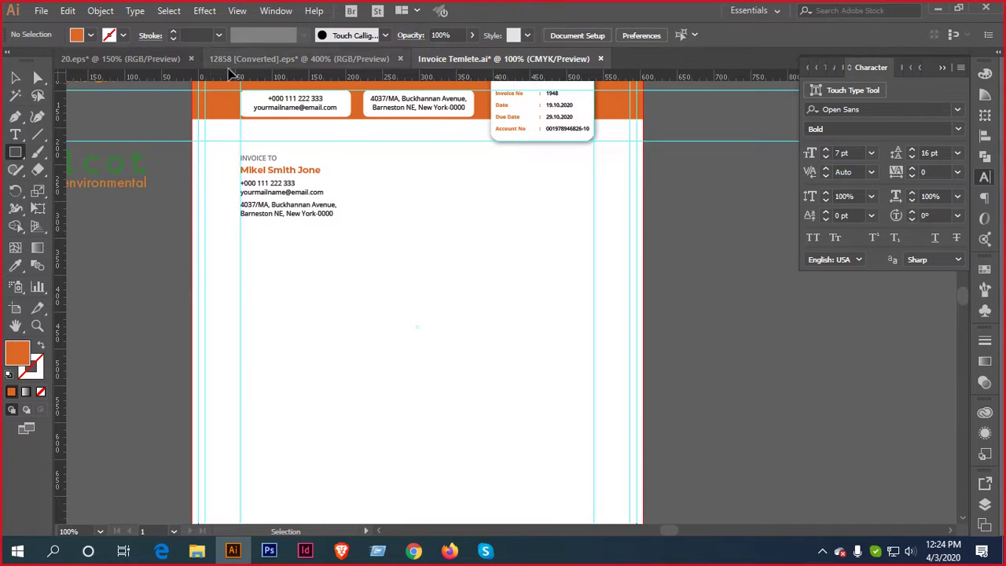
{"action": "left_click", "coordinate": [143, 59]}
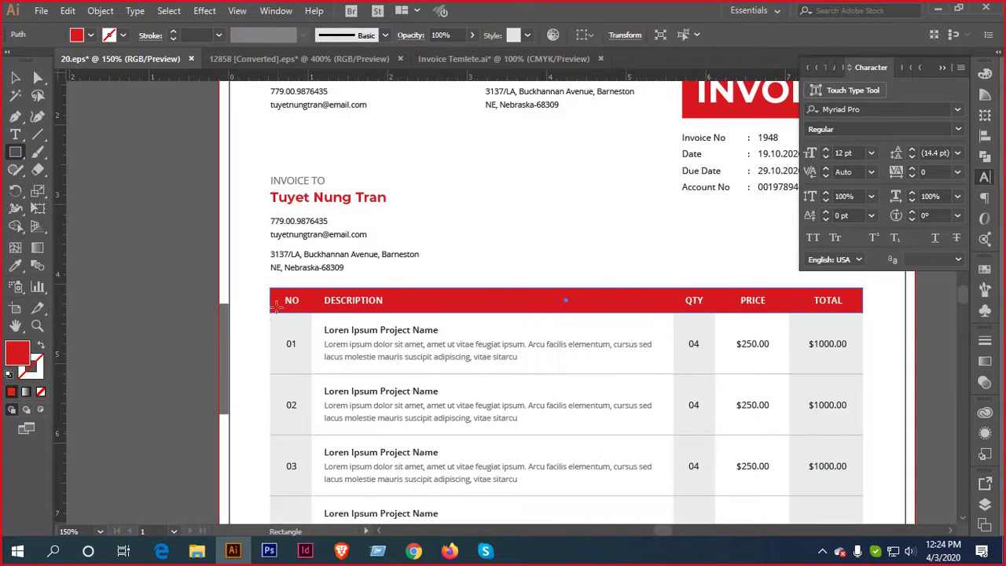
{"action": "left_click", "coordinate": [448, 61]}
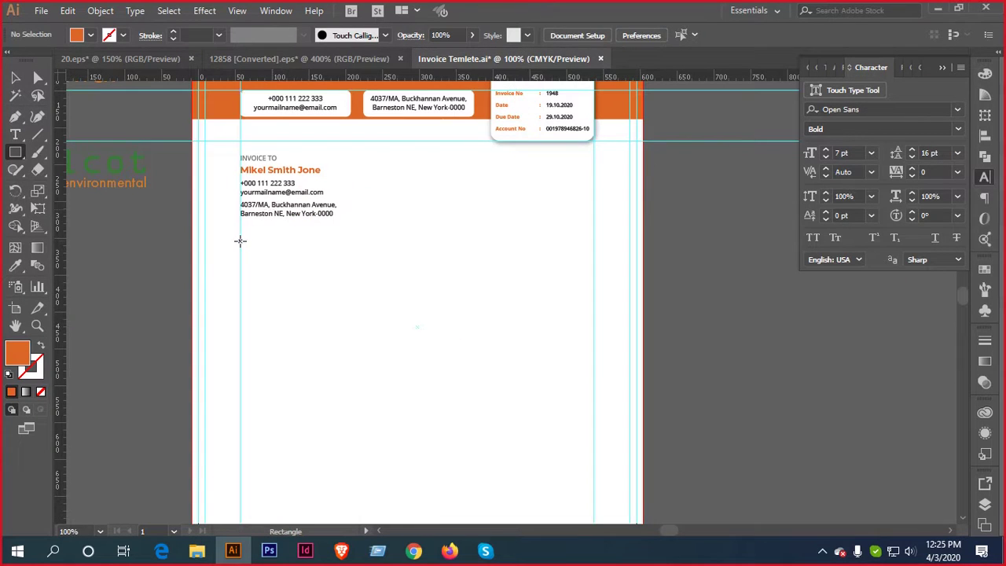
{"action": "left_click_drag", "start_coordinate": [241, 240], "coordinate": [594, 281]}
{"action": "left_click", "coordinate": [15, 78]}
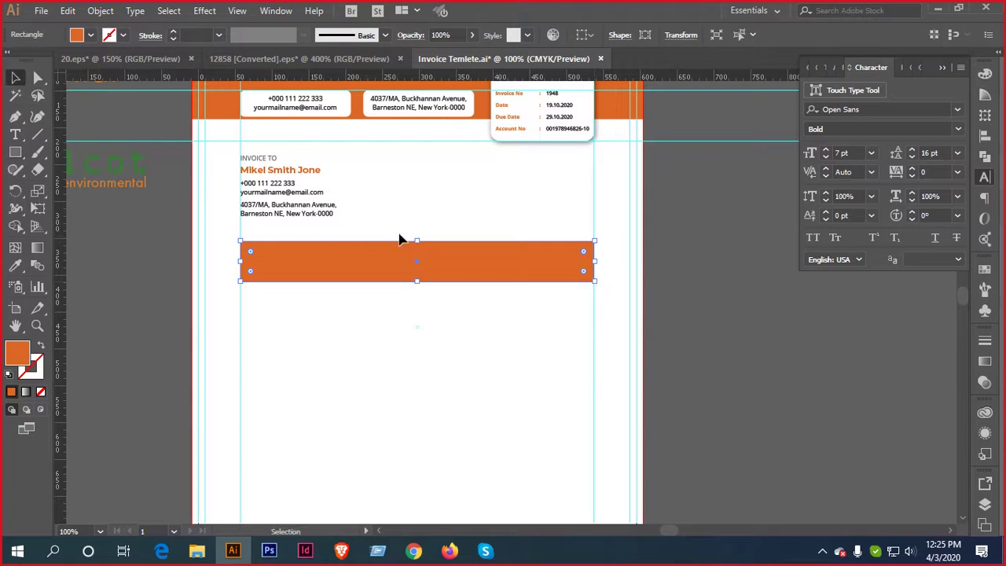
Reduce the orange rectangle's height to make a slim table header bar, keeping its full width
{"action": "scroll", "coordinate": [413, 241], "scroll_direction": "up", "scroll_amount": 2}
{"action": "left_click_drag", "start_coordinate": [423, 321], "coordinate": [431, 282]}
{"action": "scroll", "coordinate": [435, 281], "scroll_direction": "down", "scroll_amount": 1}
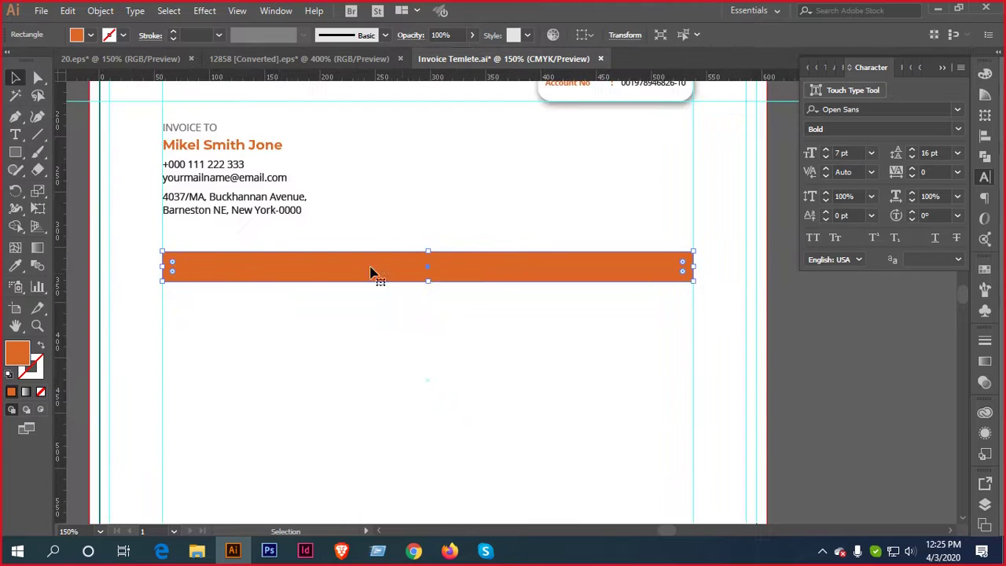
{"action": "scroll", "coordinate": [372, 272], "scroll_direction": "left", "scroll_amount": 3}
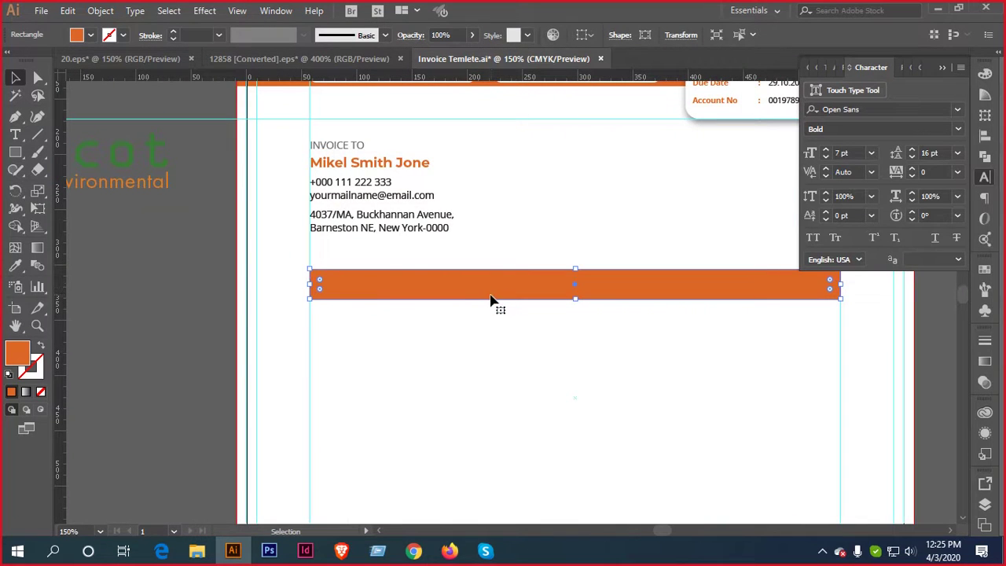
Fill the table header bar with white to match the INVOICE panel, using the Eyedropper
{"action": "key", "text": "i"}
{"action": "left_click", "coordinate": [597, 336]}
{"action": "scroll", "coordinate": [692, 188], "scroll_direction": "up", "scroll_amount": 2}
{"action": "scroll", "coordinate": [691, 188], "scroll_direction": "right", "scroll_amount": 3}
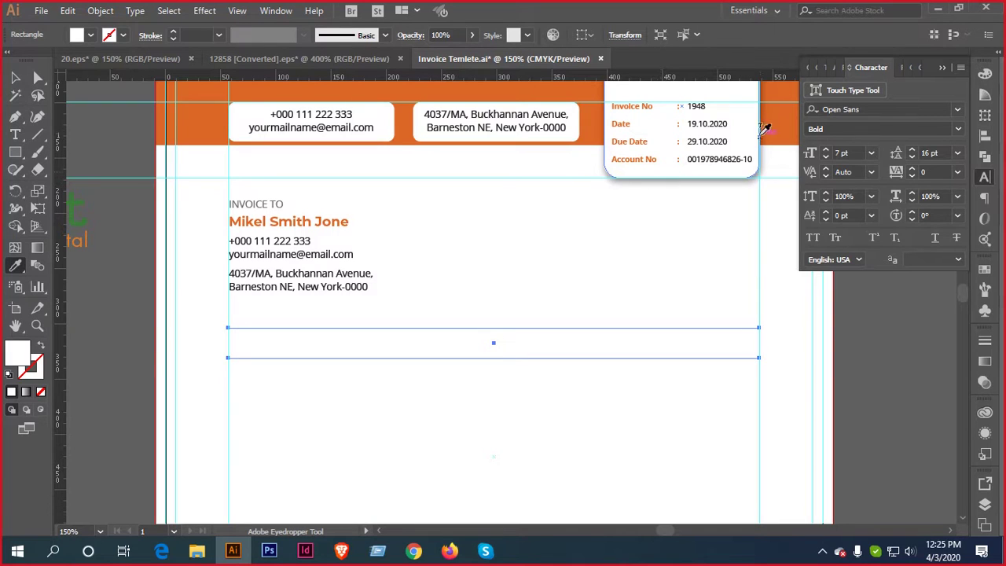
{"action": "key", "text": "v"}
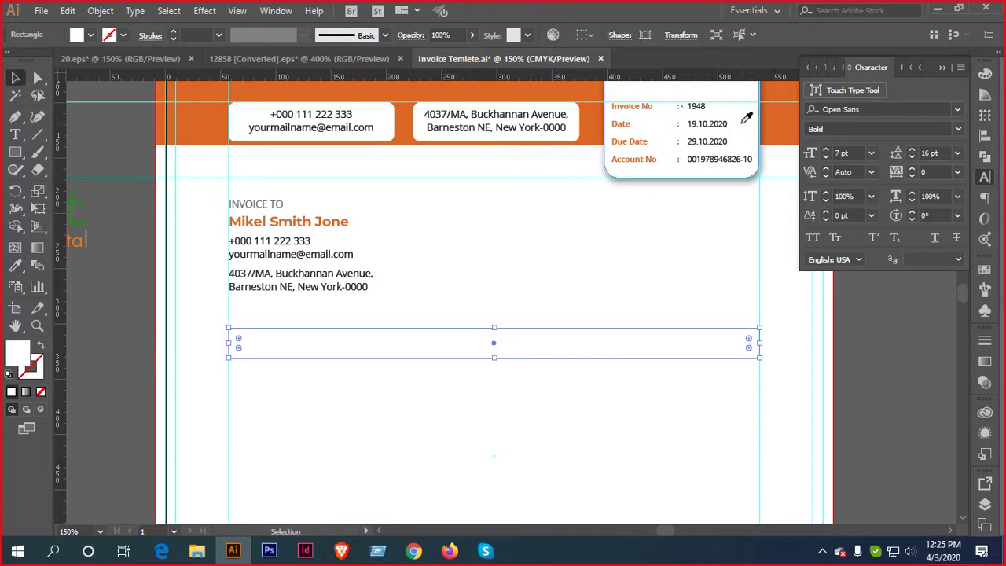
{"action": "right_click", "coordinate": [741, 120]}
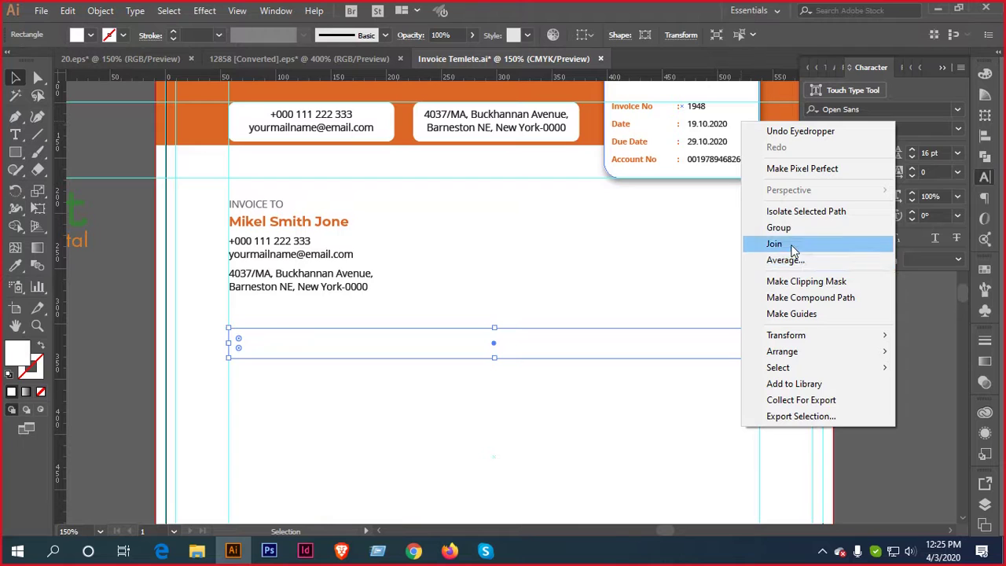
{"action": "left_click", "coordinate": [679, 232]}
{"action": "right_click", "coordinate": [743, 118]}
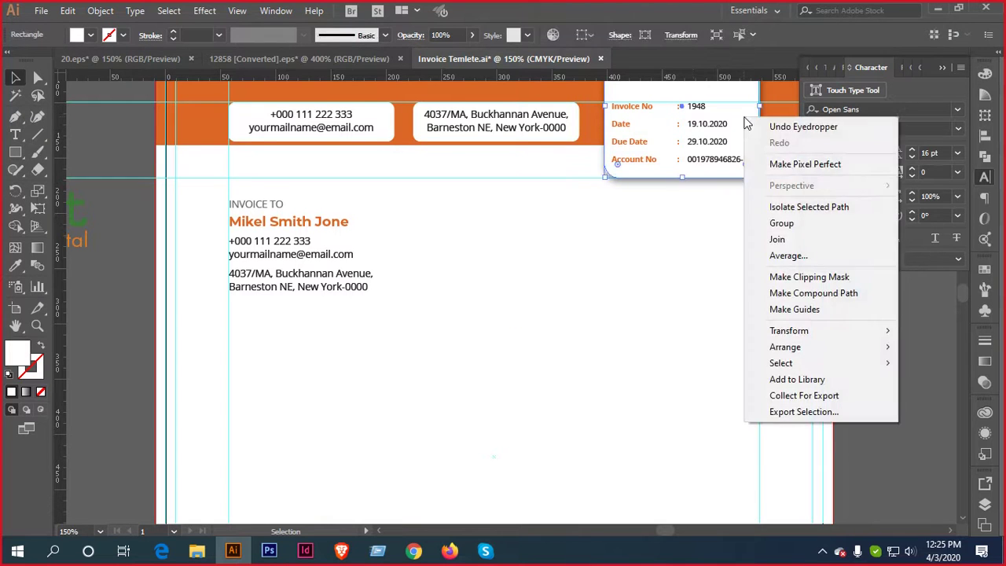
{"action": "left_click", "coordinate": [682, 245]}
{"action": "left_click_drag", "start_coordinate": [682, 245], "coordinate": [665, 292]}
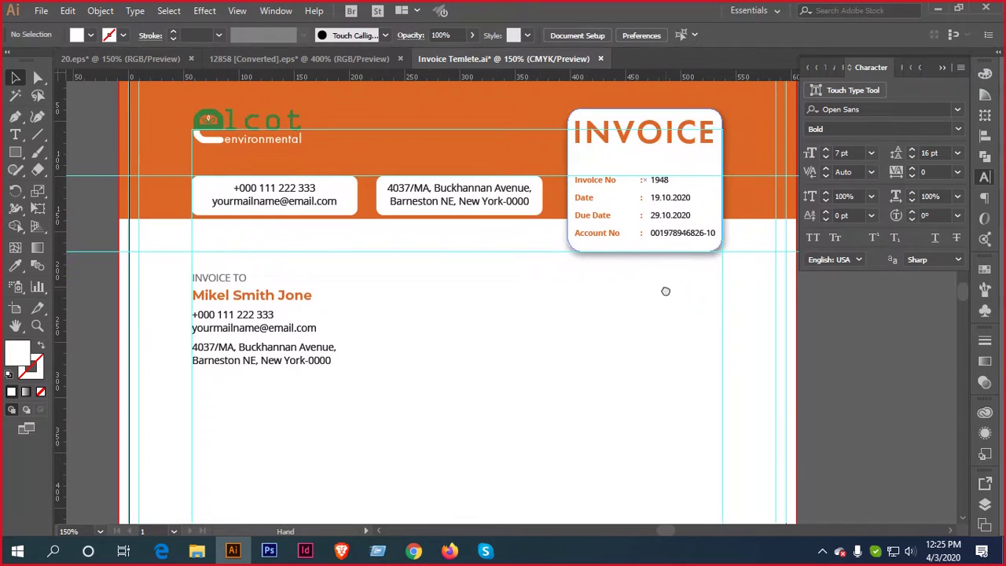
{"action": "left_click", "coordinate": [709, 188]}
{"action": "scroll", "coordinate": [559, 363], "scroll_direction": "down", "scroll_amount": 3}
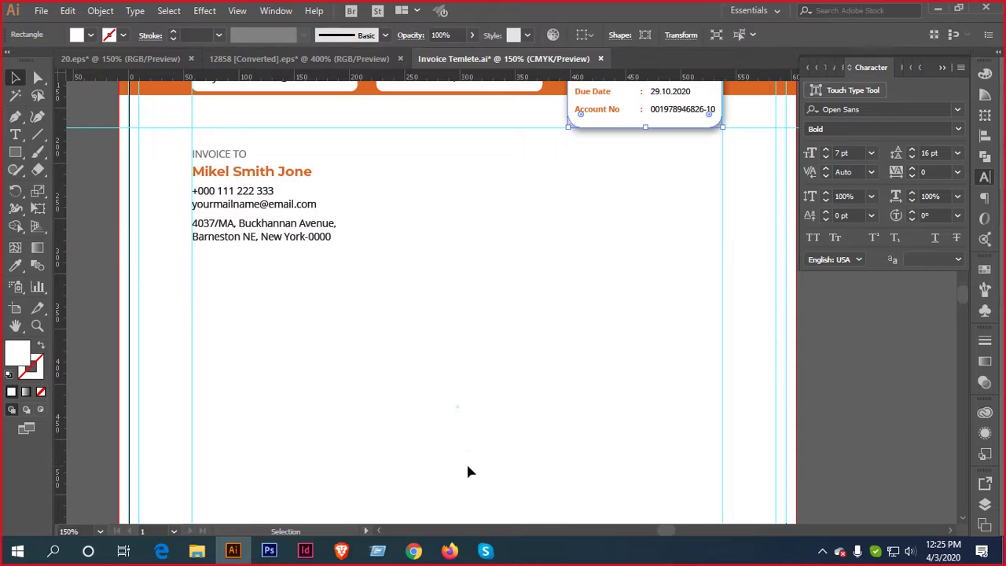
Apply a Drop Shadow to the white header bar: Multiply, 60% opacity, X offset 1 px, Y offset 3 px, blur 3 px, black
{"action": "left_click", "coordinate": [419, 337]}
{"action": "left_click_drag", "start_coordinate": [427, 249], "coordinate": [481, 360]}
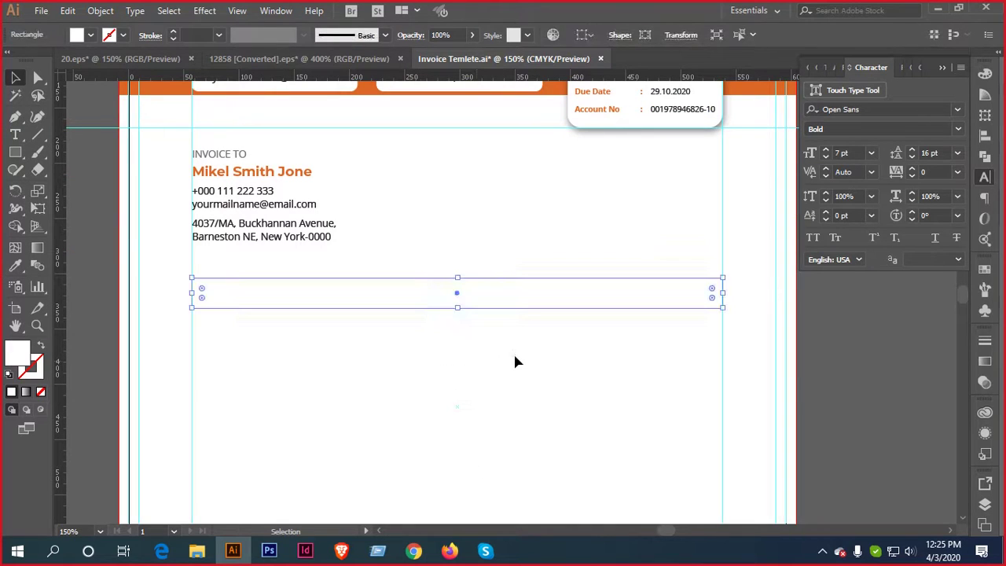
{"action": "key", "text": "i"}
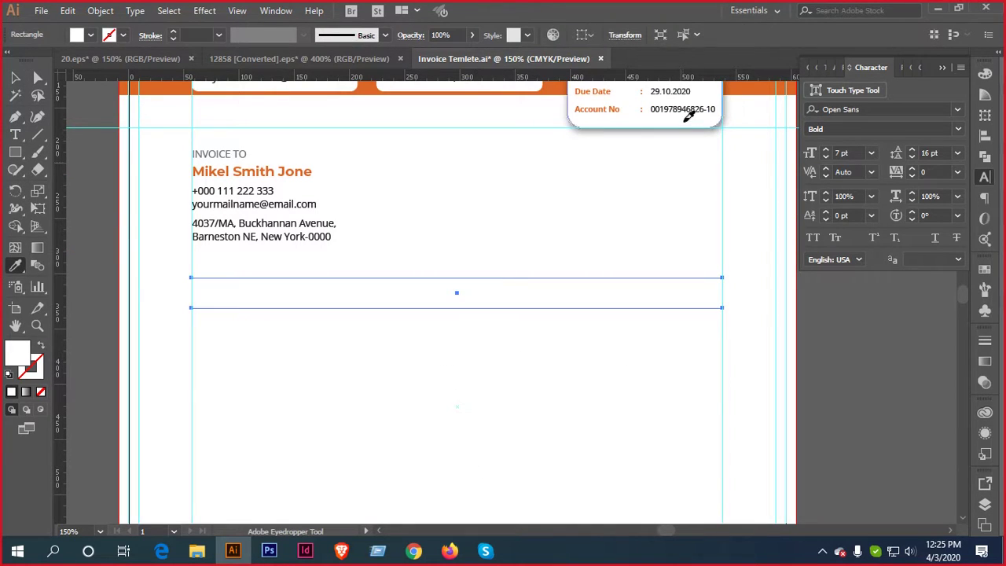
{"action": "scroll", "coordinate": [704, 99], "scroll_direction": "up", "scroll_amount": 2}
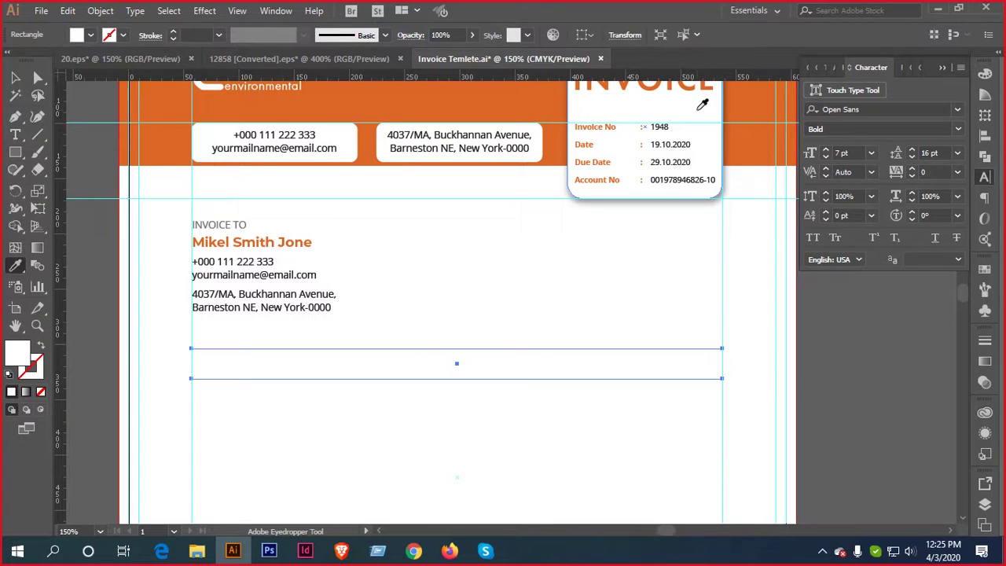
{"action": "left_click", "coordinate": [15, 77]}
{"action": "left_click", "coordinate": [205, 10]}
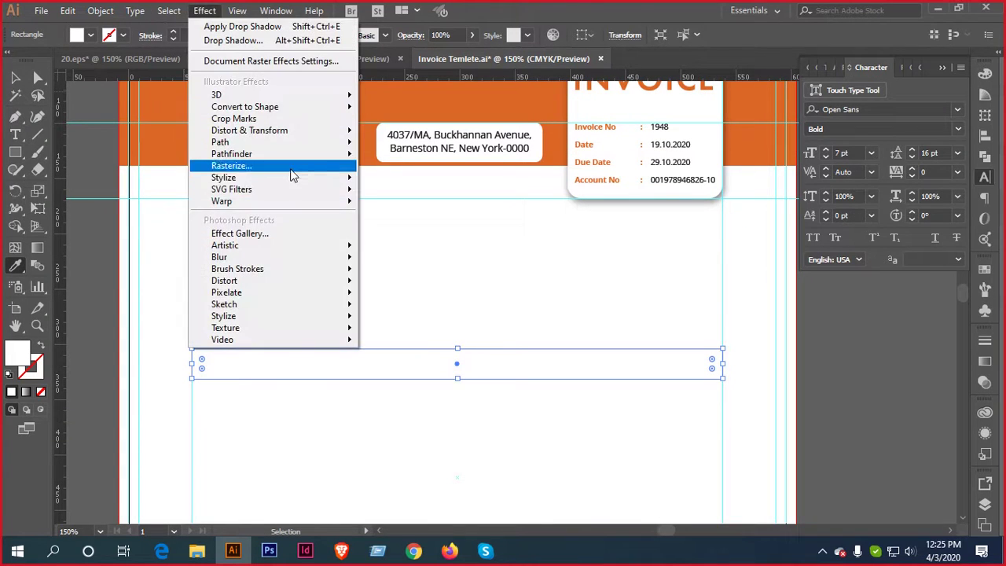
{"action": "mouse_move", "coordinate": [280, 179]}
{"action": "left_click", "coordinate": [425, 181]}
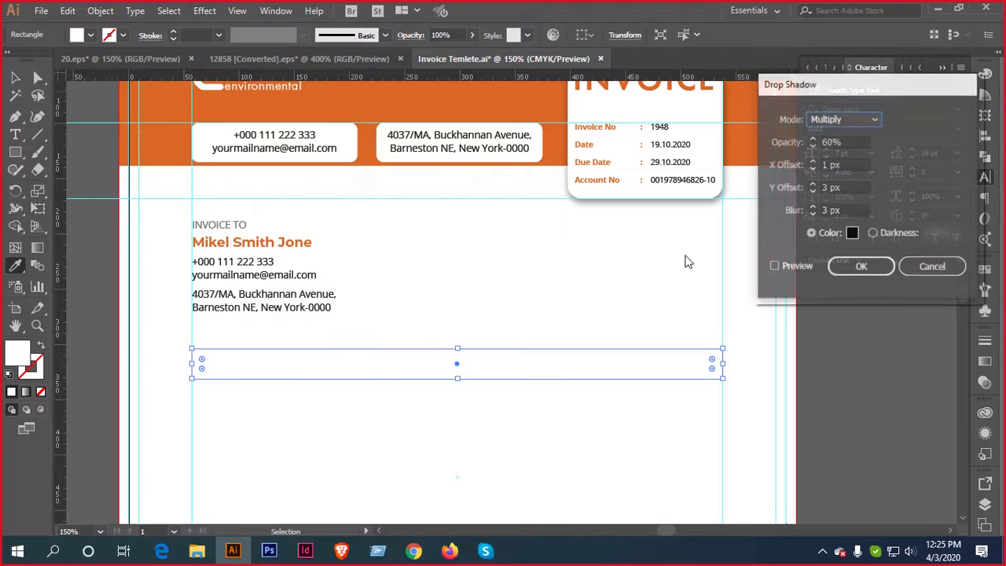
{"action": "left_click", "coordinate": [774, 267]}
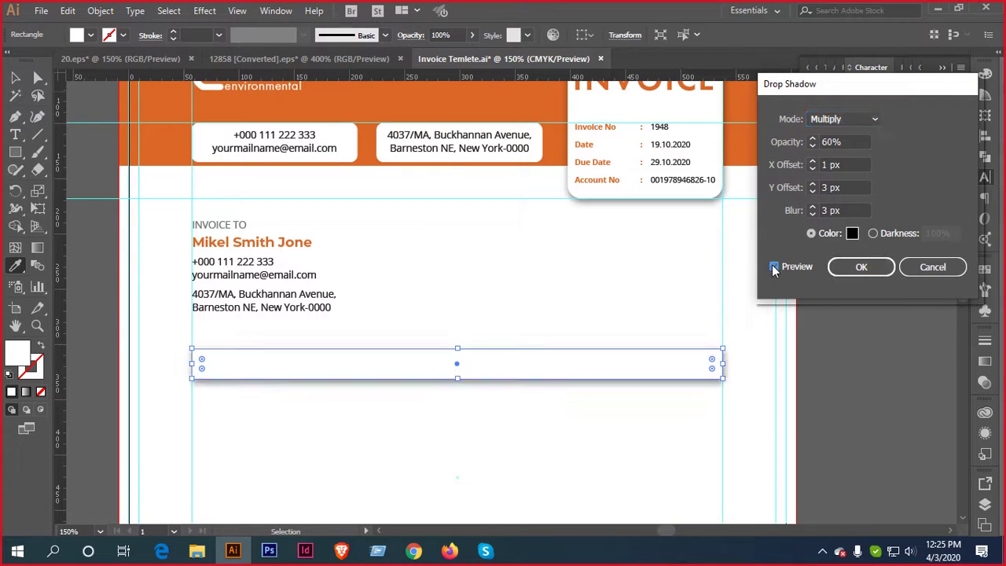
{"action": "left_click", "coordinate": [861, 266]}
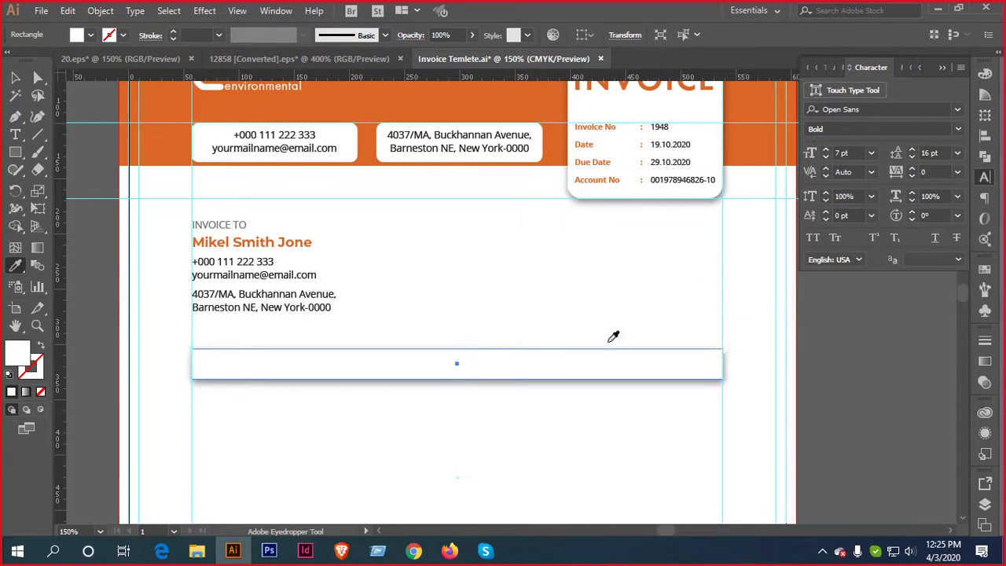
{"action": "left_click", "coordinate": [15, 77]}
{"action": "left_click", "coordinate": [584, 366]}
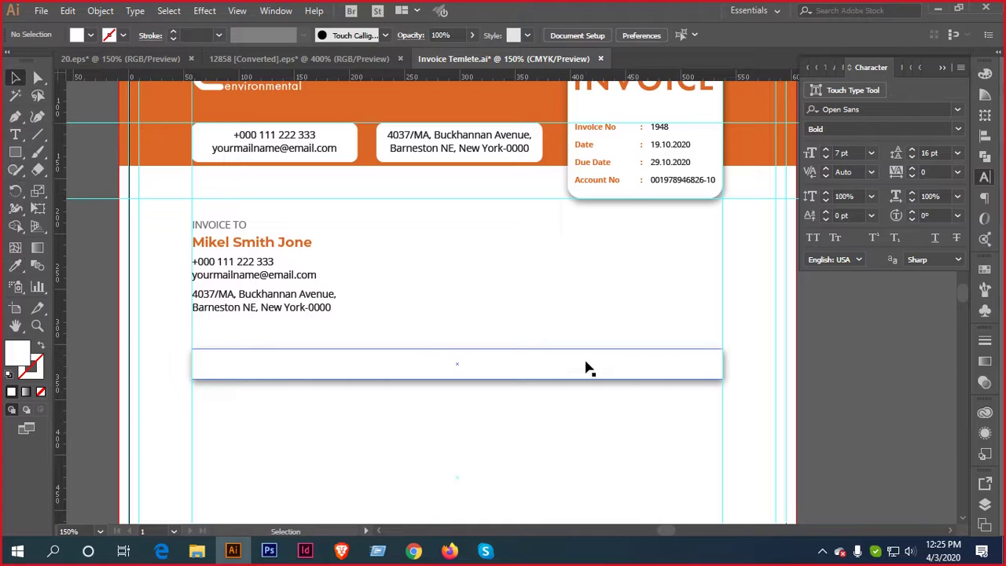
Fill the table header bar with light grey E8E8E8
{"action": "key", "text": "ctrl+1"}
{"action": "scroll", "coordinate": [629, 314], "scroll_direction": "up", "scroll_amount": 2}
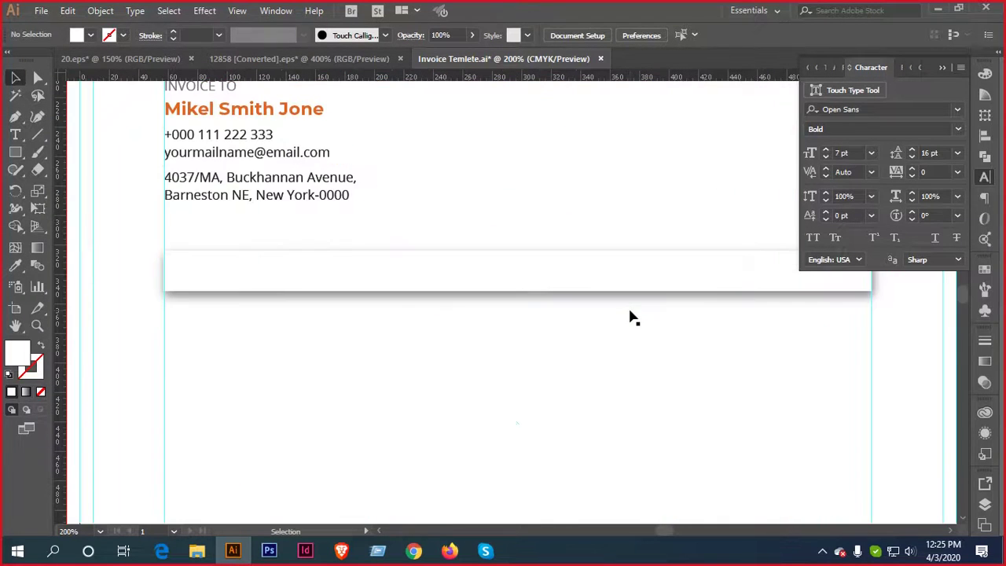
{"action": "left_click", "coordinate": [605, 269]}
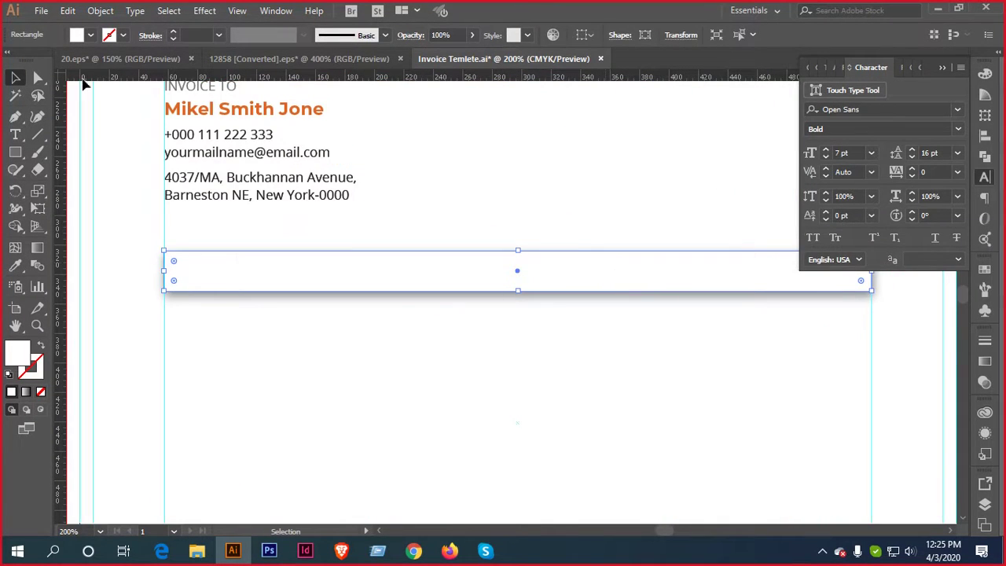
{"action": "double_click", "coordinate": [16, 353]}
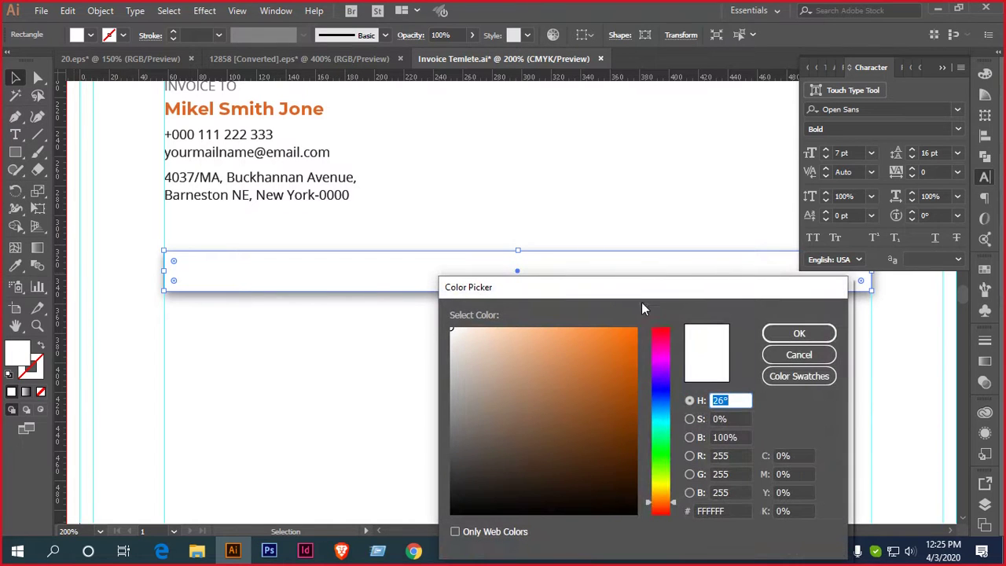
{"action": "left_click_drag", "start_coordinate": [453, 331], "coordinate": [451, 342]}
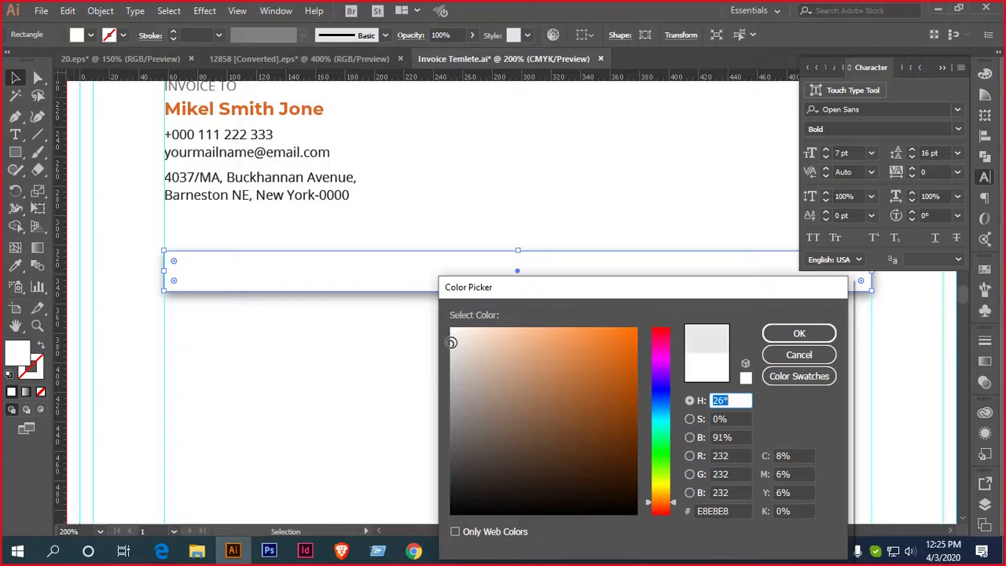
{"action": "left_click", "coordinate": [798, 333]}
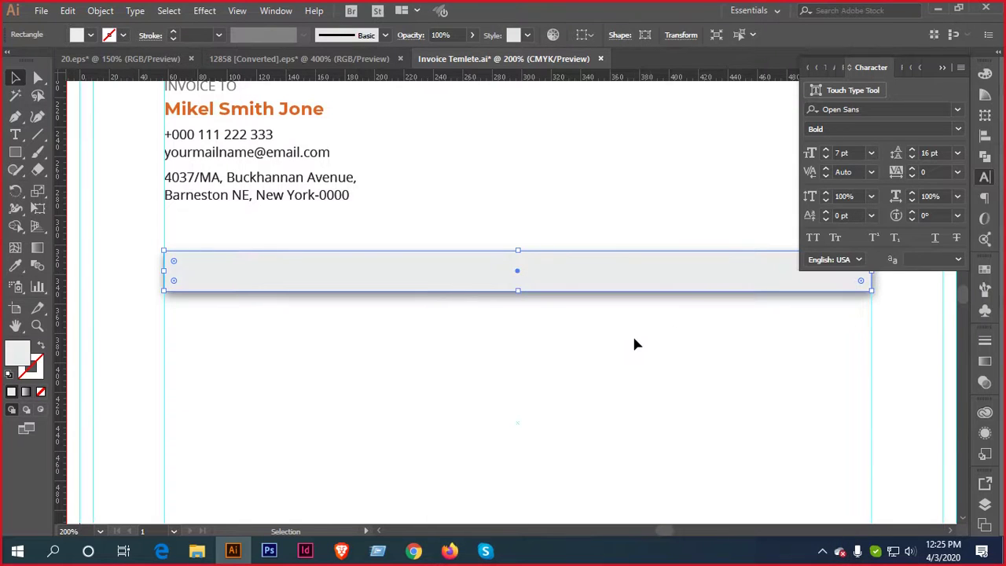
{"action": "left_click", "coordinate": [636, 340]}
{"action": "scroll", "coordinate": [635, 345], "scroll_direction": "down", "scroll_amount": 1}
{"action": "left_click_drag", "start_coordinate": [635, 351], "coordinate": [614, 351]}
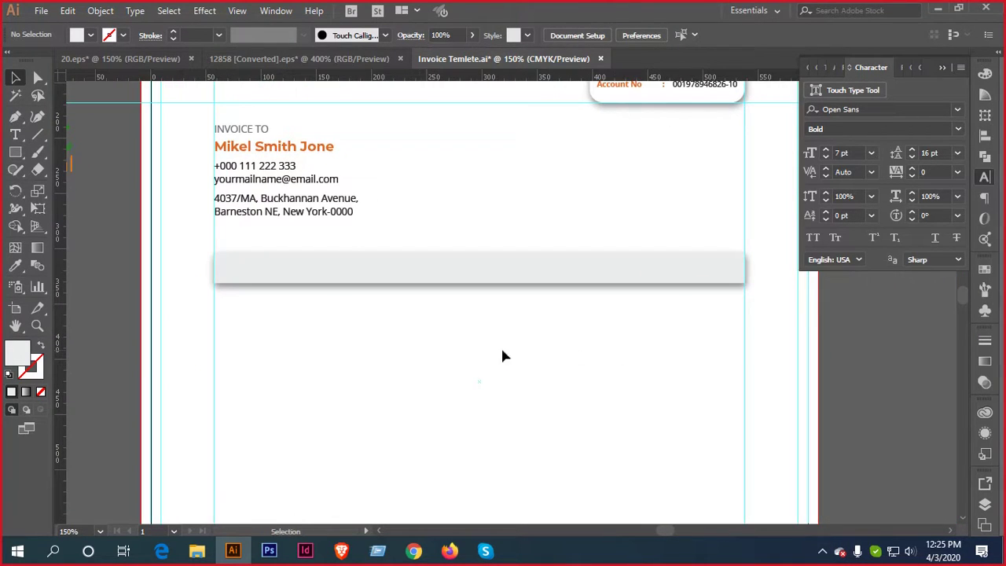
Examine the grey header bar's lower edge and drop shadow up close, and its look on the whole page
{"action": "left_click_drag", "start_coordinate": [555, 363], "coordinate": [570, 325]}
{"action": "left_click", "coordinate": [495, 244]}
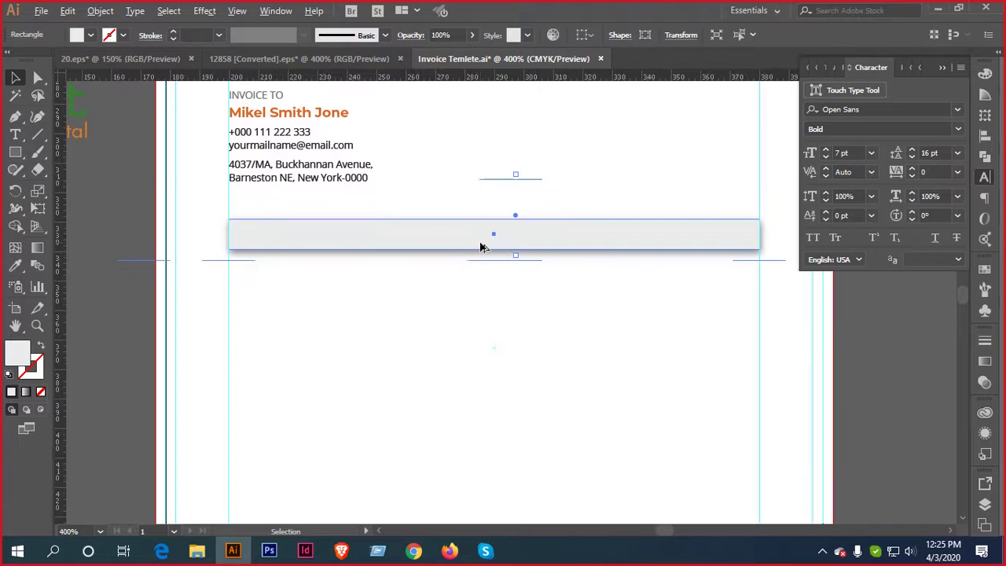
{"action": "scroll", "coordinate": [481, 244], "scroll_direction": "up", "scroll_amount": 3}
{"action": "left_click_drag", "start_coordinate": [516, 258], "coordinate": [516, 265]}
{"action": "left_click", "coordinate": [534, 330]}
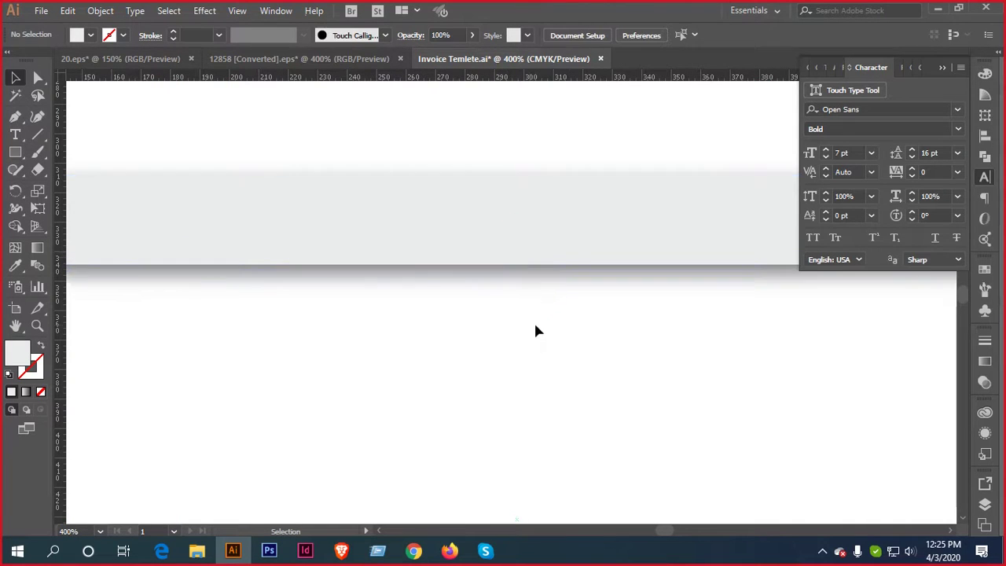
{"action": "scroll", "coordinate": [550, 338], "scroll_direction": "down", "scroll_amount": 2}
{"action": "scroll", "coordinate": [563, 354], "scroll_direction": "down", "scroll_amount": 1}
{"action": "scroll", "coordinate": [579, 337], "scroll_direction": "down", "scroll_amount": 2}
{"action": "left_click_drag", "start_coordinate": [675, 353], "coordinate": [645, 321]}
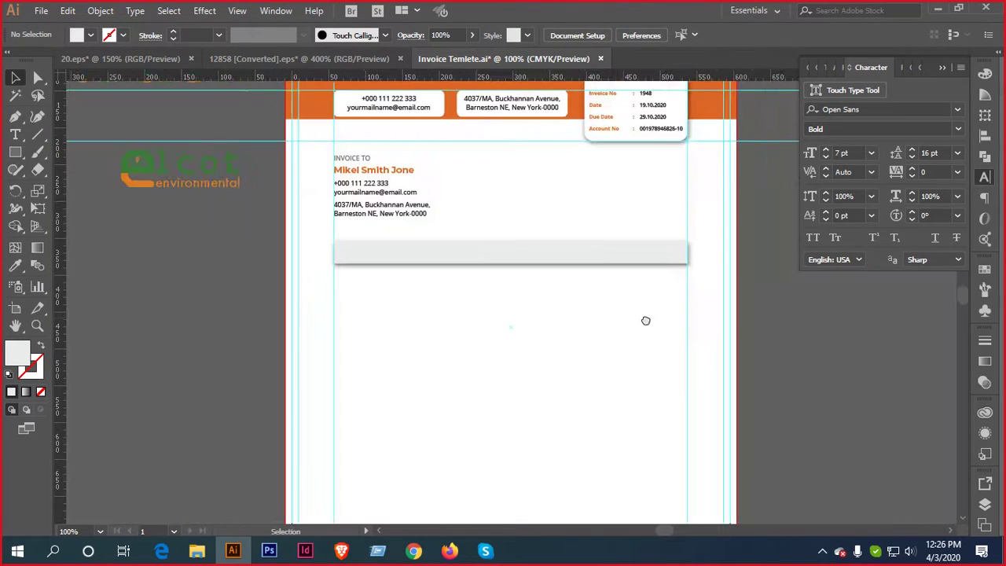
Examine the header row, item rows and columns of the reference invoice table in 20.eps
{"action": "left_click", "coordinate": [151, 60]}
{"action": "left_click", "coordinate": [369, 295]}
{"action": "scroll", "coordinate": [393, 259], "scroll_direction": "down", "scroll_amount": 2}
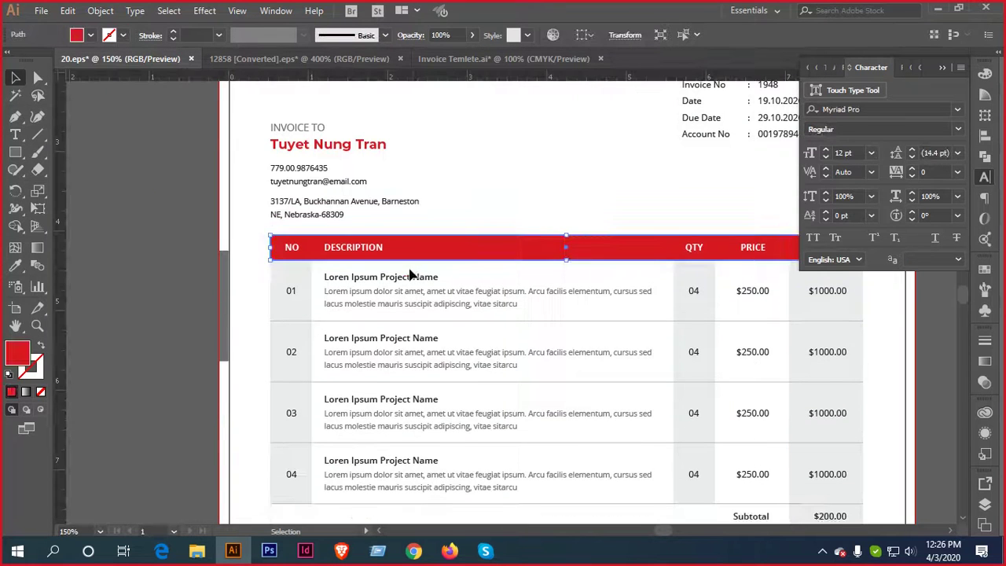
{"action": "scroll", "coordinate": [471, 281], "scroll_direction": "down", "scroll_amount": 1}
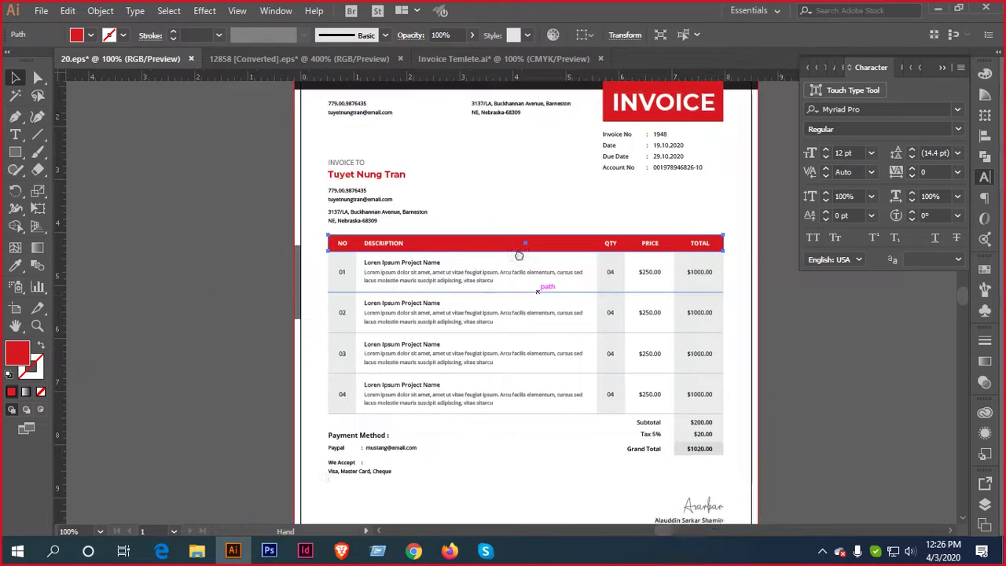
{"action": "scroll", "coordinate": [440, 220], "scroll_direction": "down", "scroll_amount": 1}
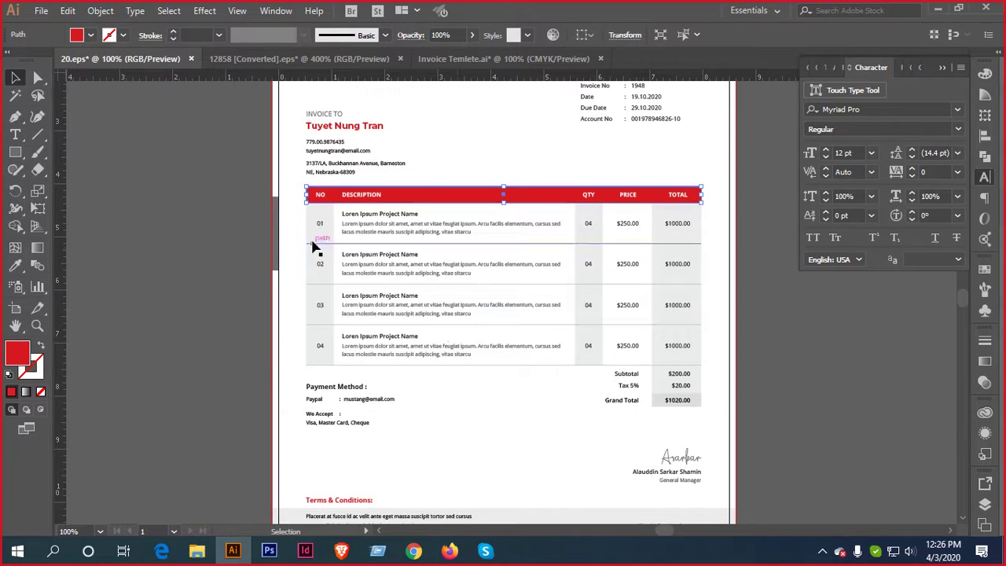
{"action": "left_click", "coordinate": [303, 213]}
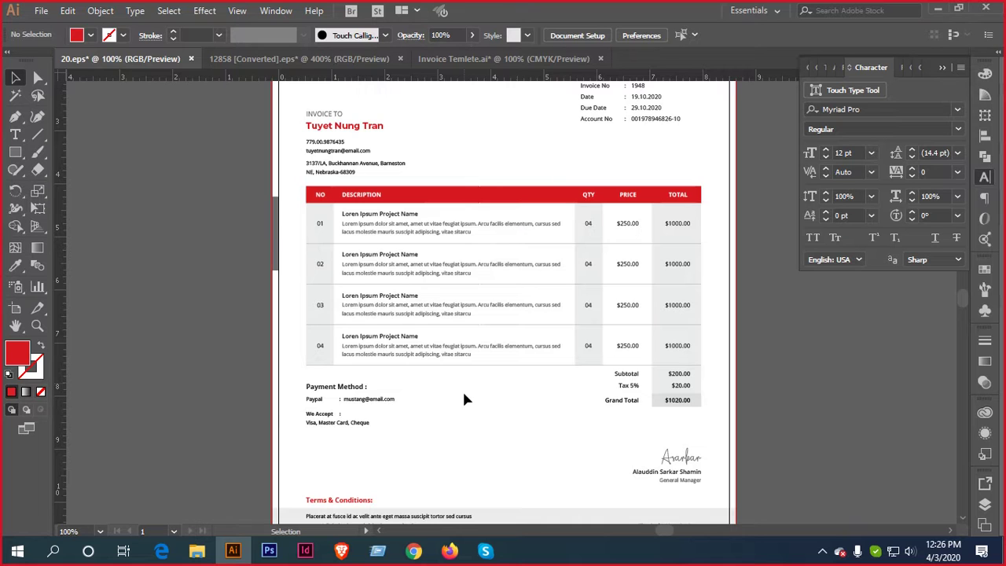
Switch to Chrome and search Google for "column and row" in a new tab
{"action": "left_click", "coordinate": [414, 551]}
{"action": "left_click", "coordinate": [857, 13]}
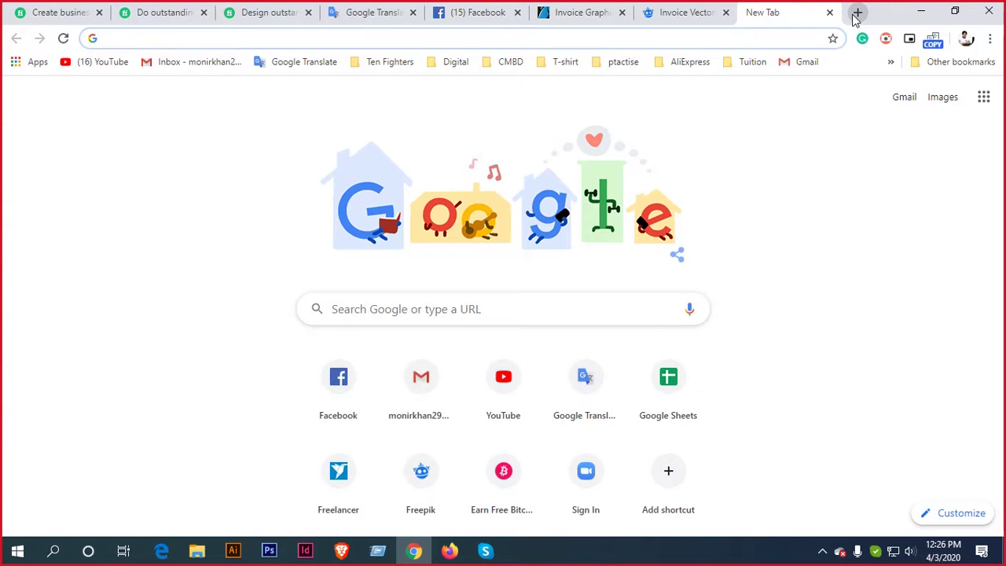
{"action": "type", "text": "colum"}
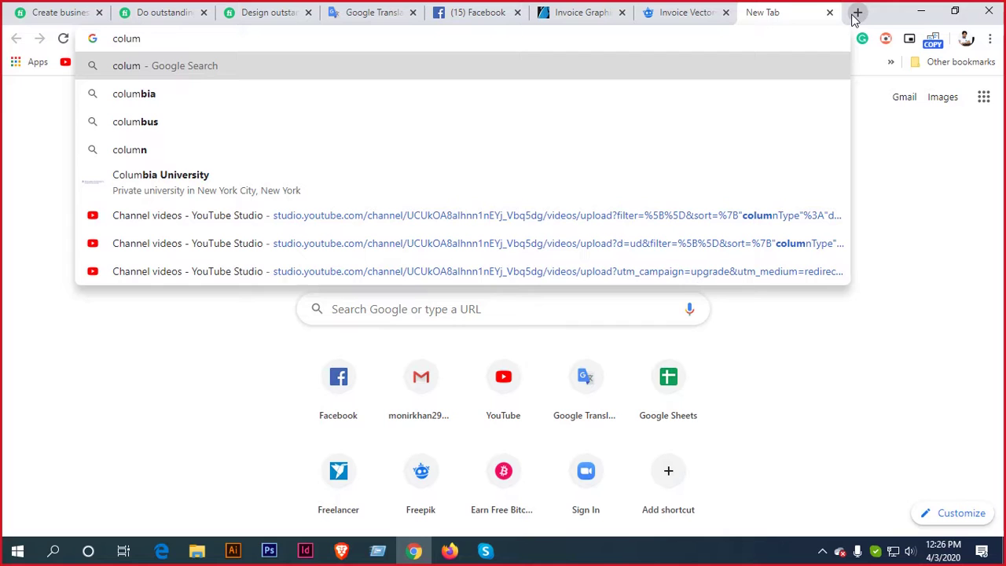
{"action": "key", "text": "Return"}
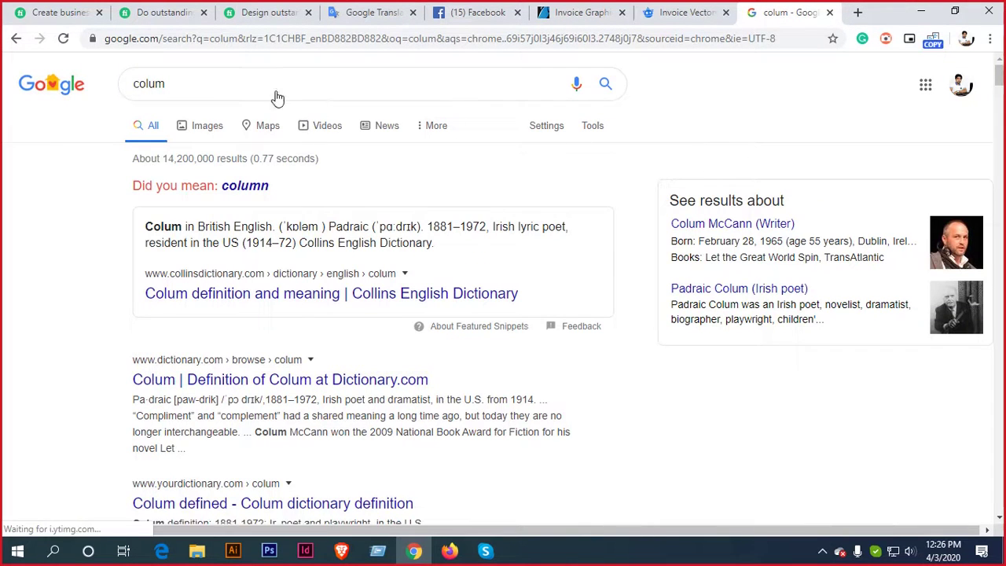
{"action": "left_click", "coordinate": [257, 183]}
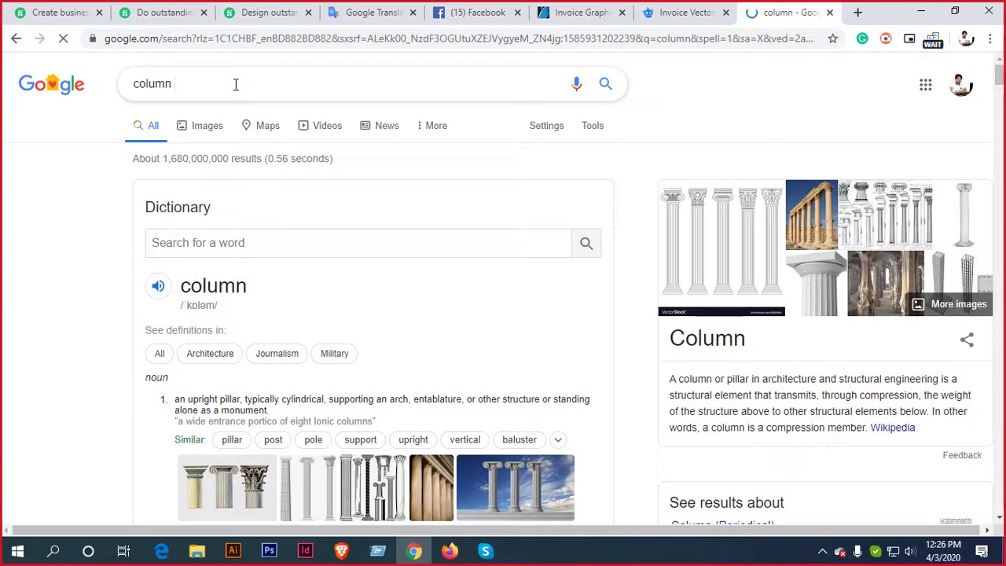
{"action": "left_click", "coordinate": [235, 85]}
{"action": "type", "text": "and "}
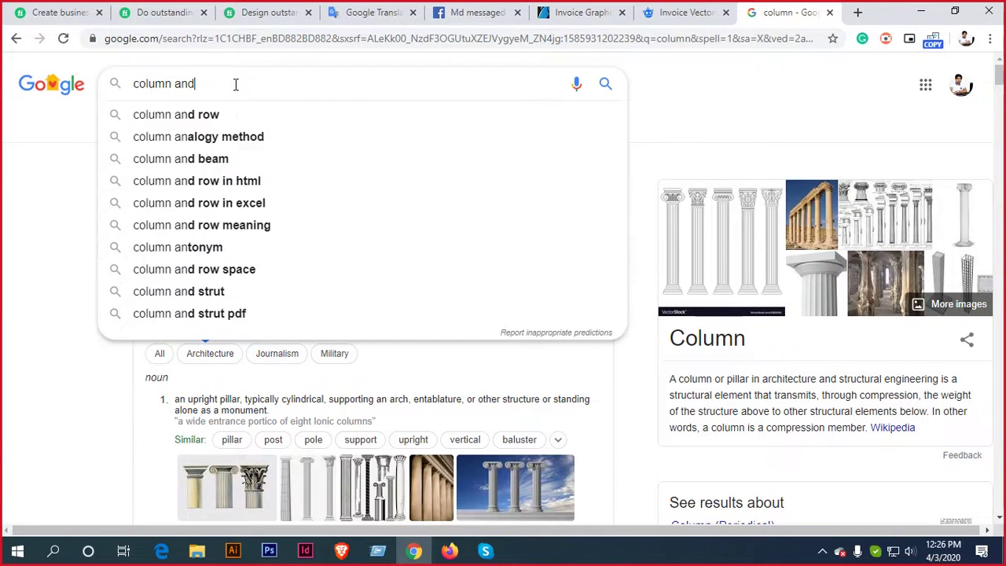
{"action": "type", "text": "row"}
{"action": "key", "text": "Return"}
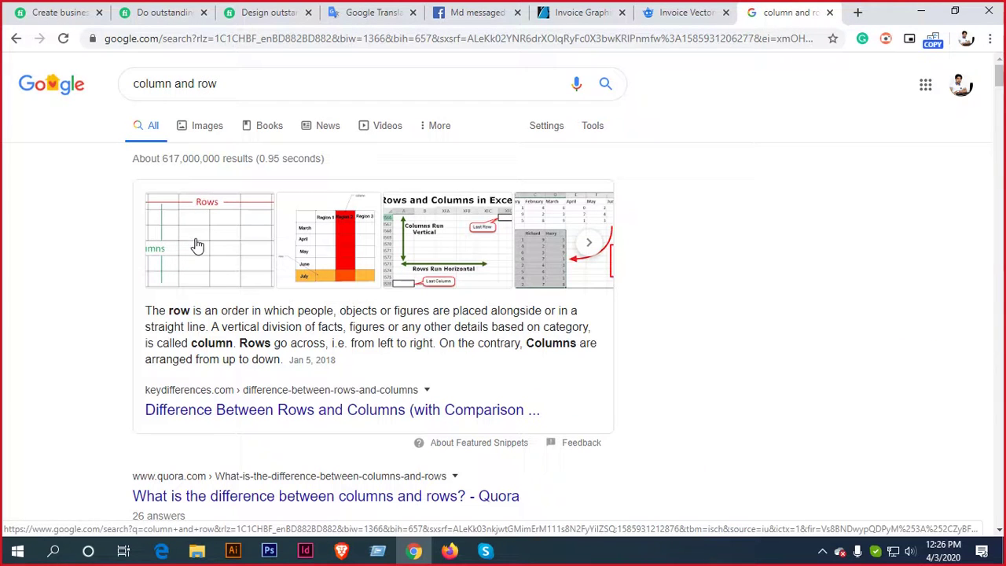
Examine the Key Differences diagram of rows and columns in the image results, including its related images
{"action": "left_click", "coordinate": [196, 246]}
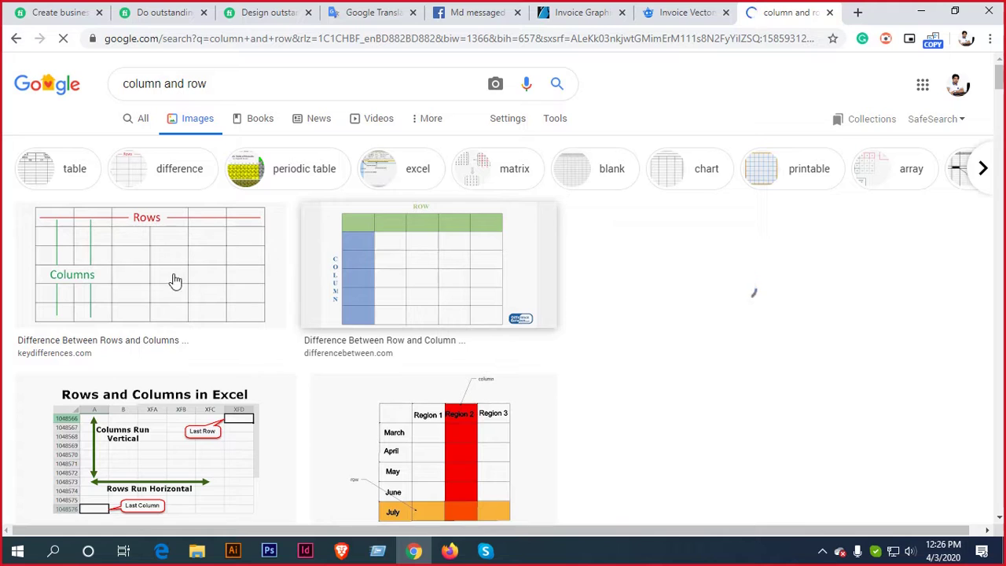
{"action": "scroll", "coordinate": [157, 306], "scroll_direction": "down", "scroll_amount": 3}
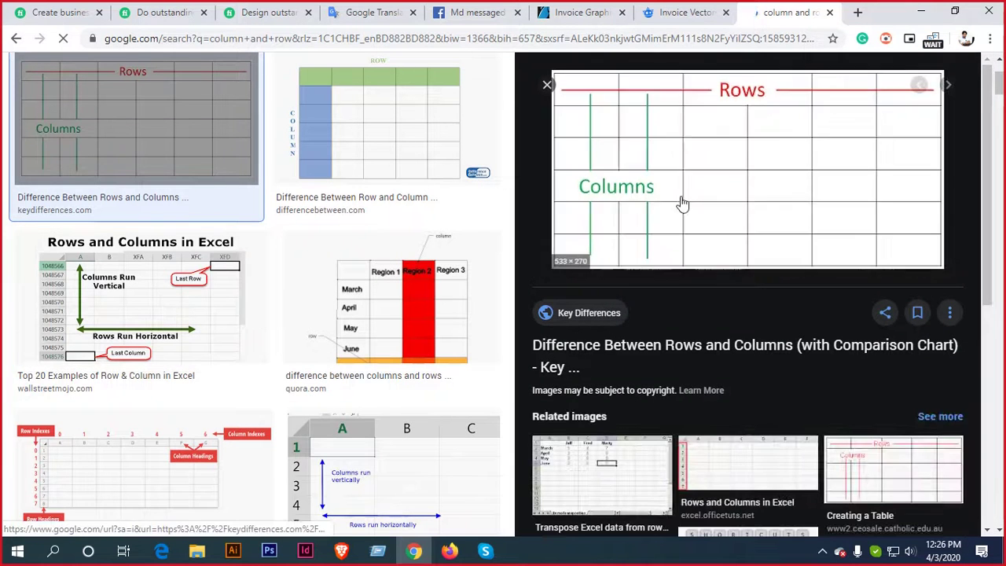
{"action": "scroll", "coordinate": [678, 202], "scroll_direction": "up", "scroll_amount": 2}
{"action": "scroll", "coordinate": [680, 330], "scroll_direction": "down", "scroll_amount": 1}
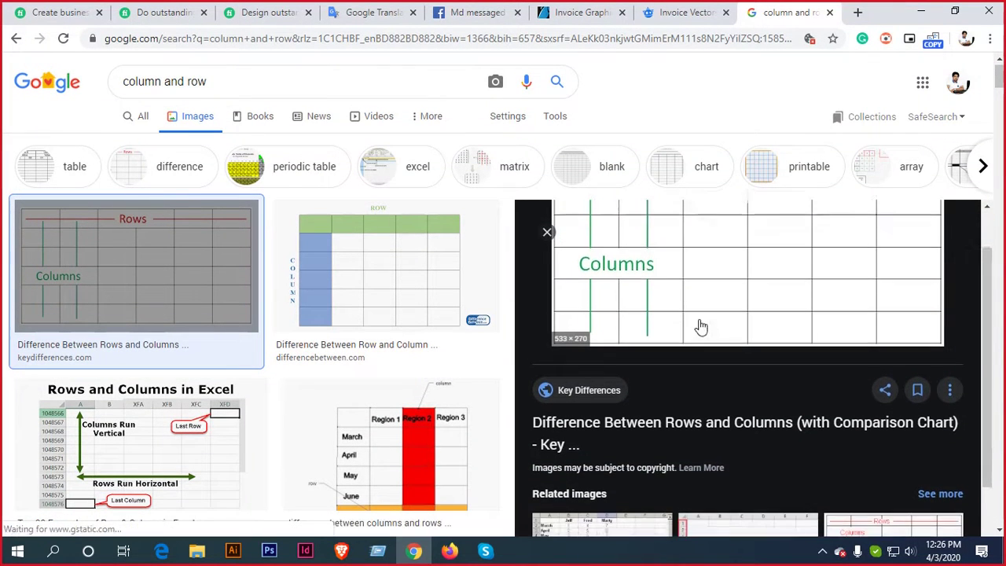
{"action": "scroll", "coordinate": [698, 327], "scroll_direction": "up", "scroll_amount": 1}
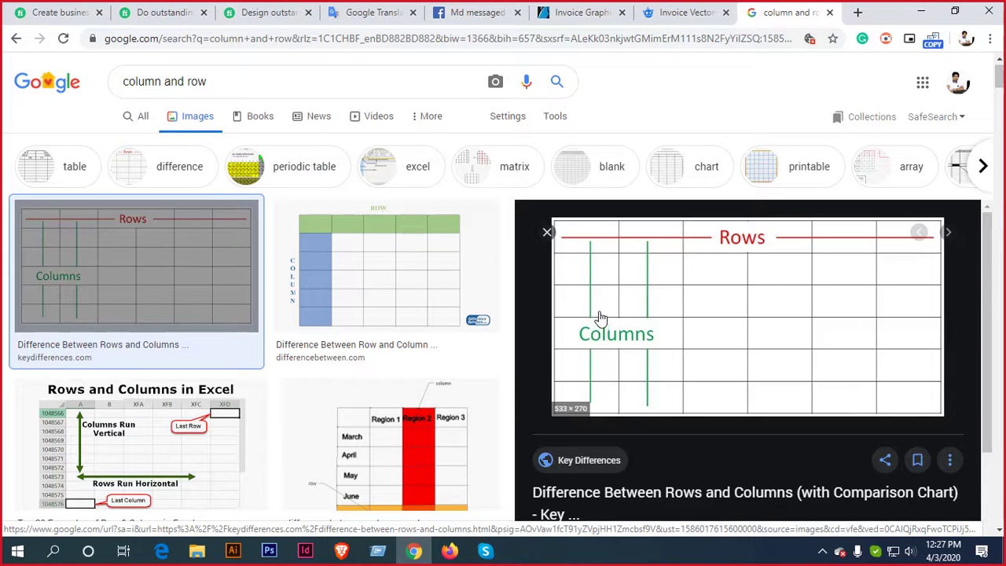
{"action": "scroll", "coordinate": [620, 312], "scroll_direction": "down", "scroll_amount": 5}
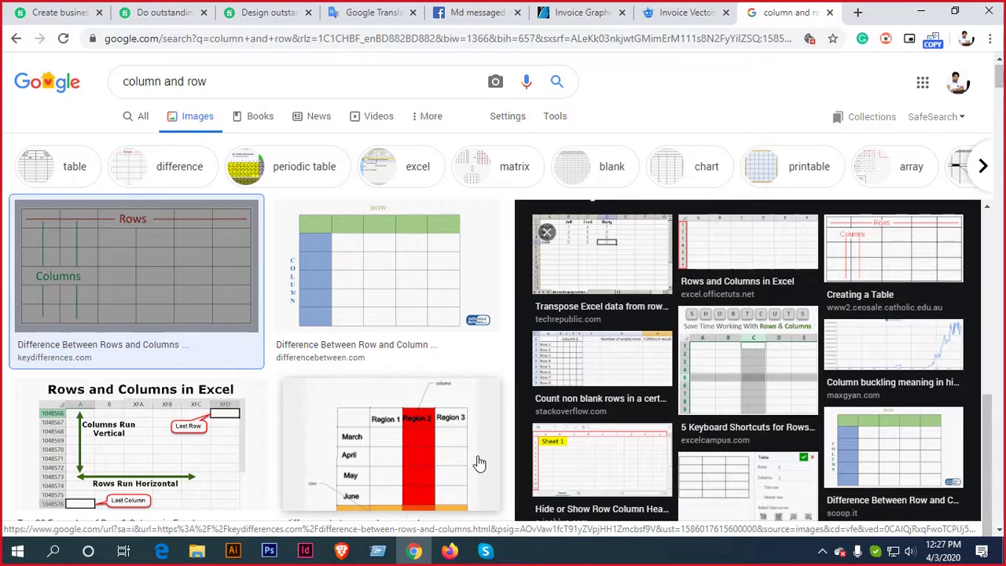
{"action": "scroll", "coordinate": [590, 360], "scroll_direction": "up", "scroll_amount": 5}
{"action": "scroll", "coordinate": [591, 359], "scroll_direction": "up", "scroll_amount": 1}
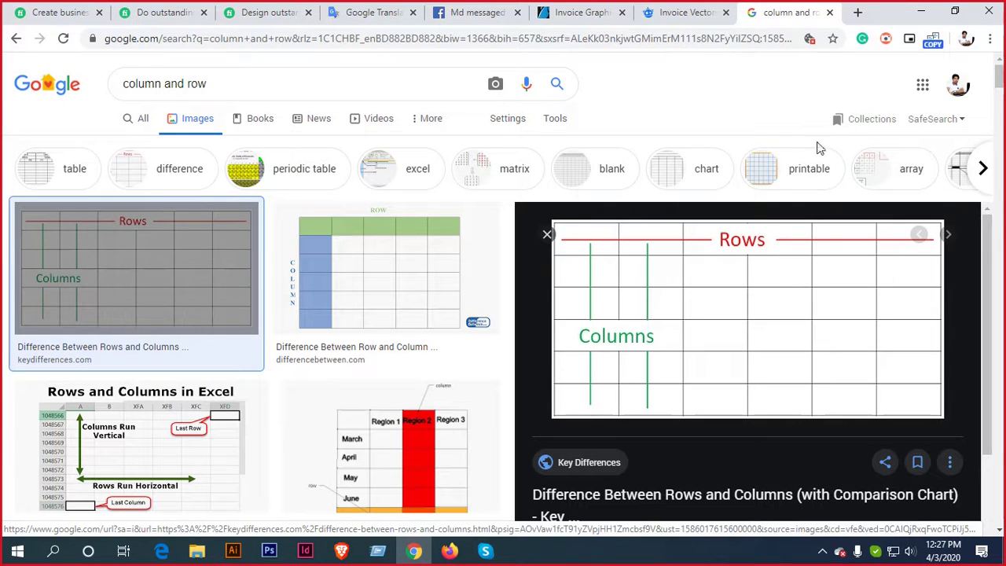
{"action": "left_click", "coordinate": [547, 234]}
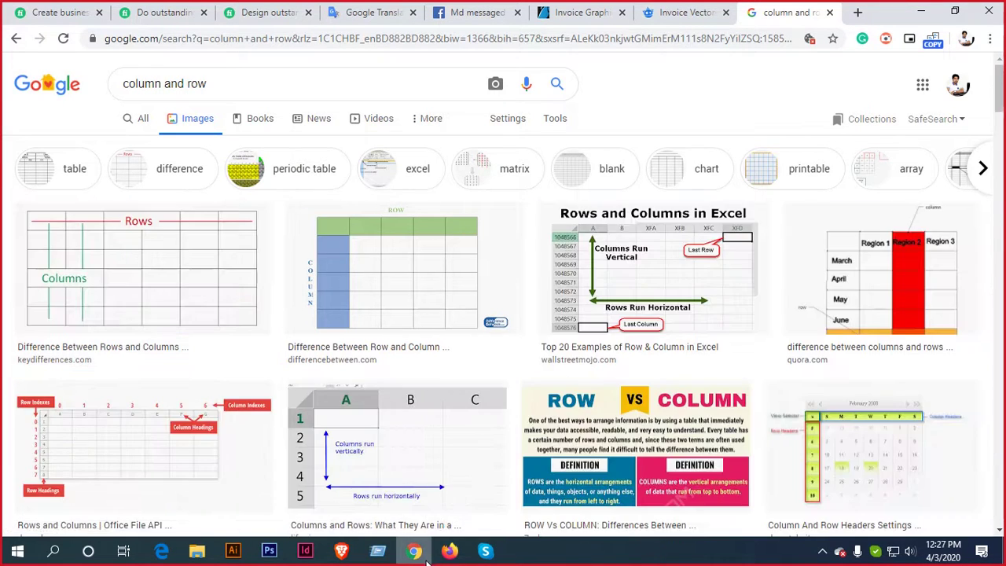
Switch back to Illustrator and examine the item table and totals area in 20.eps
{"action": "left_click", "coordinate": [232, 550]}
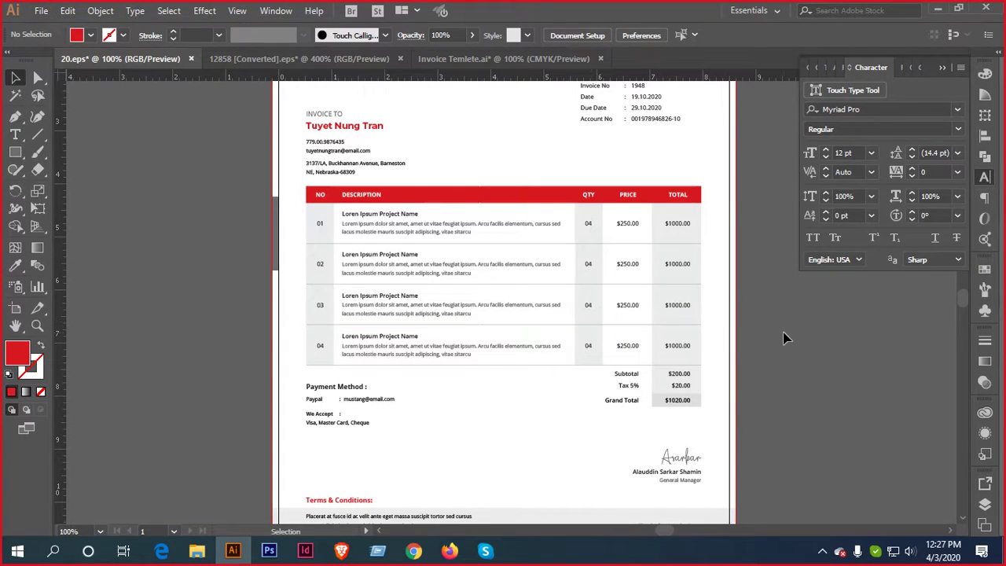
{"action": "left_click_drag", "start_coordinate": [697, 421], "coordinate": [593, 382]}
{"action": "left_click", "coordinate": [847, 361]}
In Invoice Temlete.ai, draw a horizontal line with a 1 pt black stroke between the side margin guides, below the header bar
{"action": "left_click", "coordinate": [492, 59]}
{"action": "scroll", "coordinate": [556, 329], "scroll_direction": "down", "scroll_amount": 3}
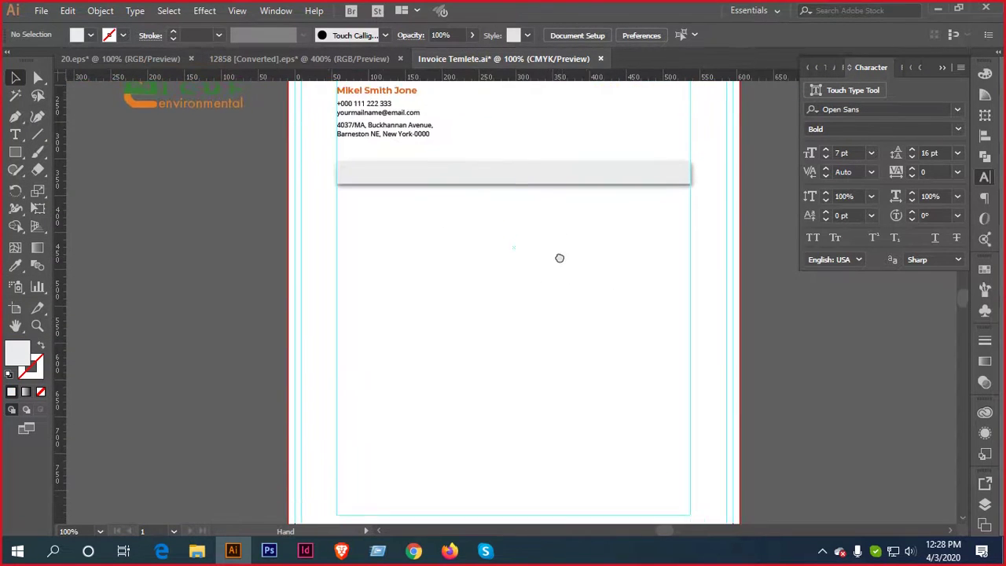
{"action": "left_click", "coordinate": [37, 133]}
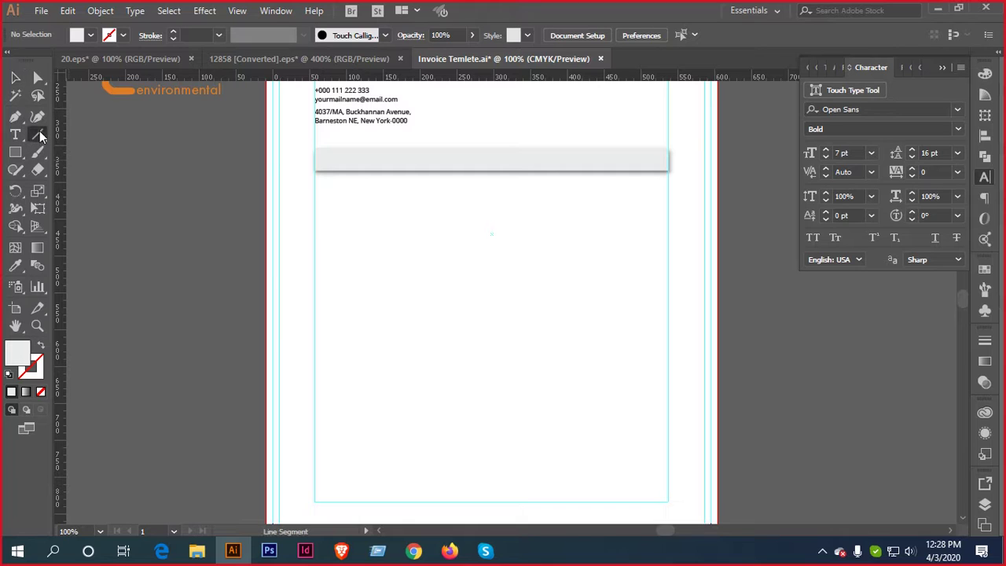
{"action": "mouse_move", "coordinate": [315, 209]}
{"action": "left_mouse_down"}
{"action": "mouse_move", "coordinate": [653, 220]}
{"action": "mouse_move", "coordinate": [668, 209]}
{"action": "left_mouse_up"}
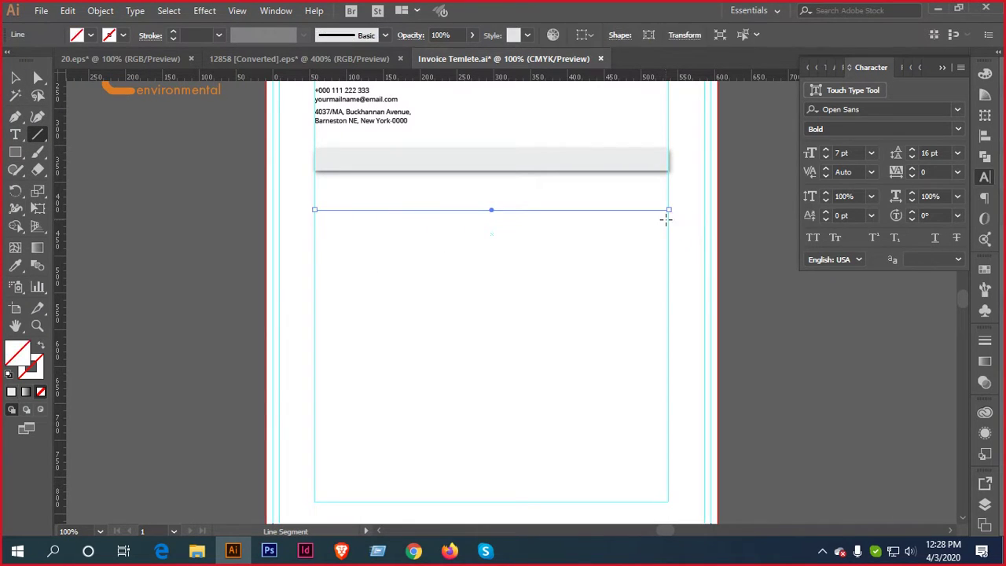
{"action": "left_click", "coordinate": [175, 35]}
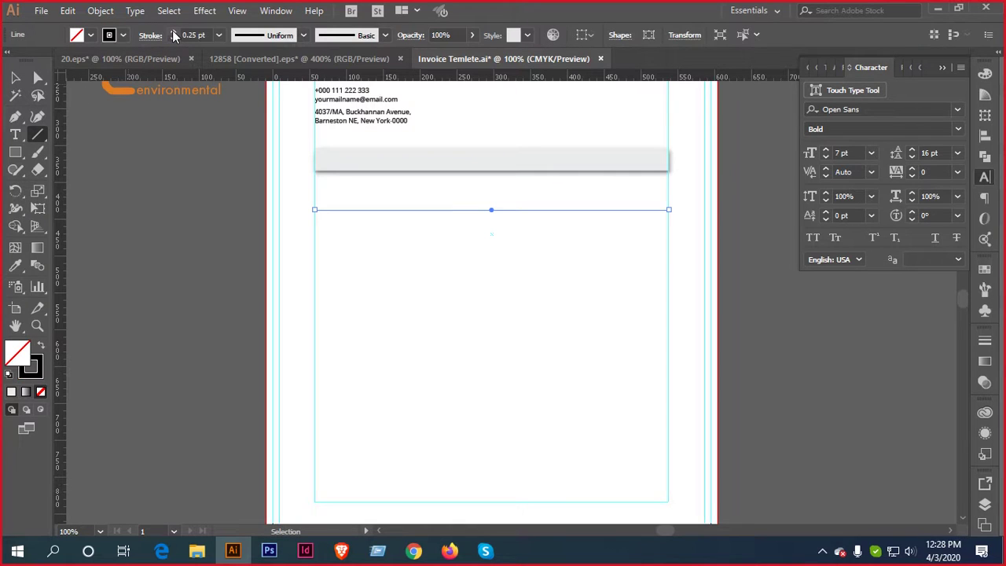
{"action": "left_click", "coordinate": [174, 35]}
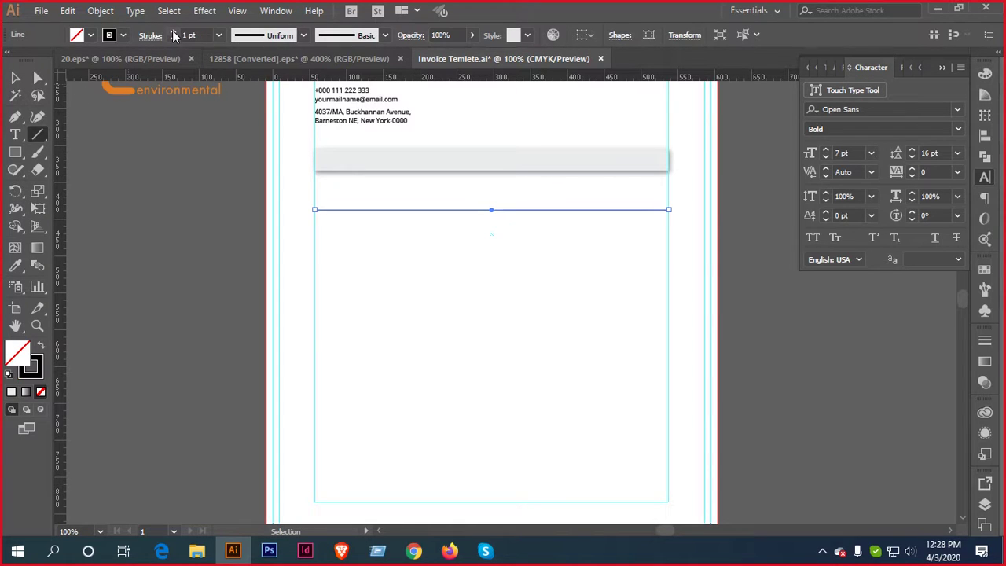
{"action": "left_click", "coordinate": [15, 78]}
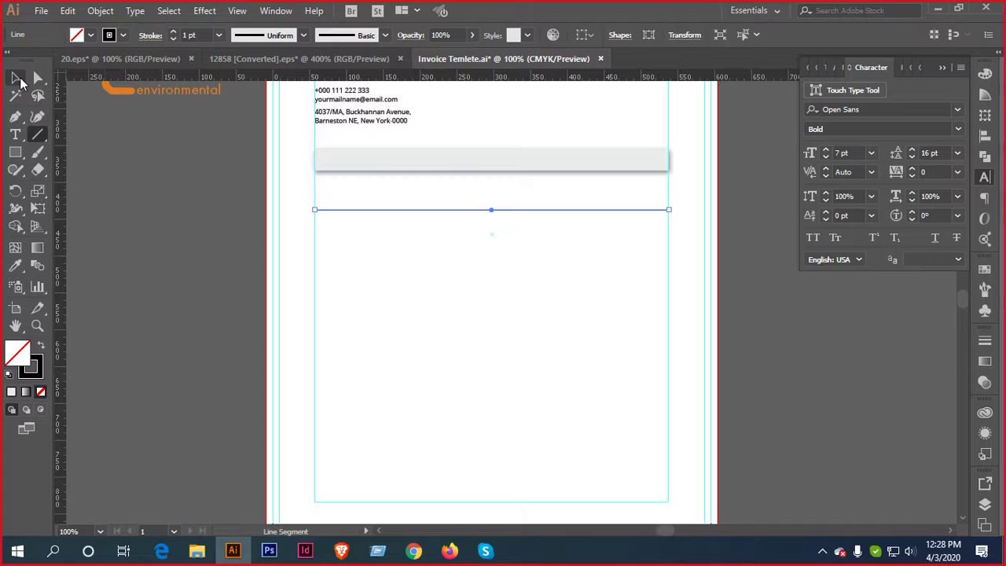
{"action": "left_click", "coordinate": [138, 141]}
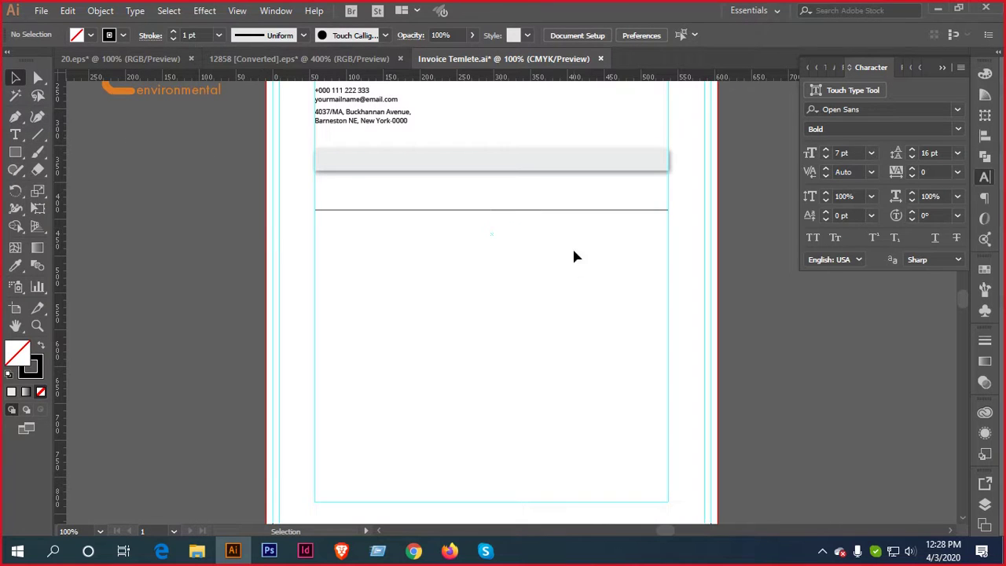
Nudge the horizontal row line slightly further down from the header bar
{"action": "left_click", "coordinate": [552, 209]}
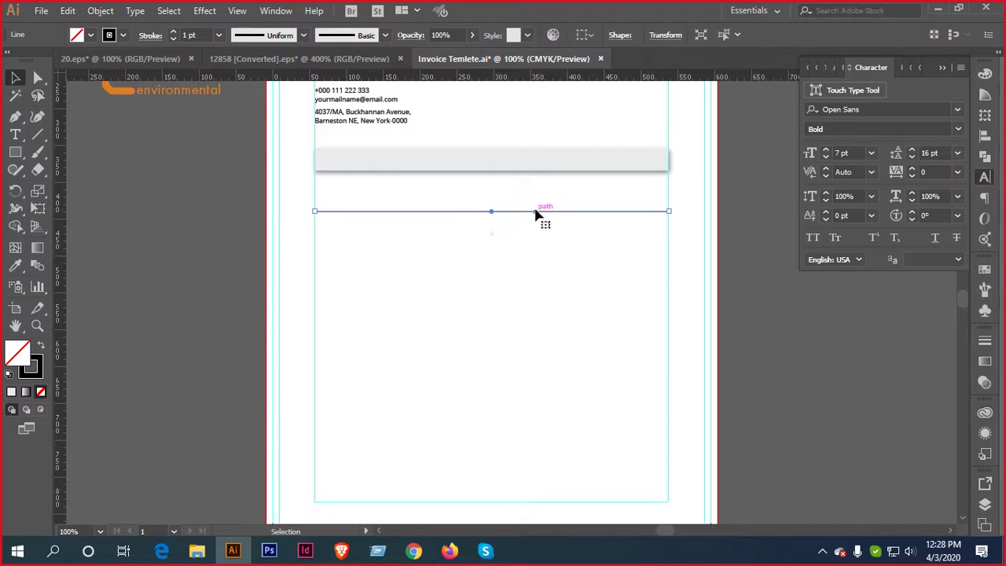
{"action": "key", "text": "Down"}
{"action": "key", "text": "Down"}
{"action": "key", "text": "Down"}
{"action": "key", "text": "Down"}
{"action": "key", "text": "Down"}
{"action": "key", "text": "Down"}
{"action": "key", "text": "Down"}
{"action": "key", "text": "Down"}
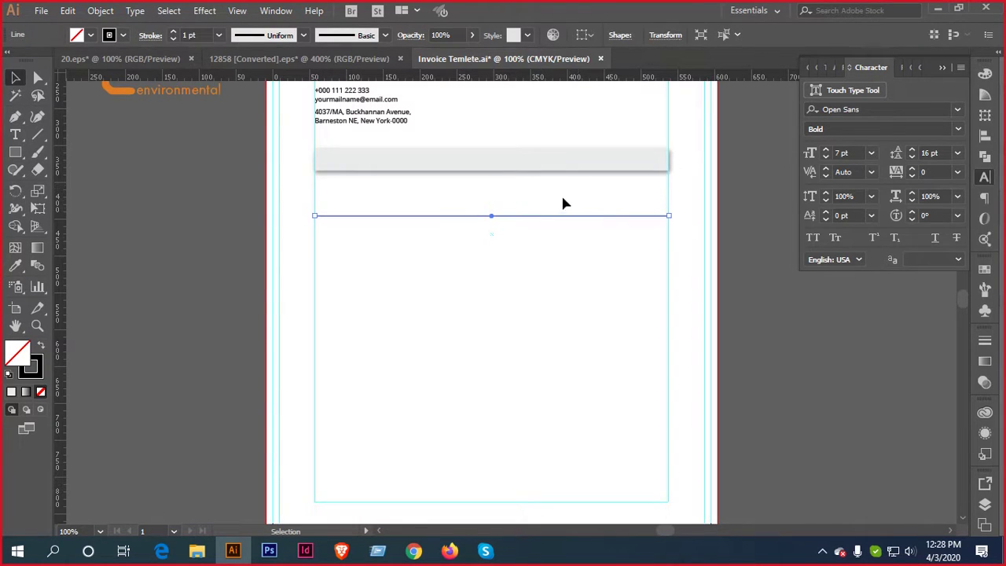
Draw a vertical spacer line from the header bar's bottom edge to the row line with a 12 pt stroke
{"action": "scroll", "coordinate": [537, 178], "scroll_direction": "up", "scroll_amount": 2}
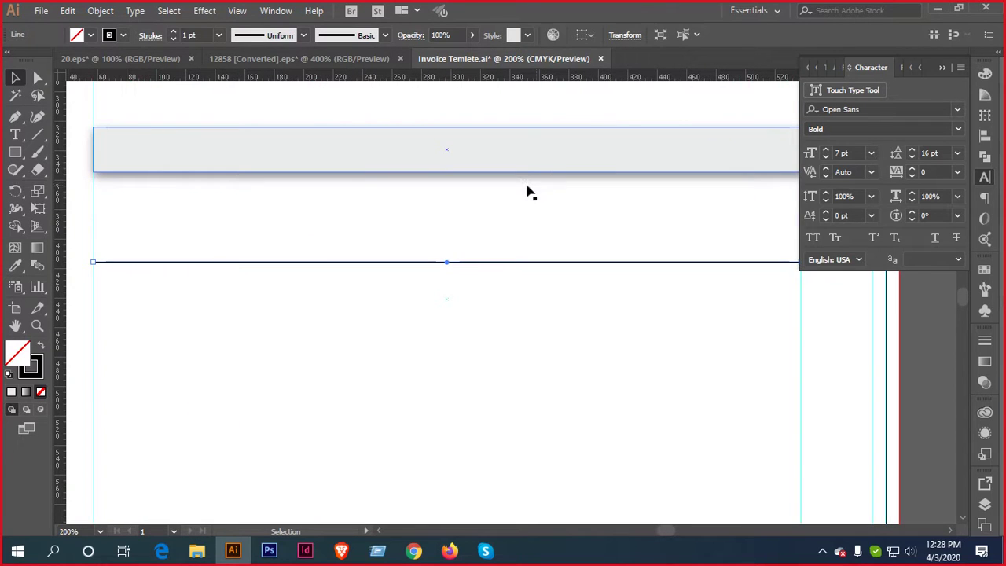
{"action": "left_click", "coordinate": [522, 163]}
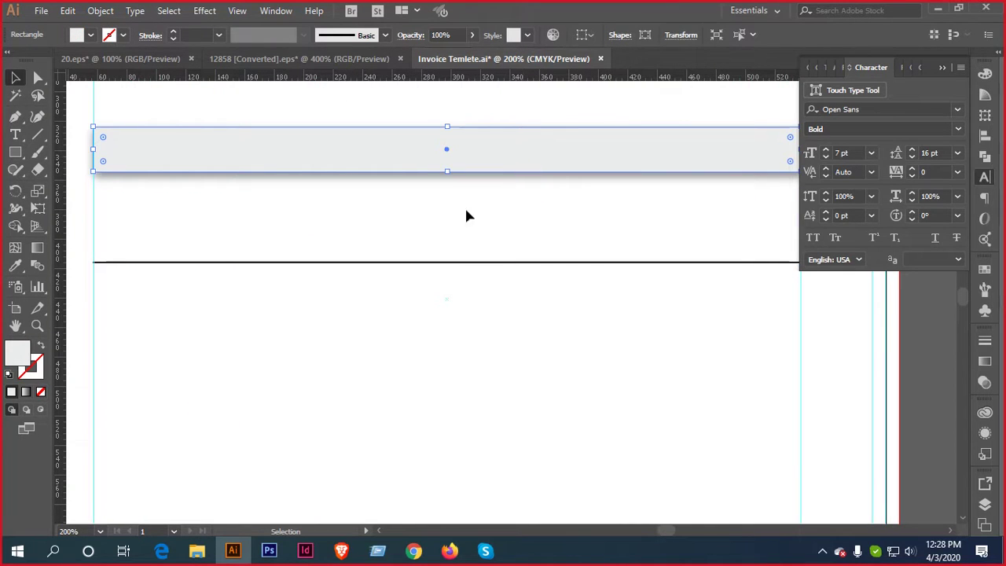
{"action": "left_click", "coordinate": [135, 207]}
{"action": "left_click", "coordinate": [37, 134]}
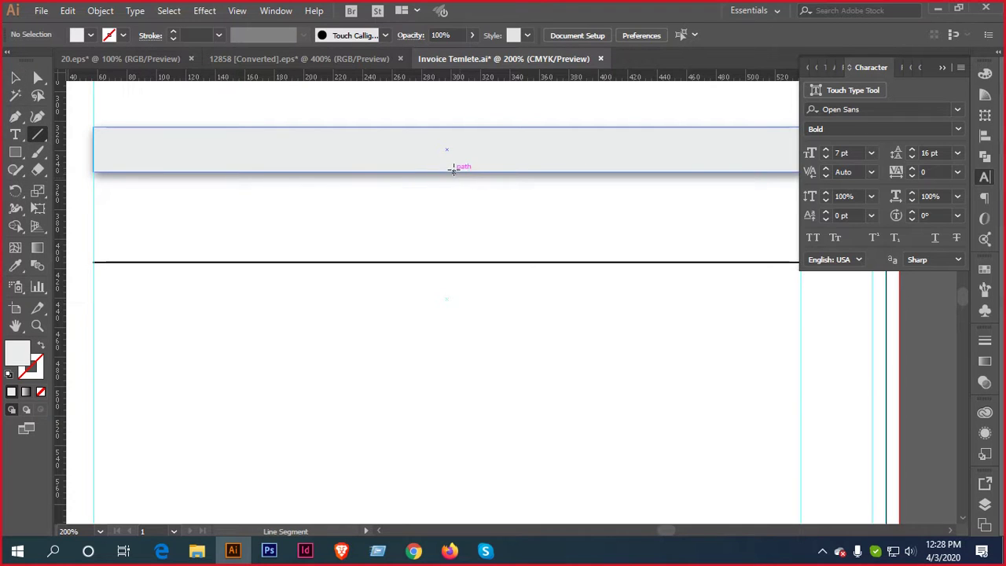
{"action": "left_click_drag", "start_coordinate": [454, 170], "coordinate": [452, 260]}
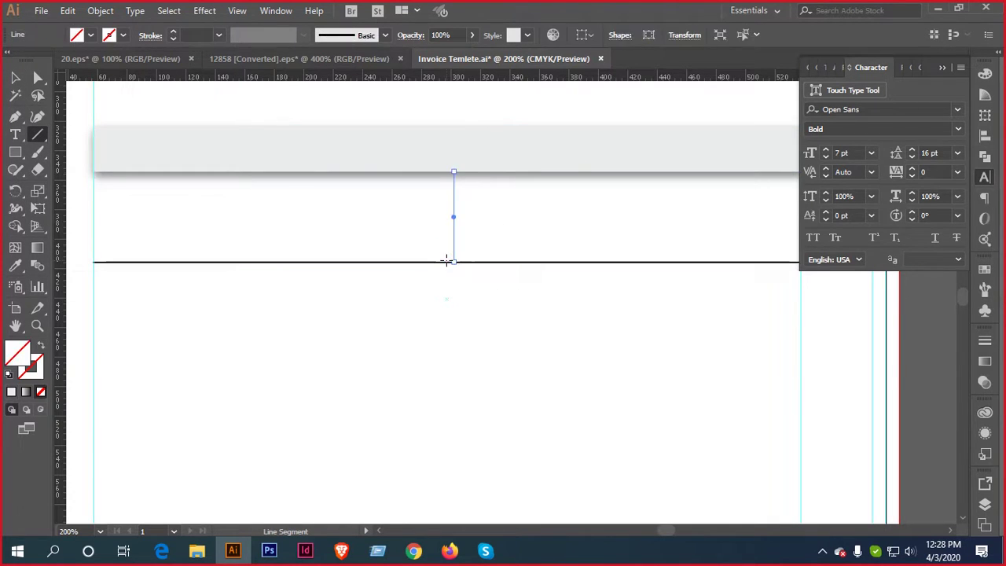
{"action": "left_click", "coordinate": [173, 31]}
{"action": "left_click", "coordinate": [173, 32]}
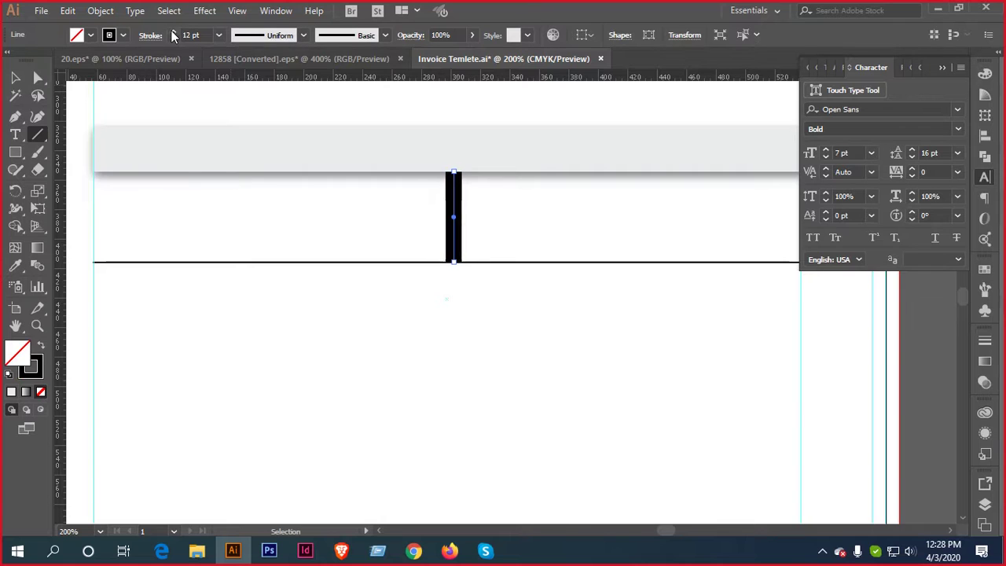
{"action": "left_click", "coordinate": [172, 32]}
Duplicate the thick vertical spacer directly below, starting at the row line
{"action": "key", "text": "v"}
{"action": "key", "text": "ctrl+minus"}
{"action": "left_click_drag", "start_coordinate": [476, 275], "coordinate": [558, 214]}
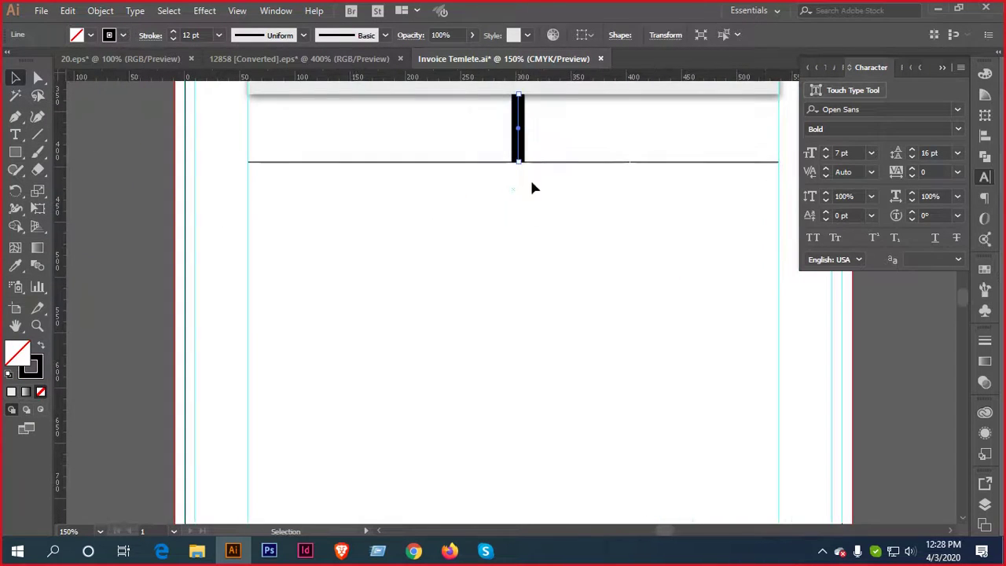
{"action": "left_click_drag", "start_coordinate": [520, 149], "coordinate": [519, 218]}
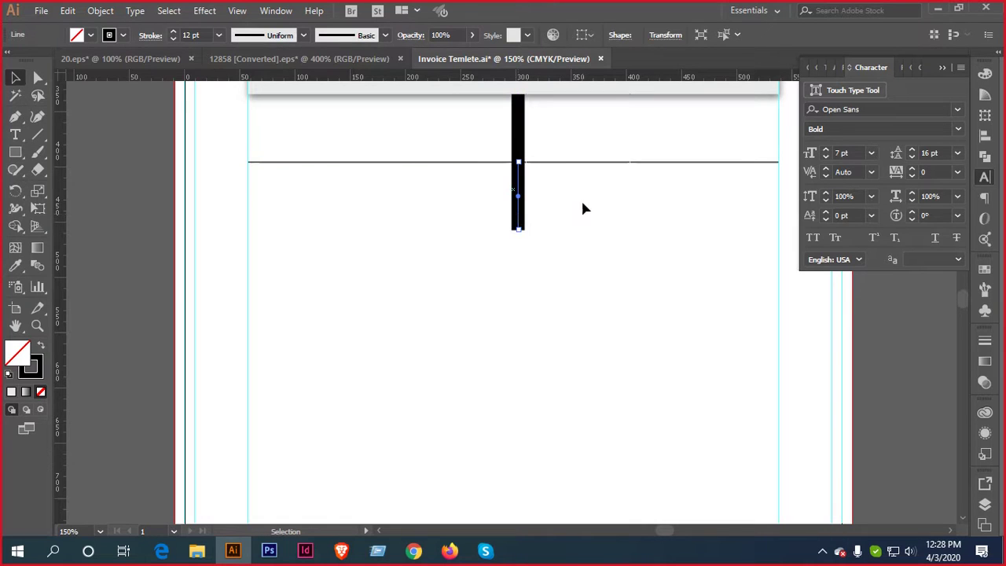
Copy the row line to the lower end of the second spacer and repeat the copy twice at the same spacing
{"action": "key", "text": "a"}
{"action": "key", "text": "v"}
{"action": "left_click_drag", "start_coordinate": [575, 163], "coordinate": [582, 235]}
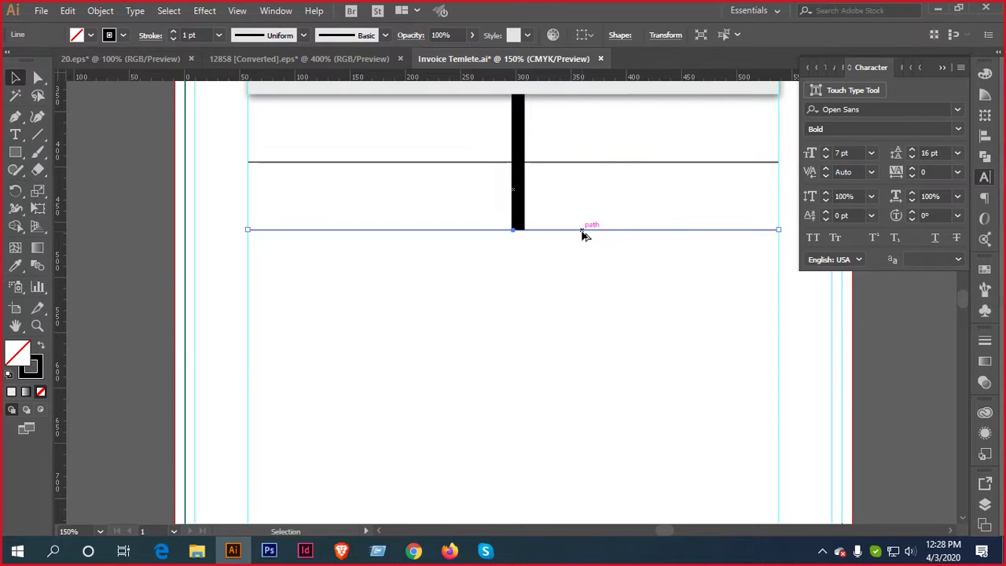
{"action": "key", "text": "ctrl+d"}
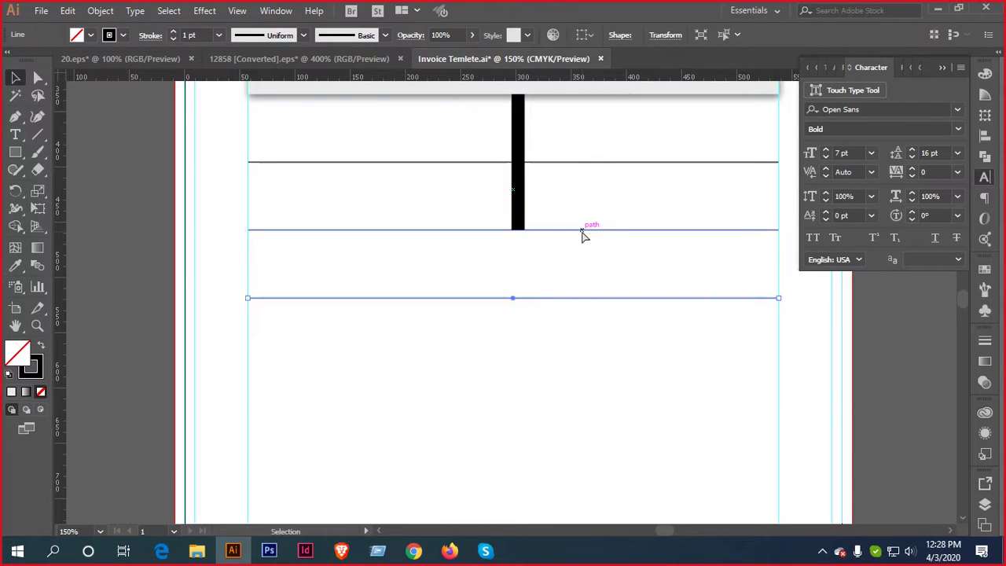
{"action": "key", "text": "ctrl+d"}
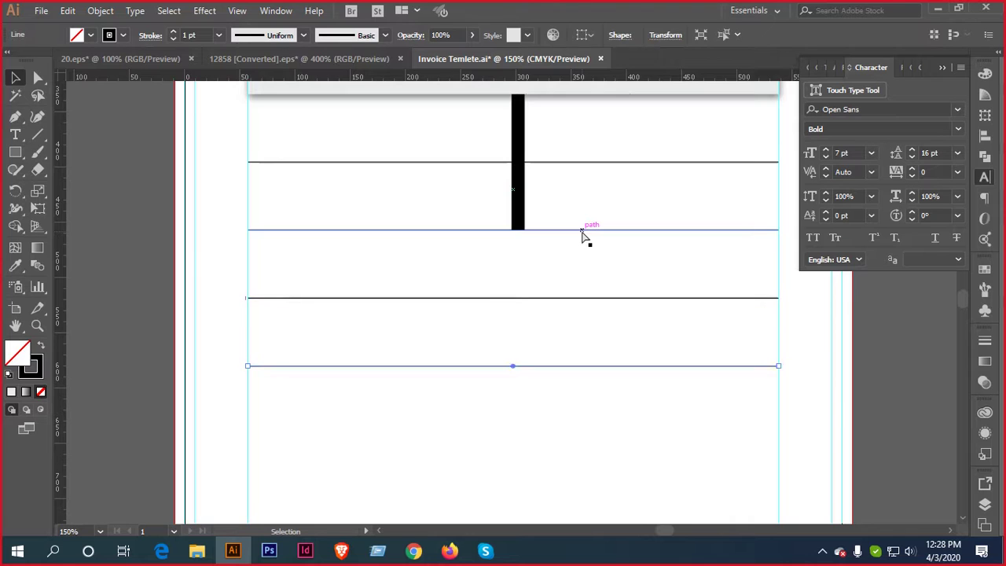
Delete both thick vertical spacer lines between the row lines
{"action": "scroll", "coordinate": [554, 253], "scroll_direction": "down", "scroll_amount": 1}
{"action": "left_click_drag", "start_coordinate": [604, 209], "coordinate": [547, 242]}
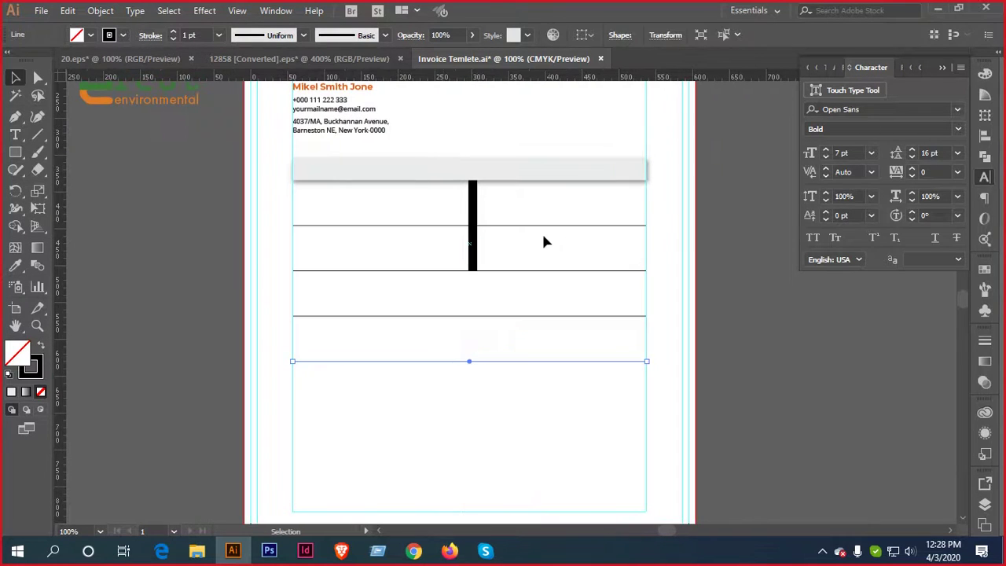
{"action": "left_click_drag", "start_coordinate": [472, 208], "coordinate": [474, 209]}
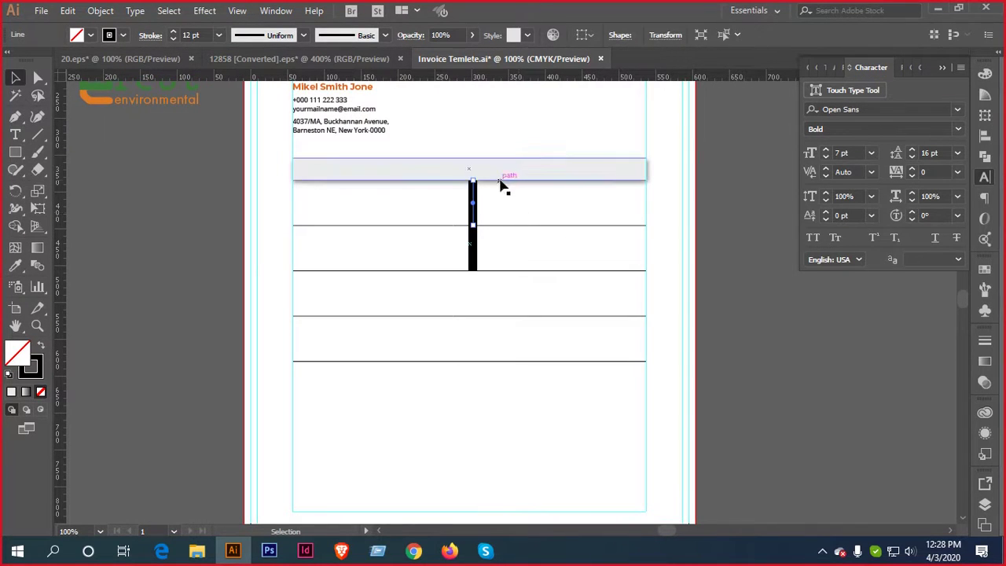
{"action": "key", "text": "Delete"}
{"action": "left_click", "coordinate": [476, 244]}
{"action": "key", "text": "Delete"}
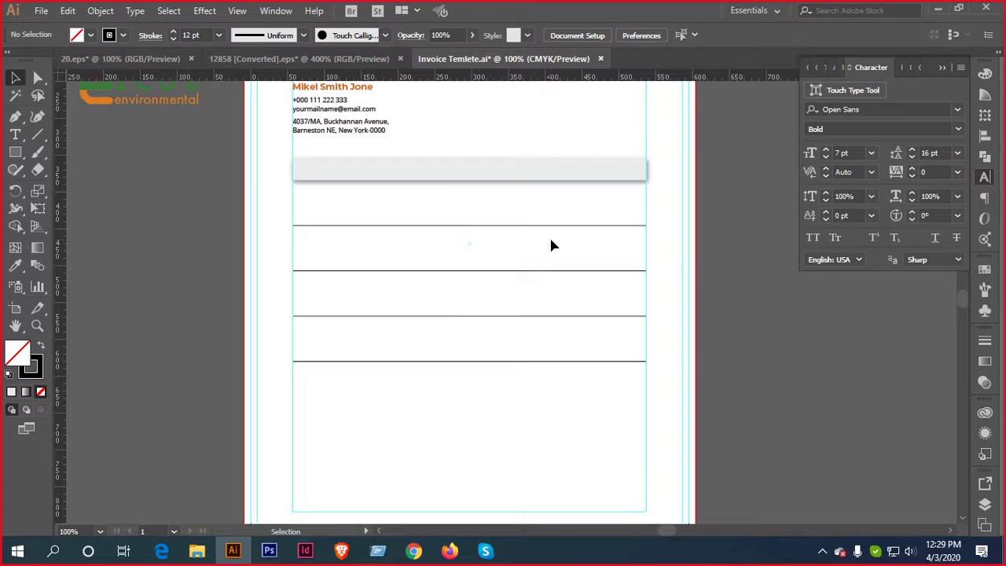
Examine the shaded NO, QTY and TOTAL columns of the item table in 20.eps and return to Invoice Temlete.ai
{"action": "left_click", "coordinate": [121, 59]}
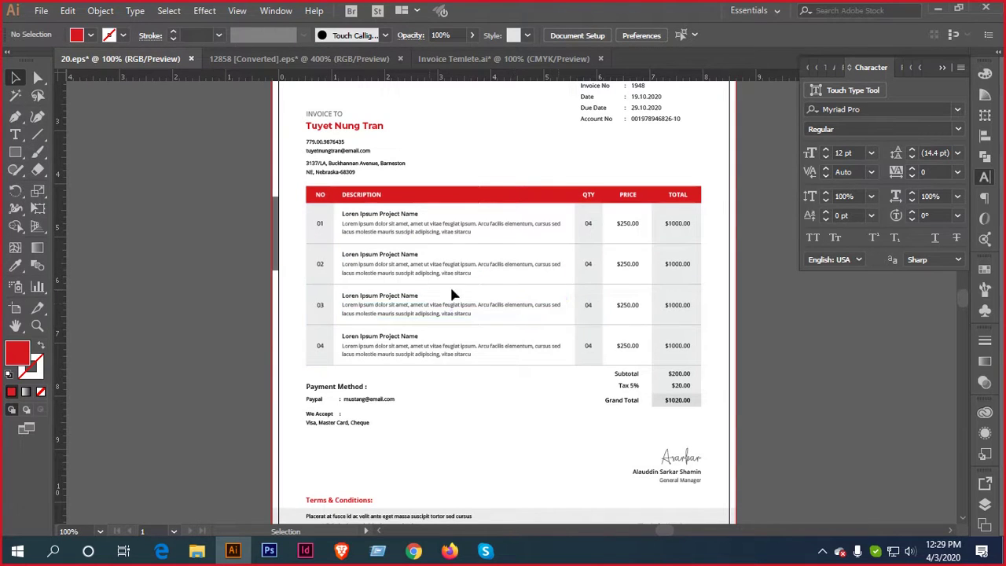
{"action": "left_click", "coordinate": [330, 299]}
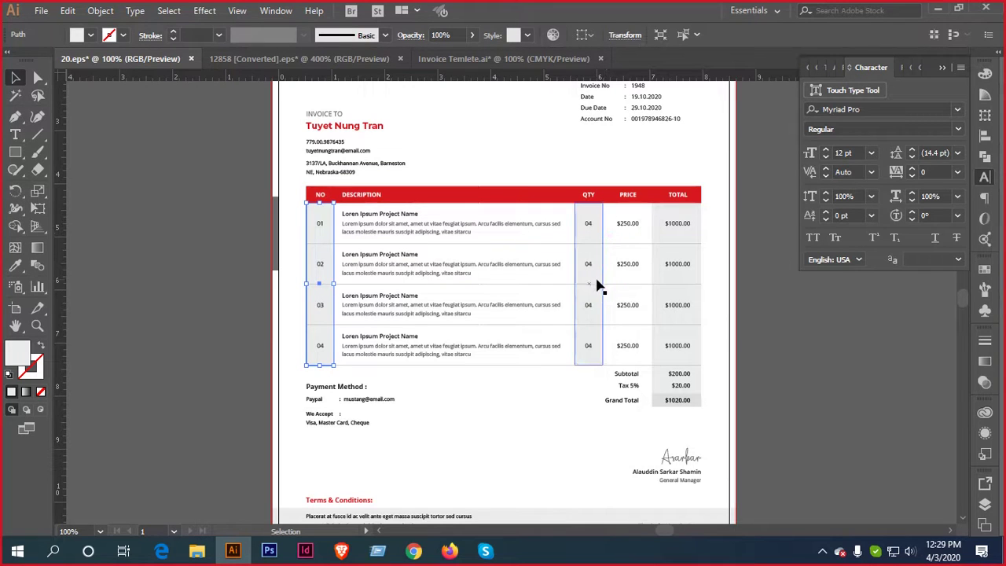
{"action": "left_click", "coordinate": [620, 230]}
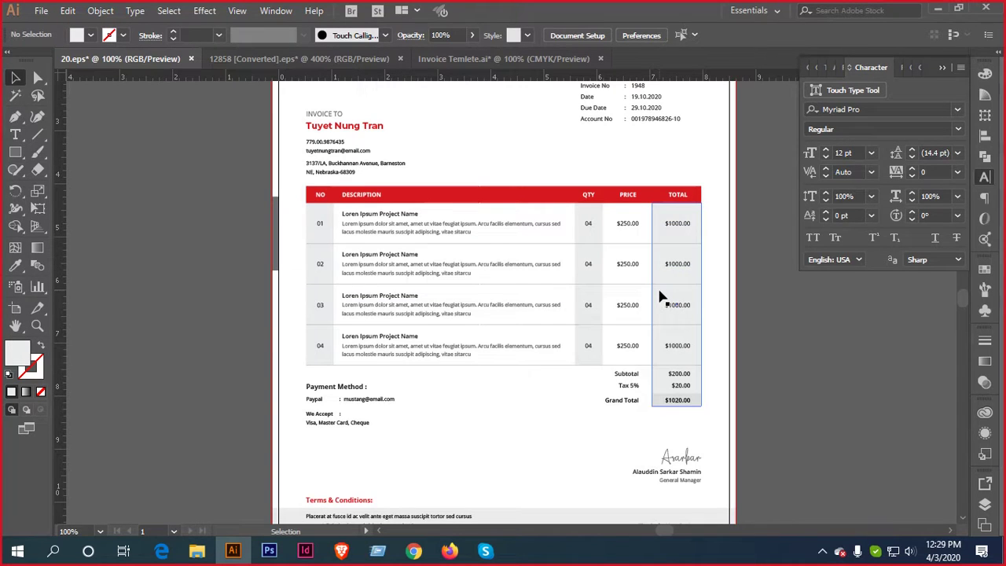
{"action": "left_click", "coordinate": [426, 56]}
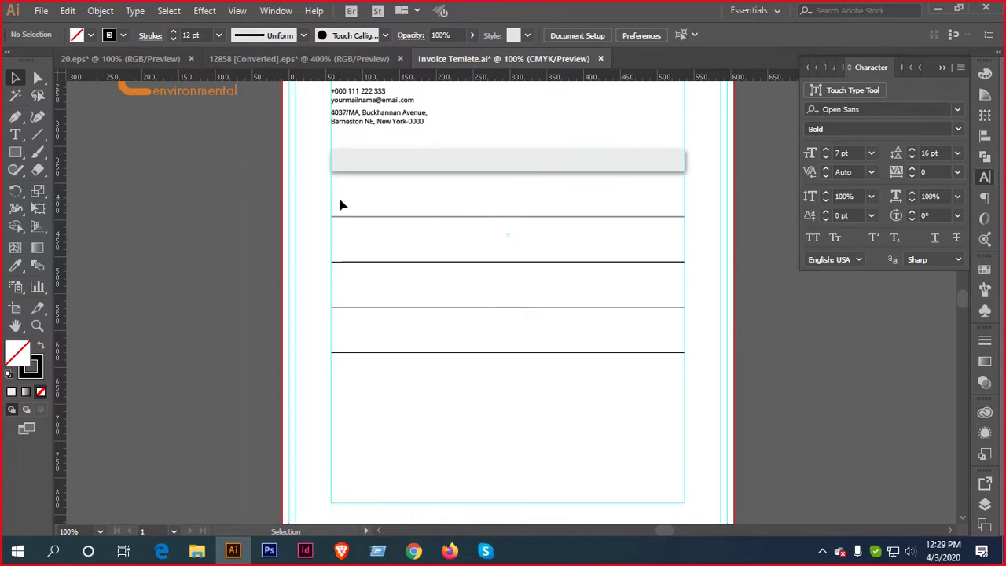
Draw a vertical 1 pt line along the table's left margin guide, from the header bar to the last row line
{"action": "left_click", "coordinate": [38, 135]}
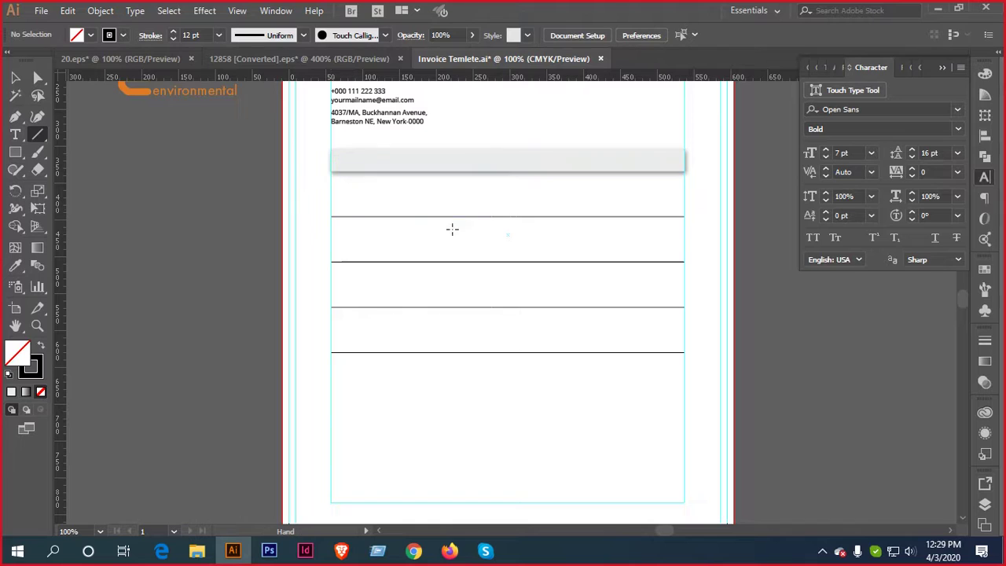
{"action": "left_click_drag", "start_coordinate": [452, 229], "coordinate": [479, 206]}
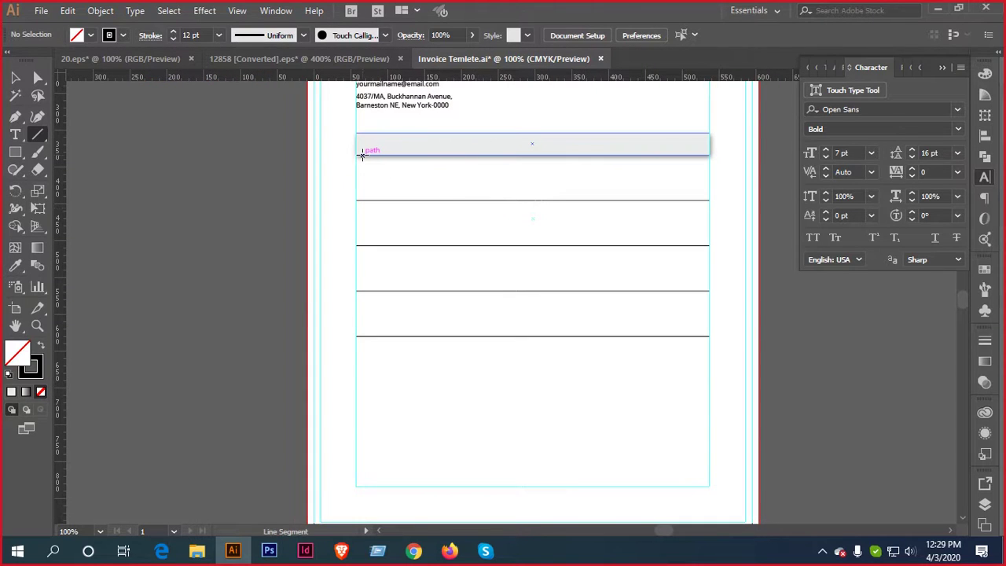
{"action": "mouse_move", "coordinate": [355, 154]}
{"action": "left_mouse_down"}
{"action": "mouse_move", "coordinate": [360, 384]}
{"action": "mouse_move", "coordinate": [356, 336]}
{"action": "left_mouse_up"}
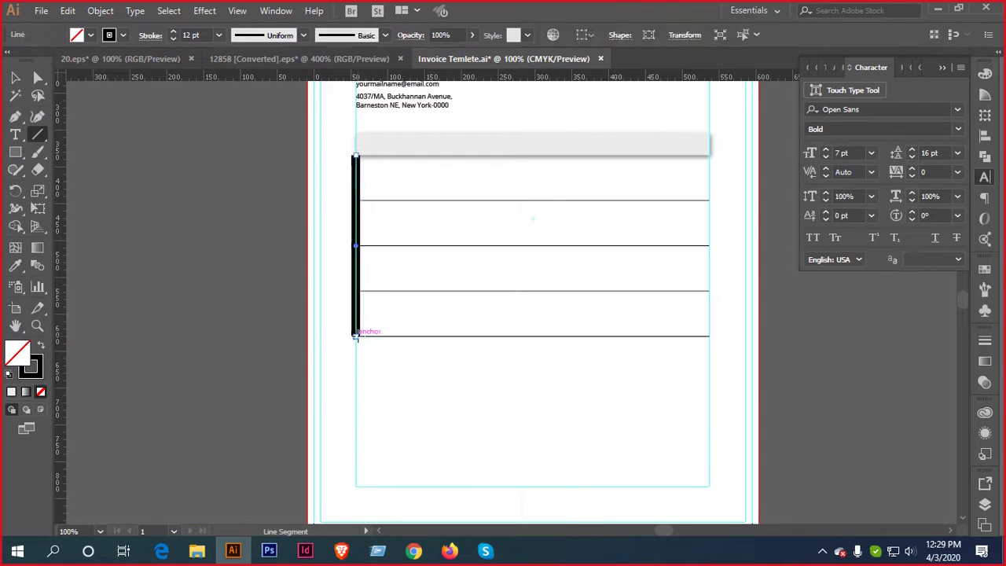
{"action": "left_click", "coordinate": [176, 39]}
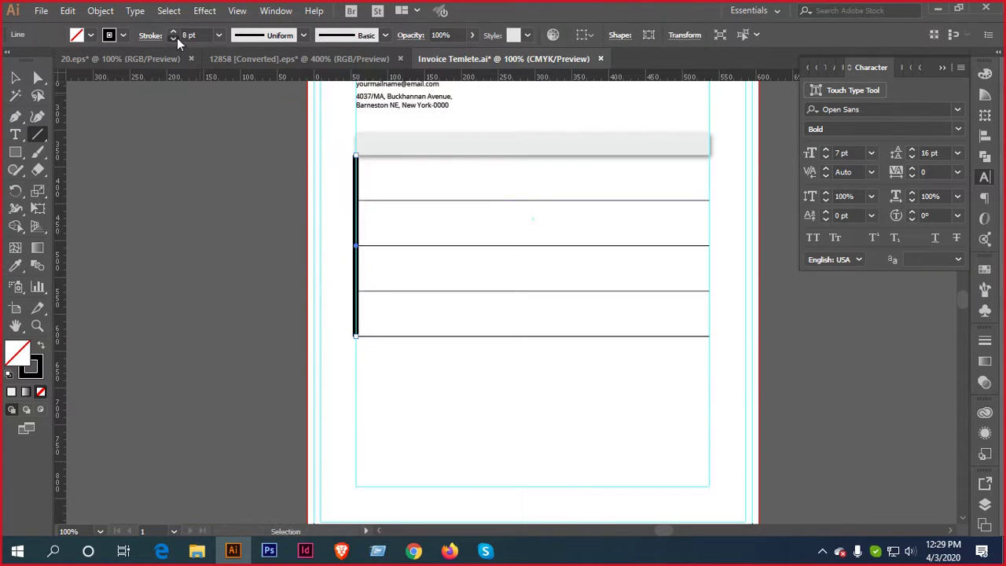
{"action": "left_click", "coordinate": [176, 39]}
{"action": "left_click", "coordinate": [176, 38]}
{"action": "left_click", "coordinate": [176, 38]}
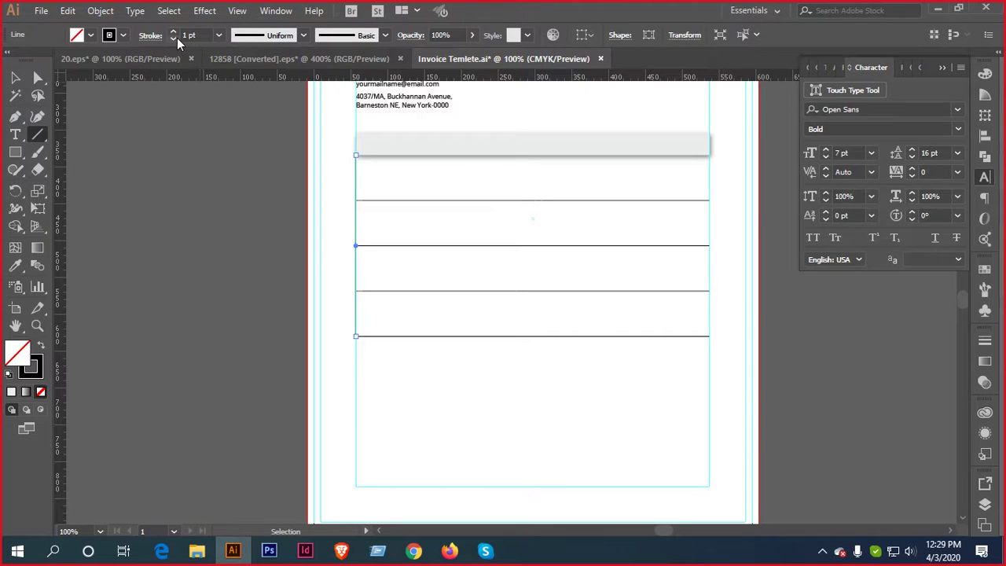
{"action": "left_click", "coordinate": [16, 79]}
{"action": "left_click", "coordinate": [141, 174]}
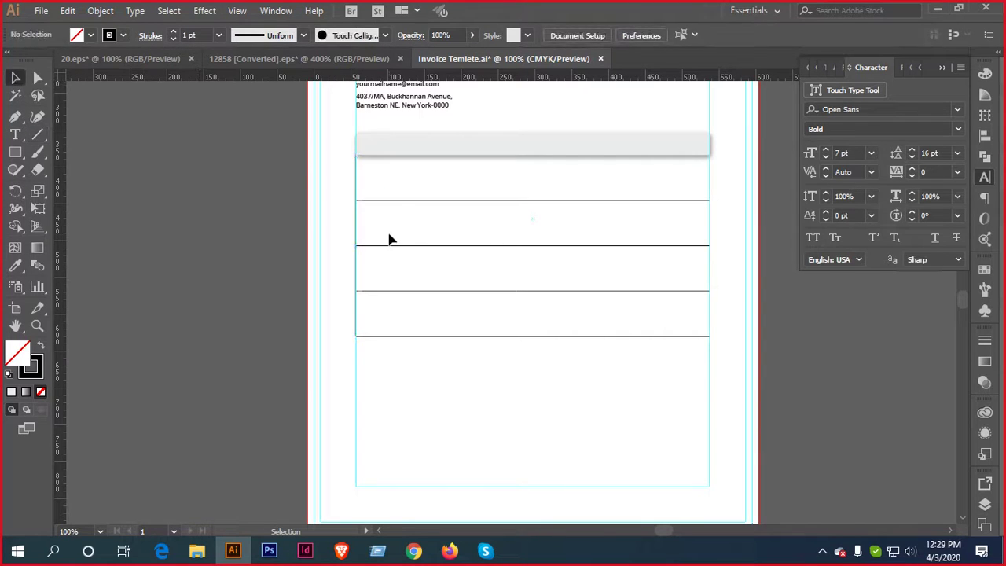
Copy the vertical line into the table and nudge the copy back left to form a narrow first column
{"action": "scroll", "coordinate": [383, 239], "scroll_direction": "up", "scroll_amount": 2}
{"action": "left_click_drag", "start_coordinate": [333, 239], "coordinate": [427, 247]}
{"action": "scroll", "coordinate": [579, 249], "scroll_direction": "down", "scroll_amount": 3}
{"action": "left_click", "coordinate": [393, 240]}
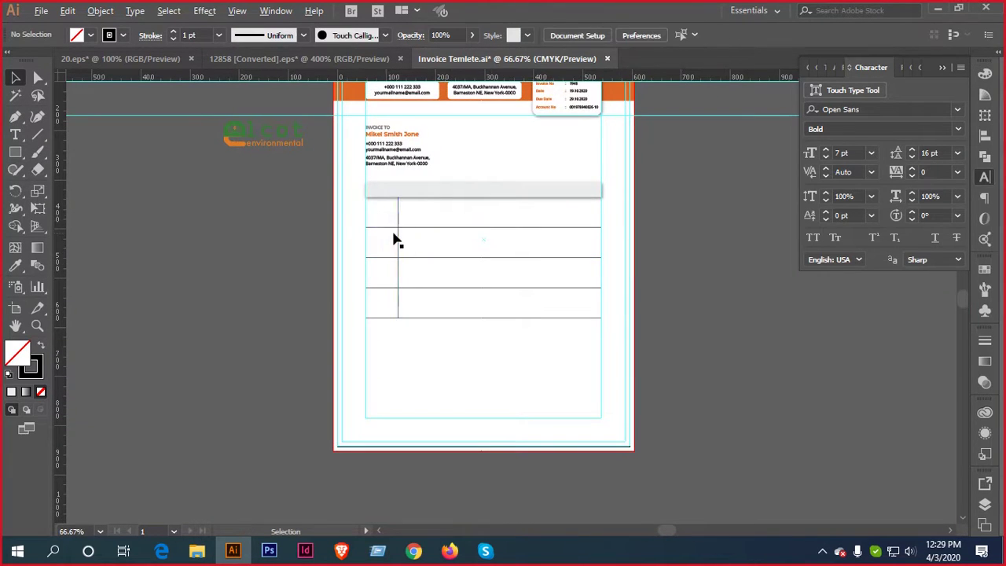
{"action": "scroll", "coordinate": [408, 252], "scroll_direction": "up", "scroll_amount": 2}
{"action": "left_click", "coordinate": [401, 260]}
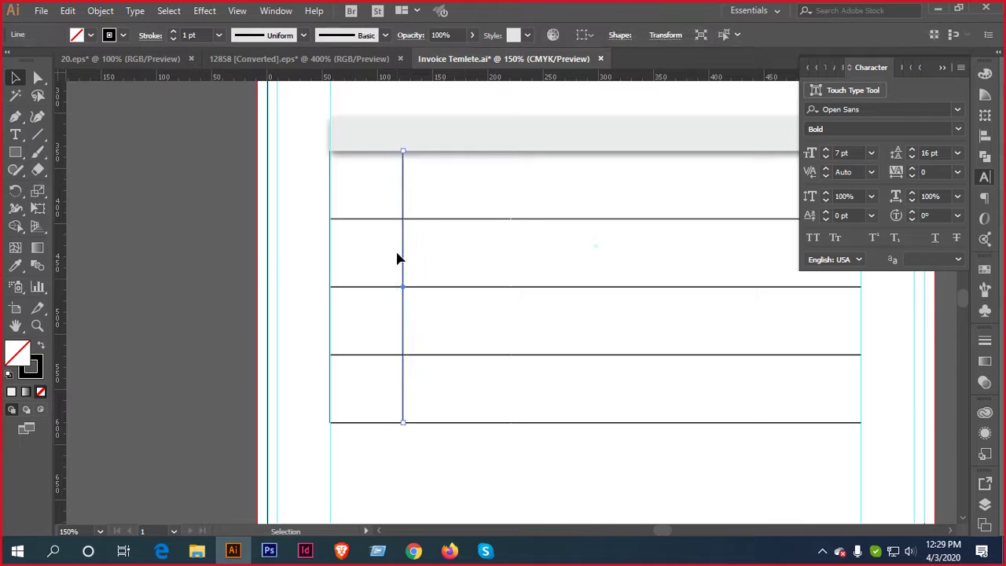
{"action": "key", "text": "Left"}
{"action": "key", "text": "Left"}
{"action": "key", "text": "Left"}
{"action": "key", "text": "Left"}
{"action": "key", "text": "Left"}
{"action": "key", "text": "Left"}
{"action": "key", "text": "Left"}
{"action": "key", "text": "Left"}
{"action": "key", "text": "Left"}
{"action": "key", "text": "Left"}
{"action": "key", "text": "Left"}
{"action": "key", "text": "Left"}
{"action": "key", "text": "Left"}
{"action": "key", "text": "Left"}
{"action": "key", "text": "Left"}
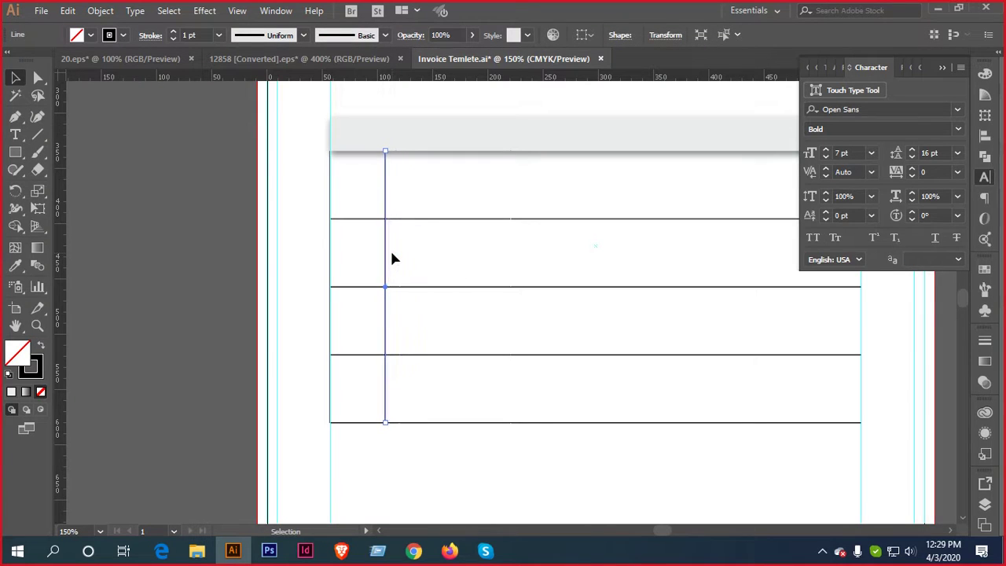
{"action": "key", "text": "Left"}
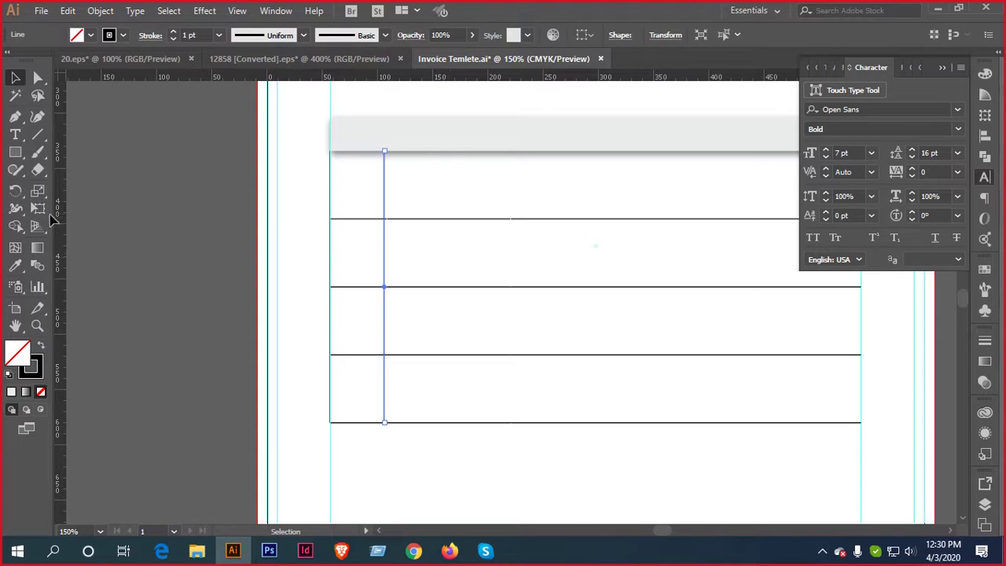
Draw a short horizontal line across the narrow first column in the second table row
{"action": "left_click", "coordinate": [38, 134]}
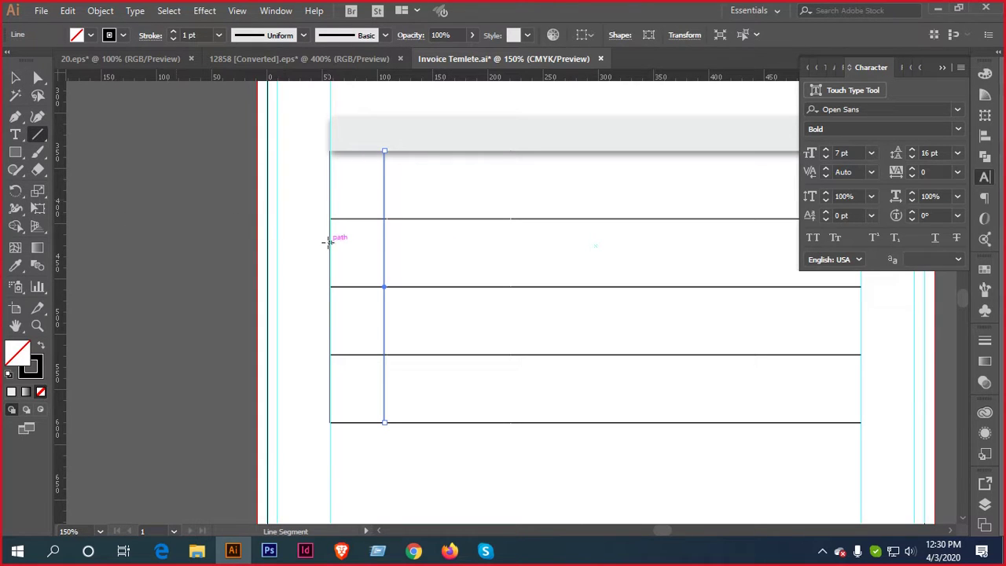
{"action": "left_click_drag", "start_coordinate": [330, 240], "coordinate": [383, 239]}
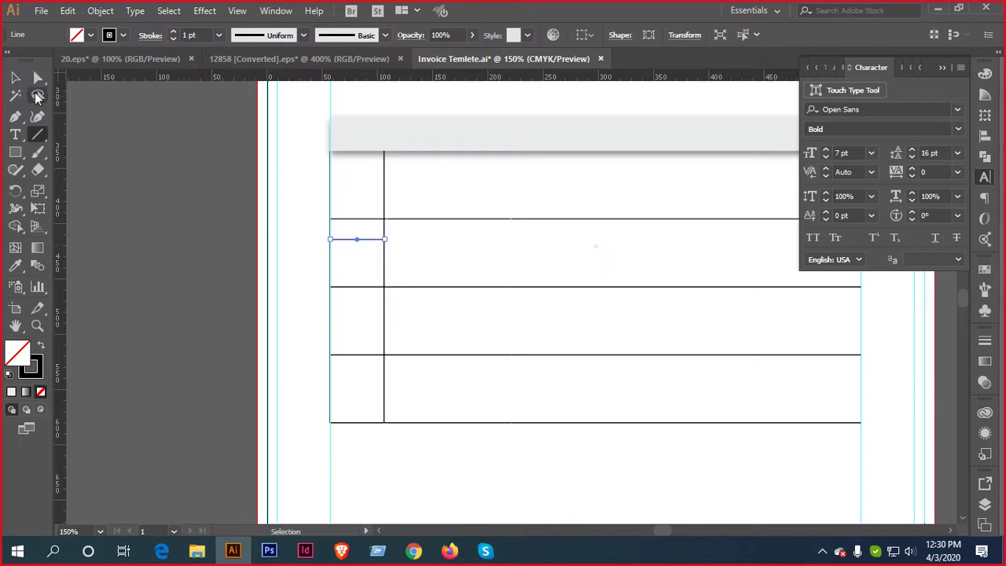
{"action": "left_click", "coordinate": [16, 83]}
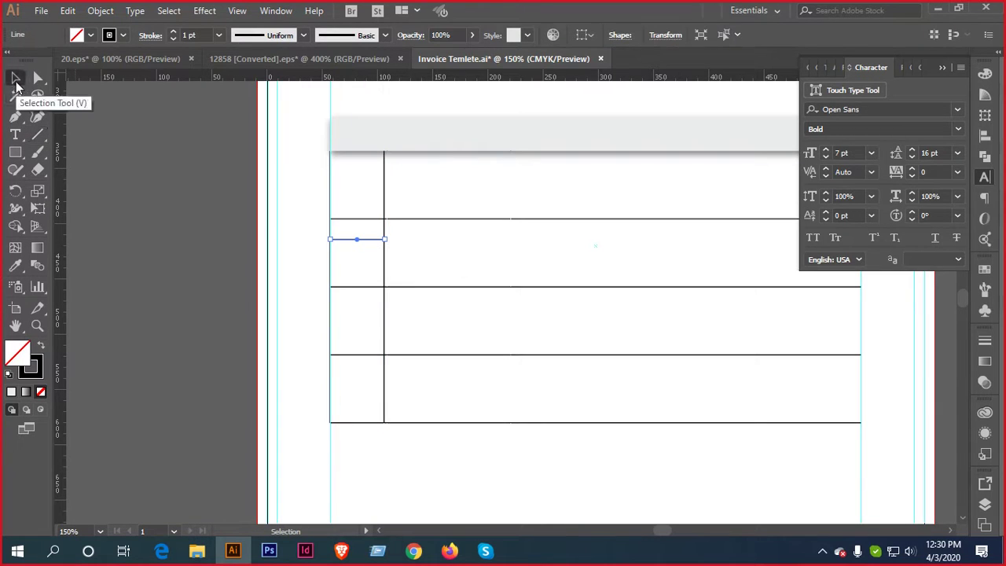
{"action": "left_click", "coordinate": [187, 194]}
Delete the two vertical column lines and the short horizontal line between them
{"action": "key", "text": "ctrl+minus"}
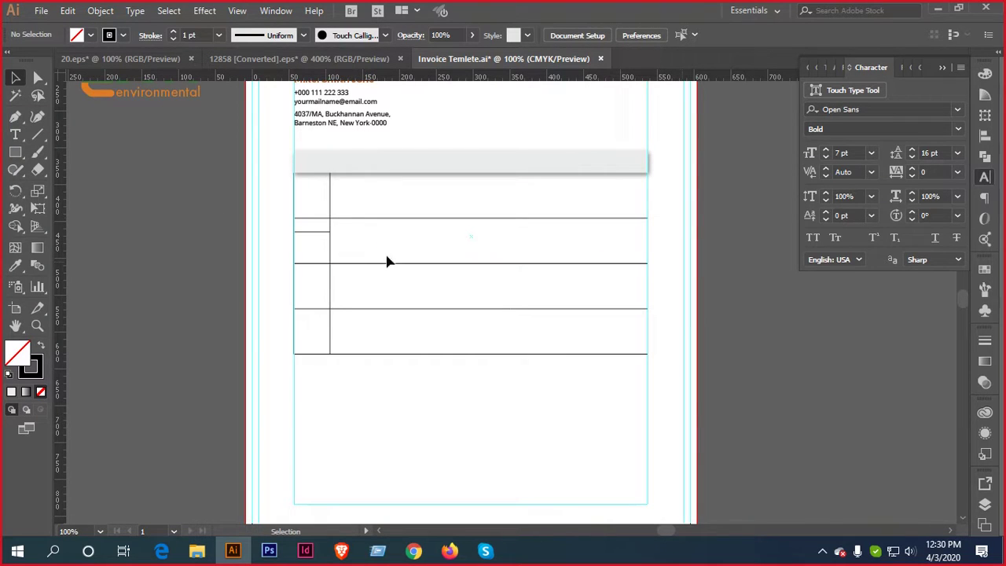
{"action": "left_click_drag", "start_coordinate": [315, 246], "coordinate": [279, 251]}
{"action": "key", "text": "Delete"}
Draw a narrow rectangle with no stroke at the table's left margin, from the header bar down to the last row line
{"action": "left_click_drag", "start_coordinate": [410, 234], "coordinate": [498, 228]}
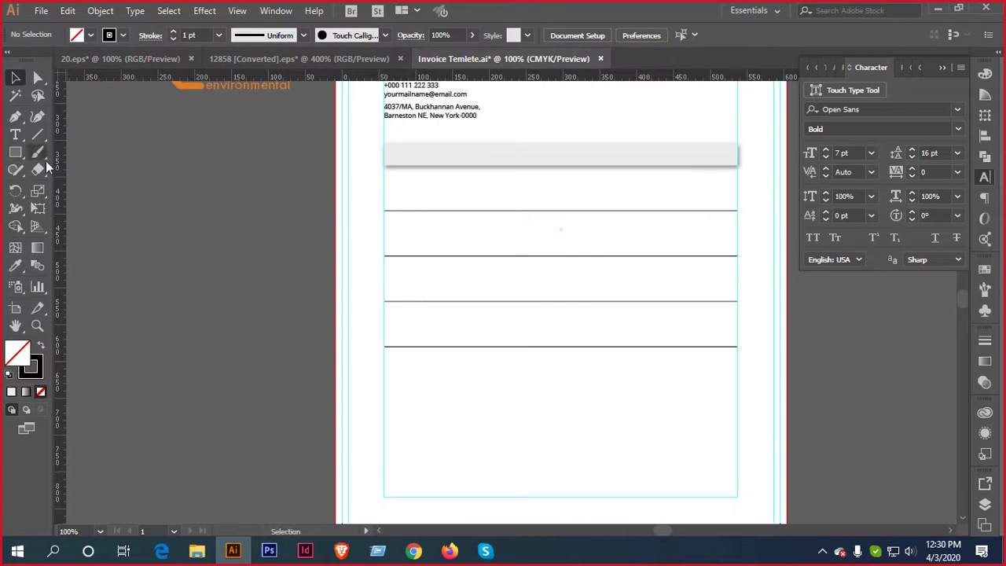
{"action": "left_click", "coordinate": [16, 152]}
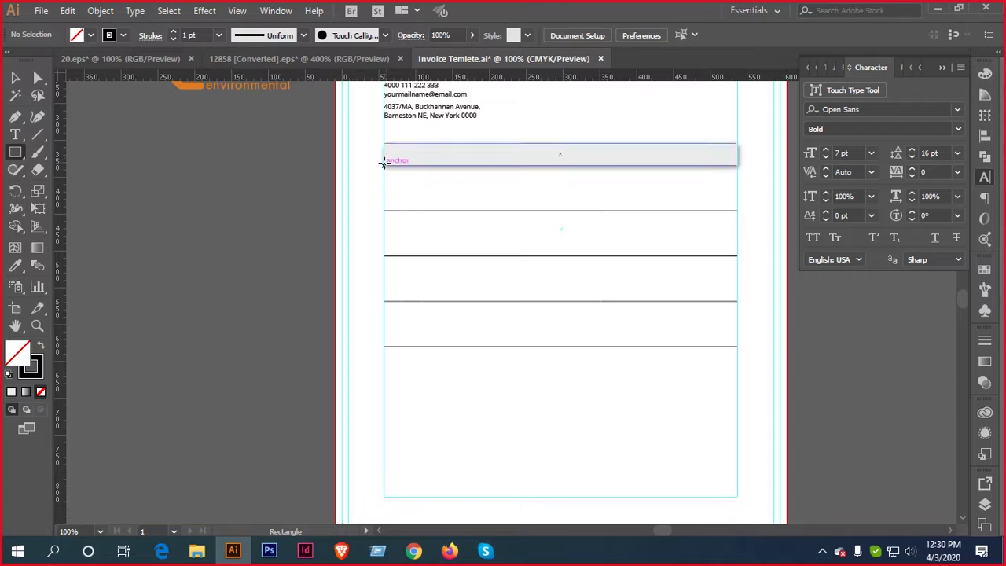
{"action": "left_click_drag", "start_coordinate": [384, 163], "coordinate": [425, 345]}
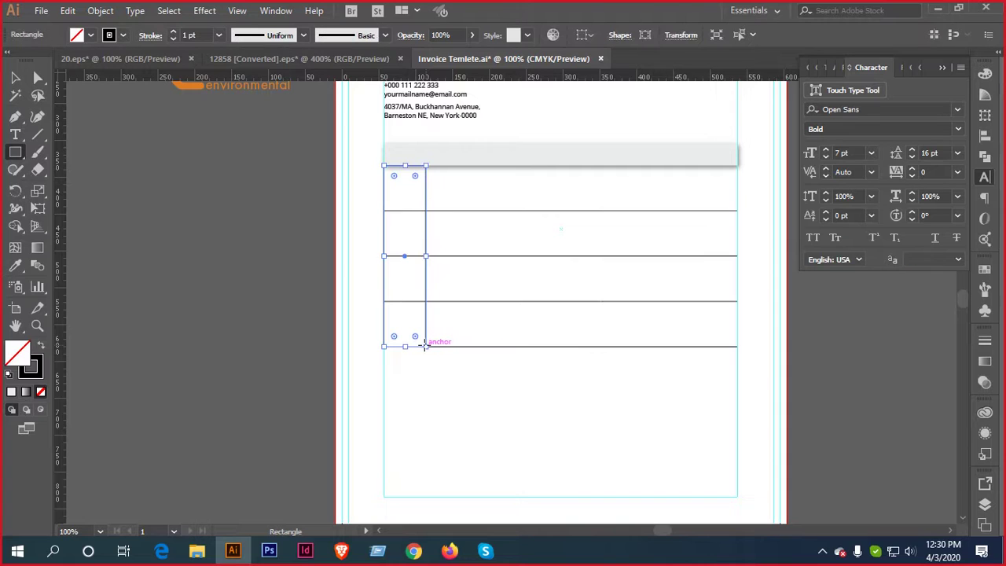
{"action": "left_click", "coordinate": [123, 35]}
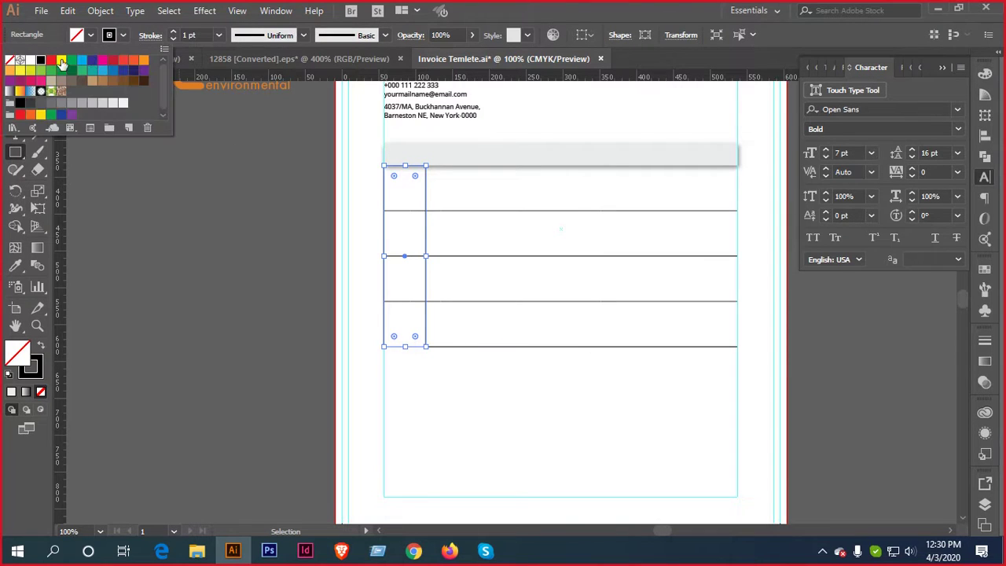
{"action": "left_click", "coordinate": [10, 61]}
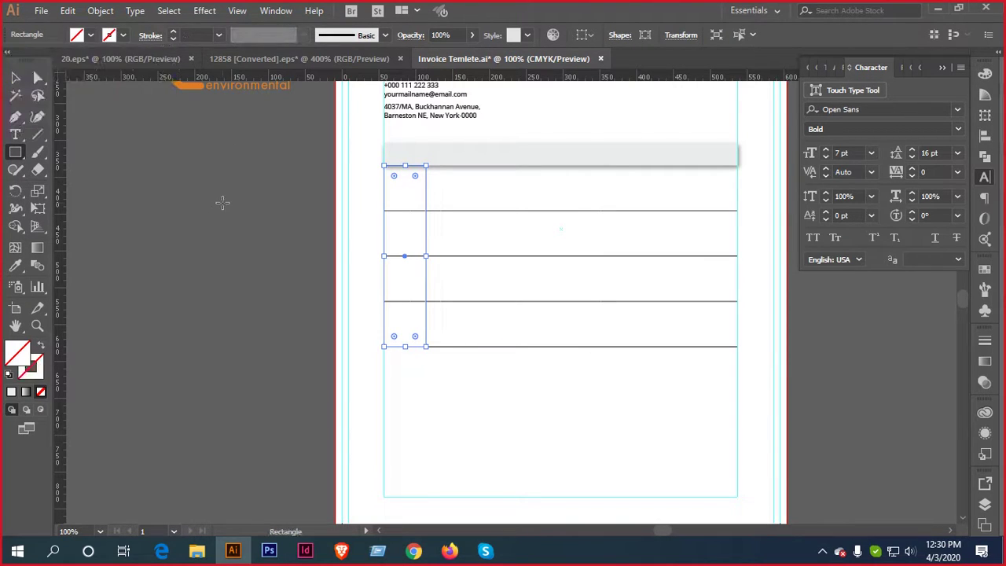
Fill the first-column rectangle with the light grey sampled from the table's header bar
{"action": "key", "text": "Escape"}
{"action": "key", "text": "v"}
{"action": "key", "text": "i"}
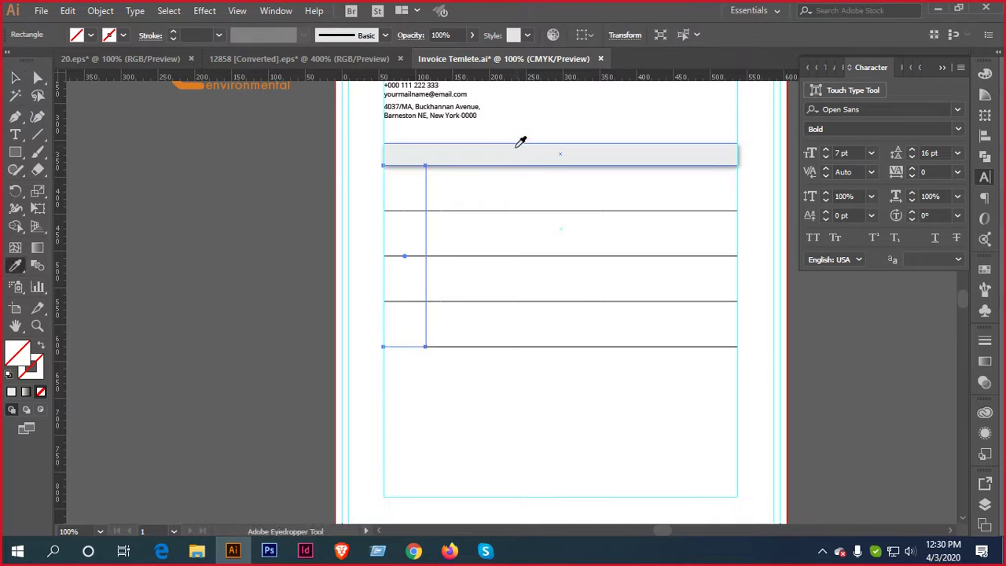
{"action": "left_click", "coordinate": [516, 147]}
{"action": "key", "text": "v"}
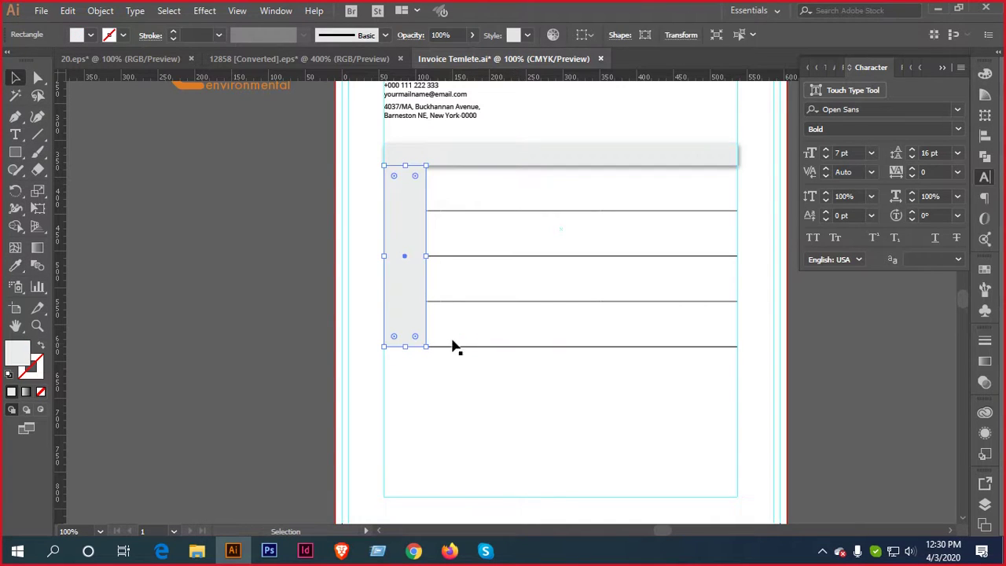
Apply a Drop Shadow effect to the grey first-column rectangle
{"action": "left_click", "coordinate": [464, 382]}
{"action": "left_click", "coordinate": [413, 228]}
{"action": "left_click", "coordinate": [196, 14]}
{"action": "mouse_move", "coordinate": [265, 181]}
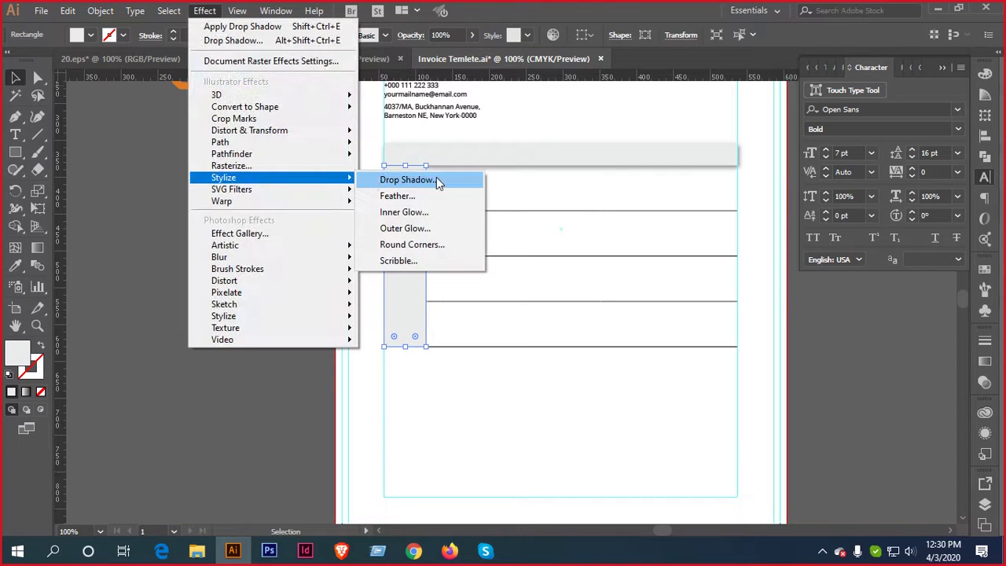
{"action": "left_click", "coordinate": [464, 184]}
{"action": "left_click", "coordinate": [878, 269]}
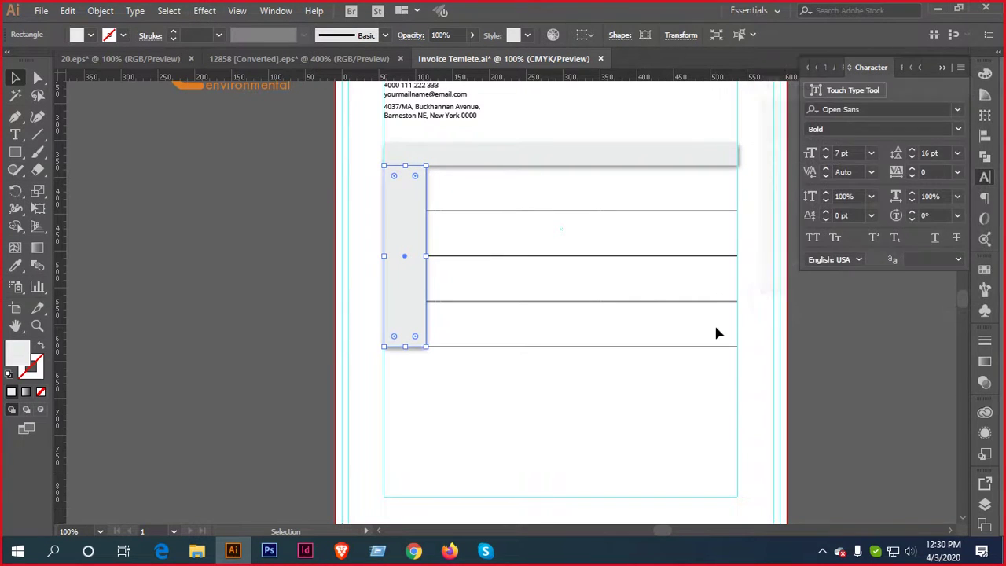
{"action": "left_click", "coordinate": [508, 391]}
{"action": "scroll", "coordinate": [445, 275], "scroll_direction": "up", "scroll_amount": 1}
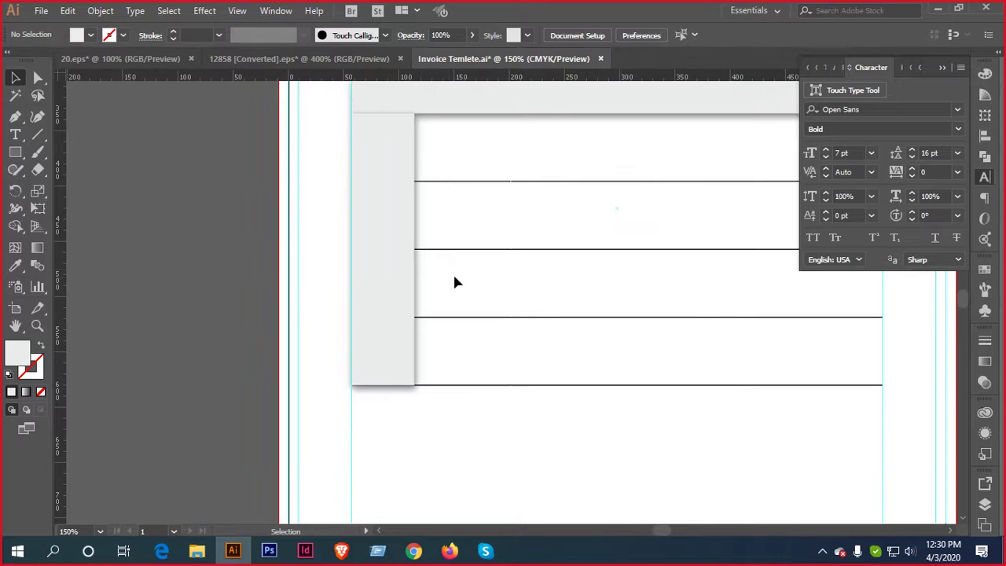
{"action": "left_click_drag", "start_coordinate": [551, 287], "coordinate": [480, 288]}
{"action": "scroll", "coordinate": [504, 294], "scroll_direction": "down", "scroll_amount": 1}
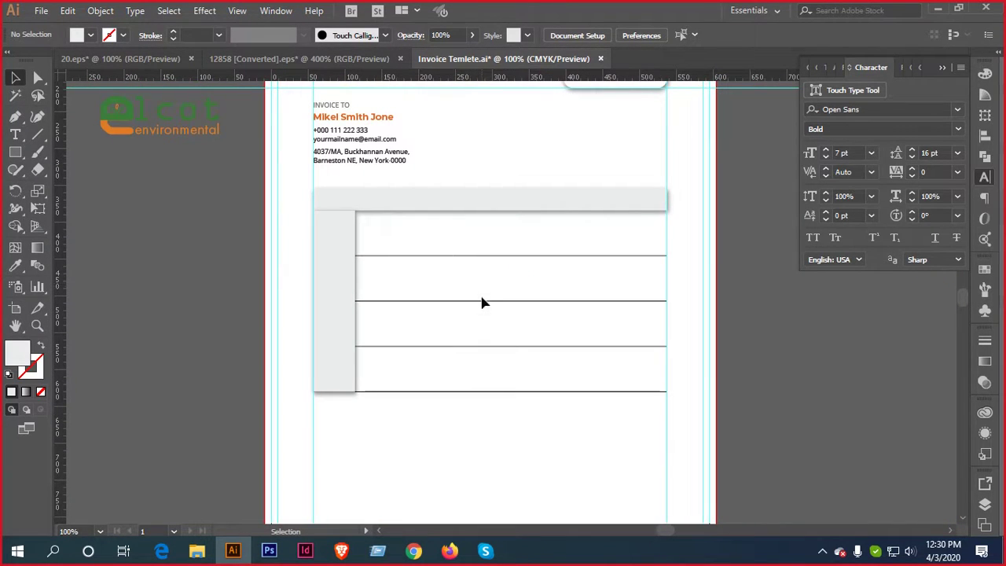
{"action": "left_click_drag", "start_coordinate": [352, 289], "coordinate": [561, 288], "text": "alt"}
{"action": "key", "text": "Delete"}
Narrow the grey first column to less than half its width, keeping its left edge on the margin guide
{"action": "left_click", "coordinate": [343, 275]}
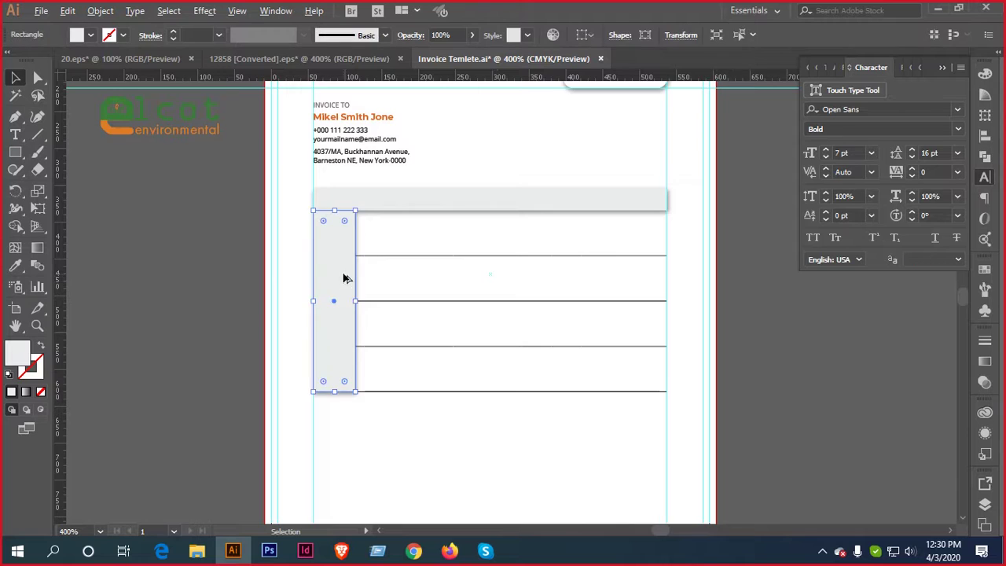
{"action": "scroll", "coordinate": [343, 274], "scroll_direction": "up", "scroll_amount": 4, "text": "alt"}
{"action": "left_click_drag", "start_coordinate": [390, 383], "coordinate": [334, 384]}
{"action": "scroll", "coordinate": [323, 382], "scroll_direction": "down", "scroll_amount": 3, "text": "alt"}
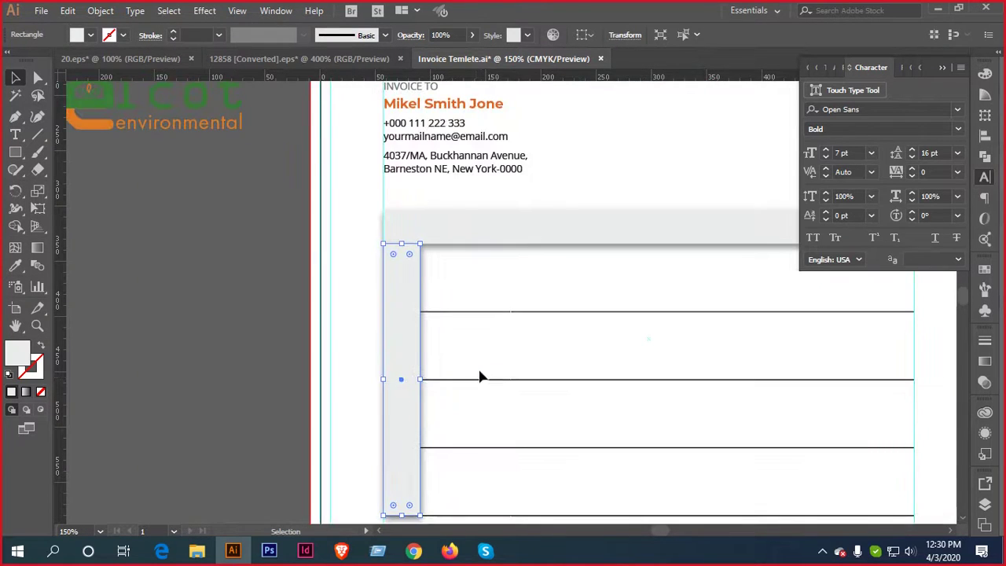
{"action": "scroll", "coordinate": [417, 366], "scroll_direction": "up", "scroll_amount": 4, "text": "alt"}
{"action": "left_click_drag", "start_coordinate": [424, 432], "coordinate": [393, 433]}
{"action": "scroll", "coordinate": [435, 418], "scroll_direction": "down", "scroll_amount": 5}
{"action": "left_click_drag", "start_coordinate": [583, 386], "coordinate": [449, 327]}
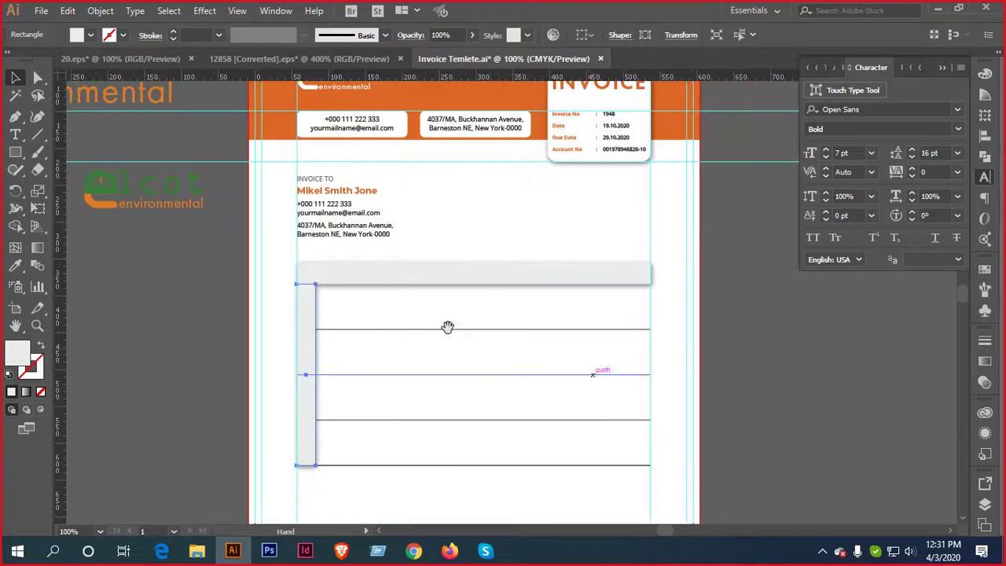
Copy the narrow grey column to the table's right margin, and copy that one again near the middle of the table
{"action": "scroll", "coordinate": [440, 388], "scroll_direction": "up", "scroll_amount": 1, "text": "alt"}
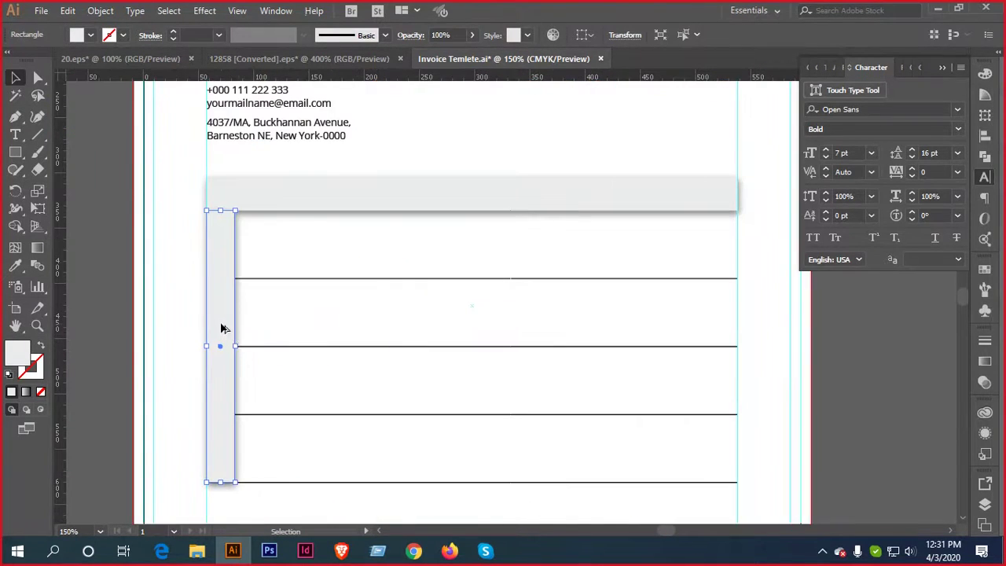
{"action": "left_click_drag", "start_coordinate": [220, 330], "coordinate": [728, 312]}
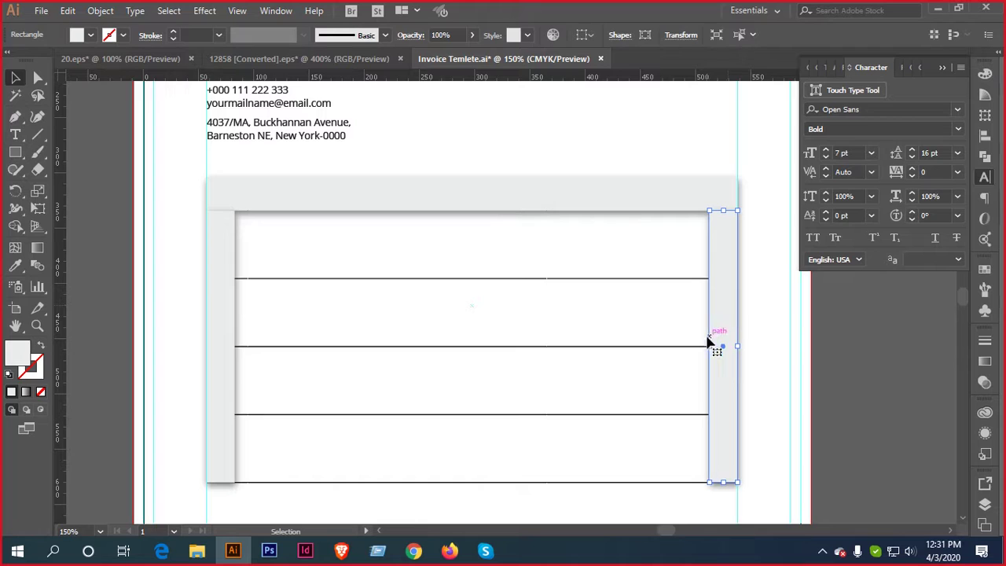
{"action": "left_click_drag", "start_coordinate": [708, 348], "coordinate": [510, 321]}
Widen the rightmost column towards the table's middle and place a copy directly against its left edge
{"action": "left_click", "coordinate": [727, 342]}
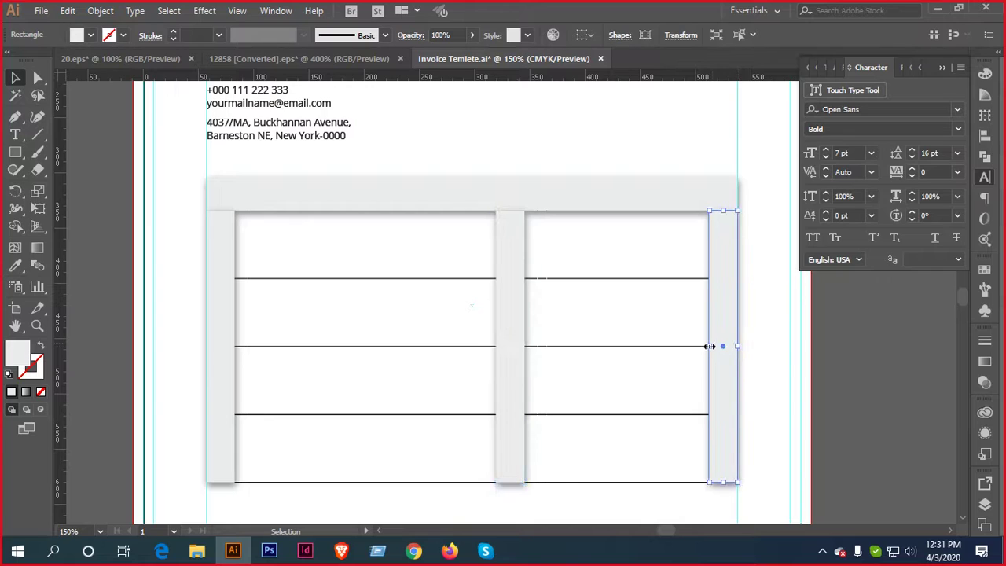
{"action": "left_click_drag", "start_coordinate": [709, 346], "coordinate": [665, 346]}
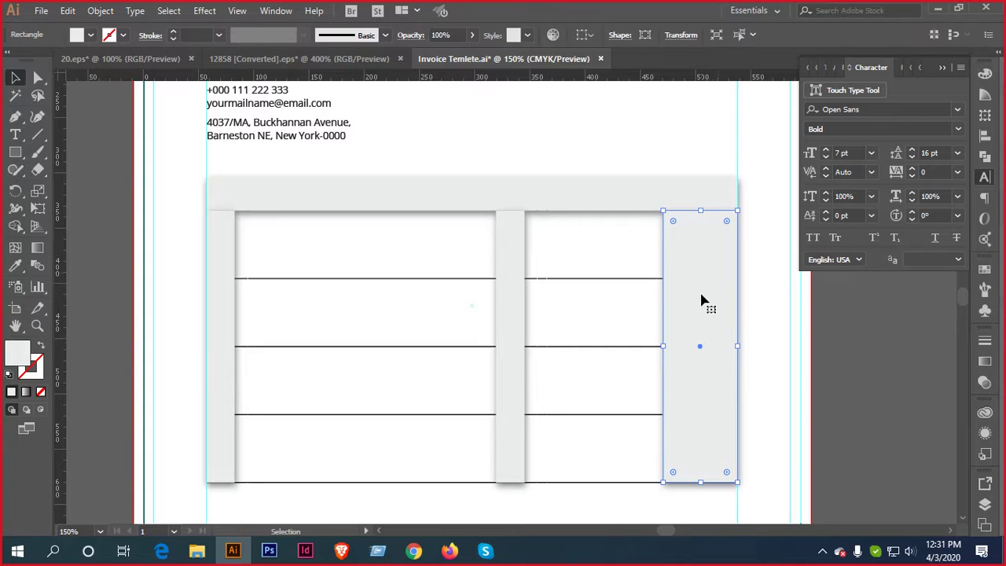
{"action": "left_click_drag", "start_coordinate": [705, 306], "coordinate": [629, 295]}
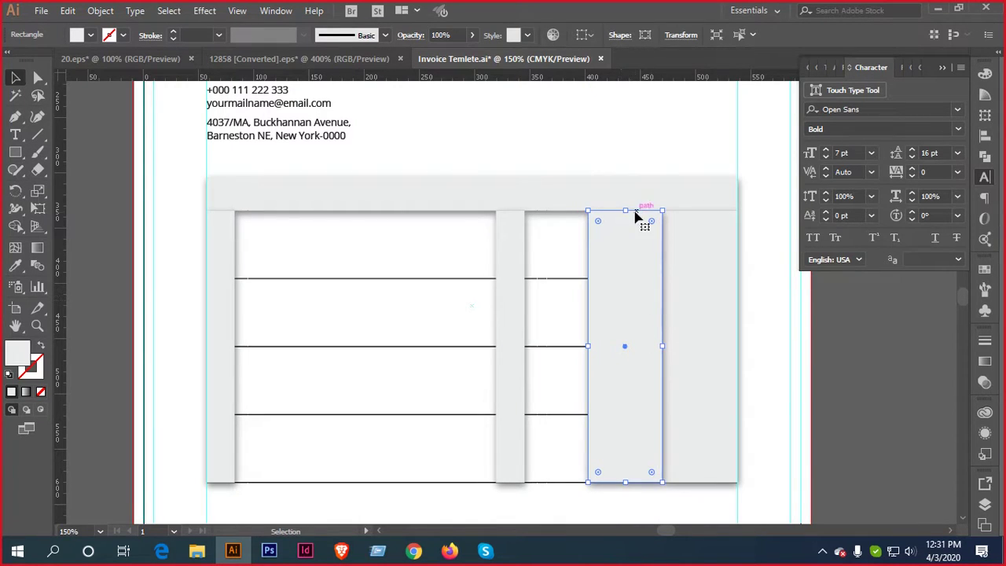
Move the narrow middle column against the two wide columns and extend all three up to the header bar's top edge
{"action": "left_click_drag", "start_coordinate": [626, 209], "coordinate": [636, 180]}
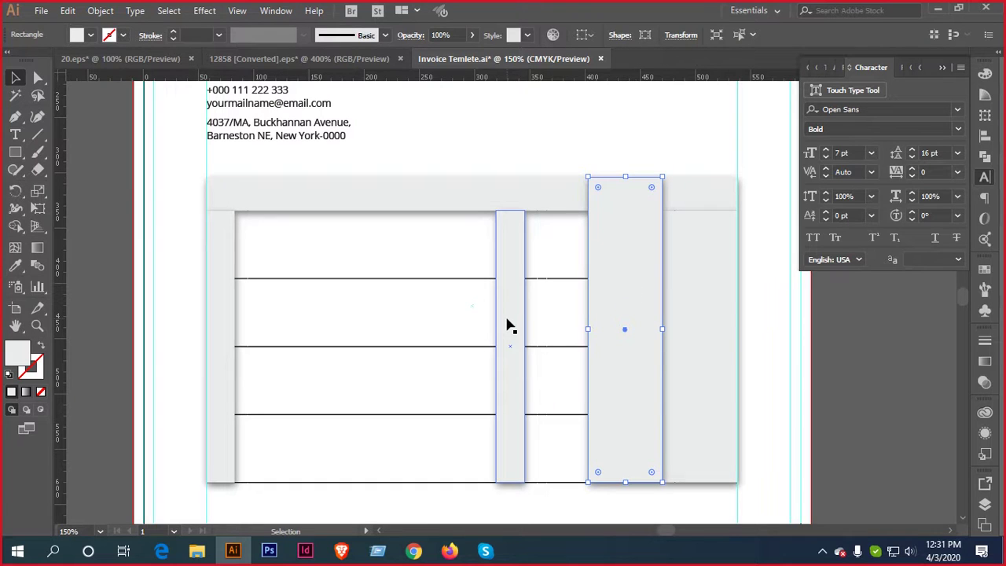
{"action": "left_click_drag", "start_coordinate": [507, 324], "coordinate": [570, 322]}
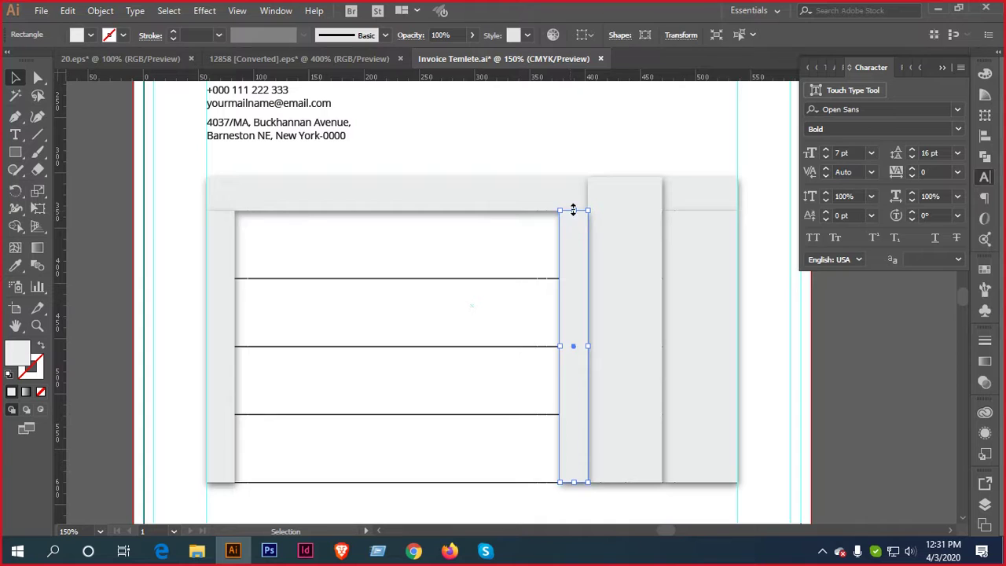
{"action": "left_click_drag", "start_coordinate": [573, 209], "coordinate": [579, 179]}
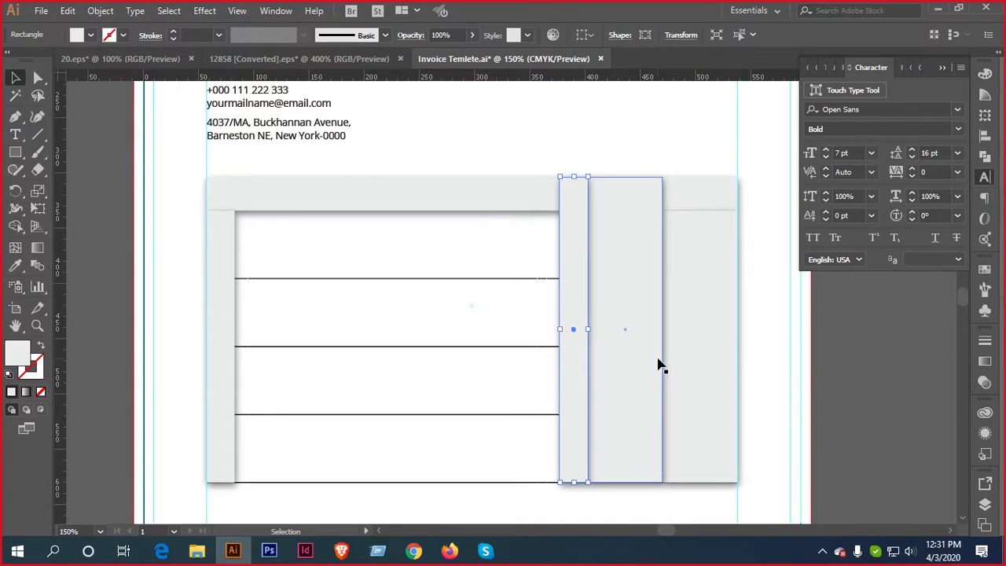
{"action": "left_click", "coordinate": [629, 143]}
{"action": "left_click", "coordinate": [695, 220]}
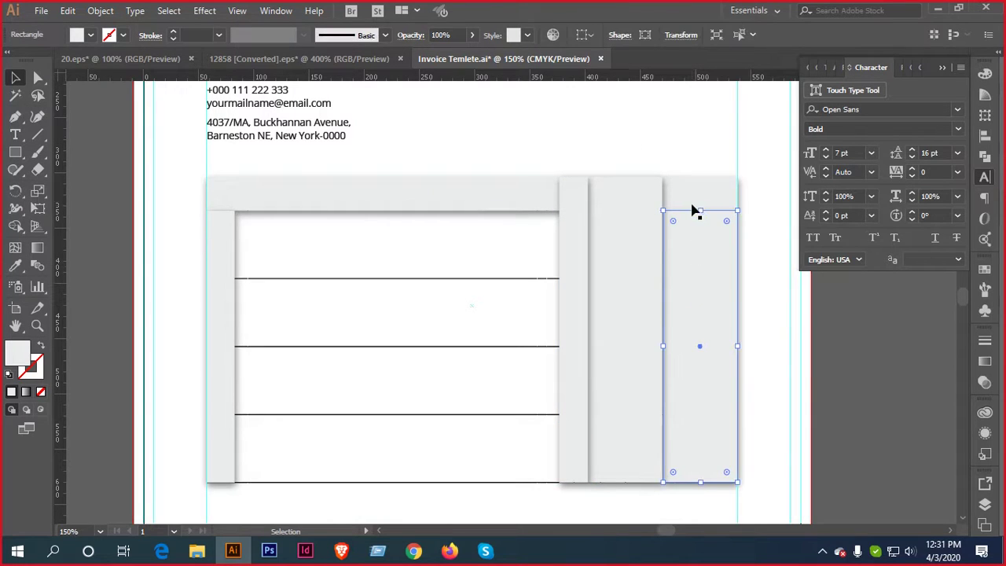
{"action": "left_click_drag", "start_coordinate": [698, 214], "coordinate": [706, 177]}
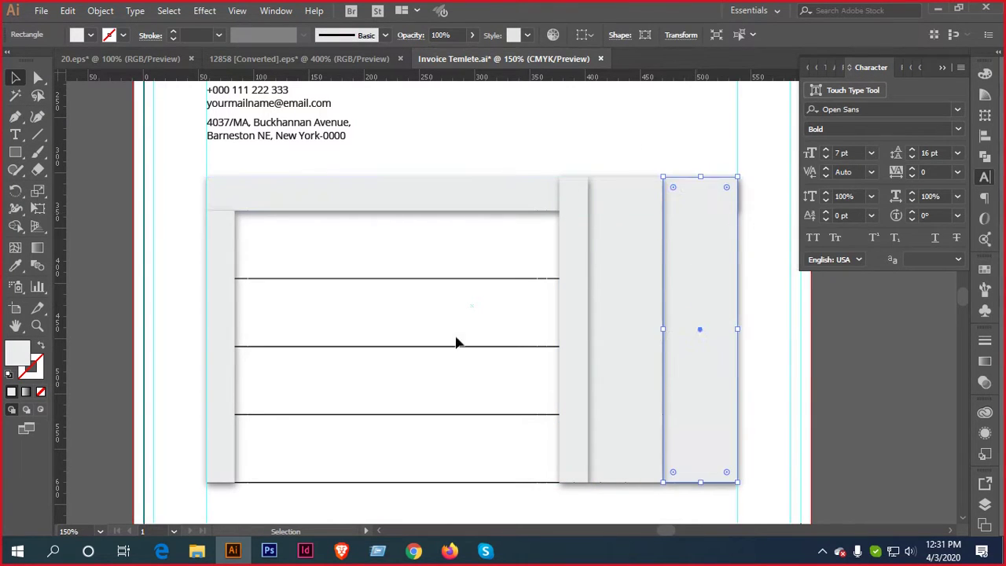
{"action": "left_click", "coordinate": [432, 312]}
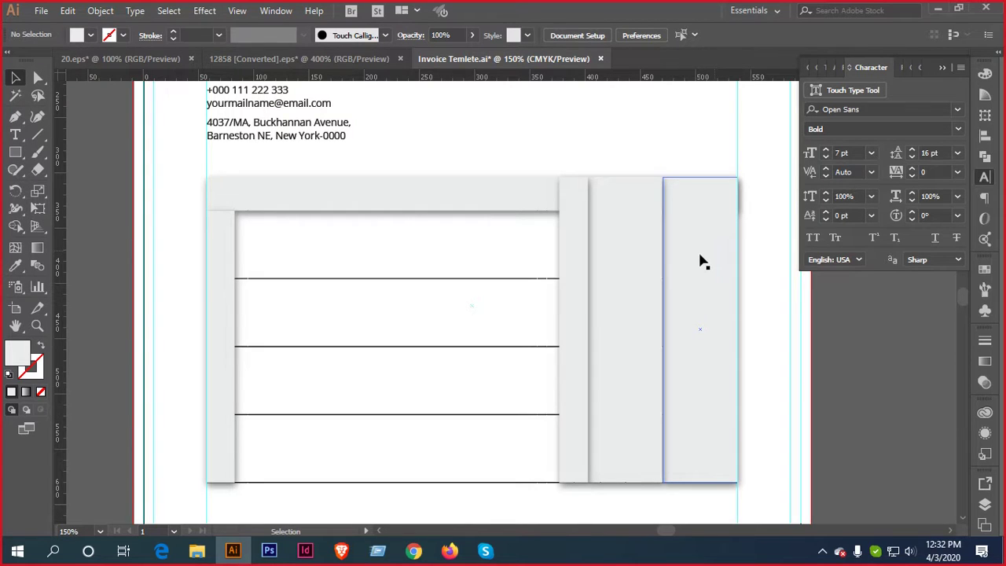
Fill the second column from the right with white sampled from the page background
{"action": "left_click", "coordinate": [629, 311]}
{"action": "key", "text": "i"}
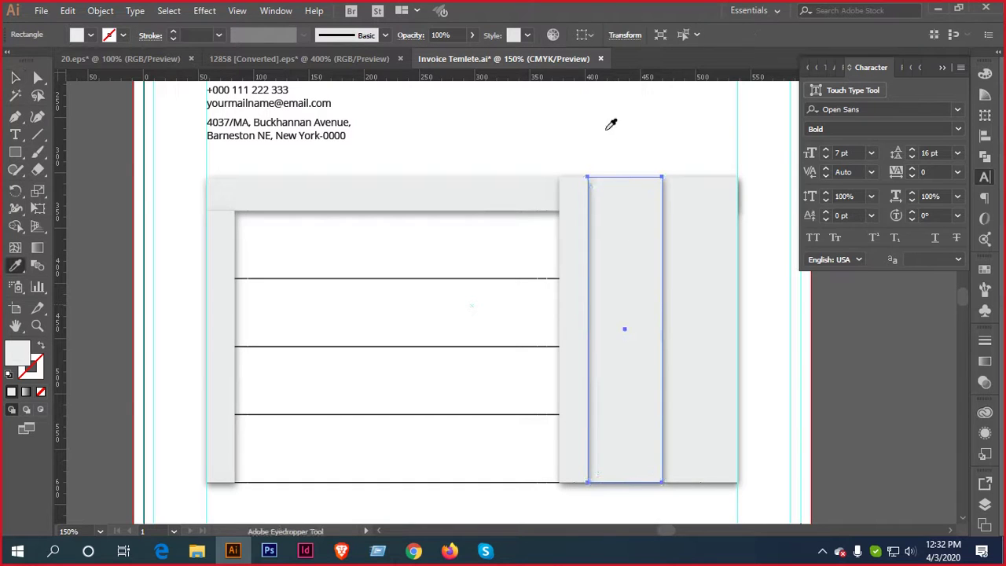
{"action": "left_click", "coordinate": [605, 126]}
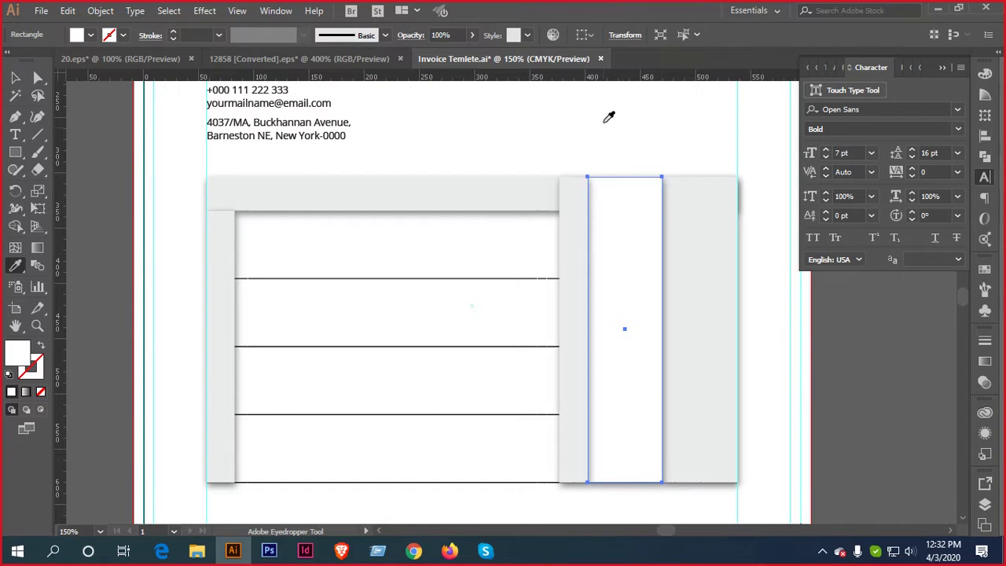
{"action": "key", "text": "v"}
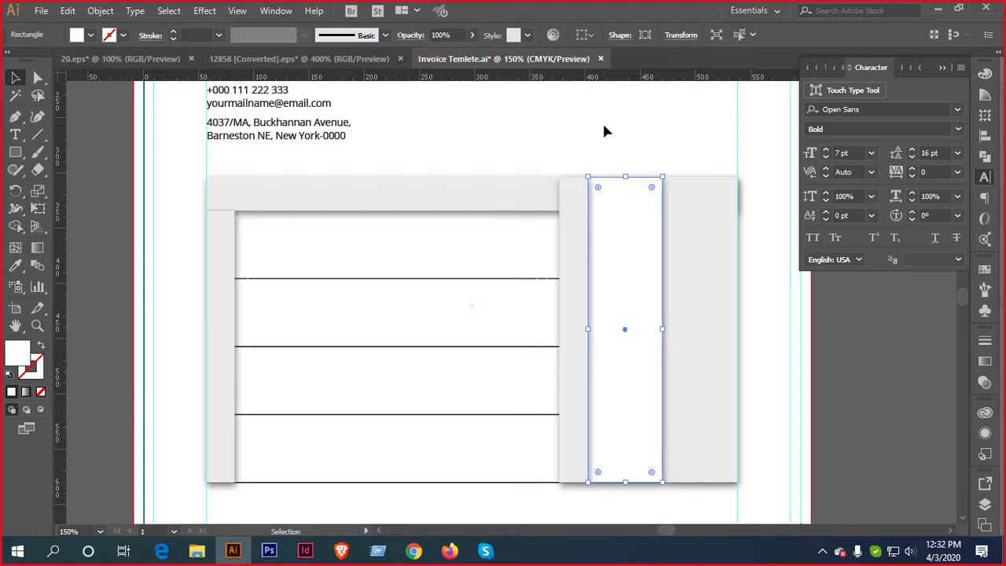
{"action": "left_click", "coordinate": [593, 133]}
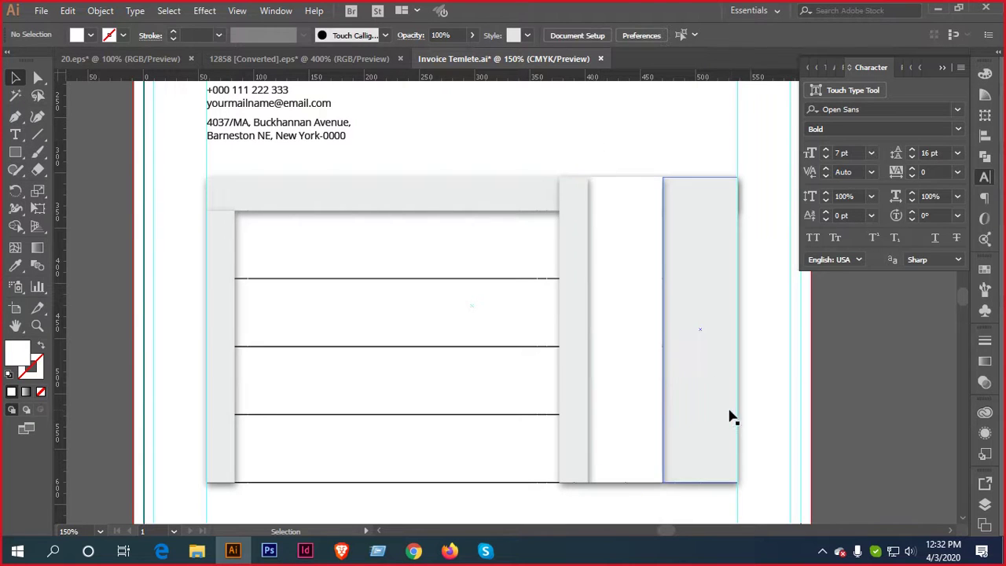
{"action": "left_click_drag", "start_coordinate": [759, 333], "coordinate": [555, 361]}
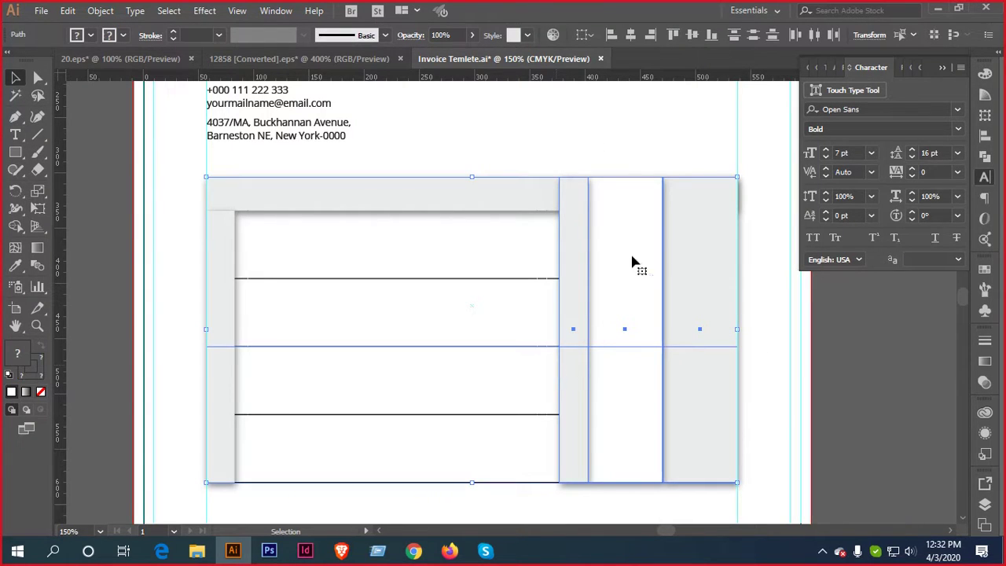
{"action": "left_click", "coordinate": [651, 168]}
{"action": "left_click", "coordinate": [712, 289]}
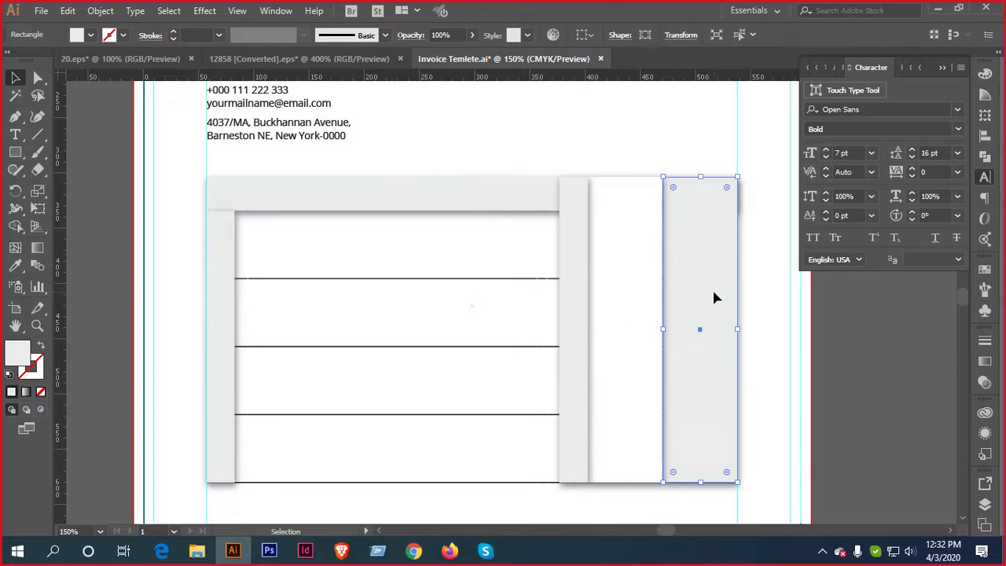
{"action": "left_click", "coordinate": [635, 296], "text": "shift"}
{"action": "left_click", "coordinate": [583, 305], "text": "shift"}
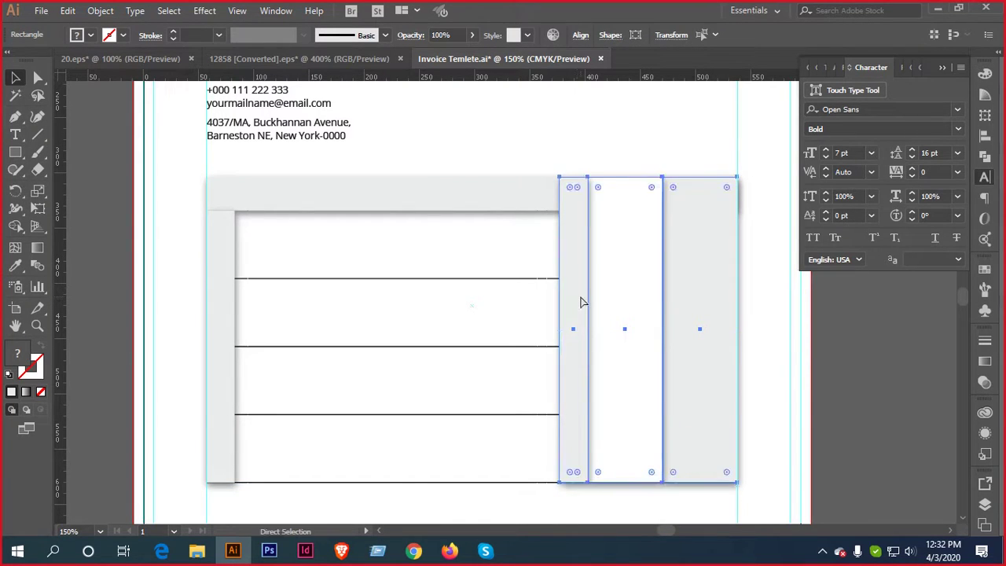
Extend the narrow first column up to the header bar's top edge
{"action": "left_click", "coordinate": [223, 294]}
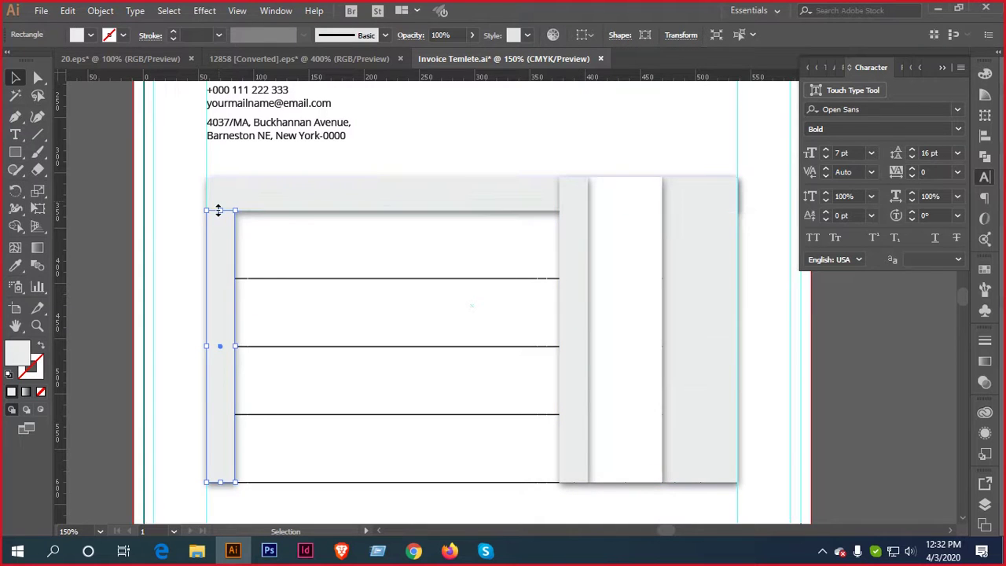
{"action": "left_click_drag", "start_coordinate": [219, 209], "coordinate": [222, 180]}
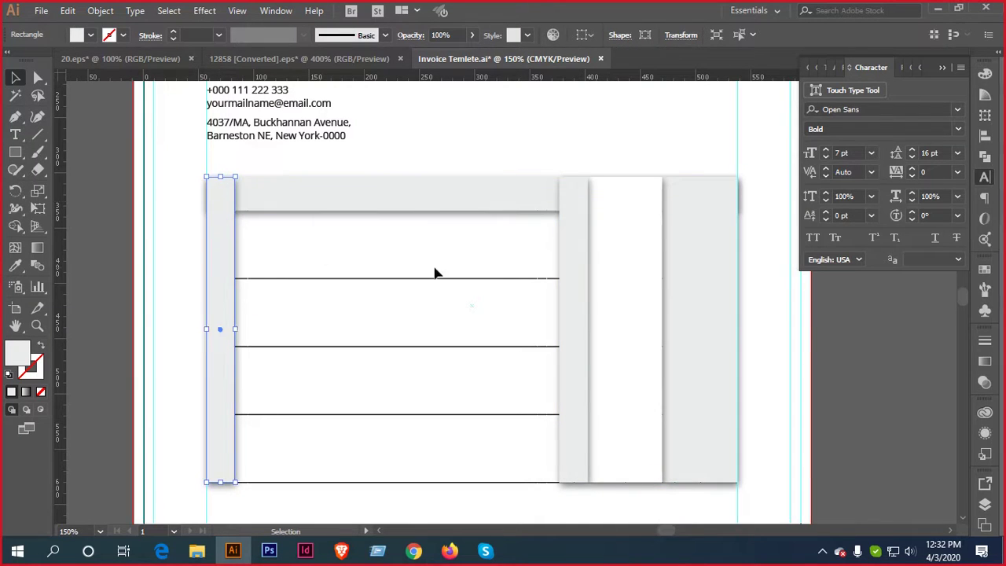
Duplicate the four column rectangles in place and give the copies no fill and a 1 pt black stroke
{"action": "left_click", "coordinate": [700, 291]}
{"action": "left_click", "coordinate": [628, 299], "text": "shift"}
{"action": "left_click", "coordinate": [562, 306], "text": "shift"}
{"action": "left_click", "coordinate": [566, 303], "text": "shift"}
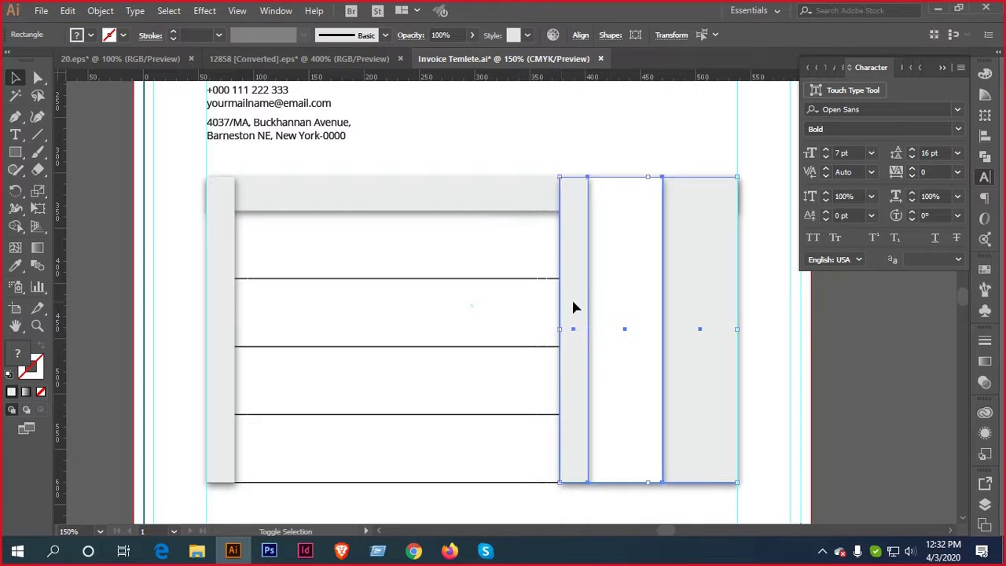
{"action": "left_click", "coordinate": [220, 311], "text": "shift"}
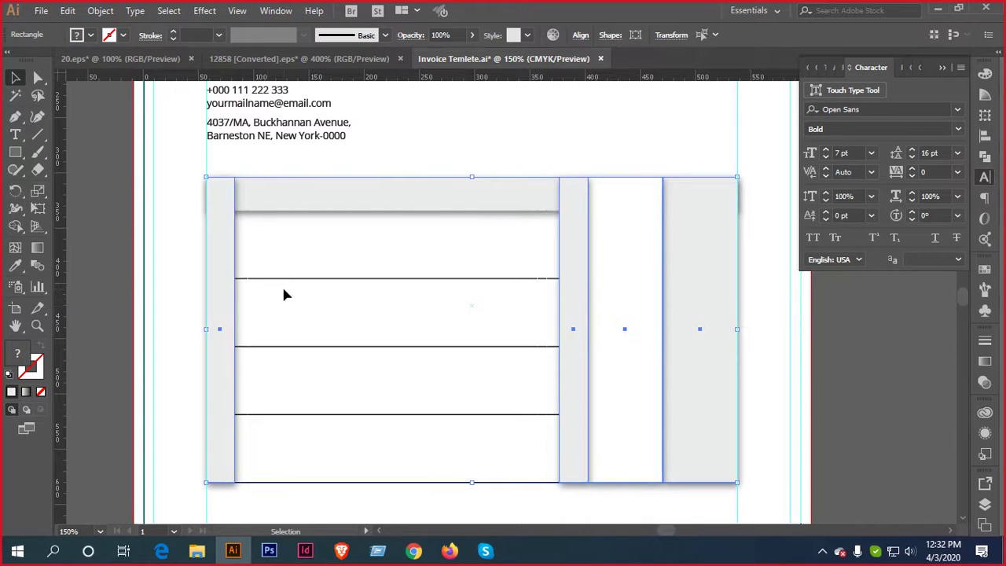
{"action": "key", "text": "a"}
{"action": "key", "text": "v"}
{"action": "key", "text": "a"}
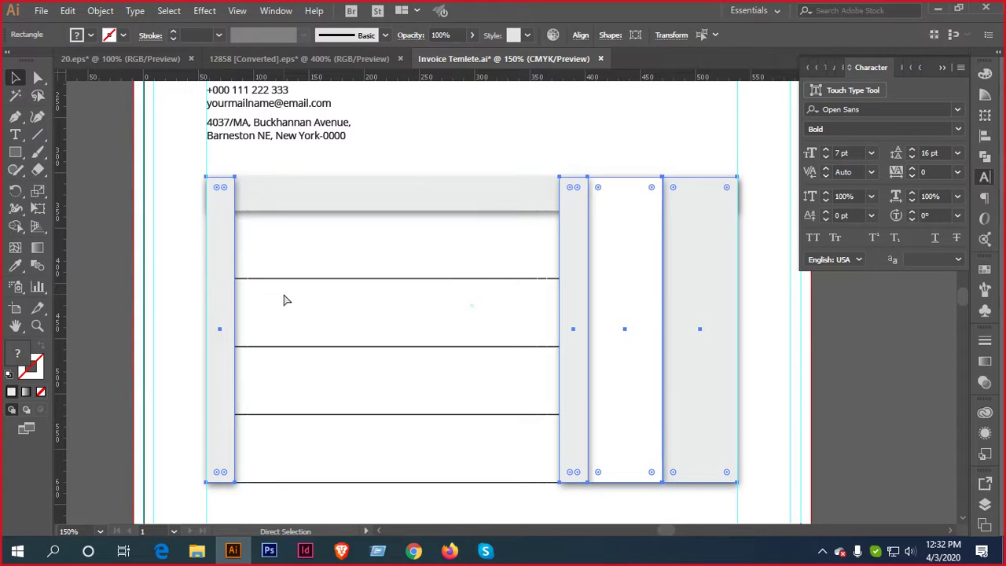
{"action": "key", "text": "v"}
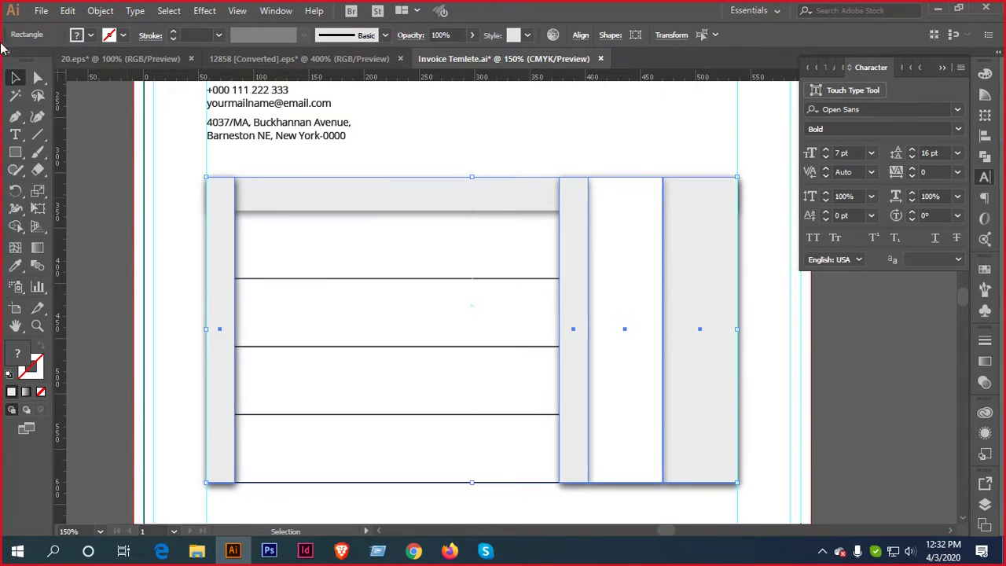
{"action": "left_click", "coordinate": [91, 35]}
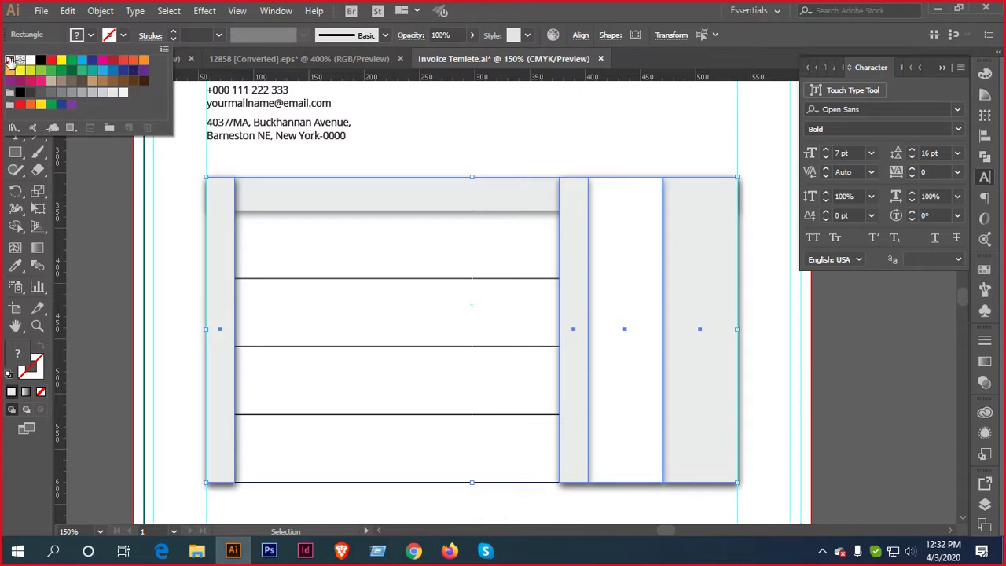
{"action": "left_click", "coordinate": [11, 62]}
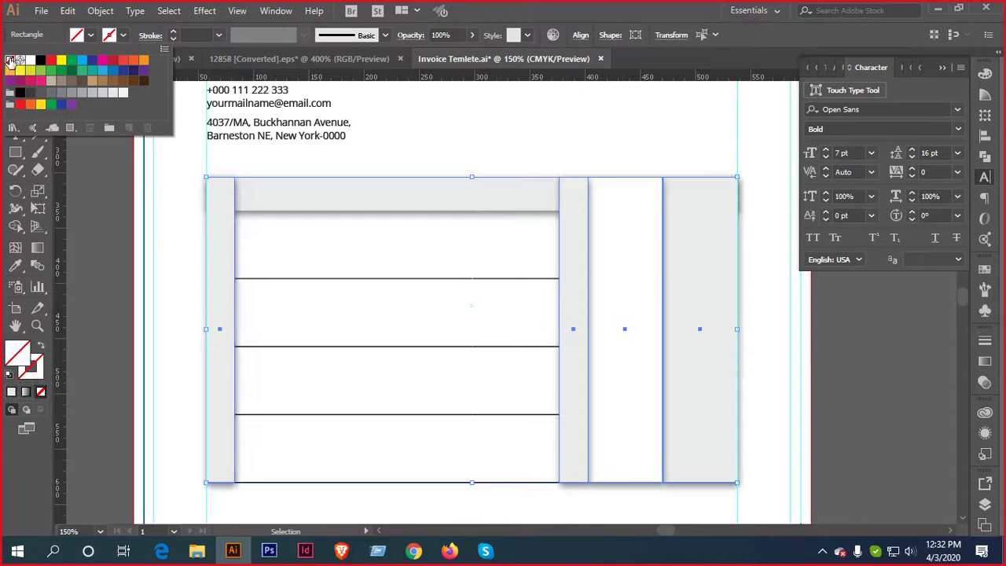
{"action": "left_click", "coordinate": [175, 35]}
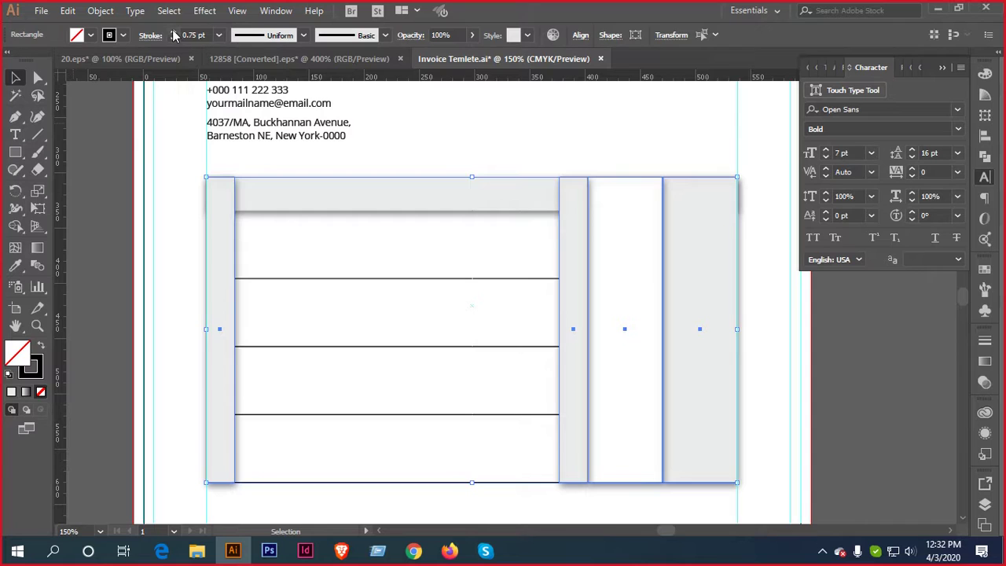
{"action": "left_click", "coordinate": [174, 33]}
{"action": "left_click", "coordinate": [118, 146]}
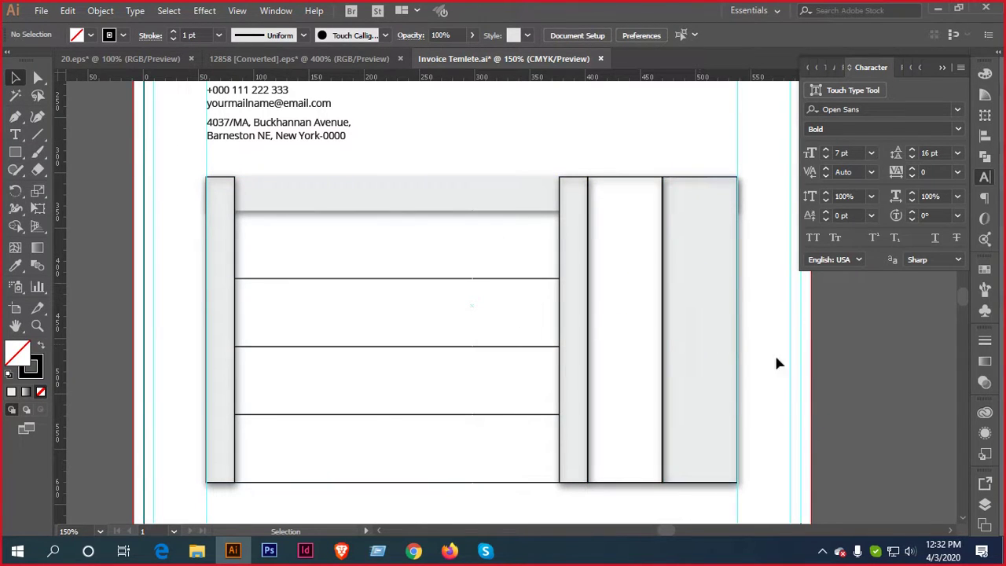
Shorten the white column so that its top edge meets the header bar's bottom edge
{"action": "left_click", "coordinate": [622, 235]}
{"action": "scroll", "coordinate": [625, 240], "scroll_direction": "up", "scroll_amount": 2}
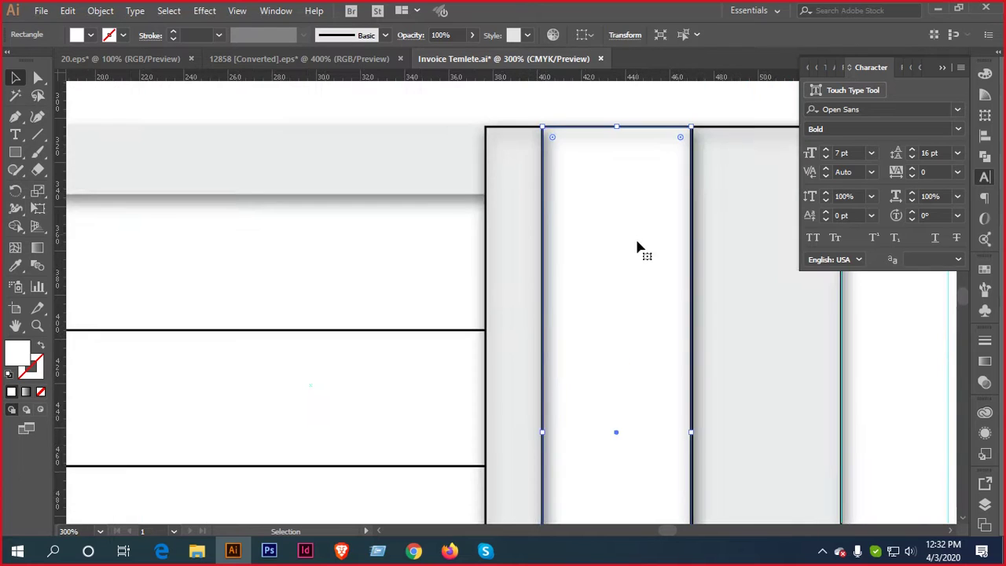
{"action": "scroll", "coordinate": [636, 249], "scroll_direction": "down", "scroll_amount": 1}
{"action": "left_click_drag", "start_coordinate": [621, 167], "coordinate": [627, 211]}
{"action": "left_click", "coordinate": [635, 140]}
{"action": "scroll", "coordinate": [649, 330], "scroll_direction": "down", "scroll_amount": 2}
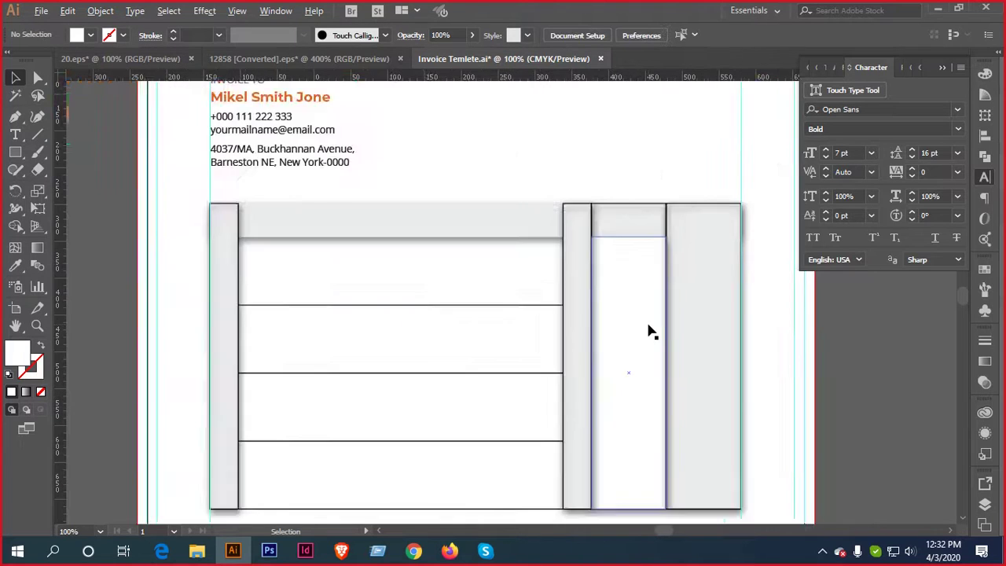
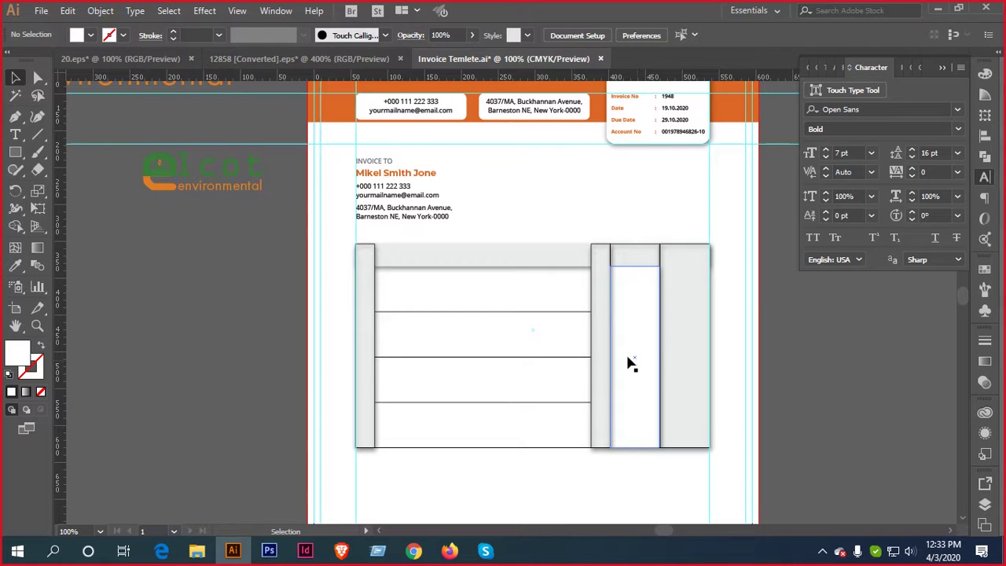
{"action": "scroll", "coordinate": [785, 345], "scroll_direction": "up", "scroll_amount": 1}
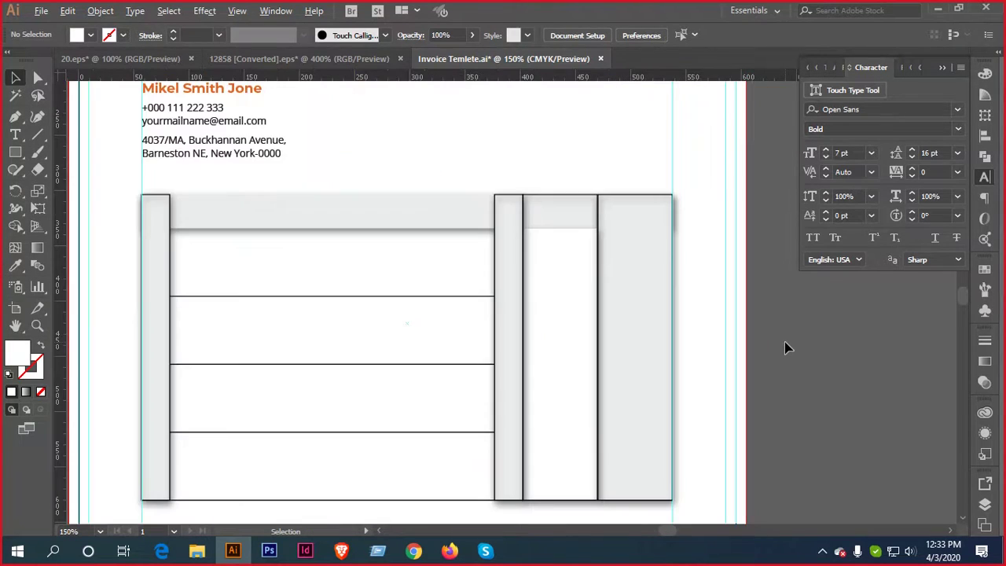
{"action": "scroll", "coordinate": [836, 343], "scroll_direction": "down", "scroll_amount": 1}
{"action": "scroll", "coordinate": [836, 343], "scroll_direction": "right", "scroll_amount": 1}
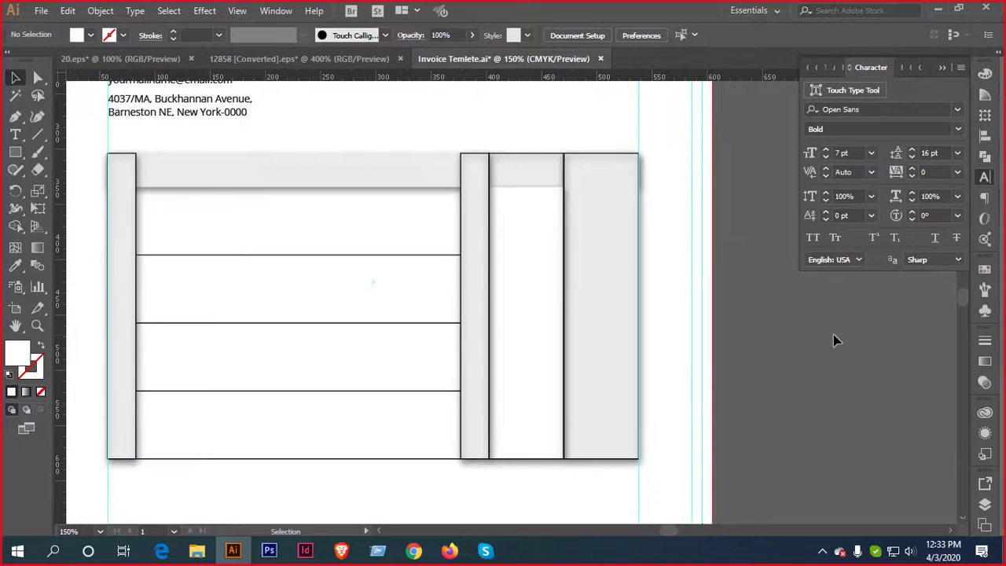
{"action": "left_click", "coordinate": [525, 334]}
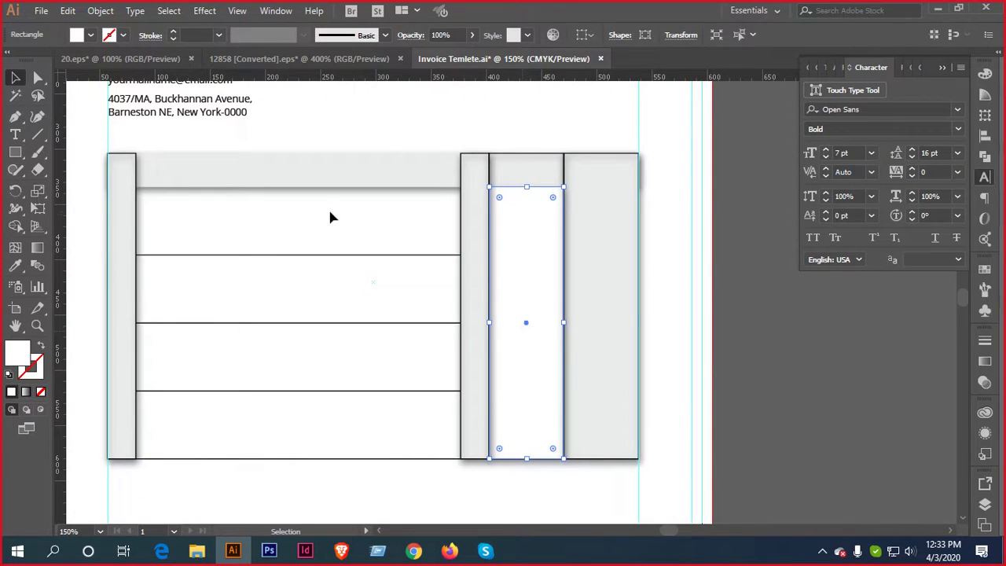
{"action": "left_click", "coordinate": [205, 10]}
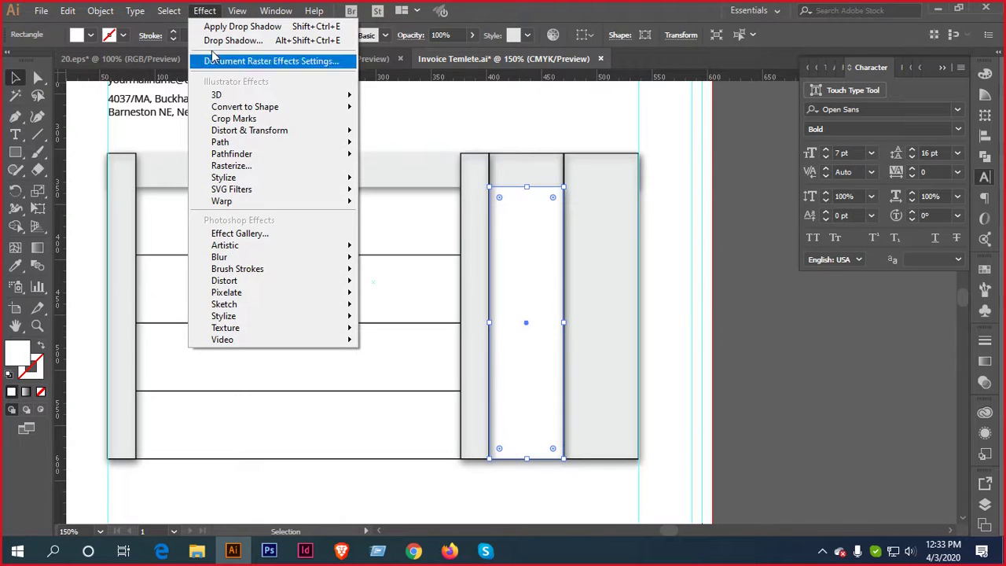
{"action": "mouse_move", "coordinate": [252, 178]}
{"action": "left_click", "coordinate": [440, 181]}
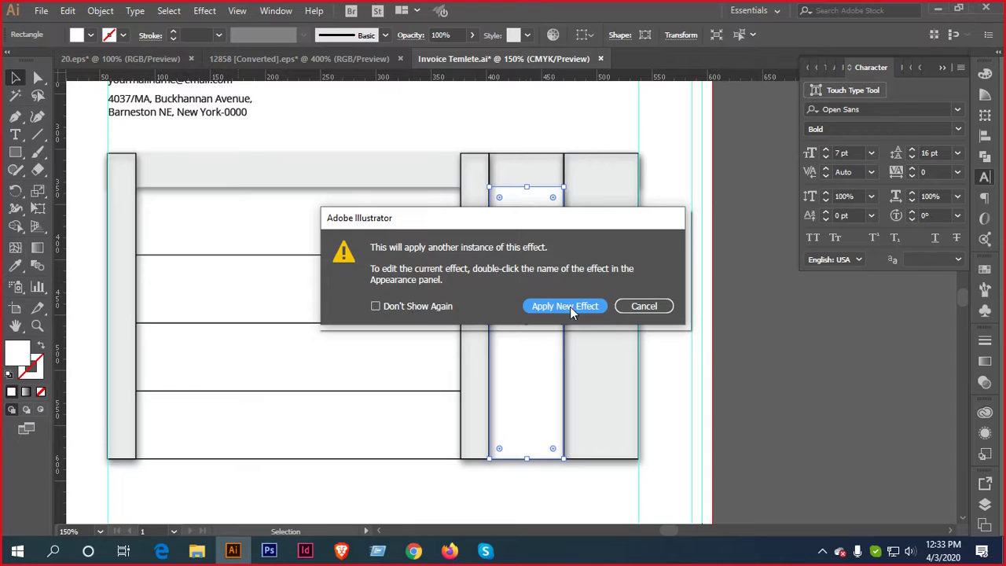
{"action": "left_click", "coordinate": [564, 306]}
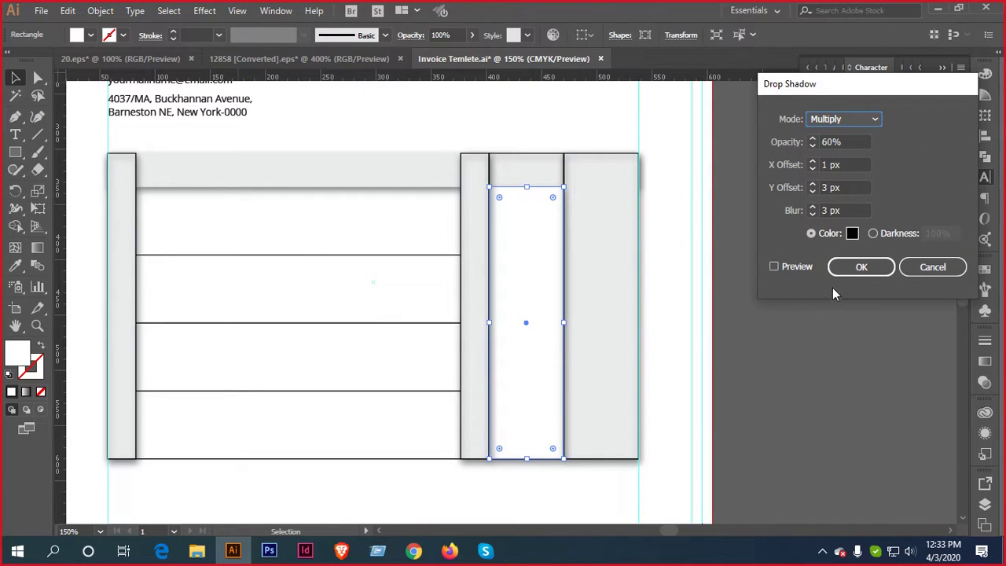
{"action": "left_click", "coordinate": [933, 267]}
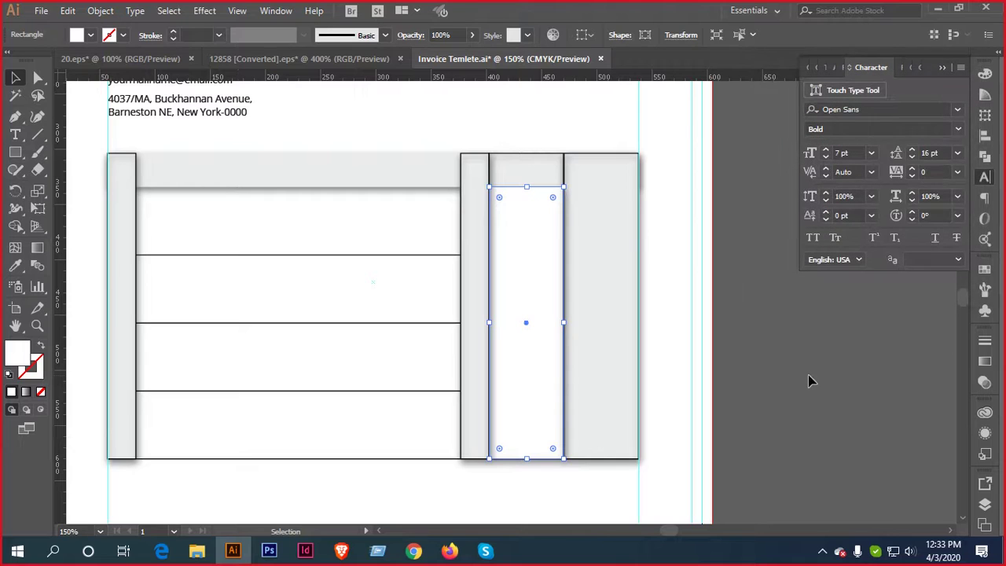
Delete the white filled rectangle from the second column from the right
{"action": "left_click", "coordinate": [590, 380]}
{"action": "left_click", "coordinate": [532, 302]}
{"action": "key", "text": "Delete"}
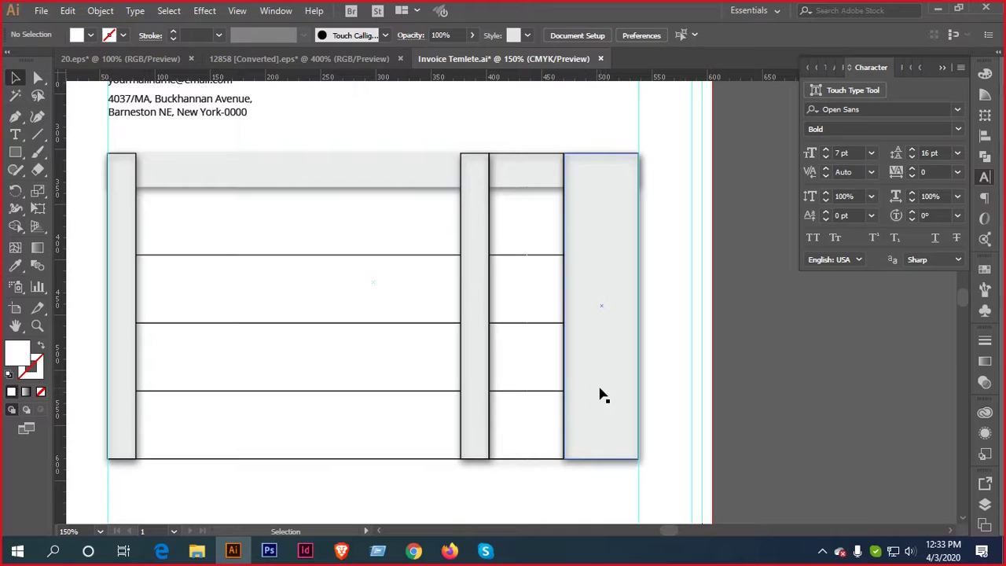
Delete the grey filled rectangle from the table's rightmost column
{"action": "left_click_drag", "start_coordinate": [602, 390], "coordinate": [629, 375]}
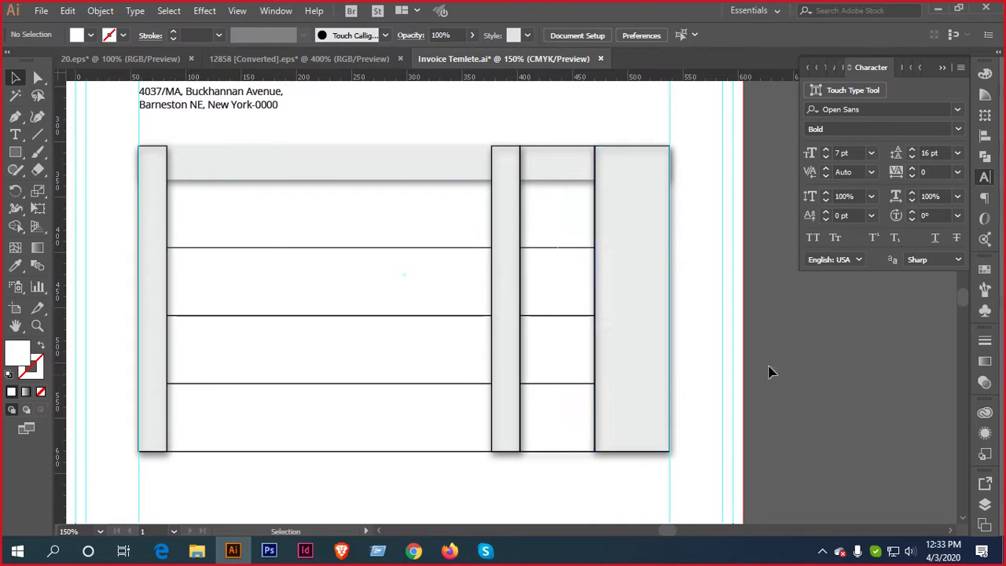
{"action": "key", "text": "ctrl+minus"}
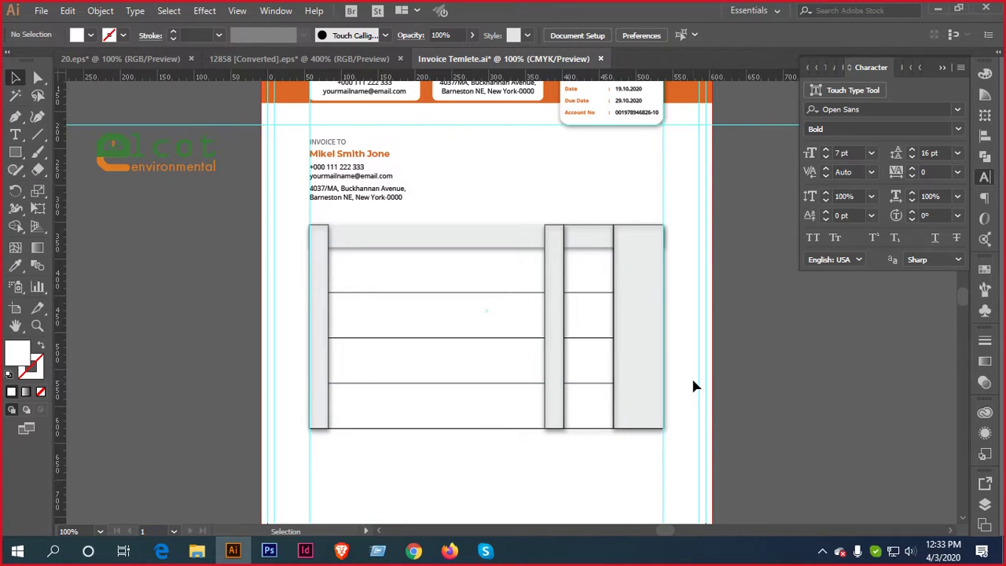
{"action": "left_click", "coordinate": [641, 379]}
{"action": "scroll", "coordinate": [638, 380], "scroll_direction": "up", "scroll_amount": 4, "text": "alt"}
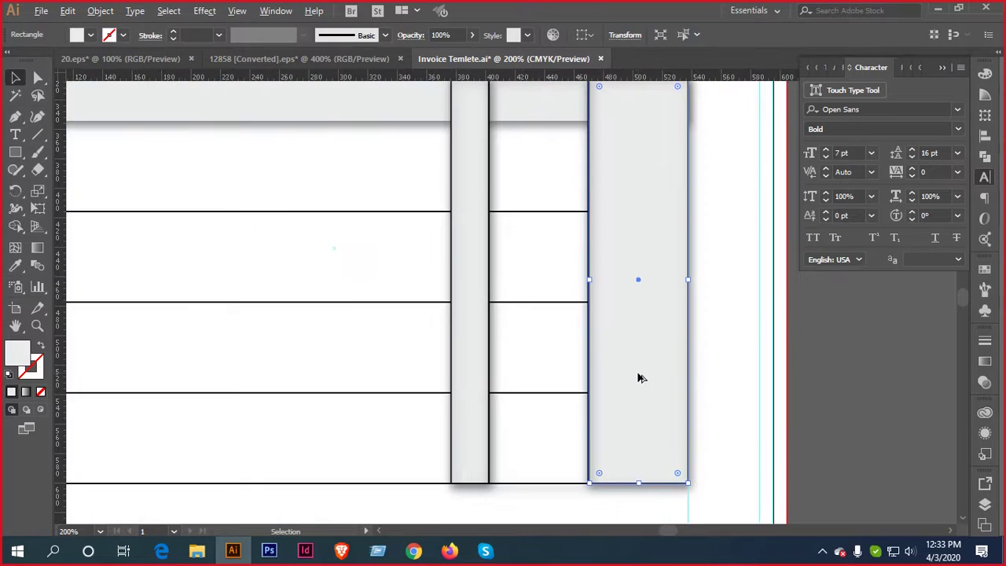
{"action": "scroll", "coordinate": [640, 355], "scroll_direction": "down", "scroll_amount": 2, "text": "alt"}
{"action": "left_click_drag", "start_coordinate": [635, 359], "coordinate": [613, 363]}
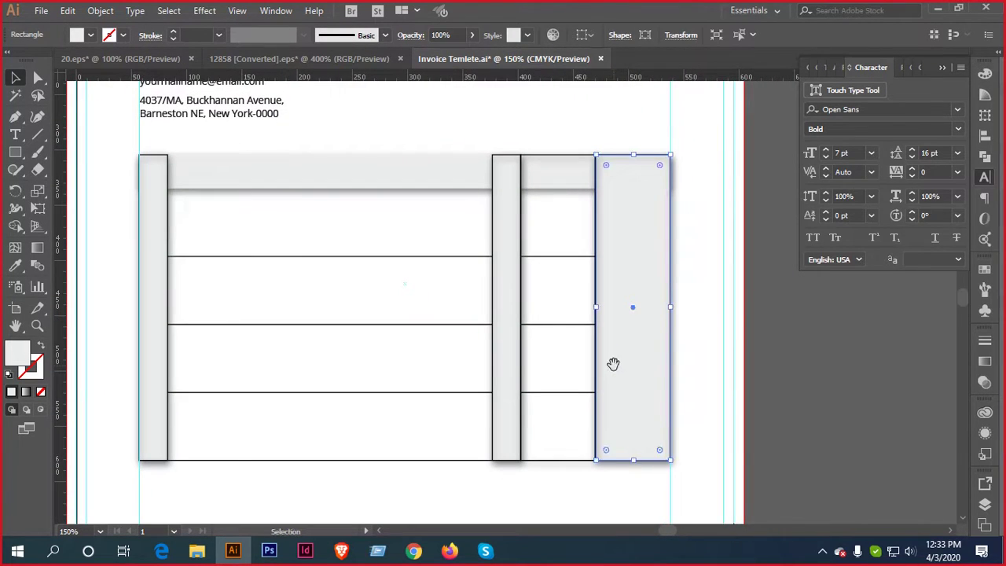
{"action": "left_click", "coordinate": [11, 157]}
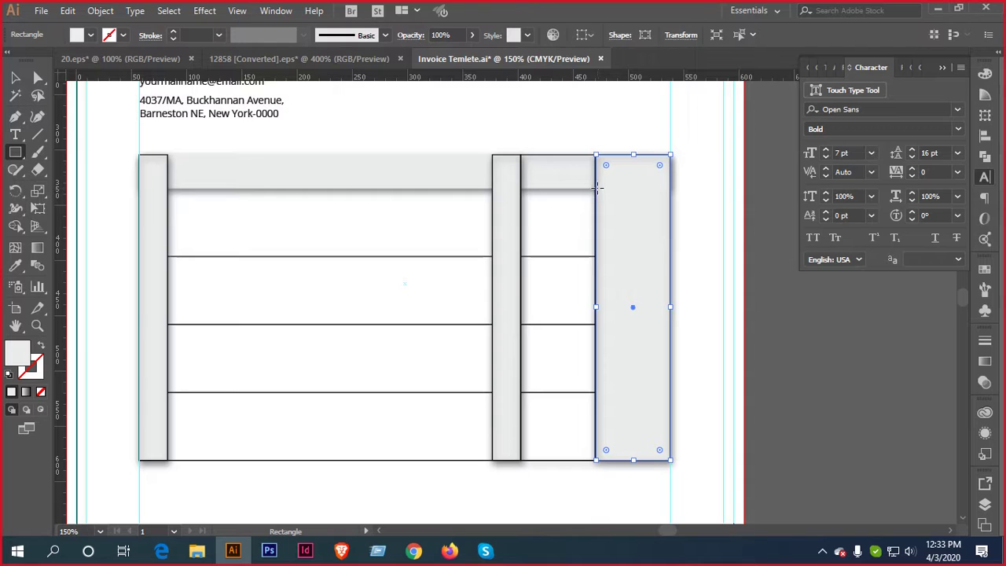
{"action": "key", "text": "Delete"}
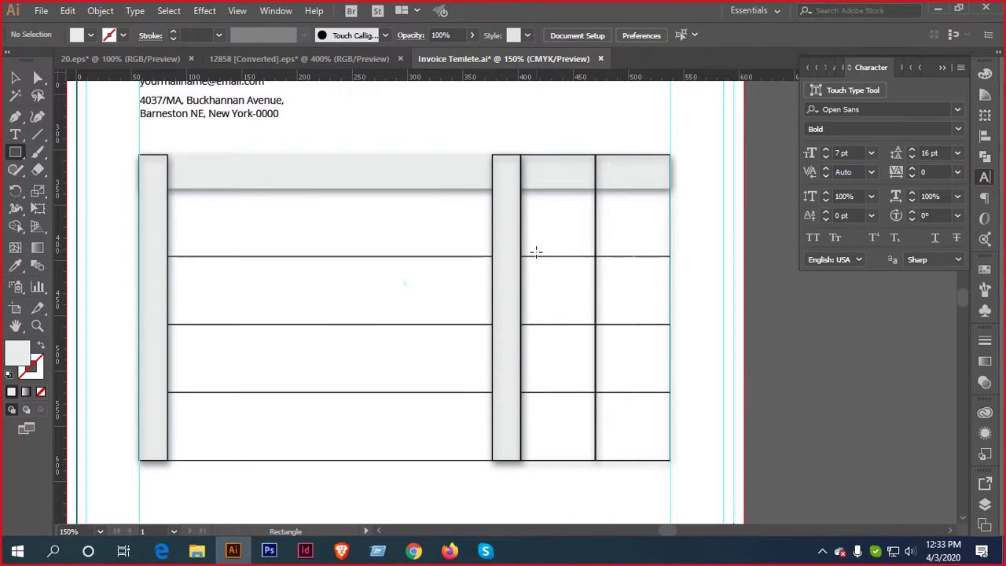
Delete the grey filled rectangles from the narrow middle column and the narrow first column
{"action": "key", "text": "v"}
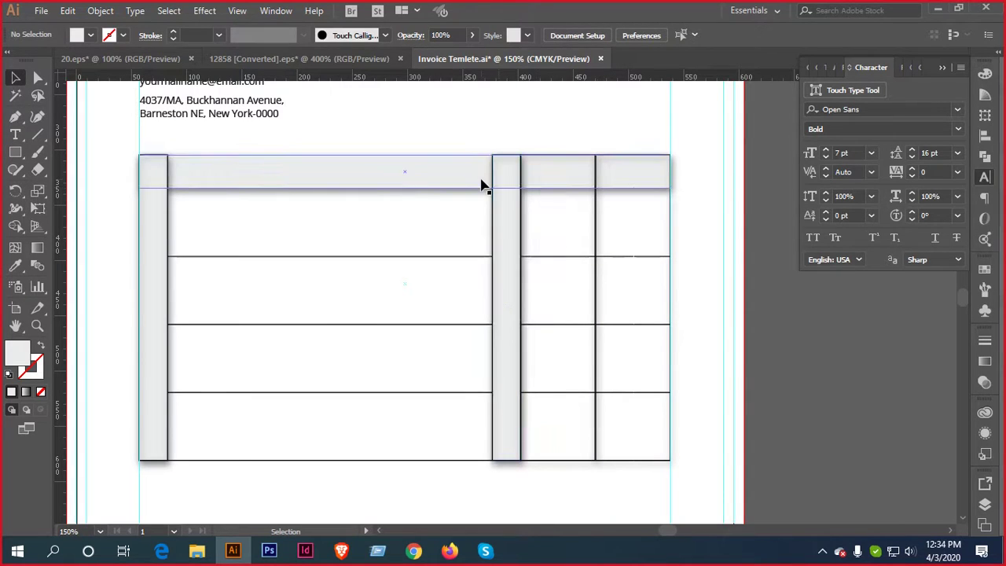
{"action": "left_click", "coordinate": [508, 229]}
{"action": "key", "text": "Delete"}
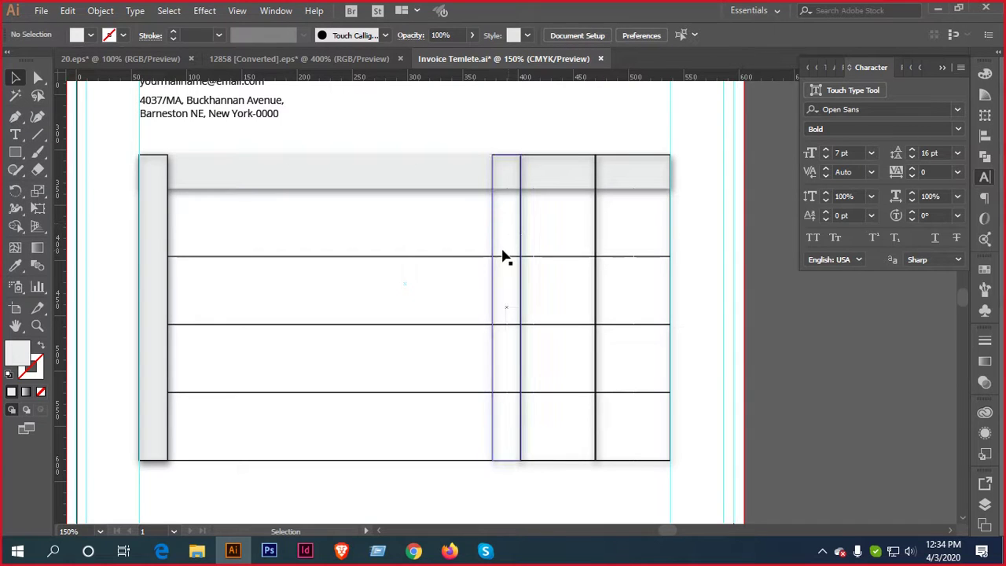
{"action": "left_click", "coordinate": [159, 248]}
{"action": "key", "text": "Delete"}
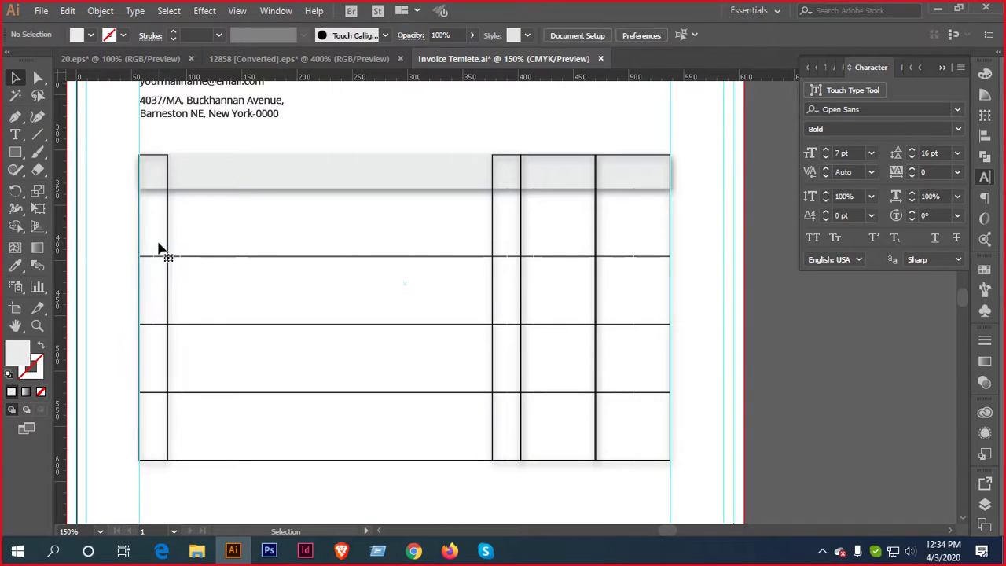
Delete all the black column outlines from the table, keeping only the header bar and the row lines
{"action": "left_click", "coordinate": [595, 239]}
{"action": "key", "text": "Delete"}
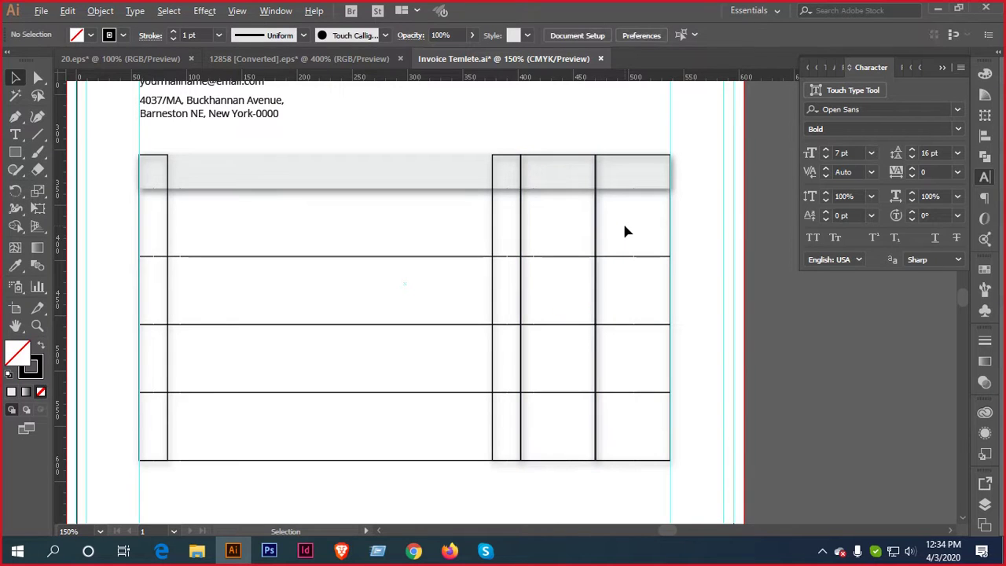
{"action": "left_click", "coordinate": [595, 283]}
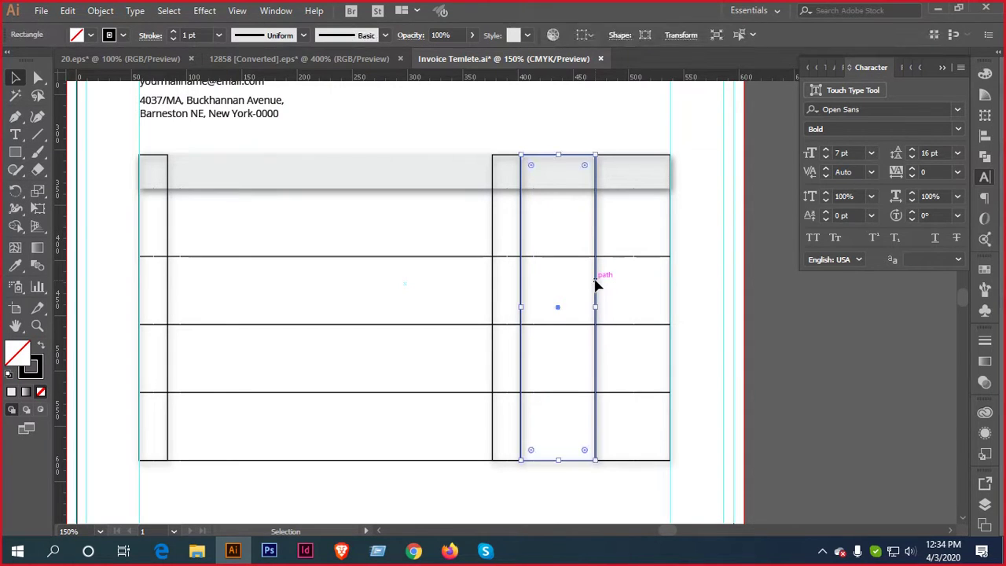
{"action": "left_click", "coordinate": [434, 274]}
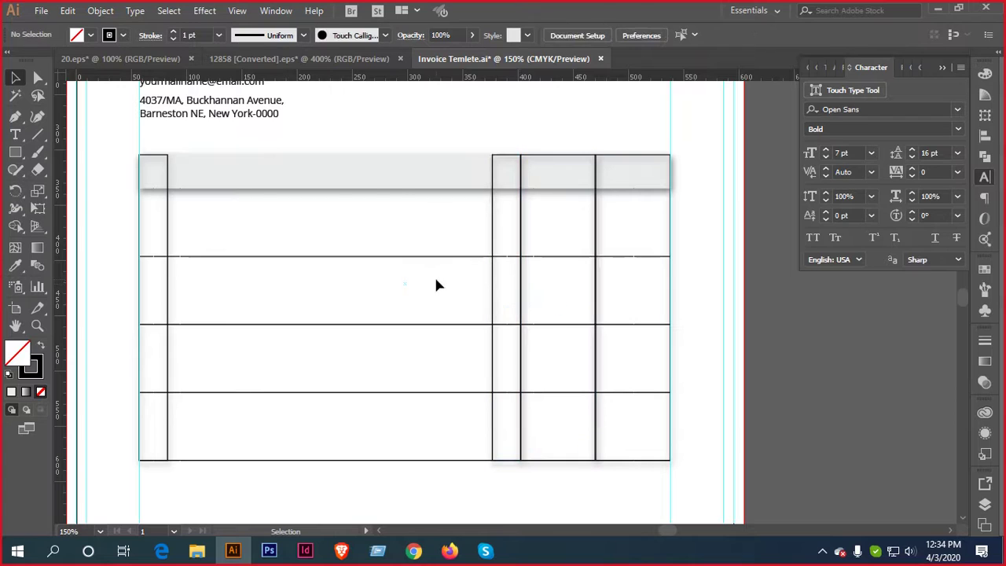
{"action": "scroll", "coordinate": [593, 298], "scroll_direction": "up", "scroll_amount": 1}
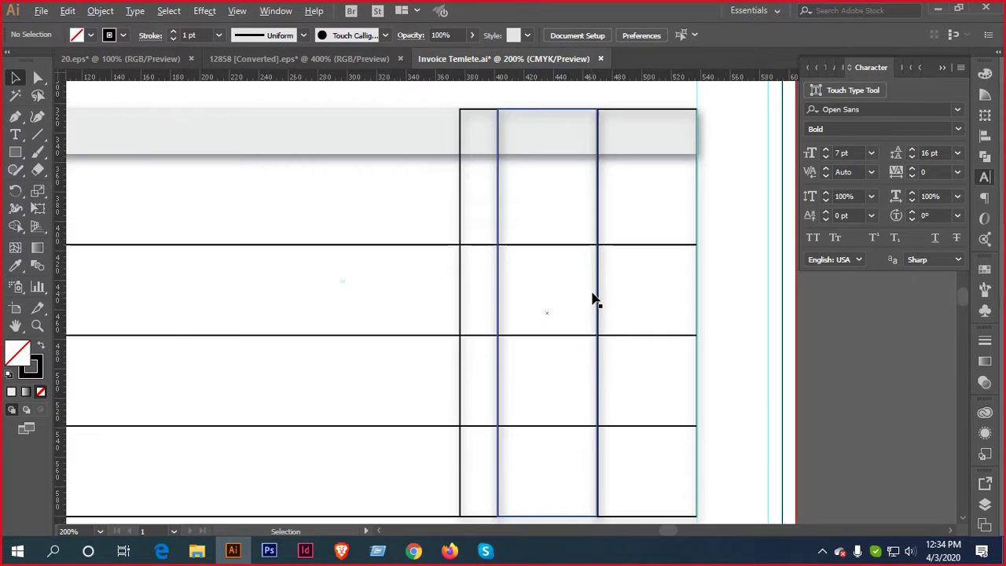
{"action": "scroll", "coordinate": [594, 298], "scroll_direction": "down", "scroll_amount": 1}
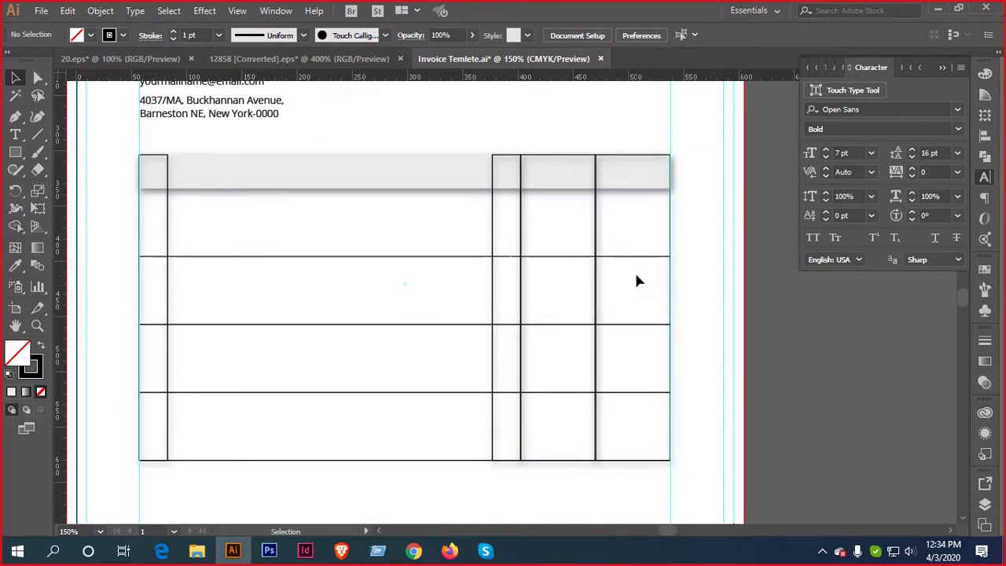
{"action": "left_click_drag", "start_coordinate": [638, 275], "coordinate": [125, 287]}
{"action": "key", "text": "Delete"}
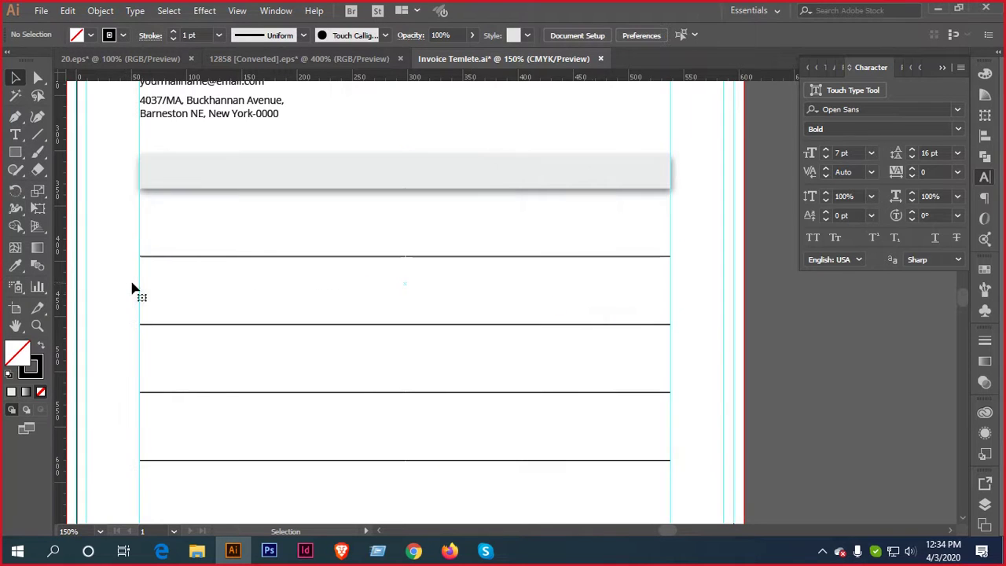
Draw a narrow unfilled rectangle with a 1 pt black stroke at the table's left edge, from the header bar's top to the last row line
{"action": "left_click", "coordinate": [15, 152]}
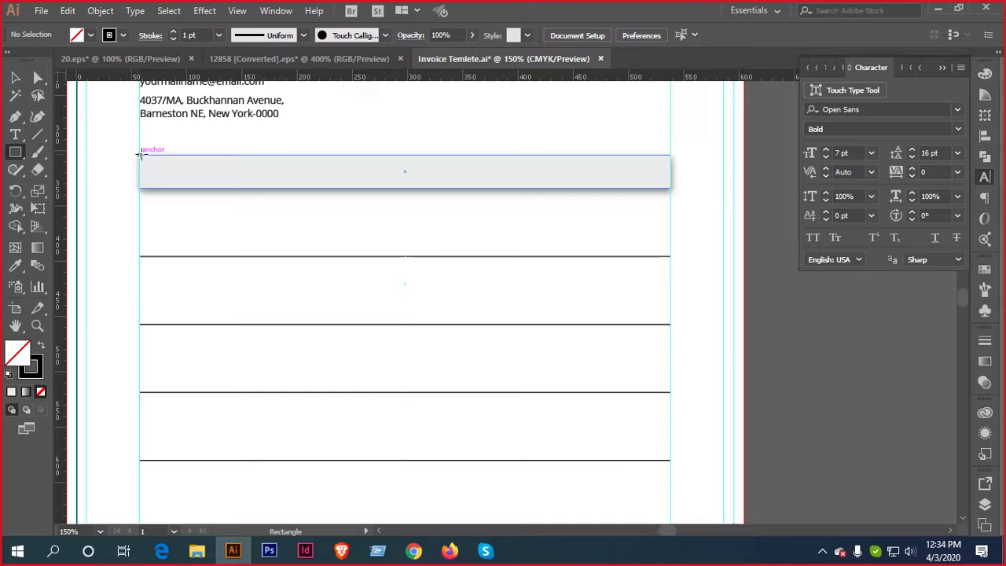
{"action": "left_click_drag", "start_coordinate": [139, 155], "coordinate": [168, 464]}
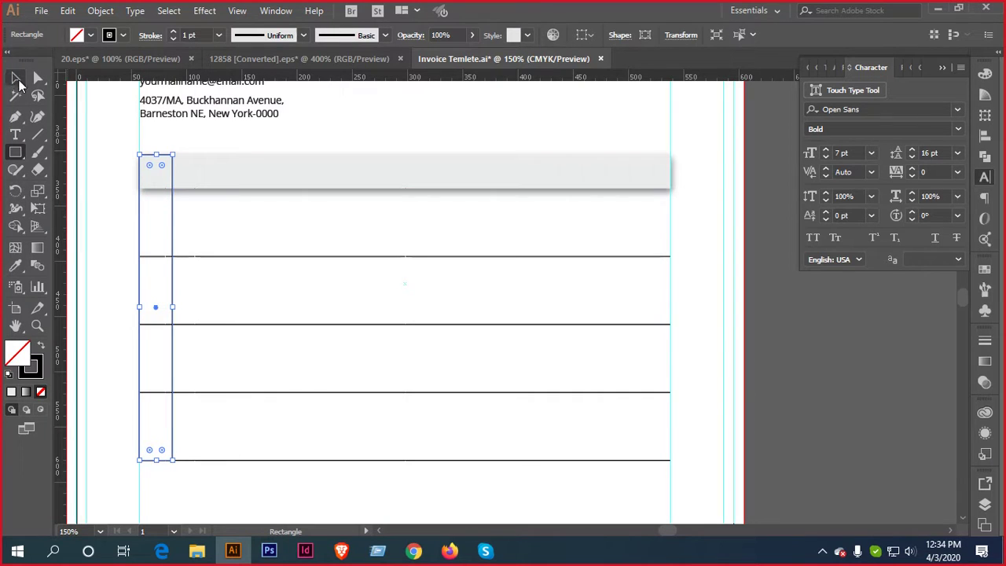
{"action": "left_click", "coordinate": [14, 79]}
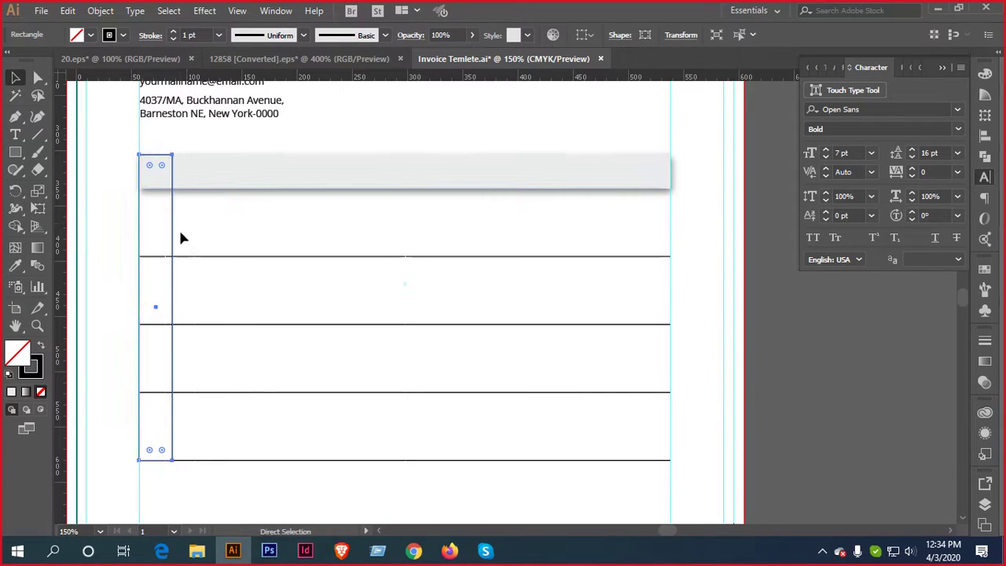
{"action": "key", "text": "a"}
{"action": "key", "text": "v"}
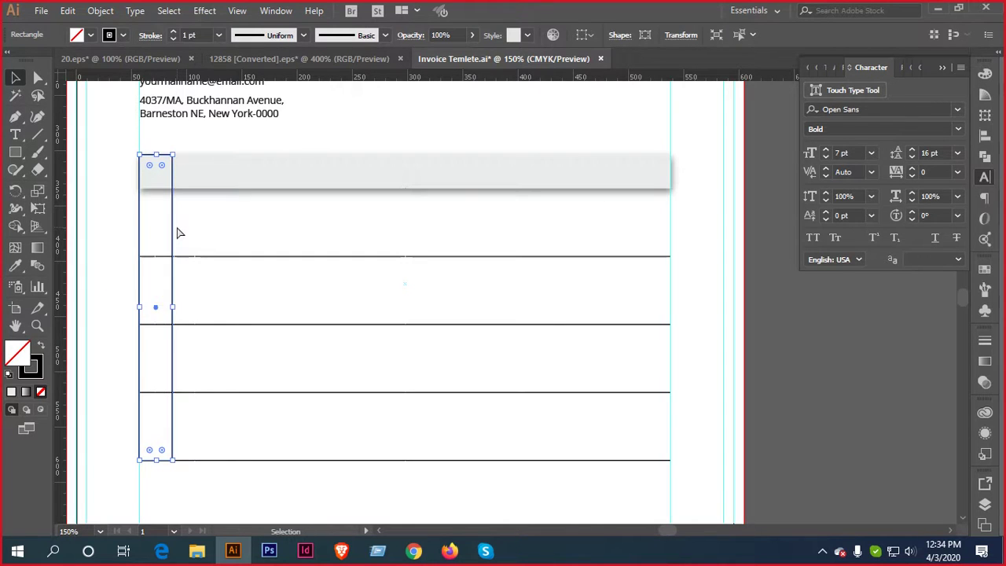
Fill the narrow first-column rectangle with the header bar's light grey and no stroke by sampling the bar with the Eyedropper
{"action": "left_click", "coordinate": [122, 34]}
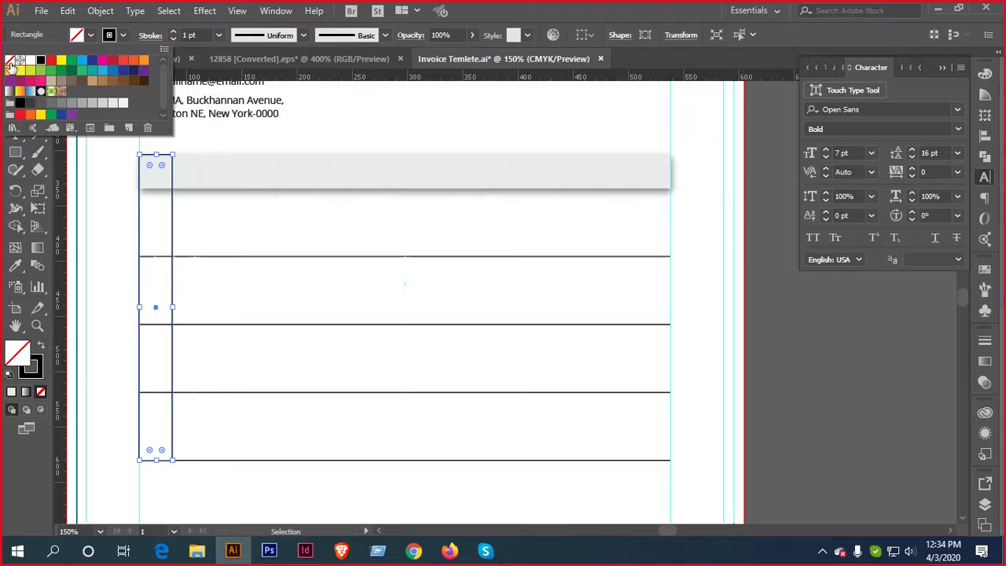
{"action": "left_click", "coordinate": [9, 61]}
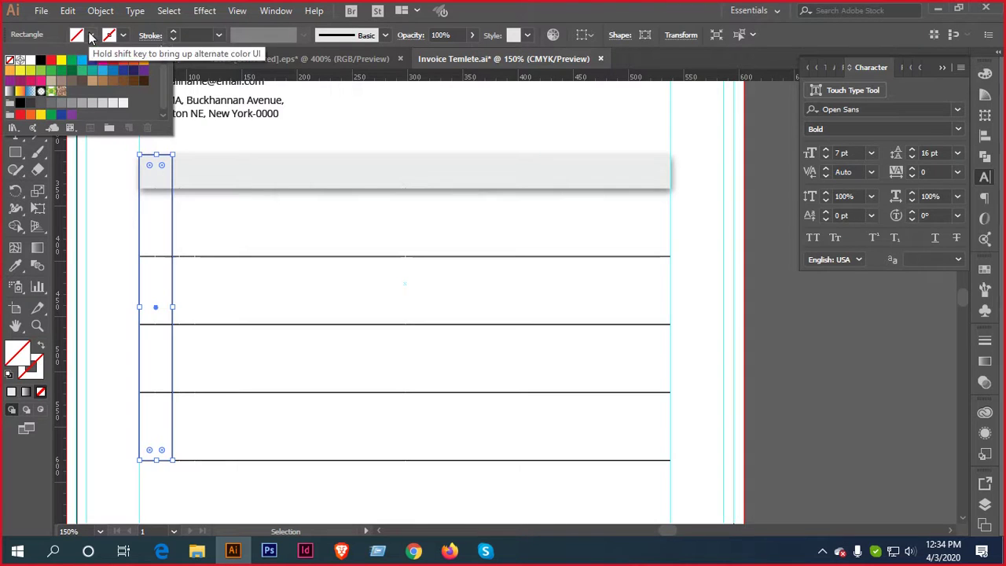
{"action": "left_click", "coordinate": [100, 80]}
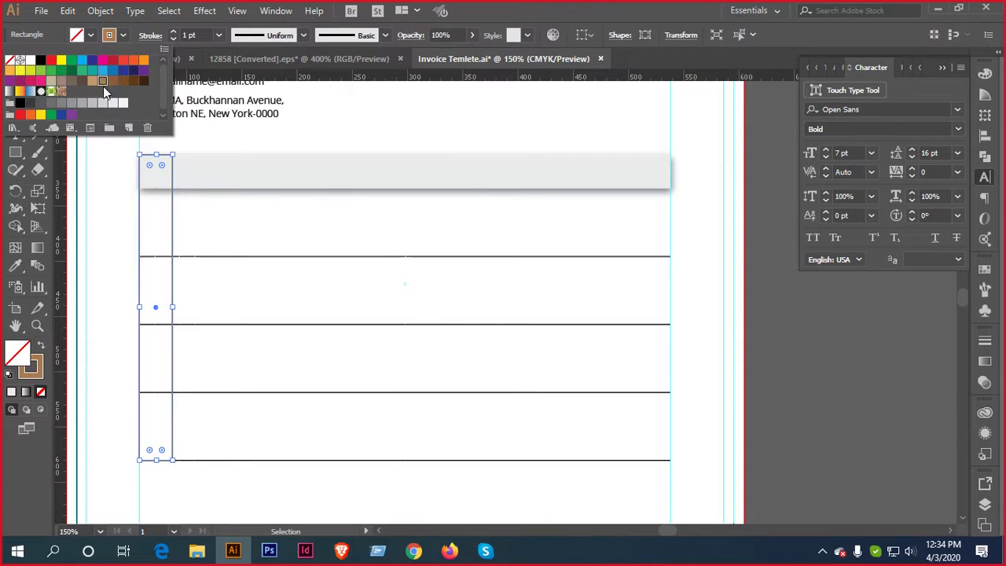
{"action": "key", "text": "i"}
{"action": "left_click", "coordinate": [267, 163]}
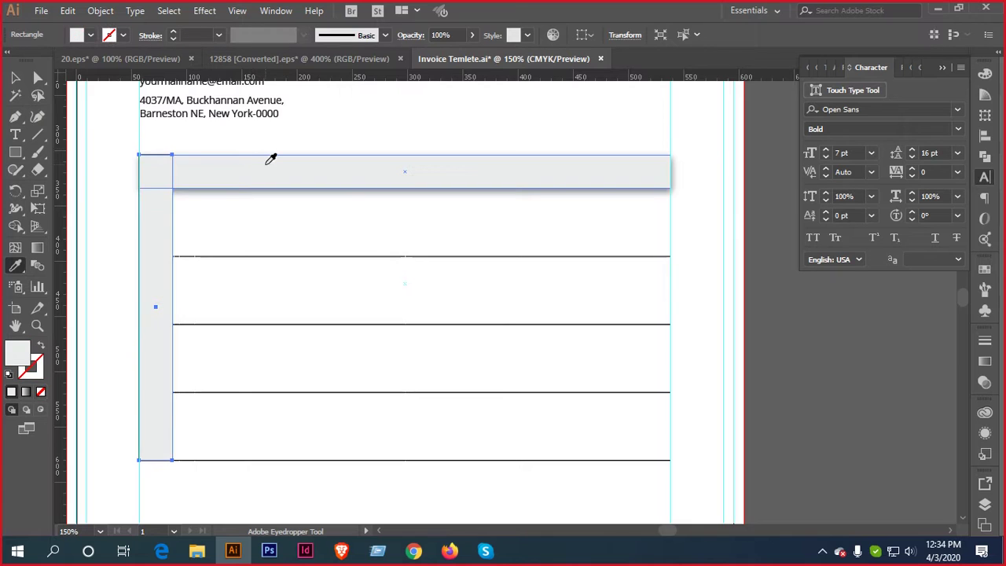
{"action": "key", "text": "v"}
{"action": "left_click", "coordinate": [236, 203]}
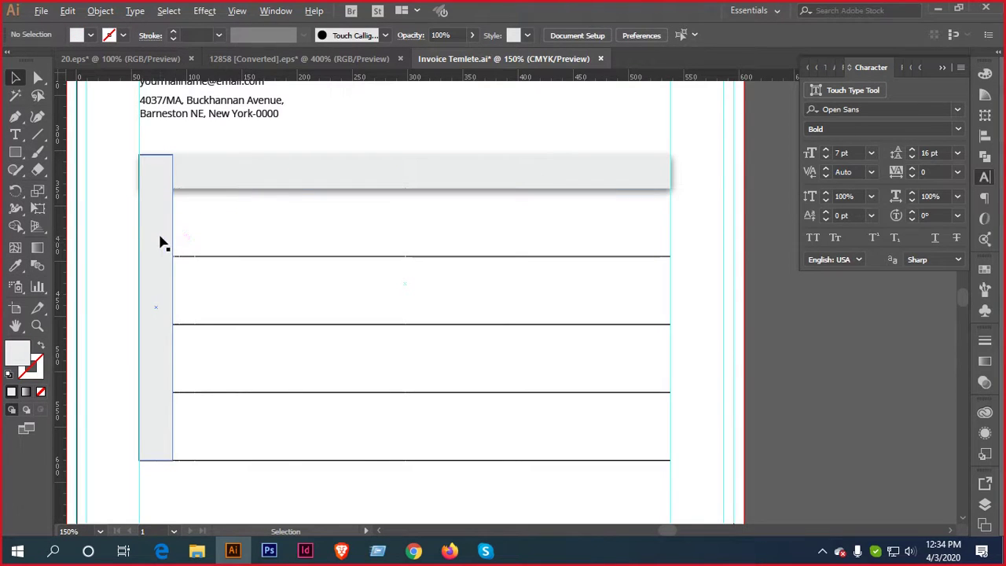
{"action": "left_click_drag", "start_coordinate": [163, 253], "coordinate": [505, 263]}
{"action": "left_click", "coordinate": [363, 273]}
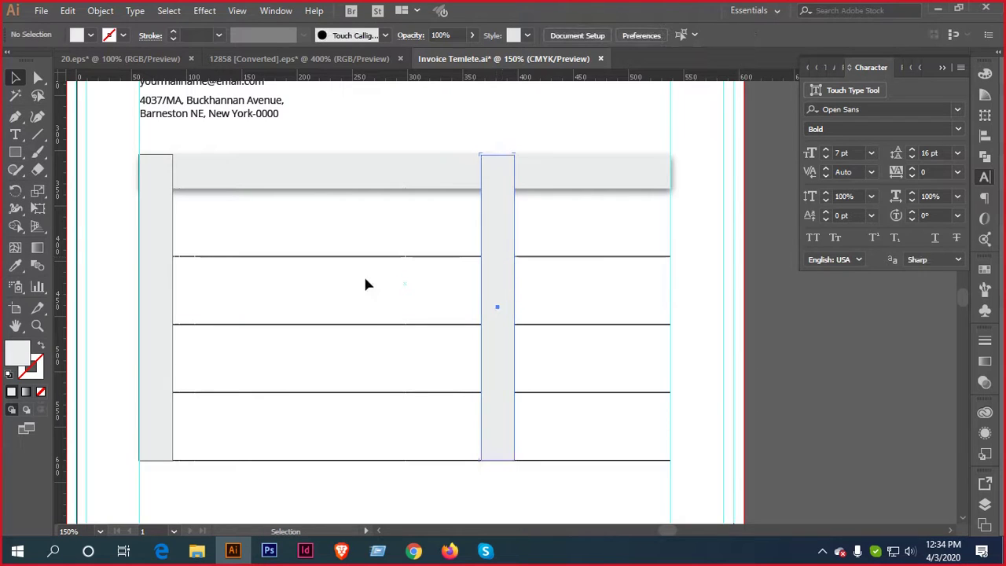
{"action": "key", "text": "ctrl+z"}
Shorten the first column's grey fill so its top edge meets the header bar's lower edge
{"action": "left_click", "coordinate": [161, 305]}
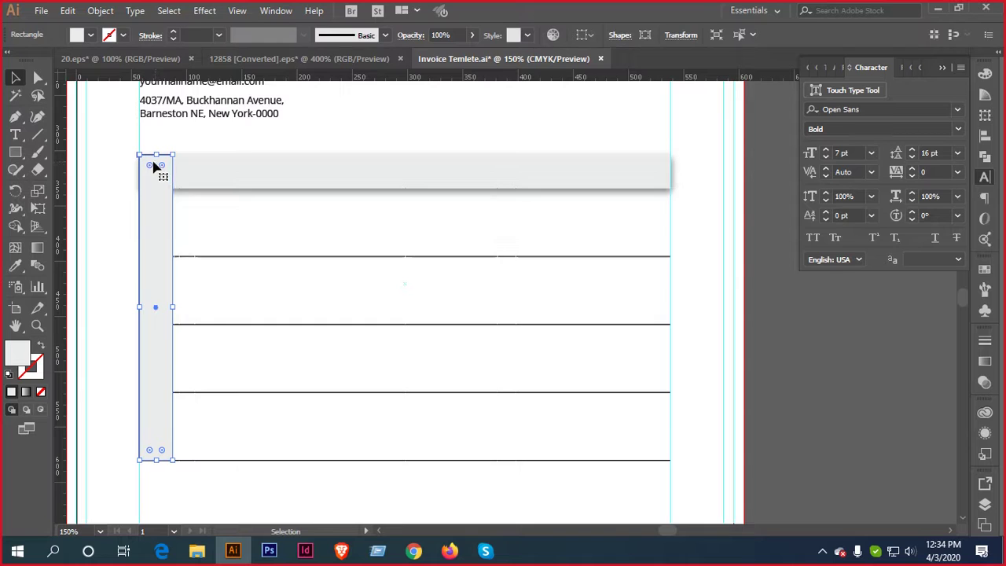
{"action": "left_click", "coordinate": [236, 221]}
{"action": "left_click", "coordinate": [152, 213]}
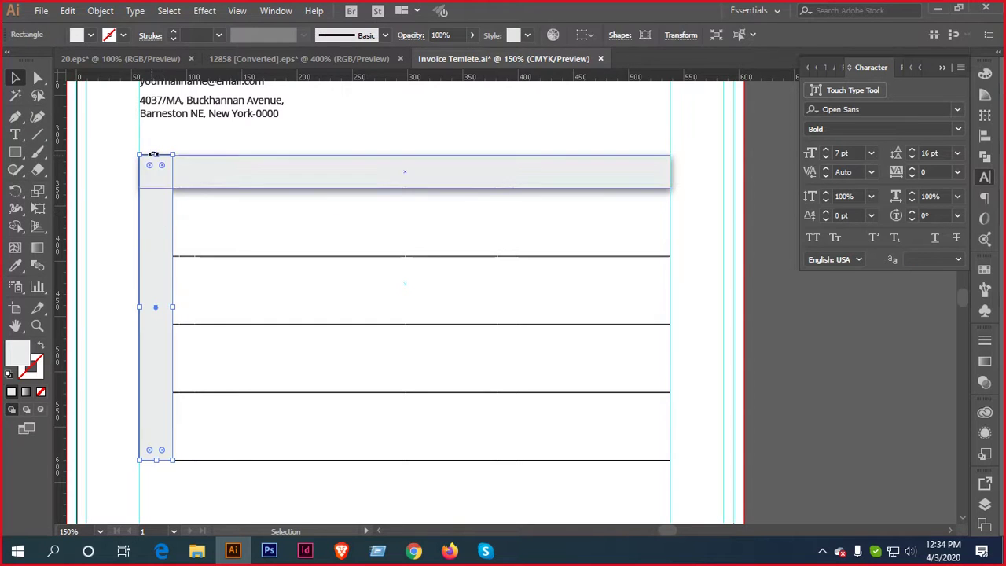
{"action": "left_click_drag", "start_coordinate": [154, 154], "coordinate": [157, 189]}
{"action": "left_click", "coordinate": [230, 228]}
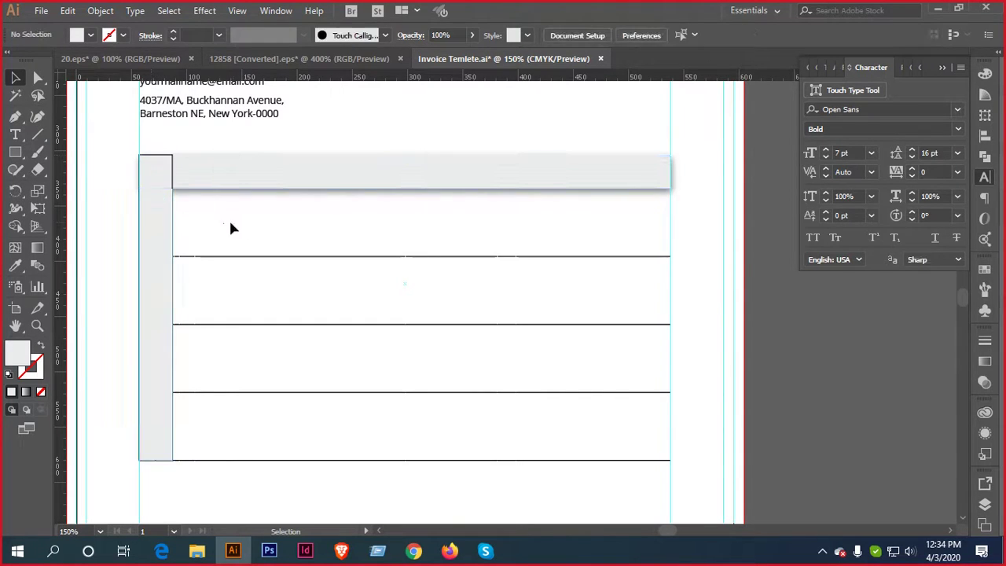
Align the 1 pt black stroke of the first column's outline to the outside of its path
{"action": "left_click_drag", "start_coordinate": [160, 238], "coordinate": [376, 298]}
{"action": "scroll", "coordinate": [182, 198], "scroll_direction": "up", "scroll_amount": 4}
{"action": "left_click", "coordinate": [380, 305]}
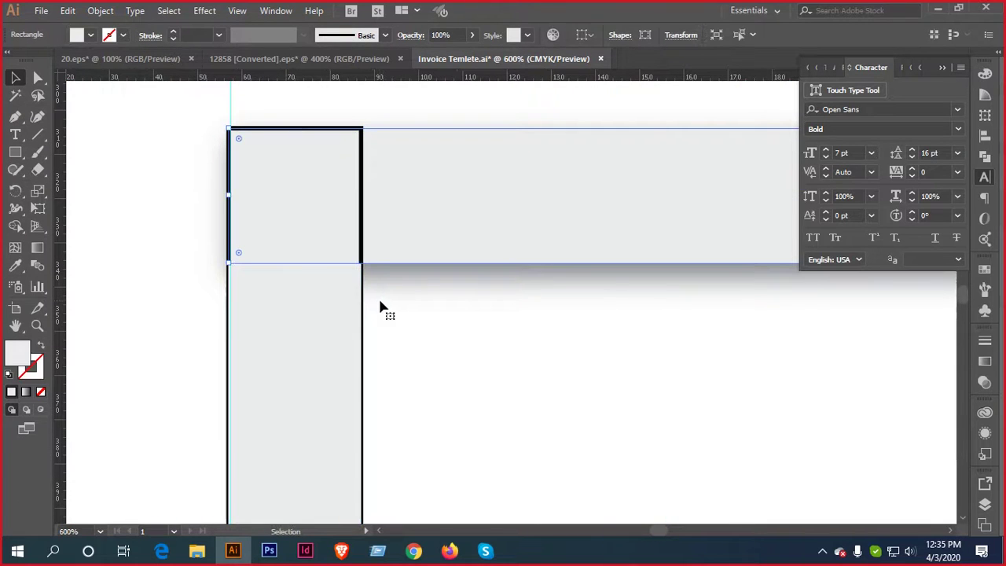
{"action": "left_click", "coordinate": [362, 220]}
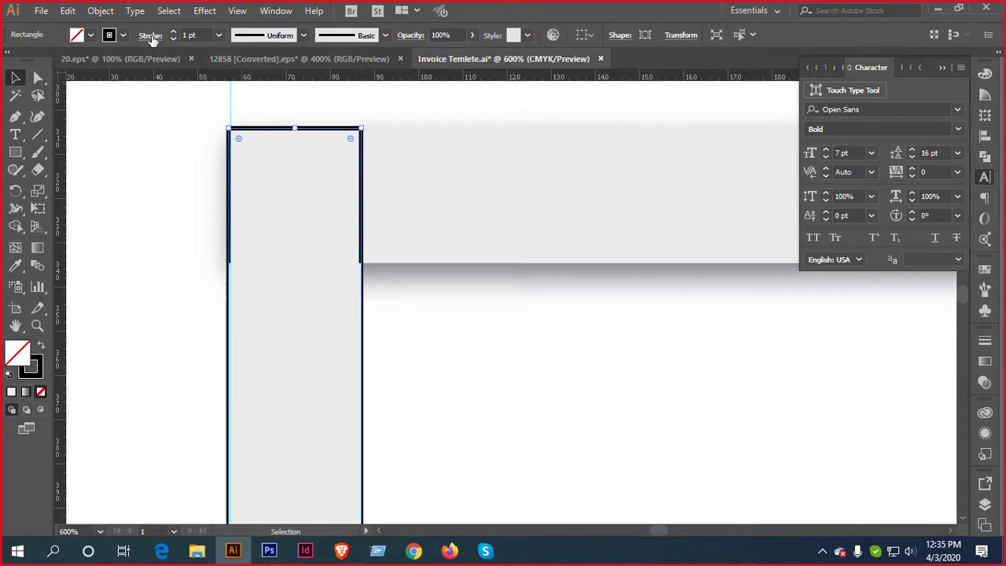
{"action": "left_click", "coordinate": [415, 320]}
{"action": "left_click", "coordinate": [284, 323]}
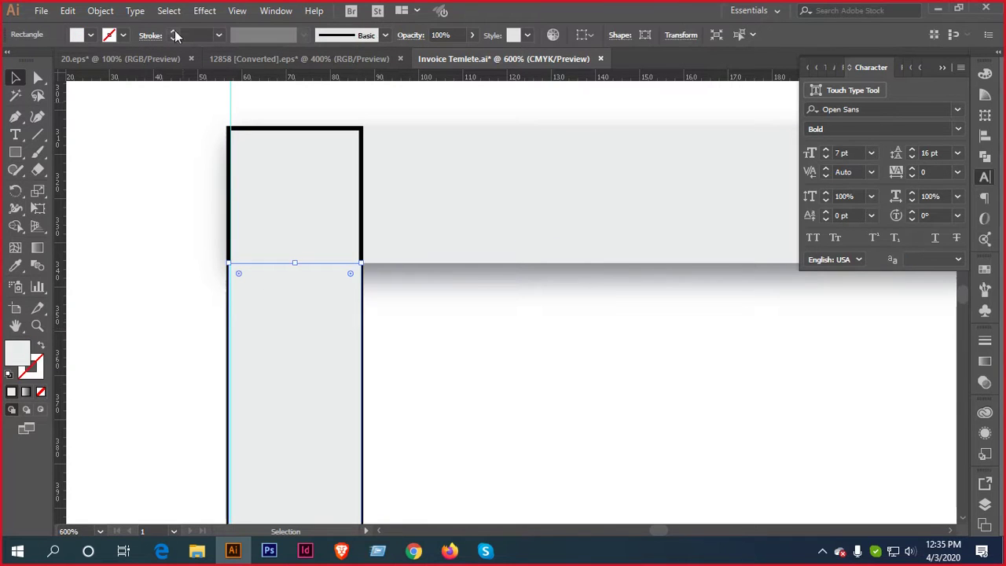
{"action": "left_click", "coordinate": [311, 160]}
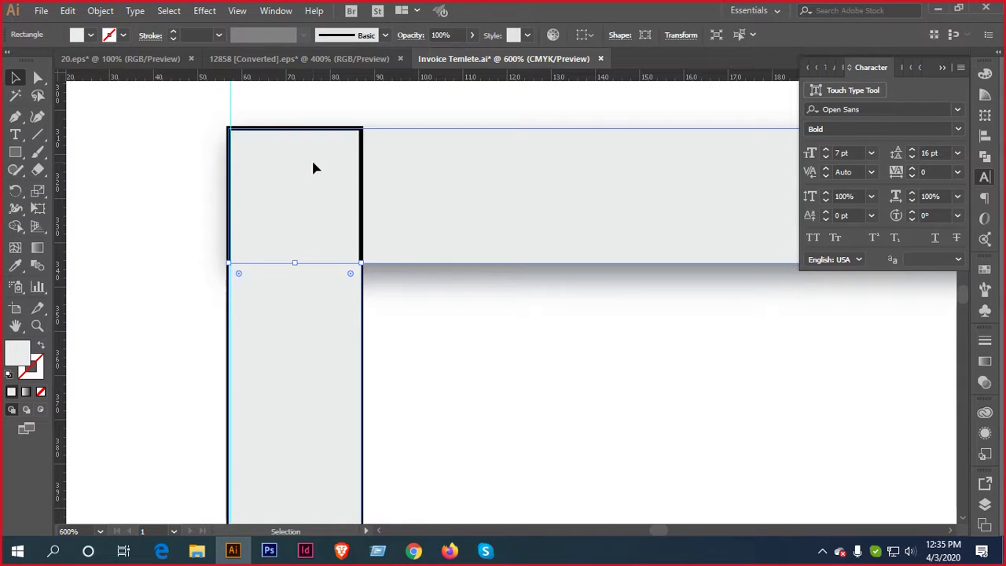
{"action": "left_click", "coordinate": [149, 35]}
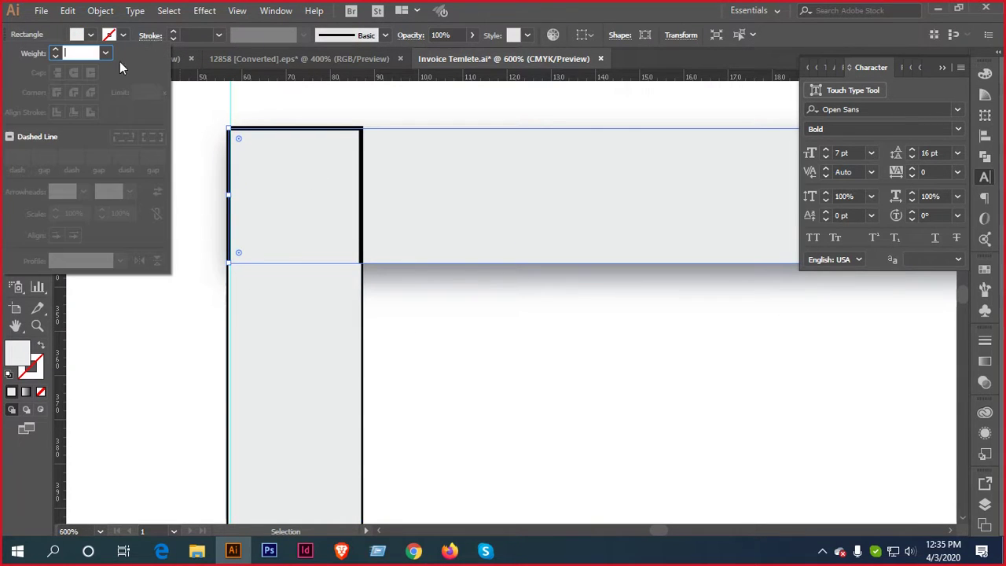
{"action": "left_click", "coordinate": [363, 179]}
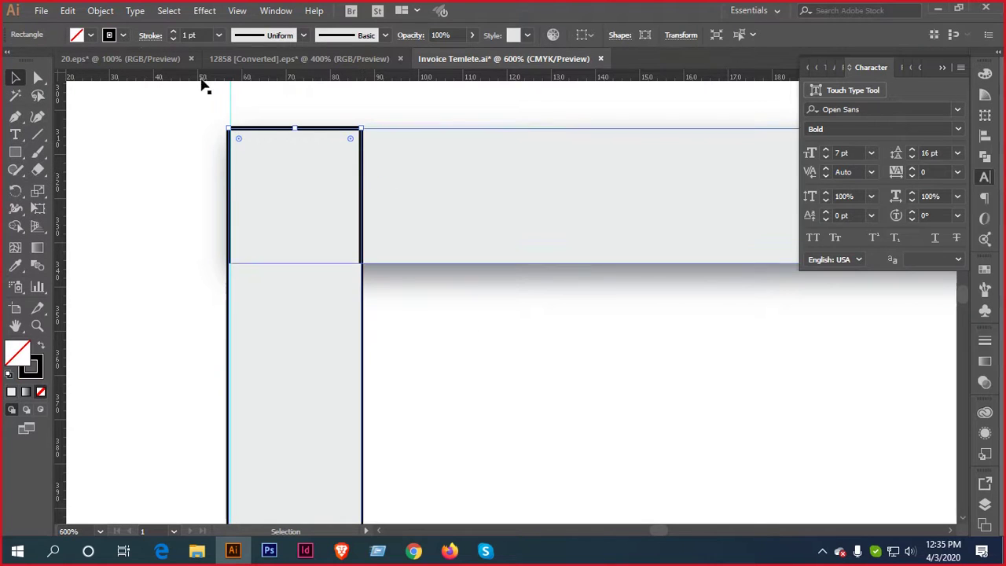
{"action": "left_click", "coordinate": [151, 35]}
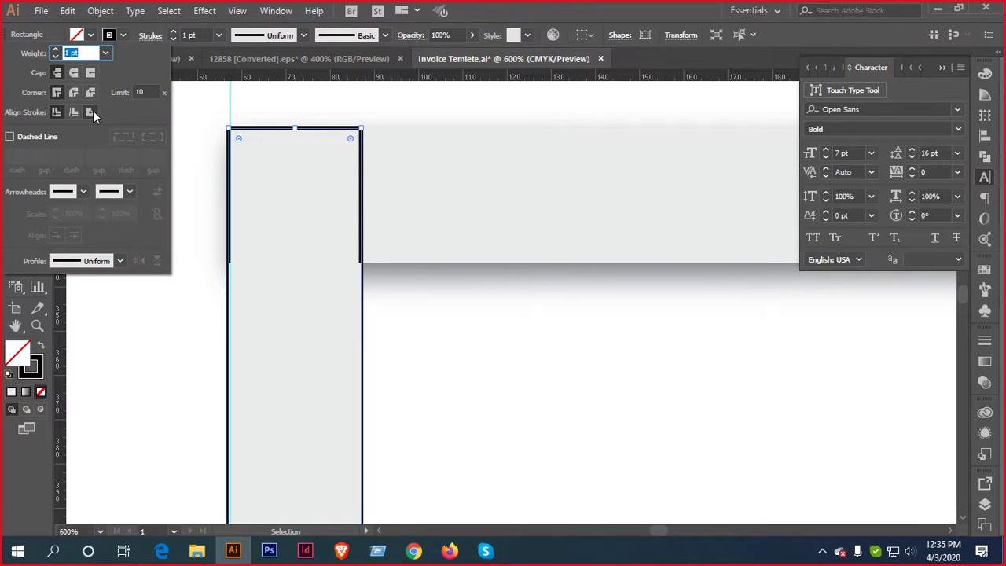
{"action": "left_click", "coordinate": [91, 113]}
{"action": "scroll", "coordinate": [416, 354], "scroll_direction": "down", "scroll_amount": 3}
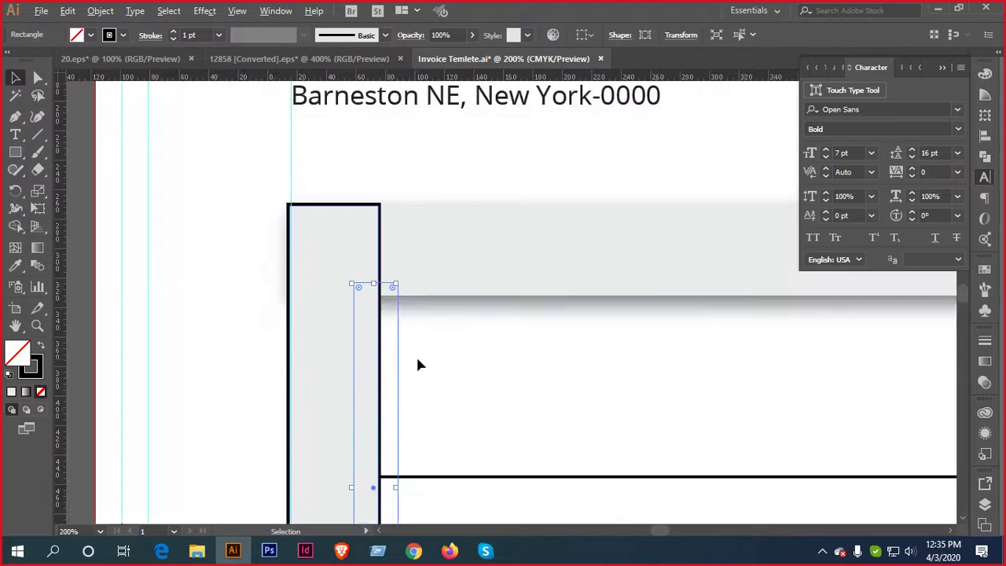
{"action": "left_click", "coordinate": [418, 312]}
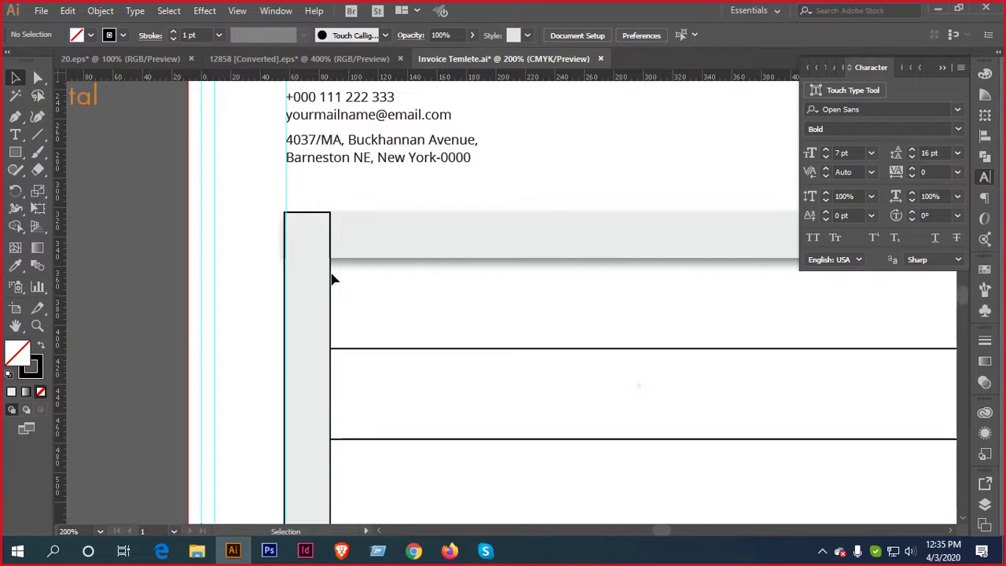
Nudge the first column's outline and grey fill together to the right so the outline's left edge sits on the table's left guide
{"action": "scroll", "coordinate": [288, 246], "scroll_direction": "up", "scroll_amount": 3}
{"action": "left_click_drag", "start_coordinate": [500, 358], "coordinate": [432, 386]}
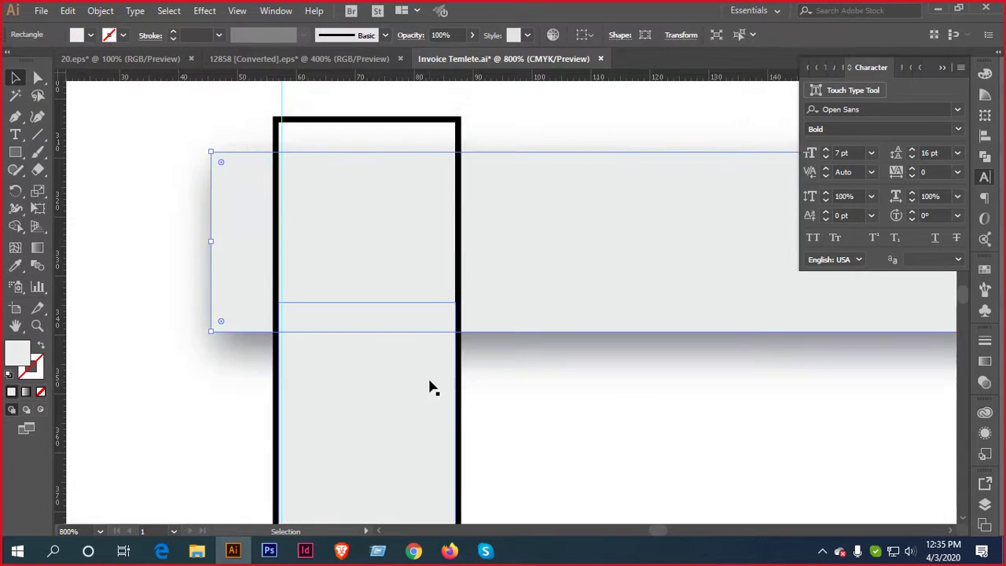
{"action": "key", "text": "ctrl+z"}
{"action": "left_click_drag", "start_coordinate": [539, 427], "coordinate": [387, 436]}
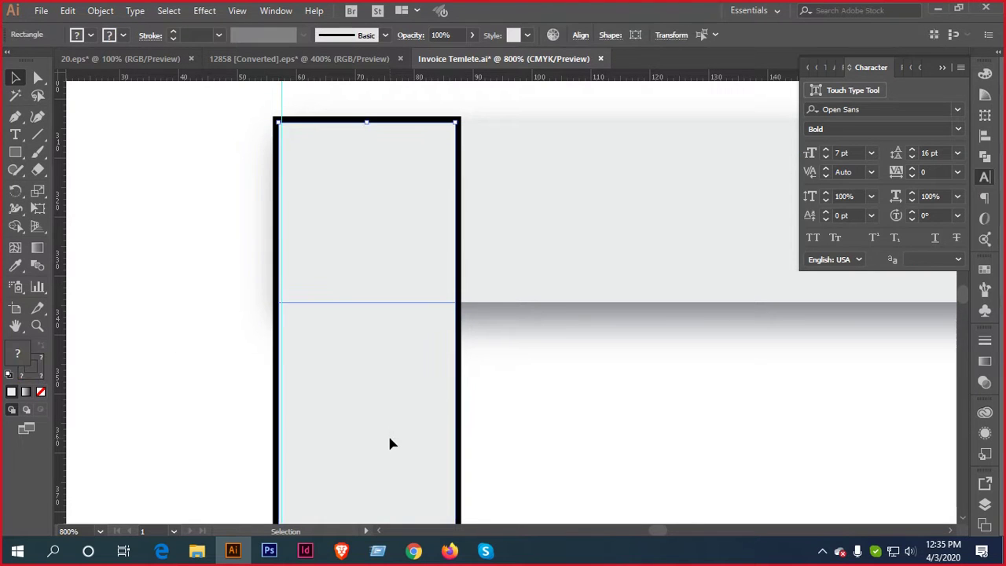
{"action": "left_click", "coordinate": [525, 411]}
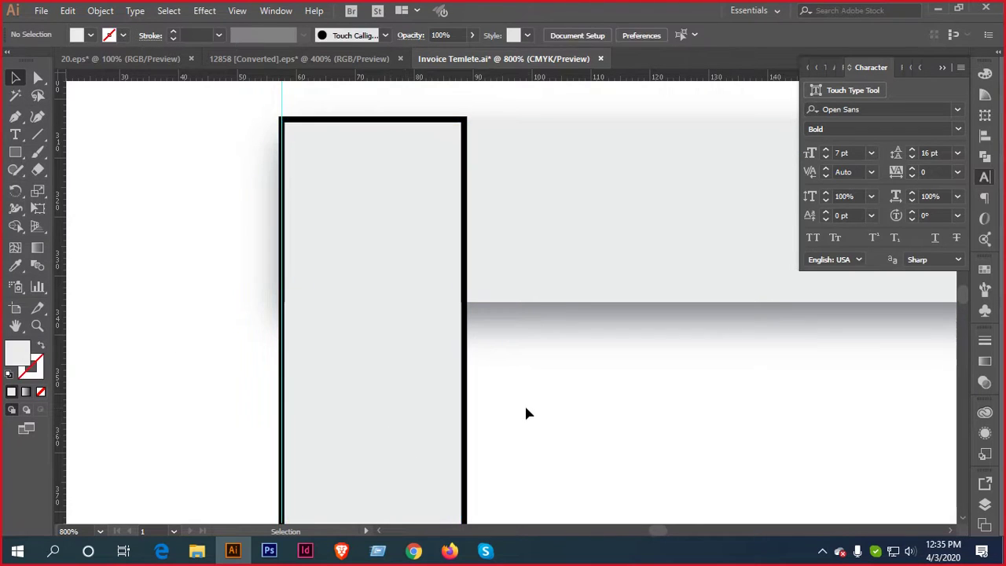
Duplicate the first column's outline and grey fill across the table as a narrow column right of its centre
{"action": "scroll", "coordinate": [528, 403], "scroll_direction": "down", "scroll_amount": 3}
{"action": "scroll", "coordinate": [488, 299], "scroll_direction": "down", "scroll_amount": 2}
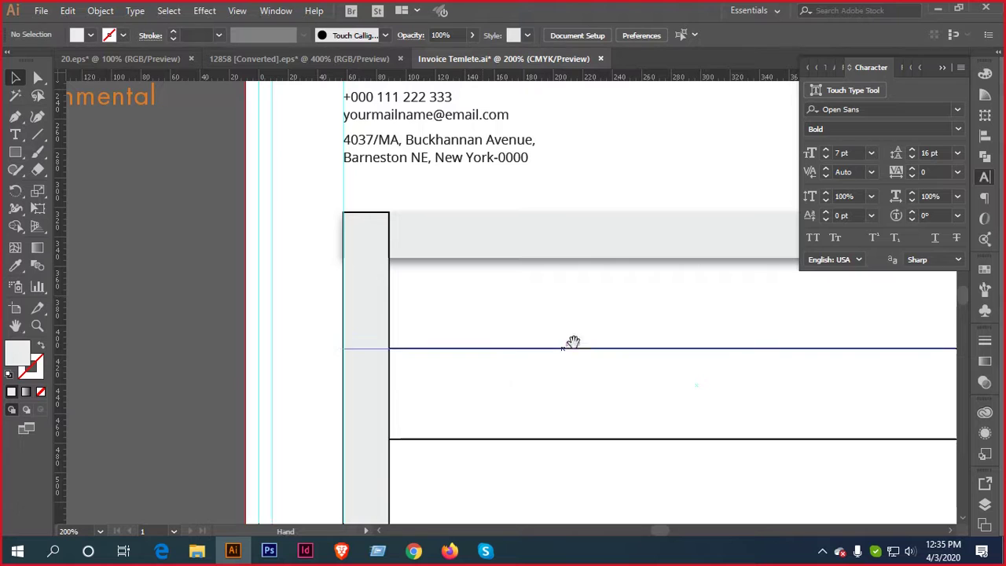
{"action": "left_click_drag", "start_coordinate": [572, 341], "coordinate": [391, 286]}
{"action": "scroll", "coordinate": [390, 285], "scroll_direction": "down", "scroll_amount": 1}
{"action": "scroll", "coordinate": [390, 290], "scroll_direction": "down", "scroll_amount": 1}
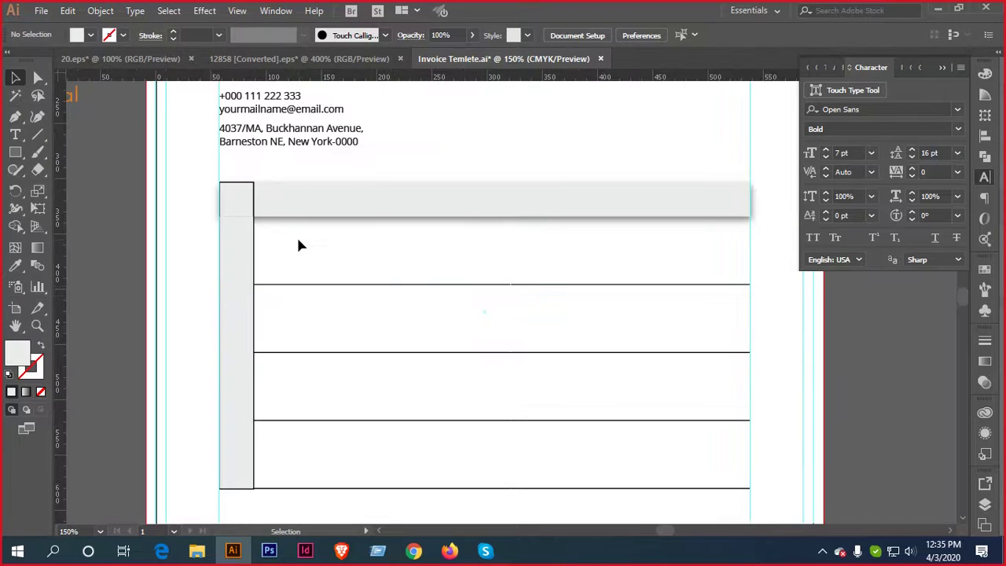
{"action": "left_click_drag", "start_coordinate": [240, 265], "coordinate": [384, 267]}
{"action": "key", "text": "Delete"}
{"action": "left_click", "coordinate": [232, 262]}
{"action": "left_click_drag", "start_coordinate": [233, 263], "coordinate": [526, 265]}
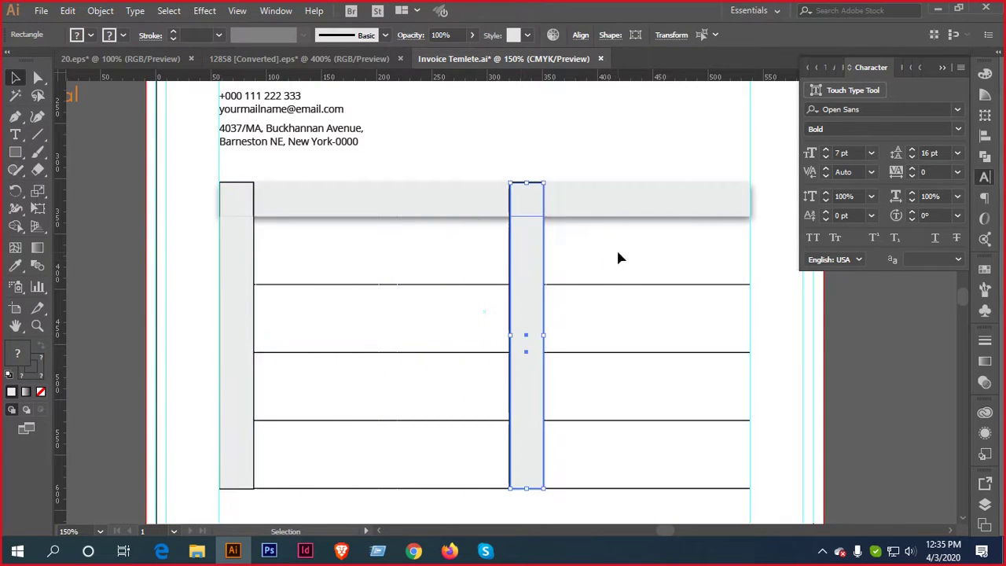
Duplicate the middle column against the table's right guide and widen the copy to the left
{"action": "scroll", "coordinate": [547, 246], "scroll_direction": "right", "scroll_amount": 3}
{"action": "left_click_drag", "start_coordinate": [414, 255], "coordinate": [620, 253]}
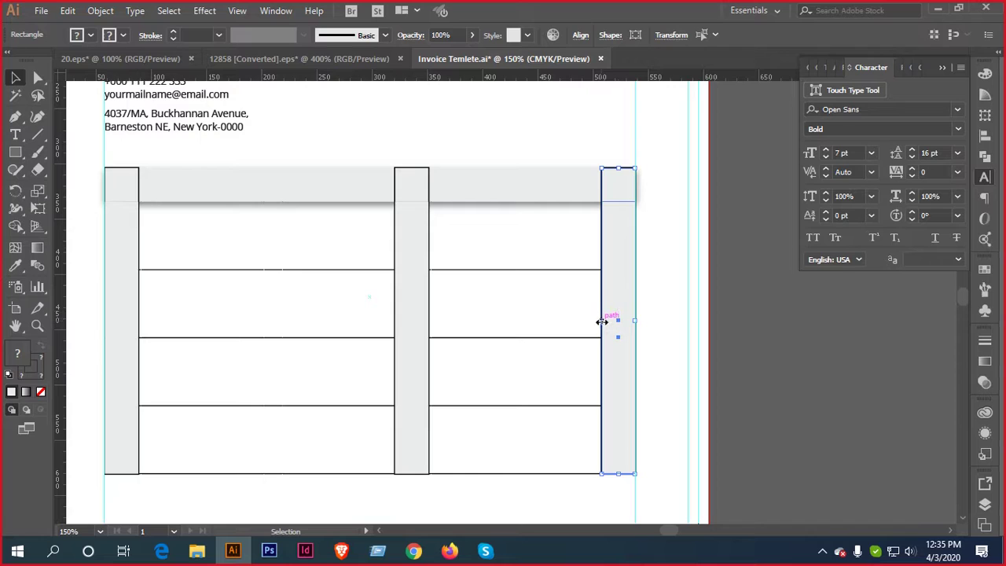
{"action": "left_click_drag", "start_coordinate": [602, 321], "coordinate": [572, 323]}
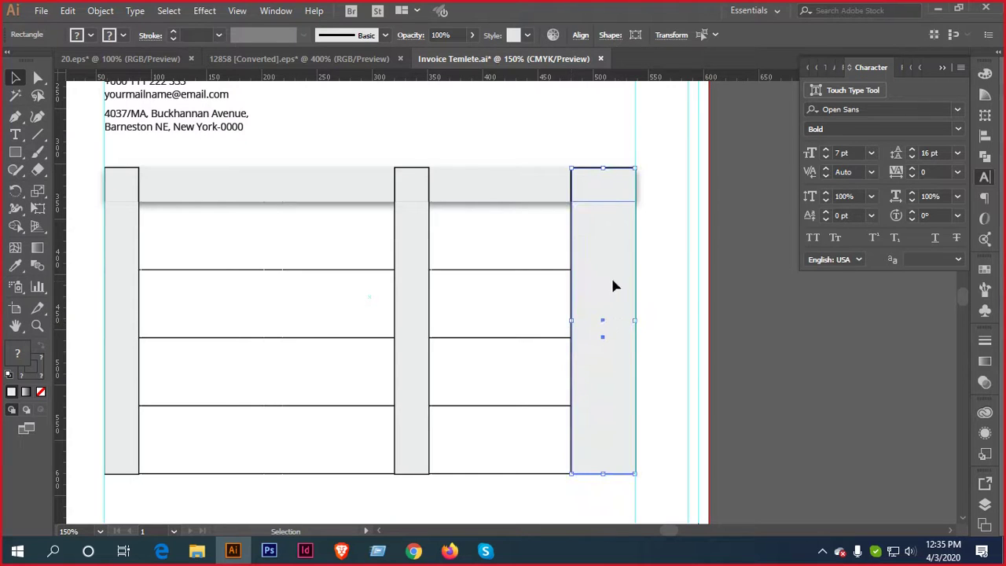
Duplicate the table's last column immediately beside its left edge and delete the copy's grey fill, keeping only the outline
{"action": "left_click_drag", "start_coordinate": [614, 286], "coordinate": [552, 290]}
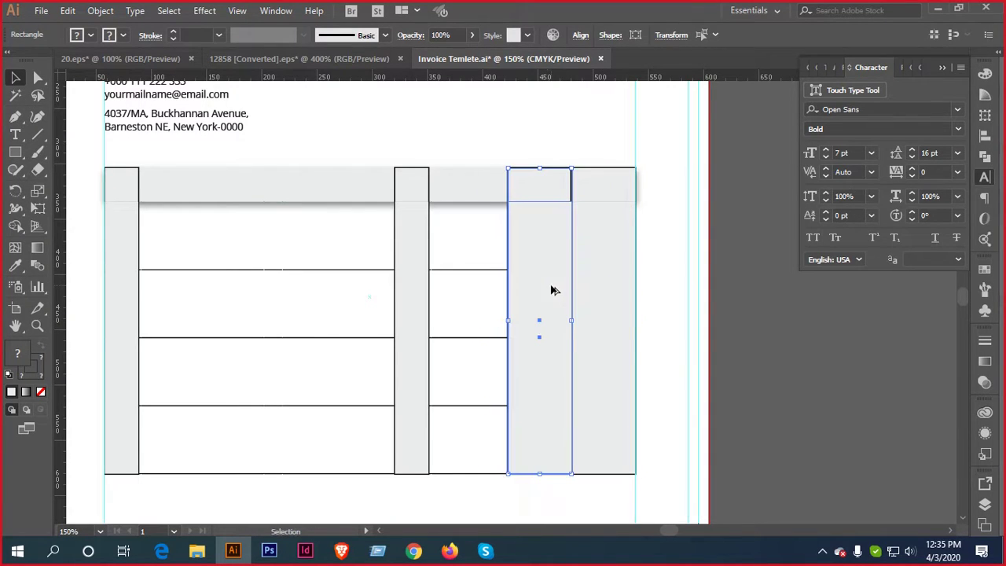
{"action": "left_click", "coordinate": [766, 300]}
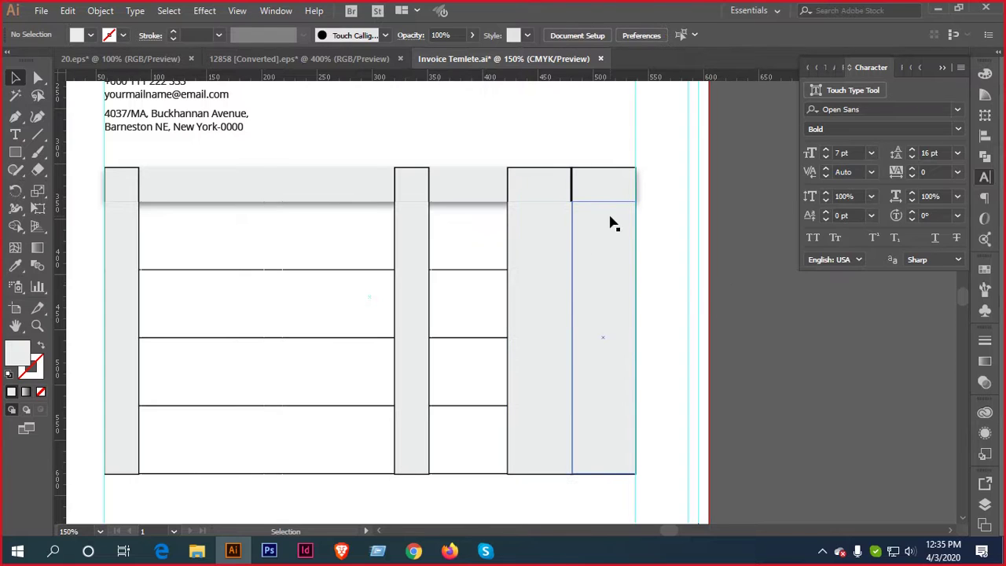
{"action": "left_click", "coordinate": [523, 242]}
{"action": "key", "text": "Delete"}
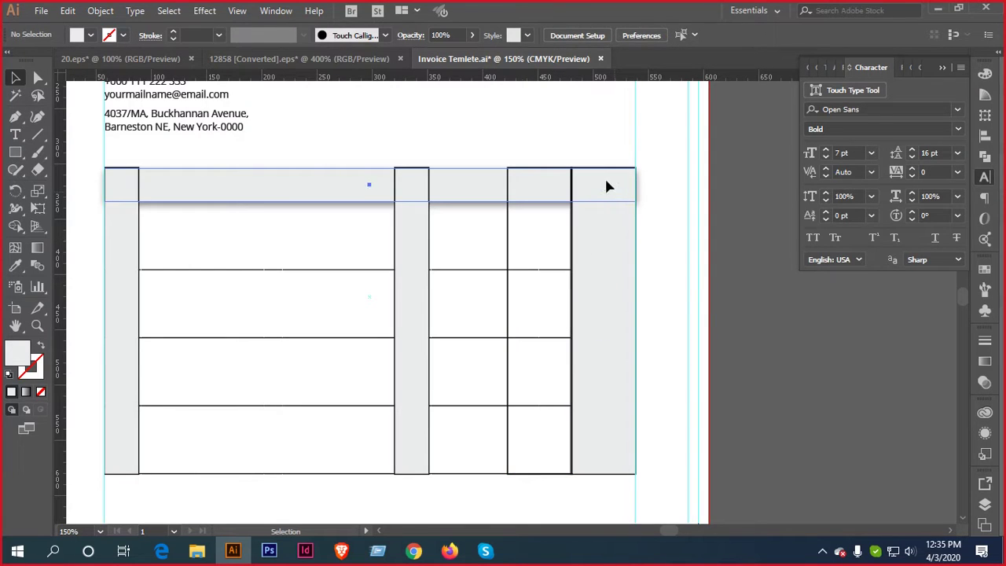
Lower the top edge of the last column's grey fill slightly so the header bar's shadow shows above it
{"action": "left_click", "coordinate": [606, 185]}
{"action": "left_click", "coordinate": [764, 303]}
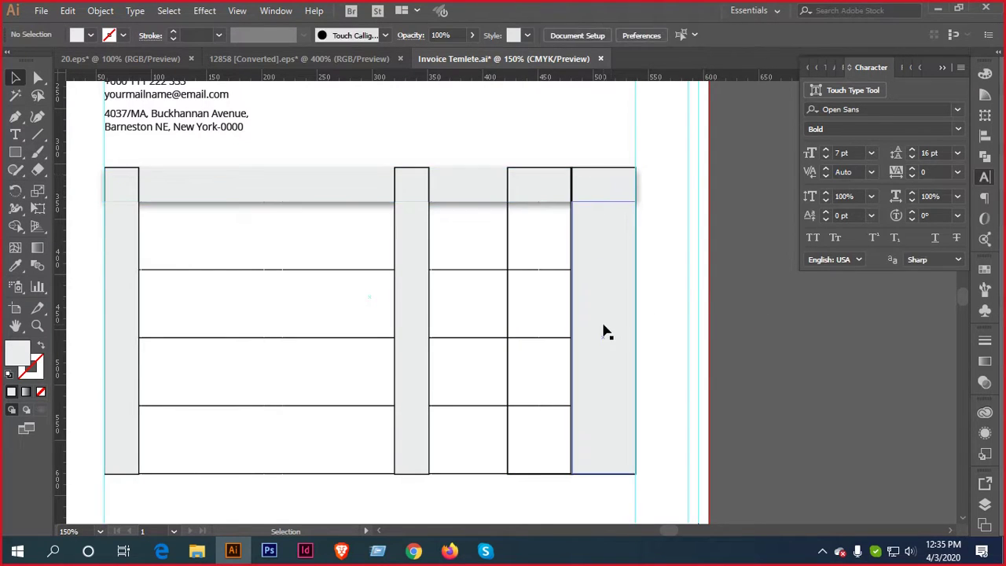
{"action": "left_click", "coordinate": [606, 332]}
{"action": "mouse_move", "coordinate": [603, 202]}
{"action": "left_mouse_down"}
{"action": "mouse_move", "coordinate": [603, 231]}
{"action": "mouse_move", "coordinate": [602, 201]}
{"action": "left_mouse_up"}
{"action": "left_click", "coordinate": [791, 314]}
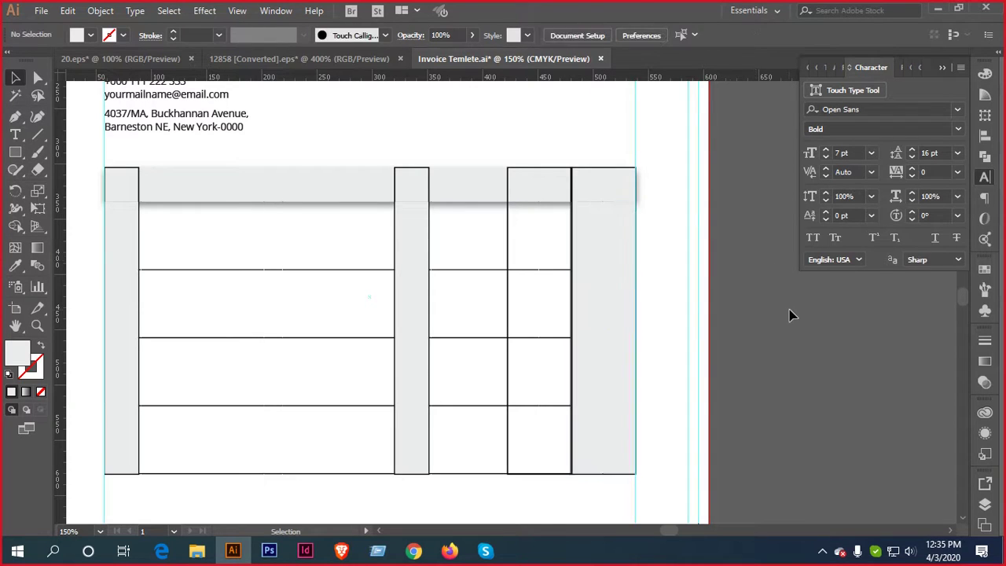
{"action": "left_click", "coordinate": [603, 249]}
{"action": "scroll", "coordinate": [609, 200], "scroll_direction": "up", "scroll_amount": 2}
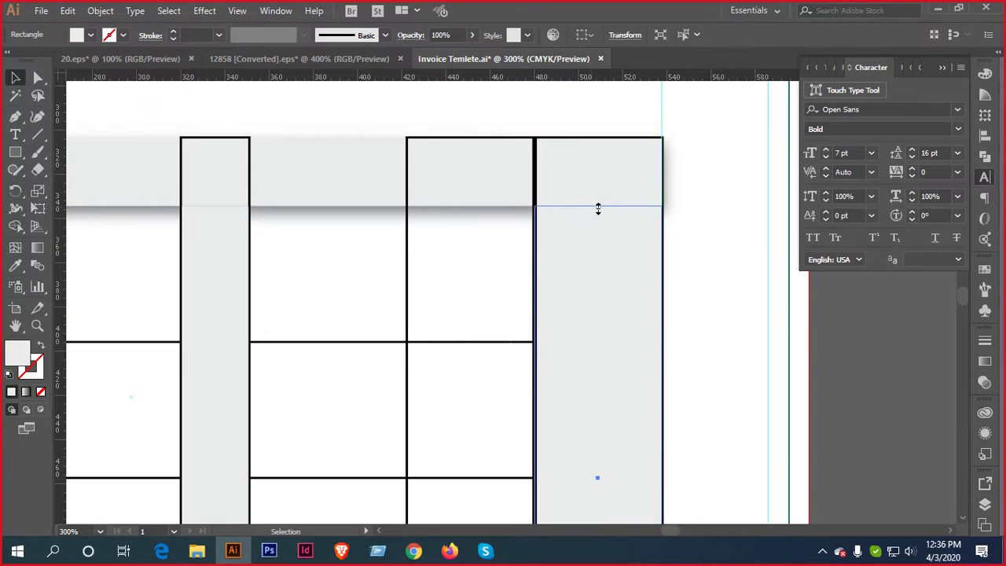
{"action": "left_click_drag", "start_coordinate": [598, 208], "coordinate": [599, 212]}
{"action": "left_click", "coordinate": [694, 285]}
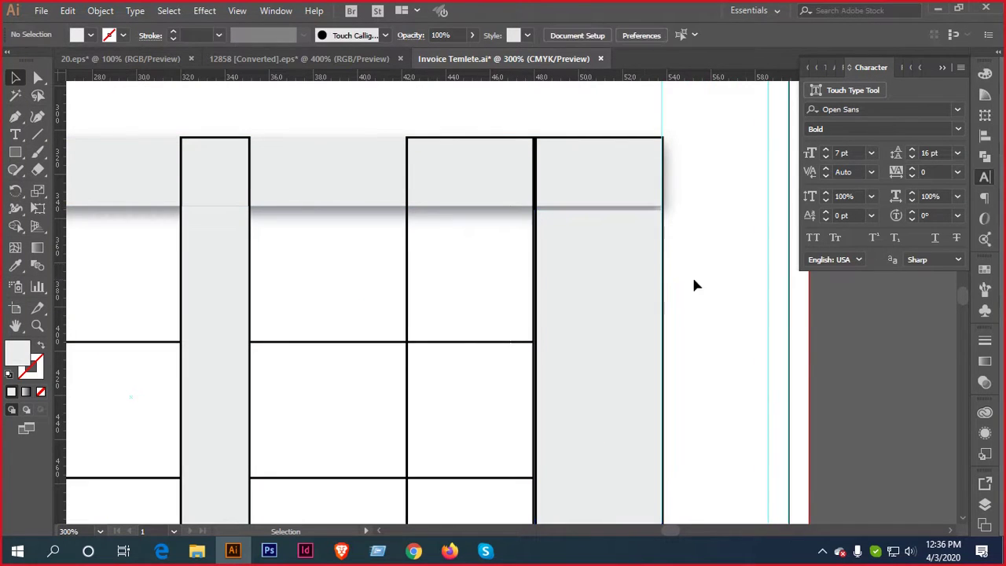
Lower the top edge of the first column's grey fill slightly beneath the header bar to reveal the shadow
{"action": "left_click_drag", "start_coordinate": [444, 270], "coordinate": [734, 267]}
{"action": "left_click_drag", "start_coordinate": [315, 221], "coordinate": [590, 272]}
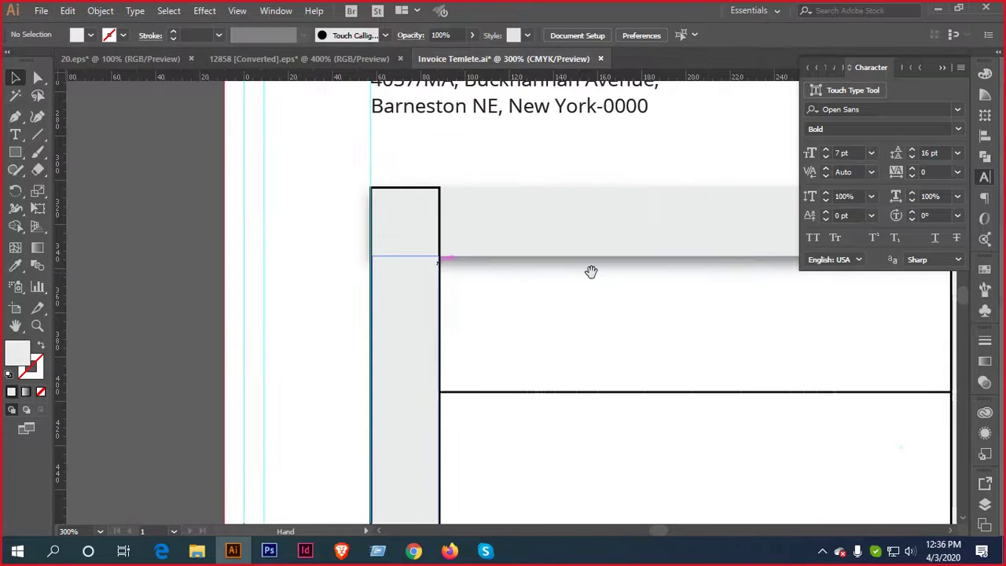
{"action": "left_click", "coordinate": [407, 301]}
{"action": "scroll", "coordinate": [406, 269], "scroll_direction": "up", "scroll_amount": 4}
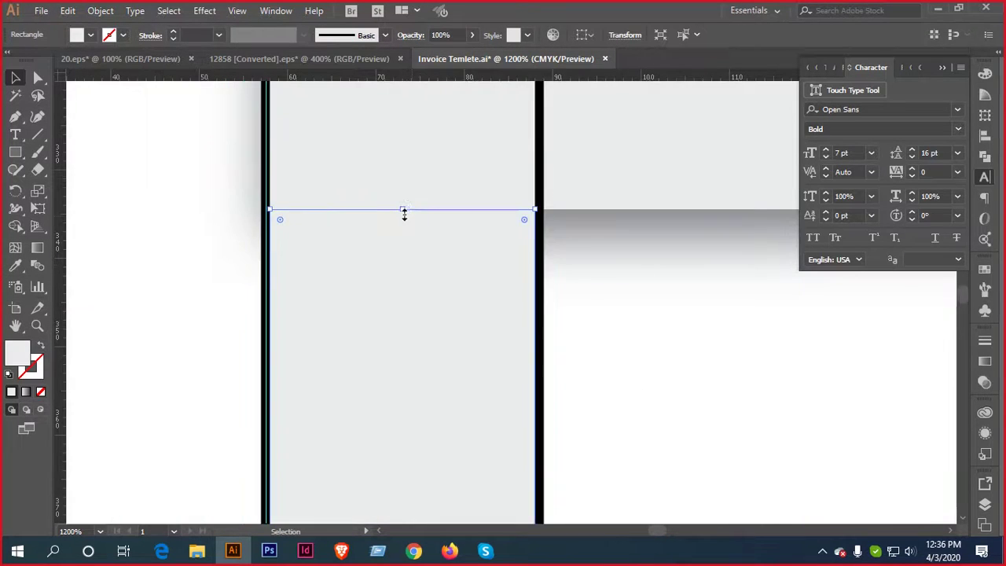
{"action": "left_click_drag", "start_coordinate": [404, 218], "coordinate": [404, 224]}
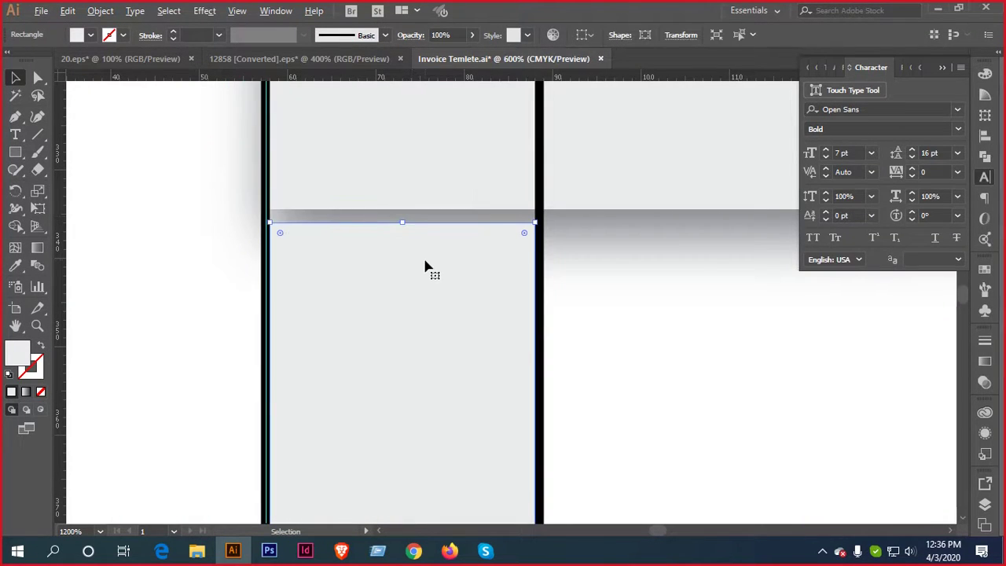
{"action": "scroll", "coordinate": [426, 267], "scroll_direction": "down", "scroll_amount": 5}
Lower the top edge of the narrow middle column's grey fill slightly beneath the header bar
{"action": "left_click_drag", "start_coordinate": [539, 295], "coordinate": [238, 274]}
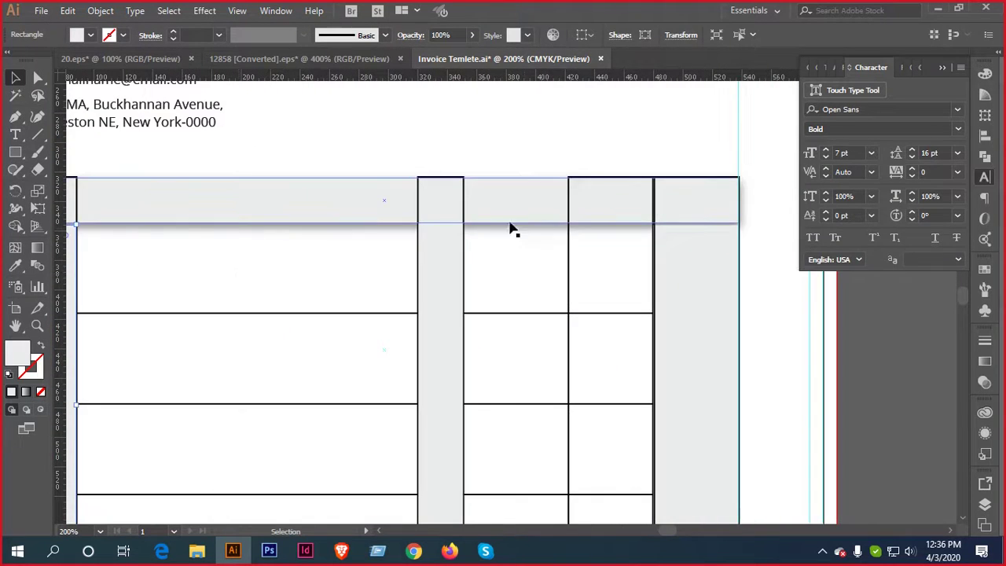
{"action": "scroll", "coordinate": [448, 271], "scroll_direction": "up", "scroll_amount": 2}
{"action": "left_click", "coordinate": [464, 246]}
{"action": "left_click_drag", "start_coordinate": [472, 227], "coordinate": [470, 232]}
{"action": "scroll", "coordinate": [480, 253], "scroll_direction": "down", "scroll_amount": 2}
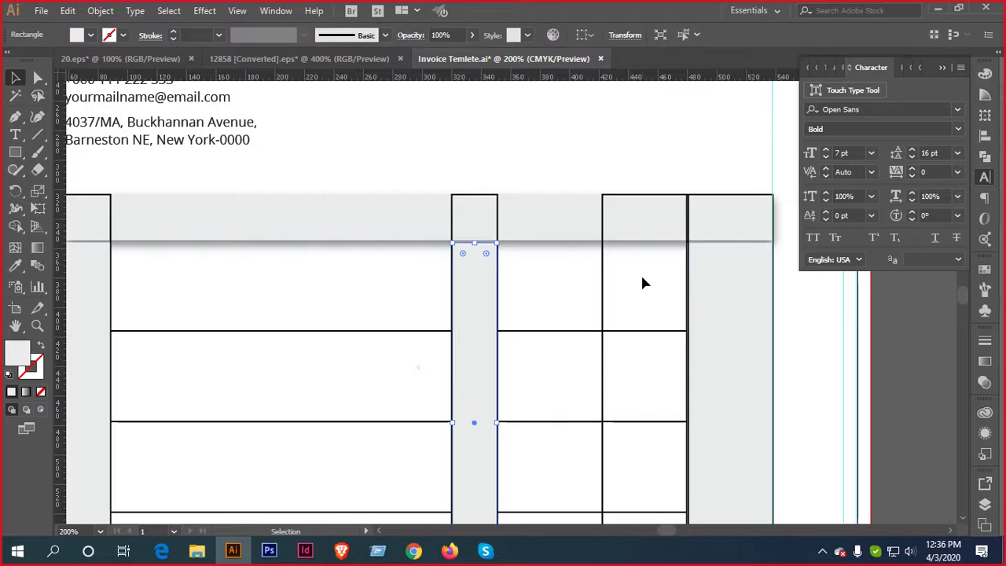
Move the narrow middle column's outline and grey fill rightward until they adjoin the unfilled column beside the last one
{"action": "left_click_drag", "start_coordinate": [415, 276], "coordinate": [539, 301]}
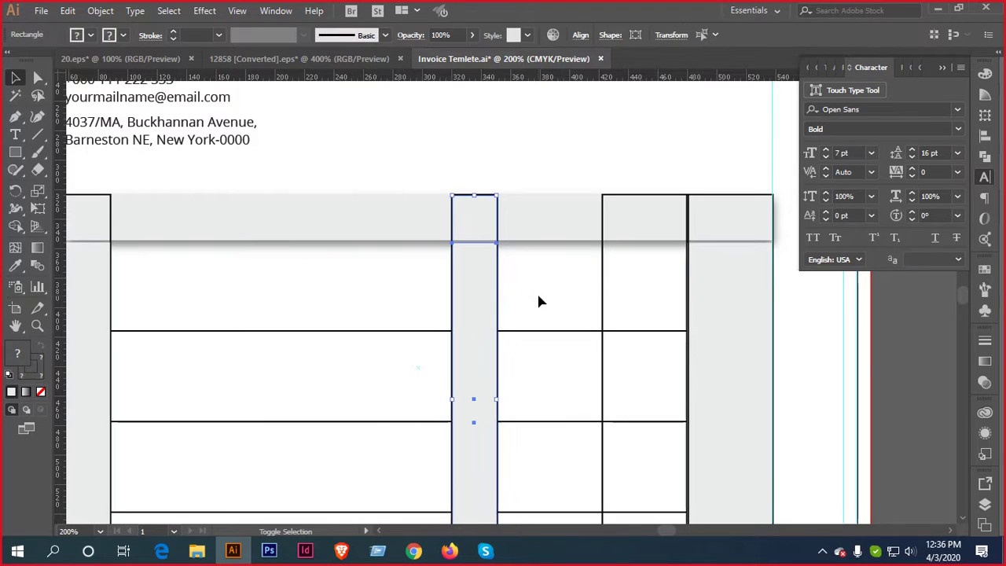
{"action": "key", "text": "shift+Right"}
{"action": "key", "text": "shift+Right"}
{"action": "key", "text": "shift+Right"}
{"action": "key", "text": "shift+Right"}
{"action": "key", "text": "shift+Right"}
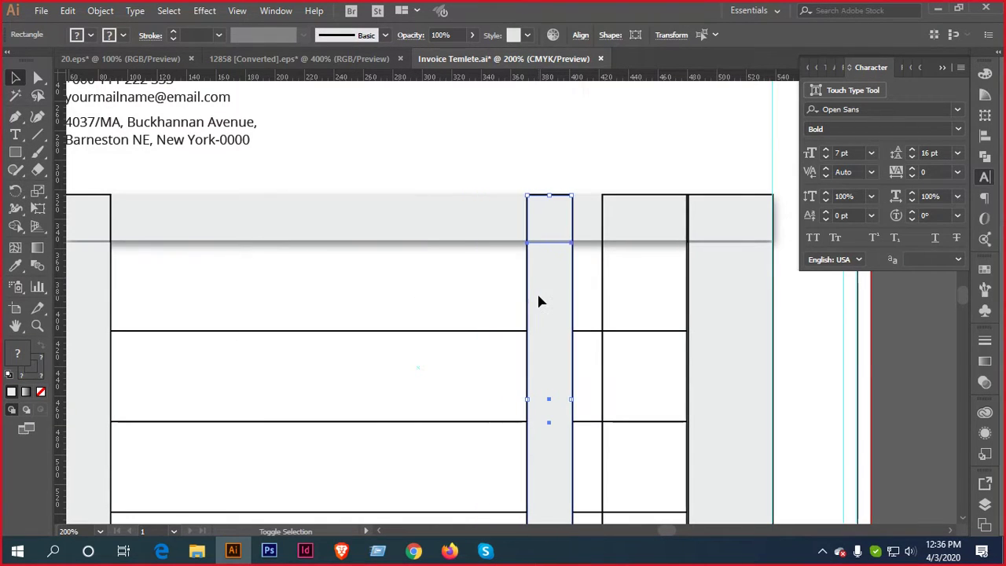
{"action": "key", "text": "shift+Right"}
{"action": "key", "text": "Right"}
{"action": "key", "text": "Right"}
{"action": "key", "text": "Right"}
{"action": "key", "text": "Right"}
{"action": "key", "text": "Right"}
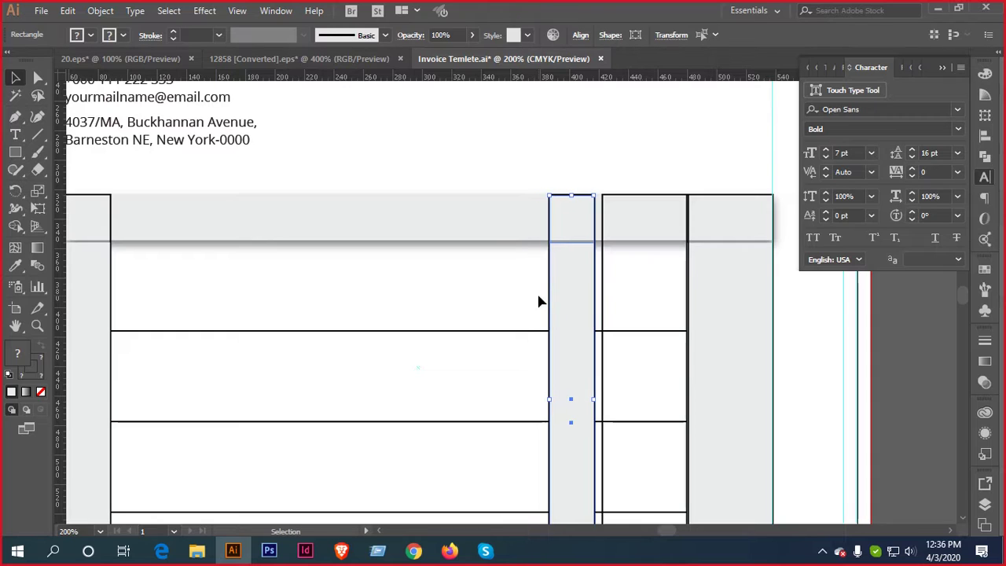
{"action": "key", "text": "Right"}
{"action": "key", "text": "Right"}
{"action": "key", "text": "Right"}
{"action": "key", "text": "Right"}
{"action": "key", "text": "Right"}
{"action": "key", "text": "Right"}
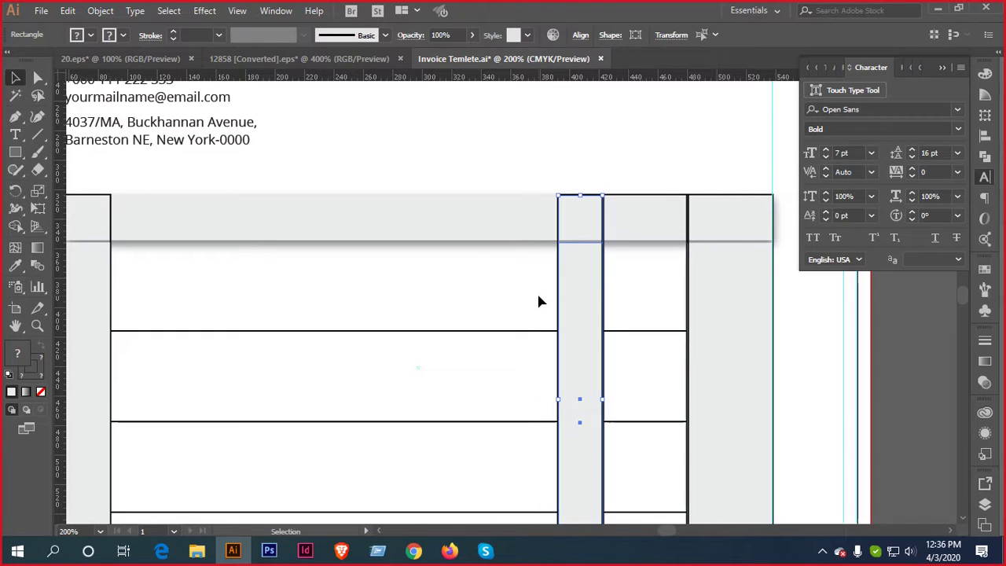
{"action": "key", "text": "Left"}
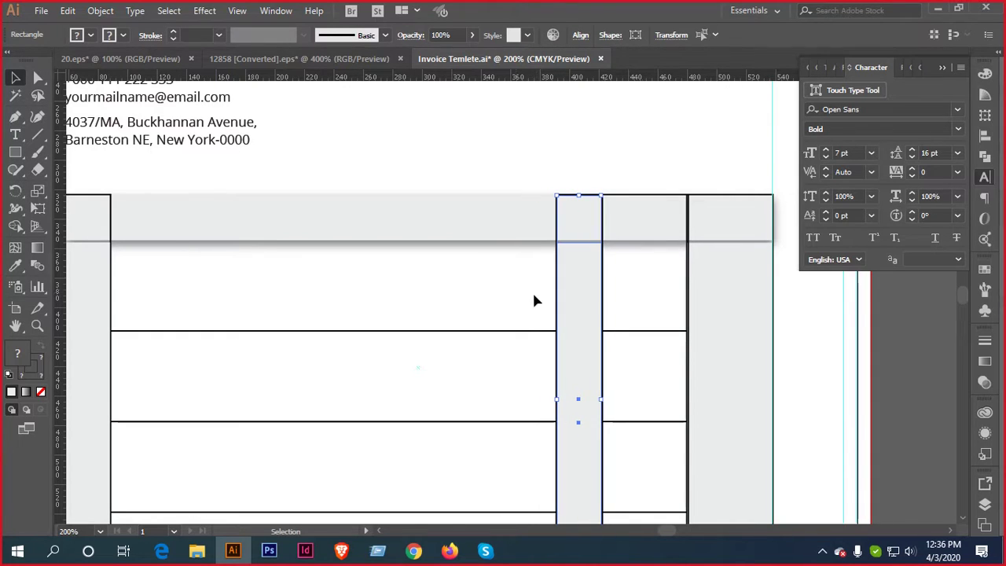
Nudge the narrow grey column and the adjacent unfilled column together one increment left to align with the last column's border
{"action": "left_click_drag", "start_coordinate": [521, 286], "coordinate": [667, 318]}
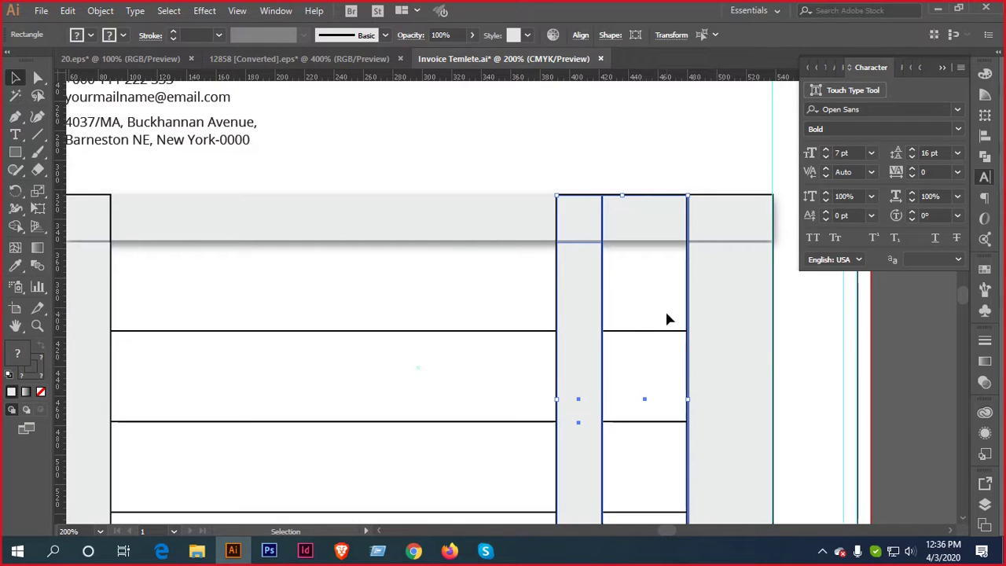
{"action": "key", "text": "Right"}
{"action": "key", "text": "Left"}
{"action": "key", "text": "Left"}
{"action": "left_click", "coordinate": [653, 152]}
Select the whole table, expand its appearance, and expand its fills and strokes into shapes
{"action": "scroll", "coordinate": [602, 258], "scroll_direction": "down", "scroll_amount": 1}
{"action": "mouse_move", "coordinate": [512, 271]}
{"action": "left_mouse_down"}
{"action": "mouse_move", "coordinate": [631, 251]}
{"action": "mouse_move", "coordinate": [526, 267]}
{"action": "left_mouse_up"}
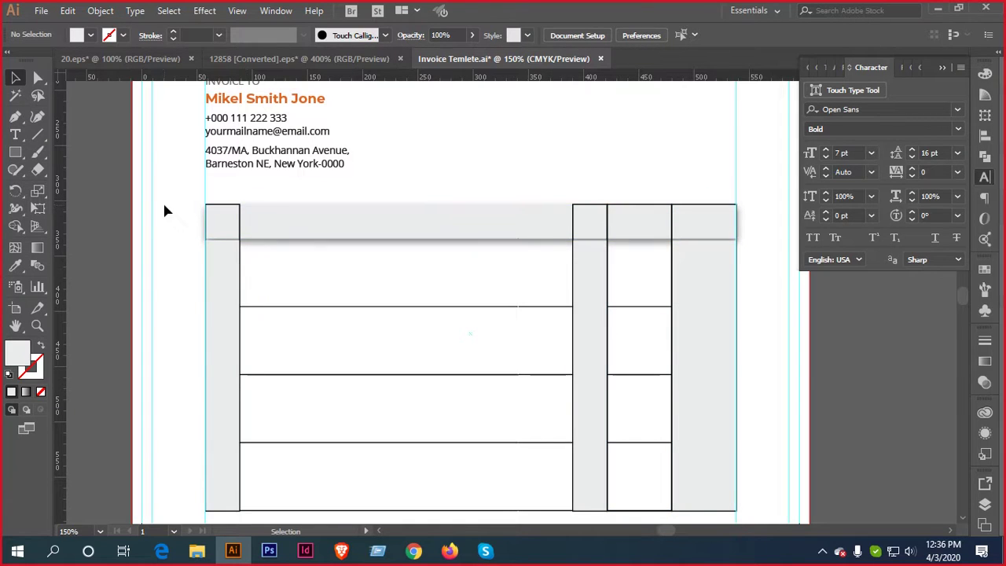
{"action": "left_click_drag", "start_coordinate": [163, 203], "coordinate": [742, 497]}
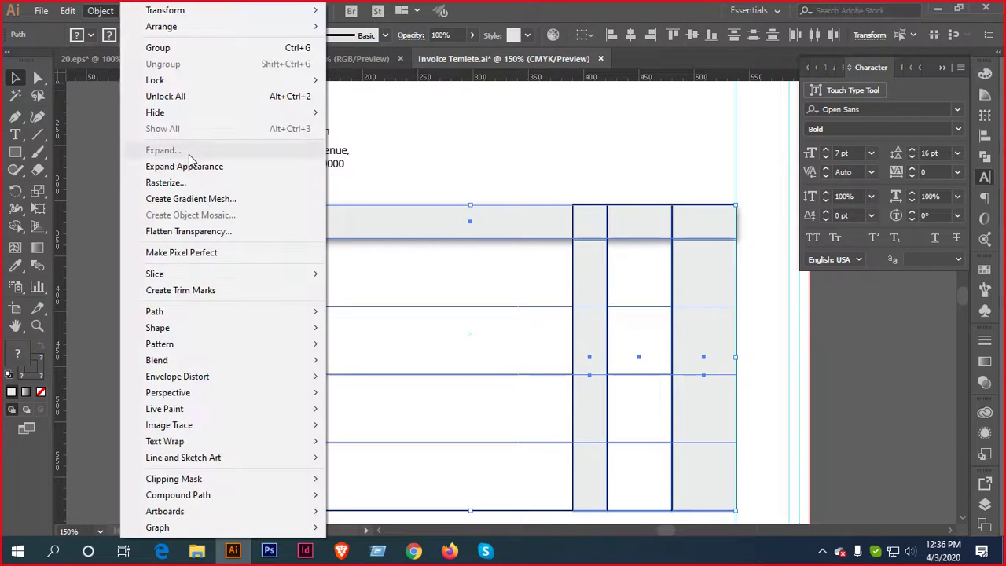
{"action": "left_click", "coordinate": [190, 165]}
{"action": "left_click", "coordinate": [99, 11]}
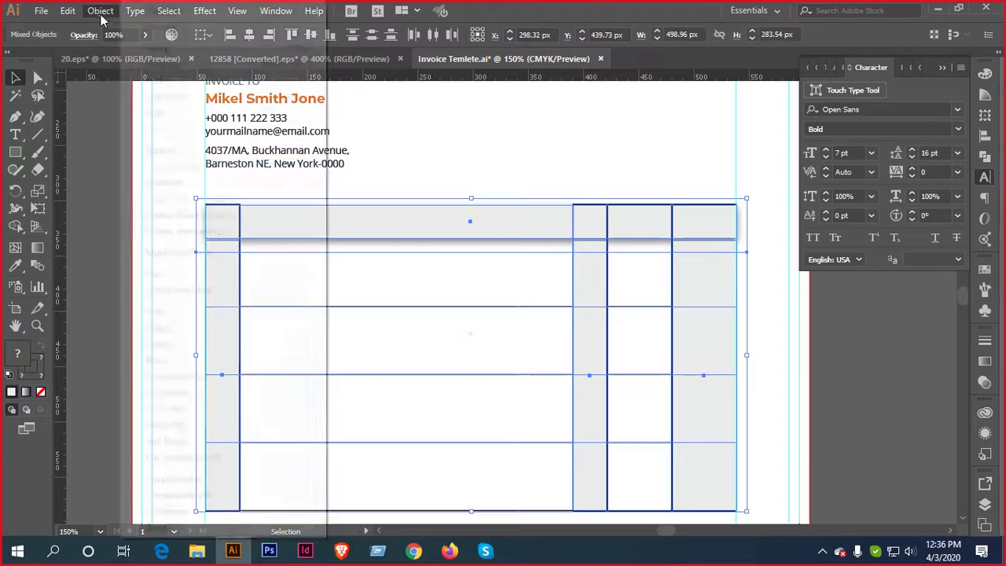
{"action": "left_click", "coordinate": [160, 150]}
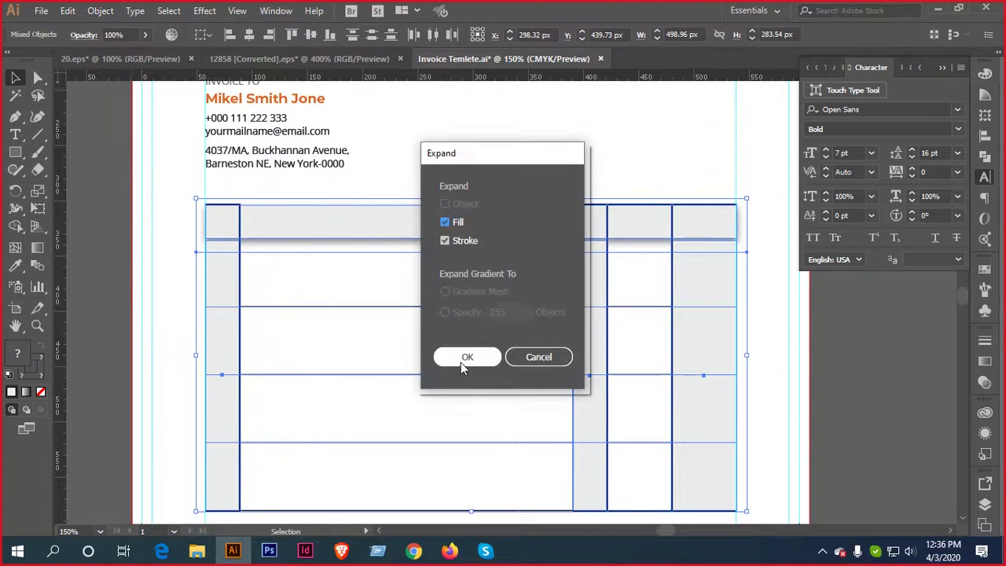
{"action": "left_click", "coordinate": [462, 363]}
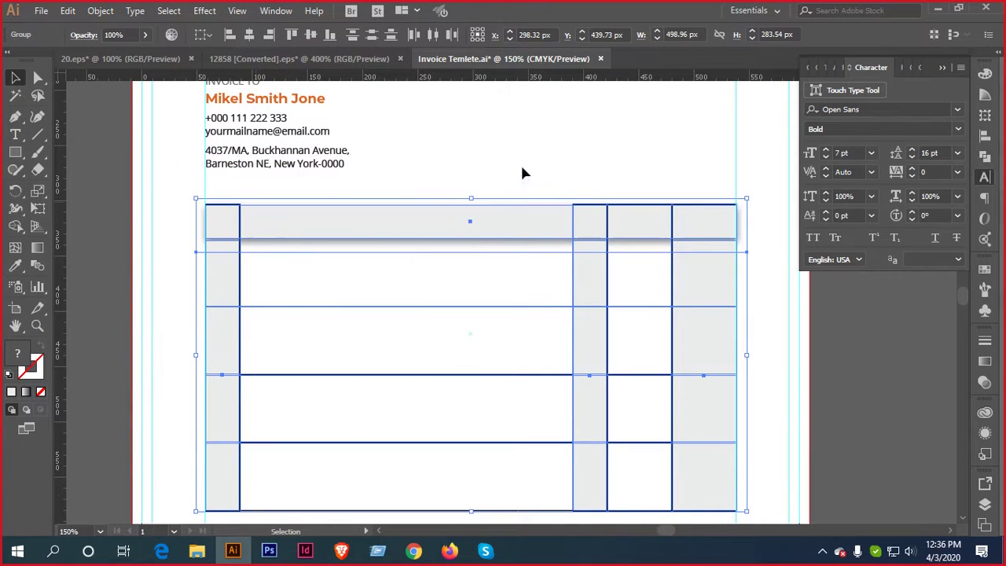
Try to remove the first column's black top border over the header with the Shape Builder tool
{"action": "left_click", "coordinate": [15, 225]}
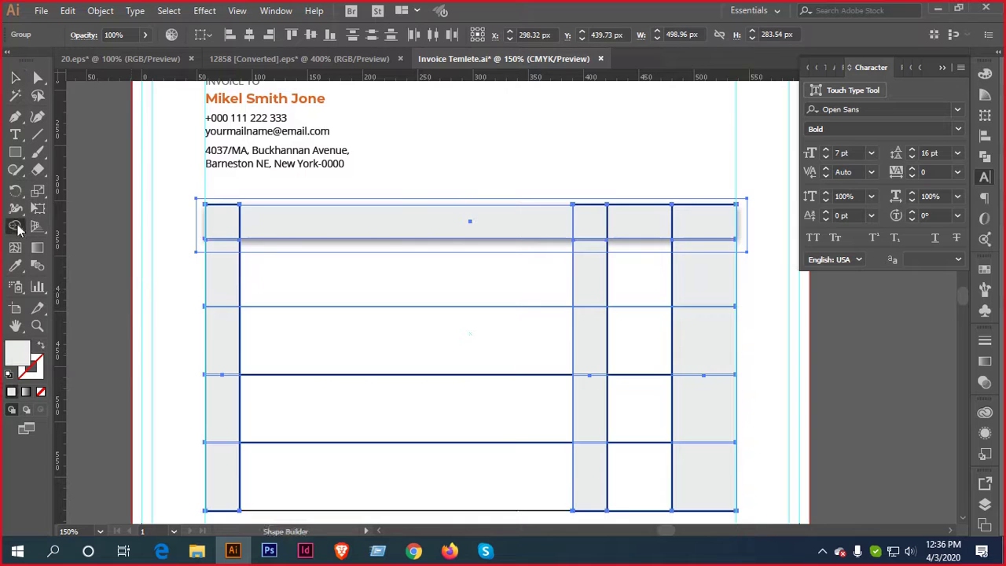
{"action": "scroll", "coordinate": [217, 206], "scroll_direction": "up", "scroll_amount": 2}
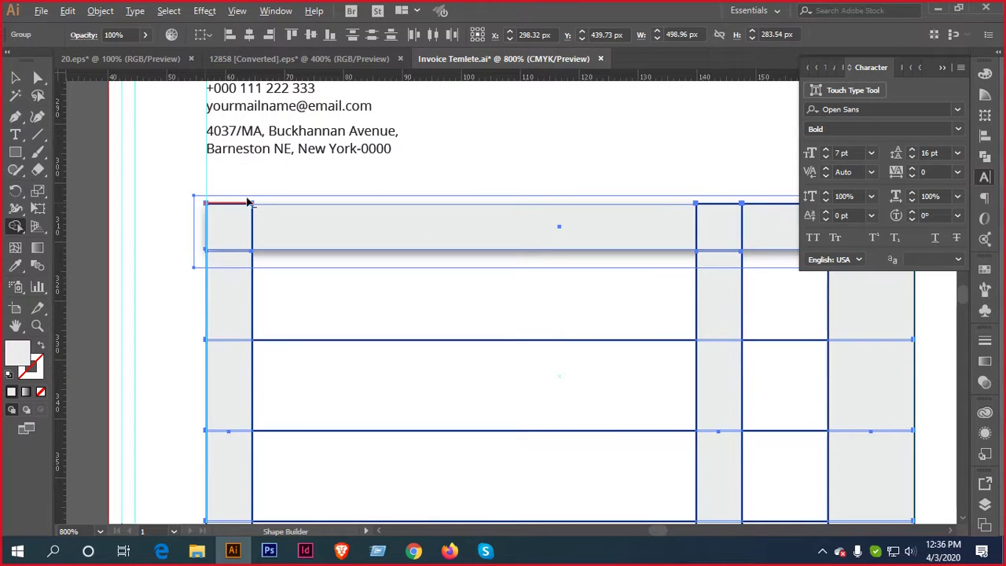
{"action": "scroll", "coordinate": [249, 202], "scroll_direction": "up", "scroll_amount": 2}
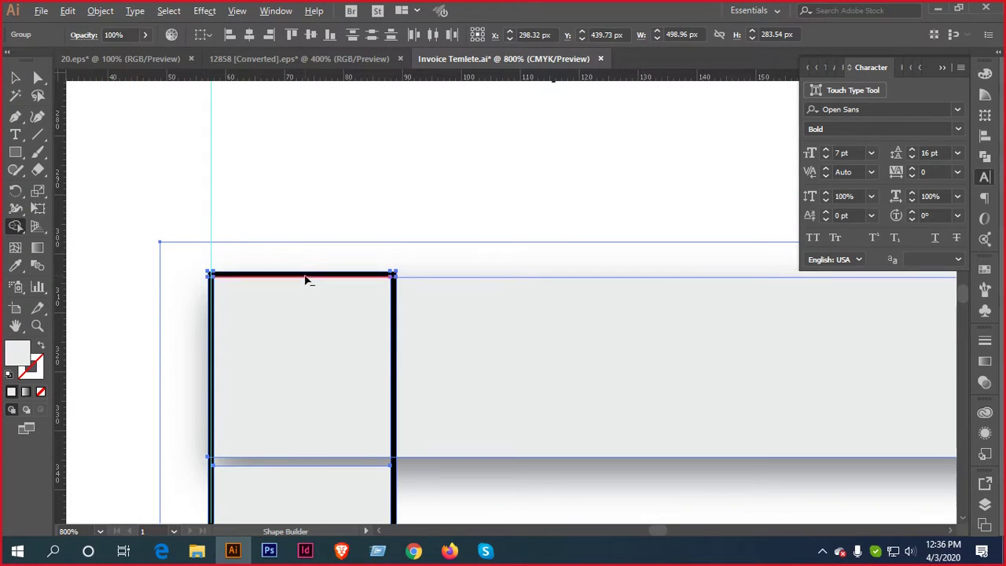
{"action": "left_click", "coordinate": [307, 278]}
{"action": "key", "text": "ctrl"}
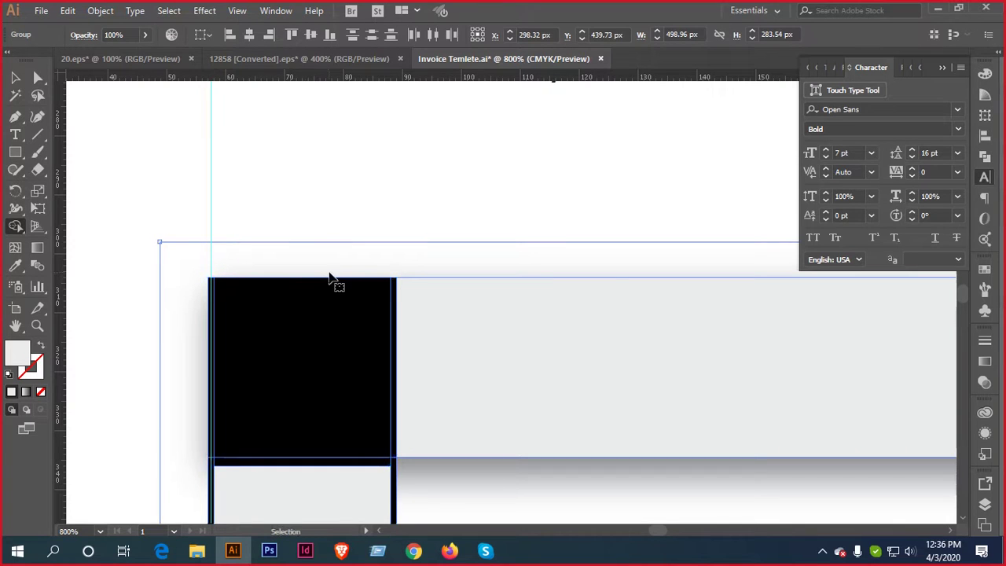
{"action": "key", "text": "ctrl+z"}
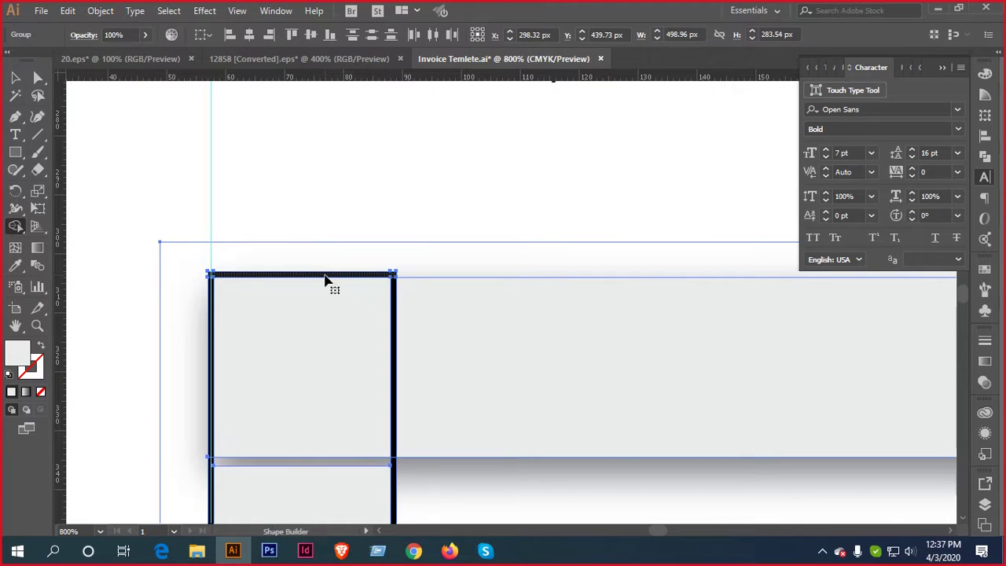
Switch to the Selection tool and select only the first column's expanded black border
{"action": "scroll", "coordinate": [324, 275], "scroll_direction": "down", "scroll_amount": 1}
{"action": "scroll", "coordinate": [324, 275], "scroll_direction": "right", "scroll_amount": 1}
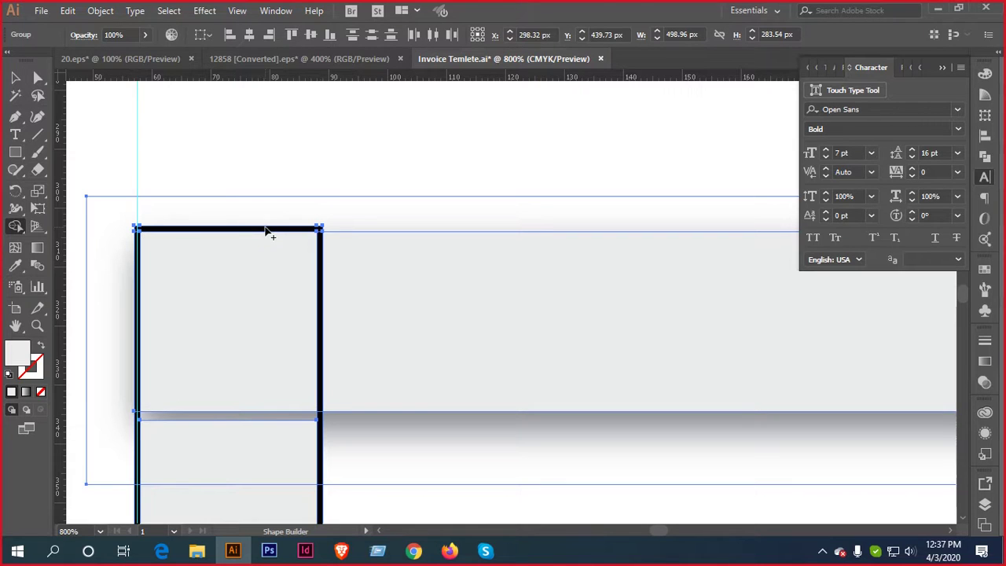
{"action": "key", "text": "v"}
{"action": "left_click", "coordinate": [348, 141]}
{"action": "left_click", "coordinate": [299, 234]}
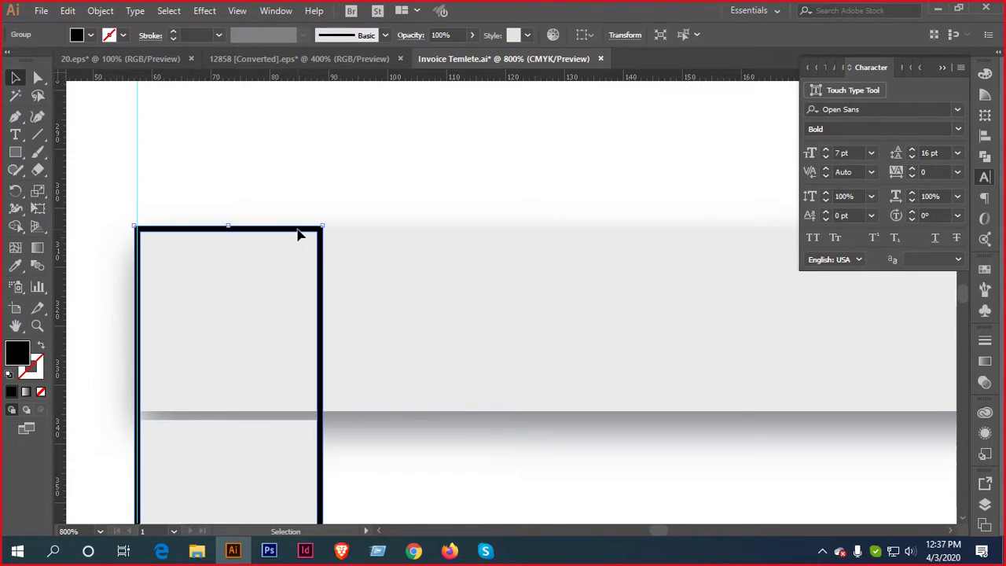
{"action": "left_click", "coordinate": [101, 10]}
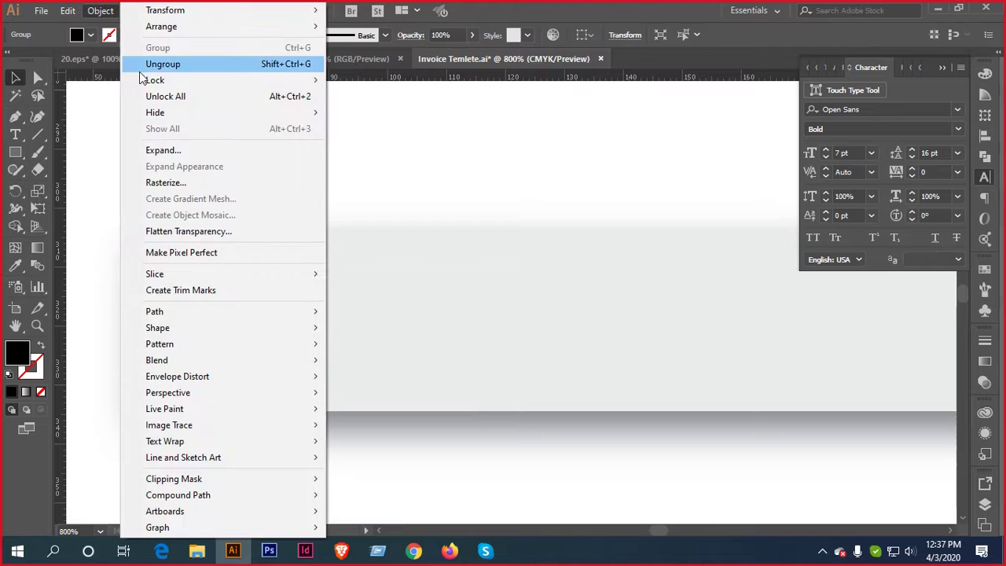
{"action": "mouse_move", "coordinate": [160, 80]}
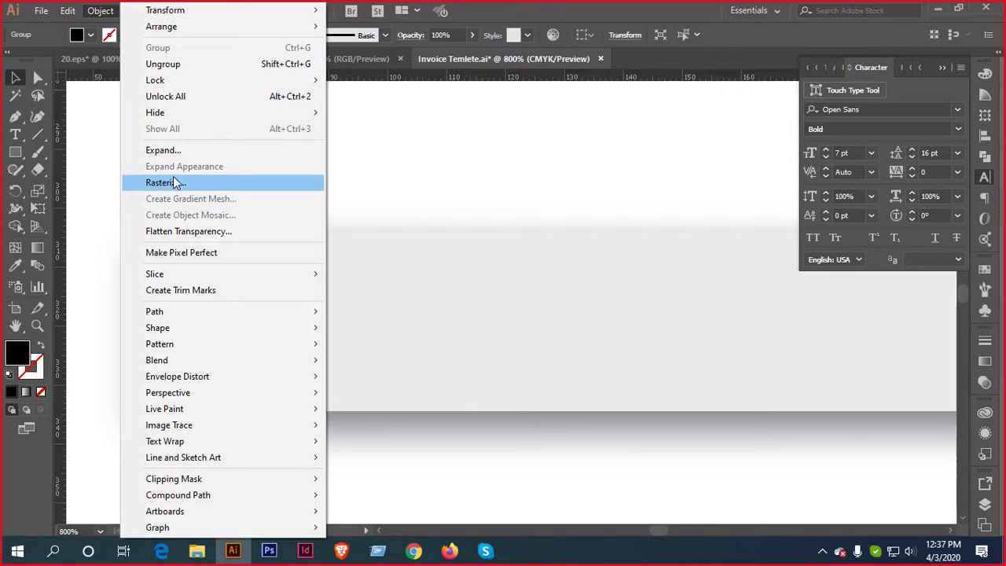
{"action": "key", "text": "Escape"}
{"action": "left_click", "coordinate": [420, 179]}
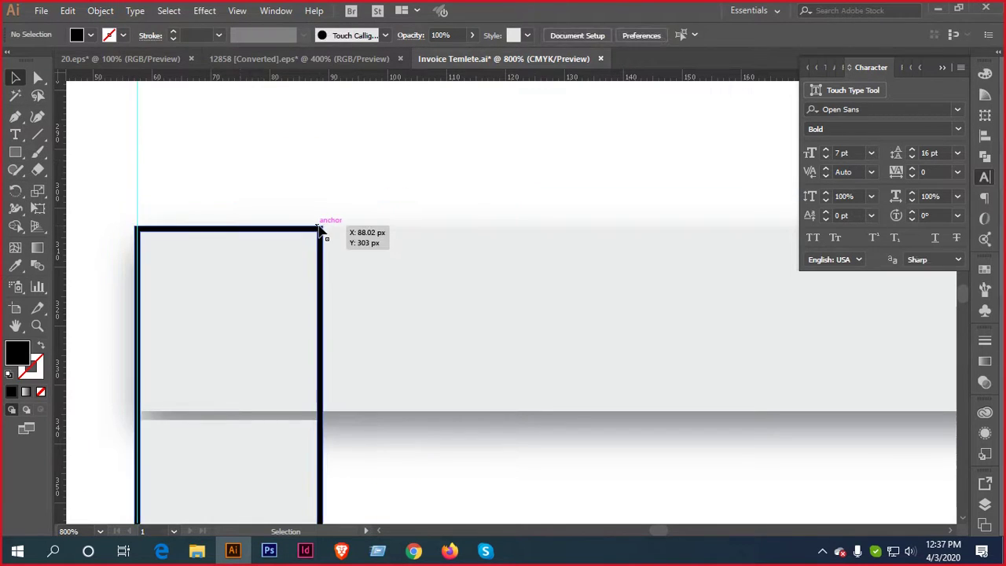
Collapse the first column's black top border with the Direct Selection tool by moving its outer top corner anchors onto the inner edge
{"action": "left_click", "coordinate": [320, 229]}
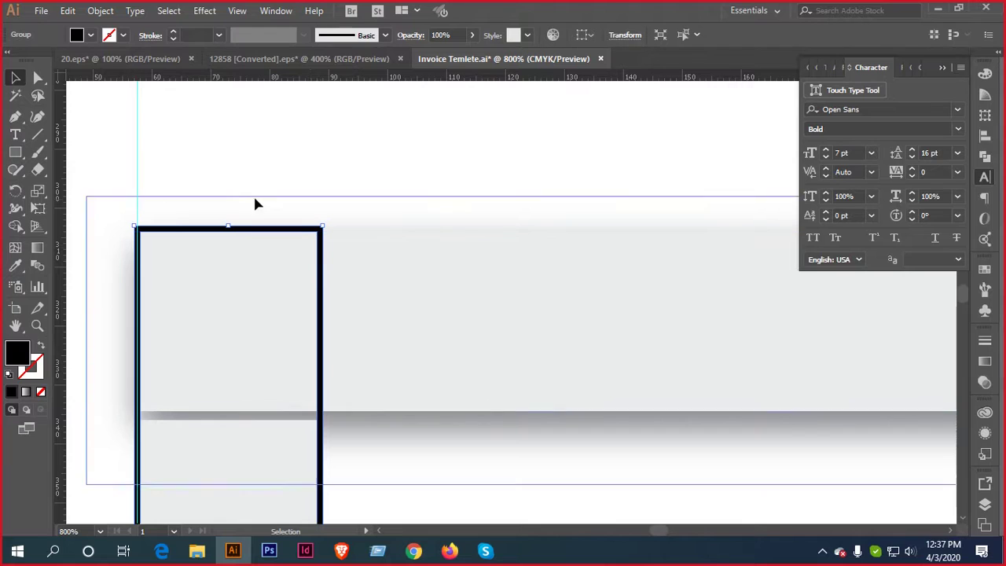
{"action": "scroll", "coordinate": [252, 194], "scroll_direction": "up", "scroll_amount": 3}
{"action": "left_click_drag", "start_coordinate": [242, 233], "coordinate": [411, 184]}
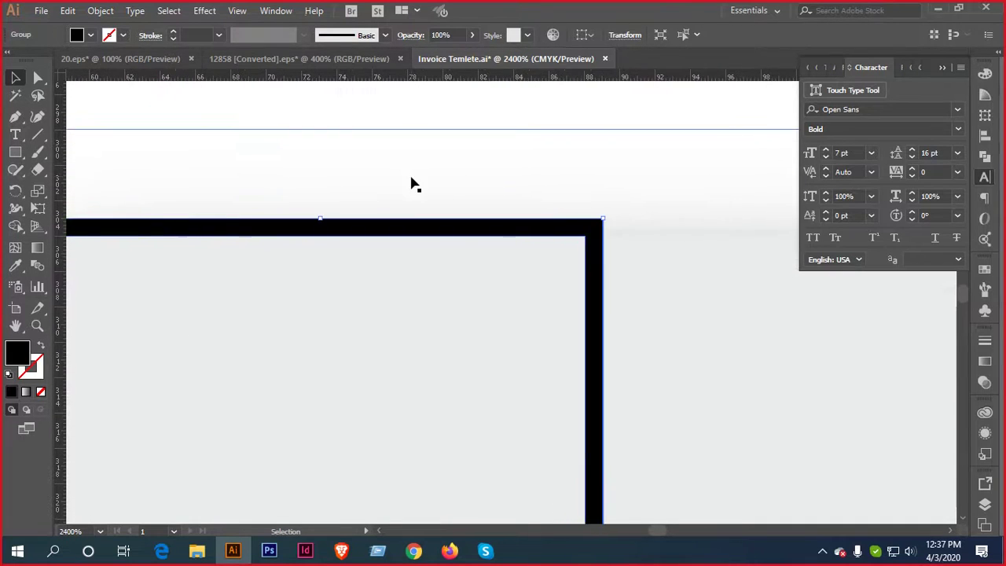
{"action": "scroll", "coordinate": [411, 184], "scroll_direction": "down", "scroll_amount": 2}
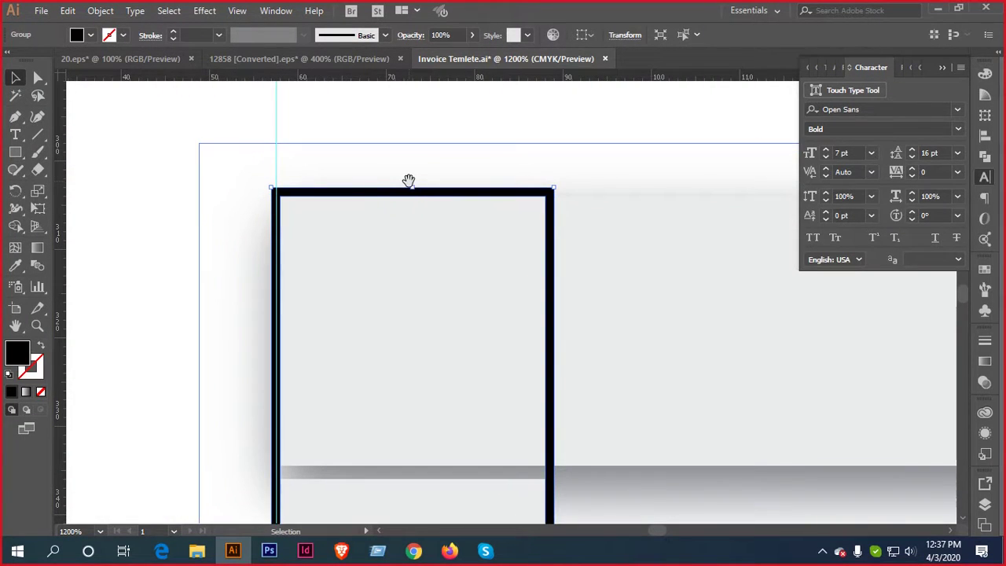
{"action": "left_click", "coordinate": [38, 77]}
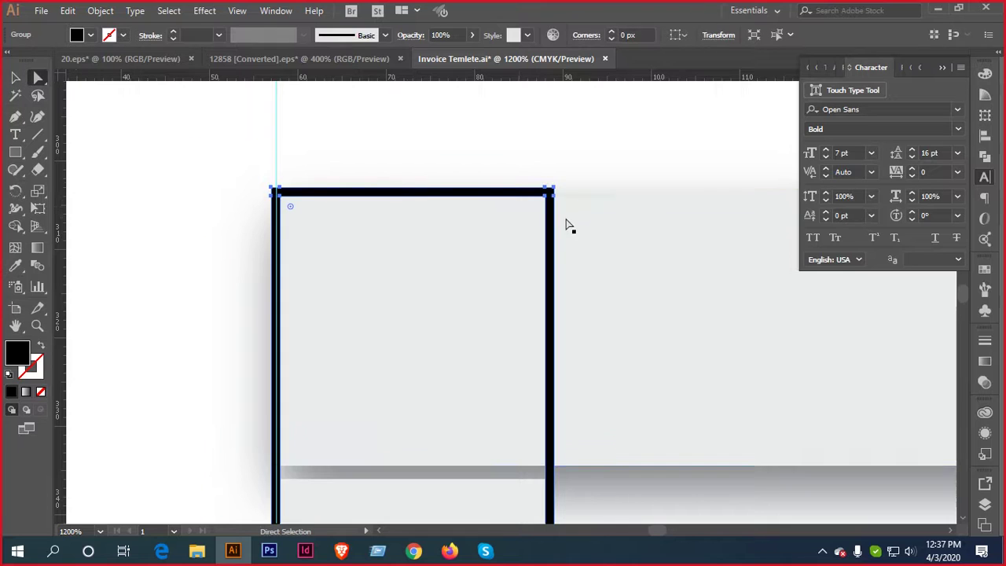
{"action": "left_click", "coordinate": [553, 191]}
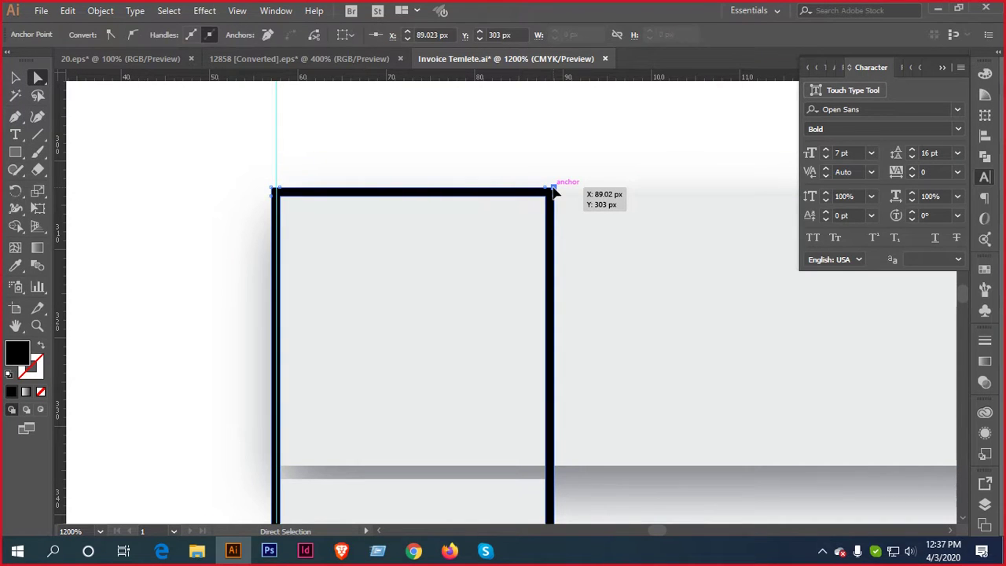
{"action": "mouse_move", "coordinate": [553, 191]}
{"action": "left_mouse_down"}
{"action": "mouse_move", "coordinate": [561, 197]}
{"action": "mouse_move", "coordinate": [542, 196]}
{"action": "left_mouse_up"}
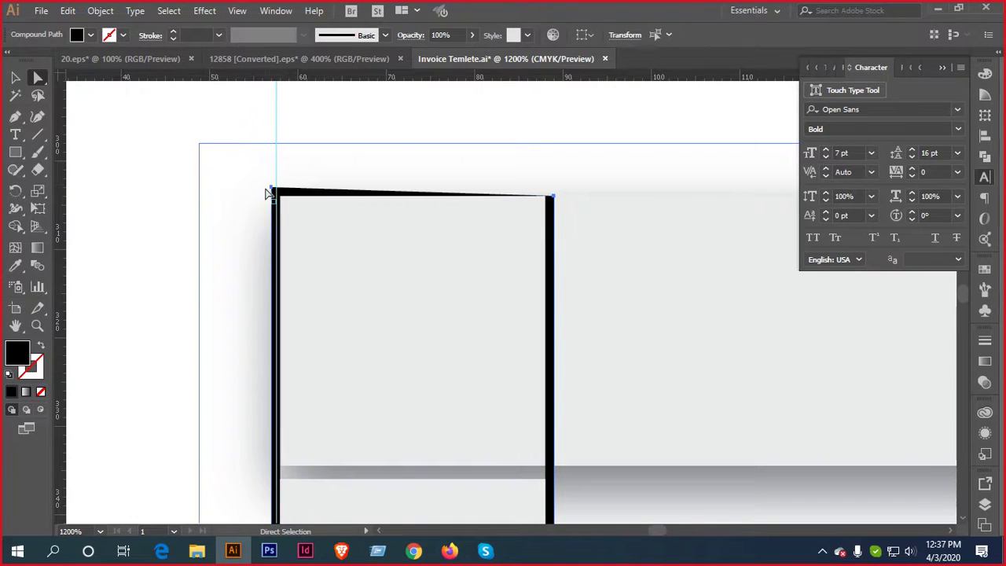
{"action": "left_click_drag", "start_coordinate": [268, 192], "coordinate": [273, 198]}
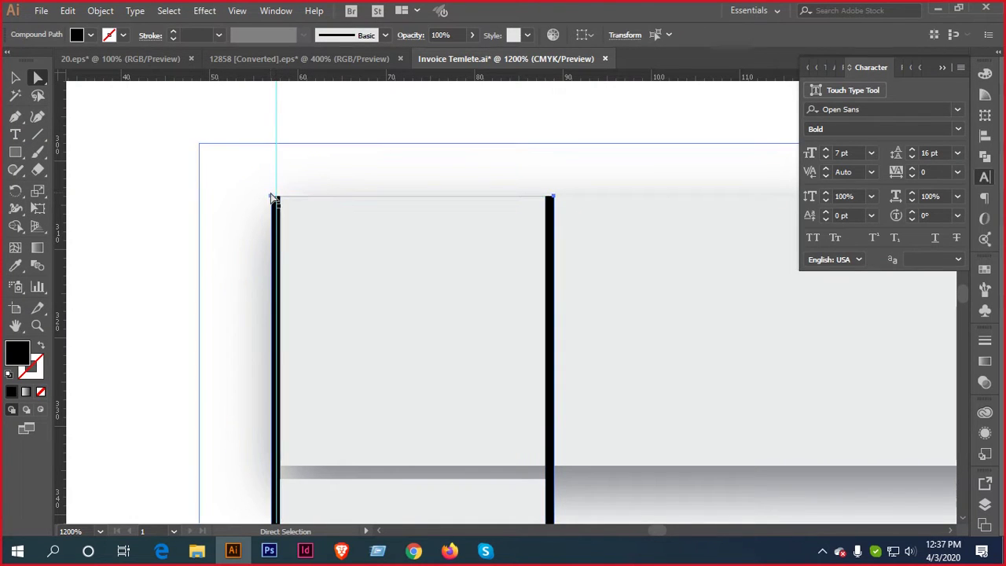
{"action": "left_click", "coordinate": [191, 168]}
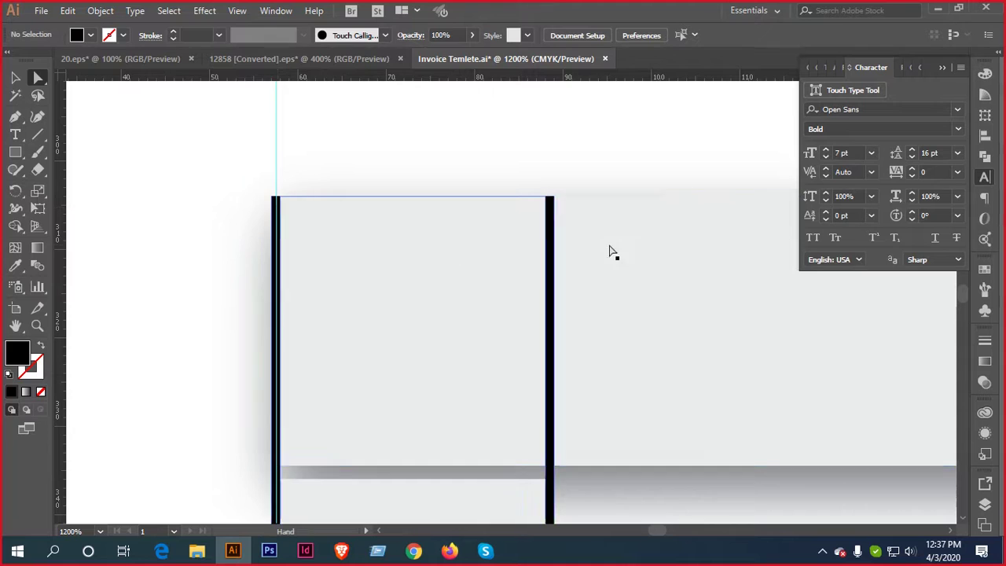
Collapse the narrow grey third column's black top border by lowering its outer corner anchors to the inner edge
{"action": "left_click_drag", "start_coordinate": [608, 251], "coordinate": [220, 293]}
{"action": "left_click_drag", "start_coordinate": [676, 262], "coordinate": [353, 265]}
{"action": "left_click_drag", "start_coordinate": [730, 267], "coordinate": [393, 266]}
{"action": "scroll", "coordinate": [392, 264], "scroll_direction": "down", "scroll_amount": 4}
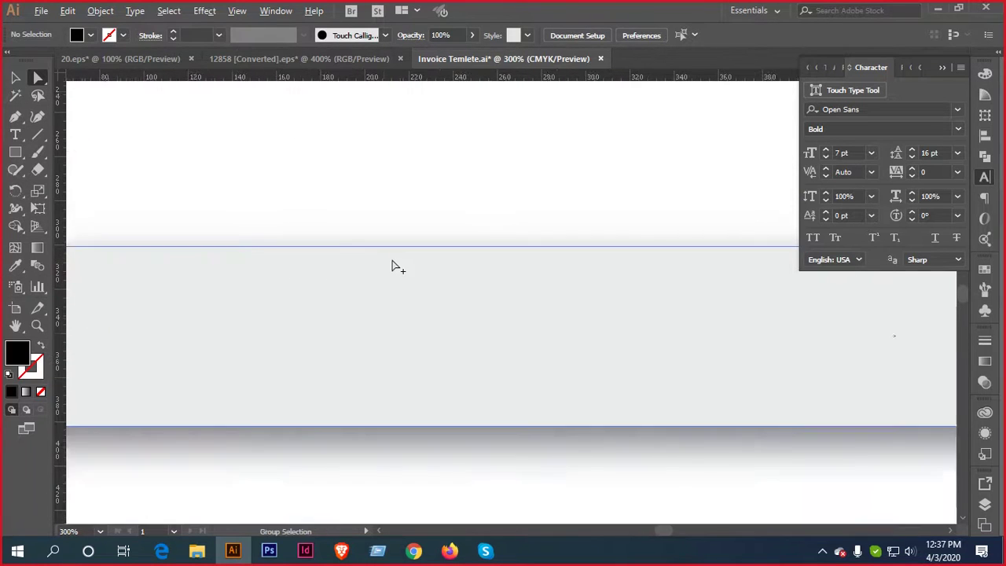
{"action": "left_click_drag", "start_coordinate": [620, 244], "coordinate": [284, 238]}
{"action": "scroll", "coordinate": [446, 251], "scroll_direction": "up", "scroll_amount": 5}
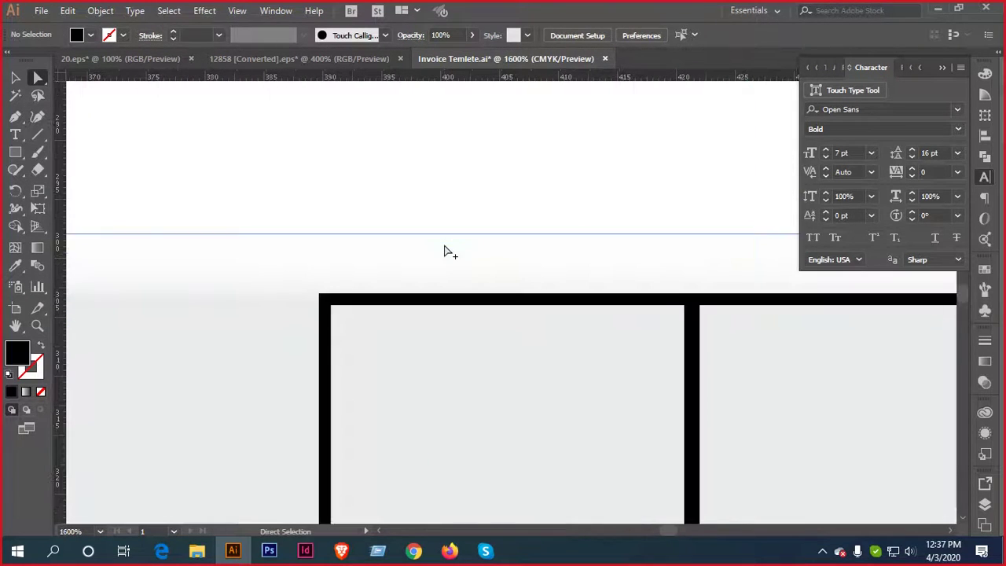
{"action": "left_click", "coordinate": [324, 295]}
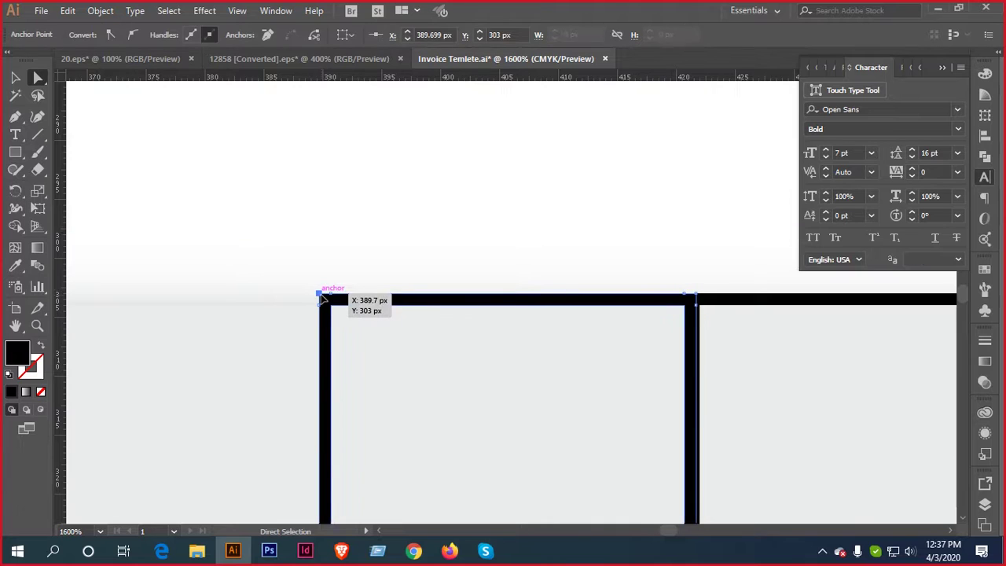
{"action": "left_click", "coordinate": [685, 295], "text": "shift"}
{"action": "left_click_drag", "start_coordinate": [701, 299], "coordinate": [702, 304]}
Collapse the top borders of the unfilled column and the last grey column by lowering their outer corner anchors
{"action": "left_click_drag", "start_coordinate": [840, 307], "coordinate": [528, 318]}
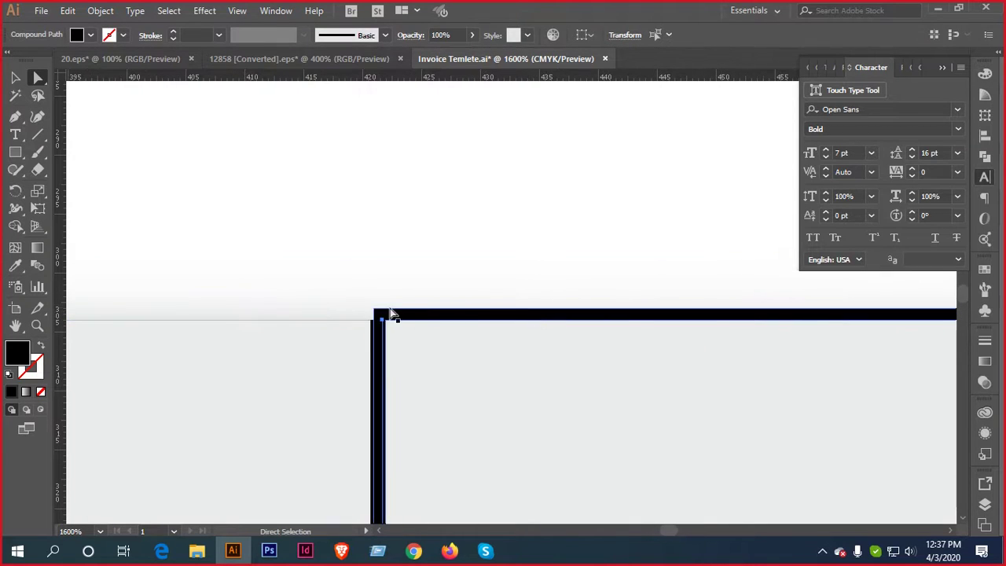
{"action": "left_click_drag", "start_coordinate": [377, 312], "coordinate": [390, 318]}
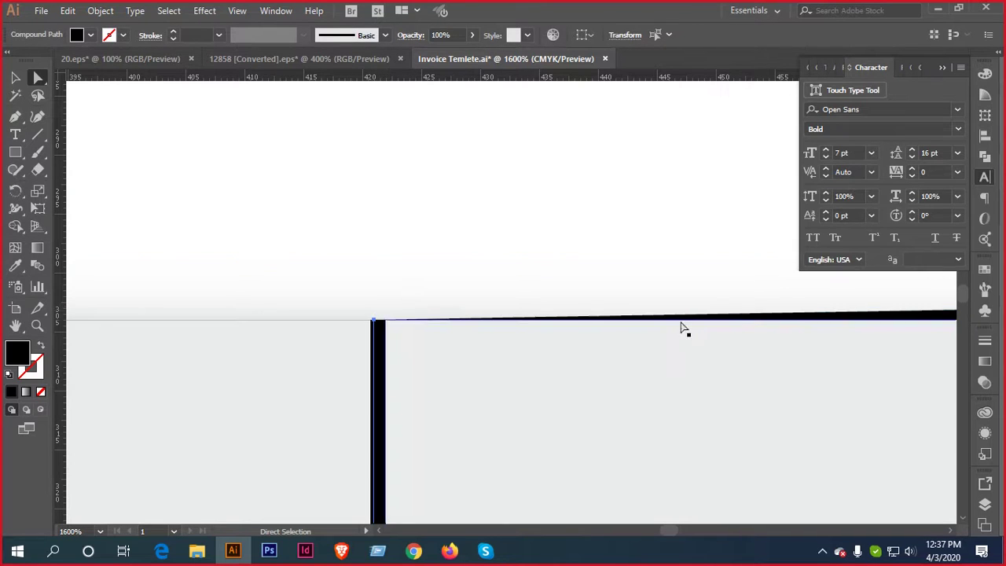
{"action": "left_click_drag", "start_coordinate": [681, 328], "coordinate": [162, 303]}
{"action": "left_click_drag", "start_coordinate": [539, 288], "coordinate": [443, 293]}
{"action": "left_click", "coordinate": [431, 292]}
{"action": "scroll", "coordinate": [442, 294], "scroll_direction": "right", "scroll_amount": 10}
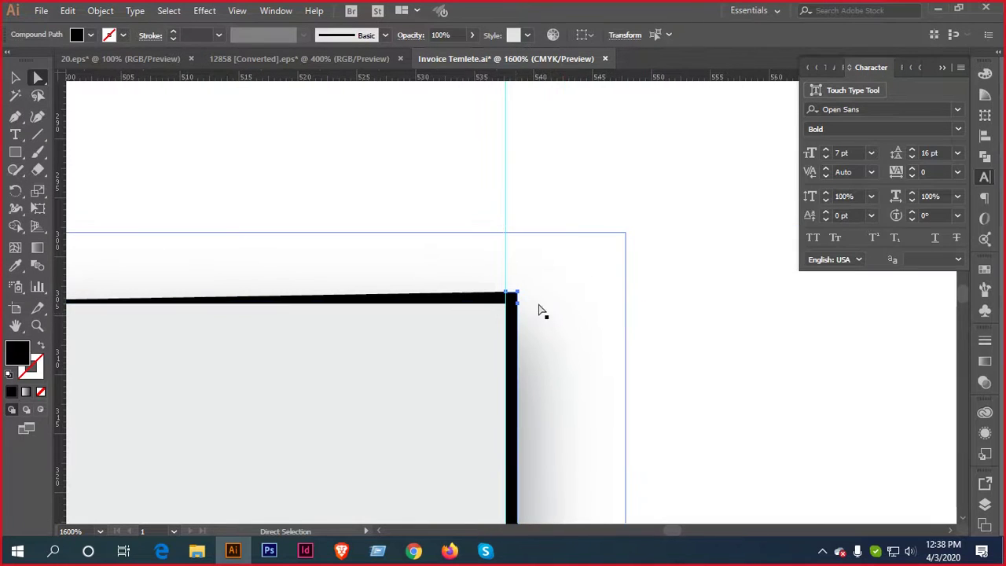
{"action": "left_click_drag", "start_coordinate": [504, 295], "coordinate": [526, 294]}
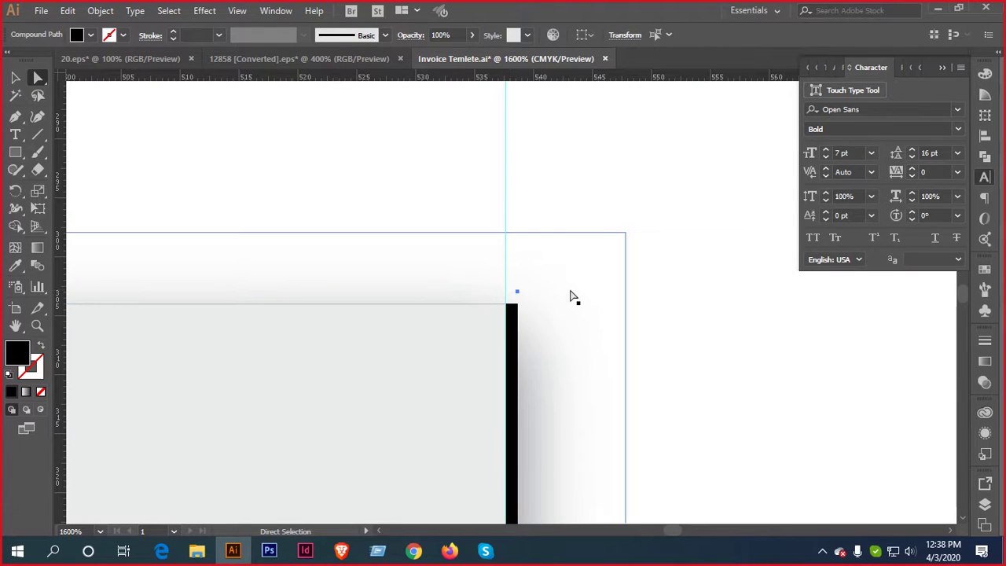
{"action": "left_click", "coordinate": [684, 296]}
{"action": "scroll", "coordinate": [669, 309], "scroll_direction": "down", "scroll_amount": 3}
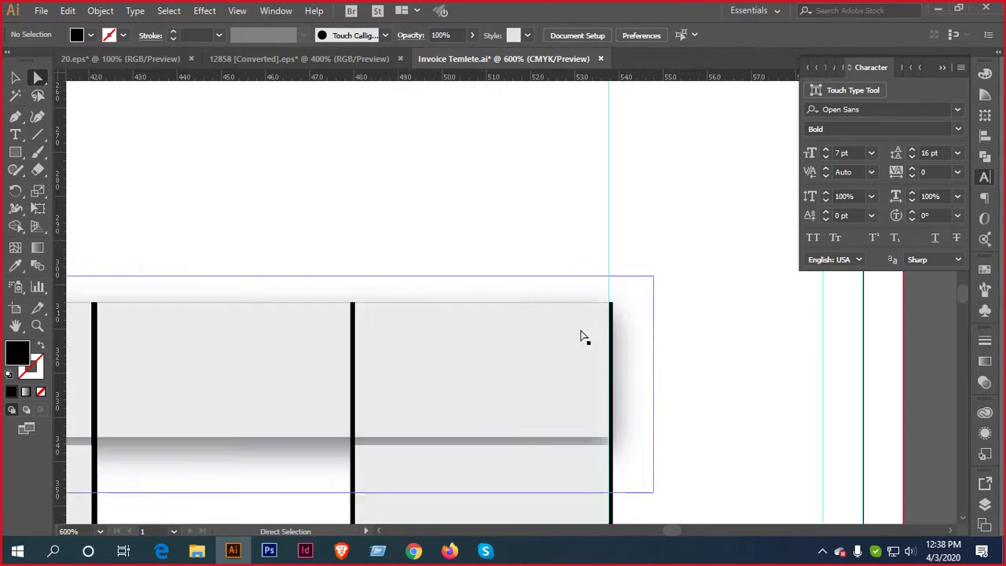
{"action": "scroll", "coordinate": [581, 336], "scroll_direction": "down", "scroll_amount": 4}
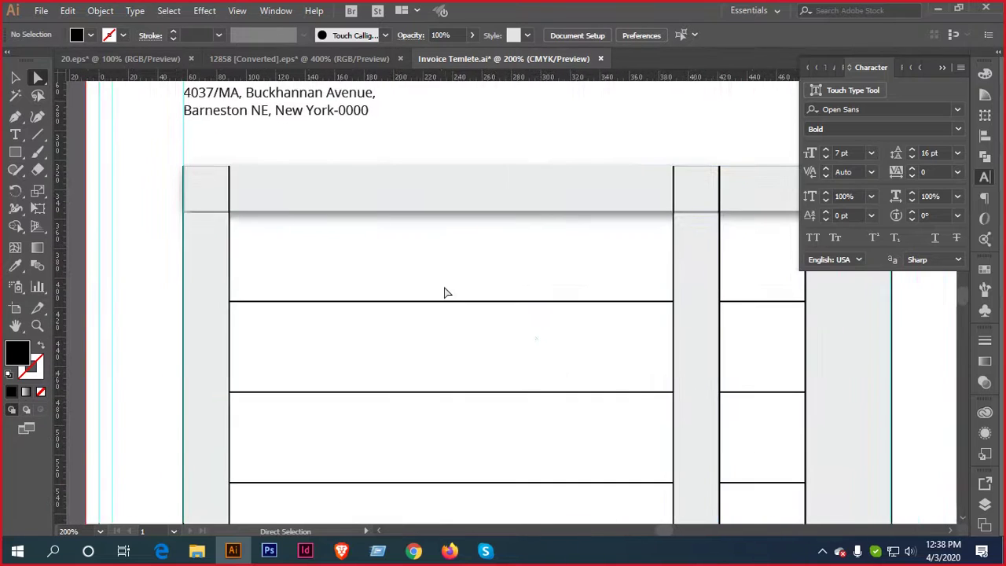
{"action": "scroll", "coordinate": [443, 292], "scroll_direction": "down", "scroll_amount": 2}
{"action": "key", "text": "v"}
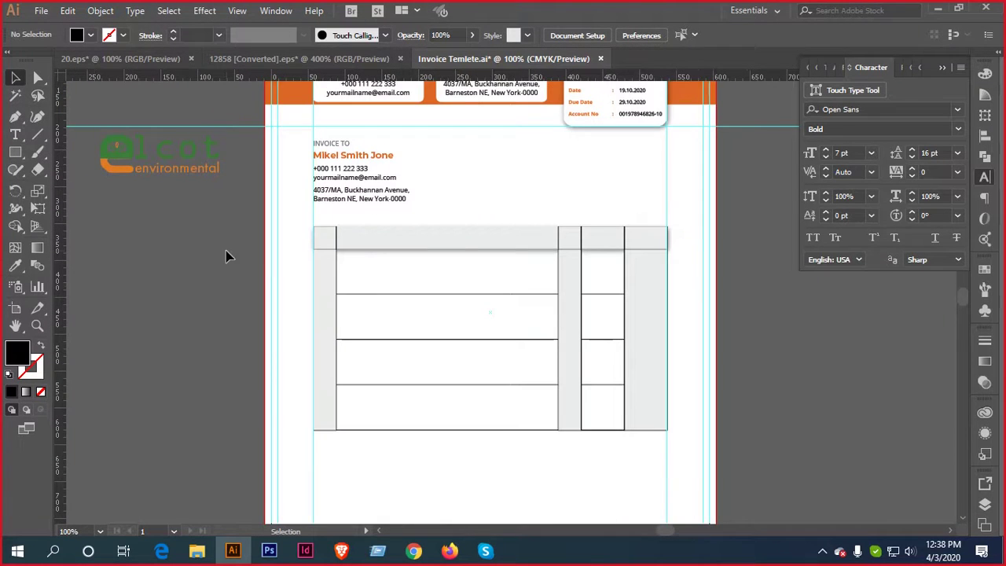
{"action": "scroll", "coordinate": [228, 259], "scroll_direction": "down", "scroll_amount": 1}
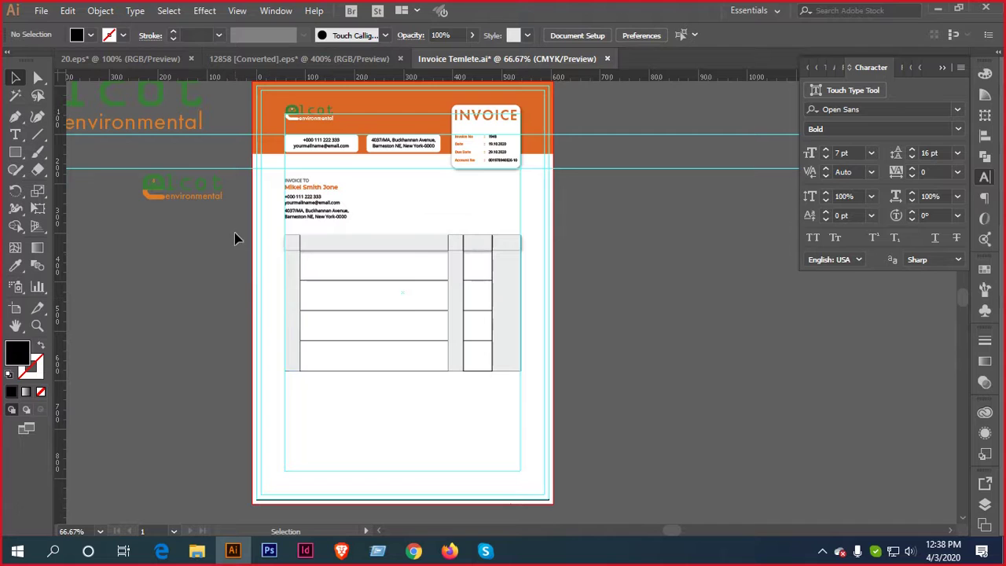
{"action": "left_click_drag", "start_coordinate": [234, 233], "coordinate": [561, 398]}
{"action": "key", "text": "a"}
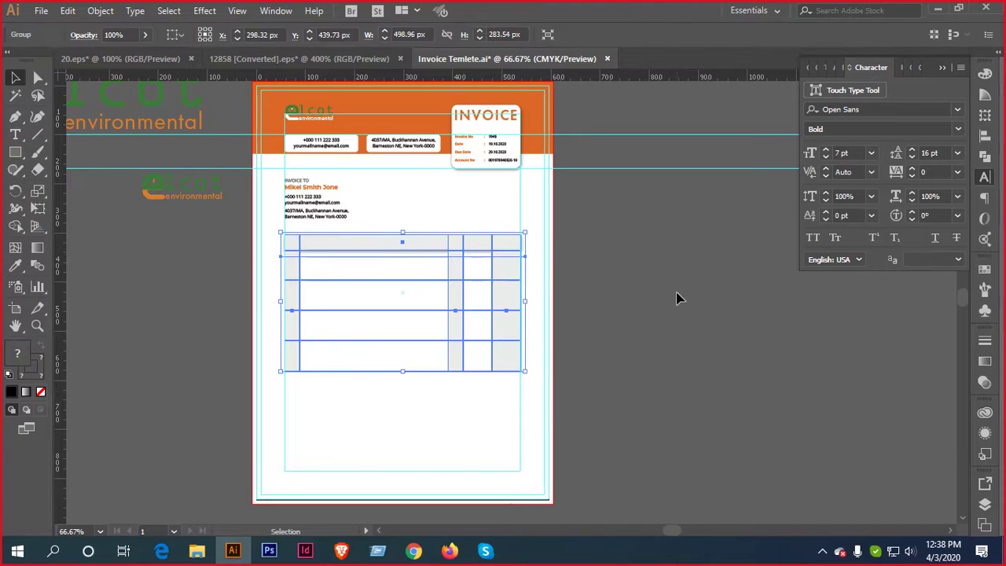
{"action": "left_click", "coordinate": [675, 296]}
Select the whole item table, ungroup it, and clear the selection
{"action": "key", "text": "ctrl+equal"}
{"action": "key", "text": "ctrl+equal"}
{"action": "left_click_drag", "start_coordinate": [385, 314], "coordinate": [298, 233]}
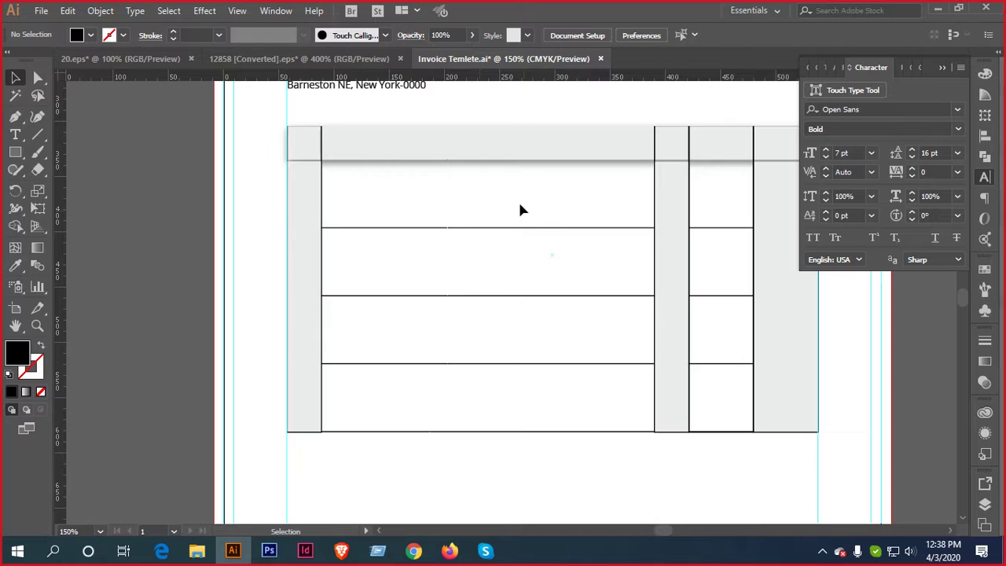
{"action": "left_click_drag", "start_coordinate": [529, 294], "coordinate": [539, 440]}
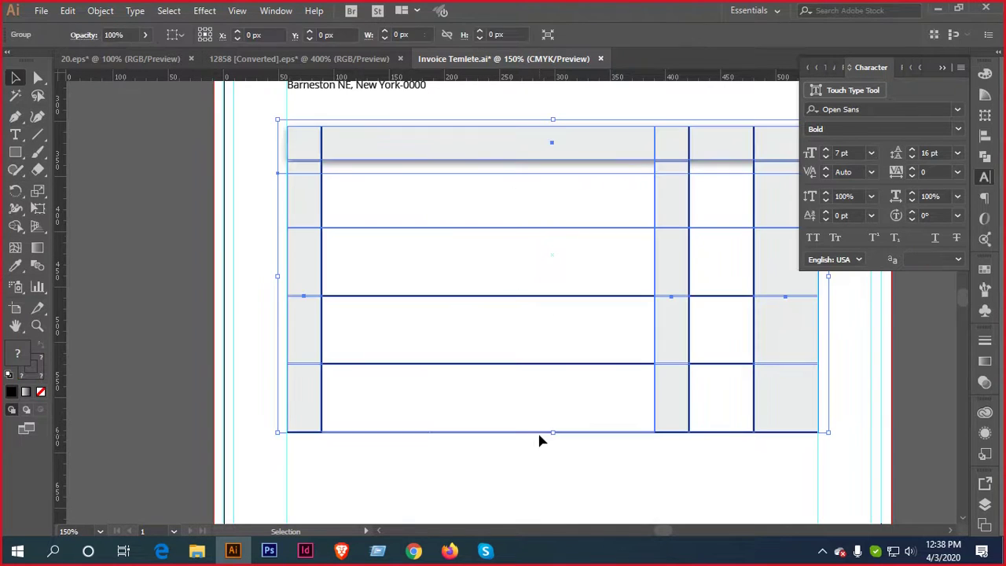
{"action": "right_click", "coordinate": [514, 365]}
{"action": "left_click", "coordinate": [567, 246]}
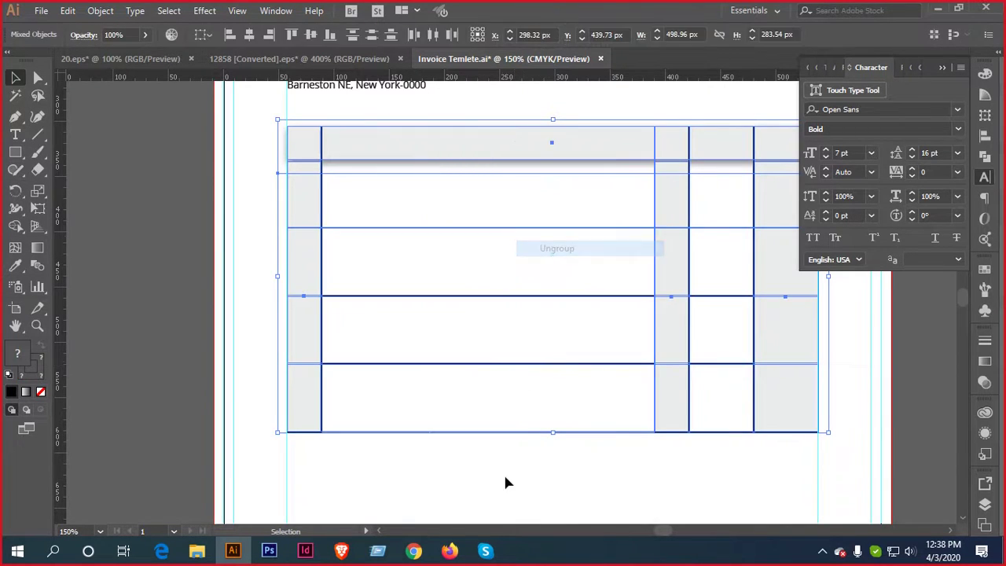
{"action": "left_click", "coordinate": [504, 475]}
Select the table's horizontal row lines below the header and bring them to the front, over the grey columns
{"action": "left_click_drag", "start_coordinate": [526, 464], "coordinate": [514, 223]}
{"action": "right_click", "coordinate": [512, 252]}
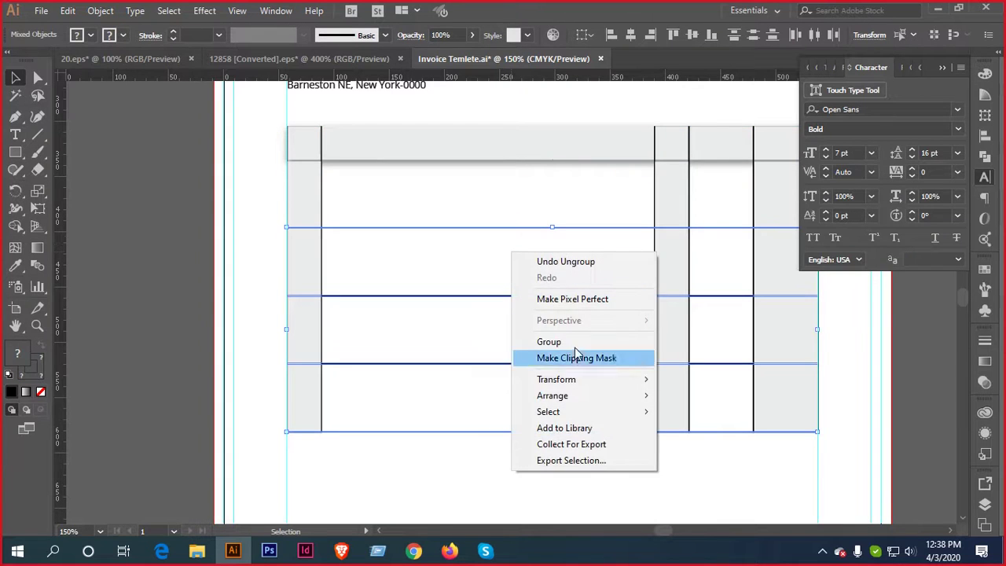
{"action": "mouse_move", "coordinate": [576, 401]}
{"action": "left_click", "coordinate": [705, 395]}
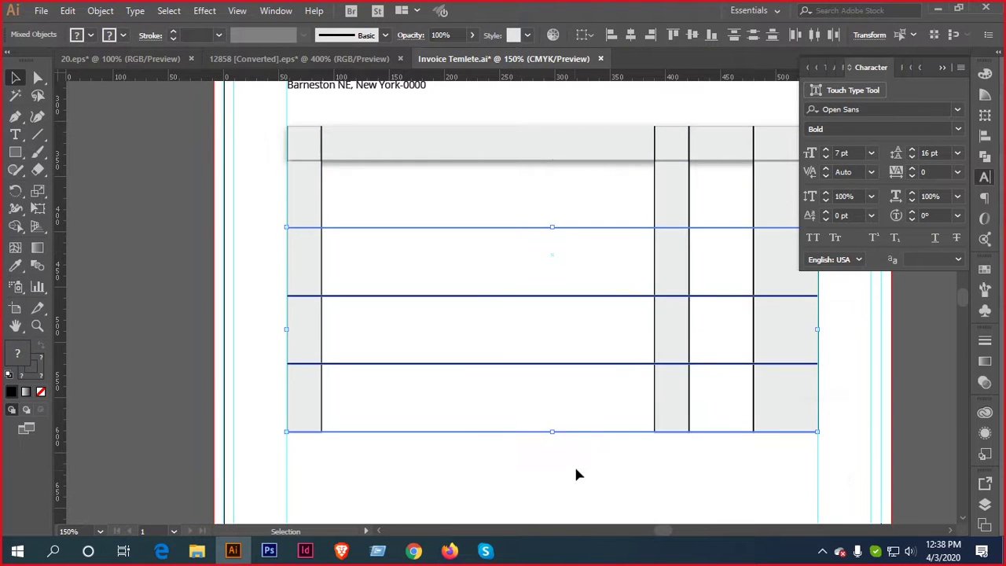
{"action": "left_click", "coordinate": [531, 415]}
Add a point text reading 01 on the empty canvas beside the page
{"action": "scroll", "coordinate": [531, 415], "scroll_direction": "down", "scroll_amount": 1}
{"action": "left_click_drag", "start_coordinate": [774, 395], "coordinate": [700, 386]}
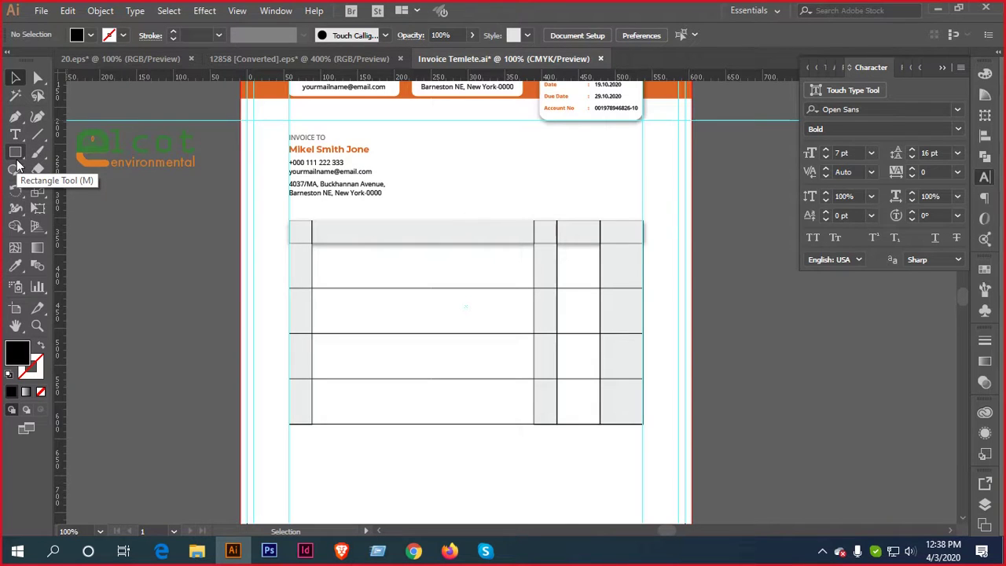
{"action": "scroll", "coordinate": [314, 318], "scroll_direction": "up", "scroll_amount": 3}
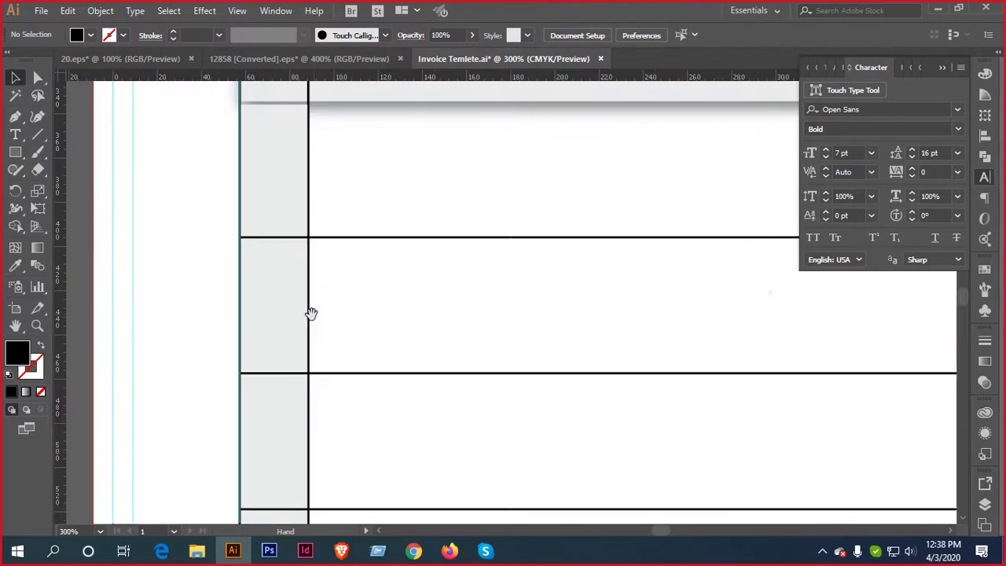
{"action": "scroll", "coordinate": [377, 272], "scroll_direction": "down", "scroll_amount": 2}
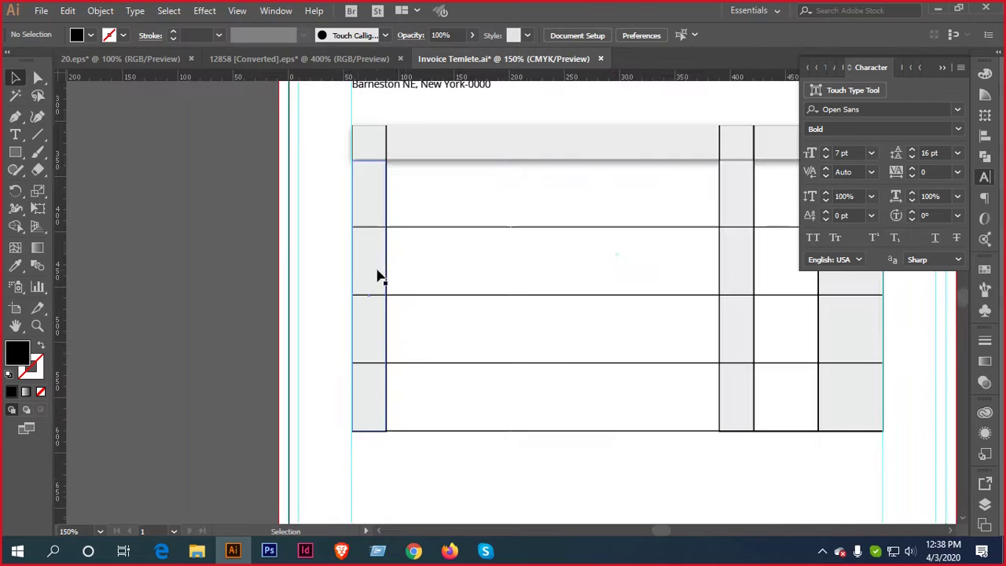
{"action": "left_click", "coordinate": [15, 134]}
{"action": "left_click", "coordinate": [237, 263]}
{"action": "key", "text": "BackSpace"}
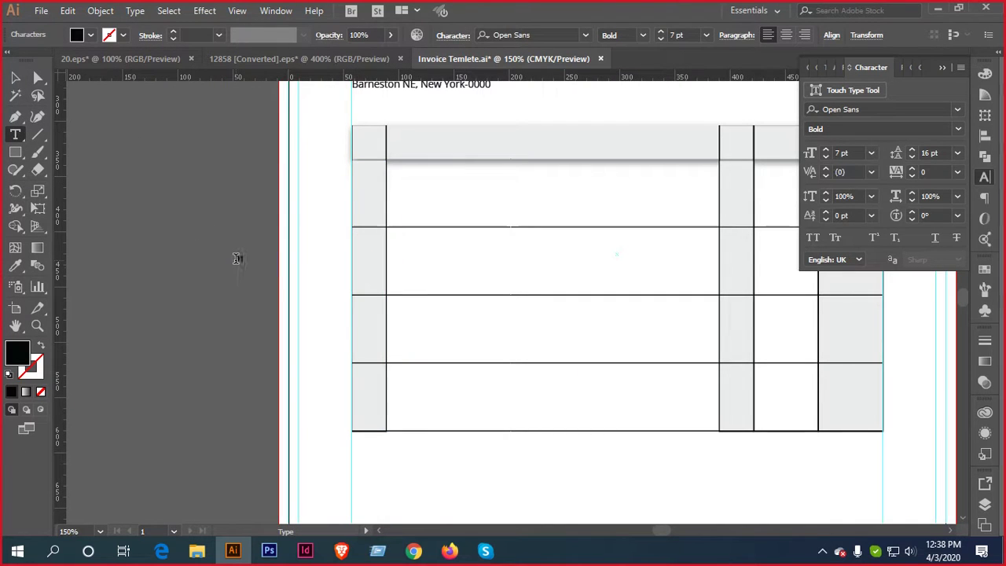
{"action": "key", "text": "Escape"}
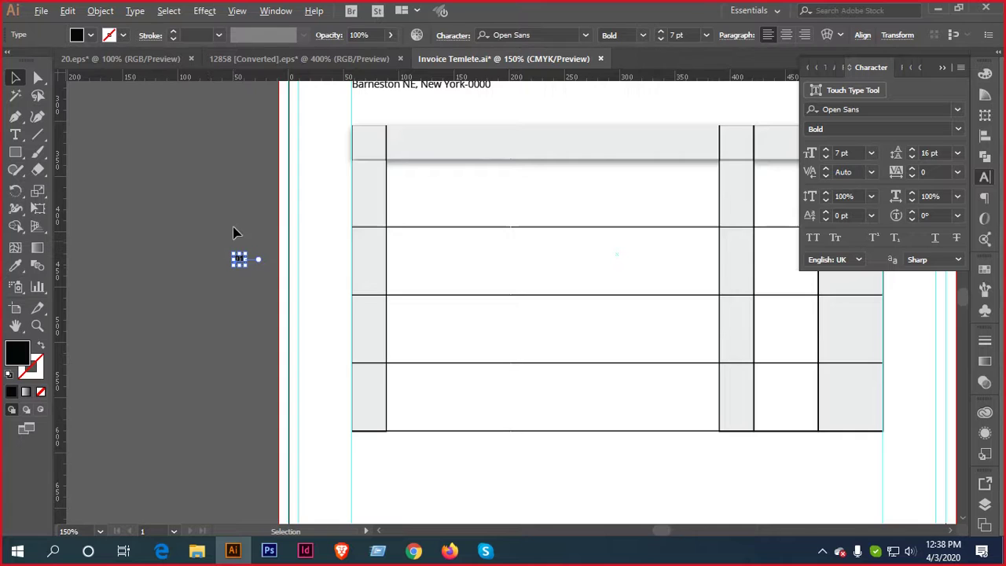
Scale the 01 text up to about 21.62 pt and place it in the first column's first item row
{"action": "scroll", "coordinate": [233, 233], "scroll_direction": "up", "scroll_amount": 3}
{"action": "left_click_drag", "start_coordinate": [285, 292], "coordinate": [176, 358]}
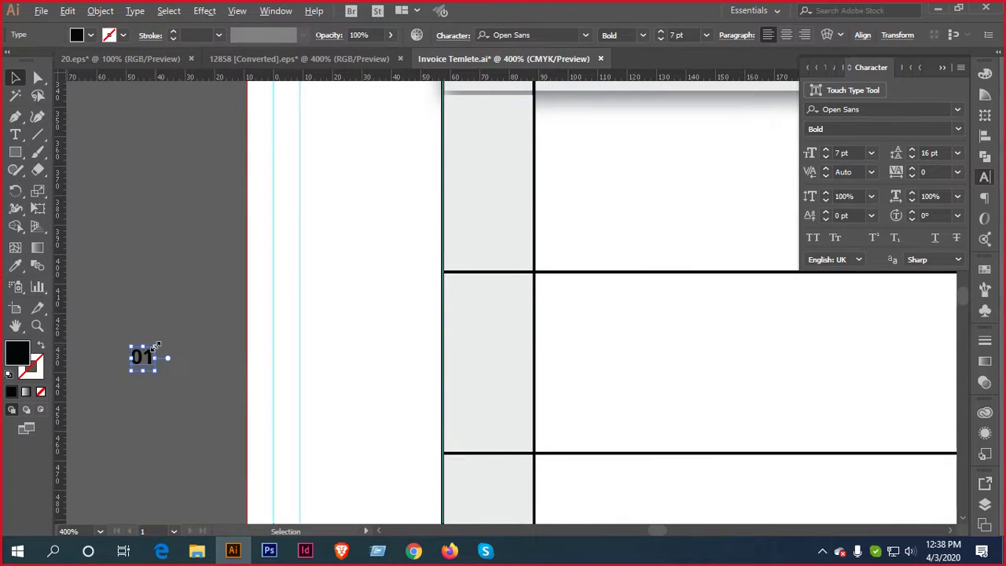
{"action": "left_click_drag", "start_coordinate": [156, 346], "coordinate": [179, 321]}
{"action": "left_click_drag", "start_coordinate": [139, 357], "coordinate": [509, 169]}
Duplicate the 01 text straight down into the first column's second item row
{"action": "key", "text": "ctrl+minus"}
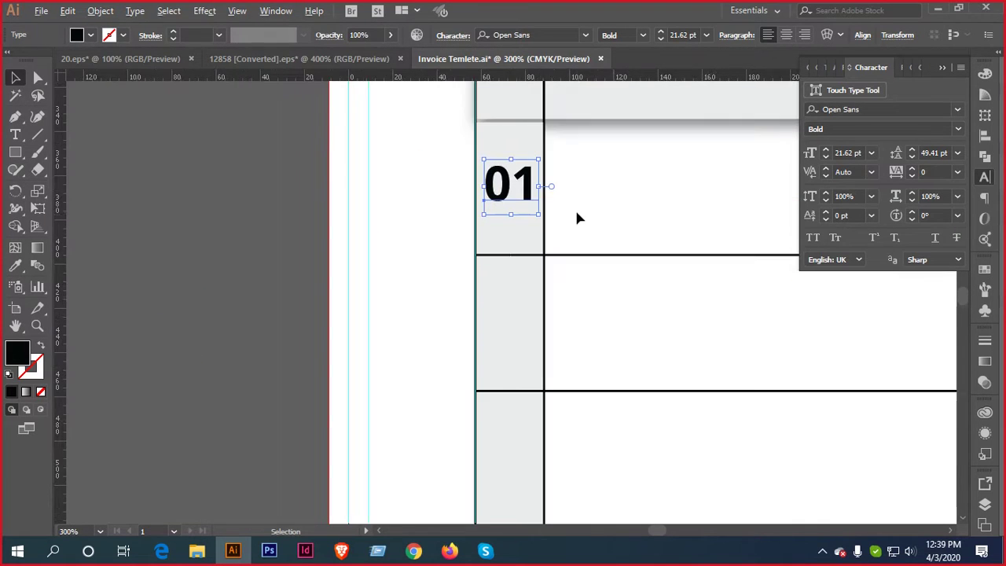
{"action": "key", "text": "space"}
{"action": "left_click_drag", "start_coordinate": [613, 196], "coordinate": [573, 153]}
{"action": "key", "text": "ctrl+minus"}
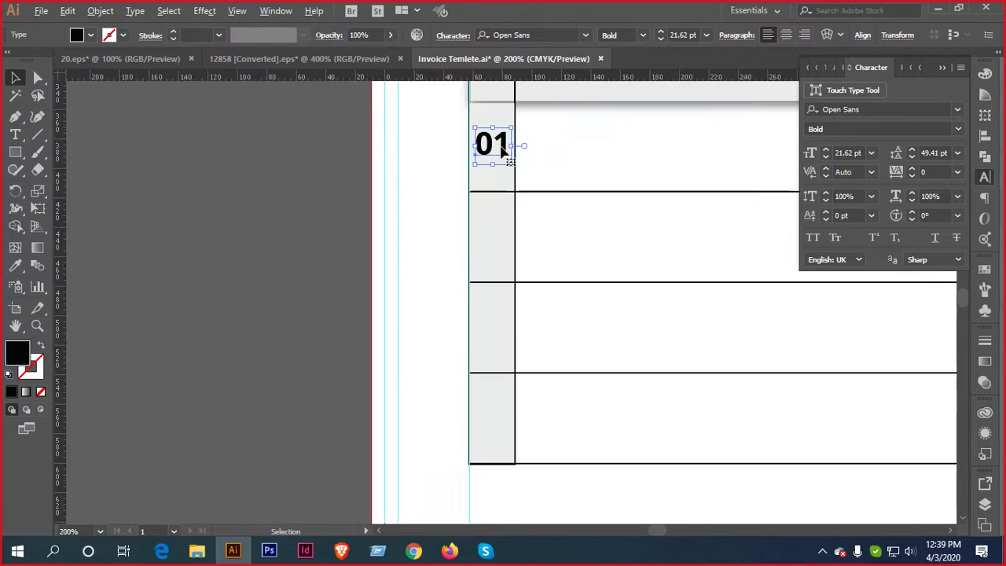
{"action": "left_click_drag", "start_coordinate": [495, 147], "coordinate": [495, 240]}
{"action": "key", "text": "ctrl+minus"}
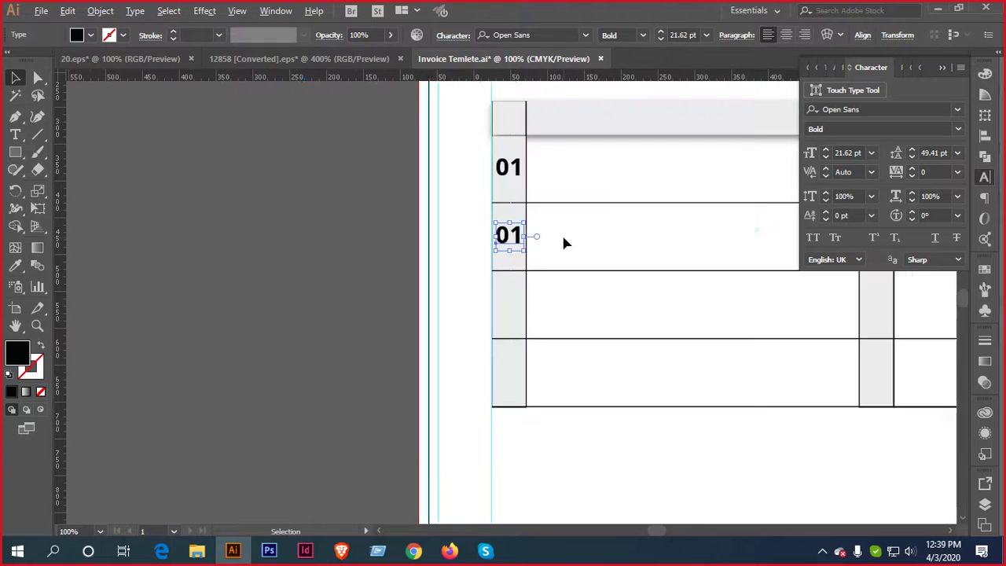
Repeat the duplication twice to place copies of 01 in the third and fourth item rows
{"action": "key", "text": "ctrl+minus"}
{"action": "key", "text": "ctrl+d"}
{"action": "key", "text": "ctrl+d"}
{"action": "key", "text": "ctrl+alt+bracketleft"}
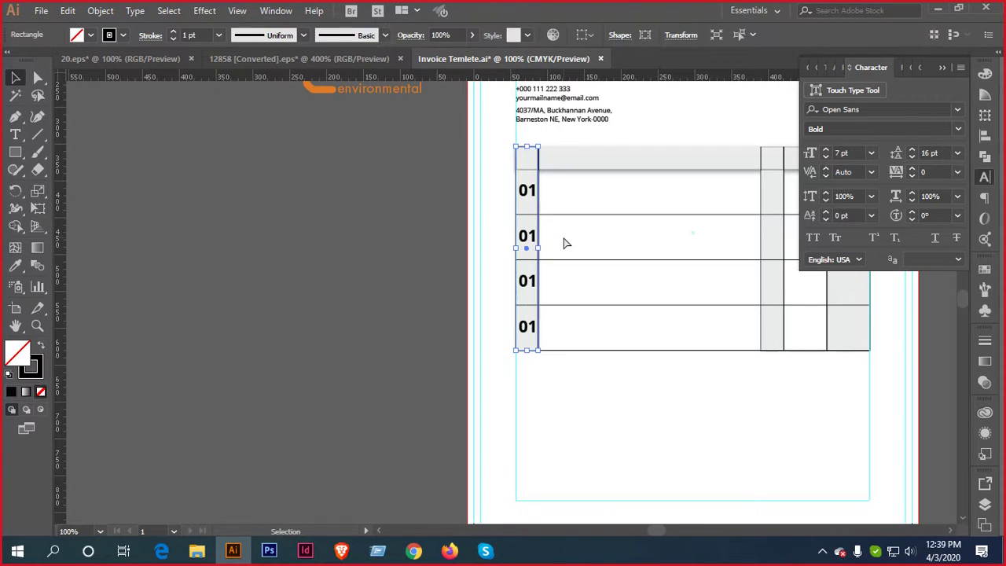
Change the duplicated numbers in the second, third and fourth item rows to 02, 03 and 04
{"action": "left_click", "coordinate": [357, 236]}
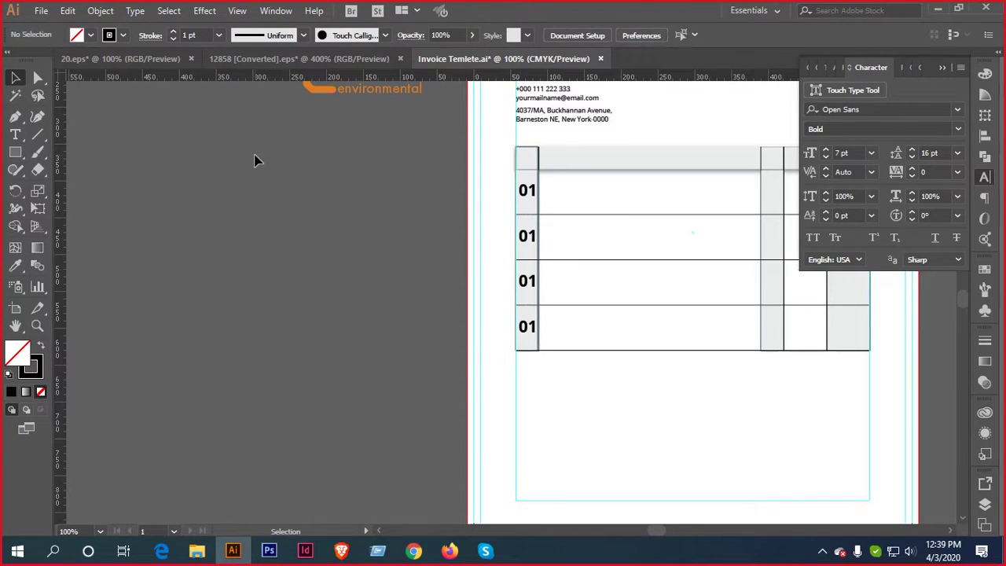
{"action": "left_click", "coordinate": [15, 135]}
{"action": "scroll", "coordinate": [577, 234], "scroll_direction": "up", "scroll_amount": 2}
{"action": "left_click", "coordinate": [476, 235]}
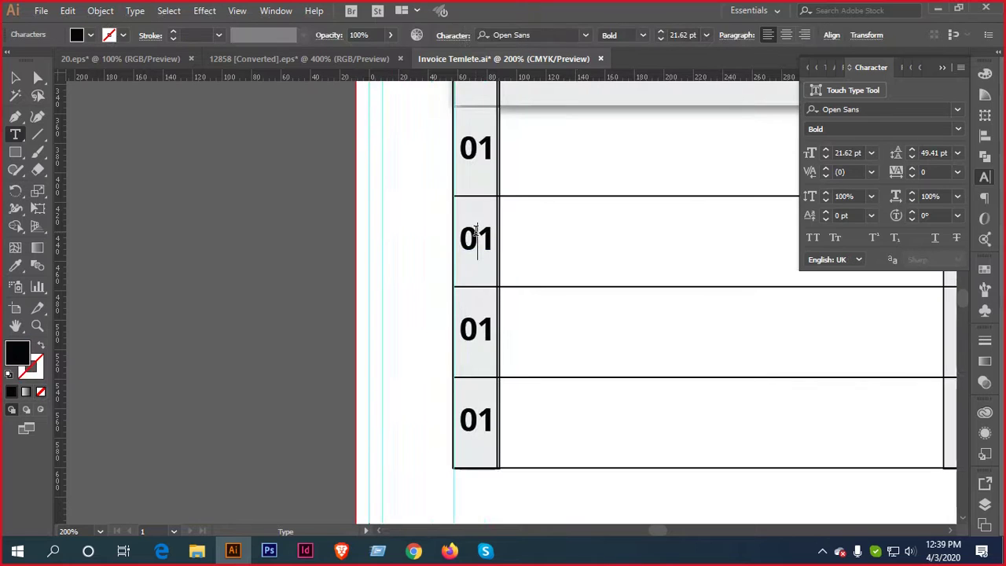
{"action": "type", "text": "2"}
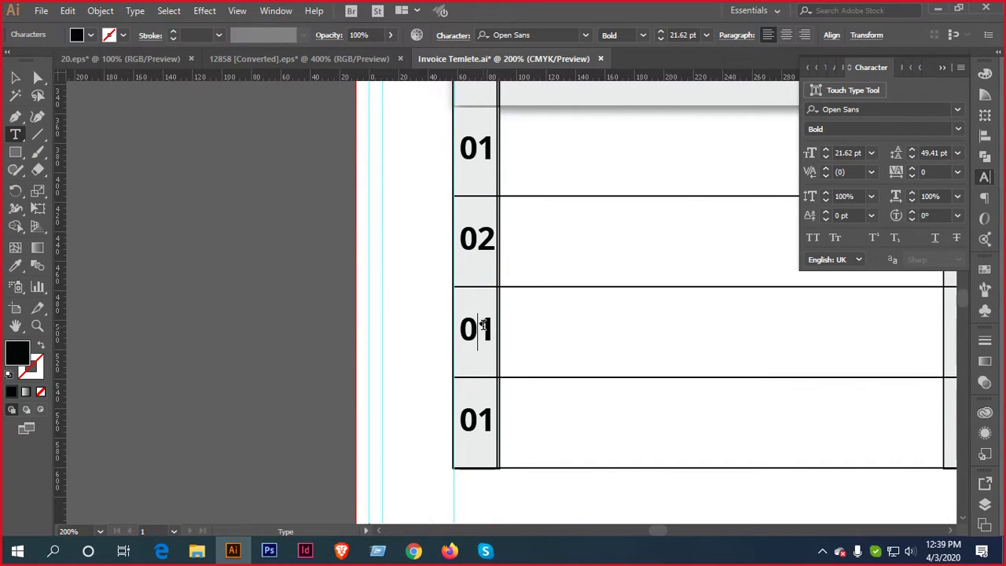
{"action": "type", "text": "3"}
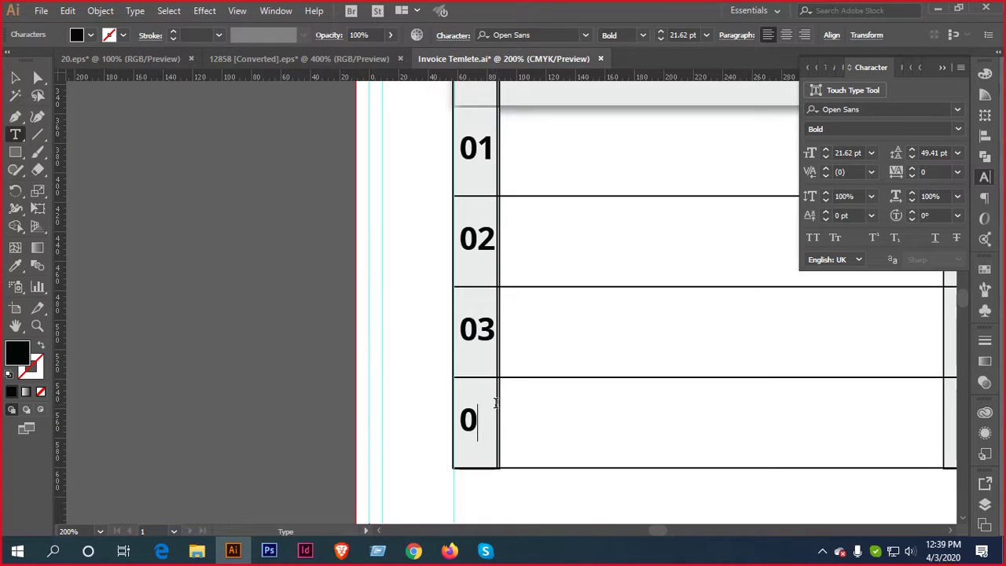
{"action": "type", "text": "4"}
{"action": "key", "text": "Escape"}
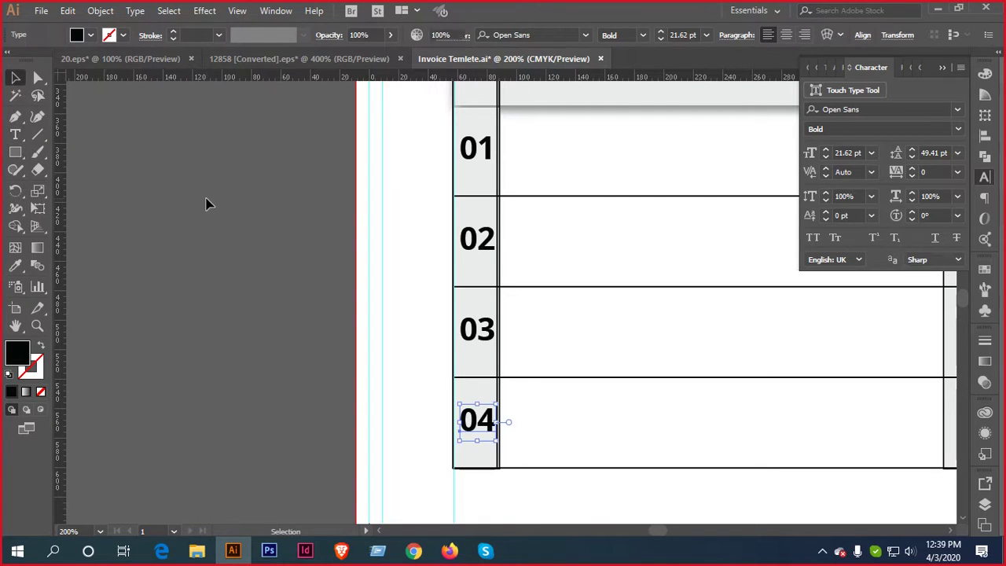
{"action": "left_click", "coordinate": [206, 204]}
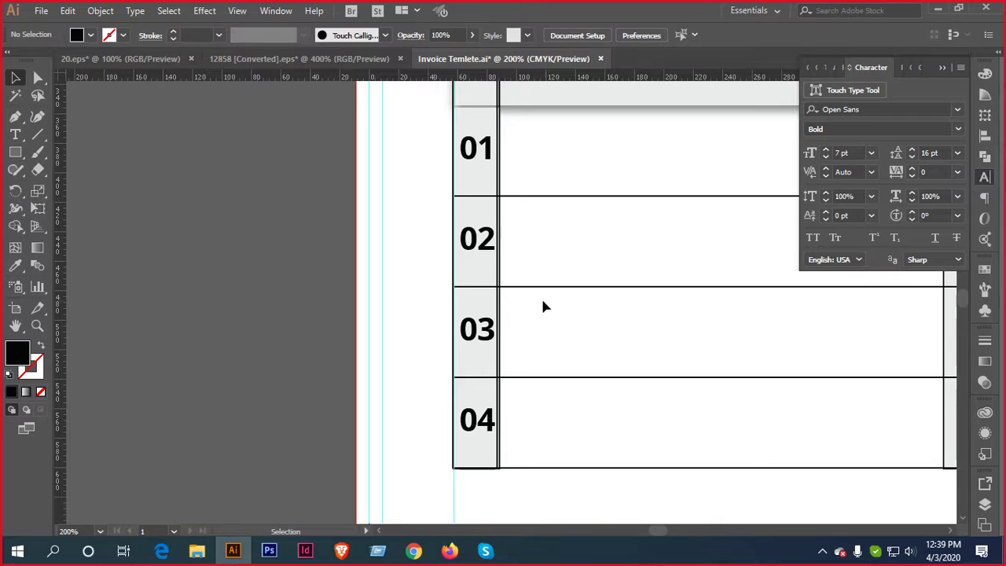
Remove the doubled vertical line at the right edge of the number column
{"action": "left_click_drag", "start_coordinate": [564, 260], "coordinate": [480, 344]}
{"action": "scroll", "coordinate": [416, 293], "scroll_direction": "up", "scroll_amount": 4}
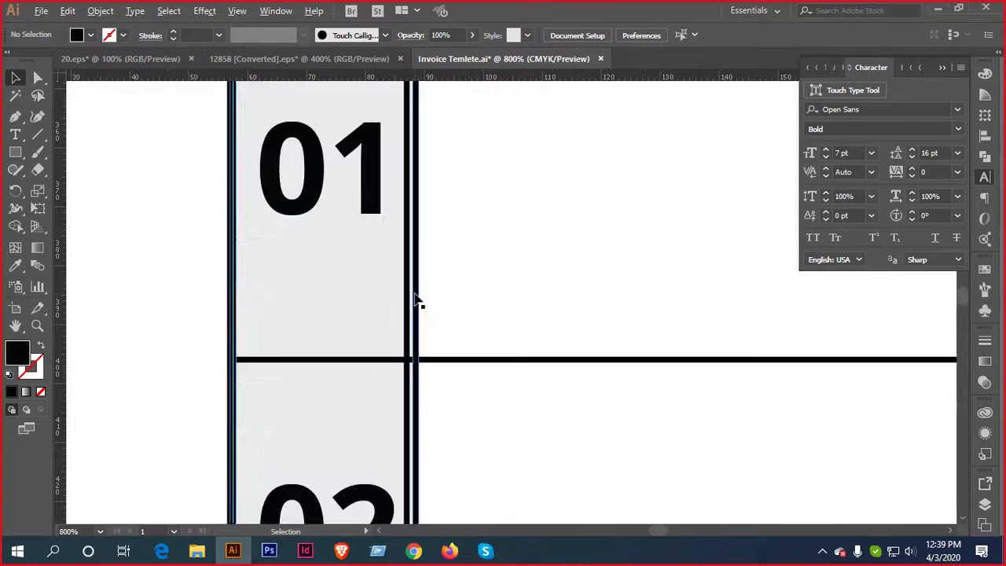
{"action": "left_click", "coordinate": [438, 309]}
{"action": "scroll", "coordinate": [488, 303], "scroll_direction": "down", "scroll_amount": 4}
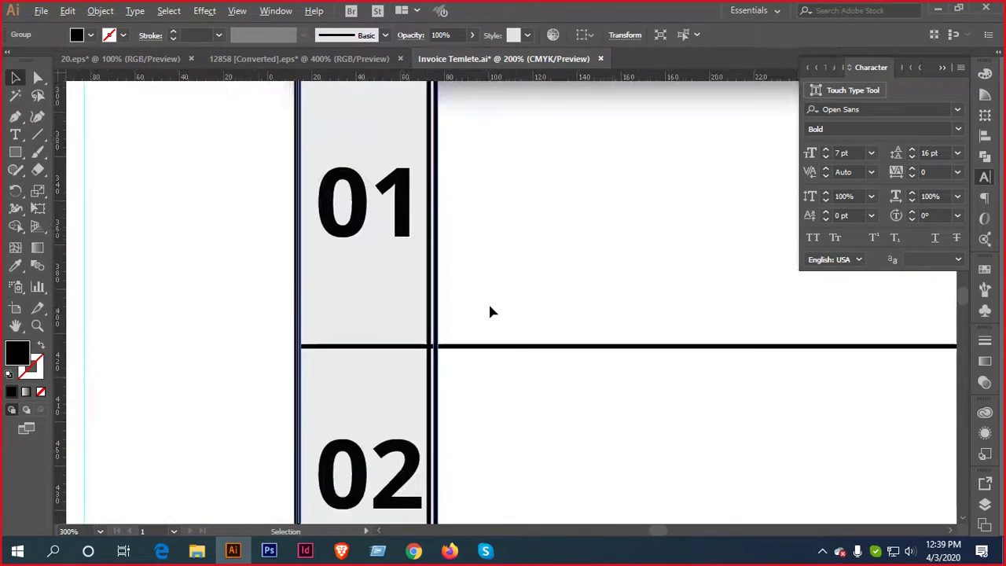
{"action": "left_click", "coordinate": [490, 312]}
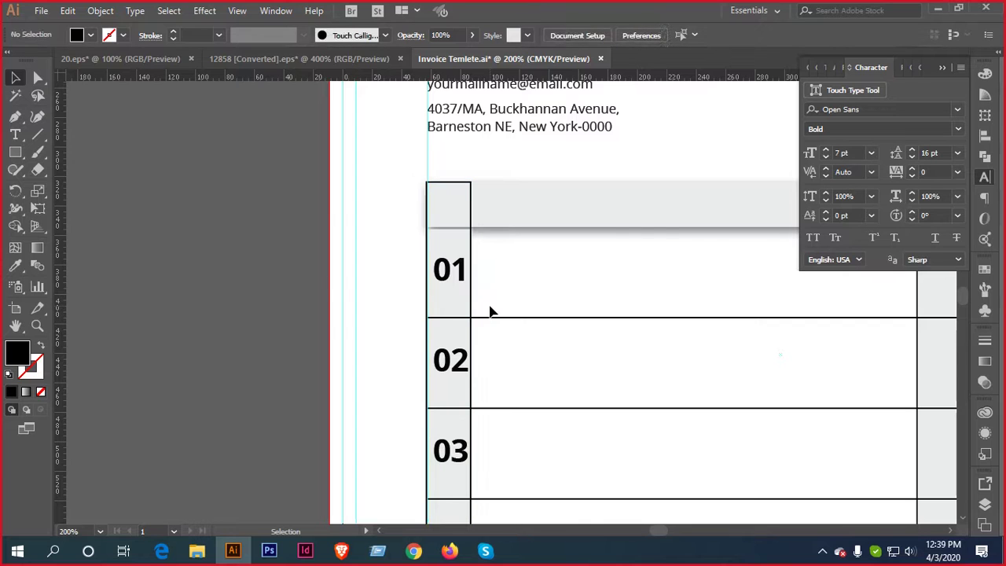
{"action": "scroll", "coordinate": [264, 290], "scroll_direction": "down", "scroll_amount": 1}
{"action": "left_click_drag", "start_coordinate": [377, 292], "coordinate": [269, 234]}
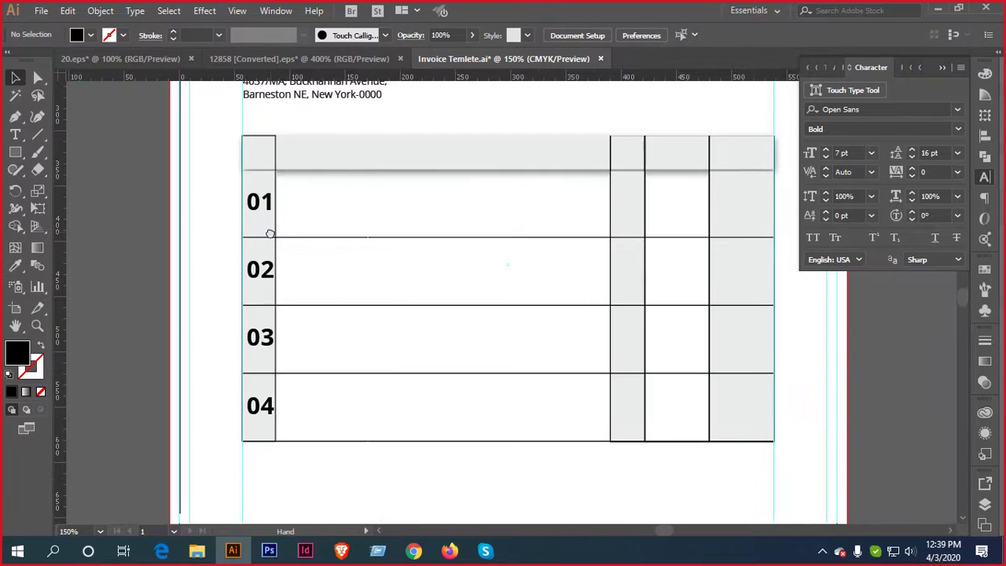
{"action": "scroll", "coordinate": [312, 247], "scroll_direction": "down", "scroll_amount": 1}
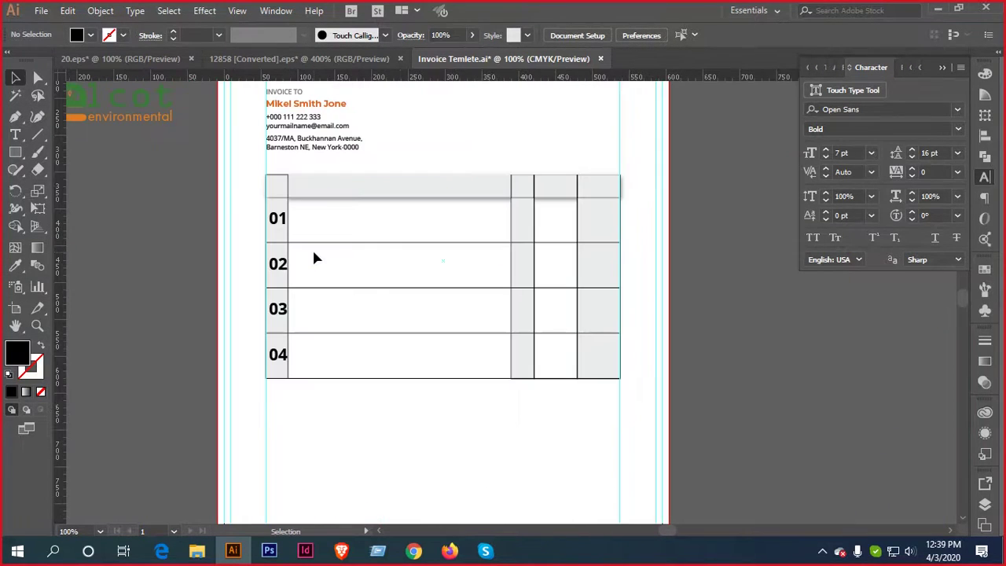
Left-align the item numbers 01 to 04 with each other and shift them slightly left within the first column
{"action": "scroll", "coordinate": [287, 330], "scroll_direction": "up", "scroll_amount": 2}
{"action": "scroll", "coordinate": [287, 330], "scroll_direction": "up", "scroll_amount": 1}
{"action": "left_click", "coordinate": [283, 393]}
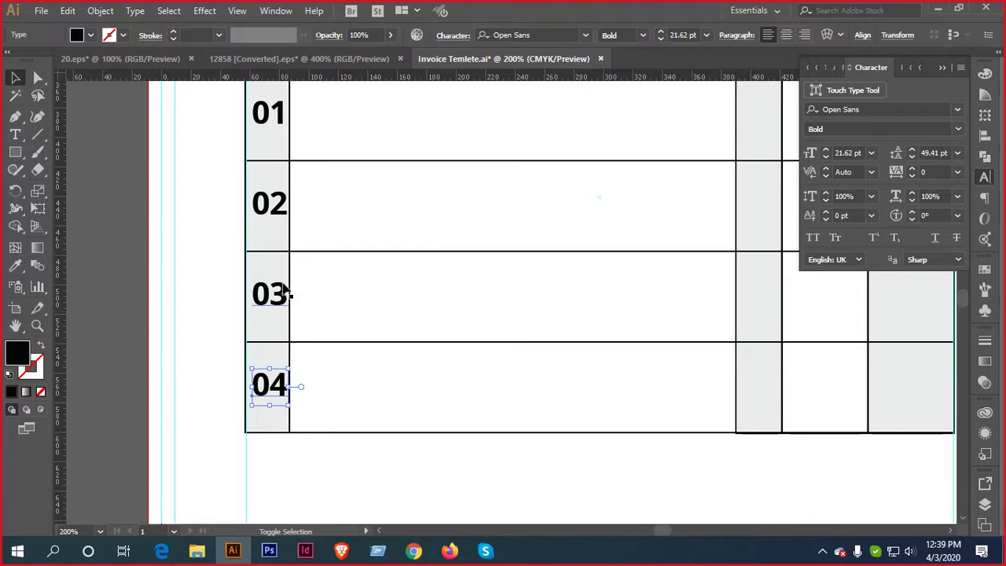
{"action": "left_click", "coordinate": [280, 295], "text": "shift"}
{"action": "left_click", "coordinate": [279, 208], "text": "shift"}
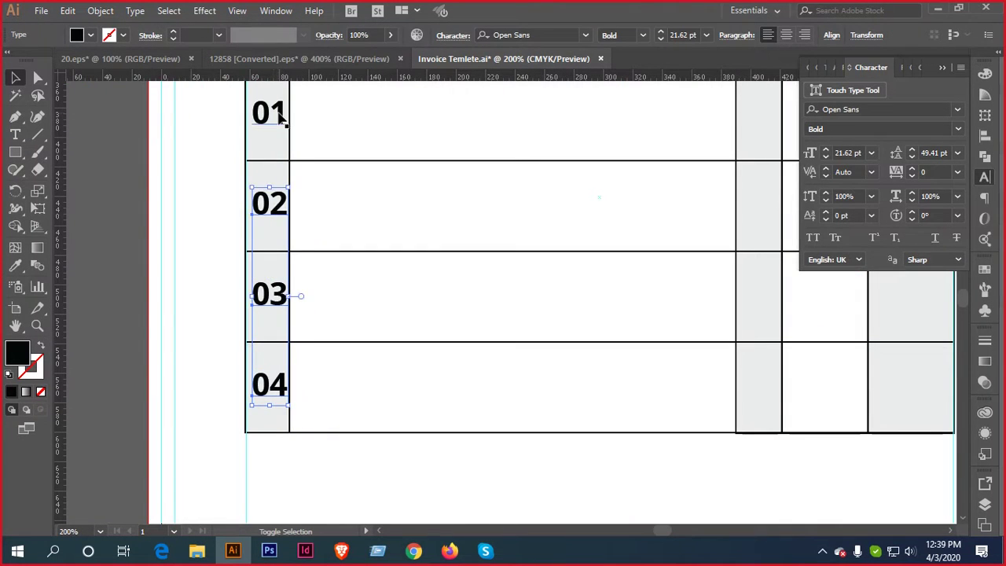
{"action": "left_click", "coordinate": [281, 118], "text": "shift"}
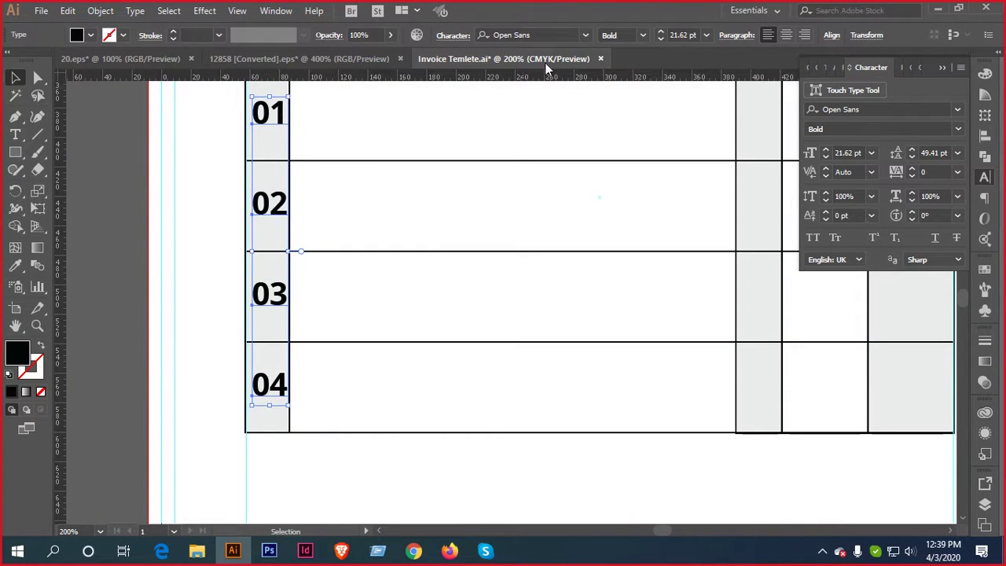
{"action": "left_click", "coordinate": [986, 137]}
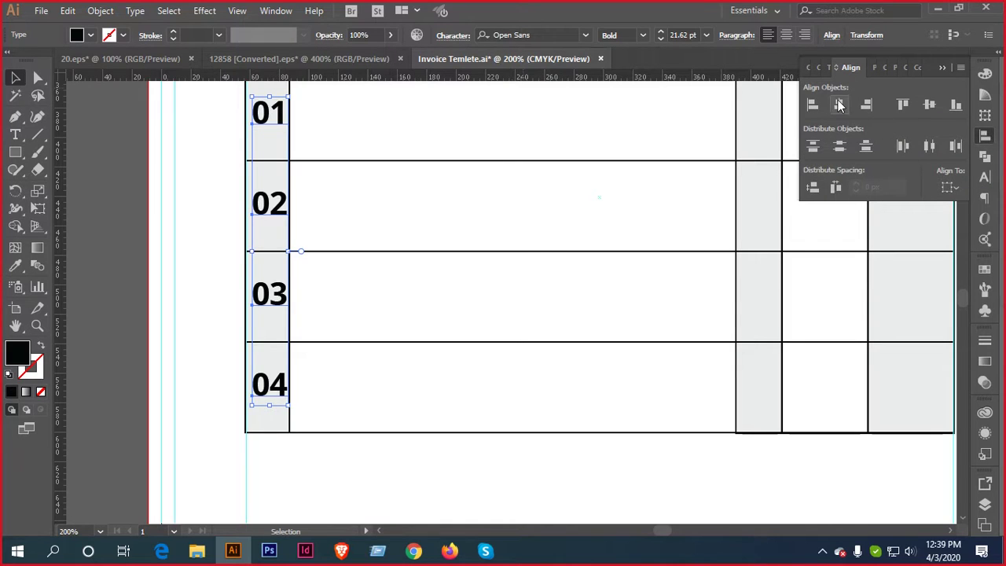
{"action": "left_click", "coordinate": [811, 107]}
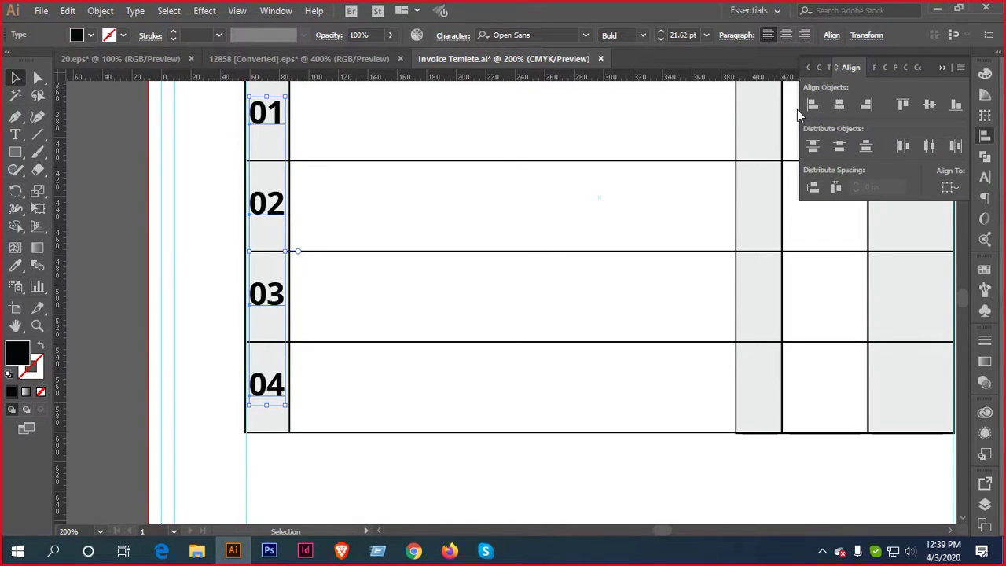
{"action": "left_click", "coordinate": [473, 365]}
{"action": "key", "text": "ctrl+minus"}
{"action": "left_click_drag", "start_coordinate": [496, 366], "coordinate": [405, 325]}
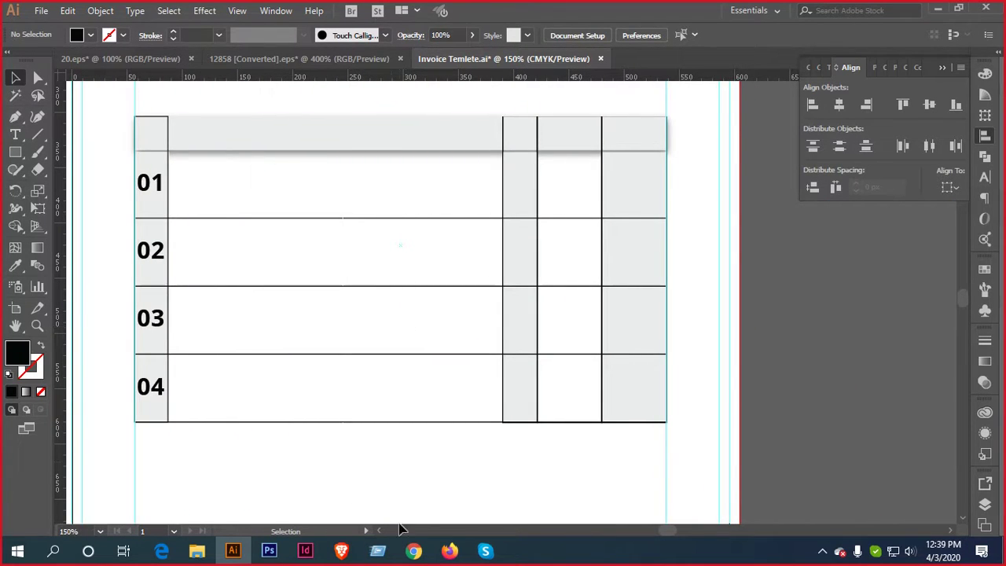
Copy the first item's project name and description paragraph from 20.eps into the first item row of the invoice template
{"action": "left_click", "coordinate": [160, 59]}
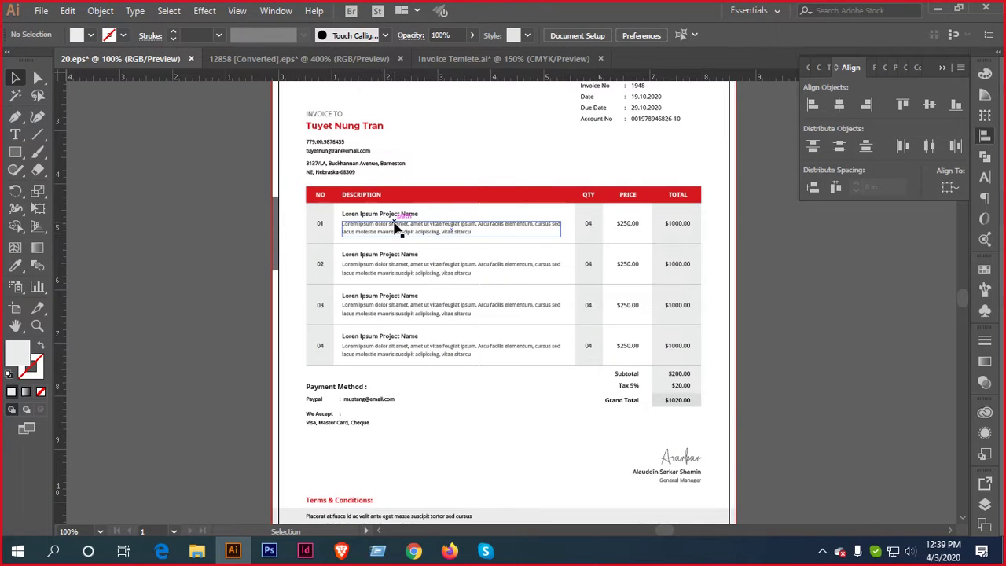
{"action": "left_click", "coordinate": [396, 226]}
{"action": "scroll", "coordinate": [395, 225], "scroll_direction": "up", "scroll_amount": 2}
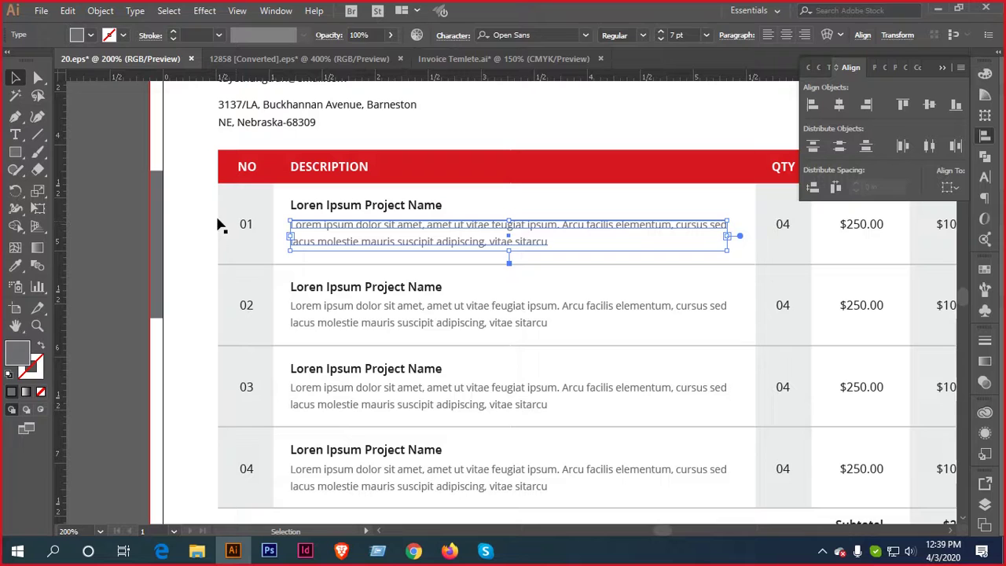
{"action": "left_click", "coordinate": [128, 184]}
{"action": "left_click", "coordinate": [352, 238]}
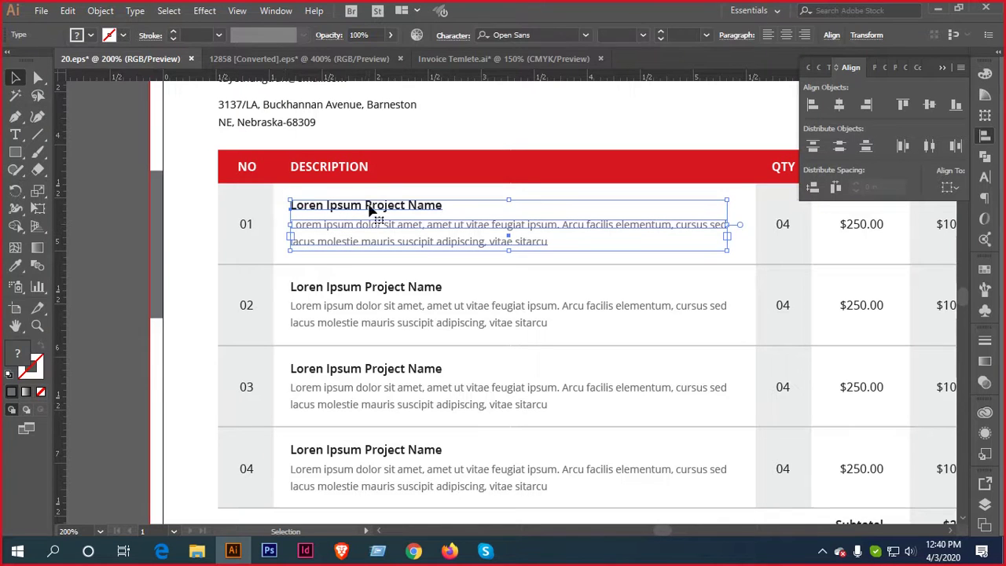
{"action": "left_click_drag", "start_coordinate": [370, 207], "coordinate": [250, 185]}
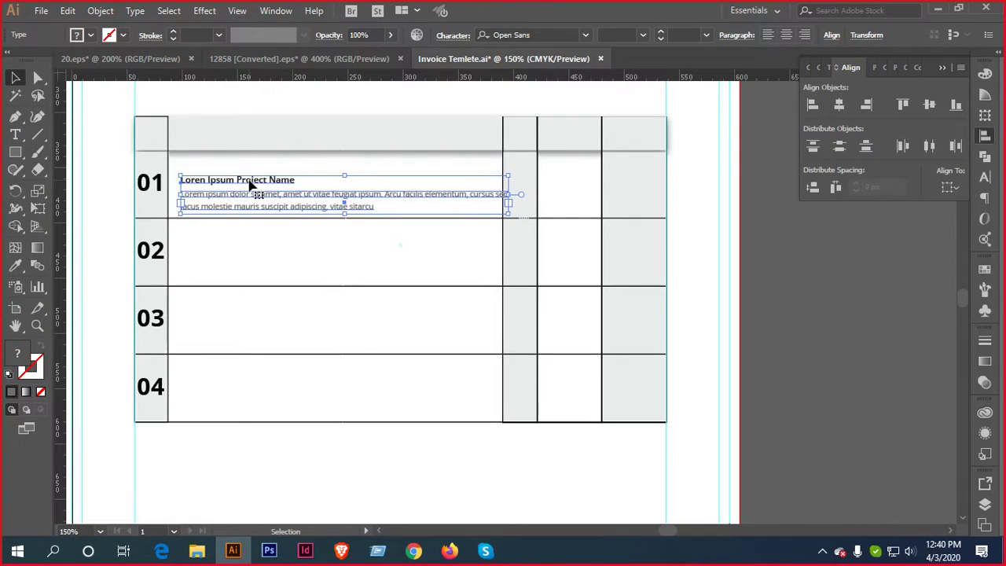
Nudge the copied project name and paragraph left and up so they sit inside the first row's description cell
{"action": "key", "text": "Left"}
{"action": "key", "text": "Left"}
{"action": "key", "text": "Left"}
{"action": "key", "text": "Left"}
{"action": "key", "text": "Left"}
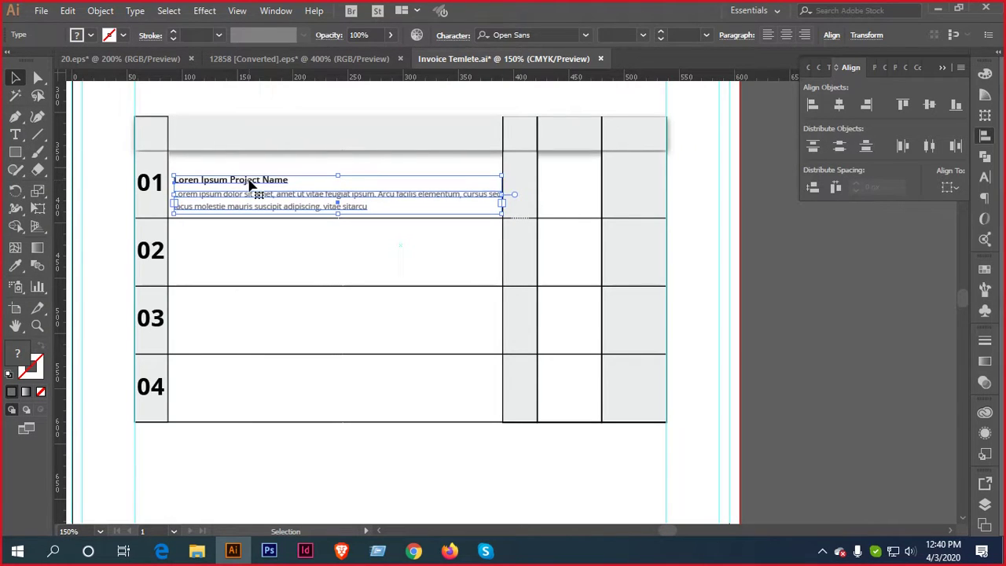
{"action": "key", "text": "Up"}
{"action": "key", "text": "Up"}
{"action": "key", "text": "Up"}
{"action": "key", "text": "Up"}
{"action": "key", "text": "Up"}
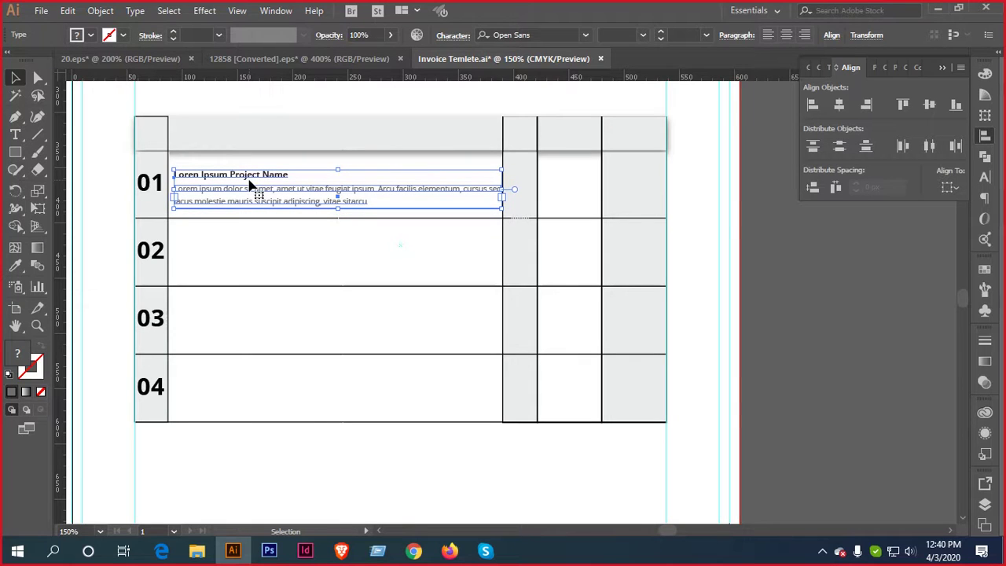
Narrow the description paragraph's text box from its right side to leave a margin before the next column
{"action": "scroll", "coordinate": [506, 195], "scroll_direction": "up", "scroll_amount": 2}
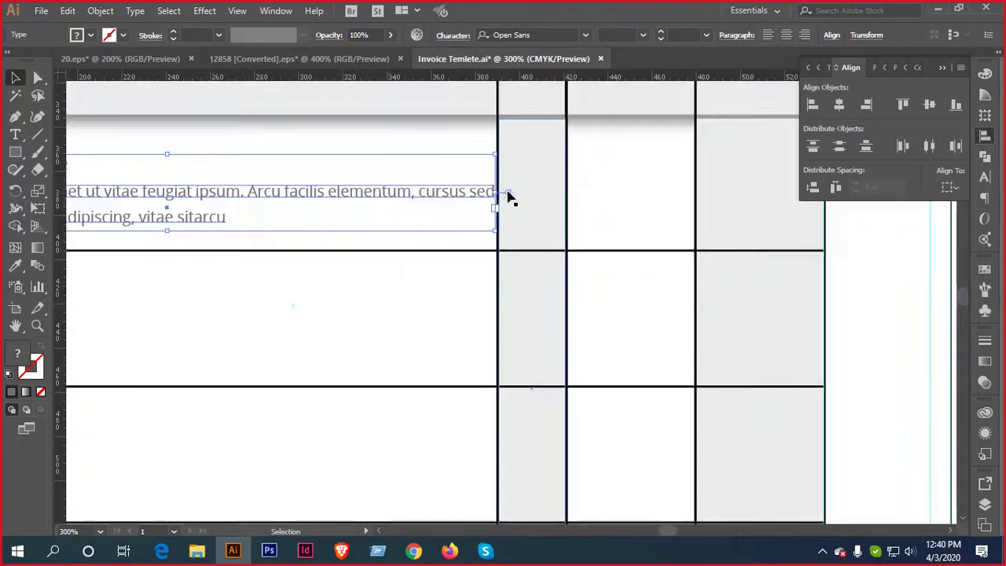
{"action": "left_click", "coordinate": [444, 242]}
{"action": "left_click", "coordinate": [462, 195]}
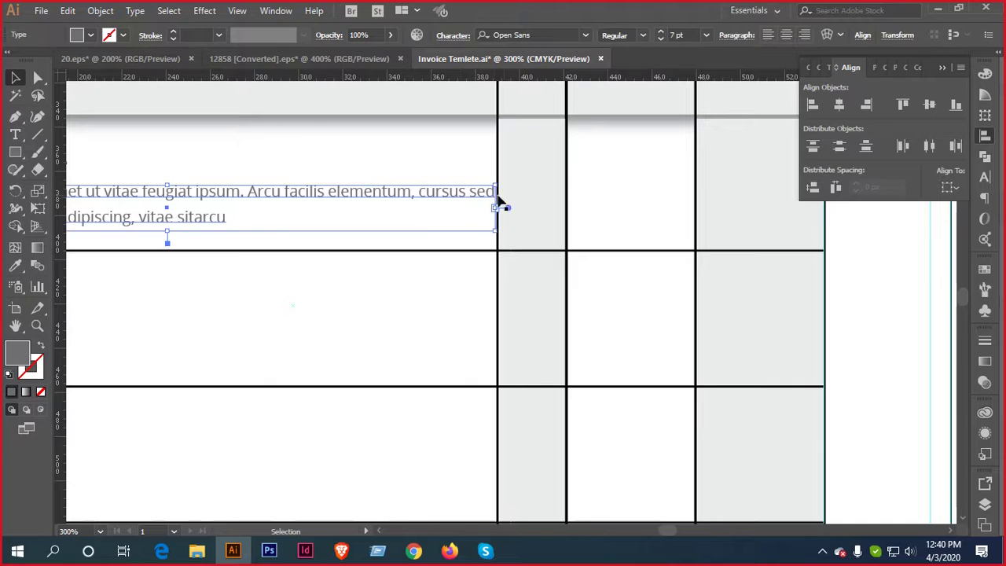
{"action": "left_click_drag", "start_coordinate": [495, 207], "coordinate": [434, 207]}
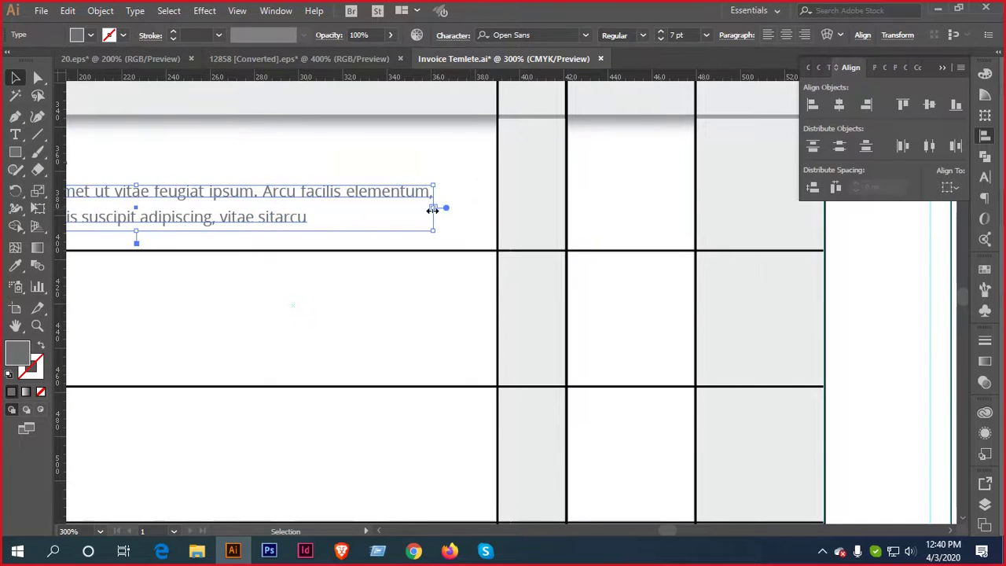
{"action": "left_click_drag", "start_coordinate": [318, 200], "coordinate": [652, 201]}
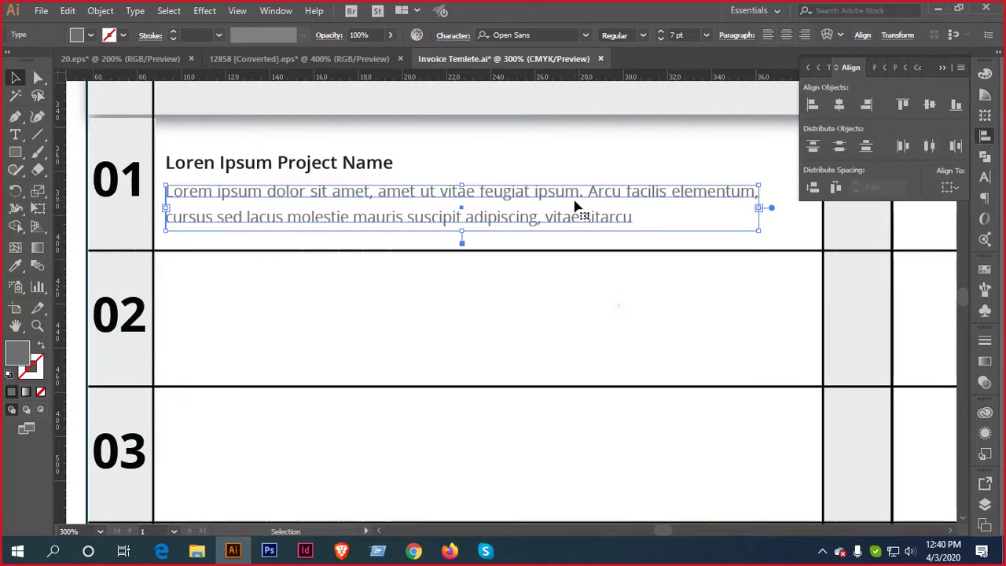
Group the first row's project name with its description paragraph
{"action": "scroll", "coordinate": [575, 206], "scroll_direction": "down", "scroll_amount": 1}
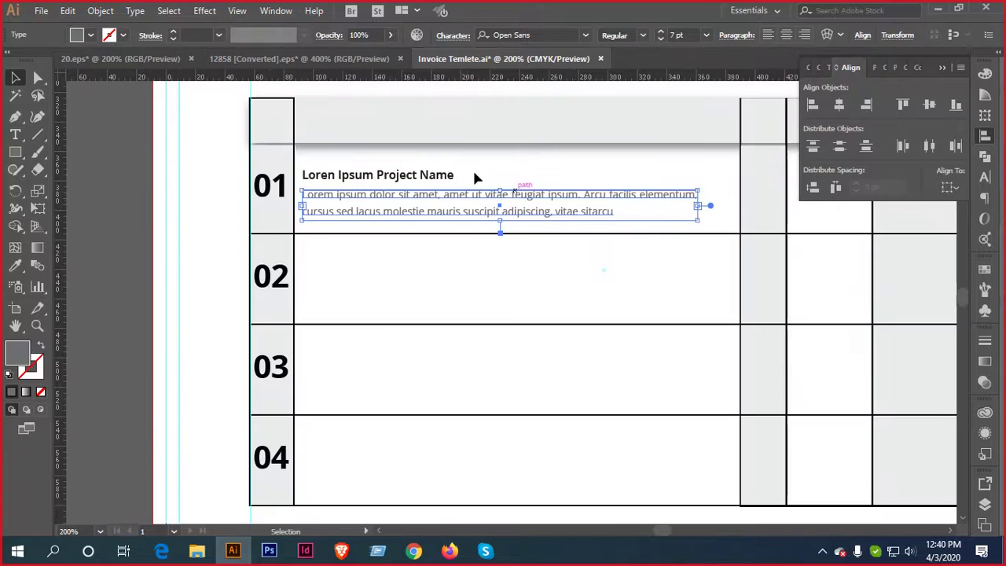
{"action": "left_click", "coordinate": [431, 175], "text": "shift"}
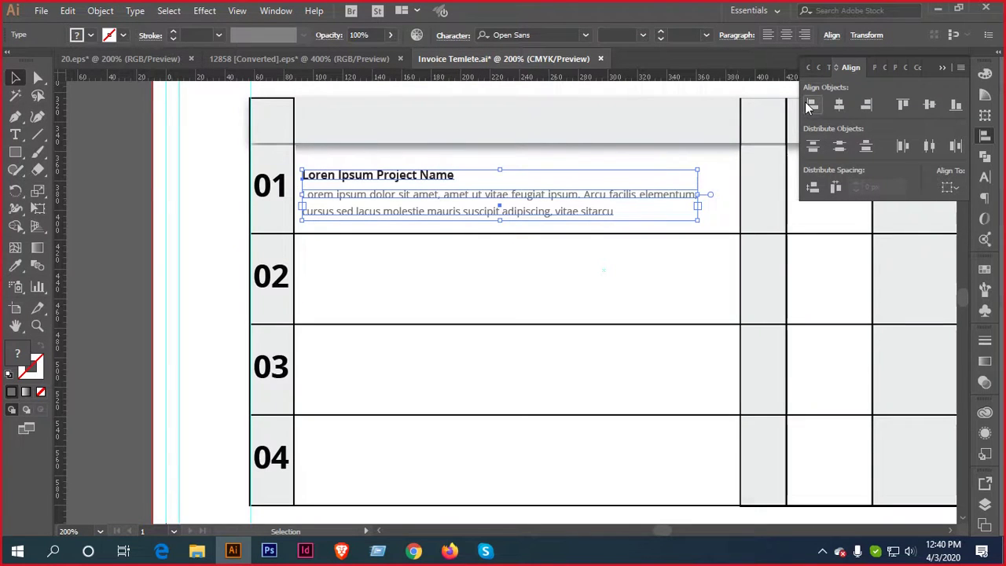
{"action": "key", "text": "a"}
{"action": "key", "text": "v"}
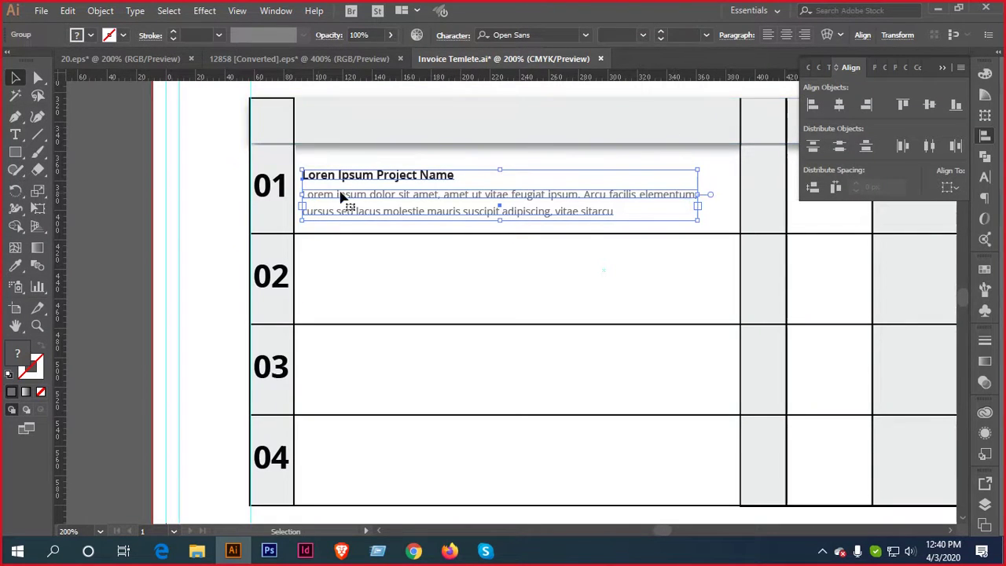
Vertically centre the 01 number and the description group on each other and nudge both slightly up
{"action": "left_click", "coordinate": [283, 187], "text": "shift"}
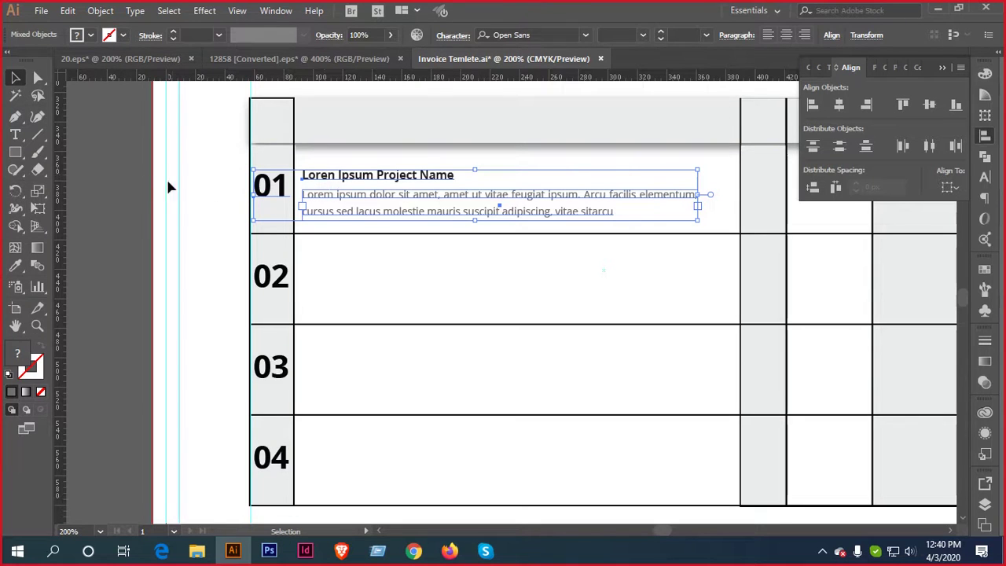
{"action": "left_click", "coordinate": [928, 105]}
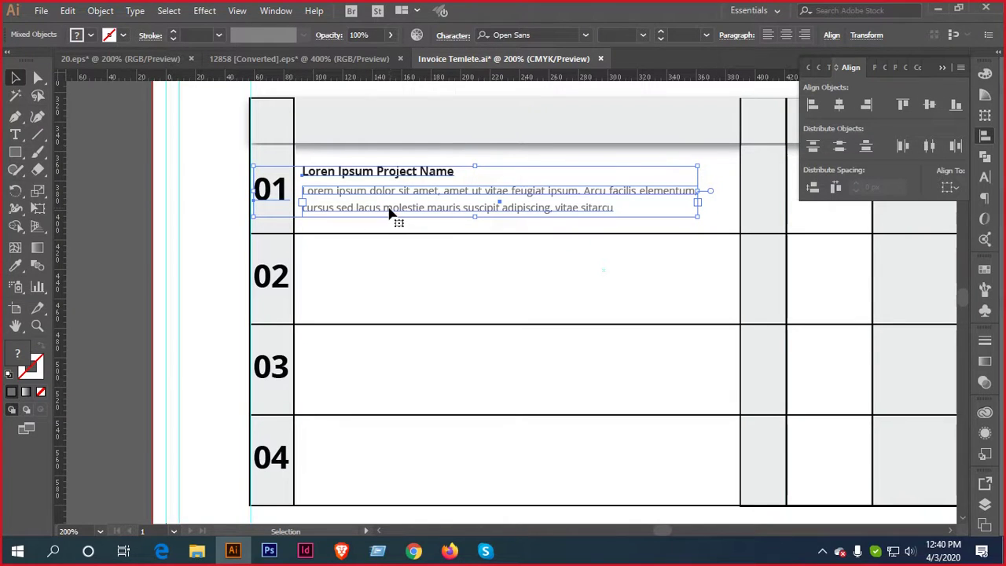
{"action": "key", "text": "Up"}
Duplicate the description group straight down into the second item row and vertically centre it with the 02 number
{"action": "left_click", "coordinate": [397, 283]}
{"action": "left_click_drag", "start_coordinate": [397, 283], "coordinate": [490, 211]}
{"action": "left_click_drag", "start_coordinate": [473, 139], "coordinate": [476, 224]}
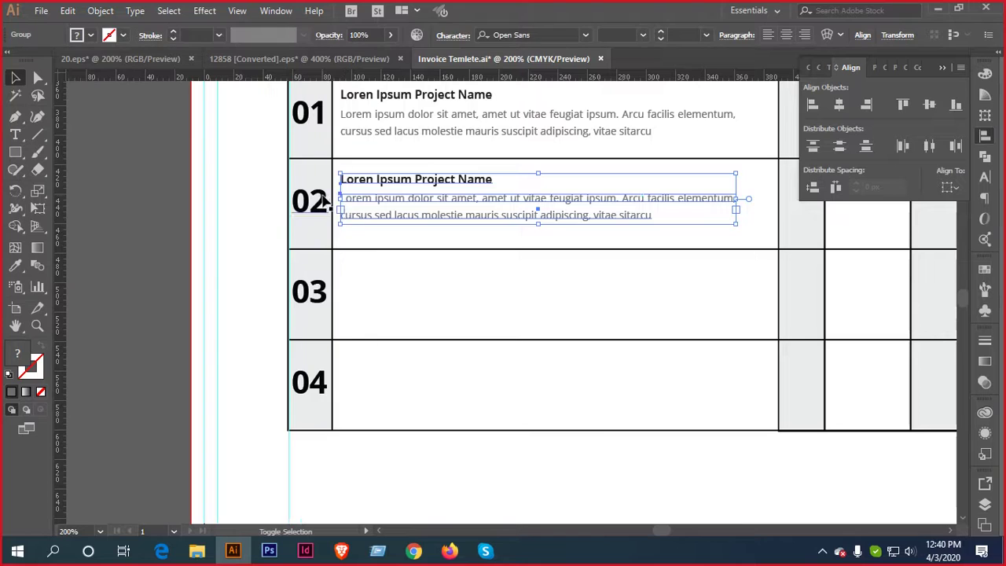
{"action": "left_click", "coordinate": [330, 208], "text": "shift"}
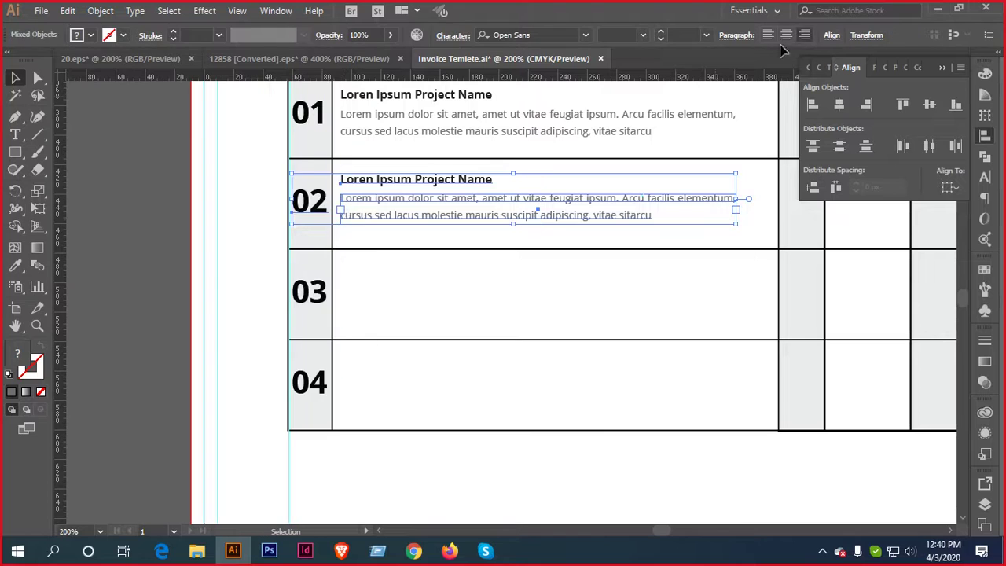
{"action": "left_click", "coordinate": [925, 108]}
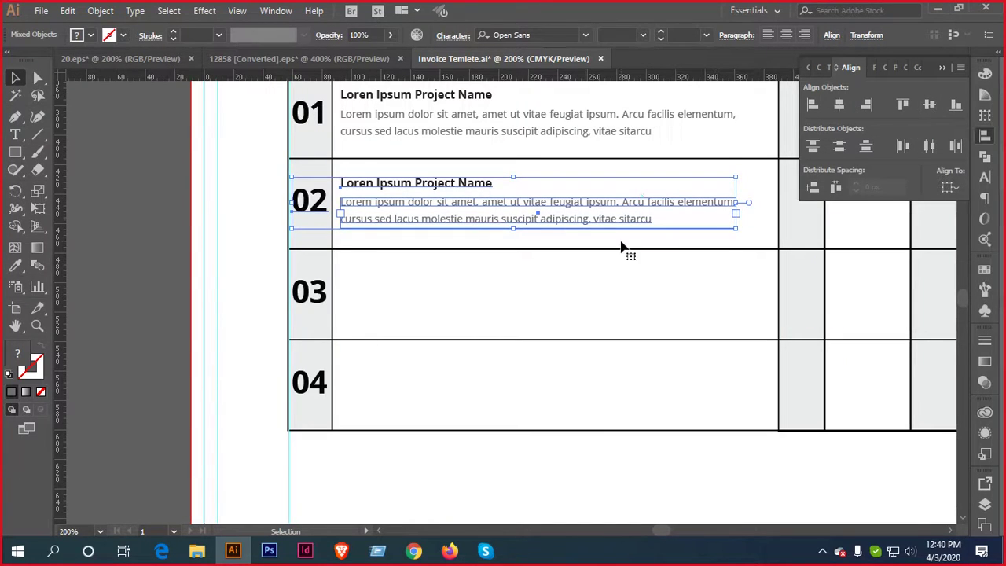
Duplicate the description group straight down into the third item row and vertically centre it with the 03 number
{"action": "left_click", "coordinate": [552, 286]}
{"action": "left_click_drag", "start_coordinate": [533, 221], "coordinate": [516, 319]}
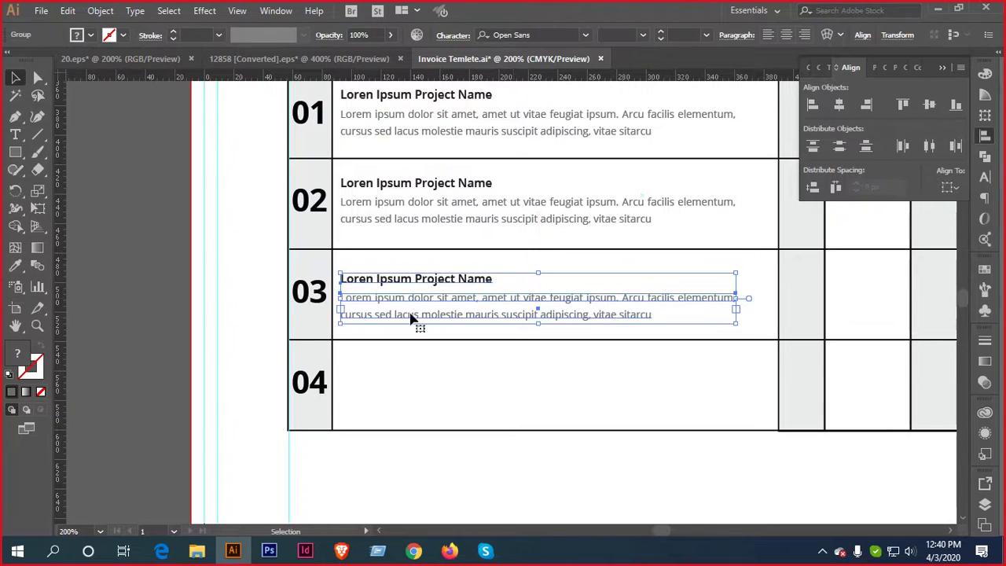
{"action": "left_click", "coordinate": [320, 295], "text": "shift"}
{"action": "left_click", "coordinate": [928, 106]}
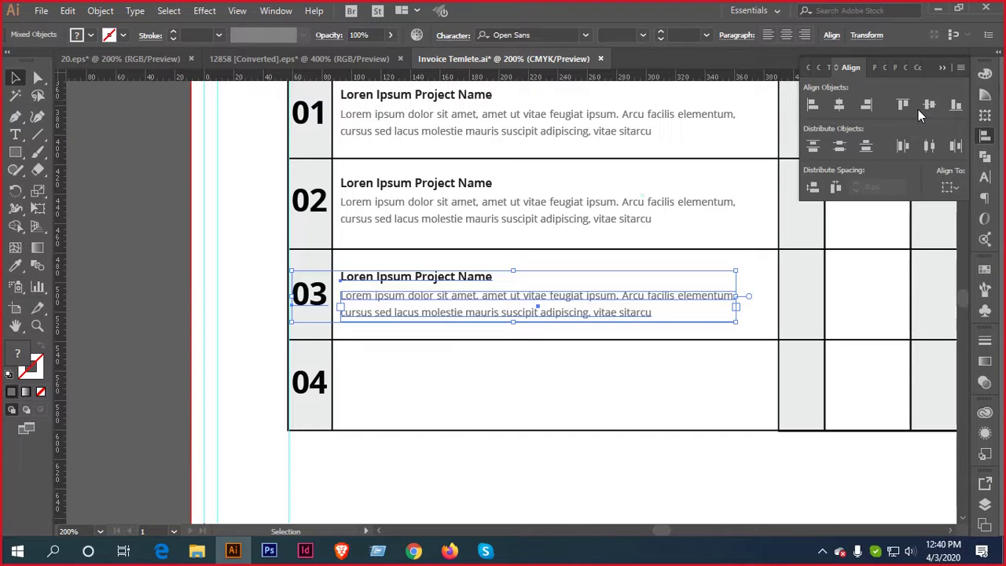
{"action": "scroll", "coordinate": [568, 238], "scroll_direction": "down", "scroll_amount": 3}
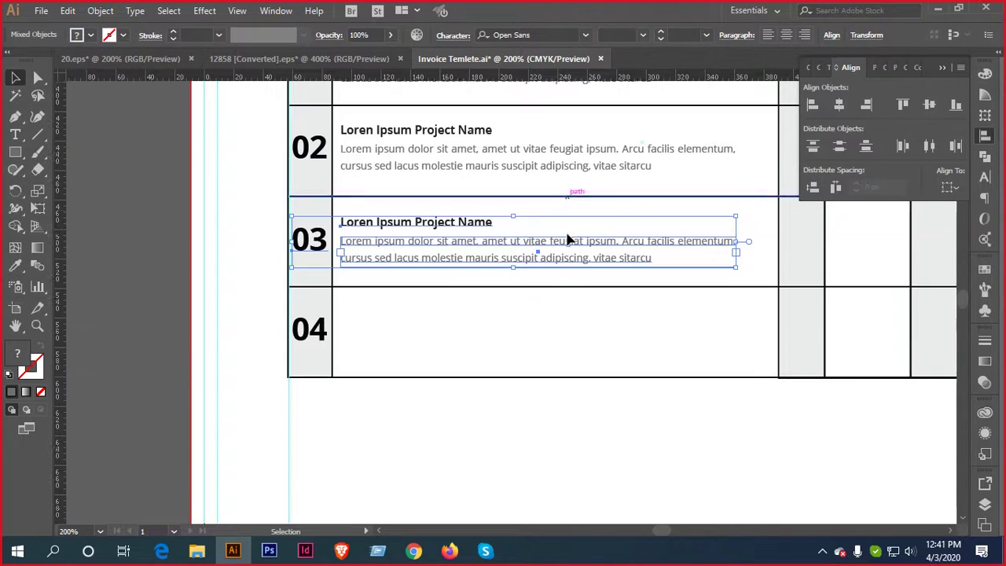
Copy the third row's description group down into the fourth item row and vertically centre it with the 04 number
{"action": "left_click", "coordinate": [538, 302]}
{"action": "left_click", "coordinate": [484, 234]}
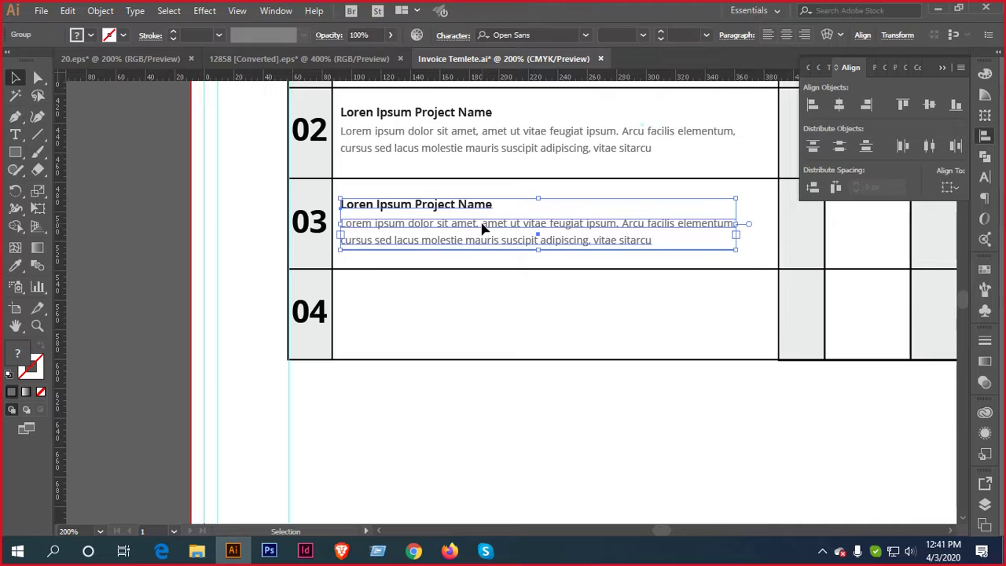
{"action": "left_click_drag", "start_coordinate": [483, 227], "coordinate": [475, 308]}
{"action": "left_click", "coordinate": [310, 312], "text": "shift"}
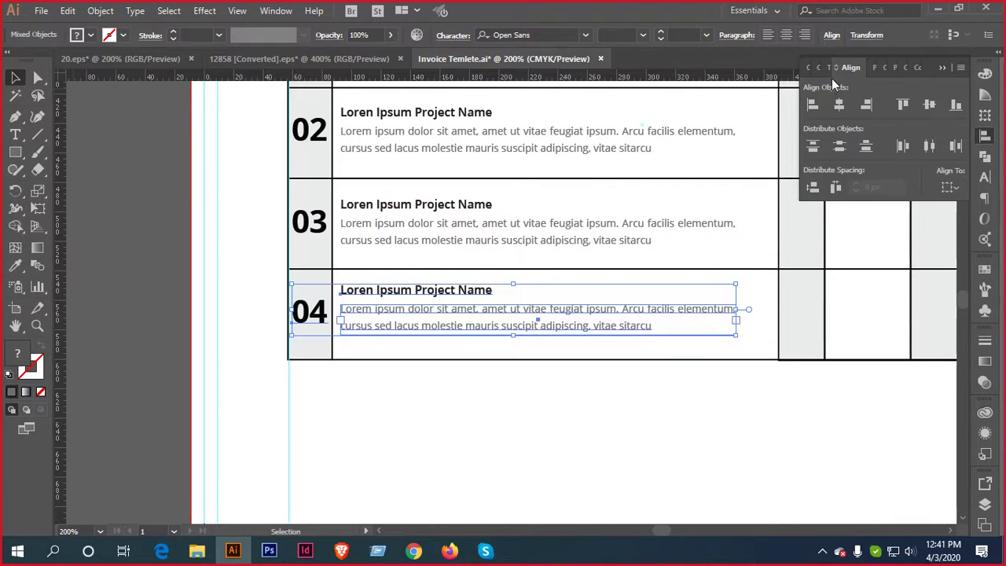
{"action": "left_click", "coordinate": [922, 105]}
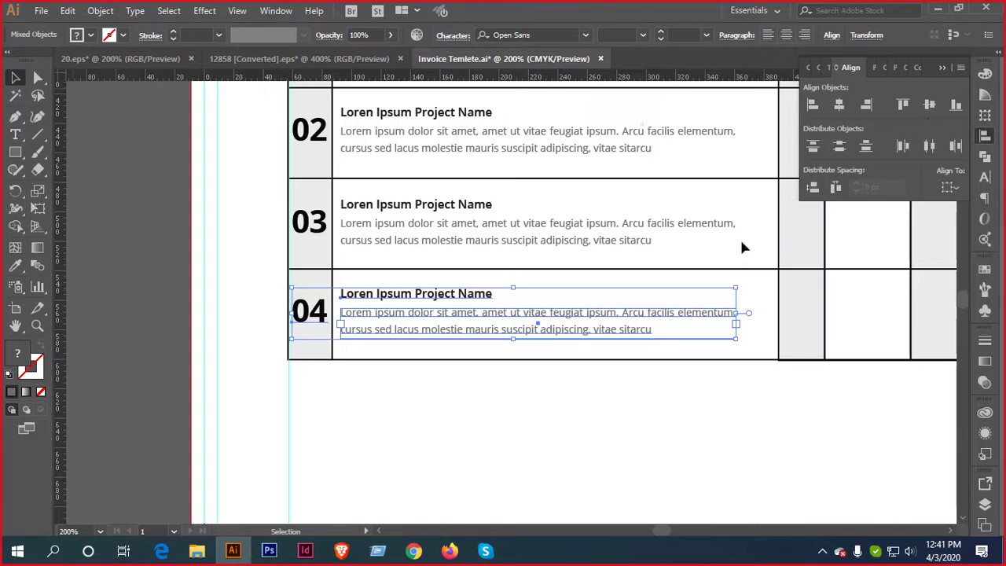
{"action": "left_click", "coordinate": [519, 381]}
Ungroup the fourth row's project name and description, and check that each text selects separately
{"action": "right_click", "coordinate": [489, 303]}
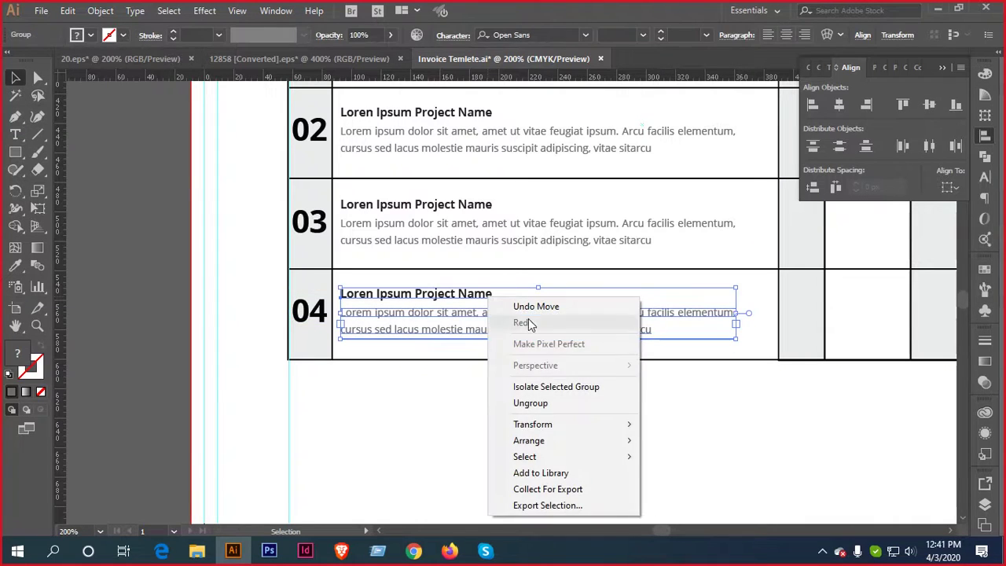
{"action": "left_click", "coordinate": [548, 407]}
{"action": "left_click", "coordinate": [549, 402]}
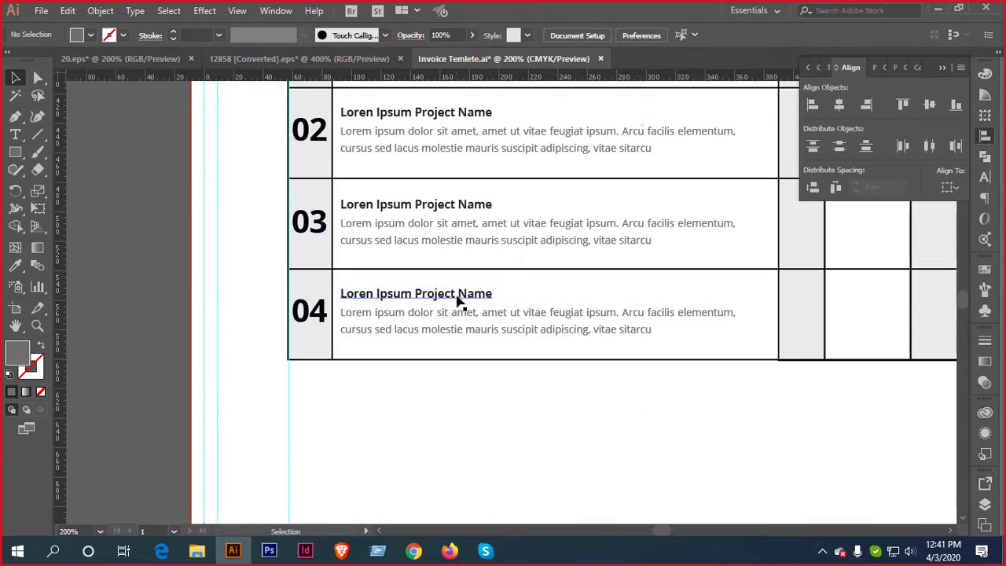
{"action": "left_click", "coordinate": [460, 299]}
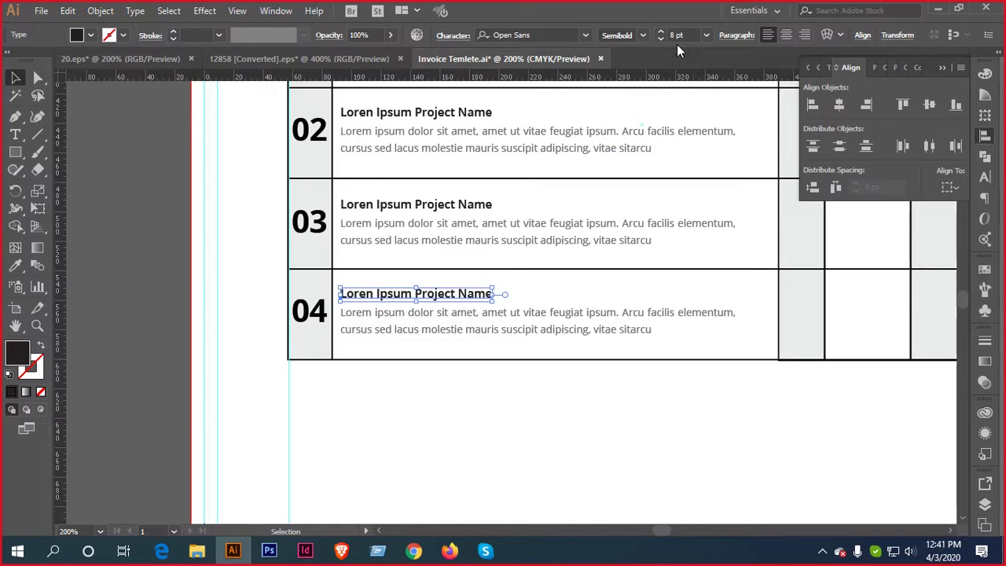
{"action": "left_click", "coordinate": [526, 318]}
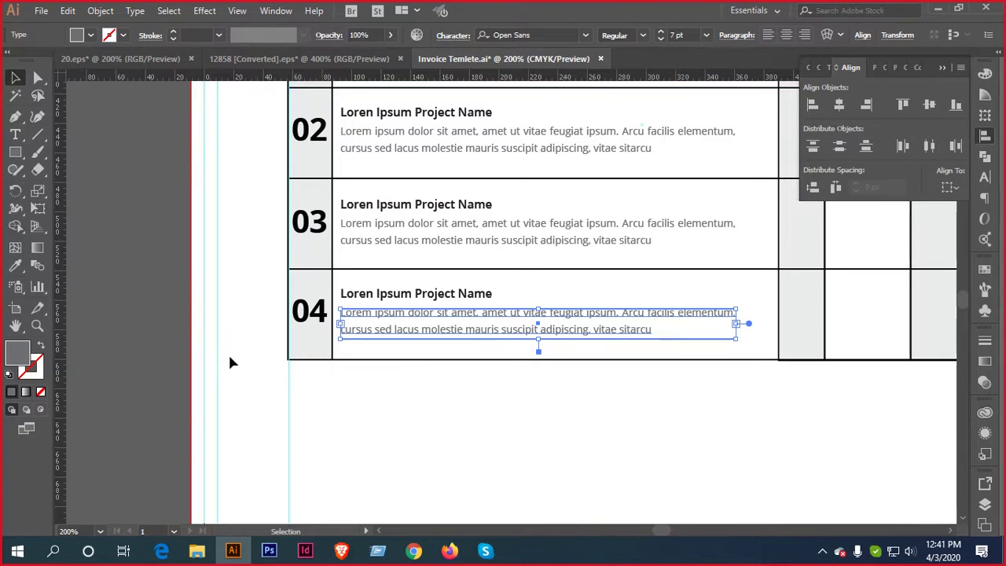
{"action": "left_click", "coordinate": [143, 316]}
{"action": "scroll", "coordinate": [559, 315], "scroll_direction": "up", "scroll_amount": 1}
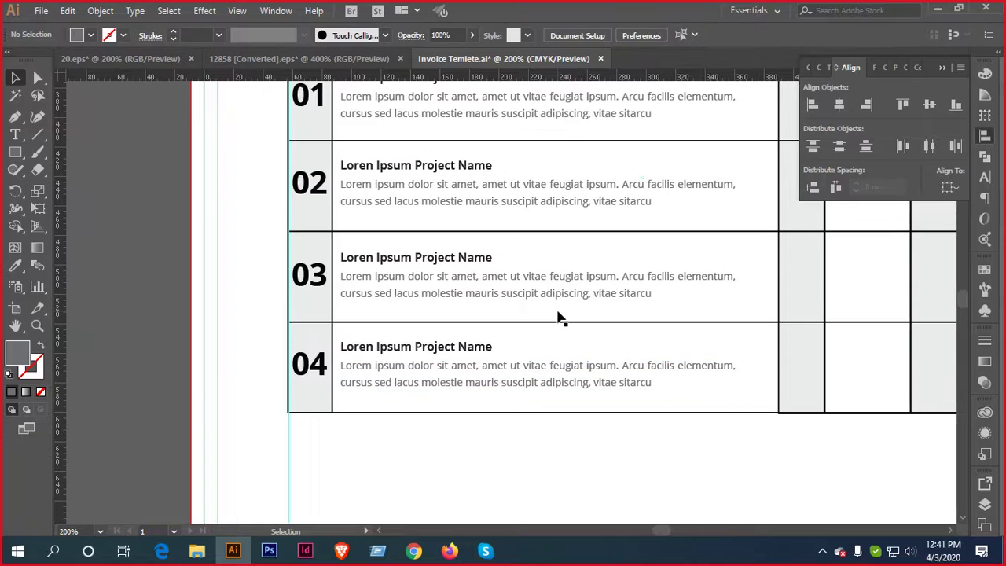
Ungroup the first row's project name and description paragraph
{"action": "scroll", "coordinate": [557, 316], "scroll_direction": "down", "scroll_amount": 2}
{"action": "scroll", "coordinate": [567, 291], "scroll_direction": "down", "scroll_amount": 2}
{"action": "scroll", "coordinate": [567, 291], "scroll_direction": "left", "scroll_amount": 1}
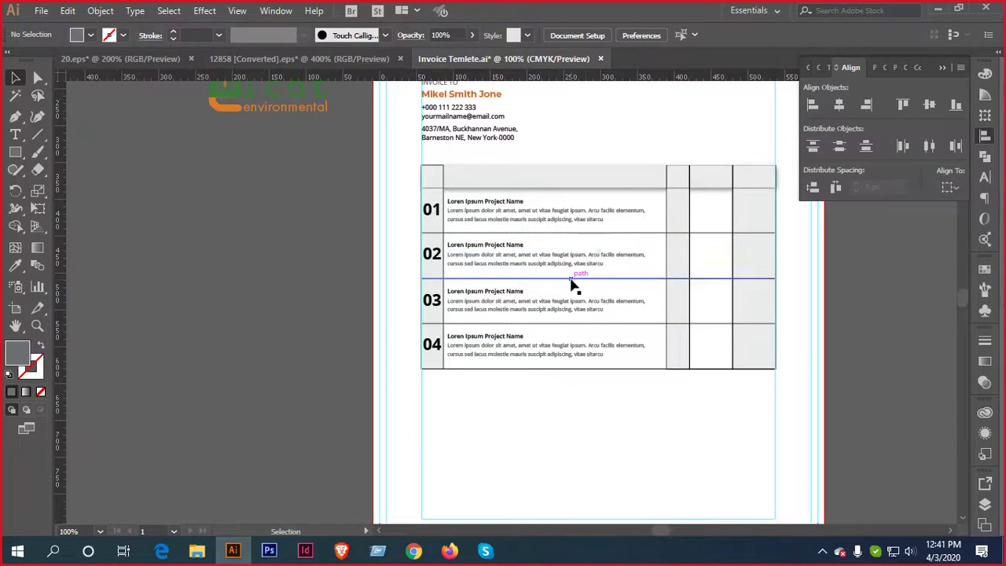
{"action": "scroll", "coordinate": [571, 285], "scroll_direction": "up", "scroll_amount": 1}
{"action": "left_click", "coordinate": [587, 231]}
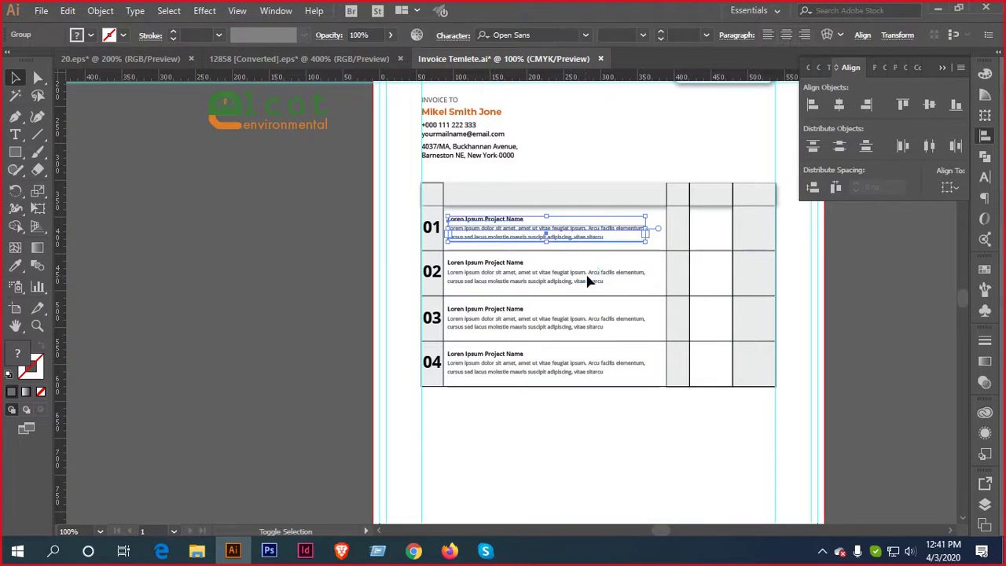
{"action": "right_click", "coordinate": [559, 232]}
{"action": "left_click", "coordinate": [597, 334]}
Ungroup the project name and description paragraph in both the second and third item rows
{"action": "left_click", "coordinate": [539, 272]}
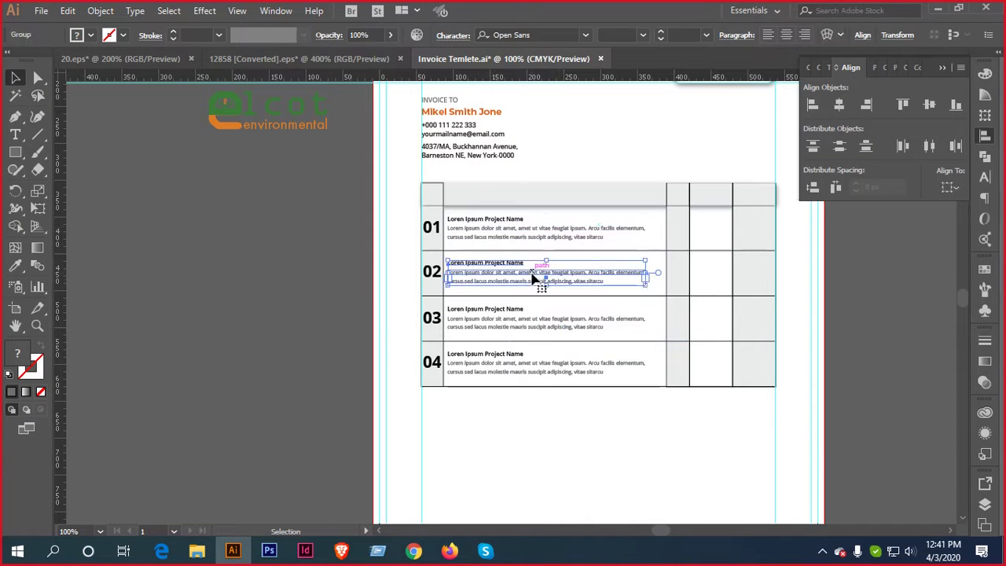
{"action": "right_click", "coordinate": [531, 273]}
{"action": "left_click", "coordinate": [583, 380]}
{"action": "left_click", "coordinate": [555, 334]}
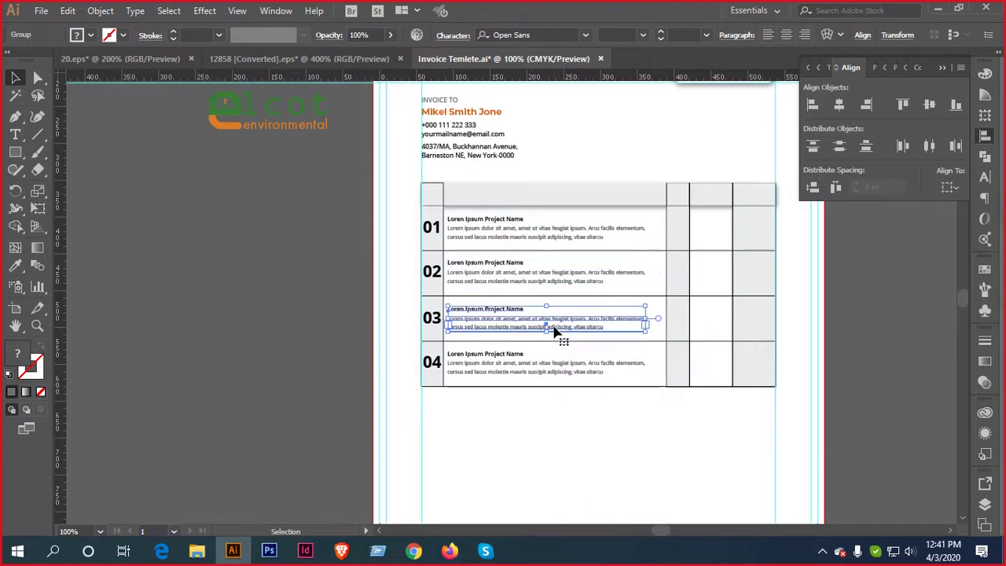
{"action": "right_click", "coordinate": [557, 332]}
{"action": "left_click", "coordinate": [597, 276]}
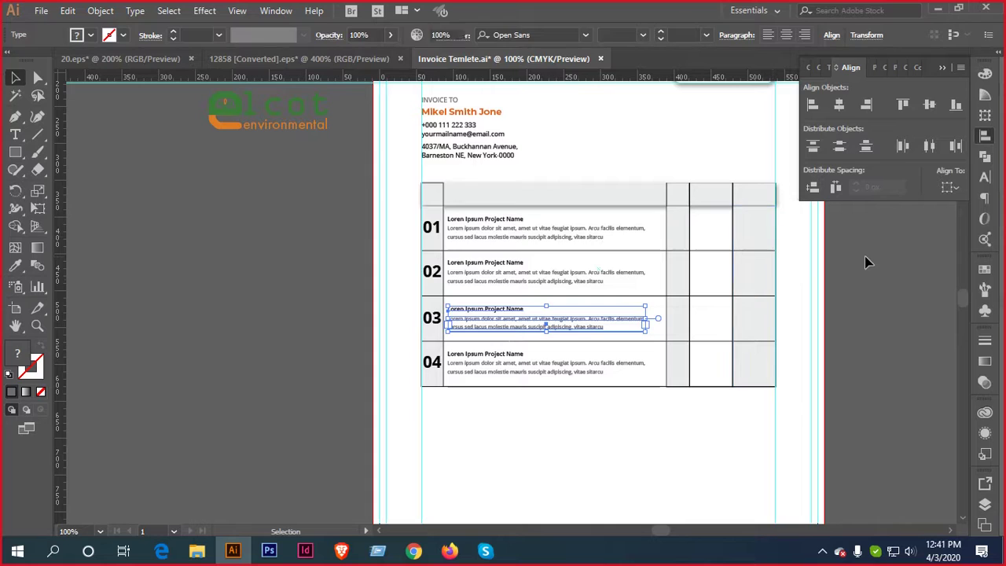
Darken the fill colour of all four description paragraphs to grey #545454
{"action": "left_click", "coordinate": [591, 233]}
{"action": "left_click", "coordinate": [583, 278], "text": "shift"}
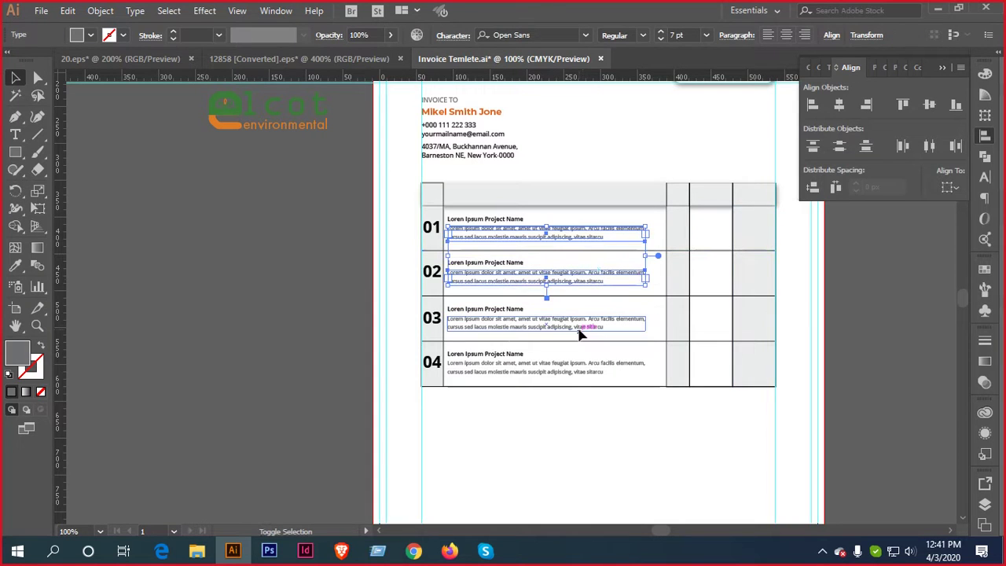
{"action": "left_click", "coordinate": [585, 328], "text": "shift"}
{"action": "left_click", "coordinate": [582, 367], "text": "shift"}
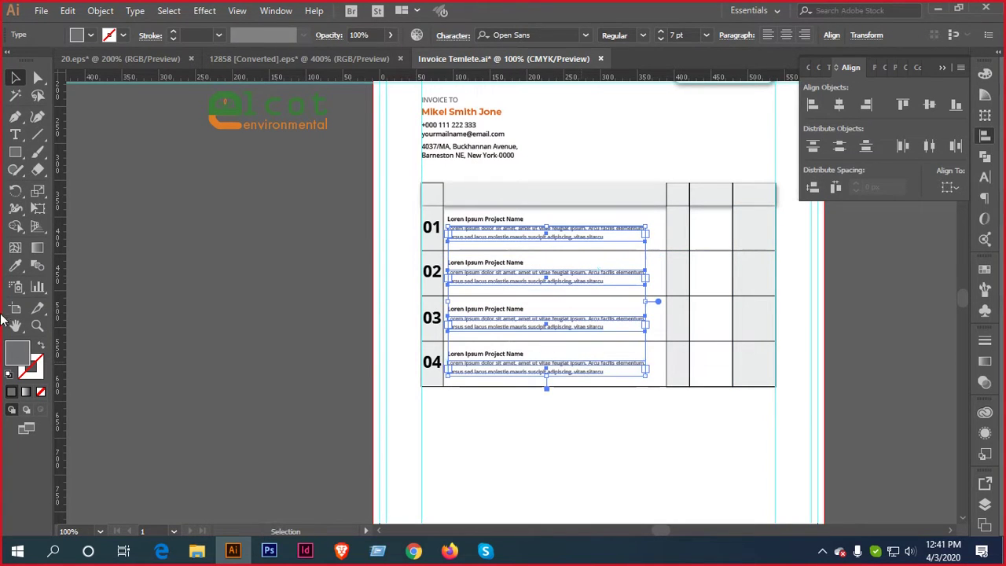
{"action": "double_click", "coordinate": [19, 351]}
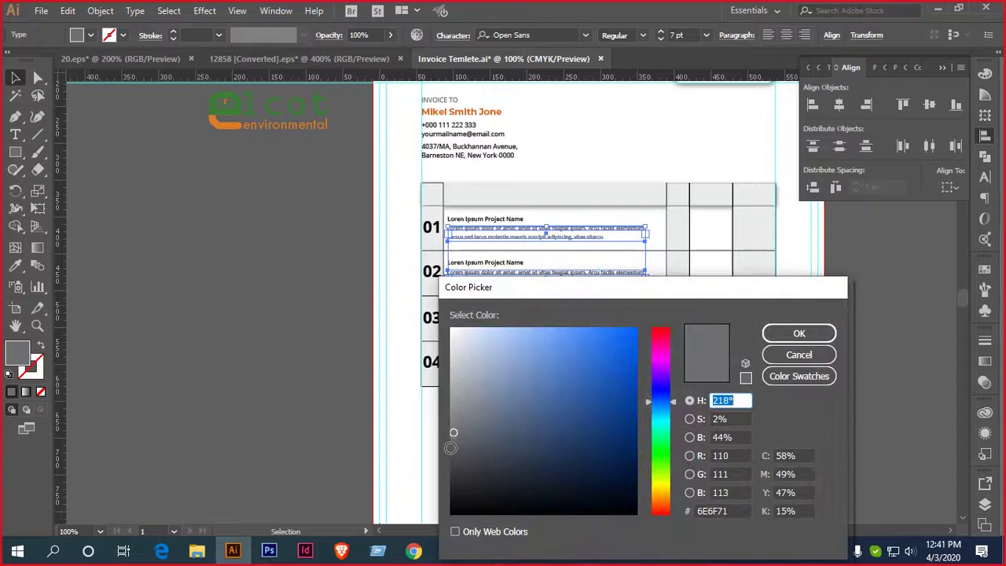
{"action": "left_click", "coordinate": [451, 447]}
{"action": "left_click", "coordinate": [451, 453]}
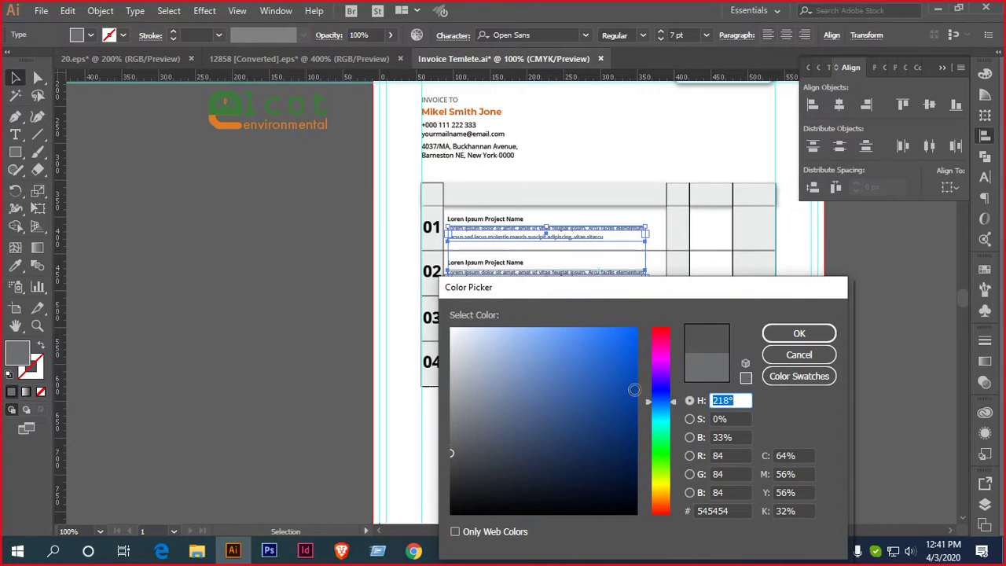
{"action": "left_click", "coordinate": [784, 334]}
{"action": "left_click", "coordinate": [830, 327]}
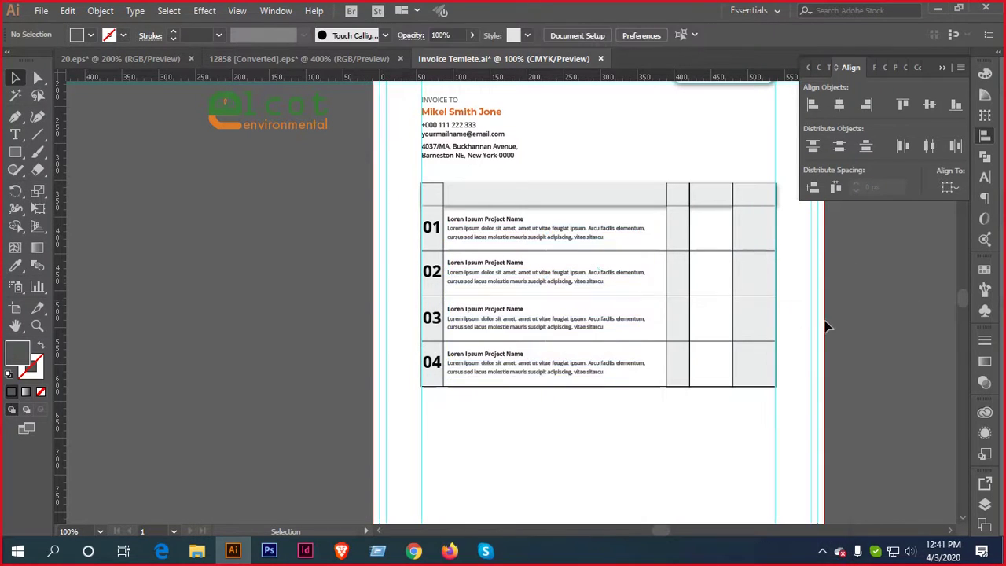
Copy the four row numbers 01 to 04 horizontally into the narrow grey column after the descriptions and nudge them right to centre them
{"action": "scroll", "coordinate": [624, 254], "scroll_direction": "right", "scroll_amount": 3}
{"action": "scroll", "coordinate": [525, 247], "scroll_direction": "down", "scroll_amount": 1}
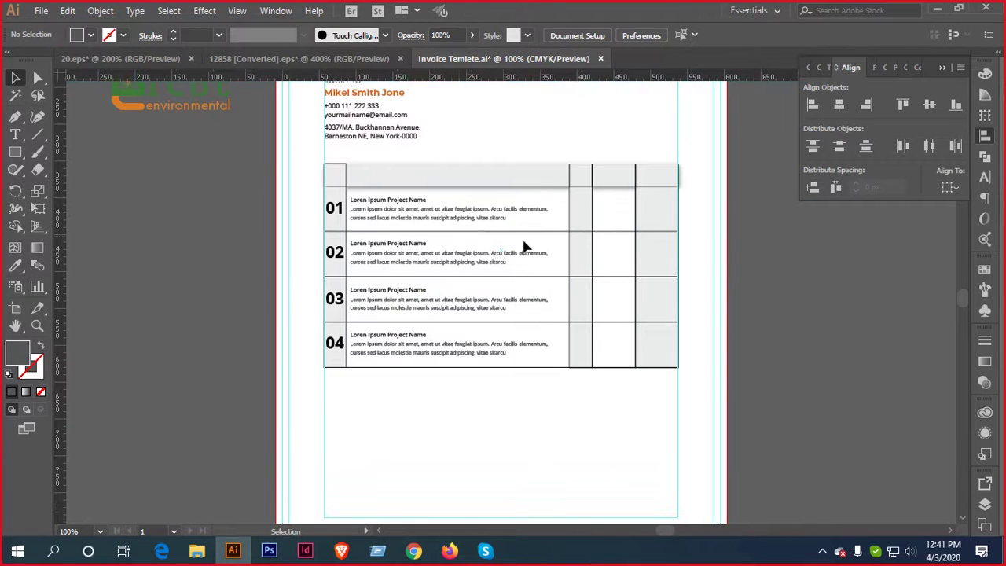
{"action": "left_click", "coordinate": [332, 209]}
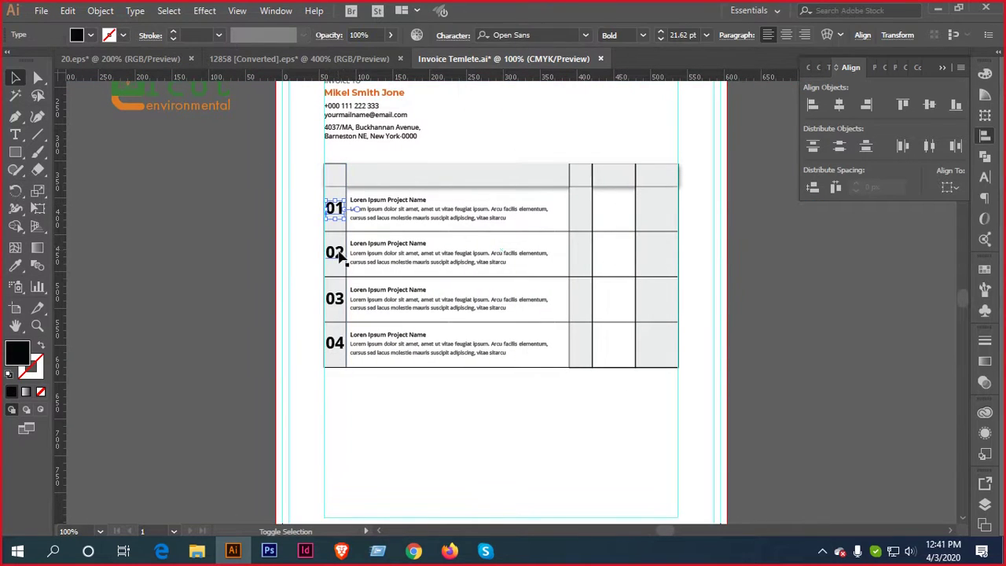
{"action": "left_click", "coordinate": [340, 256], "text": "shift"}
{"action": "left_click", "coordinate": [333, 297], "text": "shift"}
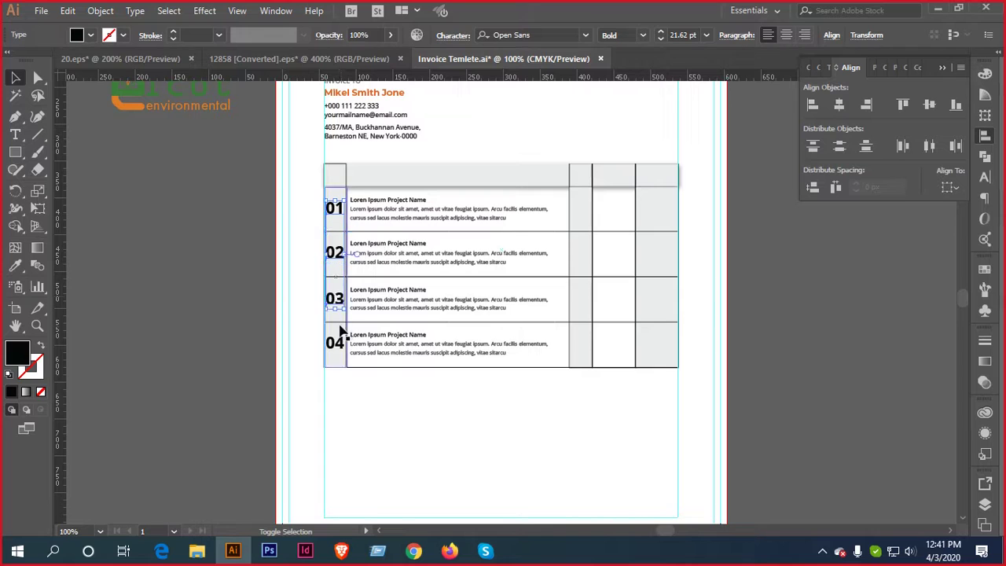
{"action": "left_click", "coordinate": [337, 344], "text": "shift"}
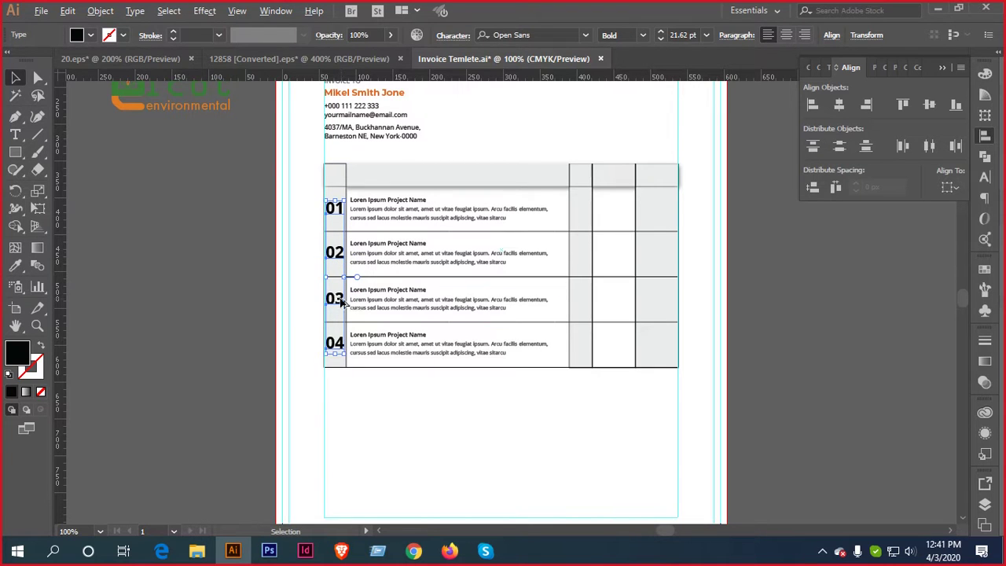
{"action": "left_click_drag", "start_coordinate": [338, 302], "coordinate": [580, 306]}
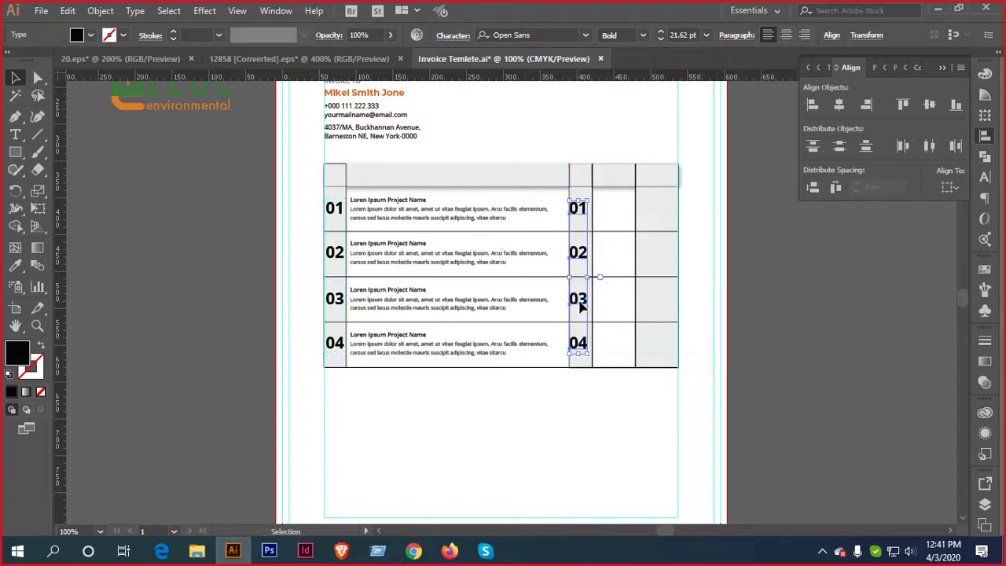
{"action": "scroll", "coordinate": [581, 307], "scroll_direction": "up", "scroll_amount": 5}
{"action": "key", "text": "Right"}
{"action": "key", "text": "Right"}
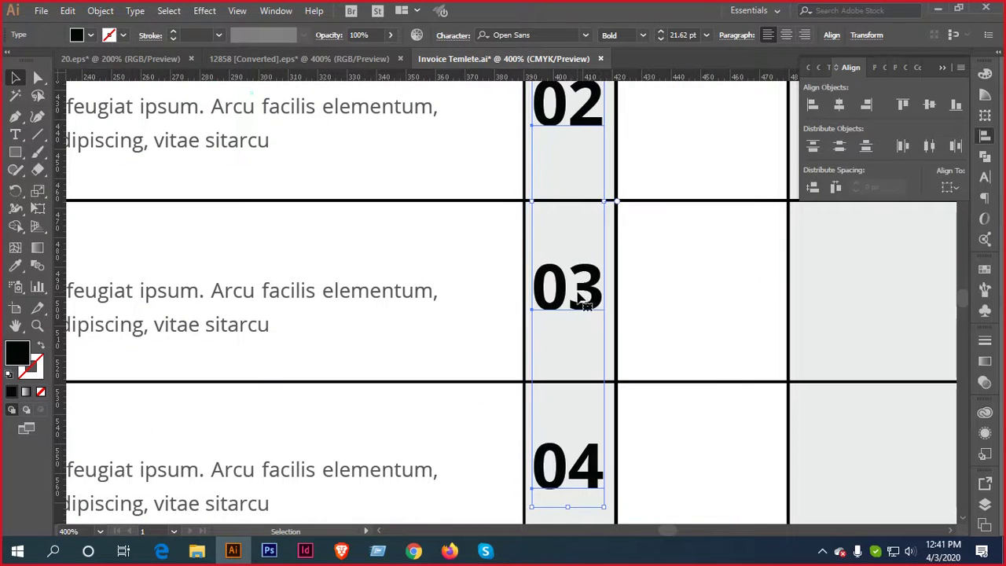
{"action": "left_click", "coordinate": [722, 314]}
Examine the quantity, price and total columns in the two reference invoices, and return to the invoice template
{"action": "scroll", "coordinate": [688, 301], "scroll_direction": "down", "scroll_amount": 4}
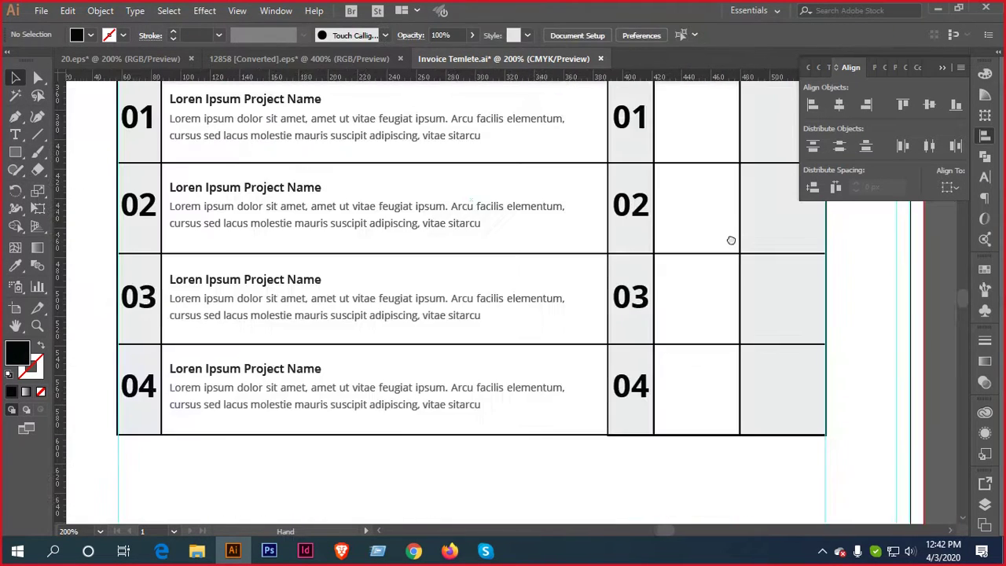
{"action": "scroll", "coordinate": [730, 238], "scroll_direction": "up", "scroll_amount": 2}
{"action": "scroll", "coordinate": [624, 373], "scroll_direction": "down", "scroll_amount": 1}
{"action": "left_click", "coordinate": [155, 58]}
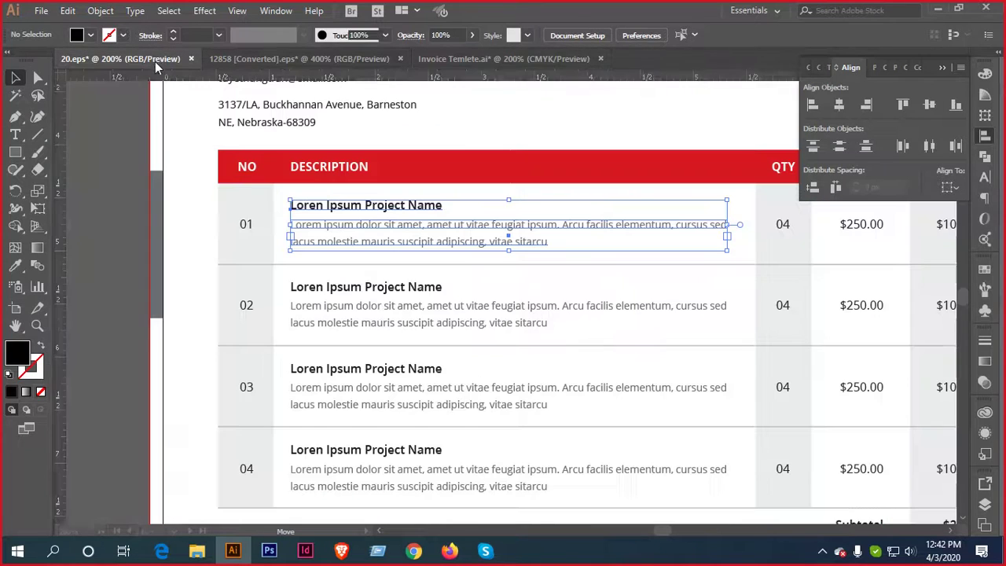
{"action": "scroll", "coordinate": [233, 142], "scroll_direction": "down", "scroll_amount": 1}
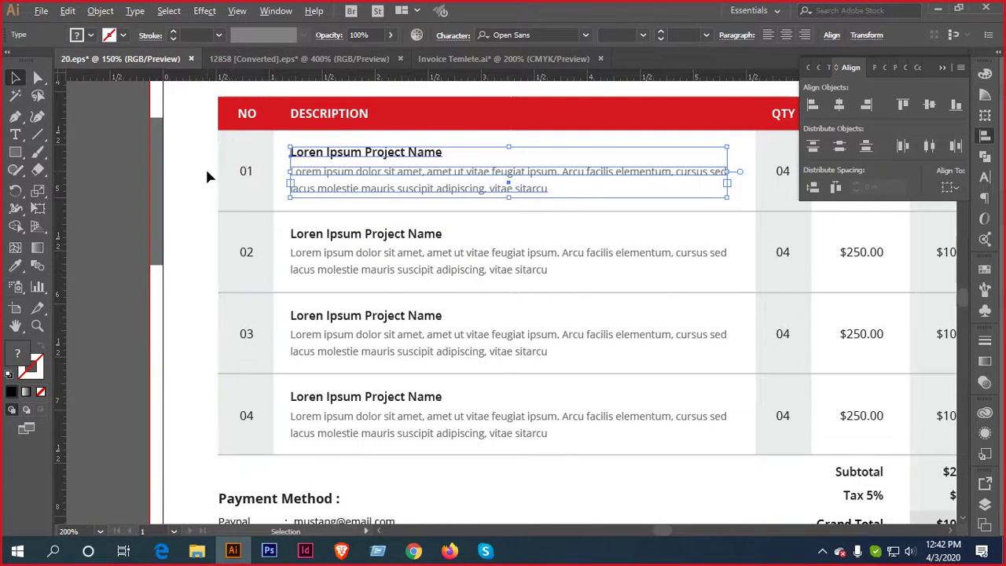
{"action": "scroll", "coordinate": [205, 167], "scroll_direction": "down", "scroll_amount": 1}
{"action": "left_click", "coordinate": [325, 58]}
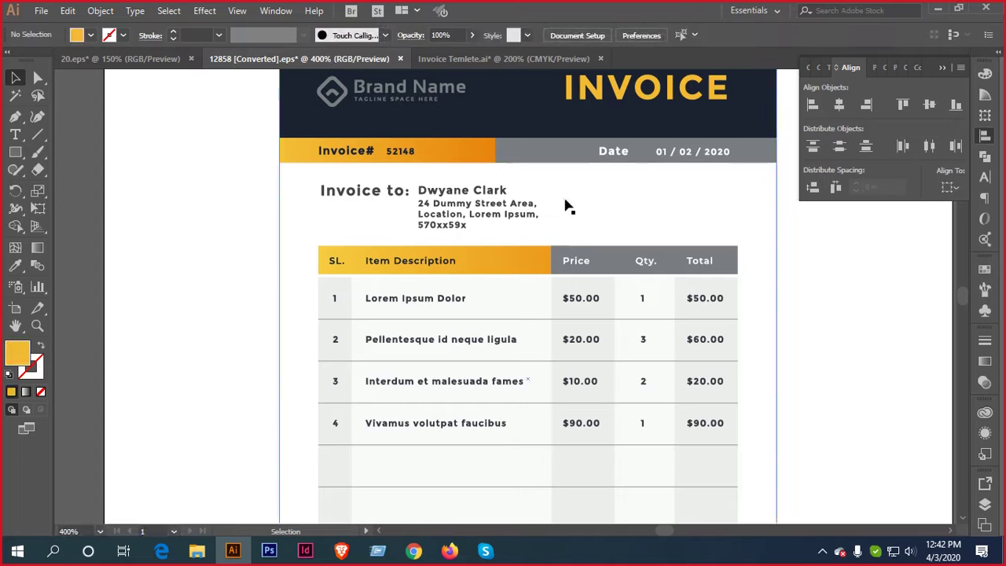
{"action": "left_click", "coordinate": [484, 58]}
Add the text "$100" in the first item row of the white column after the quantities and enlarge it to about 12 pt
{"action": "scroll", "coordinate": [640, 217], "scroll_direction": "up", "scroll_amount": 3}
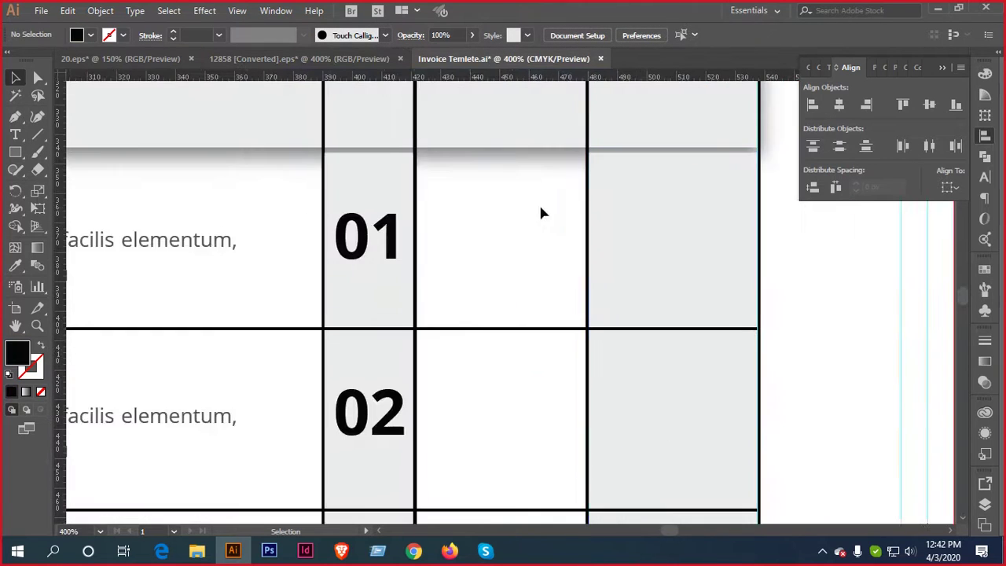
{"action": "left_click", "coordinate": [16, 135]}
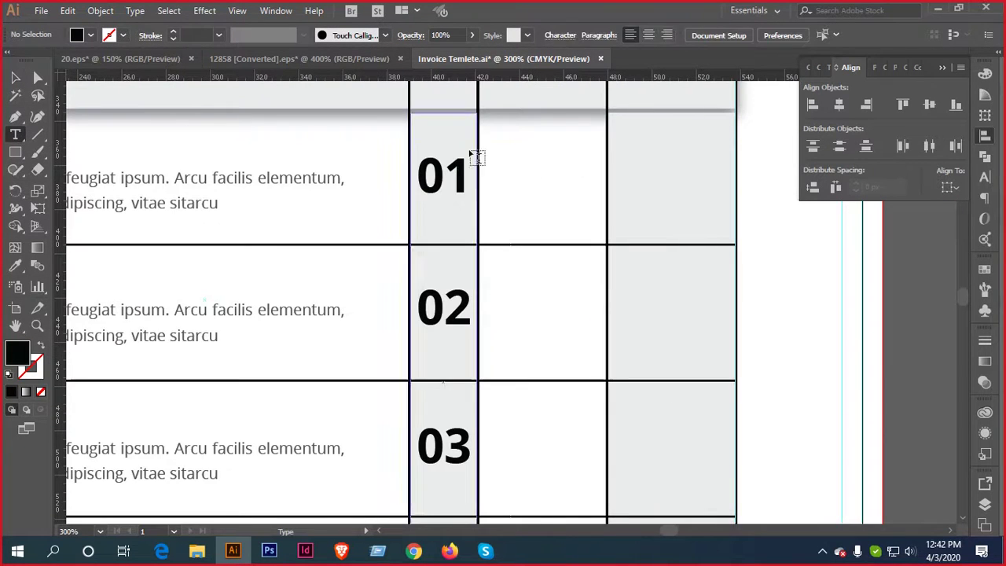
{"action": "left_click", "coordinate": [521, 187]}
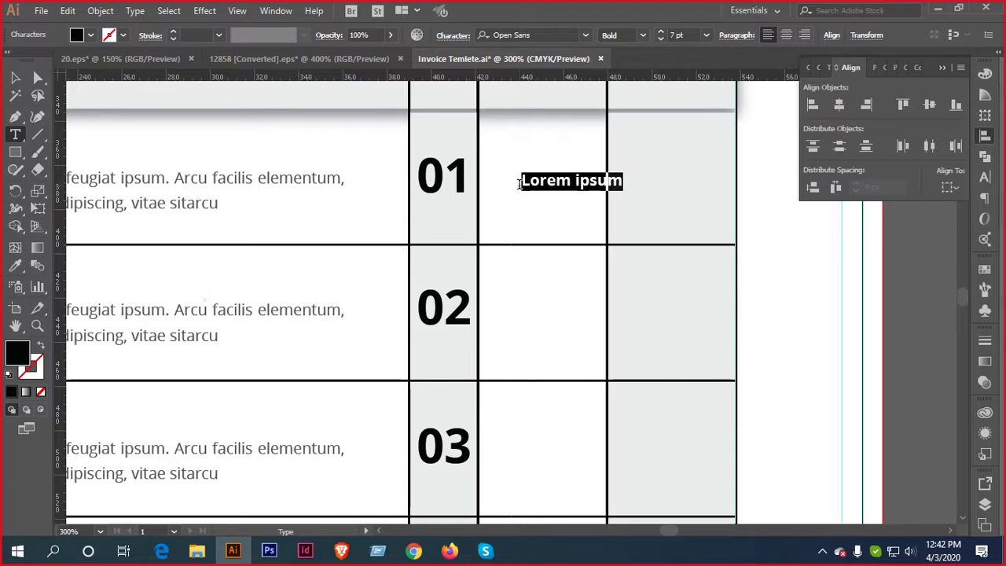
{"action": "type", "text": "100"}
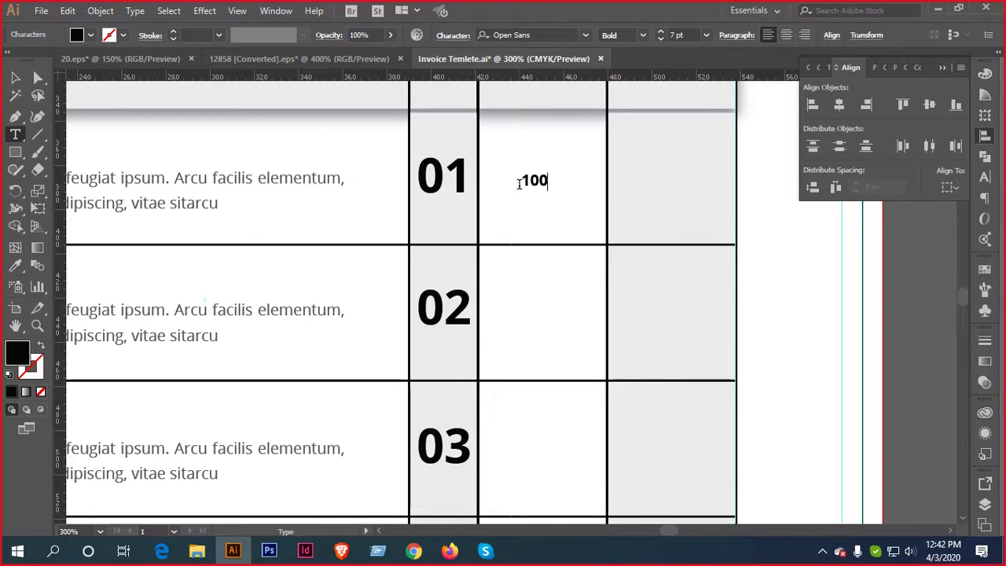
{"action": "key", "text": "Left"}
{"action": "key", "text": "Left"}
{"action": "type", "text": "$"}
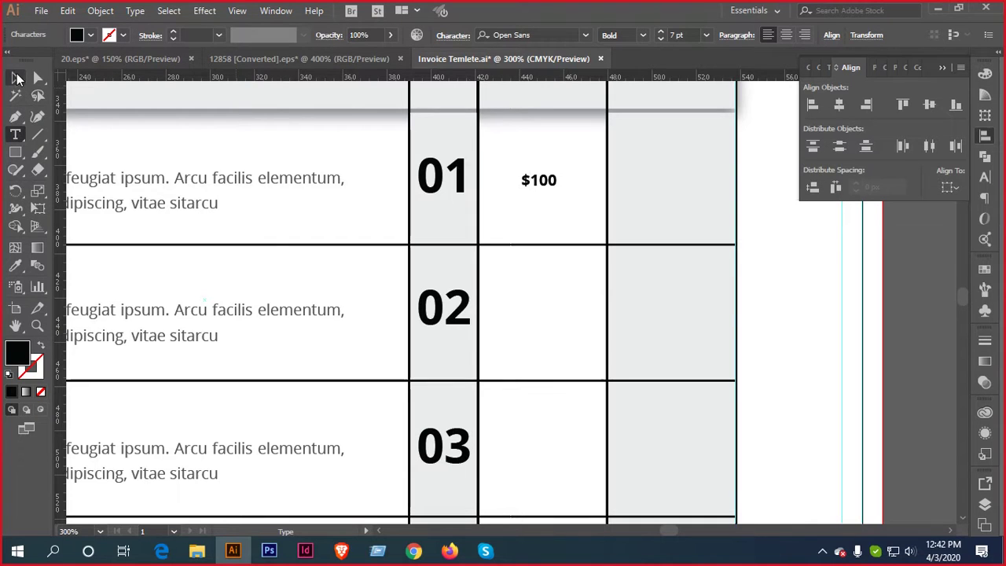
{"action": "key", "text": "Escape"}
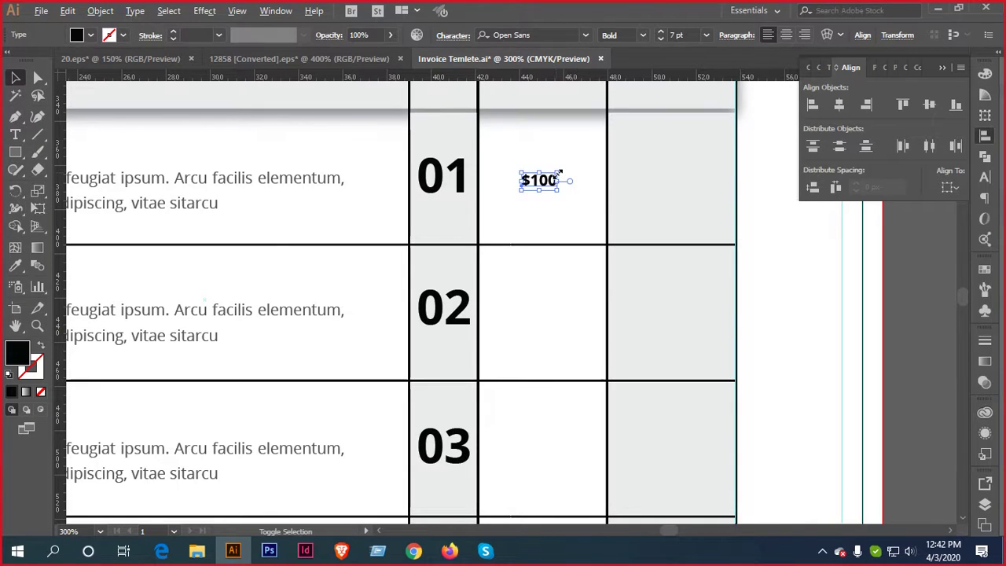
{"action": "left_click_drag", "start_coordinate": [566, 171], "coordinate": [588, 128]}
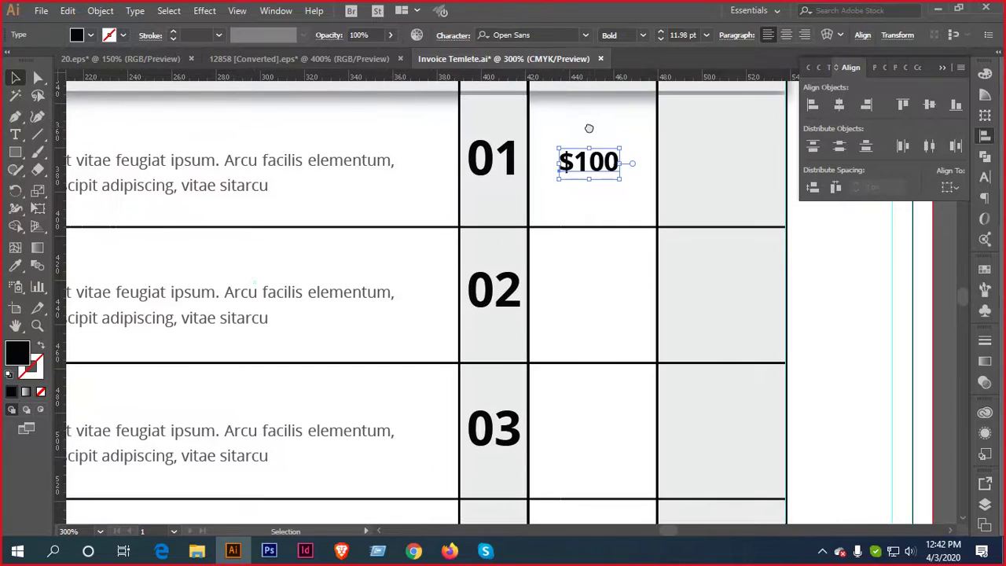
Copy the $100 price straight down into the second, third and fourth item rows
{"action": "left_click_drag", "start_coordinate": [605, 163], "coordinate": [814, 291]}
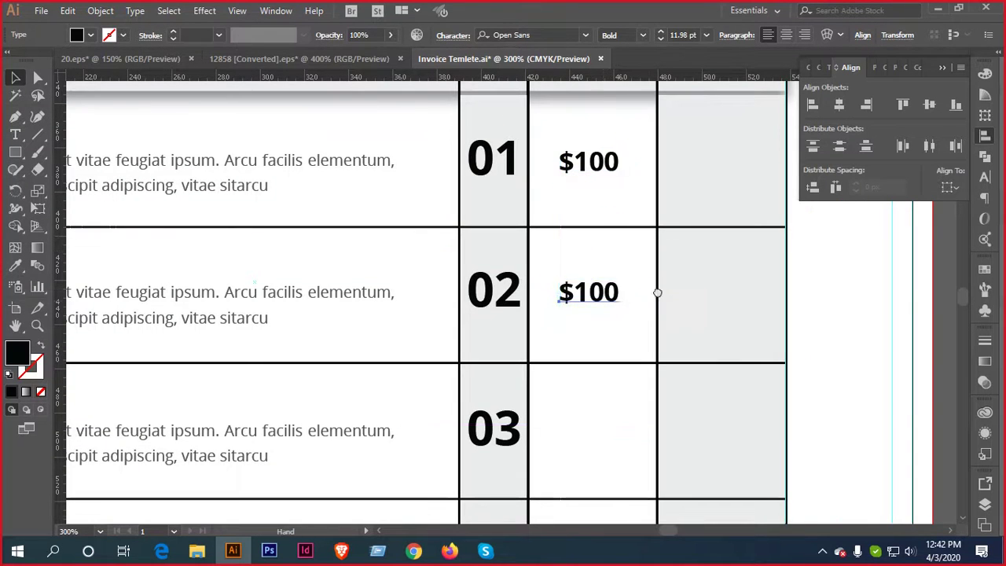
{"action": "left_click_drag", "start_coordinate": [655, 291], "coordinate": [717, 91]}
{"action": "key", "text": "ctrl+minus"}
{"action": "key", "text": "ctrl+minus"}
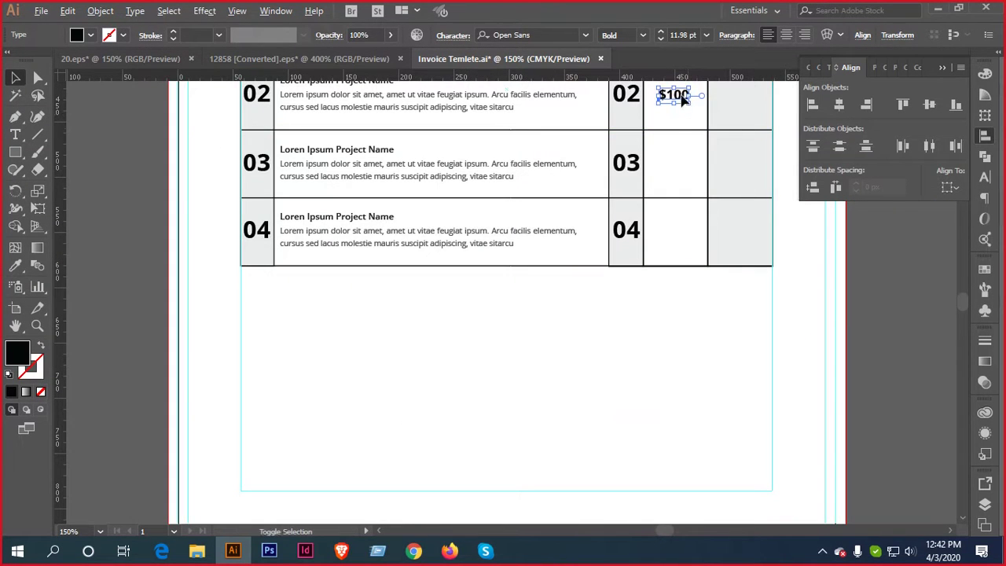
{"action": "left_click", "coordinate": [680, 156]}
{"action": "left_click", "coordinate": [687, 96]}
{"action": "left_click_drag", "start_coordinate": [682, 96], "coordinate": [681, 229]}
{"action": "key", "text": "ctrl+minus"}
{"action": "key", "text": "ctrl+minus"}
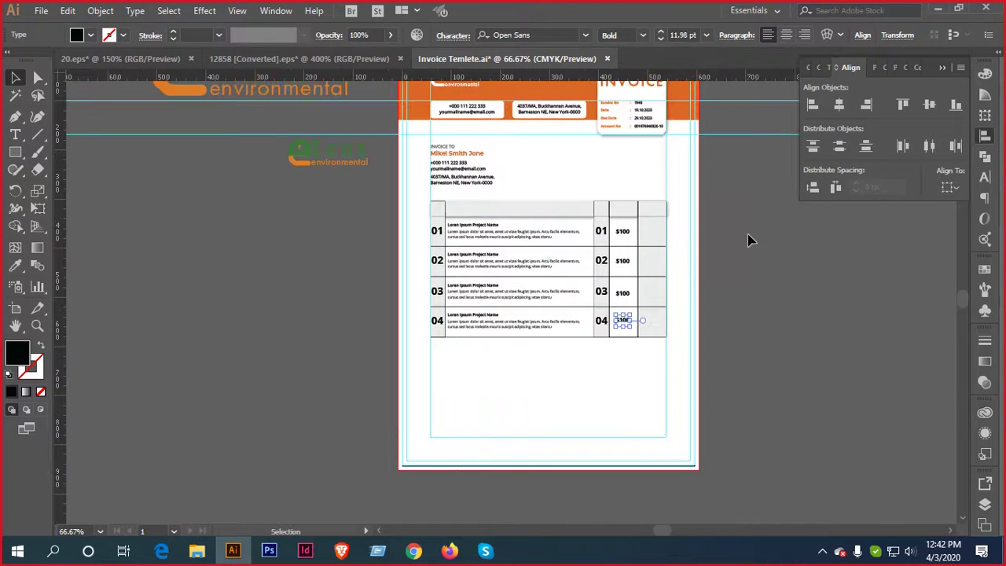
{"action": "left_click", "coordinate": [748, 240]}
{"action": "scroll", "coordinate": [579, 364], "scroll_direction": "up", "scroll_amount": 2}
{"action": "left_click_drag", "start_coordinate": [733, 279], "coordinate": [502, 346]}
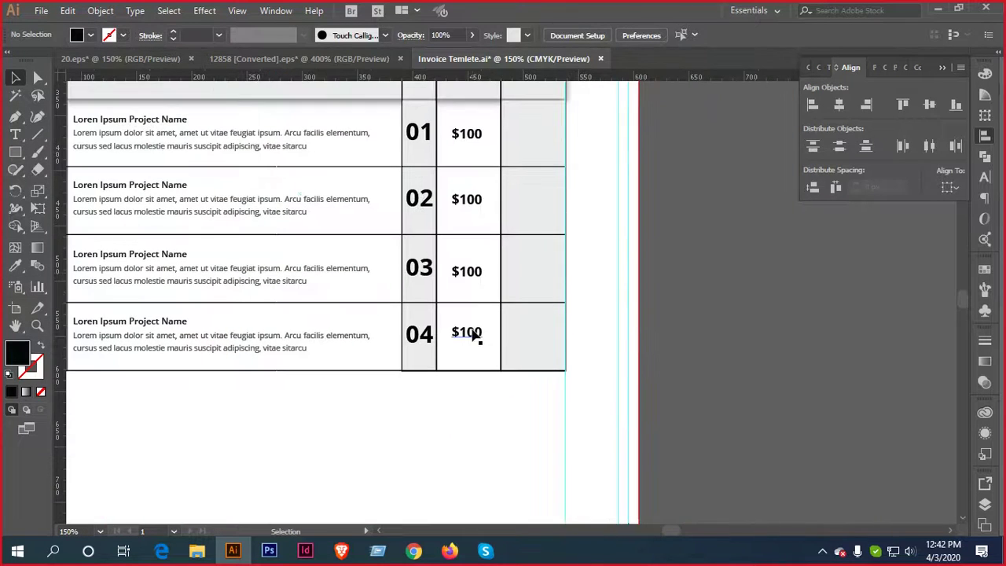
Change the font weight of all four $100 prices to Semibold
{"action": "left_click", "coordinate": [476, 335]}
{"action": "left_click", "coordinate": [481, 273], "text": "shift"}
{"action": "left_click", "coordinate": [481, 202], "text": "shift"}
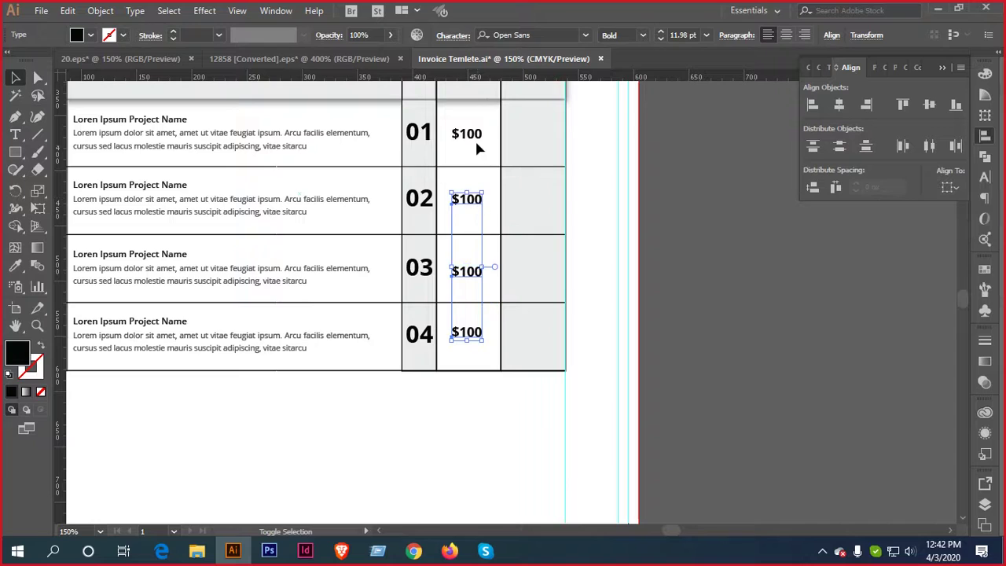
{"action": "left_click", "coordinate": [476, 137], "text": "shift"}
{"action": "left_click", "coordinate": [643, 35]}
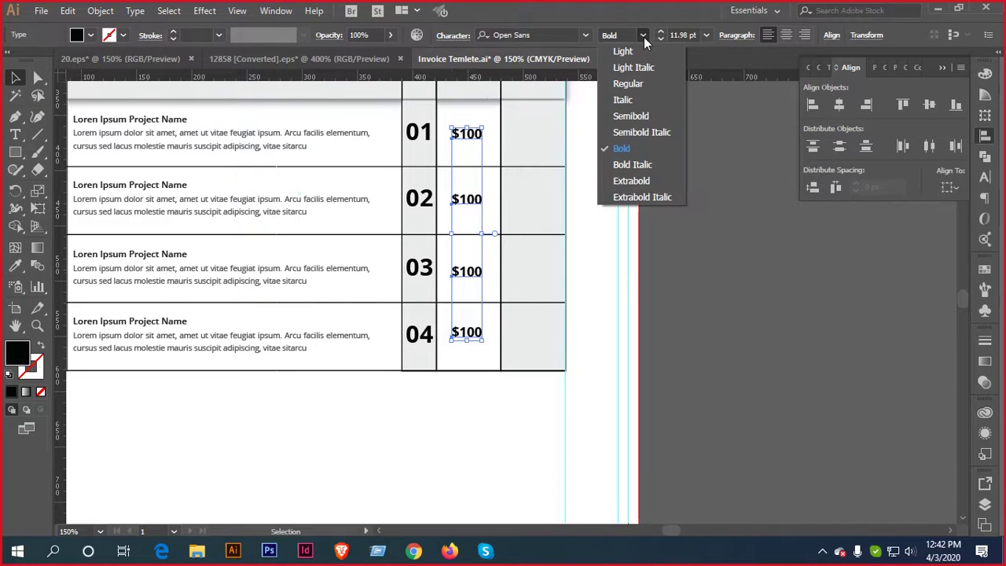
{"action": "left_click", "coordinate": [651, 116]}
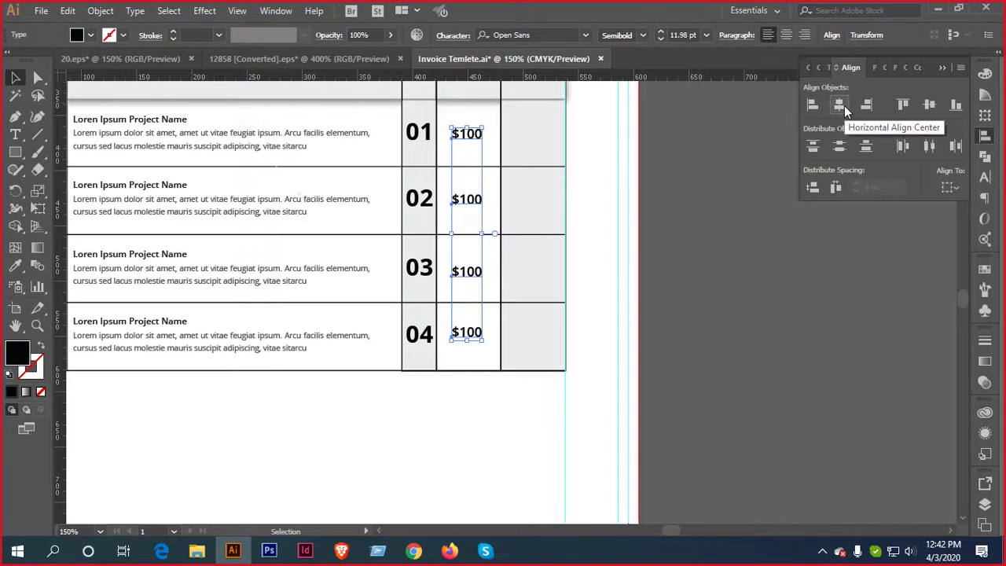
{"action": "left_click", "coordinate": [682, 191]}
Vertically centre-align the $100 price with its quantity number in the 01 and 02 rows
{"action": "left_click", "coordinate": [476, 139]}
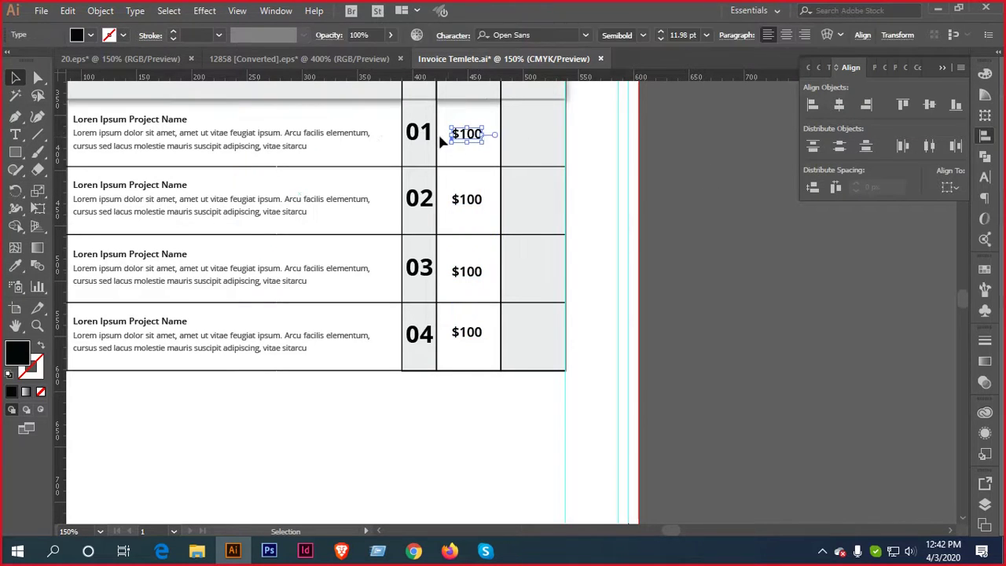
{"action": "left_click", "coordinate": [427, 134], "text": "shift"}
{"action": "left_click", "coordinate": [925, 106]}
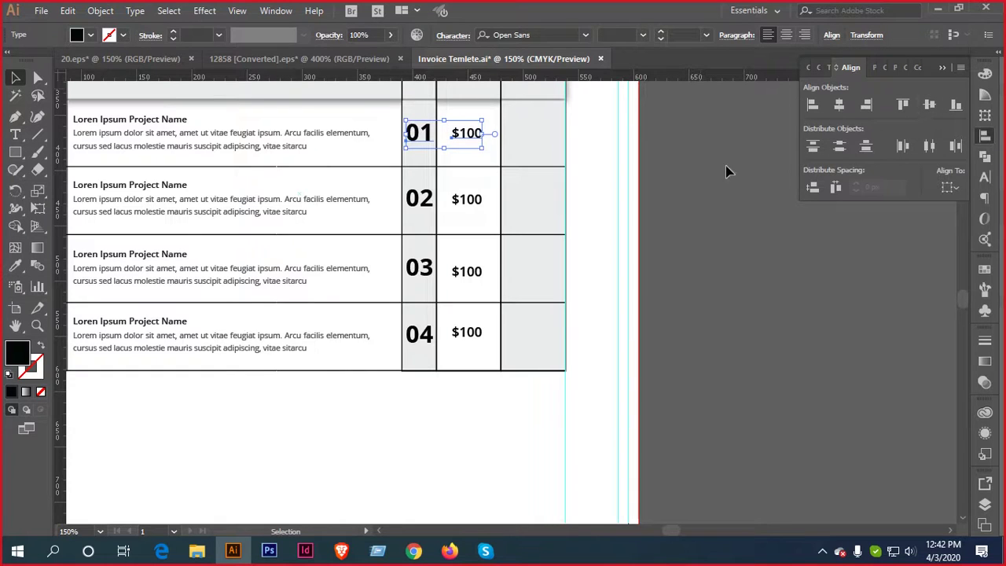
{"action": "left_click", "coordinate": [470, 203]}
{"action": "left_click", "coordinate": [425, 206], "text": "shift"}
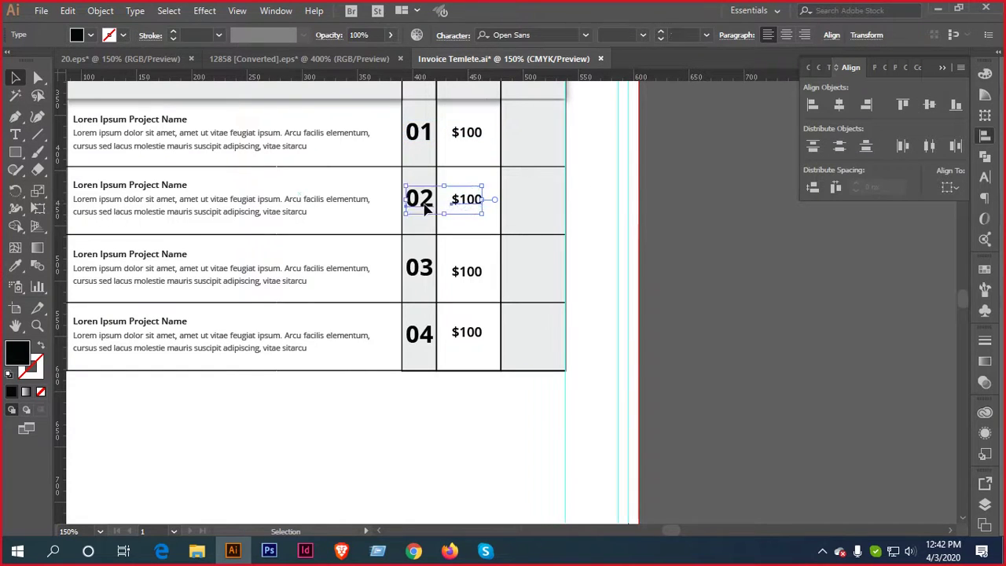
{"action": "left_click", "coordinate": [924, 107]}
Vertically centre-align the $100 price with its quantity number in the 03 and 04 rows
{"action": "left_click", "coordinate": [479, 276]}
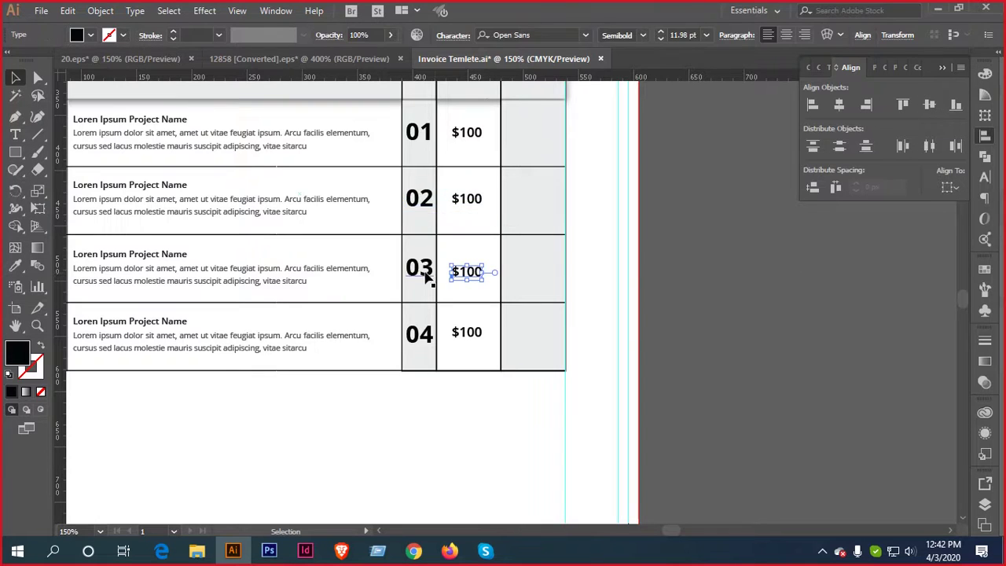
{"action": "left_click", "coordinate": [427, 275], "text": "shift"}
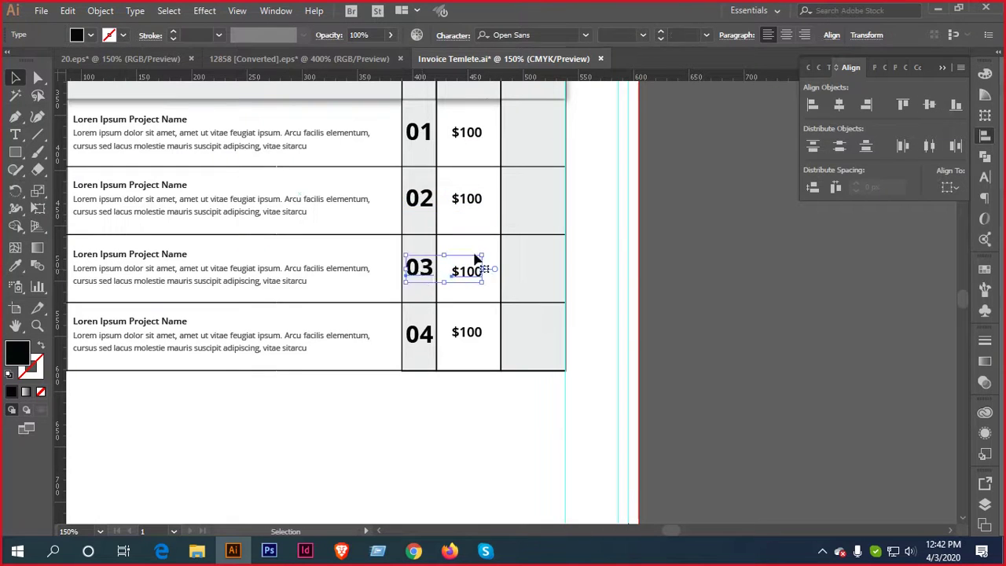
{"action": "left_click", "coordinate": [926, 108]}
{"action": "left_click", "coordinate": [751, 289]}
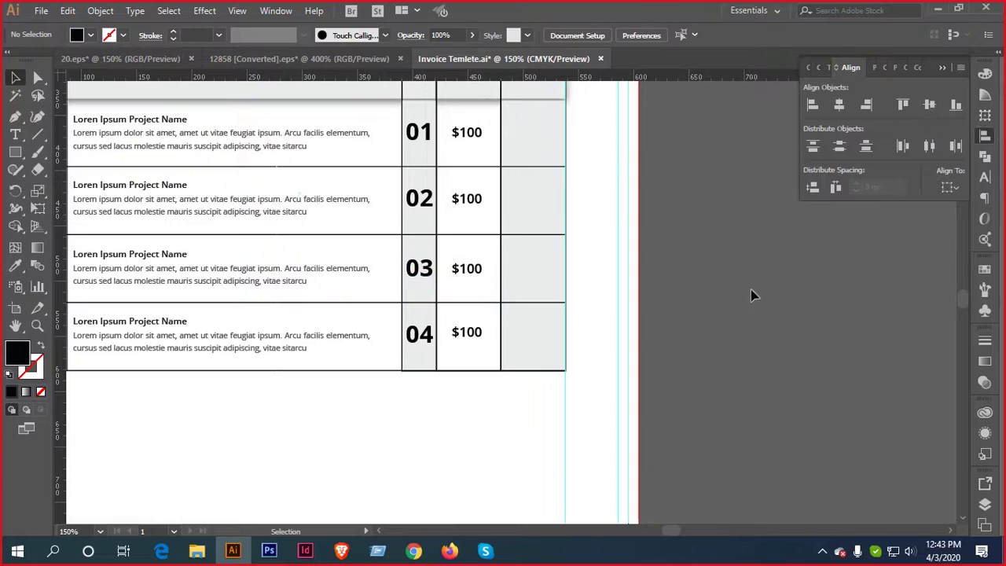
{"action": "left_click", "coordinate": [474, 331]}
{"action": "left_click", "coordinate": [431, 336], "text": "shift"}
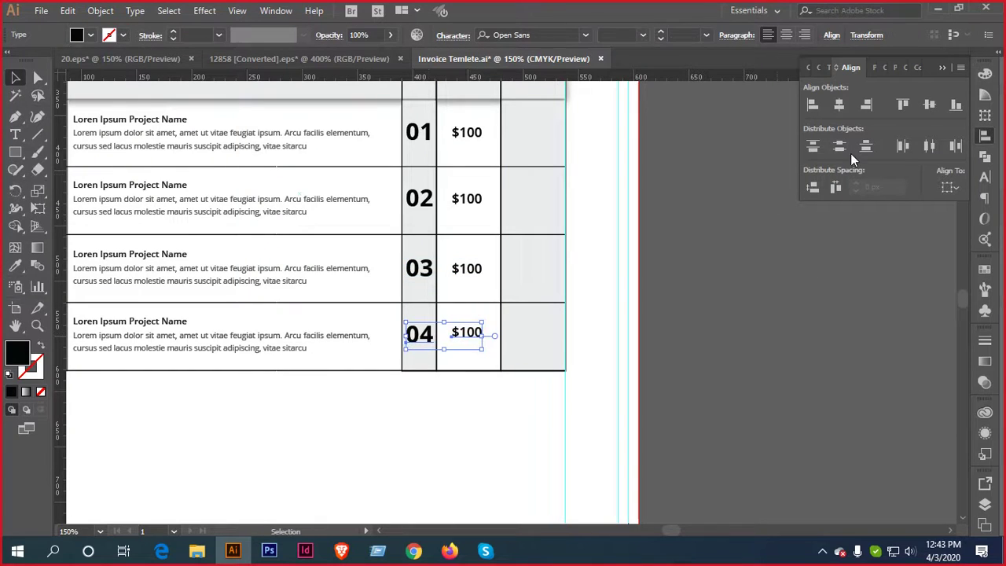
{"action": "left_click", "coordinate": [928, 105]}
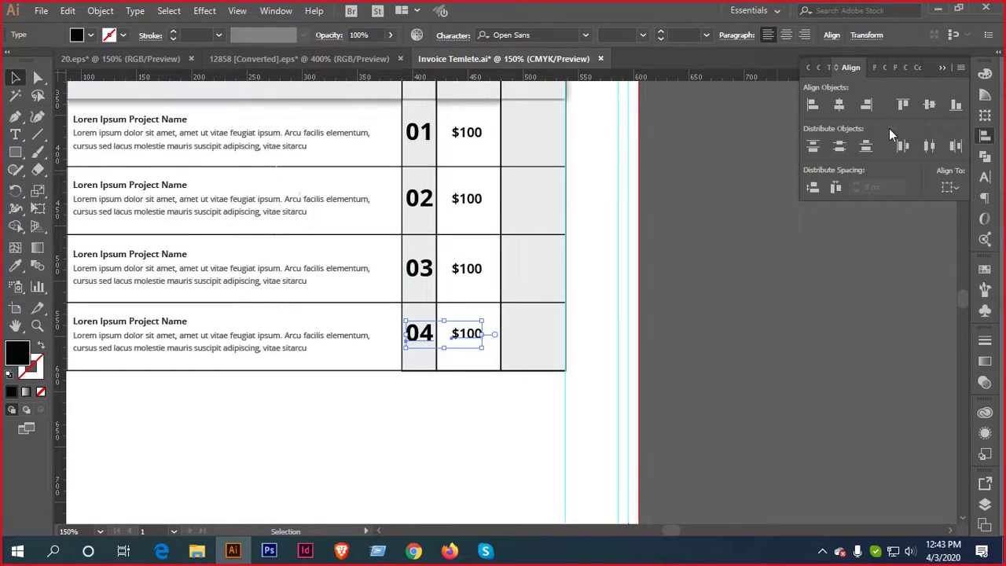
{"action": "left_click", "coordinate": [858, 152]}
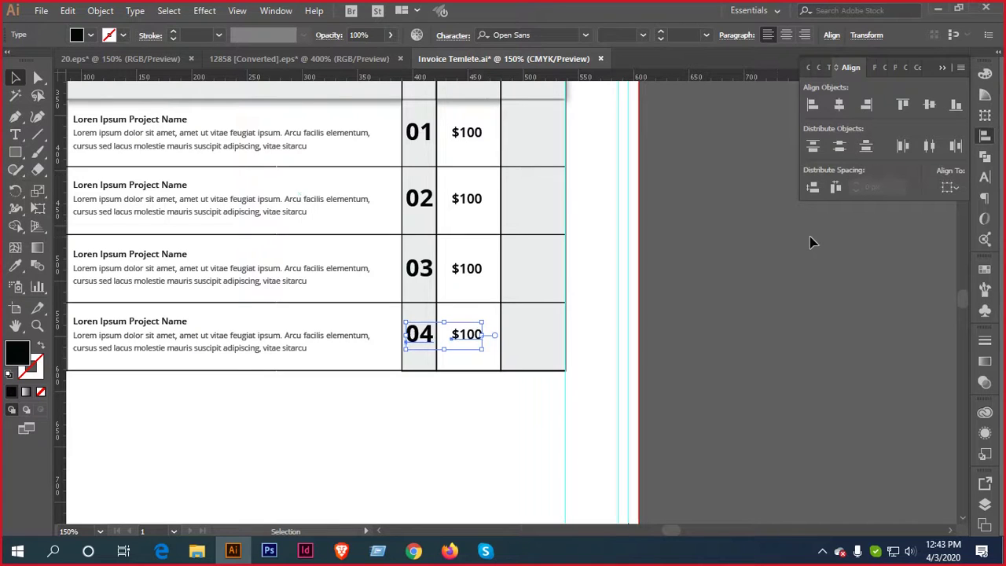
{"action": "left_click", "coordinate": [803, 242]}
Copy the four $100 prices horizontally into the last grey column and nudge the copies slightly left
{"action": "left_click", "coordinate": [481, 135]}
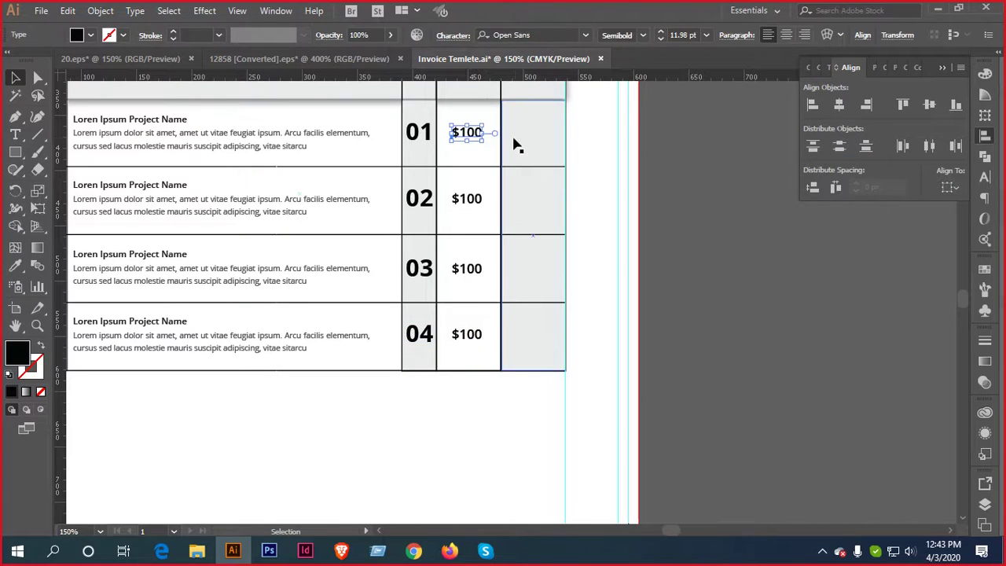
{"action": "left_click", "coordinate": [471, 203], "text": "shift"}
{"action": "left_click", "coordinate": [483, 272], "text": "shift"}
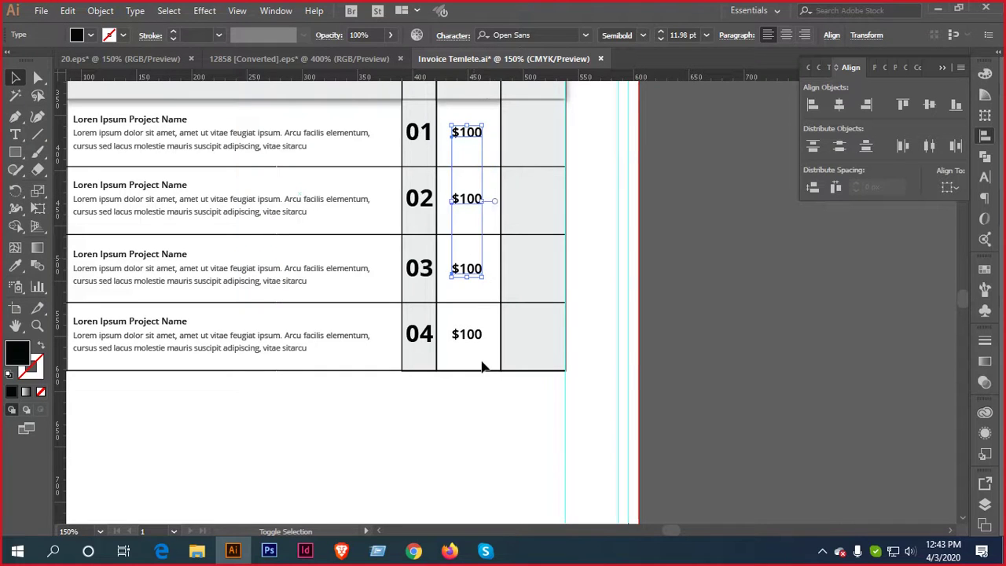
{"action": "left_click", "coordinate": [481, 339], "text": "shift"}
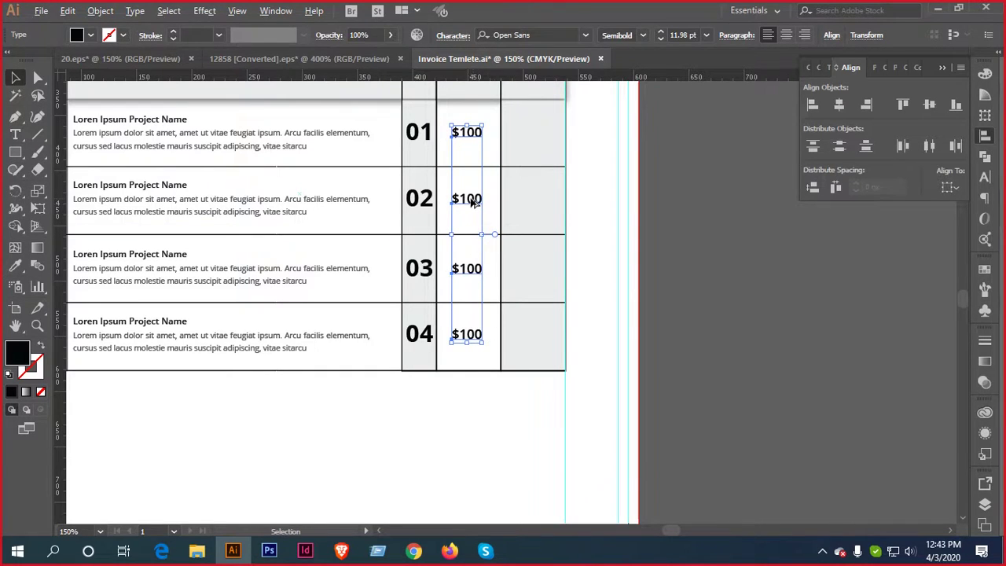
{"action": "left_click_drag", "start_coordinate": [473, 203], "coordinate": [539, 197]}
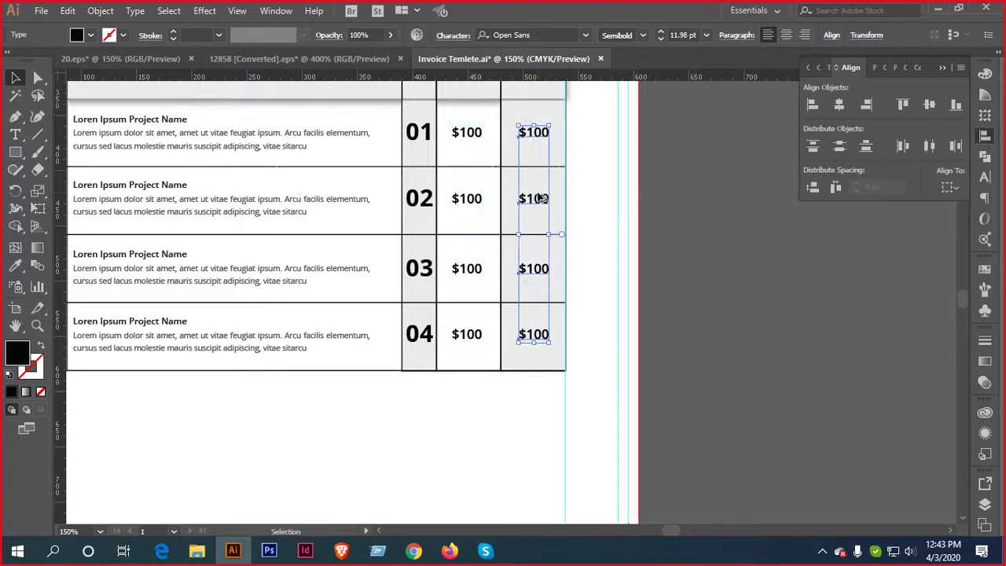
{"action": "key", "text": "Left"}
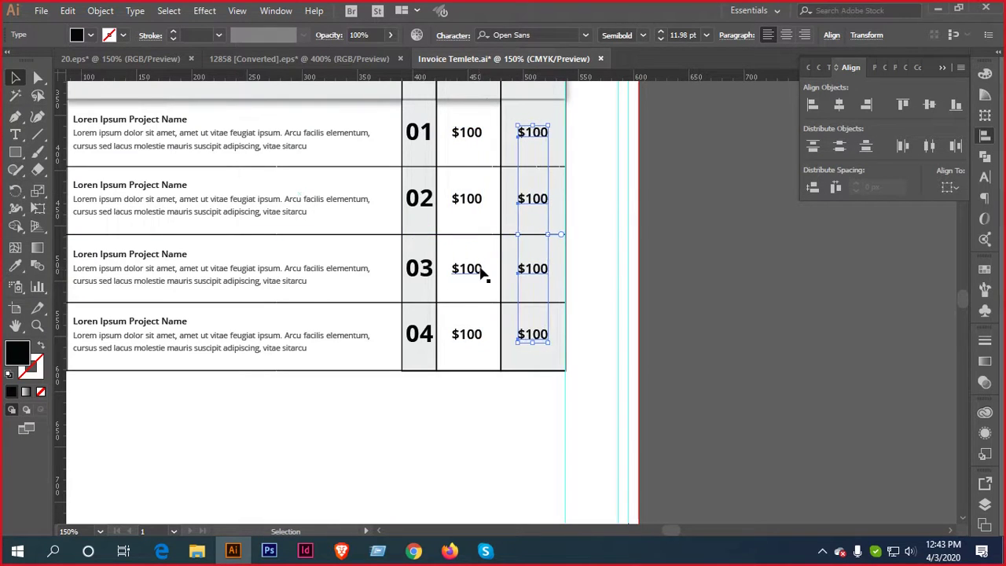
{"action": "left_click", "coordinate": [618, 225]}
Change the last-column amounts of the second, third and fourth rows to $200, $300 and $400
{"action": "scroll", "coordinate": [568, 245], "scroll_direction": "up", "scroll_amount": 1}
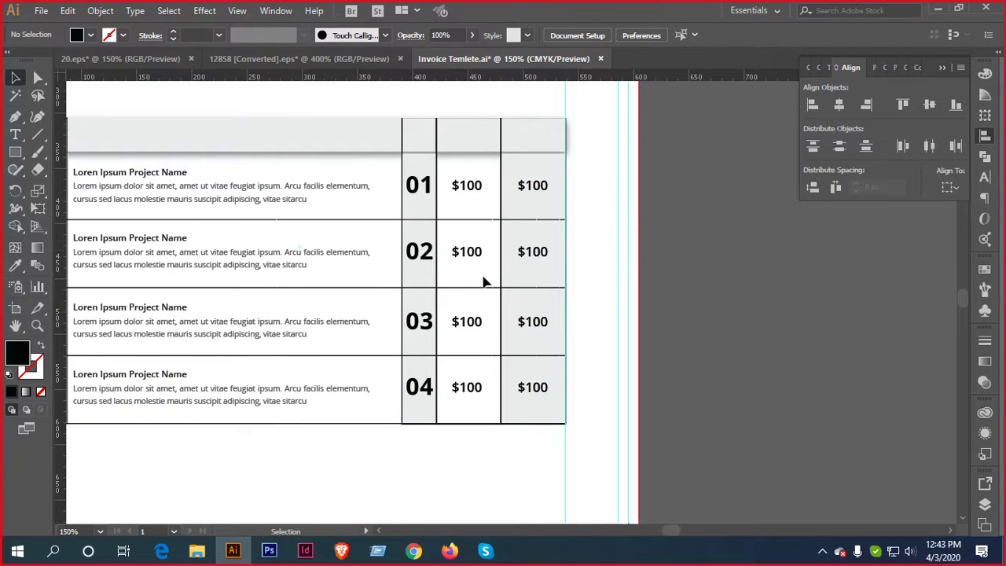
{"action": "left_click", "coordinate": [15, 134]}
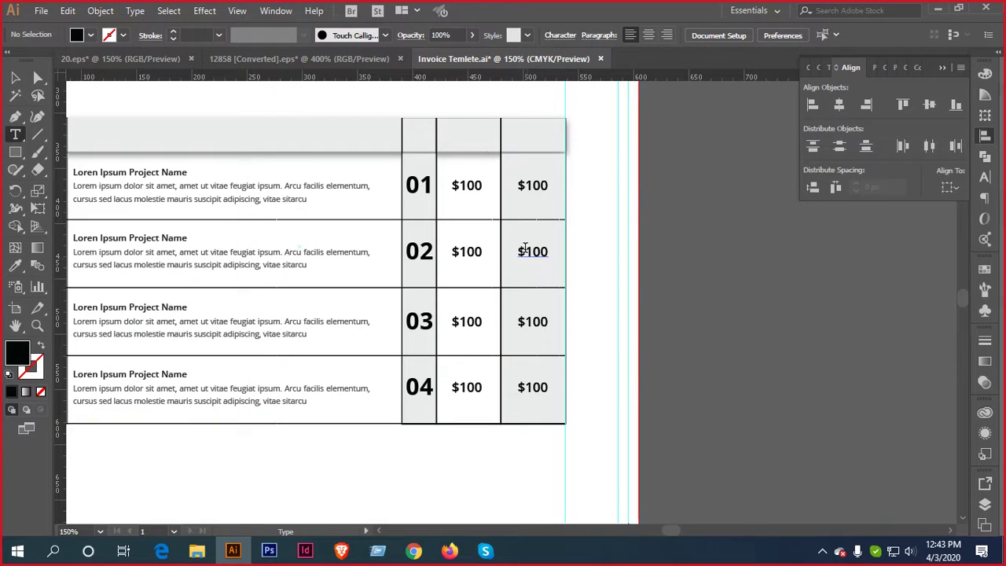
{"action": "left_click_drag", "start_coordinate": [525, 252], "coordinate": [531, 250]}
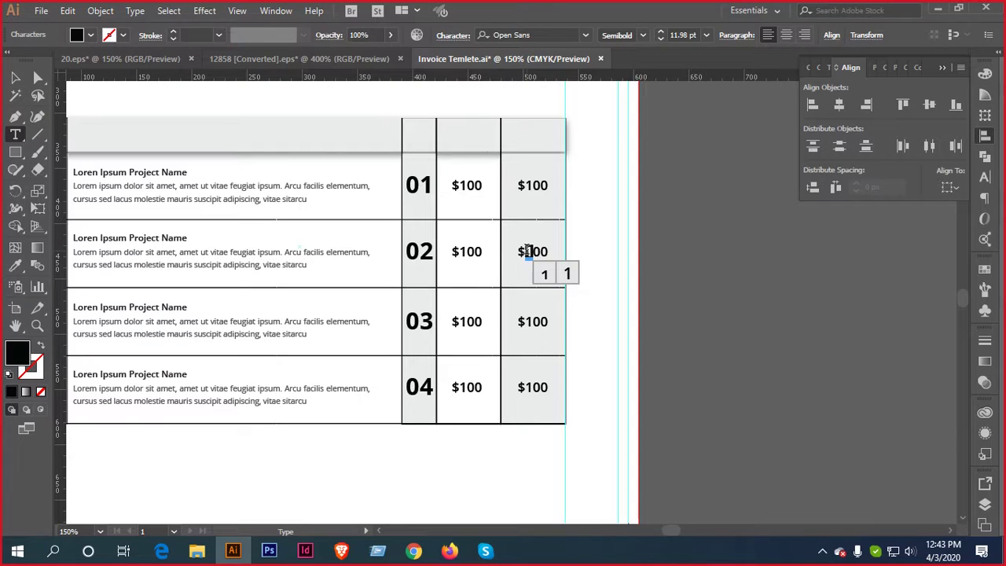
{"action": "type", "text": "2"}
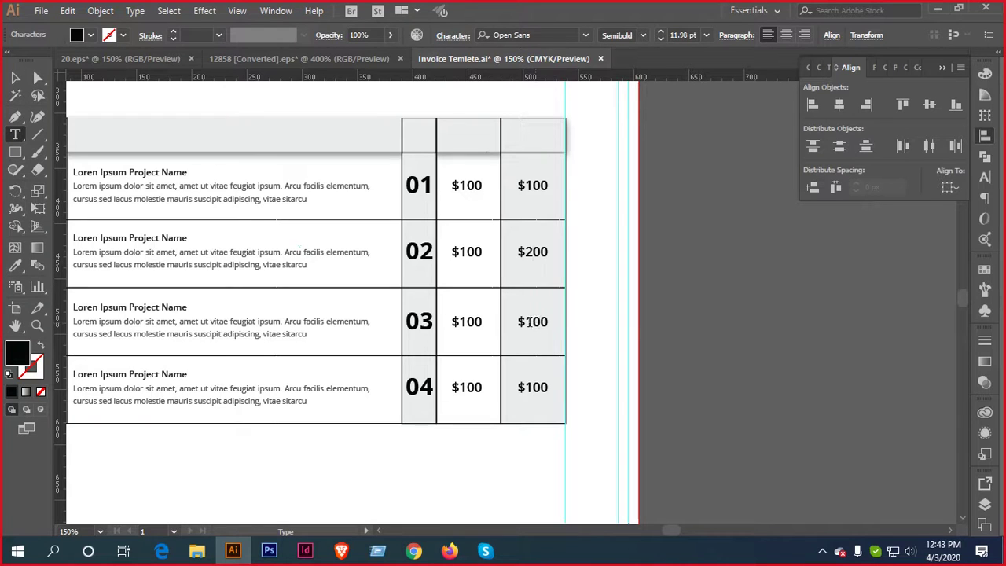
{"action": "type", "text": "3"}
{"action": "left_click_drag", "start_coordinate": [533, 387], "coordinate": [528, 387]}
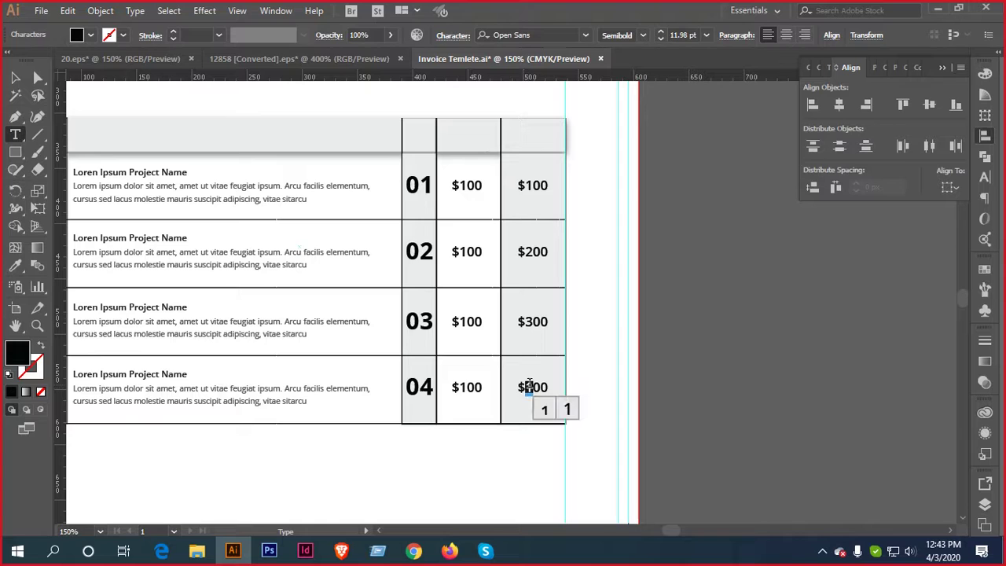
{"action": "type", "text": "4"}
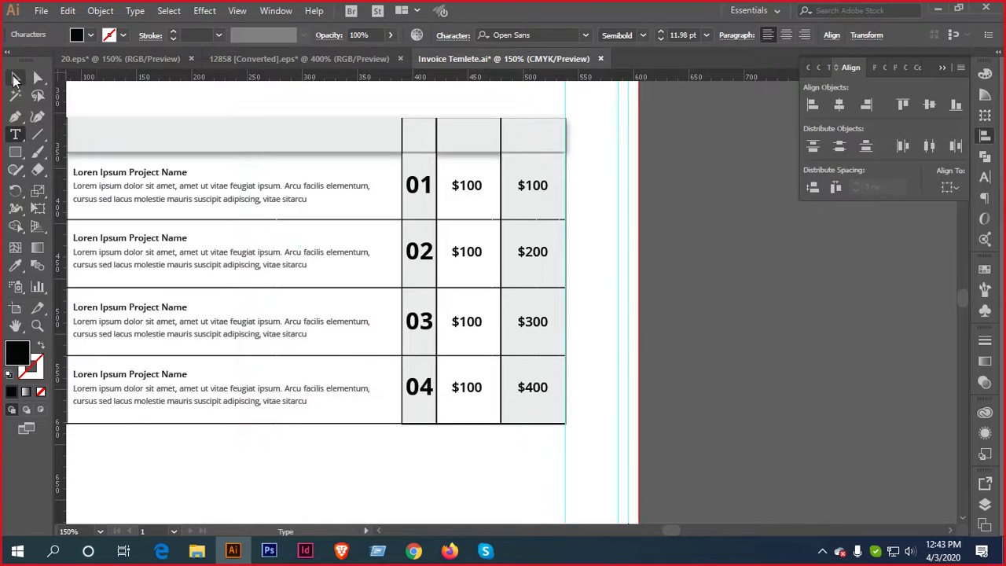
{"action": "left_click", "coordinate": [15, 77]}
Copy the QTY, PRICE and TOTAL headings from the 20.eps reference into the header row of the invoice template's item table
{"action": "left_click", "coordinate": [136, 58]}
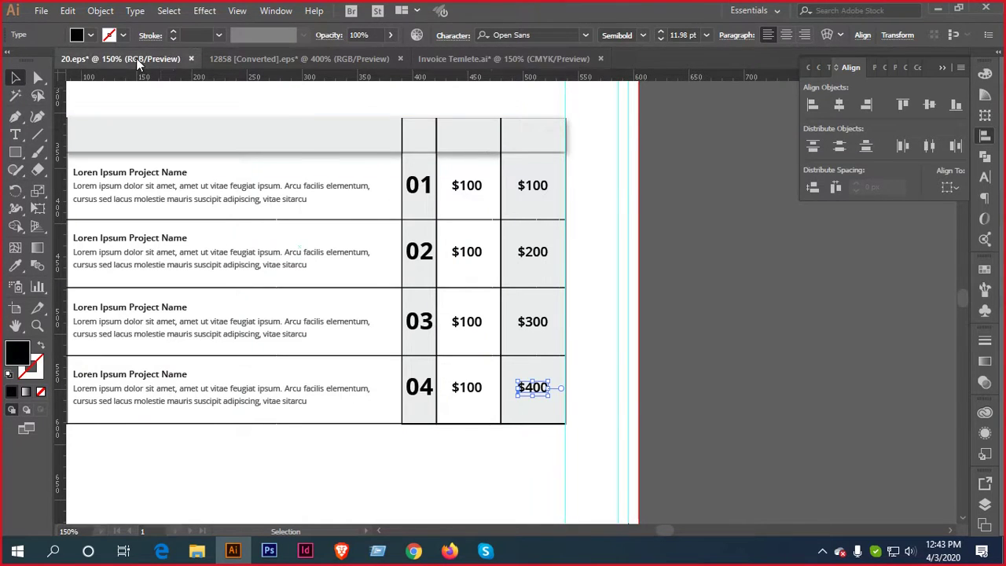
{"action": "scroll", "coordinate": [554, 241], "scroll_direction": "up", "scroll_amount": 3}
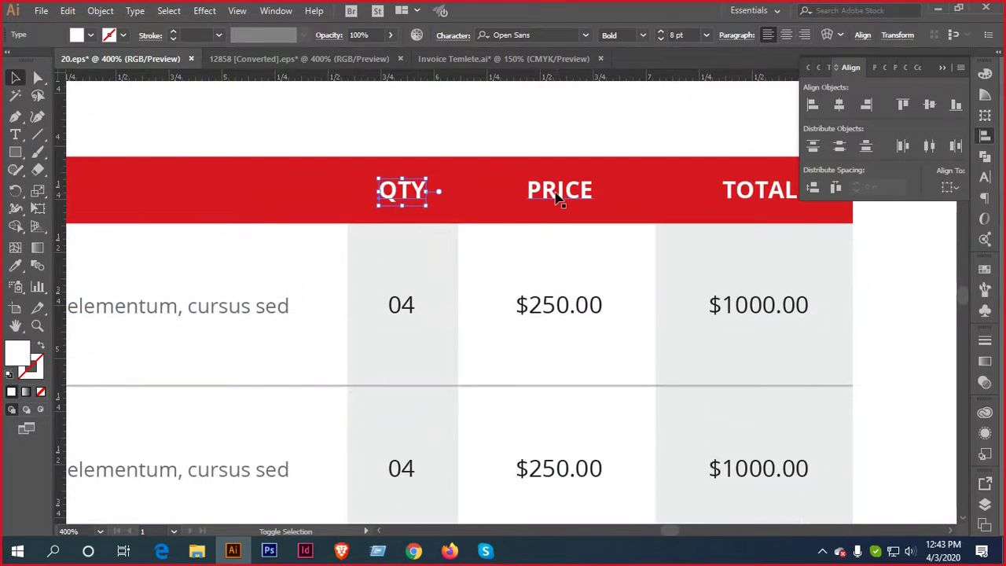
{"action": "left_click", "coordinate": [557, 197], "text": "shift"}
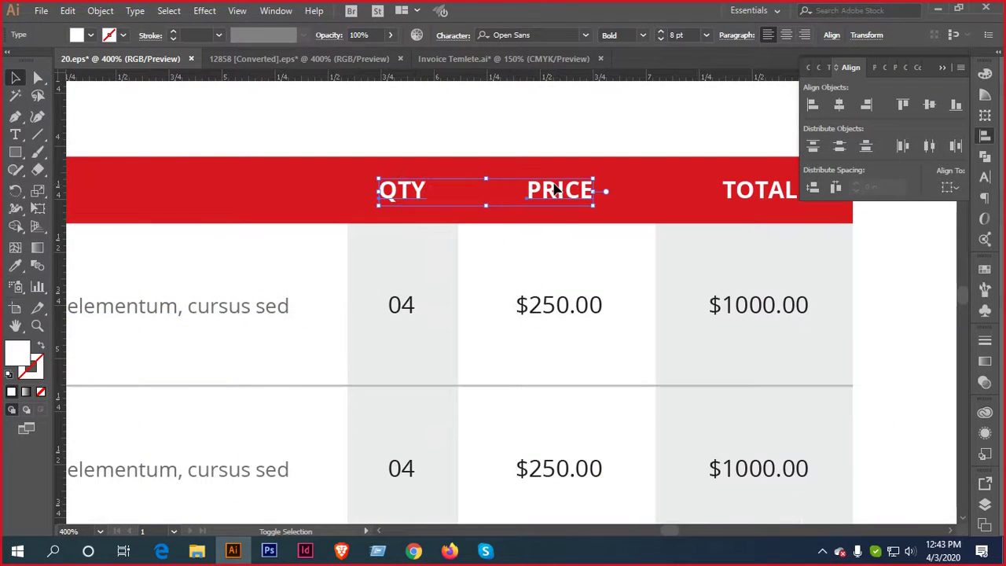
{"action": "left_click", "coordinate": [763, 186], "text": "shift"}
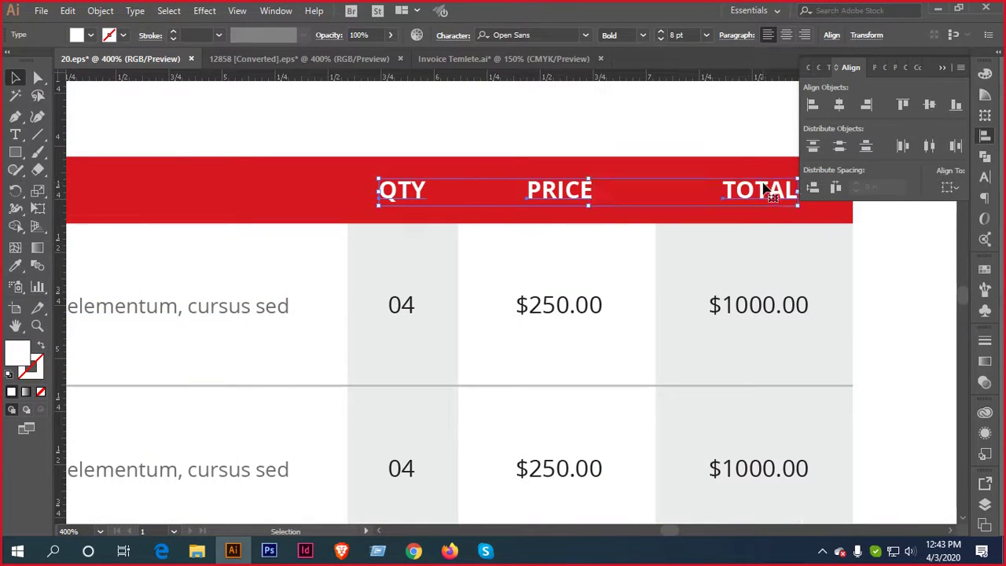
{"action": "left_click_drag", "start_coordinate": [762, 191], "coordinate": [537, 132]}
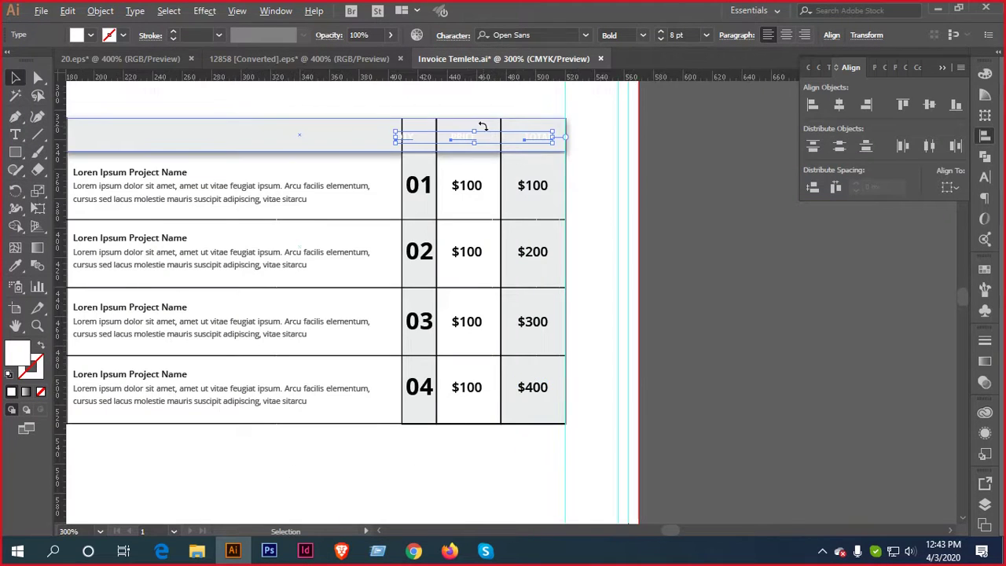
{"action": "scroll", "coordinate": [483, 127], "scroll_direction": "up", "scroll_amount": 2}
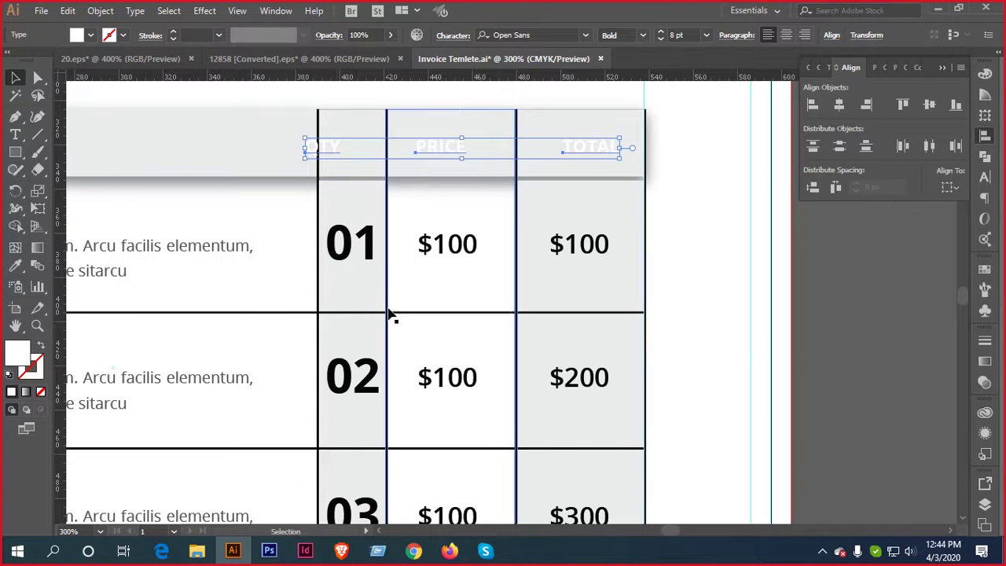
Apply the text style of the 01 quantity number to the pasted QTY, PRICE and TOTAL headings with the Eyedropper
{"action": "key", "text": "i"}
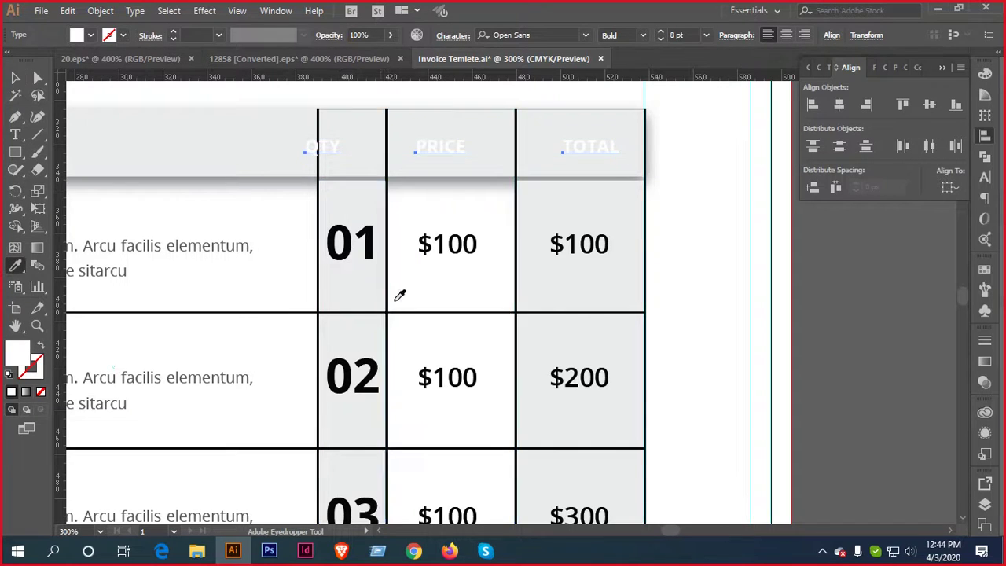
{"action": "left_click", "coordinate": [371, 226]}
{"action": "key", "text": "b"}
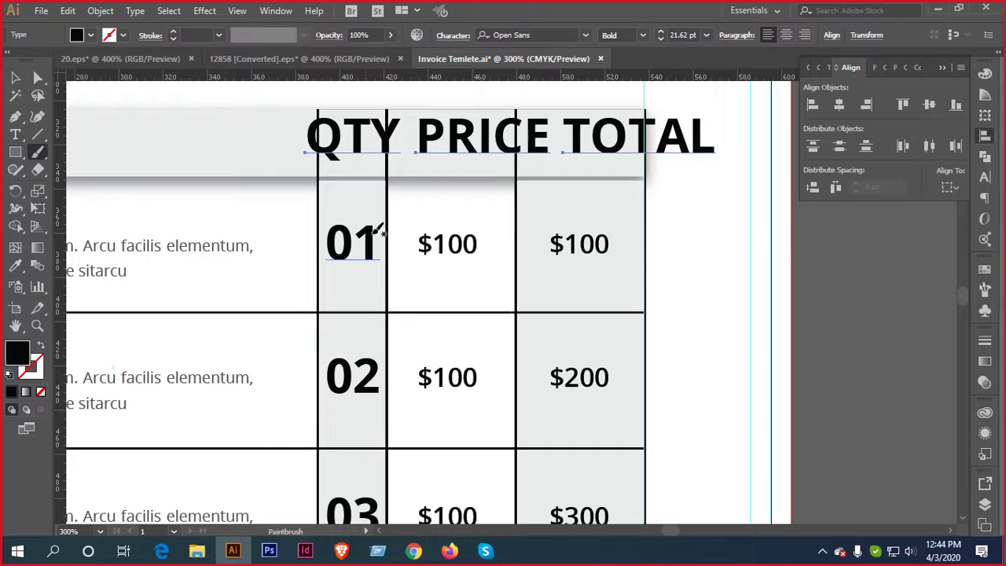
{"action": "key", "text": "v"}
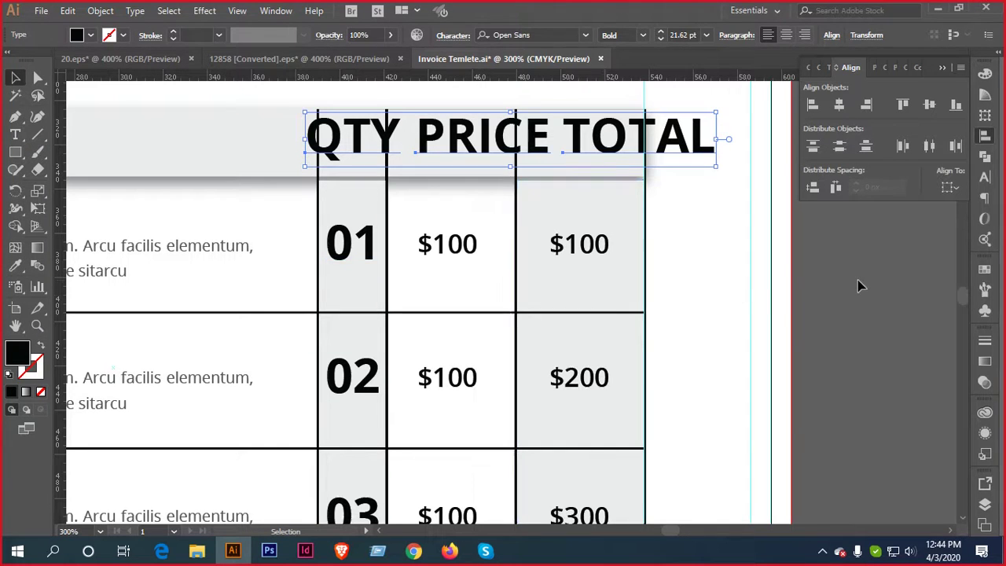
{"action": "left_click", "coordinate": [697, 258]}
Set the numbers 01 to 04 in both the numbering column and the quantity column to the Semibold font weight
{"action": "left_click_drag", "start_coordinate": [322, 218], "coordinate": [532, 225]}
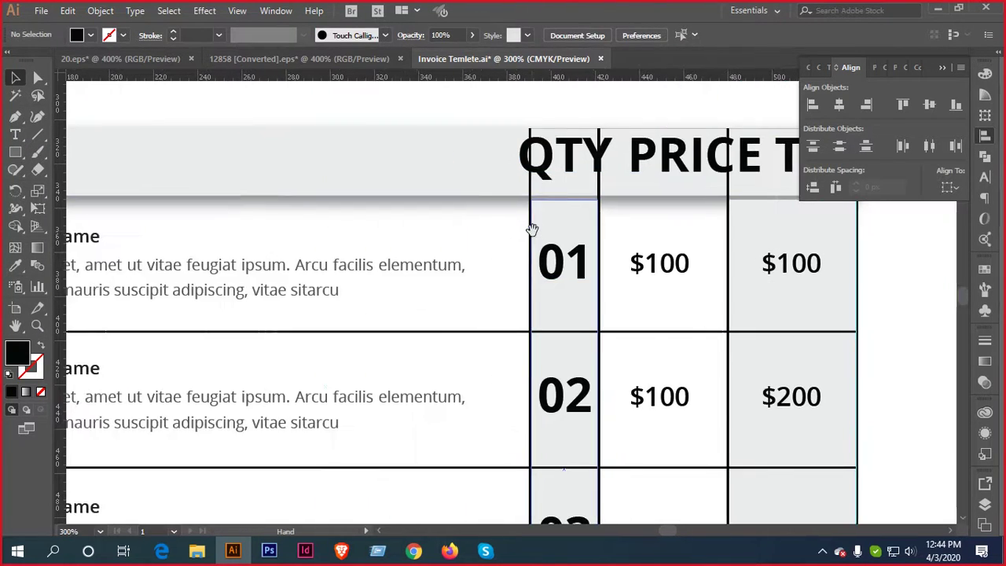
{"action": "scroll", "coordinate": [532, 225], "scroll_direction": "down", "scroll_amount": 1}
{"action": "scroll", "coordinate": [549, 283], "scroll_direction": "down", "scroll_amount": 1}
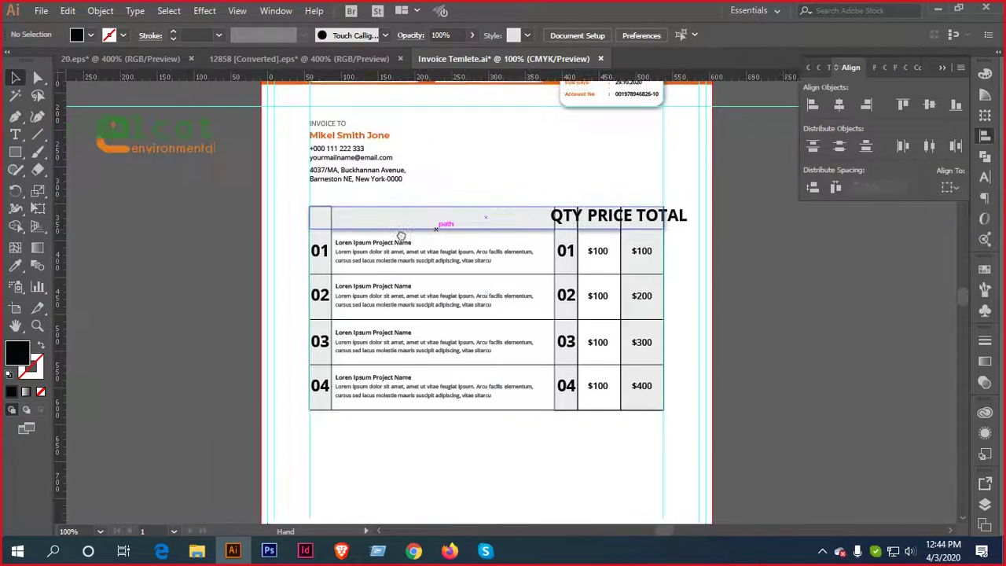
{"action": "scroll", "coordinate": [537, 302], "scroll_direction": "up", "scroll_amount": 2}
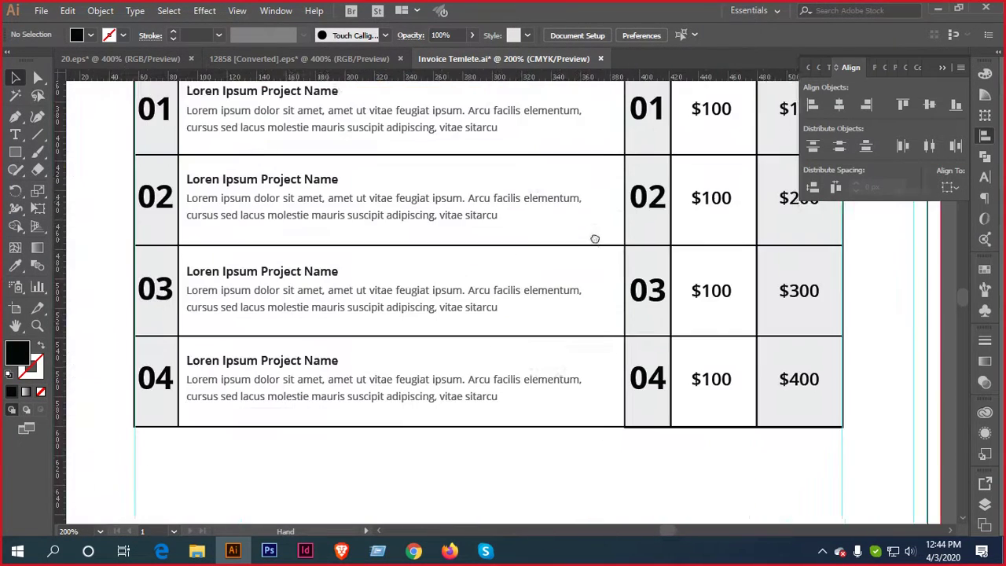
{"action": "scroll", "coordinate": [595, 235], "scroll_direction": "down", "scroll_amount": 1}
{"action": "left_click", "coordinate": [646, 346]}
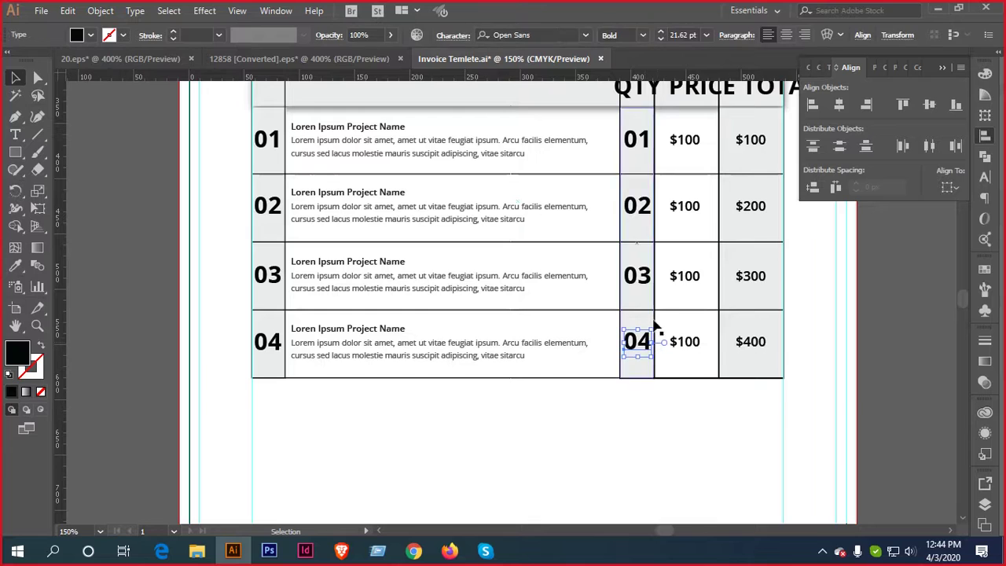
{"action": "left_click", "coordinate": [649, 277], "text": "shift"}
{"action": "left_click", "coordinate": [646, 206], "text": "shift"}
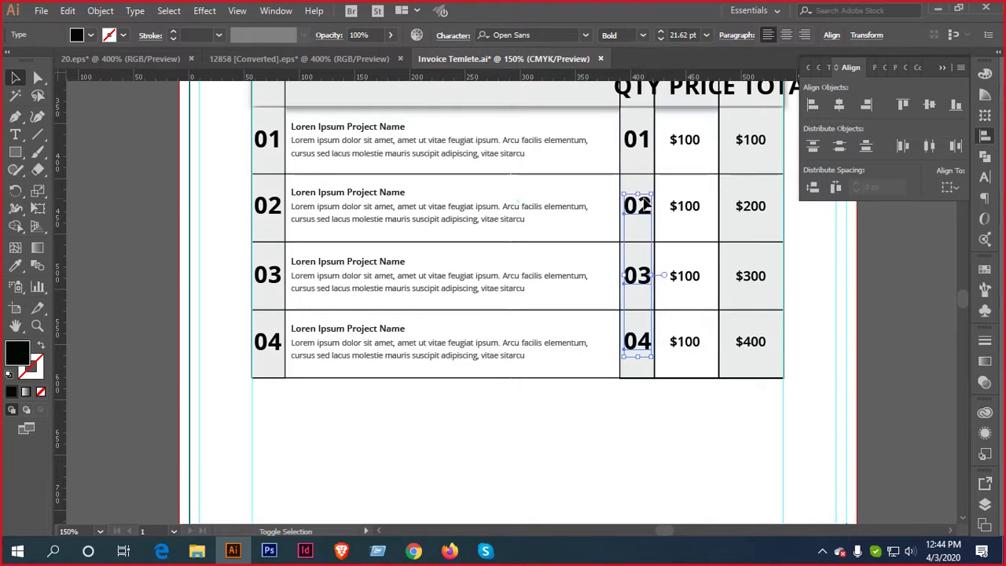
{"action": "left_click", "coordinate": [646, 141], "text": "shift"}
{"action": "left_click", "coordinate": [277, 141], "text": "shift"}
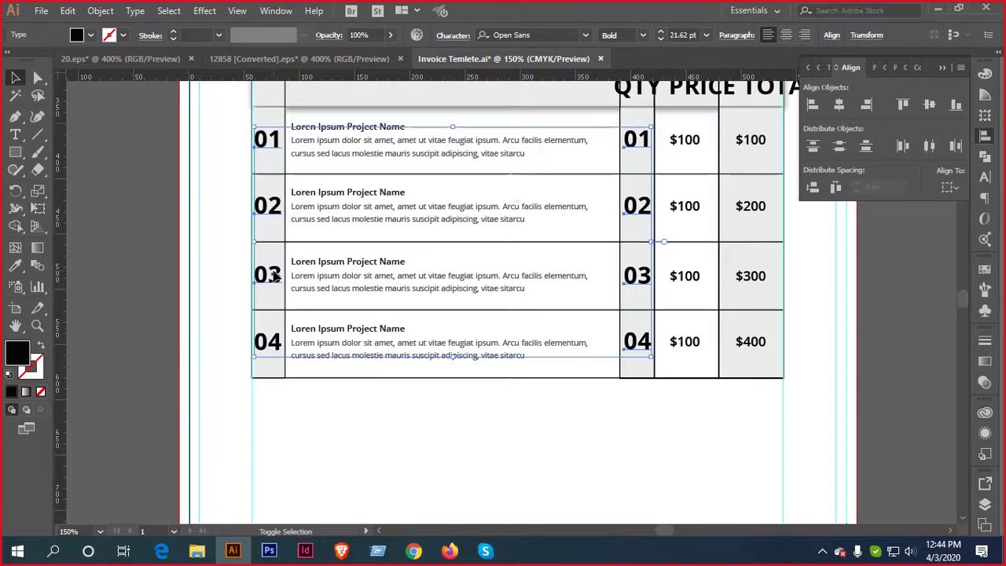
{"action": "left_click", "coordinate": [641, 36]}
{"action": "left_click", "coordinate": [637, 116]}
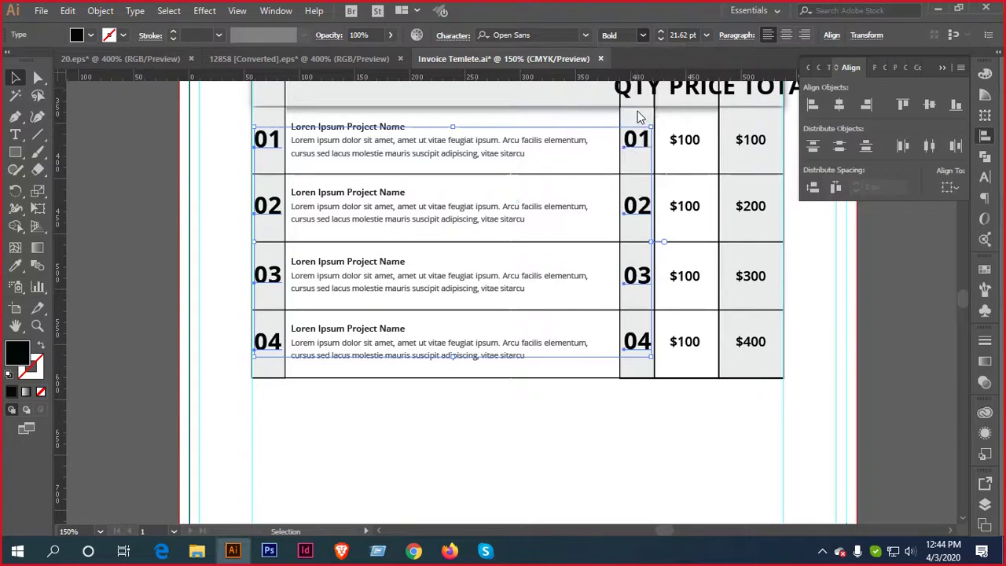
Reduce the selected row and quantity numbers to 16 pt and nudge them slightly right within their grey columns
{"action": "left_click", "coordinate": [661, 38]}
{"action": "left_click", "coordinate": [661, 37]}
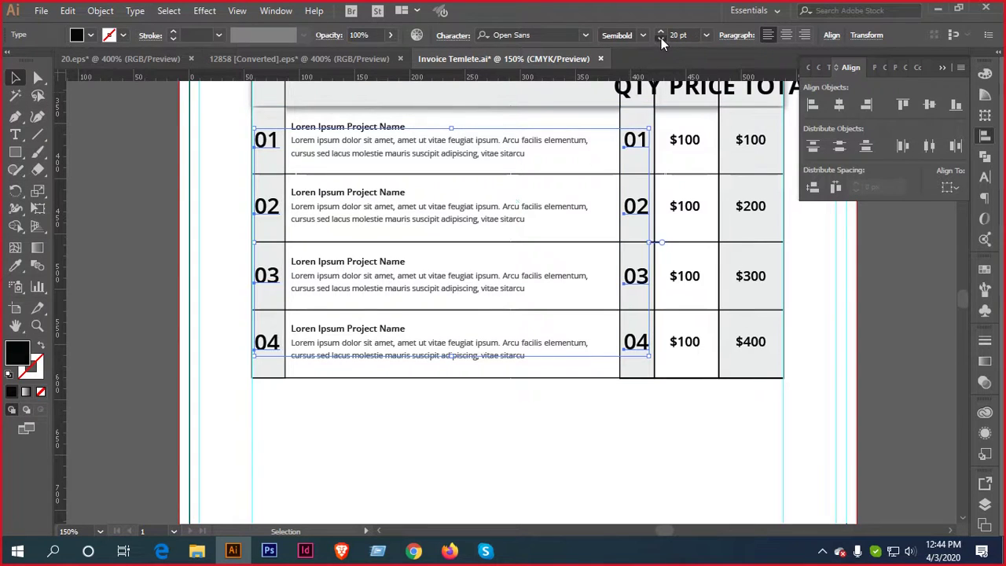
{"action": "left_click", "coordinate": [661, 38]}
{"action": "left_click", "coordinate": [660, 38]}
{"action": "left_click", "coordinate": [661, 38]}
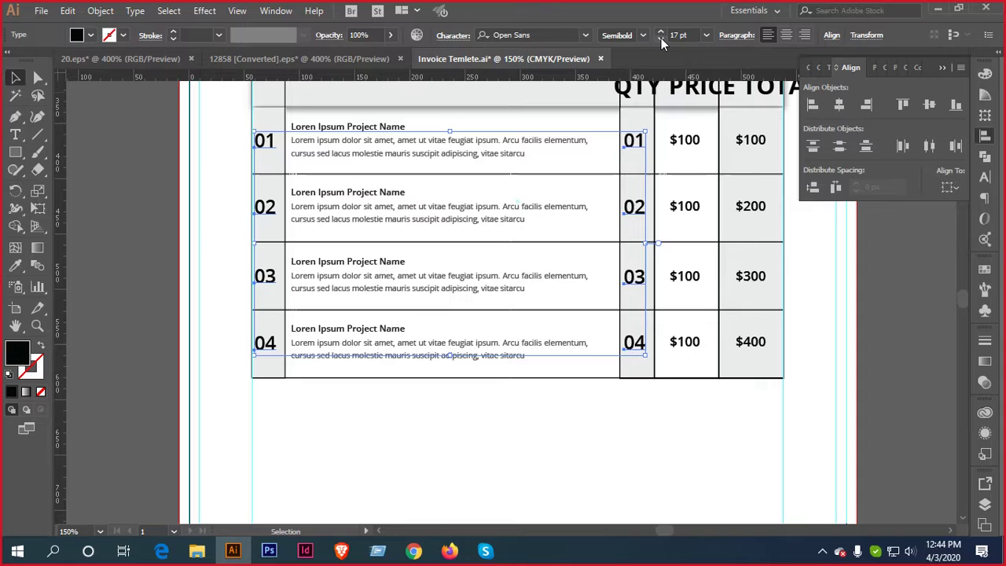
{"action": "left_click", "coordinate": [661, 38]}
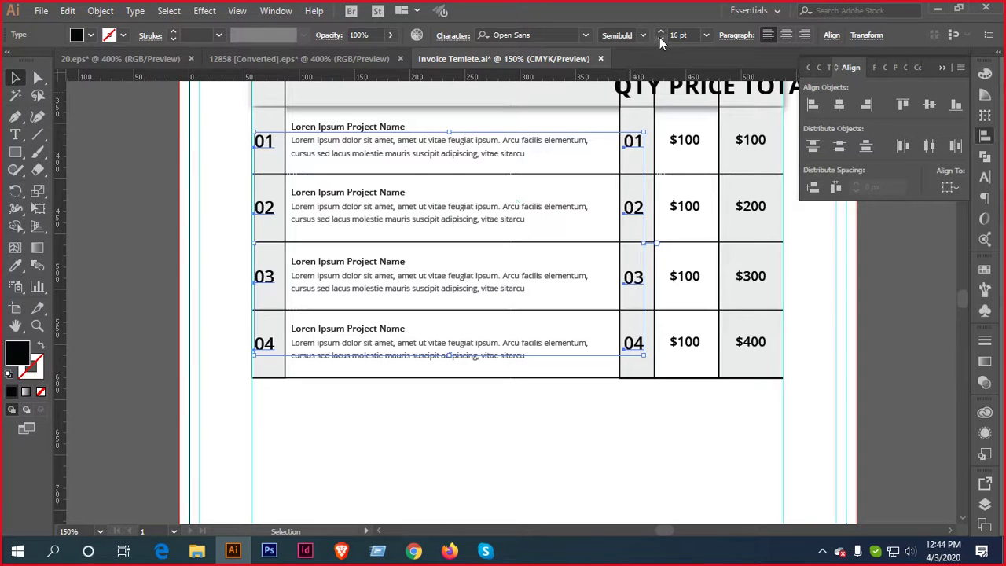
{"action": "key", "text": "Right"}
{"action": "key", "text": "Right"}
{"action": "key", "text": "Right"}
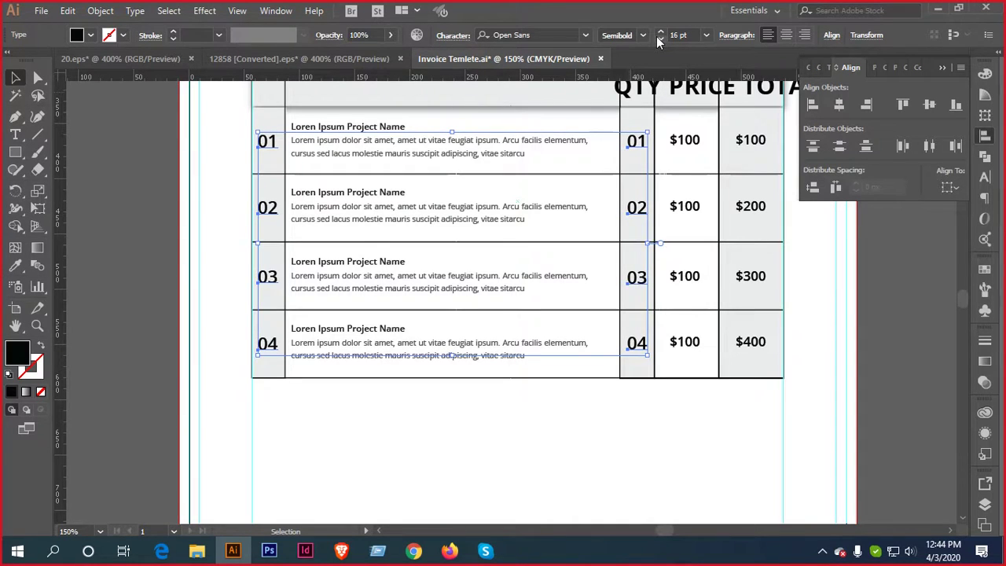
{"action": "left_click", "coordinate": [649, 429]}
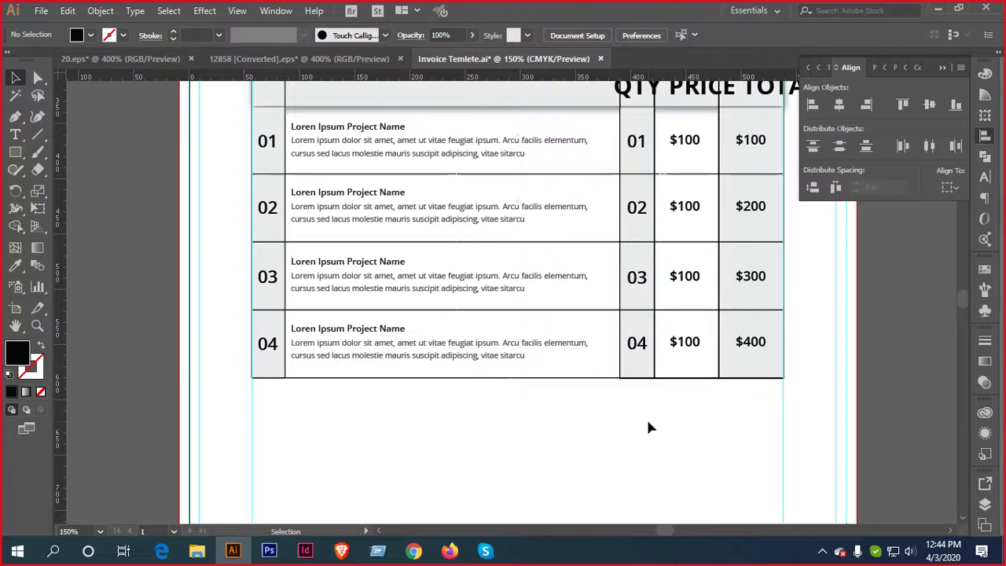
Restyle the QTY, PRICE and TOTAL headings to match the resized Semibold 16 pt quantity number 01 with the Eyedropper
{"action": "scroll", "coordinate": [550, 378], "scroll_direction": "up", "scroll_amount": 1}
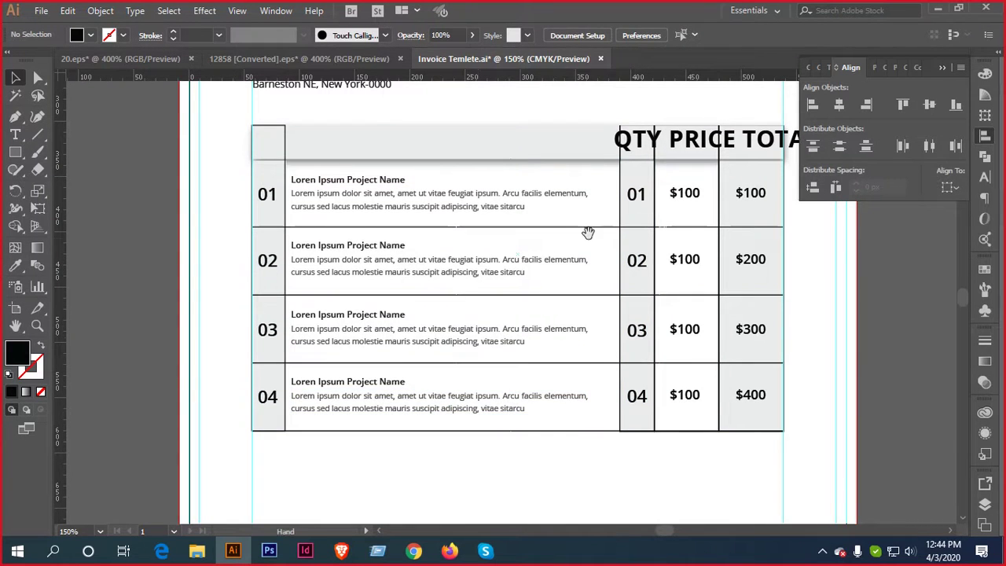
{"action": "left_click_drag", "start_coordinate": [586, 231], "coordinate": [441, 279]}
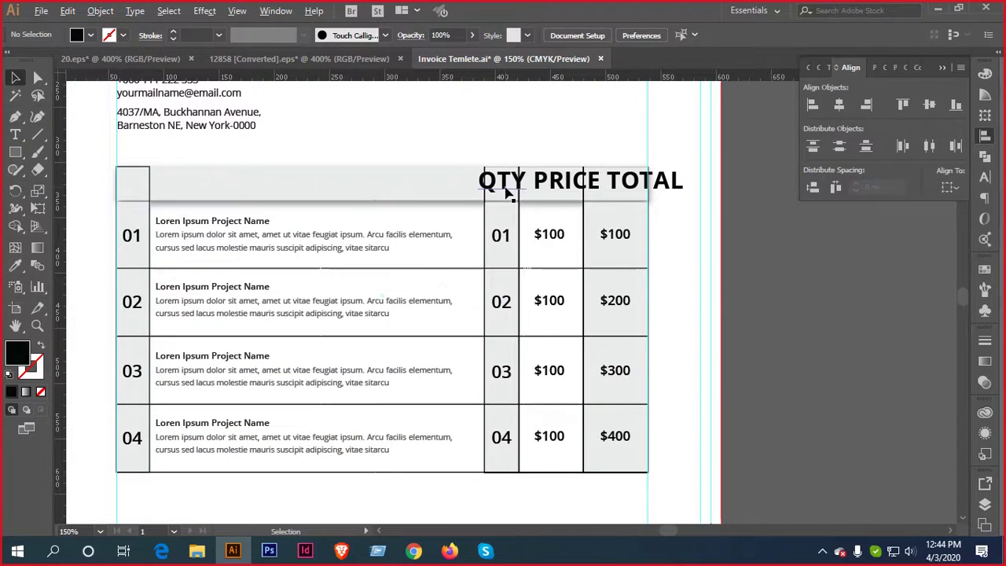
{"action": "scroll", "coordinate": [507, 192], "scroll_direction": "up", "scroll_amount": 3}
{"action": "left_click_drag", "start_coordinate": [503, 175], "coordinate": [405, 196]}
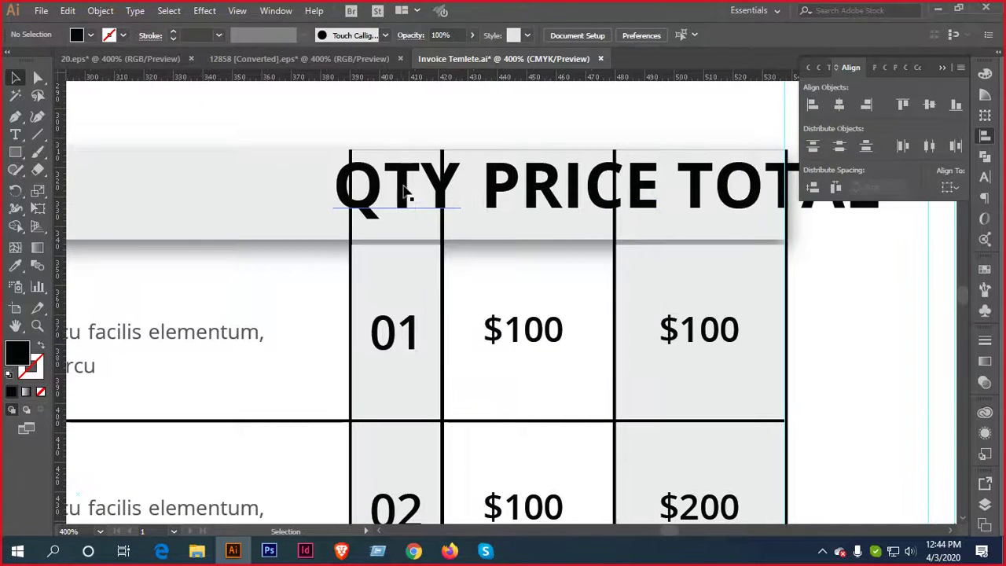
{"action": "left_click", "coordinate": [404, 197]}
{"action": "left_click", "coordinate": [534, 184], "text": "shift"}
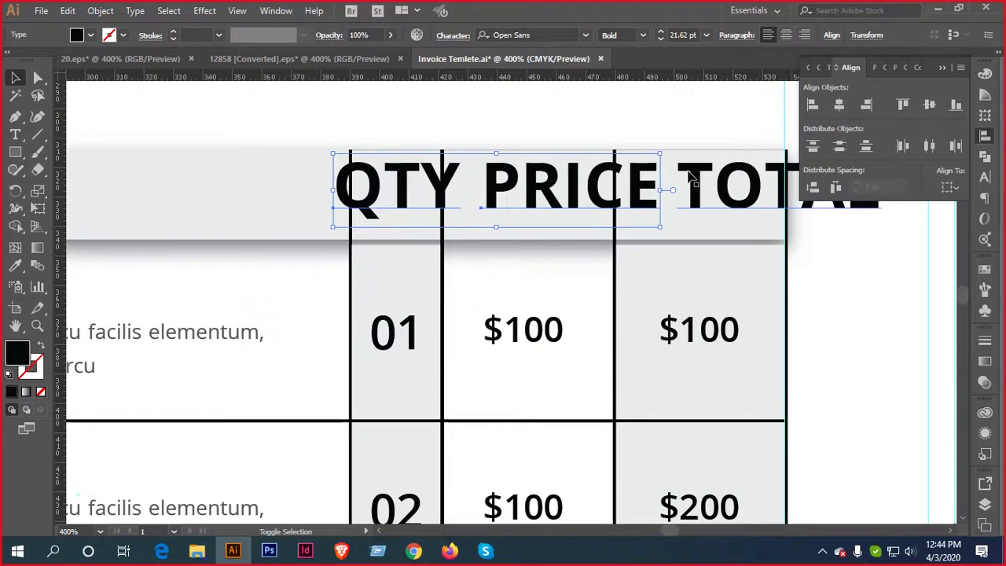
{"action": "left_click", "coordinate": [690, 181], "text": "shift"}
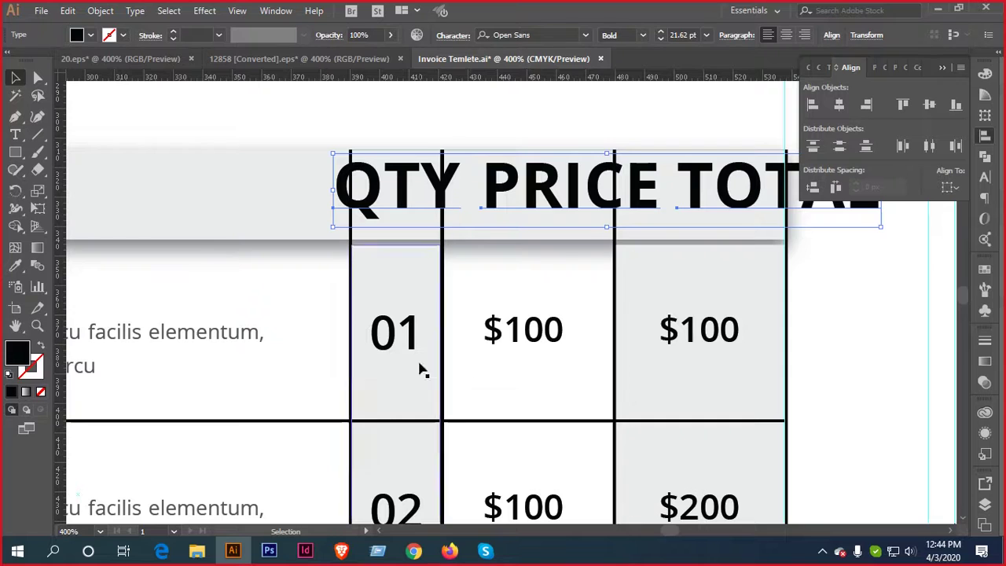
{"action": "key", "text": "i"}
{"action": "left_click", "coordinate": [410, 314]}
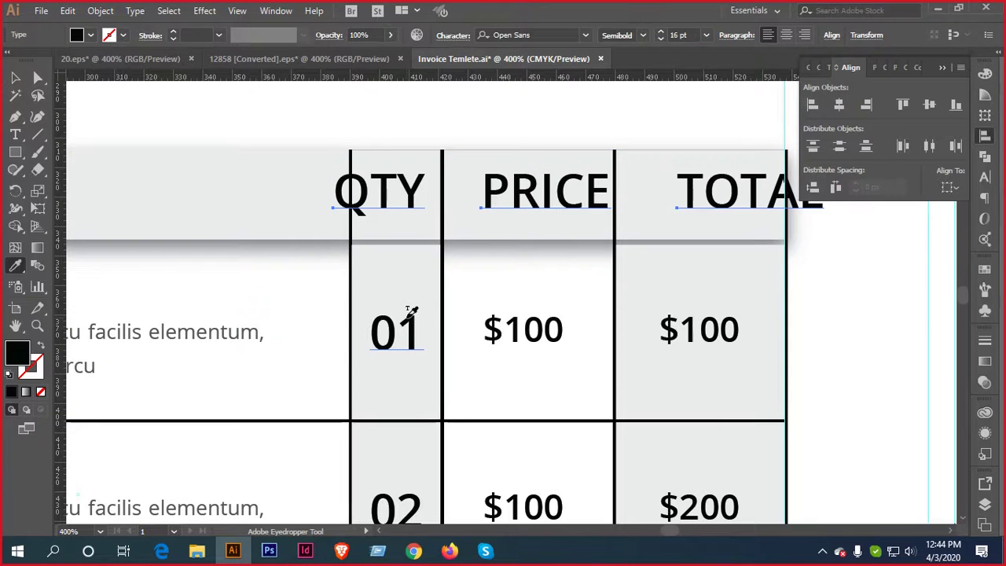
{"action": "key", "text": "v"}
Match the three column headings to the Semibold 11.98 pt text style of the first row's $100 price
{"action": "scroll", "coordinate": [525, 322], "scroll_direction": "down", "scroll_amount": 1}
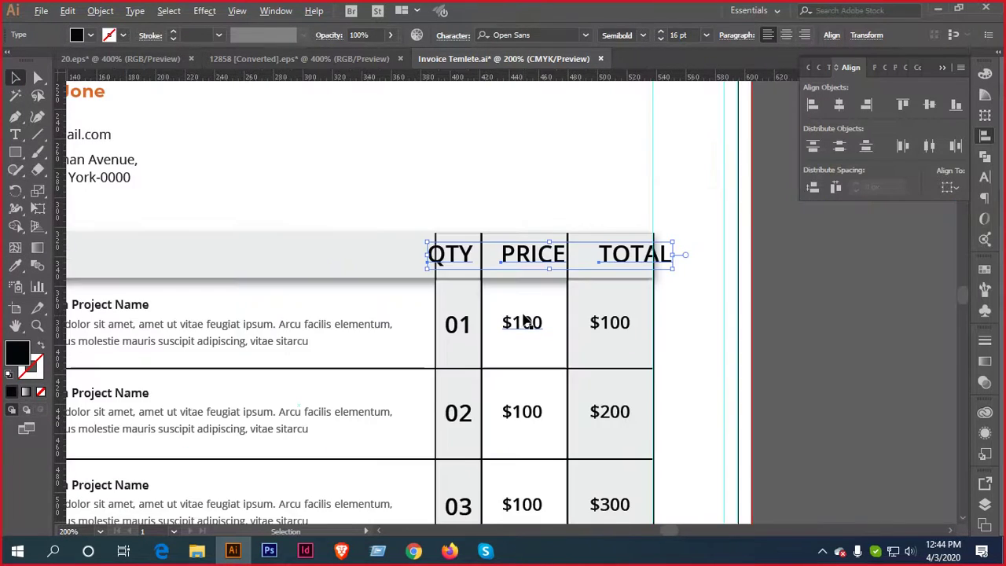
{"action": "scroll", "coordinate": [527, 324], "scroll_direction": "up", "scroll_amount": 1}
{"action": "key", "text": "i"}
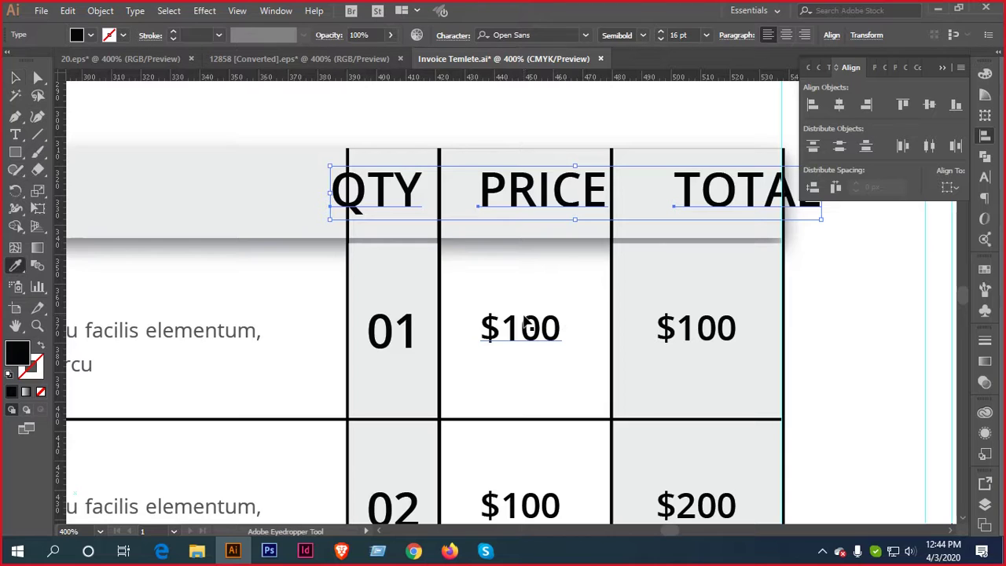
{"action": "left_click", "coordinate": [555, 313]}
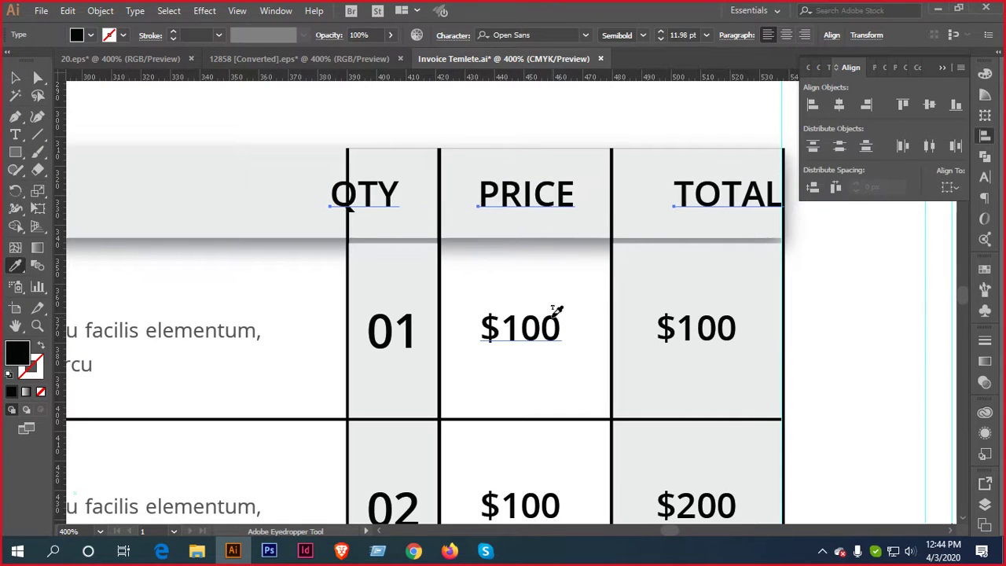
{"action": "key", "text": "v"}
{"action": "left_click", "coordinate": [840, 314]}
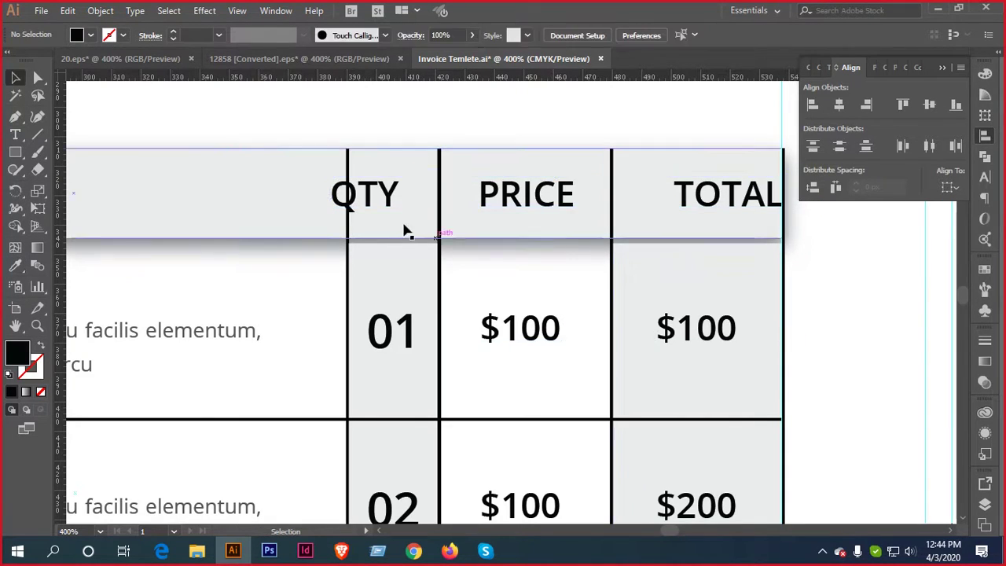
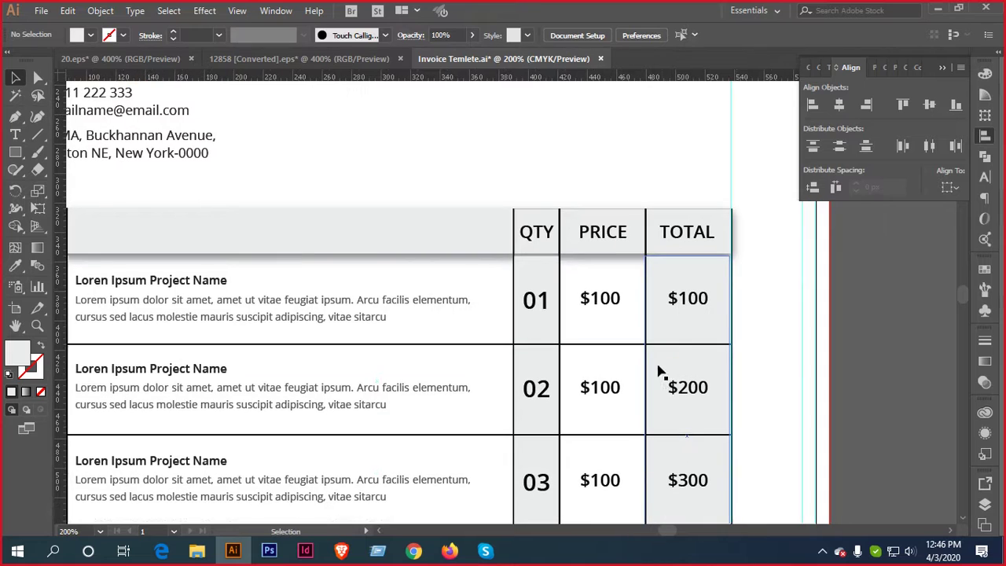
{"action": "scroll", "coordinate": [563, 276], "scroll_direction": "down", "scroll_amount": 1}
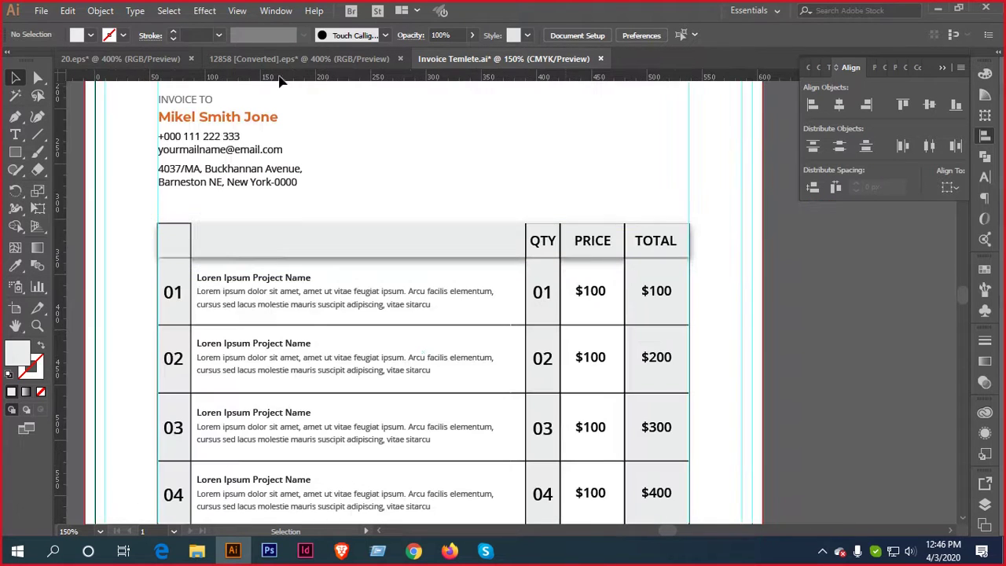
{"action": "left_click", "coordinate": [151, 56]}
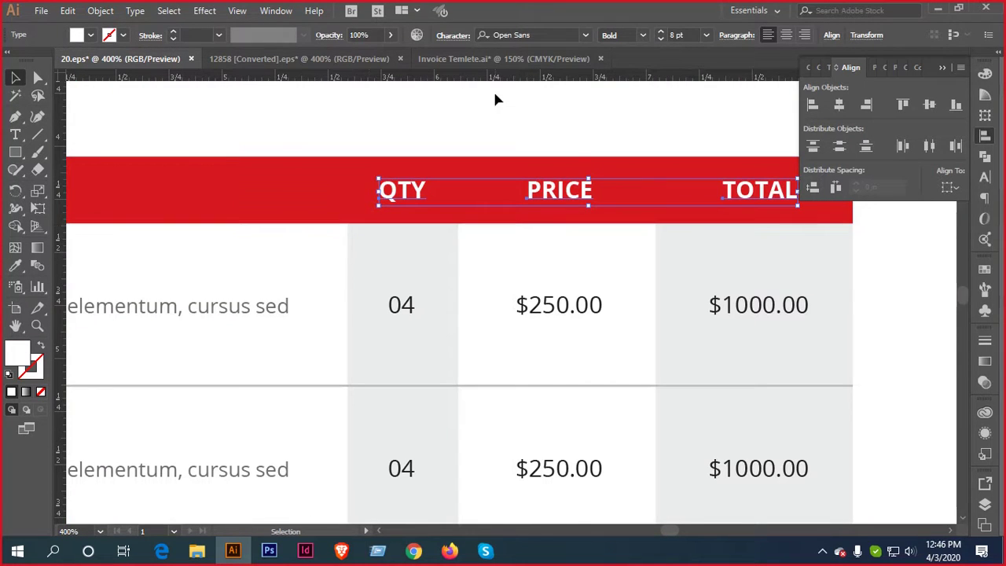
{"action": "left_click", "coordinate": [477, 59]}
{"action": "left_click", "coordinate": [664, 236]}
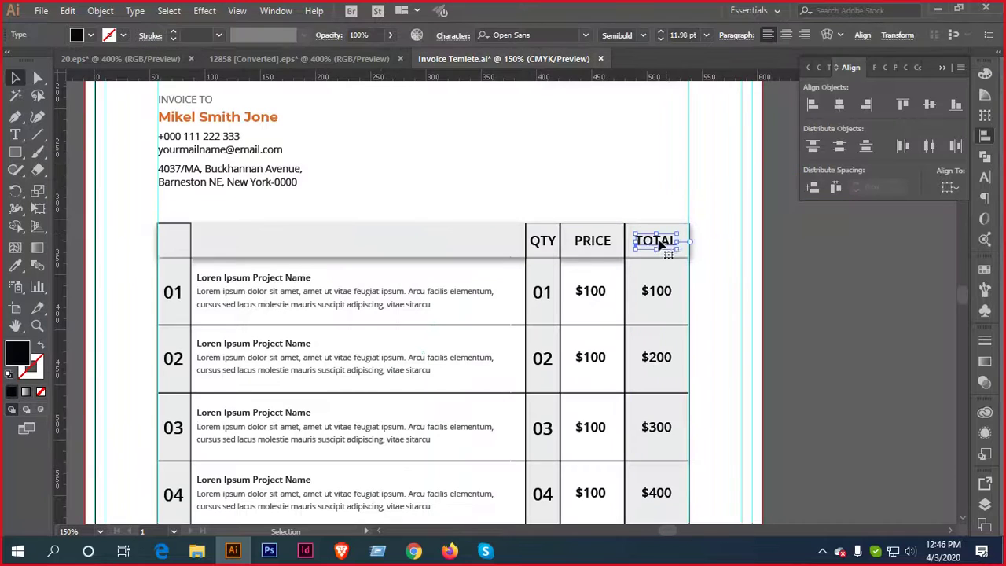
{"action": "left_click", "coordinate": [611, 246], "text": "shift"}
{"action": "left_click", "coordinate": [541, 248], "text": "shift"}
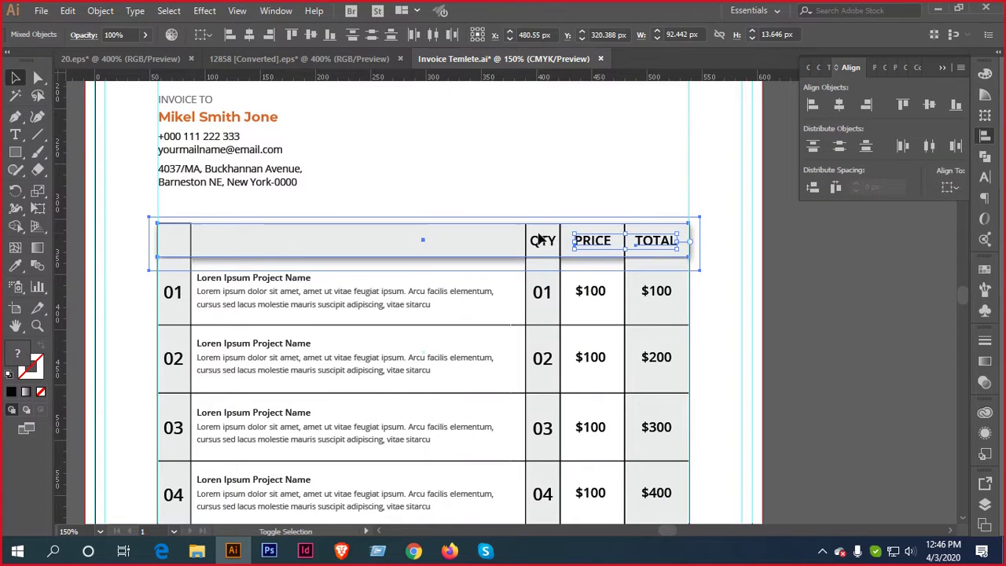
{"action": "left_click", "coordinate": [626, 196]}
Recolour the QTY, PRICE and TOTAL headings with the orange of the page header band using the Eyedropper
{"action": "left_click", "coordinate": [664, 245]}
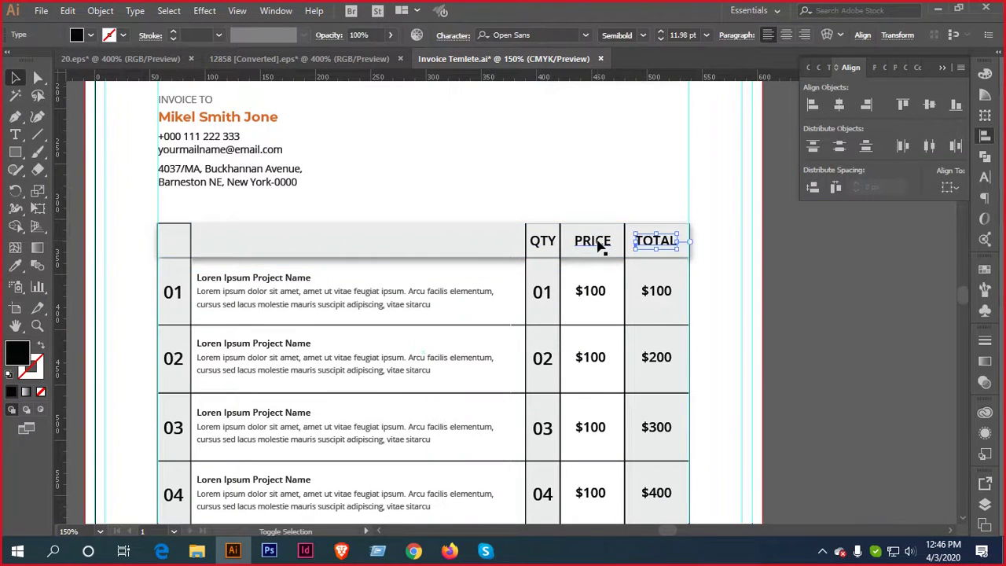
{"action": "left_click", "coordinate": [604, 246], "text": "shift"}
{"action": "left_click", "coordinate": [545, 246], "text": "shift"}
{"action": "scroll", "coordinate": [670, 257], "scroll_direction": "up", "scroll_amount": 3}
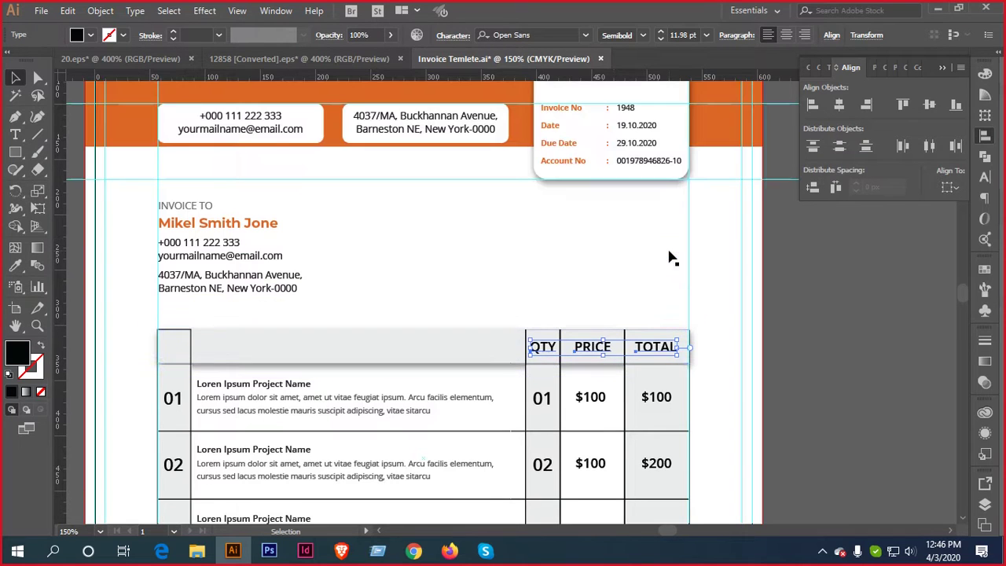
{"action": "key", "text": "i"}
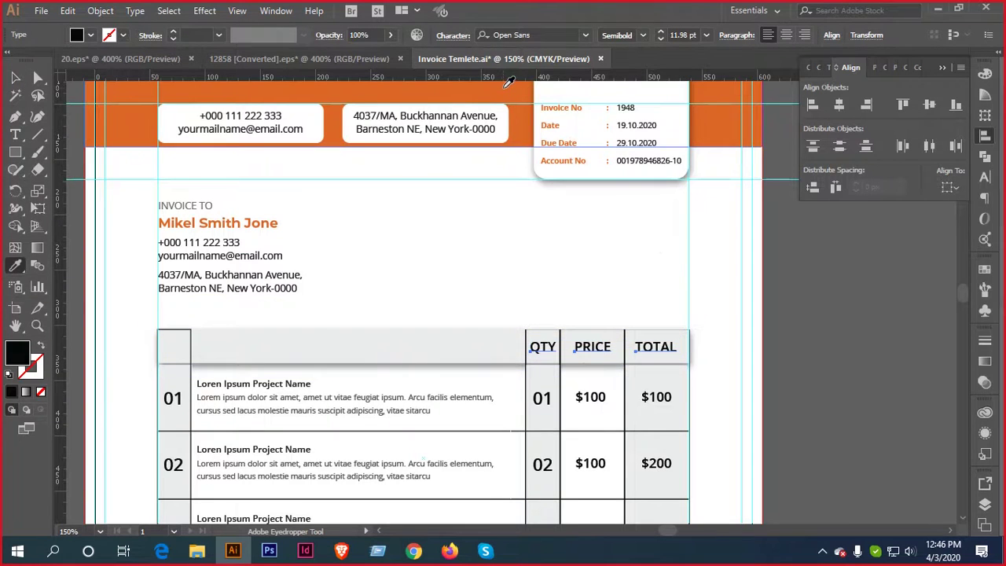
{"action": "left_click", "coordinate": [504, 87]}
{"action": "key", "text": "v"}
{"action": "left_click", "coordinate": [550, 319]}
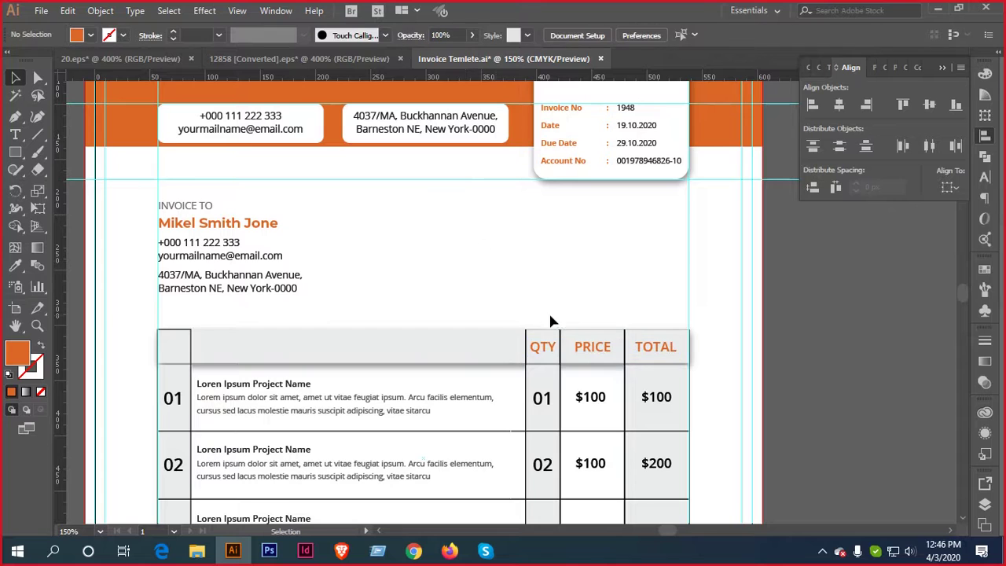
Copy the white NO and DESCRIPTION headings from 20.eps into the invoice's grey header row, above the numbering and item columns
{"action": "left_click_drag", "start_coordinate": [494, 327], "coordinate": [639, 292]}
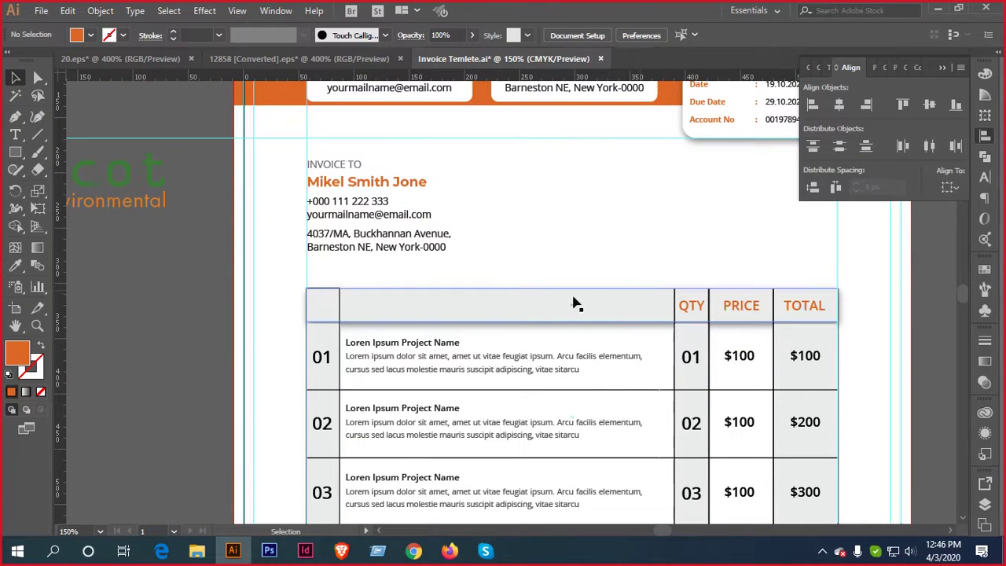
{"action": "scroll", "coordinate": [584, 246], "scroll_direction": "left", "scroll_amount": 4}
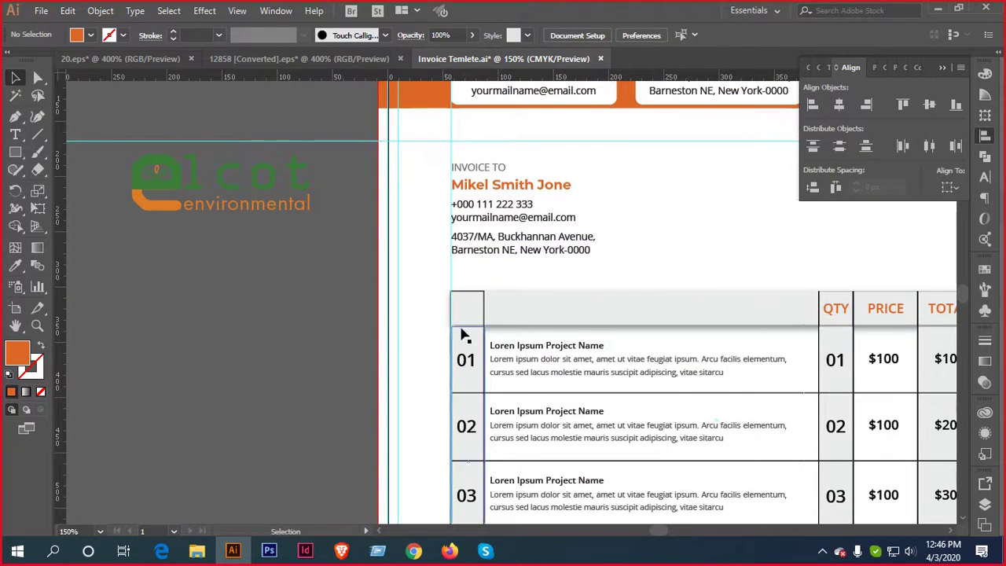
{"action": "scroll", "coordinate": [464, 311], "scroll_direction": "up", "scroll_amount": 2}
{"action": "left_click", "coordinate": [133, 58]}
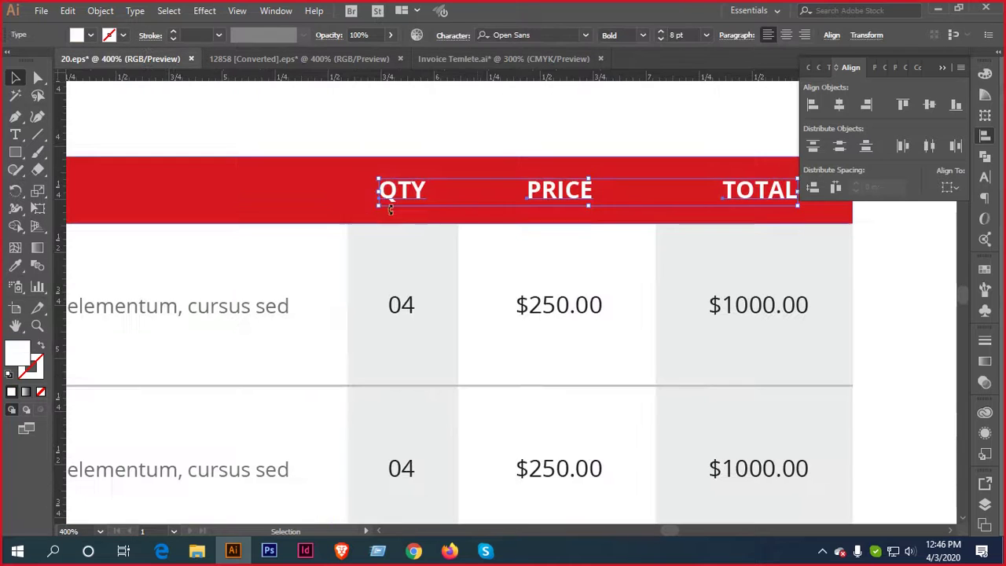
{"action": "scroll", "coordinate": [382, 227], "scroll_direction": "down", "scroll_amount": 1}
{"action": "scroll", "coordinate": [299, 224], "scroll_direction": "left", "scroll_amount": 10}
{"action": "scroll", "coordinate": [298, 225], "scroll_direction": "up", "scroll_amount": 2}
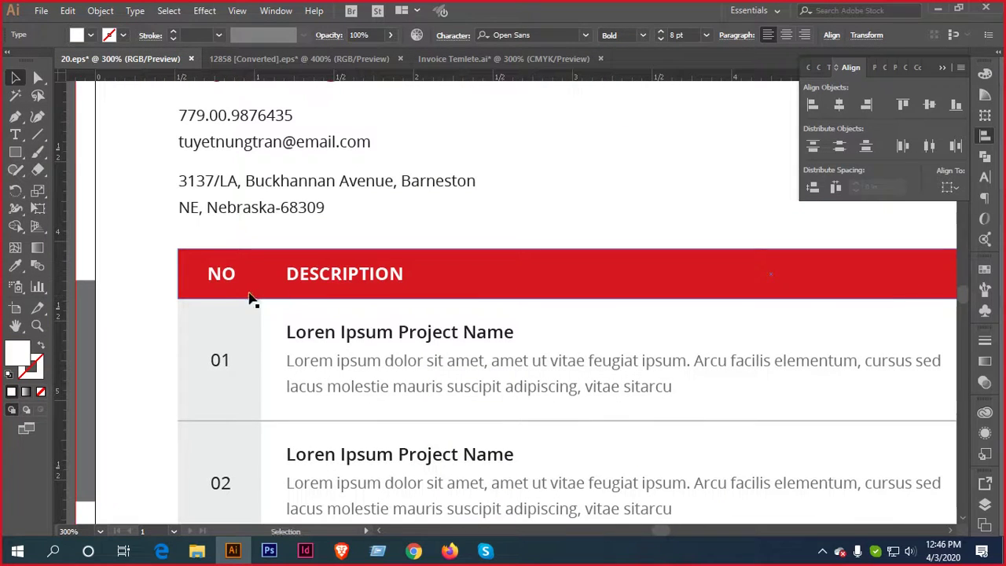
{"action": "left_click", "coordinate": [231, 281]}
{"action": "left_click", "coordinate": [348, 276], "text": "shift"}
{"action": "left_click_drag", "start_coordinate": [355, 274], "coordinate": [496, 334]}
{"action": "left_click_drag", "start_coordinate": [610, 294], "coordinate": [601, 306]}
{"action": "left_click", "coordinate": [516, 224]}
Expand the black stroked rectangle around the numbering column into a filled outline shape
{"action": "scroll", "coordinate": [488, 287], "scroll_direction": "up", "scroll_amount": 3}
{"action": "scroll", "coordinate": [488, 288], "scroll_direction": "up", "scroll_amount": 1}
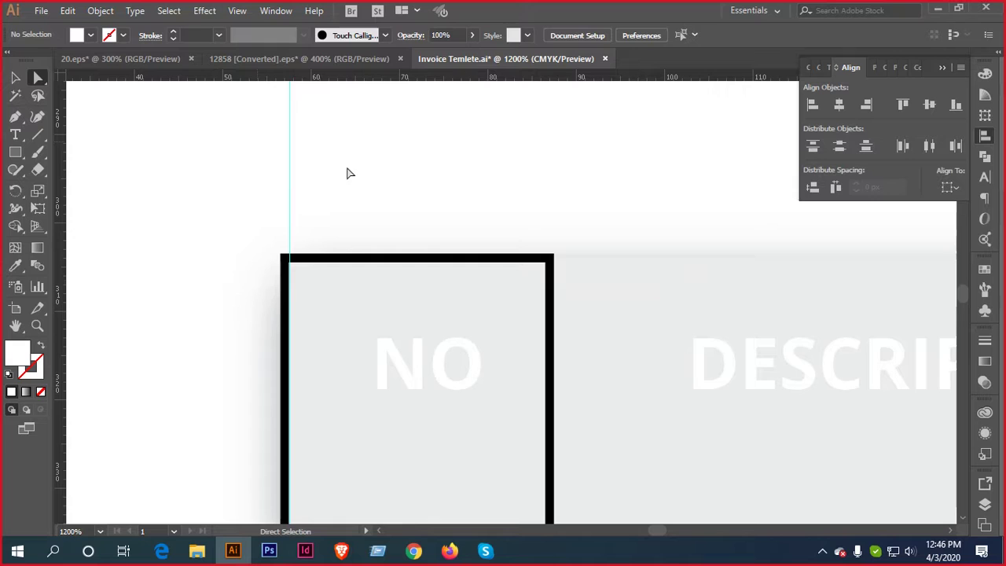
{"action": "left_click", "coordinate": [543, 258]}
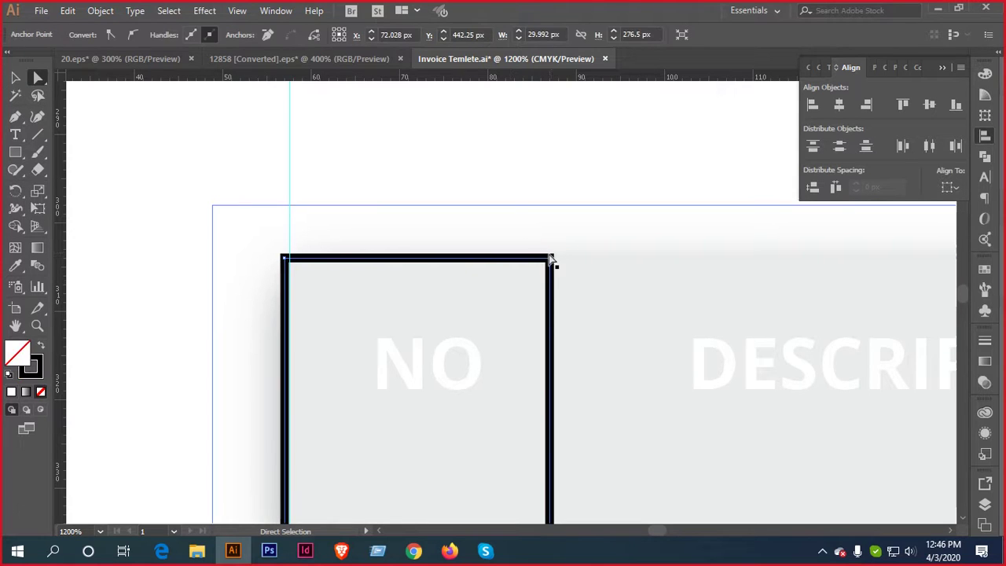
{"action": "scroll", "coordinate": [550, 283], "scroll_direction": "up", "scroll_amount": 2}
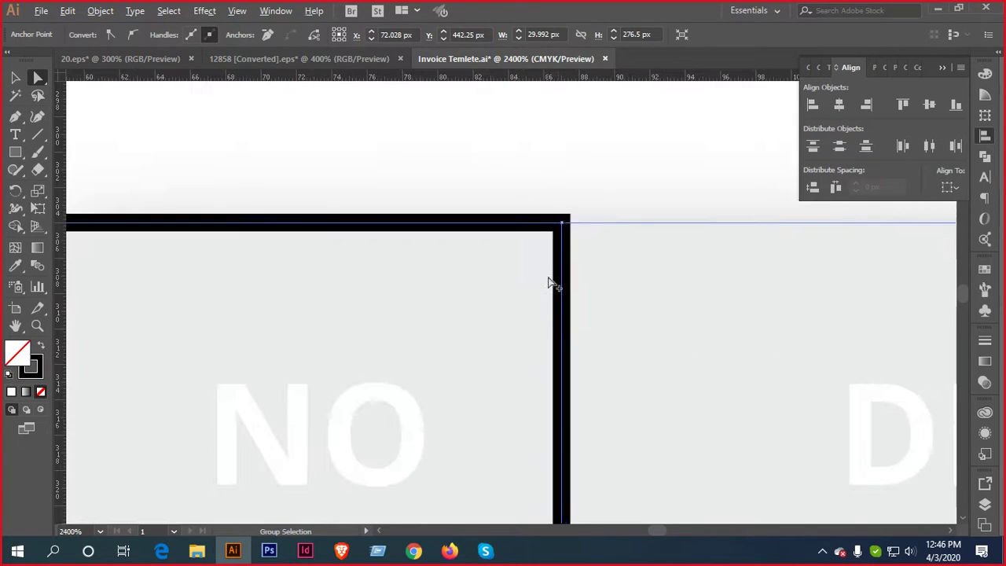
{"action": "left_click", "coordinate": [576, 208]}
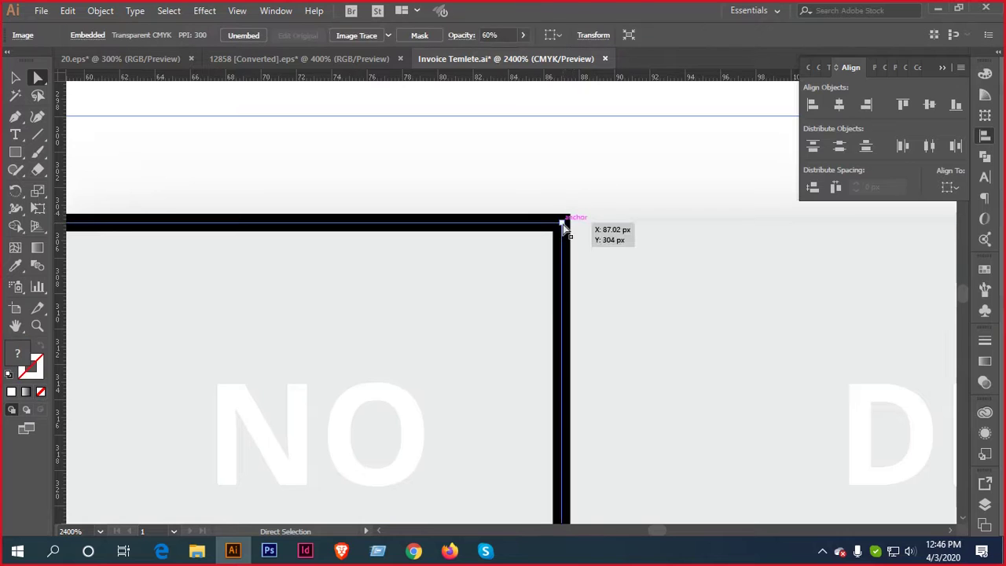
{"action": "left_click", "coordinate": [562, 223]}
{"action": "left_click", "coordinate": [15, 78]}
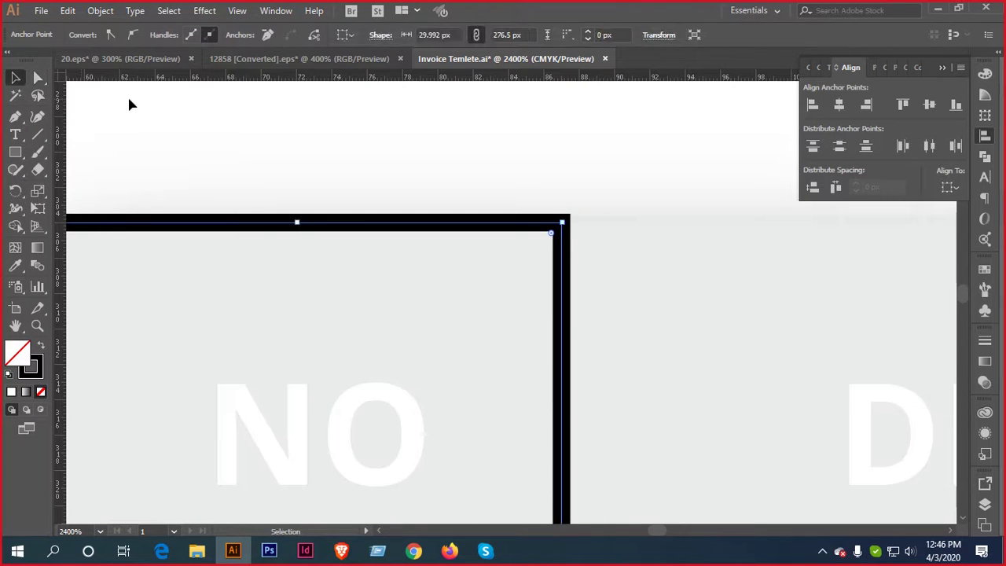
{"action": "left_click", "coordinate": [100, 11]}
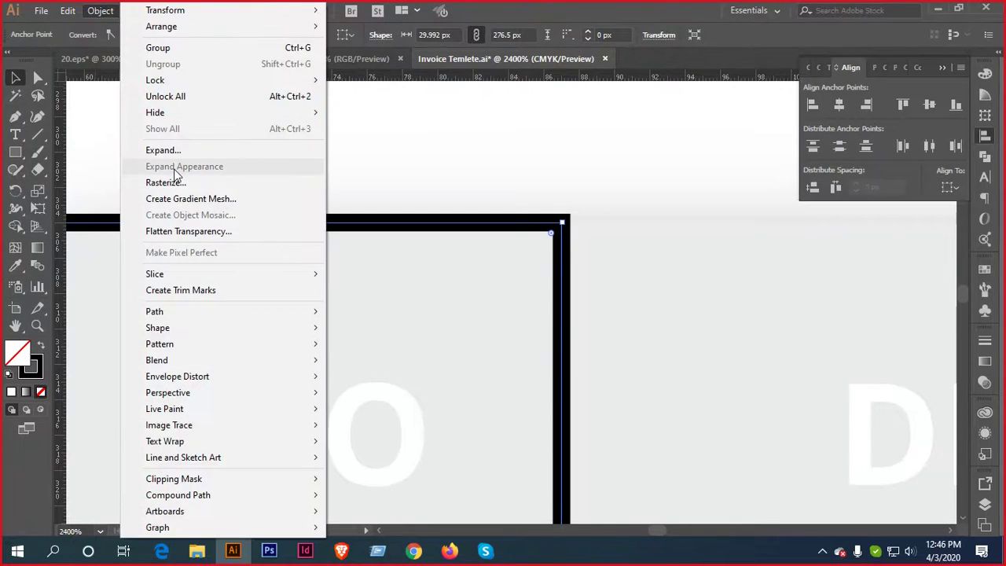
{"action": "left_click", "coordinate": [172, 153]}
{"action": "left_click", "coordinate": [464, 360]}
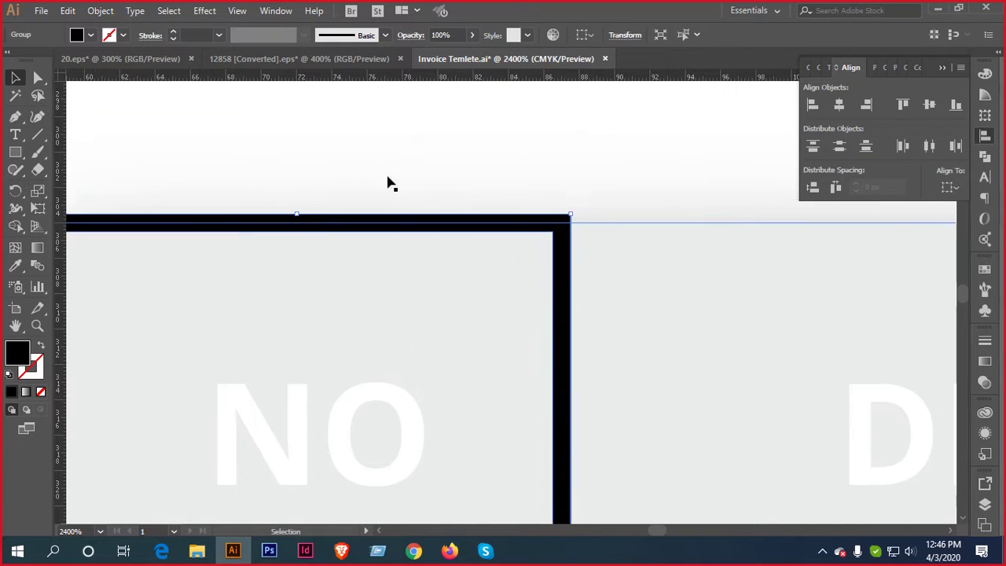
Try to delete the outer upper-right corner point of the expanded numbering column frame
{"action": "left_click", "coordinate": [38, 77]}
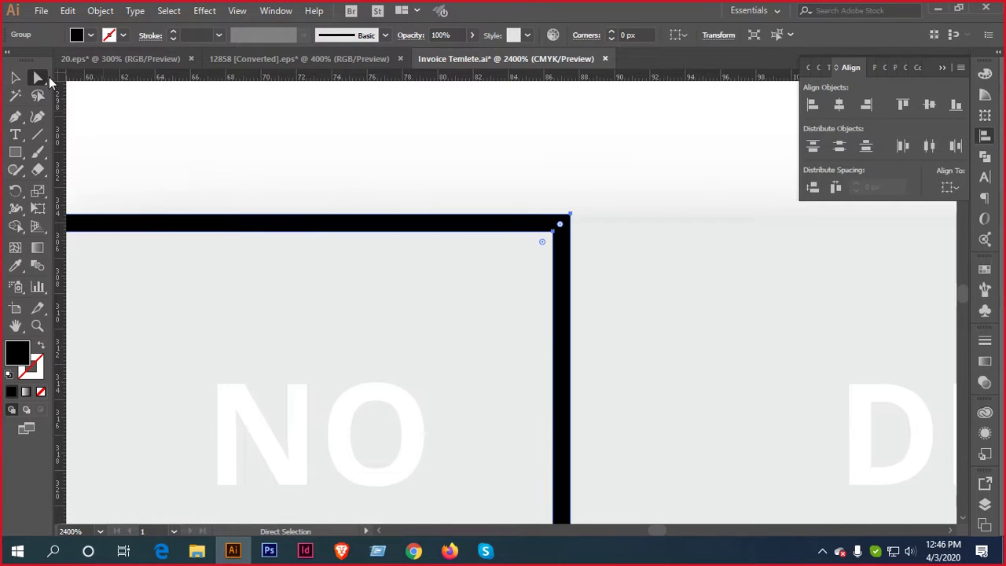
{"action": "left_click", "coordinate": [570, 215]}
{"action": "key", "text": "Delete"}
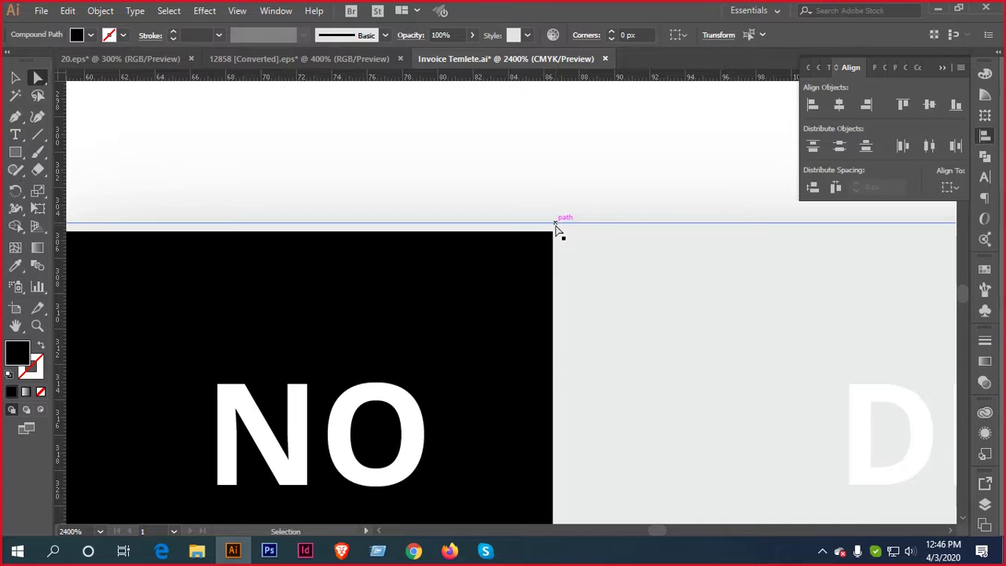
{"action": "key", "text": "ctrl+z"}
Try to move the expanded black frame left, off the numbering column
{"action": "key", "text": "ctrl+minus"}
{"action": "key", "text": "ctrl+minus"}
{"action": "key", "text": "ctrl+minus"}
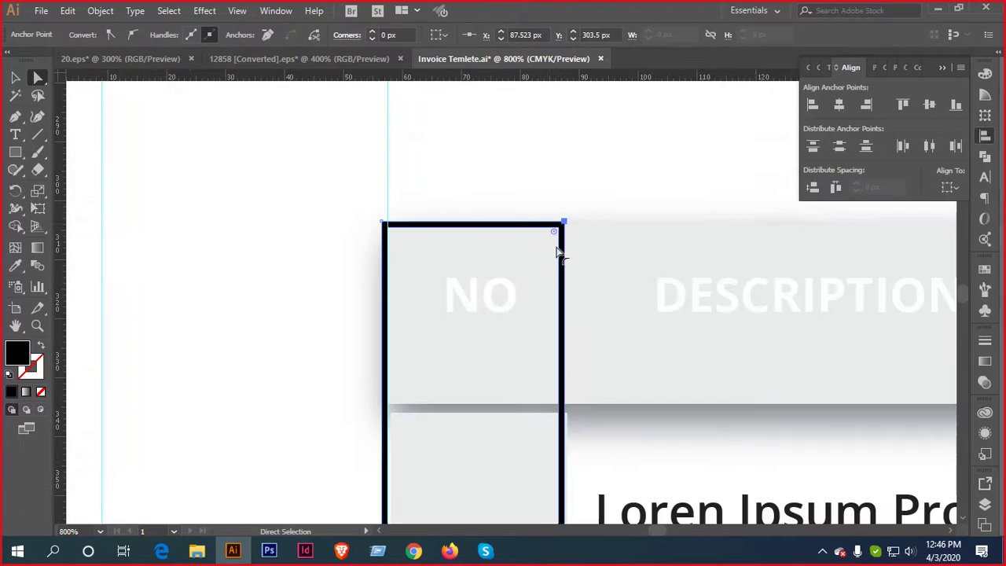
{"action": "scroll", "coordinate": [556, 251], "scroll_direction": "down", "scroll_amount": 3}
{"action": "left_click_drag", "start_coordinate": [534, 175], "coordinate": [466, 242]}
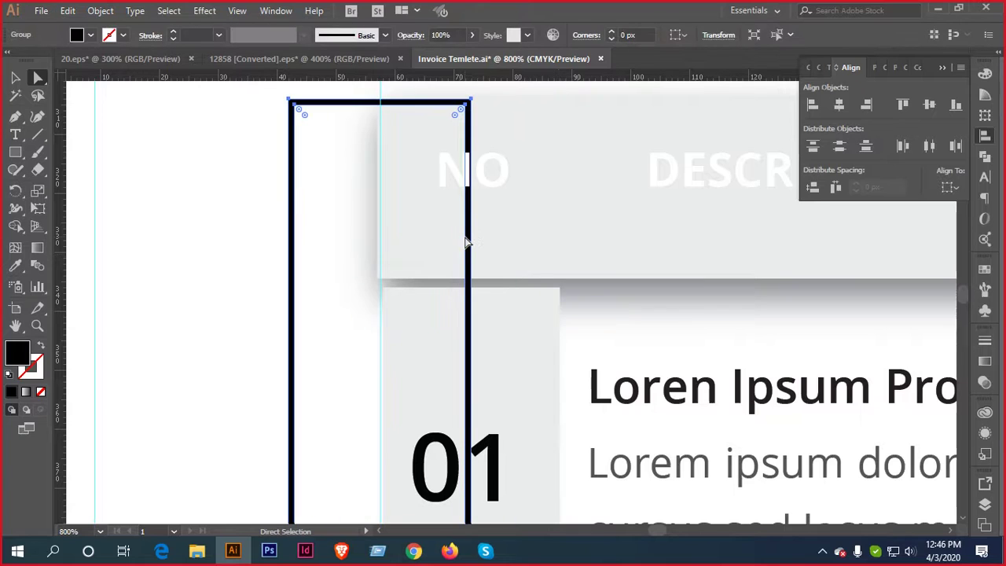
{"action": "key", "text": "ctrl+z"}
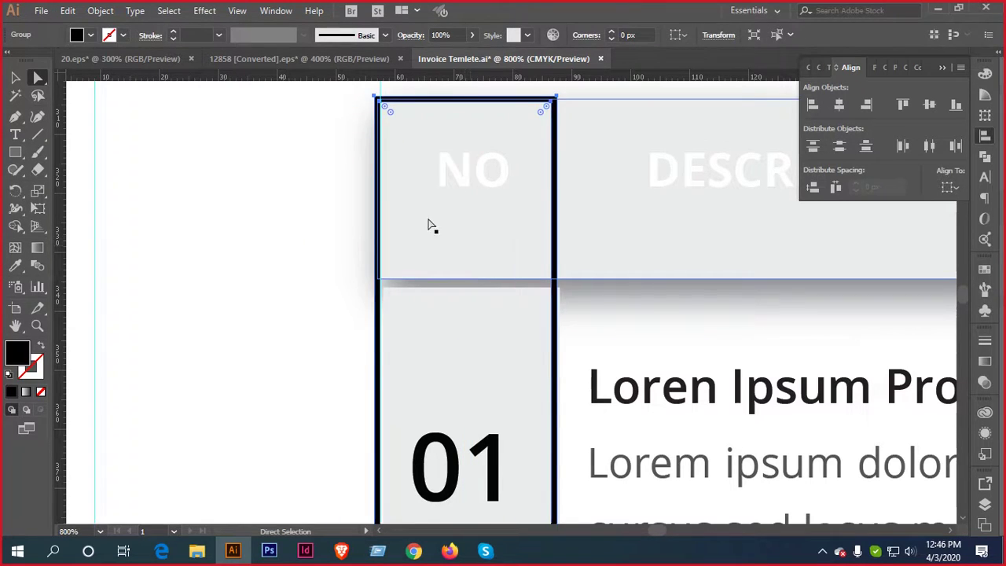
Shift the numbering column's black frame right so its outer left edge lines up with the vertical margin guide
{"action": "key", "text": "Right"}
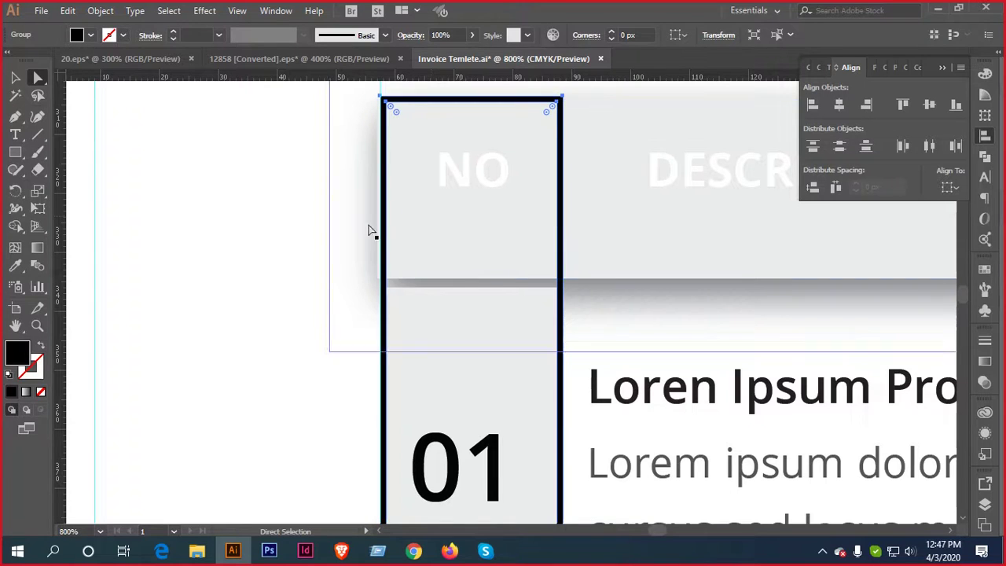
{"action": "left_click", "coordinate": [11, 76]}
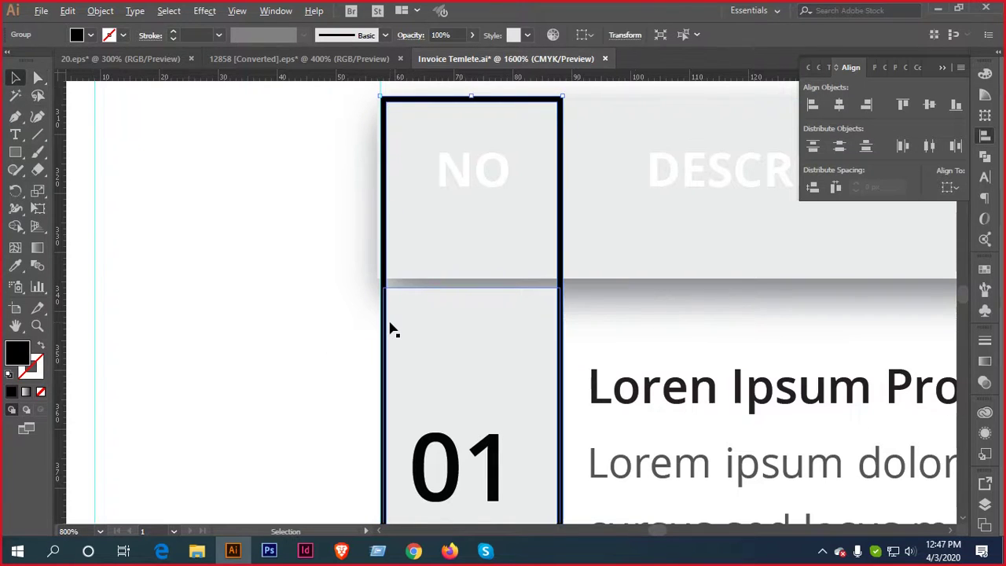
{"action": "scroll", "coordinate": [388, 328], "scroll_direction": "up", "scroll_amount": 4}
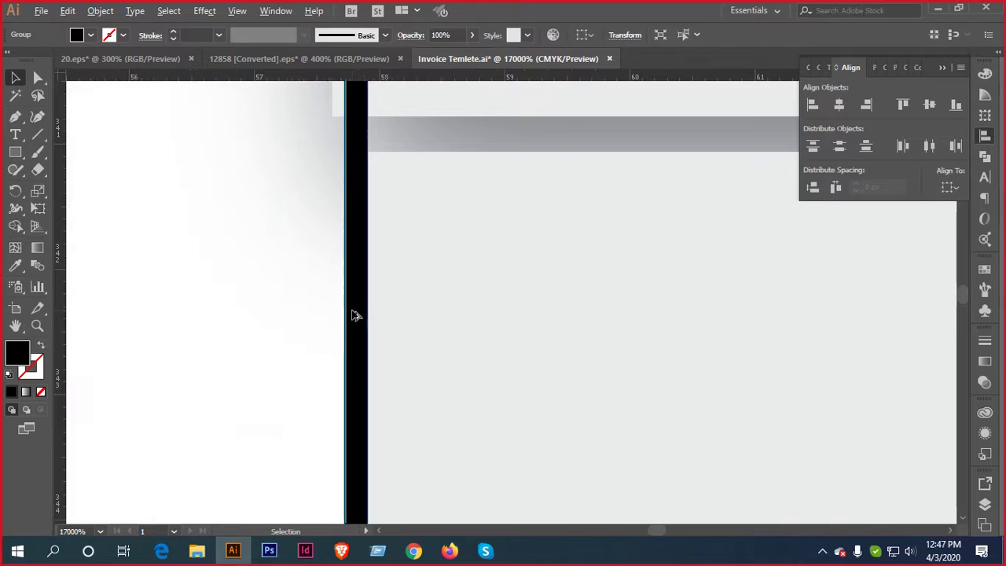
{"action": "scroll", "coordinate": [355, 314], "scroll_direction": "up", "scroll_amount": 4}
{"action": "left_click_drag", "start_coordinate": [366, 314], "coordinate": [393, 318]}
{"action": "scroll", "coordinate": [393, 317], "scroll_direction": "down", "scroll_amount": 5}
{"action": "left_click_drag", "start_coordinate": [528, 274], "coordinate": [480, 271]}
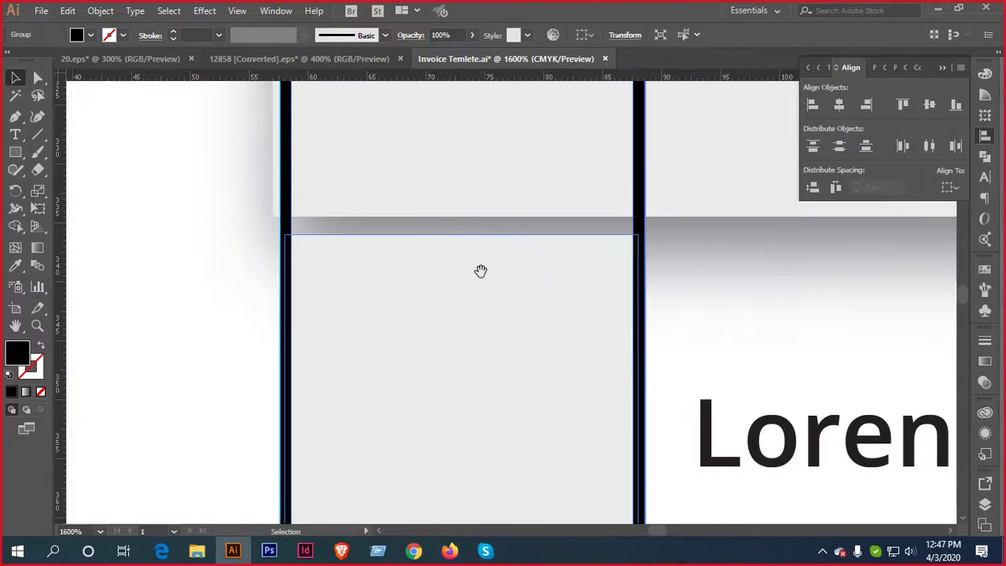
{"action": "scroll", "coordinate": [480, 278], "scroll_direction": "down", "scroll_amount": 2}
Narrow the grey header band and its shadow to 498.175 px so the band's left edge meets the vertical margin guide
{"action": "left_click", "coordinate": [535, 284]}
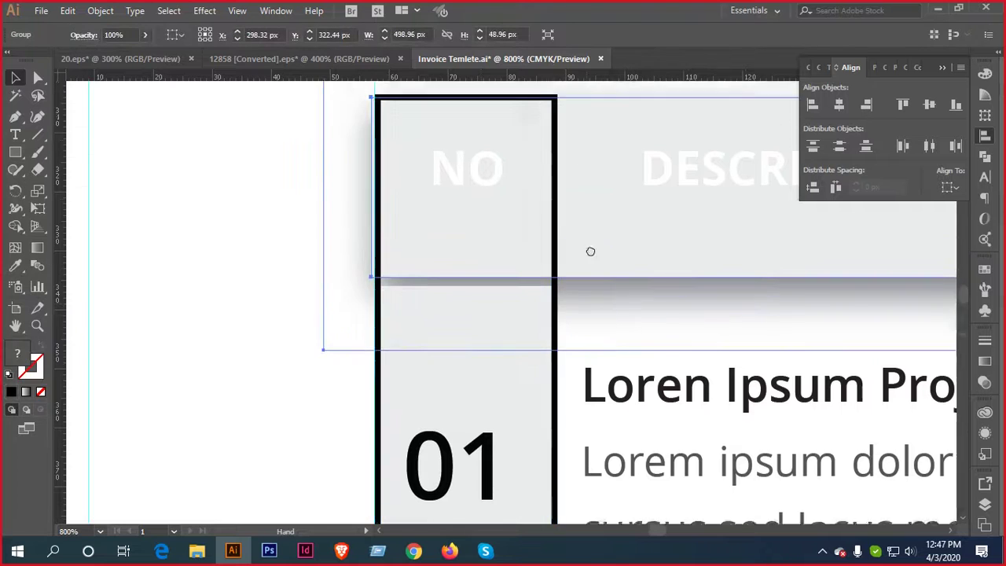
{"action": "left_click_drag", "start_coordinate": [590, 250], "coordinate": [577, 332]}
{"action": "scroll", "coordinate": [371, 241], "scroll_direction": "up", "scroll_amount": 5}
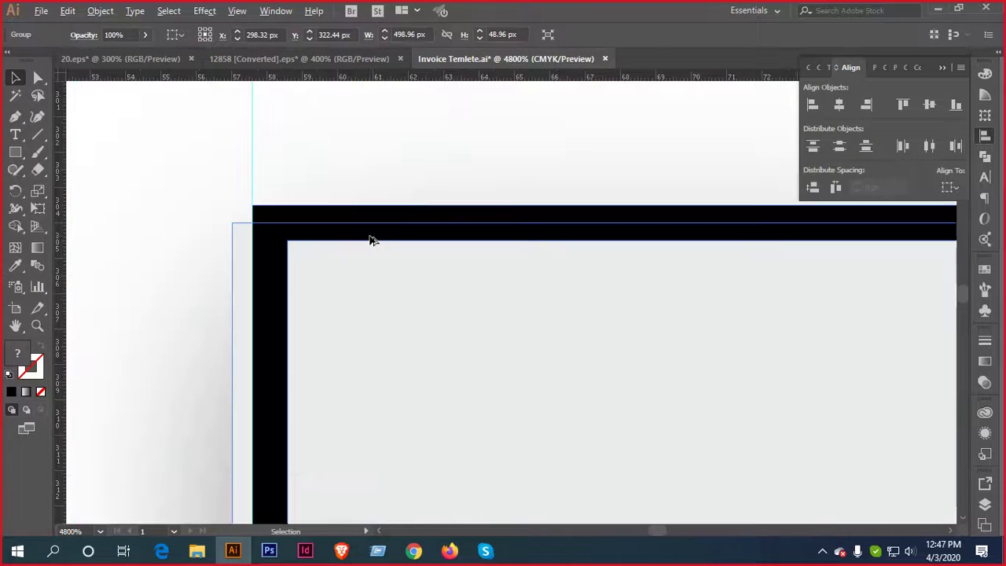
{"action": "scroll", "coordinate": [480, 141], "scroll_direction": "down", "scroll_amount": 3}
{"action": "scroll", "coordinate": [480, 141], "scroll_direction": "left", "scroll_amount": 2}
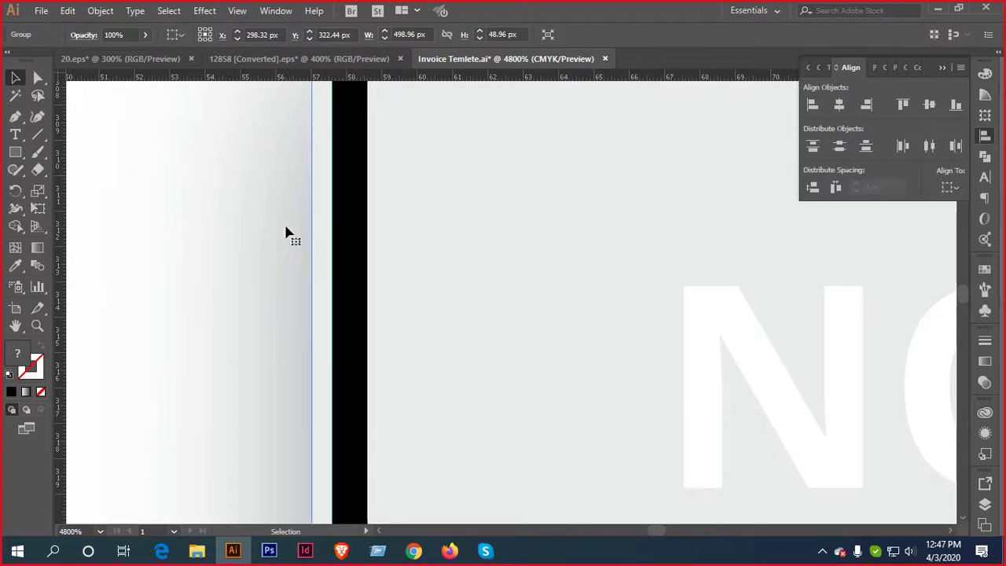
{"action": "scroll", "coordinate": [286, 233], "scroll_direction": "down", "scroll_amount": 1}
{"action": "scroll", "coordinate": [220, 216], "scroll_direction": "down", "scroll_amount": 1}
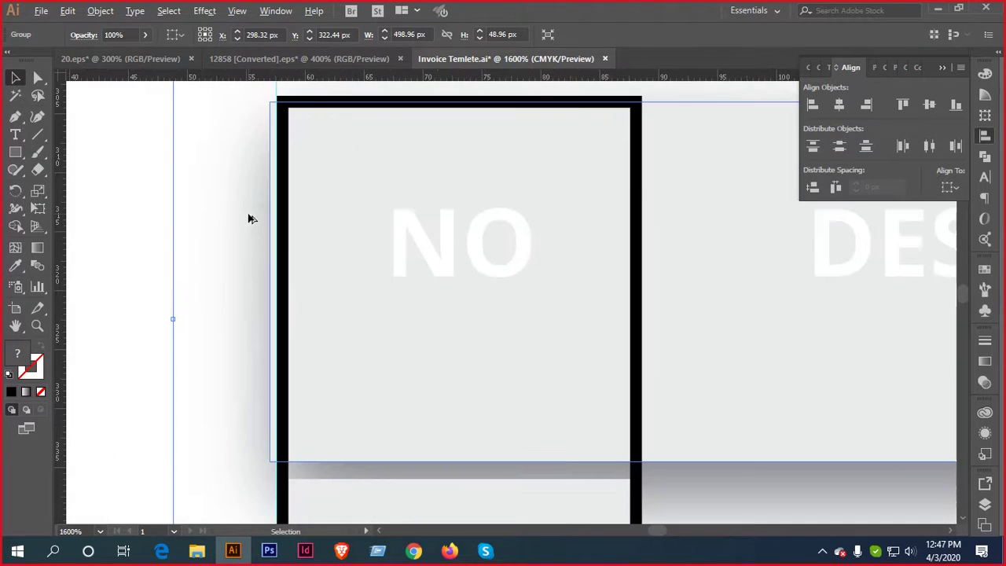
{"action": "left_click", "coordinate": [154, 189]}
{"action": "left_click", "coordinate": [545, 148]}
{"action": "left_click_drag", "start_coordinate": [176, 322], "coordinate": [185, 327]}
Try to delete the outer upper-right corner point of the black frame around the numbering column, then undo it
{"action": "scroll", "coordinate": [351, 269], "scroll_direction": "down", "scroll_amount": 2}
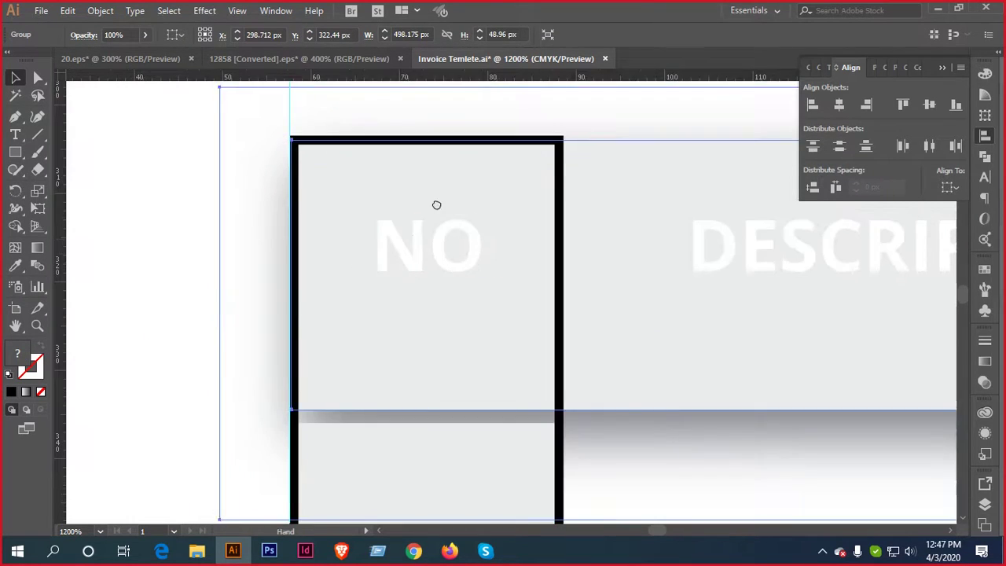
{"action": "left_click_drag", "start_coordinate": [435, 205], "coordinate": [438, 276]}
{"action": "scroll", "coordinate": [463, 270], "scroll_direction": "up", "scroll_amount": 3}
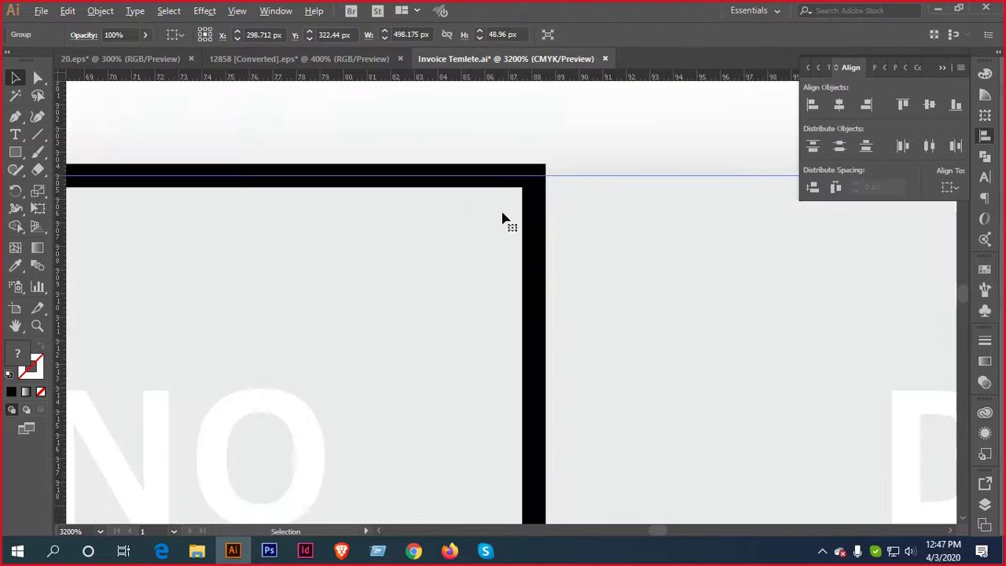
{"action": "left_click", "coordinate": [543, 168]}
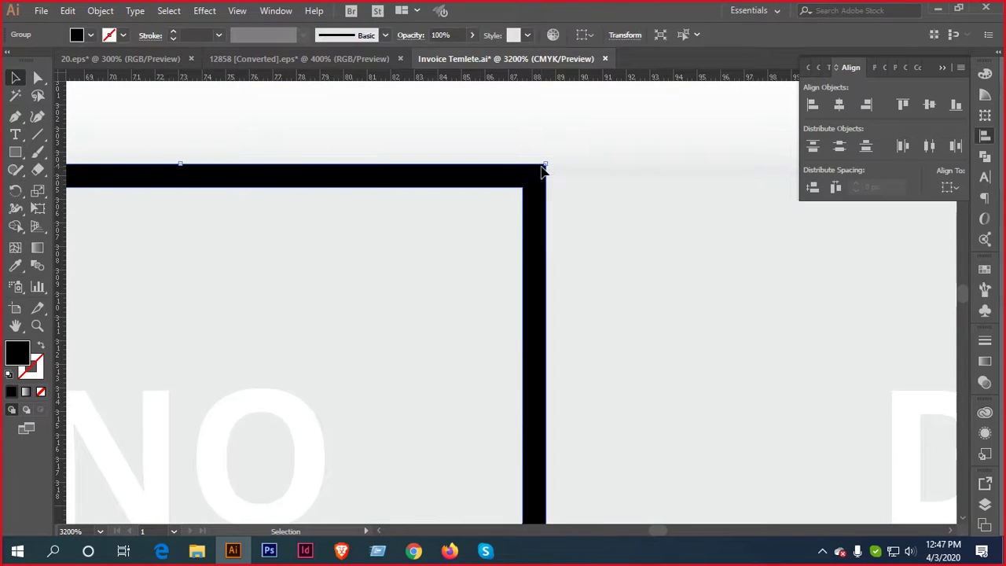
{"action": "left_click", "coordinate": [100, 10]}
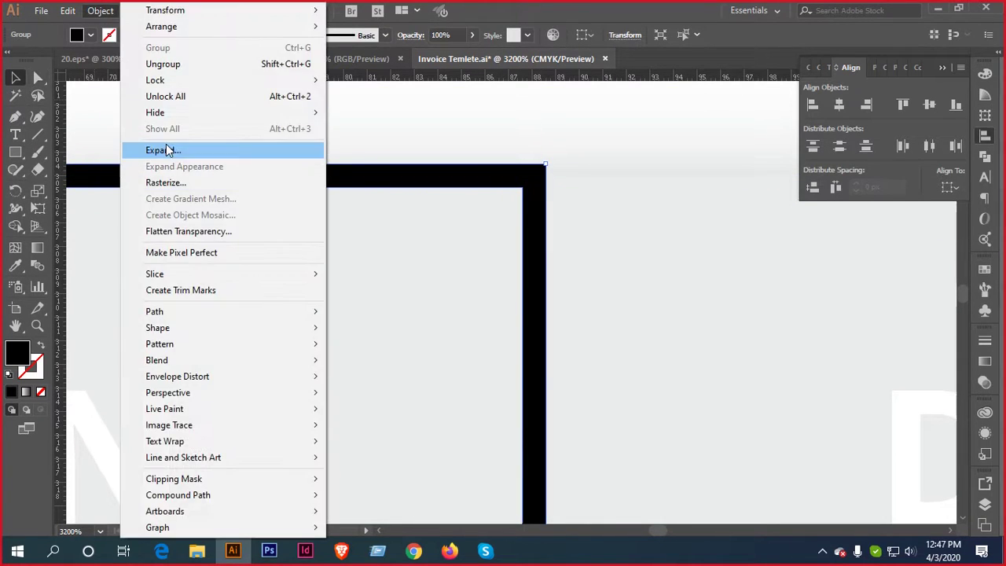
{"action": "left_click", "coordinate": [168, 149]}
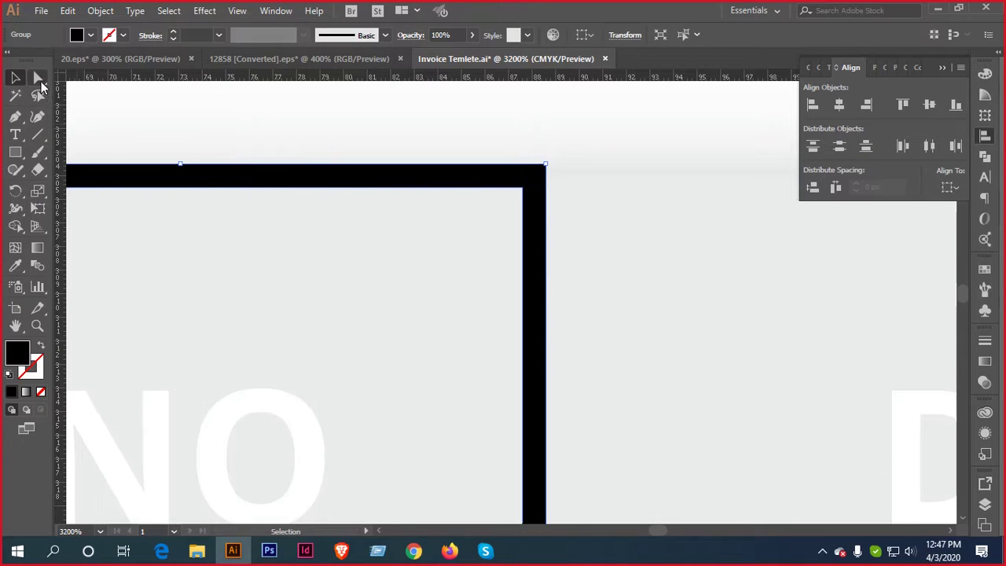
{"action": "left_click", "coordinate": [39, 78]}
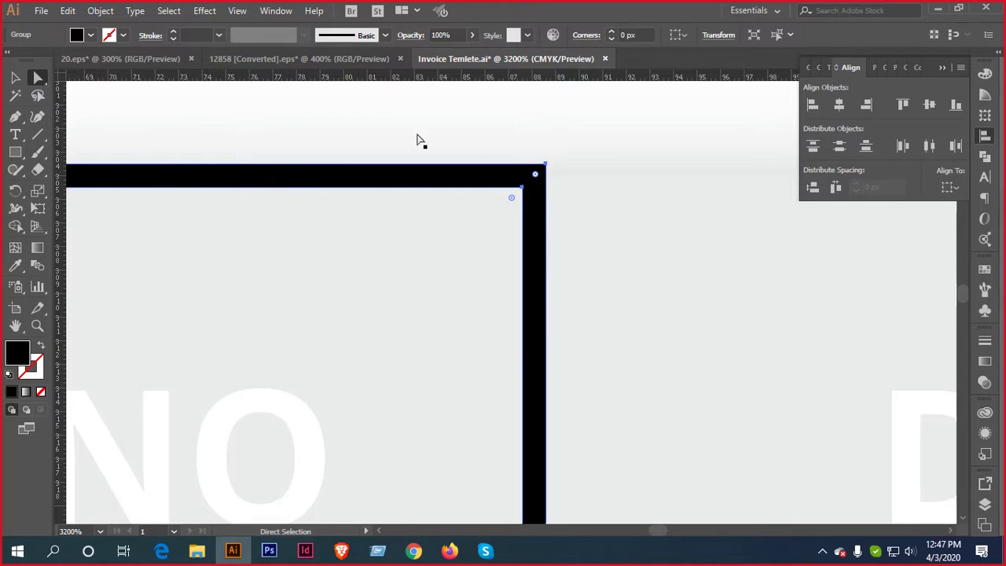
{"action": "left_click", "coordinate": [545, 167]}
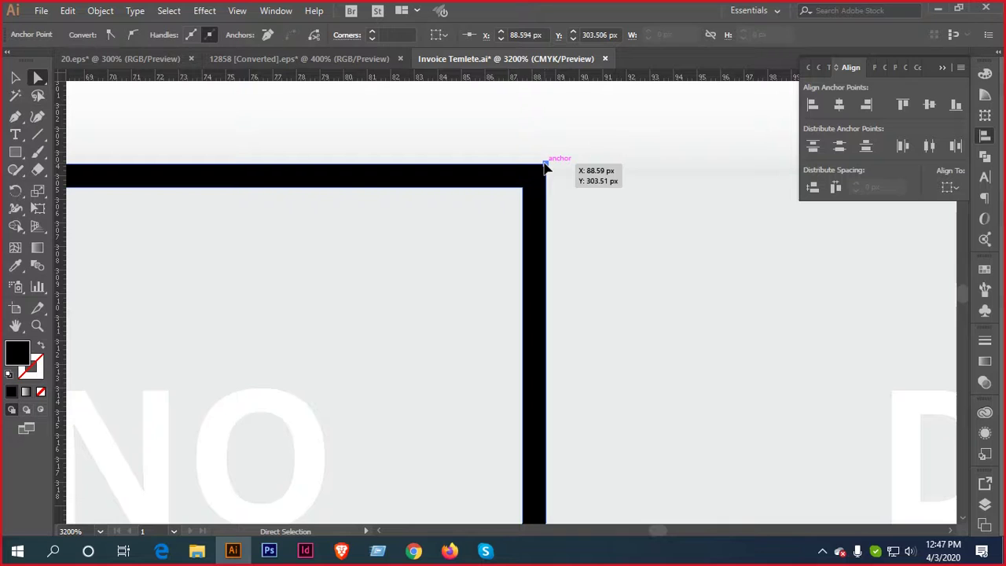
{"action": "left_click", "coordinate": [545, 164]}
{"action": "left_click", "coordinate": [478, 185]}
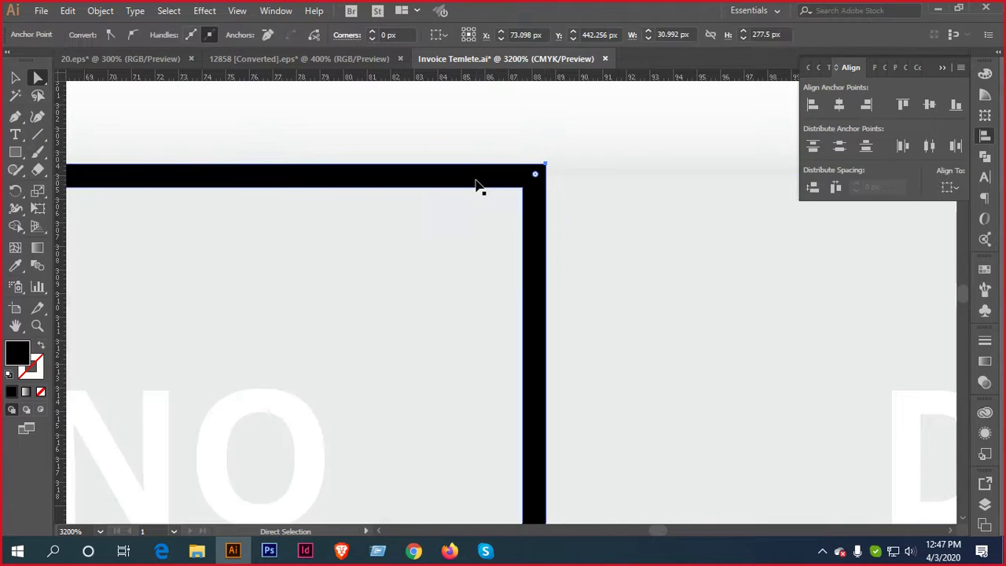
{"action": "scroll", "coordinate": [481, 228], "scroll_direction": "down", "scroll_amount": 5, "text": "alt"}
{"action": "left_click", "coordinate": [479, 226]}
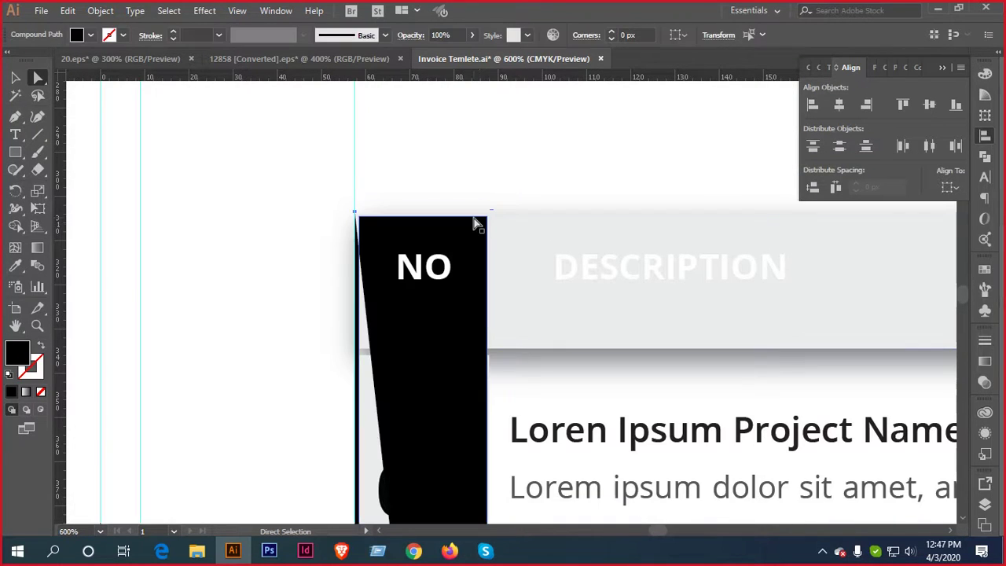
{"action": "key", "text": "ctrl+z"}
Delete the whole black frame around the numbering column
{"action": "left_click", "coordinate": [16, 79]}
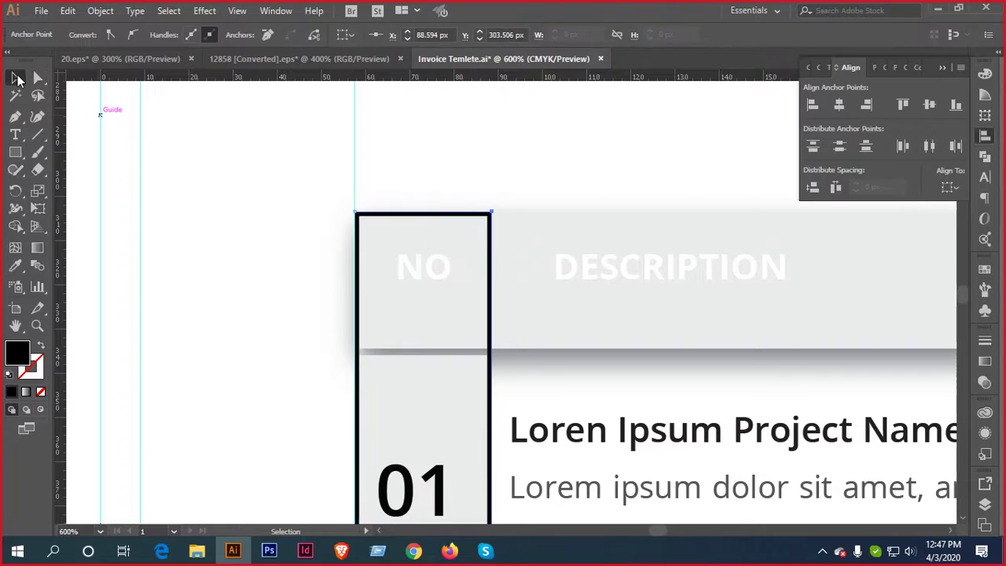
{"action": "key", "text": "ctrl+shift+z"}
{"action": "scroll", "coordinate": [205, 173], "scroll_direction": "down", "scroll_amount": 2}
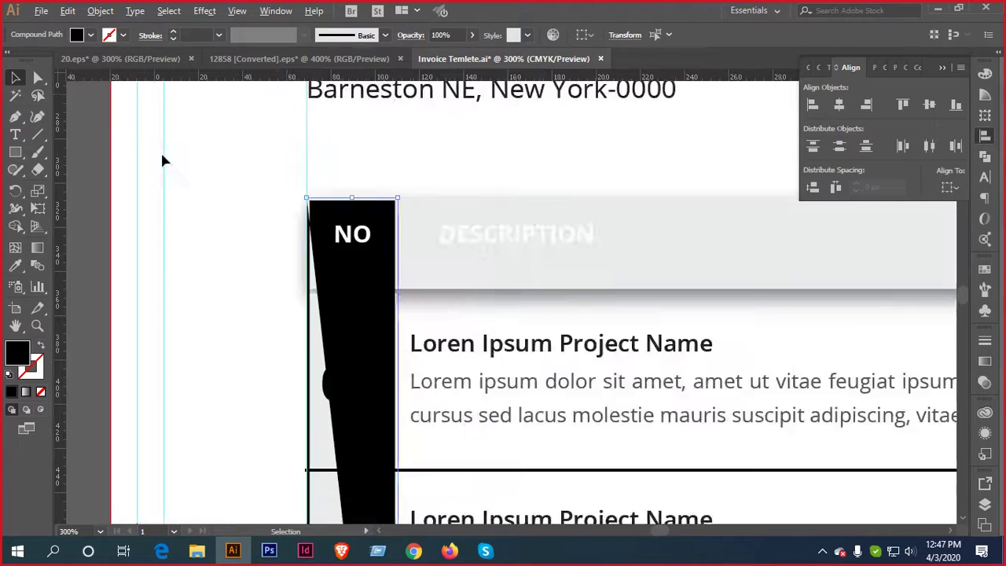
{"action": "left_click", "coordinate": [187, 164]}
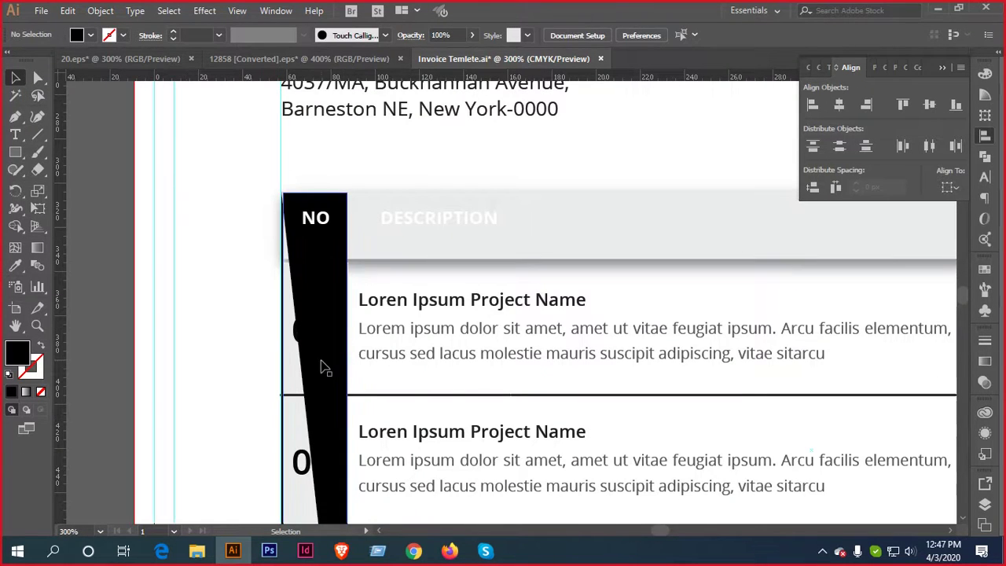
{"action": "key", "text": "ctrl+z"}
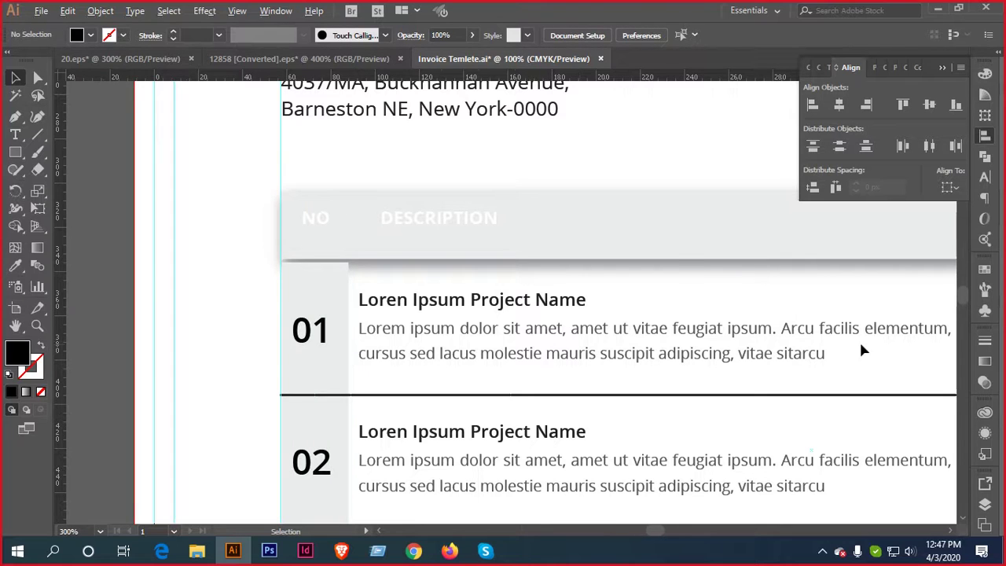
{"action": "scroll", "coordinate": [861, 351], "scroll_direction": "down", "scroll_amount": 3}
{"action": "scroll", "coordinate": [920, 343], "scroll_direction": "up", "scroll_amount": 4}
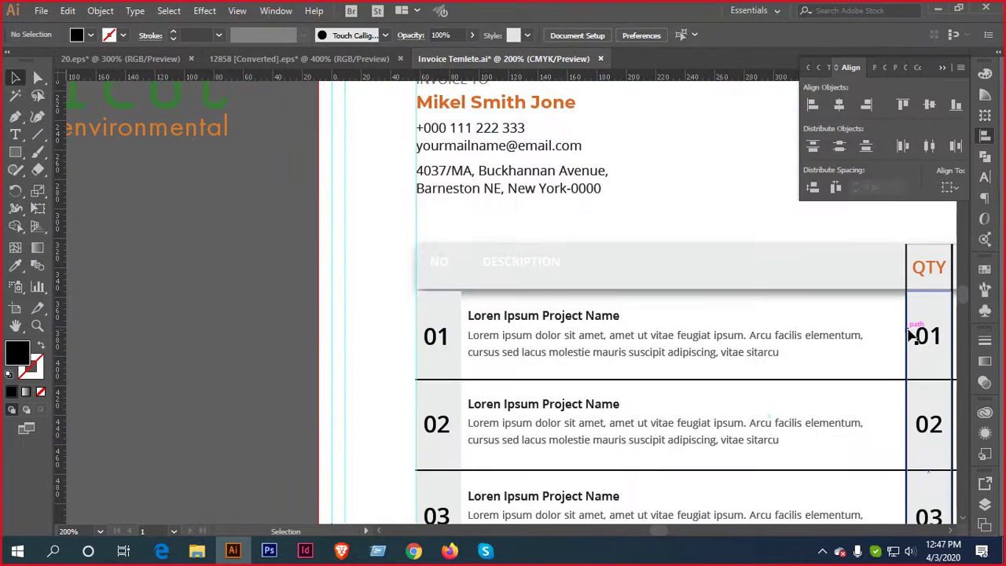
Copy the QTY column's pair of black vertical divider lines onto the NO column, placing them along its two sides
{"action": "left_click", "coordinate": [909, 336]}
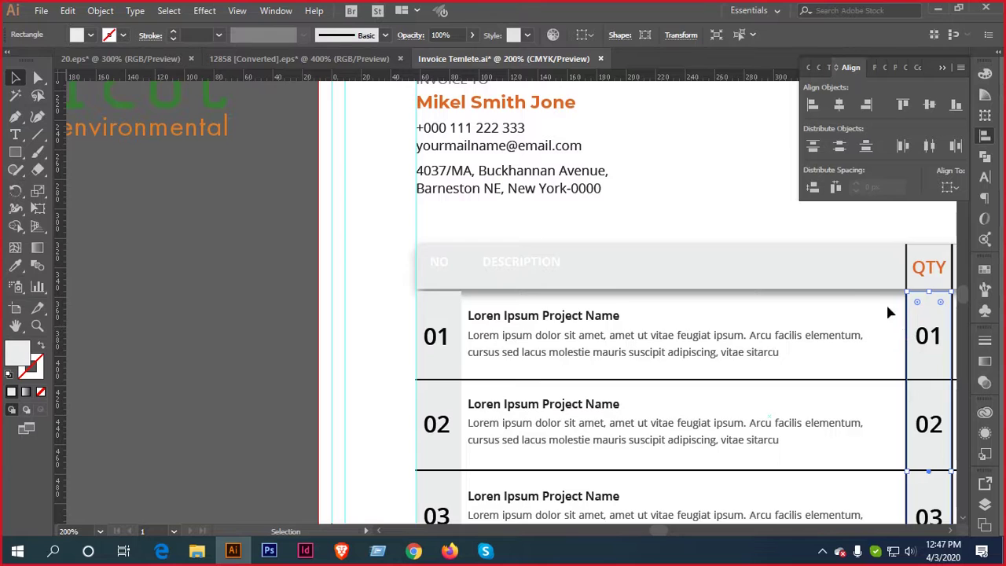
{"action": "scroll", "coordinate": [885, 306], "scroll_direction": "up", "scroll_amount": 2}
{"action": "scroll", "coordinate": [848, 323], "scroll_direction": "up", "scroll_amount": 2}
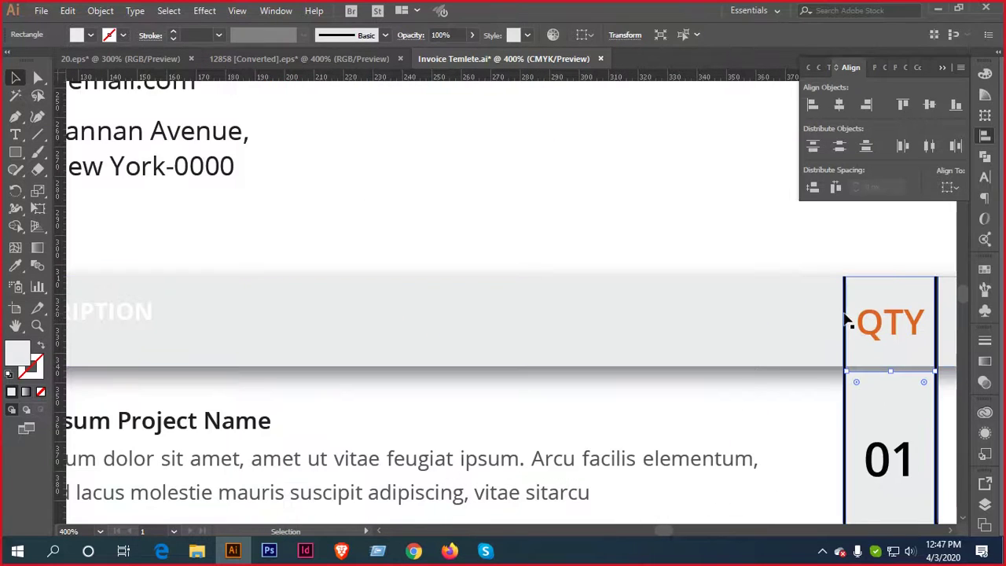
{"action": "left_click", "coordinate": [847, 320]}
{"action": "scroll", "coordinate": [843, 319], "scroll_direction": "down", "scroll_amount": 3}
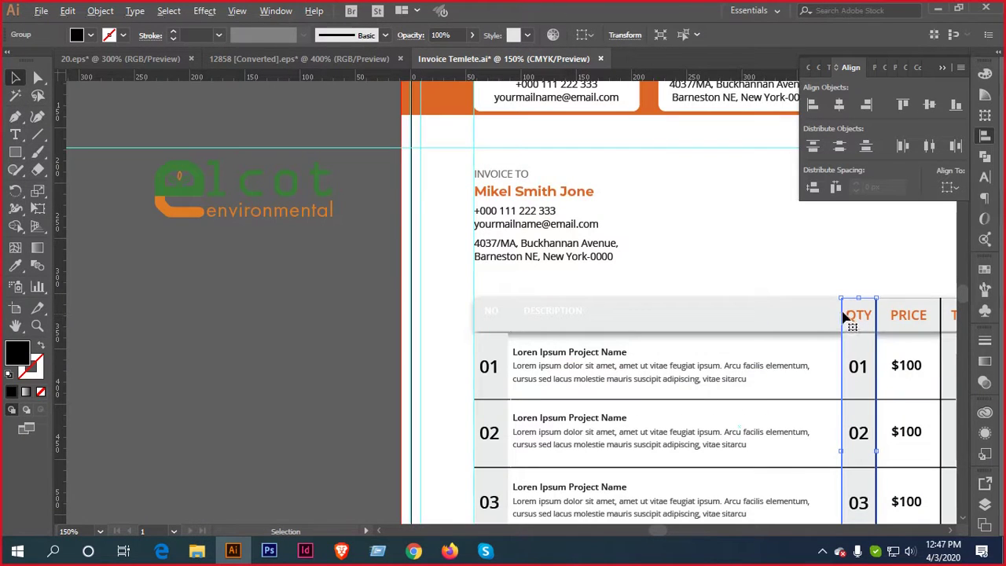
{"action": "left_click_drag", "start_coordinate": [845, 315], "coordinate": [477, 319]}
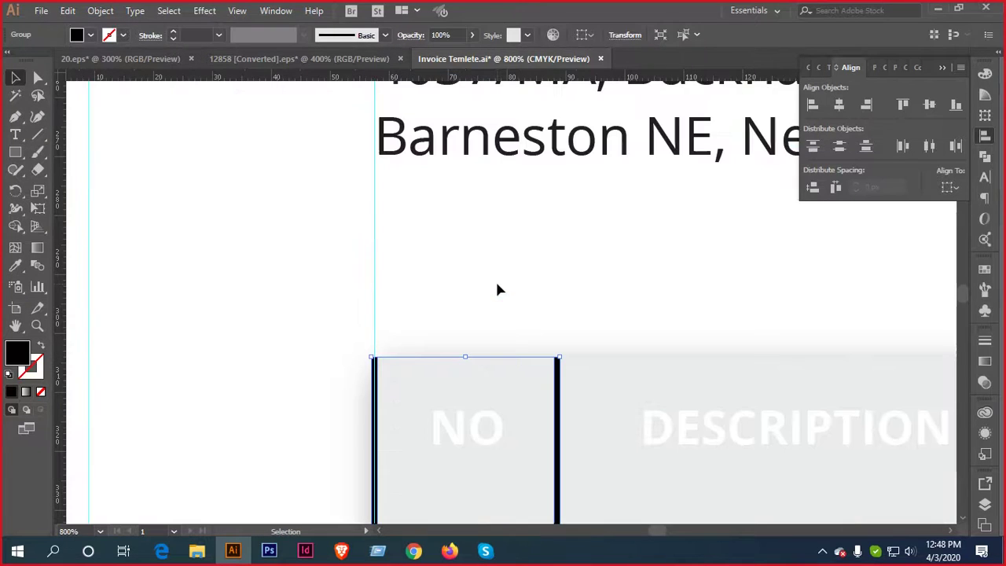
{"action": "left_click", "coordinate": [587, 297]}
{"action": "scroll", "coordinate": [590, 301], "scroll_direction": "down", "scroll_amount": 3}
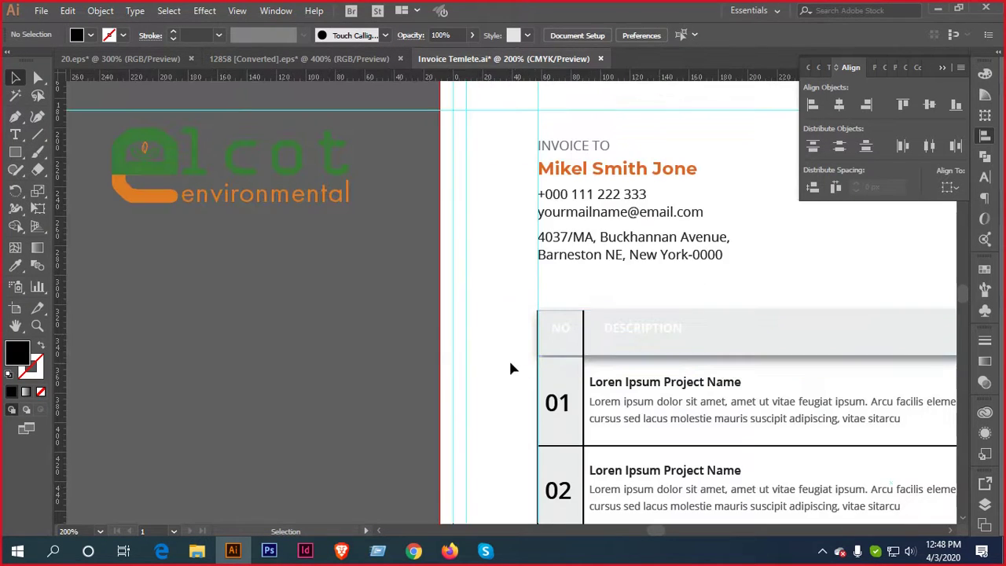
Match the NO and DESCRIPTION headings to the QTY heading's orange Open Sans Semibold 11.98 pt style with the Eyedropper
{"action": "left_click_drag", "start_coordinate": [666, 348], "coordinate": [597, 254]}
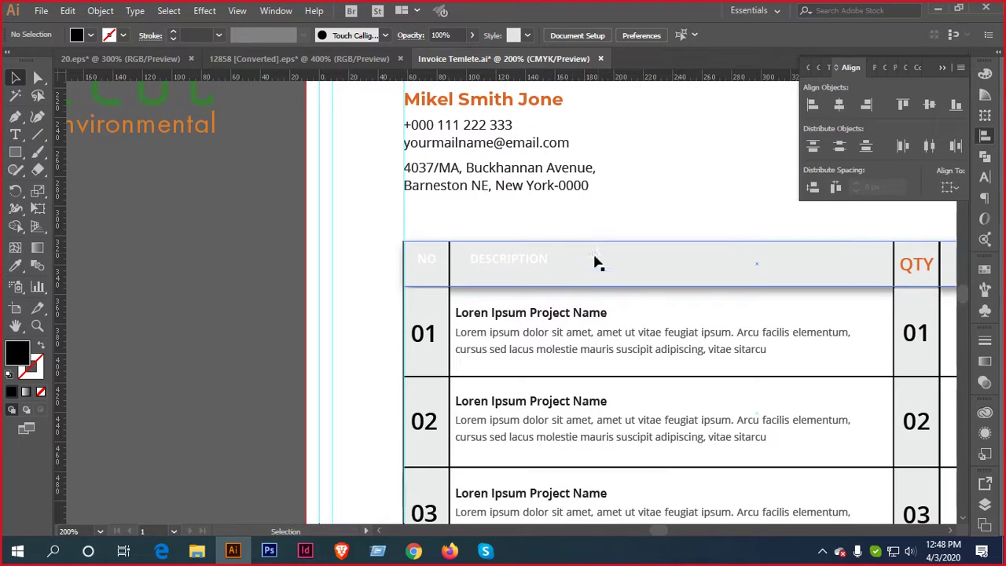
{"action": "scroll", "coordinate": [589, 284], "scroll_direction": "right", "scroll_amount": 1}
{"action": "scroll", "coordinate": [373, 272], "scroll_direction": "up", "scroll_amount": 1}
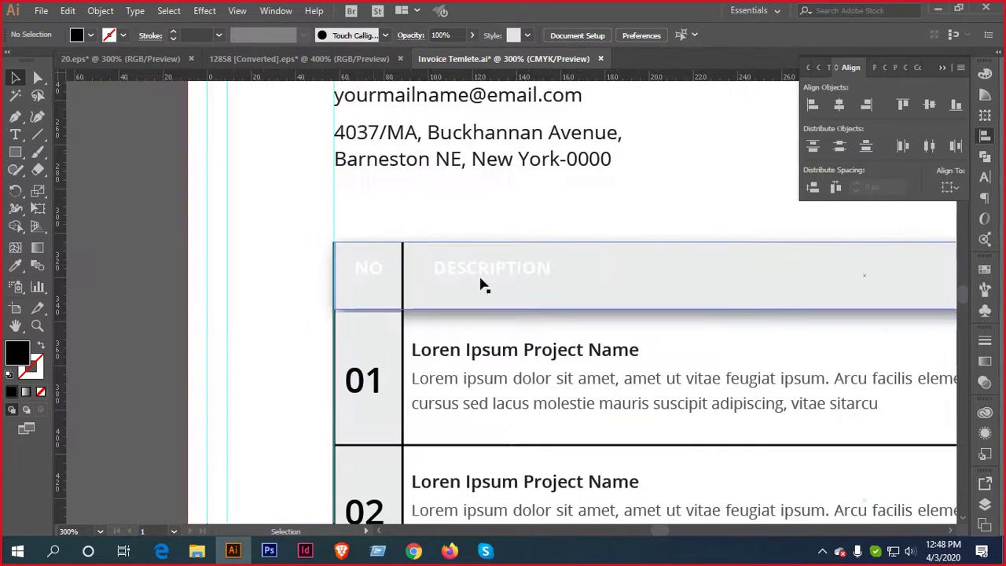
{"action": "scroll", "coordinate": [487, 290], "scroll_direction": "right", "scroll_amount": 3}
{"action": "left_click", "coordinate": [232, 296]}
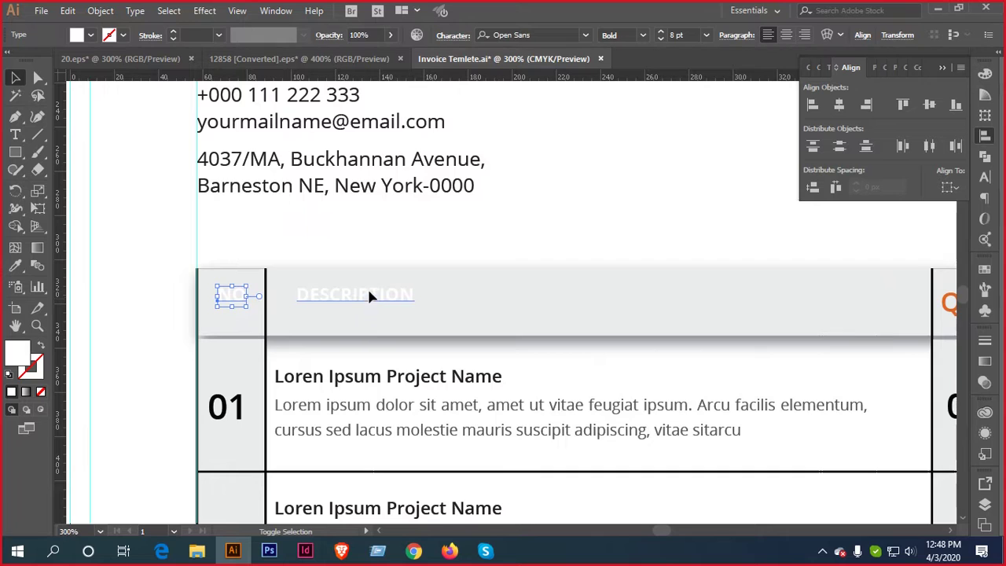
{"action": "left_click_drag", "start_coordinate": [746, 292], "coordinate": [465, 296]}
{"action": "key", "text": "i"}
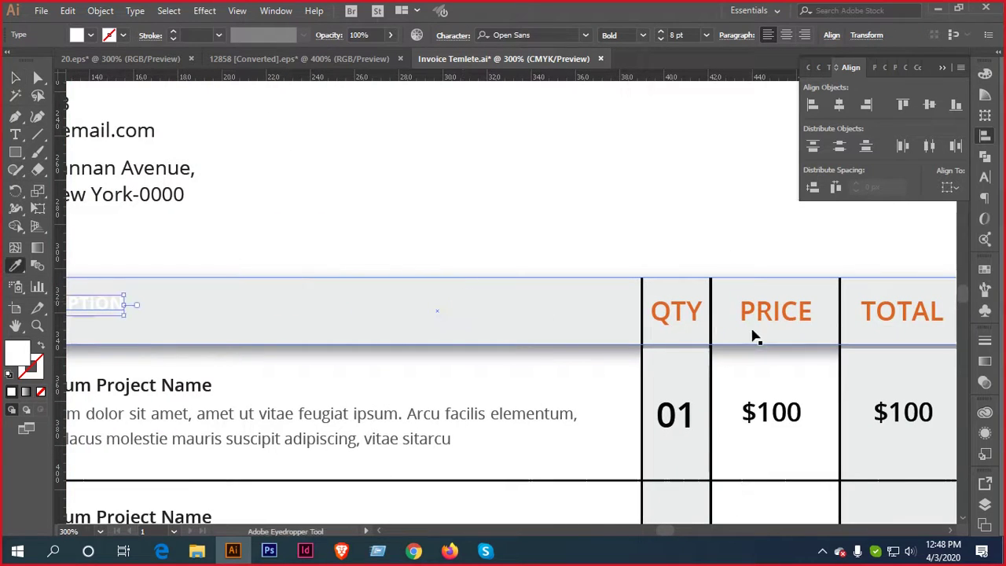
{"action": "left_click", "coordinate": [679, 304]}
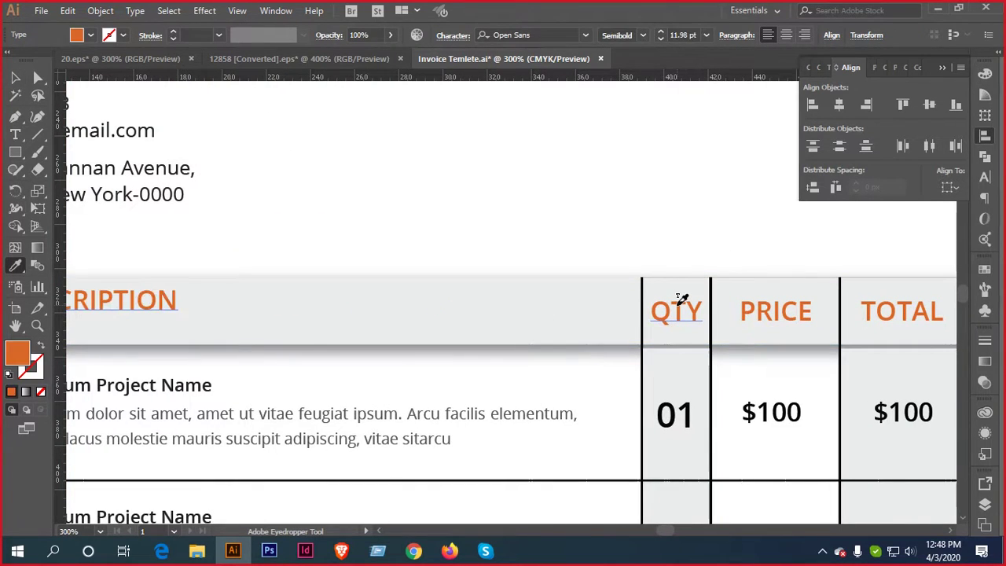
{"action": "key", "text": "v"}
{"action": "left_click", "coordinate": [487, 209]}
Nudge the NO heading left, centre it horizontally with the numbering column's grey rectangle, and nudge both one step left
{"action": "scroll", "coordinate": [448, 242], "scroll_direction": "down", "scroll_amount": 2}
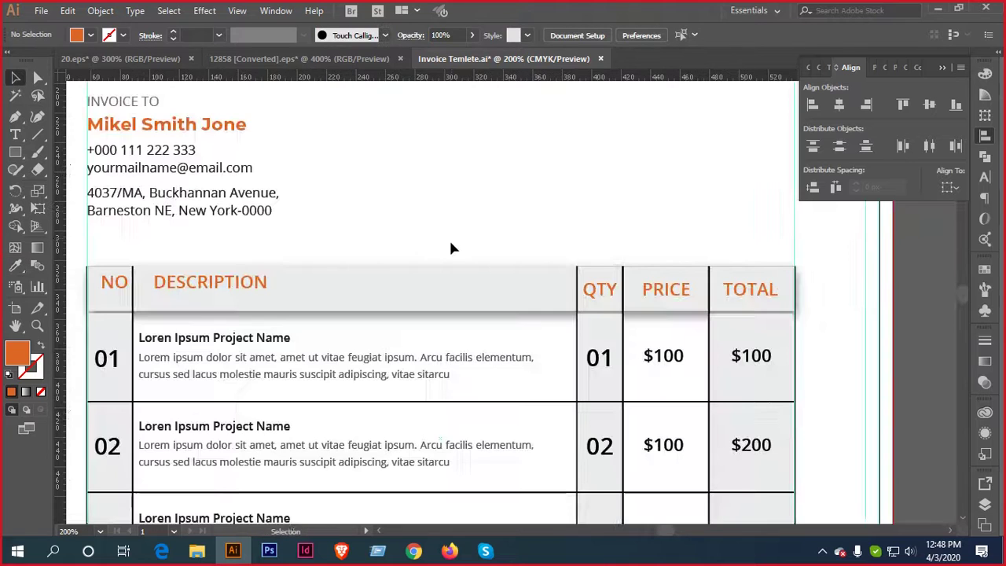
{"action": "scroll", "coordinate": [639, 220], "scroll_direction": "up", "scroll_amount": 1}
{"action": "scroll", "coordinate": [354, 288], "scroll_direction": "up", "scroll_amount": 2}
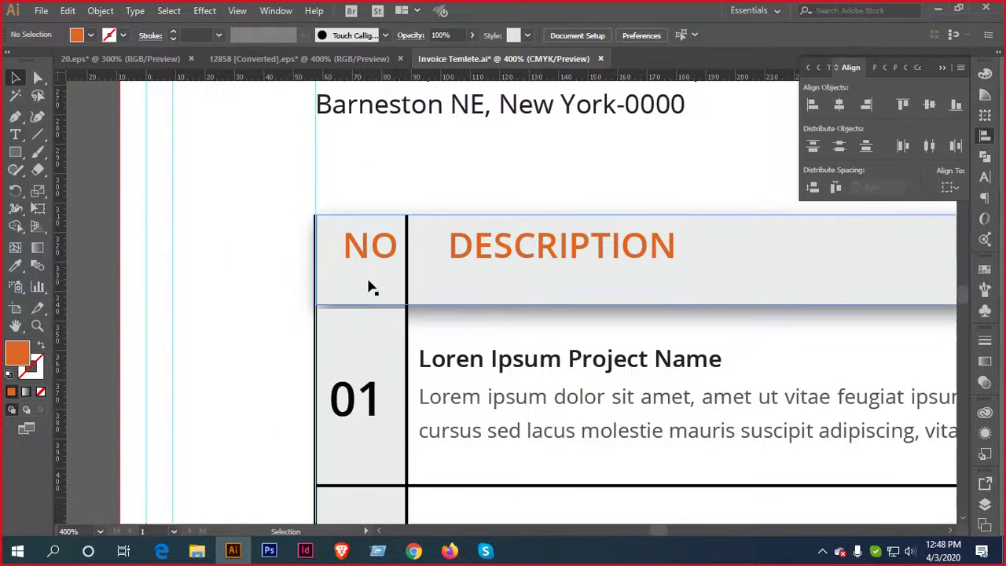
{"action": "left_click", "coordinate": [362, 253]}
{"action": "key", "text": "Left"}
{"action": "key", "text": "Left"}
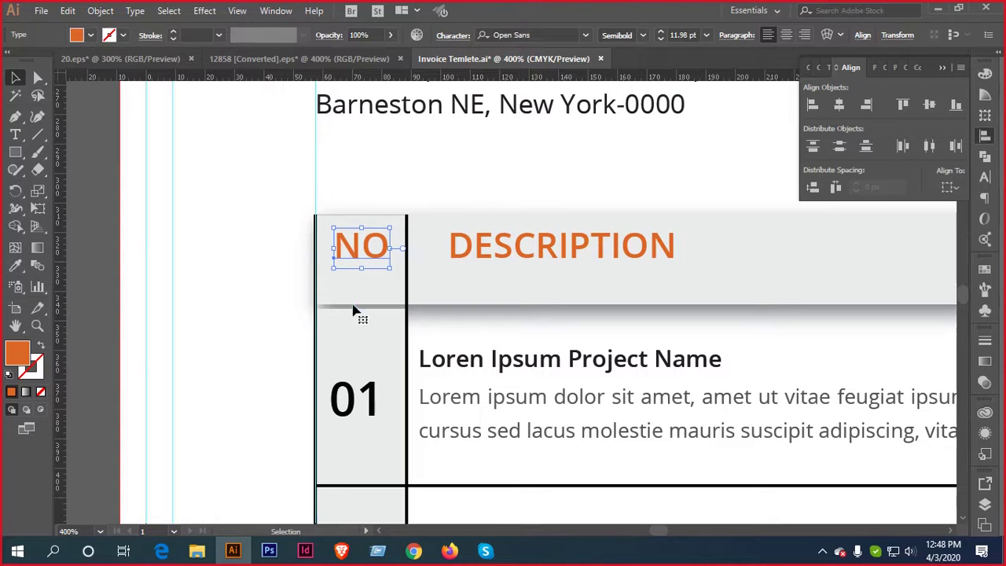
{"action": "left_click", "coordinate": [363, 343], "text": "shift"}
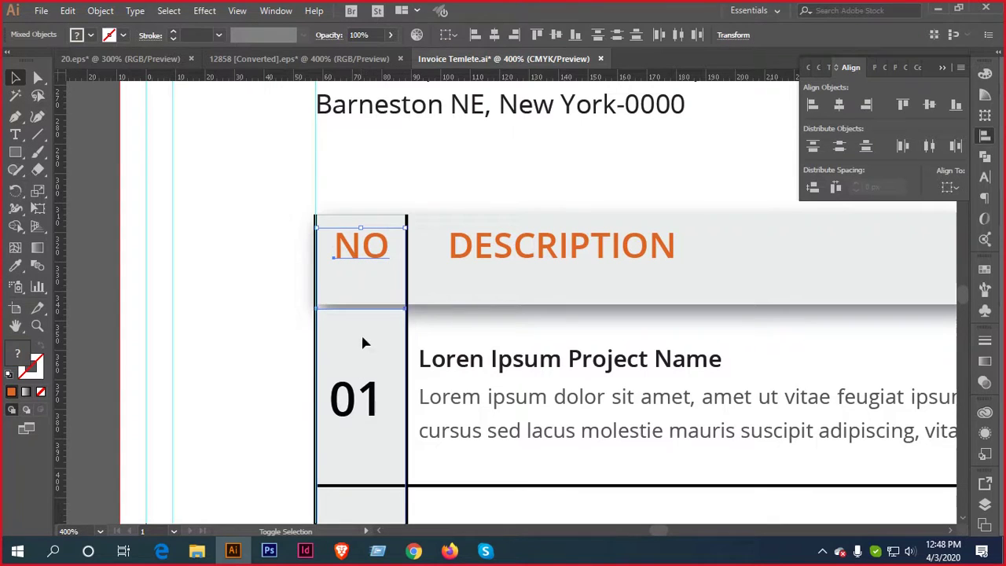
{"action": "left_click", "coordinate": [494, 36]}
{"action": "key", "text": "Left"}
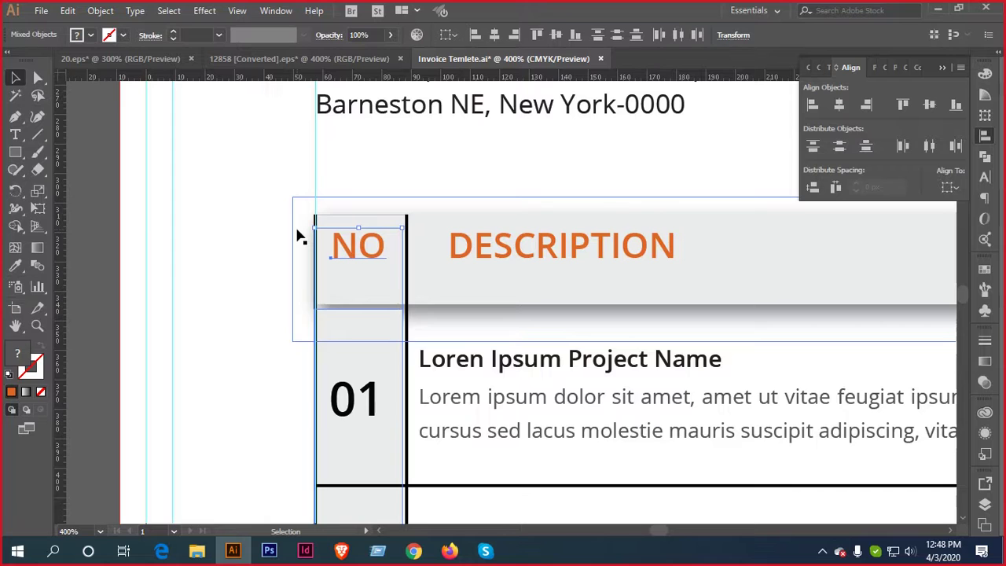
{"action": "left_click", "coordinate": [218, 267]}
Nudge the NO heading and the numbering column's grey rectangle one step right so the rectangle meets the divider line beside DESCRIPTION
{"action": "scroll", "coordinate": [420, 364], "scroll_direction": "up", "scroll_amount": 4}
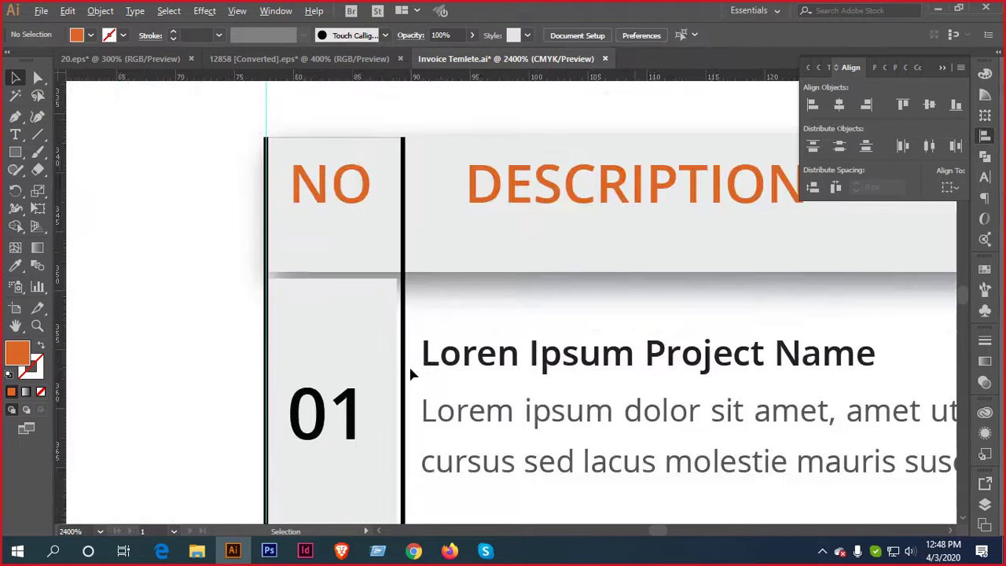
{"action": "scroll", "coordinate": [374, 293], "scroll_direction": "down", "scroll_amount": 1}
{"action": "scroll", "coordinate": [696, 399], "scroll_direction": "up", "scroll_amount": 2}
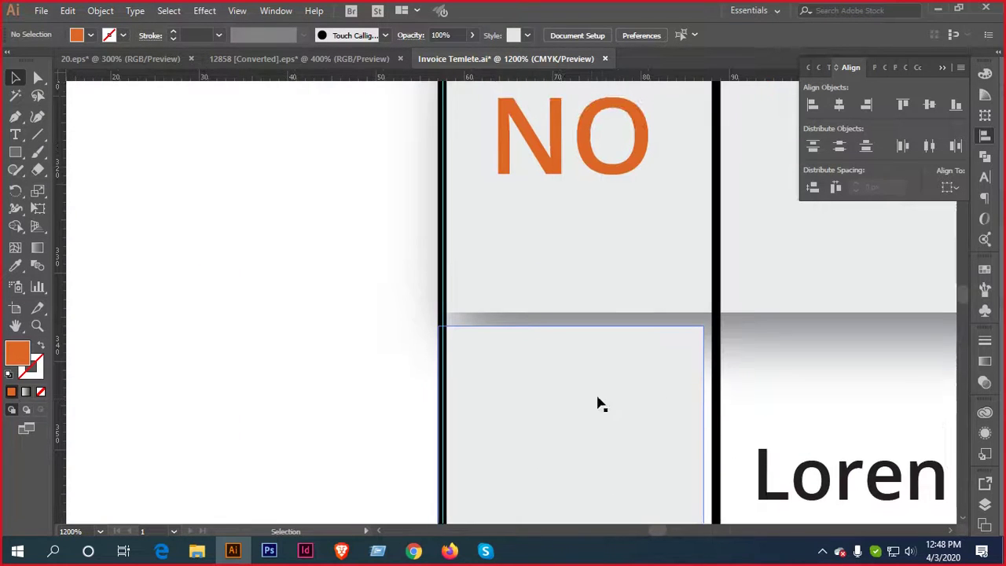
{"action": "left_click", "coordinate": [597, 404]}
{"action": "left_click", "coordinate": [611, 173], "text": "shift"}
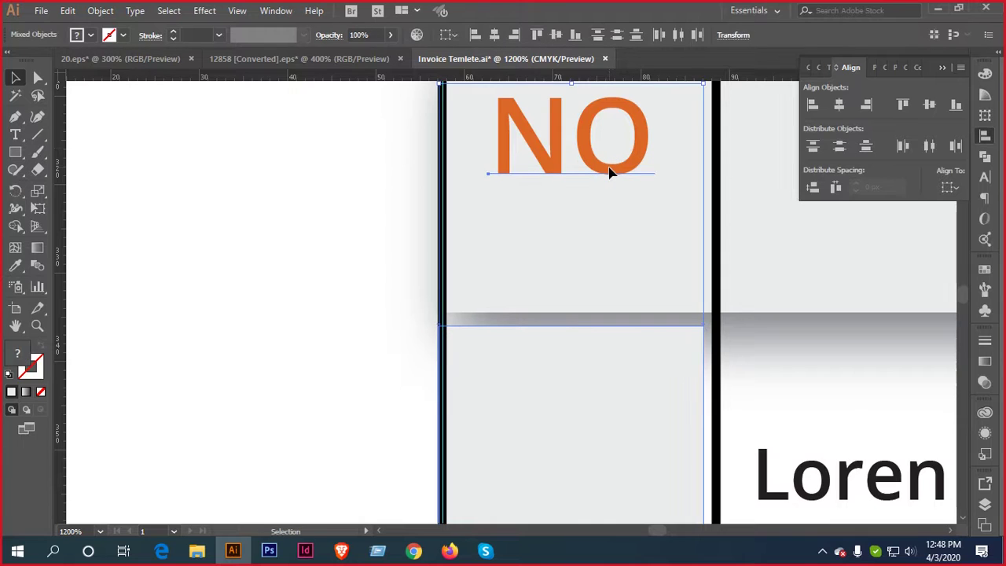
{"action": "key", "text": "Right"}
{"action": "left_click", "coordinate": [804, 366]}
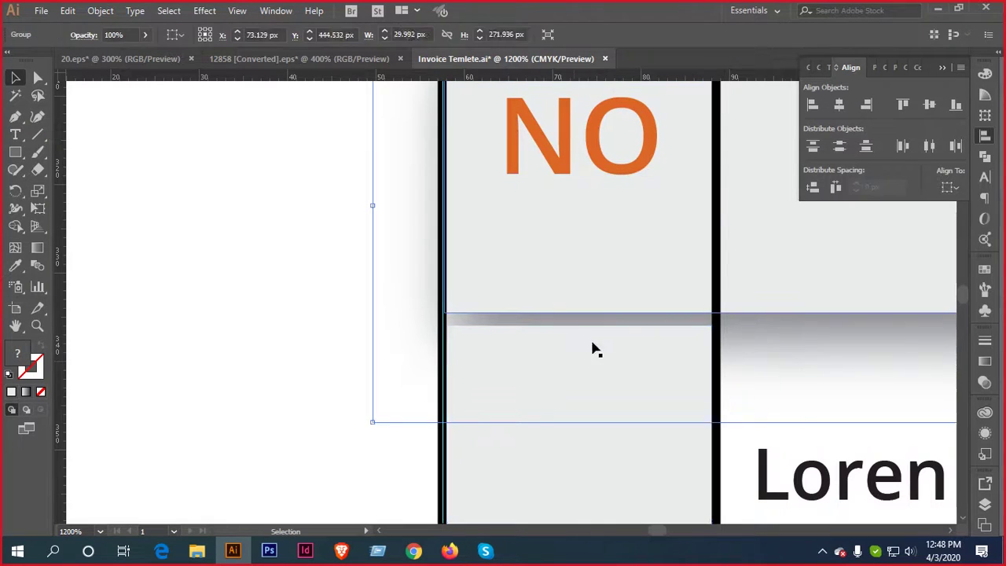
{"action": "scroll", "coordinate": [440, 388], "scroll_direction": "up", "scroll_amount": 4}
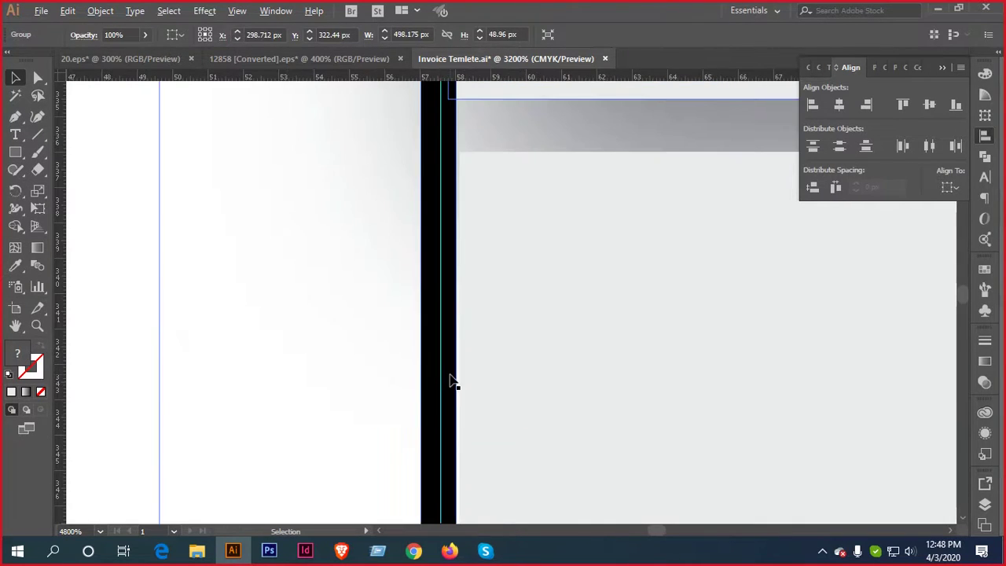
{"action": "scroll", "coordinate": [449, 383], "scroll_direction": "down", "scroll_amount": 8}
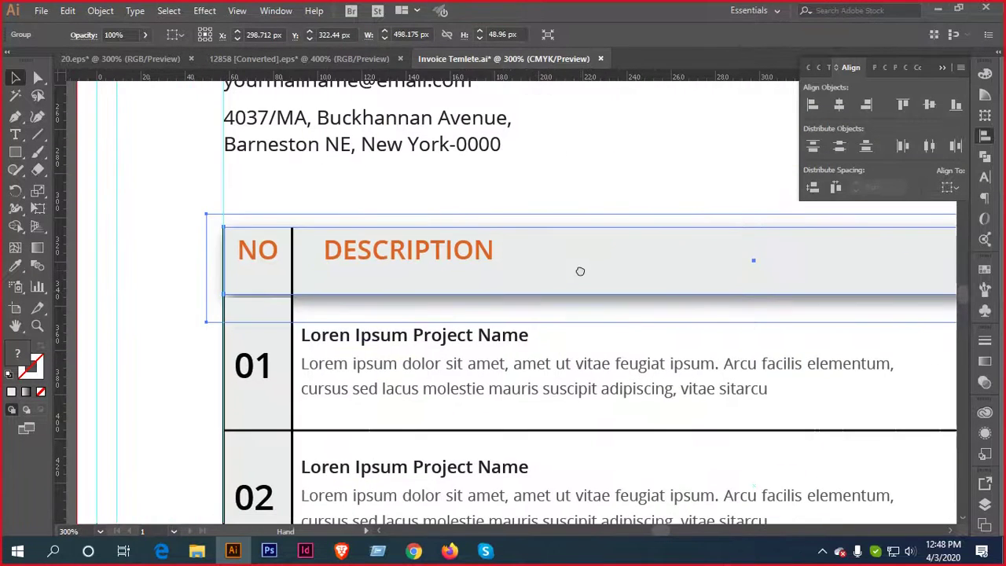
Centre the NO, DESCRIPTION, QTY, PRICE and TOTAL headings vertically with the grey header bar
{"action": "scroll", "coordinate": [723, 298], "scroll_direction": "down", "scroll_amount": 2}
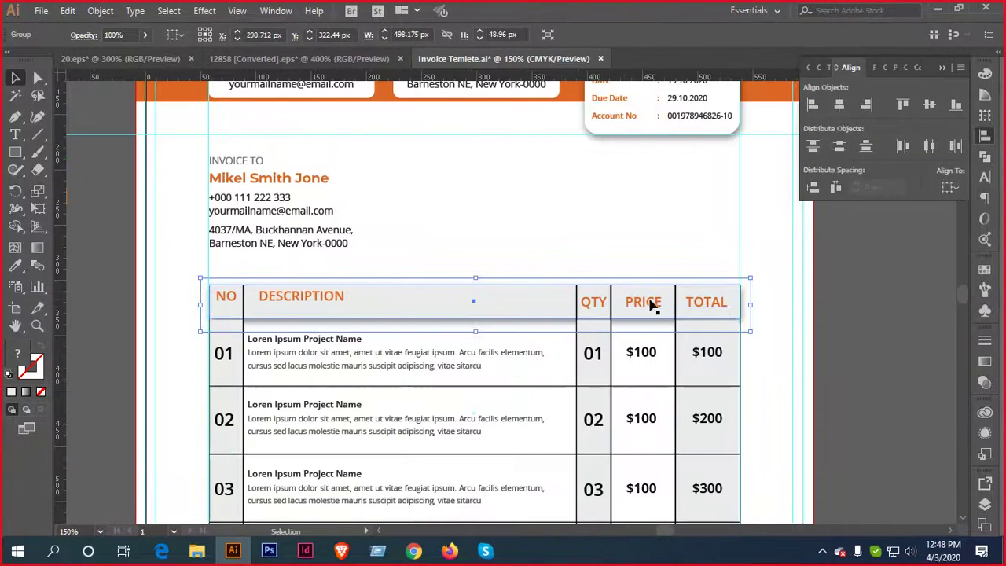
{"action": "left_click", "coordinate": [717, 308]}
{"action": "left_click", "coordinate": [649, 306], "text": "shift"}
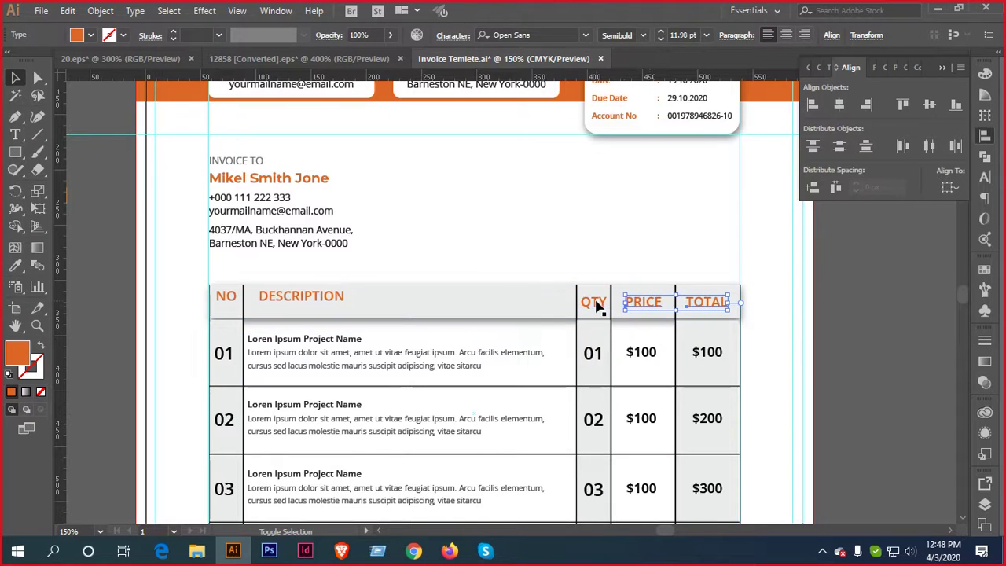
{"action": "left_click", "coordinate": [318, 302], "text": "shift"}
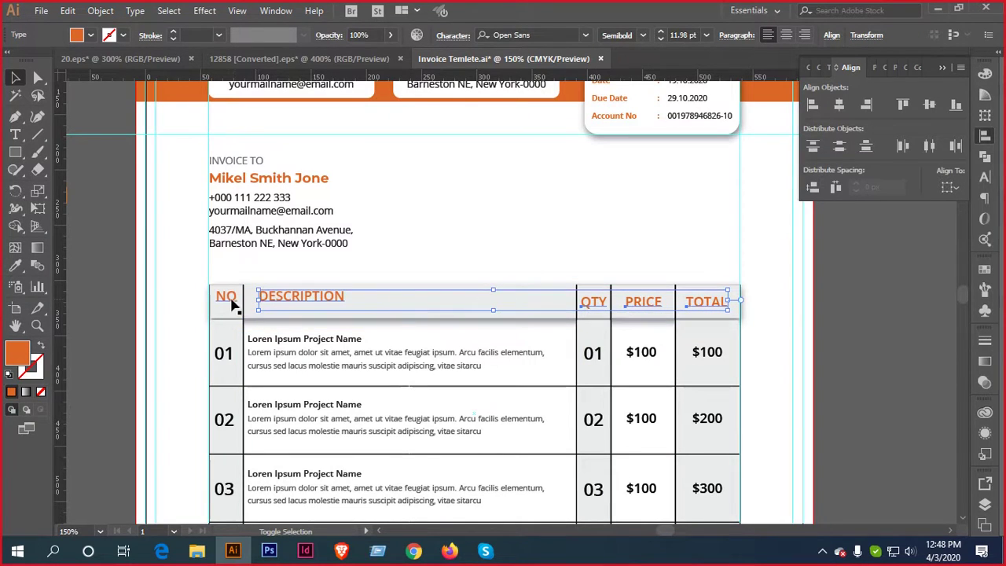
{"action": "left_click", "coordinate": [378, 303], "text": "shift"}
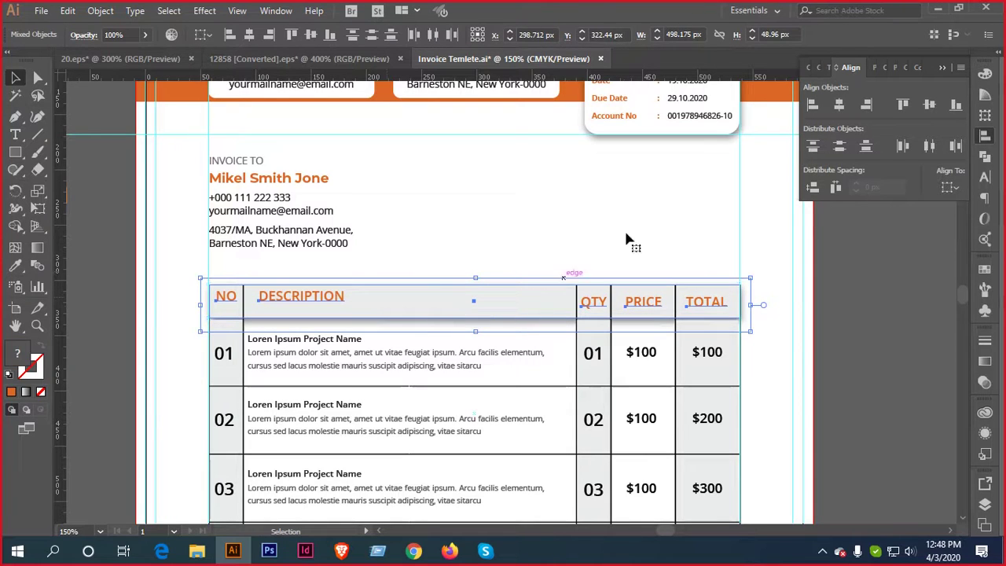
{"action": "left_click", "coordinate": [932, 103]}
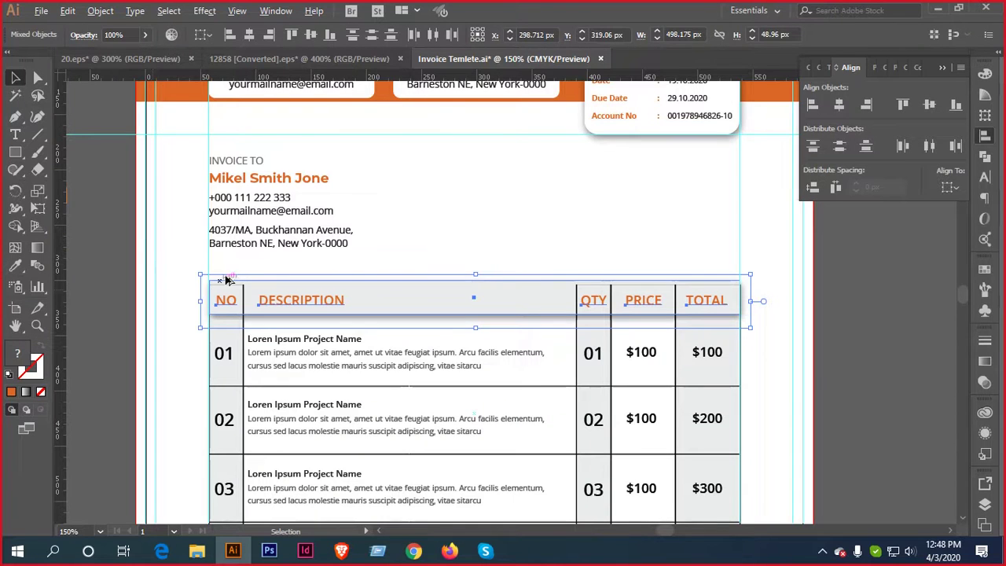
Move the header bar and its five headings down so the bar's upper edge meets the tops of the vertical divider lines
{"action": "scroll", "coordinate": [225, 279], "scroll_direction": "up", "scroll_amount": 5}
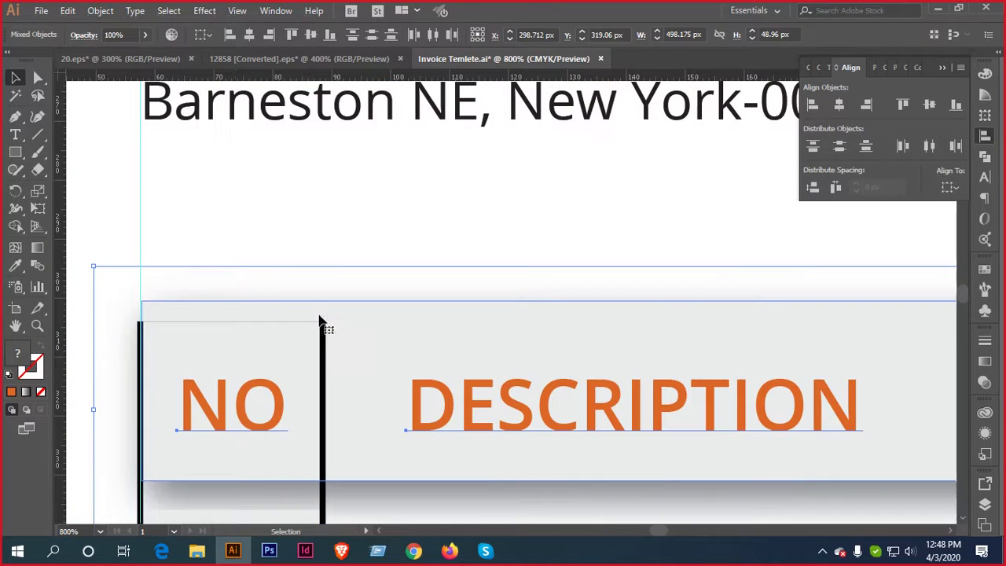
{"action": "key", "text": "Down"}
{"action": "key", "text": "Down"}
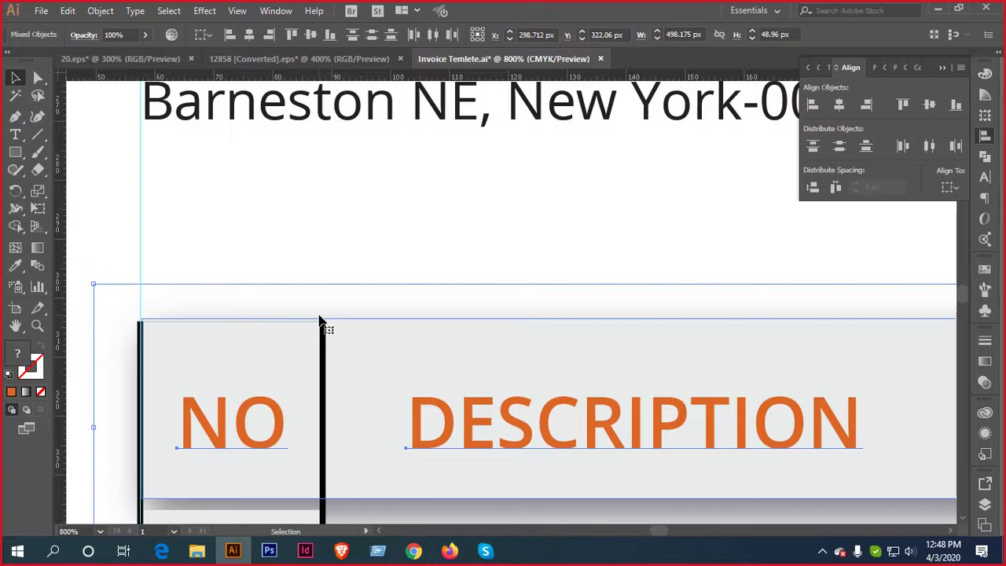
{"action": "key", "text": "Down"}
{"action": "scroll", "coordinate": [279, 326], "scroll_direction": "up", "scroll_amount": 5}
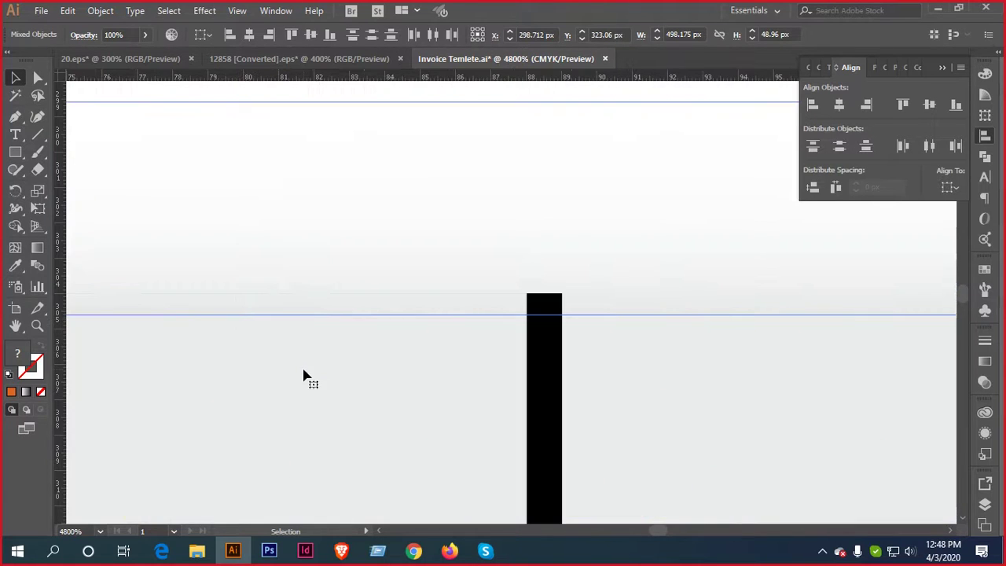
{"action": "left_click_drag", "start_coordinate": [306, 374], "coordinate": [310, 352]}
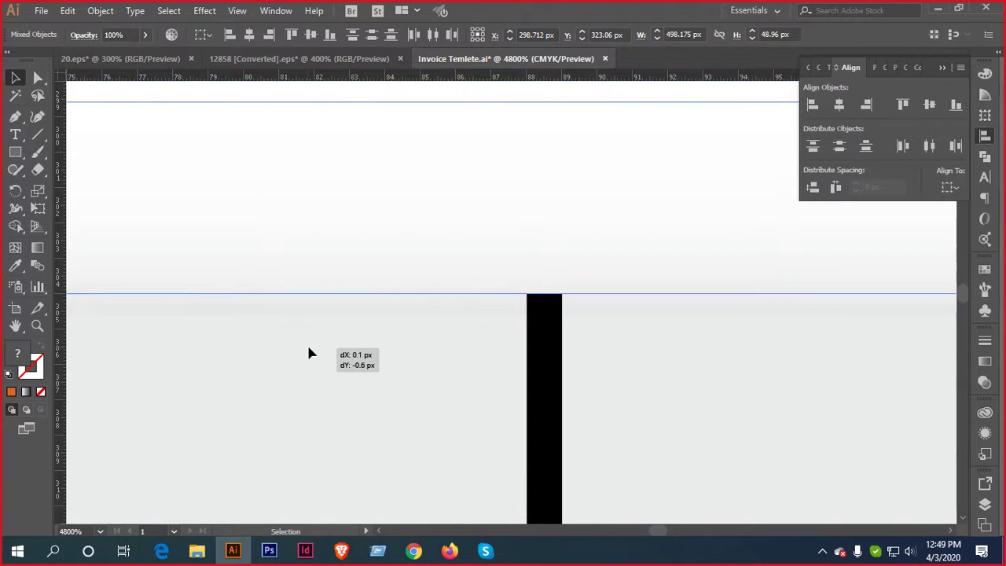
{"action": "scroll", "coordinate": [311, 350], "scroll_direction": "down", "scroll_amount": 6}
{"action": "scroll", "coordinate": [311, 351], "scroll_direction": "down", "scroll_amount": 2}
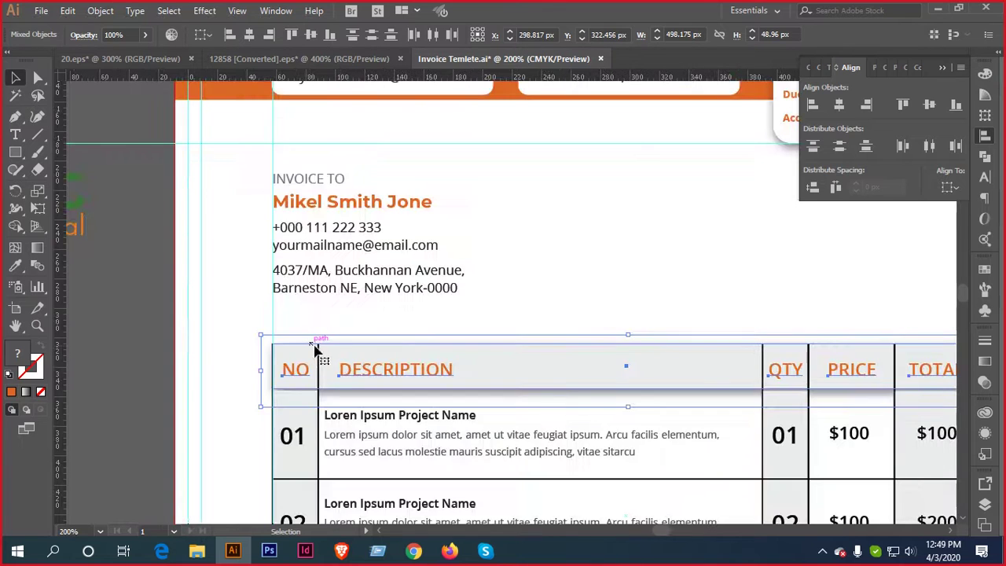
{"action": "left_click", "coordinate": [603, 250]}
Compare the item table with the tables in the reference invoices 20.eps and 12858 [Converted].eps, and return to the invoice template
{"action": "scroll", "coordinate": [667, 236], "scroll_direction": "down", "scroll_amount": 2}
{"action": "scroll", "coordinate": [668, 236], "scroll_direction": "left", "scroll_amount": 2}
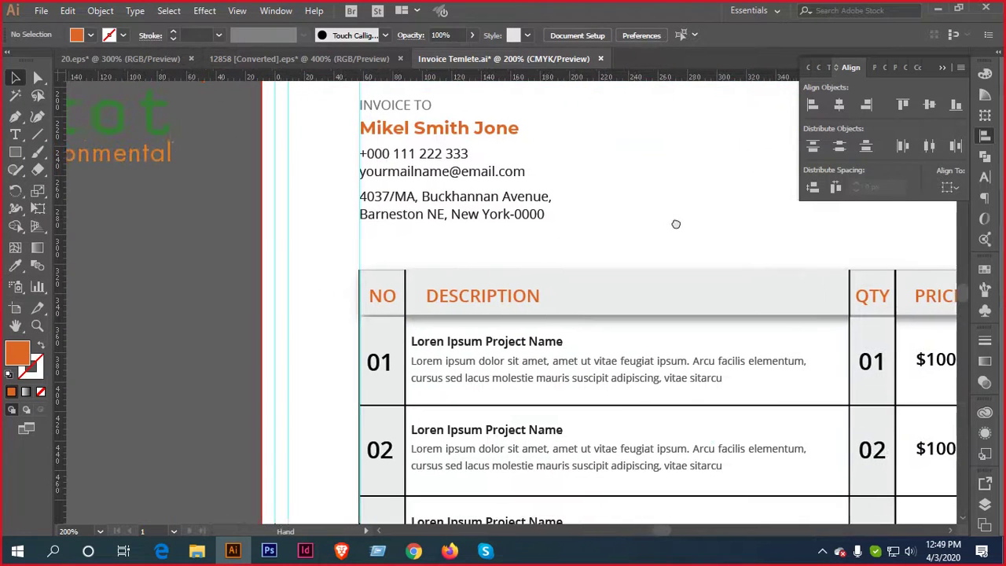
{"action": "left_click_drag", "start_coordinate": [138, 85], "coordinate": [123, 54]}
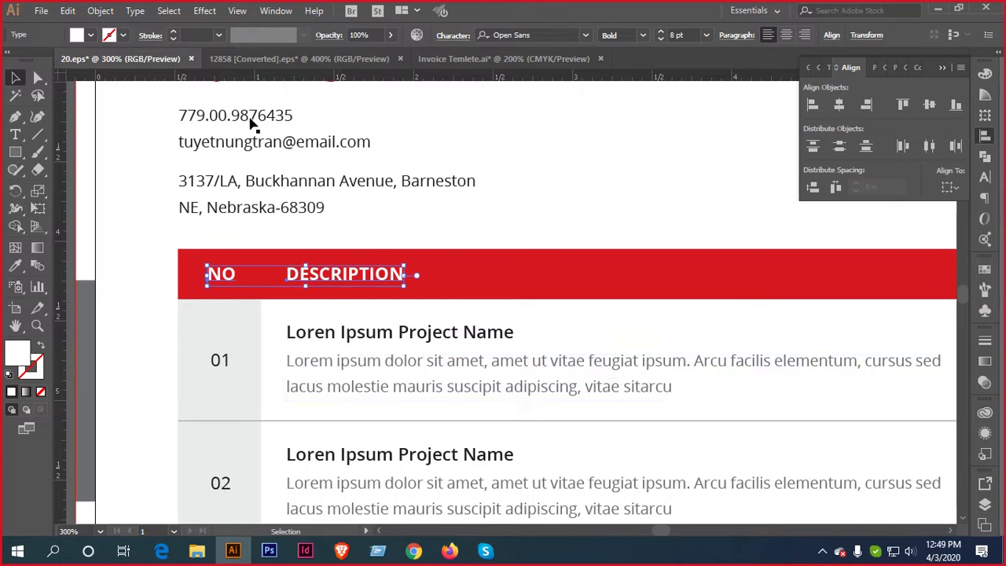
{"action": "left_click", "coordinate": [276, 60]}
{"action": "scroll", "coordinate": [393, 332], "scroll_direction": "down", "scroll_amount": 1}
{"action": "scroll", "coordinate": [348, 332], "scroll_direction": "up", "scroll_amount": 3}
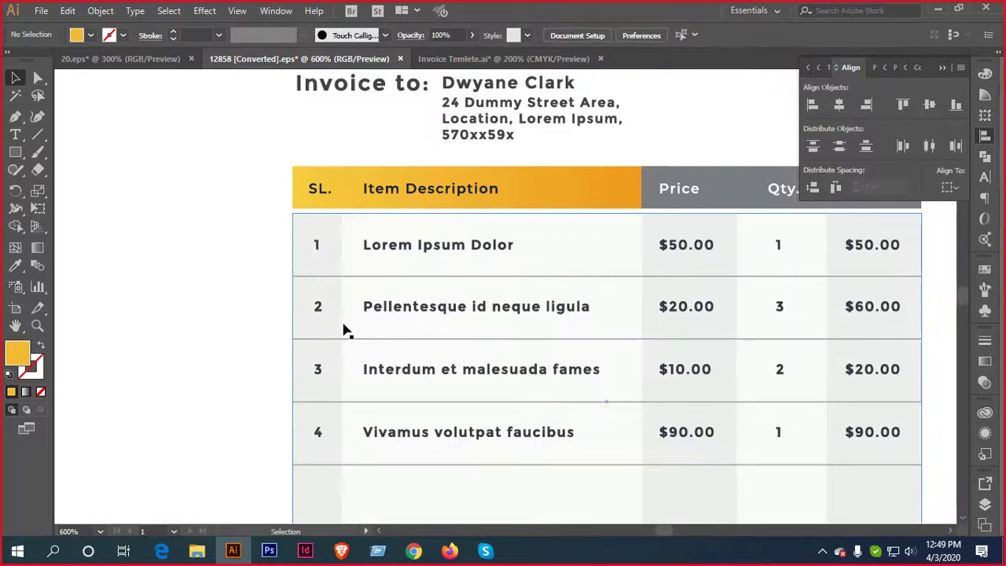
{"action": "left_click", "coordinate": [485, 58]}
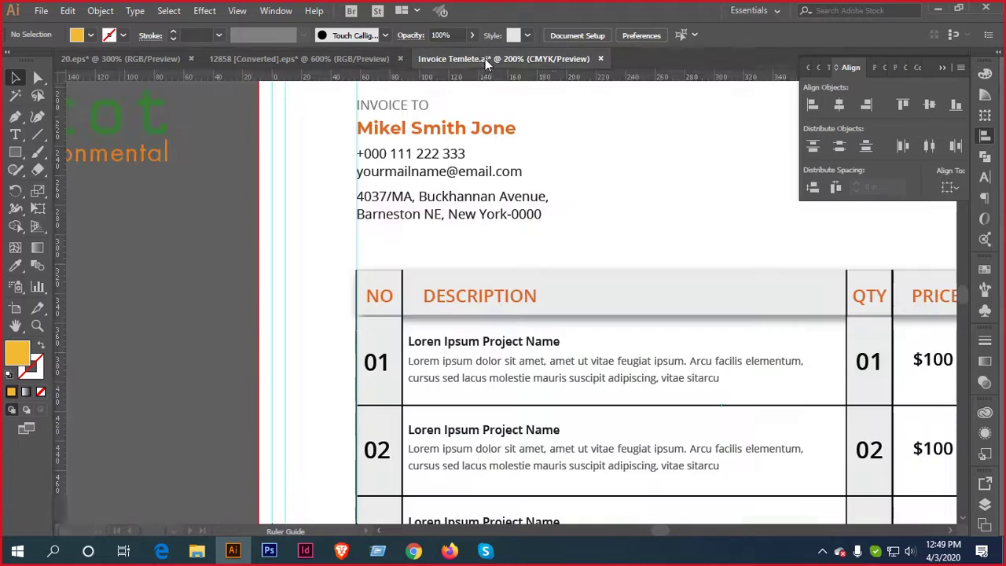
Align the DESCRIPTION heading's left edge with the project names and description paragraphs of all four item rows
{"action": "left_click", "coordinate": [473, 305]}
{"action": "scroll", "coordinate": [534, 361], "scroll_direction": "down", "scroll_amount": 1}
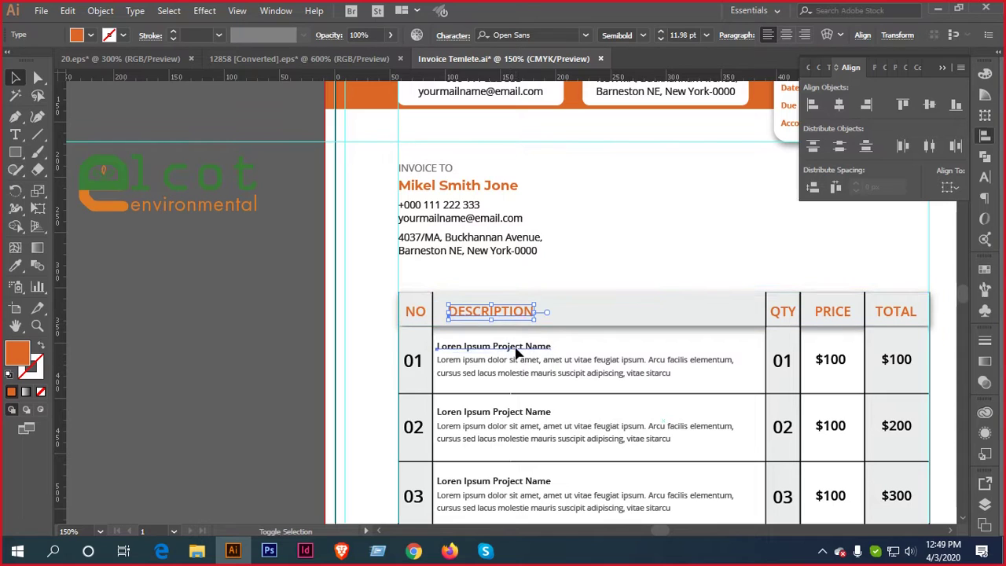
{"action": "left_click", "coordinate": [522, 372], "text": "shift"}
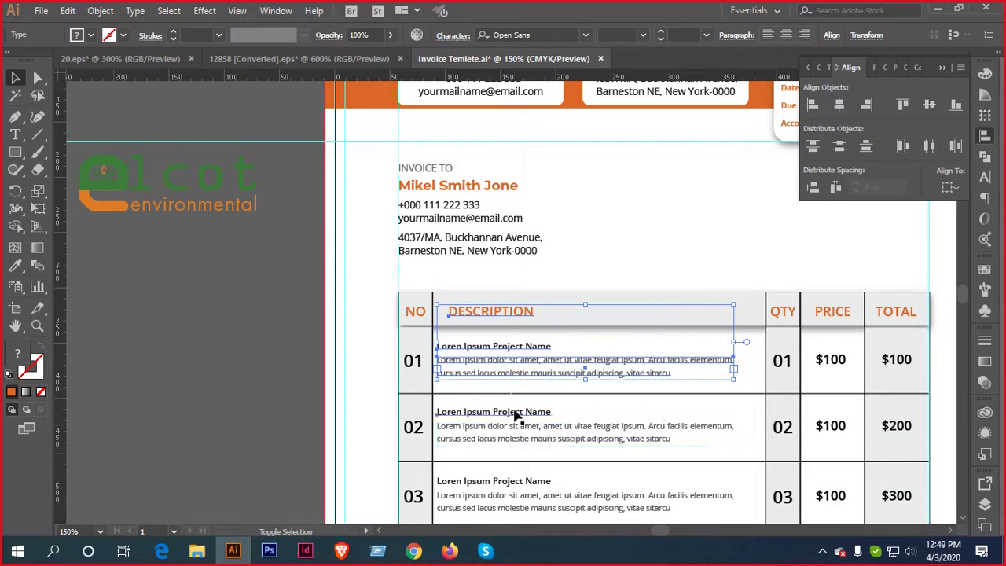
{"action": "left_click", "coordinate": [516, 436], "text": "shift"}
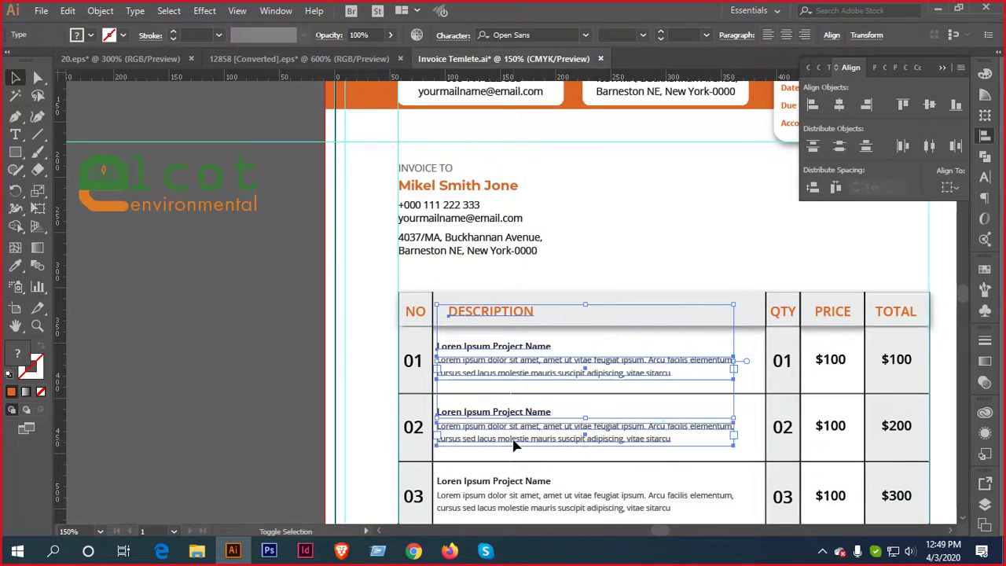
{"action": "left_click", "coordinate": [523, 496], "text": "shift"}
{"action": "scroll", "coordinate": [520, 502], "scroll_direction": "down", "scroll_amount": 3}
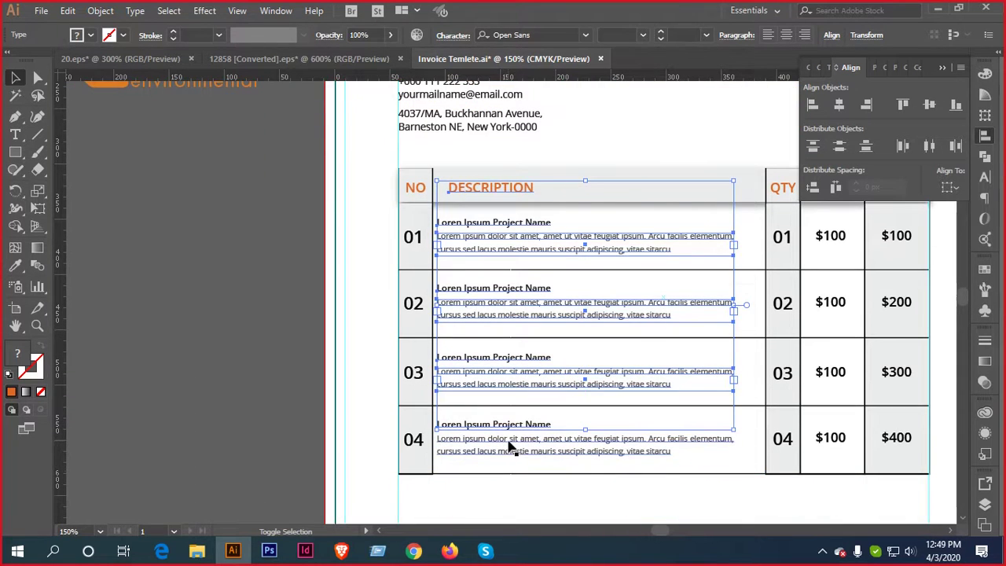
{"action": "left_click", "coordinate": [511, 448], "text": "shift"}
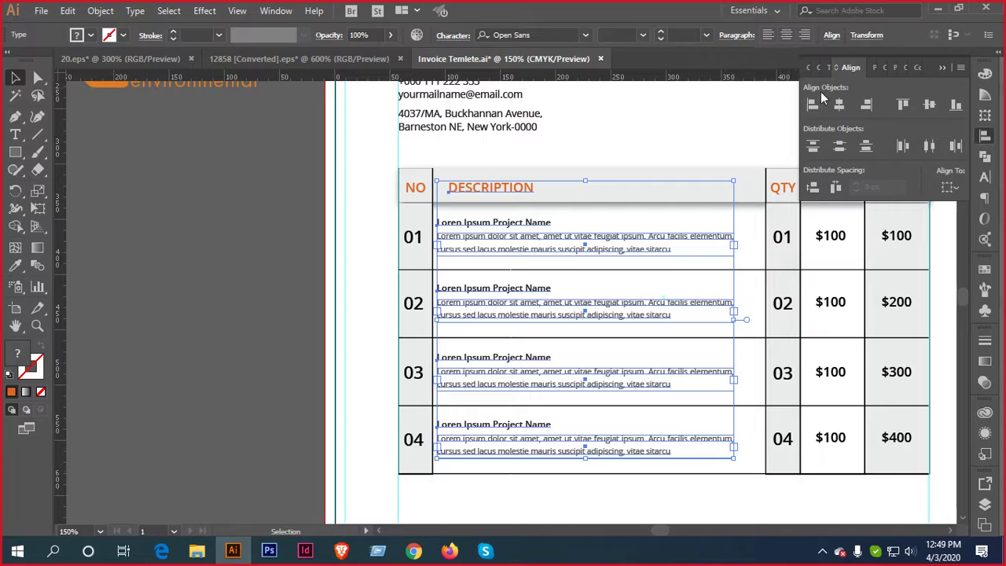
{"action": "left_click", "coordinate": [810, 106]}
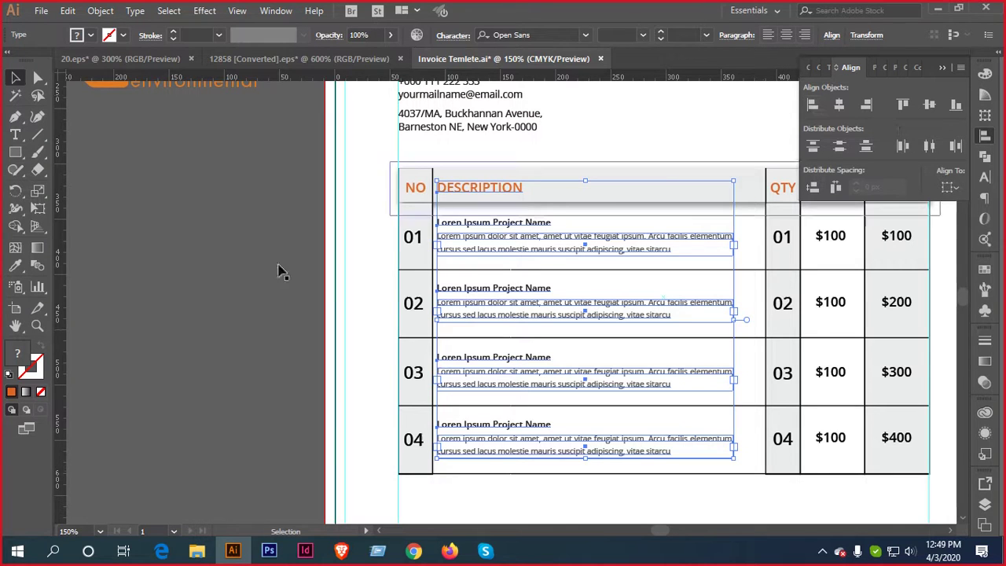
{"action": "left_click", "coordinate": [212, 240]}
Select the entire item table, including its header bar, and move it up slightly towards the INVOICE TO block
{"action": "key", "text": "ctrl+minus"}
{"action": "key", "text": "ctrl+minus"}
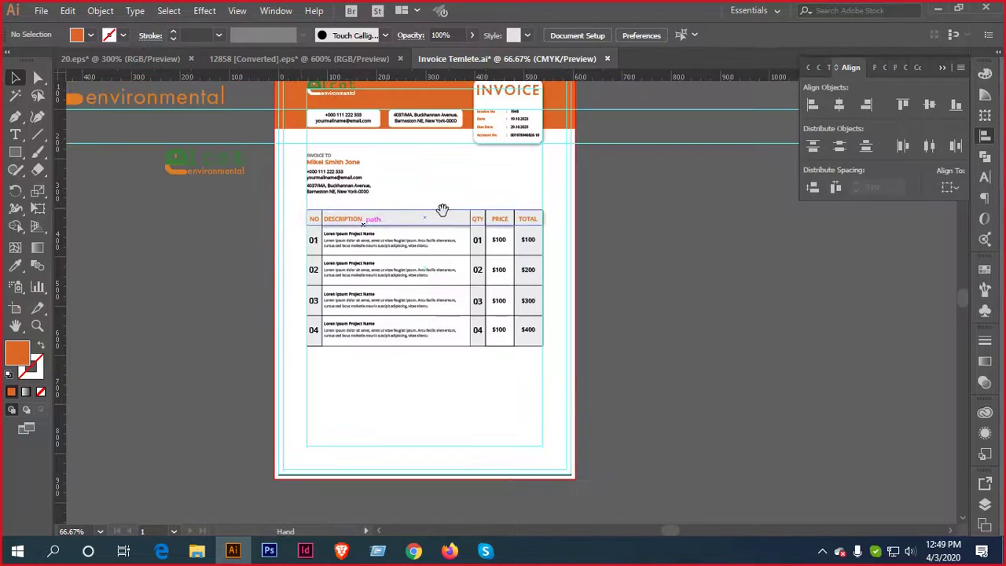
{"action": "key", "text": "a"}
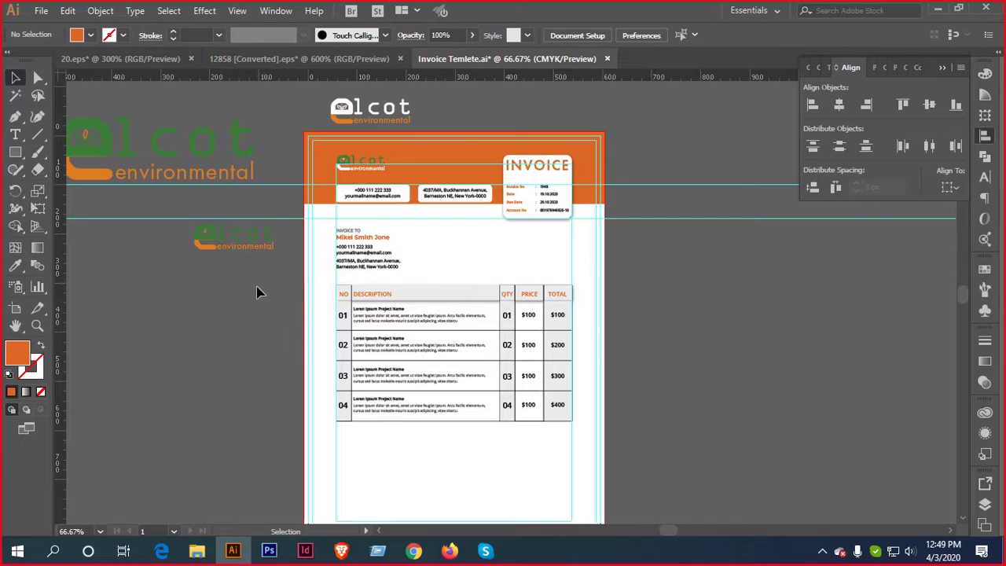
{"action": "left_click_drag", "start_coordinate": [310, 281], "coordinate": [581, 434]}
{"action": "key", "text": "v"}
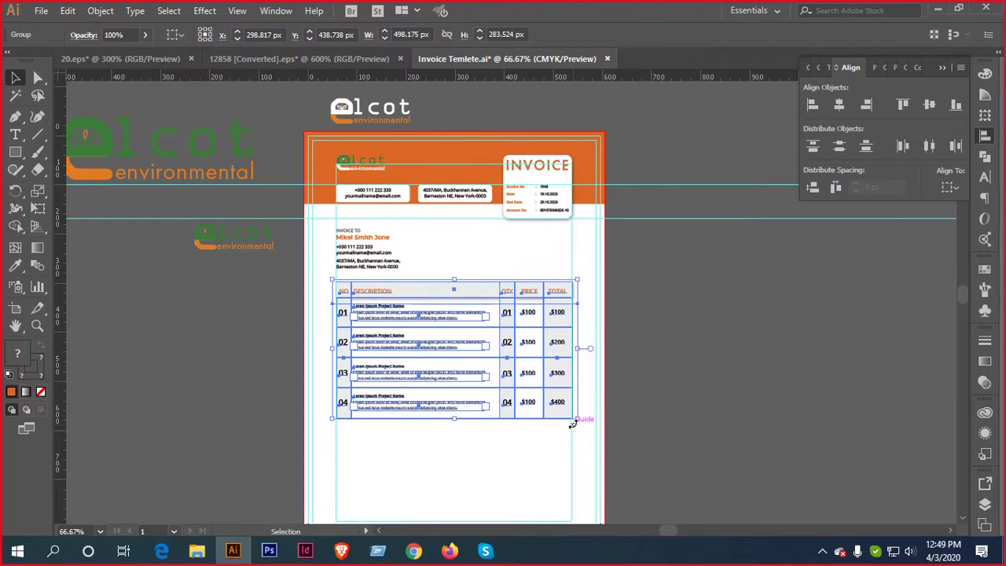
{"action": "left_click", "coordinate": [734, 330]}
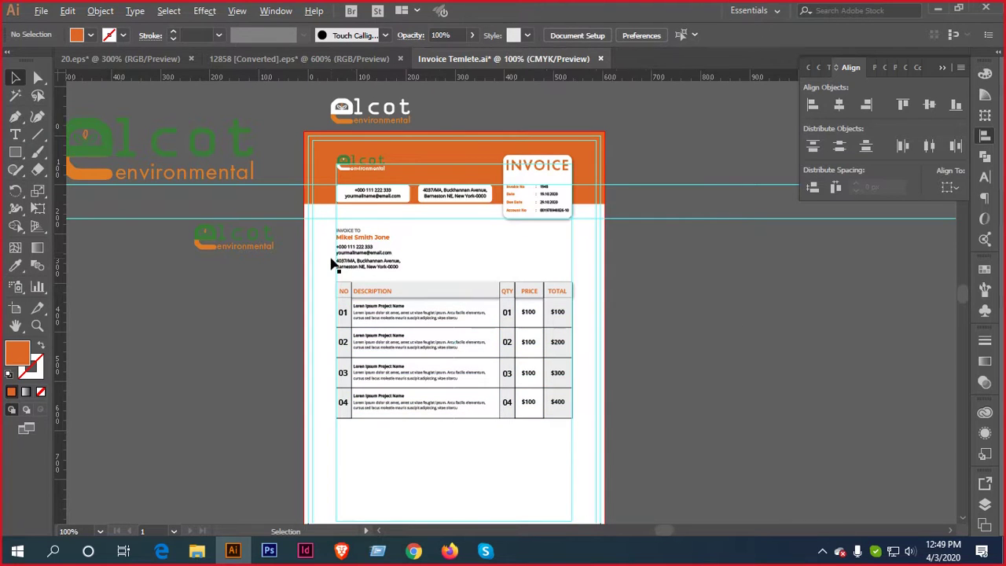
Examine the template's INVOICE TO block and item table, and compare the overall layout with the reference invoice 20.eps
{"action": "scroll", "coordinate": [333, 265], "scroll_direction": "up", "scroll_amount": 3}
{"action": "key", "text": "space"}
{"action": "left_click_drag", "start_coordinate": [542, 236], "coordinate": [427, 296]}
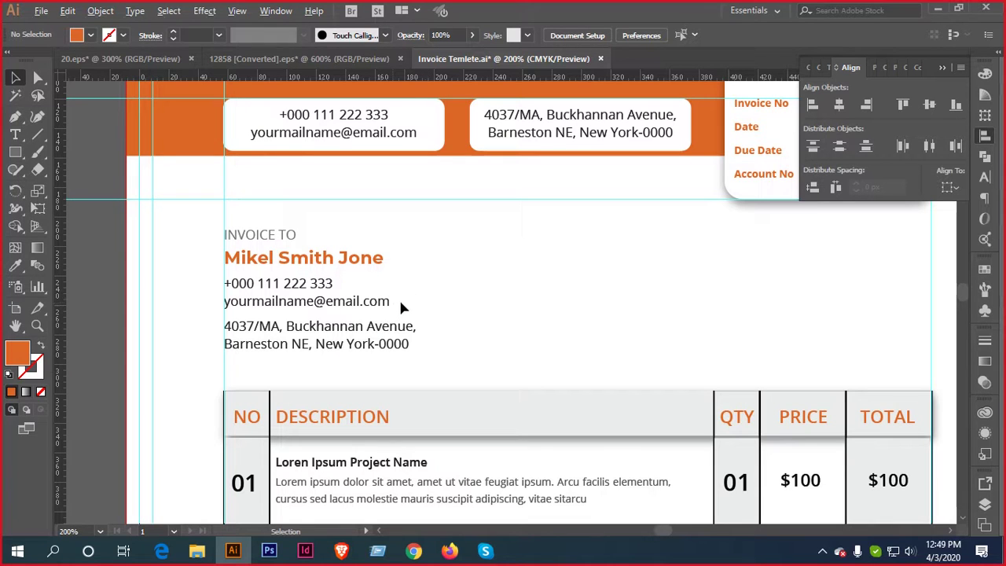
{"action": "scroll", "coordinate": [398, 297], "scroll_direction": "down", "scroll_amount": 1}
{"action": "key", "text": "space"}
{"action": "left_click_drag", "start_coordinate": [545, 305], "coordinate": [514, 254]}
{"action": "scroll", "coordinate": [454, 293], "scroll_direction": "down", "scroll_amount": 2}
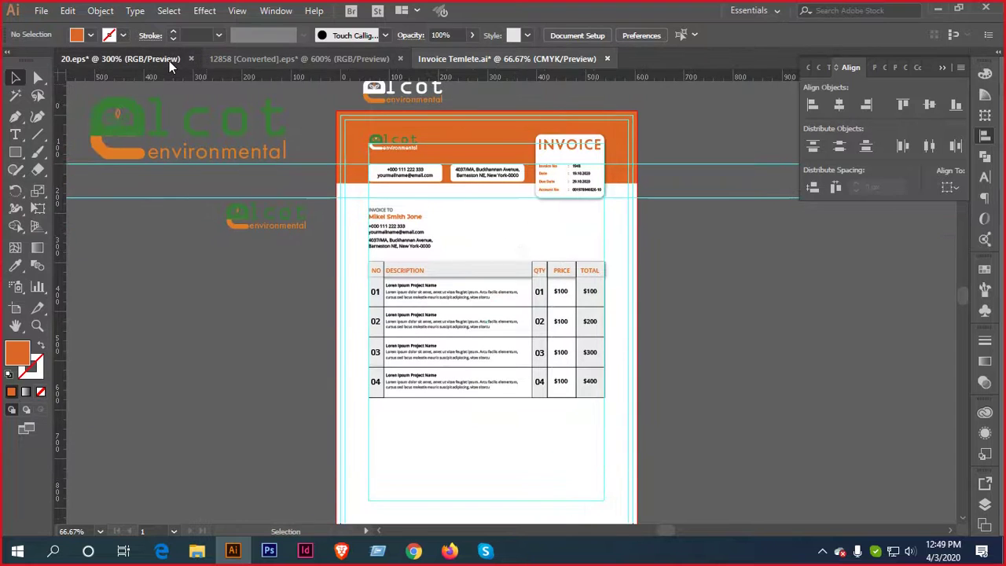
{"action": "left_click", "coordinate": [169, 60]}
{"action": "scroll", "coordinate": [416, 309], "scroll_direction": "down", "scroll_amount": 2}
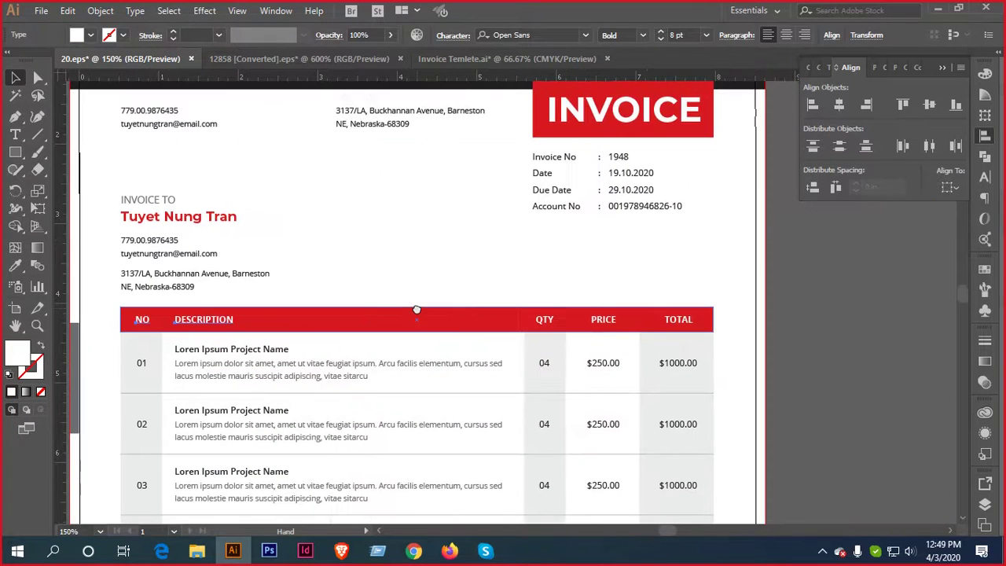
{"action": "scroll", "coordinate": [414, 308], "scroll_direction": "up", "scroll_amount": 2}
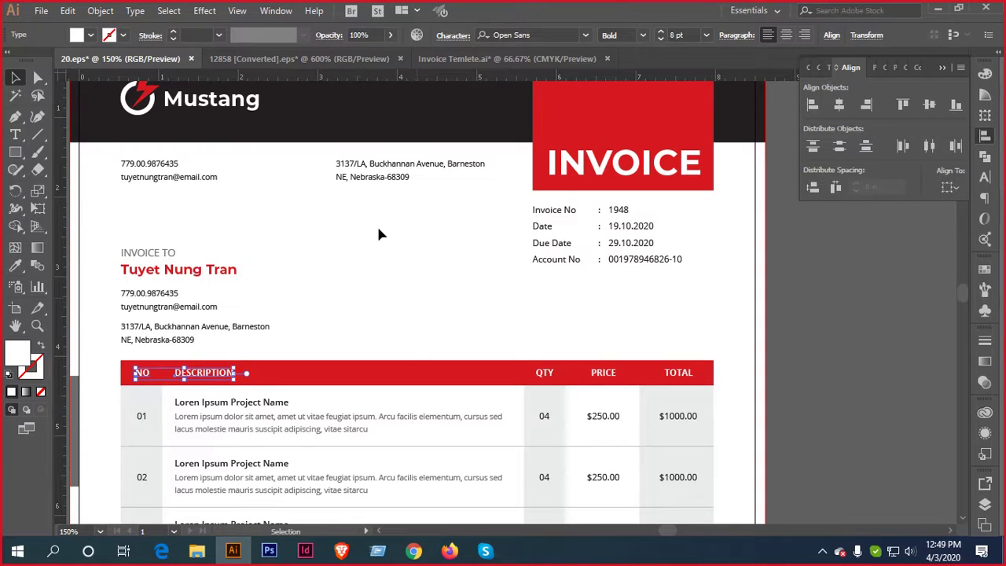
{"action": "left_click", "coordinate": [472, 58]}
Replace the Invoice No value on the white invoice card with a new invoice number using the Type tool
{"action": "scroll", "coordinate": [580, 168], "scroll_direction": "up", "scroll_amount": 5}
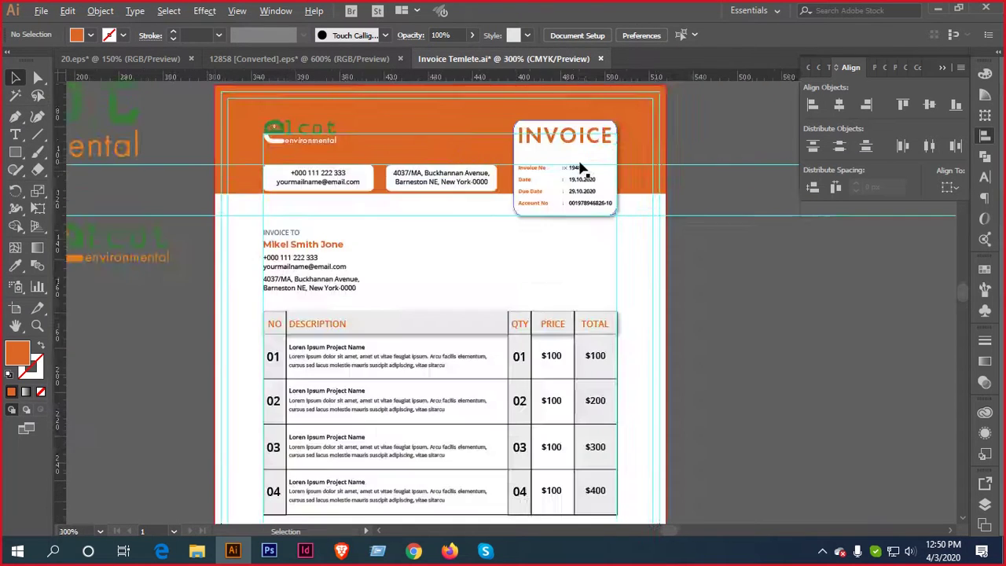
{"action": "left_click_drag", "start_coordinate": [581, 170], "coordinate": [545, 215]}
{"action": "key", "text": "t"}
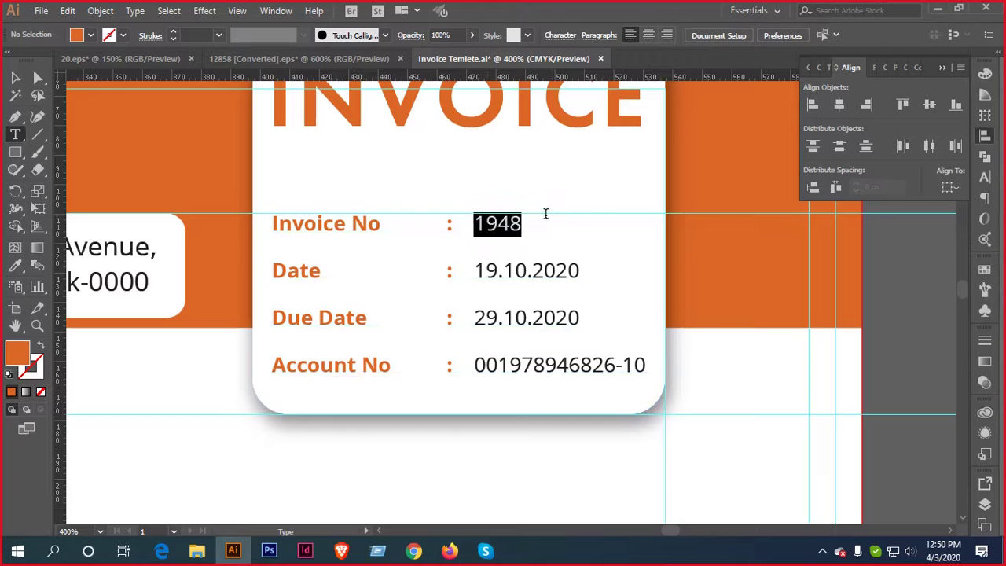
{"action": "type", "text": "1420"}
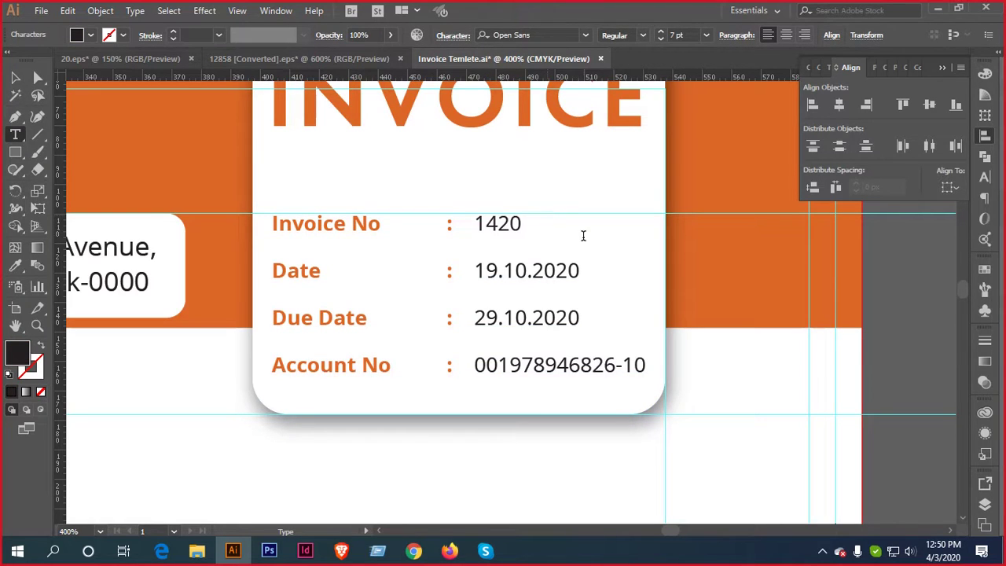
{"action": "type", "text": "0"}
Replace the Date value on the invoice card with 20.20.2020 and enter 30.30 as the start of the new Due Date
{"action": "left_click_drag", "start_coordinate": [473, 270], "coordinate": [583, 270]}
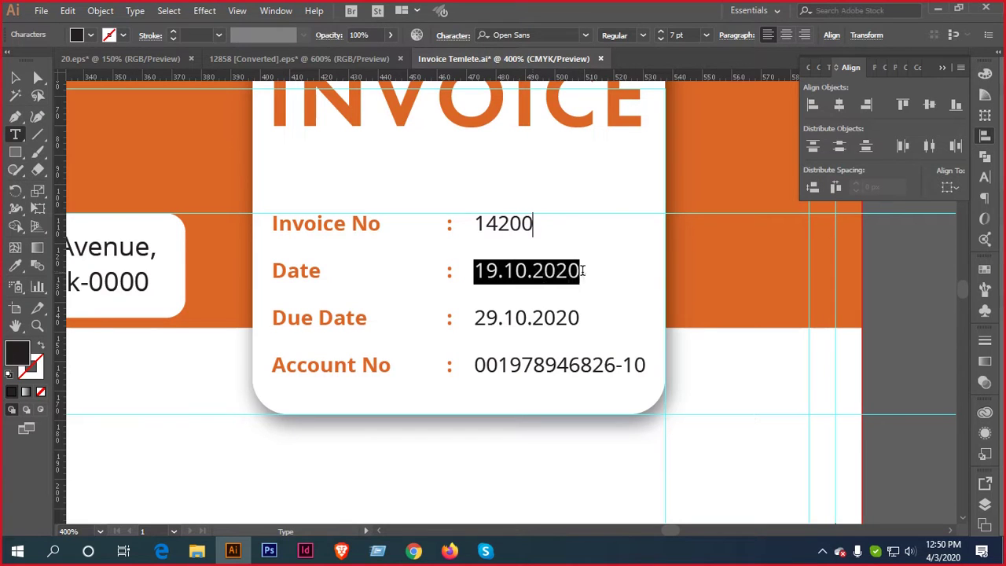
{"action": "type", "text": "20"}
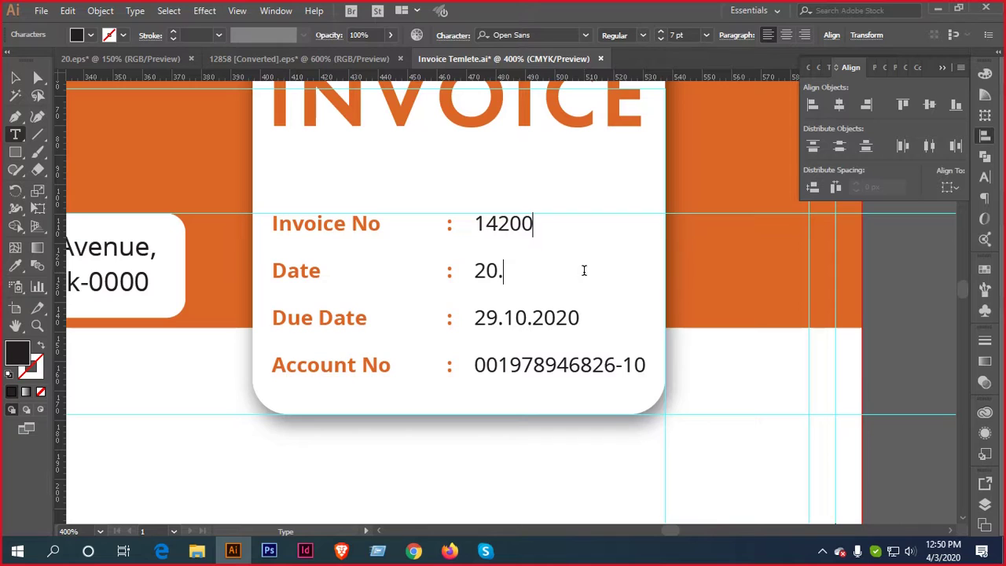
{"action": "type", "text": ".20.2020"}
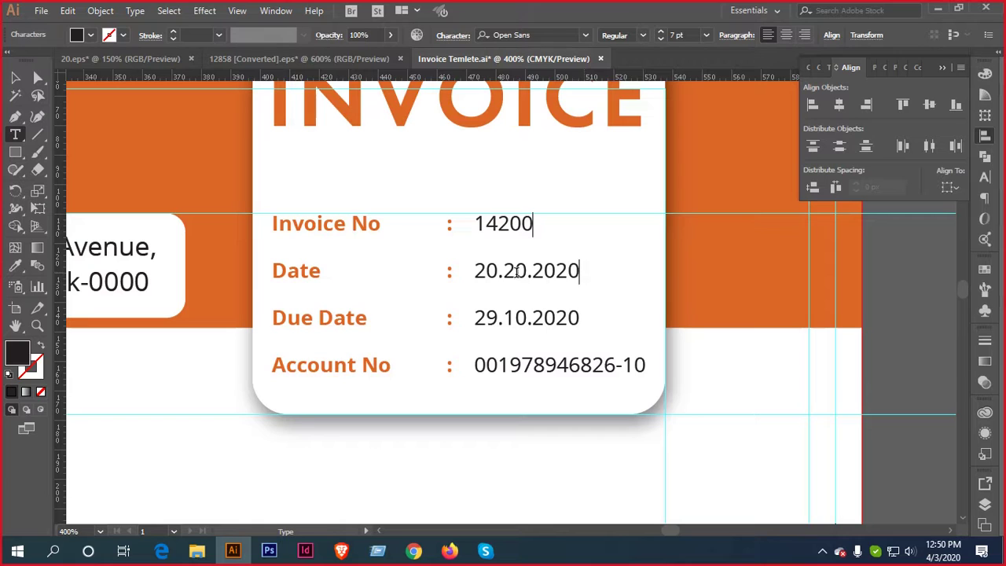
{"action": "left_click_drag", "start_coordinate": [476, 314], "coordinate": [581, 314]}
{"action": "type", "text": "30"}
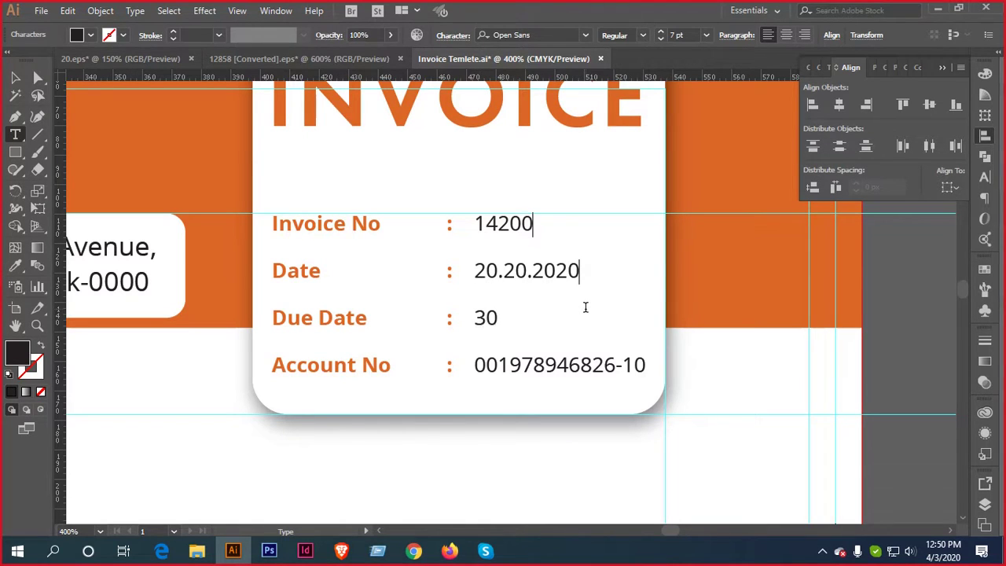
{"action": "type", "text": ".30"}
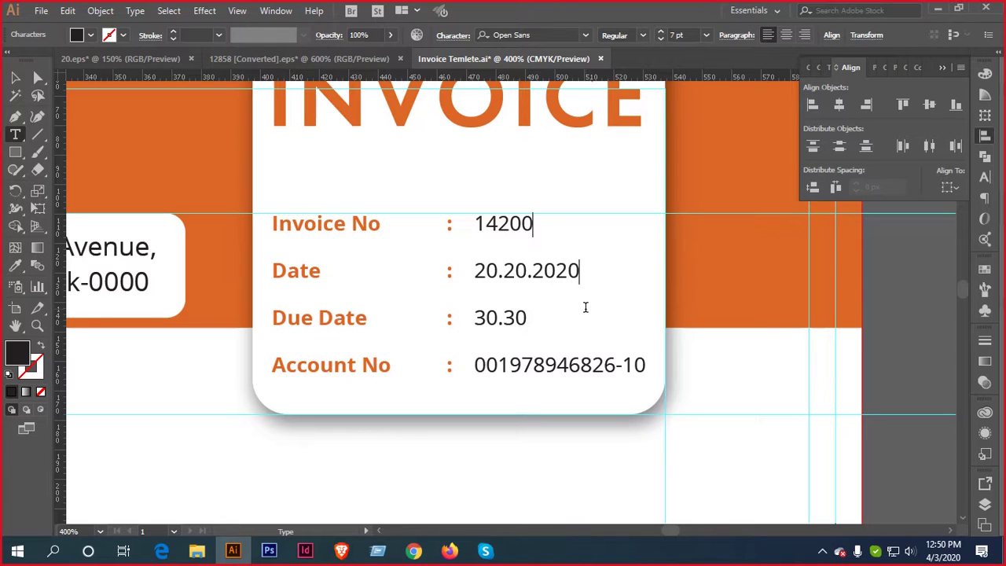
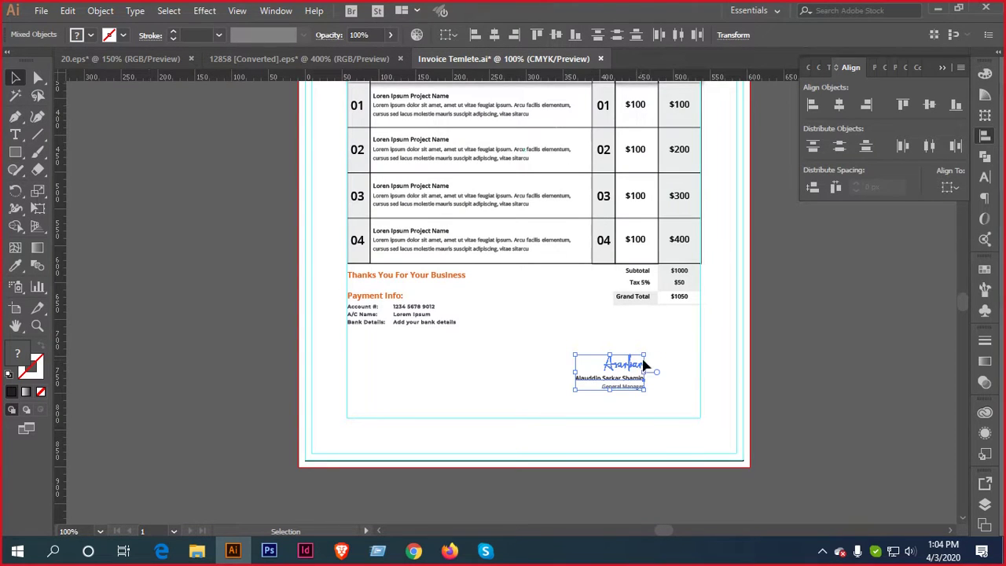
Compare the template's totals, payment info and signature area with the footers of the reference invoices 20.eps and 12858 [Converted].eps
{"action": "scroll", "coordinate": [649, 358], "scroll_direction": "up", "scroll_amount": 1}
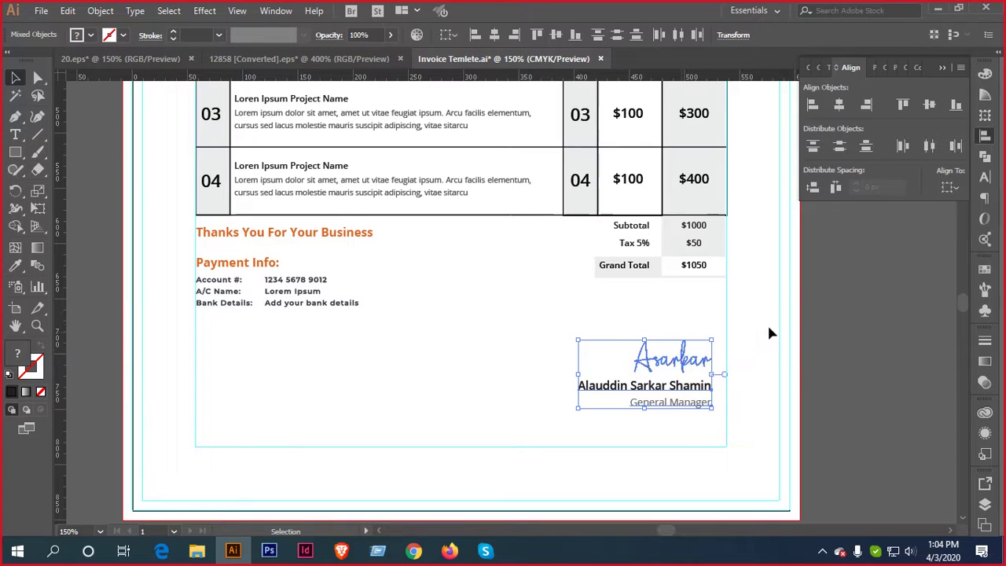
{"action": "left_click", "coordinate": [122, 60]}
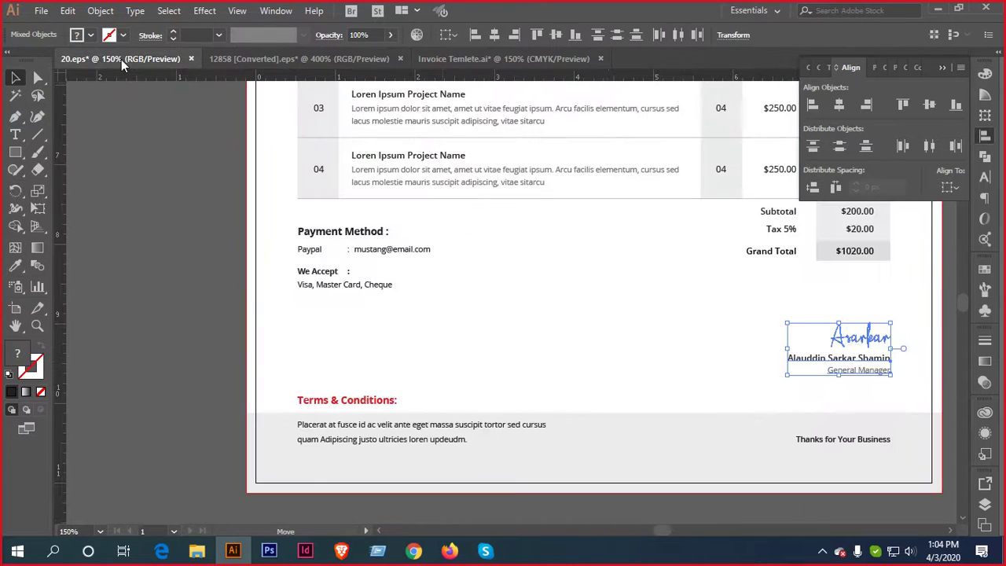
{"action": "left_click", "coordinate": [268, 59]}
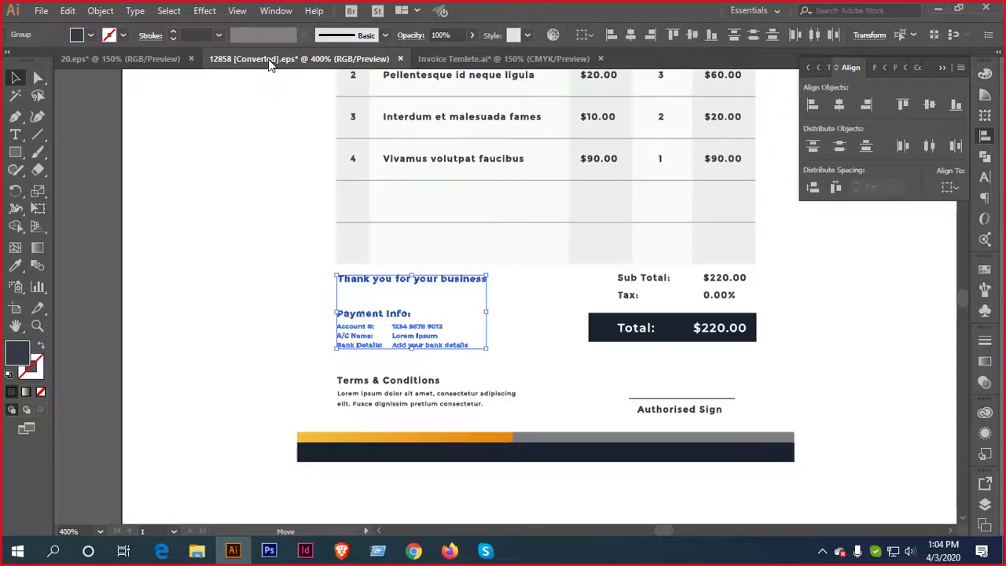
{"action": "scroll", "coordinate": [458, 252], "scroll_direction": "down", "scroll_amount": 3}
{"action": "scroll", "coordinate": [460, 251], "scroll_direction": "down", "scroll_amount": 1}
{"action": "scroll", "coordinate": [461, 251], "scroll_direction": "down", "scroll_amount": 1}
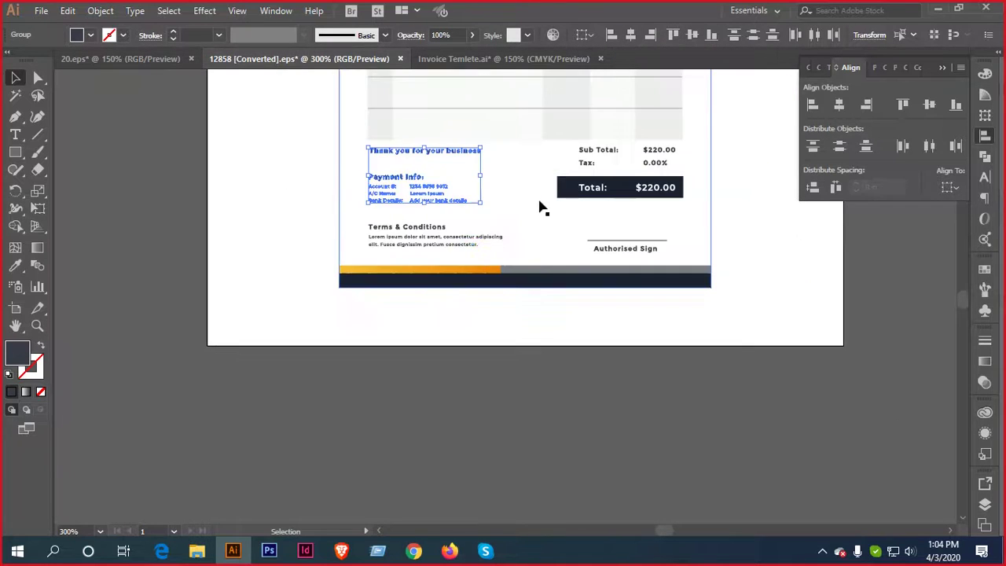
{"action": "left_click_drag", "start_coordinate": [539, 206], "coordinate": [513, 252]}
{"action": "scroll", "coordinate": [546, 257], "scroll_direction": "up", "scroll_amount": 1}
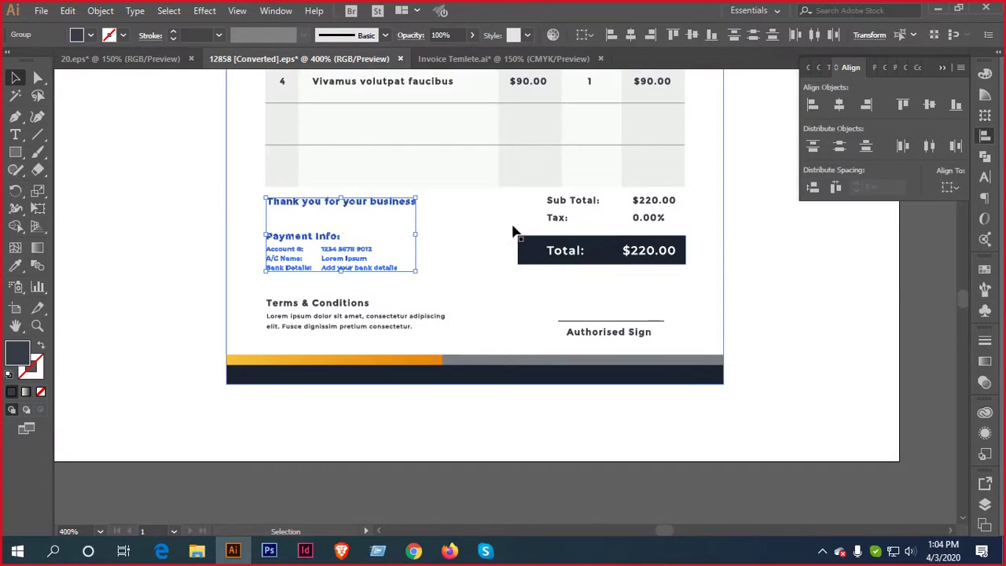
{"action": "left_click", "coordinate": [503, 58]}
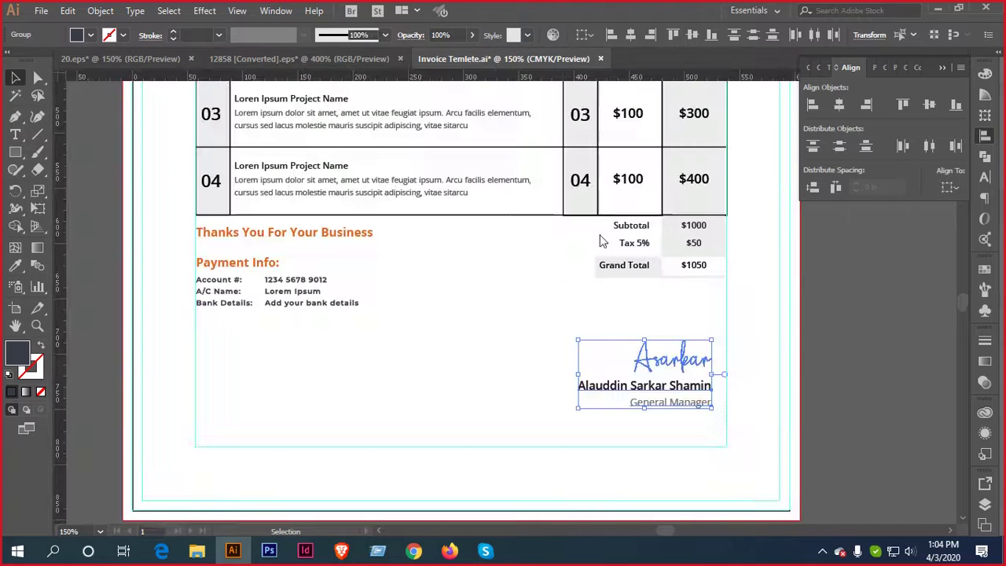
Replace the name above the General Manager title with a new full name in capitals using the Type tool
{"action": "left_click", "coordinate": [644, 303]}
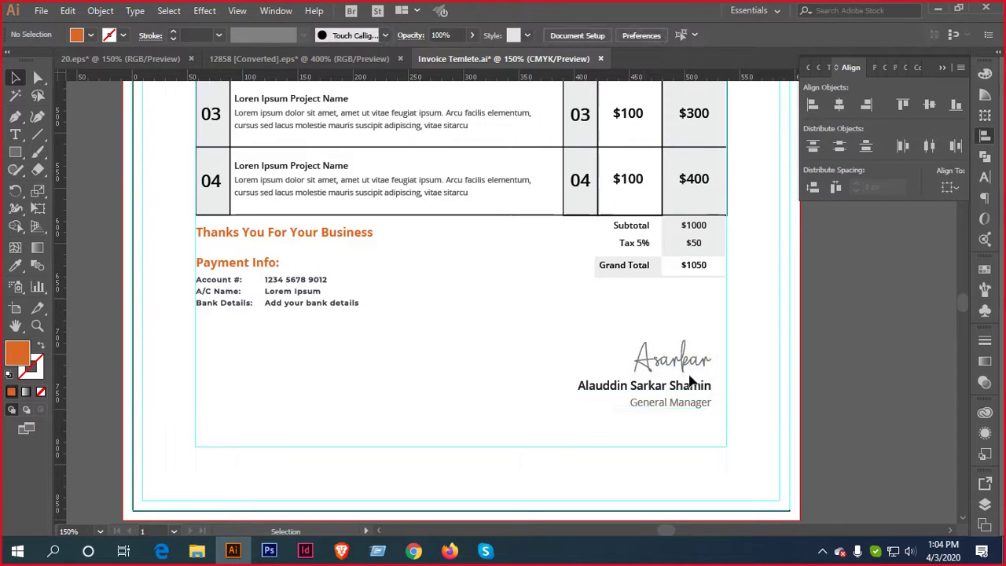
{"action": "scroll", "coordinate": [691, 369], "scroll_direction": "up", "scroll_amount": 2}
{"action": "left_click", "coordinate": [26, 139]}
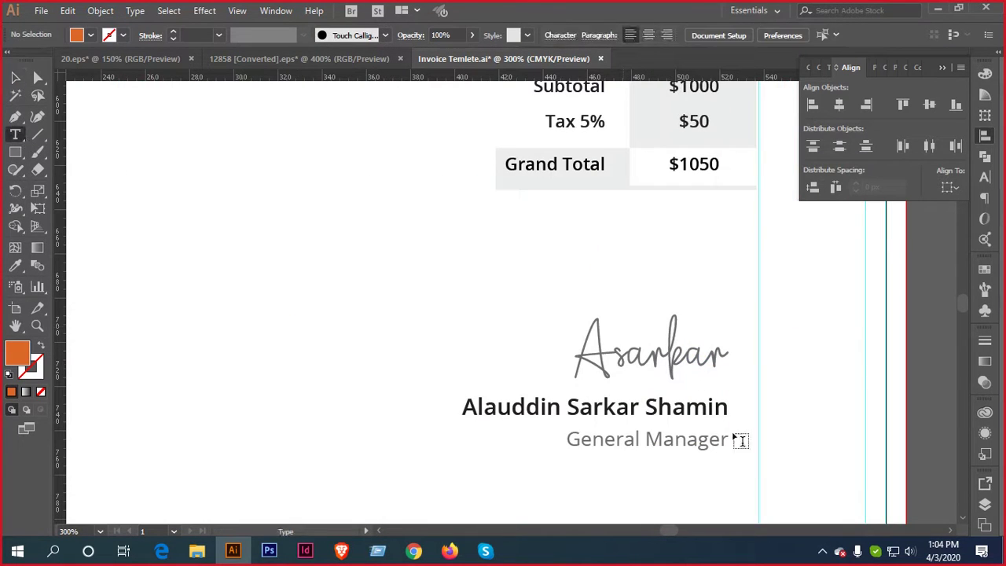
{"action": "left_click", "coordinate": [647, 407]}
{"action": "key", "text": "ctrl+a"}
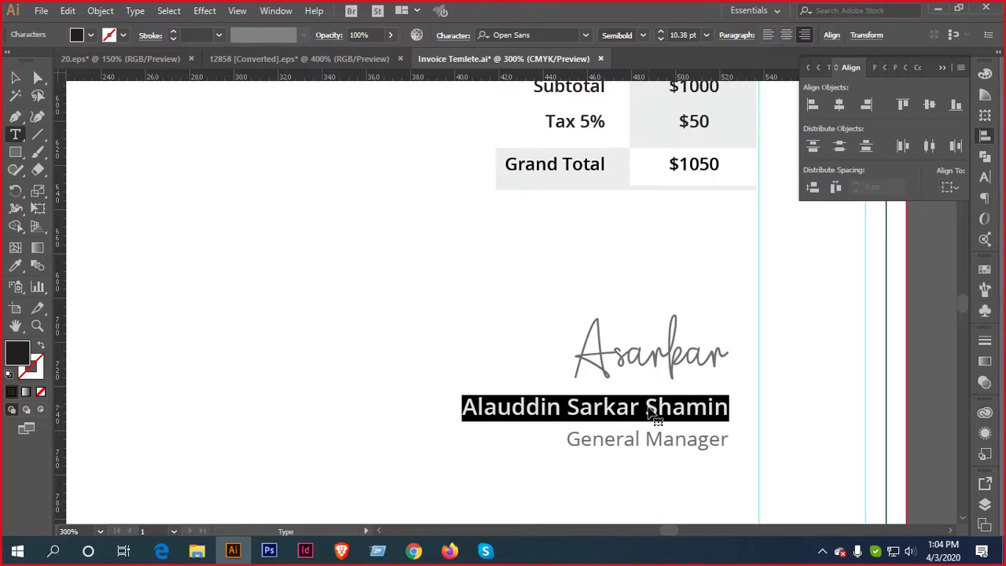
{"action": "type", "text": "JONE"}
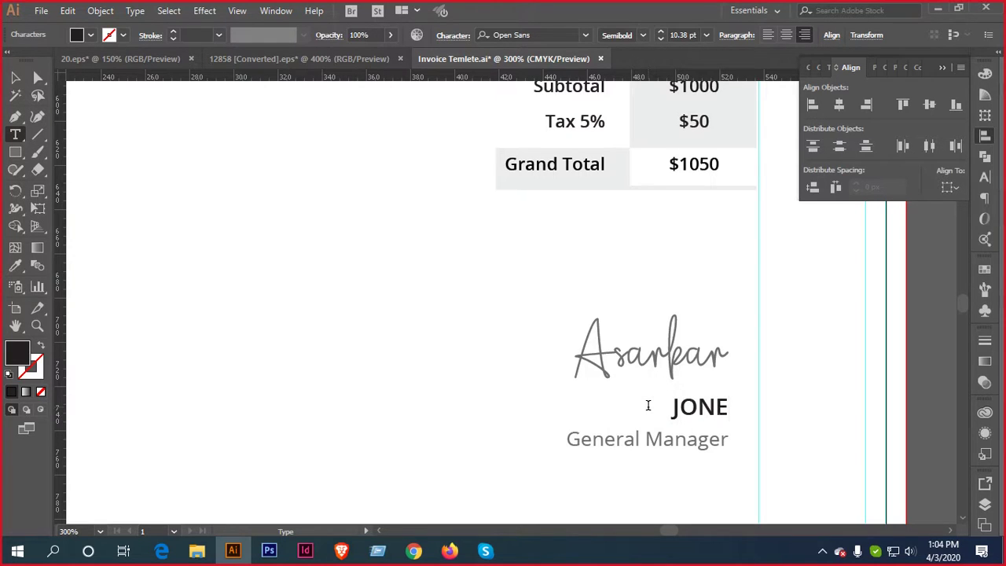
{"action": "type", "text": " SMITH"}
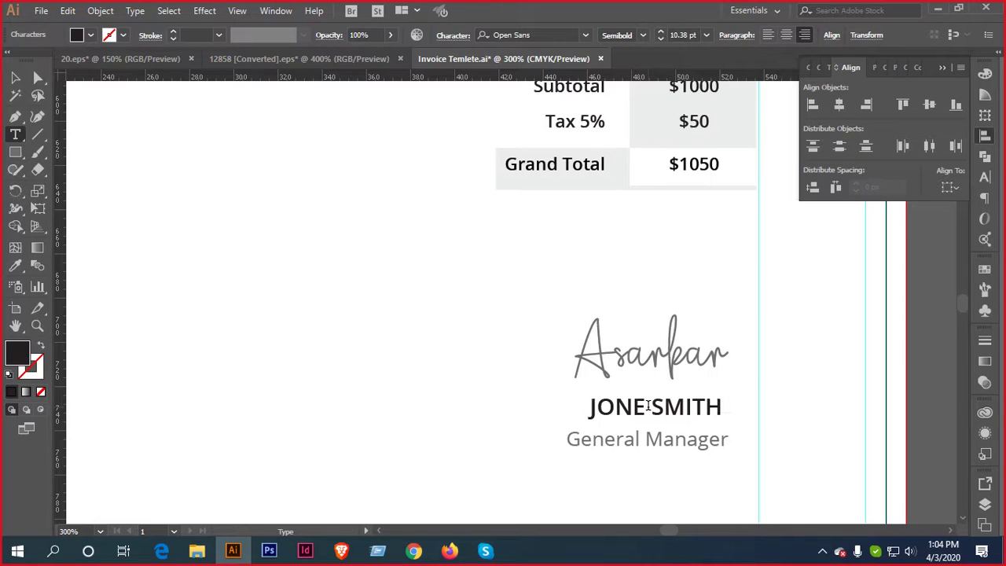
{"action": "type", "text": " DUDU"}
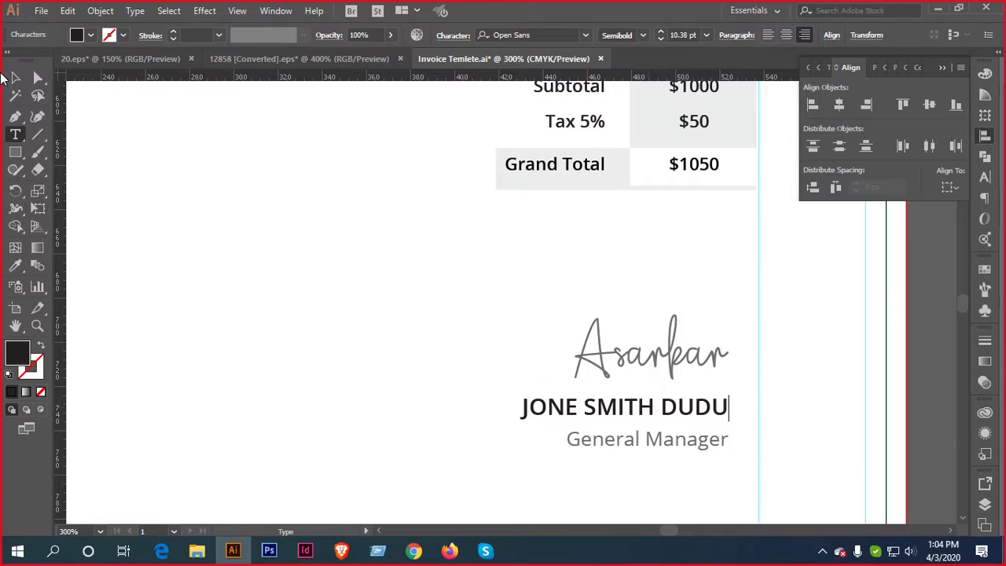
{"action": "left_click", "coordinate": [12, 77]}
Delete the handwritten signature graphic and place a copy of the manager's name text directly above the original in its spot
{"action": "scroll", "coordinate": [463, 294], "scroll_direction": "down", "scroll_amount": 1}
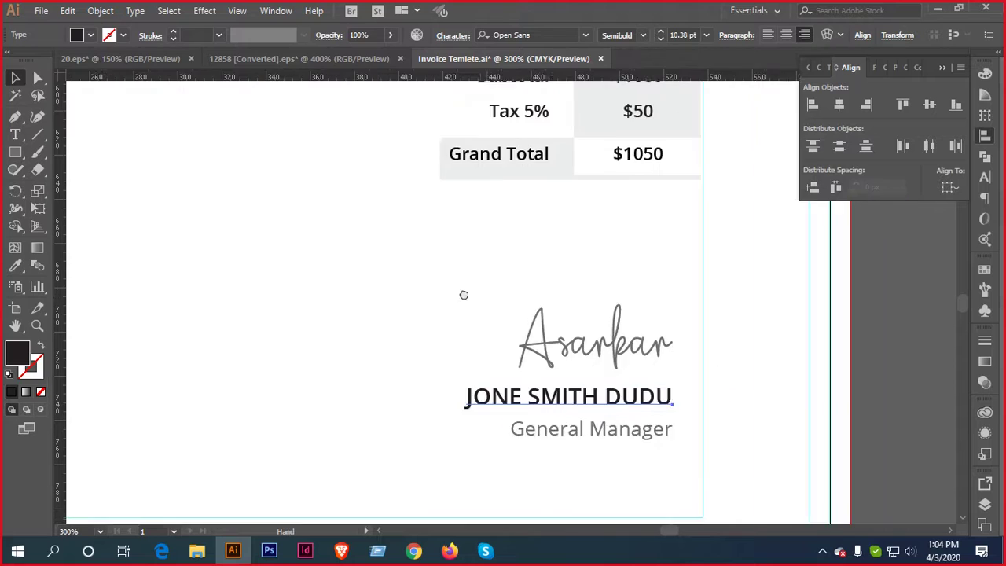
{"action": "scroll", "coordinate": [462, 294], "scroll_direction": "right", "scroll_amount": 2}
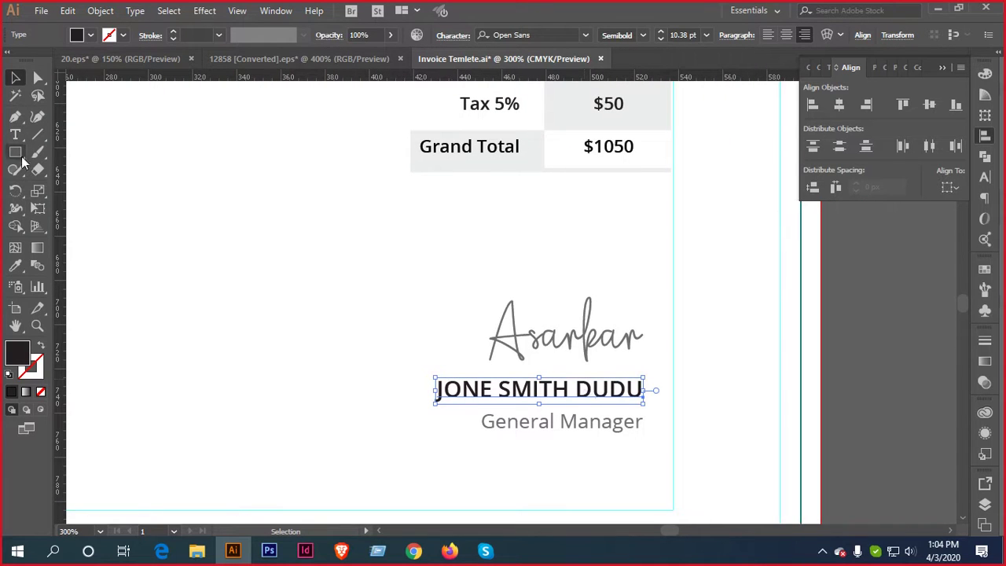
{"action": "left_click", "coordinate": [599, 337]}
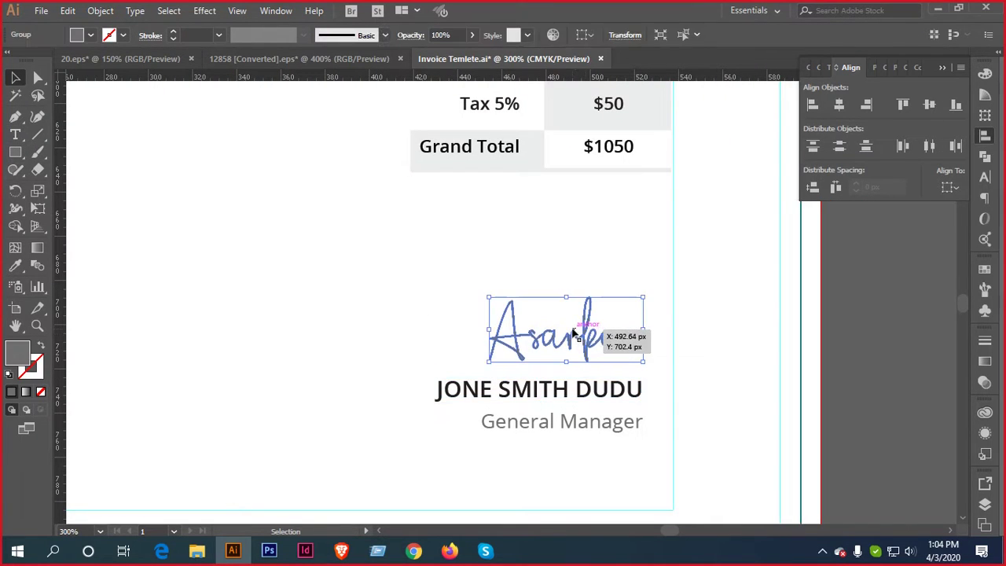
{"action": "key", "text": "Delete"}
{"action": "left_click_drag", "start_coordinate": [597, 390], "coordinate": [603, 352]}
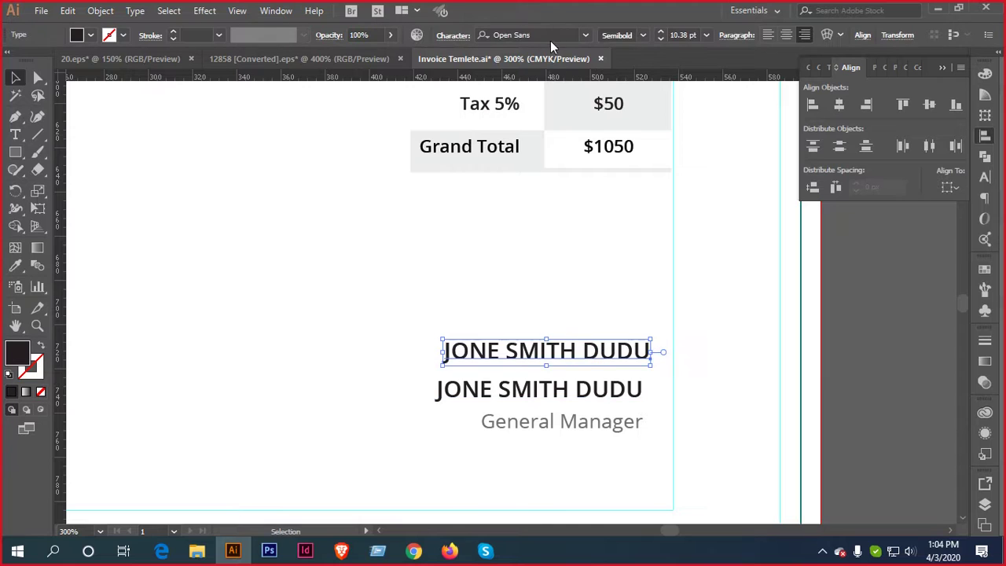
Try the Brock Script font on the copied name text above the manager's name as a handwritten-style signature
{"action": "left_click", "coordinate": [547, 35]}
{"action": "left_click", "coordinate": [585, 34]}
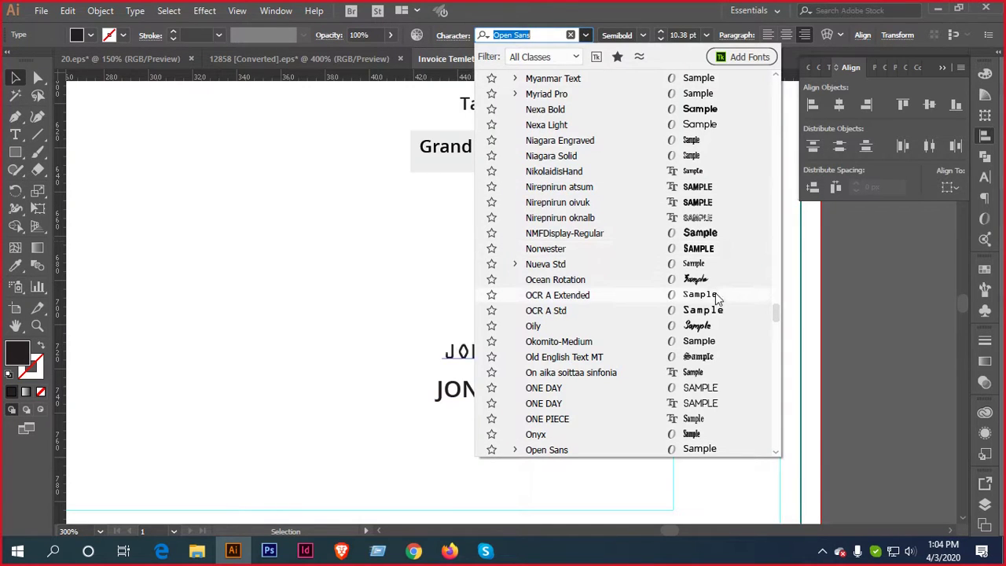
{"action": "left_click_drag", "start_coordinate": [777, 312], "coordinate": [786, 377]}
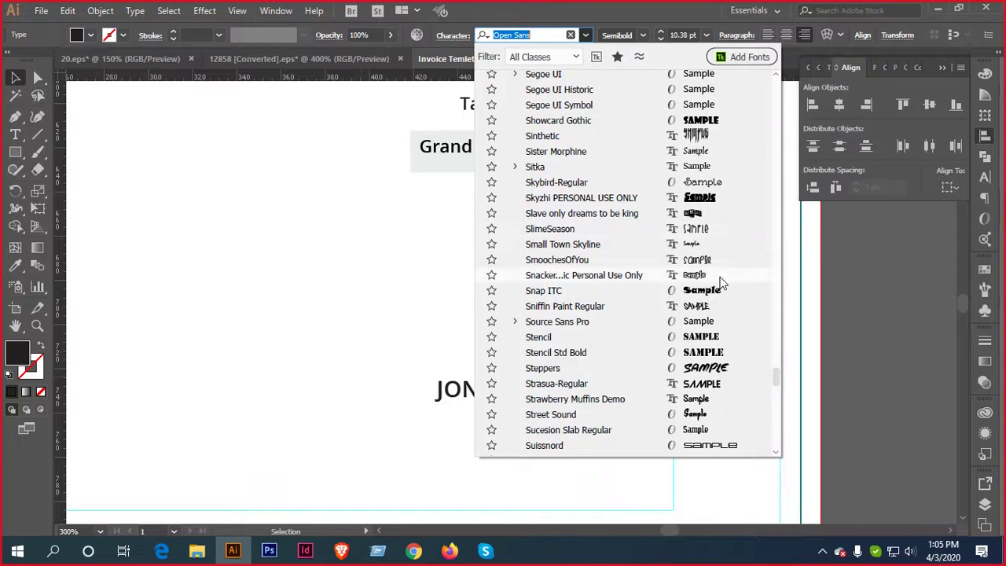
{"action": "scroll", "coordinate": [721, 283], "scroll_direction": "down", "scroll_amount": 2}
{"action": "scroll", "coordinate": [721, 283], "scroll_direction": "down", "scroll_amount": 6}
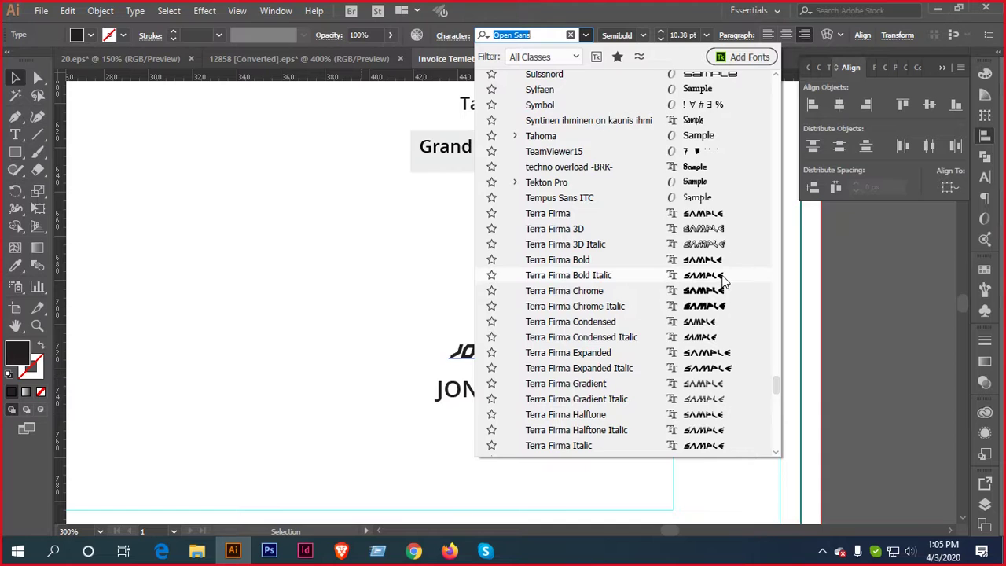
{"action": "scroll", "coordinate": [722, 280], "scroll_direction": "down", "scroll_amount": 7}
{"action": "scroll", "coordinate": [731, 339], "scroll_direction": "down", "scroll_amount": 6}
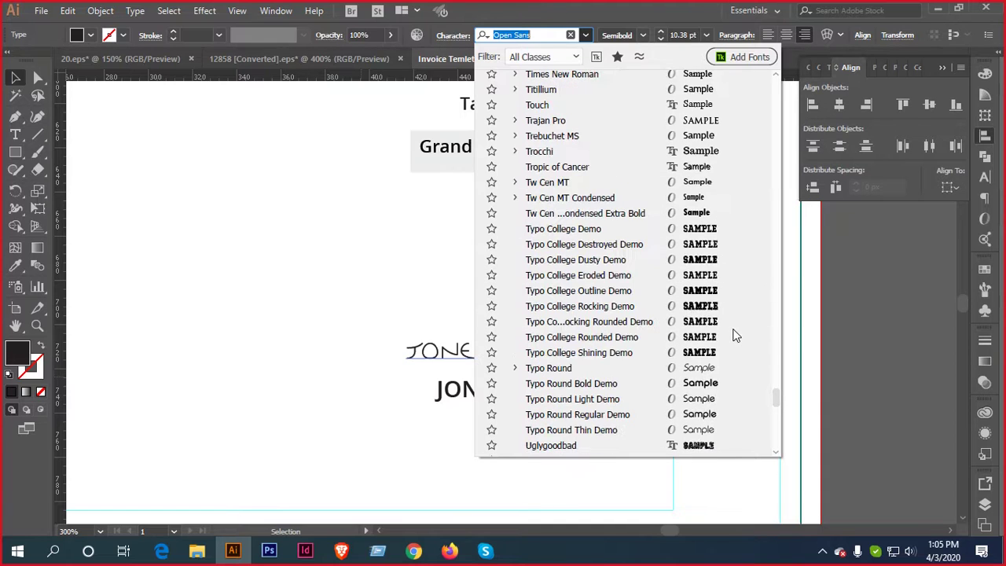
{"action": "scroll", "coordinate": [721, 231], "scroll_direction": "down", "scroll_amount": 6}
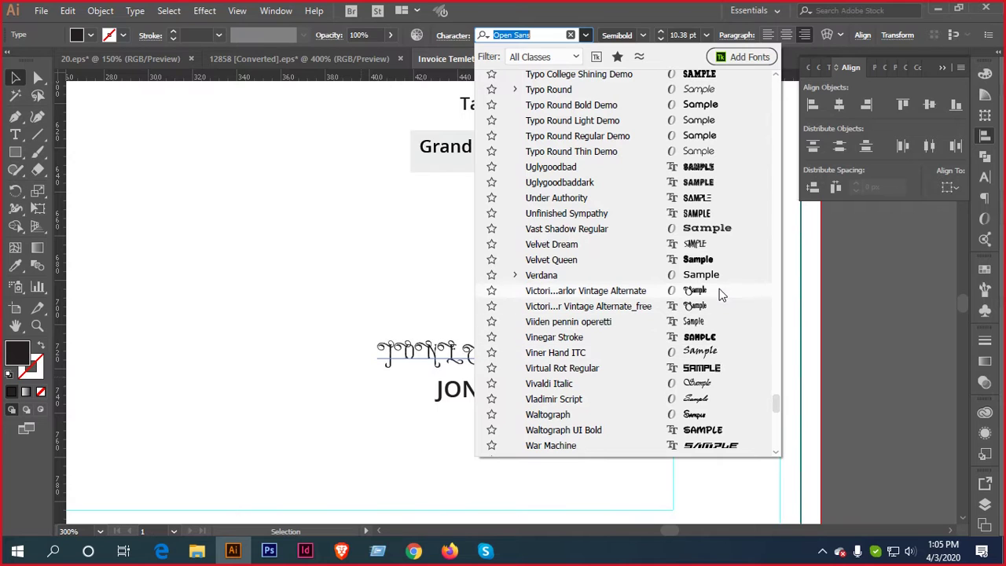
{"action": "scroll", "coordinate": [716, 343], "scroll_direction": "down", "scroll_amount": 8}
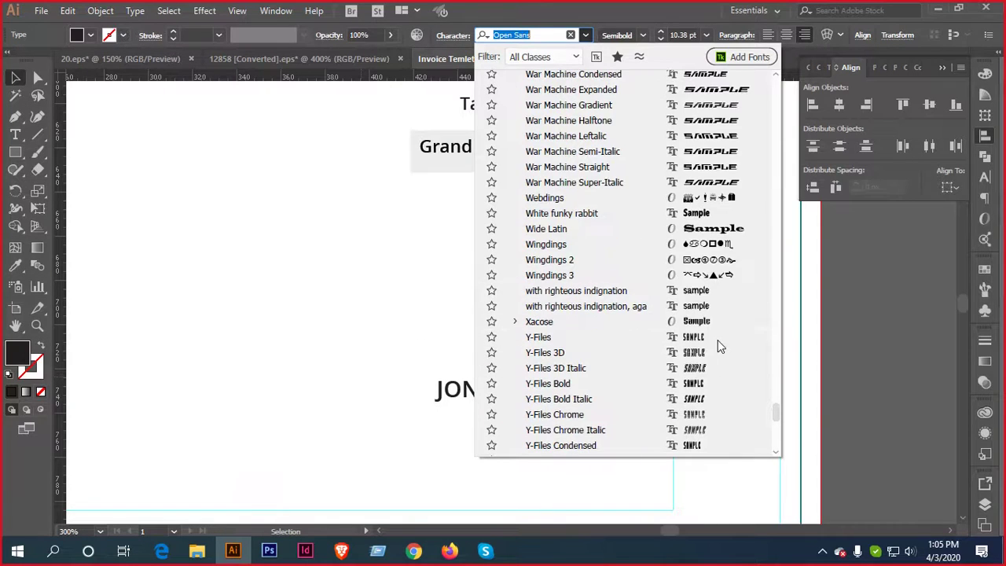
{"action": "scroll", "coordinate": [723, 330], "scroll_direction": "down", "scroll_amount": 15}
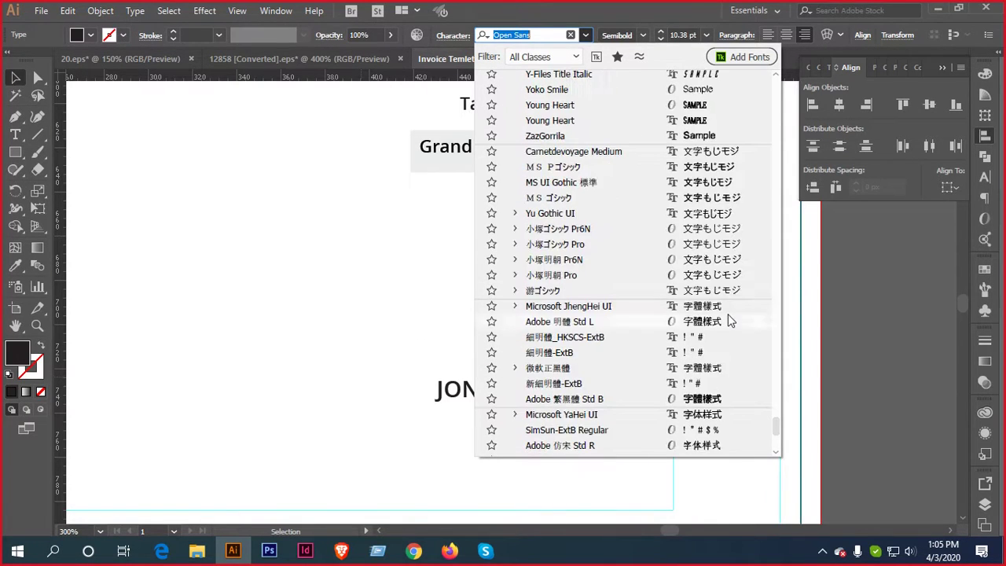
{"action": "left_click_drag", "start_coordinate": [782, 433], "coordinate": [776, 157]}
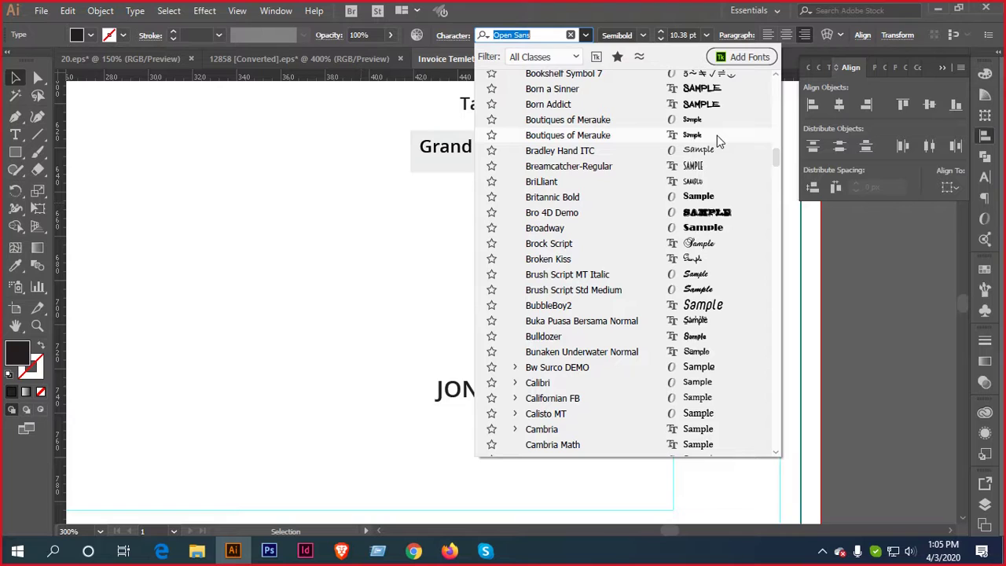
{"action": "left_click", "coordinate": [715, 241]}
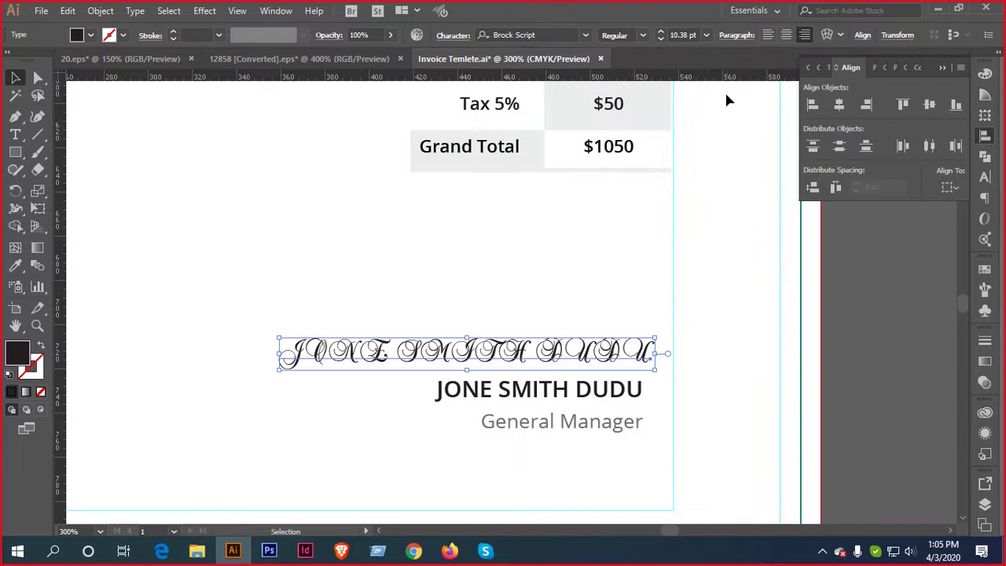
Set the font of the copied name text above the manager's name to Bookshelf Symbol 7 and deselect it
{"action": "left_click", "coordinate": [586, 37]}
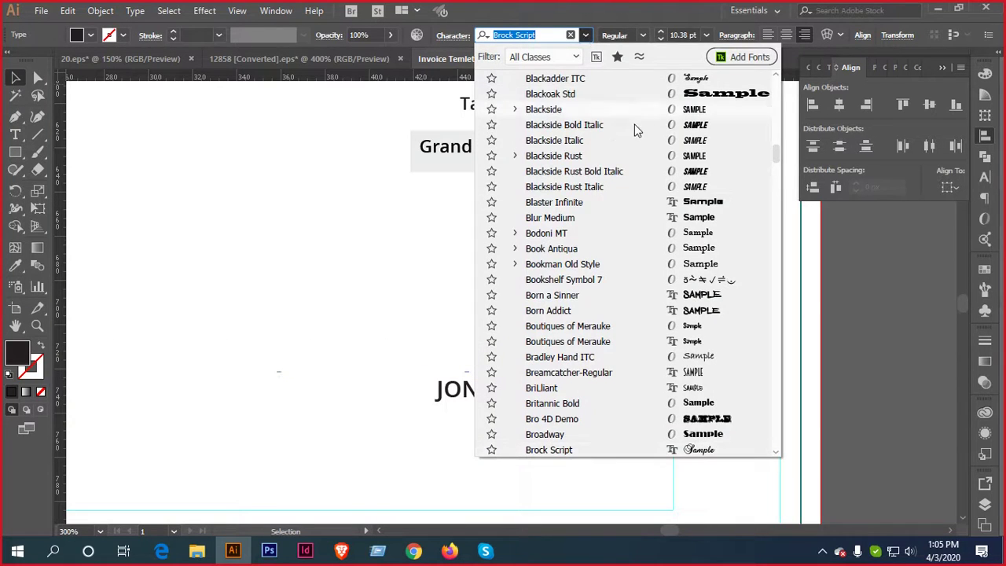
{"action": "left_click", "coordinate": [564, 279]}
{"action": "left_click", "coordinate": [814, 311]}
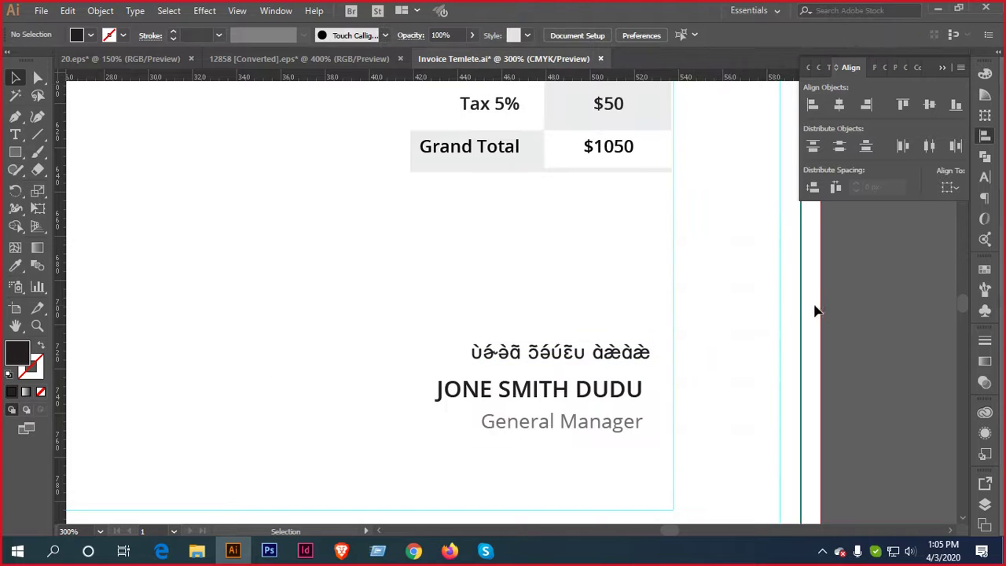
{"action": "scroll", "coordinate": [785, 291], "scroll_direction": "down", "scroll_amount": 2}
{"action": "left_click_drag", "start_coordinate": [813, 276], "coordinate": [585, 255]}
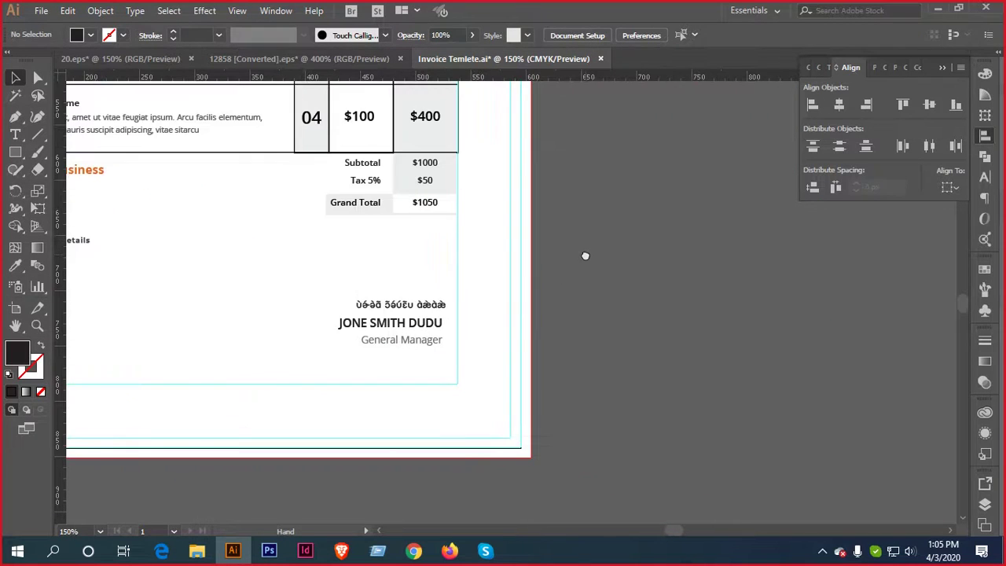
{"action": "left_click", "coordinate": [528, 36]}
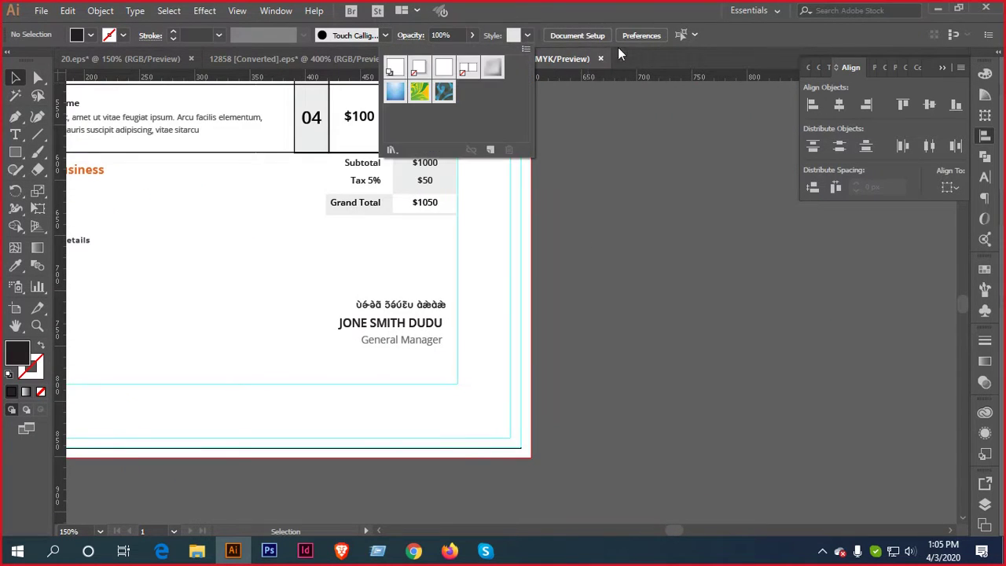
Set the font of the copied name text above the manager's name to Dancing on the Beach
{"action": "left_click", "coordinate": [393, 286]}
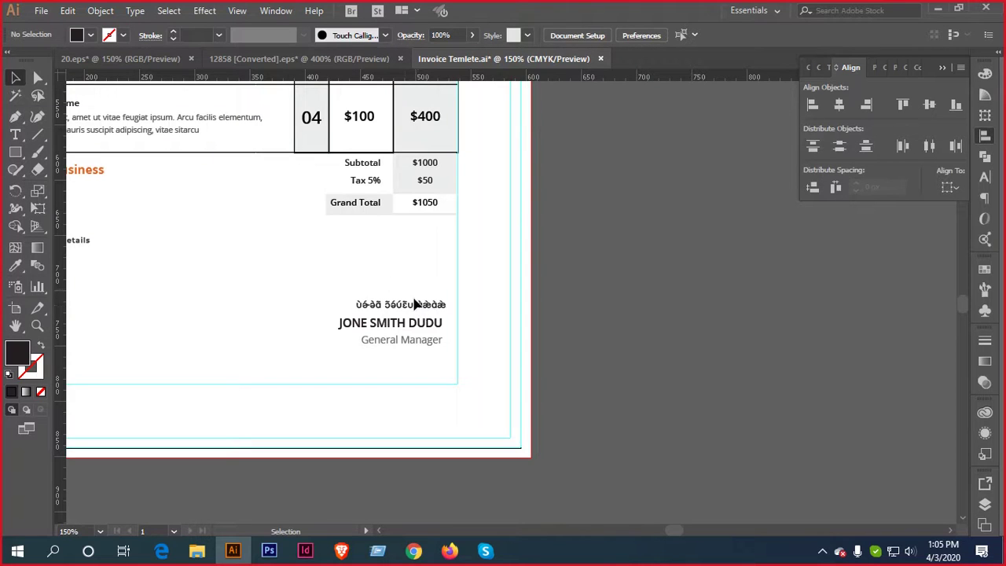
{"action": "left_click", "coordinate": [424, 311]}
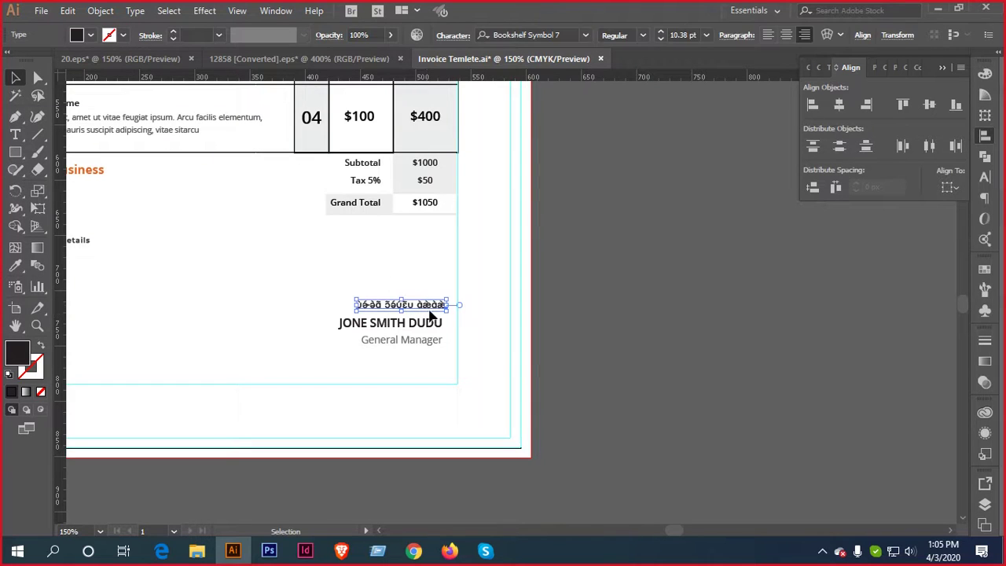
{"action": "left_click", "coordinate": [586, 35]}
{"action": "left_click_drag", "start_coordinate": [776, 151], "coordinate": [778, 165]}
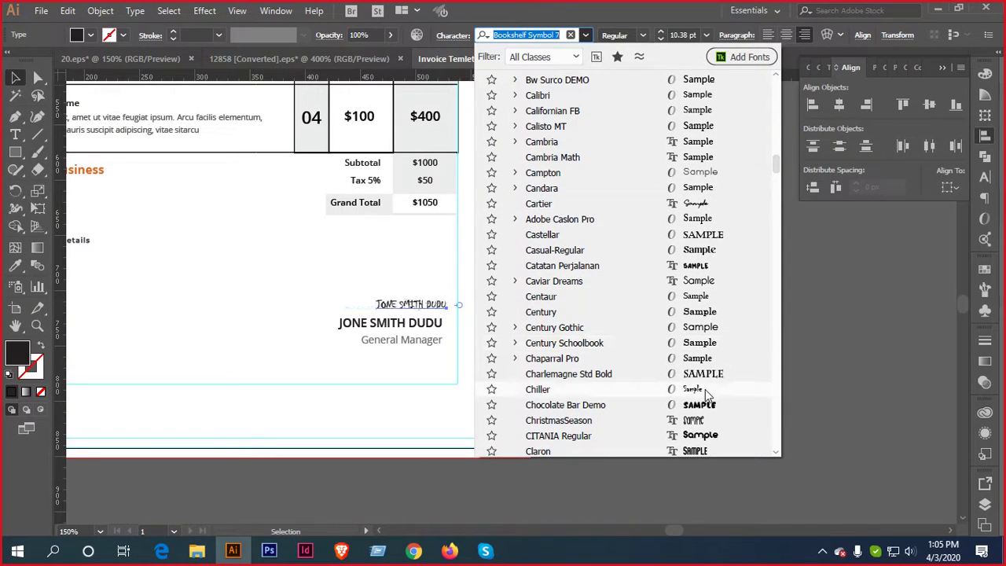
{"action": "scroll", "coordinate": [707, 385], "scroll_direction": "down", "scroll_amount": 4}
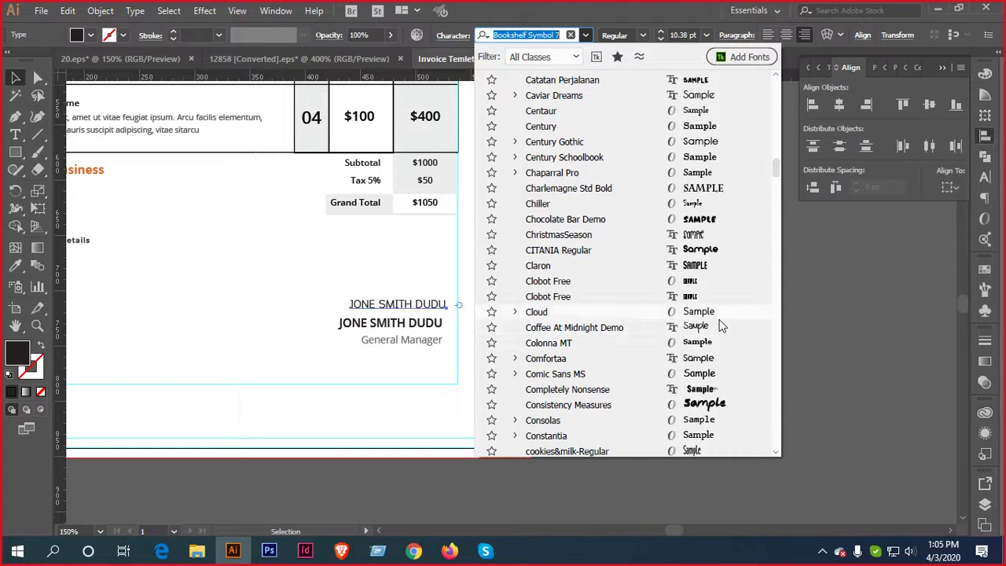
{"action": "scroll", "coordinate": [721, 325], "scroll_direction": "down", "scroll_amount": 5}
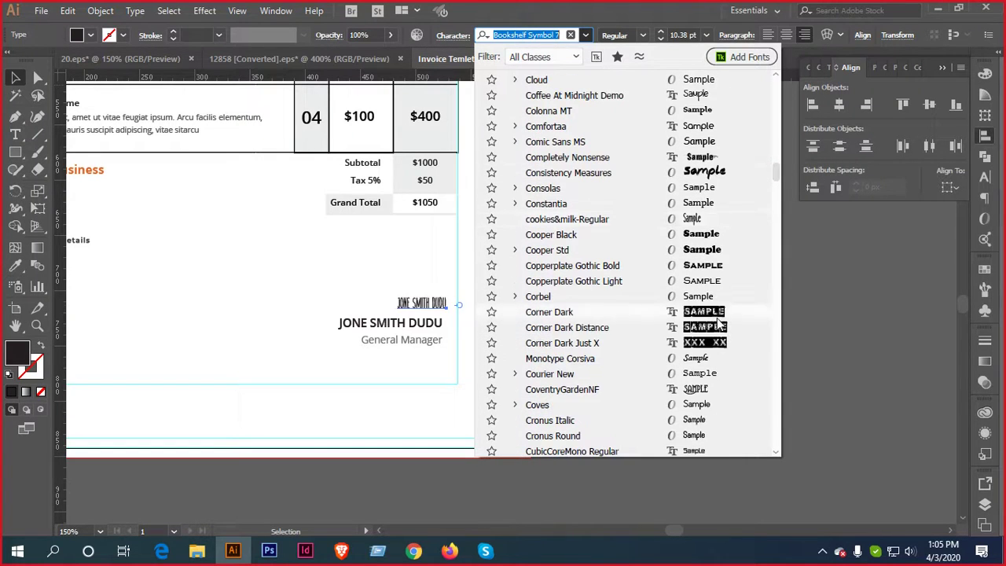
{"action": "scroll", "coordinate": [722, 324], "scroll_direction": "down", "scroll_amount": 3}
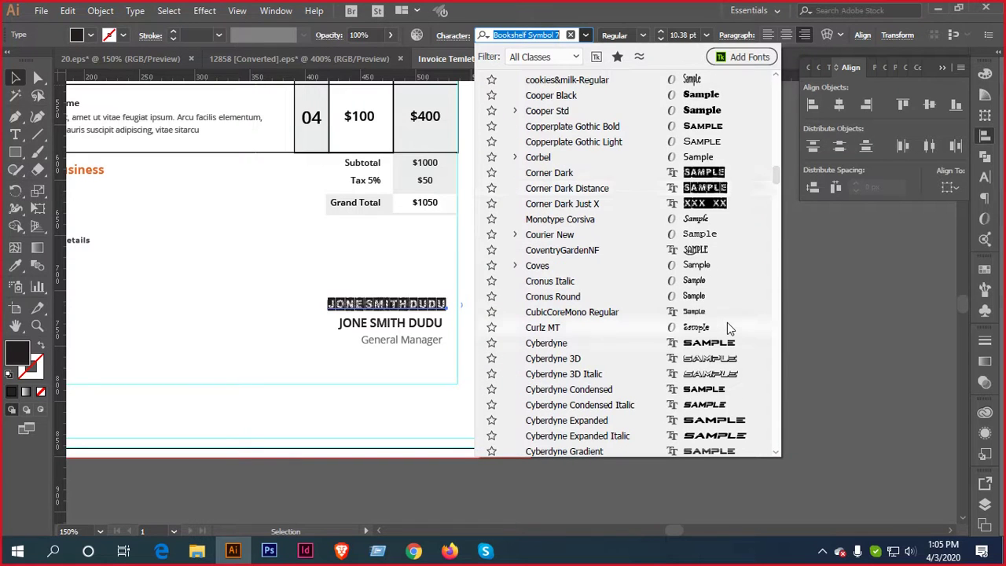
{"action": "scroll", "coordinate": [716, 220], "scroll_direction": "down", "scroll_amount": 5}
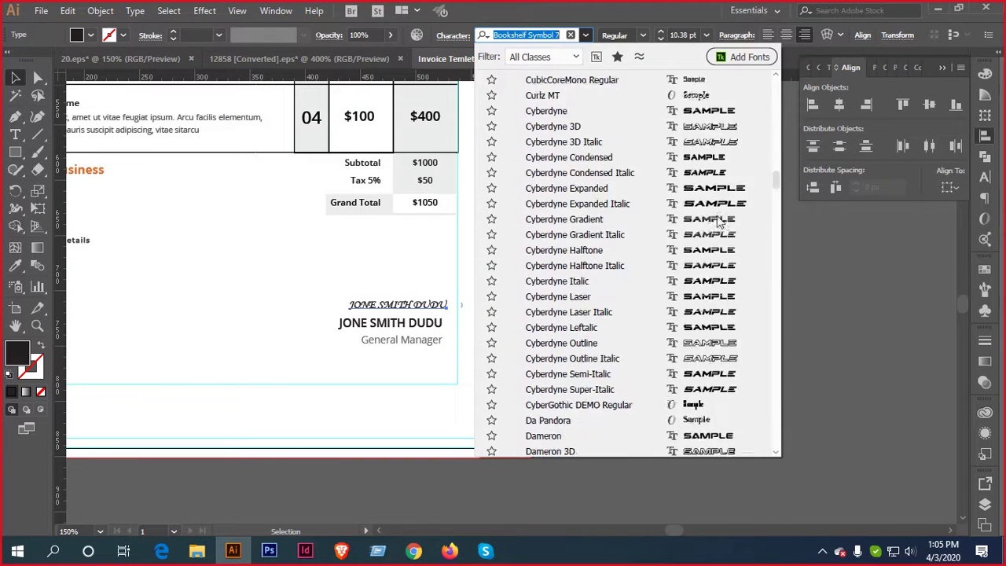
{"action": "scroll", "coordinate": [717, 220], "scroll_direction": "down", "scroll_amount": 10}
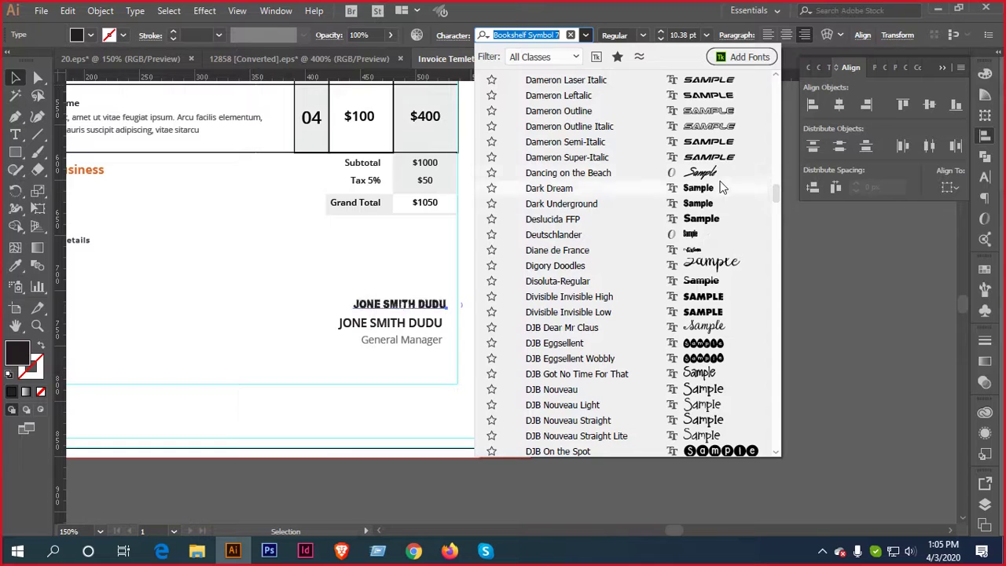
{"action": "left_click", "coordinate": [721, 174]}
{"action": "left_click", "coordinate": [453, 292]}
Centre the text of the signature, the manager's name and the General Manager title, and align the three lines on their horizontal centres
{"action": "key", "text": "ctrl+equal"}
{"action": "key", "text": "ctrl+equal"}
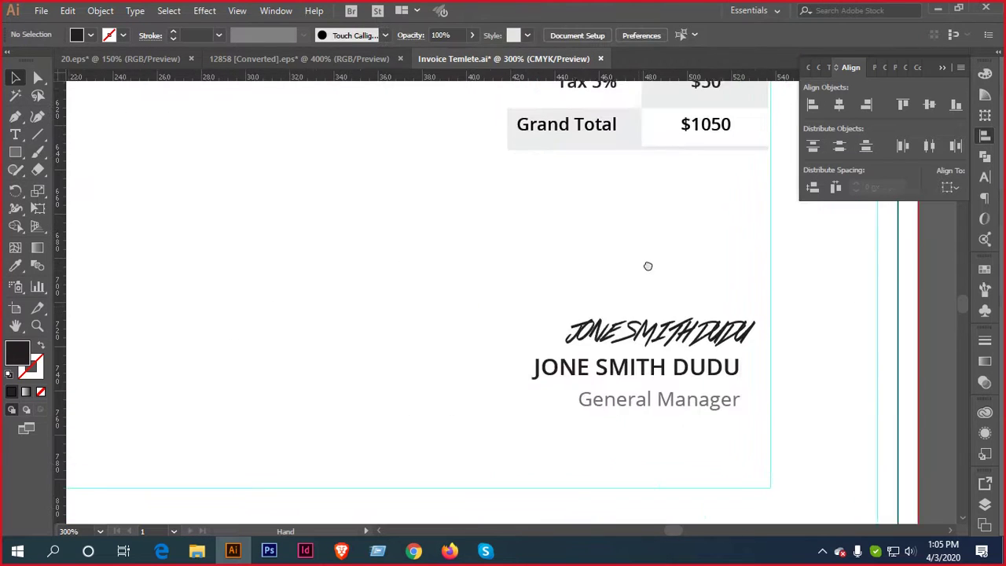
{"action": "left_click_drag", "start_coordinate": [651, 275], "coordinate": [705, 440]}
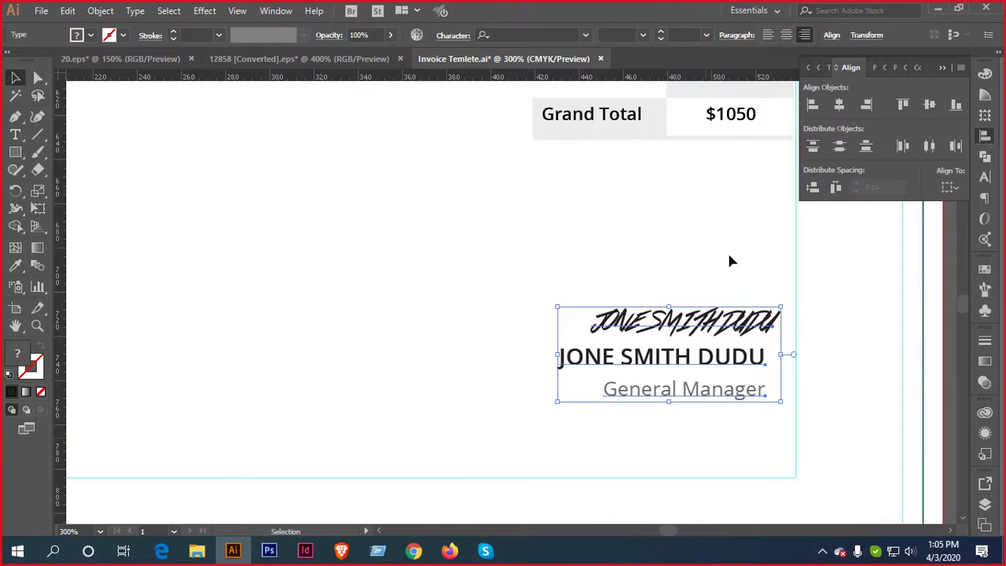
{"action": "left_click", "coordinate": [785, 35]}
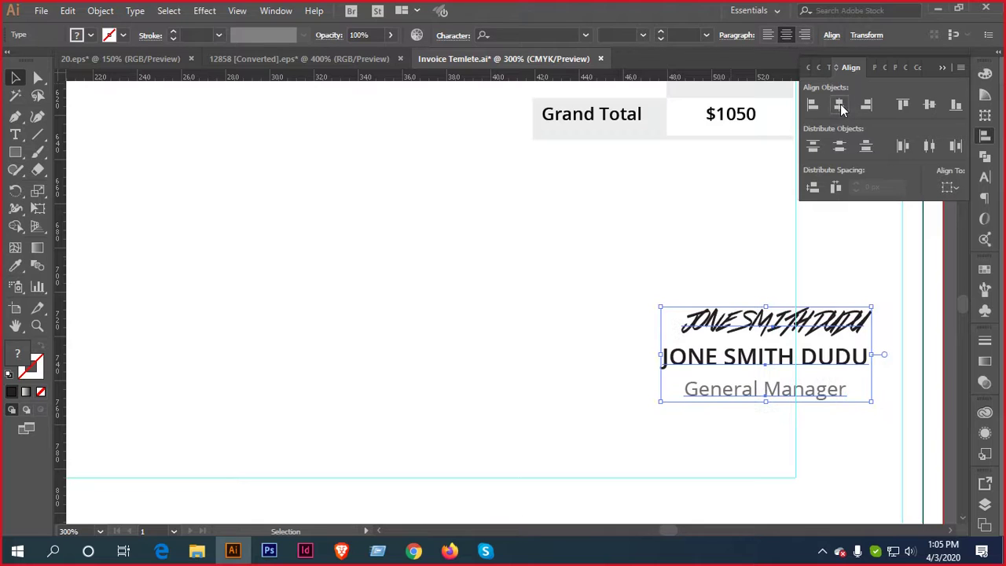
{"action": "left_click", "coordinate": [839, 104]}
Nudge the three-line signature block left, inside the right margin guide, and slightly up
{"action": "key", "text": "shift+Left"}
{"action": "key", "text": "shift+Left"}
{"action": "key", "text": "shift+Left"}
{"action": "key", "text": "shift+Left"}
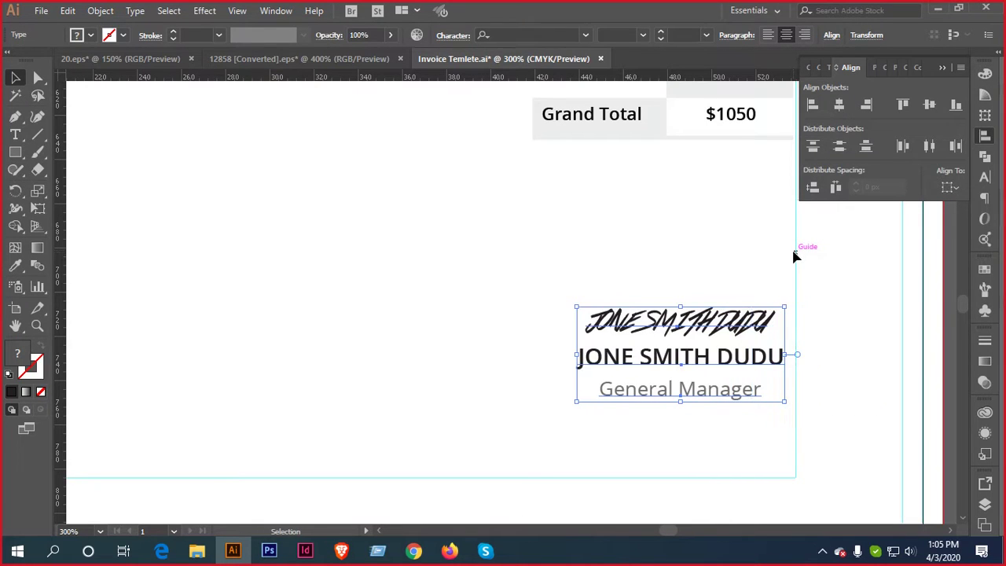
{"action": "key", "text": "Left"}
{"action": "key", "text": "Left"}
{"action": "key", "text": "Left"}
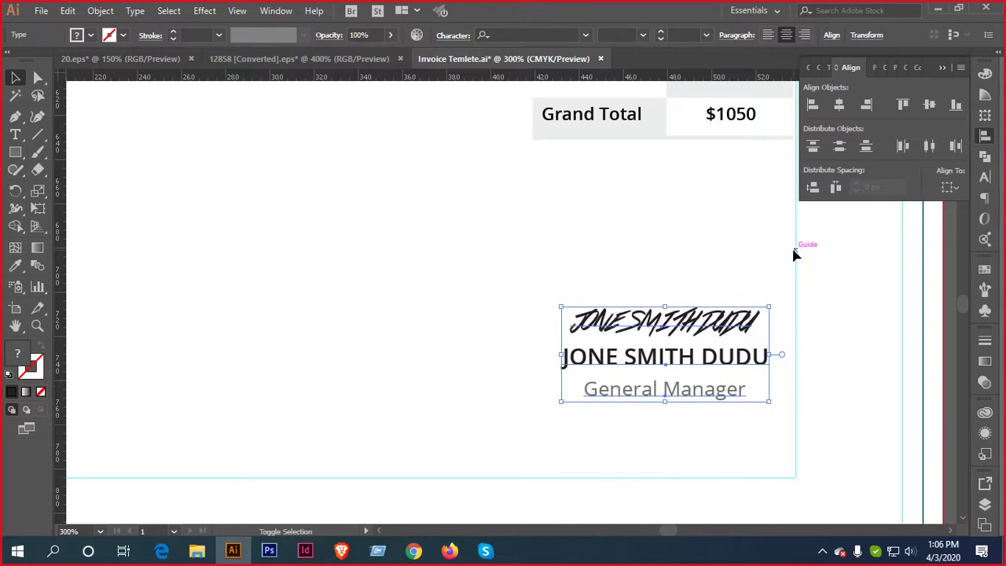
{"action": "key", "text": "Up"}
{"action": "key", "text": "Up"}
{"action": "key", "text": "Up"}
{"action": "key", "text": "shift+Left"}
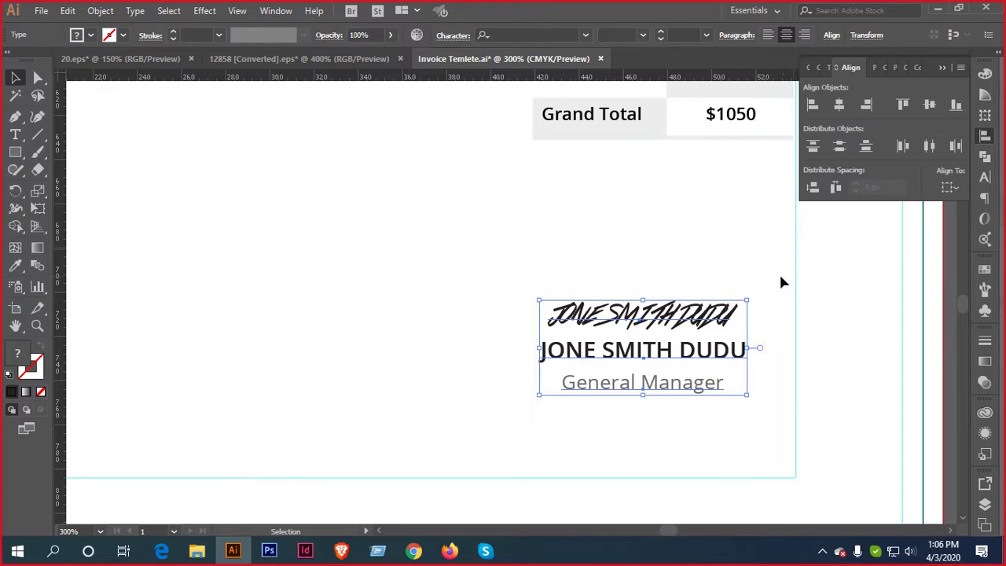
Enlarge the three-line signature block proportionally and shift it slightly left of the margin guide
{"action": "left_click_drag", "start_coordinate": [747, 298], "coordinate": [774, 277]}
{"action": "key", "text": "shift+Left"}
{"action": "key", "text": "Left"}
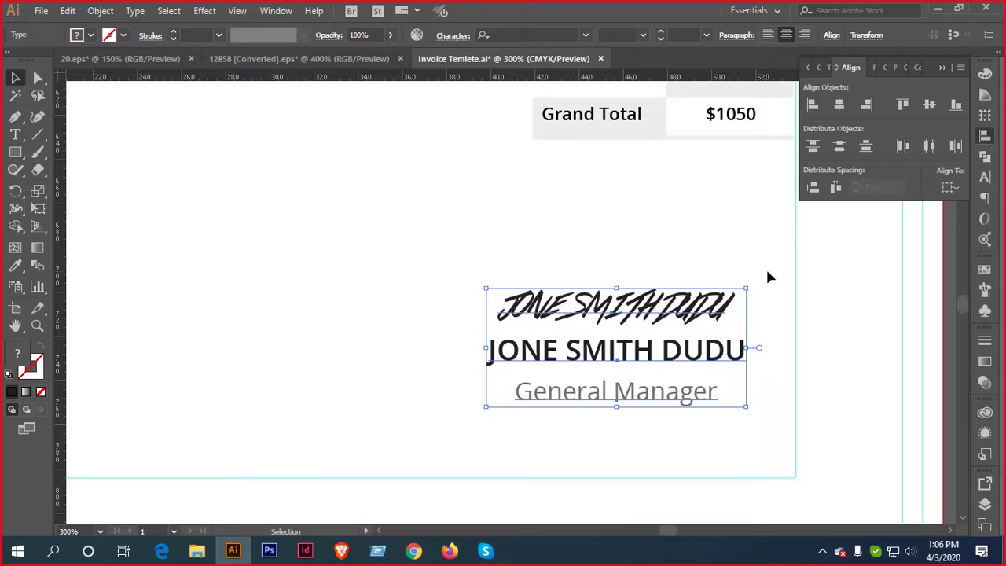
{"action": "key", "text": "Left"}
{"action": "key", "text": "Left"}
{"action": "left_click", "coordinate": [649, 240]}
Copy the orange bold style of the Thanks You For Your Business heading onto the manager's name with the Eyedropper
{"action": "scroll", "coordinate": [647, 338], "scroll_direction": "down", "scroll_amount": 1}
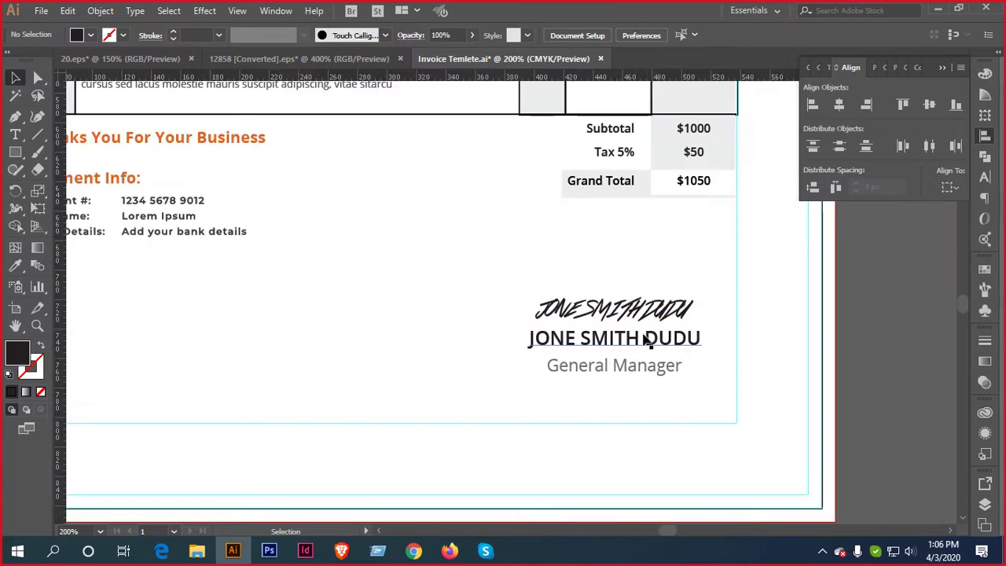
{"action": "left_click", "coordinate": [646, 339]}
{"action": "scroll", "coordinate": [666, 301], "scroll_direction": "up", "scroll_amount": 2}
{"action": "scroll", "coordinate": [666, 301], "scroll_direction": "up", "scroll_amount": 1}
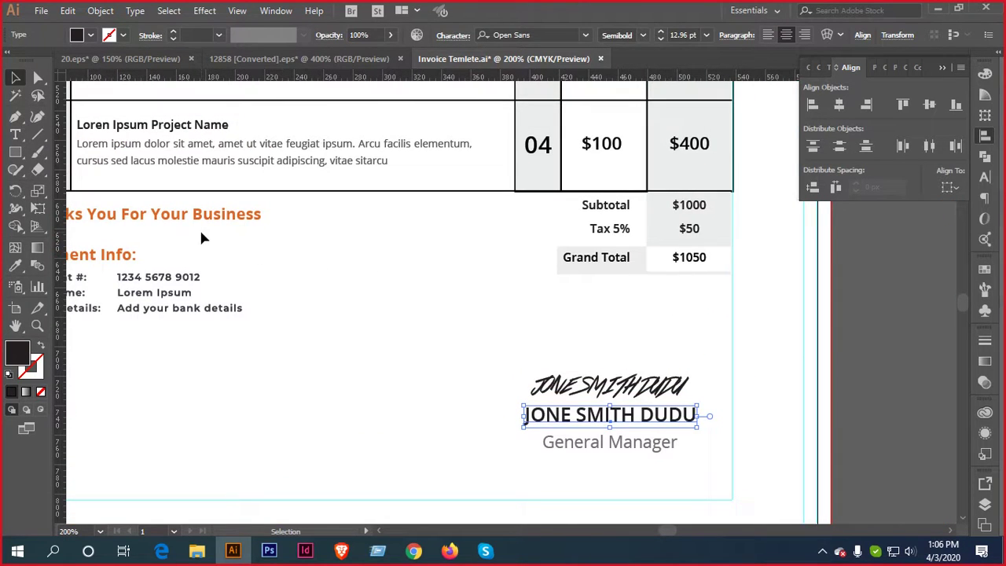
{"action": "key", "text": "i"}
{"action": "left_click", "coordinate": [233, 207]}
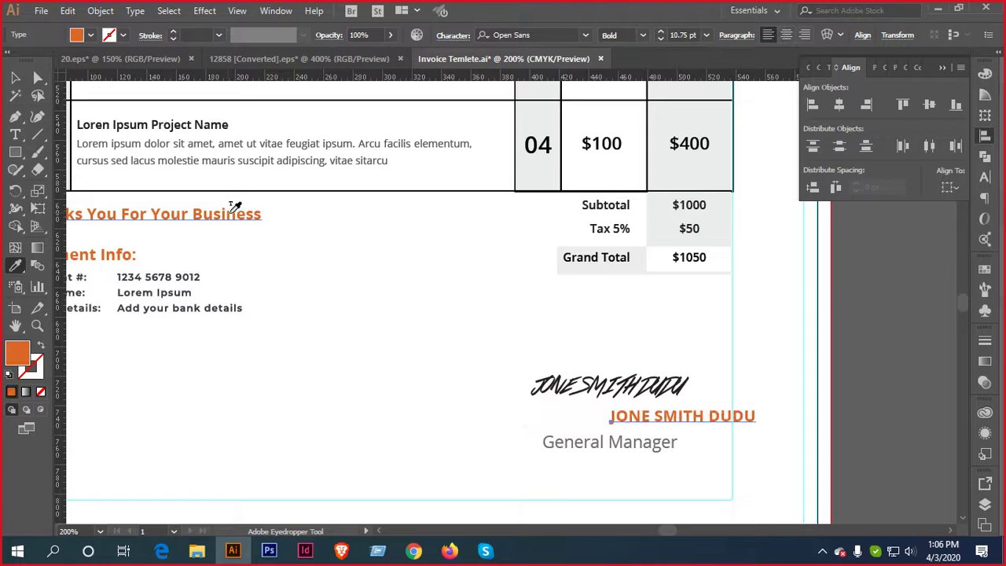
Centre the text of the orange manager's name and align it horizontally with the signature and the General Manager title
{"action": "key", "text": "v"}
{"action": "left_click", "coordinate": [786, 35]}
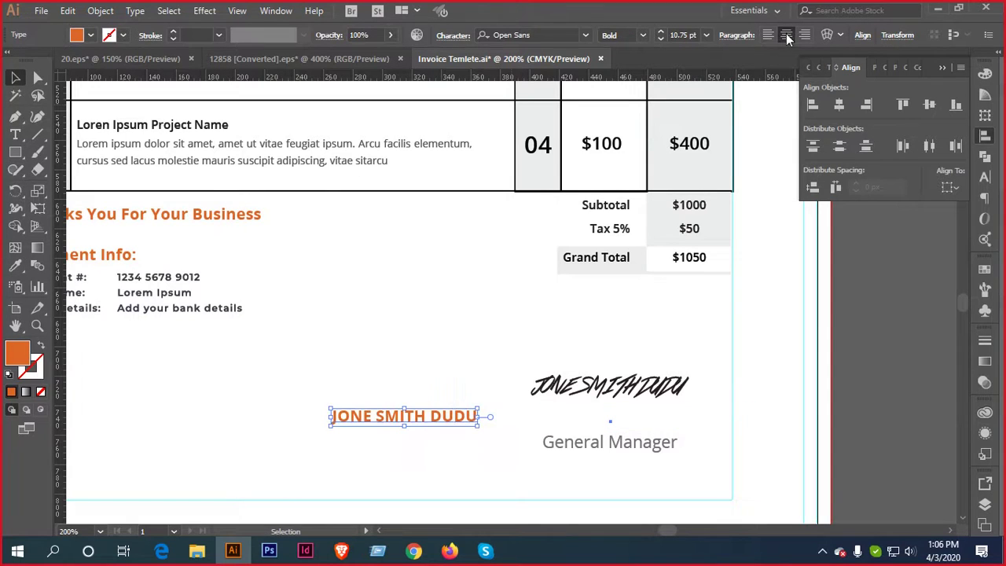
{"action": "left_click_drag", "start_coordinate": [466, 389], "coordinate": [644, 470]}
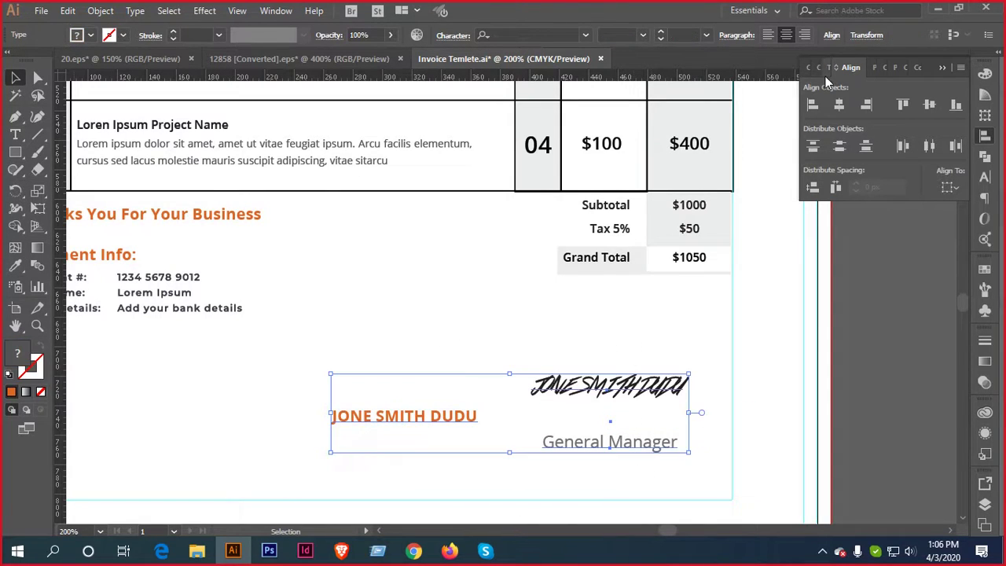
{"action": "left_click", "coordinate": [848, 103]}
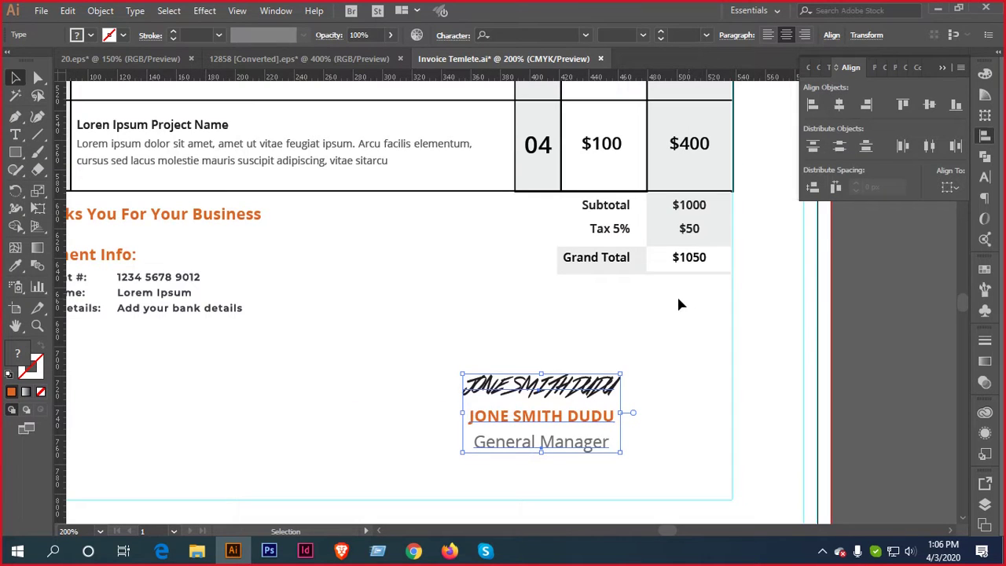
Move the signature block right, under the Grand Total area, and group its three lines
{"action": "key", "text": "shift+Right"}
{"action": "key", "text": "shift+Right"}
{"action": "key", "text": "shift+Right"}
{"action": "key", "text": "shift+Right"}
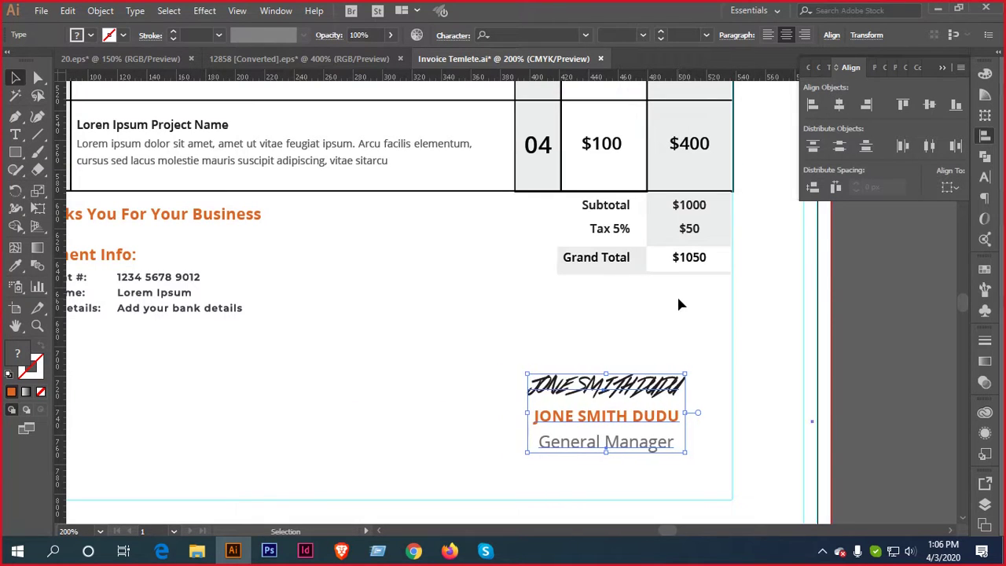
{"action": "key", "text": "Right"}
{"action": "key", "text": "Right"}
{"action": "key", "text": "Right"}
{"action": "key", "text": "Right"}
{"action": "key", "text": "Right"}
{"action": "key", "text": "Right"}
{"action": "key", "text": "ctrl+g"}
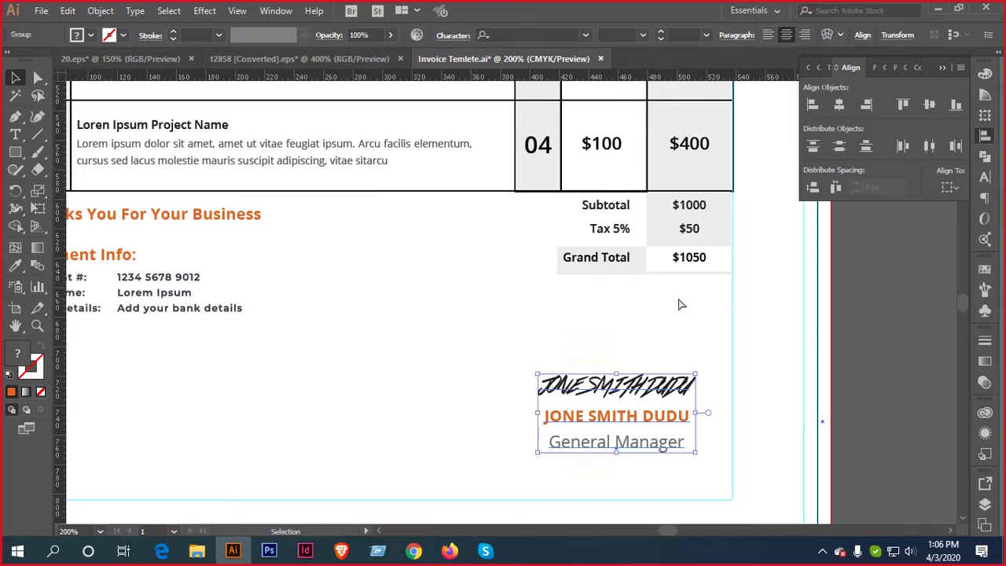
Nudge the grouped signature block further right, closer to the right margin guide, and deselect it
{"action": "key", "text": "ctrl+minus"}
{"action": "key", "text": "ctrl+minus"}
{"action": "key", "text": "ctrl+minus"}
{"action": "left_click", "coordinate": [525, 323]}
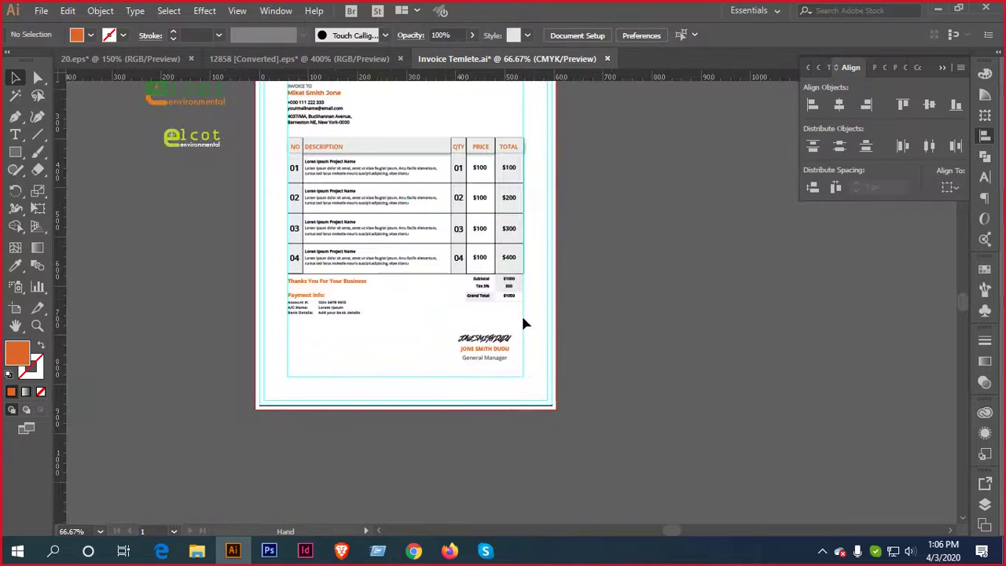
{"action": "key", "text": "ctrl+plus"}
{"action": "key", "text": "ctrl+plus"}
{"action": "left_click", "coordinate": [558, 355]}
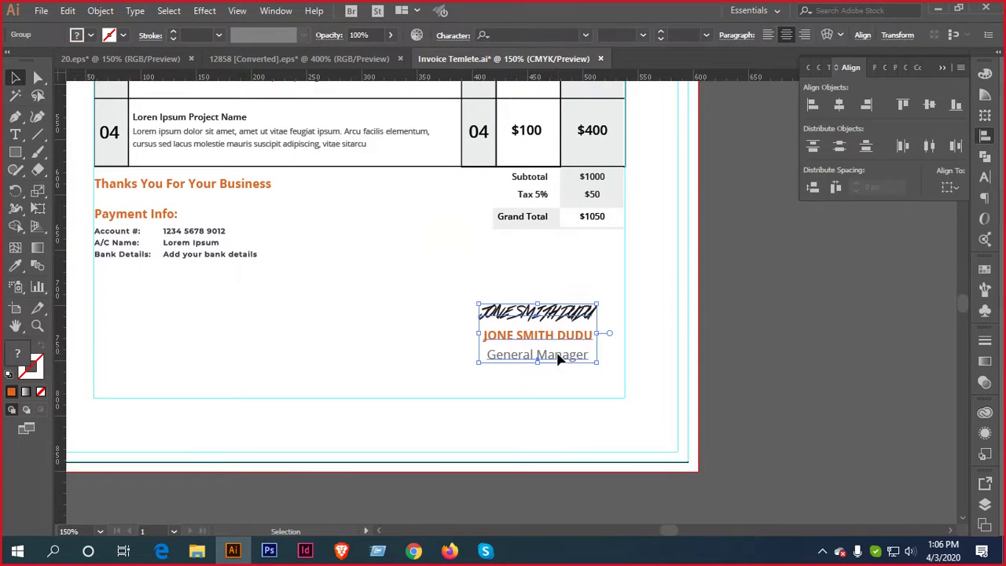
{"action": "key", "text": "Right"}
{"action": "key", "text": "Right"}
{"action": "key", "text": "Right"}
{"action": "key", "text": "Right"}
{"action": "key", "text": "Right"}
{"action": "key", "text": "Right"}
{"action": "key", "text": "Right"}
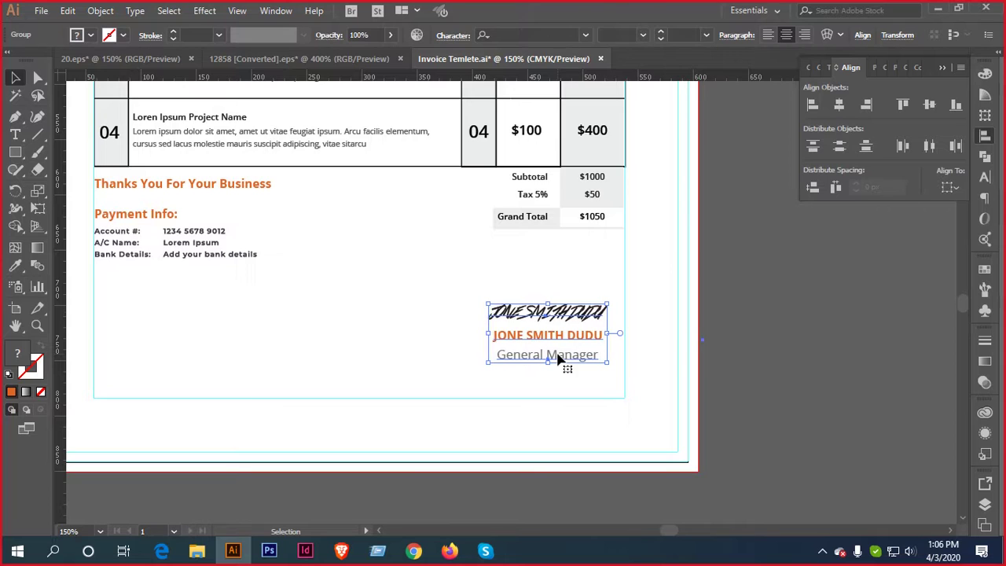
{"action": "left_click", "coordinate": [531, 400]}
Ungroup the signature block and move the General Manager title up closer to the manager's name
{"action": "left_click", "coordinate": [557, 341]}
{"action": "right_click", "coordinate": [557, 338]}
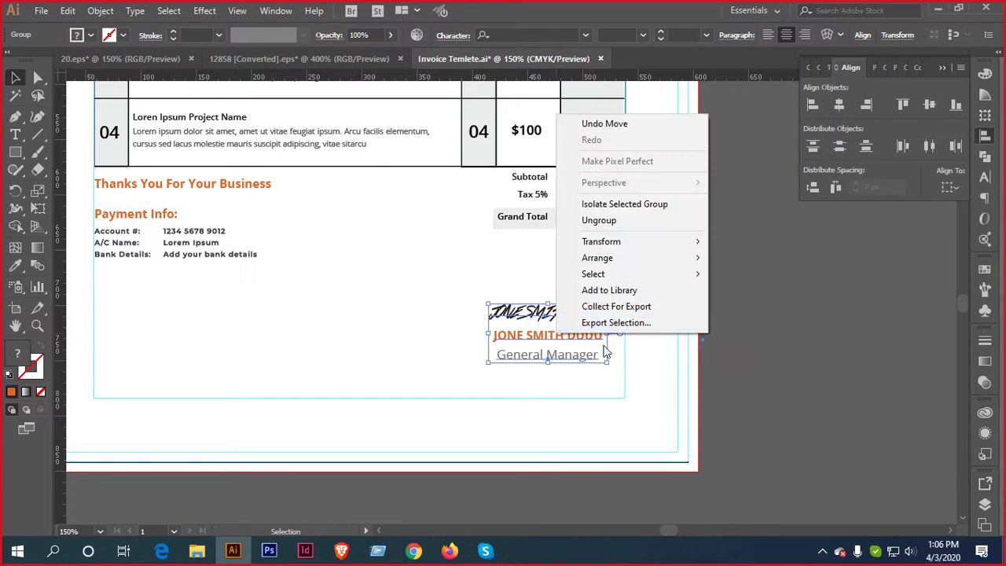
{"action": "left_click", "coordinate": [605, 222]}
{"action": "left_click", "coordinate": [578, 376]}
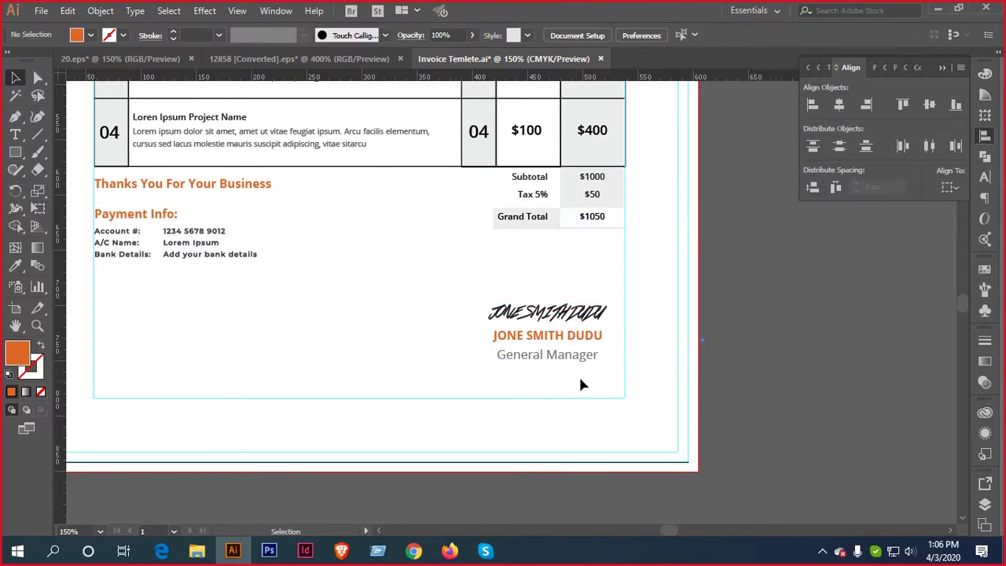
{"action": "left_click", "coordinate": [577, 360]}
{"action": "key", "text": "Up"}
{"action": "key", "text": "Up"}
{"action": "key", "text": "Up"}
{"action": "key", "text": "Up"}
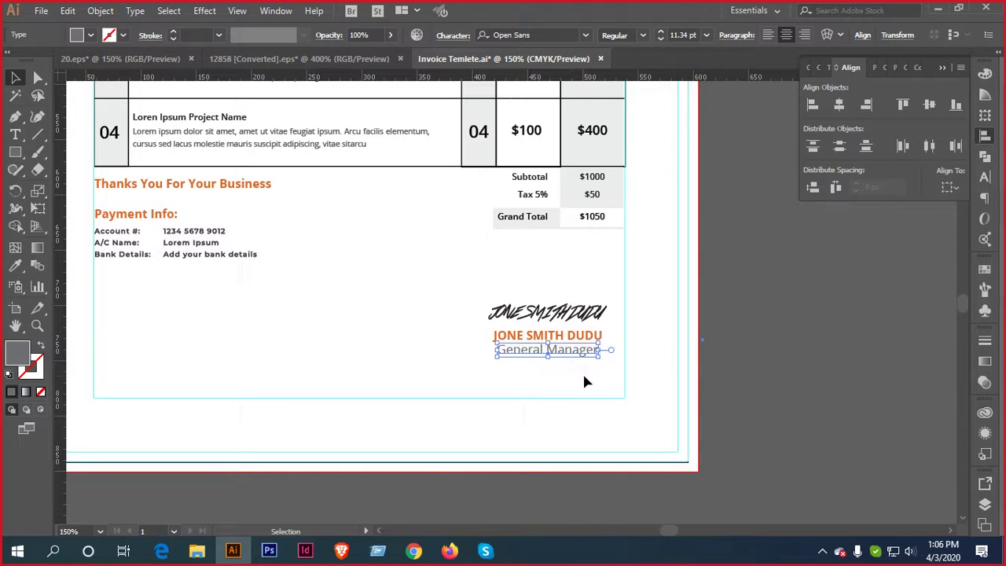
{"action": "left_click", "coordinate": [505, 281]}
{"action": "left_click", "coordinate": [561, 356]}
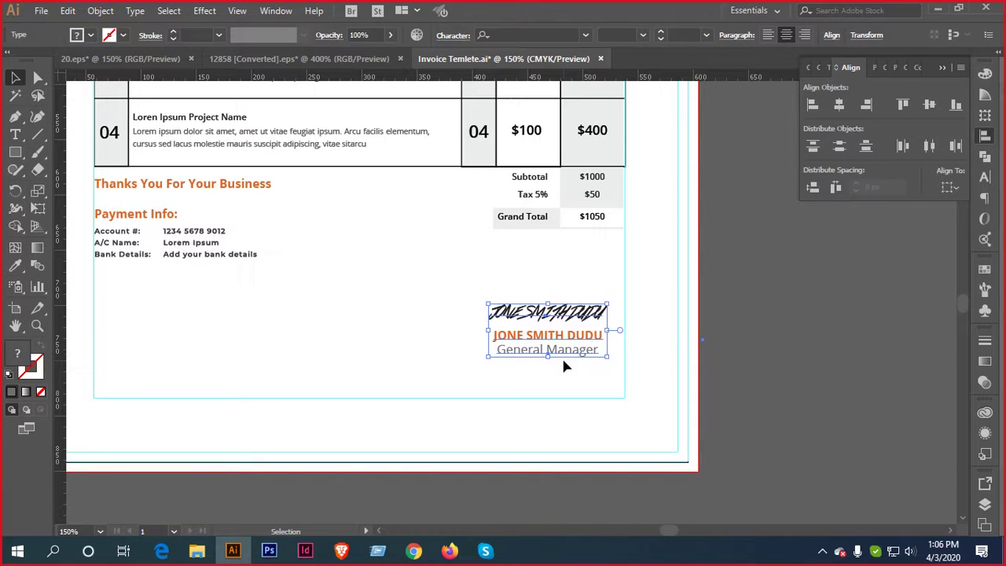
{"action": "left_click", "coordinate": [388, 325]}
Draw a narrow vertical rectangle along the left margin guide below the payment info and fill it with the Payment Info heading's orange
{"action": "key", "text": "ctrl+minus"}
{"action": "left_click_drag", "start_coordinate": [396, 301], "coordinate": [568, 269]}
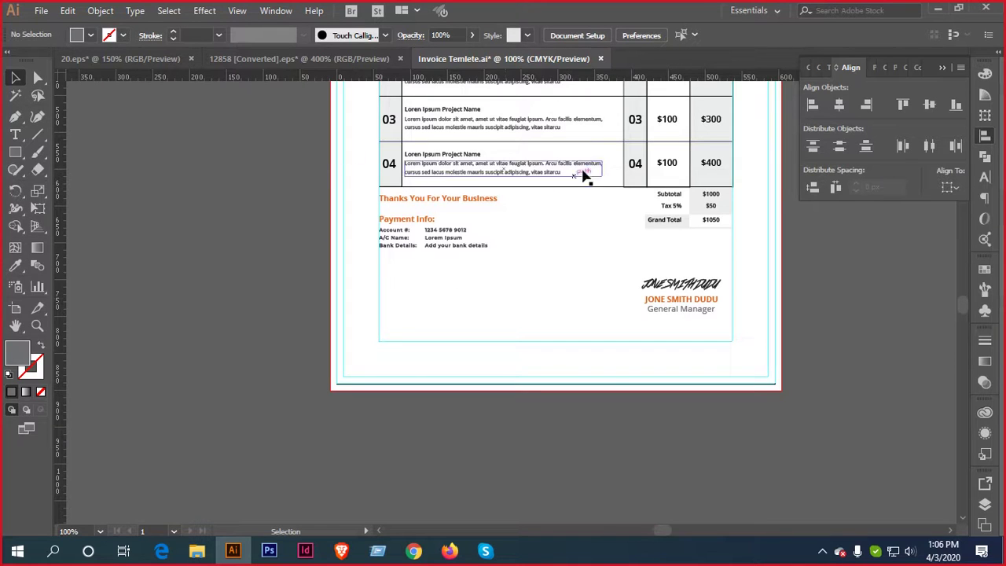
{"action": "left_click", "coordinate": [15, 152]}
{"action": "scroll", "coordinate": [435, 328], "scroll_direction": "up", "scroll_amount": 2}
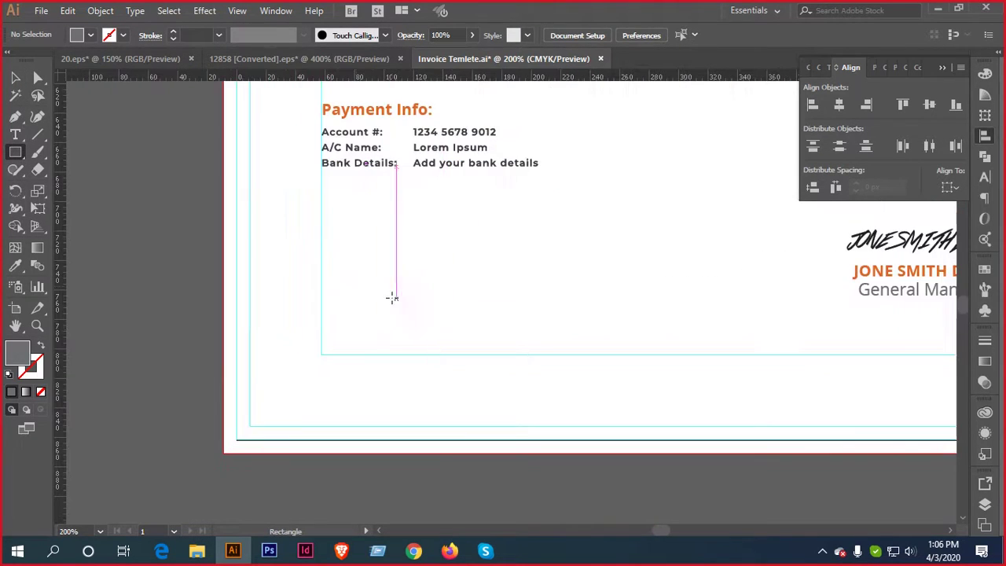
{"action": "mouse_move", "coordinate": [323, 260]}
{"action": "left_mouse_down"}
{"action": "mouse_move", "coordinate": [352, 325]}
{"action": "mouse_move", "coordinate": [339, 327]}
{"action": "mouse_move", "coordinate": [335, 344]}
{"action": "left_mouse_up"}
{"action": "key", "text": "i"}
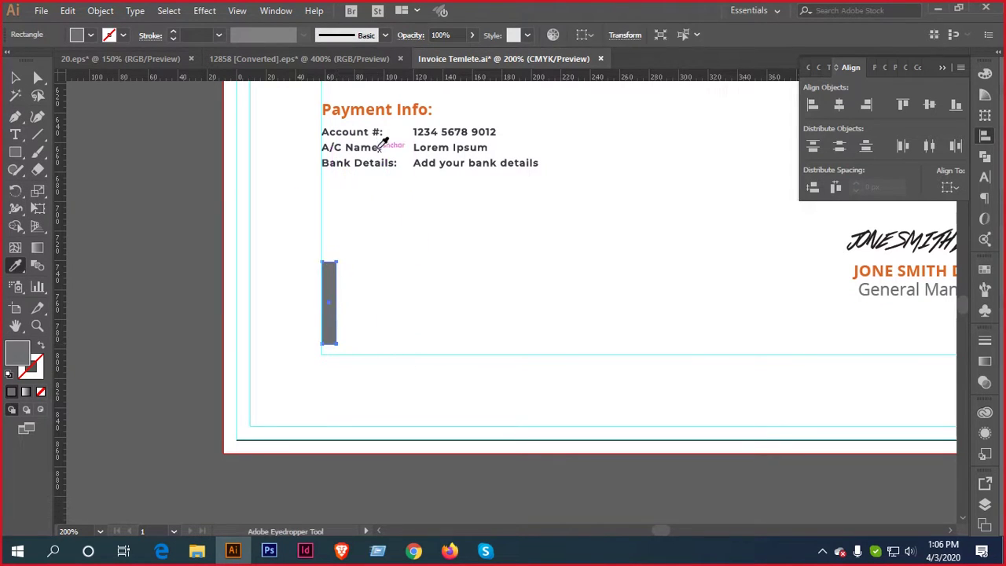
{"action": "left_click", "coordinate": [388, 109]}
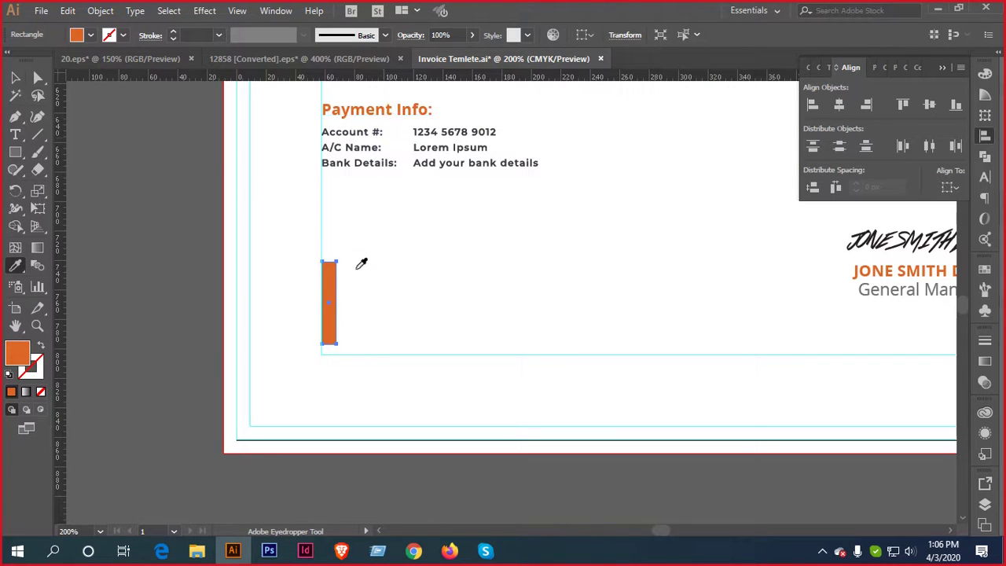
{"action": "key", "text": "v"}
{"action": "left_click", "coordinate": [404, 296]}
Copy the Terms & Conditions heading and paragraph from 20.eps into the invoice template, placing them beside the orange bar
{"action": "left_click", "coordinate": [161, 62]}
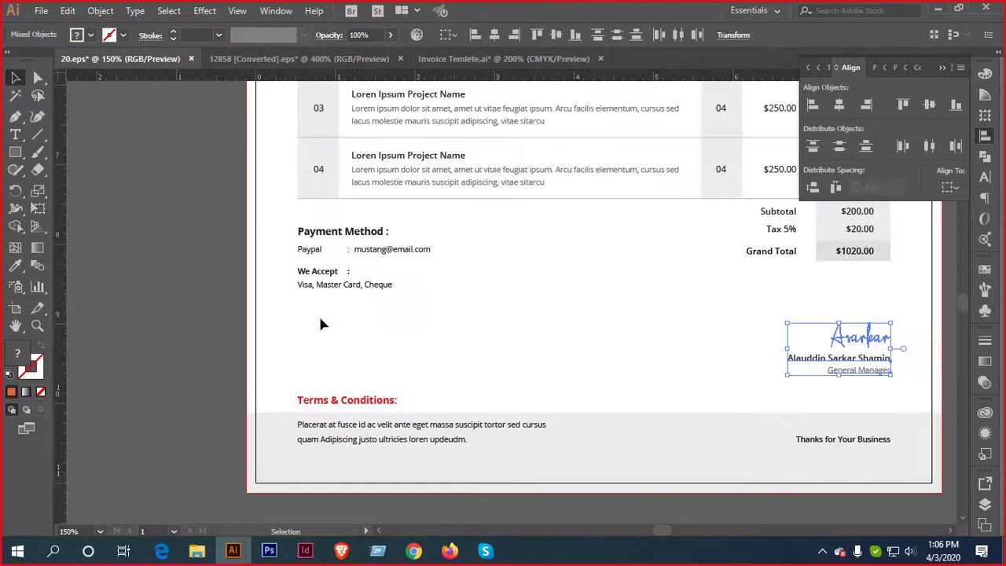
{"action": "left_click", "coordinate": [338, 402]}
{"action": "left_click", "coordinate": [348, 432], "text": "shift"}
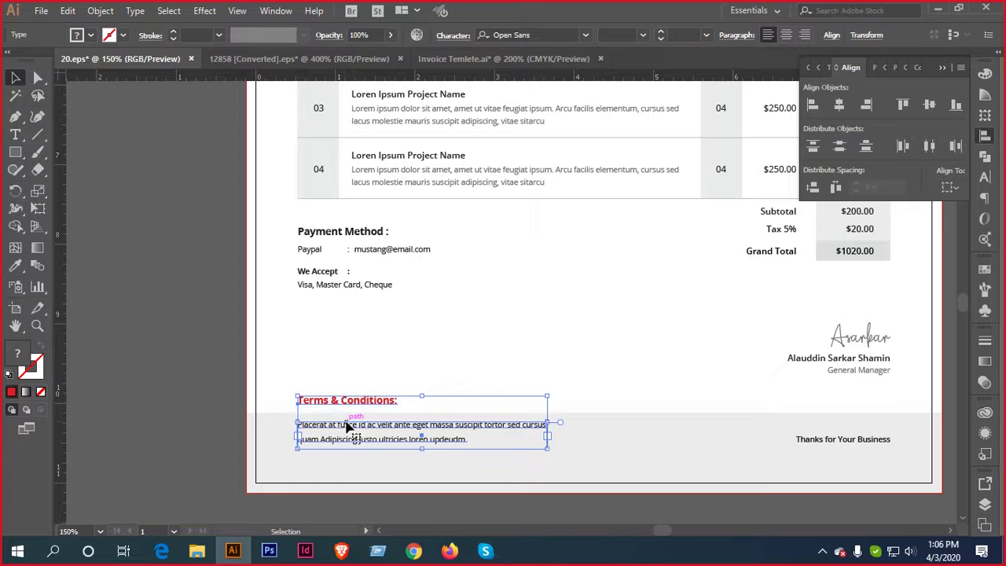
{"action": "left_click_drag", "start_coordinate": [369, 404], "coordinate": [441, 276]}
{"action": "key", "text": "ctrl+equal"}
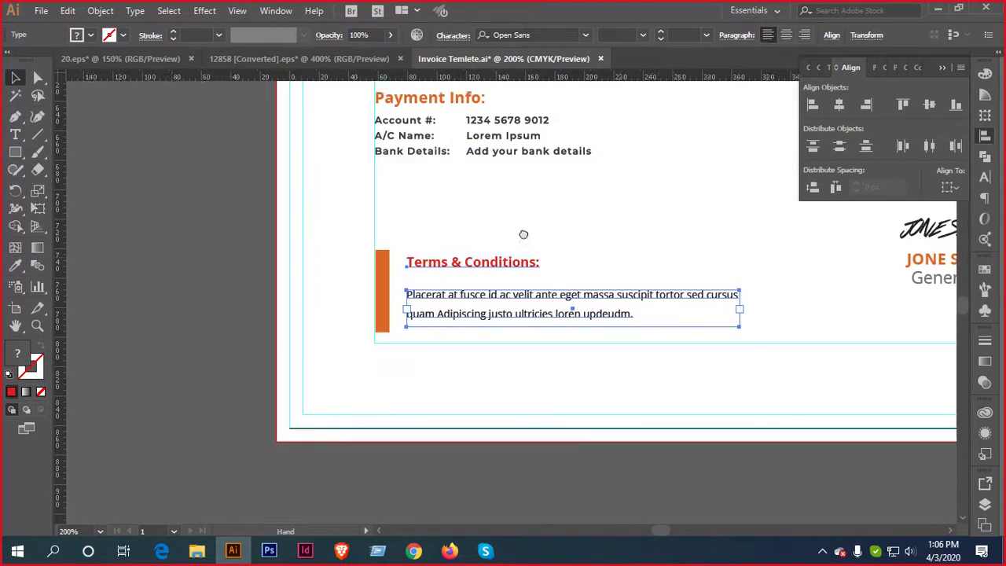
Recolor the Terms & Conditions heading orange by sampling the fill of the bar beside it
{"action": "left_click_drag", "start_coordinate": [528, 246], "coordinate": [510, 240]}
{"action": "left_click", "coordinate": [535, 161]}
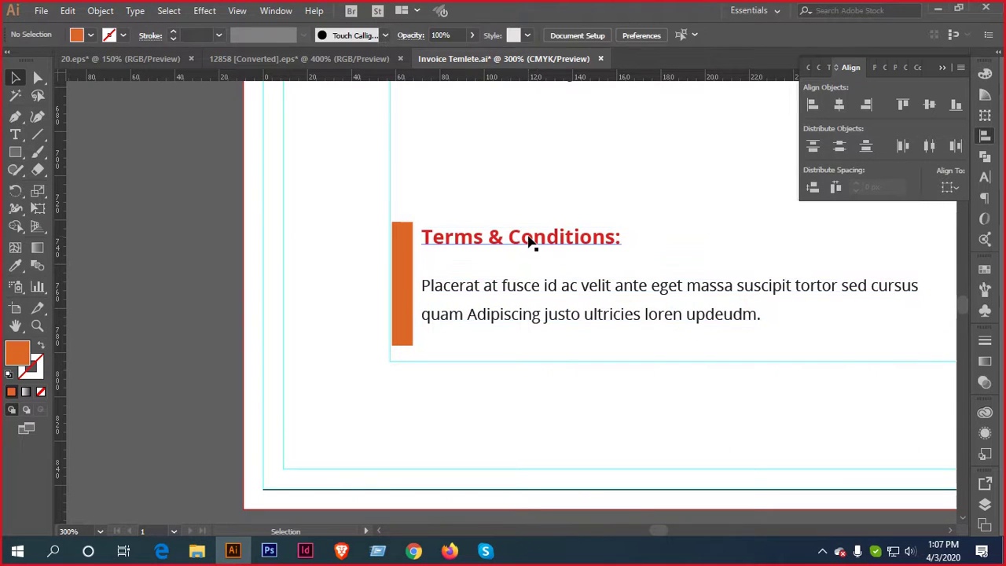
{"action": "left_click", "coordinate": [528, 241]}
{"action": "key", "text": "i"}
{"action": "left_click", "coordinate": [406, 239]}
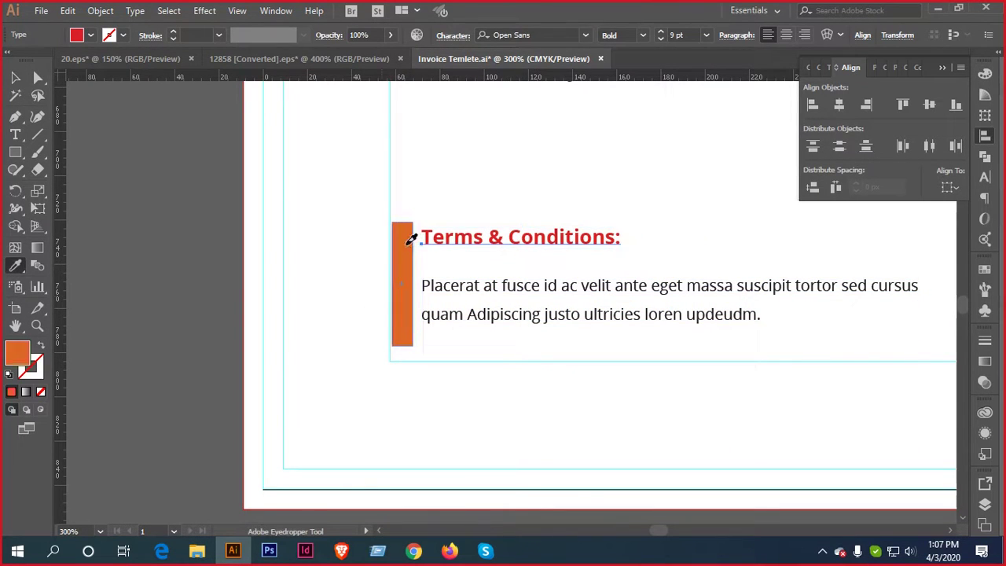
{"action": "key", "text": "v"}
{"action": "left_click", "coordinate": [554, 221]}
Group the Terms & Conditions heading with its paragraph and align the group vertically centered with the orange bar
{"action": "left_click_drag", "start_coordinate": [504, 204], "coordinate": [566, 327]}
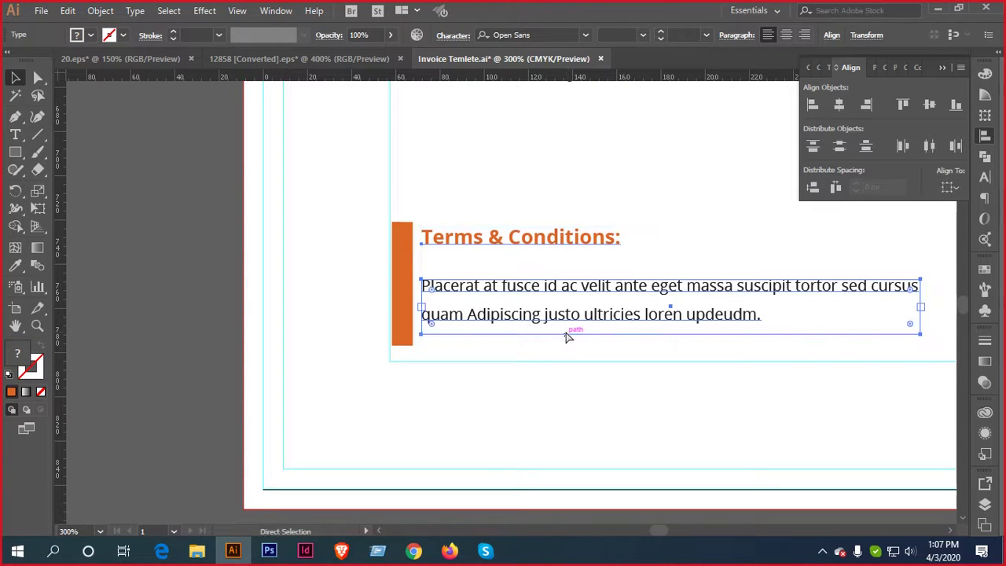
{"action": "key", "text": "ctrl+g"}
{"action": "left_click_drag", "start_coordinate": [351, 242], "coordinate": [400, 264]}
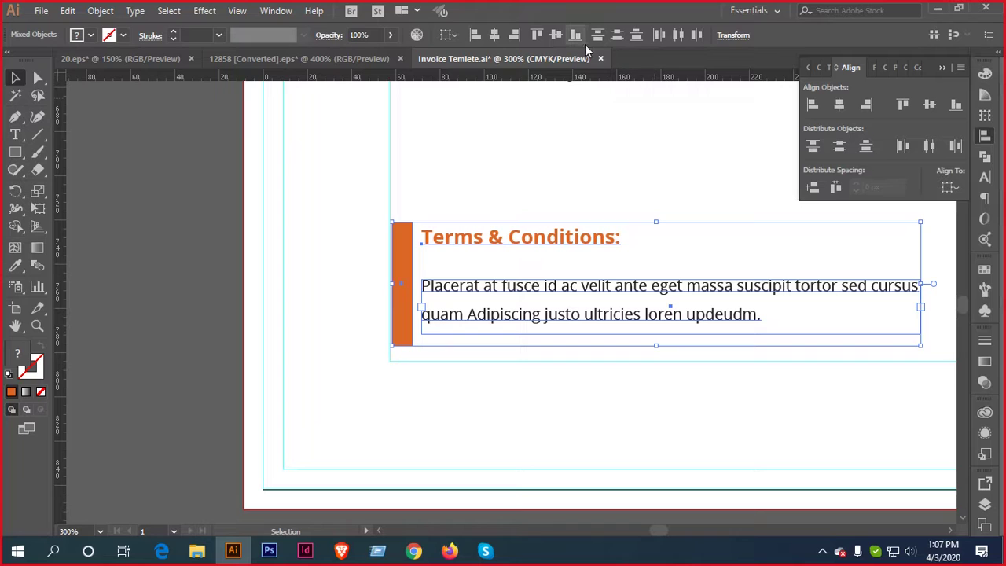
{"action": "left_click", "coordinate": [551, 36]}
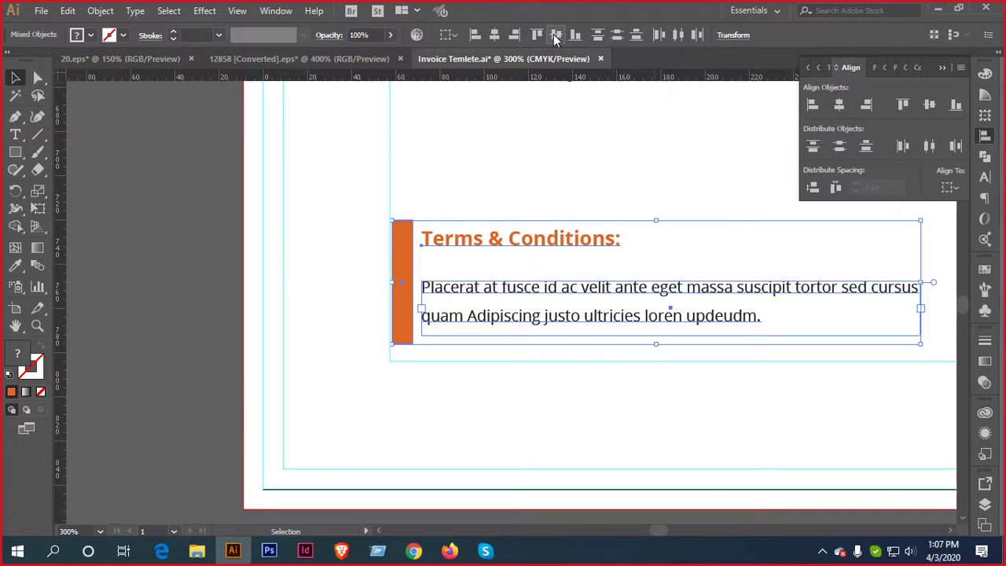
{"action": "left_click", "coordinate": [305, 250]}
Check the footer layout of the 20.eps reference and group the Terms & Conditions text with its orange bar
{"action": "scroll", "coordinate": [415, 314], "scroll_direction": "down", "scroll_amount": 3}
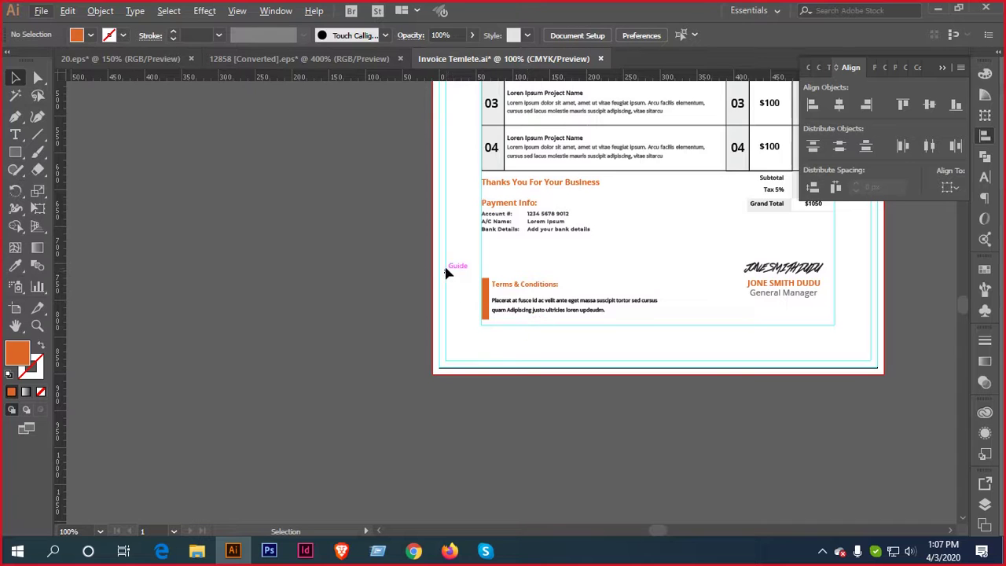
{"action": "scroll", "coordinate": [269, 203], "scroll_direction": "down", "scroll_amount": 2}
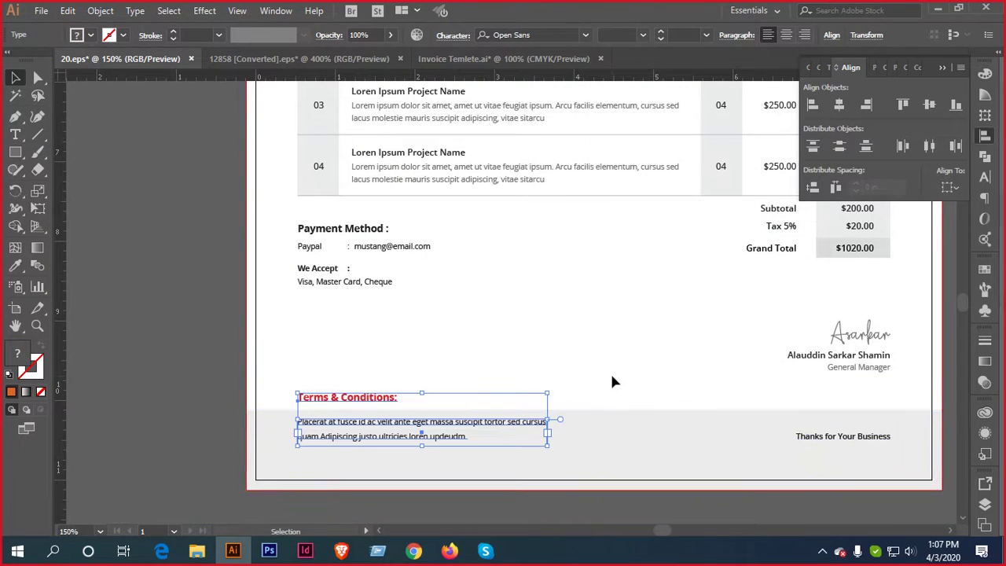
{"action": "left_click", "coordinate": [467, 61]}
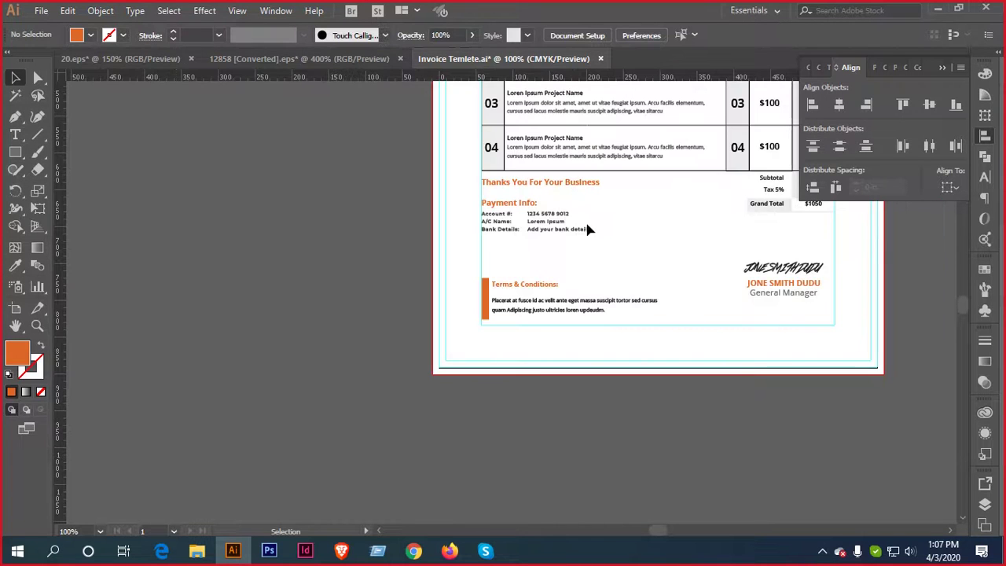
{"action": "scroll", "coordinate": [577, 264], "scroll_direction": "up", "scroll_amount": 2}
{"action": "scroll", "coordinate": [555, 231], "scroll_direction": "down", "scroll_amount": 3}
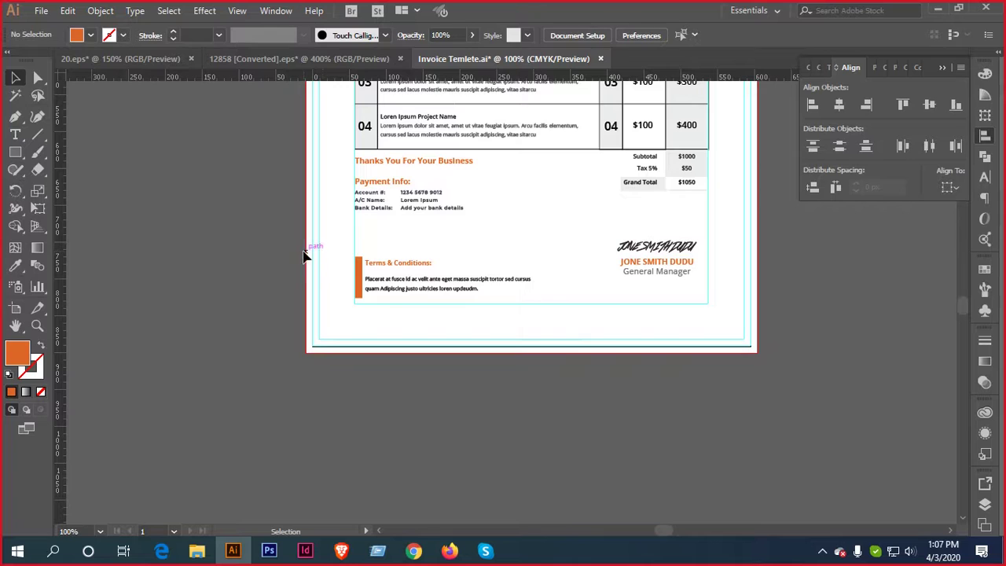
{"action": "left_click_drag", "start_coordinate": [315, 253], "coordinate": [432, 298]}
{"action": "key", "text": "v"}
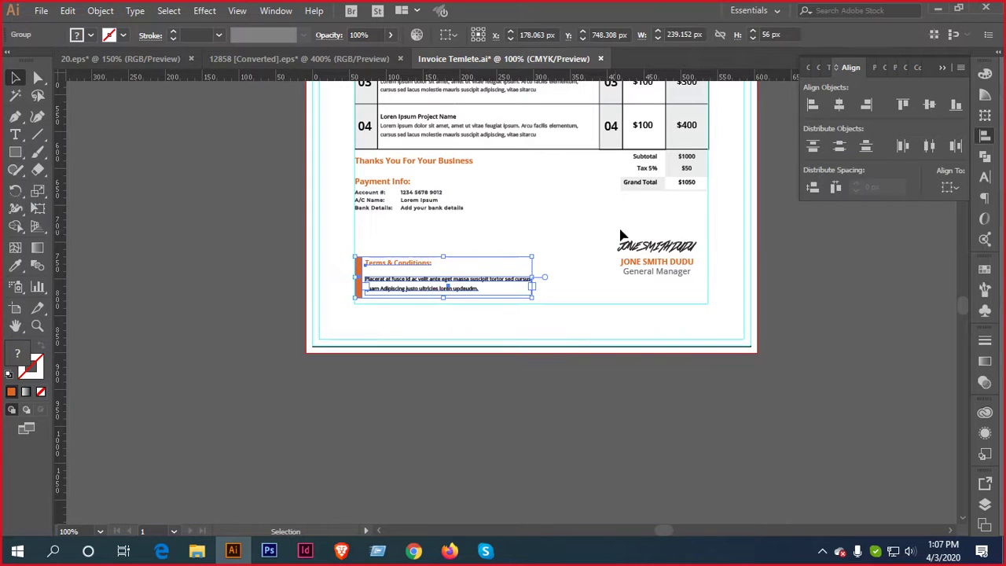
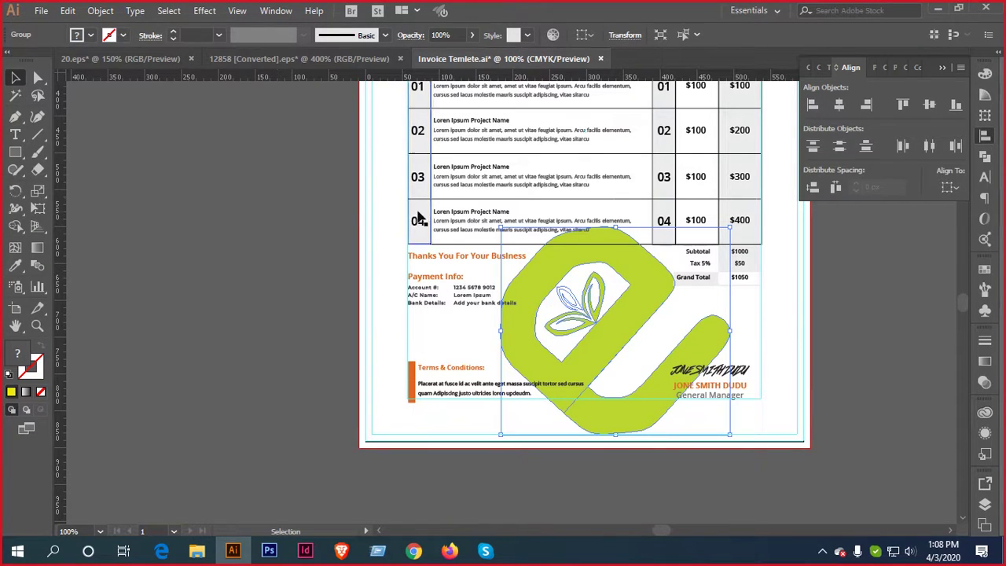
Lower the opacity of the large green logo at the foot of the invoice to 4%
{"action": "left_click", "coordinate": [471, 35]}
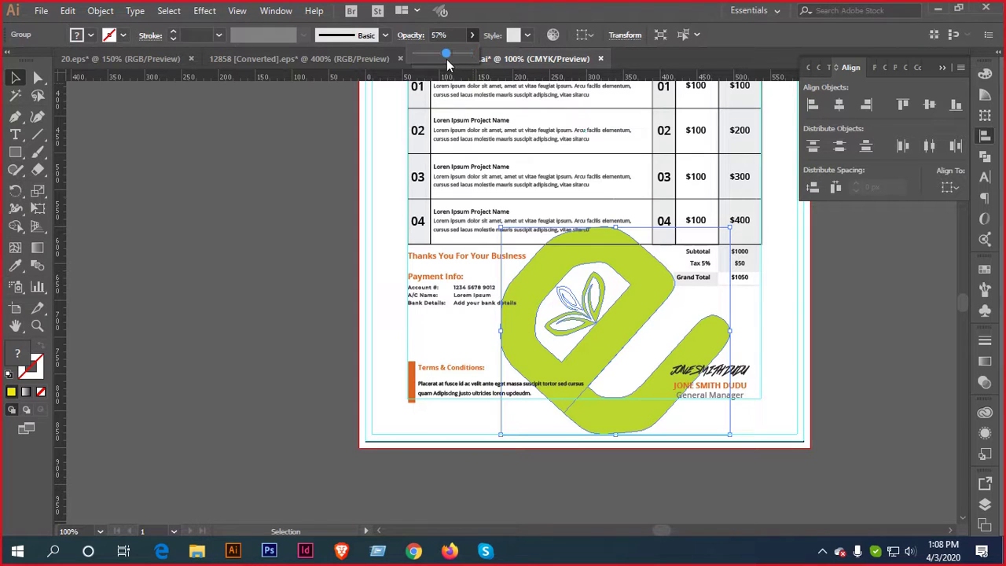
{"action": "left_click_drag", "start_coordinate": [427, 65], "coordinate": [418, 58]}
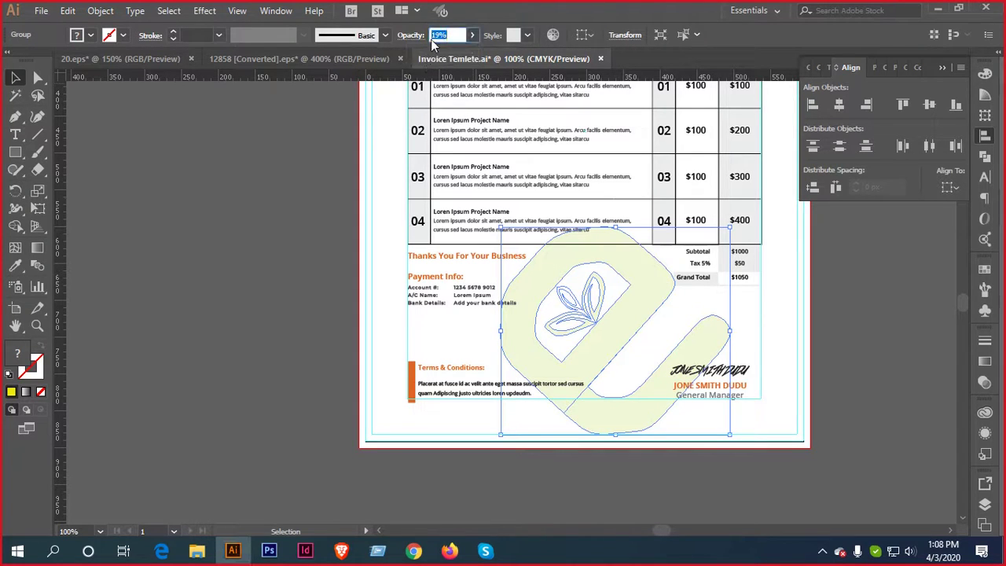
{"action": "type", "text": "14"}
{"action": "key", "text": "Return"}
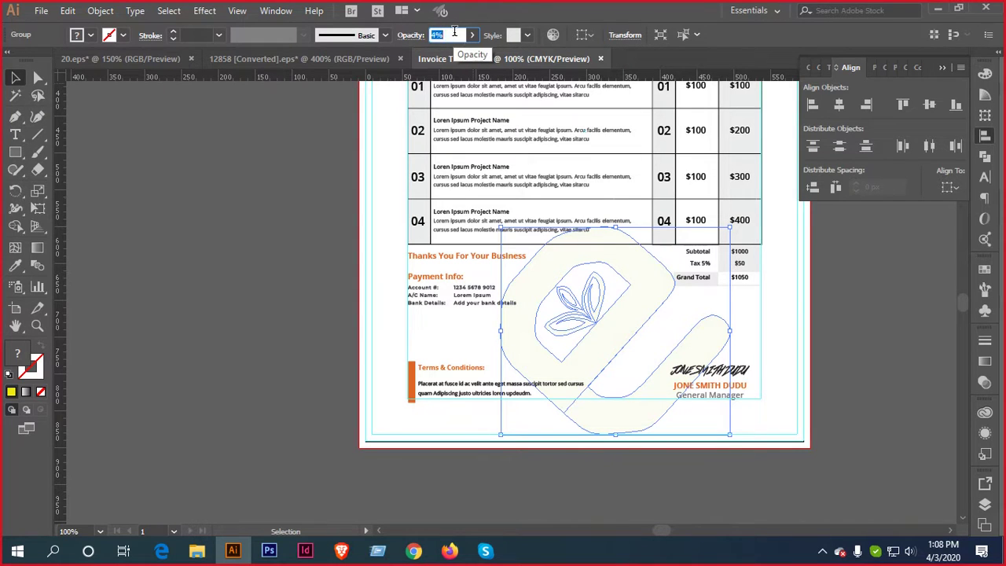
{"action": "left_click", "coordinate": [701, 312]}
Ungroup the faded logo and undo the ungrouping
{"action": "left_click", "coordinate": [640, 305]}
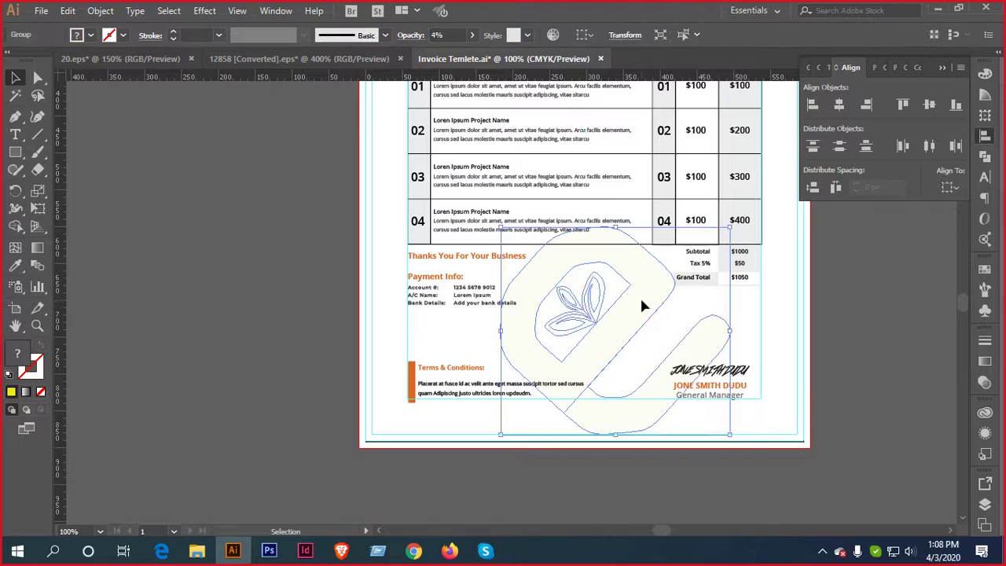
{"action": "right_click", "coordinate": [643, 305]}
{"action": "left_click", "coordinate": [692, 406]}
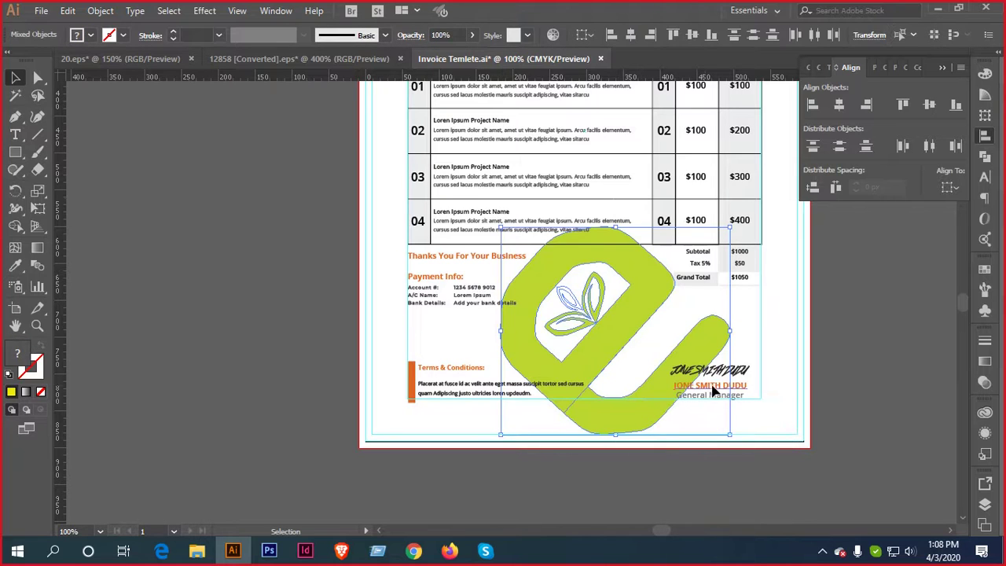
{"action": "key", "text": "ctrl+z"}
Try to send the faded logo to the back of the invoice artwork
{"action": "right_click", "coordinate": [657, 283]}
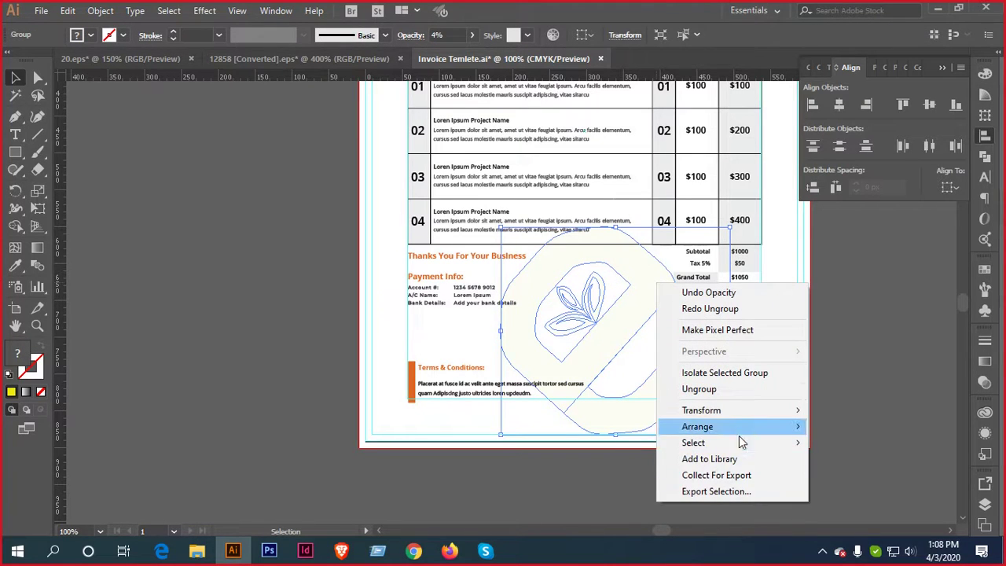
{"action": "mouse_move", "coordinate": [743, 426]}
{"action": "left_click", "coordinate": [866, 474]}
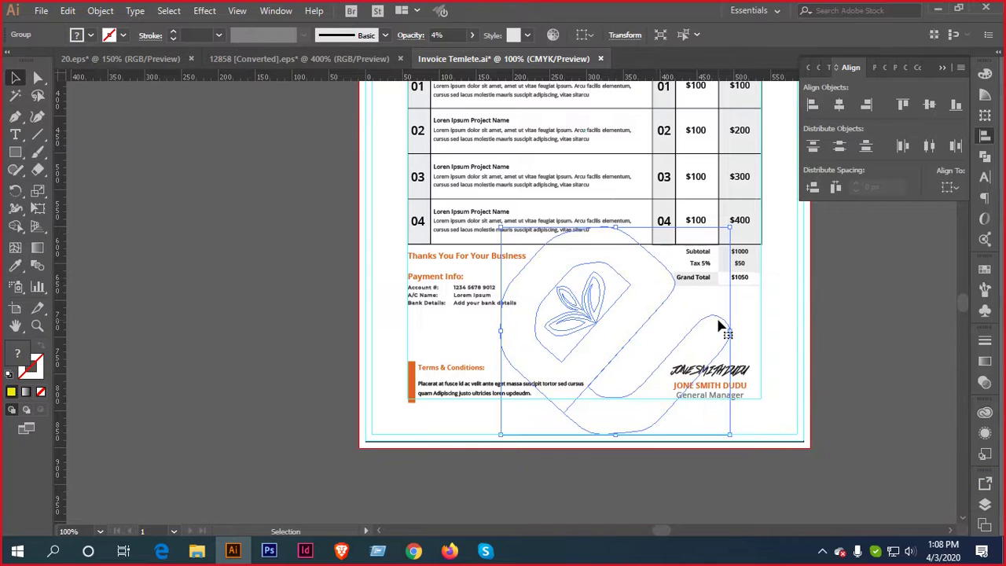
{"action": "key", "text": "a"}
{"action": "left_click", "coordinate": [721, 325]}
{"action": "left_click", "coordinate": [872, 313]}
Set the opacity of the logo behind the footer to 10%
{"action": "left_click", "coordinate": [706, 344]}
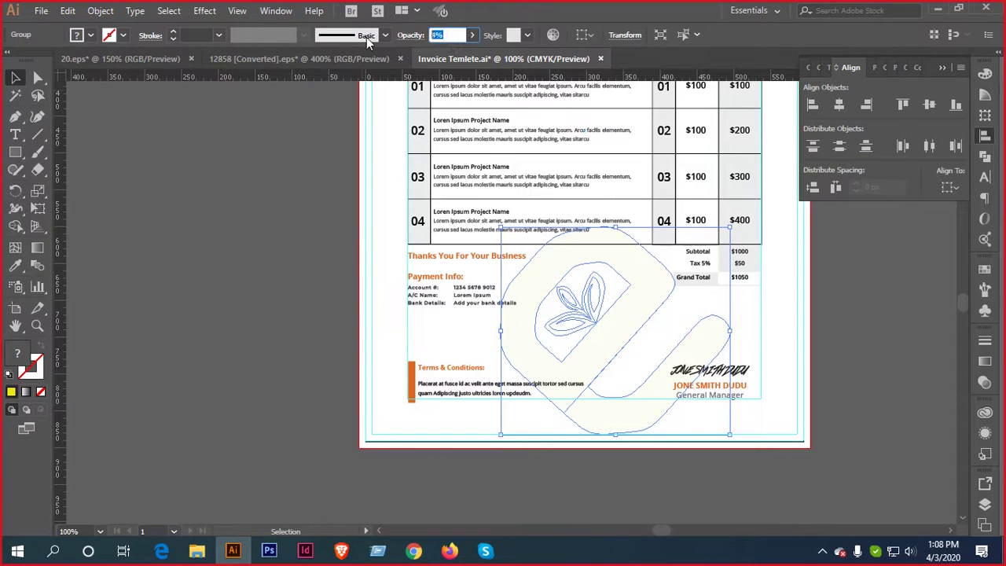
{"action": "type", "text": "10"}
{"action": "key", "text": "Return"}
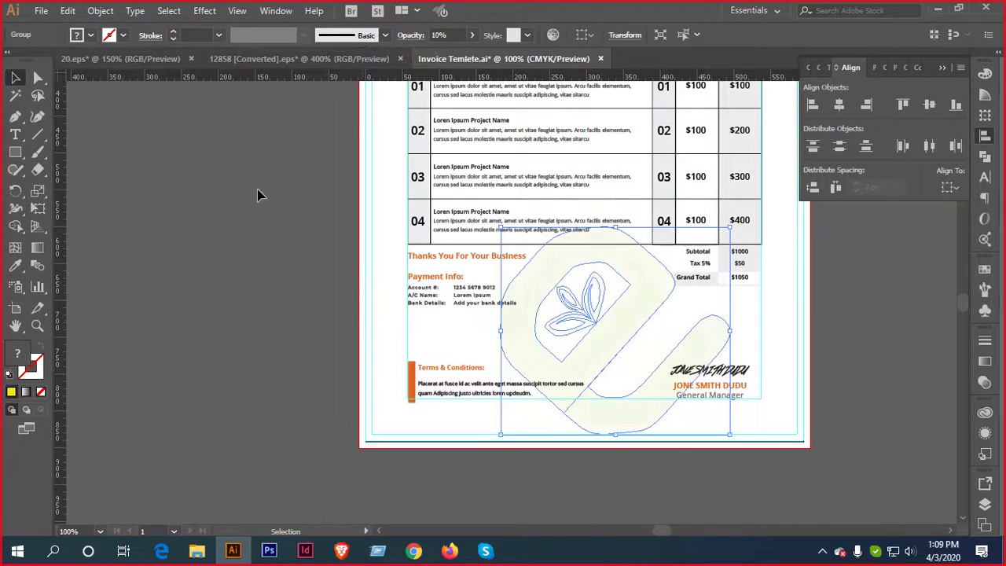
{"action": "left_click", "coordinate": [686, 314]}
Change the logo's fill to dark gray 515151
{"action": "left_click", "coordinate": [651, 288]}
{"action": "double_click", "coordinate": [17, 356]}
{"action": "mouse_move", "coordinate": [444, 448]}
{"action": "left_mouse_down"}
{"action": "mouse_move", "coordinate": [443, 469]}
{"action": "mouse_move", "coordinate": [426, 451]}
{"action": "mouse_move", "coordinate": [626, 343]}
{"action": "mouse_move", "coordinate": [414, 467]}
{"action": "mouse_move", "coordinate": [442, 454]}
{"action": "left_mouse_up"}
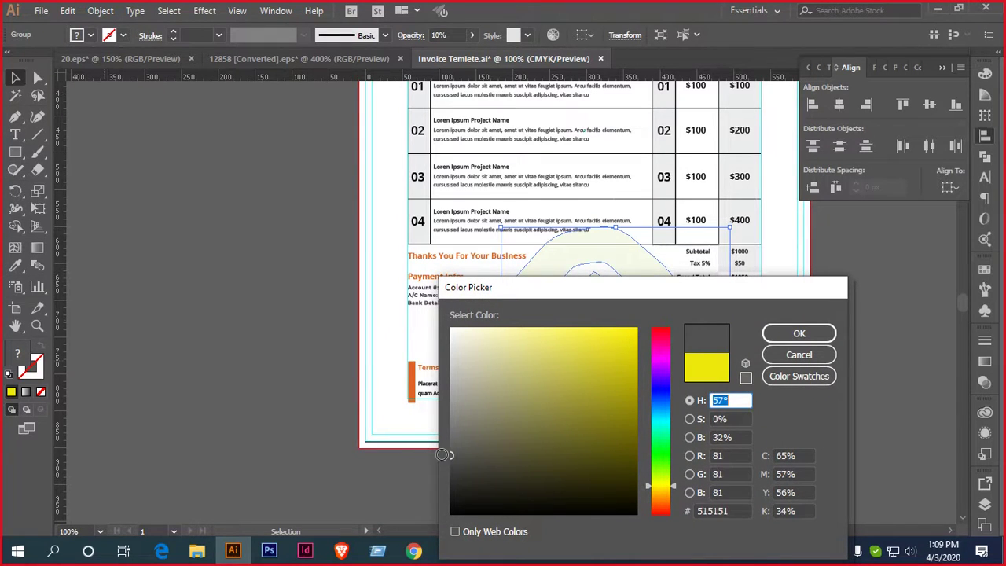
{"action": "left_click", "coordinate": [782, 331]}
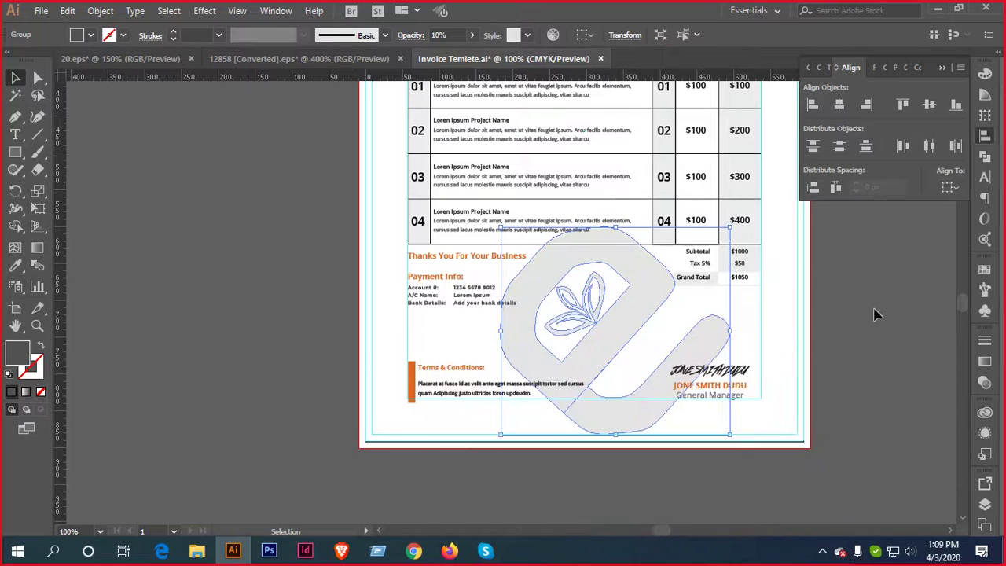
{"action": "left_click", "coordinate": [774, 344]}
Reduce the gray watermark logo's opacity to 3%
{"action": "left_click", "coordinate": [634, 281]}
{"action": "key", "text": "BackSpace"}
{"action": "key", "text": "BackSpace"}
{"action": "key", "text": "BackSpace"}
{"action": "type", "text": "8"}
{"action": "key", "text": "Return"}
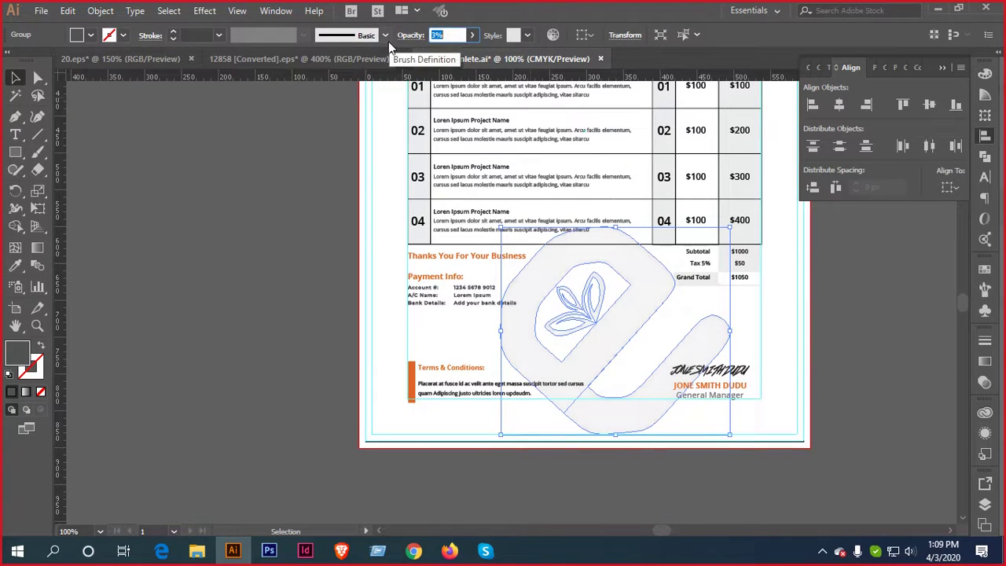
{"action": "left_click", "coordinate": [903, 310]}
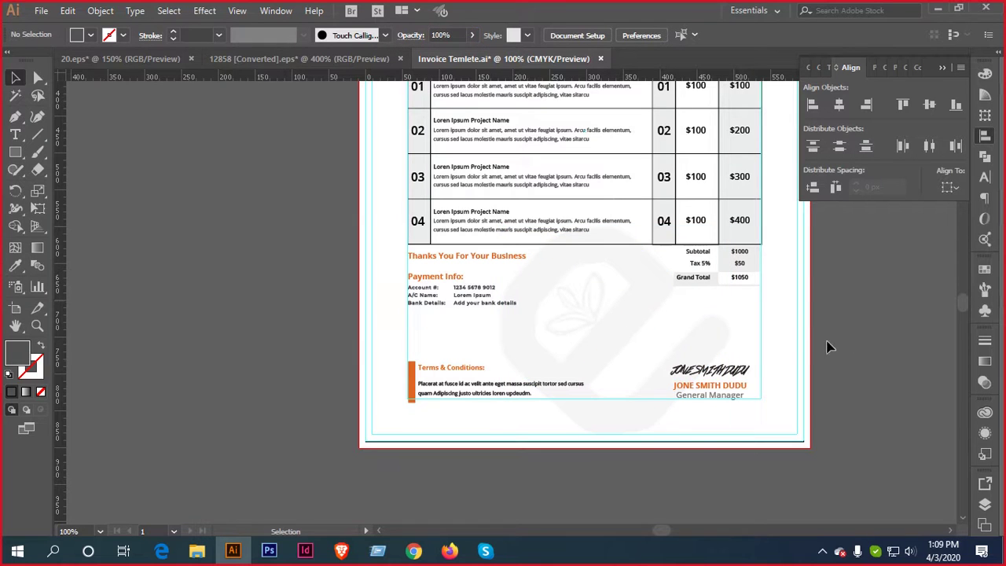
Set the gray watermark logo's opacity to 5%
{"action": "left_click", "coordinate": [651, 286]}
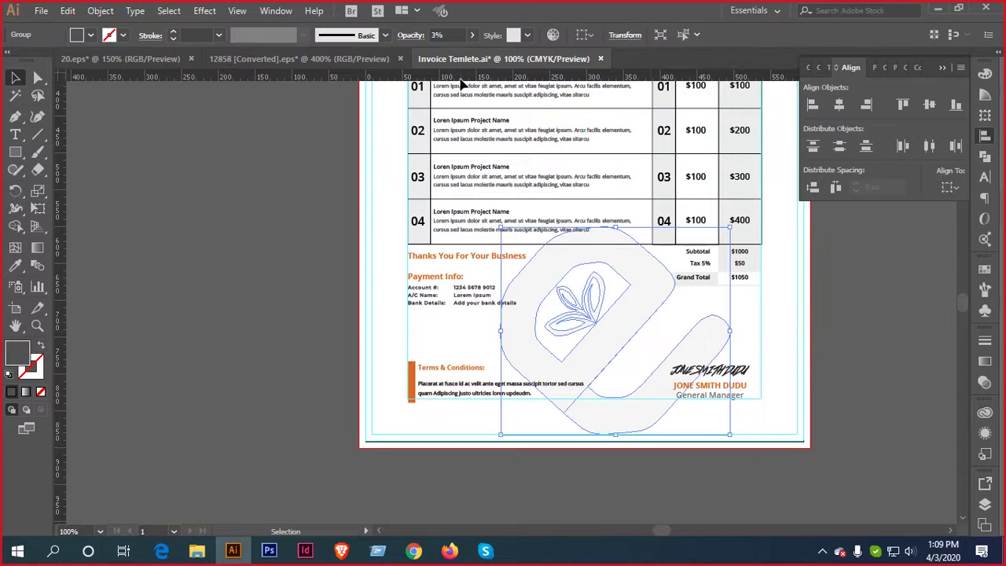
{"action": "type", "text": "5"}
{"action": "key", "text": "Return"}
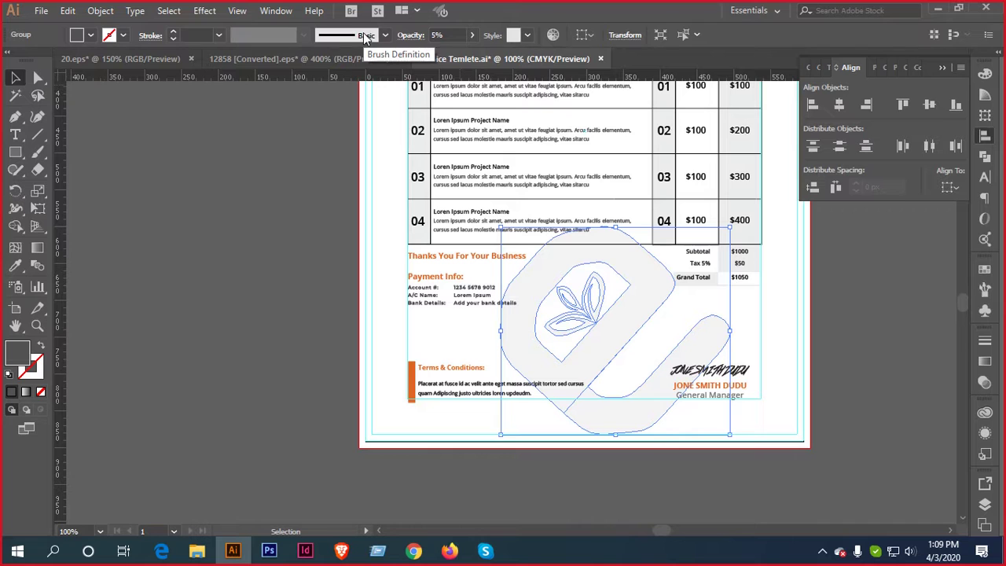
{"action": "left_click", "coordinate": [865, 283]}
Scale the watermark logo down proportionally from its upper-left corner so it starts below the item table
{"action": "scroll", "coordinate": [859, 304], "scroll_direction": "down", "scroll_amount": 3}
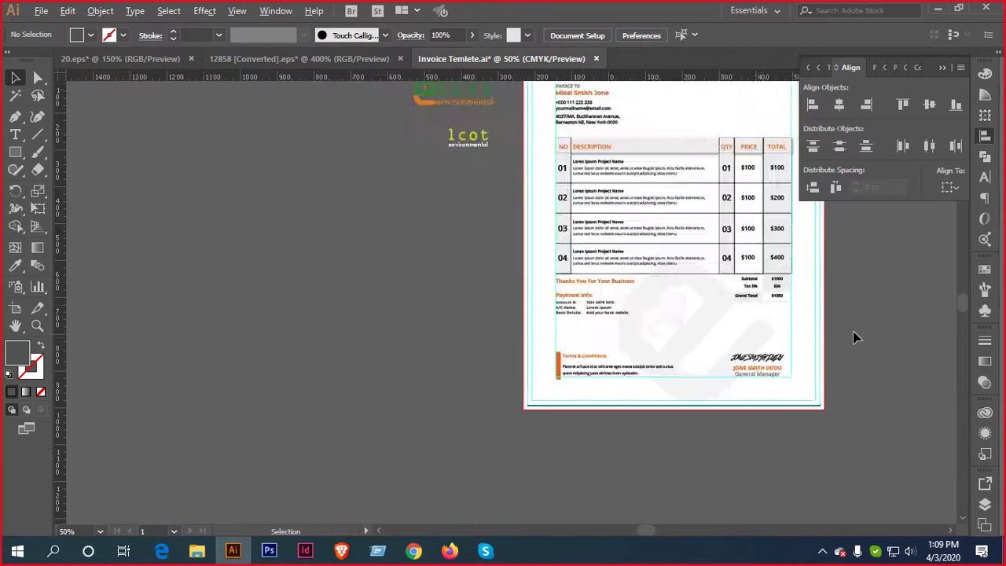
{"action": "scroll", "coordinate": [682, 360], "scroll_direction": "up", "scroll_amount": 1}
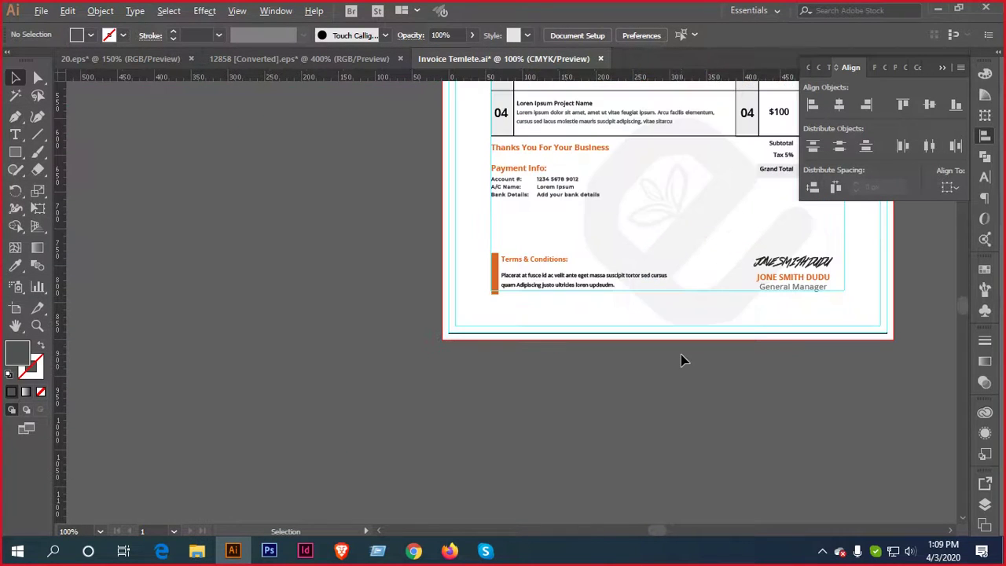
{"action": "left_click_drag", "start_coordinate": [775, 383], "coordinate": [713, 454]}
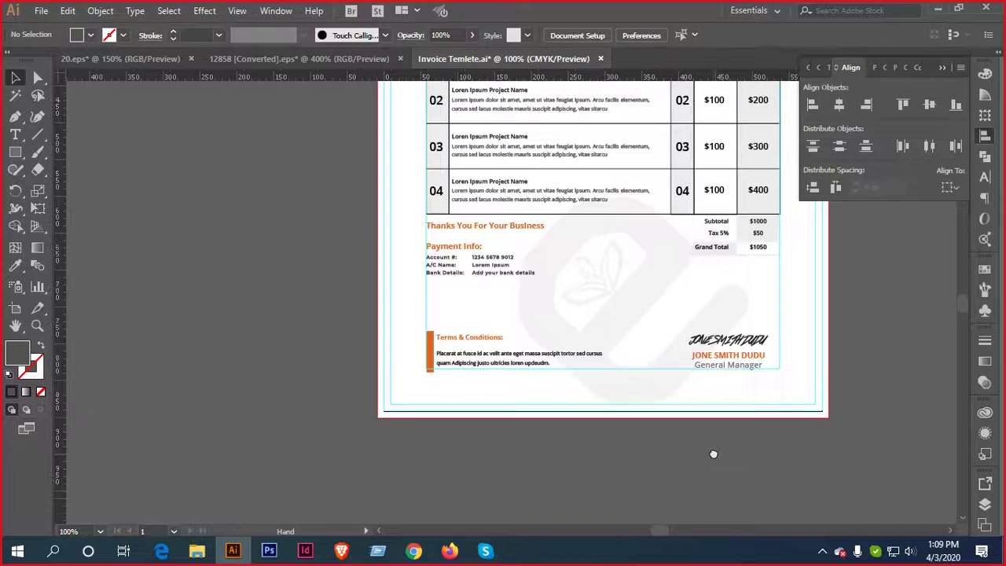
{"action": "left_click", "coordinate": [653, 237]}
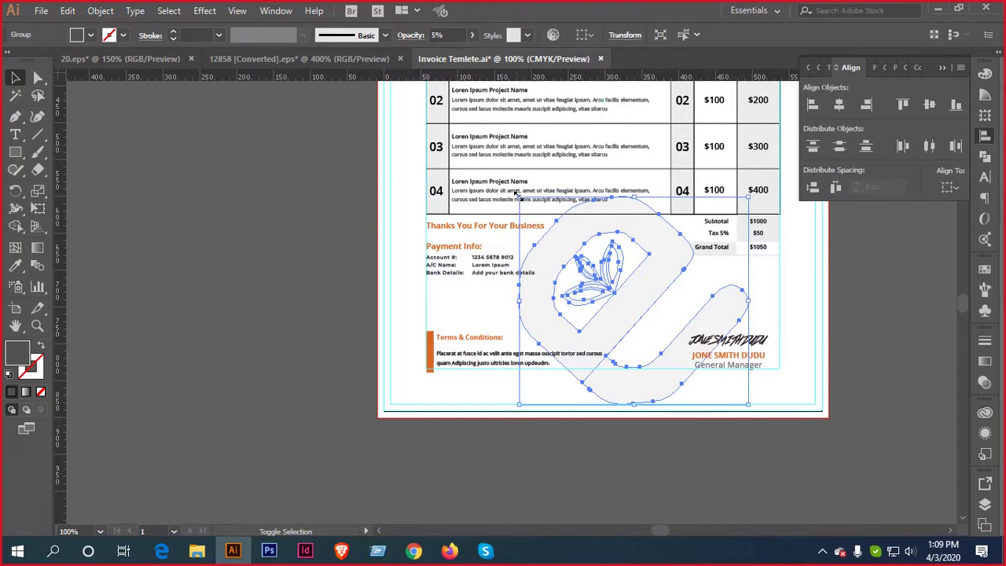
{"action": "left_click_drag", "start_coordinate": [518, 196], "coordinate": [541, 227]}
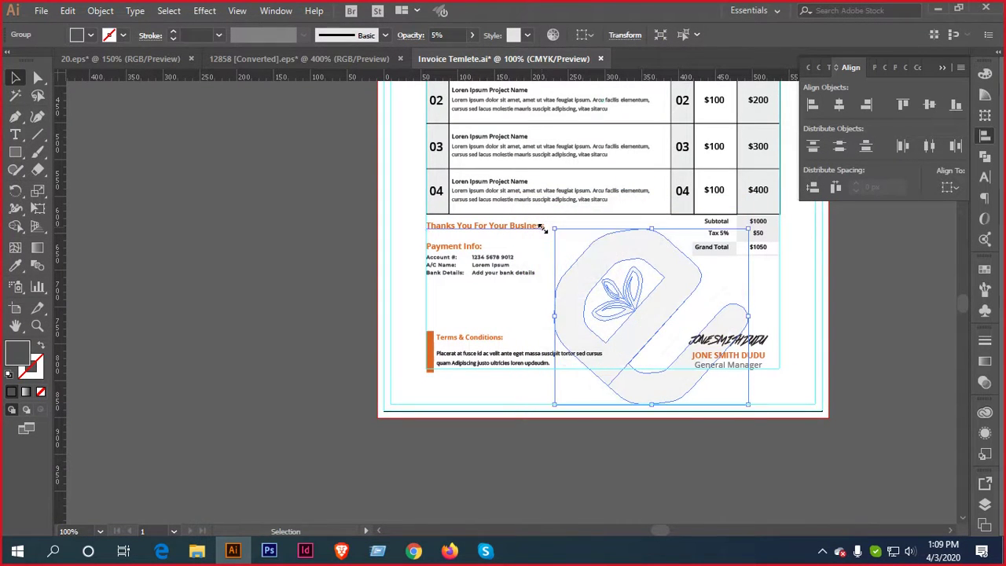
{"action": "left_click", "coordinate": [814, 344]}
{"action": "scroll", "coordinate": [812, 343], "scroll_direction": "down", "scroll_amount": 1}
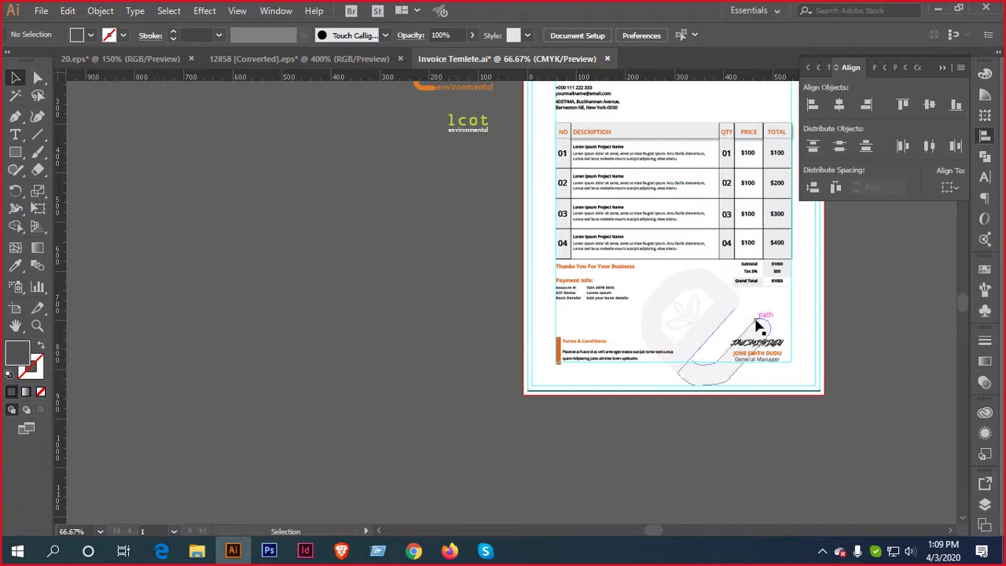
{"action": "left_click", "coordinate": [711, 288]}
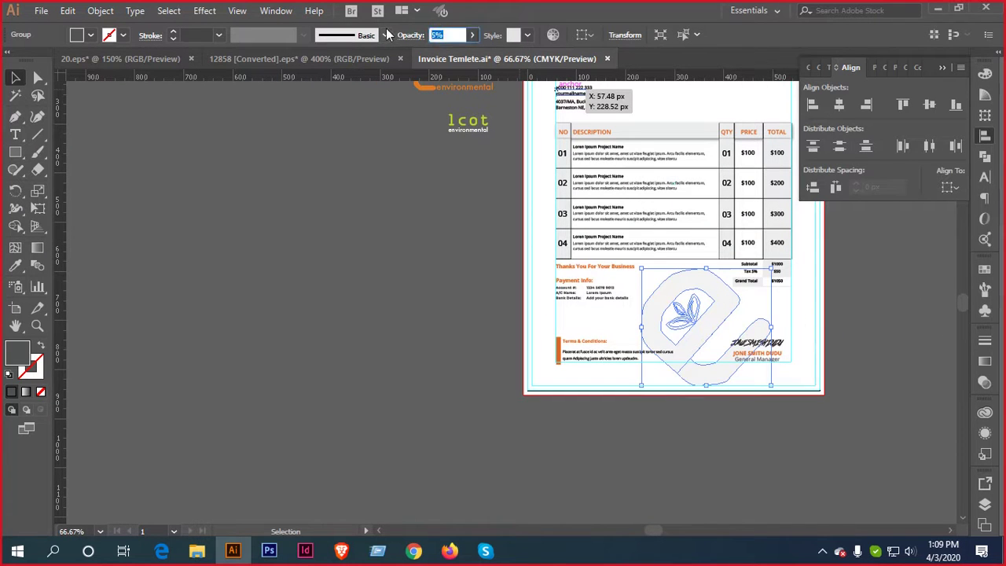
{"action": "left_click", "coordinate": [399, 330]}
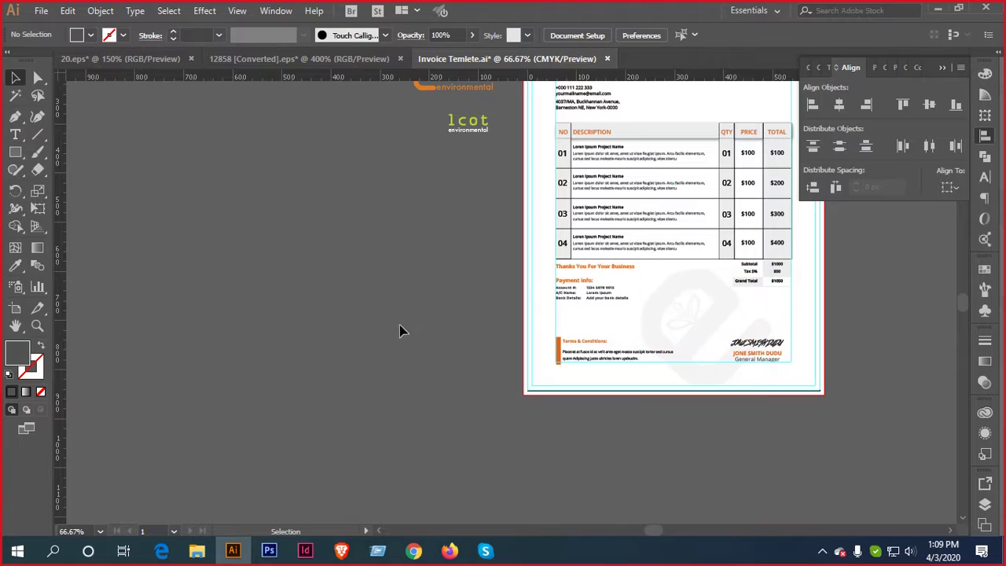
{"action": "left_click_drag", "start_coordinate": [450, 342], "coordinate": [440, 272]}
{"action": "left_click_drag", "start_coordinate": [621, 305], "coordinate": [515, 337]}
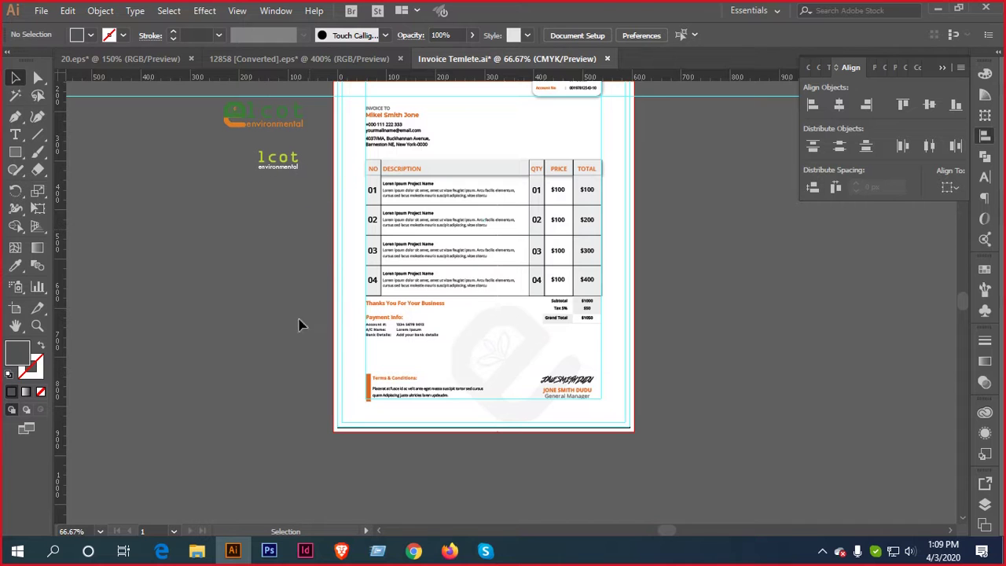
Draw a dark gray rectangle across the full width of the invoice along its bottom edge
{"action": "scroll", "coordinate": [577, 378], "scroll_direction": "up", "scroll_amount": 3}
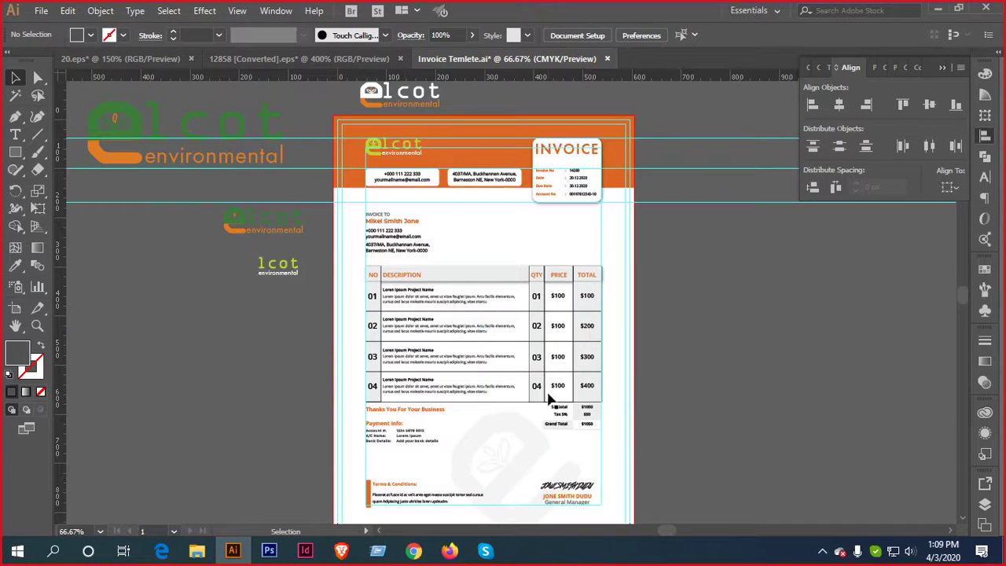
{"action": "scroll", "coordinate": [516, 393], "scroll_direction": "down", "scroll_amount": 1}
{"action": "scroll", "coordinate": [527, 420], "scroll_direction": "up", "scroll_amount": 2}
{"action": "left_click_drag", "start_coordinate": [527, 420], "coordinate": [592, 257]}
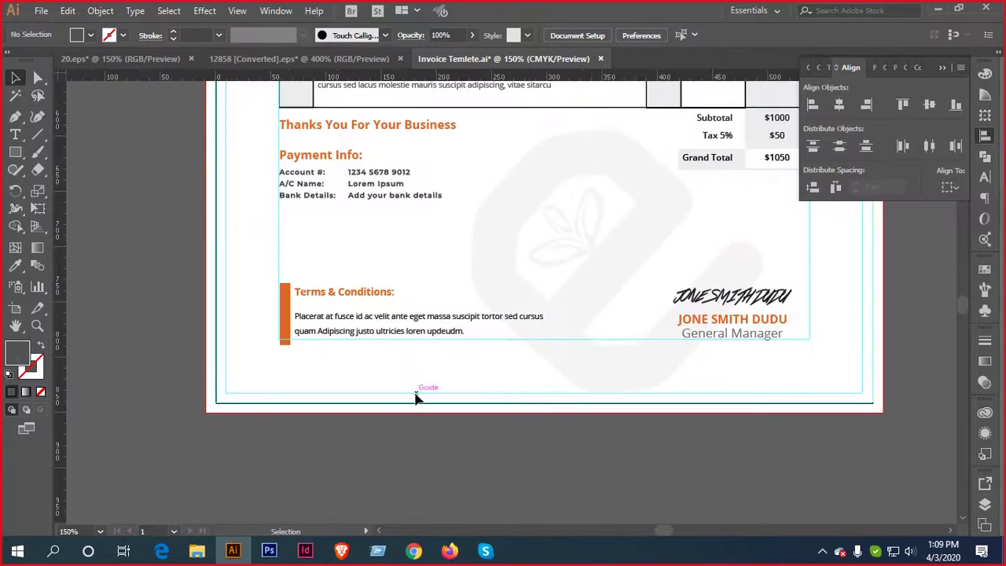
{"action": "left_click_drag", "start_coordinate": [646, 325], "coordinate": [577, 288]}
{"action": "left_click", "coordinate": [16, 154]}
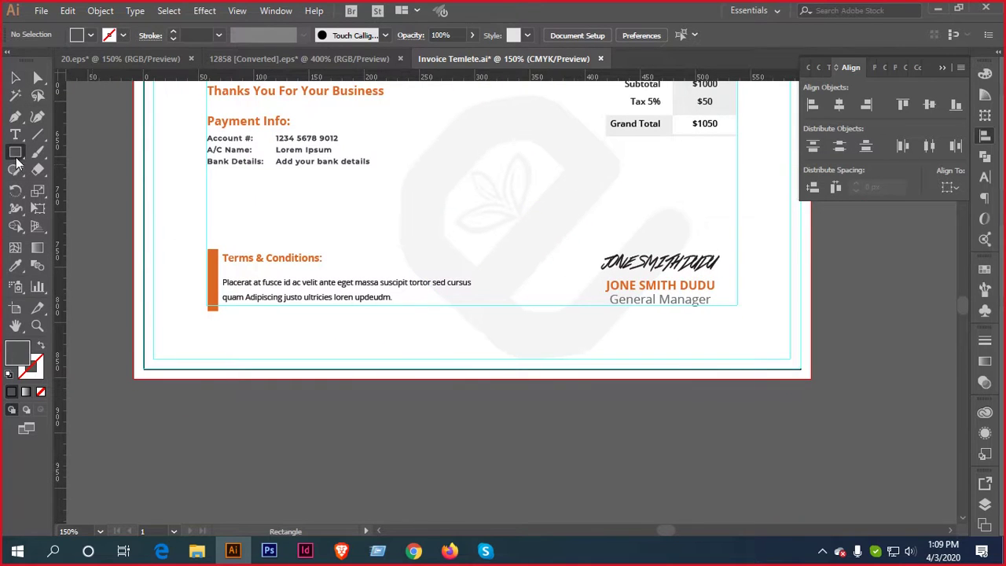
{"action": "mouse_move", "coordinate": [132, 339]}
{"action": "left_mouse_down"}
{"action": "mouse_move", "coordinate": [325, 375]}
{"action": "mouse_move", "coordinate": [811, 379]}
{"action": "left_mouse_up"}
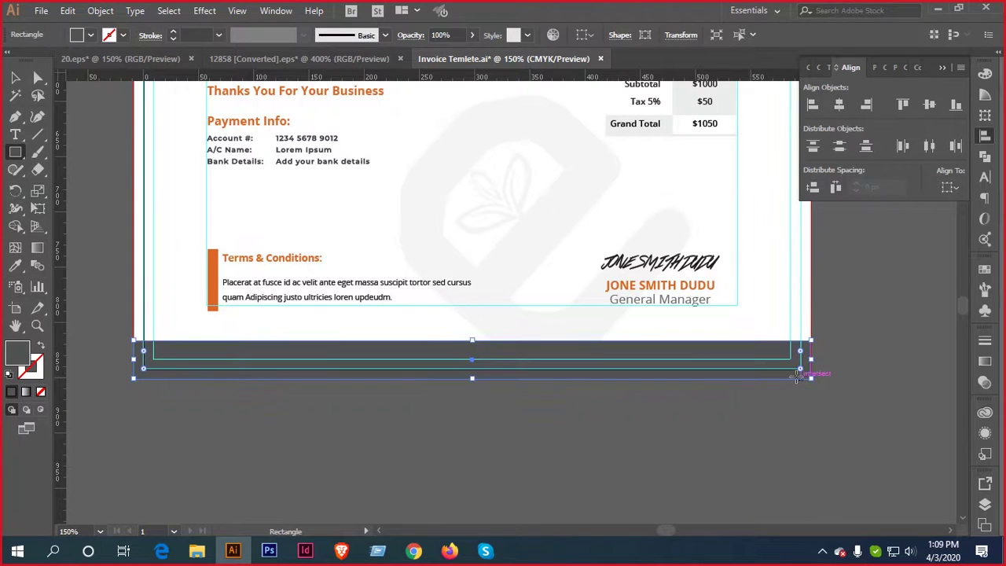
Make the dark gray footer bar thinner by lowering its top edge
{"action": "left_click", "coordinate": [16, 80]}
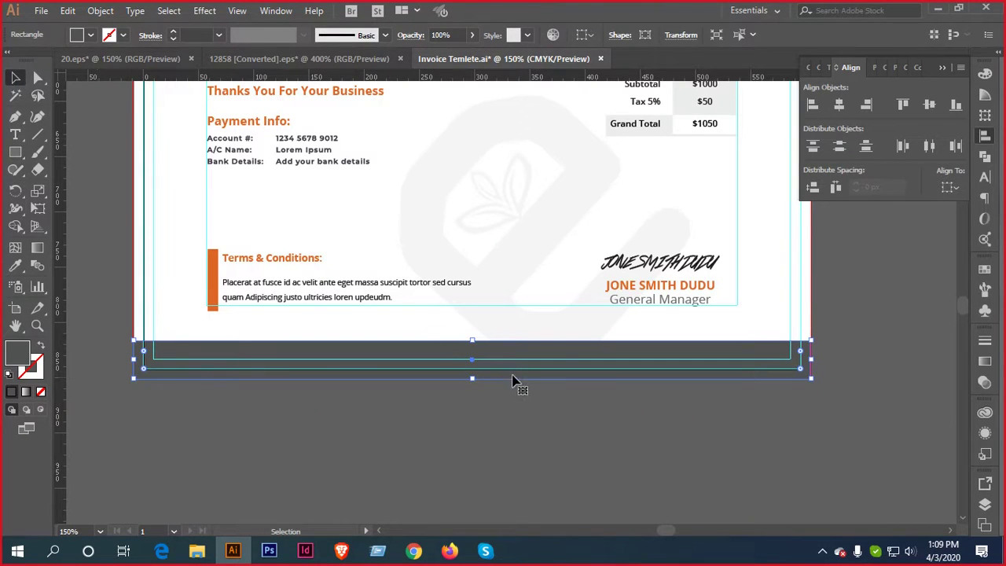
{"action": "scroll", "coordinate": [463, 346], "scroll_direction": "up", "scroll_amount": 2}
{"action": "left_click_drag", "start_coordinate": [482, 337], "coordinate": [482, 351]}
{"action": "scroll", "coordinate": [482, 351], "scroll_direction": "down", "scroll_amount": 3}
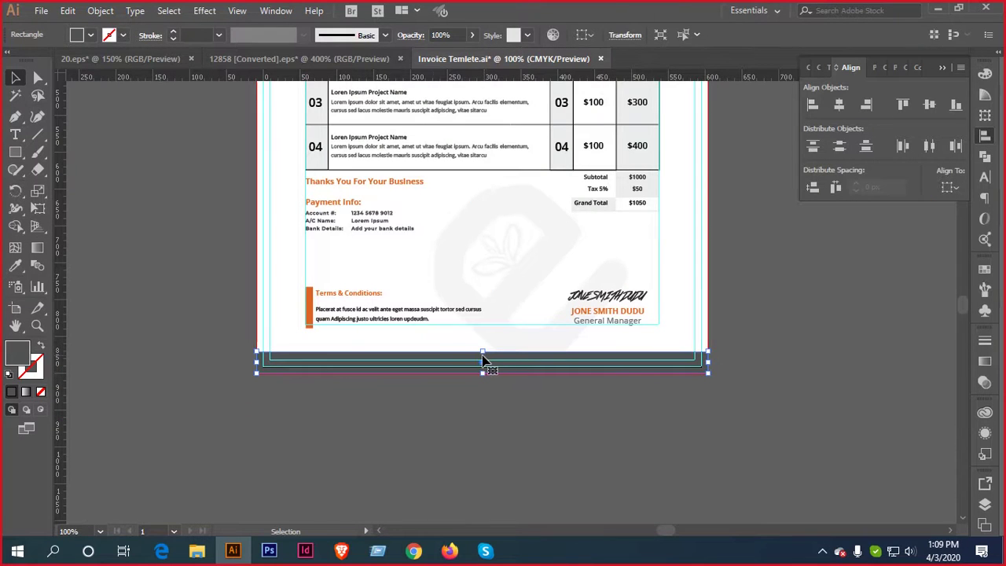
Duplicate the footer bar slightly above itself and shorten the copy to about a third of the page width from the left edge
{"action": "scroll", "coordinate": [482, 359], "scroll_direction": "left", "scroll_amount": 2}
{"action": "scroll", "coordinate": [523, 355], "scroll_direction": "up", "scroll_amount": 1}
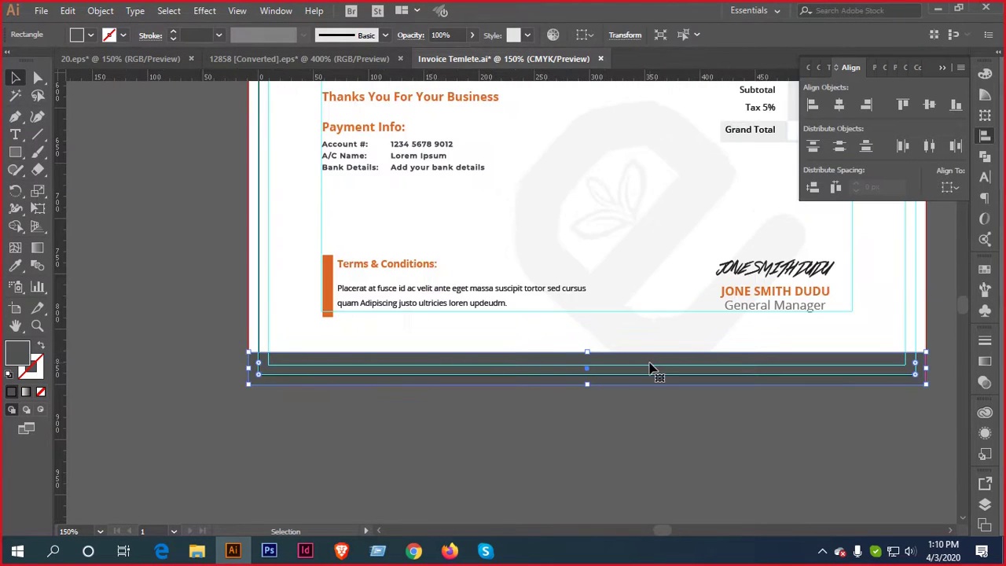
{"action": "left_click_drag", "start_coordinate": [641, 362], "coordinate": [641, 338]}
{"action": "left_click_drag", "start_coordinate": [925, 344], "coordinate": [479, 343]}
Place the short bar block at the page's right edge and delete the extra block in the middle
{"action": "left_click_drag", "start_coordinate": [640, 368], "coordinate": [485, 349]}
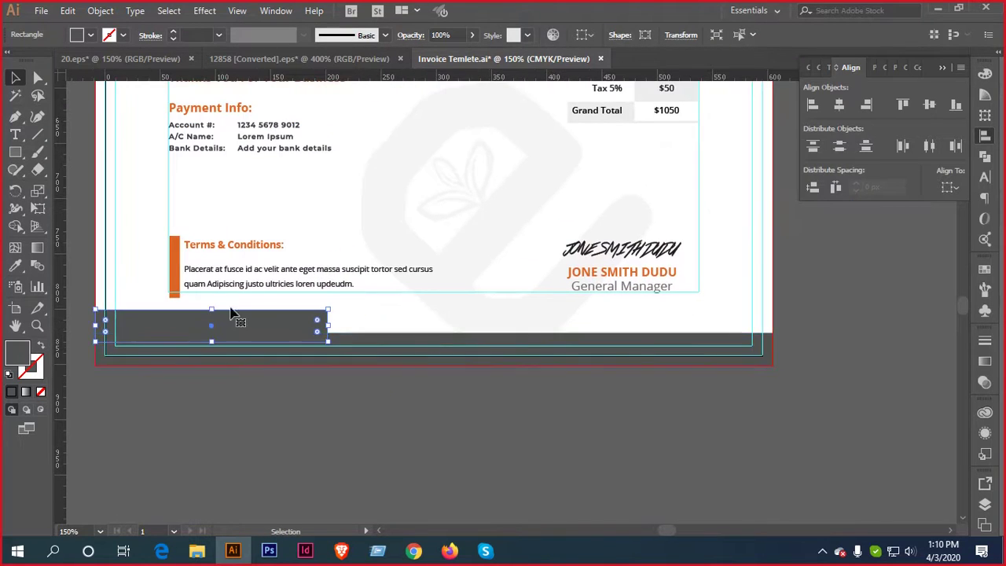
{"action": "left_click_drag", "start_coordinate": [246, 323], "coordinate": [692, 330]}
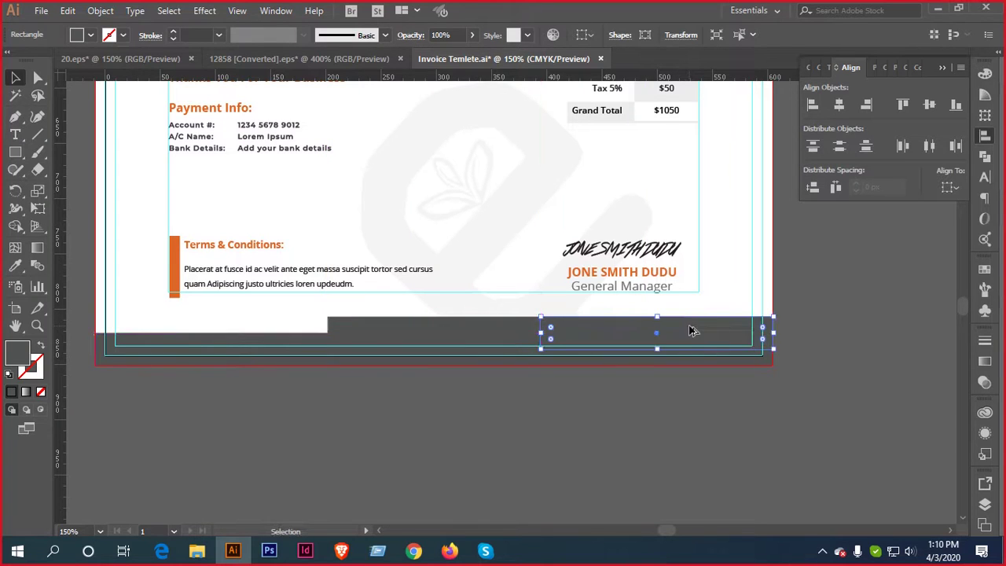
{"action": "left_click", "coordinate": [495, 334]}
{"action": "key", "text": "Delete"}
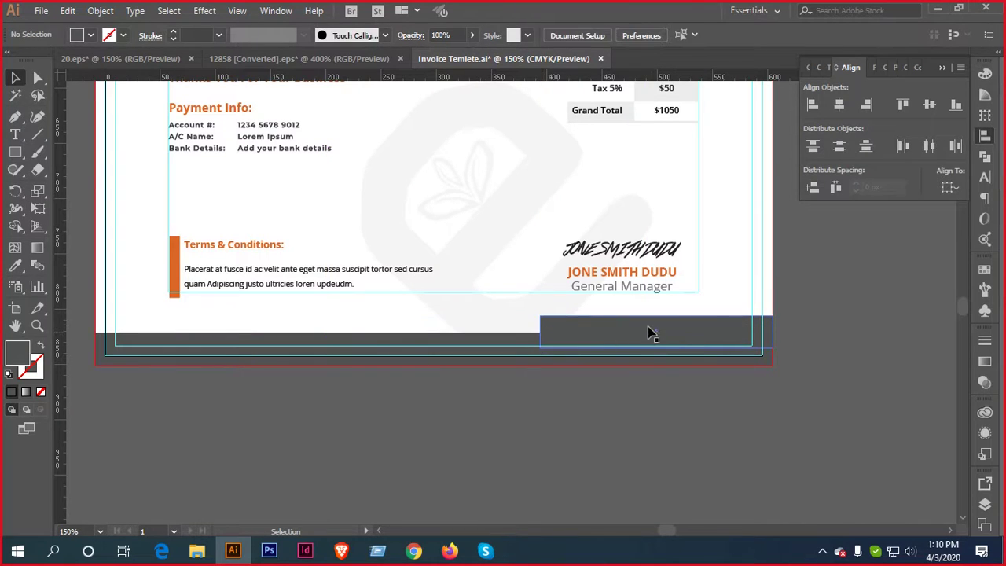
Narrow the short block at the right edge of the footer by pulling in its left side
{"action": "left_click", "coordinate": [649, 334]}
{"action": "scroll", "coordinate": [573, 330], "scroll_direction": "up", "scroll_amount": 2}
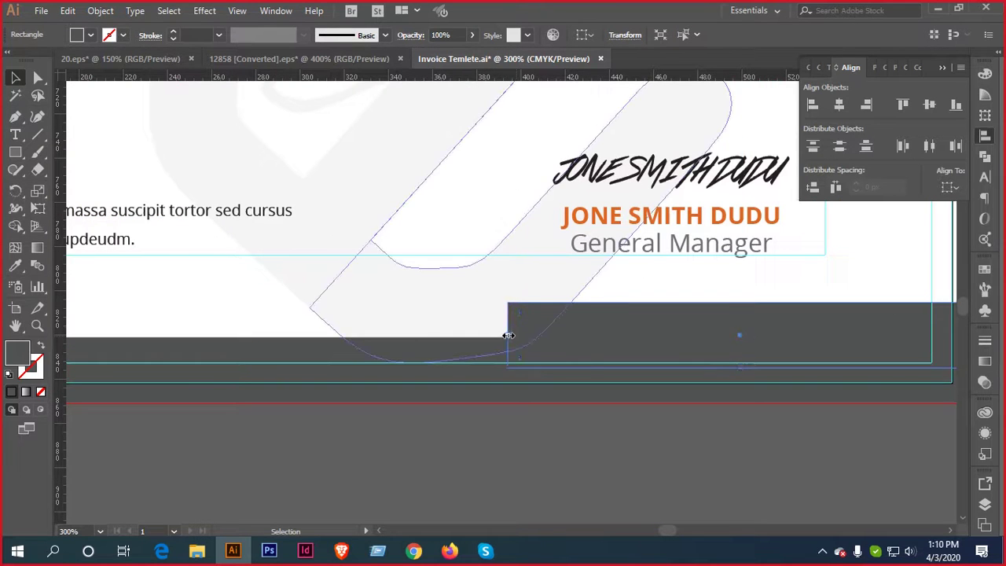
{"action": "left_click_drag", "start_coordinate": [508, 335], "coordinate": [699, 337]}
Duplicate the narrowed block to the footer's middle and left, aligning the left copy flush with the page's bleed edge
{"action": "scroll", "coordinate": [550, 336], "scroll_direction": "down", "scroll_amount": 3}
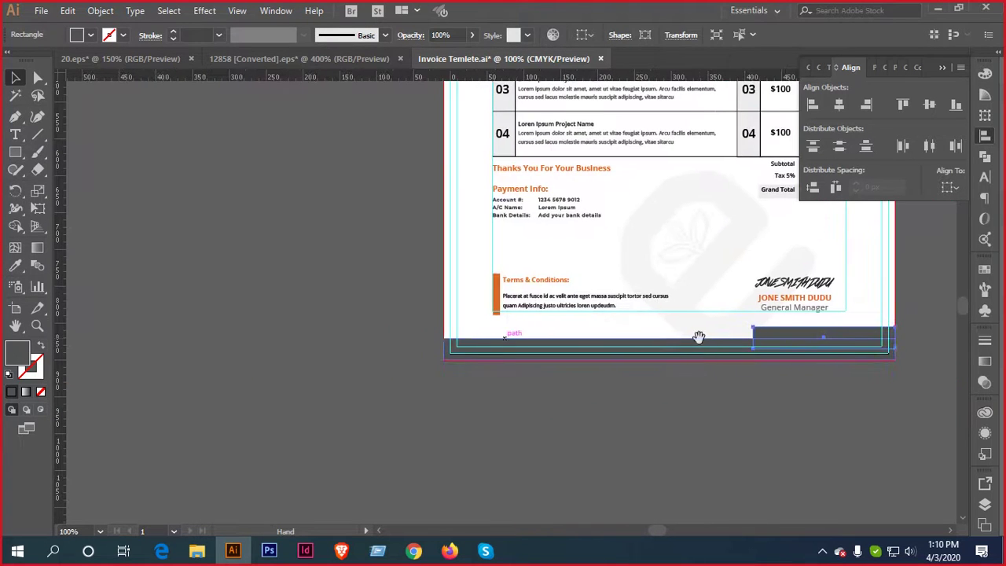
{"action": "left_click_drag", "start_coordinate": [782, 339], "coordinate": [473, 338]}
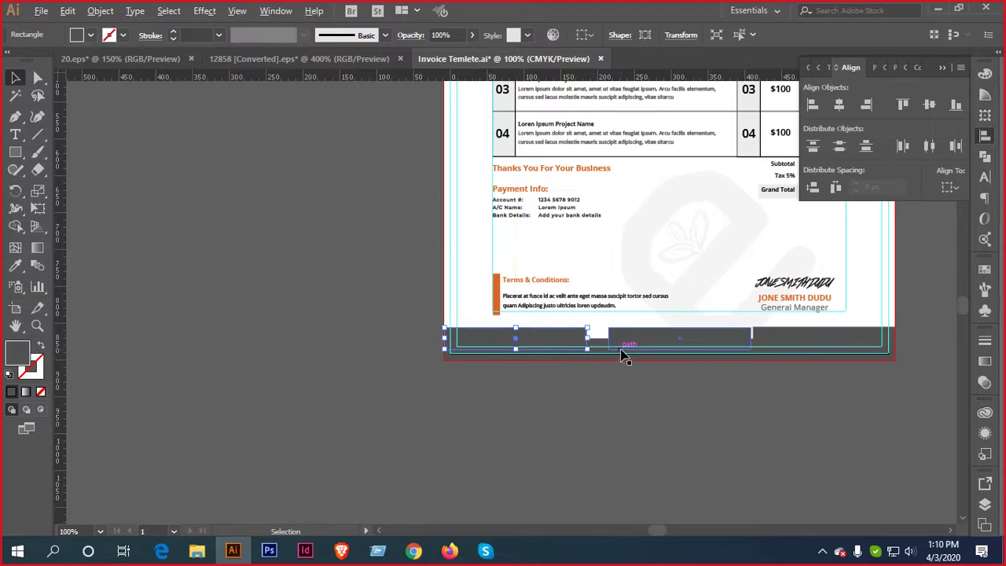
{"action": "scroll", "coordinate": [623, 353], "scroll_direction": "up", "scroll_amount": 2}
{"action": "scroll", "coordinate": [253, 331], "scroll_direction": "up", "scroll_amount": 4}
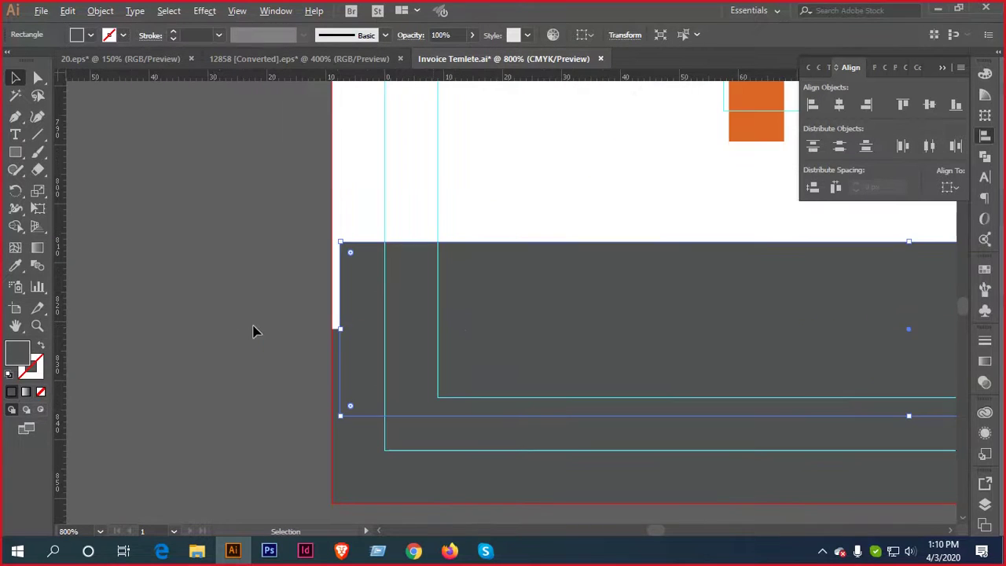
{"action": "left_click_drag", "start_coordinate": [539, 326], "coordinate": [531, 326]}
{"action": "scroll", "coordinate": [532, 336], "scroll_direction": "down", "scroll_amount": 4}
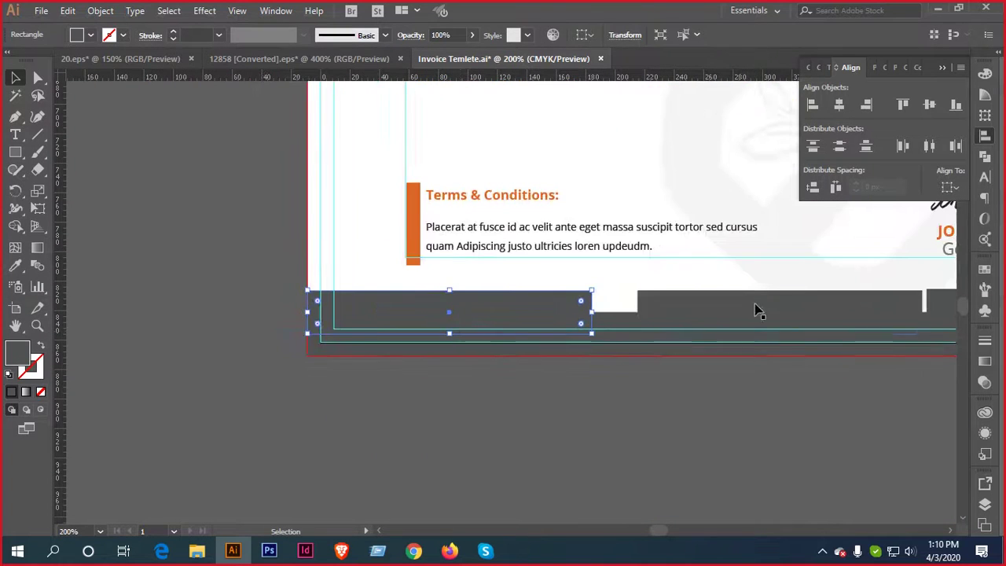
Align the tops of the three footer blocks and distribute them evenly in the horizontal direction
{"action": "left_click", "coordinate": [755, 310], "text": "shift"}
{"action": "scroll", "coordinate": [733, 299], "scroll_direction": "right", "scroll_amount": 5}
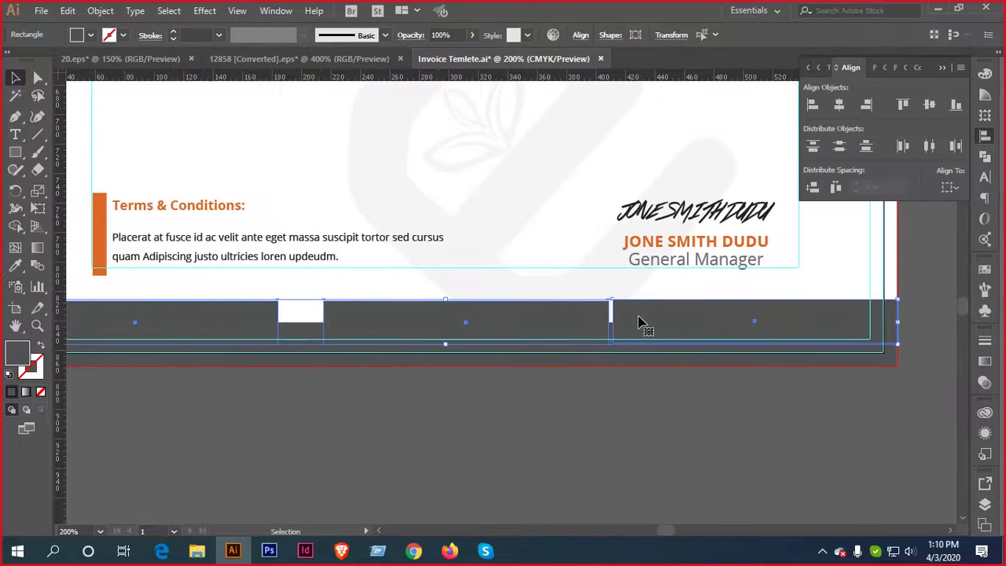
{"action": "scroll", "coordinate": [638, 322], "scroll_direction": "down", "scroll_amount": 2}
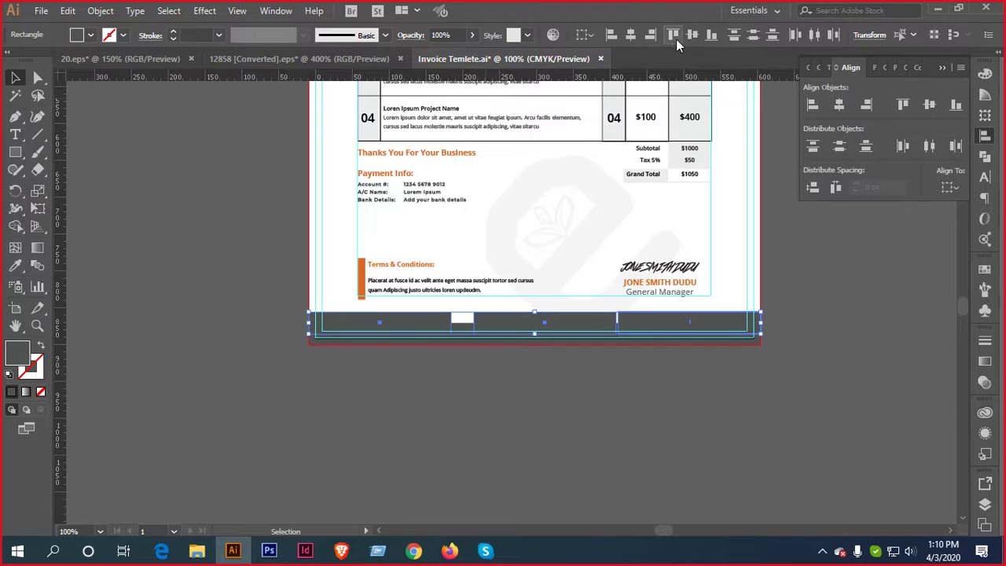
{"action": "left_click", "coordinate": [674, 36]}
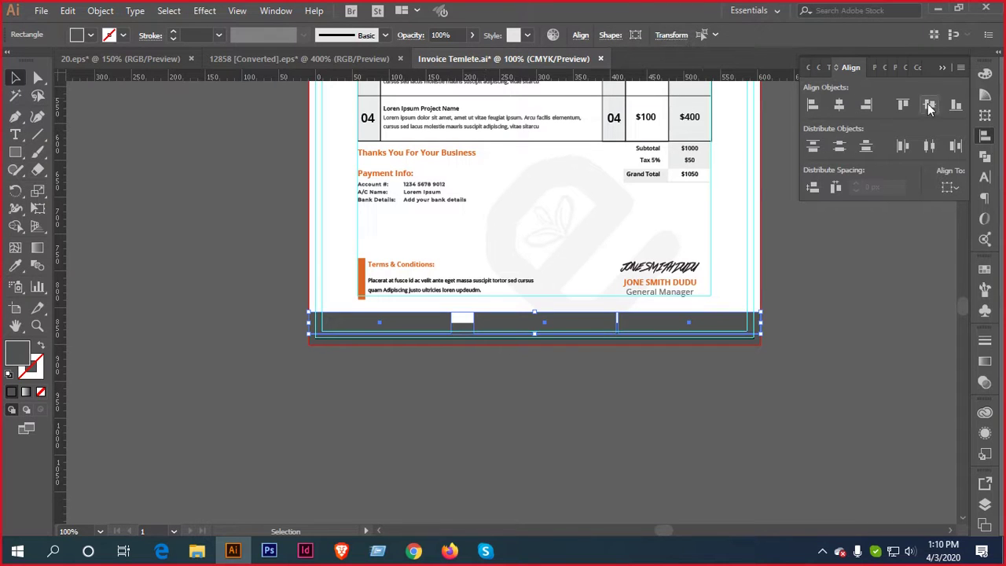
{"action": "scroll", "coordinate": [554, 355], "scroll_direction": "up", "scroll_amount": 1}
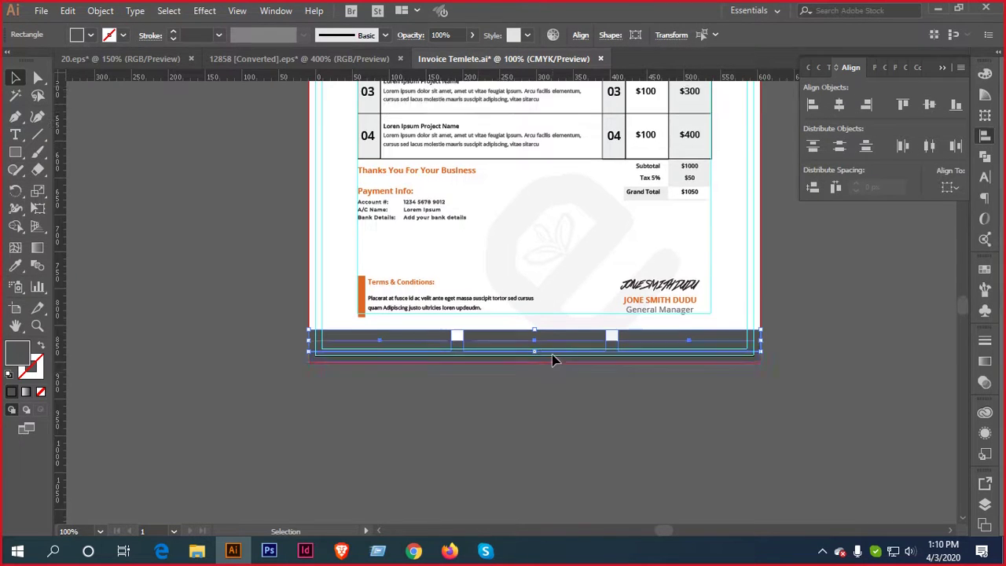
Nudge the three blocks upward and reduce their height so they sit as a thin strip above the footer bar
{"action": "scroll", "coordinate": [561, 359], "scroll_direction": "down", "scroll_amount": 1}
{"action": "scroll", "coordinate": [588, 347], "scroll_direction": "up", "scroll_amount": 2}
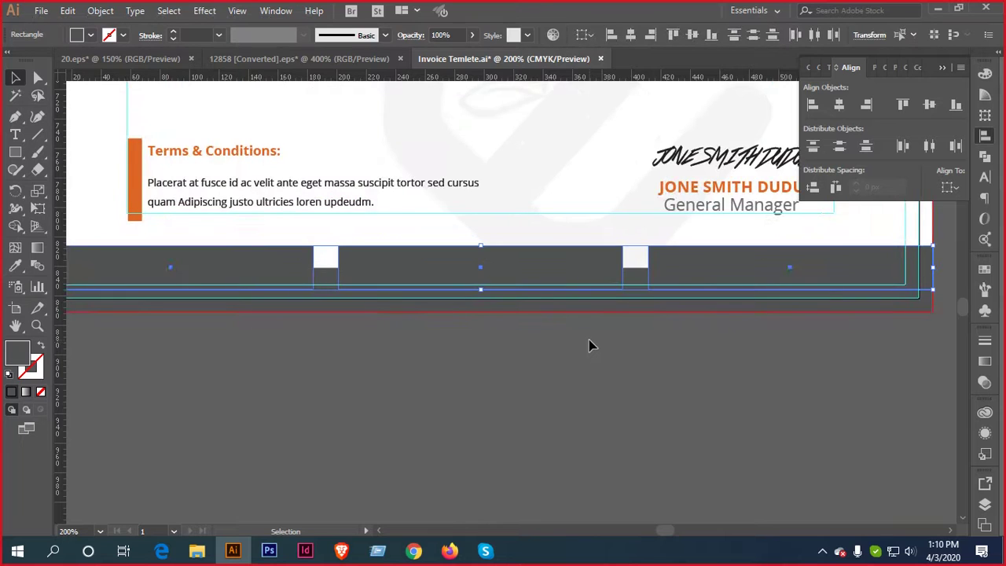
{"action": "key", "text": "Up"}
{"action": "key", "text": "Up"}
{"action": "key", "text": "Up"}
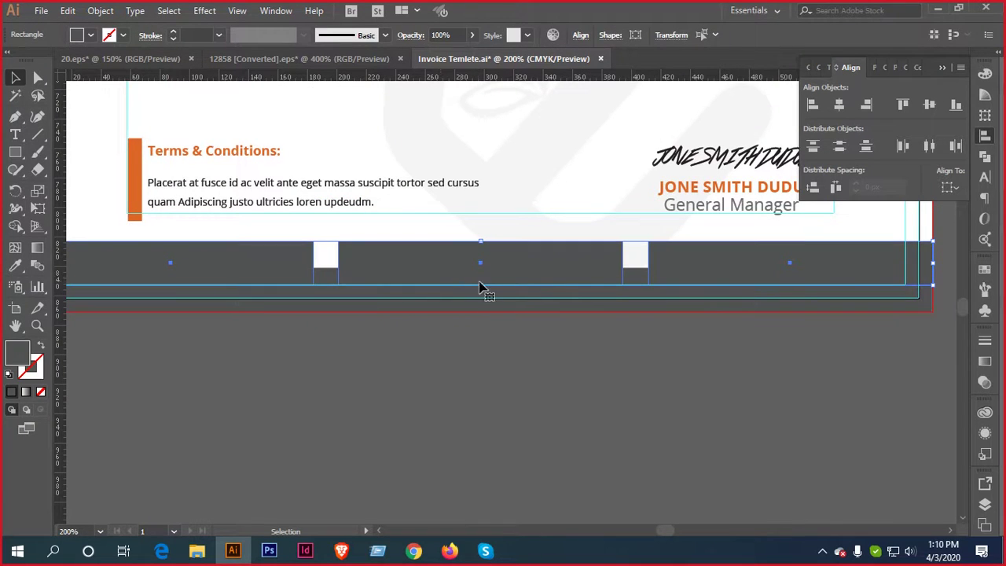
{"action": "left_click_drag", "start_coordinate": [481, 287], "coordinate": [487, 266]}
{"action": "scroll", "coordinate": [495, 333], "scroll_direction": "down", "scroll_amount": 2}
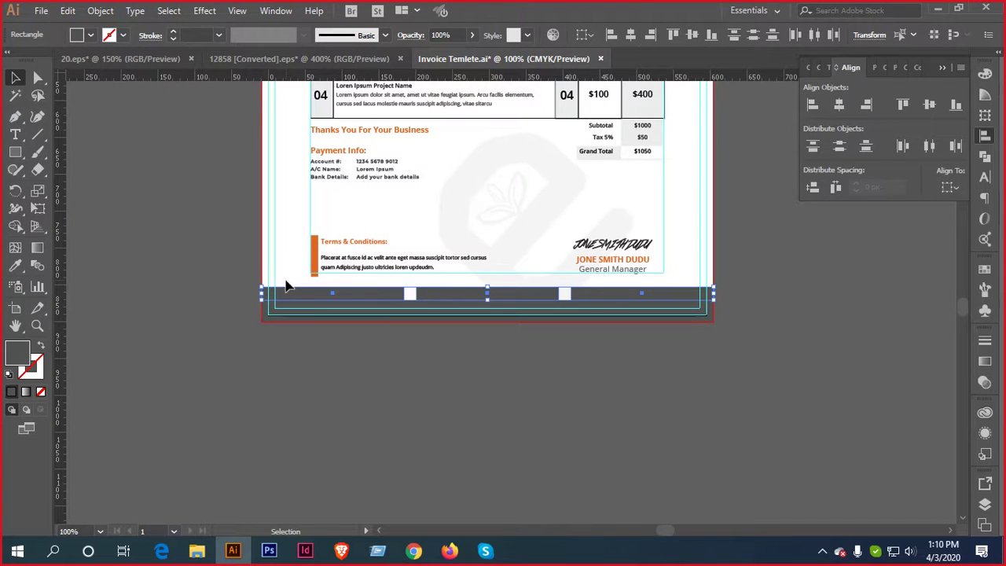
Fill the three footer blocks with the orange sampled from the accent bar beside Terms & Conditions
{"action": "key", "text": "i"}
{"action": "left_click", "coordinate": [315, 243]}
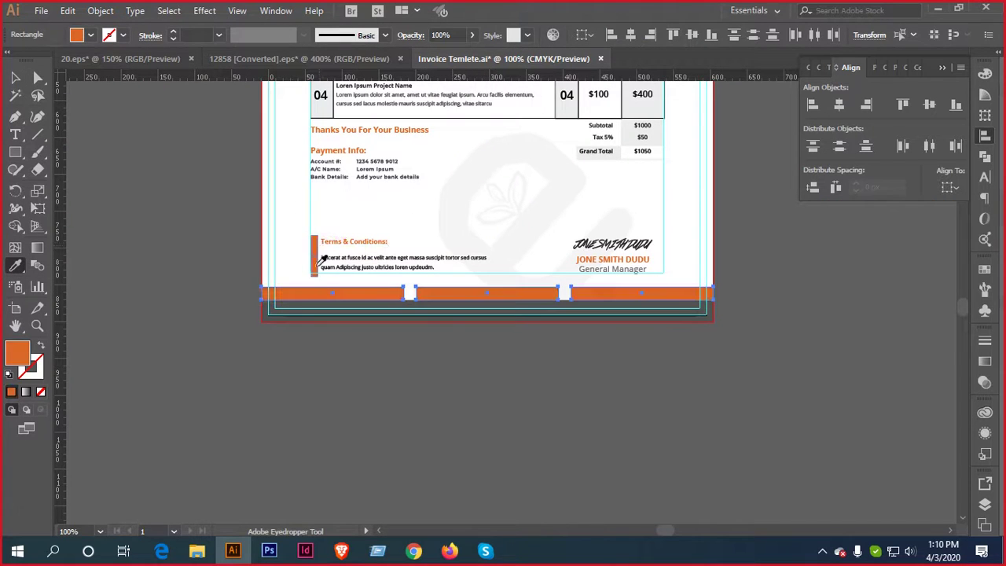
{"action": "key", "text": "v"}
{"action": "left_click", "coordinate": [456, 440]}
Fill the middle footer block with the lime green sampled from the lcot logo text beside the artboard
{"action": "left_click", "coordinate": [539, 294]}
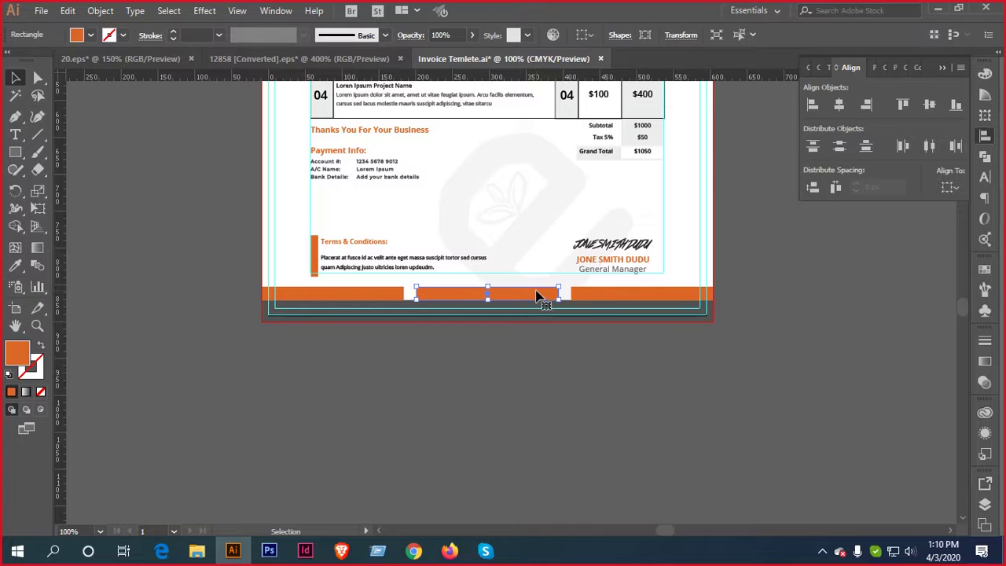
{"action": "scroll", "coordinate": [482, 307], "scroll_direction": "up", "scroll_amount": 5}
{"action": "scroll", "coordinate": [244, 214], "scroll_direction": "up", "scroll_amount": 2}
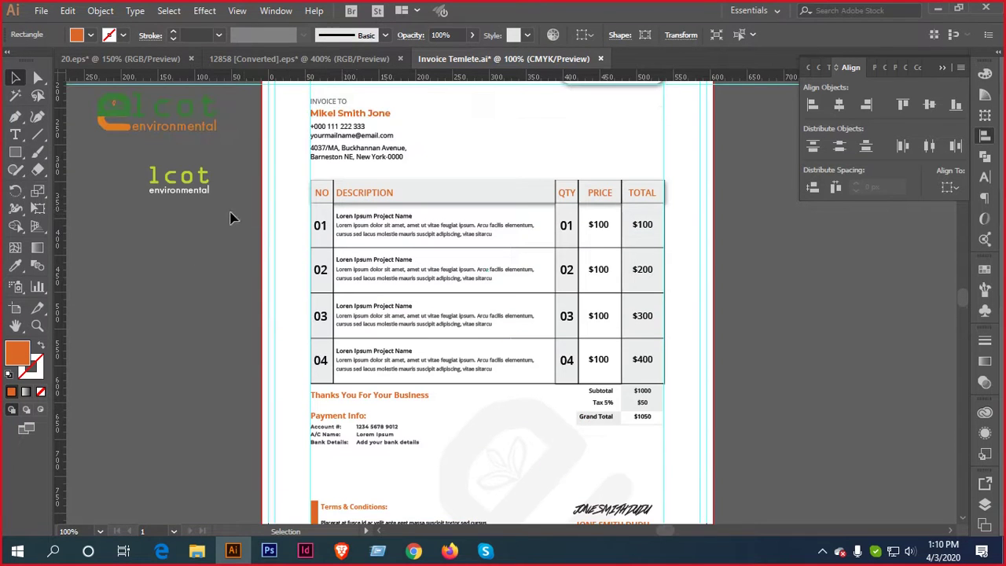
{"action": "key", "text": "i"}
{"action": "left_click", "coordinate": [203, 168]}
{"action": "key", "text": "v"}
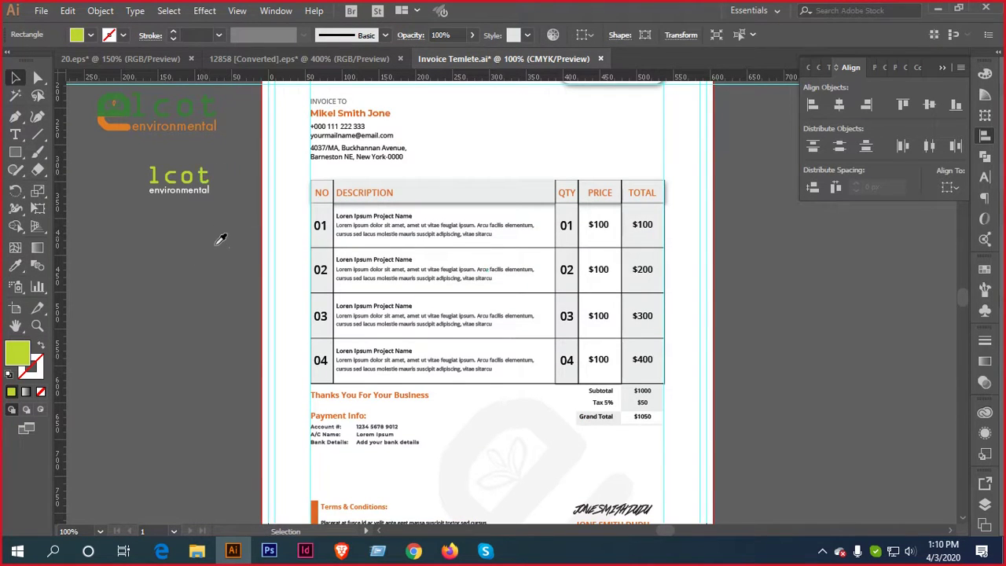
{"action": "scroll", "coordinate": [270, 306], "scroll_direction": "down", "scroll_amount": 6}
{"action": "left_click", "coordinate": [511, 404]}
Delete the orange block at the right end of the footer
{"action": "scroll", "coordinate": [510, 353], "scroll_direction": "up", "scroll_amount": 1}
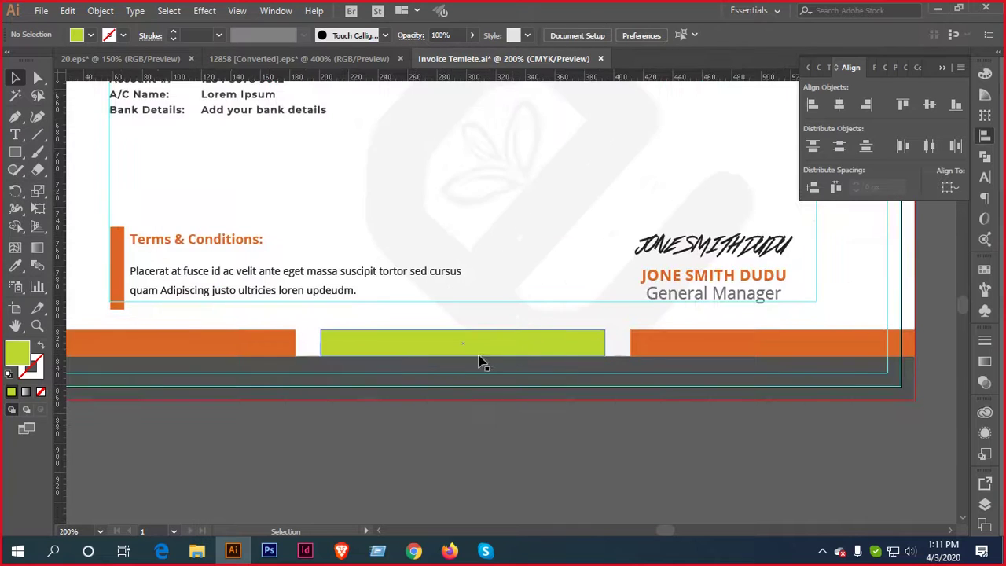
{"action": "scroll", "coordinate": [503, 330], "scroll_direction": "down", "scroll_amount": 2}
{"action": "scroll", "coordinate": [503, 330], "scroll_direction": "left", "scroll_amount": 3}
{"action": "scroll", "coordinate": [530, 307], "scroll_direction": "down", "scroll_amount": 3}
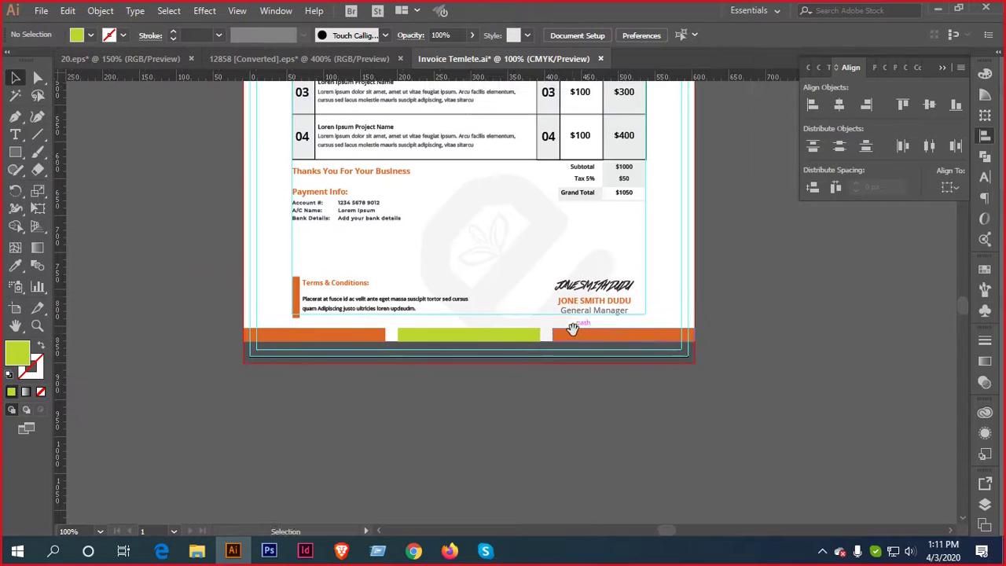
{"action": "scroll", "coordinate": [527, 343], "scroll_direction": "up", "scroll_amount": 4}
{"action": "scroll", "coordinate": [564, 348], "scroll_direction": "down", "scroll_amount": 2}
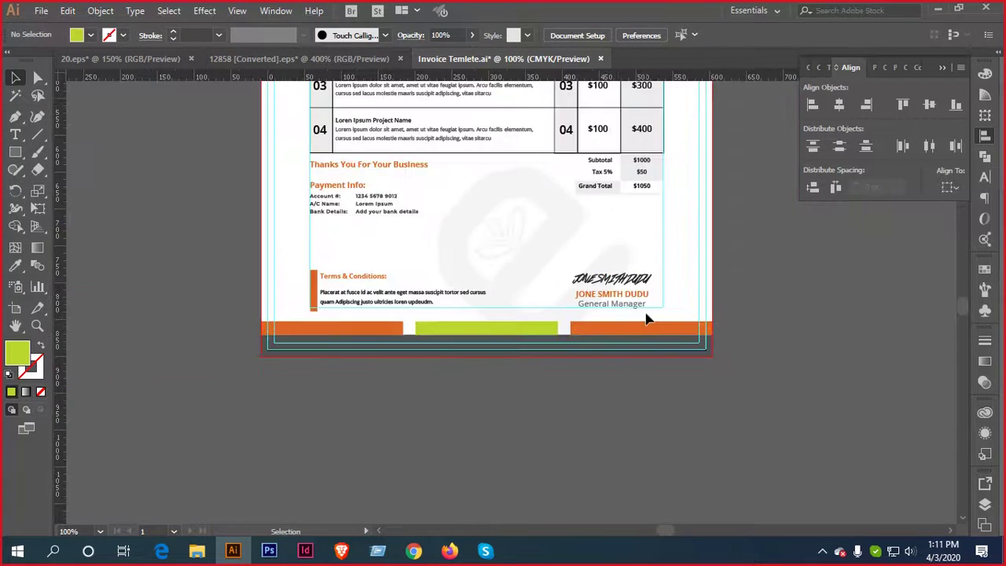
{"action": "left_click", "coordinate": [621, 334]}
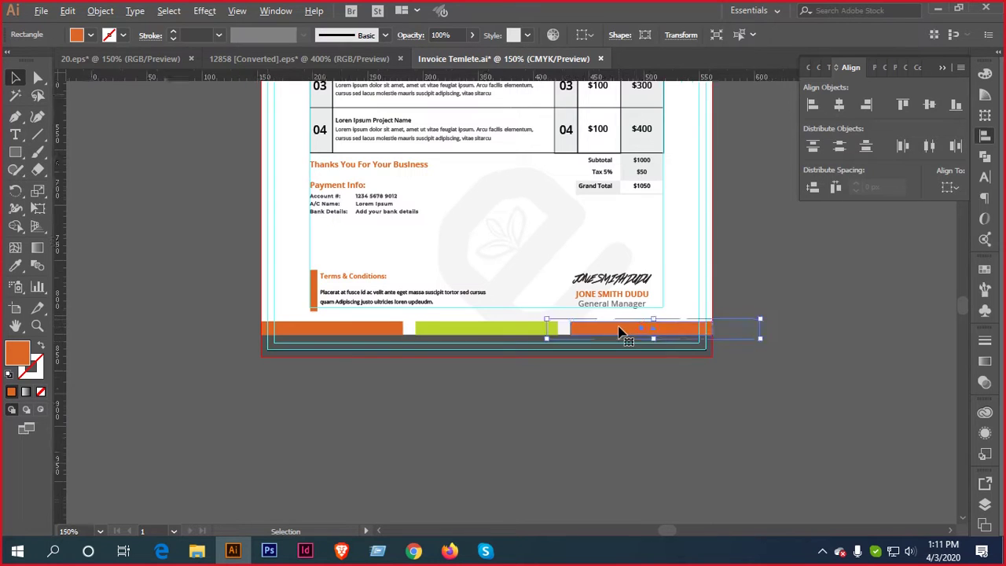
{"action": "scroll", "coordinate": [620, 333], "scroll_direction": "up", "scroll_amount": 2}
{"action": "key", "text": "Delete"}
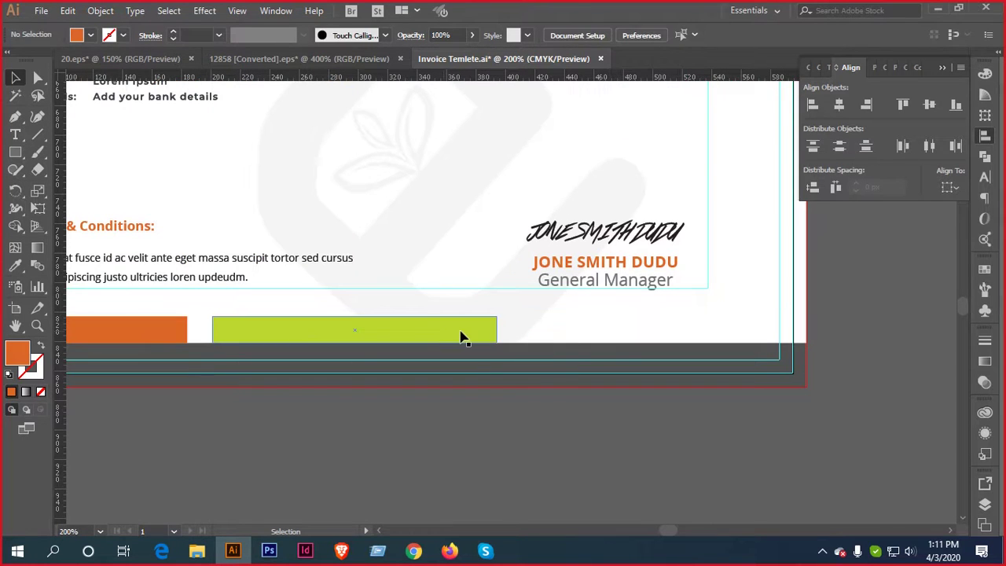
Widen the orange and lime green footer blocks slightly together, and duplicate the green one to the page's right edge
{"action": "left_click", "coordinate": [240, 334]}
{"action": "left_click", "coordinate": [199, 330], "text": "shift"}
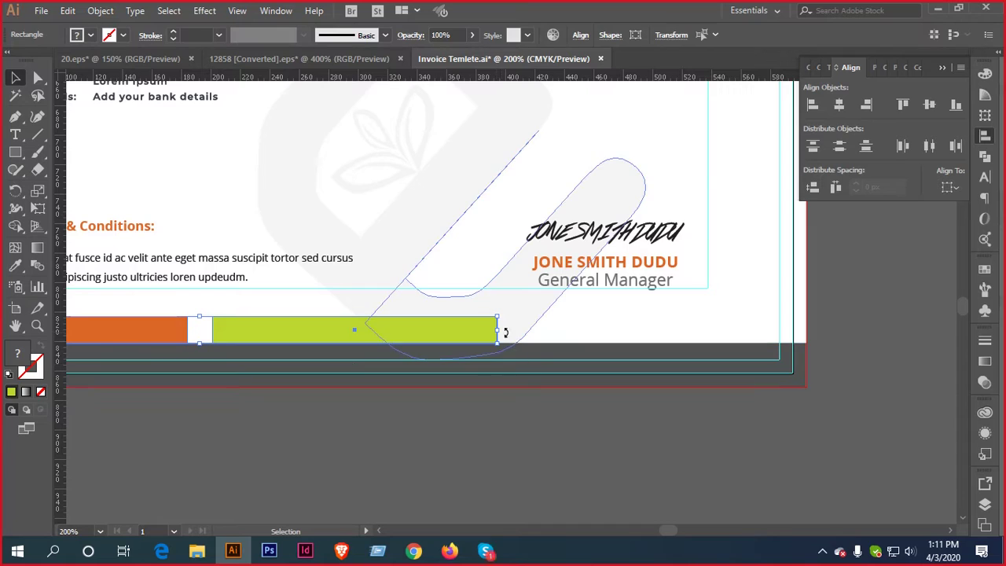
{"action": "left_click_drag", "start_coordinate": [499, 332], "coordinate": [769, 337]}
{"action": "left_click", "coordinate": [487, 408]}
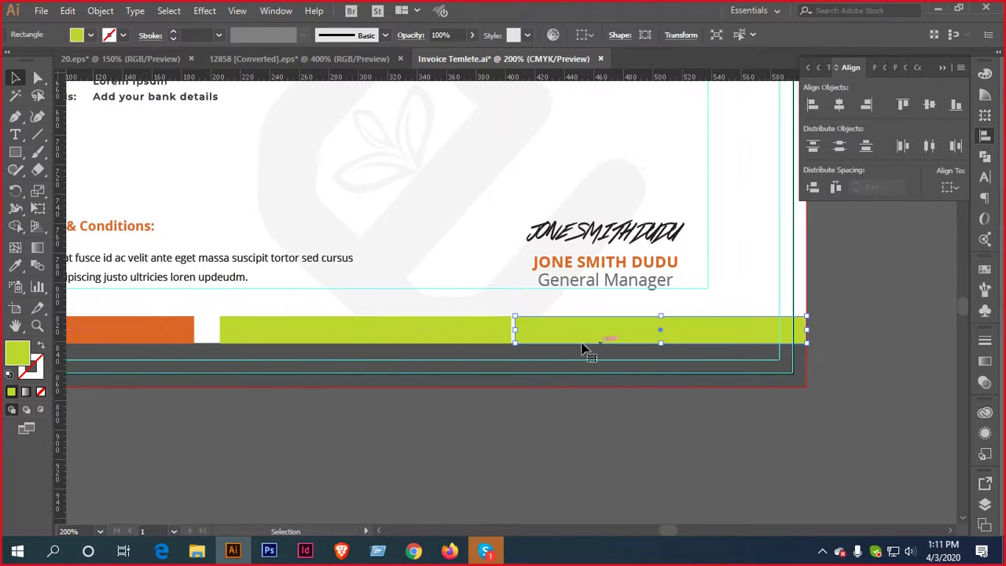
Fill the right footer block with the orange sampled from the left block
{"action": "key", "text": "i"}
{"action": "left_click", "coordinate": [171, 321]}
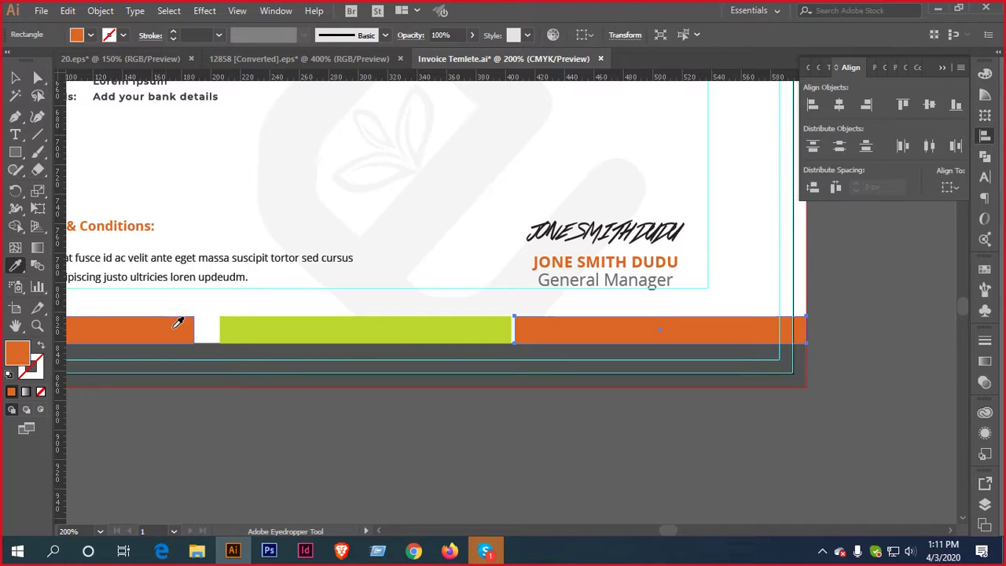
{"action": "key", "text": "v"}
Distribute the left orange, middle green and right orange footer blocks evenly by their horizontal centers
{"action": "left_click", "coordinate": [330, 341], "text": "shift"}
{"action": "left_click", "coordinate": [646, 337], "text": "shift"}
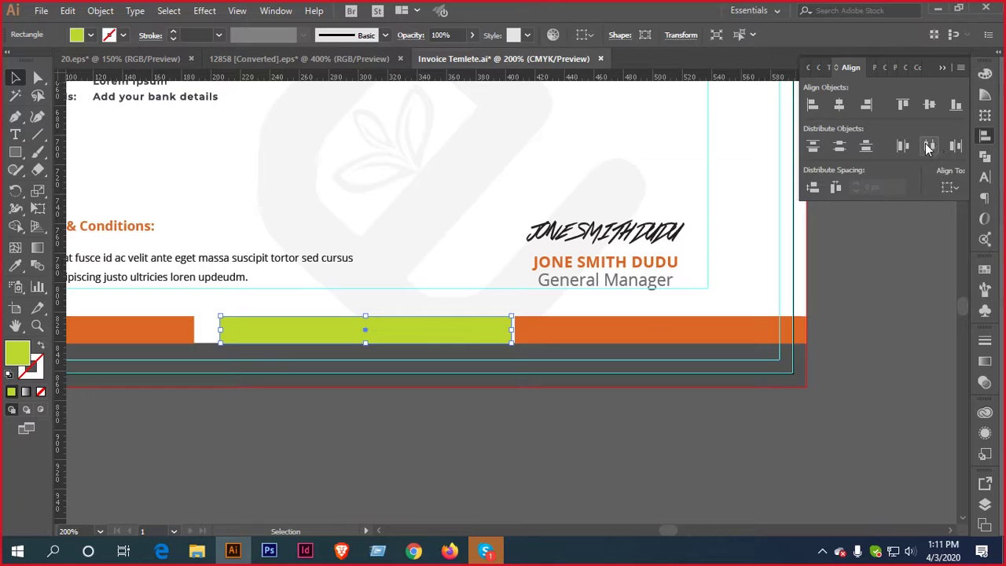
{"action": "left_click", "coordinate": [605, 330], "text": "shift"}
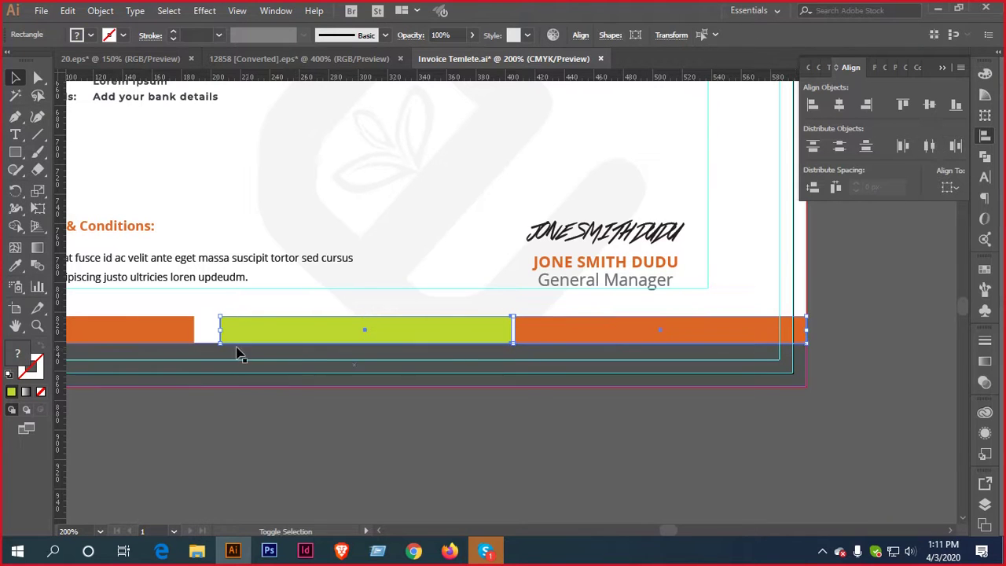
{"action": "left_click", "coordinate": [166, 328], "text": "shift"}
{"action": "left_click", "coordinate": [930, 145]}
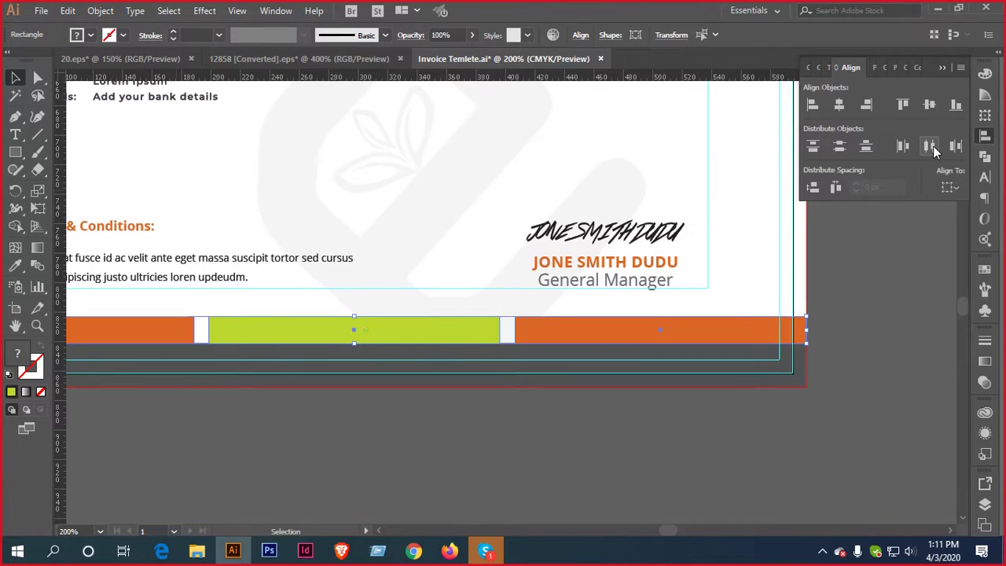
{"action": "left_click", "coordinate": [602, 352]}
{"action": "scroll", "coordinate": [471, 350], "scroll_direction": "down", "scroll_amount": 2}
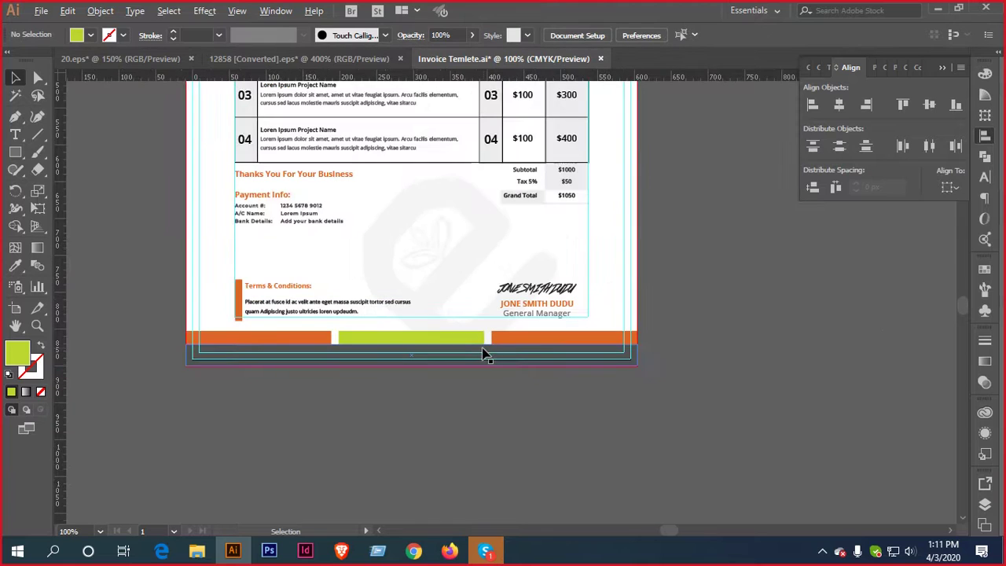
{"action": "scroll", "coordinate": [438, 346], "scroll_direction": "up", "scroll_amount": 3}
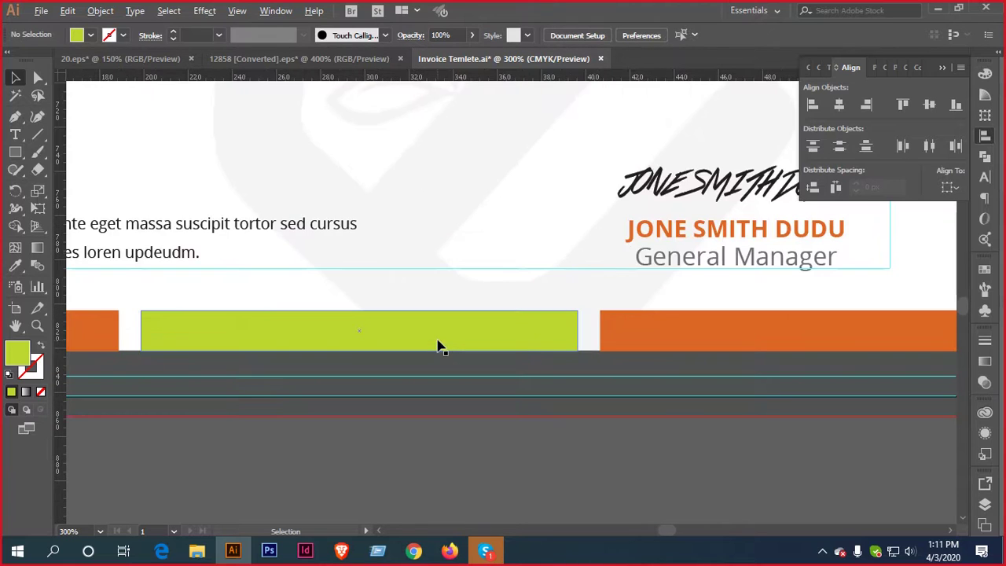
Delete the orange block at the right end of the footer, and select the green and left orange blocks together
{"action": "left_click", "coordinate": [723, 341]}
{"action": "key", "text": "Delete"}
{"action": "left_click", "coordinate": [359, 338]}
{"action": "left_click", "coordinate": [132, 331], "text": "shift"}
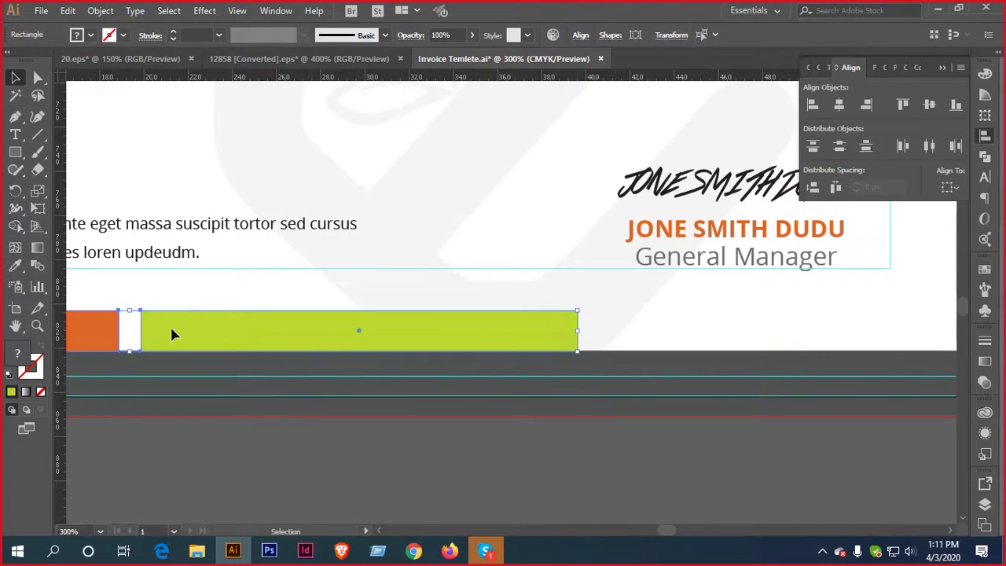
Try to widen the selected orange and green blocks symmetrically, and undo the change
{"action": "left_click_drag", "start_coordinate": [579, 330], "coordinate": [645, 330]}
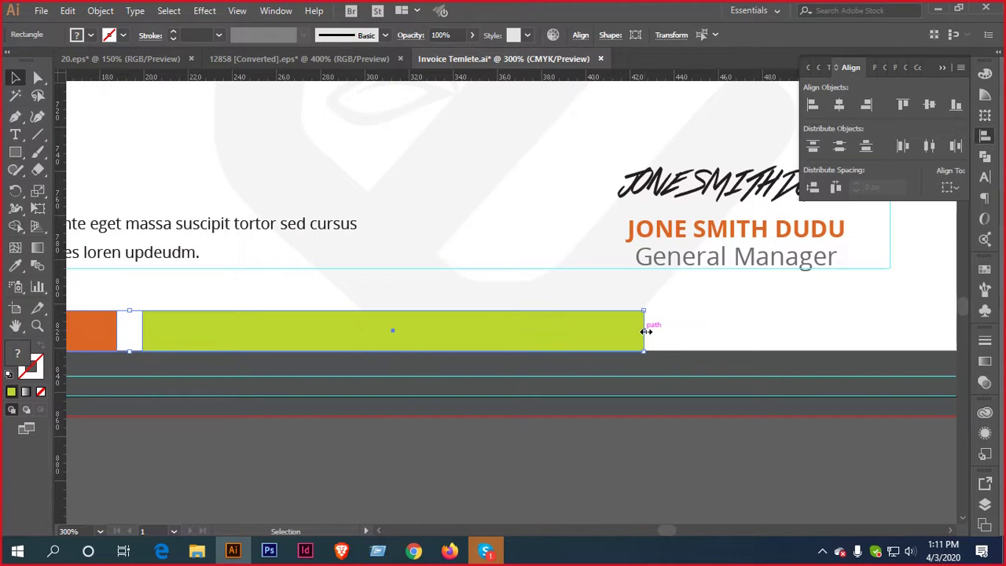
{"action": "scroll", "coordinate": [644, 331], "scroll_direction": "down", "scroll_amount": 2}
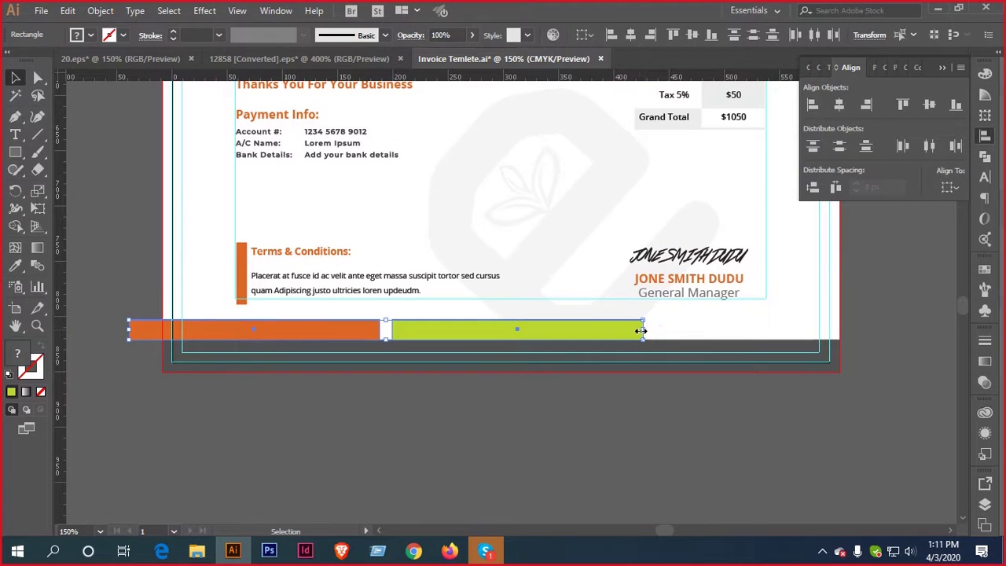
{"action": "key", "text": "ctrl+z"}
{"action": "key", "text": "ctrl+z"}
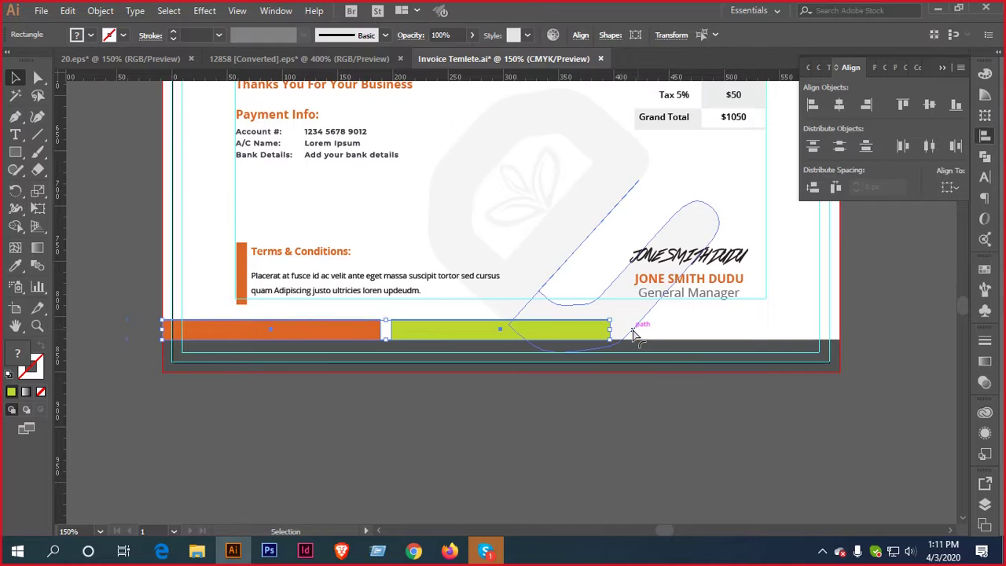
Widen the left orange and green footer blocks slightly together, keeping the orange block's outer edge at the page edge
{"action": "left_click_drag", "start_coordinate": [615, 330], "coordinate": [618, 331]}
{"action": "scroll", "coordinate": [615, 331], "scroll_direction": "up", "scroll_amount": 2}
{"action": "left_click_drag", "start_coordinate": [620, 331], "coordinate": [622, 332]}
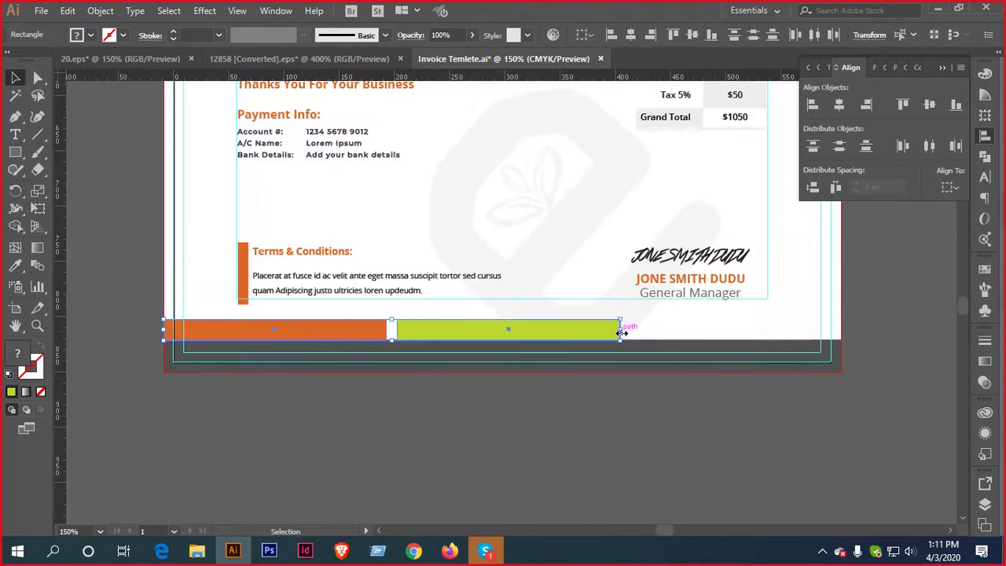
{"action": "scroll", "coordinate": [619, 329], "scroll_direction": "up", "scroll_amount": 4}
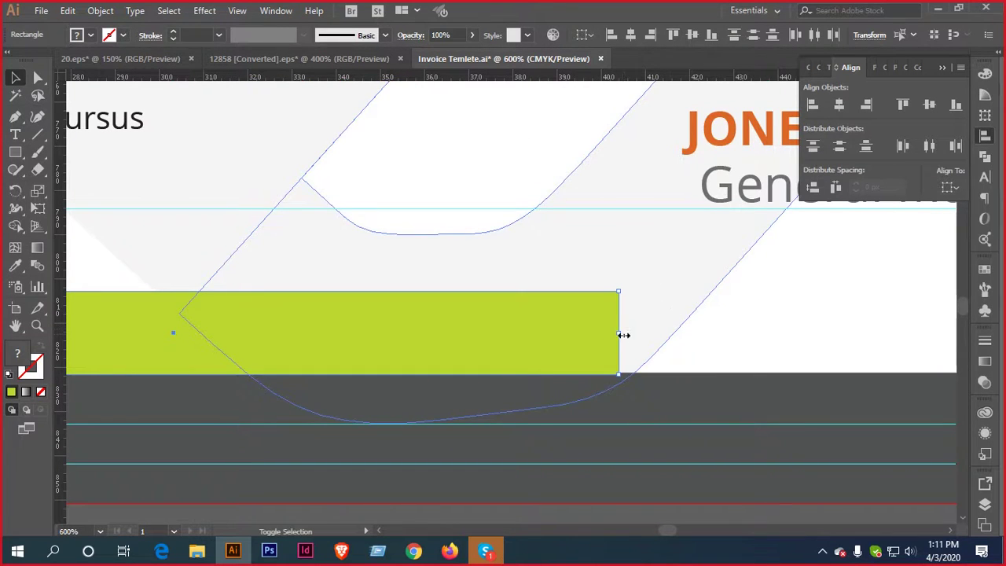
{"action": "mouse_move", "coordinate": [623, 335]}
{"action": "left_mouse_down"}
{"action": "mouse_move", "coordinate": [635, 341]}
{"action": "mouse_move", "coordinate": [582, 330]}
{"action": "mouse_move", "coordinate": [628, 333]}
{"action": "left_mouse_up"}
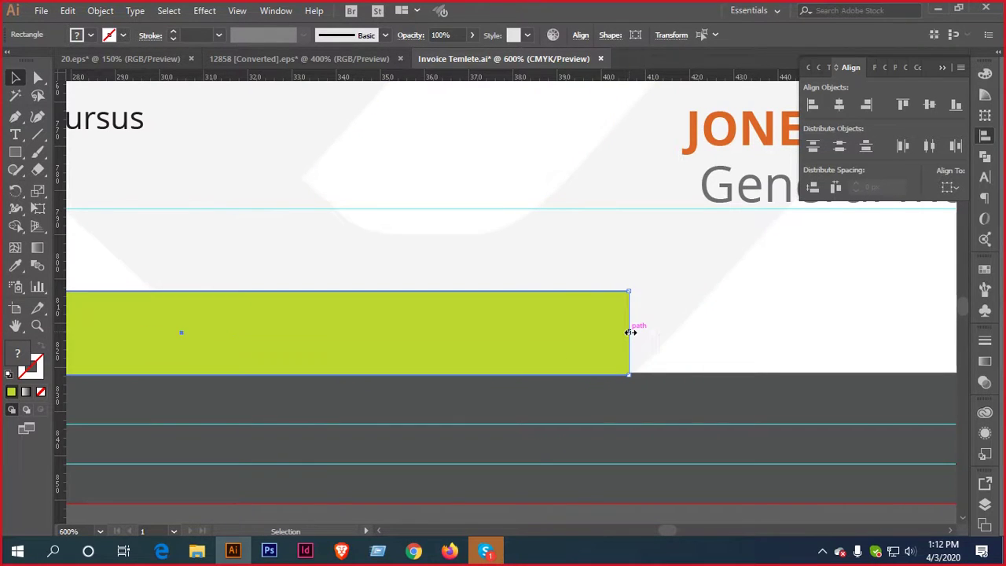
{"action": "key", "text": "ctrl+1"}
{"action": "left_click", "coordinate": [638, 373]}
Duplicate the green footer block to the page's right edge, level with the original
{"action": "scroll", "coordinate": [648, 346], "scroll_direction": "up", "scroll_amount": 3}
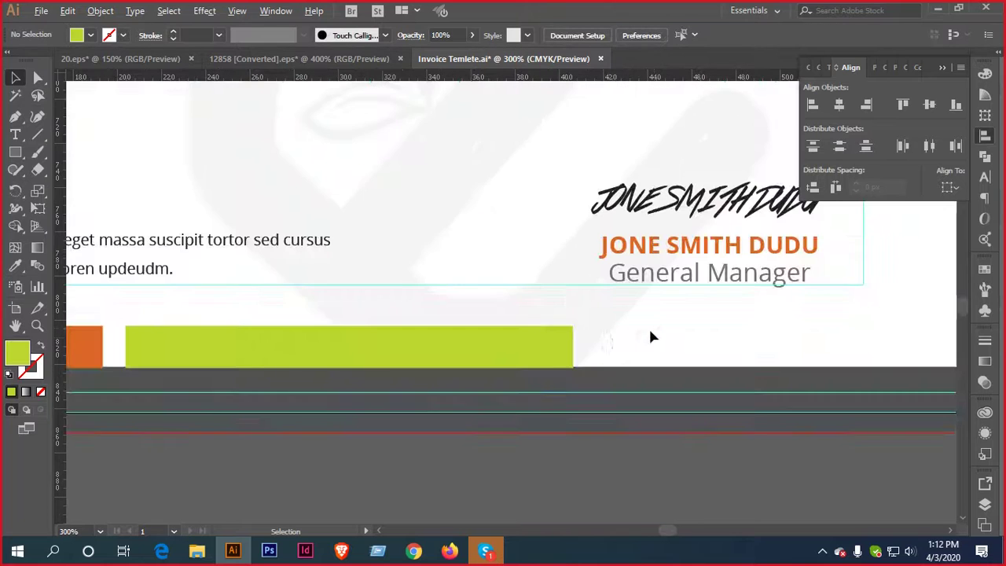
{"action": "left_click_drag", "start_coordinate": [556, 348], "coordinate": [916, 337]}
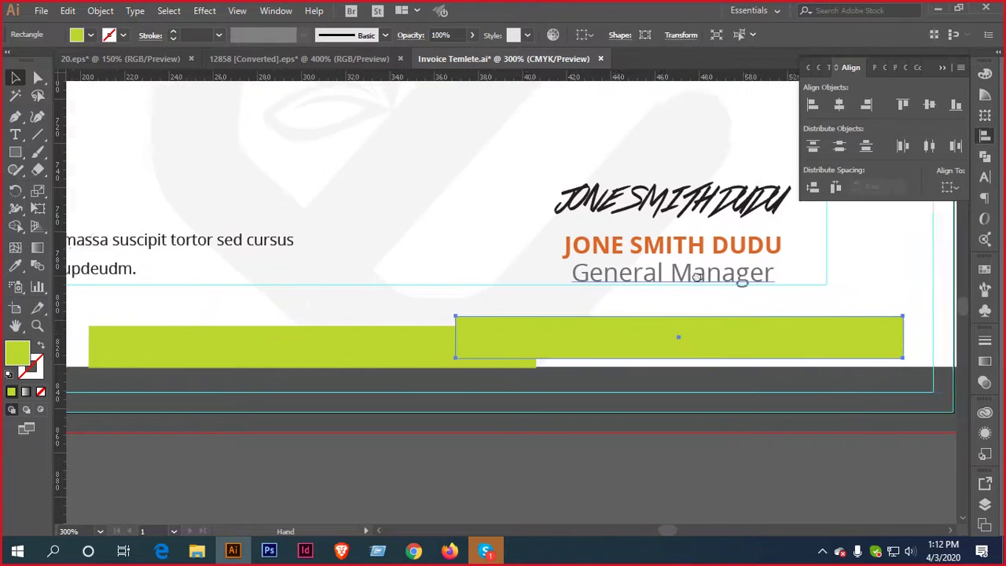
{"action": "scroll", "coordinate": [502, 319], "scroll_direction": "right", "scroll_amount": 5}
{"action": "left_click_drag", "start_coordinate": [506, 334], "coordinate": [574, 342]}
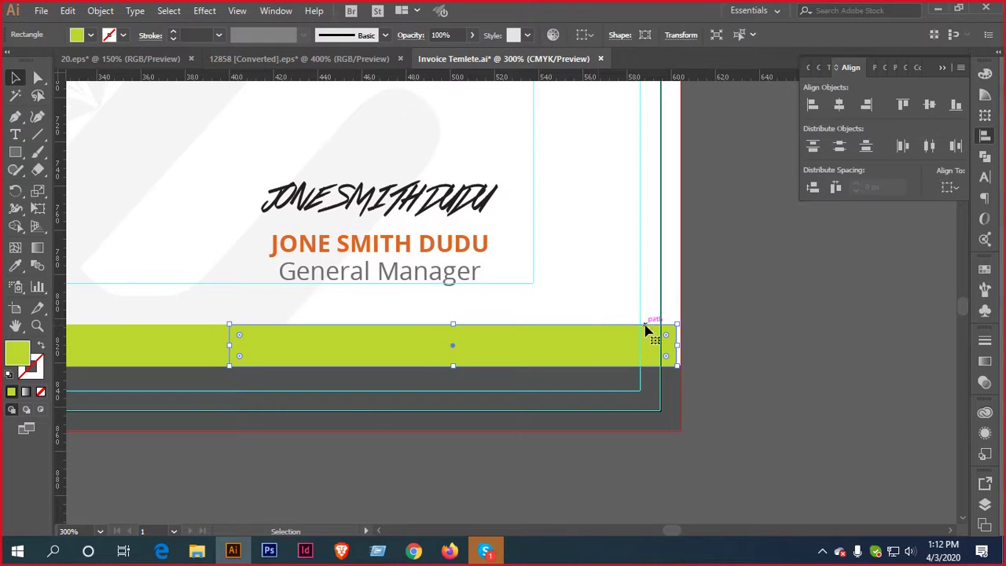
{"action": "key", "text": "Right"}
{"action": "scroll", "coordinate": [691, 343], "scroll_direction": "up", "scroll_amount": 6}
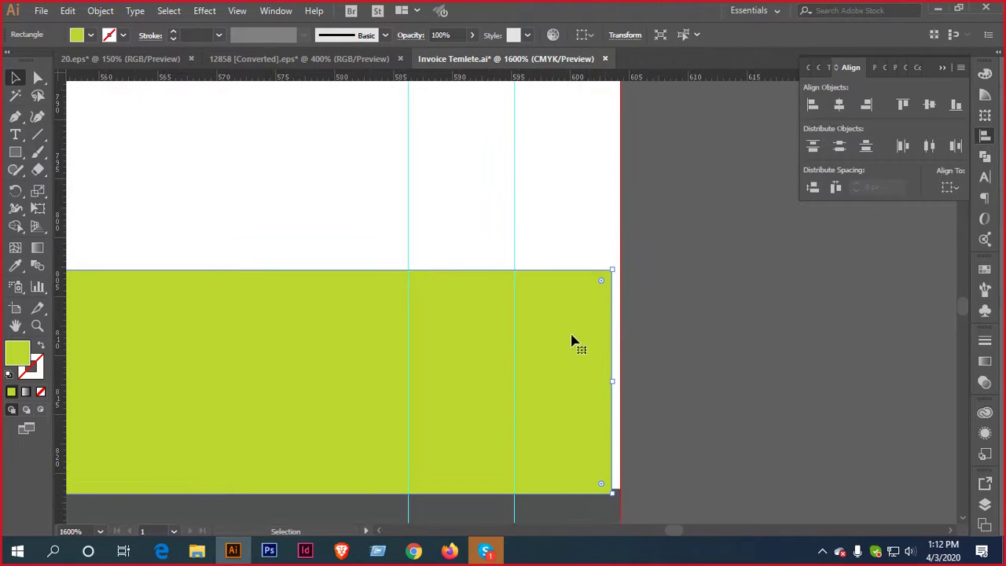
{"action": "left_click", "coordinate": [574, 333]}
Distribute the orange block and the two green blocks evenly by horizontal centers for narrow, equal gaps
{"action": "scroll", "coordinate": [581, 336], "scroll_direction": "down", "scroll_amount": 7}
{"action": "scroll", "coordinate": [808, 330], "scroll_direction": "left", "scroll_amount": 5}
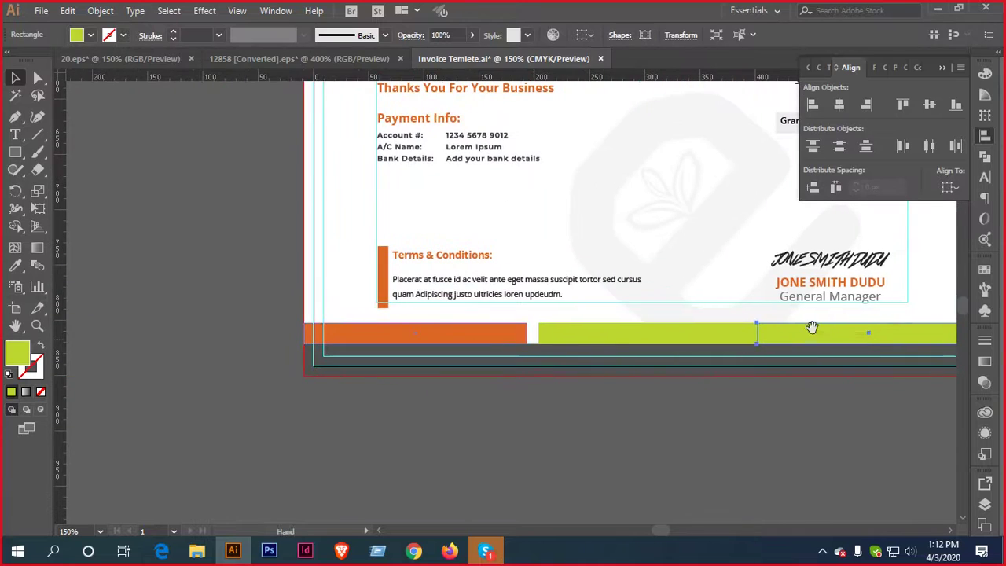
{"action": "left_click", "coordinate": [471, 341], "text": "shift"}
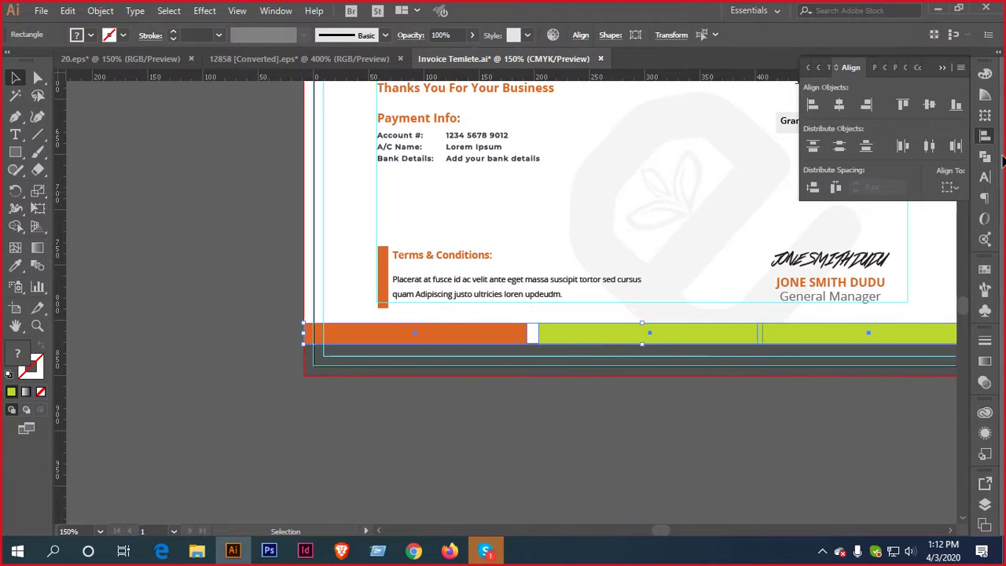
{"action": "left_click", "coordinate": [928, 148]}
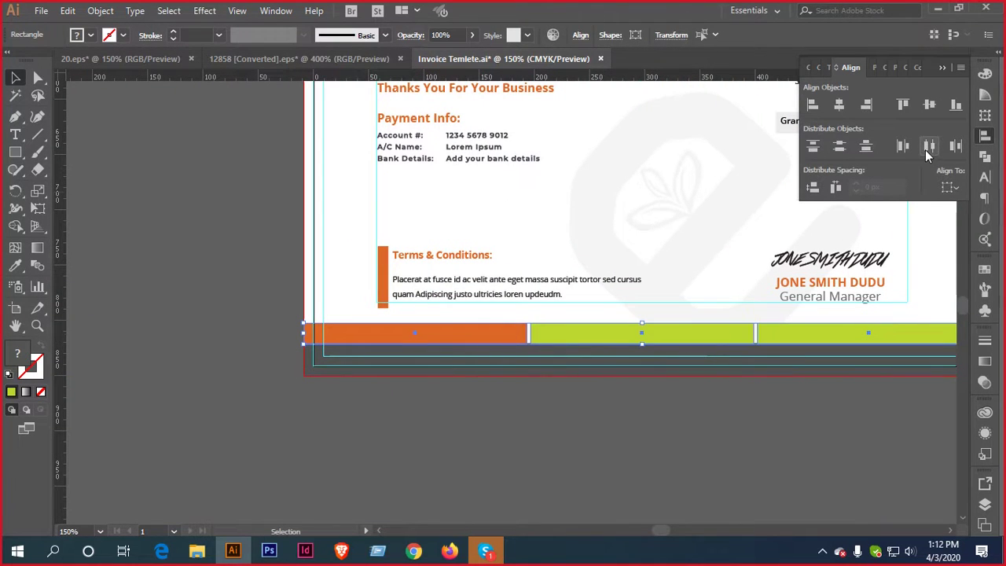
{"action": "left_click", "coordinate": [670, 521]}
Fill the right green footer block with the orange sampled from the left block
{"action": "left_click", "coordinate": [841, 334]}
{"action": "key", "text": "i"}
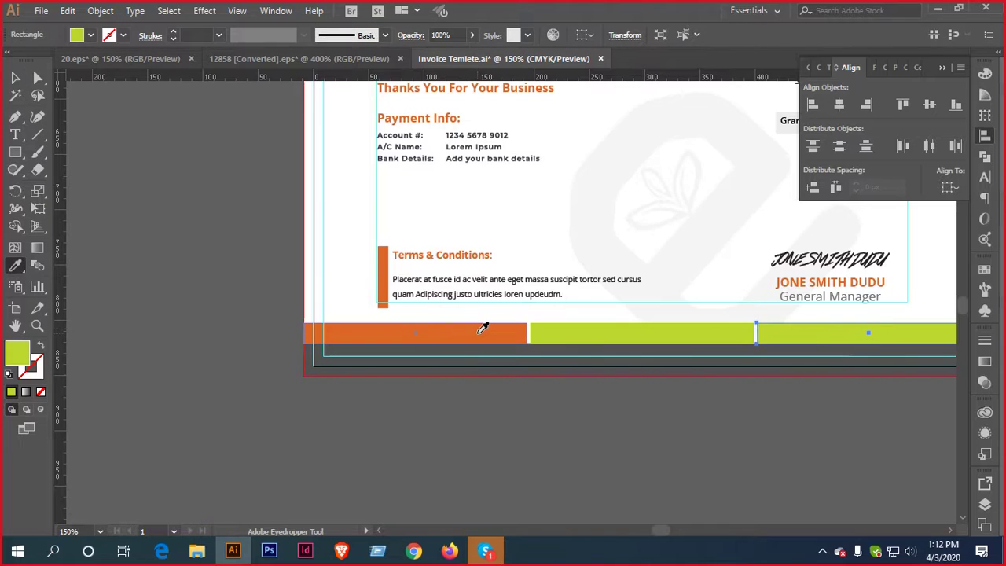
{"action": "left_click", "coordinate": [480, 329]}
{"action": "key", "text": "v"}
{"action": "left_click", "coordinate": [655, 386]}
Try filling the dark gray footer bar with the orange sampled from the right block
{"action": "left_click", "coordinate": [669, 370]}
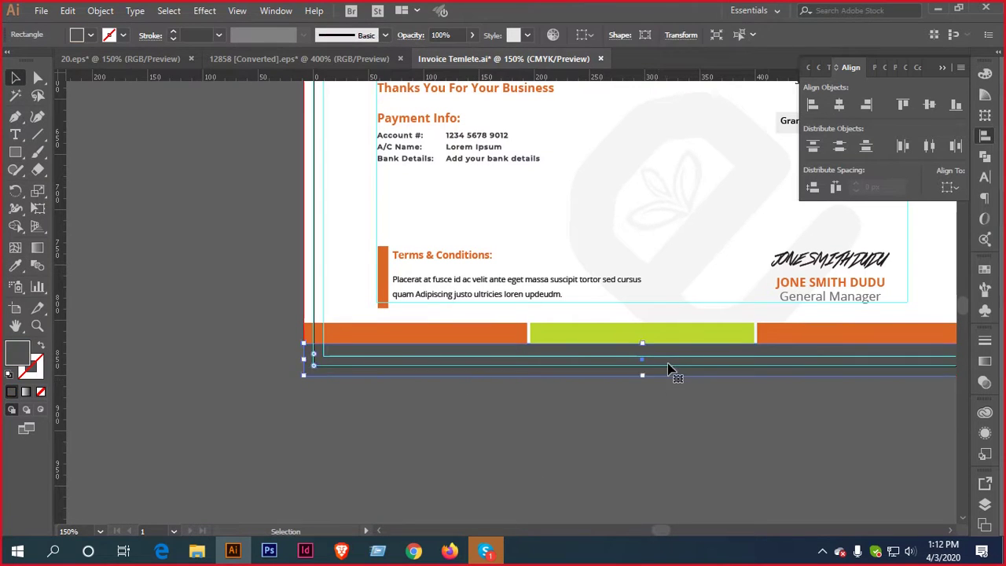
{"action": "scroll", "coordinate": [508, 451], "scroll_direction": "right", "scroll_amount": 5}
{"action": "scroll", "coordinate": [508, 451], "scroll_direction": "up", "scroll_amount": 1}
{"action": "key", "text": "i"}
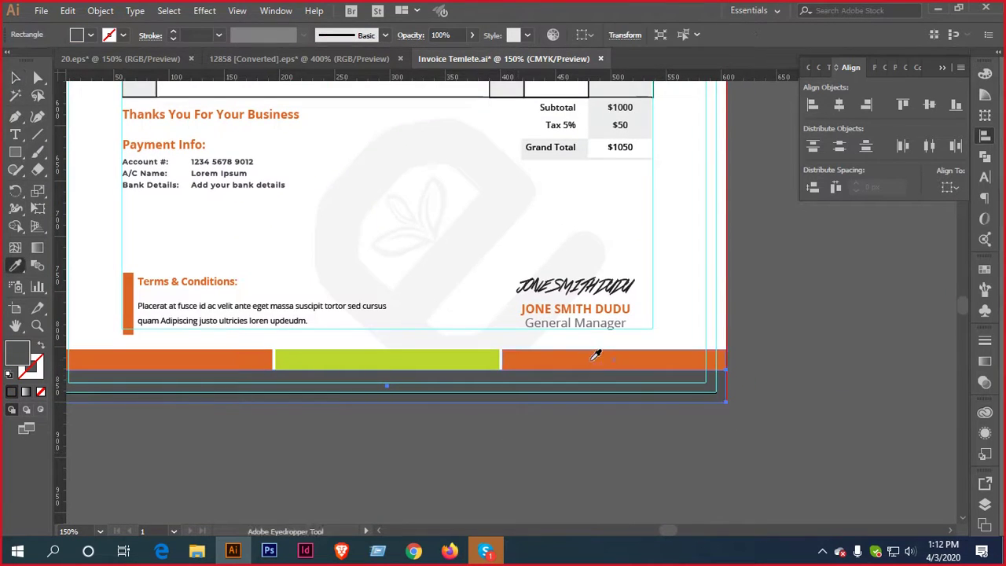
{"action": "left_click", "coordinate": [591, 357]}
{"action": "key", "text": "v"}
{"action": "left_click", "coordinate": [498, 458]}
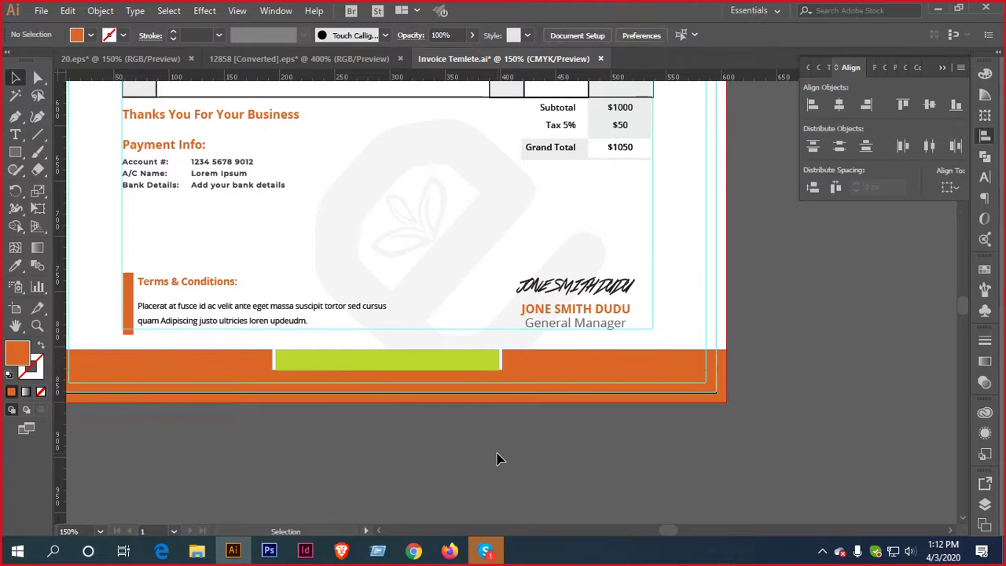
Fill the footer bar beneath the colored blocks with the light gray sampled from the table's header row
{"action": "key", "text": "ctrl+minus"}
{"action": "left_click_drag", "start_coordinate": [499, 458], "coordinate": [606, 478]}
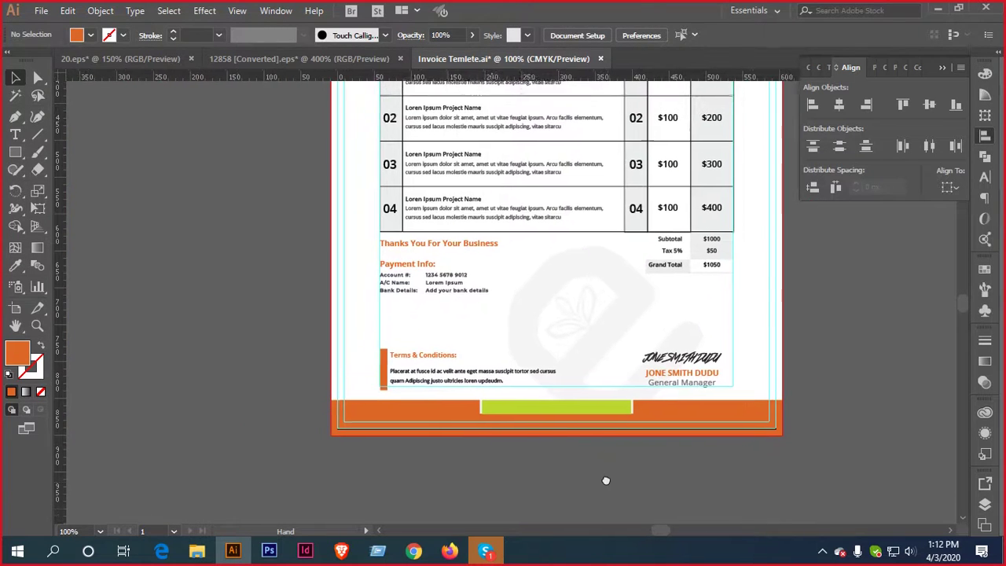
{"action": "left_click", "coordinate": [651, 439]}
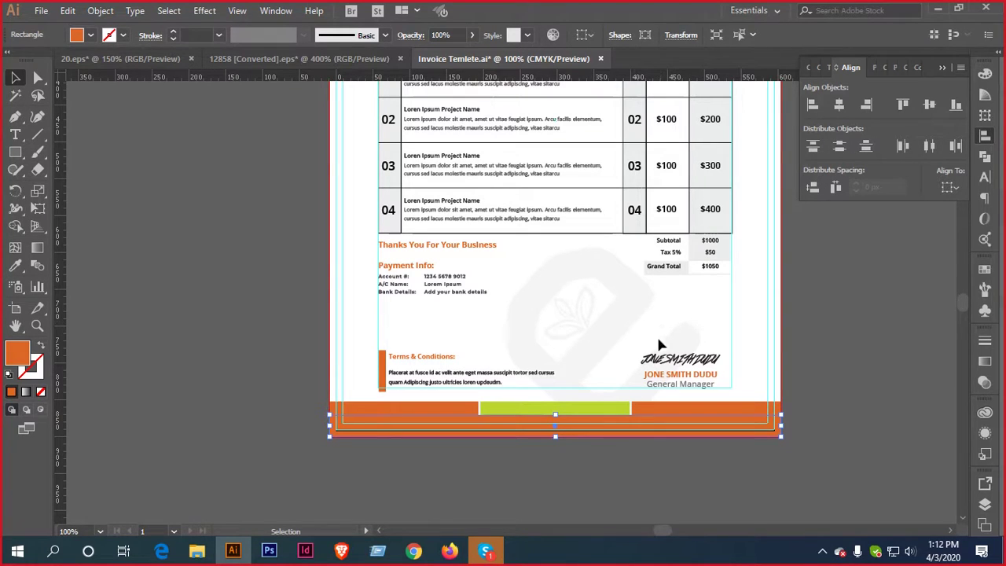
{"action": "scroll", "coordinate": [550, 465], "scroll_direction": "up", "scroll_amount": 5}
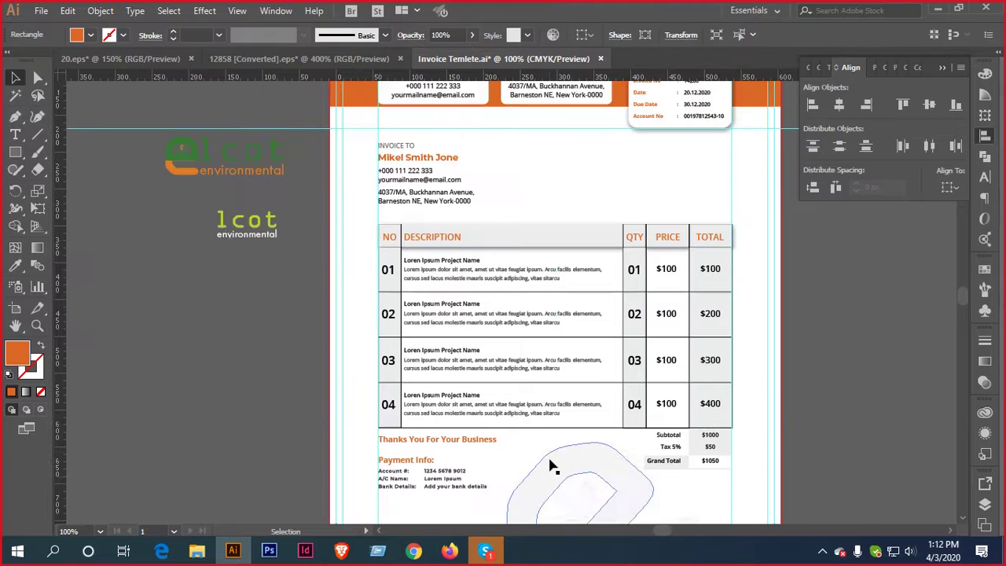
{"action": "key", "text": "i"}
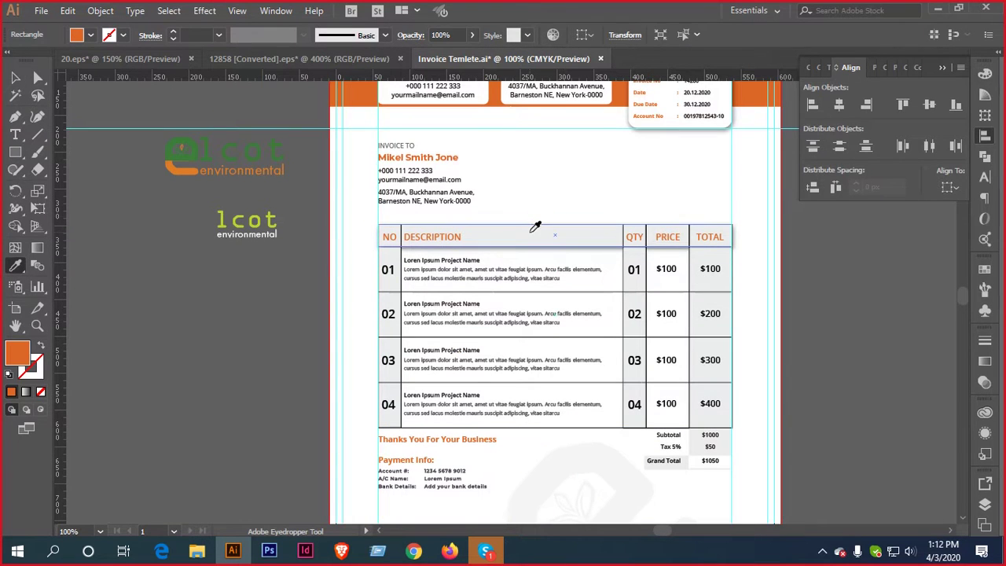
{"action": "left_click", "coordinate": [535, 227]}
{"action": "scroll", "coordinate": [538, 391], "scroll_direction": "down", "scroll_amount": 5}
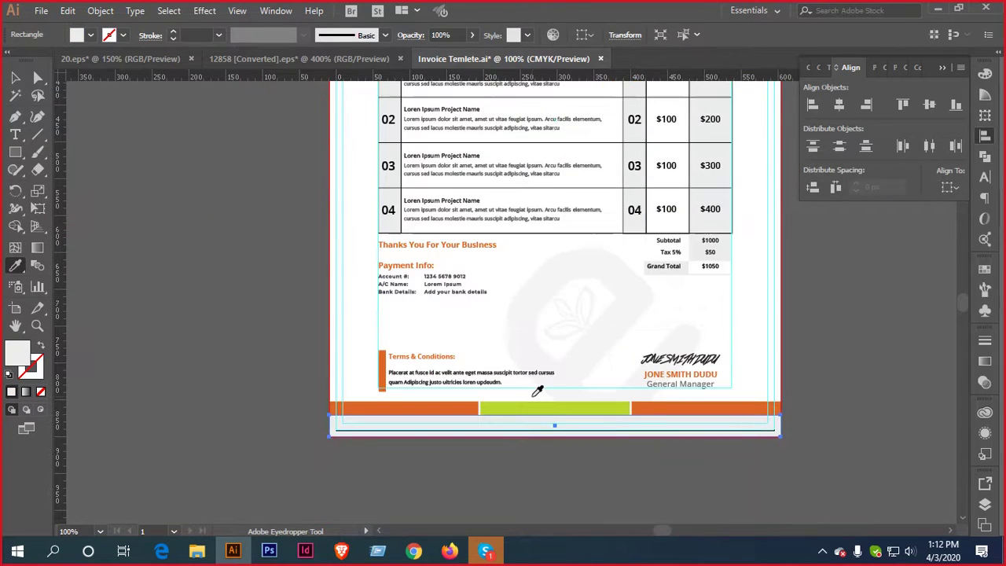
{"action": "key", "text": "v"}
{"action": "left_click", "coordinate": [609, 454]}
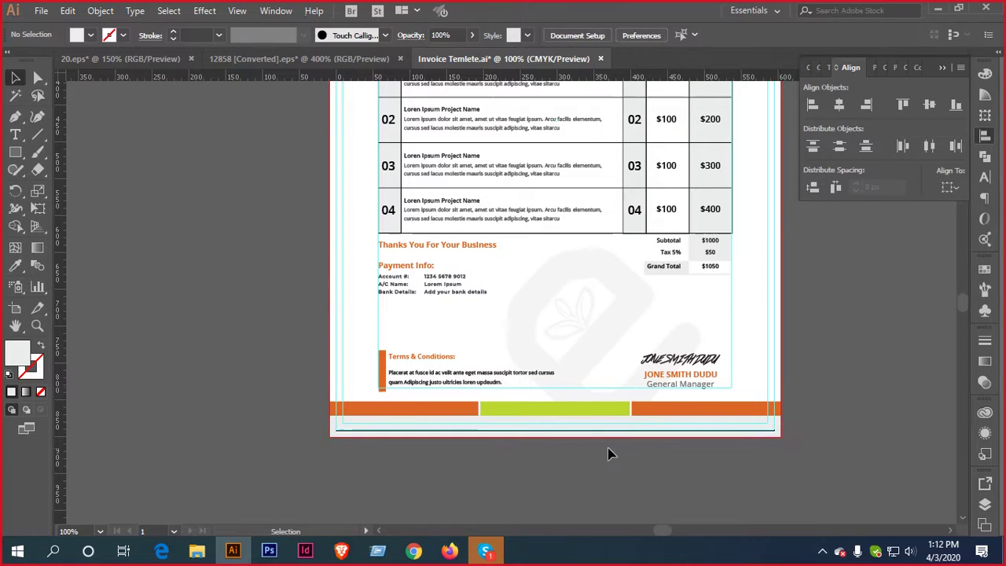
Match the footer bar's fill to the light gray of the QTY cell in table row 04
{"action": "scroll", "coordinate": [594, 449], "scroll_direction": "up", "scroll_amount": 3}
{"action": "scroll", "coordinate": [595, 449], "scroll_direction": "down", "scroll_amount": 3}
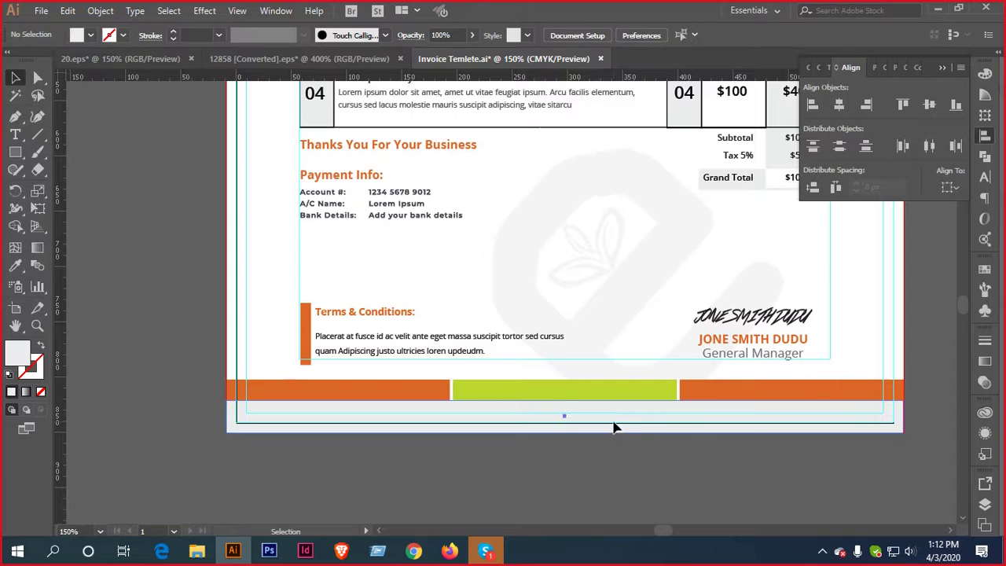
{"action": "left_click", "coordinate": [609, 429]}
{"action": "scroll", "coordinate": [687, 206], "scroll_direction": "up", "scroll_amount": 2}
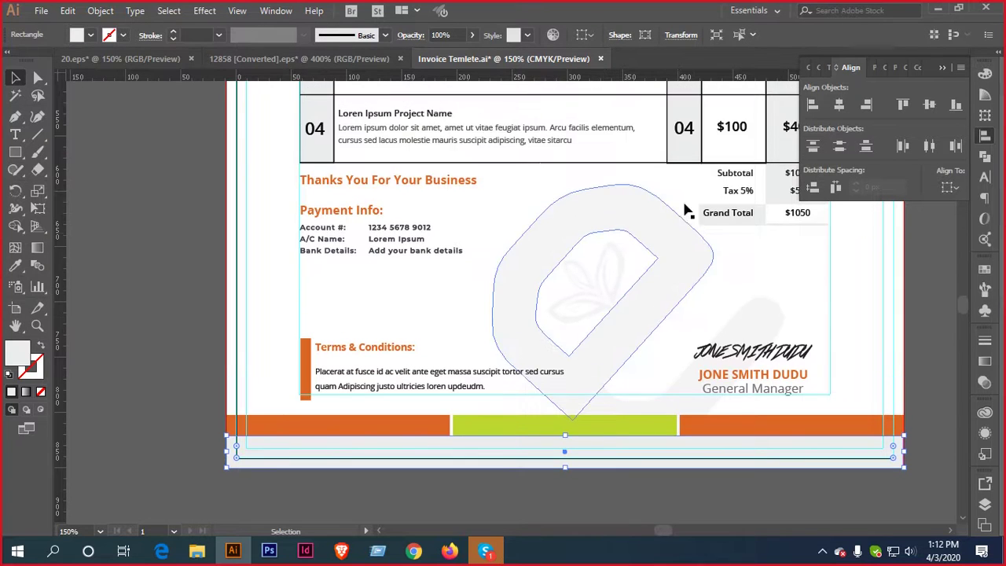
{"action": "key", "text": "i"}
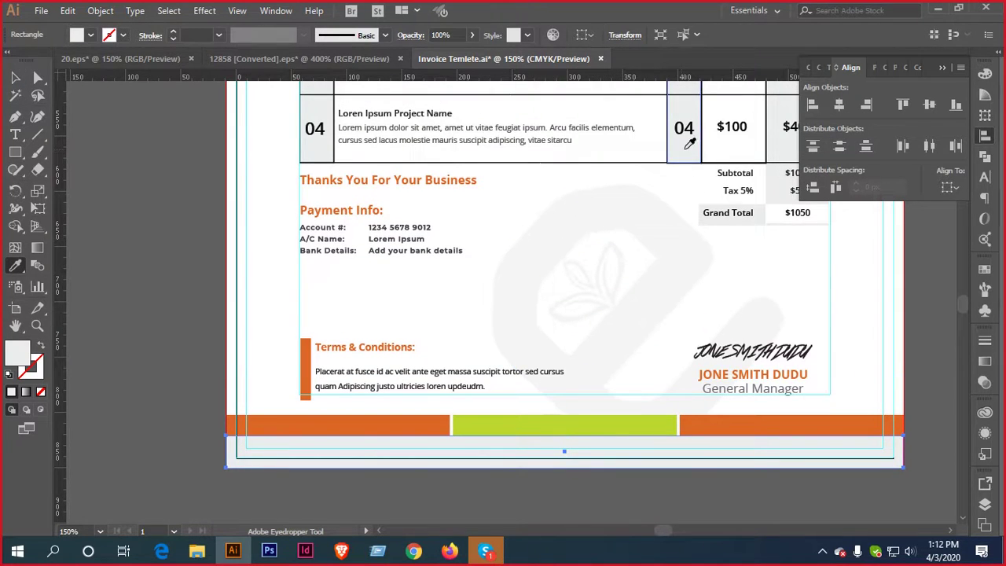
{"action": "scroll", "coordinate": [665, 251], "scroll_direction": "down", "scroll_amount": 1}
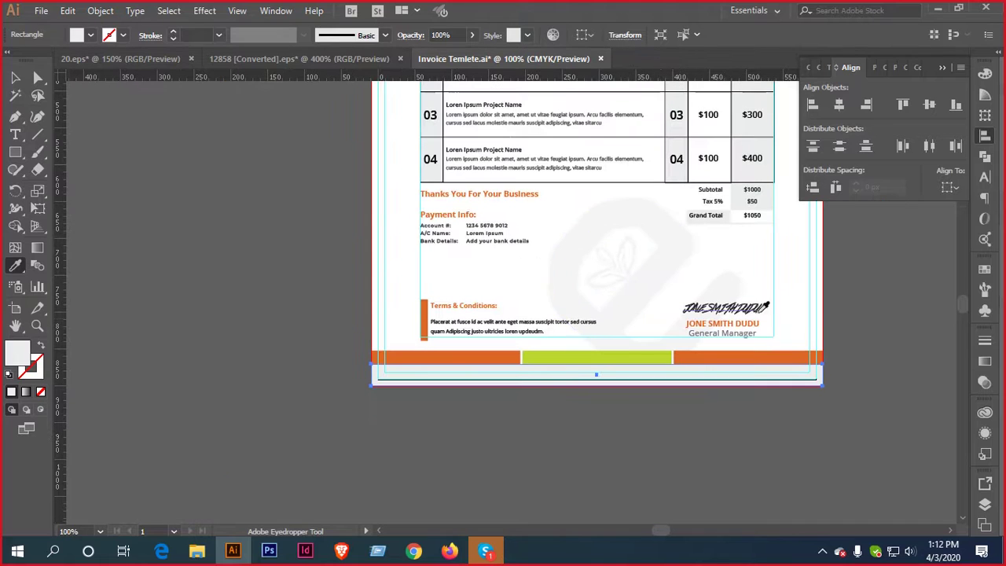
{"action": "key", "text": "v"}
{"action": "left_click", "coordinate": [714, 401]}
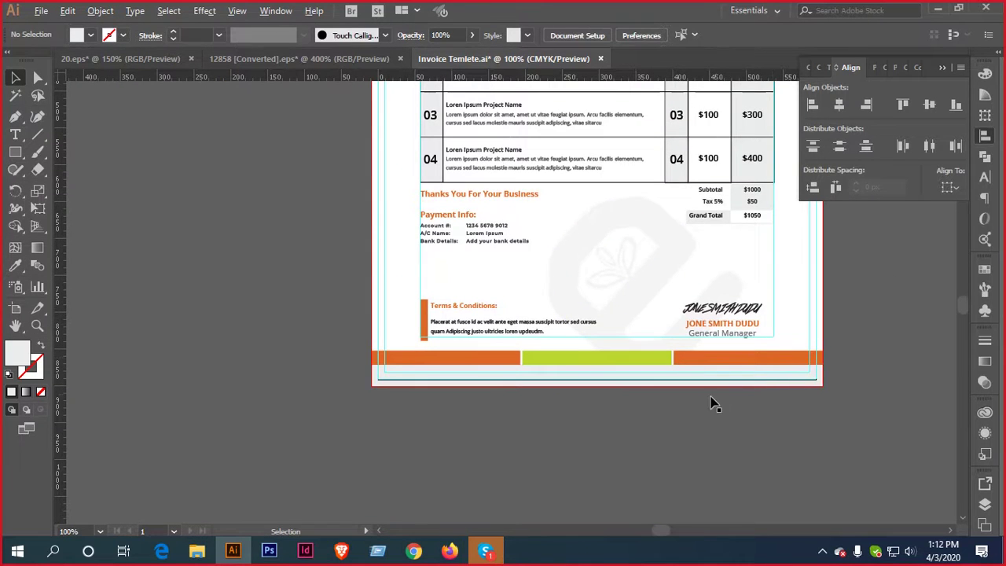
{"action": "scroll", "coordinate": [709, 402], "scroll_direction": "up", "scroll_amount": 3}
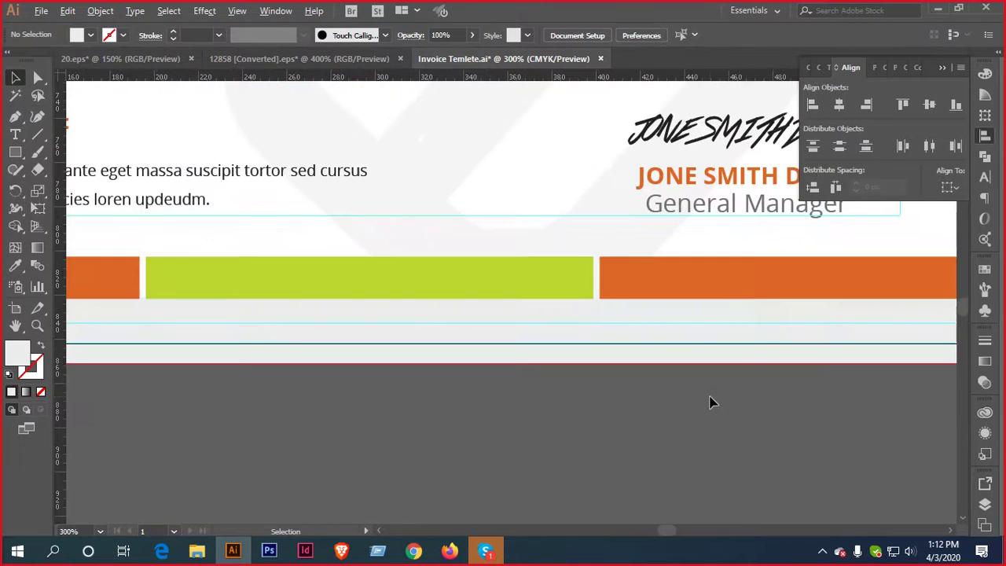
Hide the document guides to view the invoice footer without guide lines
{"action": "right_click", "coordinate": [590, 383]}
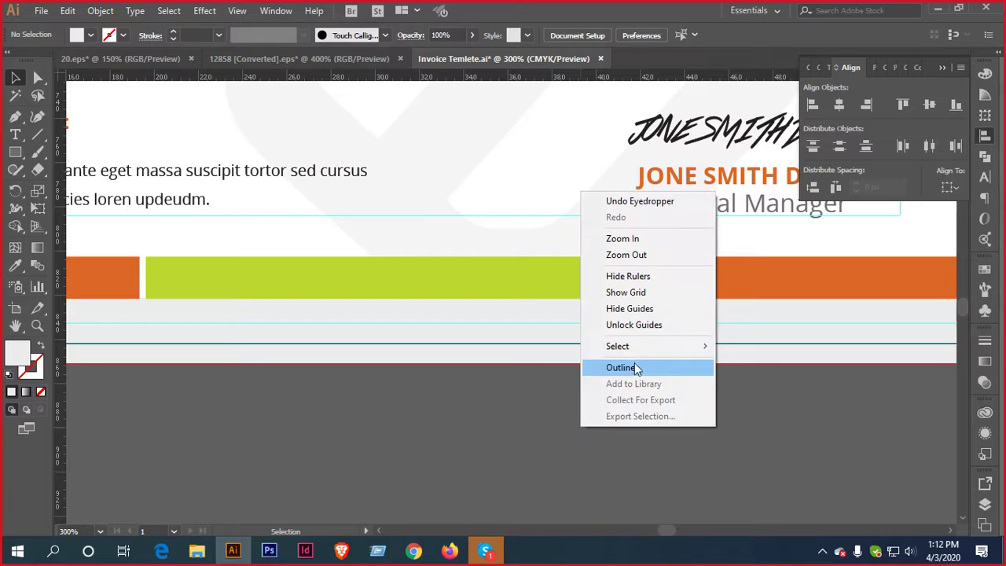
{"action": "left_click", "coordinate": [649, 310]}
{"action": "scroll", "coordinate": [608, 409], "scroll_direction": "down", "scroll_amount": 2}
{"action": "left_click_drag", "start_coordinate": [608, 409], "coordinate": [695, 440]}
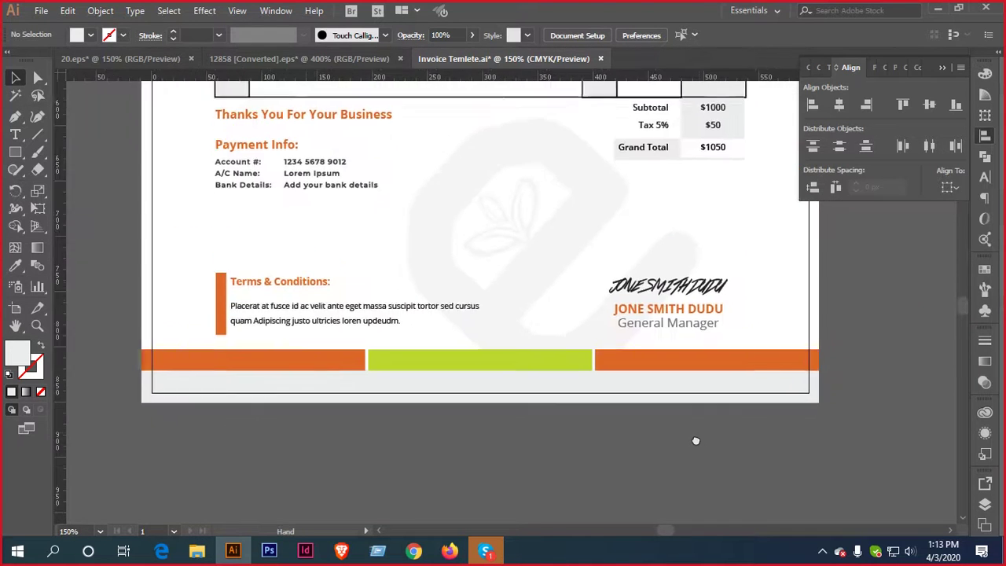
Try moving the light gray footer bar down, away from the colored blocks
{"action": "scroll", "coordinate": [558, 413], "scroll_direction": "up", "scroll_amount": 3}
{"action": "left_click", "coordinate": [581, 389]}
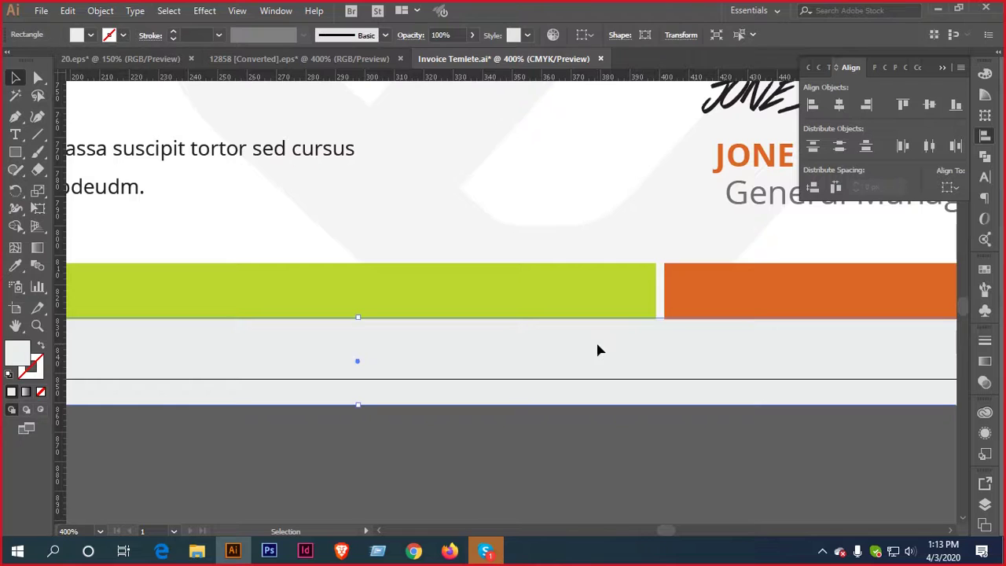
{"action": "left_click_drag", "start_coordinate": [596, 350], "coordinate": [603, 424]}
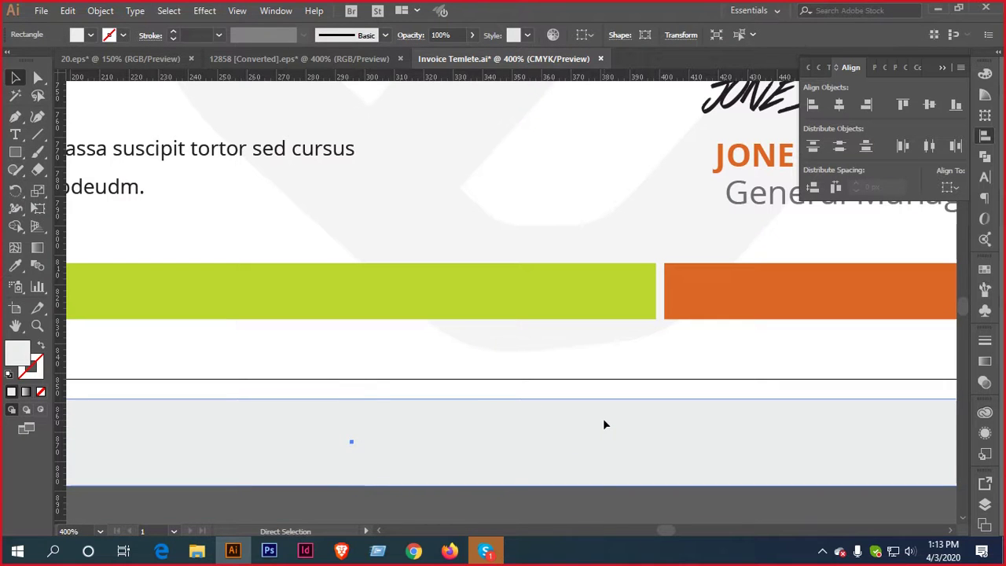
{"action": "key", "text": "ctrl+z"}
{"action": "left_click", "coordinate": [631, 471]}
Reduce the height of all three orange and lime green footer blocks together by lowering their shared top edge
{"action": "scroll", "coordinate": [633, 470], "scroll_direction": "down", "scroll_amount": 2}
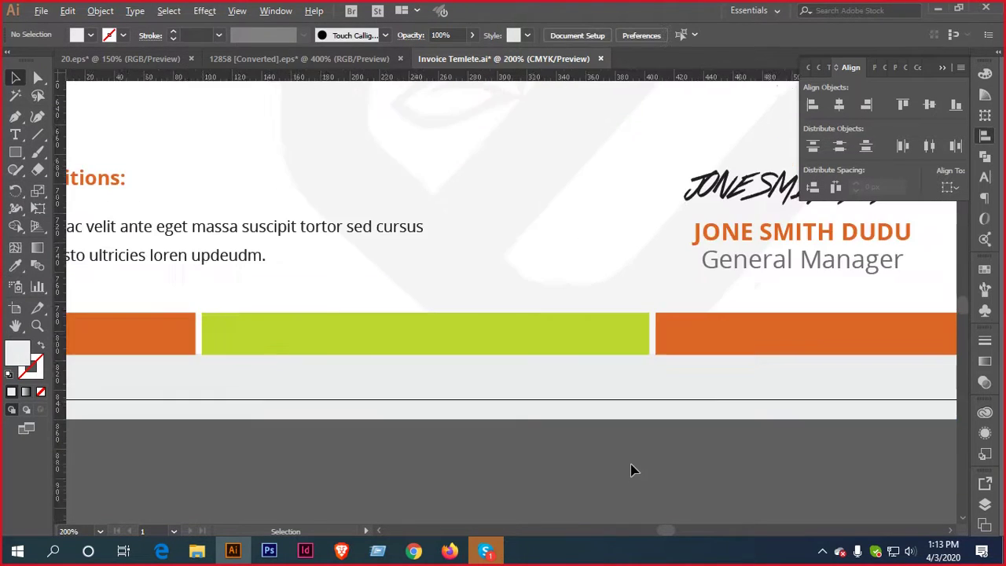
{"action": "scroll", "coordinate": [633, 470], "scroll_direction": "down", "scroll_amount": 2}
{"action": "scroll", "coordinate": [649, 466], "scroll_direction": "up", "scroll_amount": 1}
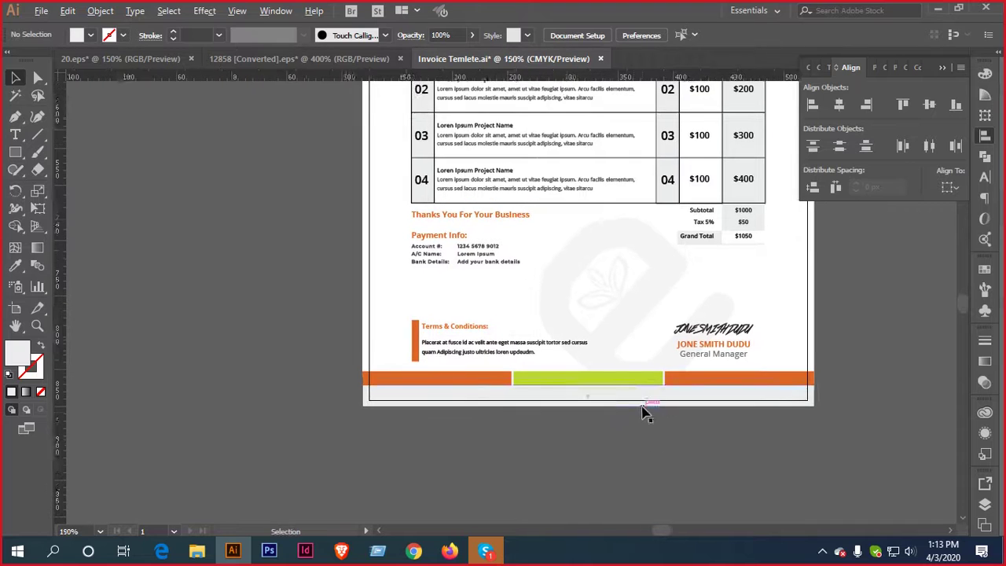
{"action": "scroll", "coordinate": [642, 414], "scroll_direction": "up", "scroll_amount": 1}
{"action": "left_click", "coordinate": [329, 353]}
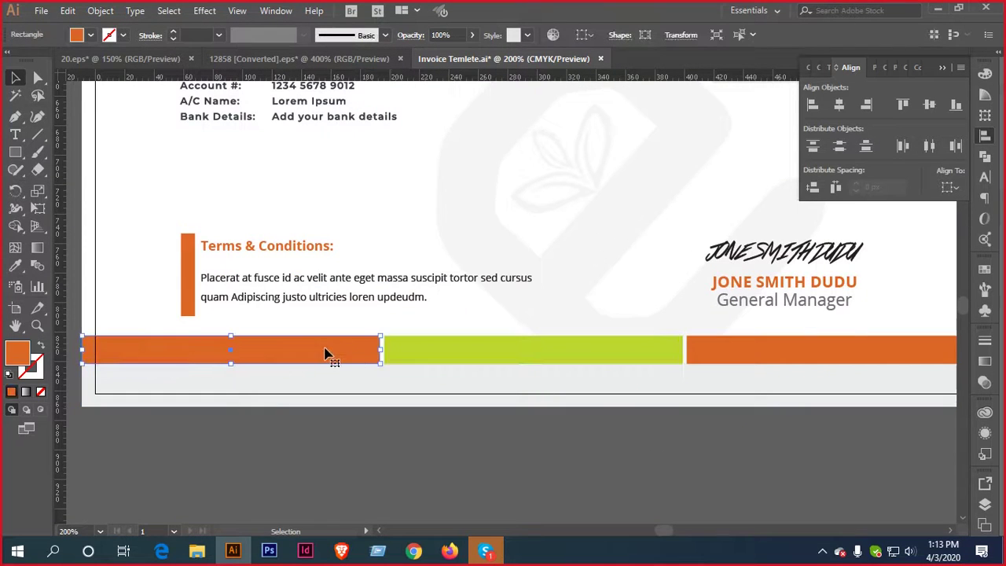
{"action": "left_click", "coordinate": [472, 358], "text": "shift"}
{"action": "left_click", "coordinate": [730, 355], "text": "shift"}
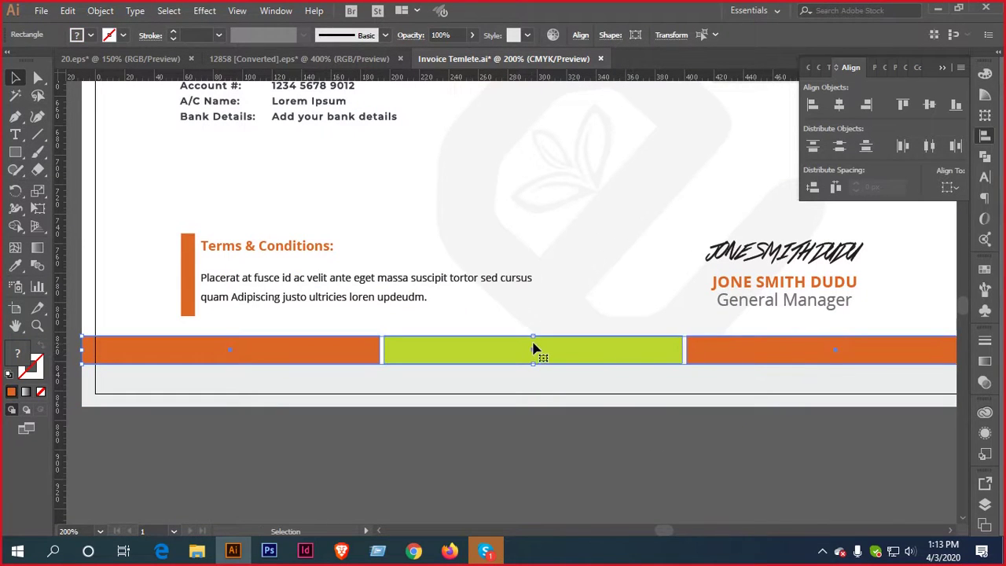
{"action": "scroll", "coordinate": [533, 348], "scroll_direction": "up", "scroll_amount": 4}
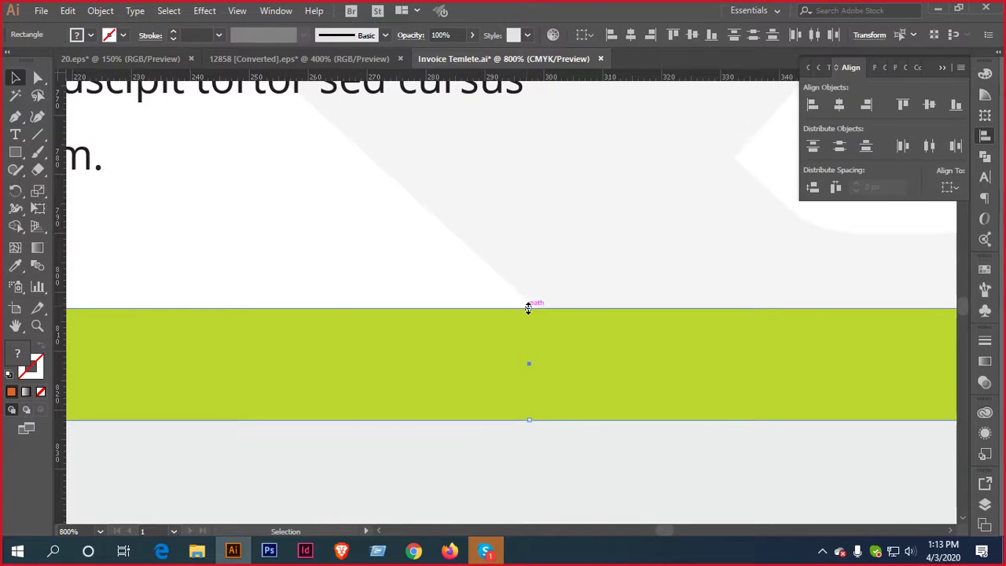
{"action": "left_click_drag", "start_coordinate": [528, 307], "coordinate": [521, 348]}
{"action": "scroll", "coordinate": [517, 363], "scroll_direction": "down", "scroll_amount": 5}
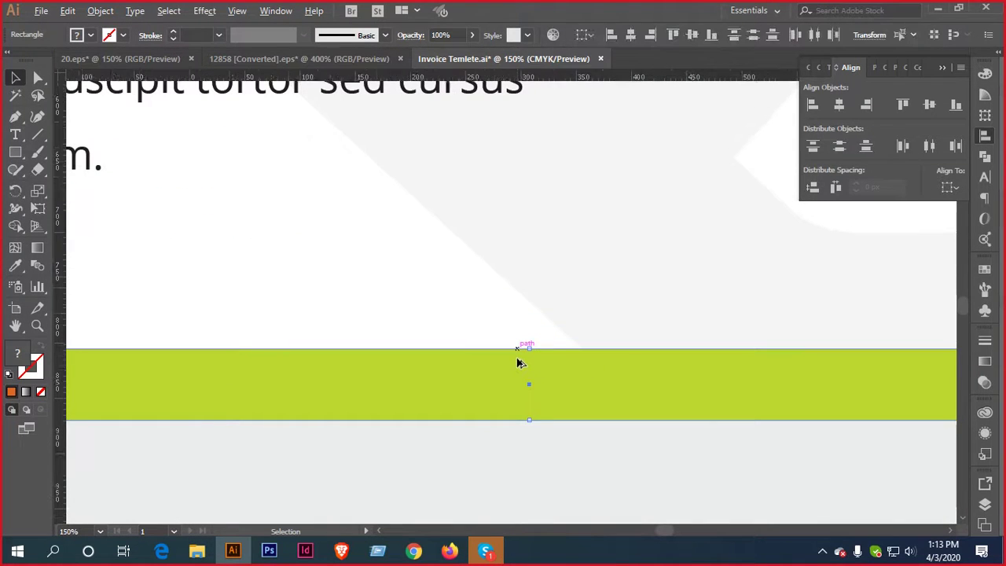
{"action": "scroll", "coordinate": [552, 433], "scroll_direction": "down", "scroll_amount": 2}
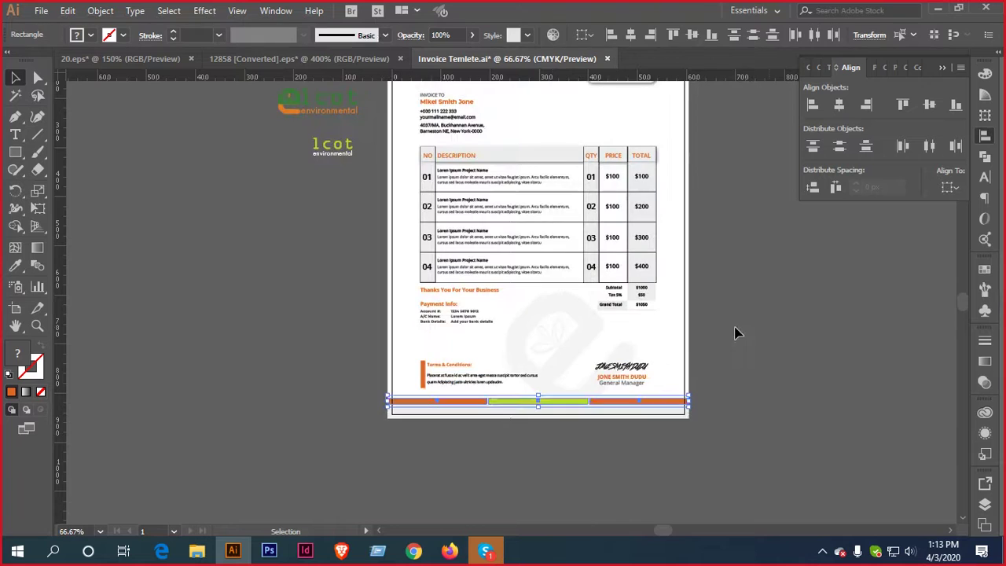
{"action": "left_click", "coordinate": [735, 333]}
Show the document guides again across the whole invoice page
{"action": "left_click_drag", "start_coordinate": [777, 282], "coordinate": [745, 359]}
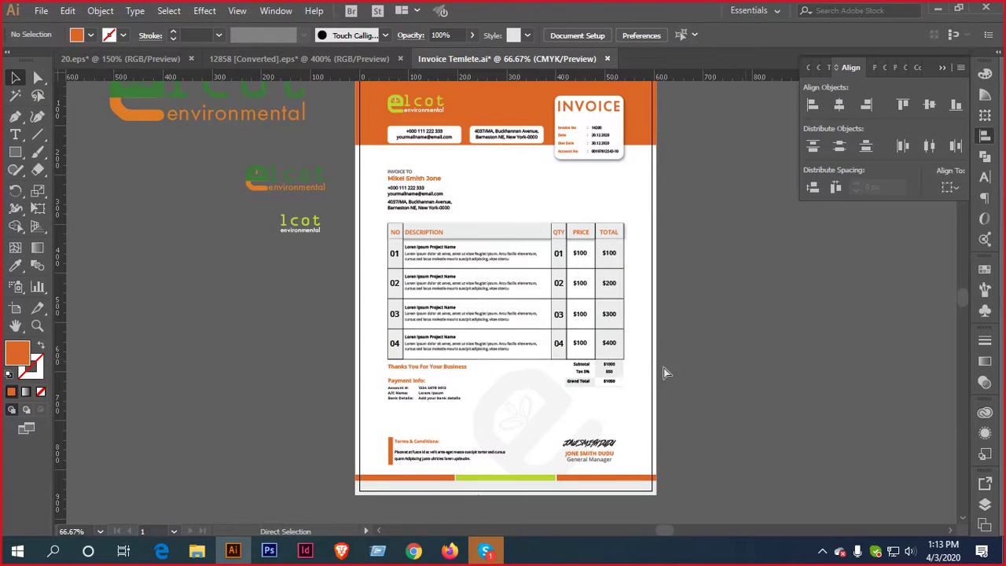
{"action": "right_click", "coordinate": [799, 353]}
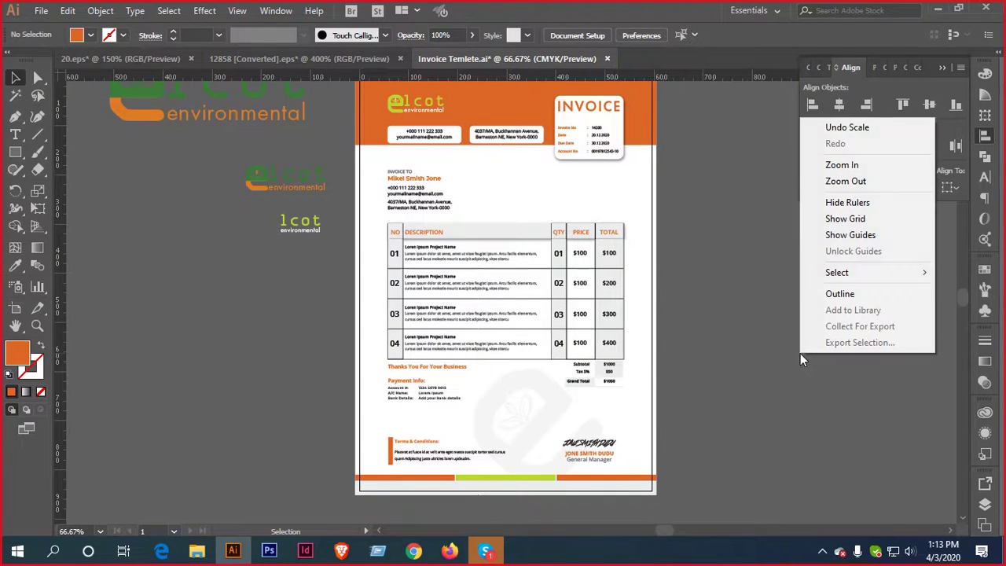
{"action": "left_click", "coordinate": [878, 234]}
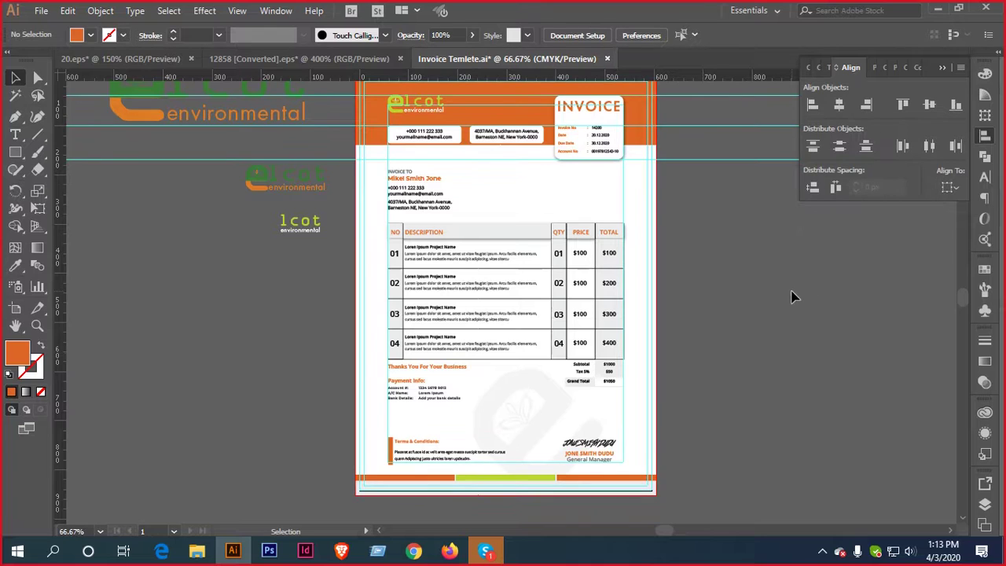
{"action": "scroll", "coordinate": [720, 322], "scroll_direction": "down", "scroll_amount": 1}
{"action": "left_click_drag", "start_coordinate": [766, 317], "coordinate": [766, 321]}
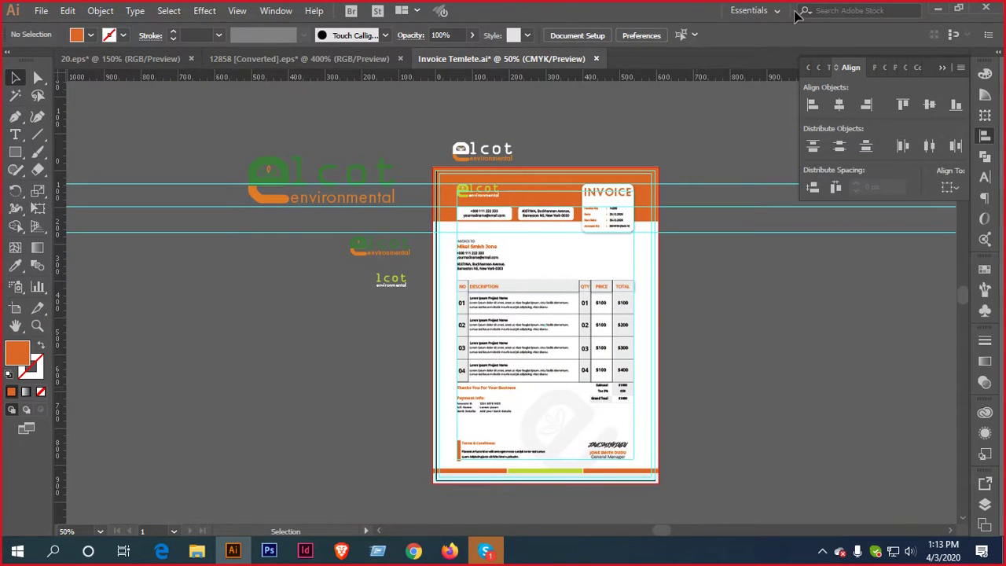
In Chrome, close the "column and row" image search and search Freepik for "invoice mockup"
{"action": "left_click", "coordinate": [938, 9]}
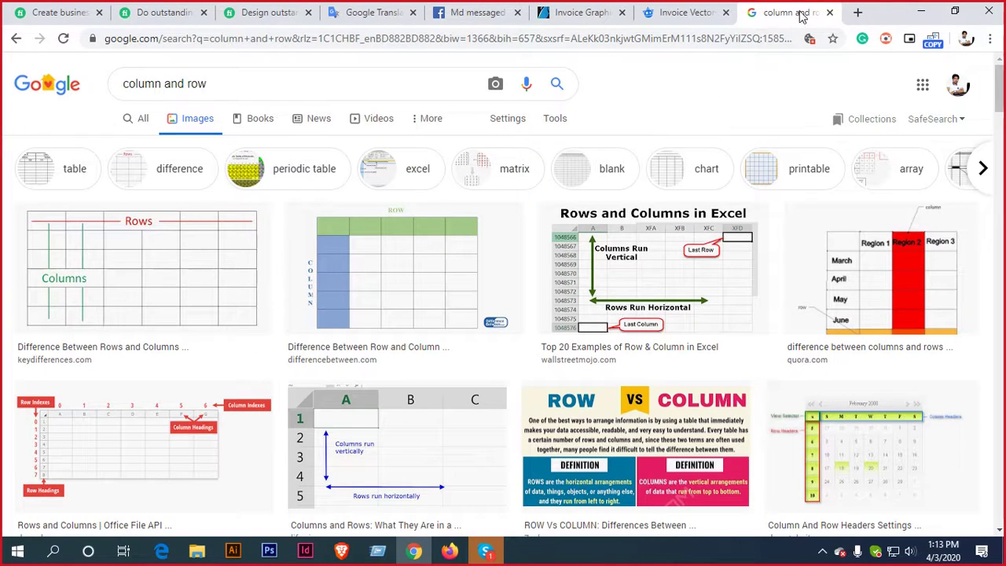
{"action": "left_click", "coordinate": [828, 12]}
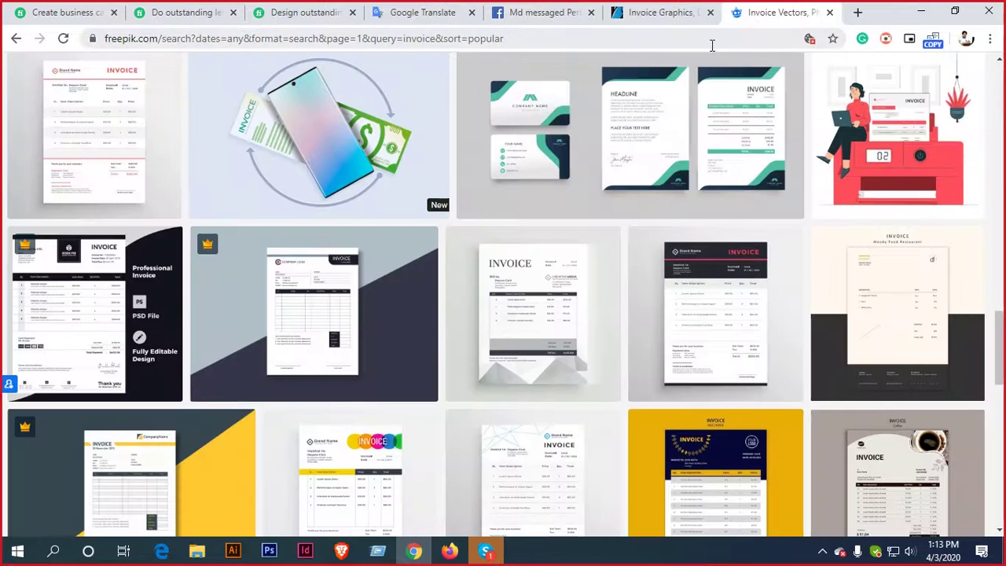
{"action": "scroll", "coordinate": [813, 148], "scroll_direction": "up", "scroll_amount": 10}
{"action": "scroll", "coordinate": [862, 159], "scroll_direction": "up", "scroll_amount": 8}
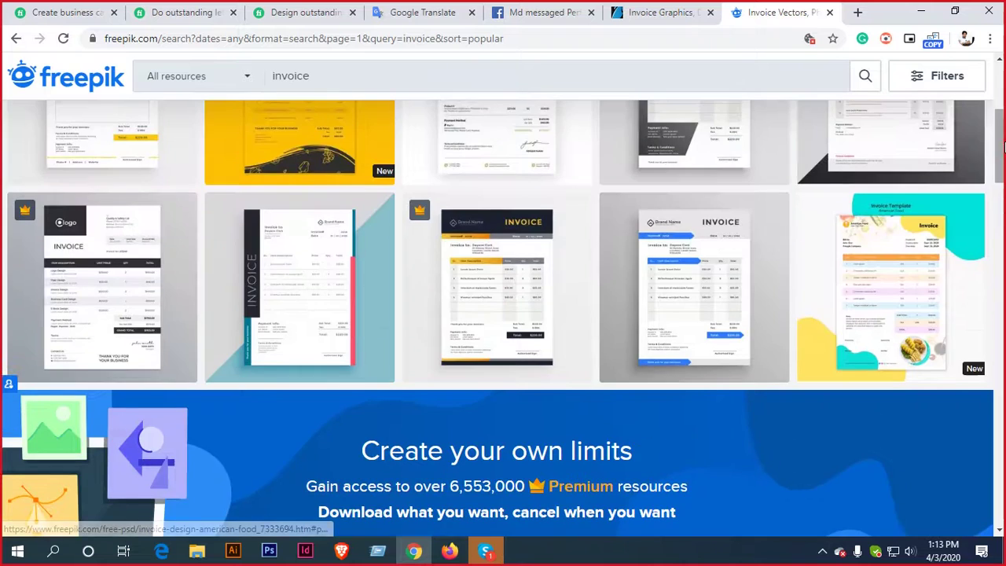
{"action": "scroll", "coordinate": [366, 61], "scroll_direction": "up", "scroll_amount": 1}
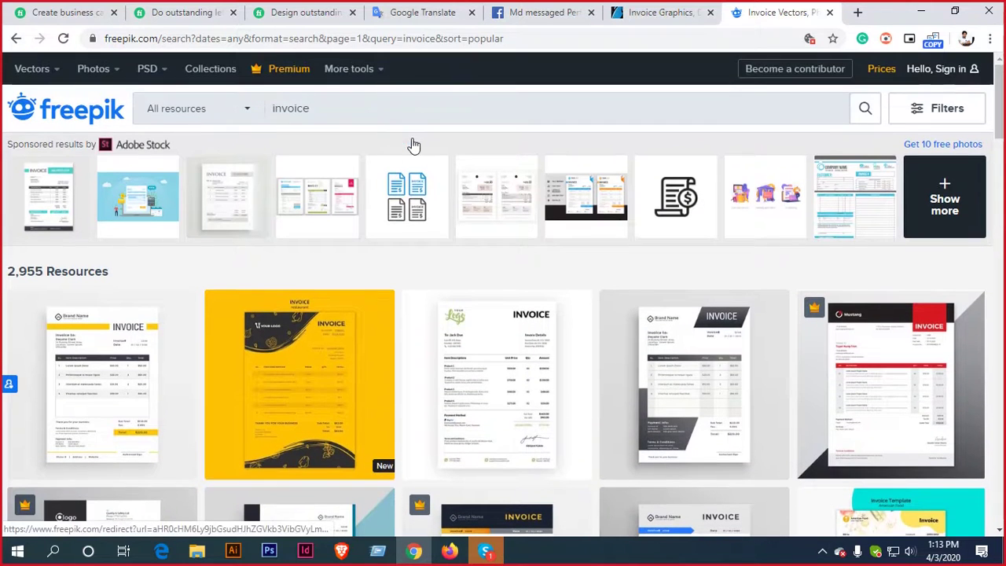
{"action": "left_click_drag", "start_coordinate": [343, 110], "coordinate": [202, 105]}
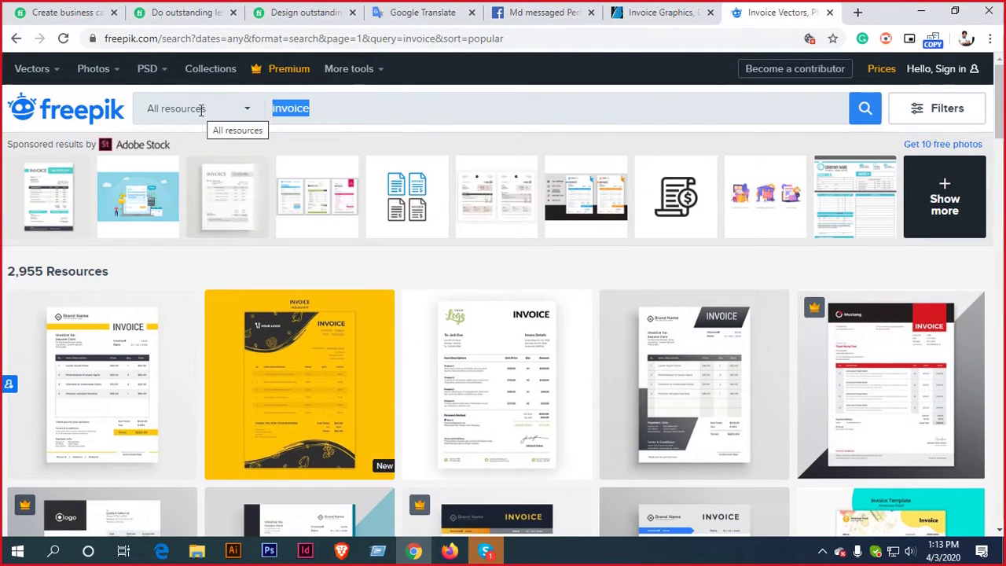
{"action": "key", "text": "End"}
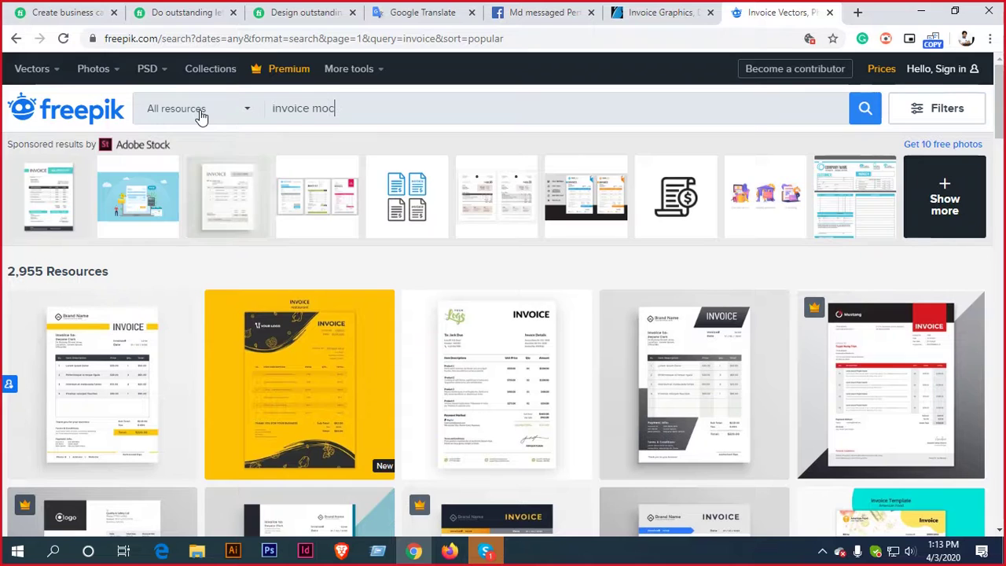
{"action": "type", "text": "mockup"}
{"action": "key", "text": "Return"}
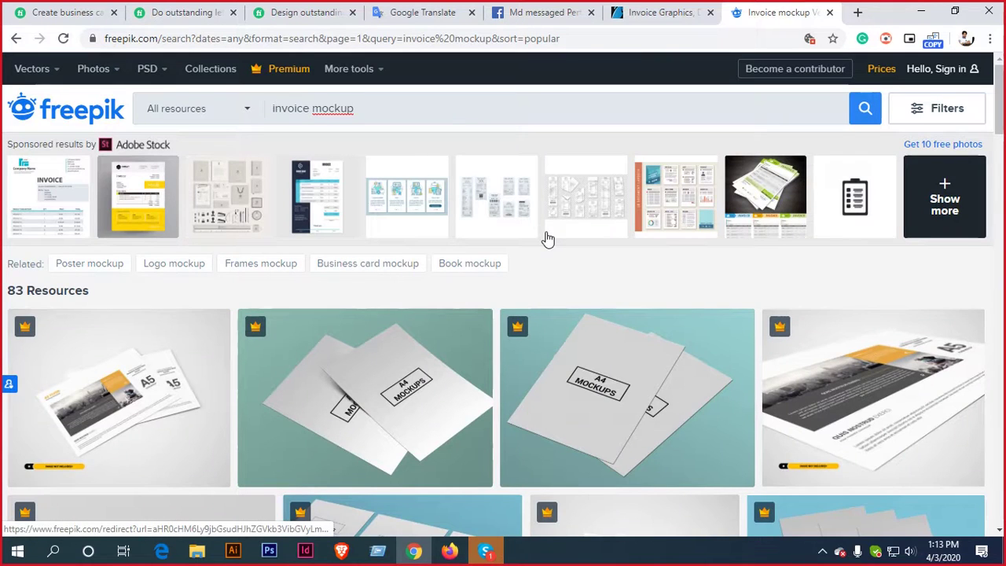
Open the A4 page mock-up with two overlapping sheets on a teal background and request its download
{"action": "scroll", "coordinate": [548, 238], "scroll_direction": "down", "scroll_amount": 2}
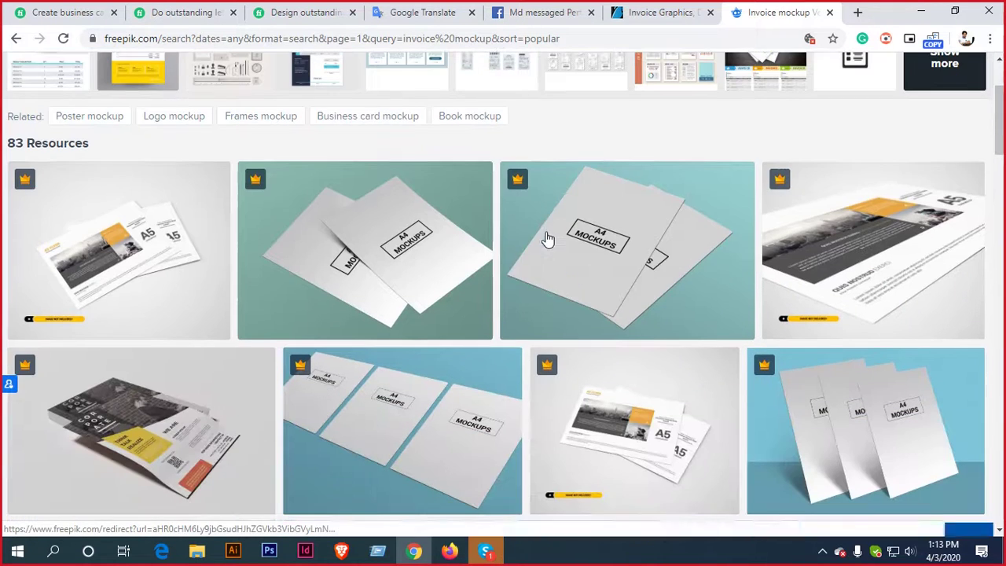
{"action": "left_click", "coordinate": [598, 246]}
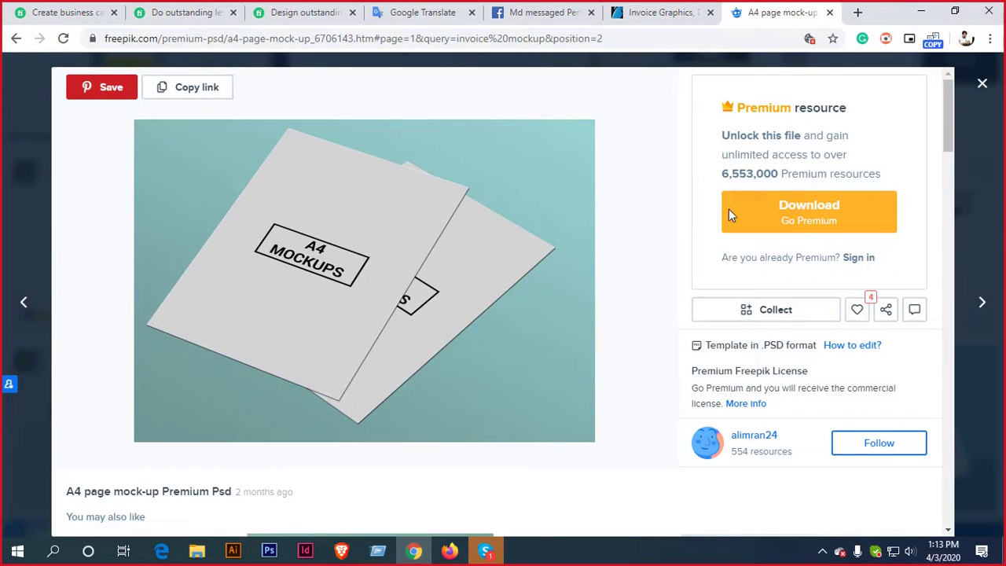
{"action": "left_click", "coordinate": [807, 218]}
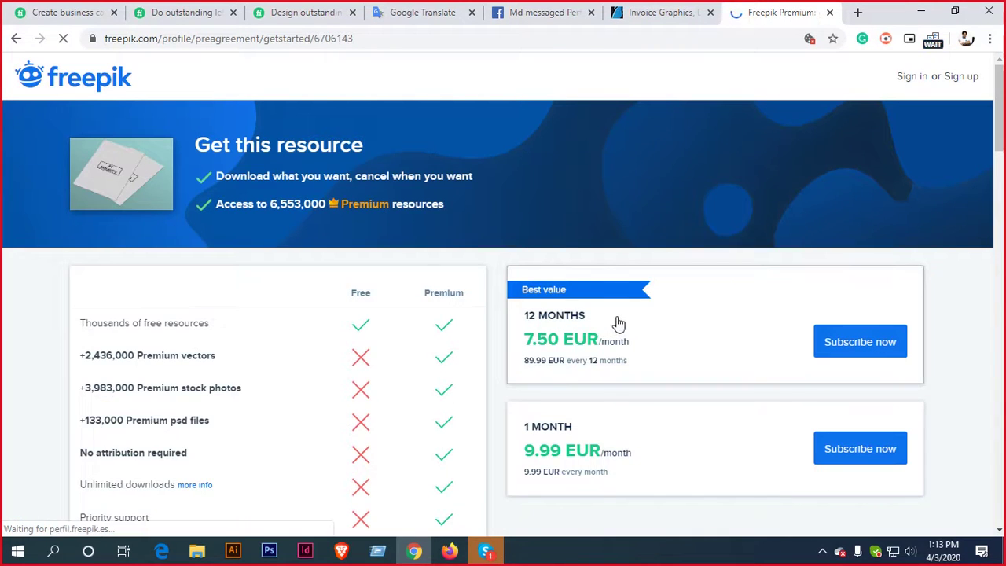
{"action": "scroll", "coordinate": [615, 323], "scroll_direction": "down", "scroll_amount": 5}
{"action": "scroll", "coordinate": [676, 314], "scroll_direction": "up", "scroll_amount": 5}
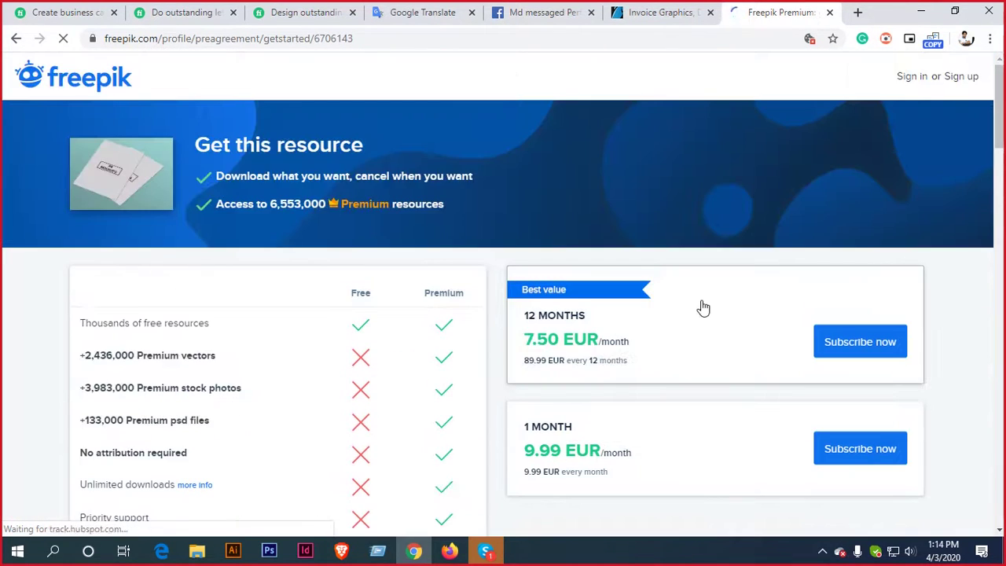
Sign in to Freepik with the saved username and account password
{"action": "left_click", "coordinate": [911, 82]}
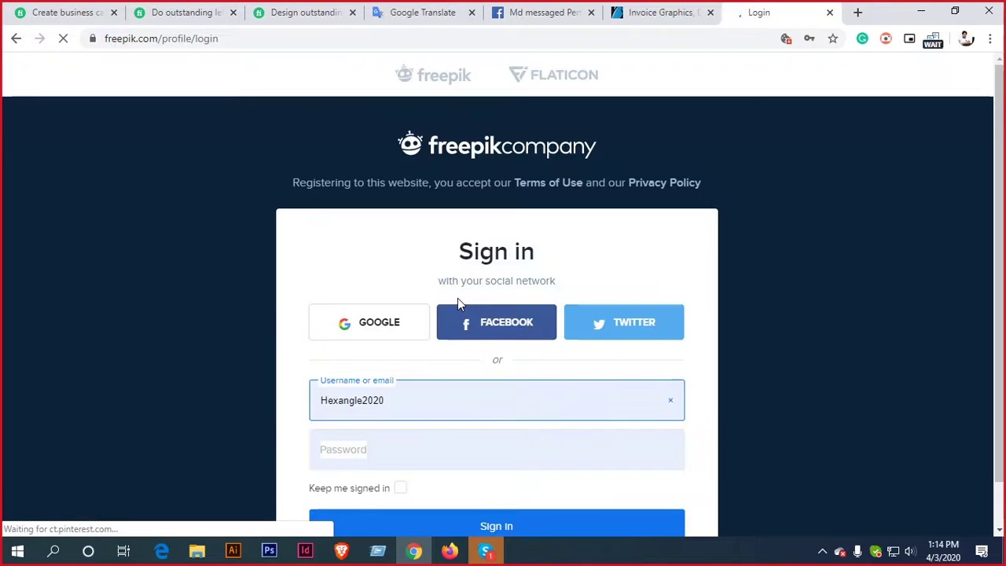
{"action": "scroll", "coordinate": [464, 330], "scroll_direction": "down", "scroll_amount": 1}
{"action": "left_click", "coordinate": [384, 393]}
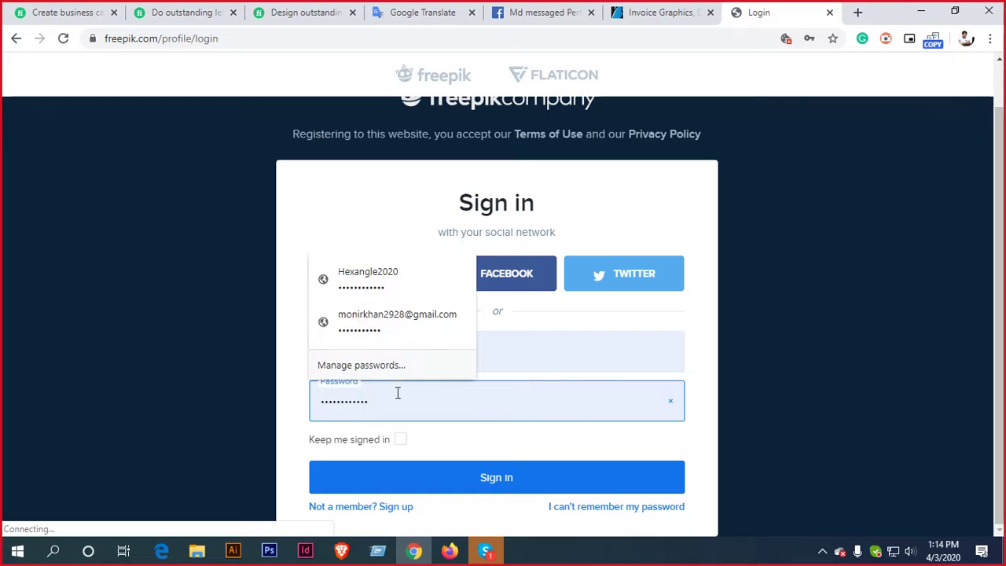
{"action": "left_click", "coordinate": [406, 280]}
{"action": "left_click", "coordinate": [483, 479]}
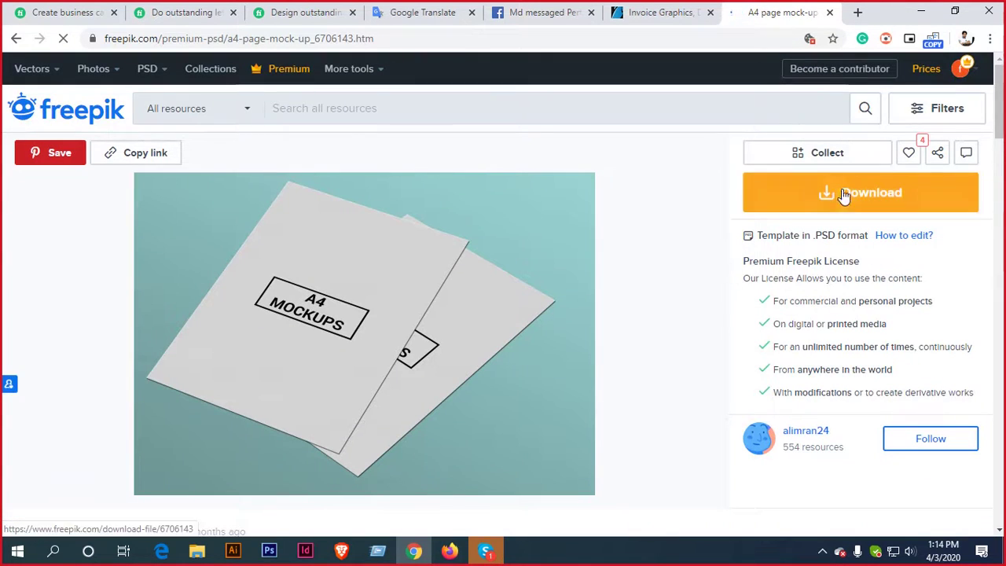
Download the A4 page mock-up and open a4-page-mock-up.zip in WinRAR, dismissing the license reminder
{"action": "left_click", "coordinate": [829, 198]}
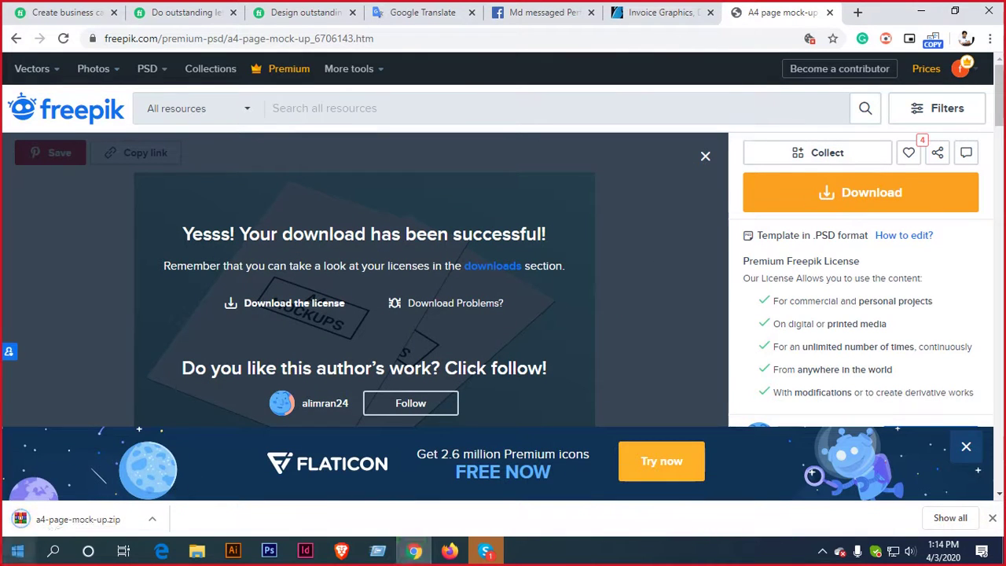
{"action": "left_click", "coordinate": [67, 523]}
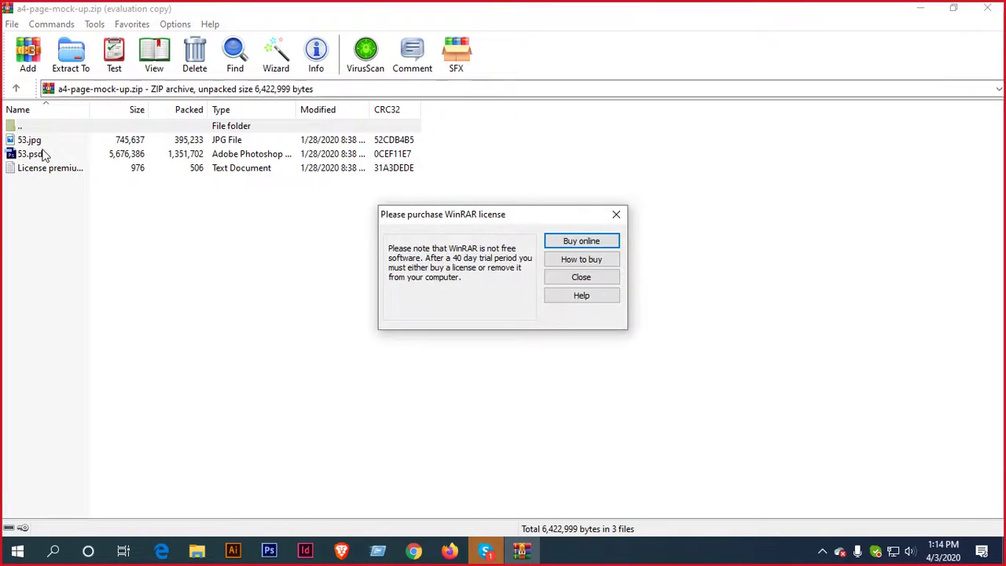
{"action": "left_click", "coordinate": [615, 216]}
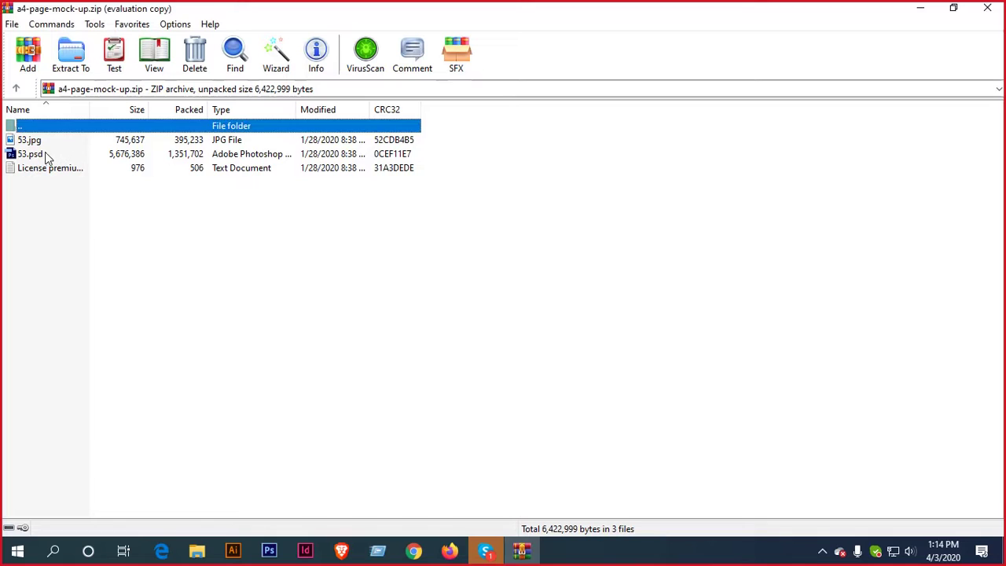
Open 53.psd from the archive in Photoshop
{"action": "left_click", "coordinate": [41, 156]}
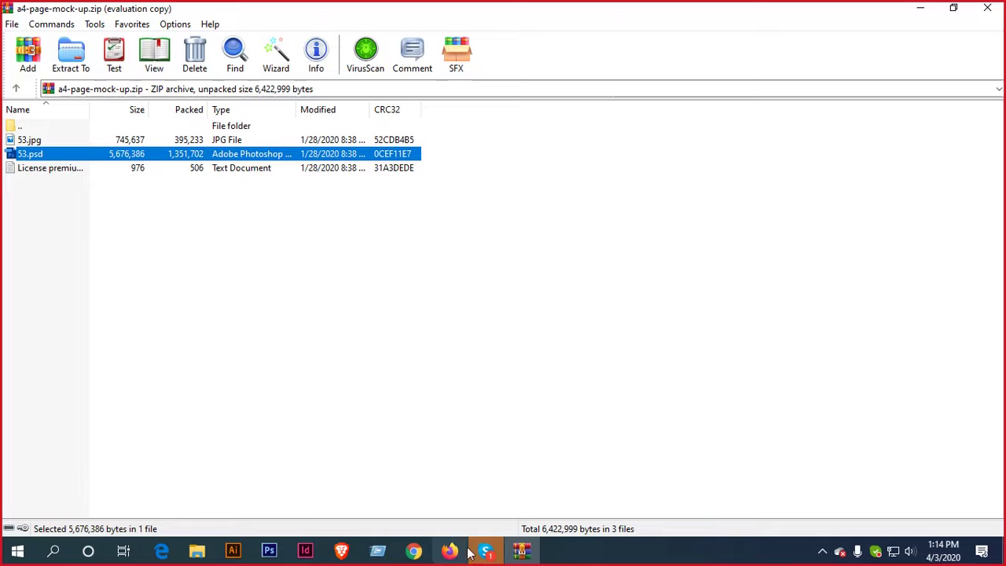
{"action": "mouse_move", "coordinate": [479, 551]}
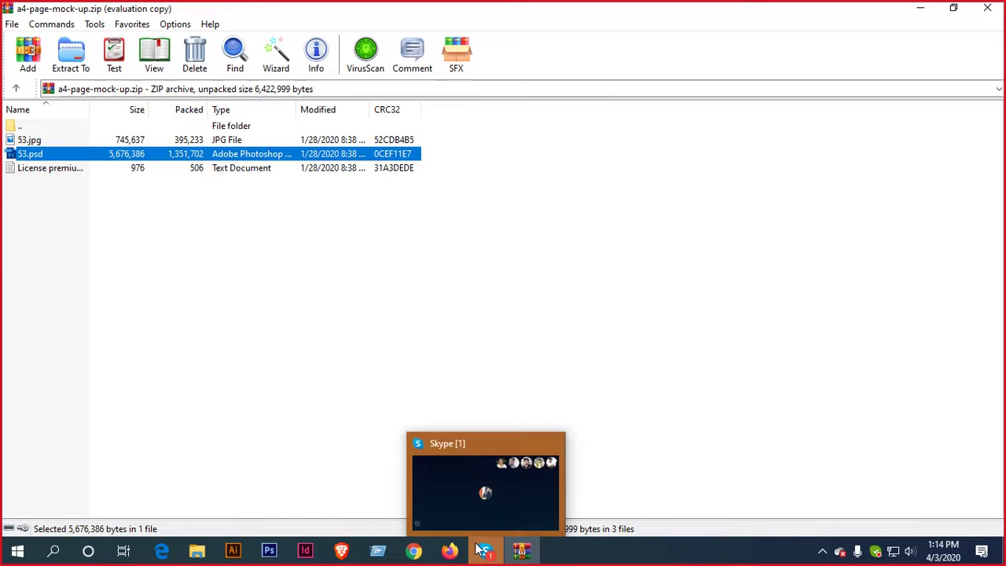
{"action": "mouse_move", "coordinate": [477, 526]}
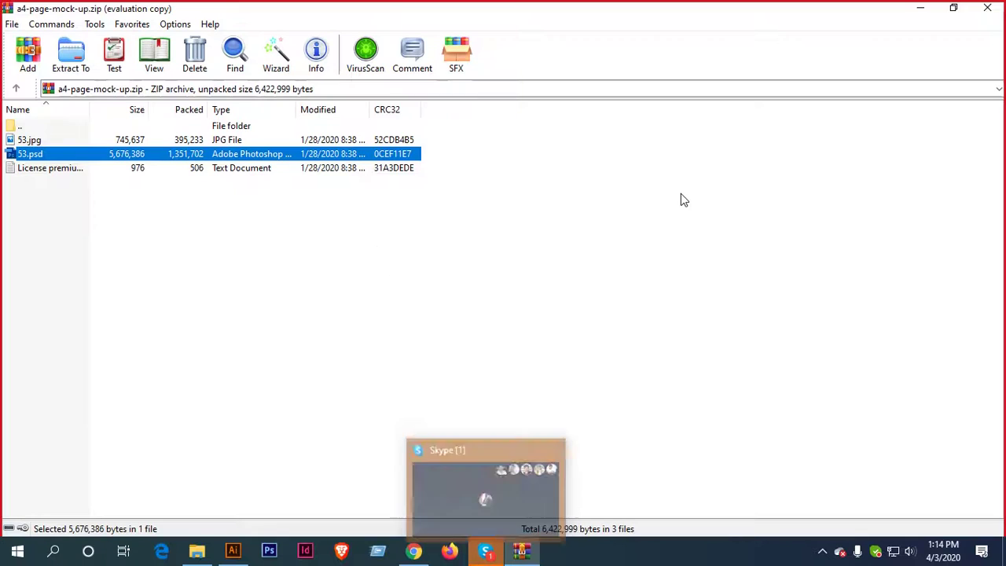
{"action": "left_click", "coordinate": [682, 194]}
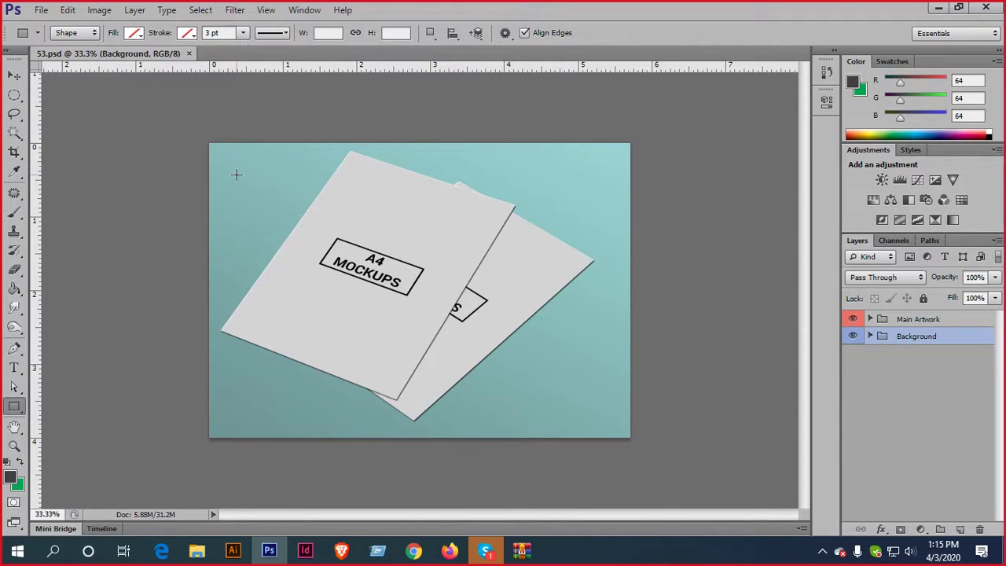
Expand the Main Artwork group and open its Front smart object for editing, keeping the layers
{"action": "left_click", "coordinate": [14, 77]}
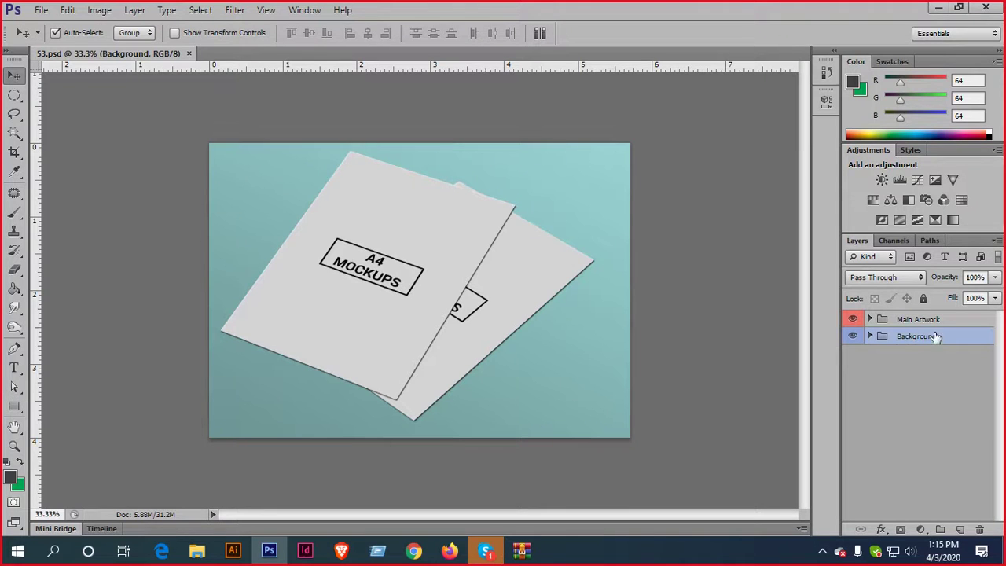
{"action": "left_click", "coordinate": [872, 323]}
{"action": "left_click", "coordinate": [852, 319]}
{"action": "left_click", "coordinate": [853, 319]}
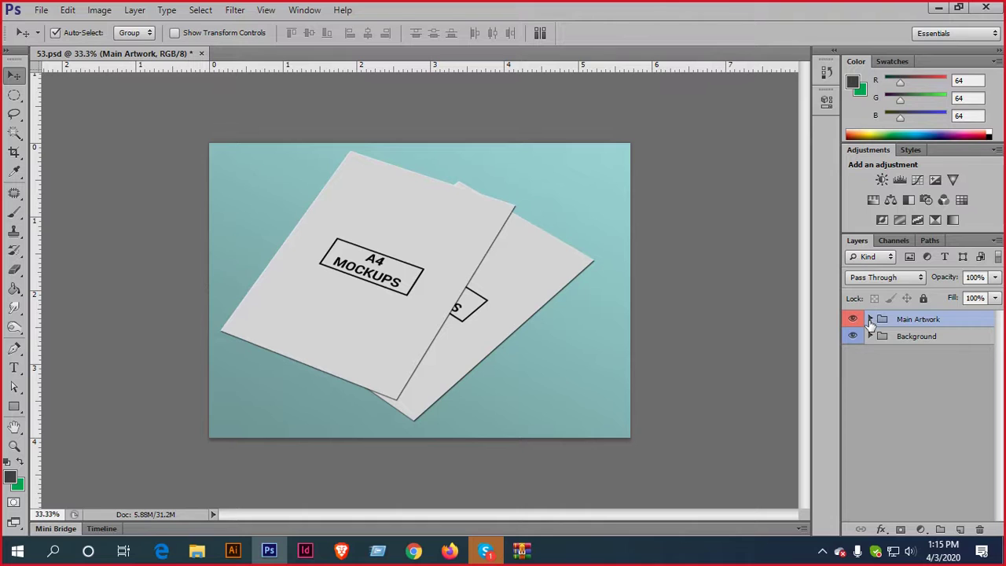
{"action": "left_click", "coordinate": [870, 319]}
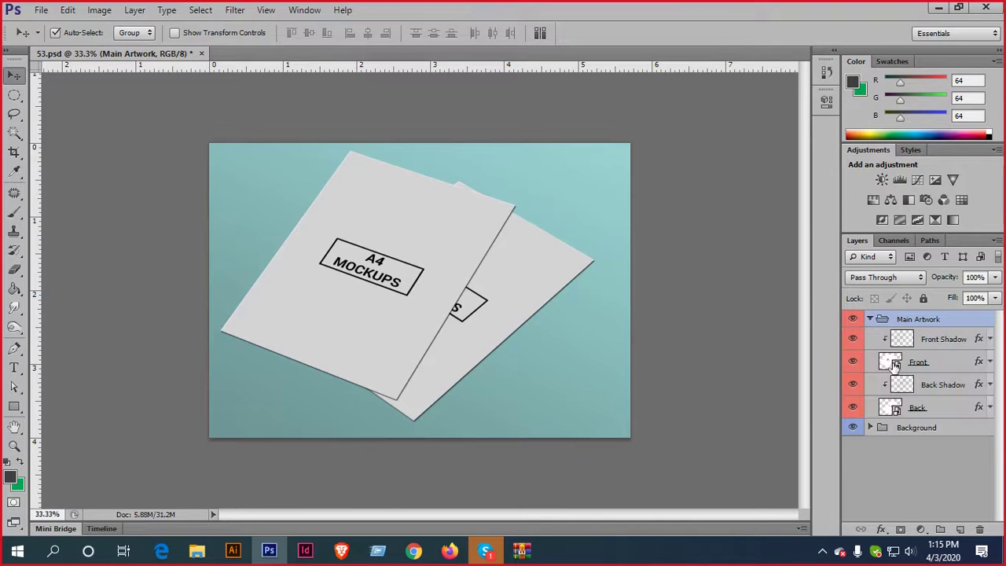
{"action": "double_click", "coordinate": [896, 364]}
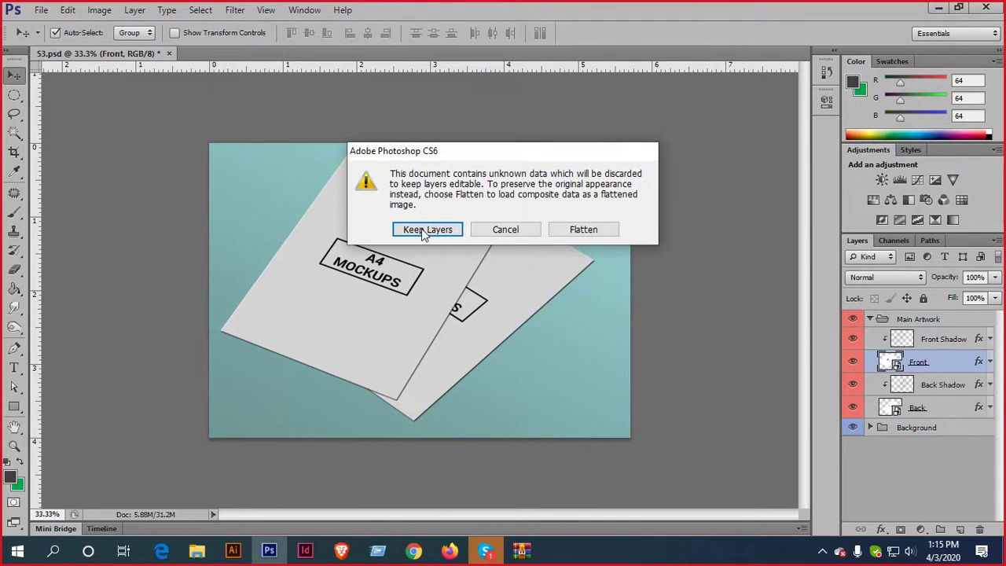
{"action": "left_click", "coordinate": [421, 229]}
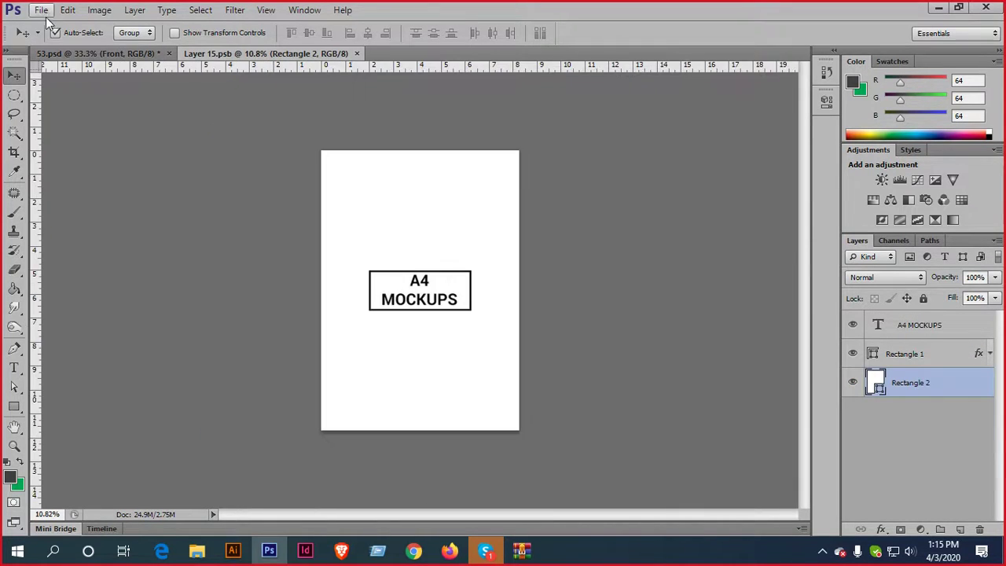
Switch to Illustrator, select the whole invoice artwork and place it in the Front sheet's document in Photoshop
{"action": "left_click", "coordinate": [235, 548]}
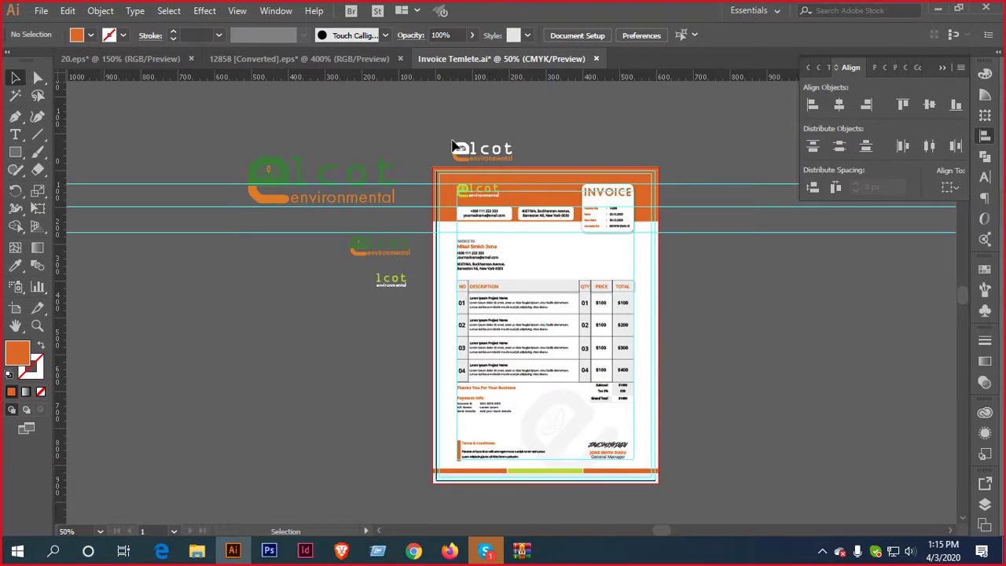
{"action": "left_click", "coordinate": [484, 150]}
{"action": "left_click", "coordinate": [494, 231]}
{"action": "left_click", "coordinate": [495, 233]}
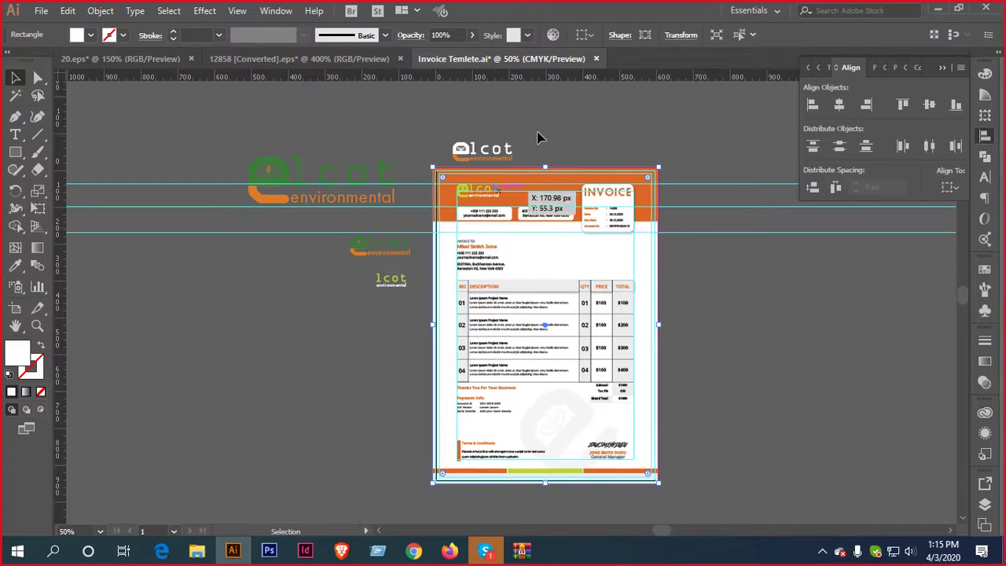
{"action": "left_click", "coordinate": [584, 128]}
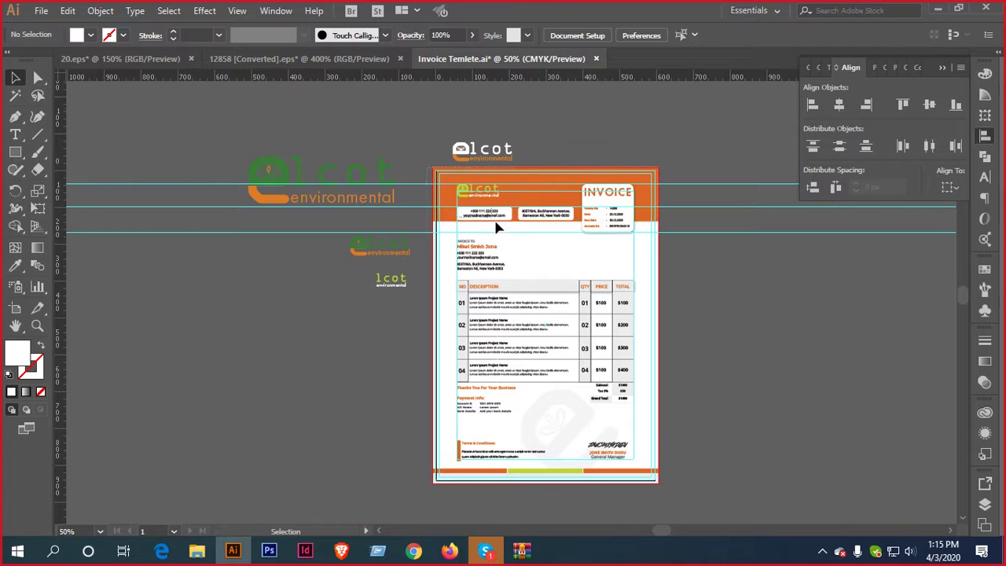
{"action": "key", "text": "ctrl+a"}
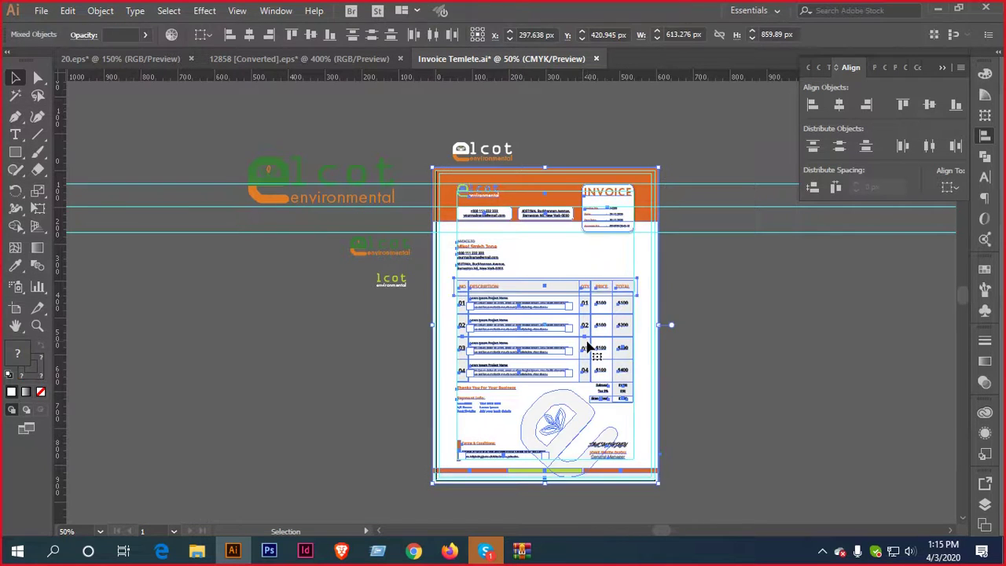
{"action": "left_click_drag", "start_coordinate": [579, 247], "coordinate": [462, 270]}
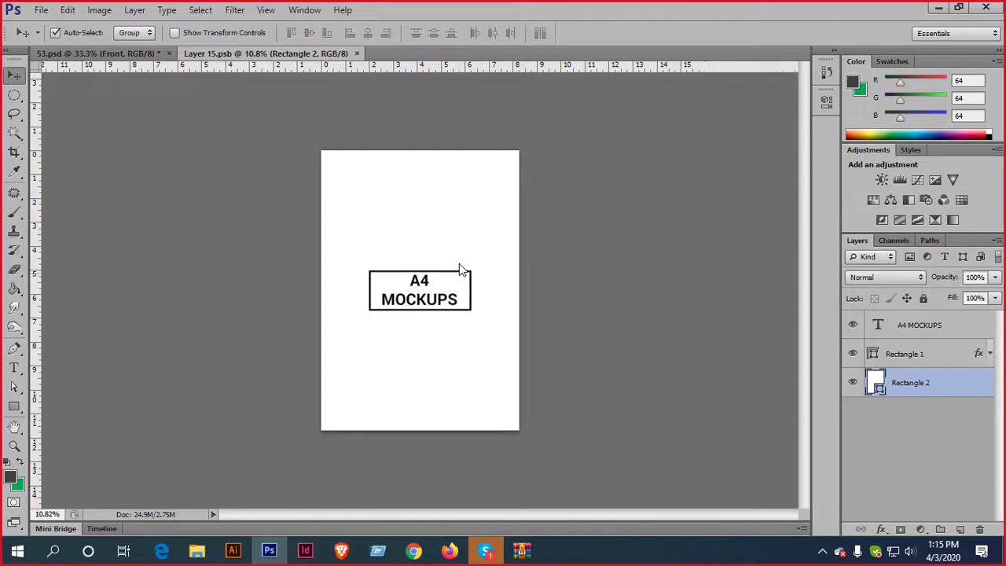
{"action": "key", "text": "ctrl+0"}
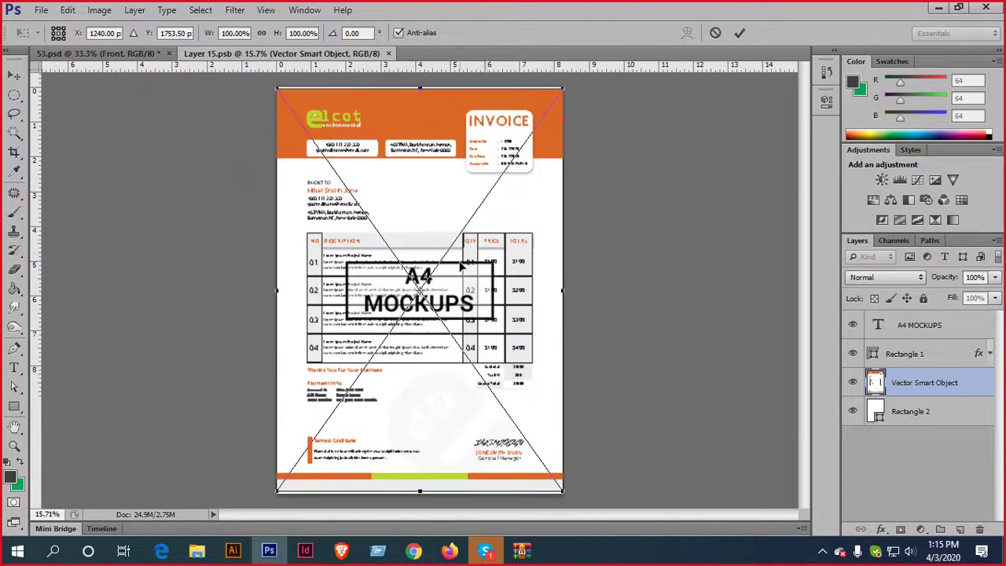
Scale the placed invoice to about 104.6% to cover the front sheet, then save and close Layer 15.psb
{"action": "left_click_drag", "start_coordinate": [560, 91], "coordinate": [569, 81]}
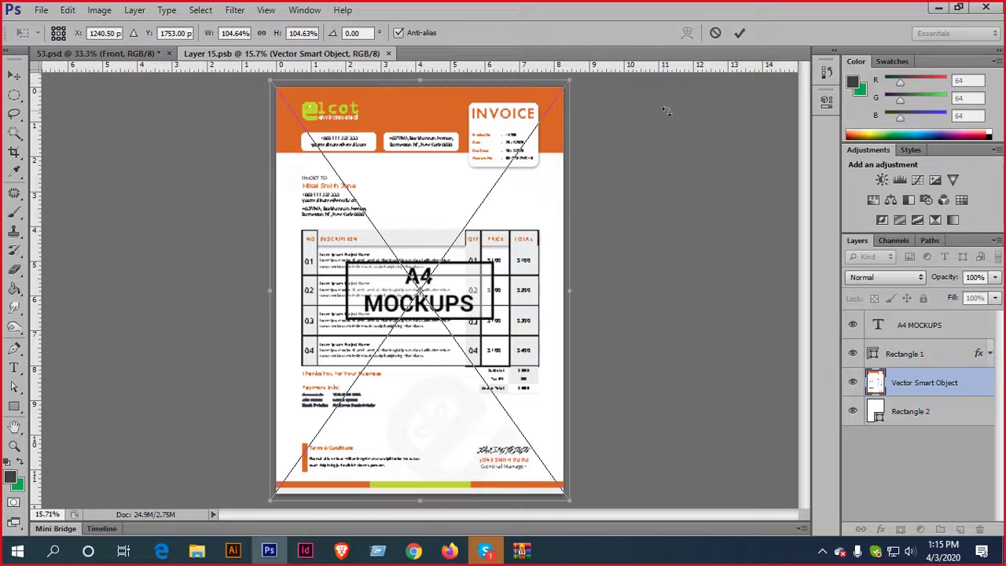
{"action": "left_click", "coordinate": [740, 34]}
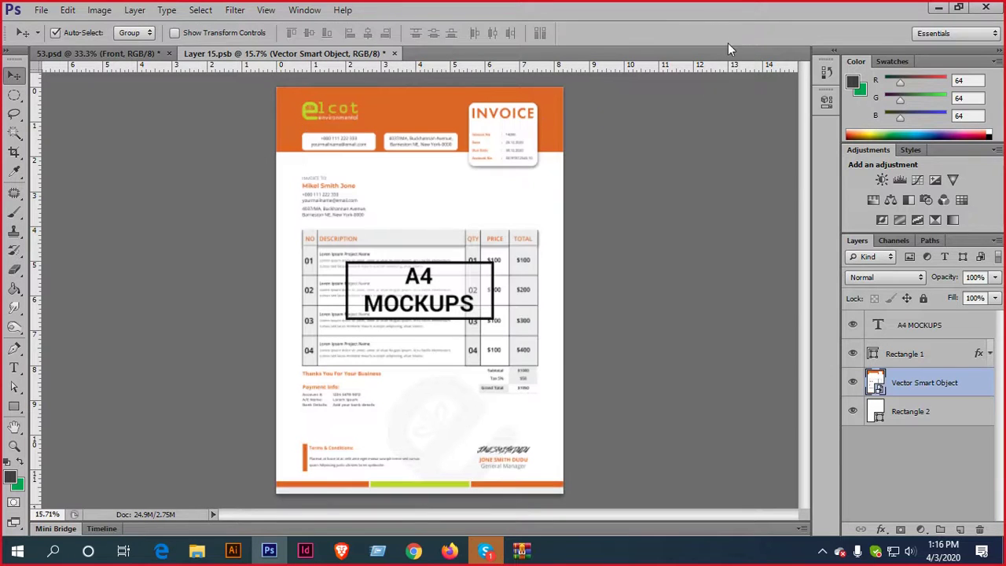
{"action": "left_click", "coordinate": [395, 53]}
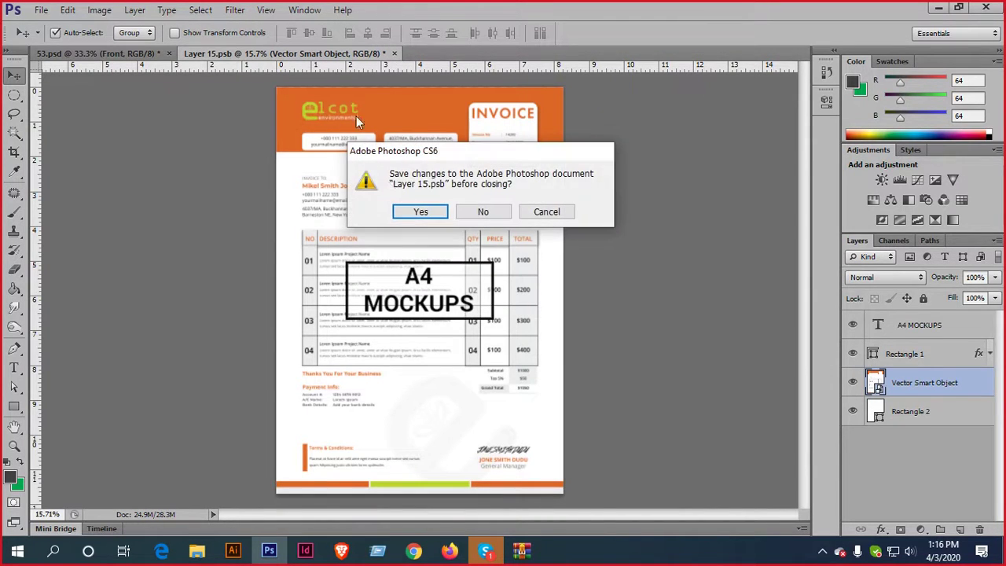
{"action": "left_click", "coordinate": [421, 212]}
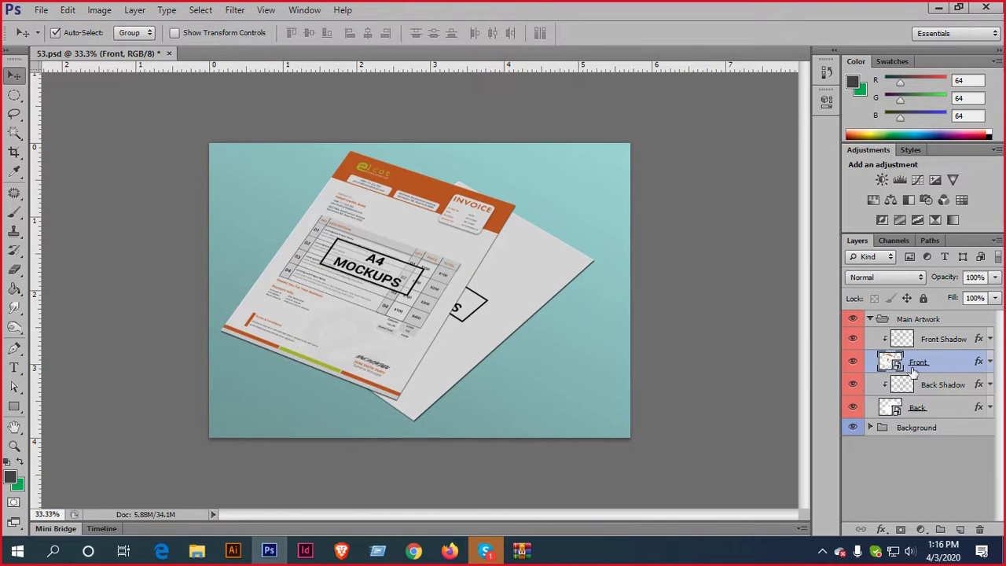
Reopen the Front smart object, hide its A4 MOCKUPS text and Rectangle 1 frame, and close it with the changes saved
{"action": "double_click", "coordinate": [894, 366]}
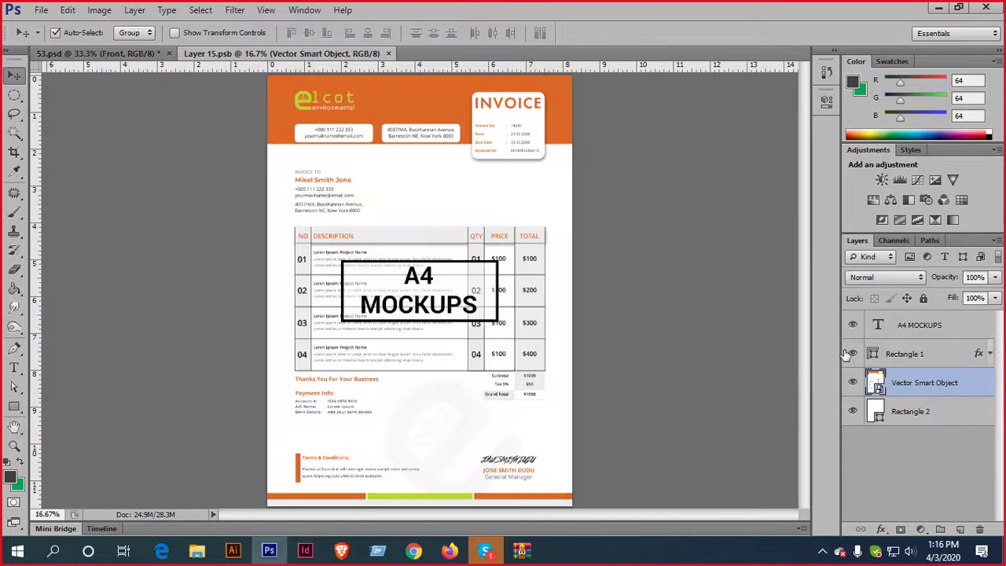
{"action": "left_click", "coordinate": [852, 353]}
{"action": "left_click", "coordinate": [853, 324]}
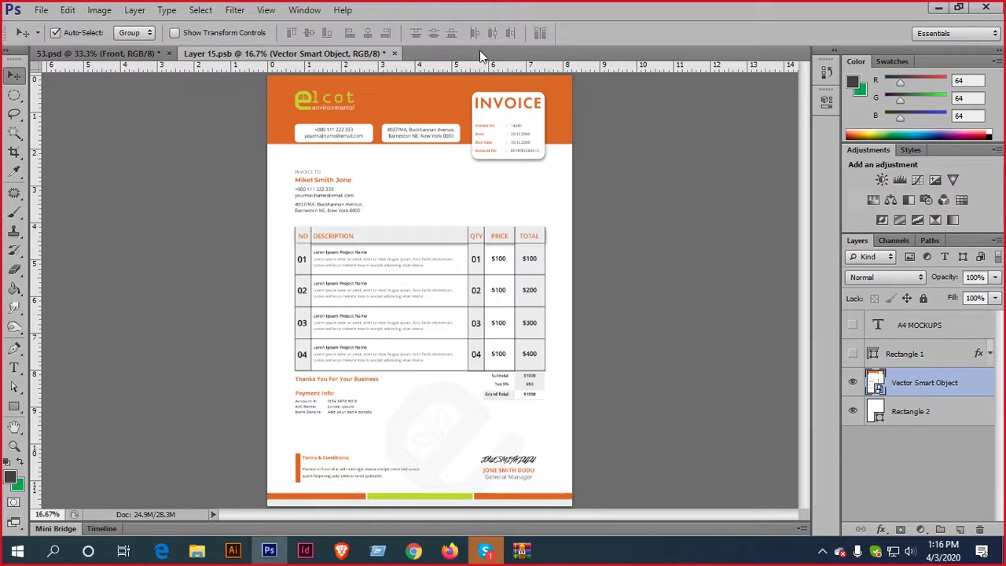
{"action": "left_click", "coordinate": [393, 53]}
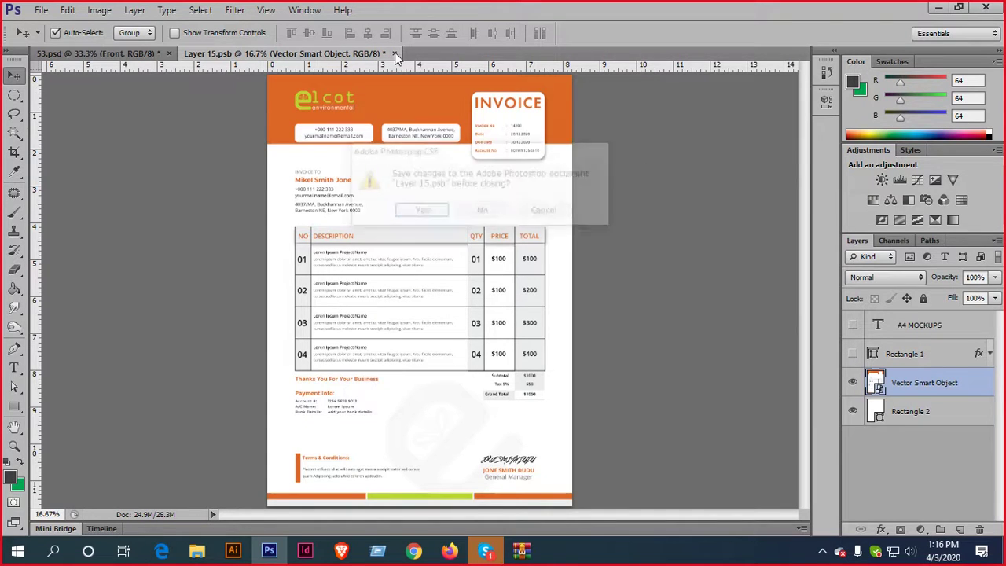
{"action": "left_click", "coordinate": [420, 212]}
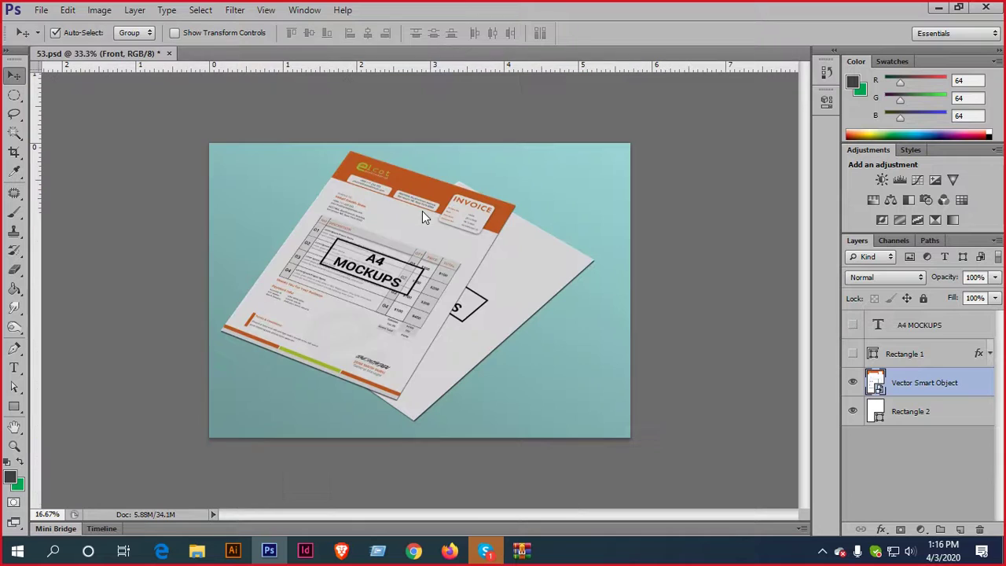
{"action": "key", "text": "ctrl+0"}
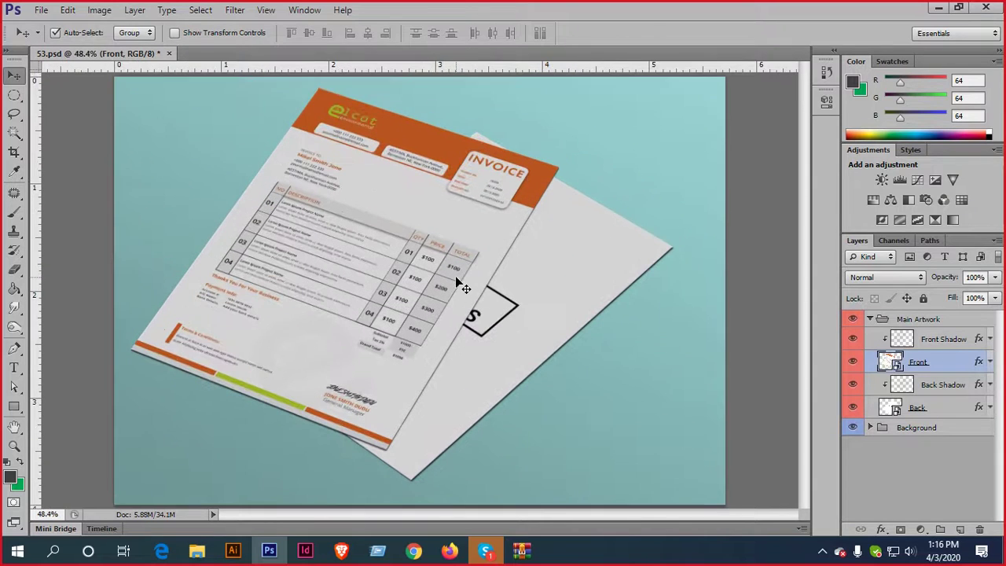
Open the Back smart object with its layers kept and place the selected invoice artwork from Illustrator in it
{"action": "double_click", "coordinate": [894, 410]}
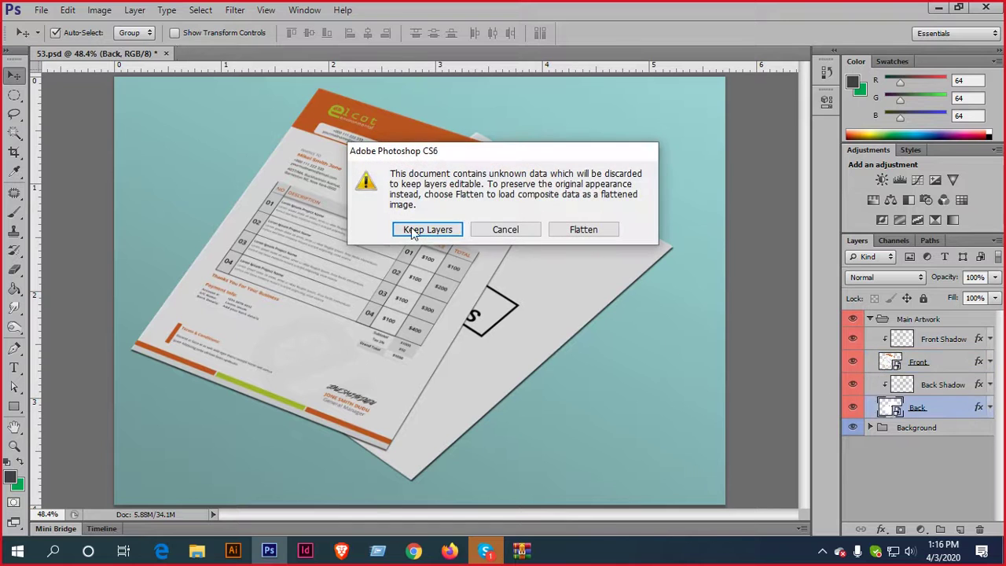
{"action": "left_click", "coordinate": [410, 228]}
{"action": "left_click", "coordinate": [232, 550]}
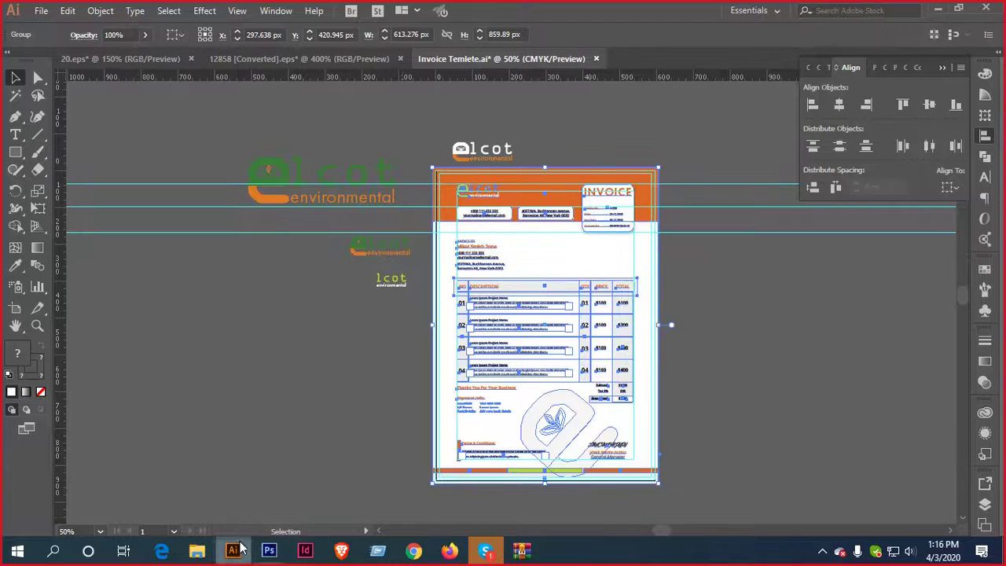
{"action": "left_click_drag", "start_coordinate": [485, 297], "coordinate": [422, 279]}
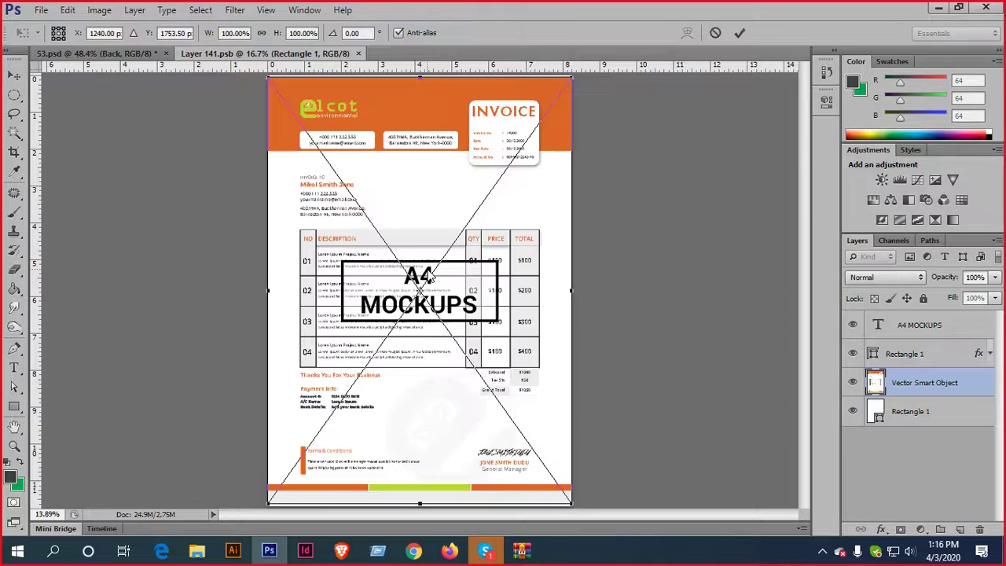
Scale the placed invoice to about 105.9% to cover the back sheet, then save and close Layer 141.psb
{"action": "mouse_move", "coordinate": [539, 127]}
{"action": "left_mouse_down"}
{"action": "mouse_move", "coordinate": [553, 104]}
{"action": "mouse_move", "coordinate": [551, 119]}
{"action": "left_mouse_up"}
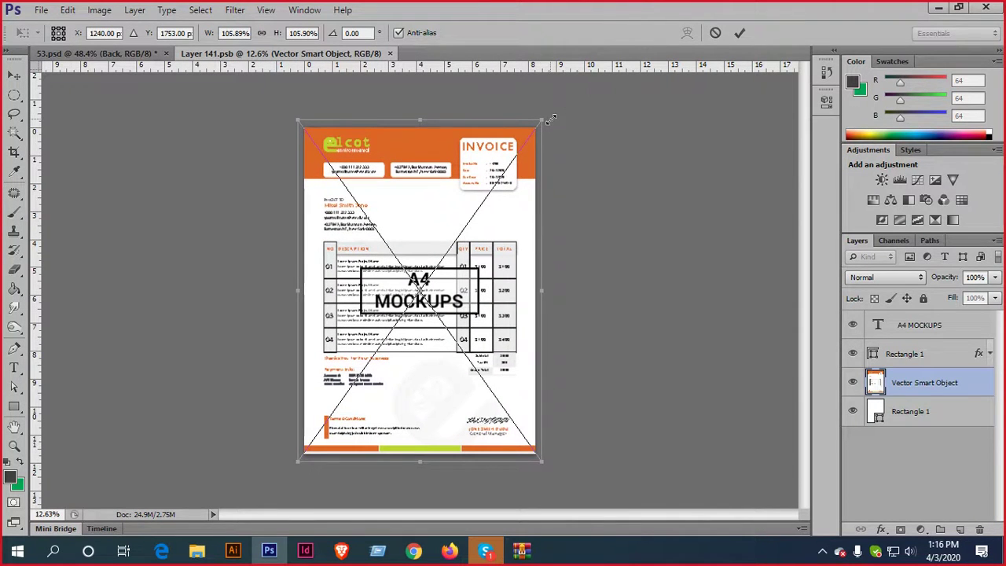
{"action": "left_click", "coordinate": [740, 32]}
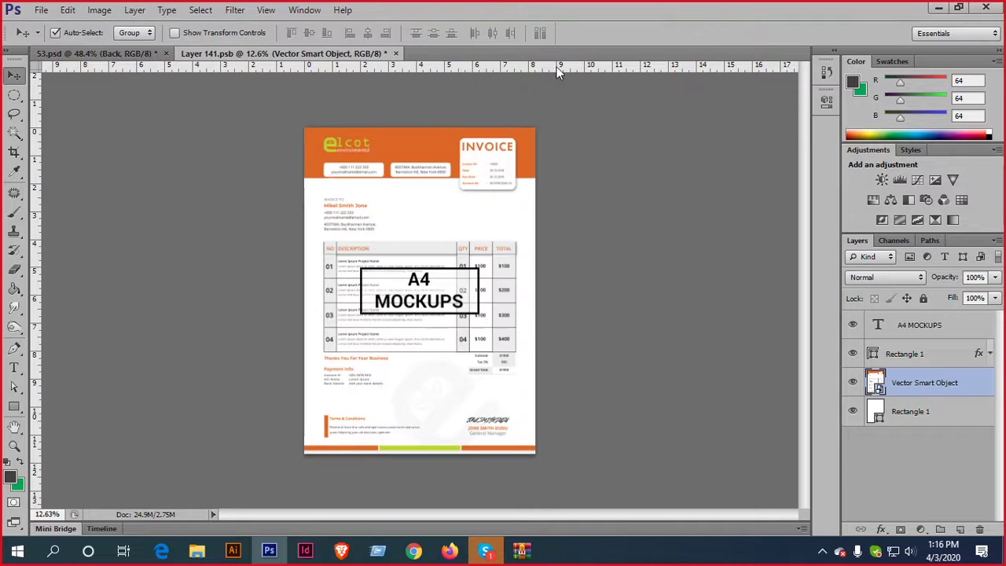
{"action": "left_click", "coordinate": [397, 53]}
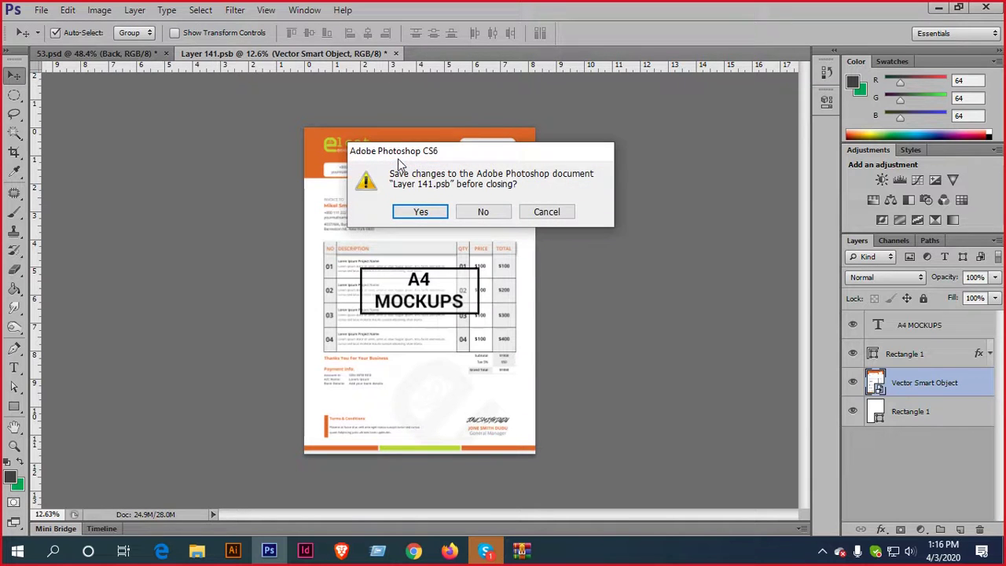
{"action": "left_click", "coordinate": [419, 212]}
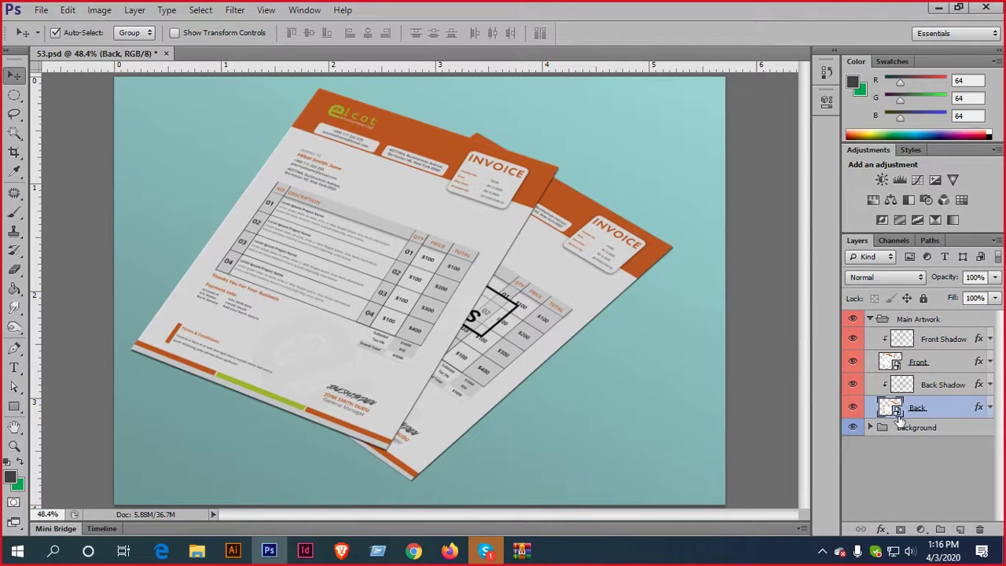
Reopen the Back smart object, hide the A4 MOCKUPS text and its Rectangle 1 frame, and close it with the changes saved
{"action": "double_click", "coordinate": [896, 414]}
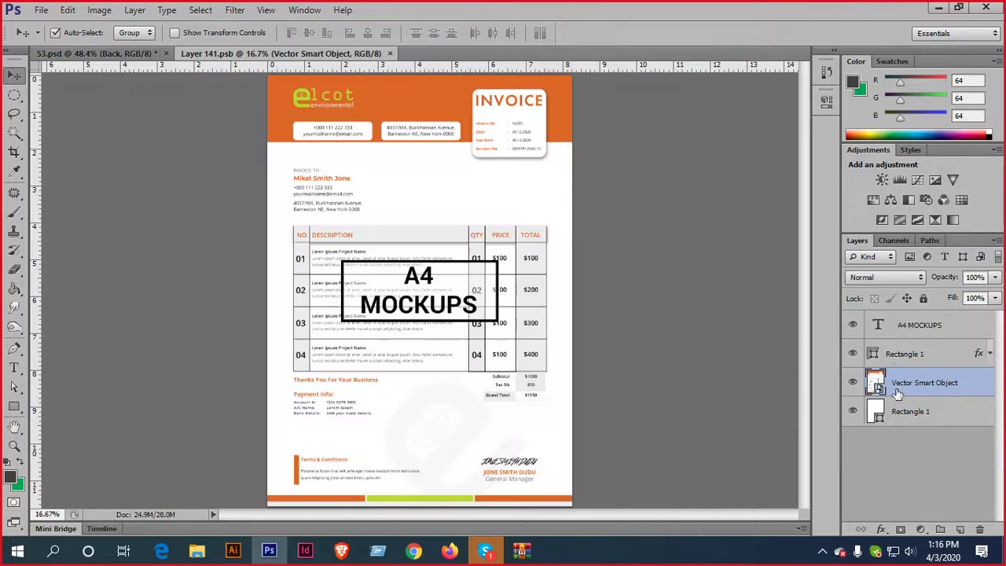
{"action": "left_click", "coordinate": [852, 354]}
{"action": "left_click", "coordinate": [853, 324]}
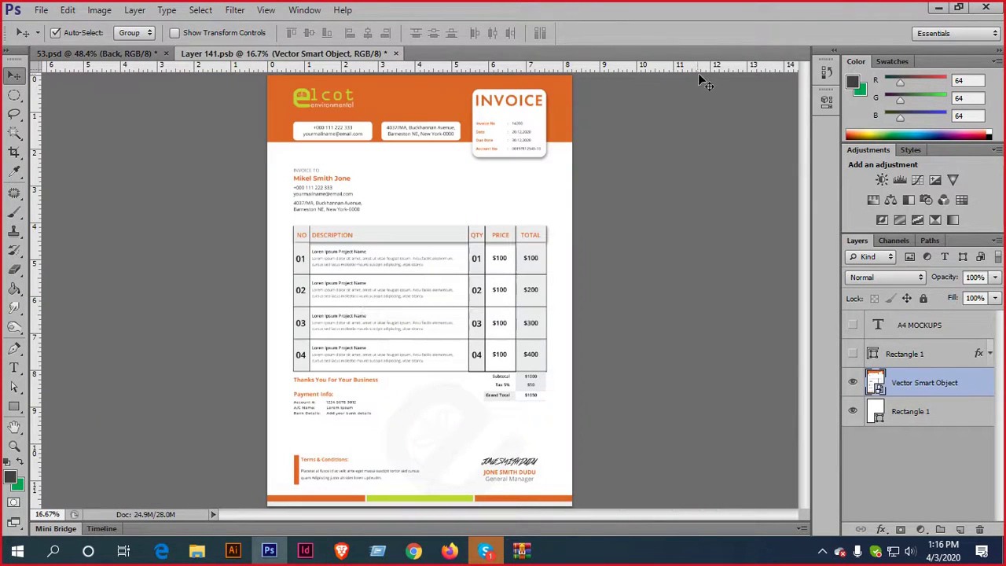
{"action": "left_click", "coordinate": [396, 53]}
{"action": "left_click", "coordinate": [418, 209]}
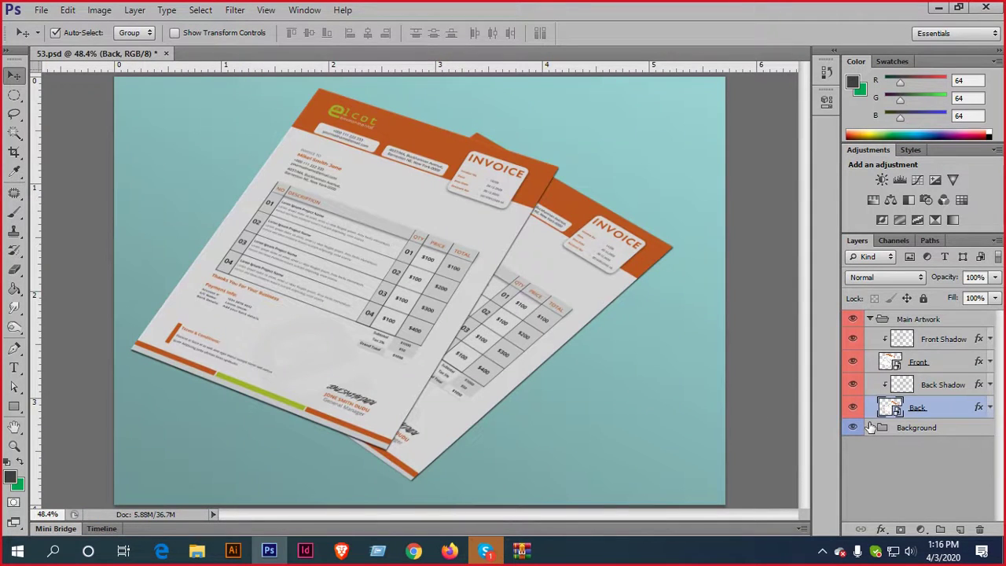
Expand the Background group and open its Background image smart object with the layers kept
{"action": "left_click", "coordinate": [870, 428]}
{"action": "double_click", "coordinate": [896, 474]}
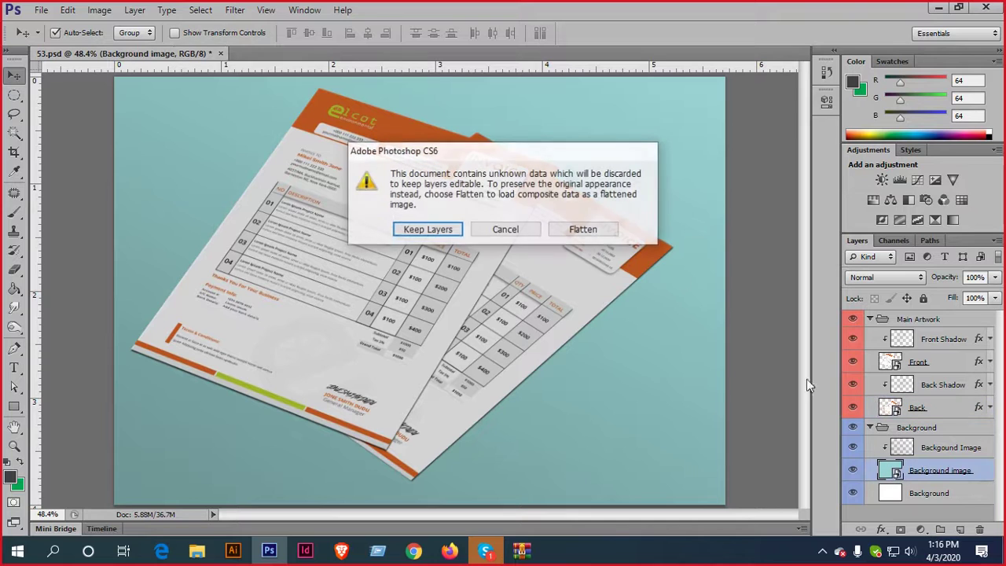
{"action": "left_click", "coordinate": [428, 230]}
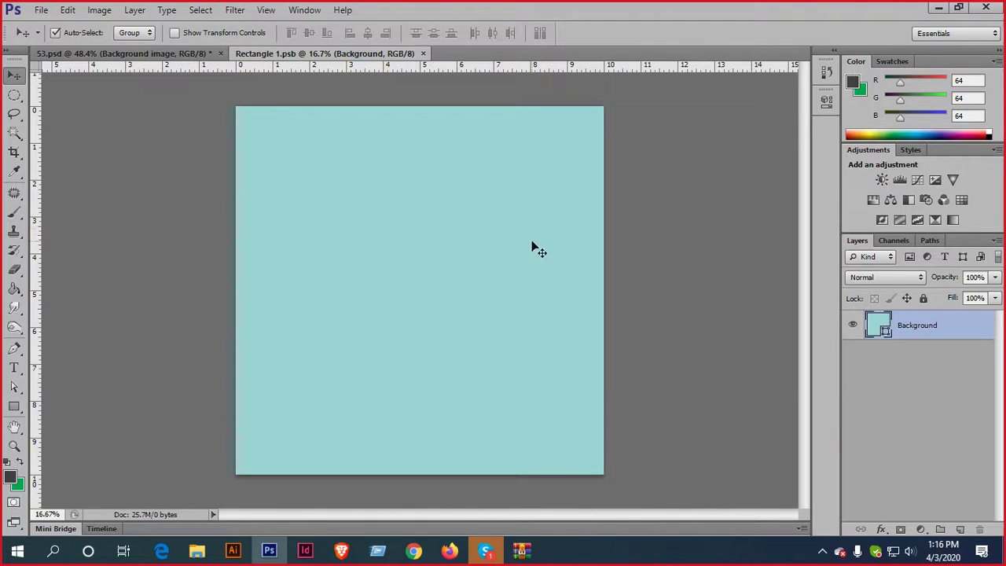
Recolour the Background shape to light peach #ffdcab, save Rectangle 1.psb and return to the 53.psd mock-up
{"action": "double_click", "coordinate": [886, 332]}
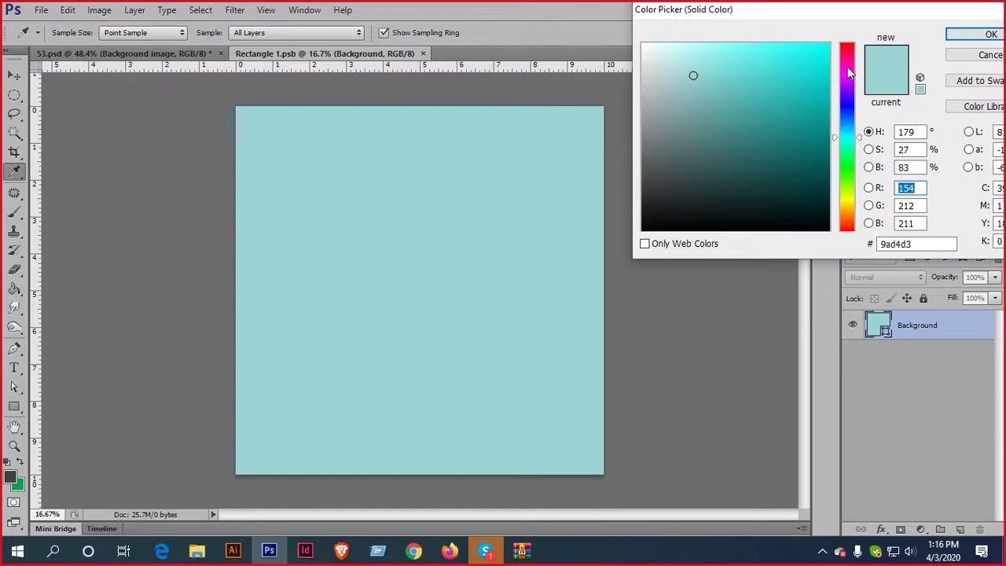
{"action": "left_click_drag", "start_coordinate": [847, 66], "coordinate": [847, 213]}
{"action": "mouse_move", "coordinate": [776, 83]}
{"action": "left_mouse_down"}
{"action": "mouse_move", "coordinate": [734, 30]}
{"action": "mouse_move", "coordinate": [721, 41]}
{"action": "mouse_move", "coordinate": [704, 36]}
{"action": "left_mouse_up"}
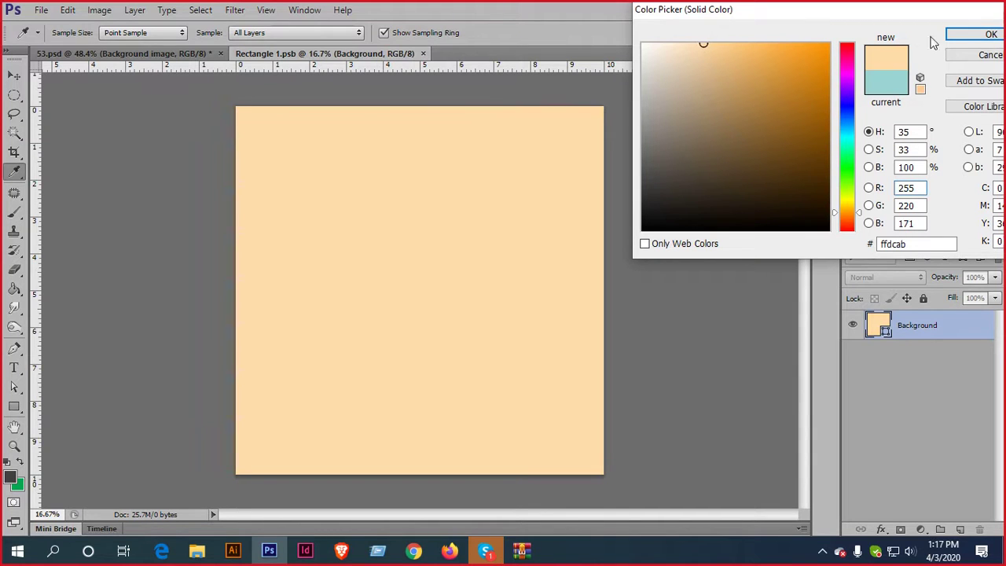
{"action": "left_click", "coordinate": [991, 34]}
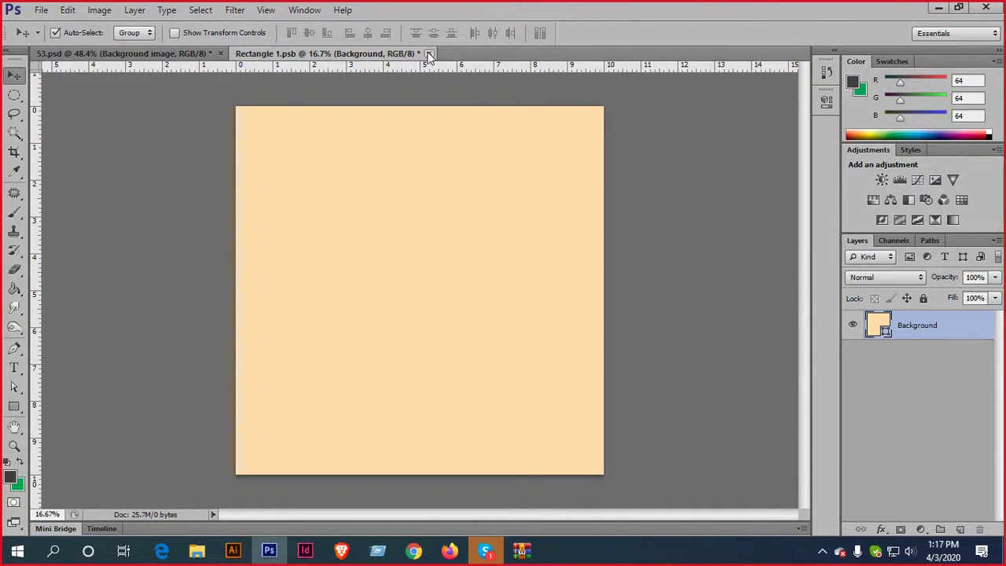
{"action": "key", "text": "ctrl+s"}
{"action": "left_click", "coordinate": [159, 54]}
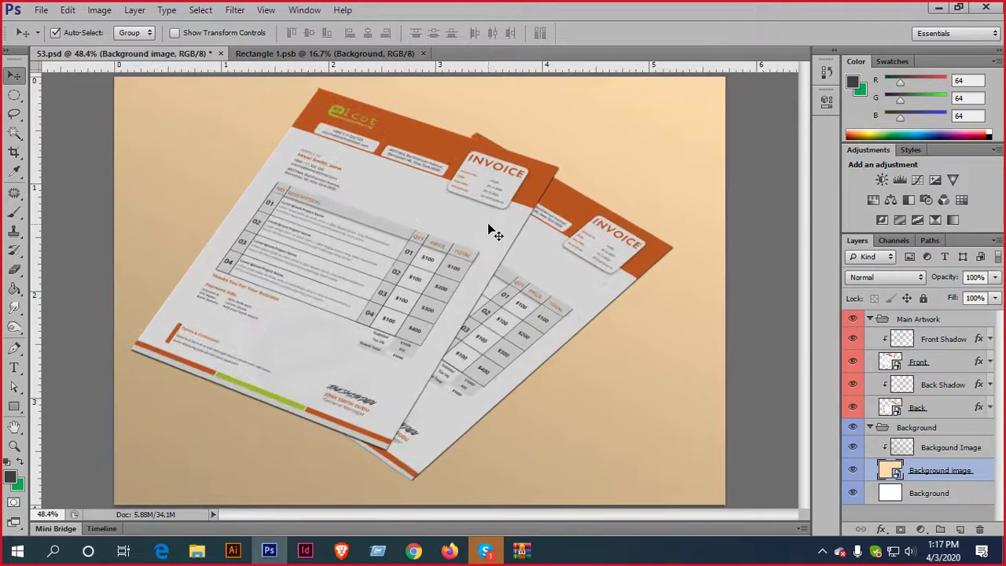
Compare the mock-up with the Background image layer hidden and shown again
{"action": "scroll", "coordinate": [488, 222], "scroll_direction": "down", "scroll_amount": 1}
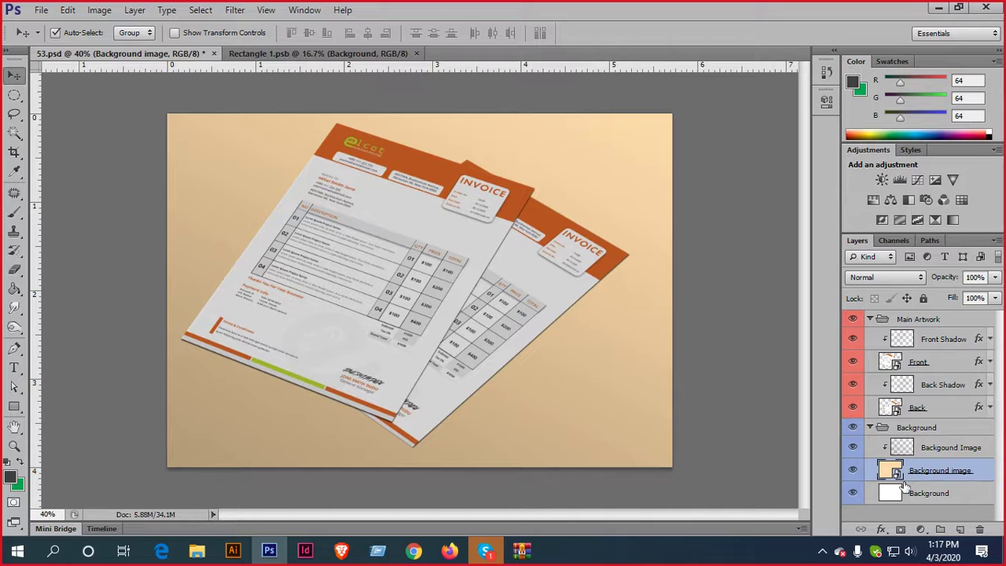
{"action": "left_click", "coordinate": [853, 470]}
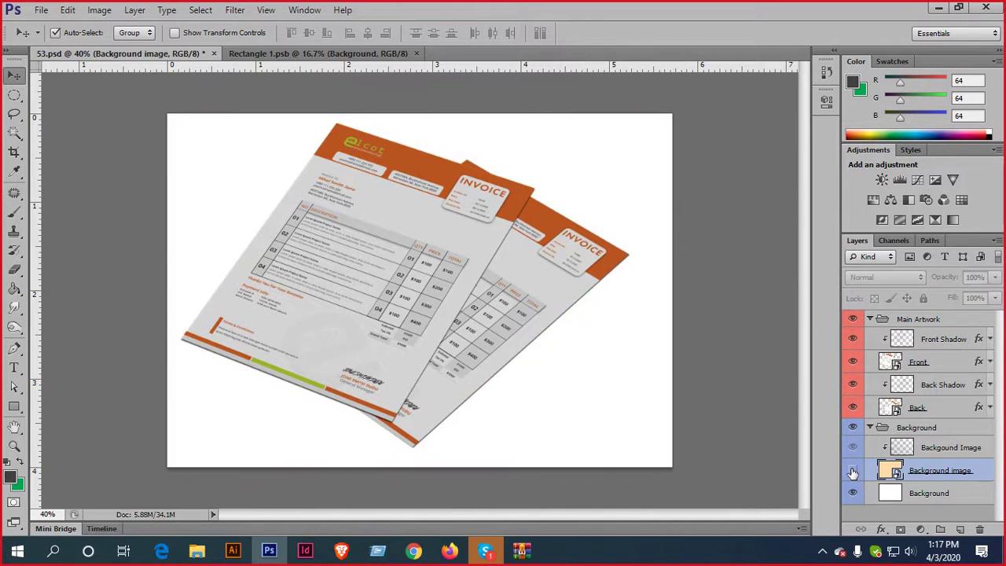
{"action": "left_click", "coordinate": [852, 470]}
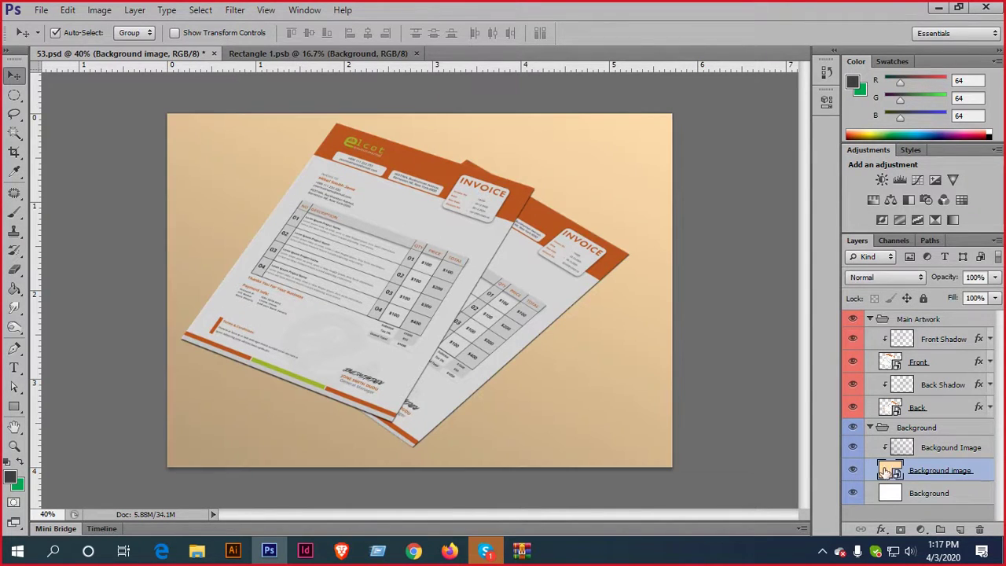
Sample the invoice header's orange #b75420 from the mock-up as the foreground colour
{"action": "double_click", "coordinate": [890, 472]}
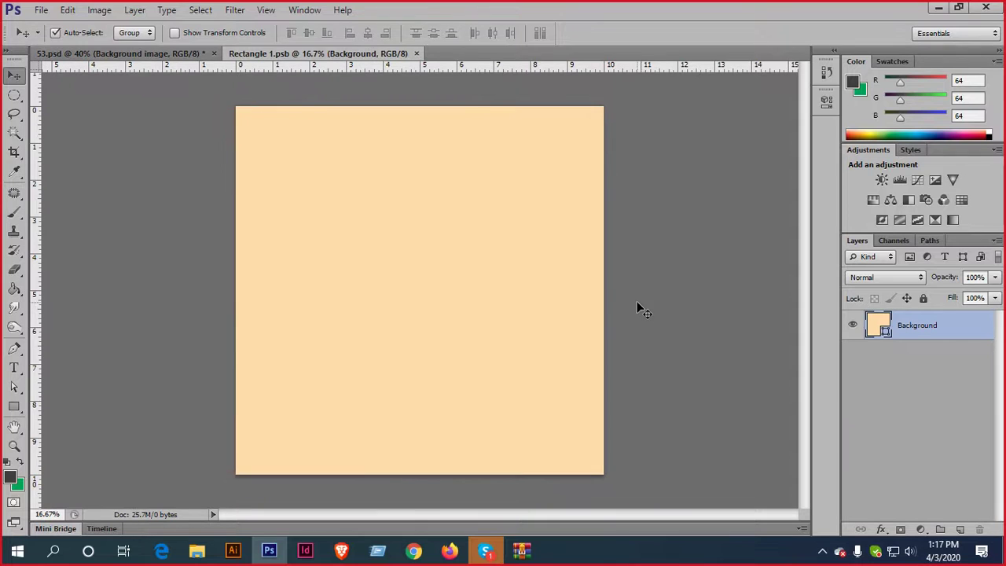
{"action": "left_click", "coordinate": [164, 55]}
{"action": "left_click", "coordinate": [10, 477]}
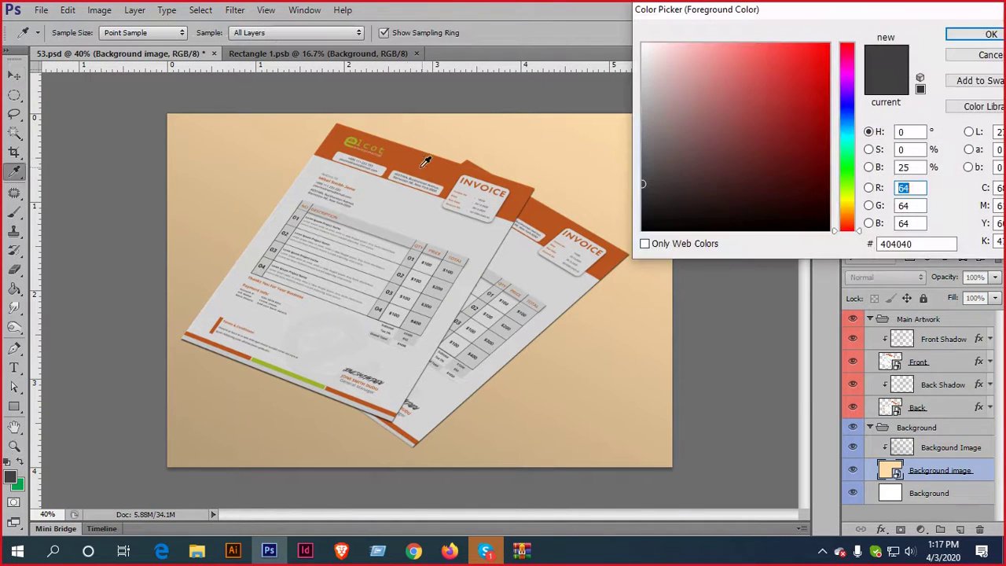
{"action": "left_click", "coordinate": [420, 157]}
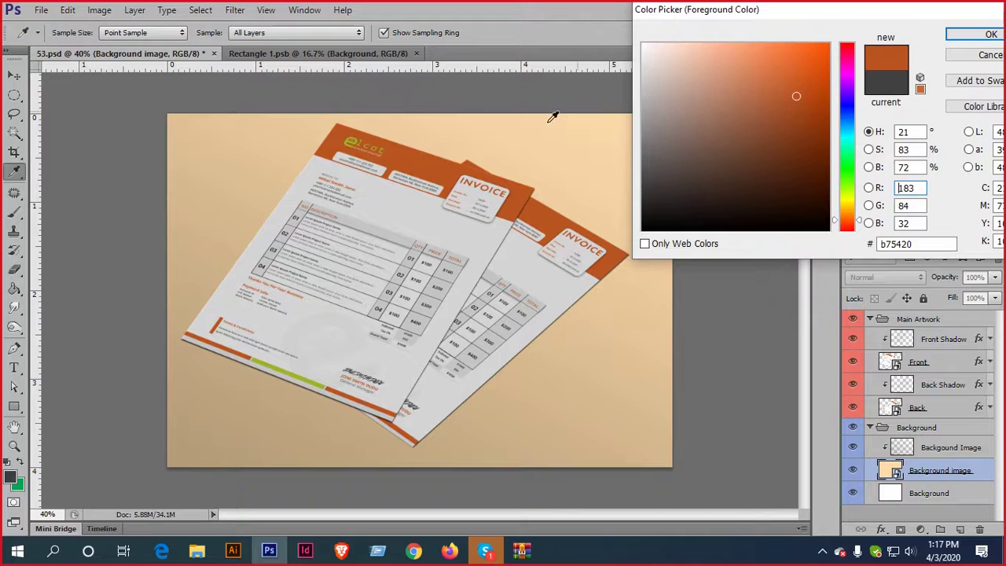
{"action": "left_click", "coordinate": [951, 33]}
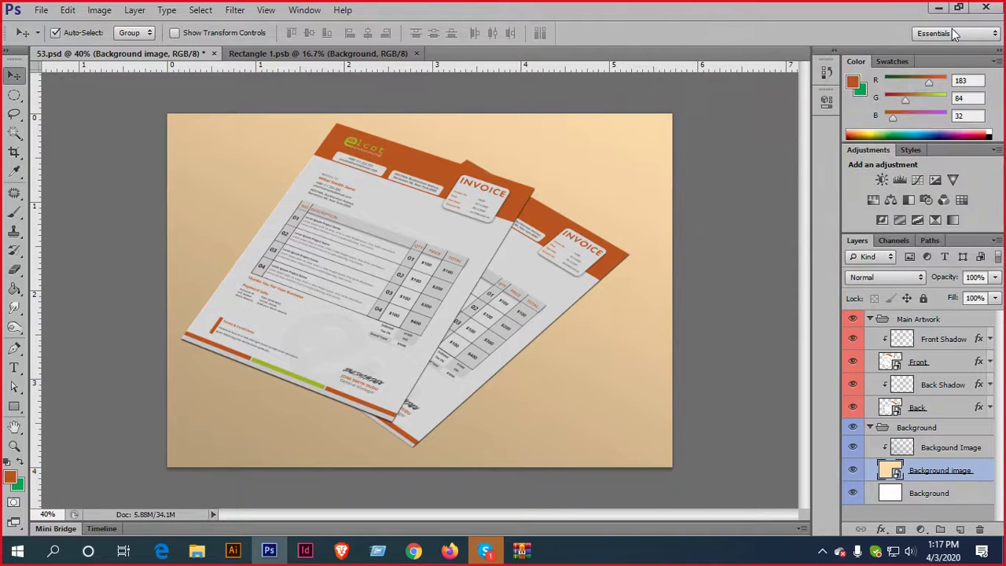
Recolour the Background shape in Rectangle 1.psb with the foreground orange #b75420, save it and view the mock-up
{"action": "left_click", "coordinate": [357, 53]}
{"action": "double_click", "coordinate": [879, 328]}
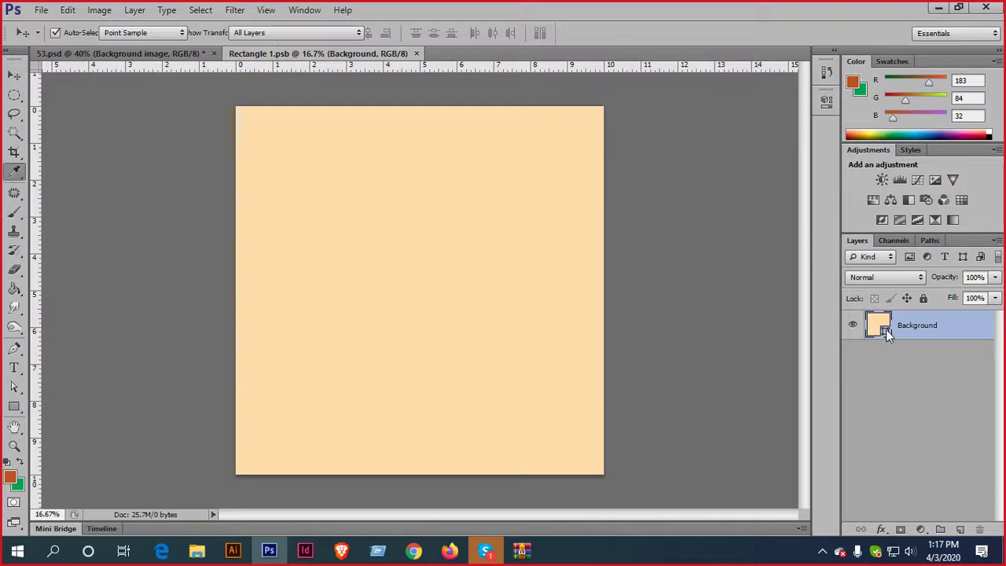
{"action": "left_click", "coordinate": [18, 473]}
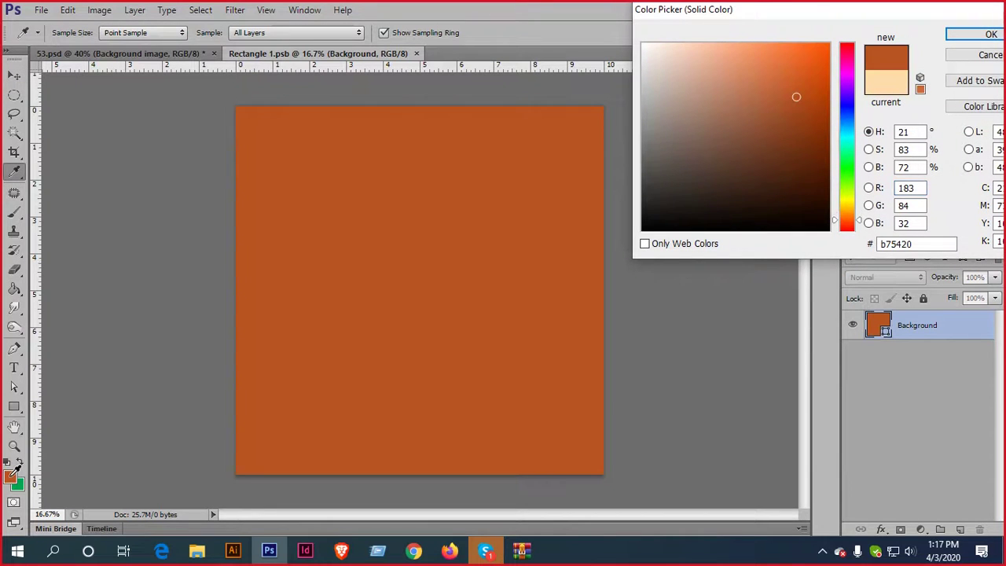
{"action": "left_click", "coordinate": [957, 34]}
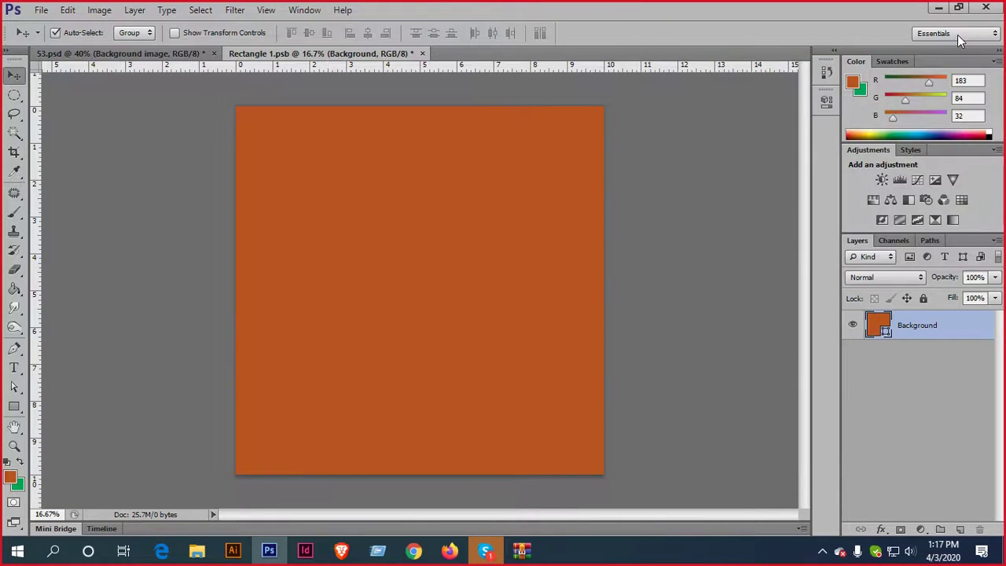
{"action": "key", "text": "ctrl+s"}
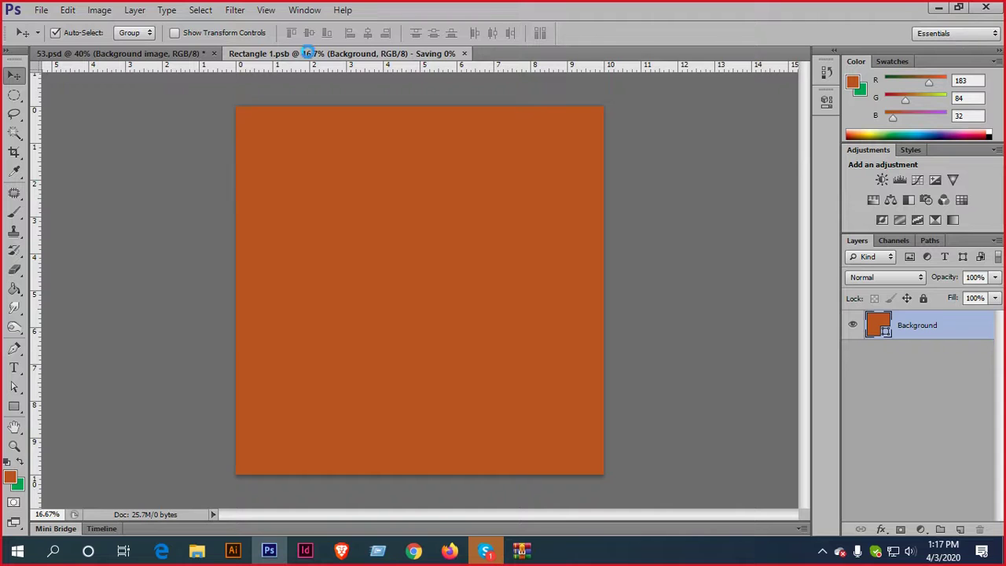
{"action": "left_click", "coordinate": [140, 54]}
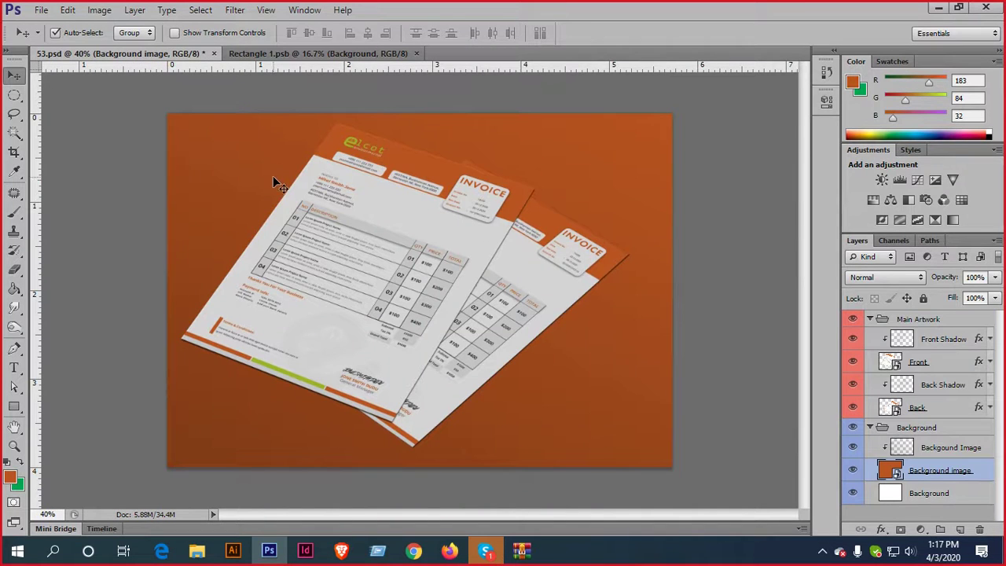
{"action": "scroll", "coordinate": [440, 303], "scroll_direction": "down", "scroll_amount": 1}
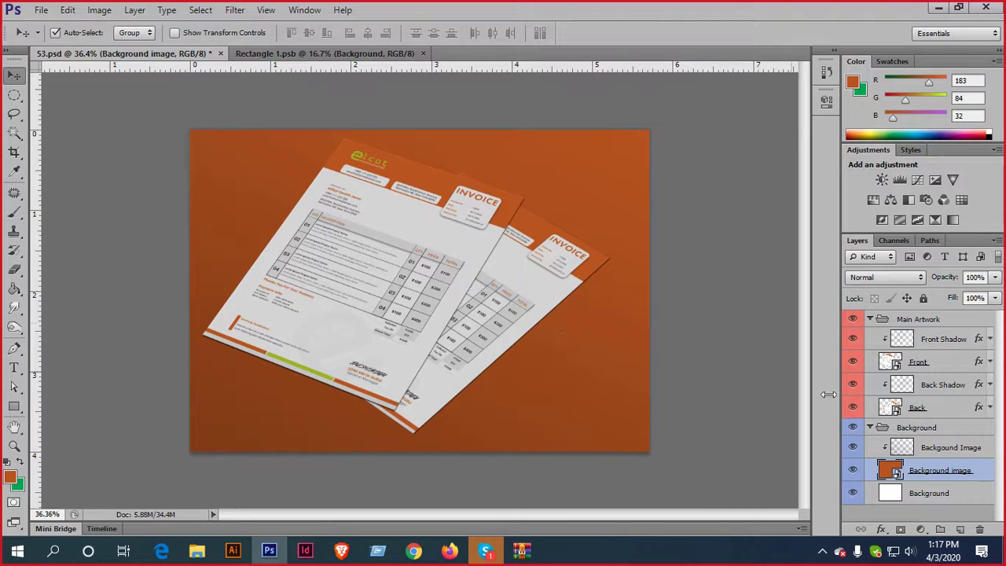
Try the Background image layer at 74% and 70% opacity, then restore it to 100%
{"action": "left_click", "coordinate": [995, 277]}
{"action": "mouse_move", "coordinate": [995, 295]}
{"action": "left_mouse_down"}
{"action": "mouse_move", "coordinate": [951, 295]}
{"action": "mouse_move", "coordinate": [977, 303]}
{"action": "left_mouse_up"}
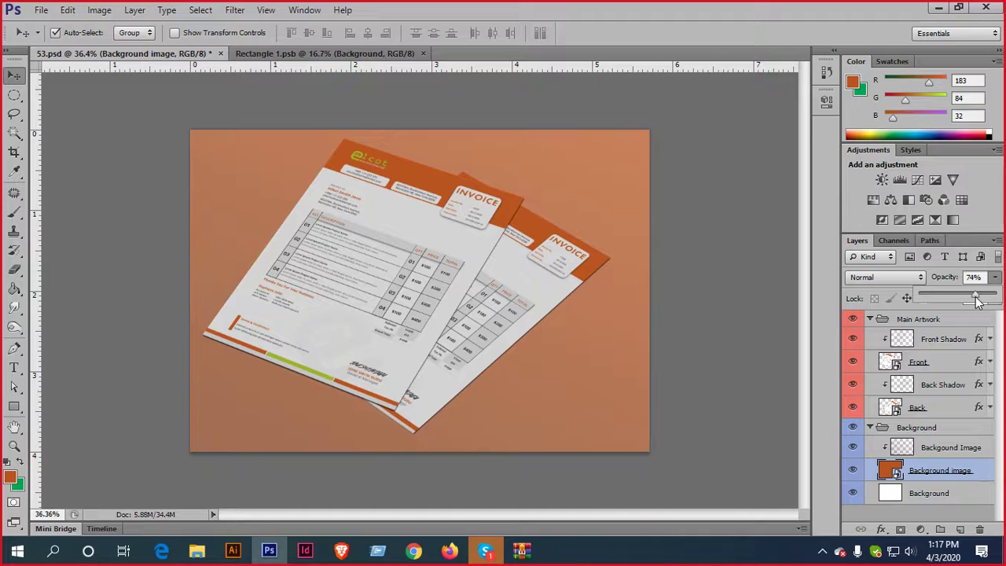
{"action": "mouse_move", "coordinate": [976, 302]}
{"action": "left_mouse_down"}
{"action": "mouse_move", "coordinate": [988, 302]}
{"action": "mouse_move", "coordinate": [973, 301]}
{"action": "left_mouse_up"}
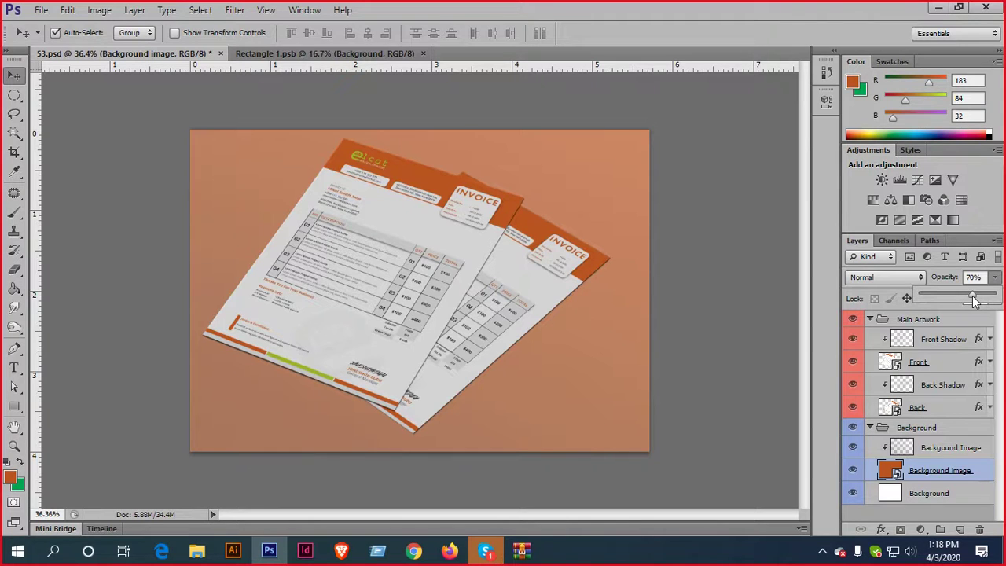
{"action": "left_click_drag", "start_coordinate": [973, 301], "coordinate": [996, 295]}
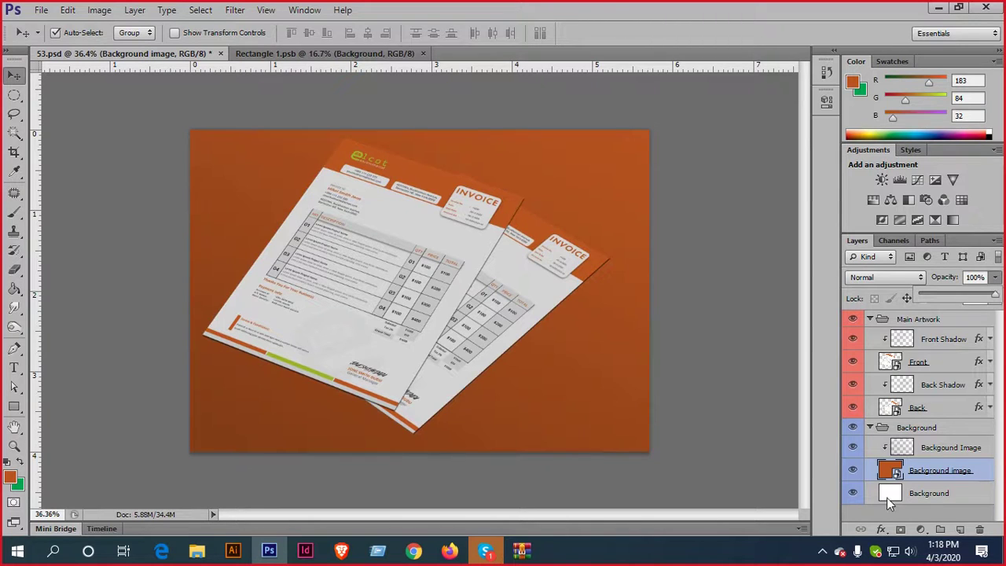
Reopen the Background image smart object, recolour its shape to pink #ffa1a1, save it and check the mock-up
{"action": "double_click", "coordinate": [889, 469]}
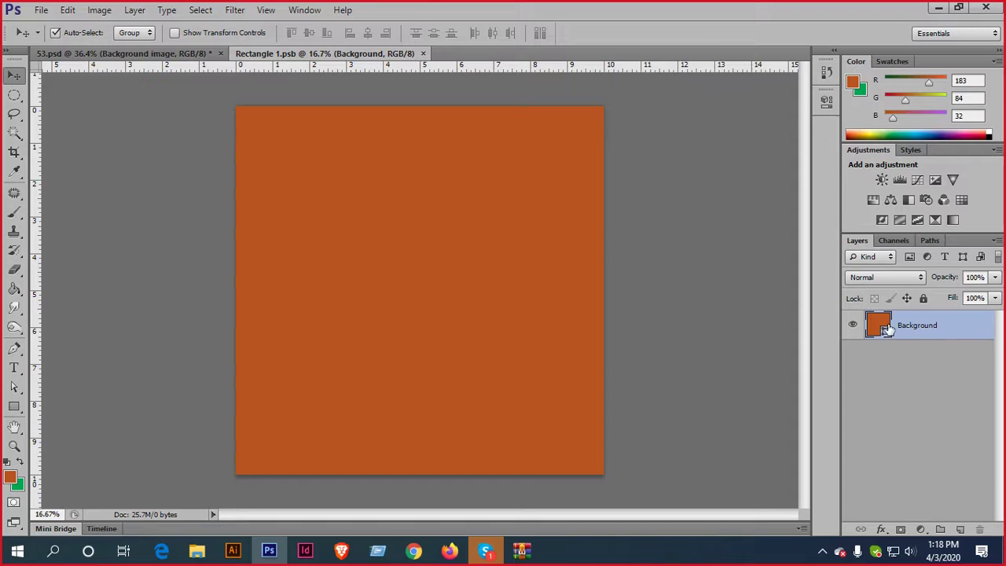
{"action": "double_click", "coordinate": [885, 330]}
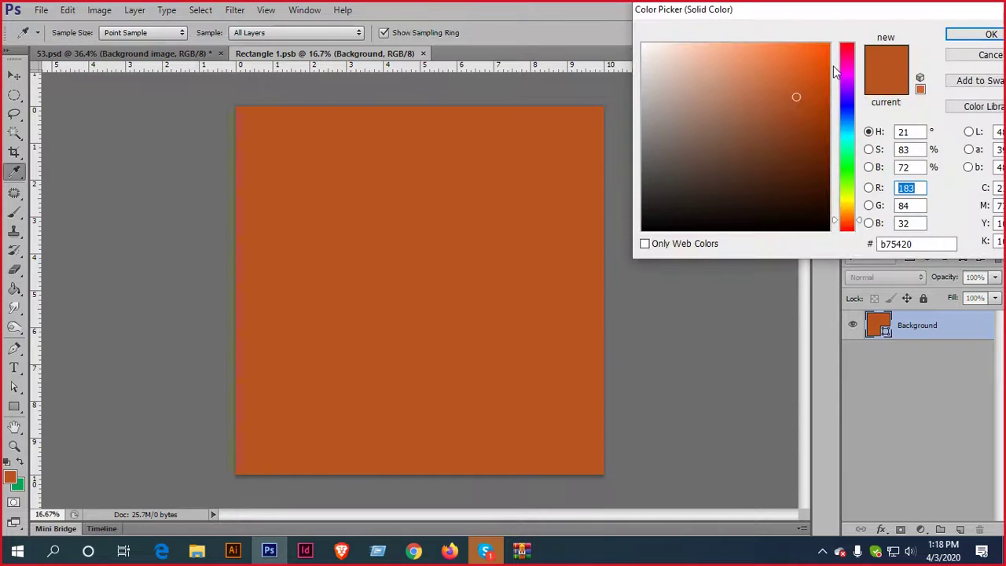
{"action": "left_click_drag", "start_coordinate": [847, 114], "coordinate": [839, 26]}
{"action": "left_click_drag", "start_coordinate": [762, 73], "coordinate": [696, 20]}
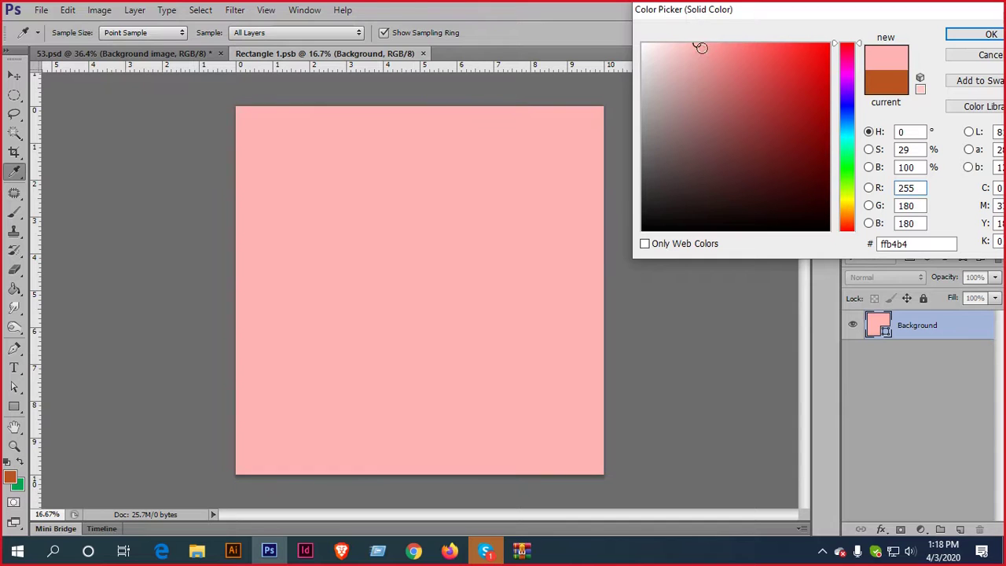
{"action": "left_click", "coordinate": [830, 43]}
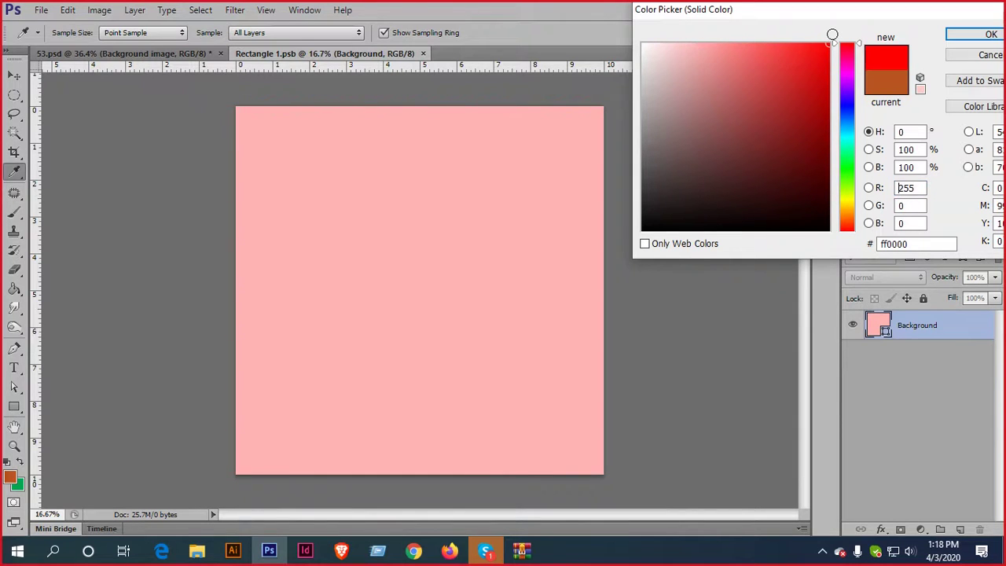
{"action": "mouse_move", "coordinate": [701, 48]}
{"action": "left_mouse_down"}
{"action": "mouse_move", "coordinate": [673, 31]}
{"action": "mouse_move", "coordinate": [728, 44]}
{"action": "mouse_move", "coordinate": [710, 39]}
{"action": "left_mouse_up"}
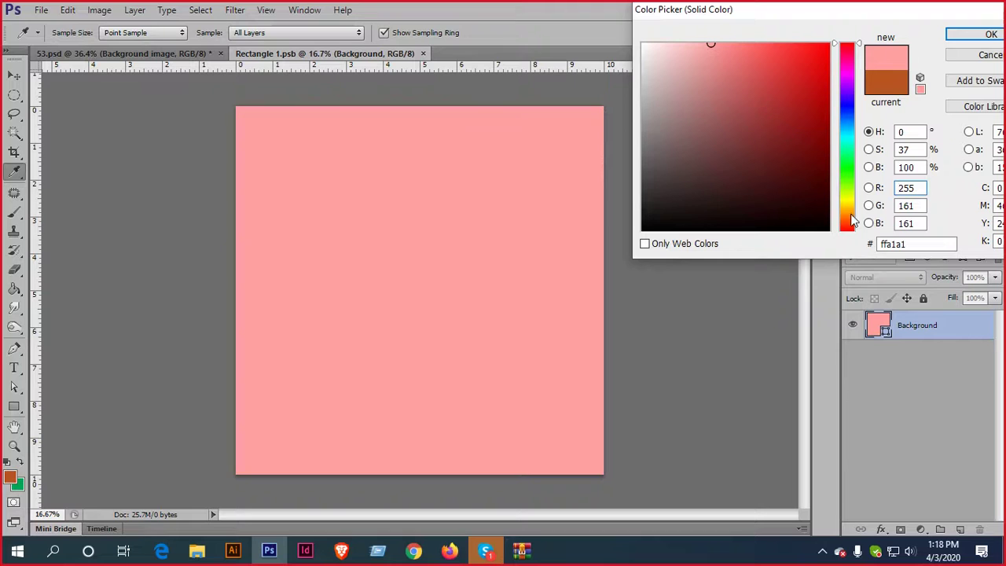
{"action": "mouse_move", "coordinate": [852, 222]}
{"action": "left_mouse_down"}
{"action": "mouse_move", "coordinate": [854, 232]}
{"action": "mouse_move", "coordinate": [858, 208]}
{"action": "mouse_move", "coordinate": [864, 234]}
{"action": "left_mouse_up"}
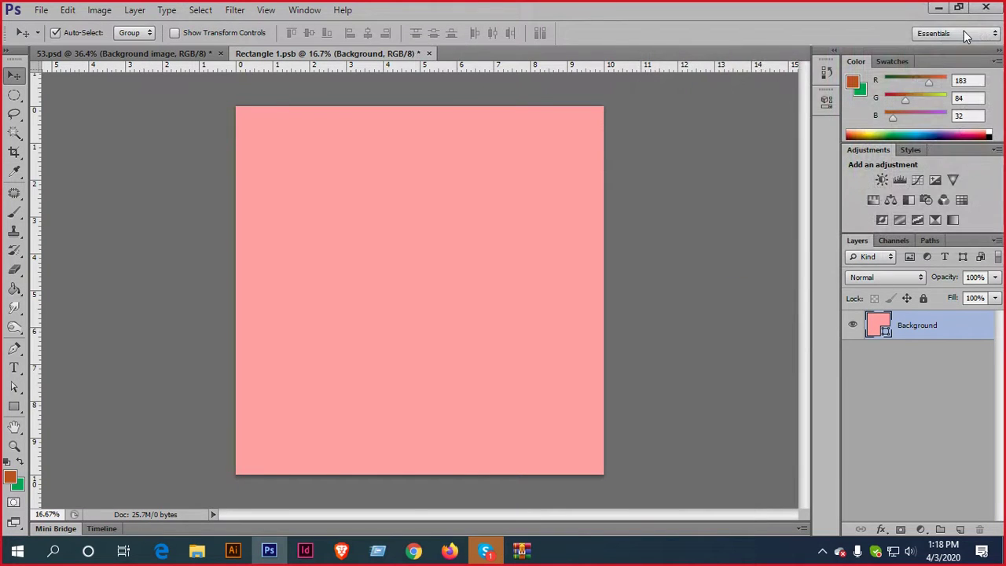
{"action": "key", "text": "ctrl+s"}
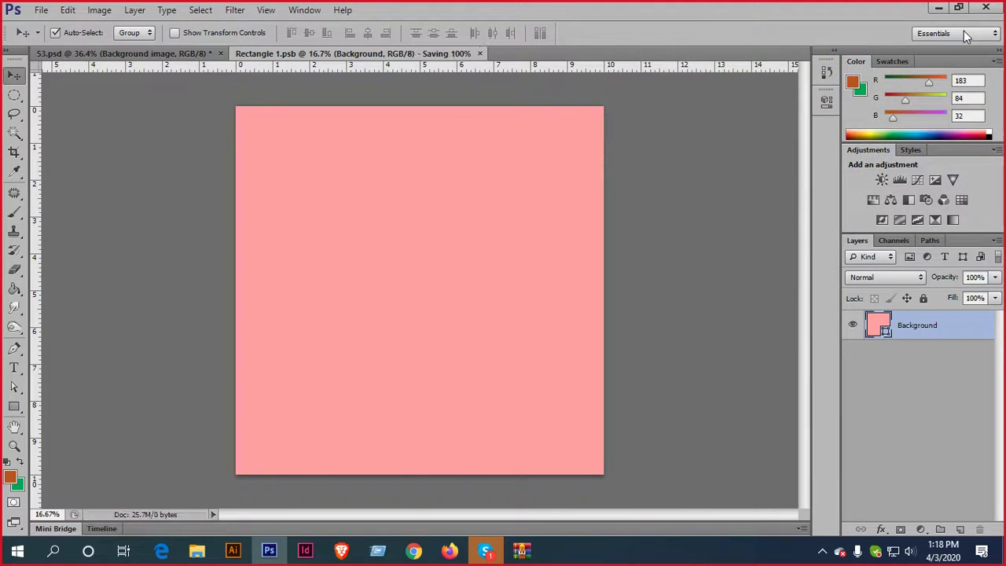
{"action": "left_click", "coordinate": [82, 53]}
{"action": "scroll", "coordinate": [428, 297], "scroll_direction": "up", "scroll_amount": 4, "text": "alt"}
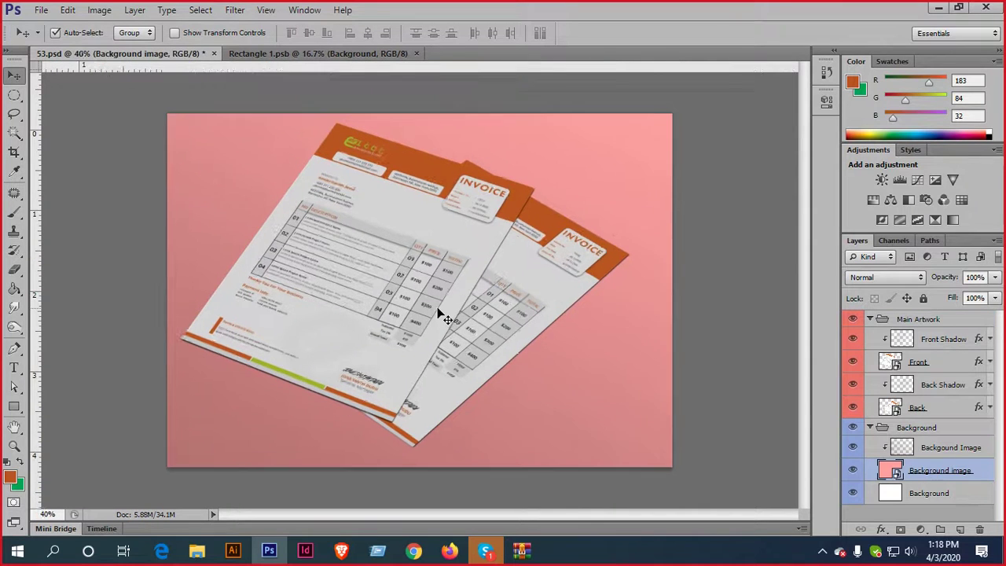
{"action": "scroll", "coordinate": [488, 300], "scroll_direction": "down", "scroll_amount": 2, "text": "alt"}
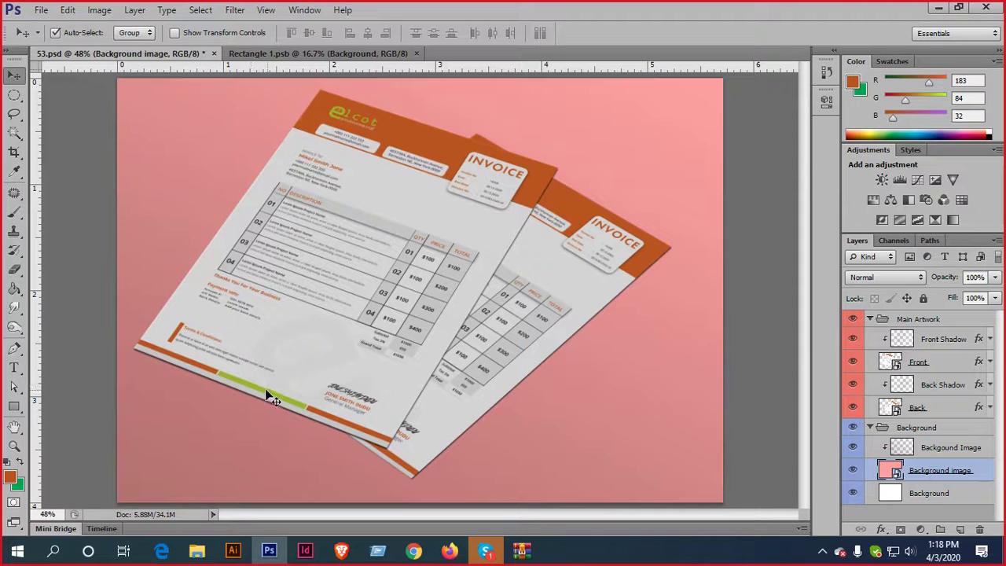
Recolour the Background shape in Rectangle 1.psb to pale yellow #faffbd
{"action": "left_click", "coordinate": [338, 53]}
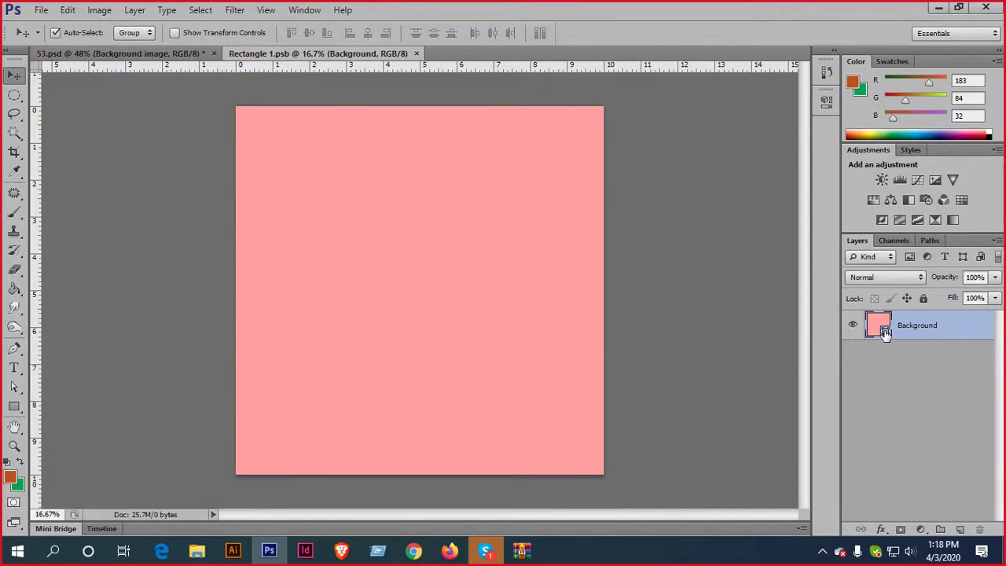
{"action": "double_click", "coordinate": [884, 333]}
{"action": "left_click_drag", "start_coordinate": [848, 199], "coordinate": [851, 194]}
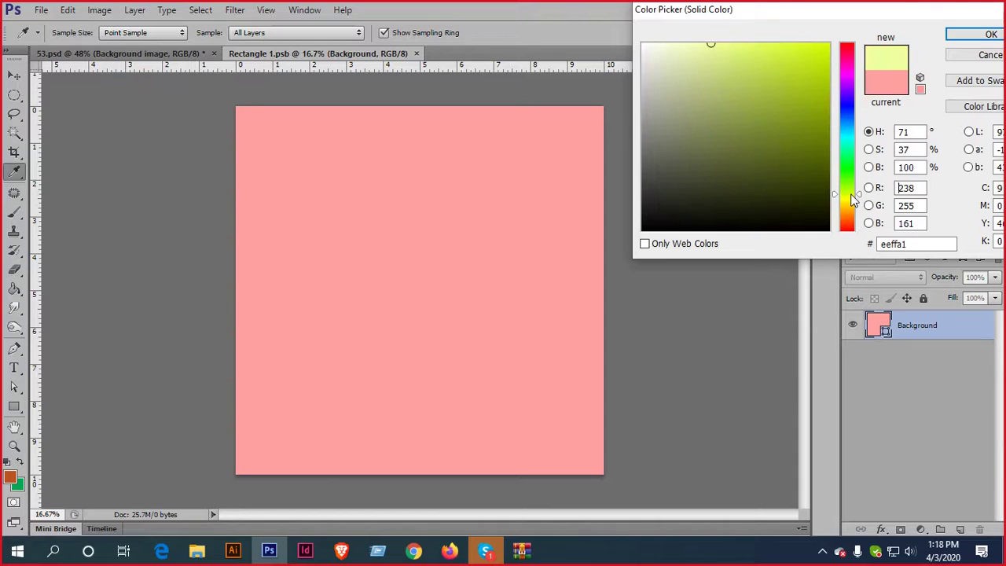
{"action": "mouse_move", "coordinate": [826, 49]}
{"action": "left_mouse_down"}
{"action": "mouse_move", "coordinate": [822, 39]}
{"action": "mouse_move", "coordinate": [835, 33]}
{"action": "left_mouse_up"}
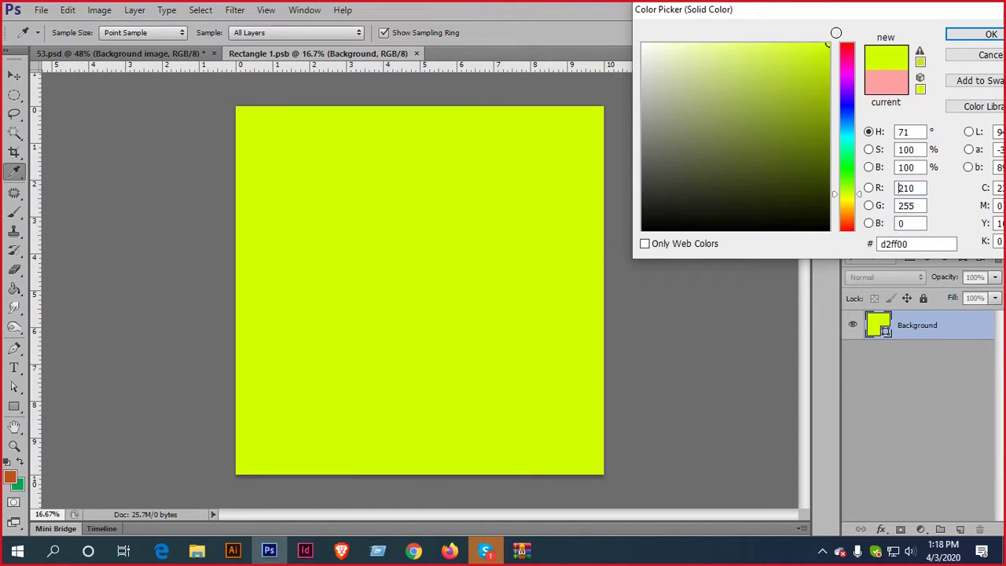
{"action": "left_click_drag", "start_coordinate": [859, 201], "coordinate": [860, 198]}
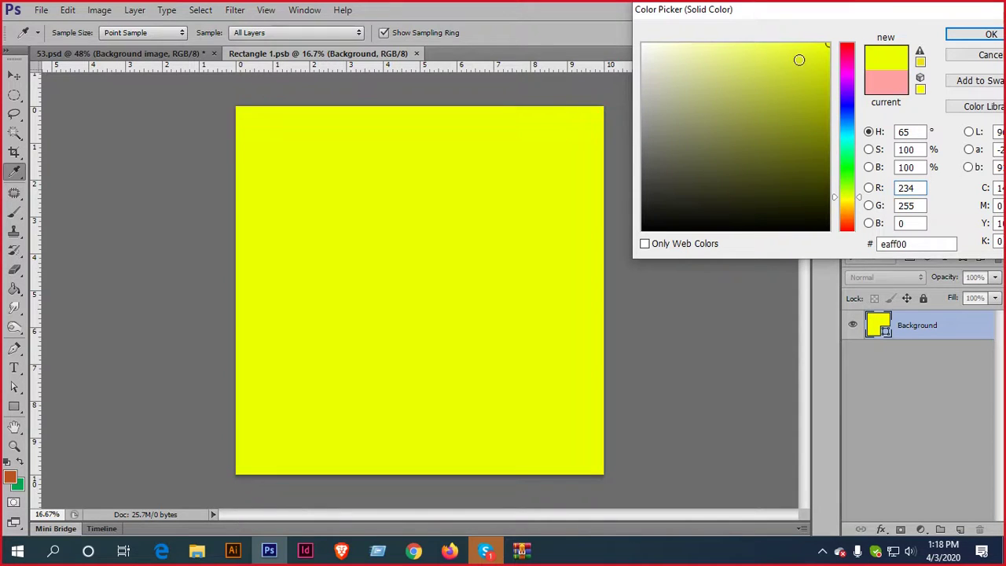
{"action": "left_click", "coordinate": [800, 57]}
{"action": "mouse_move", "coordinate": [797, 54]}
{"action": "left_mouse_down"}
{"action": "mouse_move", "coordinate": [718, 29]}
{"action": "mouse_move", "coordinate": [690, 40]}
{"action": "left_mouse_up"}
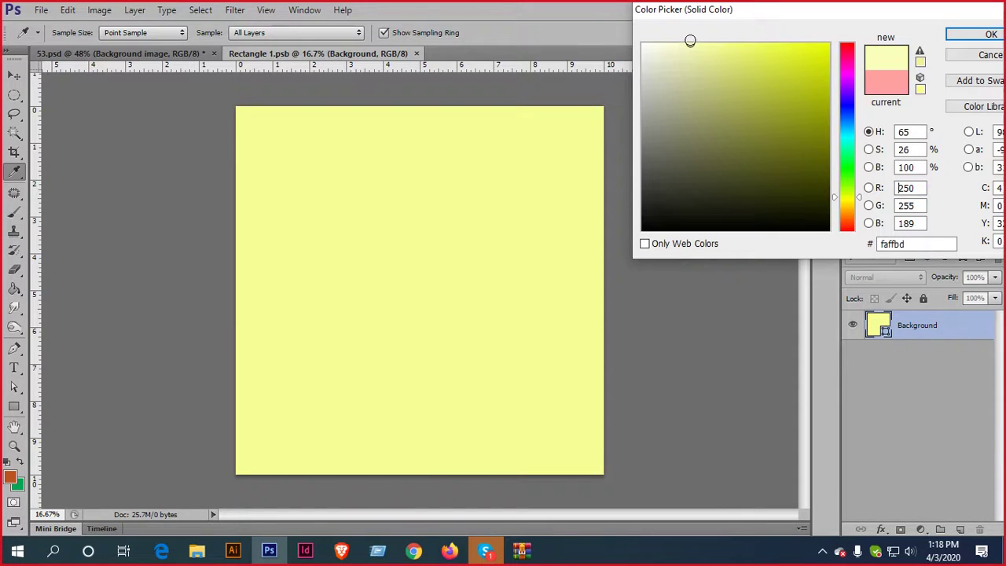
{"action": "left_click", "coordinate": [962, 33]}
Save Rectangle 1.psb and check the new background colour in the 53.psd mock-up
{"action": "key", "text": "ctrl+s"}
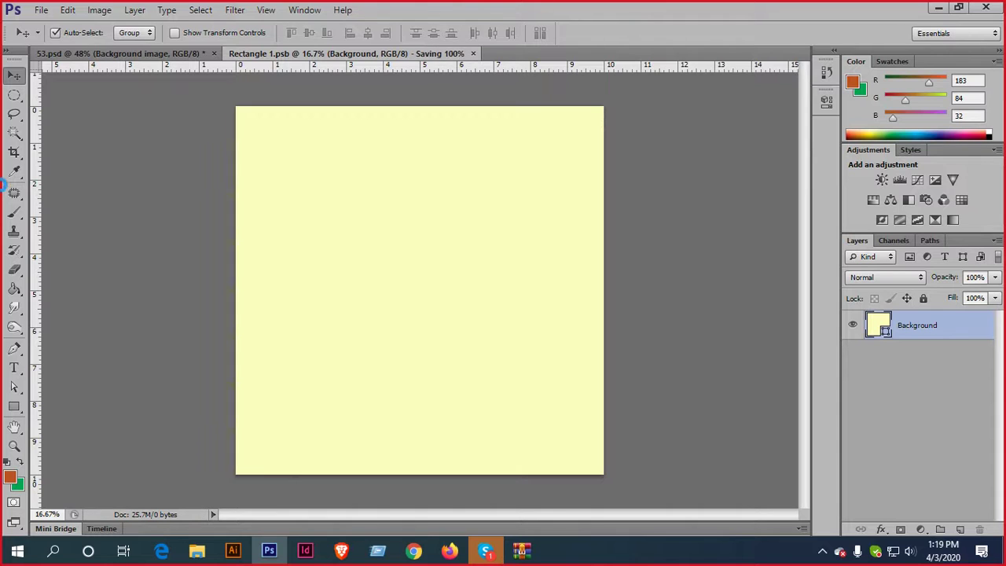
{"action": "left_click", "coordinate": [106, 53]}
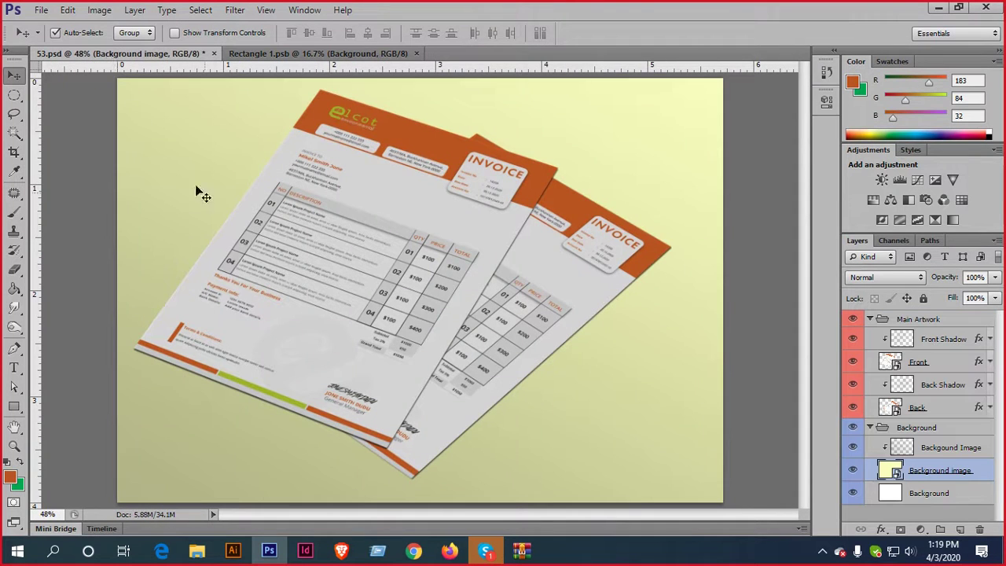
{"action": "scroll", "coordinate": [385, 283], "scroll_direction": "down", "scroll_amount": 1}
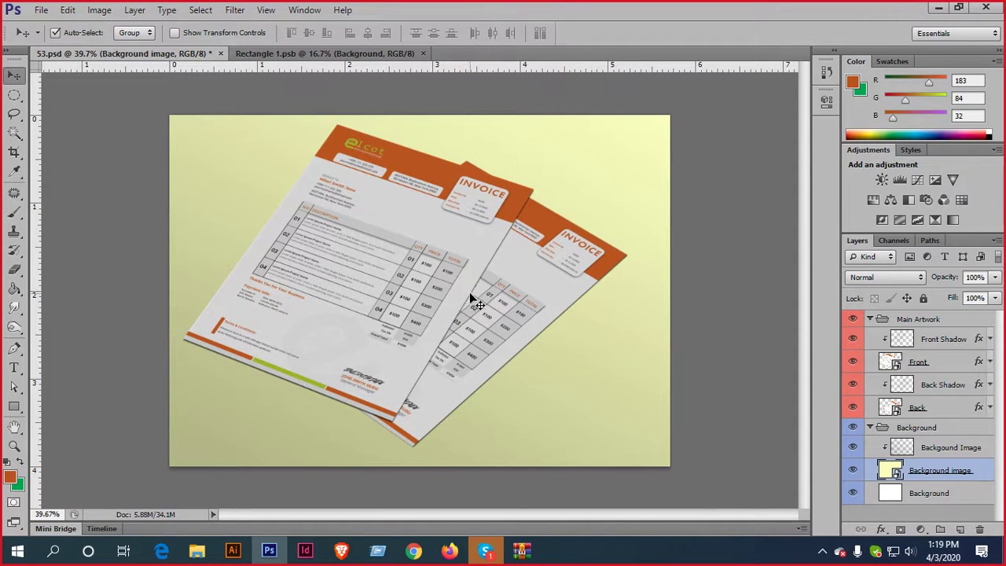
{"action": "scroll", "coordinate": [470, 298], "scroll_direction": "up", "scroll_amount": 1}
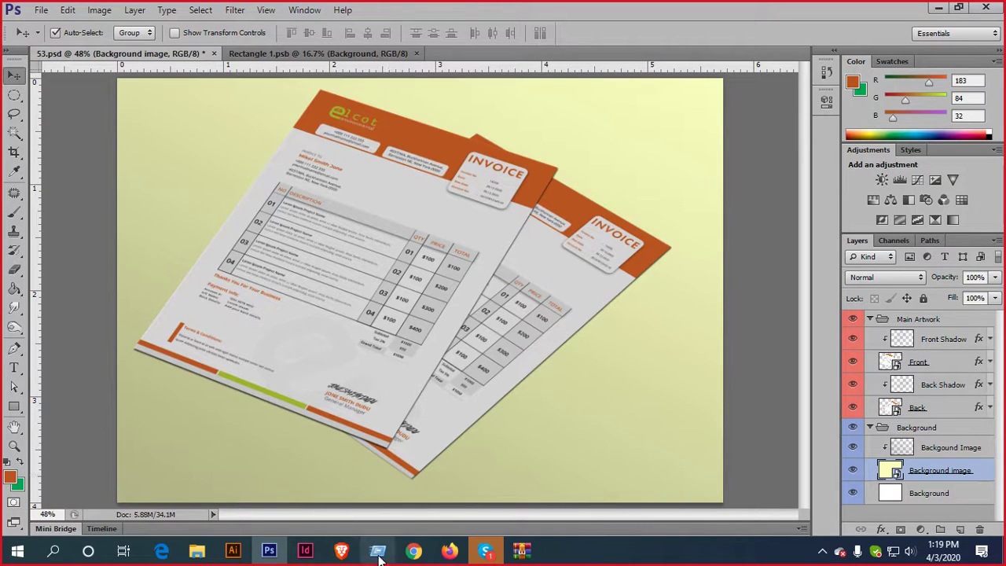
Switch to Chrome, dismiss the download message on the Freepik A4 page mock-up and examine the related mock-ups for other presentation options
{"action": "left_click", "coordinate": [412, 551]}
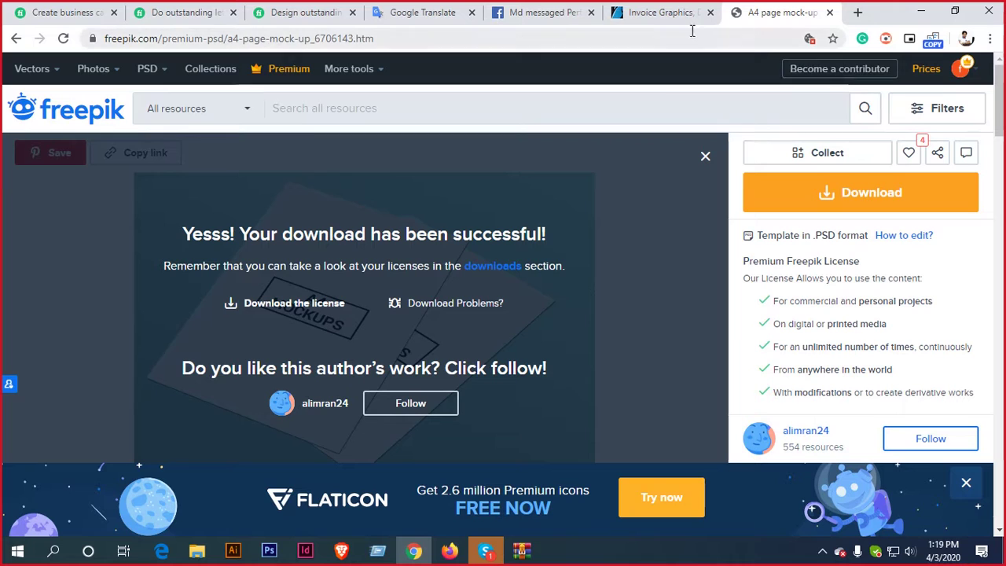
{"action": "left_click", "coordinate": [705, 155]}
{"action": "scroll", "coordinate": [450, 304], "scroll_direction": "down", "scroll_amount": 1}
{"action": "scroll", "coordinate": [464, 300], "scroll_direction": "down", "scroll_amount": 6}
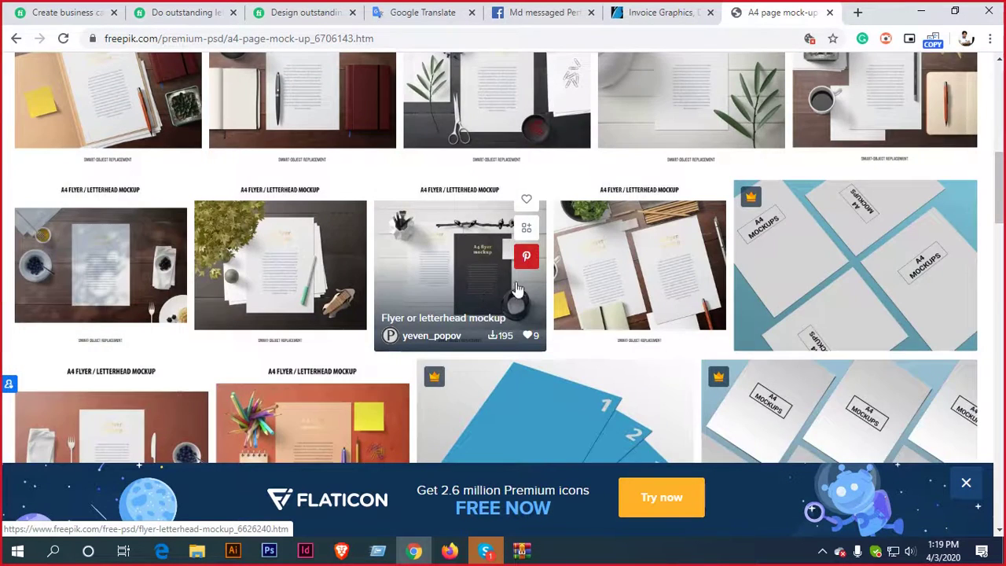
{"action": "scroll", "coordinate": [516, 289], "scroll_direction": "up", "scroll_amount": 2}
{"action": "scroll", "coordinate": [595, 251], "scroll_direction": "down", "scroll_amount": 1}
{"action": "scroll", "coordinate": [618, 247], "scroll_direction": "up", "scroll_amount": 1}
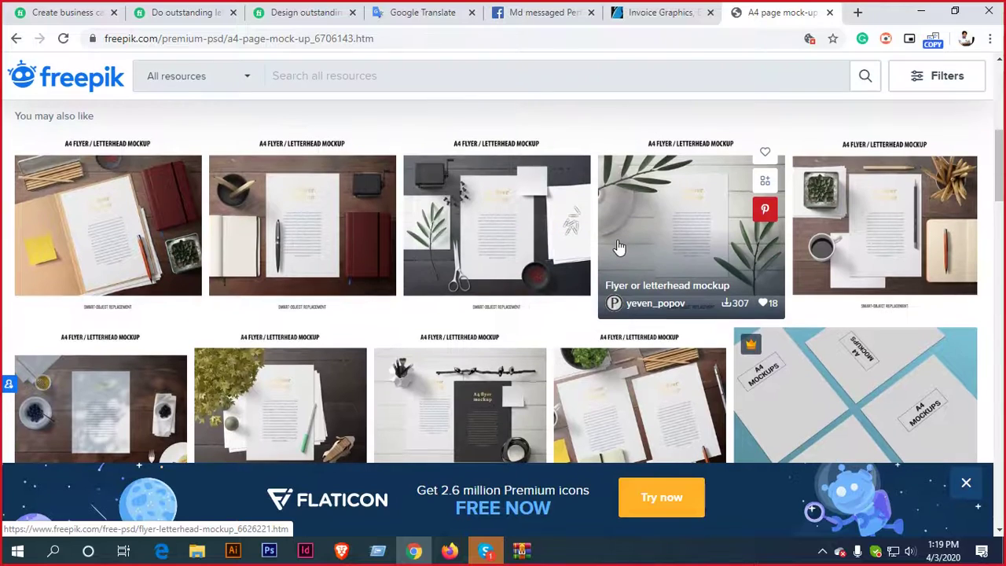
{"action": "scroll", "coordinate": [369, 236], "scroll_direction": "down", "scroll_amount": 1}
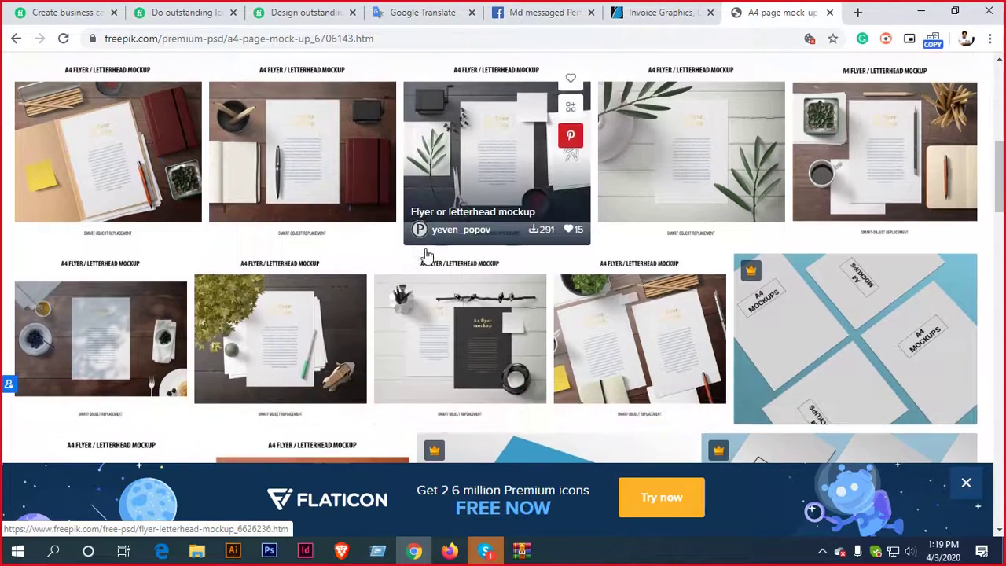
{"action": "scroll", "coordinate": [407, 273], "scroll_direction": "down", "scroll_amount": 2}
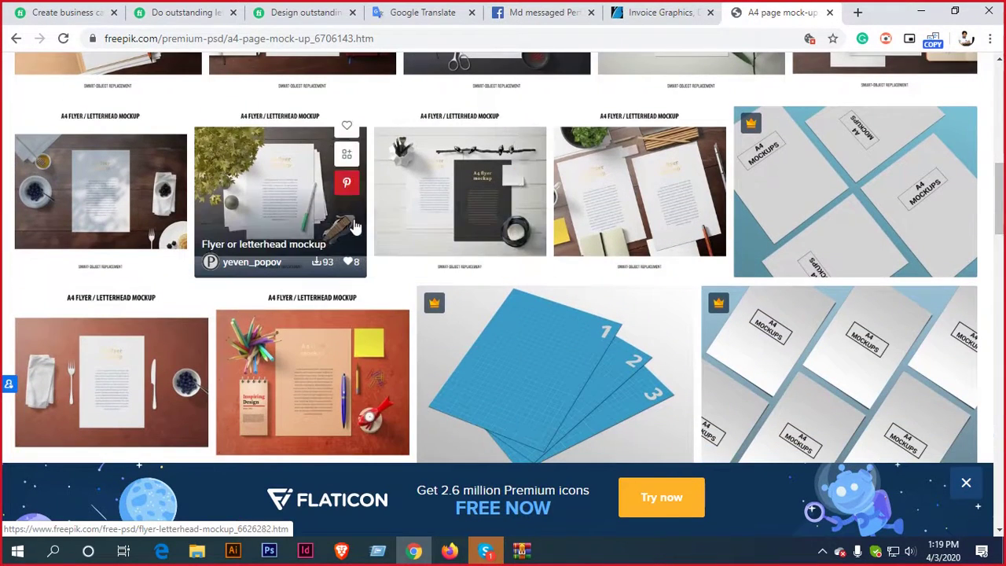
{"action": "scroll", "coordinate": [354, 227], "scroll_direction": "down", "scroll_amount": 1}
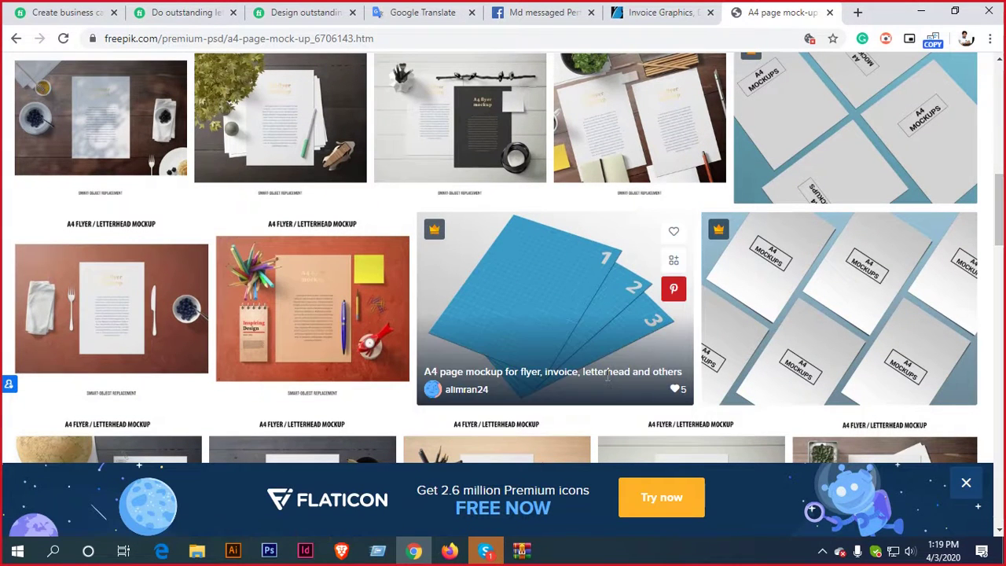
{"action": "scroll", "coordinate": [608, 377], "scroll_direction": "down", "scroll_amount": 3}
{"action": "scroll", "coordinate": [607, 378], "scroll_direction": "down", "scroll_amount": 2}
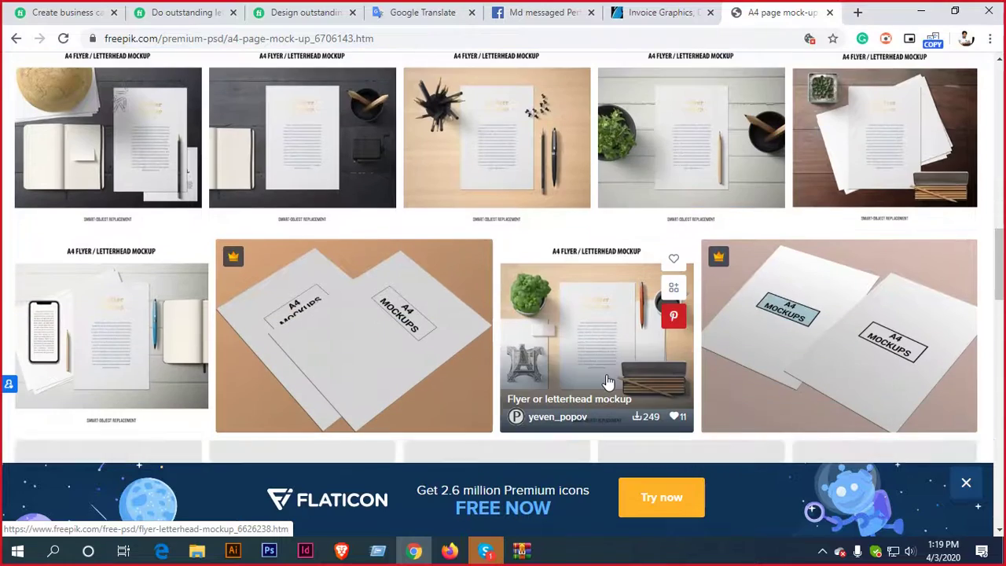
{"action": "scroll", "coordinate": [608, 381], "scroll_direction": "down", "scroll_amount": 2}
{"action": "scroll", "coordinate": [607, 381], "scroll_direction": "down", "scroll_amount": 2}
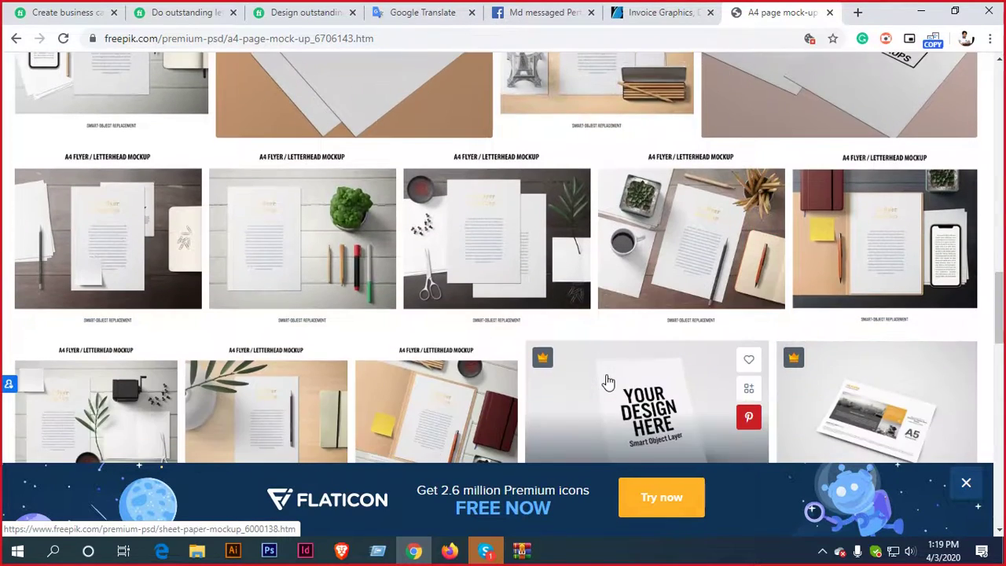
{"action": "scroll", "coordinate": [608, 381], "scroll_direction": "down", "scroll_amount": 3}
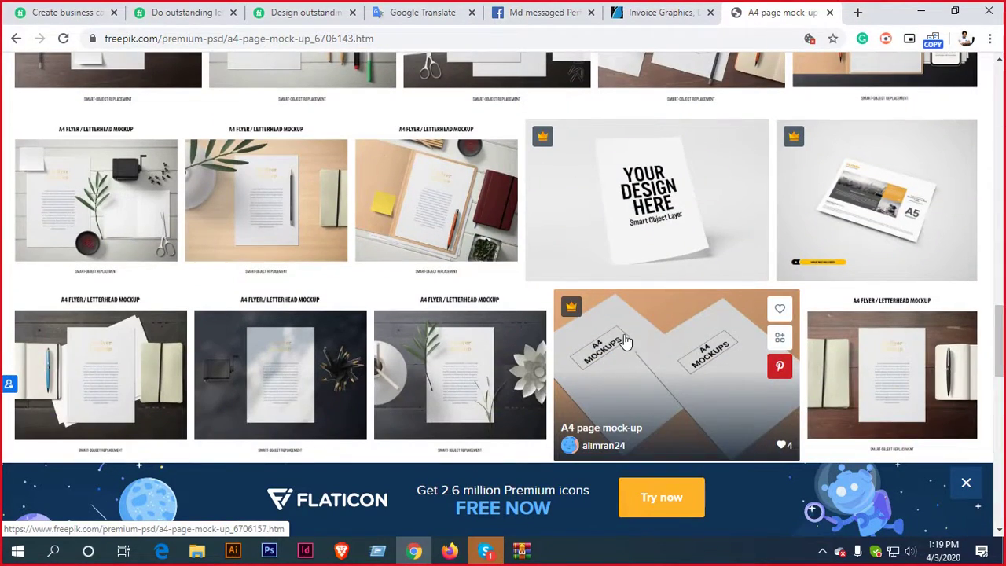
{"action": "scroll", "coordinate": [650, 346], "scroll_direction": "up", "scroll_amount": 5}
Go back to the Freepik login page and sign in with the saved username and account password
{"action": "left_click", "coordinate": [17, 41]}
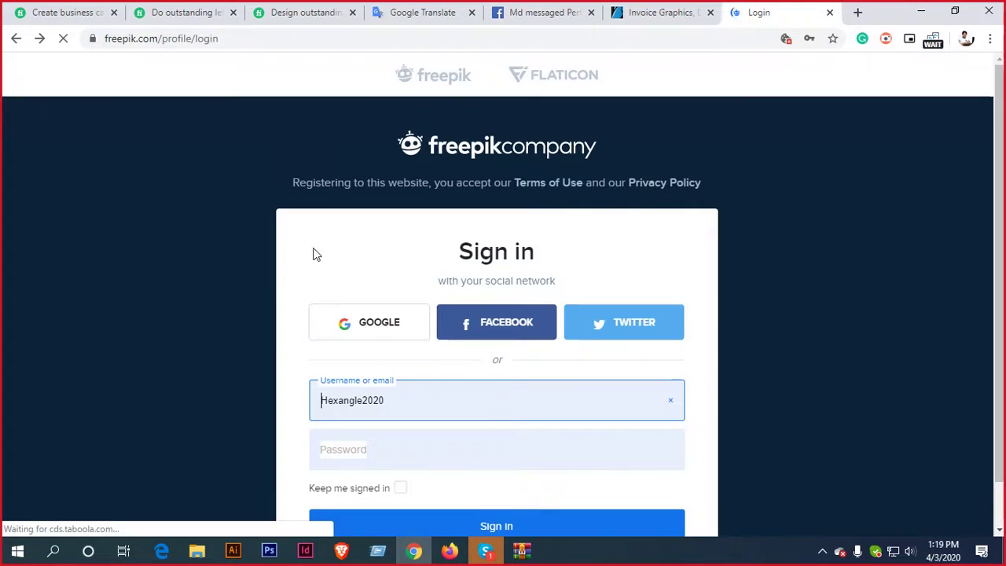
{"action": "left_click", "coordinate": [404, 361]}
{"action": "left_click", "coordinate": [382, 400]}
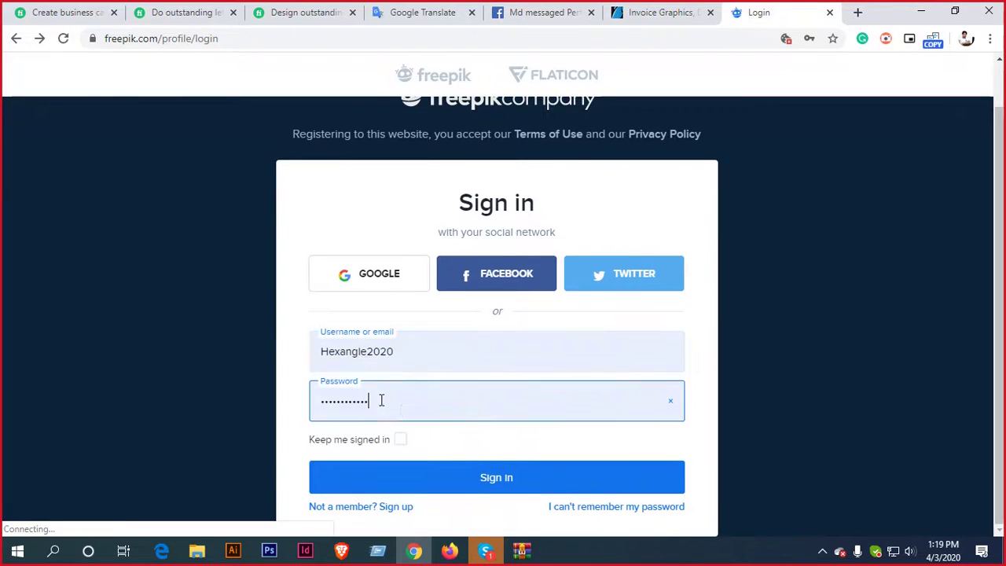
{"action": "left_click", "coordinate": [502, 488]}
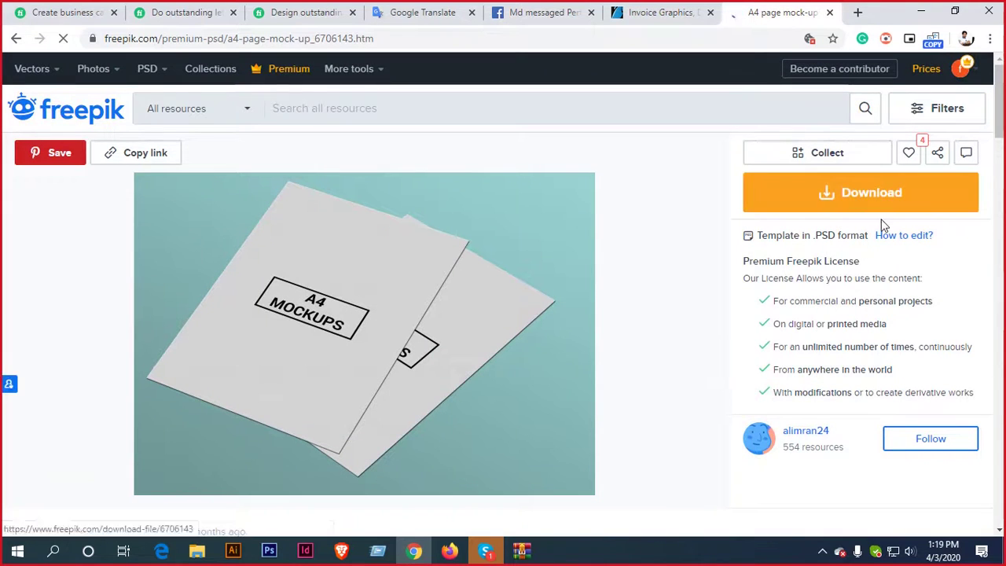
Filter the Freepik resources by the Premium license and look over the results
{"action": "left_click", "coordinate": [948, 110]}
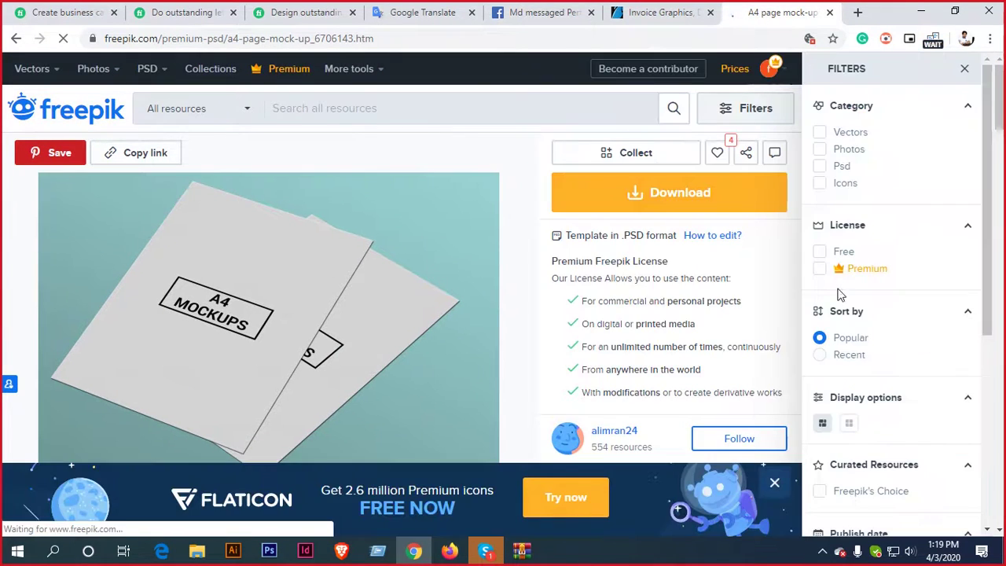
{"action": "left_click", "coordinate": [851, 269]}
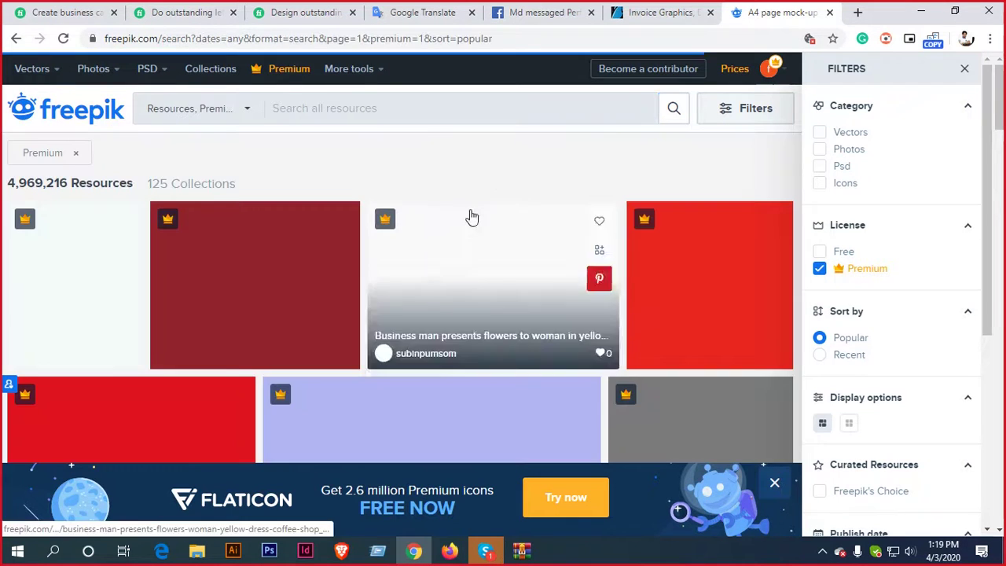
{"action": "scroll", "coordinate": [452, 227], "scroll_direction": "down", "scroll_amount": 9}
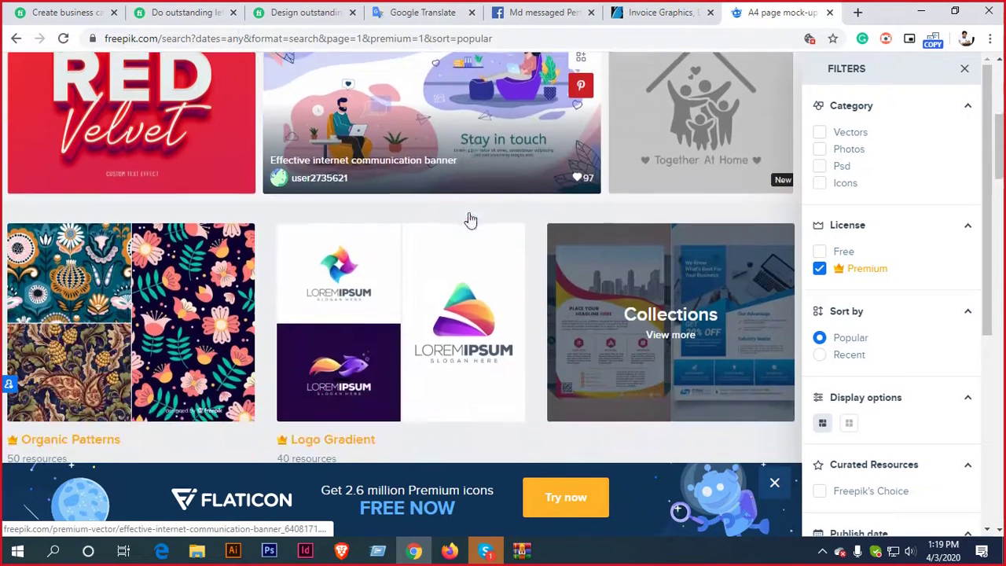
{"action": "scroll", "coordinate": [470, 212], "scroll_direction": "up", "scroll_amount": 8}
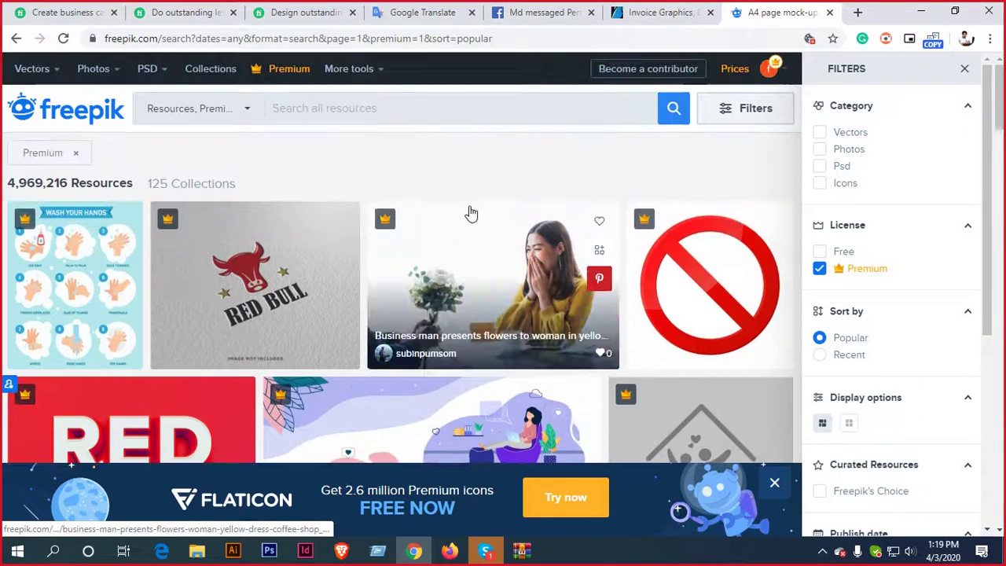
Search the premium resources for "invoice mockup", close the filter options and look through the results
{"action": "left_click", "coordinate": [388, 119]}
{"action": "type", "text": "in"}
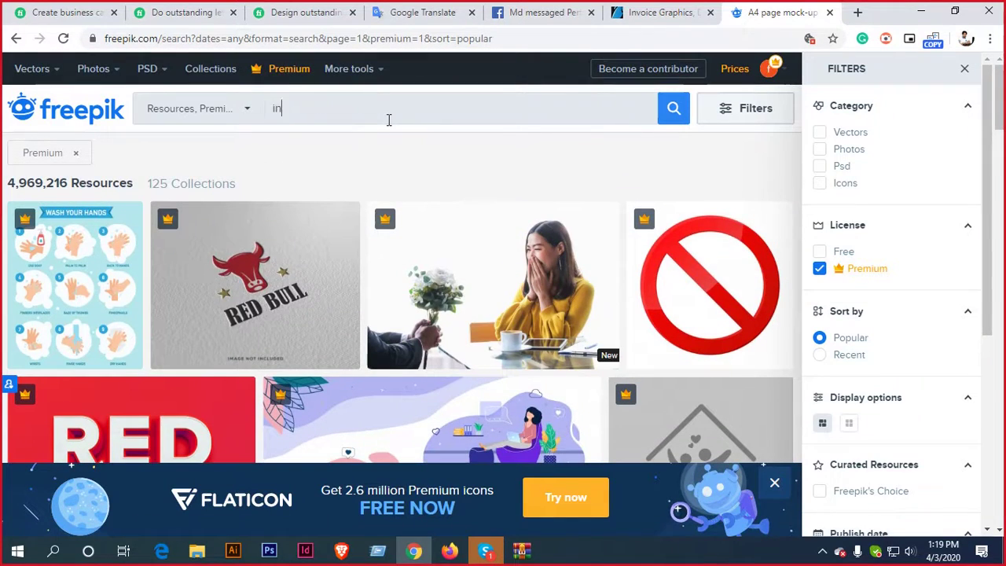
{"action": "type", "text": "voice mockup"}
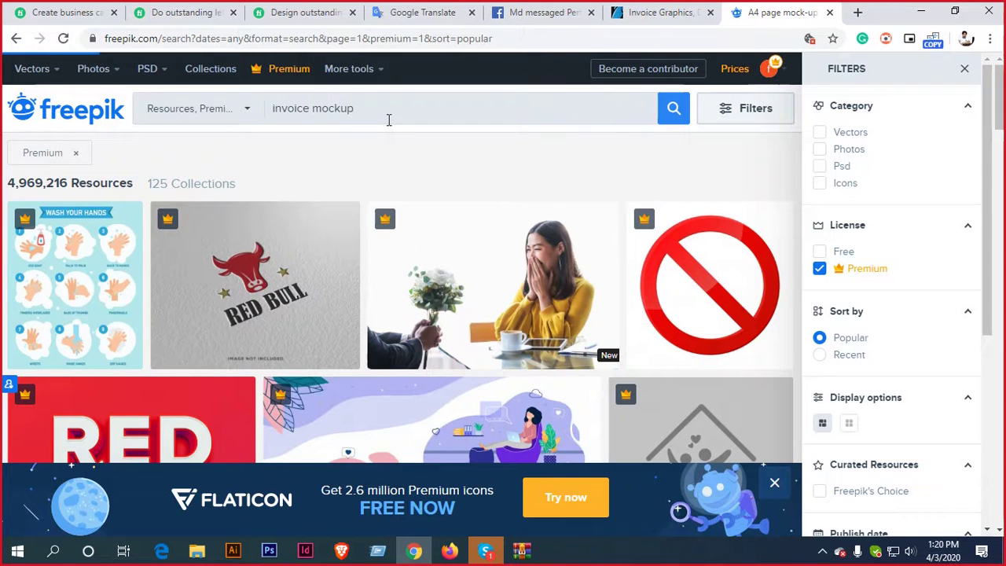
{"action": "key", "text": "Return"}
{"action": "scroll", "coordinate": [505, 179], "scroll_direction": "down", "scroll_amount": 1}
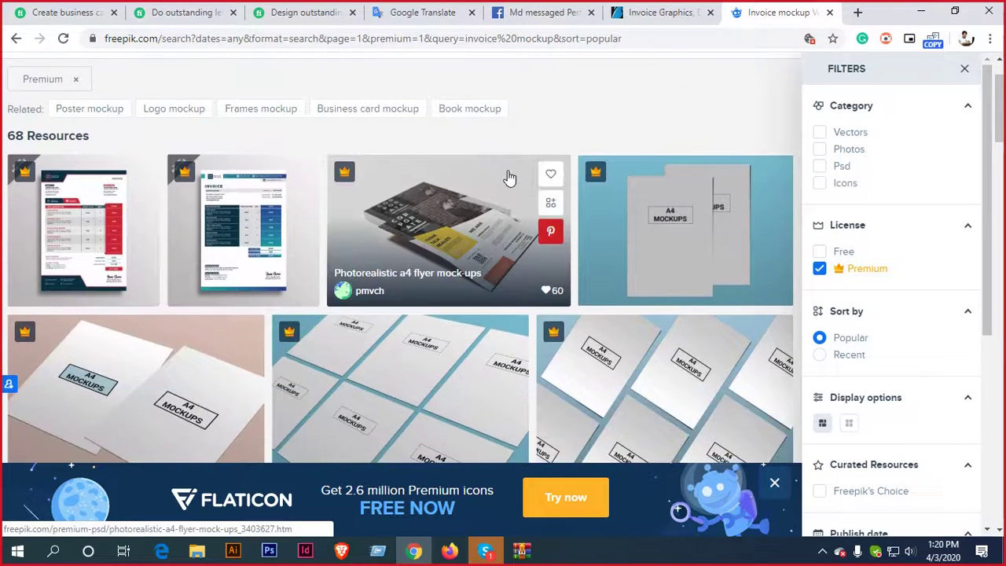
{"action": "left_click", "coordinate": [965, 70]}
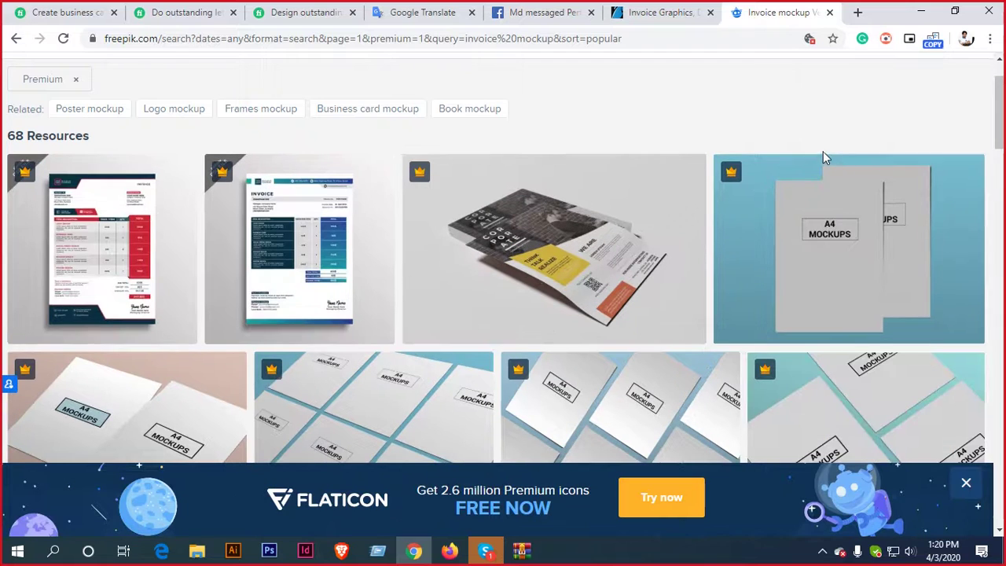
{"action": "scroll", "coordinate": [773, 186], "scroll_direction": "down", "scroll_amount": 1}
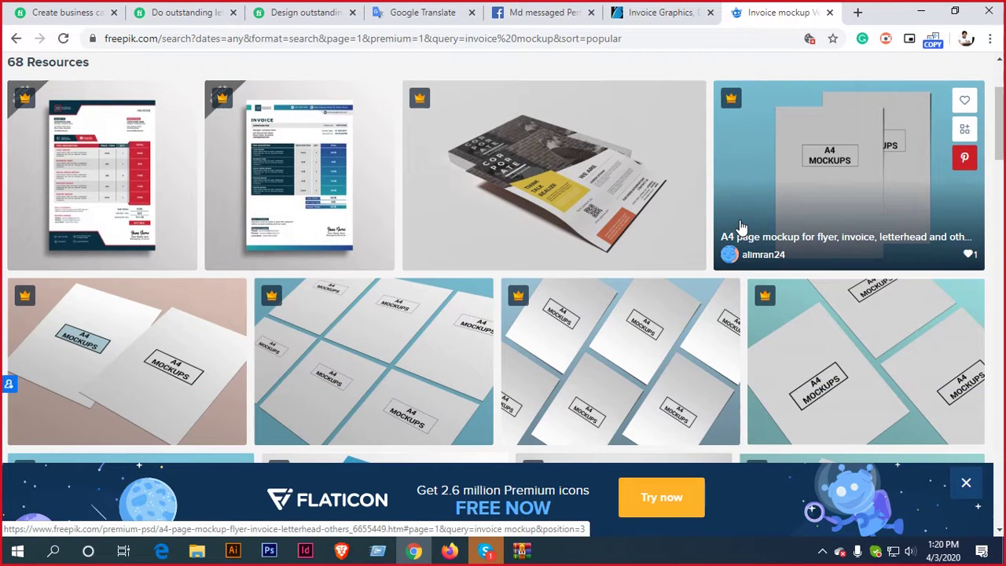
Download the blue modern style invoice template design, open its zip archive in WinRAR and dismiss the WinRAR pop-up
{"action": "left_click", "coordinate": [291, 191]}
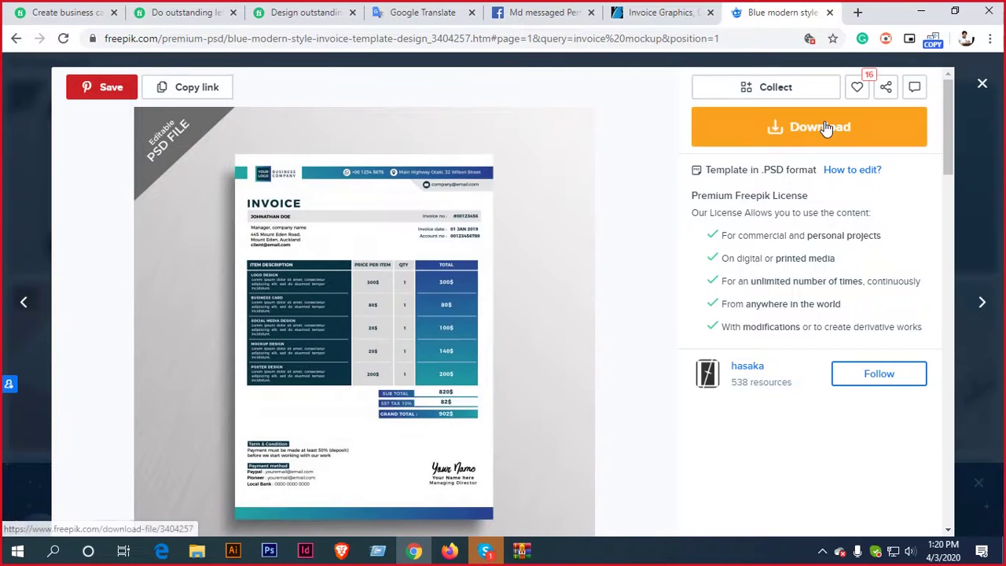
{"action": "left_click", "coordinate": [797, 125]}
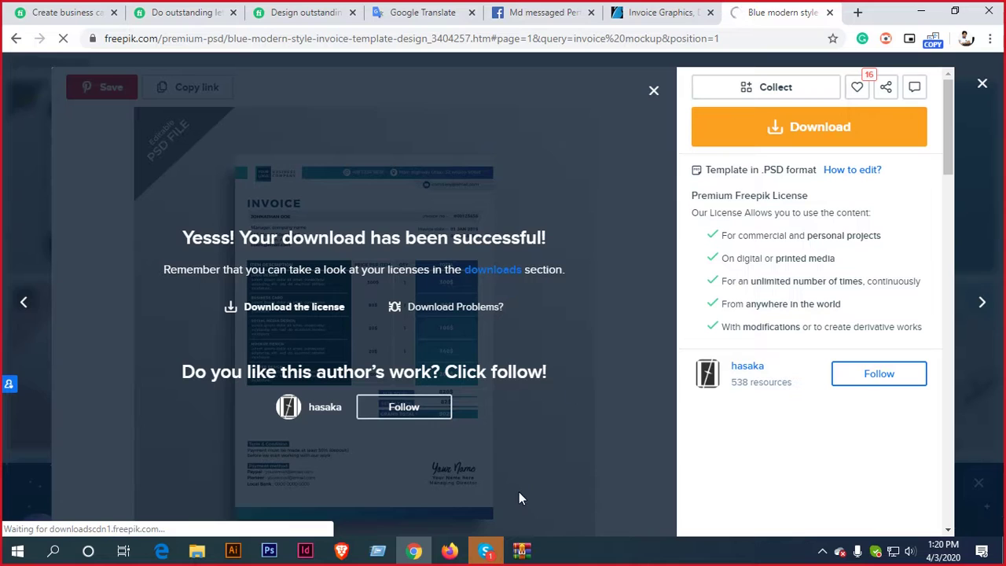
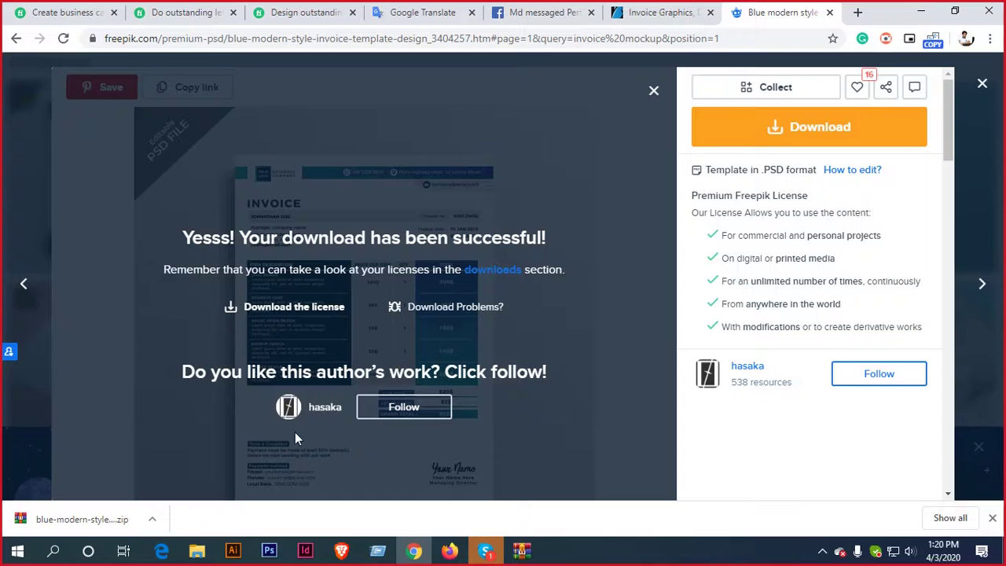
{"action": "left_click", "coordinate": [74, 519]}
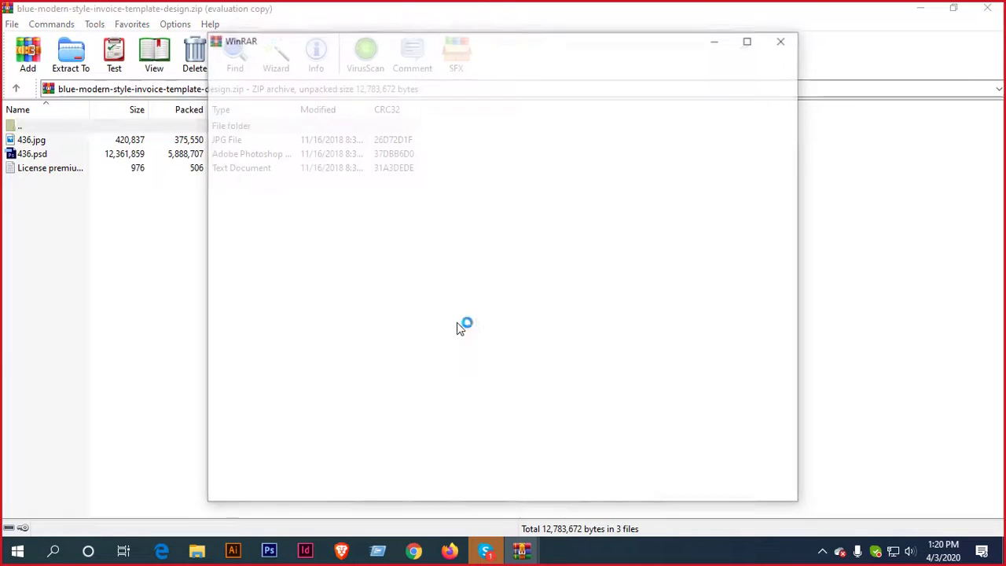
{"action": "left_click", "coordinate": [782, 42]}
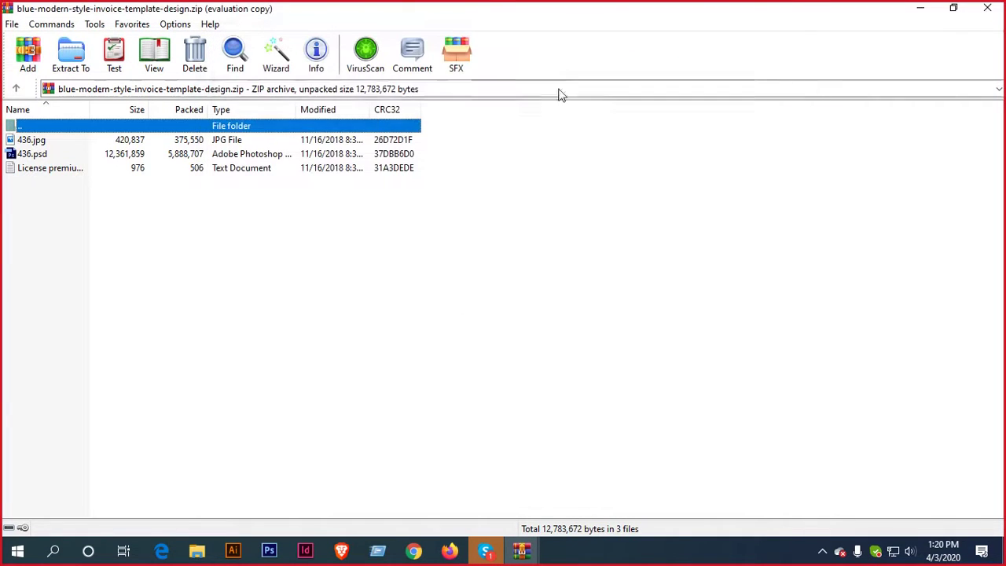
Open 436.psd from the archive without updating its text layers and try hiding the INVOICE, CONTACT and INVOICE DETAIL layers
{"action": "double_click", "coordinate": [30, 154]}
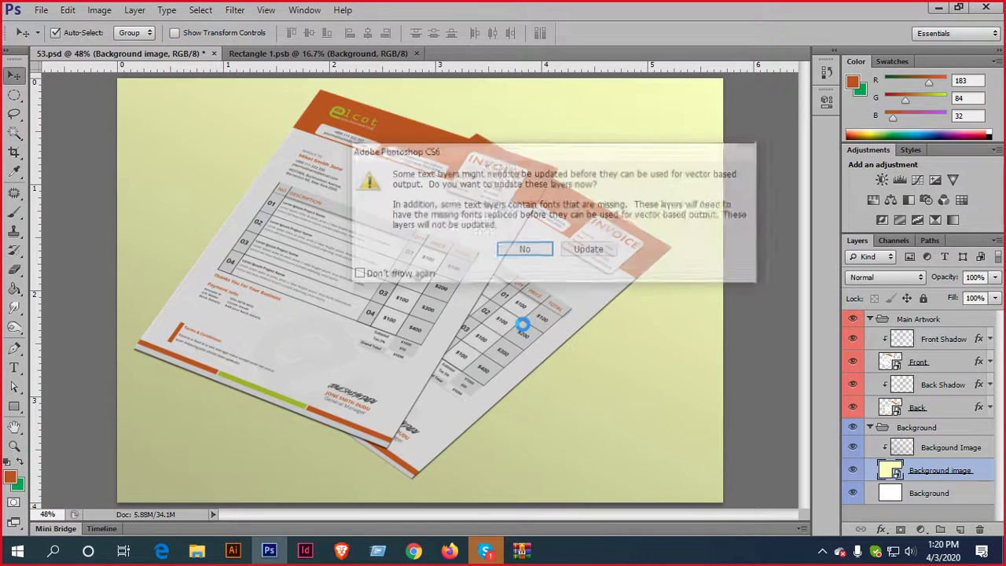
{"action": "left_click", "coordinate": [525, 250]}
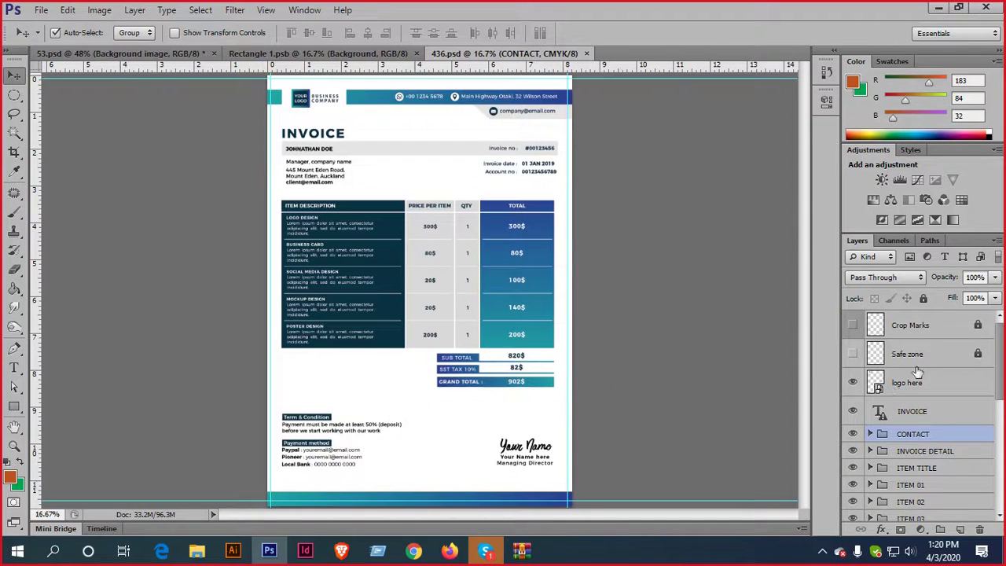
{"action": "left_click", "coordinate": [854, 434]}
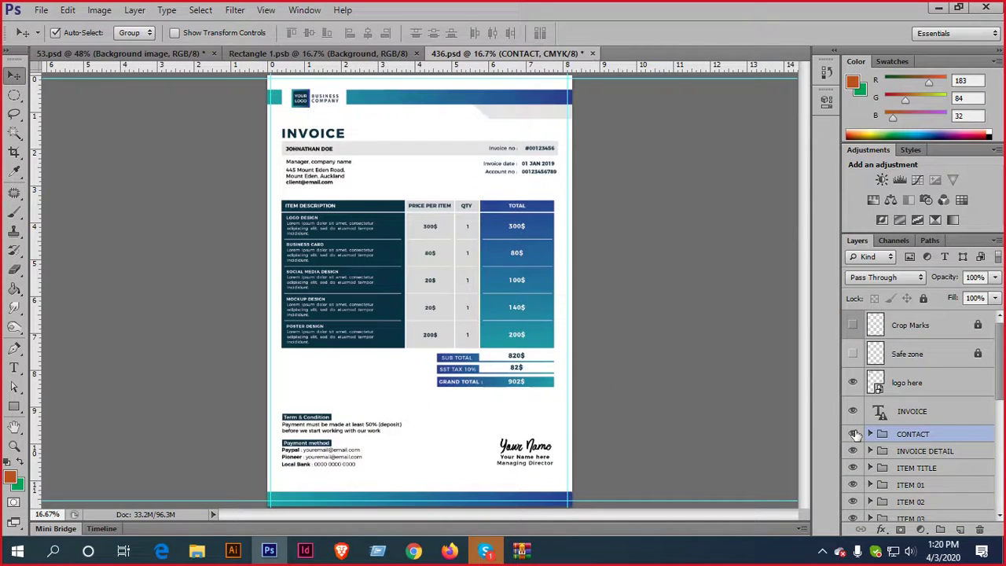
{"action": "left_click", "coordinate": [853, 434]}
{"action": "left_click", "coordinate": [852, 411]}
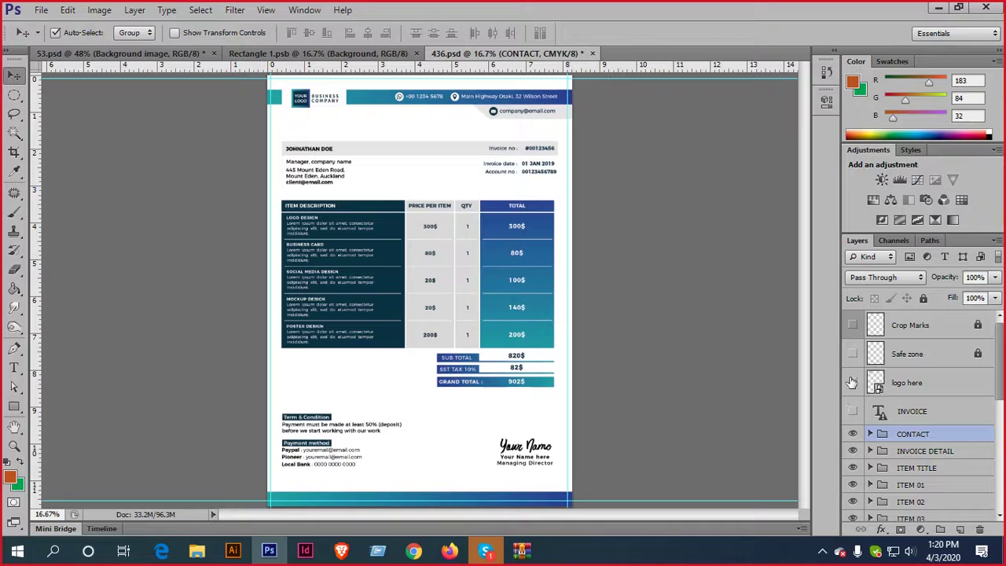
{"action": "left_click", "coordinate": [851, 382]}
{"action": "left_click", "coordinate": [851, 382]}
{"action": "scroll", "coordinate": [864, 369], "scroll_direction": "down", "scroll_amount": 5}
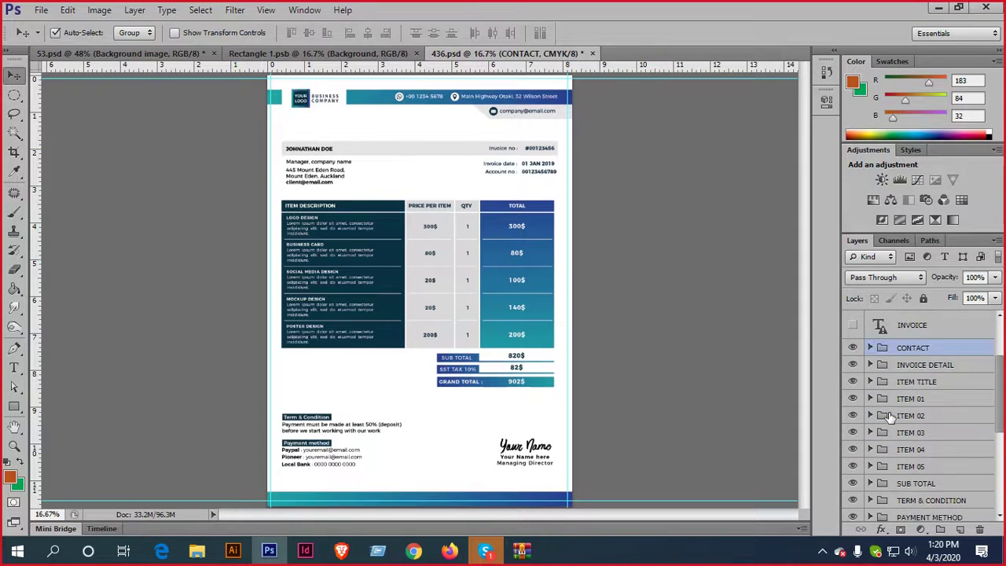
{"action": "left_click_drag", "start_coordinate": [854, 336], "coordinate": [857, 322]}
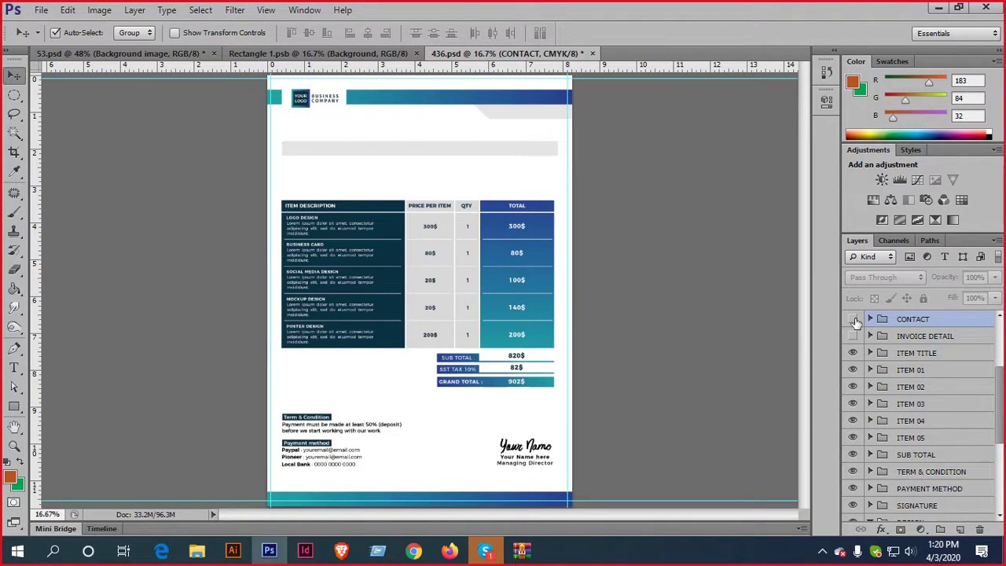
{"action": "scroll", "coordinate": [596, 371], "scroll_direction": "down", "scroll_amount": 2}
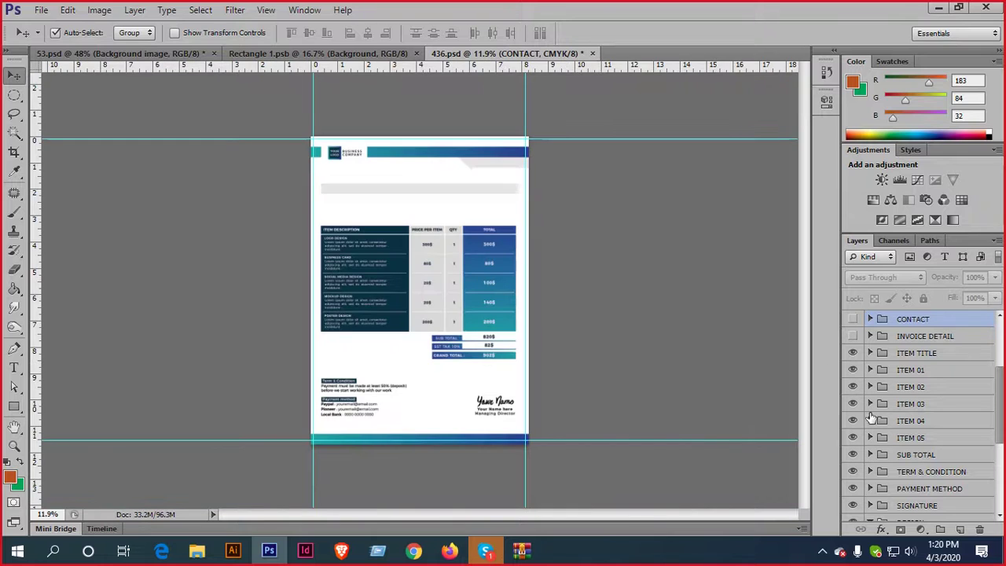
{"action": "scroll", "coordinate": [548, 325], "scroll_direction": "up", "scroll_amount": 2}
{"action": "scroll", "coordinate": [472, 197], "scroll_direction": "down", "scroll_amount": 2}
Close the Rectangle 1.psb and 436.psd documents without saving changes, keeping 53.psd open
{"action": "left_click", "coordinate": [330, 55]}
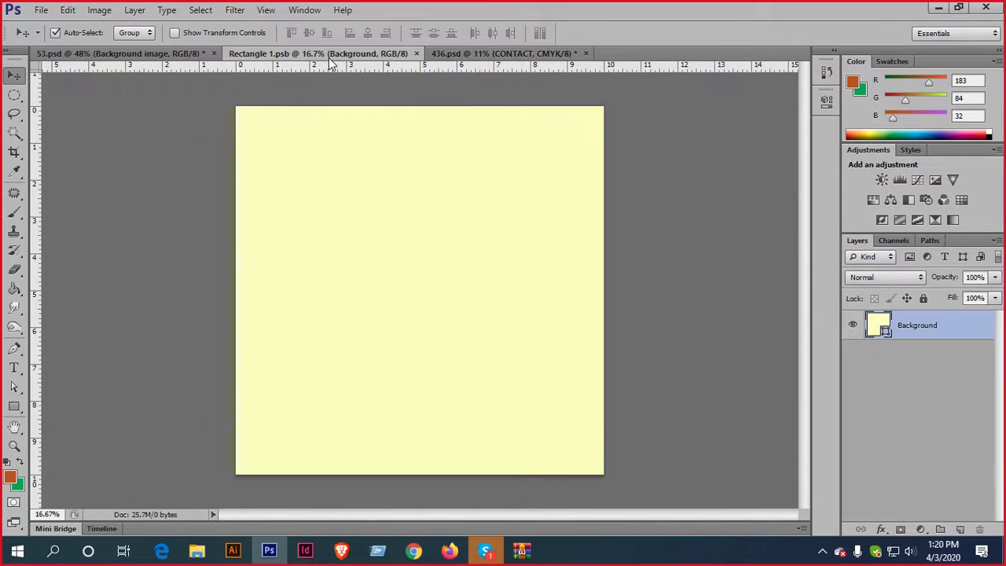
{"action": "left_click", "coordinate": [417, 54]}
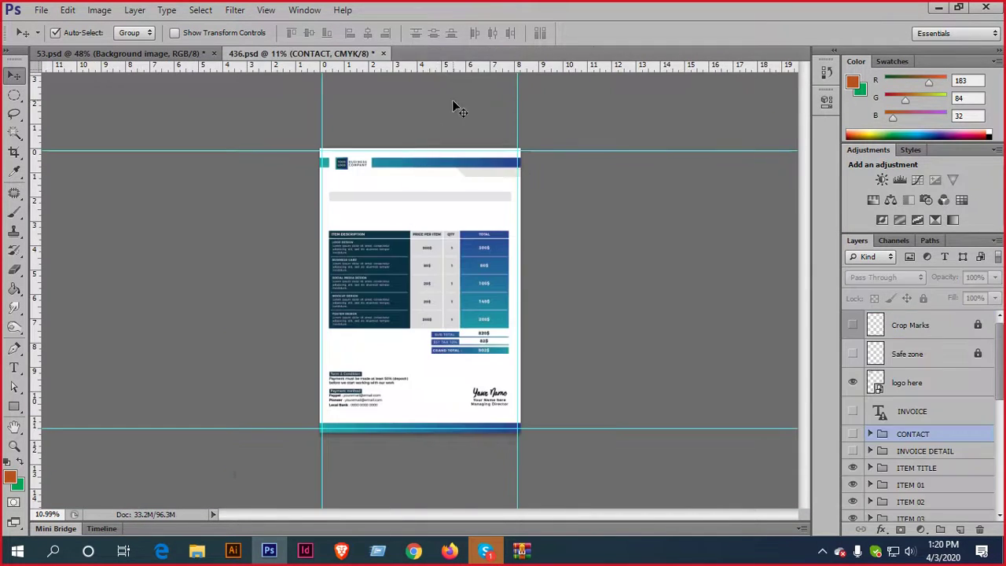
{"action": "left_click", "coordinate": [383, 53]}
{"action": "left_click", "coordinate": [488, 211]}
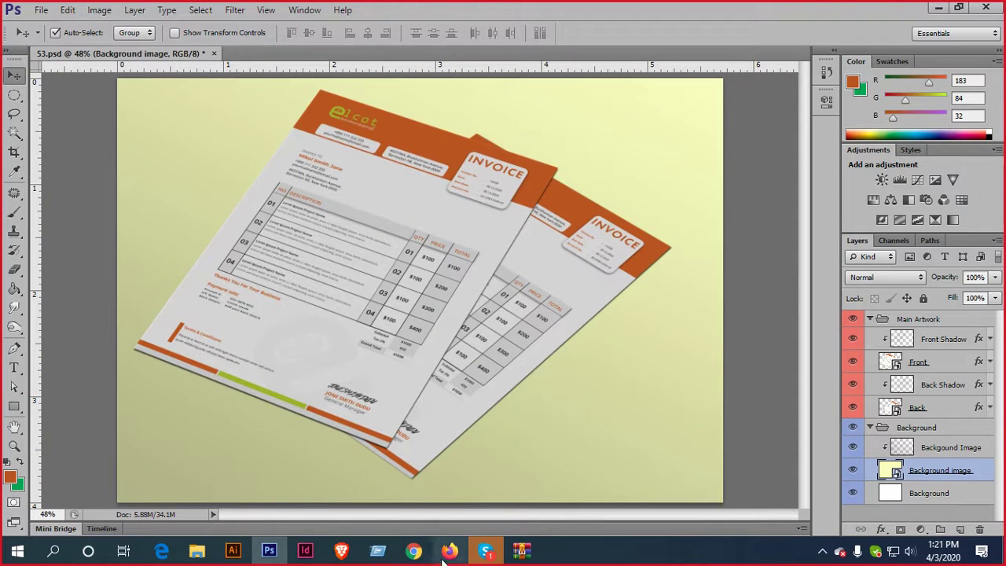
Switch to Freepik in Chrome, close the blue template's preview and restrict the premium invoice mockup results to the Psd category
{"action": "left_click", "coordinate": [413, 550]}
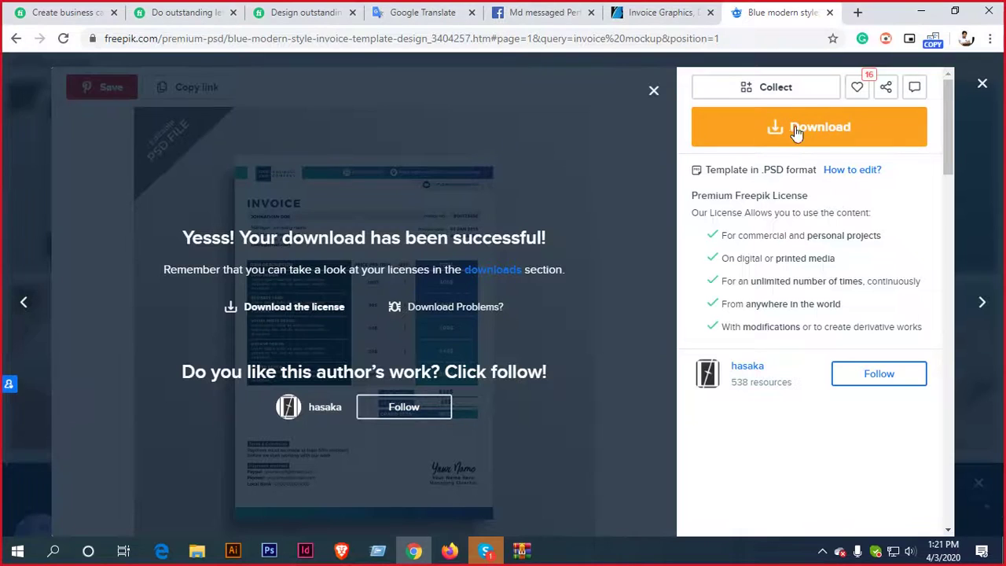
{"action": "left_click", "coordinate": [981, 83]}
{"action": "scroll", "coordinate": [877, 187], "scroll_direction": "up", "scroll_amount": 2}
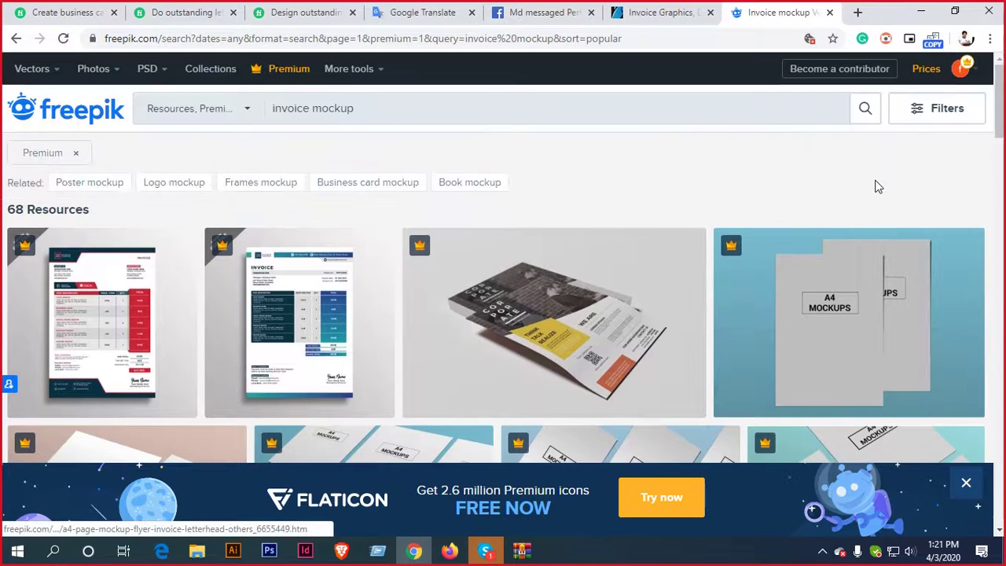
{"action": "left_click", "coordinate": [912, 114]}
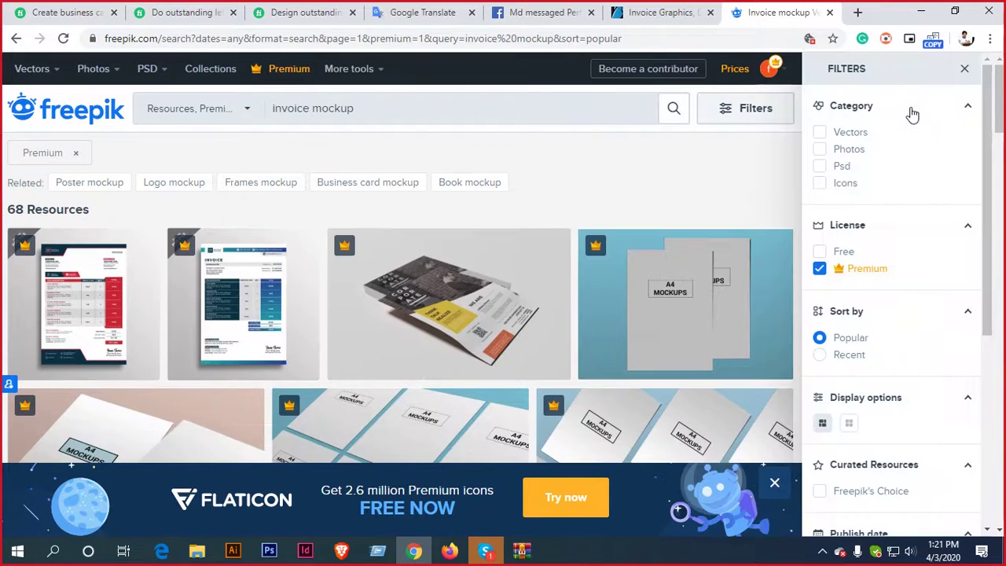
{"action": "left_click", "coordinate": [821, 166]}
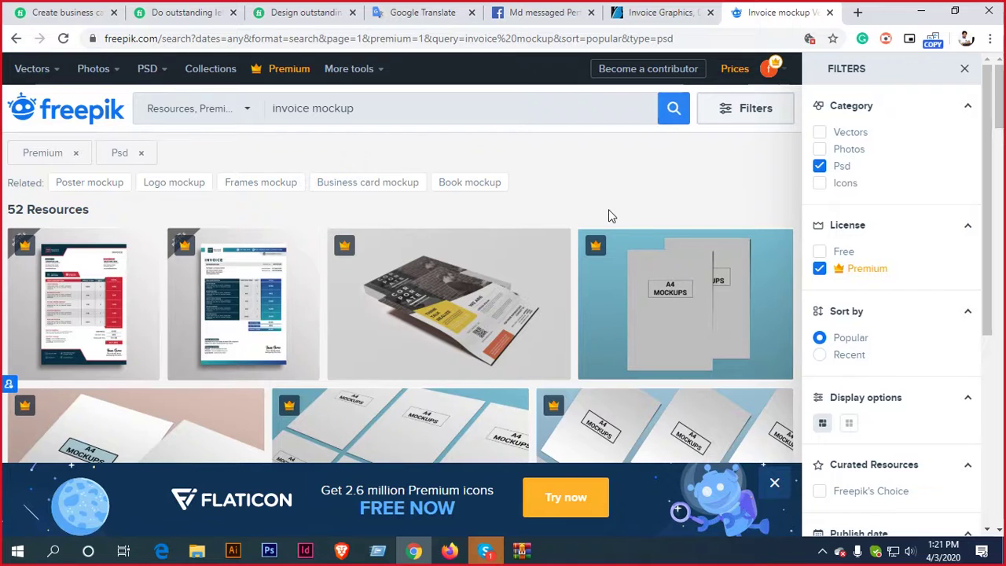
Open the red modern professional invoice template and the A4 page mock-up with two salmon pages in separate tabs
{"action": "middle_click", "coordinate": [65, 293]}
{"action": "scroll", "coordinate": [529, 206], "scroll_direction": "down", "scroll_amount": 4}
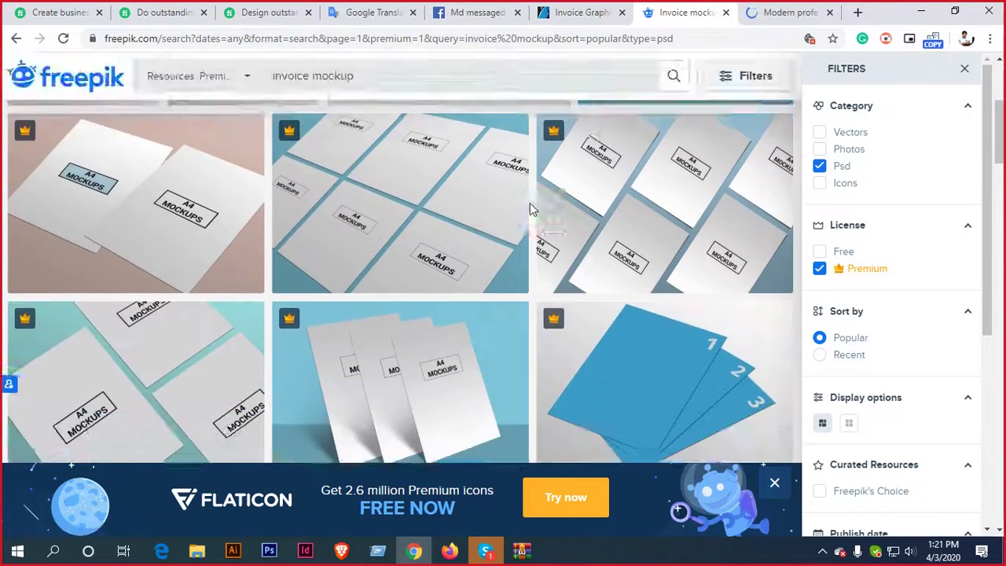
{"action": "scroll", "coordinate": [530, 209], "scroll_direction": "down", "scroll_amount": 1}
{"action": "scroll", "coordinate": [529, 209], "scroll_direction": "down", "scroll_amount": 2}
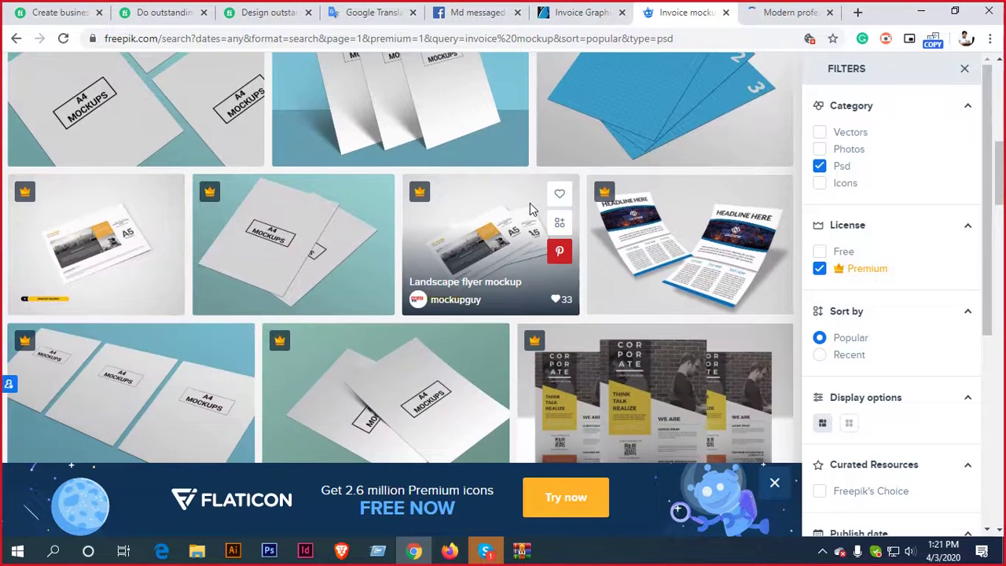
{"action": "scroll", "coordinate": [530, 208], "scroll_direction": "down", "scroll_amount": 5}
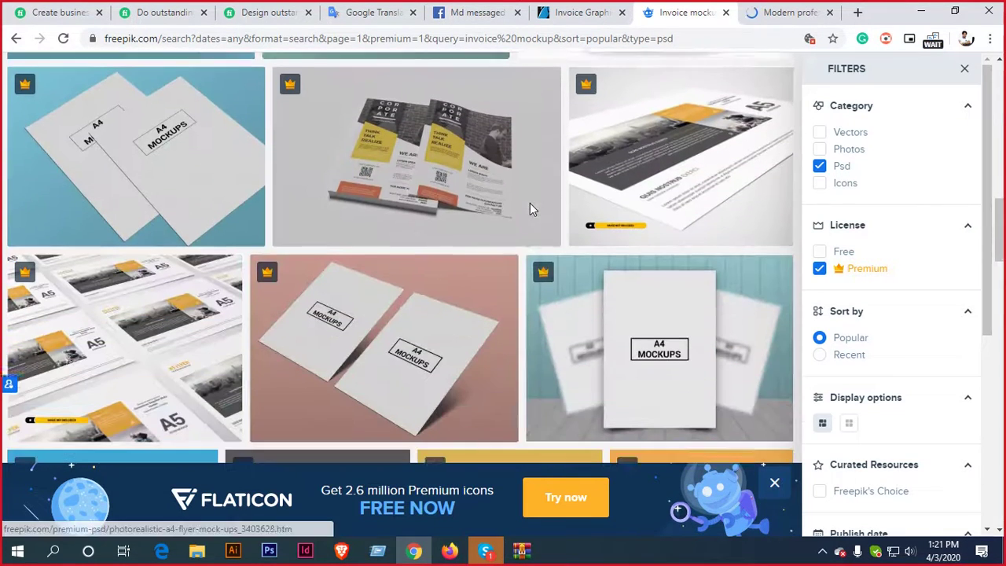
{"action": "scroll", "coordinate": [530, 209], "scroll_direction": "down", "scroll_amount": 3}
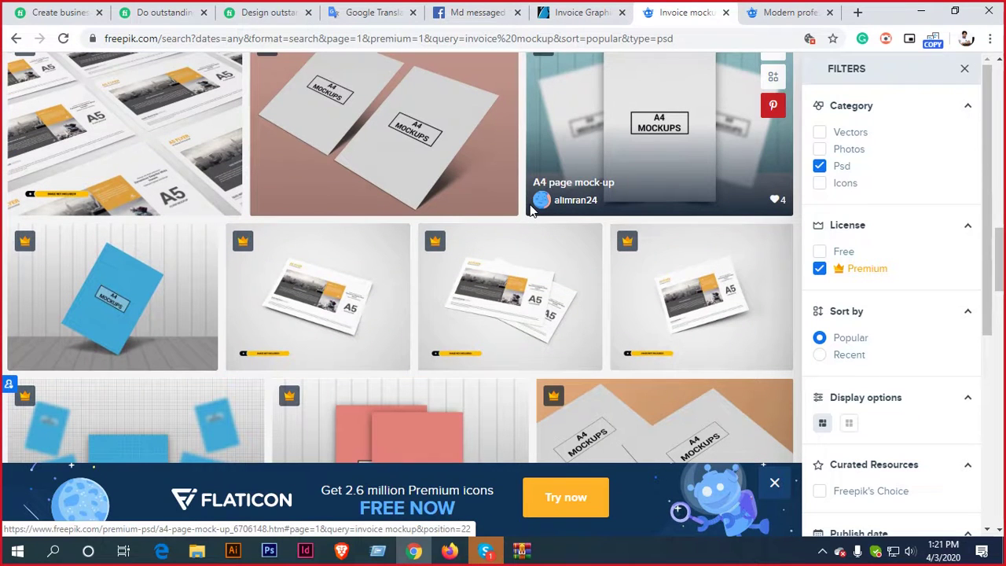
{"action": "scroll", "coordinate": [530, 209], "scroll_direction": "down", "scroll_amount": 3}
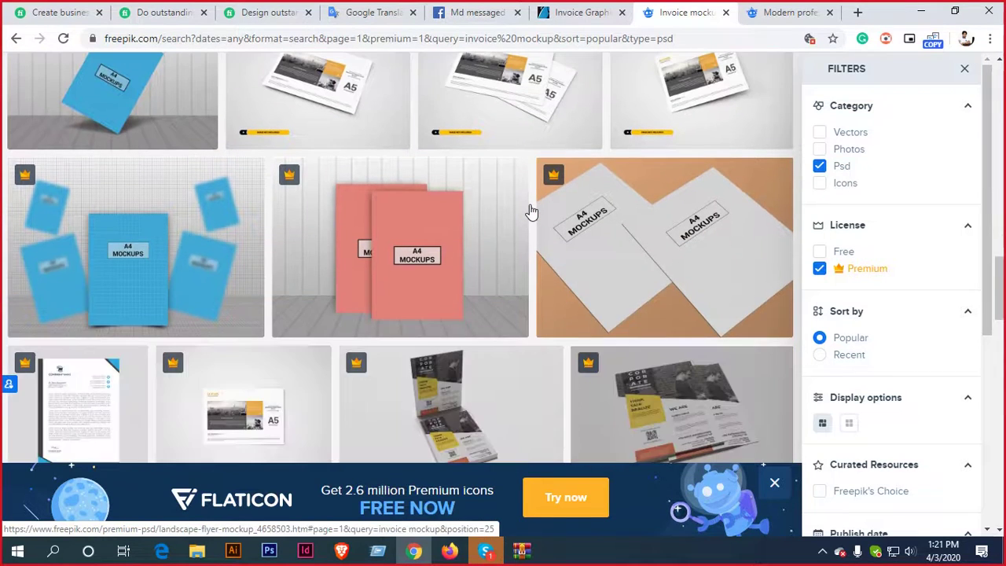
{"action": "middle_click", "coordinate": [424, 253]}
Download the modern professional invoice template, close its page and download the A4 page mock-up
{"action": "left_click", "coordinate": [682, 14]}
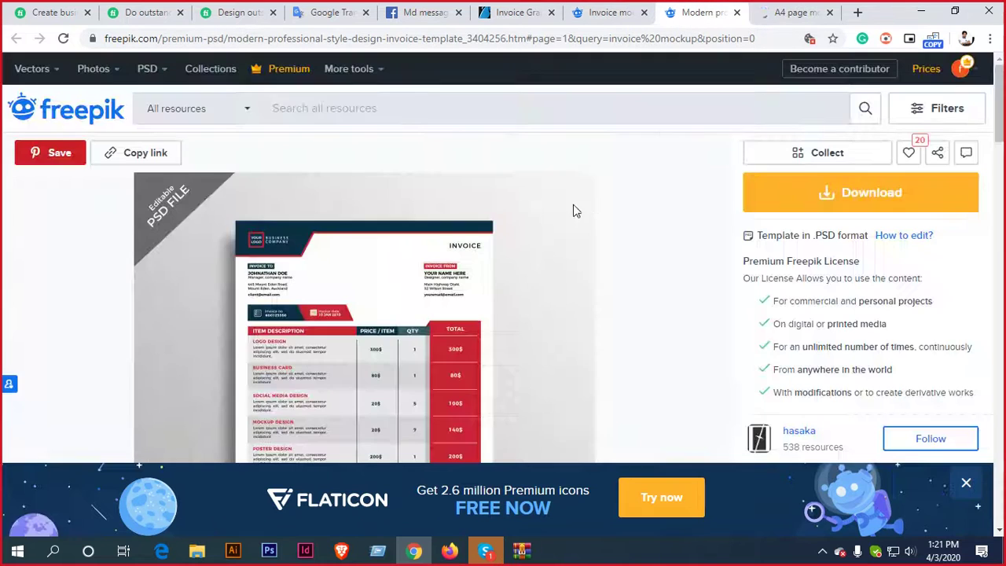
{"action": "left_click", "coordinate": [845, 203]}
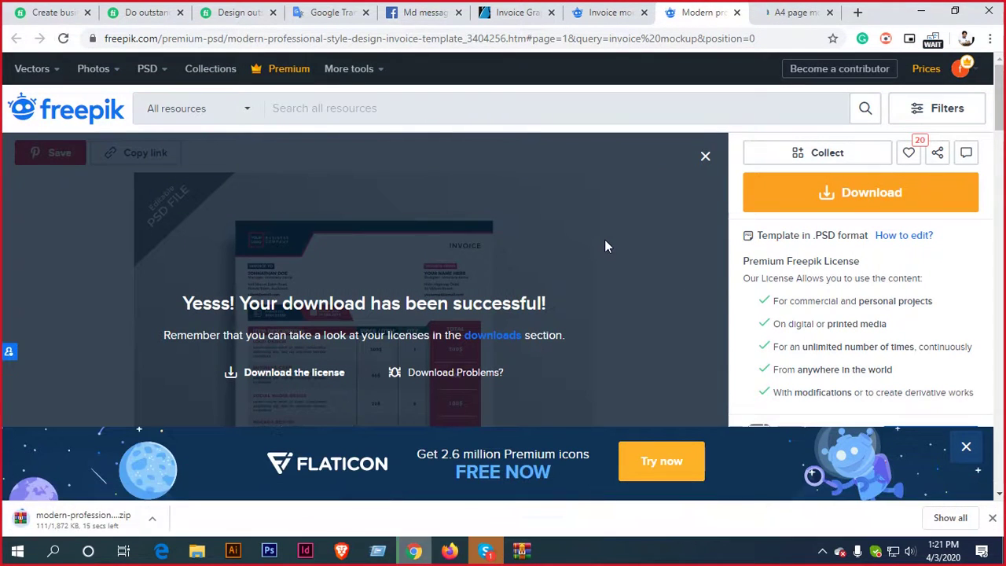
{"action": "left_click", "coordinate": [736, 13]}
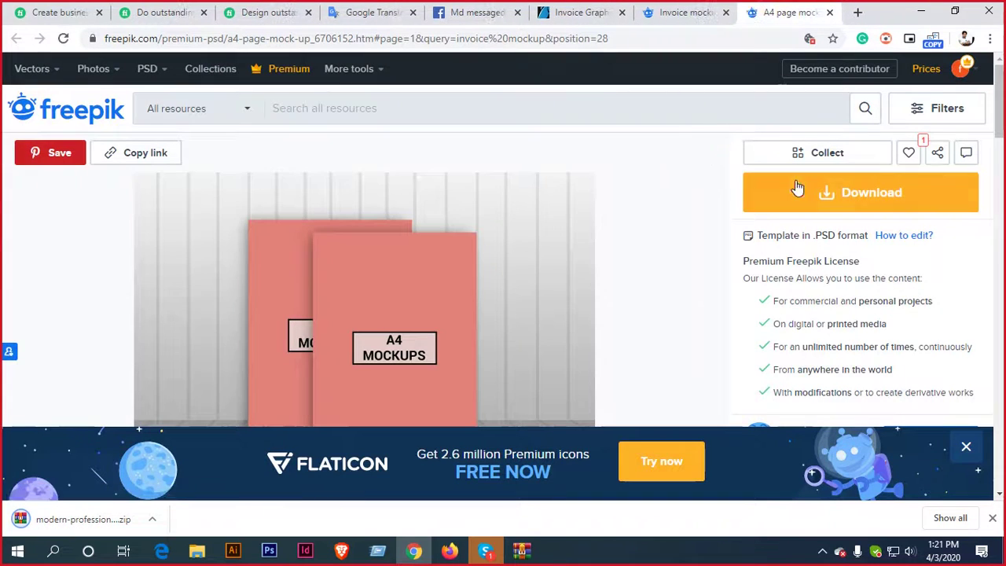
{"action": "left_click", "coordinate": [824, 194]}
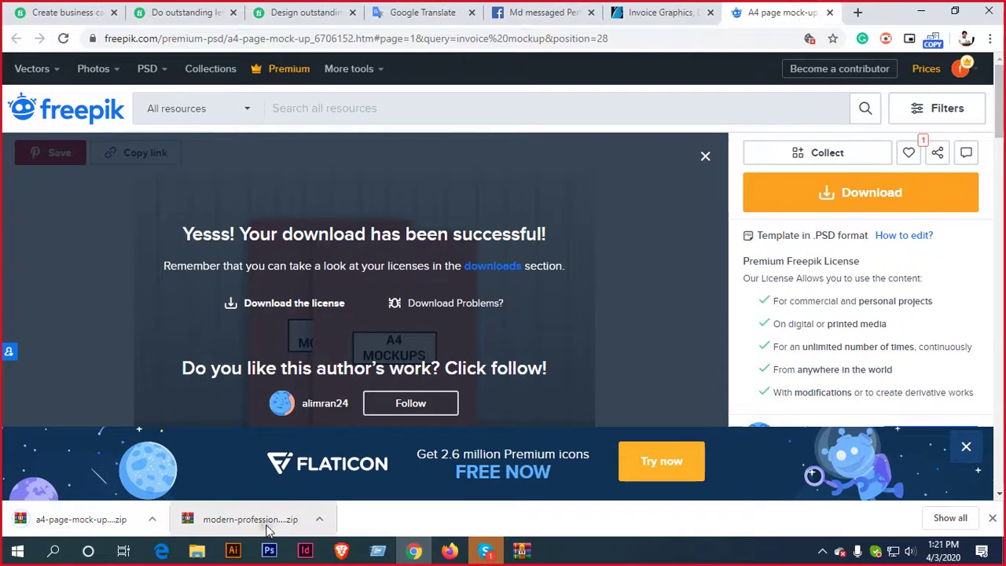
Open 435.psd from the modern professional template's archive in Photoshop without updating its text layers, look at it and close it
{"action": "left_click", "coordinate": [271, 520]}
{"action": "double_click", "coordinate": [45, 153]}
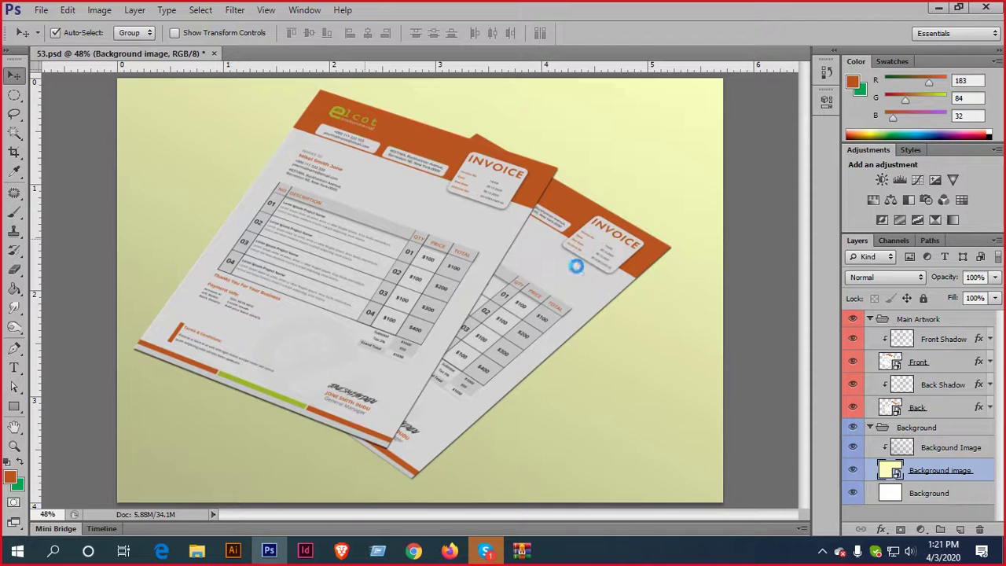
{"action": "left_click", "coordinate": [394, 275]}
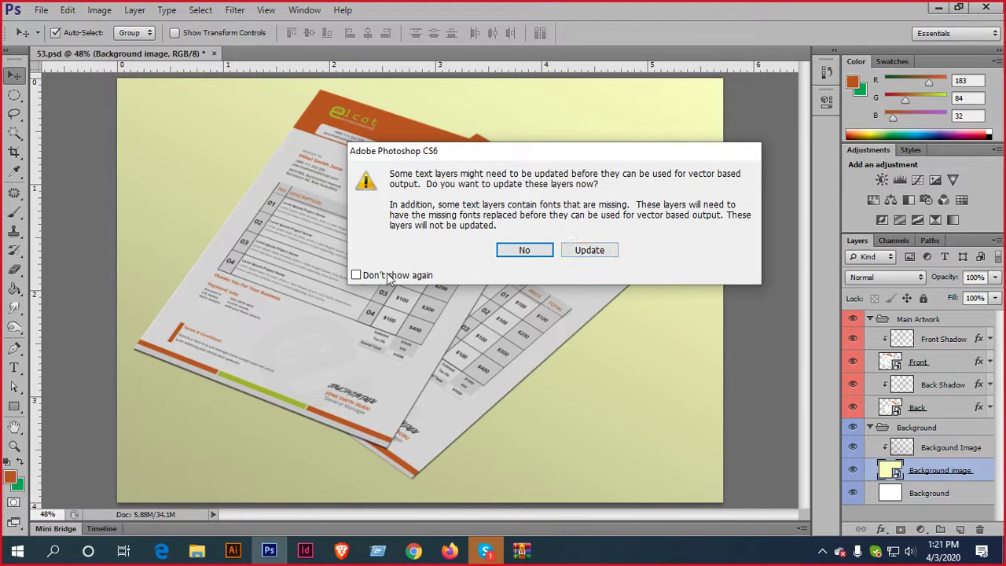
{"action": "left_click", "coordinate": [523, 249]}
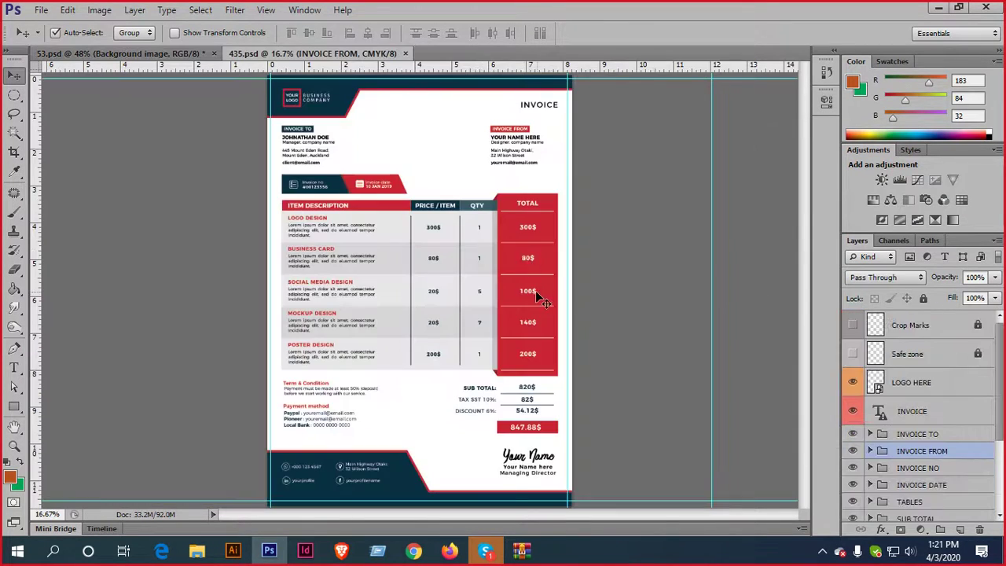
{"action": "left_click", "coordinate": [404, 54]}
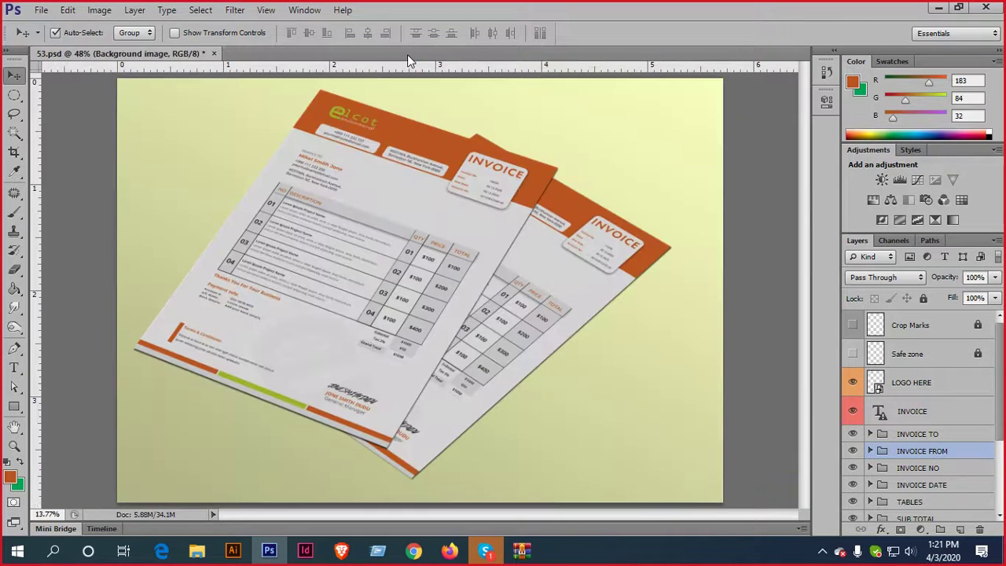
Open the downloaded A4 page mock-up archive and load 62.psd in Photoshop, keeping its layers
{"action": "left_click", "coordinate": [413, 550]}
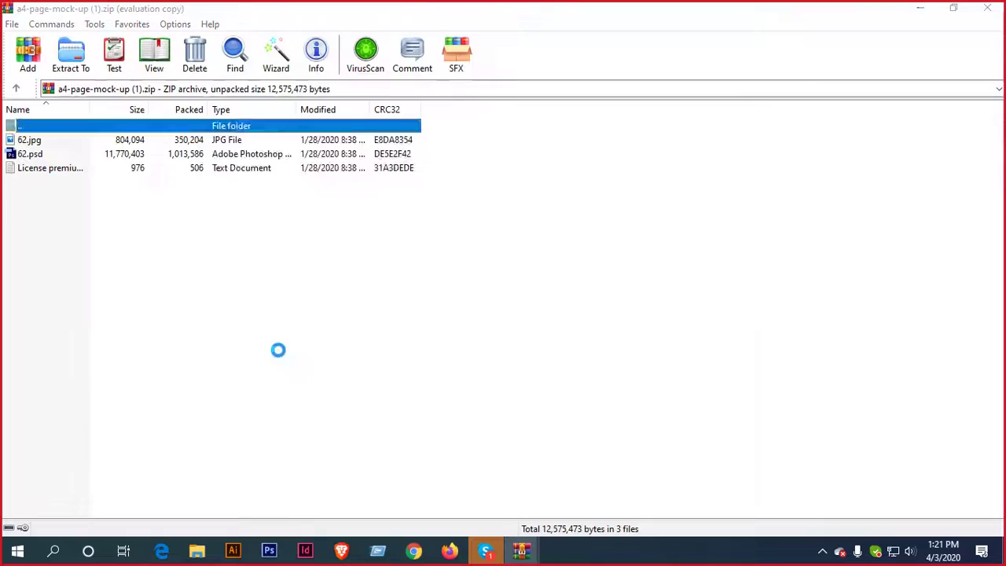
{"action": "left_click", "coordinate": [786, 41]}
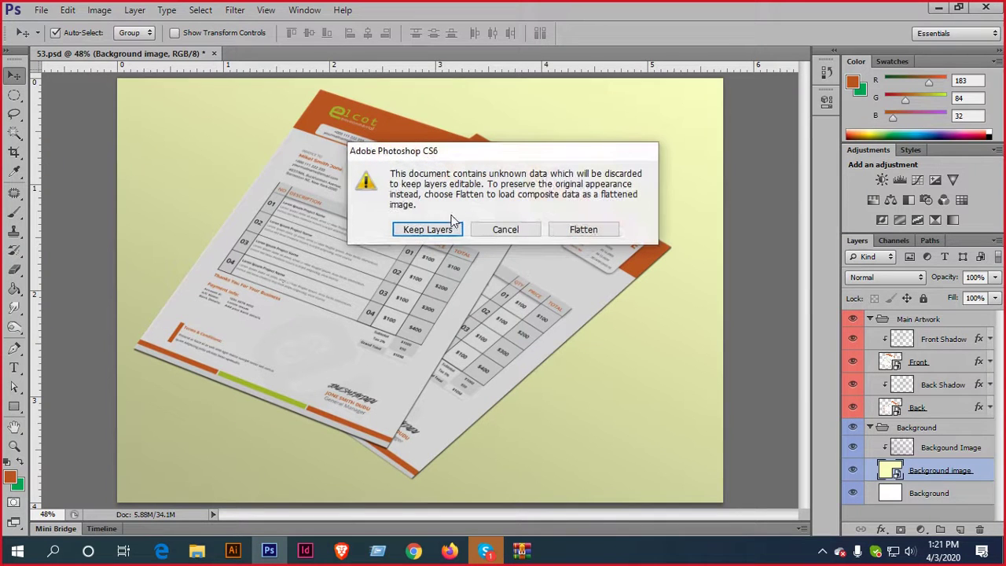
{"action": "left_click", "coordinate": [428, 227]}
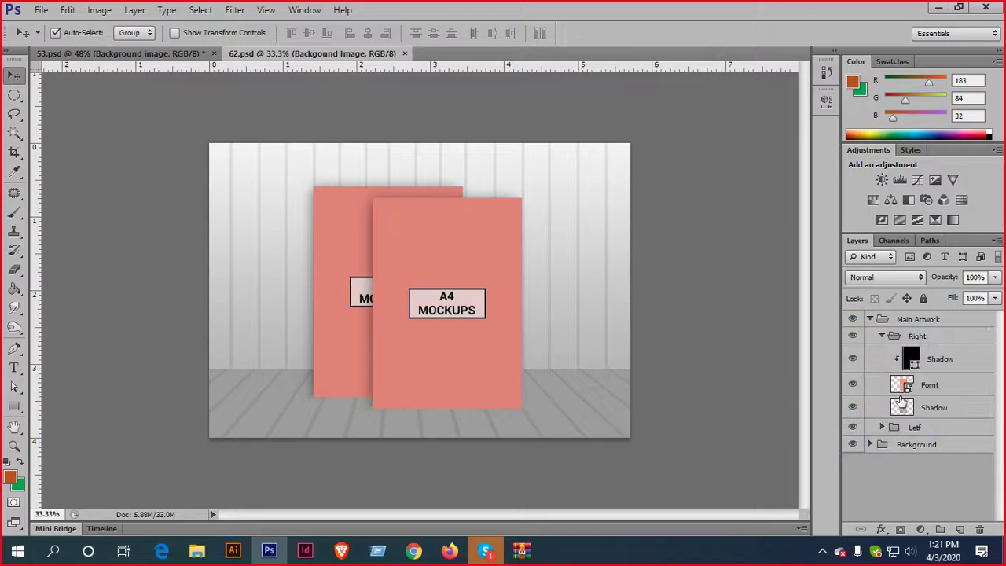
Paste the invoice artwork from Illustrator into the Fornt smart object, enlarge it to about 104%, and save and close its contents
{"action": "double_click", "coordinate": [908, 387]}
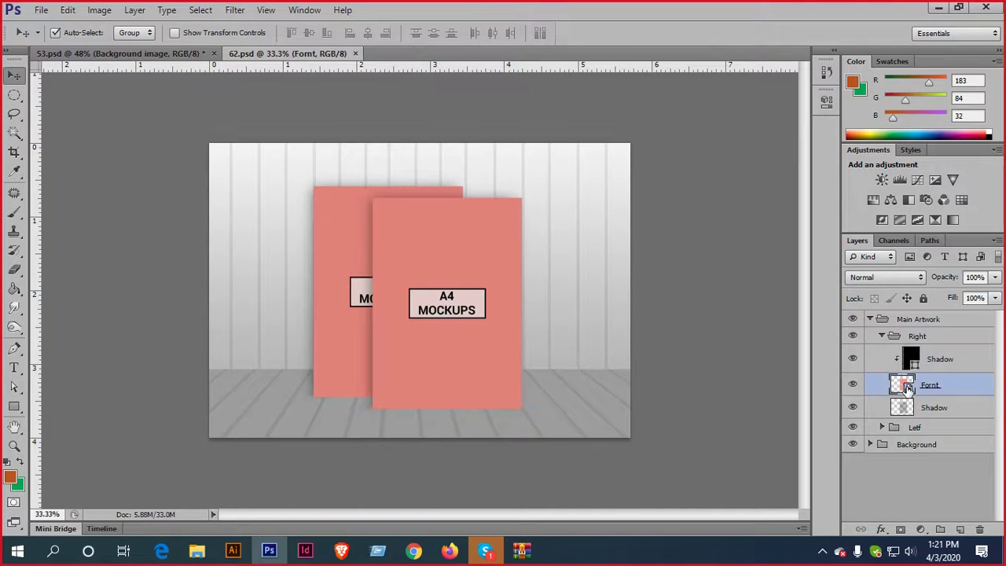
{"action": "left_click", "coordinate": [425, 228]}
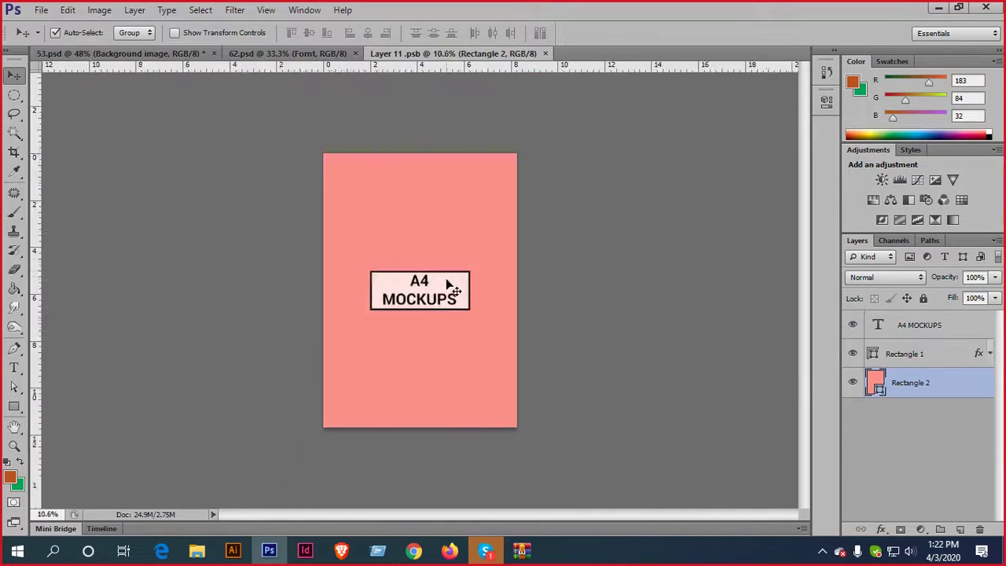
{"action": "left_click", "coordinate": [232, 552]}
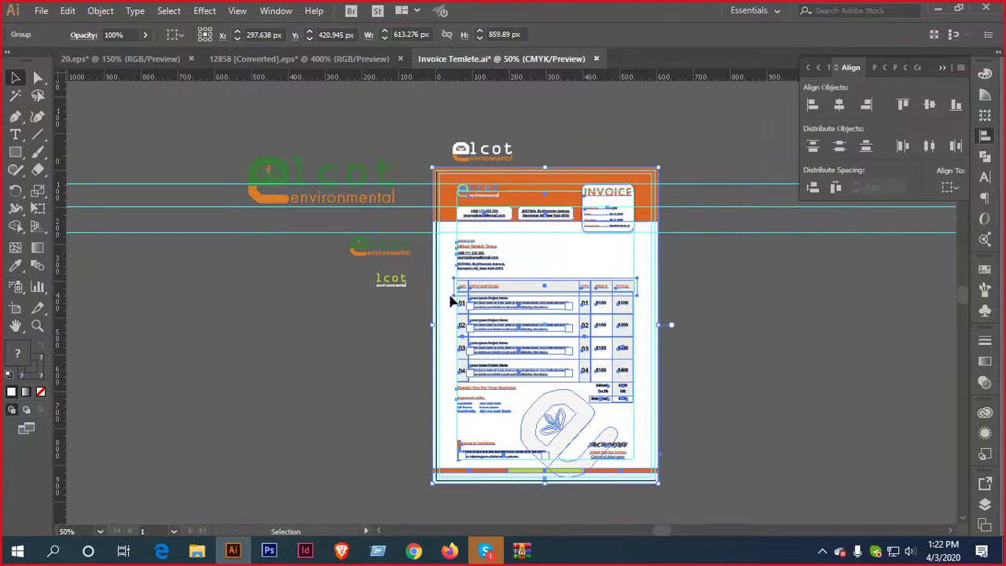
{"action": "left_click", "coordinate": [269, 552]}
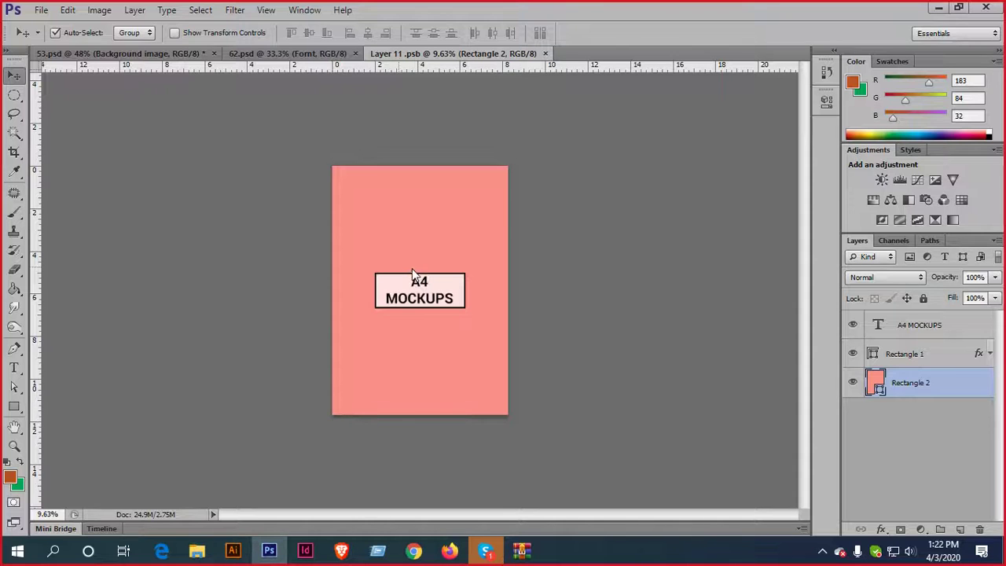
{"action": "key", "text": "ctrl+v"}
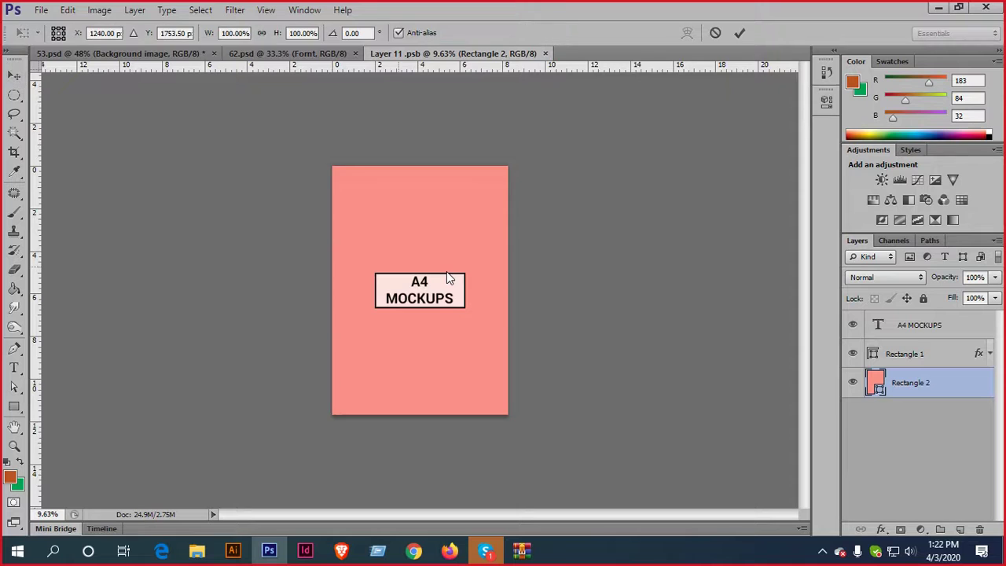
{"action": "left_click_drag", "start_coordinate": [509, 167], "coordinate": [516, 165]}
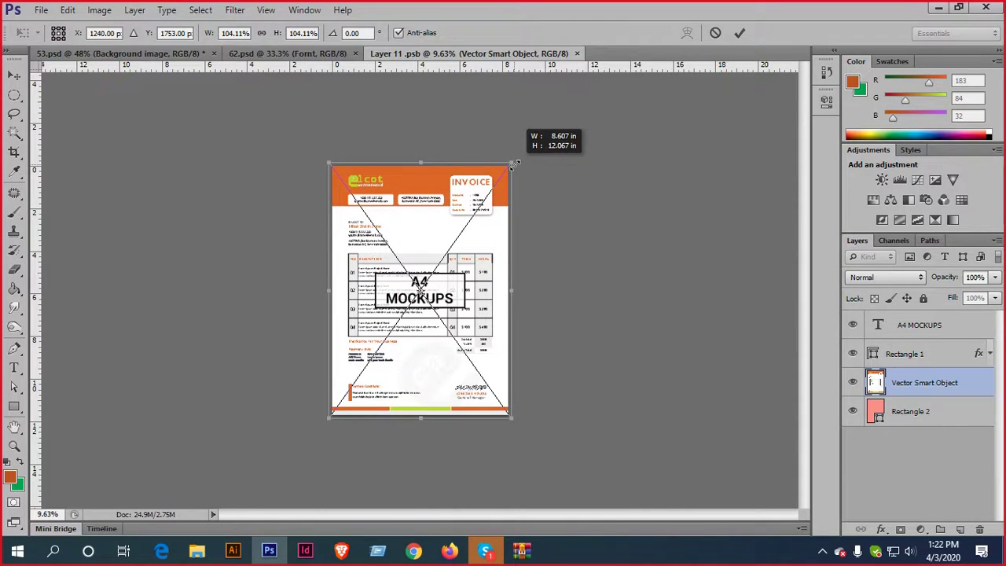
{"action": "left_click", "coordinate": [742, 31]}
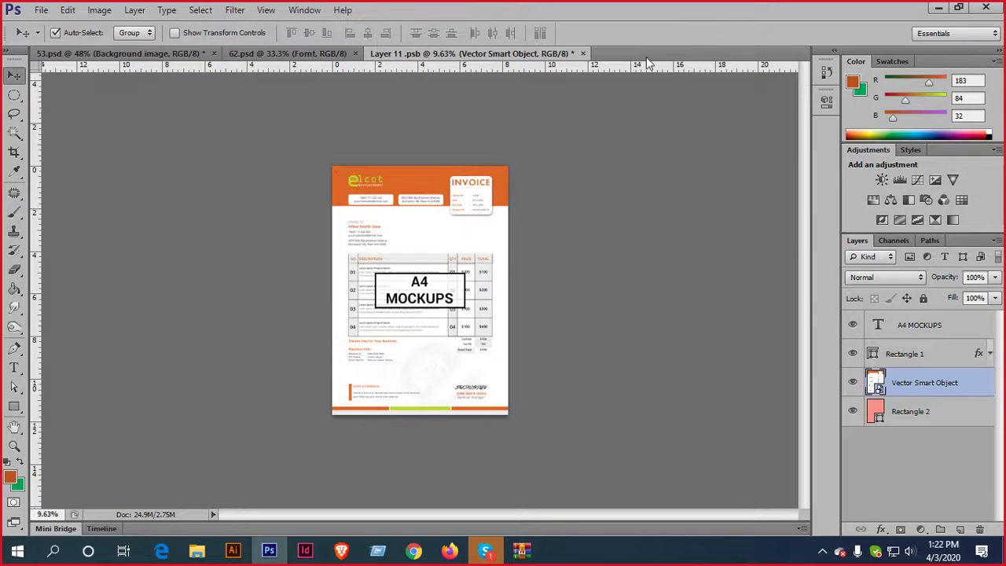
{"action": "left_click", "coordinate": [583, 54]}
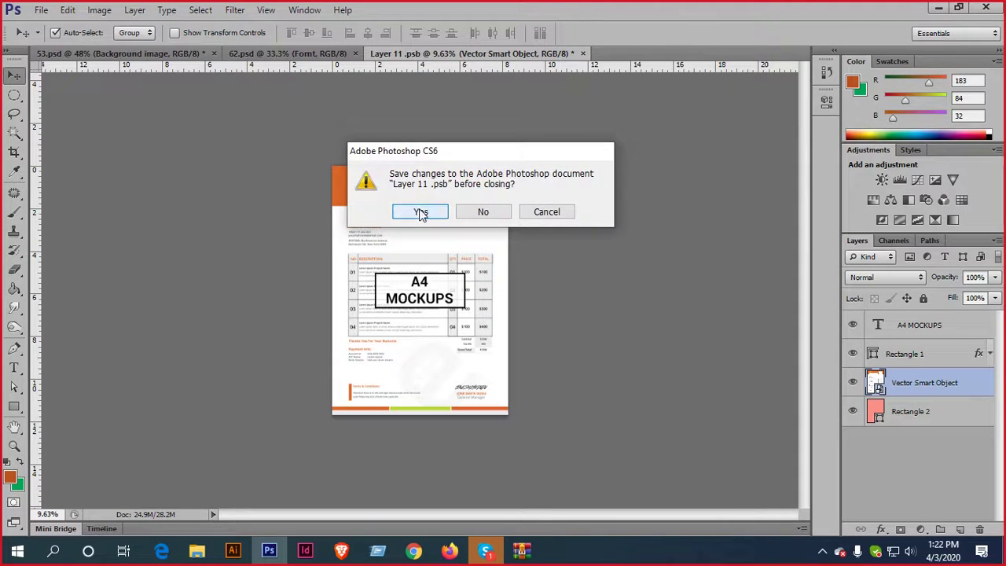
{"action": "left_click", "coordinate": [418, 211]}
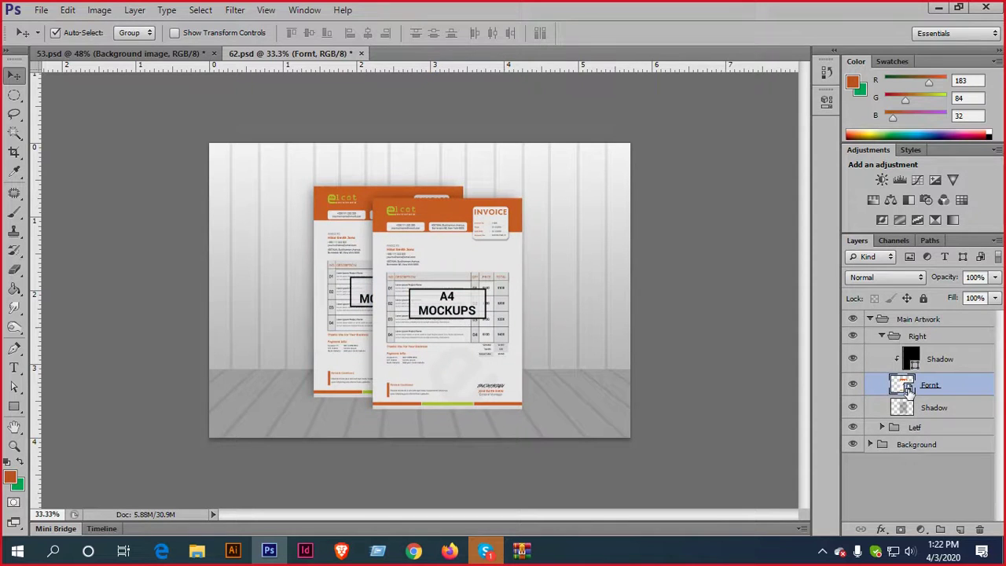
Hide the A4 MOCKUPS text and Rectangle 1 layers inside the Fornt smart object, and save and close its contents
{"action": "double_click", "coordinate": [905, 386]}
{"action": "left_click_drag", "start_coordinate": [852, 354], "coordinate": [853, 324]}
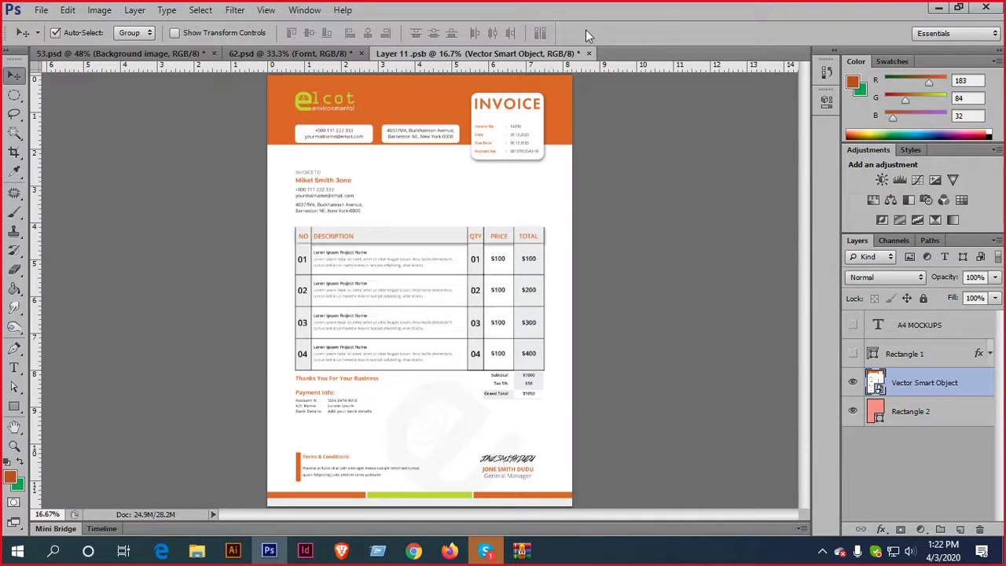
{"action": "left_click", "coordinate": [589, 53]}
{"action": "left_click", "coordinate": [419, 211]}
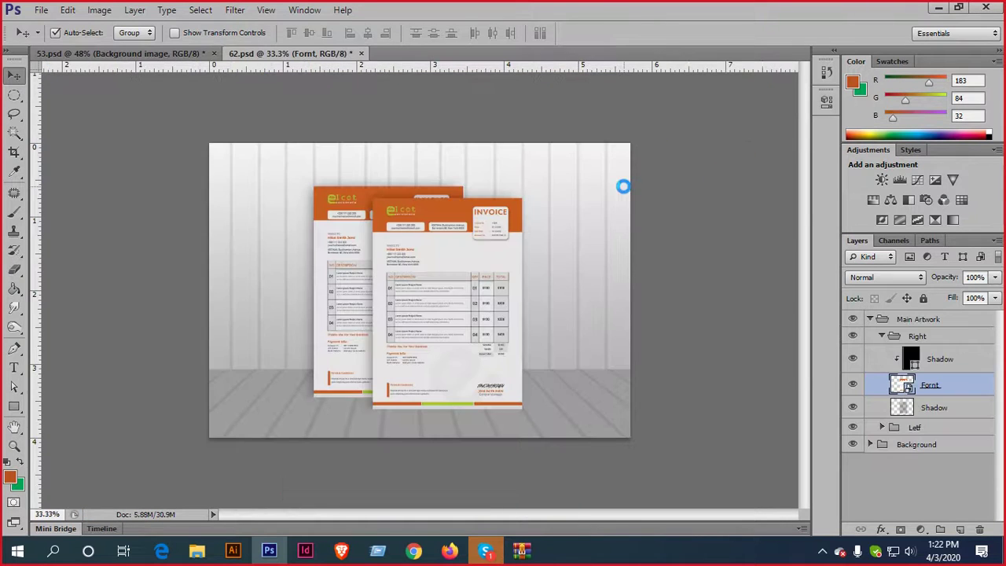
{"action": "scroll", "coordinate": [481, 294], "scroll_direction": "up", "scroll_amount": 2}
{"action": "scroll", "coordinate": [511, 291], "scroll_direction": "down", "scroll_amount": 2}
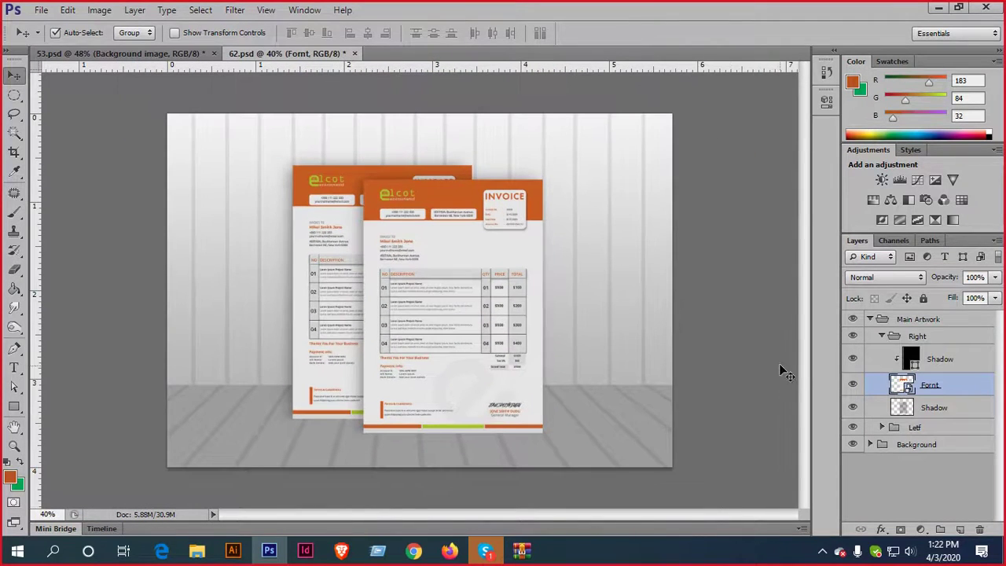
Expand the Background group and hide its clipped Backgound Image layer, checking the front page's shadow and the base layer on the way
{"action": "left_click", "coordinate": [852, 407]}
{"action": "left_click", "coordinate": [853, 407]}
{"action": "left_click", "coordinate": [853, 407]}
{"action": "left_click", "coordinate": [870, 445]}
{"action": "scroll", "coordinate": [899, 446], "scroll_direction": "down", "scroll_amount": 1}
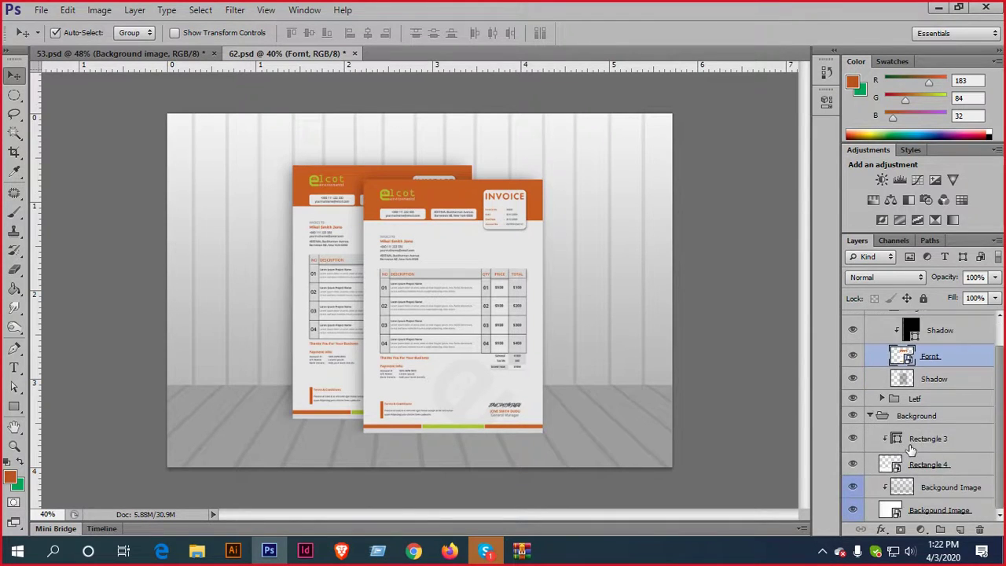
{"action": "left_click", "coordinate": [853, 510]}
{"action": "left_click", "coordinate": [853, 511]}
{"action": "left_click", "coordinate": [852, 487]}
{"action": "left_click", "coordinate": [852, 487]}
{"action": "left_click", "coordinate": [853, 488]}
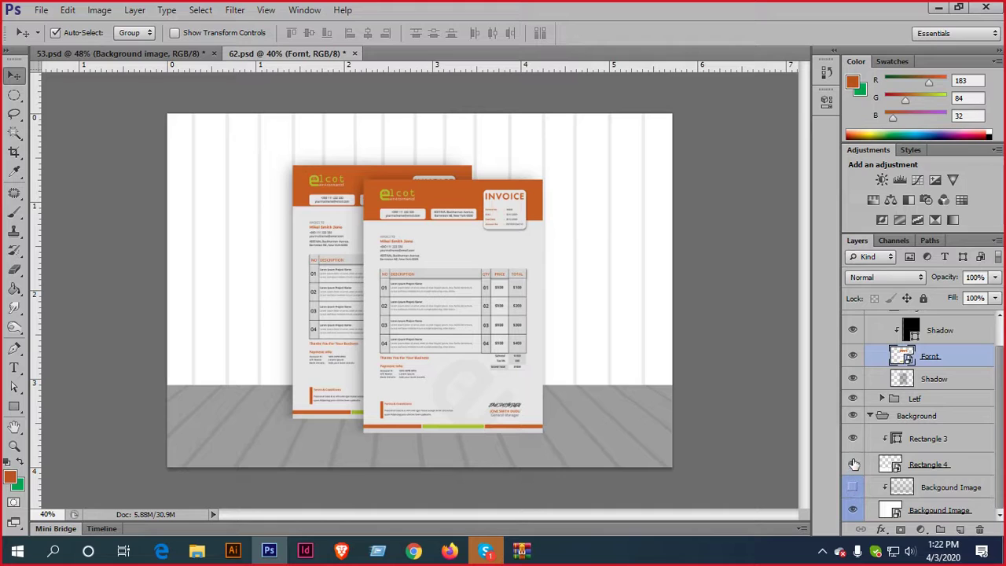
Toggle the visibility of the Rectangle 4 and Rectangle 3 layers to see which part of the backdrop each one controls
{"action": "left_click", "coordinate": [852, 463]}
{"action": "left_click", "coordinate": [853, 462]}
{"action": "left_click", "coordinate": [854, 440]}
{"action": "left_click", "coordinate": [854, 440]}
{"action": "left_click", "coordinate": [854, 440]}
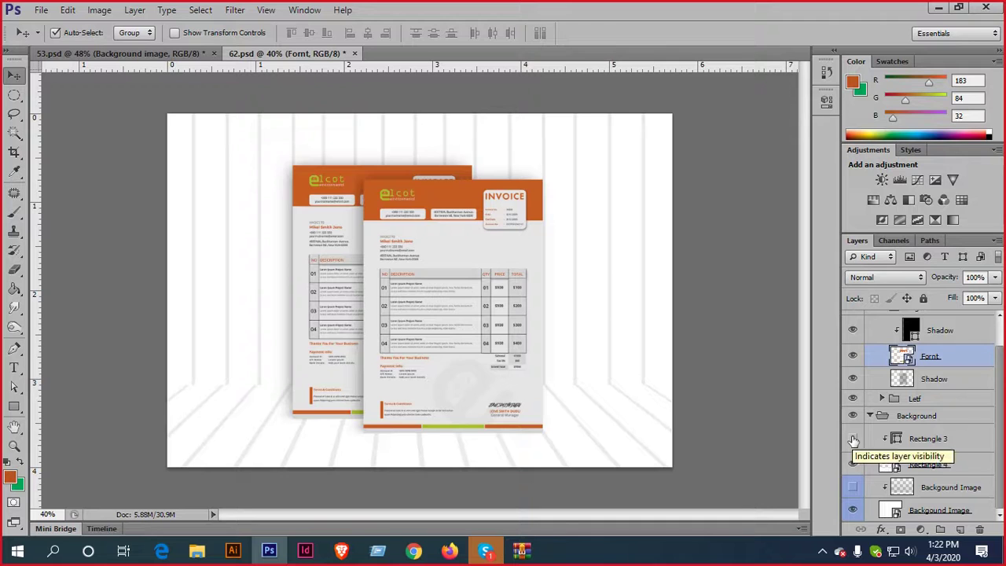
{"action": "left_click", "coordinate": [853, 440]}
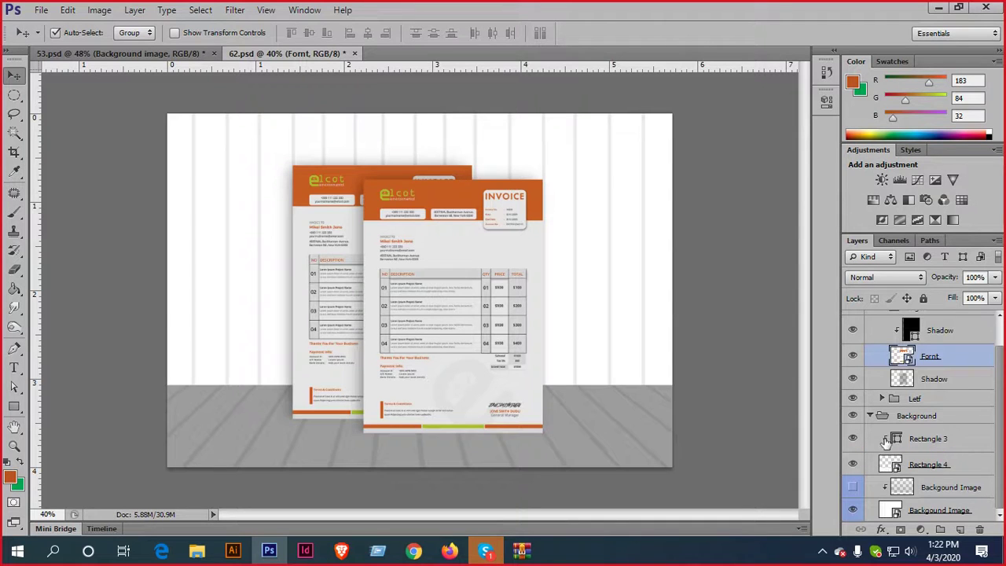
Recolour the Rectangle 3 floor shape to light grey e9e9e9 after trying pink and the invoice's green and orange
{"action": "double_click", "coordinate": [895, 440]}
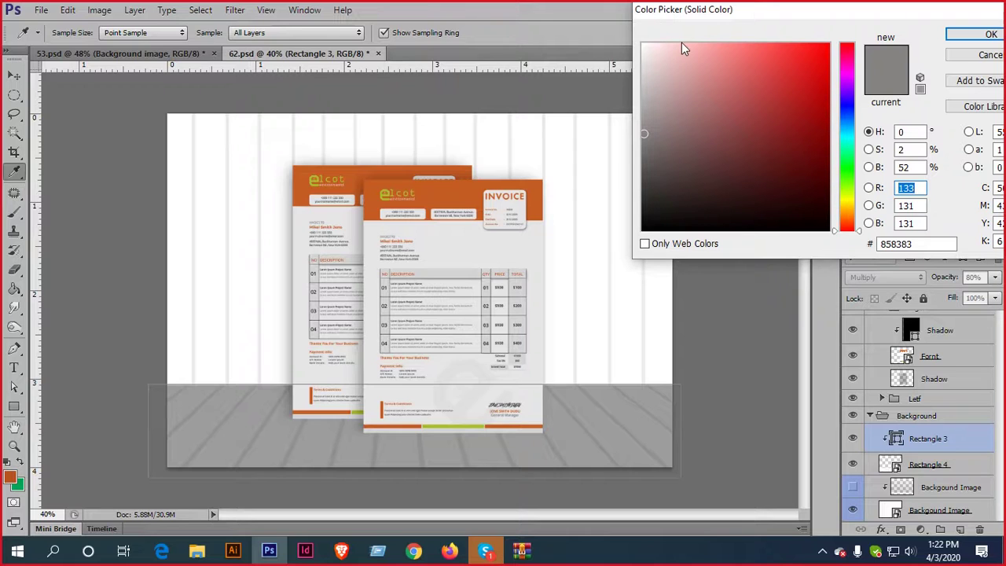
{"action": "left_click_drag", "start_coordinate": [669, 53], "coordinate": [670, 33]}
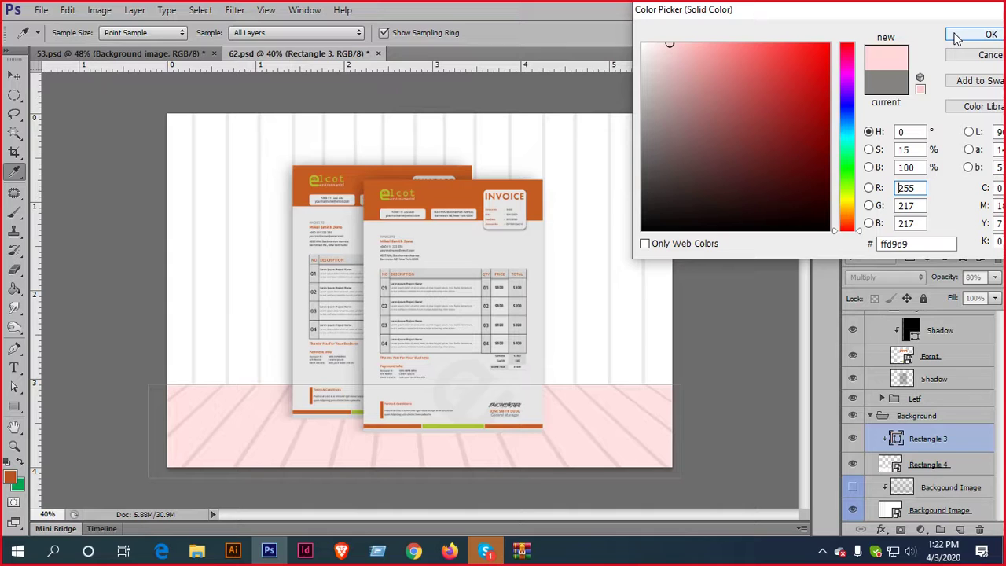
{"action": "left_click", "coordinate": [449, 419]}
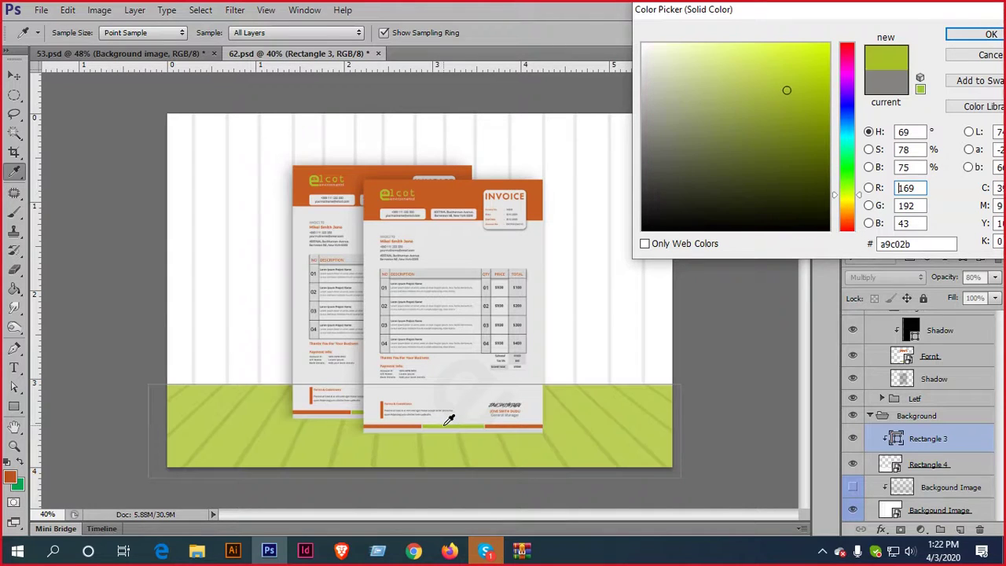
{"action": "left_click", "coordinate": [459, 184]}
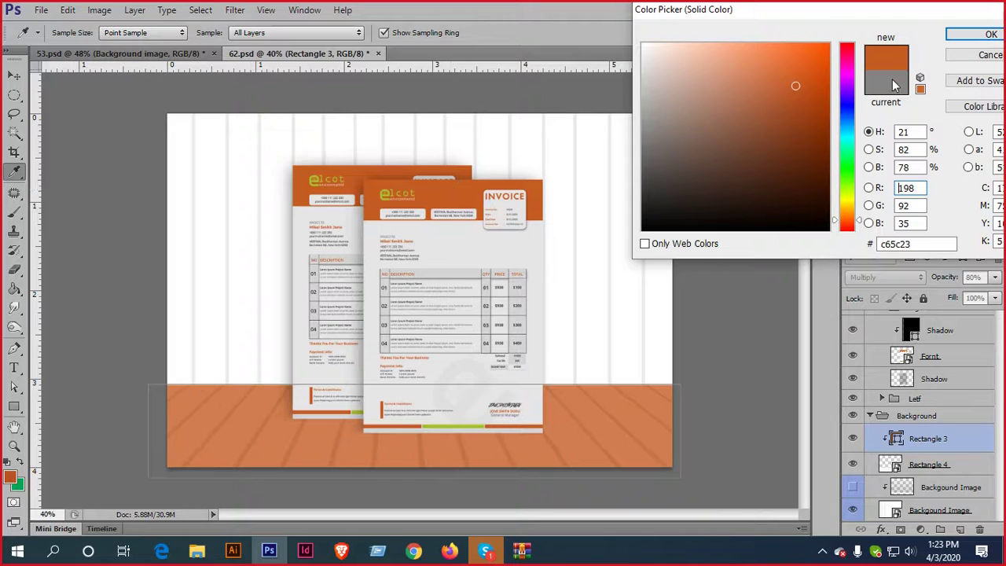
{"action": "left_click", "coordinate": [445, 425]}
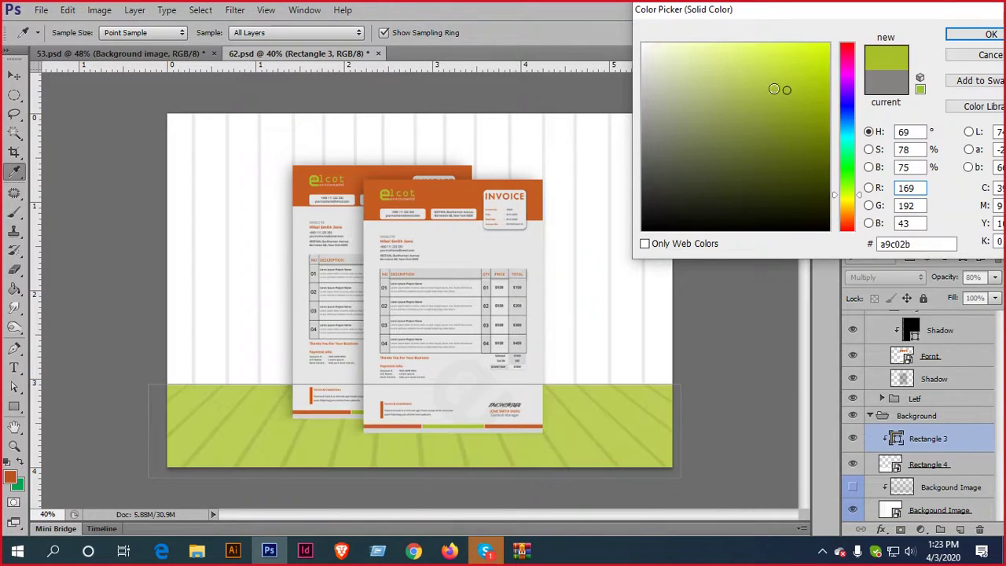
{"action": "mouse_move", "coordinate": [786, 89]}
{"action": "left_mouse_down"}
{"action": "mouse_move", "coordinate": [689, 26]}
{"action": "mouse_move", "coordinate": [725, 38]}
{"action": "mouse_move", "coordinate": [746, 28]}
{"action": "left_mouse_up"}
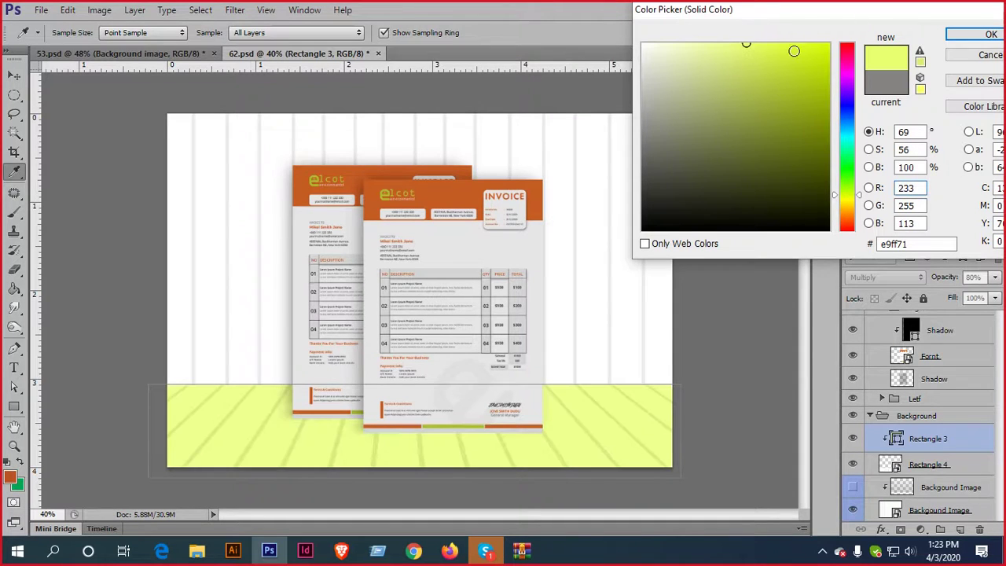
{"action": "mouse_move", "coordinate": [793, 51]}
{"action": "left_mouse_down"}
{"action": "mouse_move", "coordinate": [833, 29]}
{"action": "mouse_move", "coordinate": [721, 44]}
{"action": "left_mouse_up"}
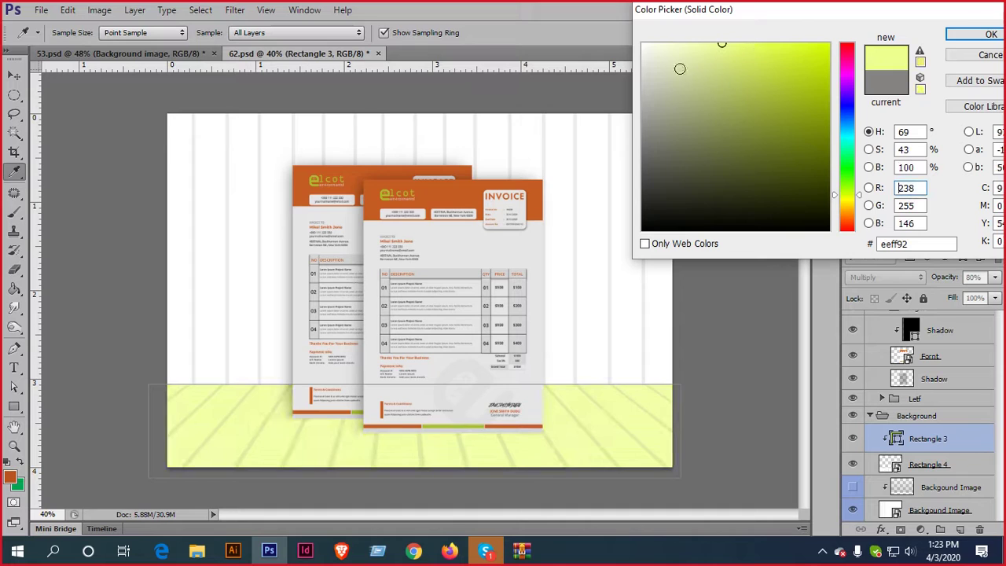
{"action": "mouse_move", "coordinate": [666, 77]}
{"action": "left_mouse_down"}
{"action": "mouse_move", "coordinate": [663, 40]}
{"action": "mouse_move", "coordinate": [663, 63]}
{"action": "mouse_move", "coordinate": [633, 71]}
{"action": "mouse_move", "coordinate": [635, 60]}
{"action": "left_mouse_up"}
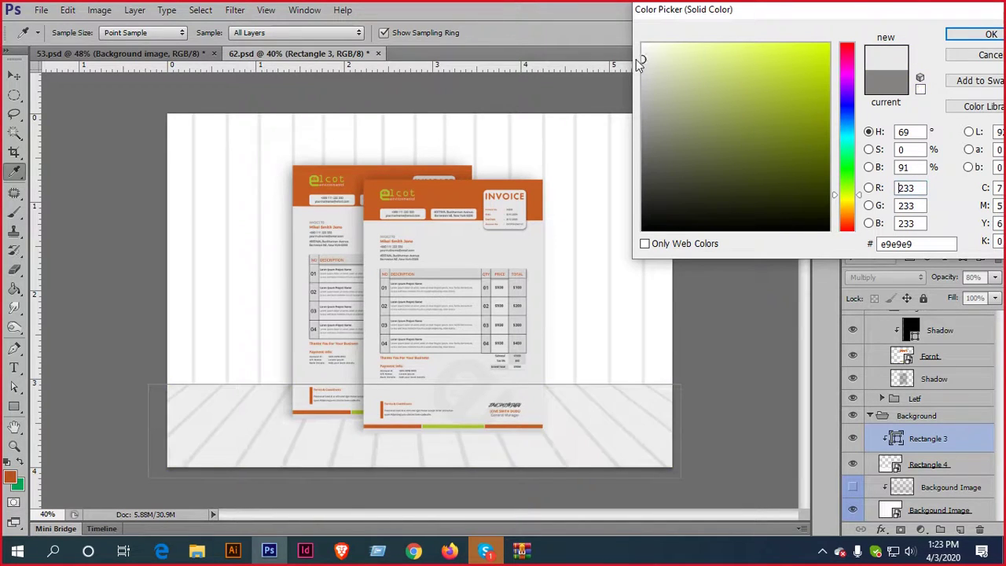
{"action": "left_click", "coordinate": [988, 34]}
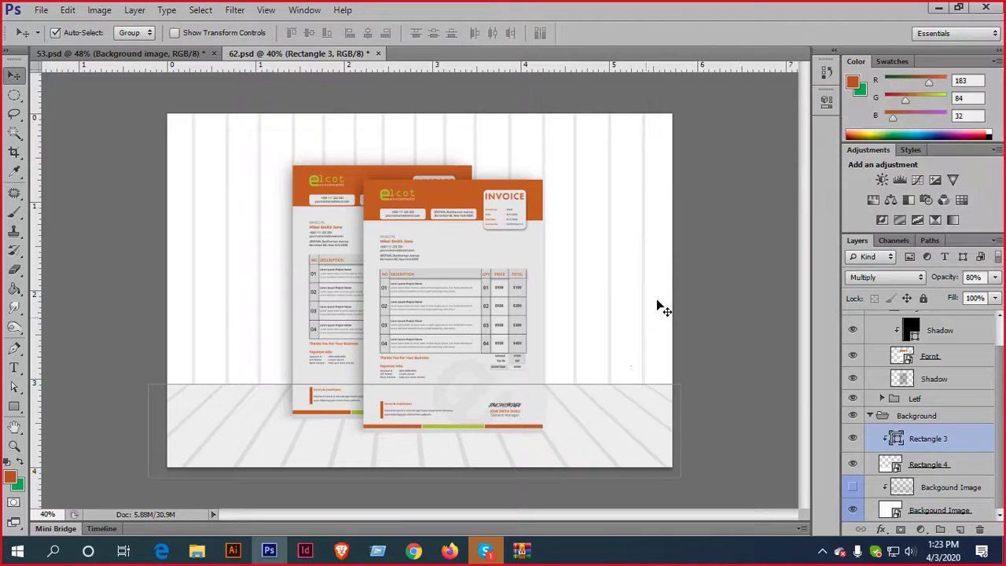
Inspect the recoloured mock-up up close, and open the Rectangle 4 smart object to look at its stripes before closing it
{"action": "left_click", "coordinate": [131, 170]}
{"action": "scroll", "coordinate": [483, 384], "scroll_direction": "up", "scroll_amount": 3}
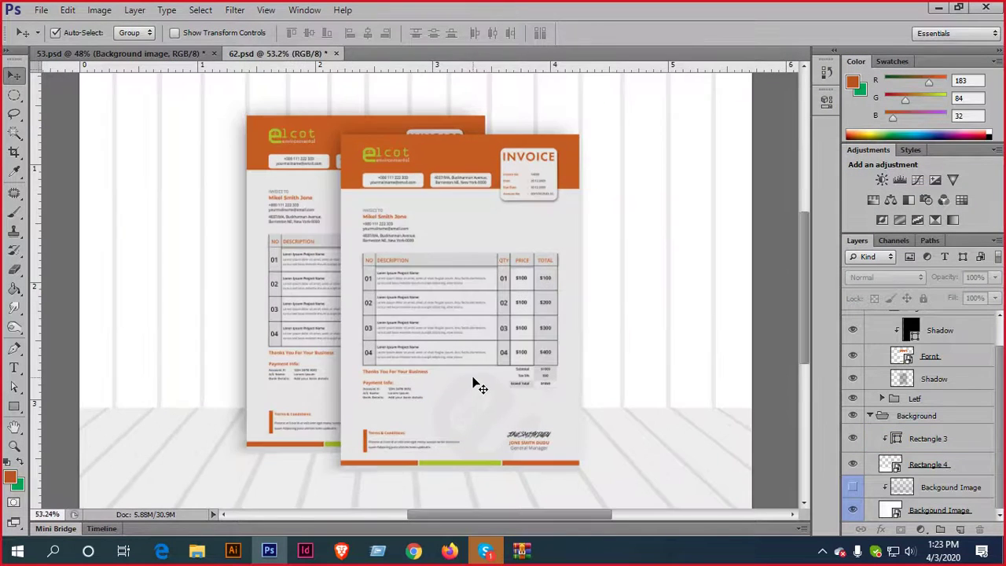
{"action": "scroll", "coordinate": [476, 381], "scroll_direction": "down", "scroll_amount": 2}
{"action": "scroll", "coordinate": [534, 411], "scroll_direction": "up", "scroll_amount": 2}
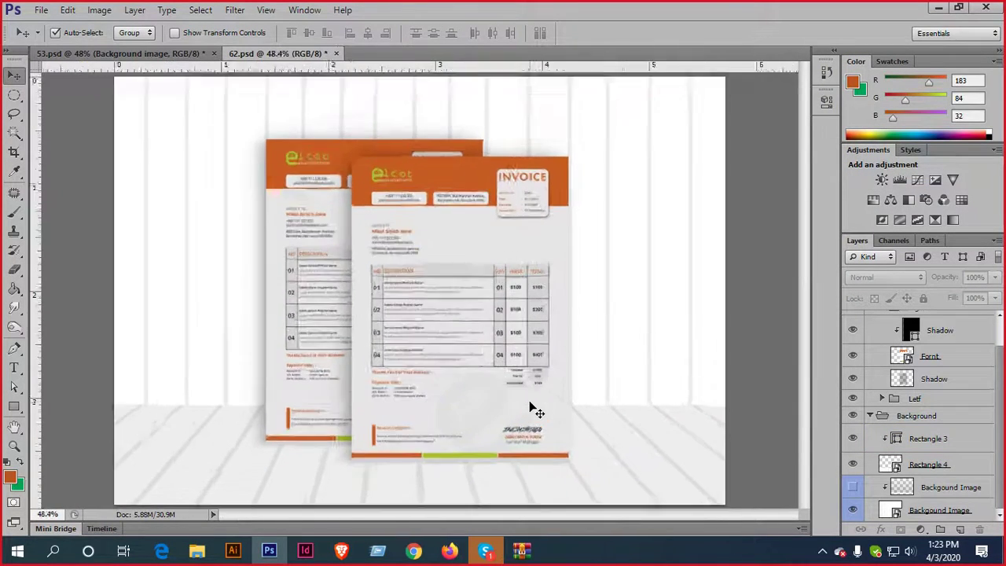
{"action": "scroll", "coordinate": [535, 411], "scroll_direction": "down", "scroll_amount": 2}
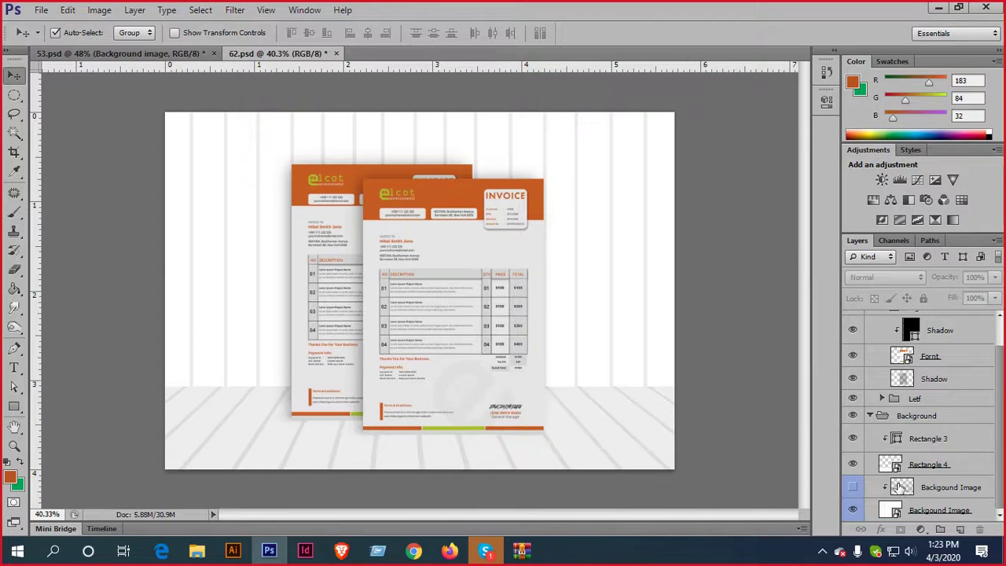
{"action": "double_click", "coordinate": [896, 465]}
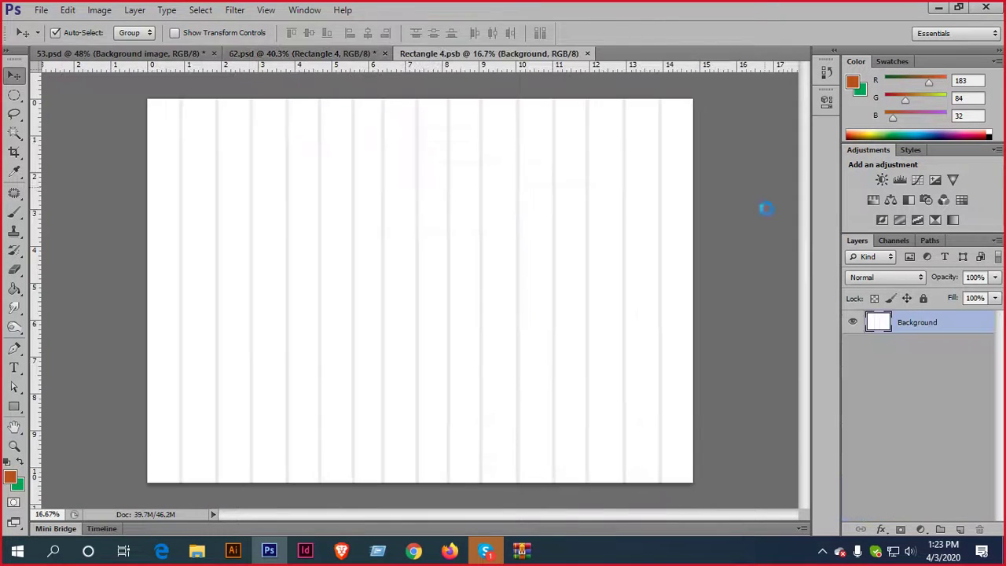
{"action": "left_click", "coordinate": [587, 53]}
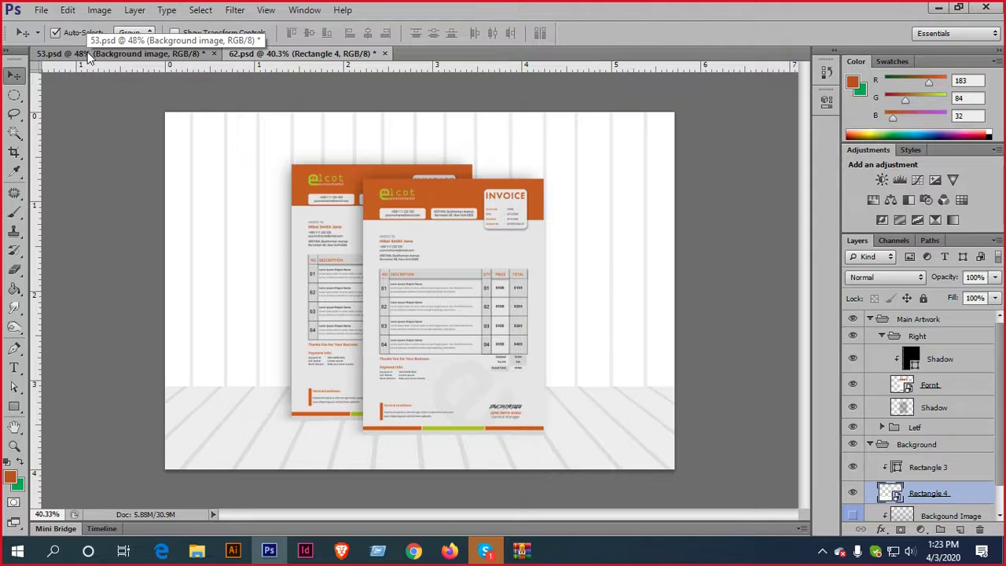
Try to save a copy of the mock-up to the Desktop as 62.iff in IFF format
{"action": "left_click", "coordinate": [41, 9]}
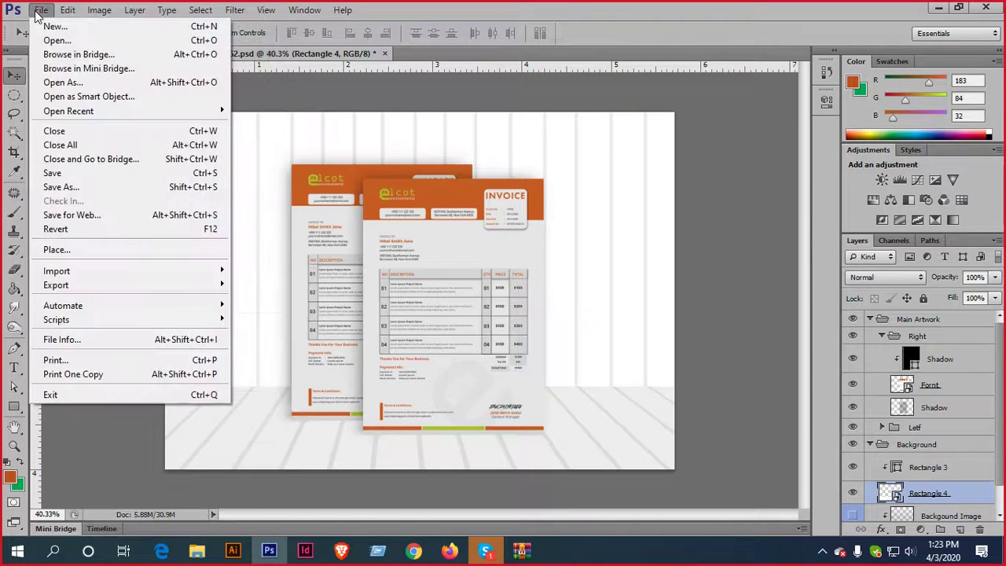
{"action": "left_click", "coordinate": [41, 9]}
{"action": "left_click", "coordinate": [41, 9]}
{"action": "left_click", "coordinate": [110, 189]}
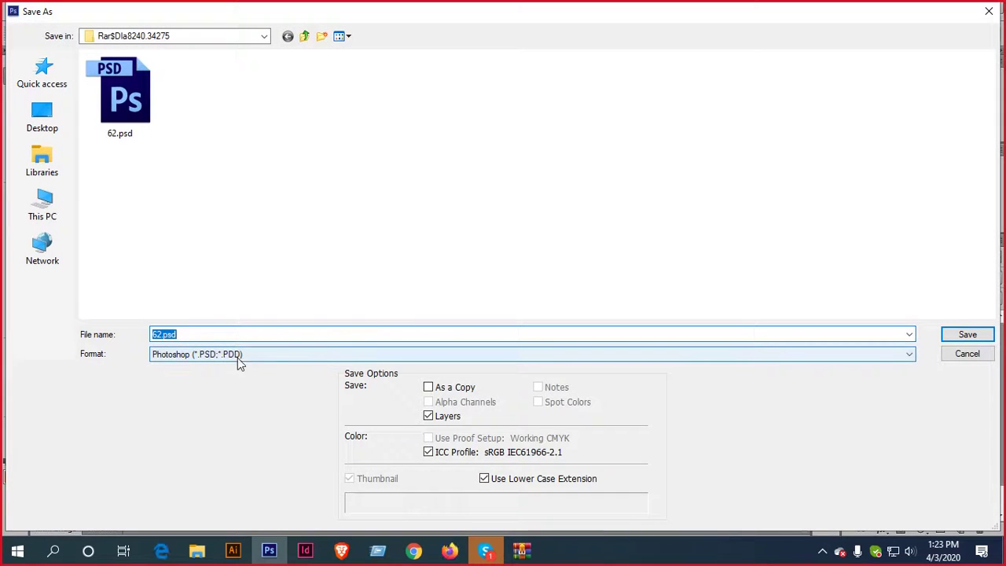
{"action": "left_click", "coordinate": [238, 355]}
{"action": "left_click", "coordinate": [235, 434]}
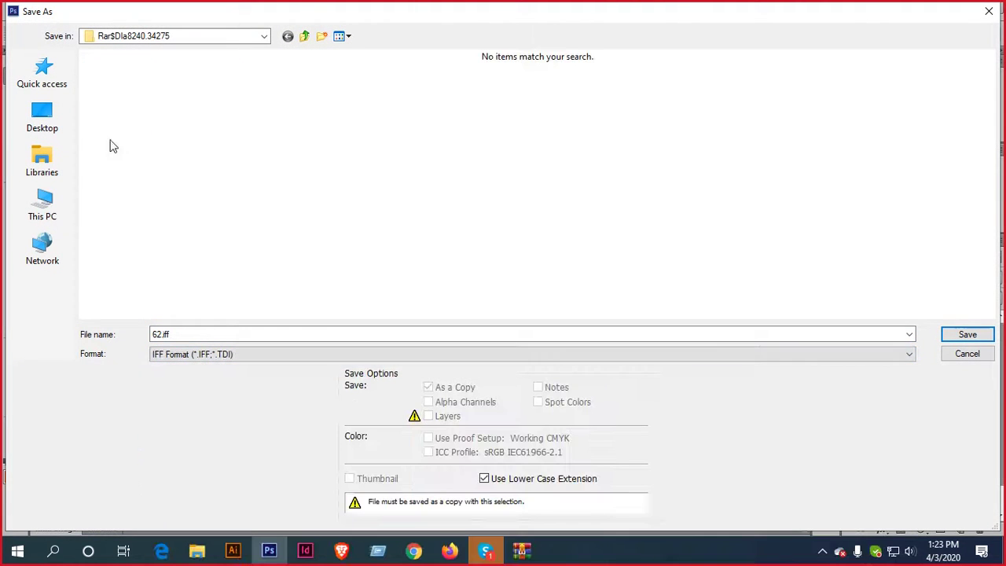
{"action": "left_click", "coordinate": [61, 106]}
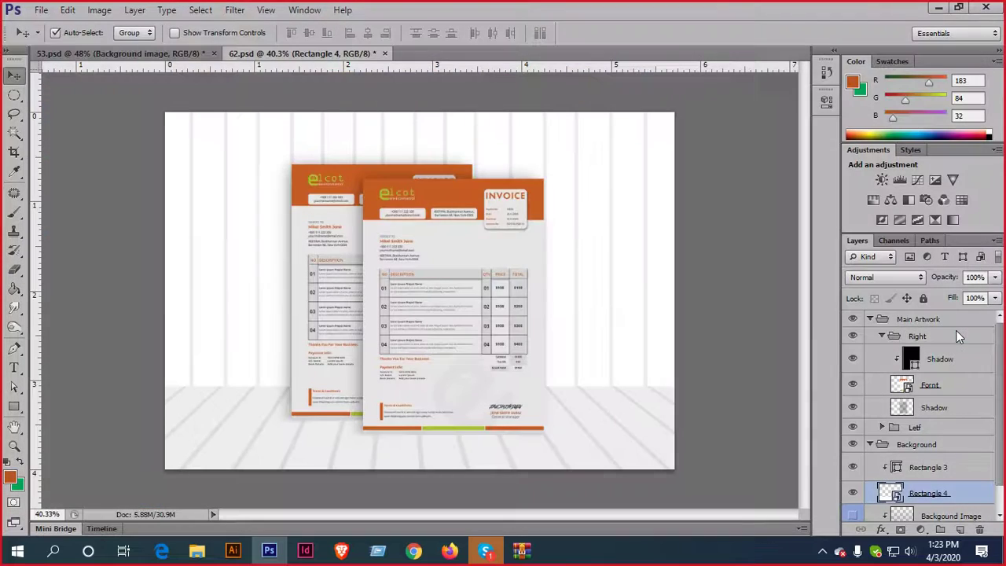
{"action": "left_click", "coordinate": [967, 334]}
{"action": "left_click", "coordinate": [572, 158]}
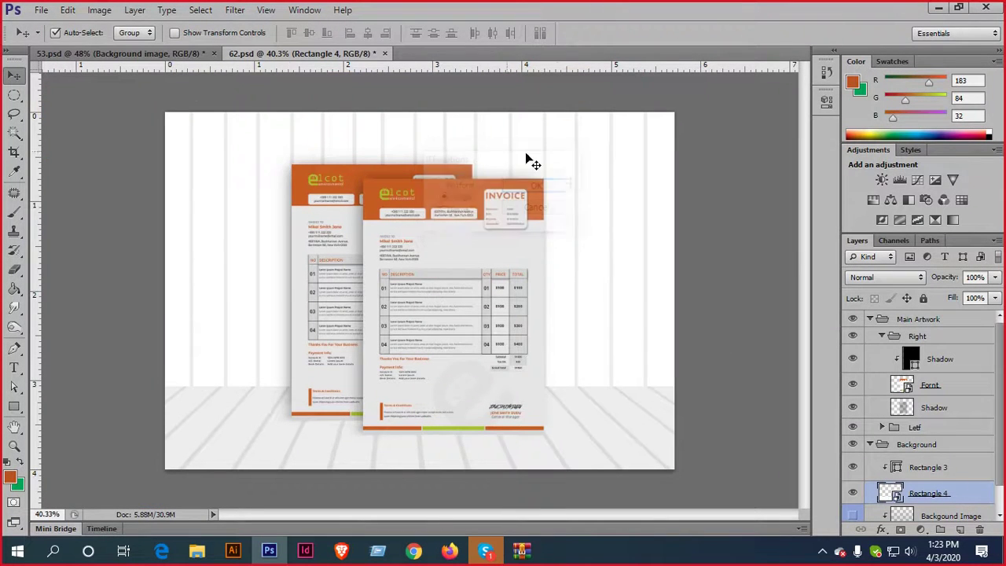
Save a copy of the mock-up to the Desktop as 62.jpg in JPEG format with maximum quality 10
{"action": "left_click", "coordinate": [41, 9]}
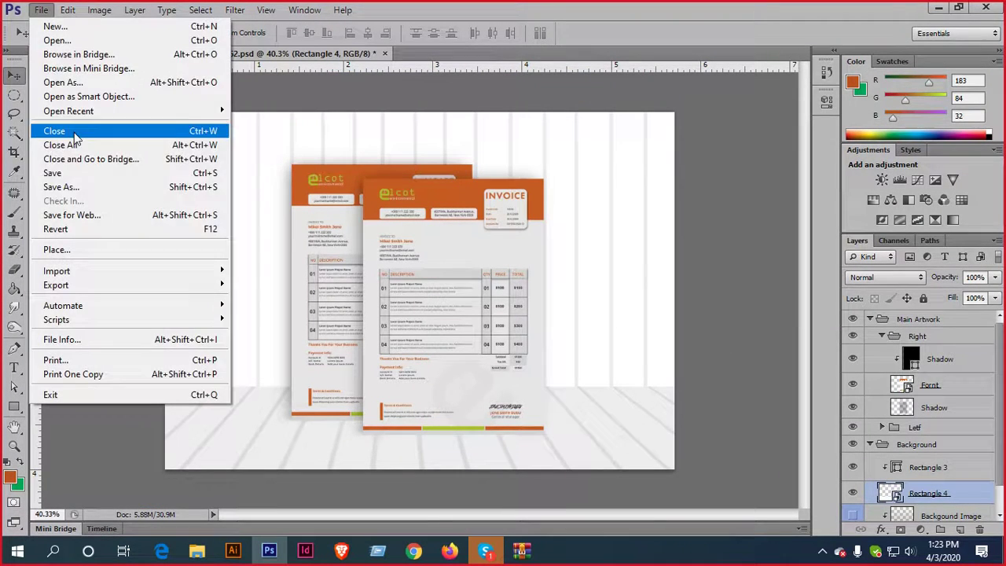
{"action": "left_click", "coordinate": [89, 187]}
{"action": "left_click", "coordinate": [253, 358]}
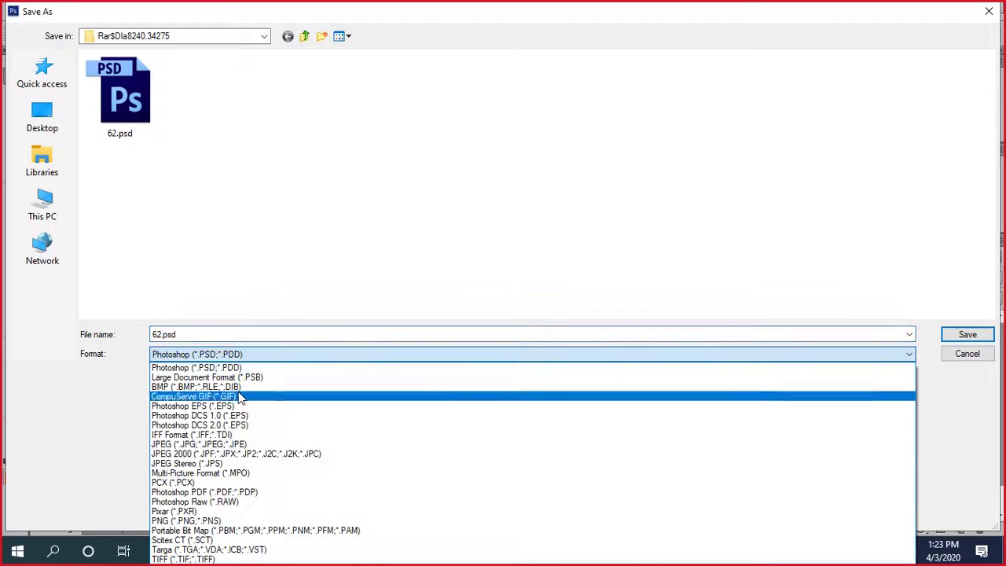
{"action": "left_click", "coordinate": [242, 440]}
{"action": "left_click", "coordinate": [42, 117]}
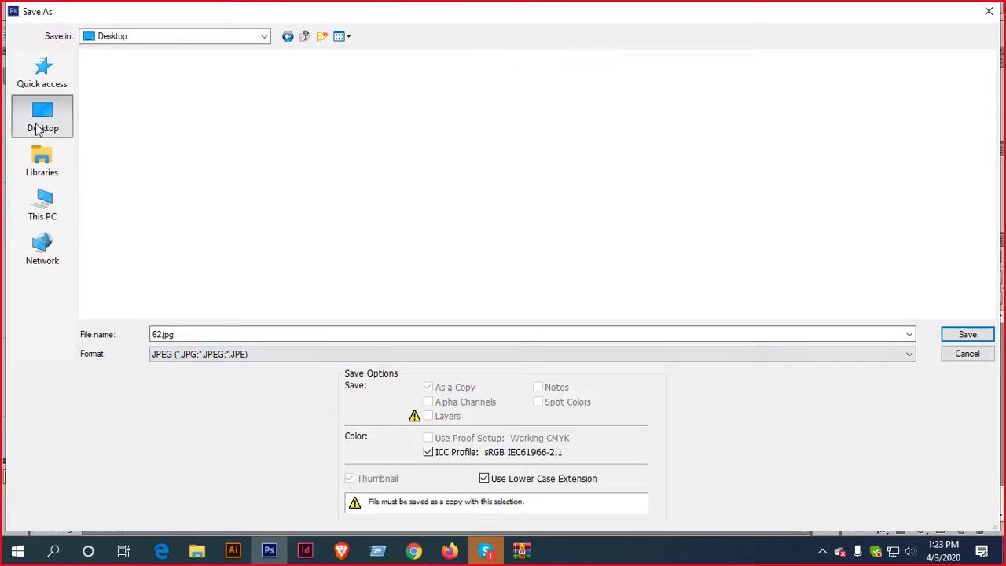
{"action": "left_click", "coordinate": [967, 334]}
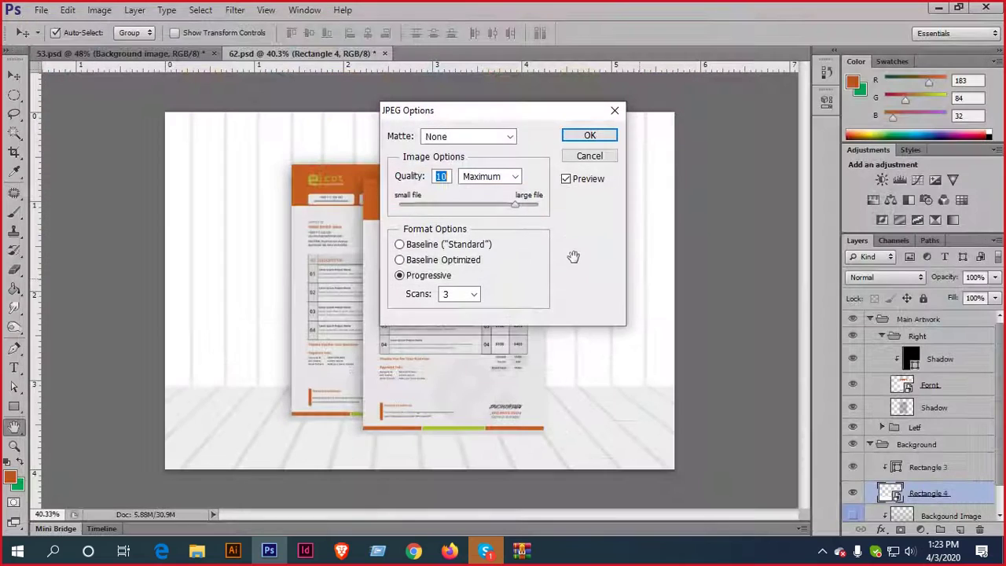
{"action": "left_click", "coordinate": [585, 137]}
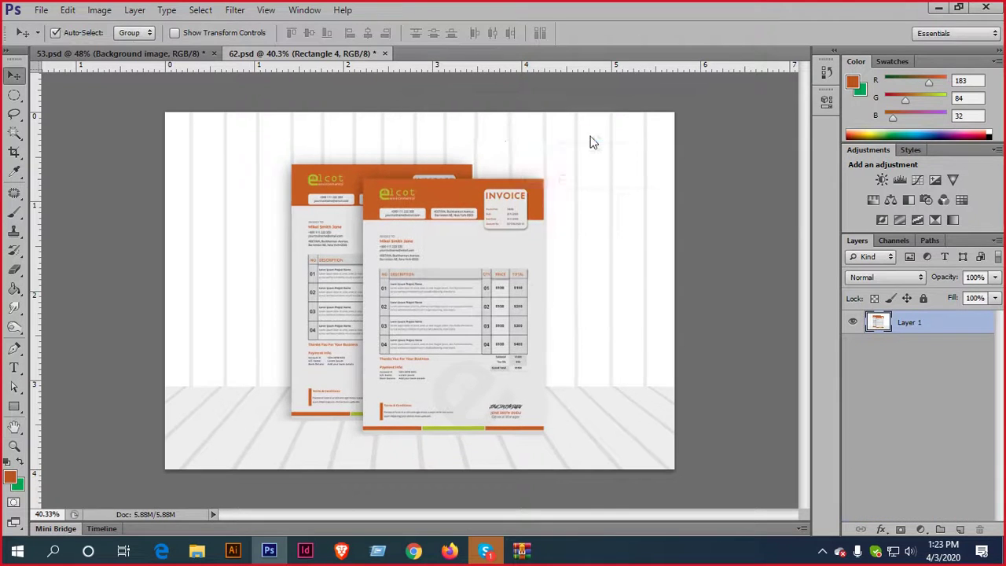
Close 62.psd with its changes saved and return to the 53.psd mock-up
{"action": "left_click", "coordinate": [385, 52]}
{"action": "left_click", "coordinate": [419, 213]}
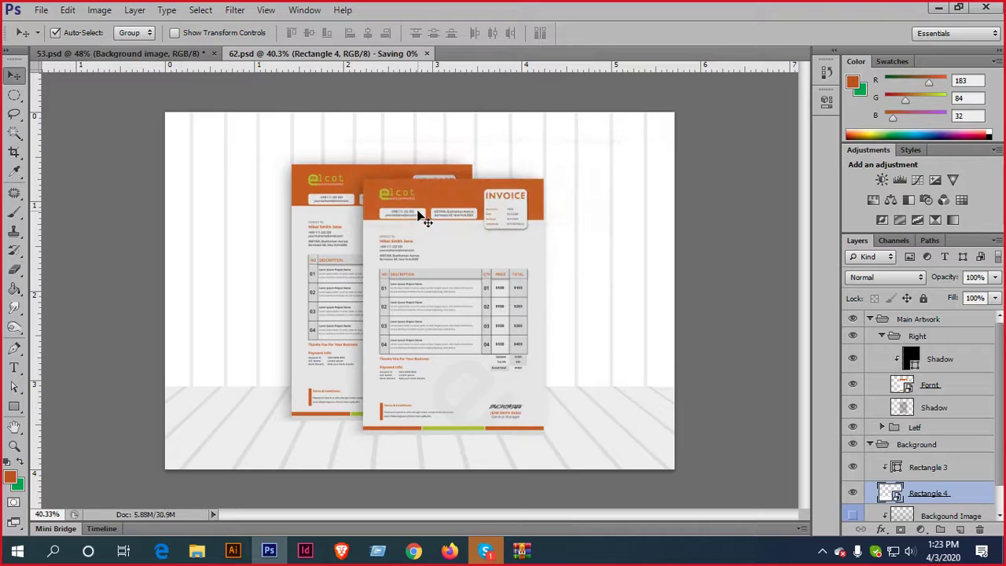
{"action": "left_click", "coordinate": [39, 11]}
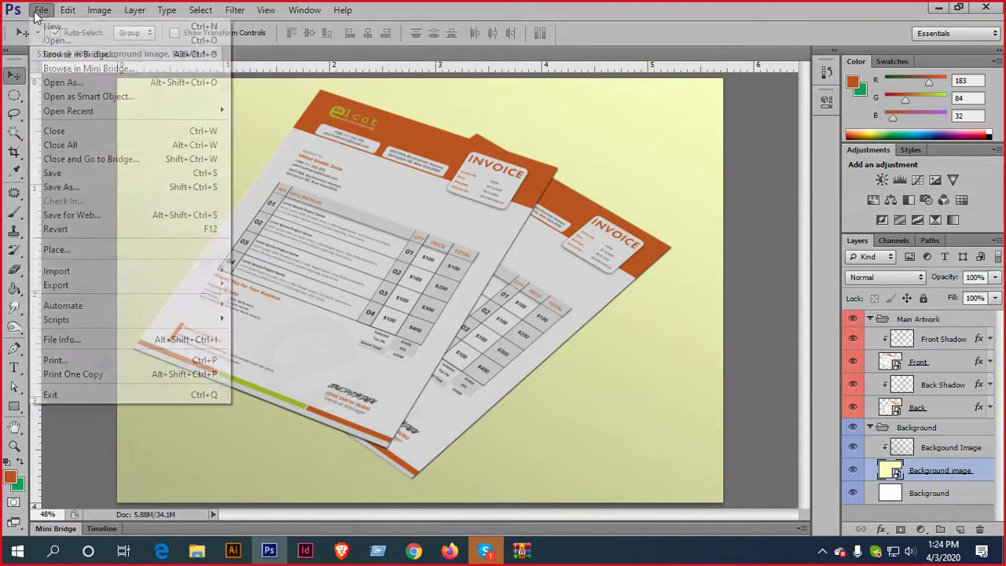
{"action": "left_click", "coordinate": [748, 176]}
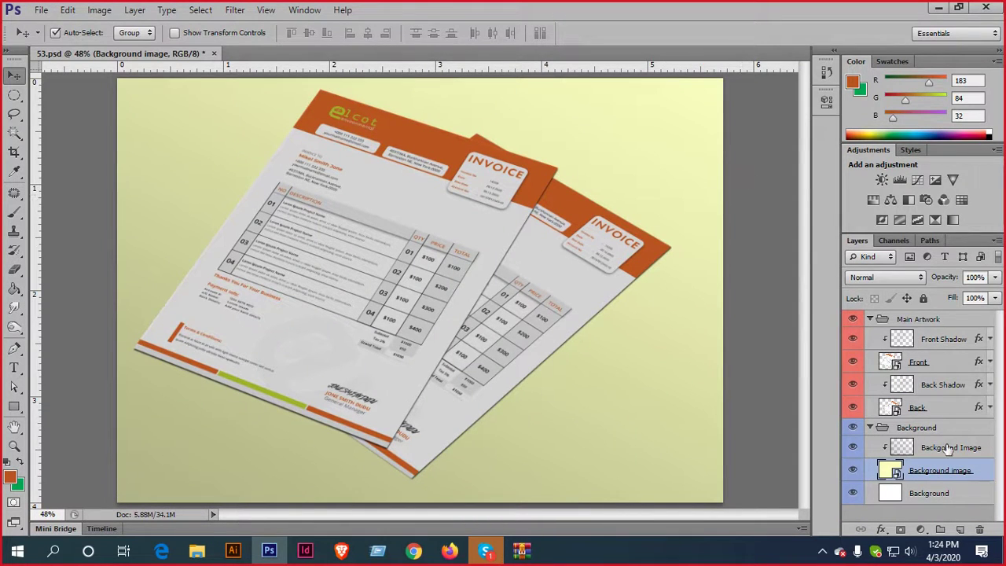
Recolour the Background image smart object to bright yellow f0ff00, then save and close it to update 53.psd
{"action": "double_click", "coordinate": [896, 474]}
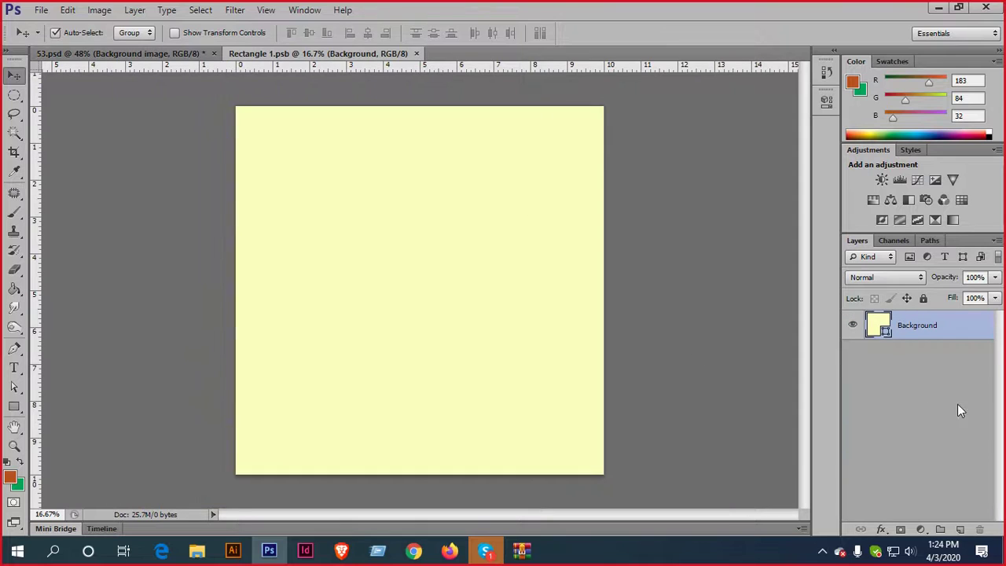
{"action": "double_click", "coordinate": [886, 333]}
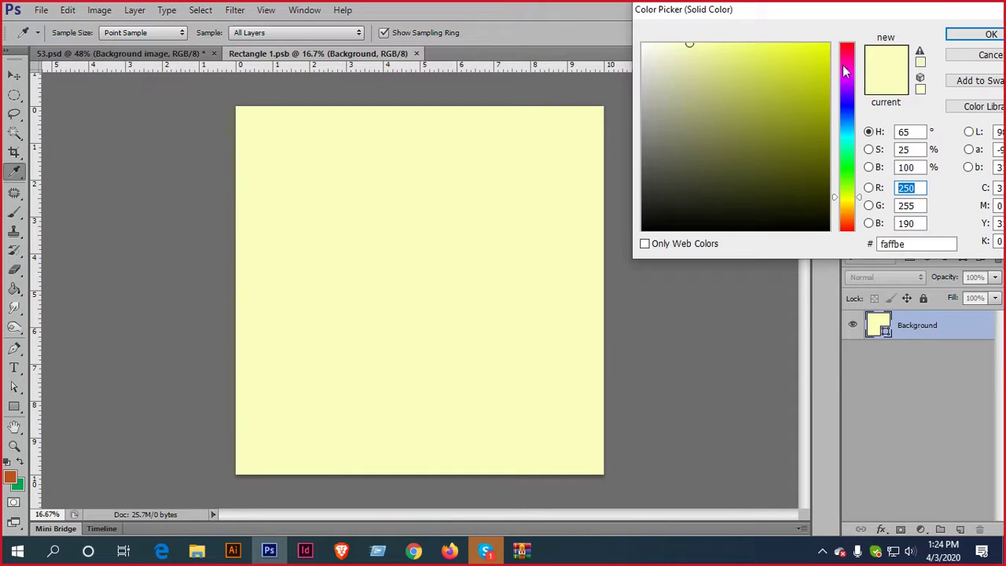
{"action": "left_click_drag", "start_coordinate": [857, 203], "coordinate": [860, 201]}
{"action": "left_click_drag", "start_coordinate": [793, 41], "coordinate": [834, 33]}
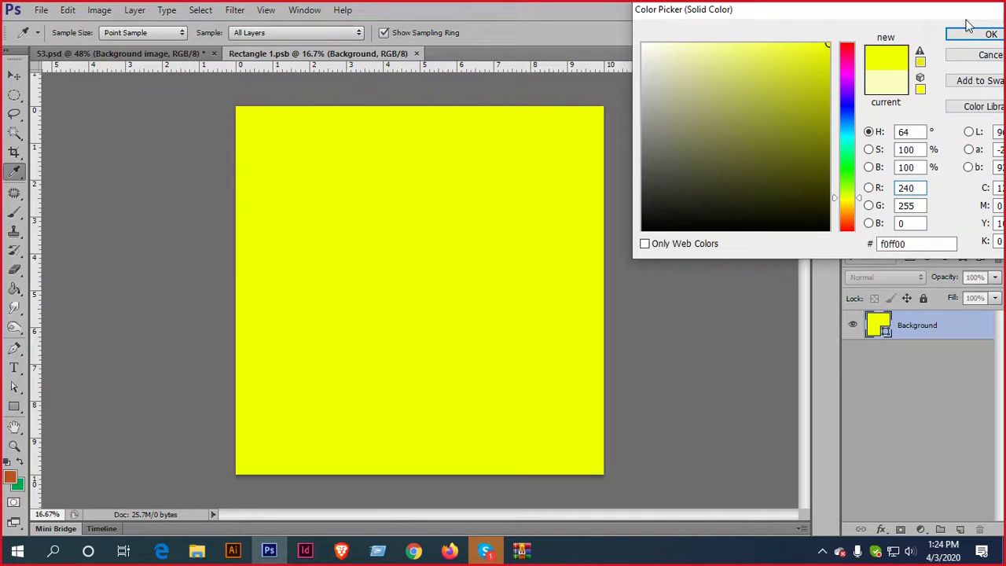
{"action": "left_click", "coordinate": [963, 35]}
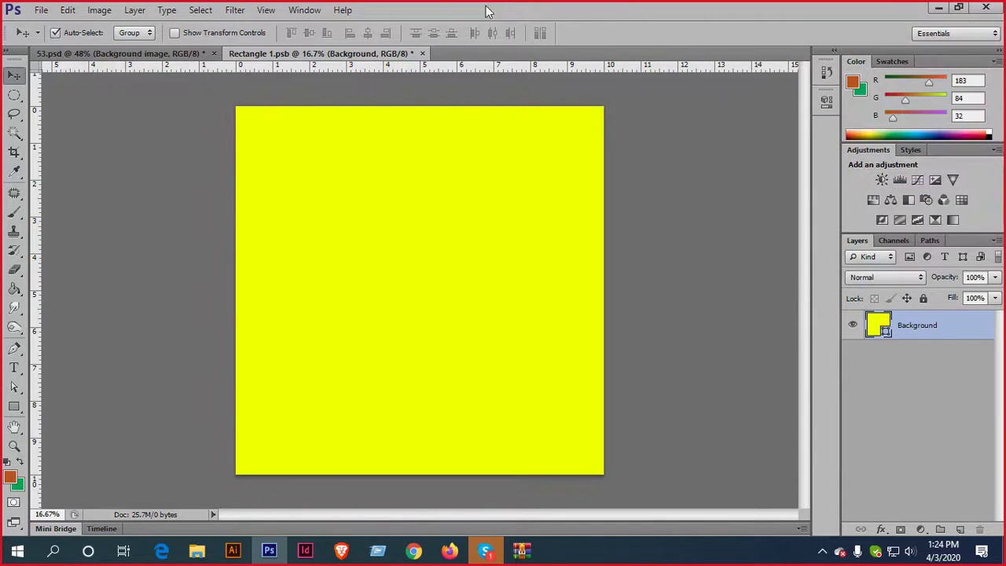
{"action": "left_click", "coordinate": [422, 53]}
{"action": "left_click", "coordinate": [424, 212]}
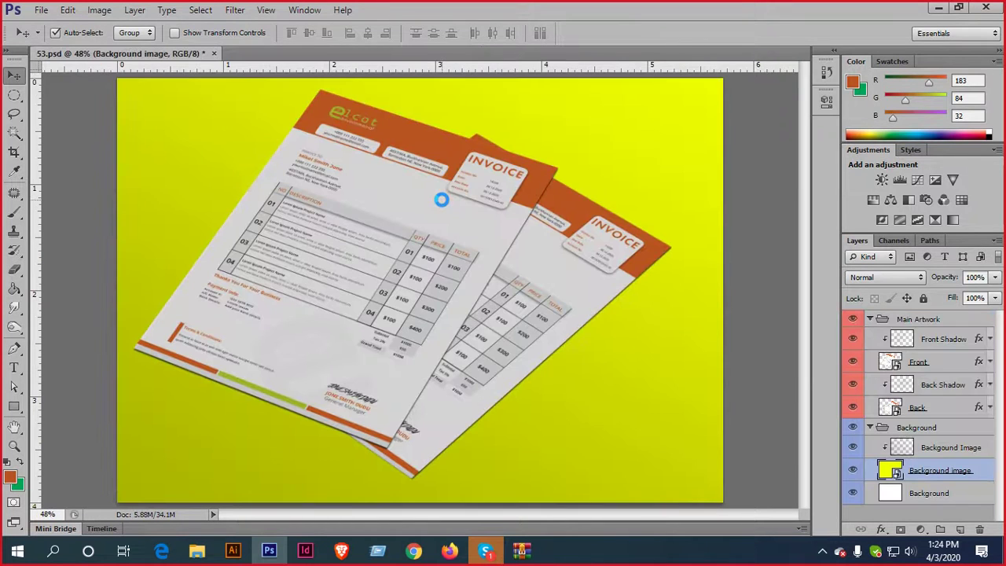
{"action": "double_click", "coordinate": [983, 476]}
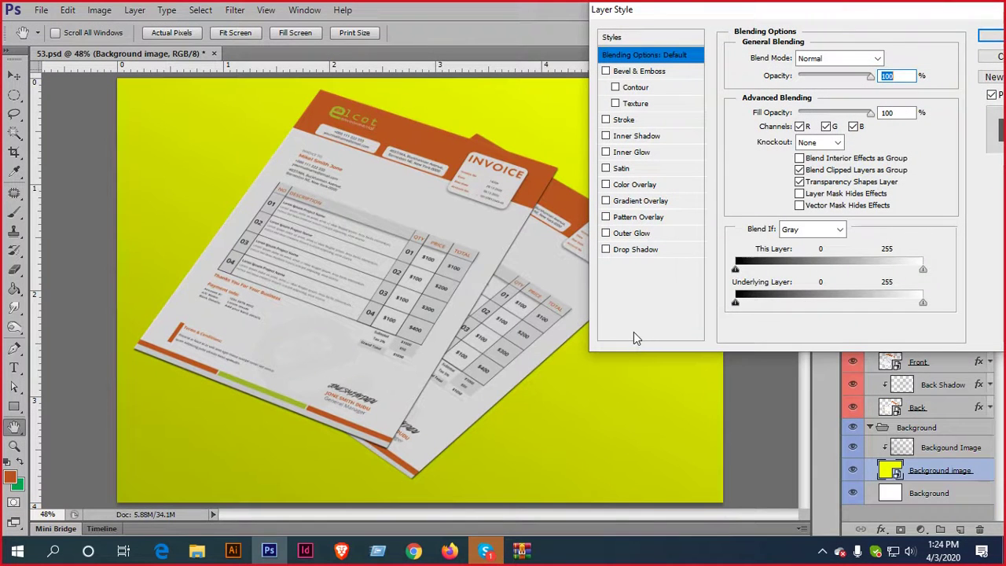
{"action": "left_click", "coordinate": [996, 59]}
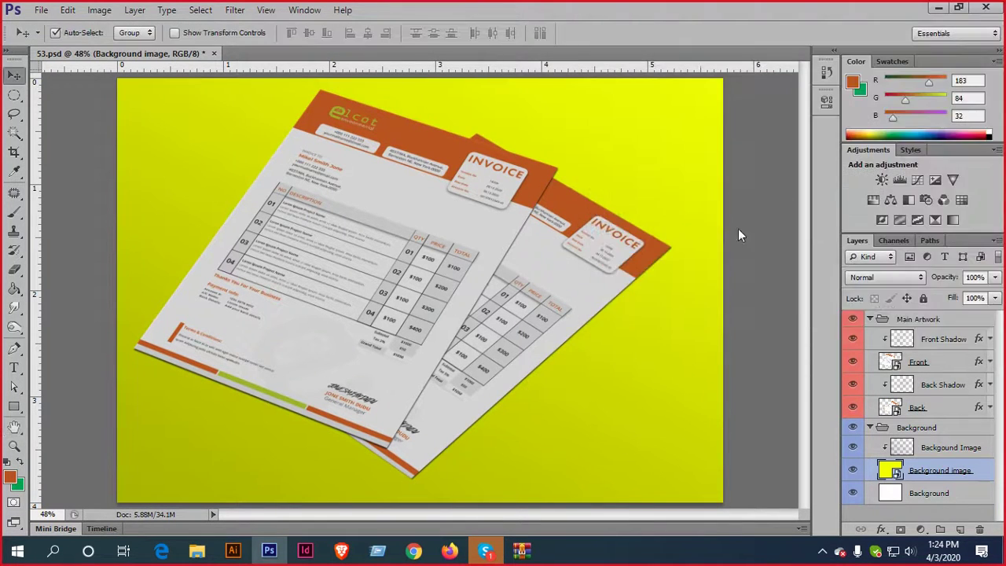
Enlarge the canvas of 53.psd by 12 inches in both width and height, relative to its current size
{"action": "scroll", "coordinate": [738, 229], "scroll_direction": "down", "scroll_amount": 3}
{"action": "left_click", "coordinate": [41, 10]}
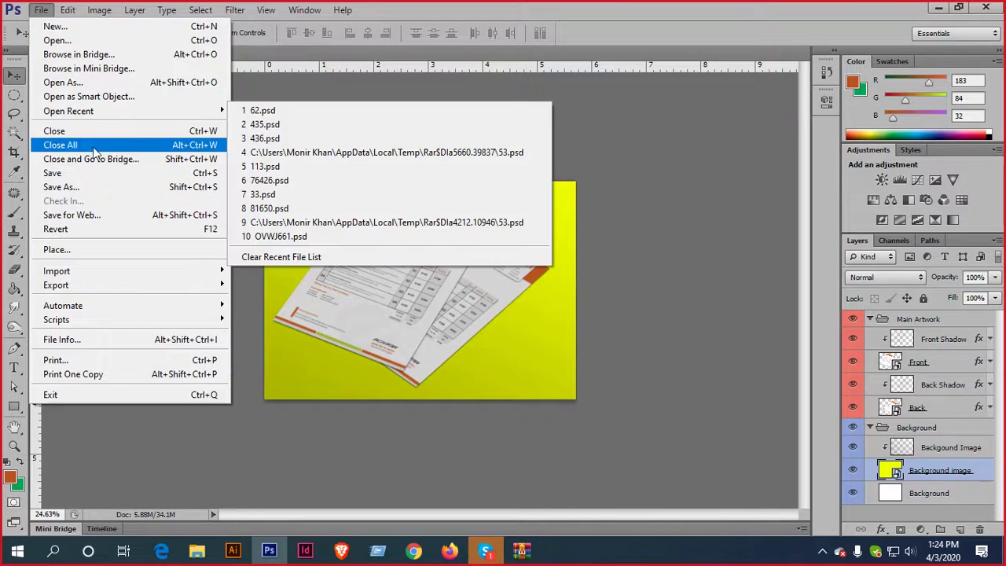
{"action": "mouse_move", "coordinate": [99, 10]}
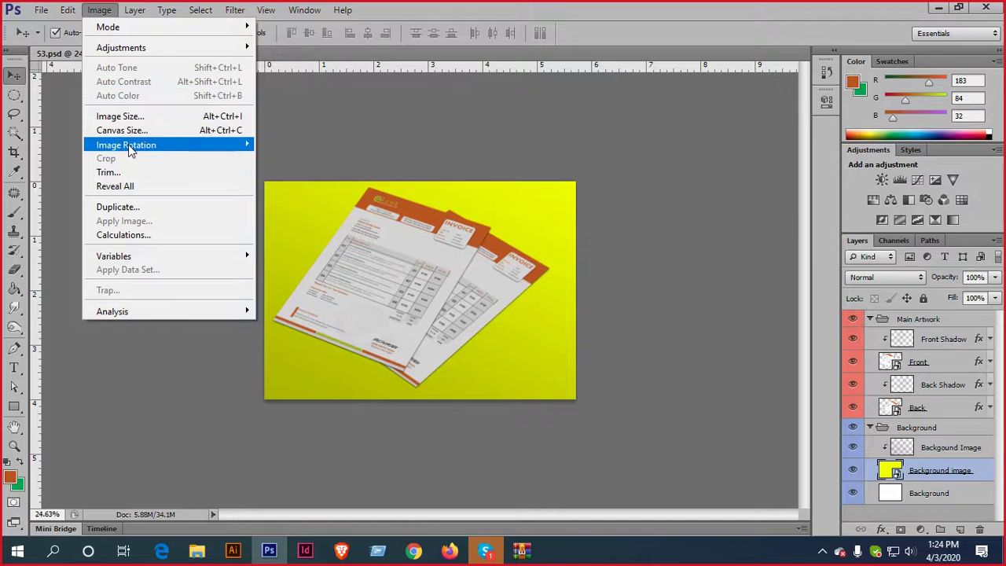
{"action": "left_click", "coordinate": [147, 131]}
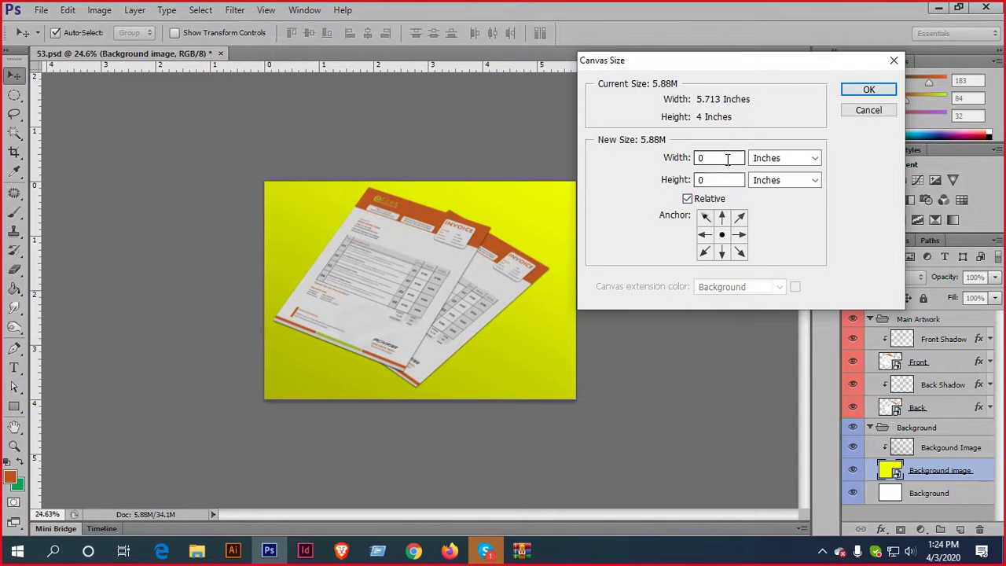
{"action": "double_click", "coordinate": [727, 160]}
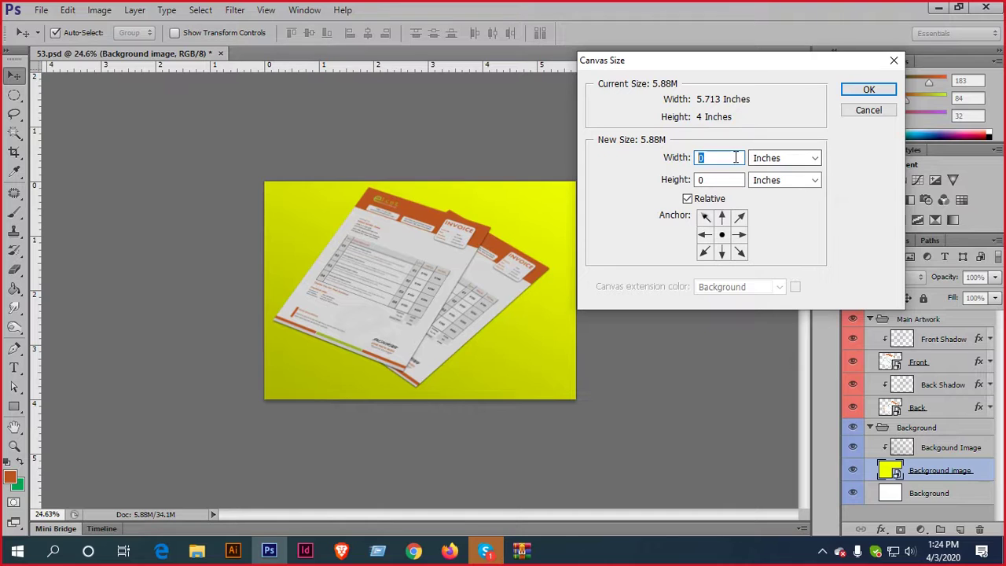
{"action": "type", "text": "12"}
{"action": "key", "text": "Tab"}
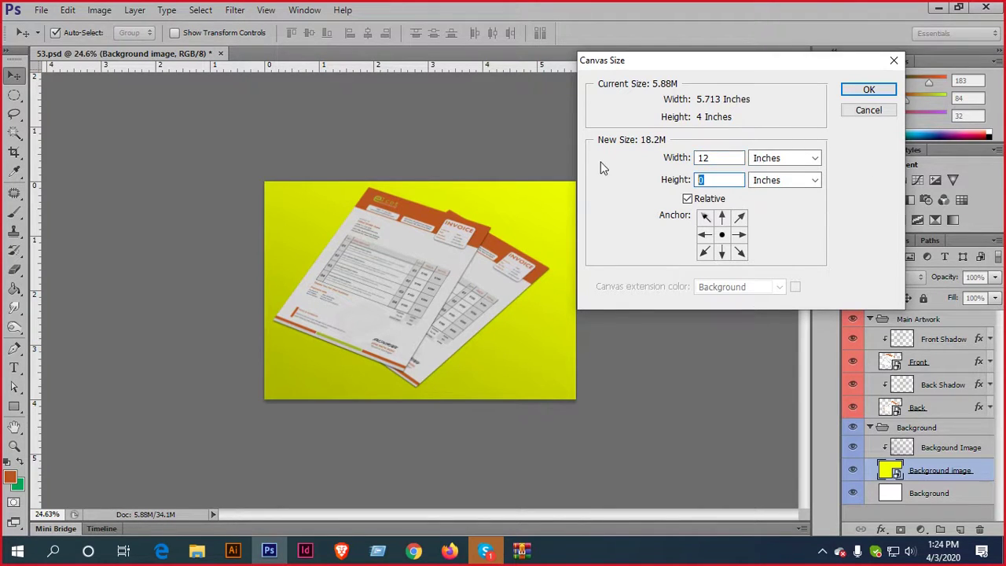
{"action": "type", "text": "12"}
{"action": "left_click", "coordinate": [868, 90]}
Scale up the Background image layer with Free Transform so its yellow covers the whole enlarged canvas
{"action": "scroll", "coordinate": [621, 212], "scroll_direction": "down", "scroll_amount": 5}
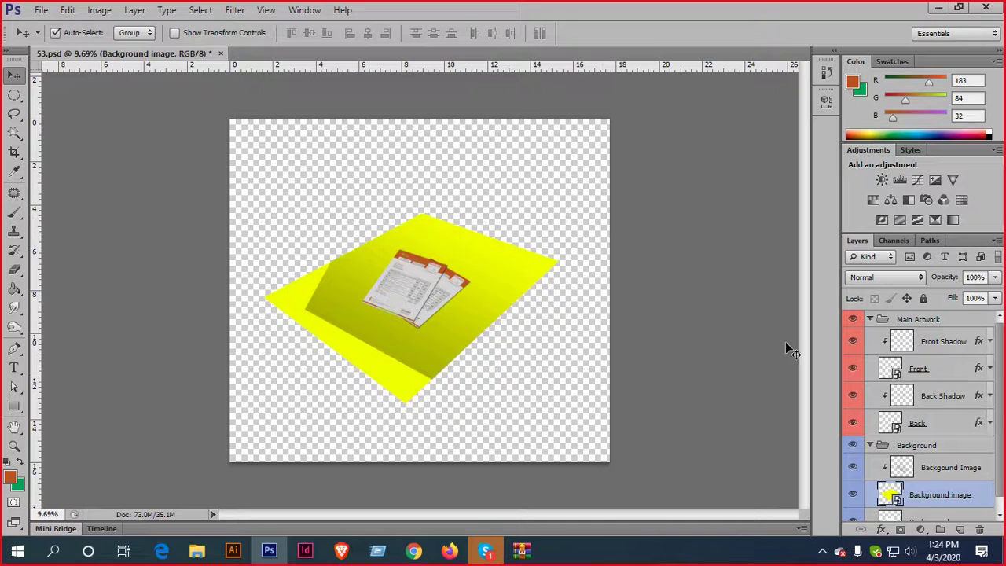
{"action": "scroll", "coordinate": [911, 409], "scroll_direction": "down", "scroll_amount": 1}
{"action": "left_click", "coordinate": [855, 481]}
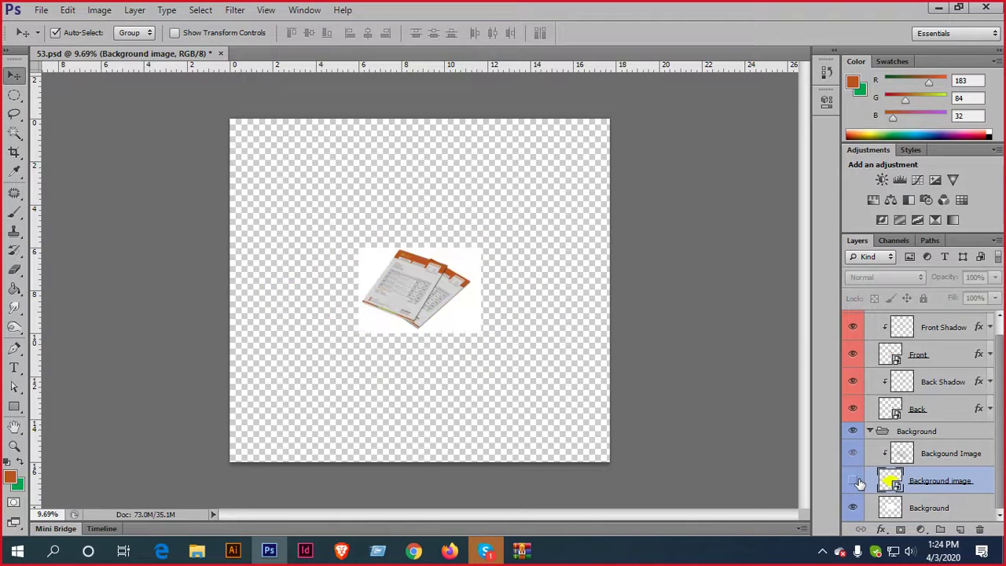
{"action": "left_click", "coordinate": [853, 480]}
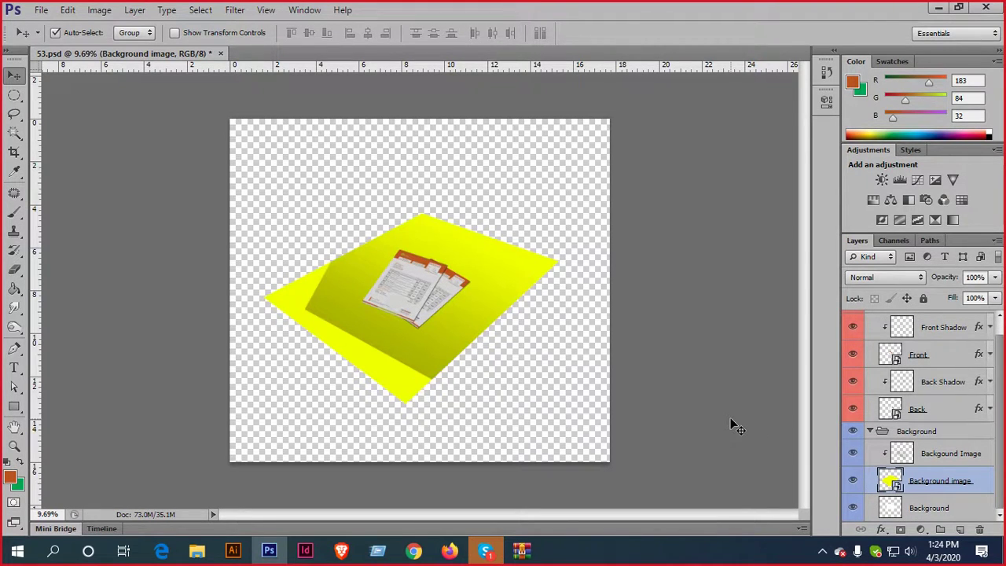
{"action": "key", "text": "ctrl+t"}
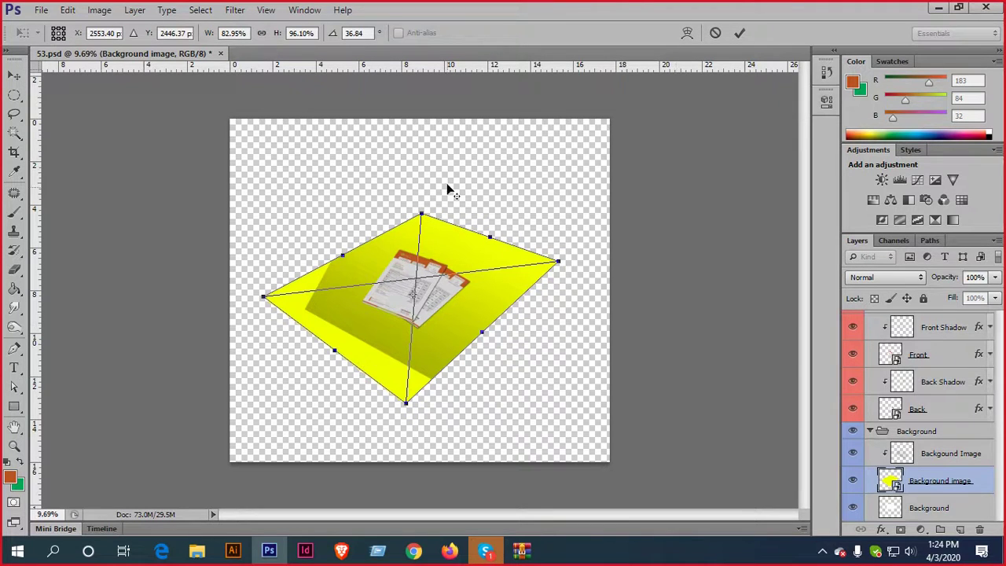
{"action": "left_click_drag", "start_coordinate": [558, 258], "coordinate": [990, 194]}
{"action": "left_click", "coordinate": [741, 34]}
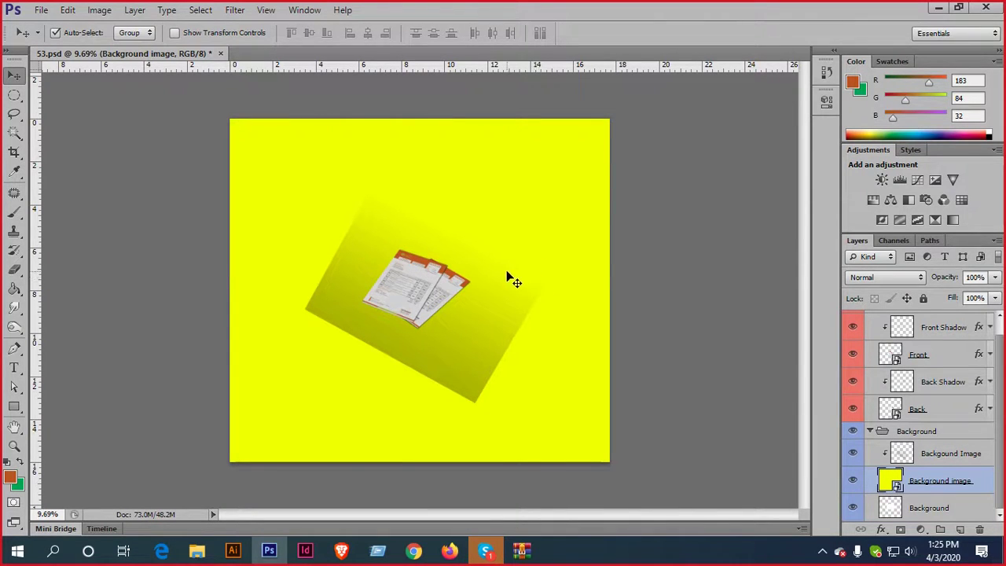
Toggle the visibility of the Back, Front, Main Artwork and Background image entries to check what each one controls
{"action": "scroll", "coordinate": [927, 414], "scroll_direction": "up", "scroll_amount": 1}
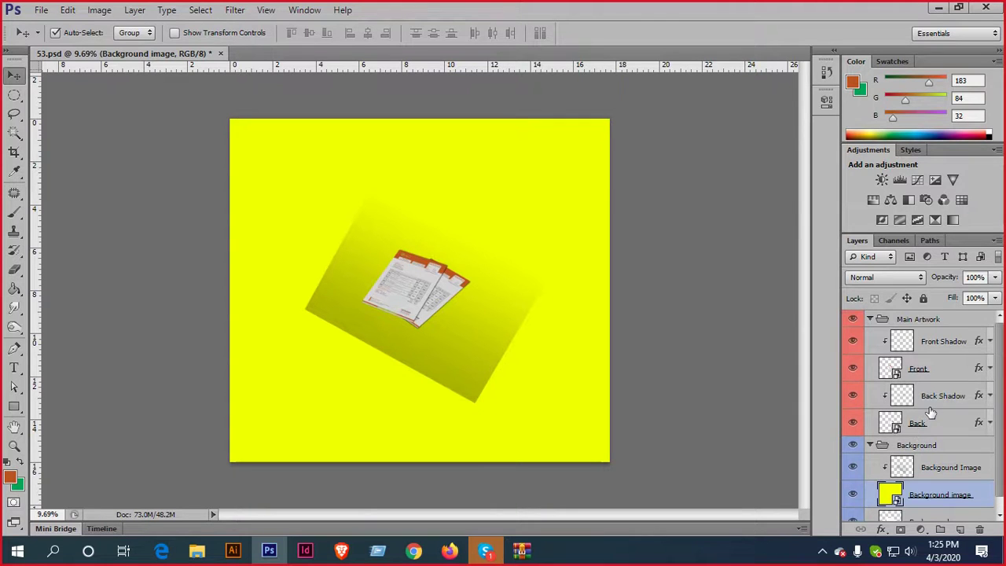
{"action": "left_click", "coordinate": [856, 423]}
{"action": "left_click", "coordinate": [852, 364]}
{"action": "left_click", "coordinate": [852, 366]}
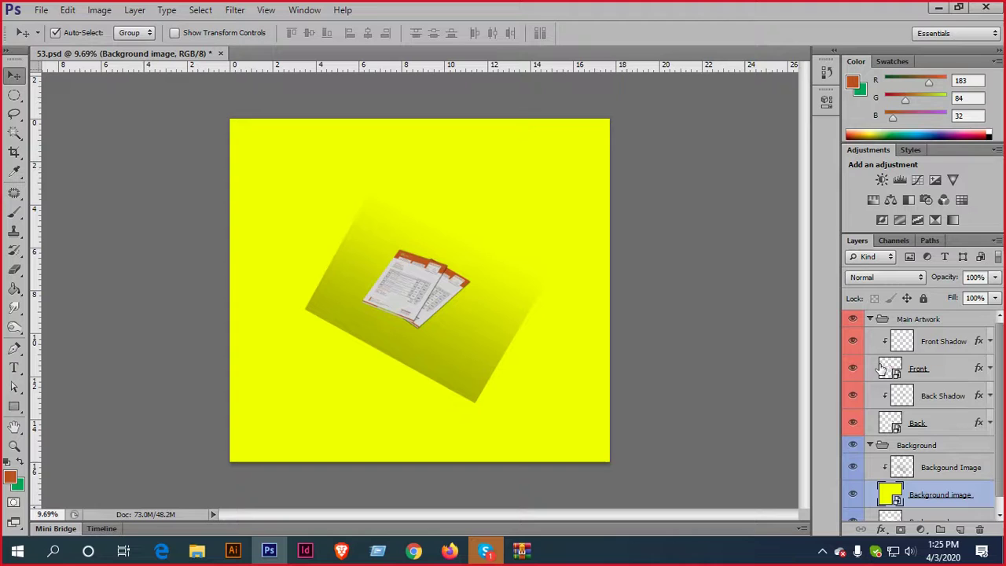
{"action": "left_click", "coordinate": [853, 320]}
{"action": "left_click", "coordinate": [855, 322]}
{"action": "scroll", "coordinate": [856, 368], "scroll_direction": "down", "scroll_amount": 1}
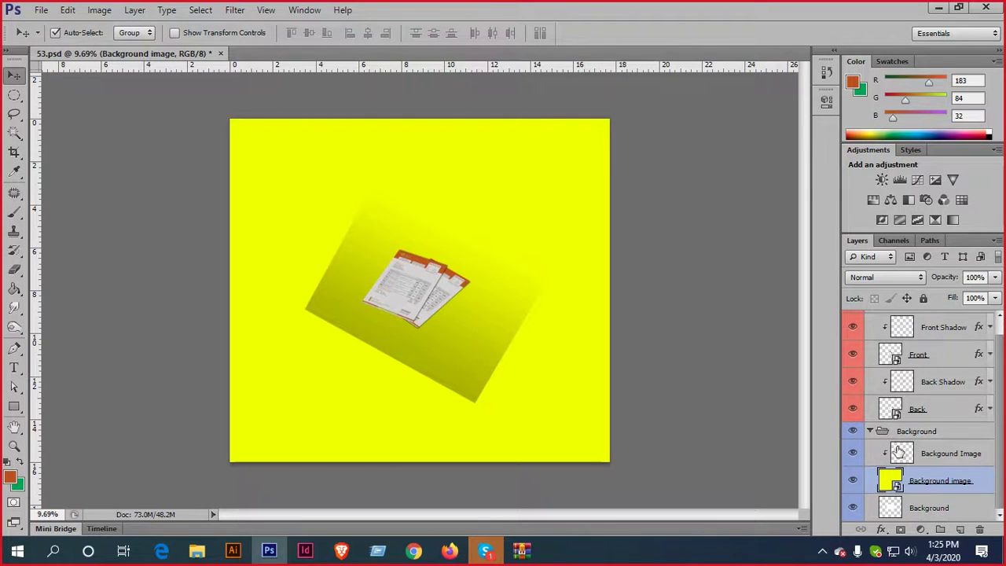
{"action": "left_click", "coordinate": [854, 481]}
{"action": "left_click", "coordinate": [855, 482]}
Undo the background scaling and the canvas enlargement in 53.psd
{"action": "scroll", "coordinate": [862, 464], "scroll_direction": "up", "scroll_amount": 1}
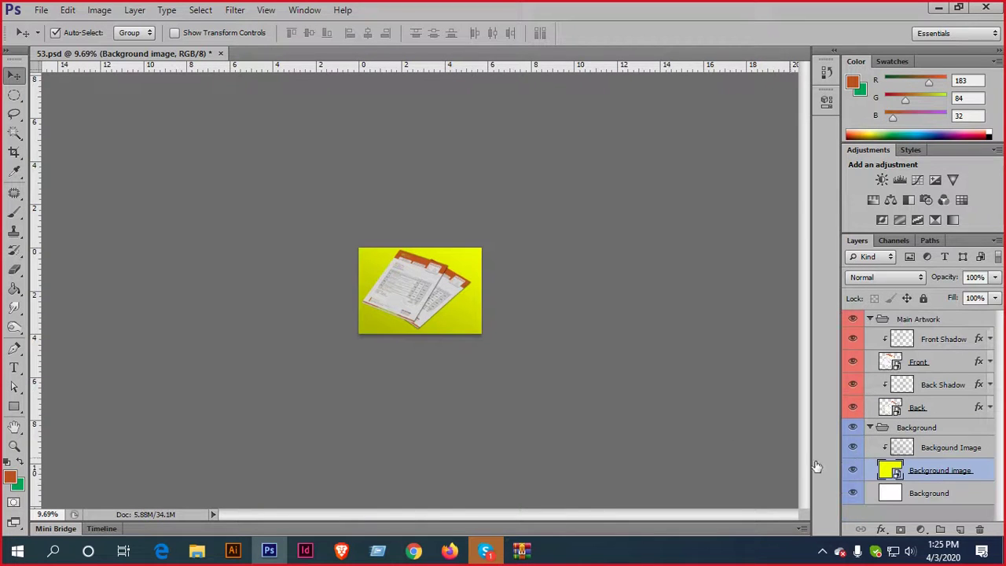
{"action": "scroll", "coordinate": [436, 307], "scroll_direction": "up", "scroll_amount": 3}
{"action": "scroll", "coordinate": [548, 325], "scroll_direction": "up", "scroll_amount": 3}
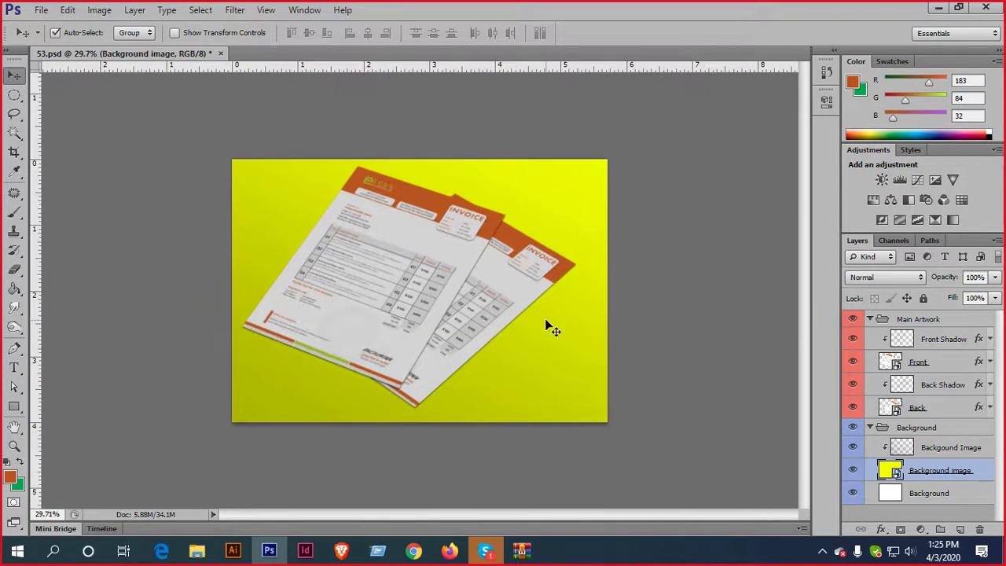
{"action": "scroll", "coordinate": [548, 325], "scroll_direction": "down", "scroll_amount": 1}
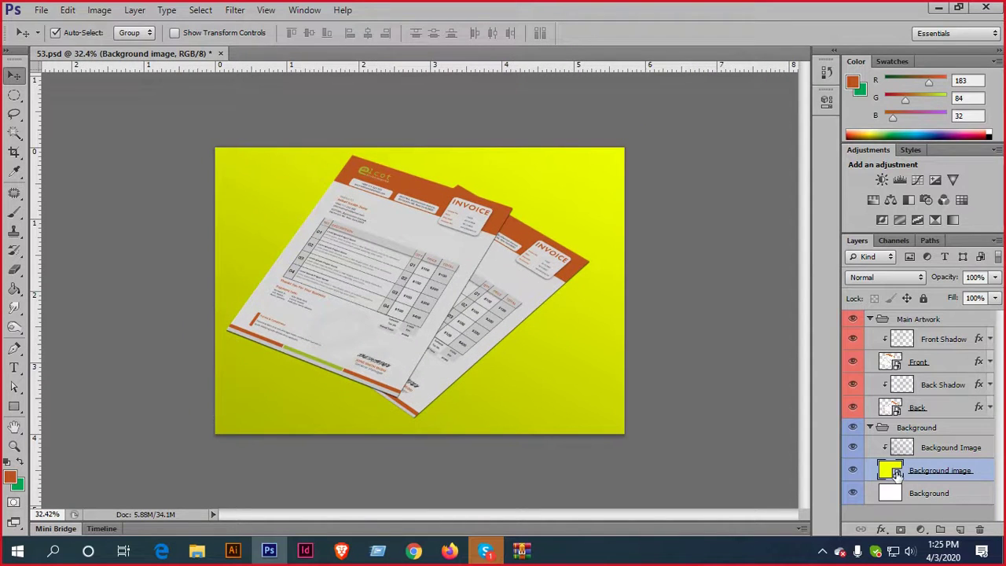
Open the Background image smart object for editing and set the foreground colour to amber, RGB 255, 191, 18
{"action": "double_click", "coordinate": [896, 472]}
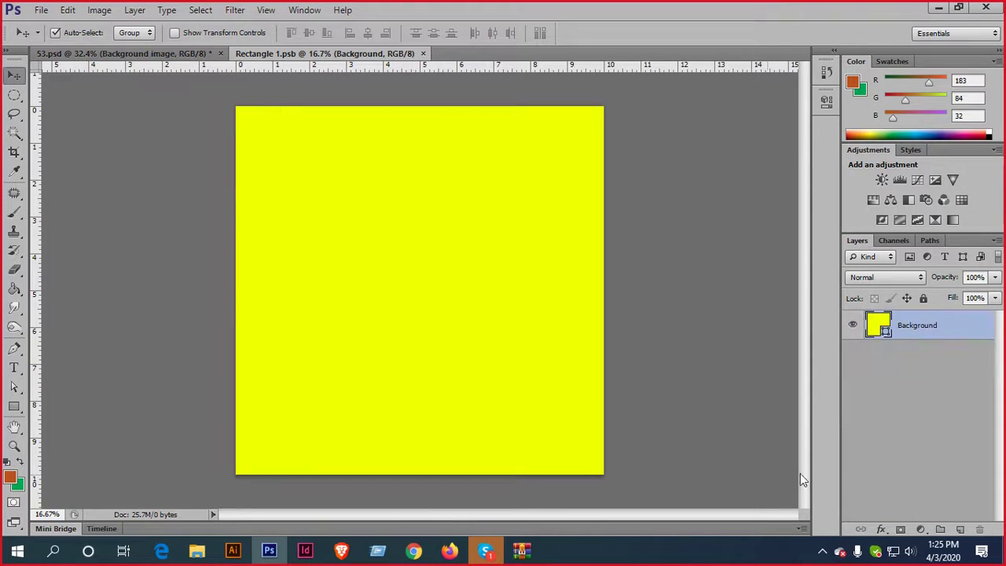
{"action": "left_click", "coordinate": [10, 477]}
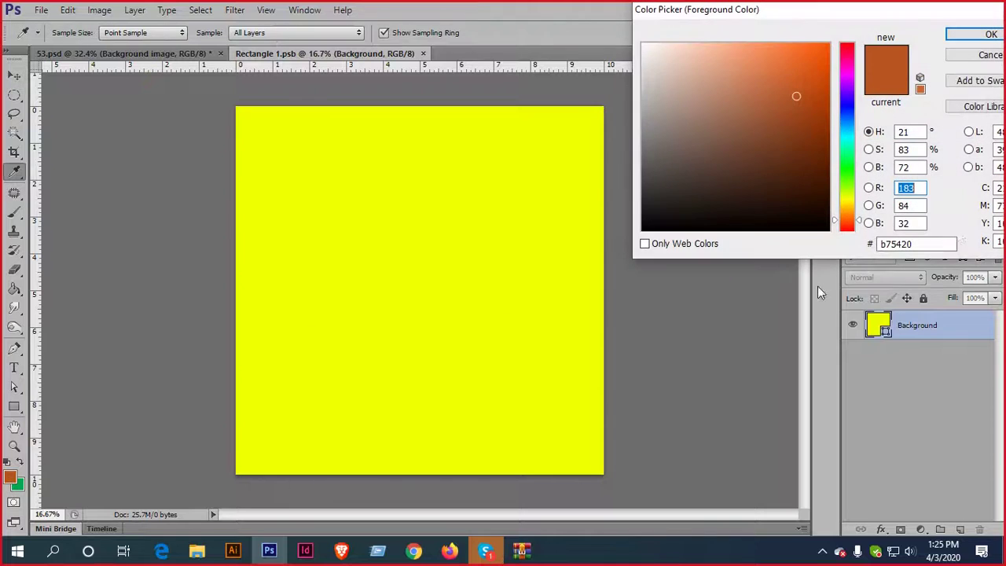
{"action": "mouse_move", "coordinate": [785, 59]}
{"action": "left_mouse_down"}
{"action": "mouse_move", "coordinate": [847, 26]}
{"action": "mouse_move", "coordinate": [785, 19]}
{"action": "left_mouse_up"}
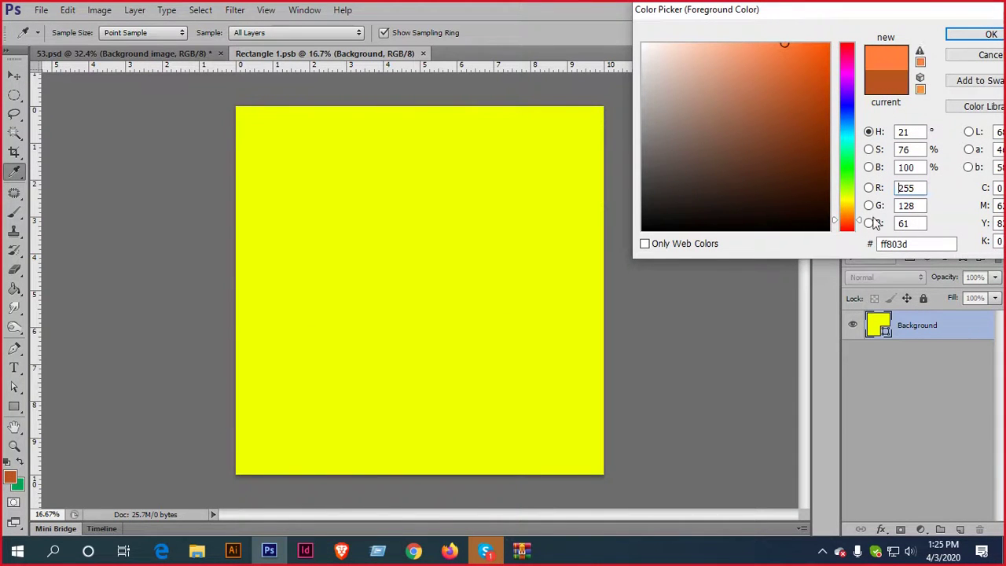
{"action": "left_click_drag", "start_coordinate": [858, 223], "coordinate": [858, 211]}
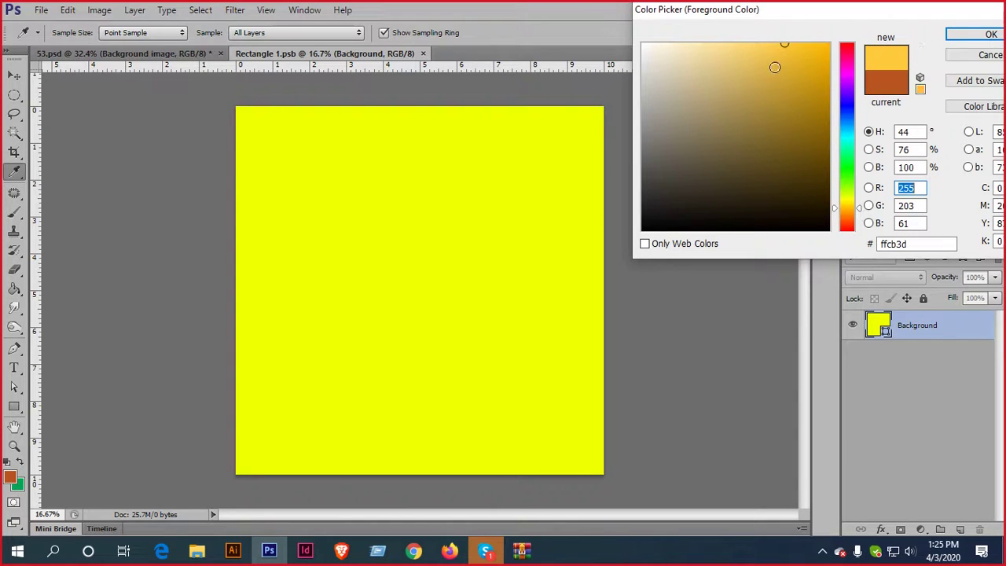
{"action": "left_click", "coordinate": [986, 34]}
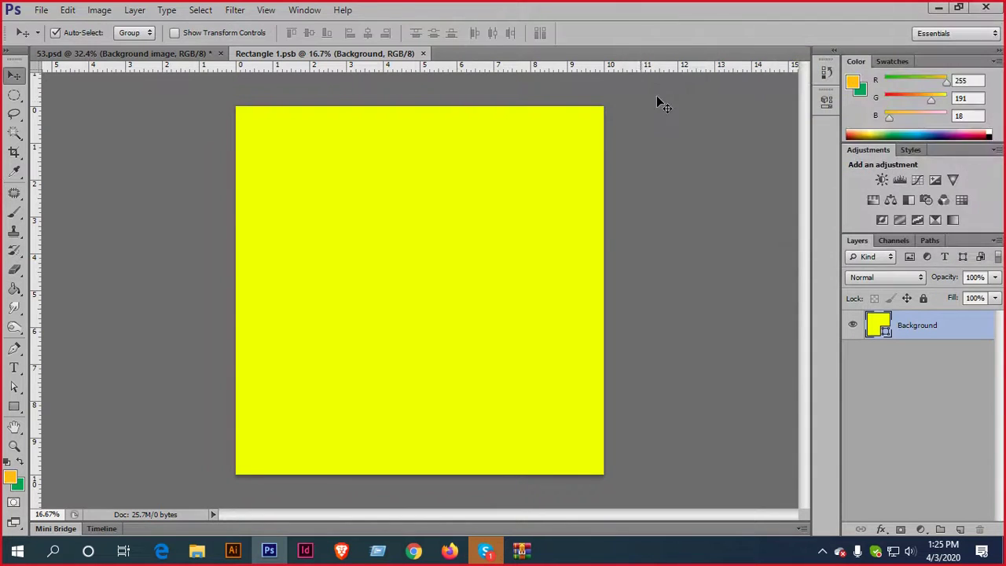
Recolour the Background shape's fill to orange ff9c00, then save and close the smart object
{"action": "double_click", "coordinate": [882, 333]}
{"action": "left_click_drag", "start_coordinate": [847, 85], "coordinate": [853, 220]}
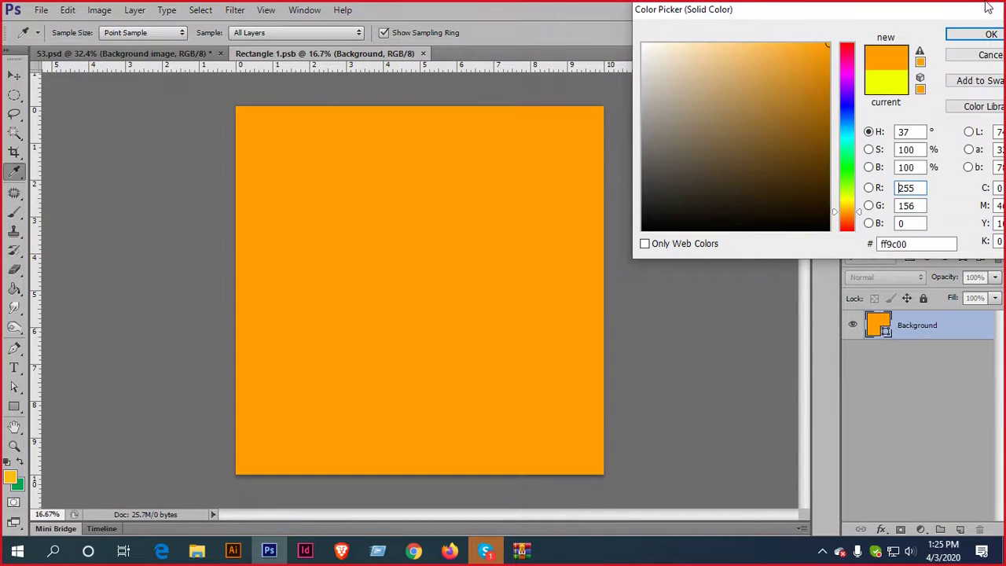
{"action": "left_click", "coordinate": [988, 34]}
{"action": "key", "text": "ctrl+s"}
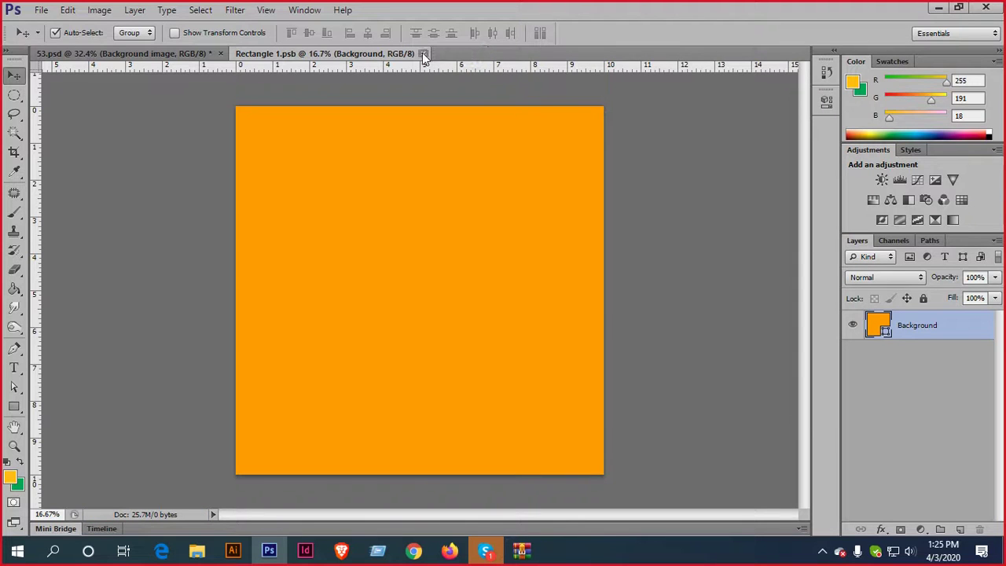
{"action": "left_click", "coordinate": [422, 54]}
Save the orange mock-up to the Desktop as JPEG 53.jpg with quality 10 (Maximum) and the Progressive option
{"action": "scroll", "coordinate": [503, 232], "scroll_direction": "up", "scroll_amount": 3}
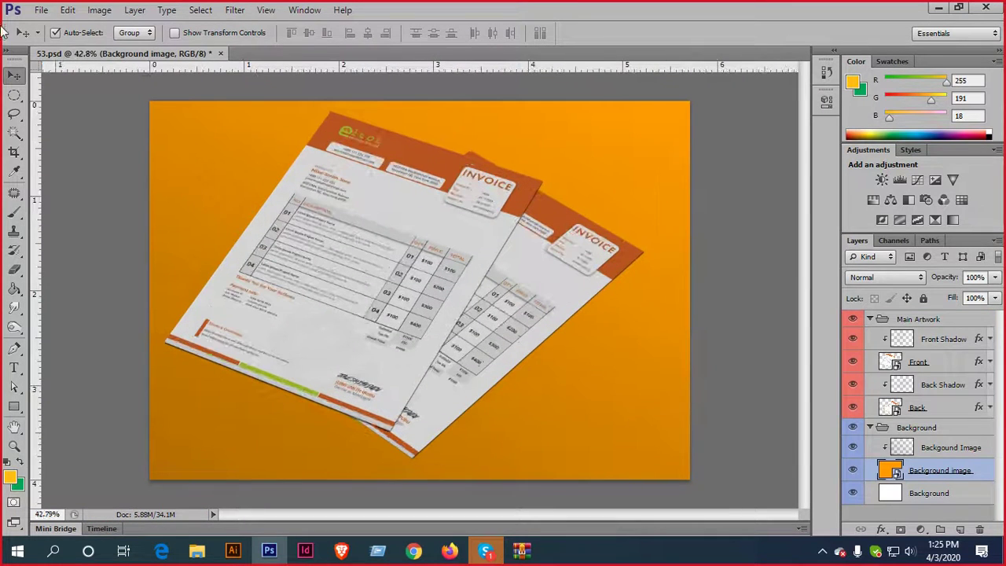
{"action": "left_click", "coordinate": [40, 10]}
{"action": "left_click", "coordinate": [115, 188]}
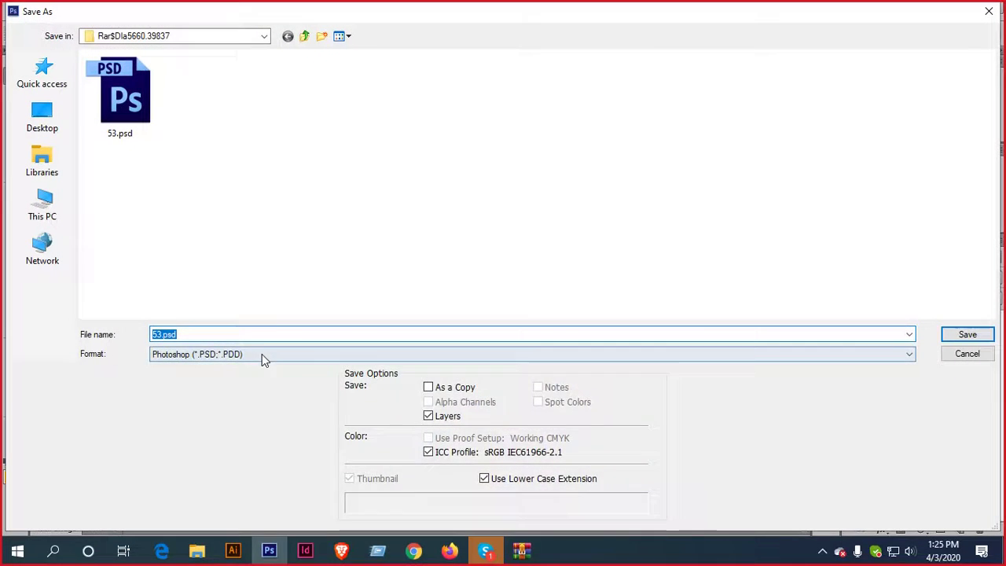
{"action": "left_click", "coordinate": [262, 354]}
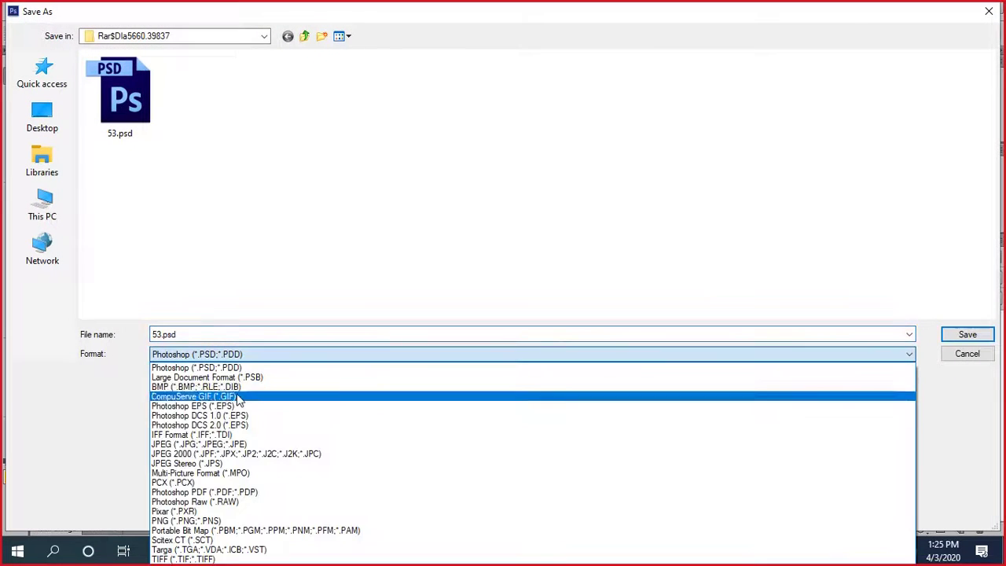
{"action": "left_click", "coordinate": [236, 444]}
{"action": "left_click", "coordinate": [43, 125]}
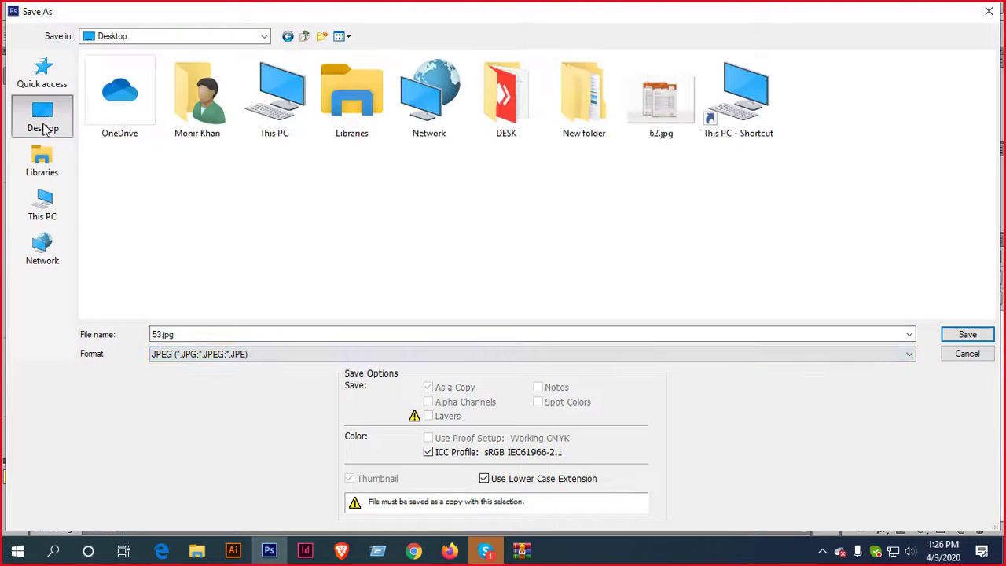
{"action": "left_click", "coordinate": [951, 334]}
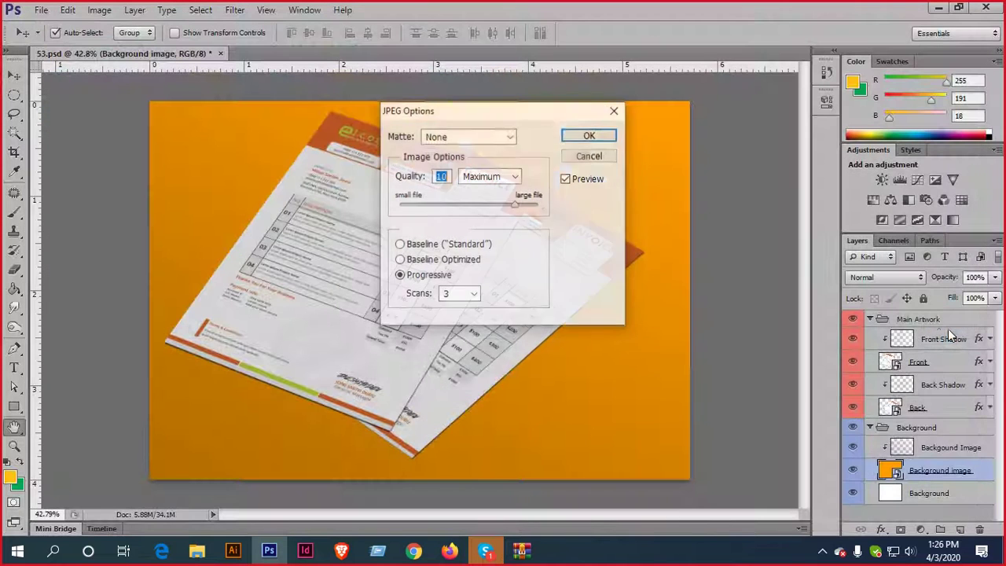
{"action": "left_click", "coordinate": [589, 135]}
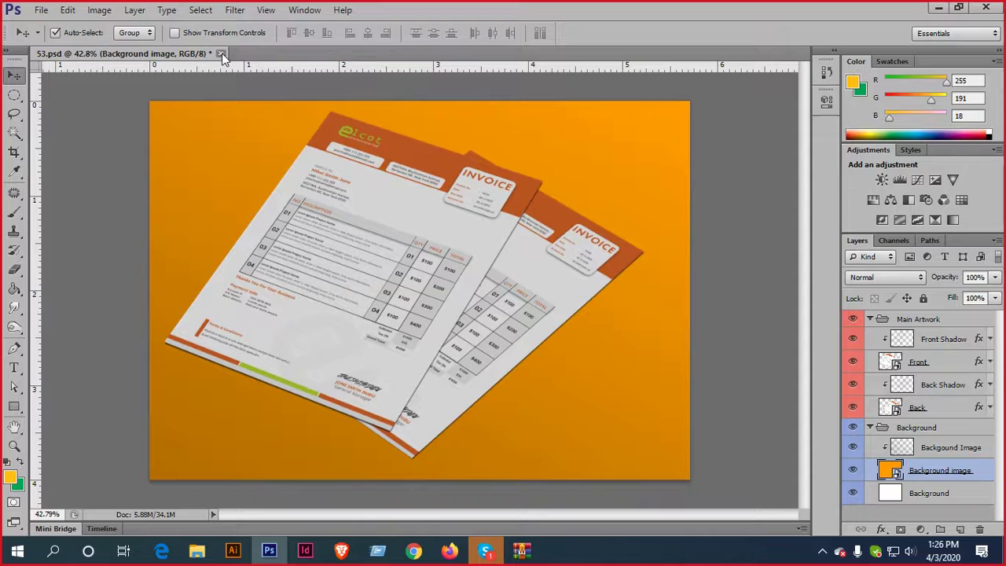
Close 53.psd and the a4-page-mock-up (1).zip archive, without updating 62.psd in the archive
{"action": "left_click", "coordinate": [222, 54]}
{"action": "left_click", "coordinate": [480, 210]}
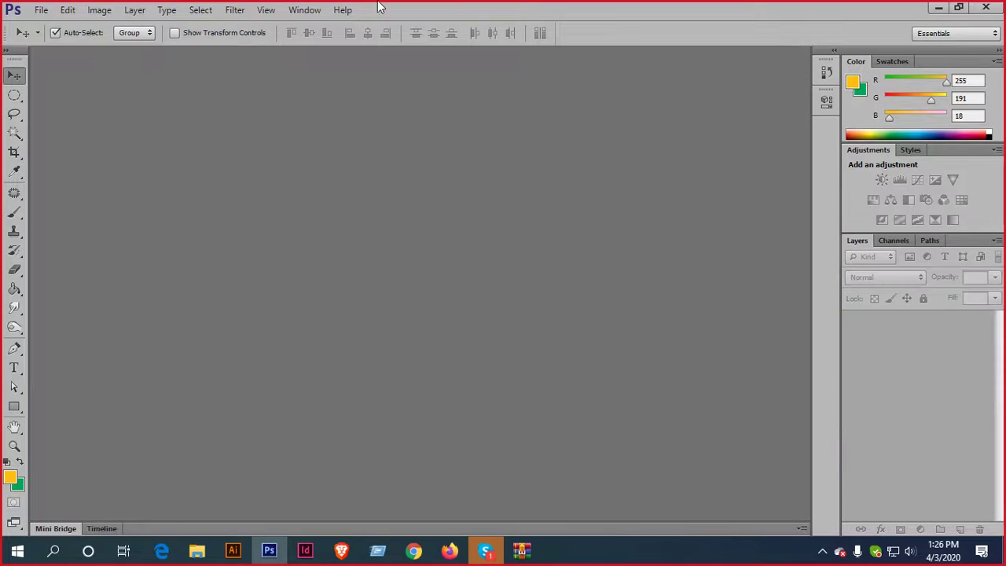
{"action": "left_click", "coordinate": [940, 8]}
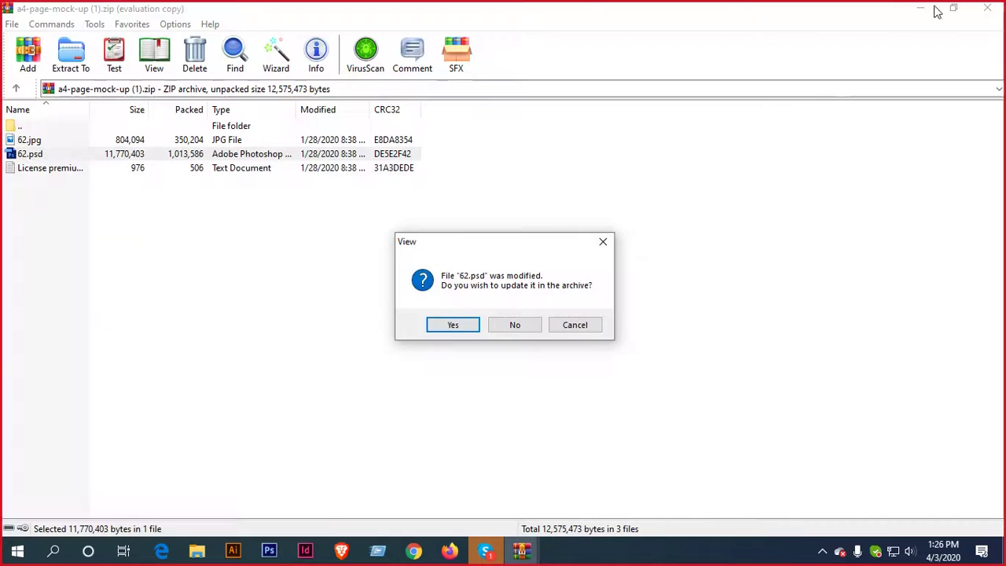
{"action": "left_click", "coordinate": [604, 243]}
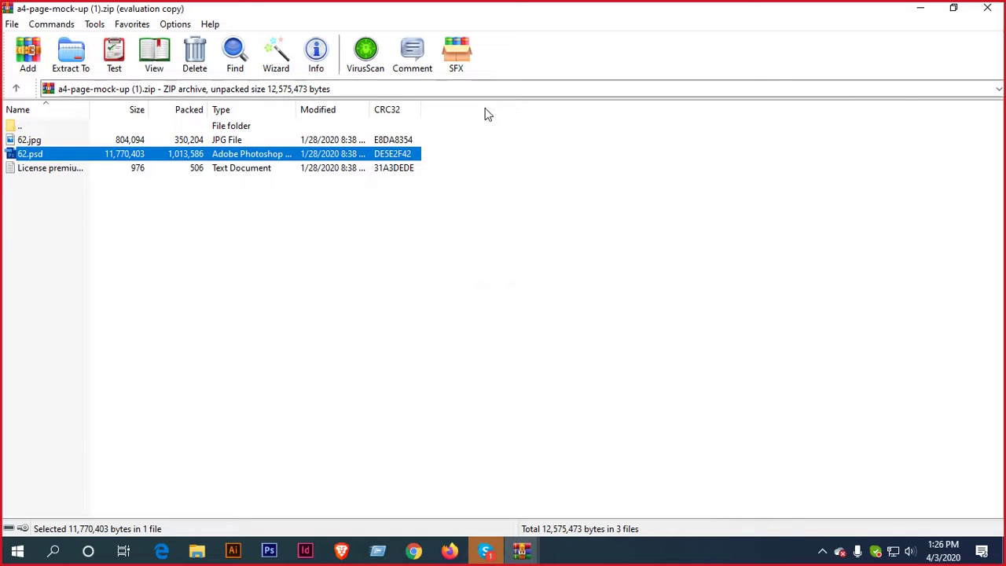
{"action": "left_click", "coordinate": [994, 16]}
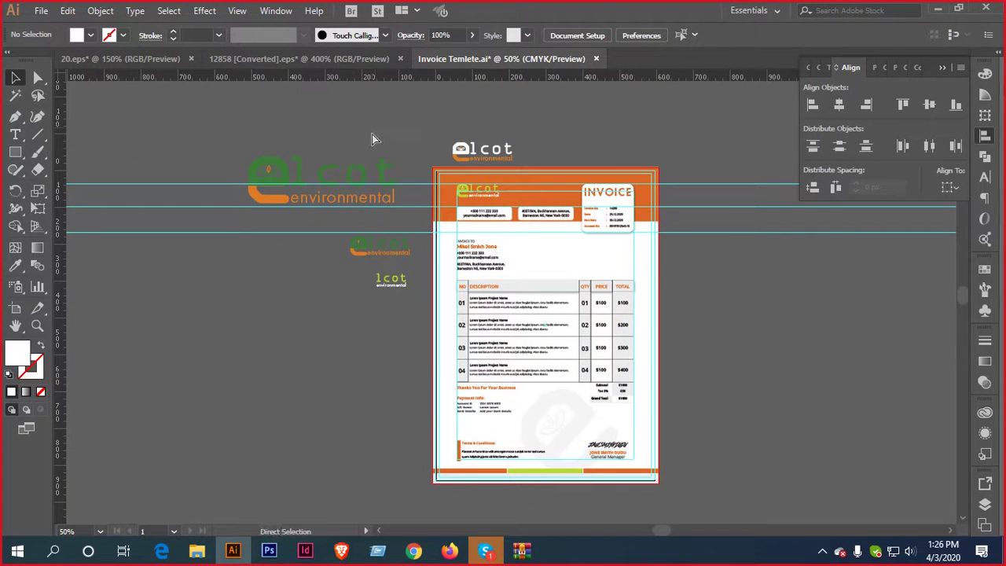
Save Invoice Temlete.ai in Illustrator and show the exported mock-ups in the Desktop folder in File Explorer
{"action": "key", "text": "ctrl+s"}
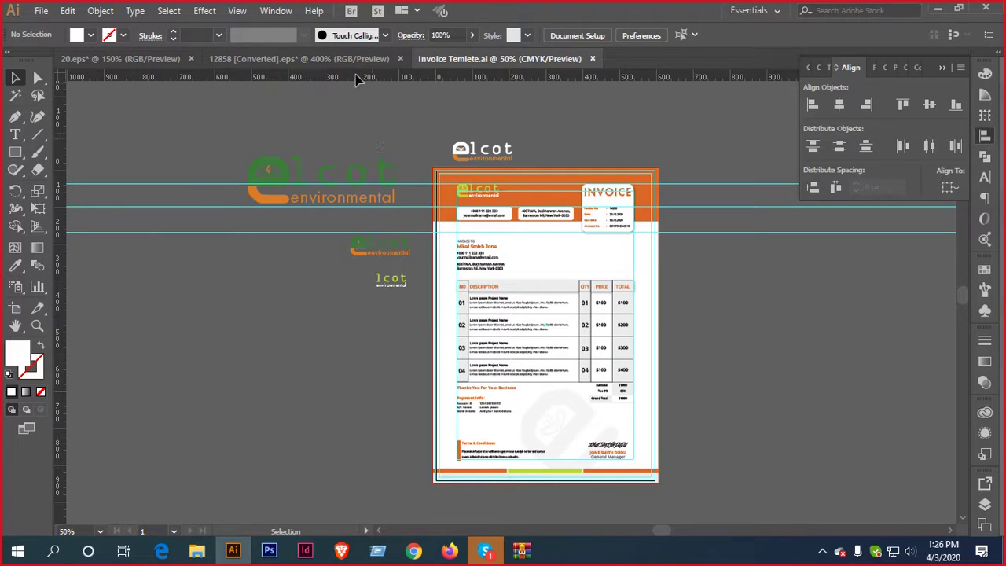
{"action": "left_click", "coordinate": [196, 550]}
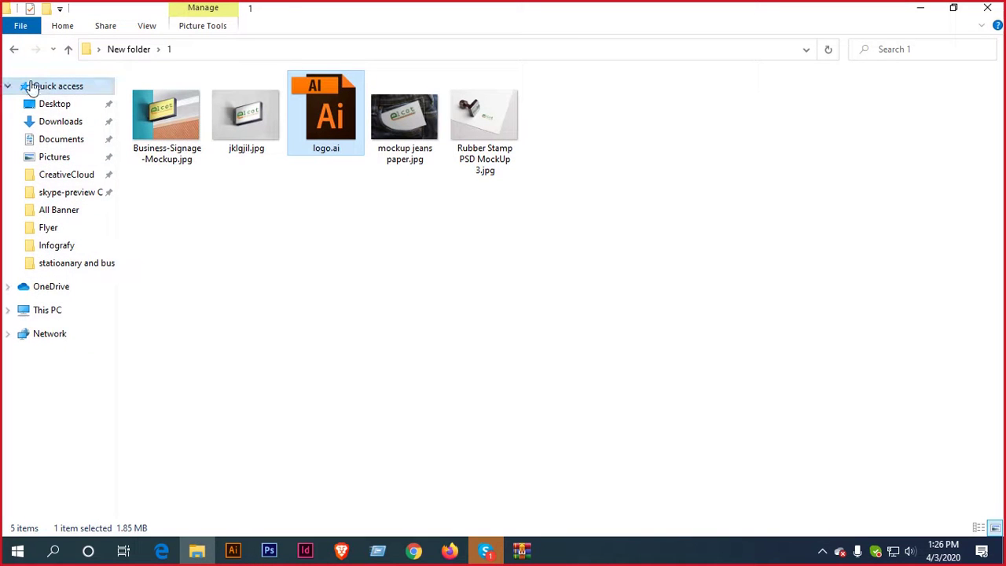
{"action": "left_click", "coordinate": [68, 49]}
{"action": "left_click", "coordinate": [68, 49]}
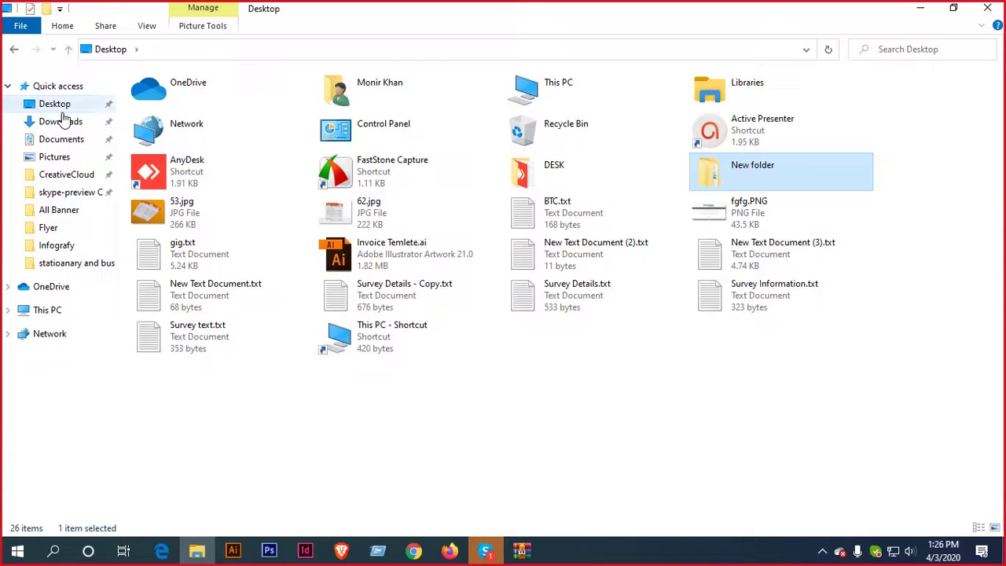
{"action": "left_click", "coordinate": [54, 103]}
Browse the All Banner and Brochure folders inside Downloads > Downlode > Frrepik to view the collected design files
{"action": "left_click", "coordinate": [61, 121]}
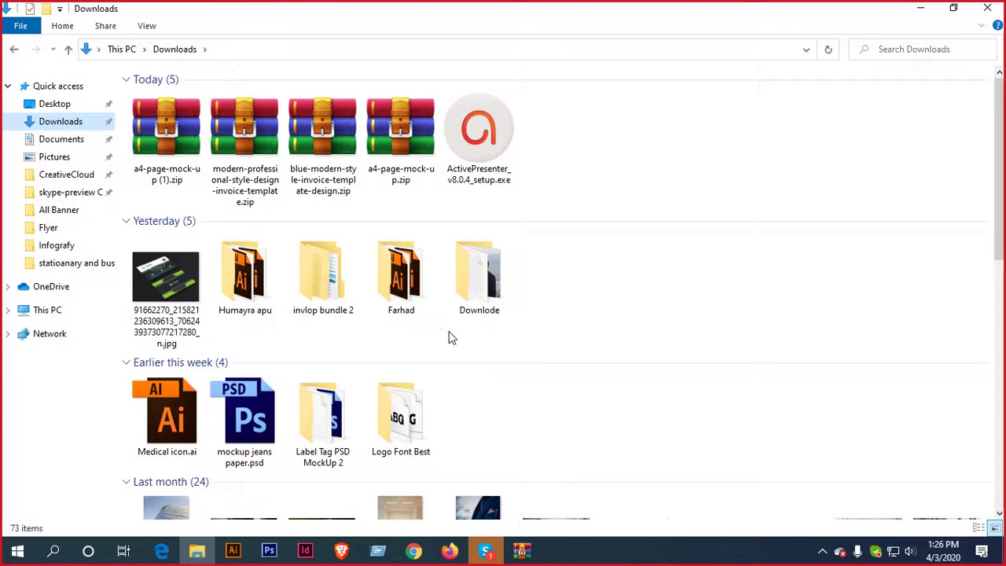
{"action": "double_click", "coordinate": [479, 274]}
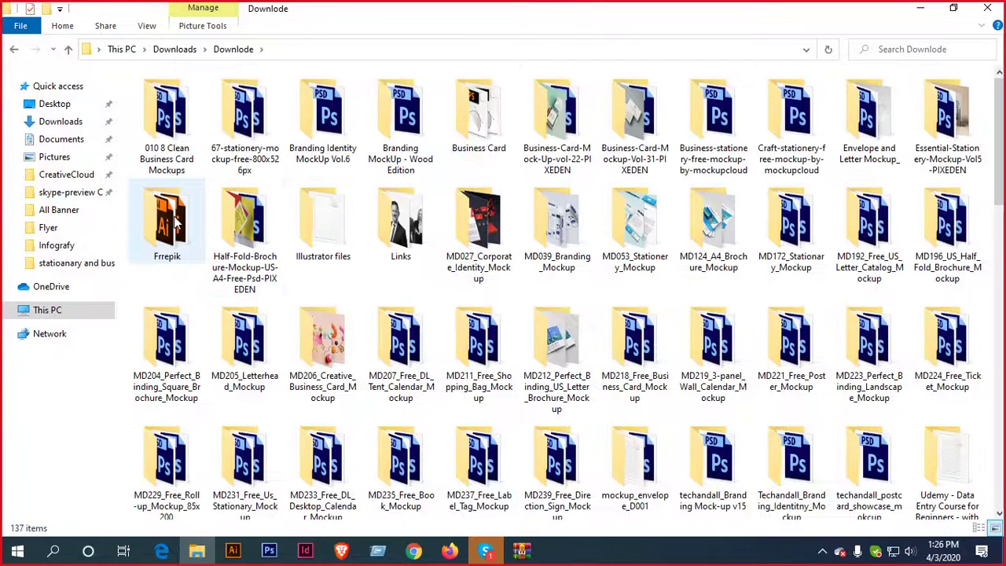
{"action": "double_click", "coordinate": [174, 217]}
{"action": "double_click", "coordinate": [171, 108]}
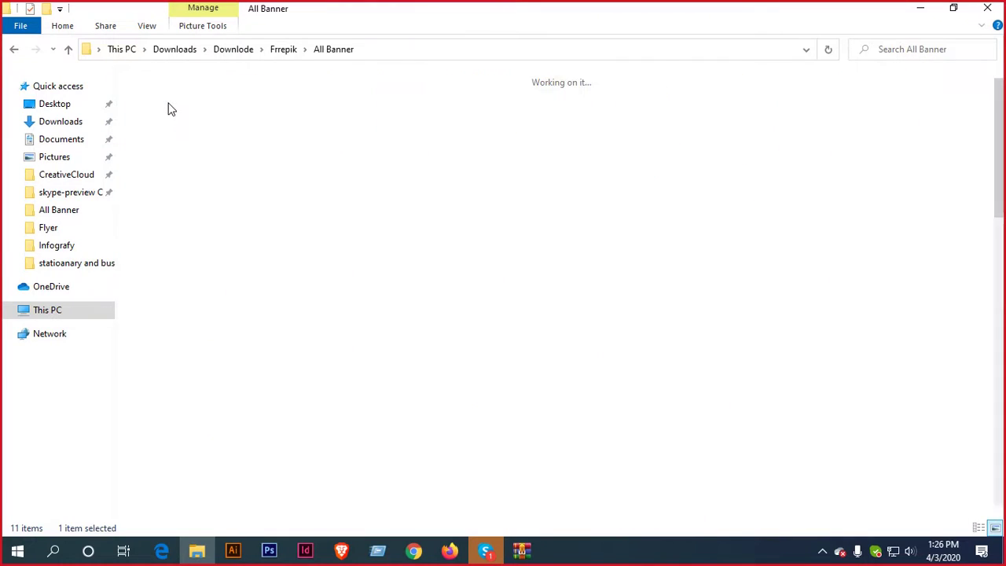
{"action": "scroll", "coordinate": [170, 108], "scroll_direction": "down", "scroll_amount": 10}
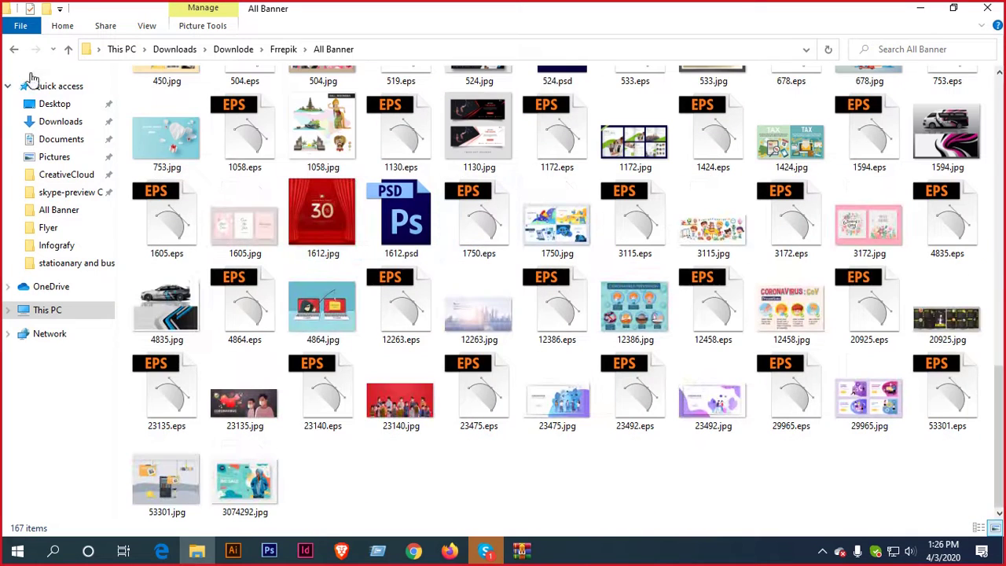
{"action": "left_click", "coordinate": [13, 48]}
{"action": "double_click", "coordinate": [247, 114]}
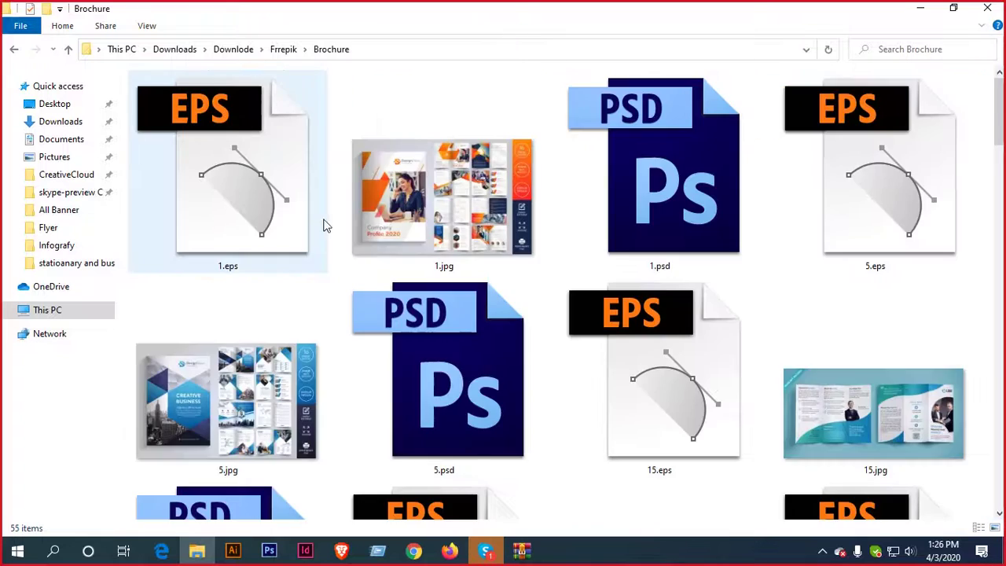
{"action": "scroll", "coordinate": [327, 228], "scroll_direction": "down", "scroll_amount": 10}
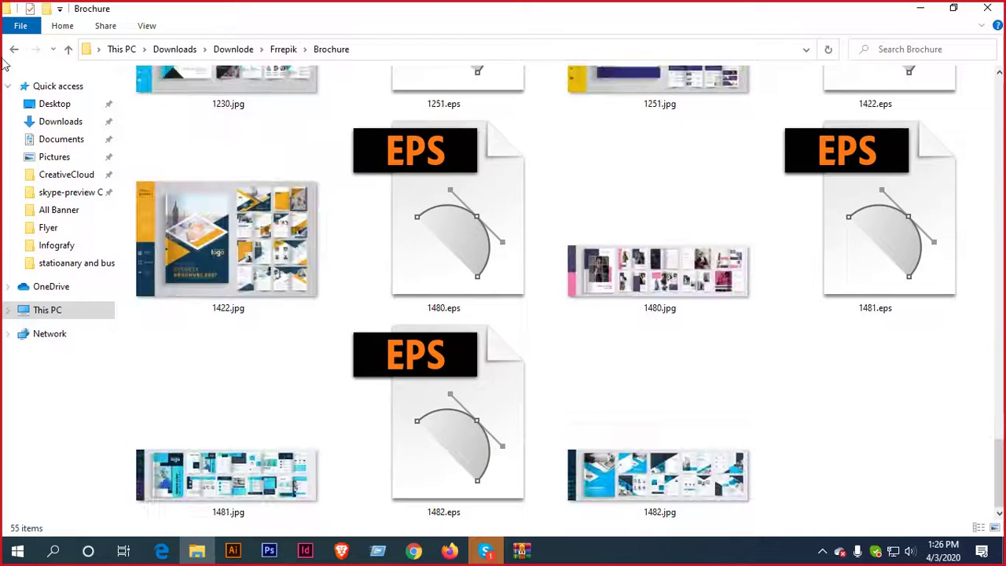
{"action": "left_click", "coordinate": [13, 49]}
Select all seven subfolders of Frrepik and examine their combined file count and size in Properties
{"action": "left_click_drag", "start_coordinate": [175, 189], "coordinate": [656, 100]}
{"action": "right_click", "coordinate": [548, 121]}
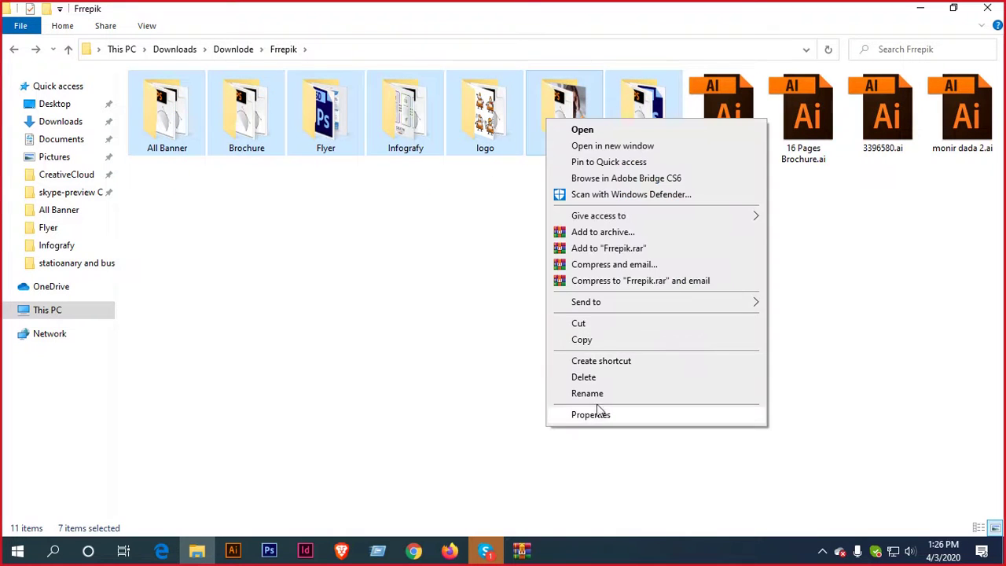
{"action": "left_click", "coordinate": [590, 414]}
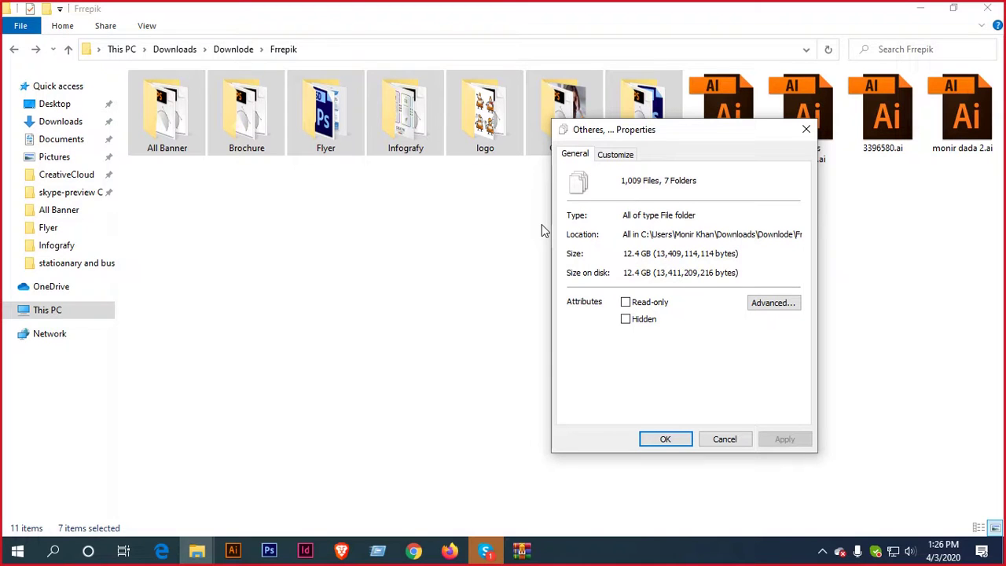
{"action": "left_click", "coordinate": [658, 441]}
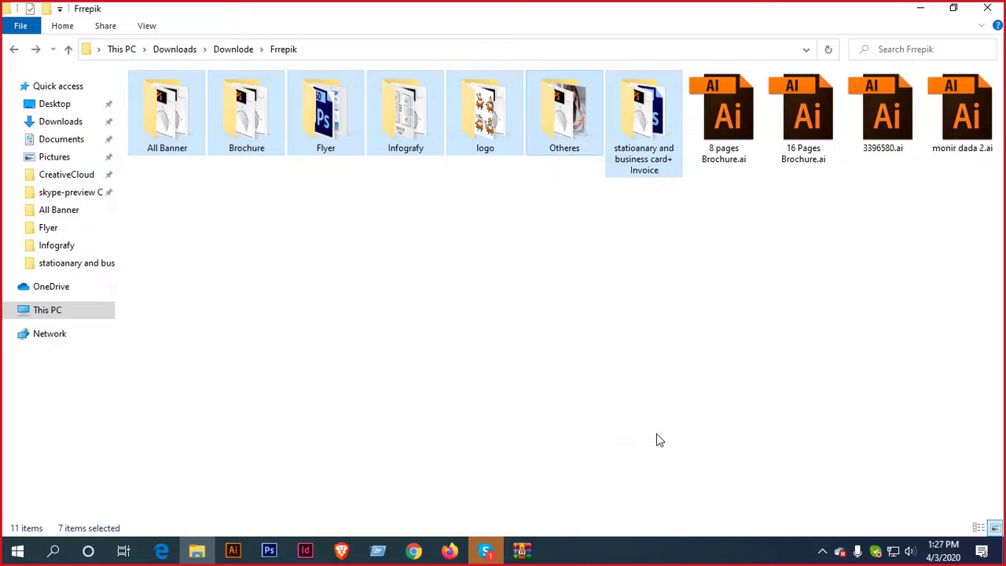
{"action": "right_click", "coordinate": [323, 237]}
{"action": "left_click", "coordinate": [382, 296]}
Look through the All Banner, Otheres and Infografy folders in Frrepik, then close File Explorer
{"action": "double_click", "coordinate": [185, 129]}
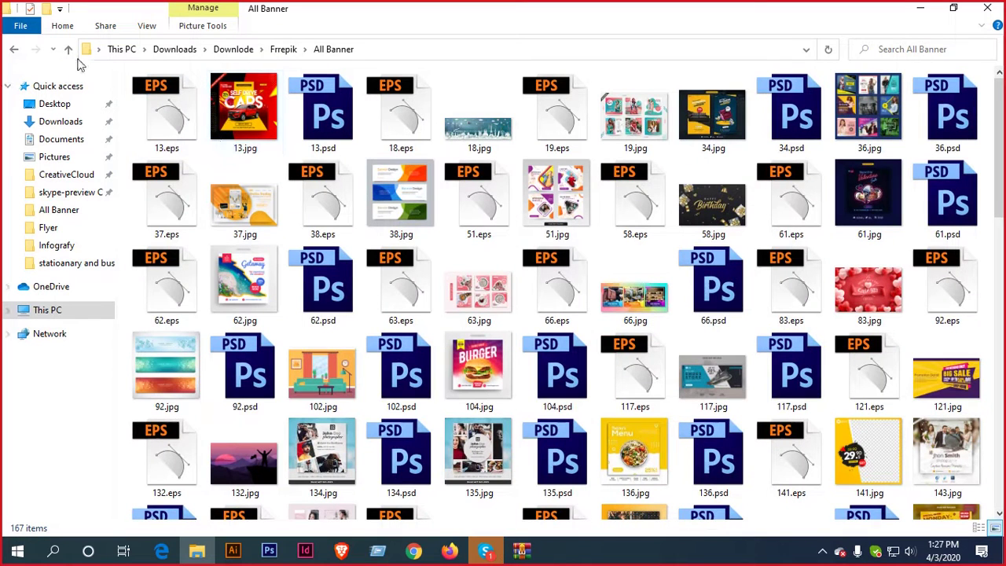
{"action": "left_click", "coordinate": [68, 48]}
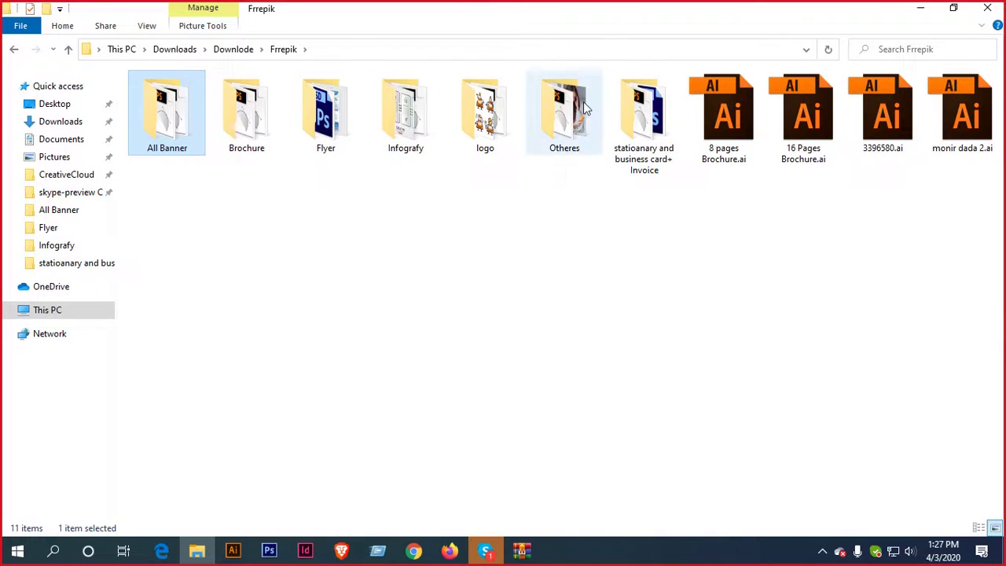
{"action": "double_click", "coordinate": [584, 108]}
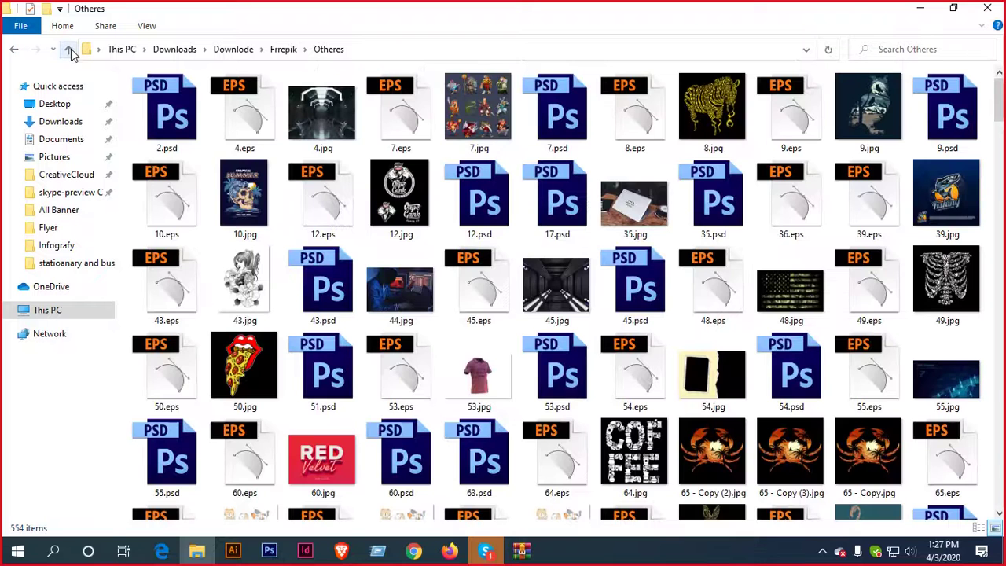
{"action": "left_click", "coordinate": [68, 49]}
{"action": "double_click", "coordinate": [402, 120]}
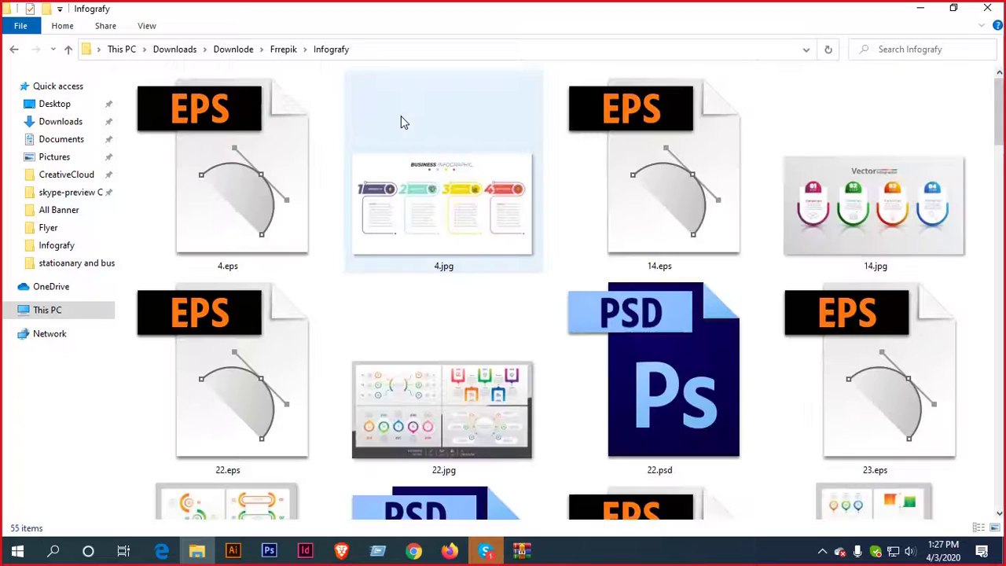
{"action": "left_click", "coordinate": [987, 7]}
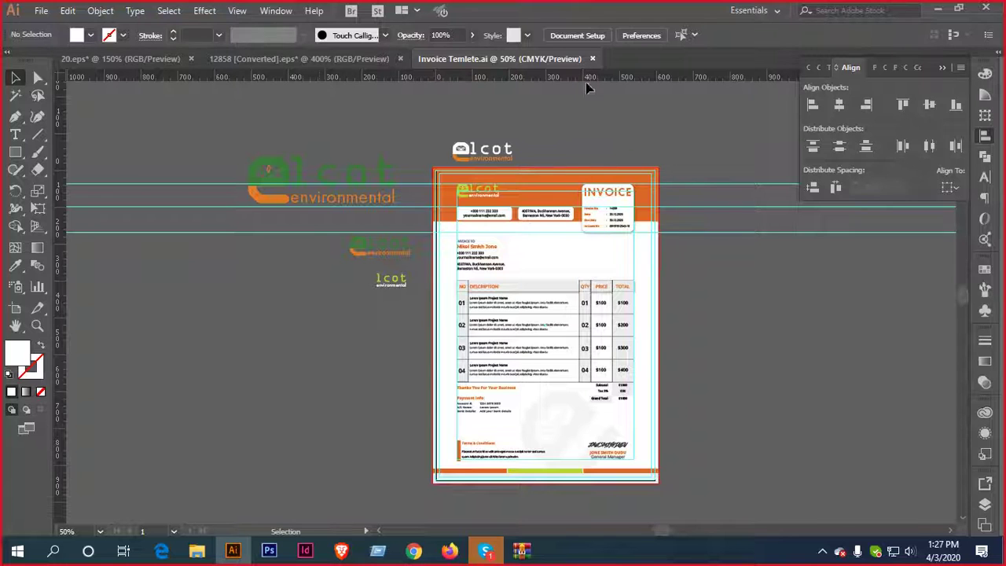
Close Invoice Temlete.ai and 12858 [Converted].eps in Illustrator, discarding the changes to 12858 [Converted].eps
{"action": "left_click", "coordinate": [592, 59]}
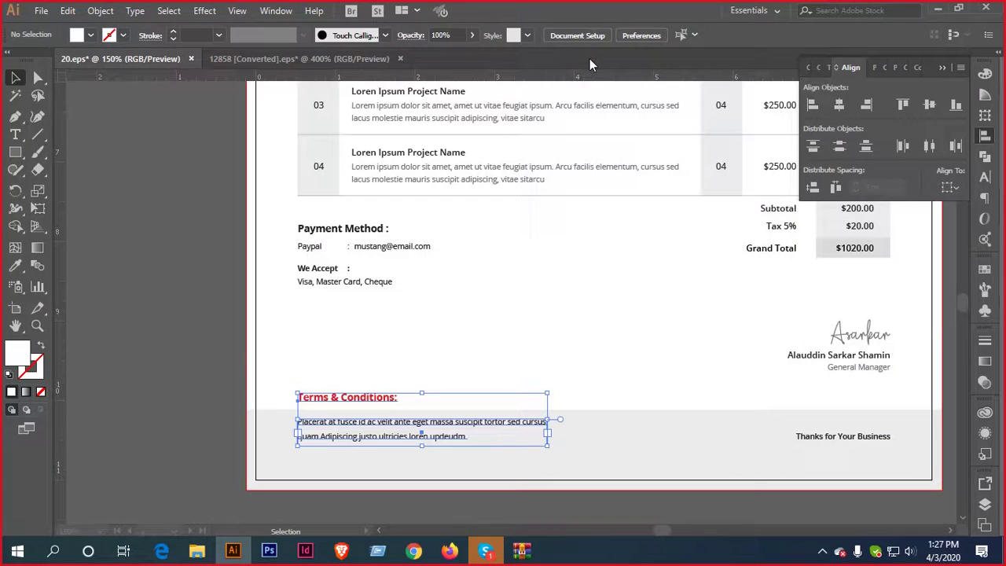
{"action": "left_click", "coordinate": [401, 59]}
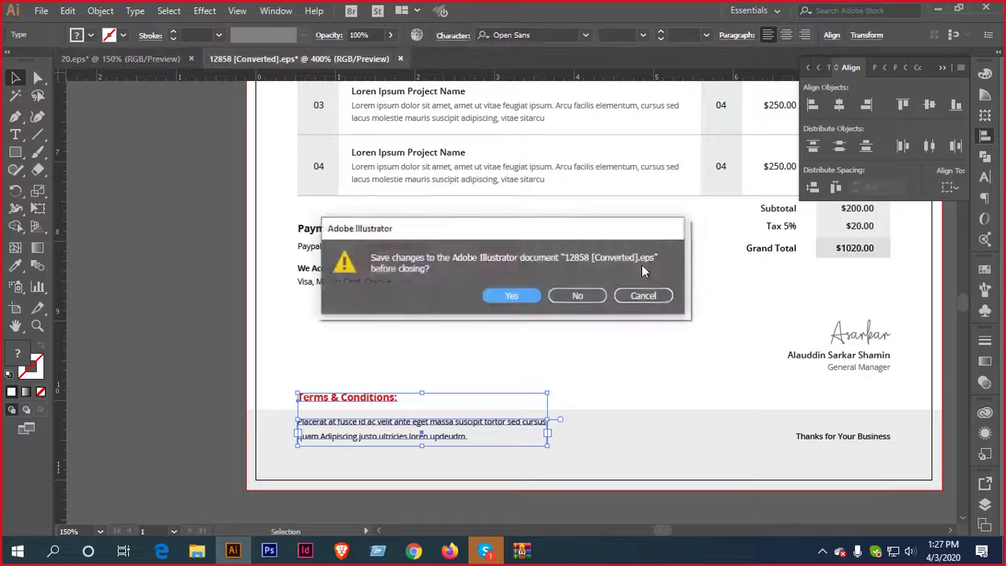
{"action": "left_click", "coordinate": [579, 293]}
{"action": "left_click", "coordinate": [823, 550]}
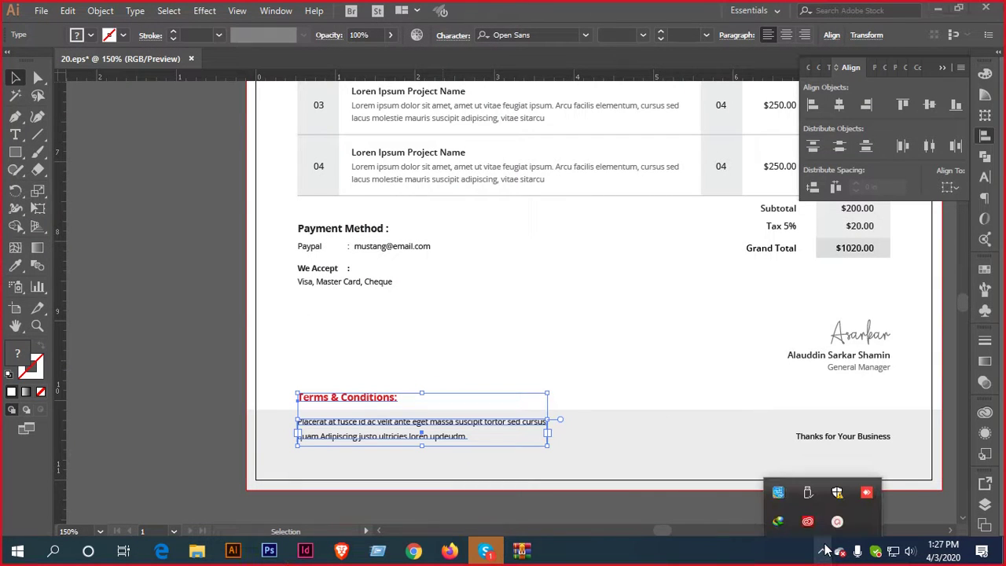
{"action": "left_click", "coordinate": [836, 522]}
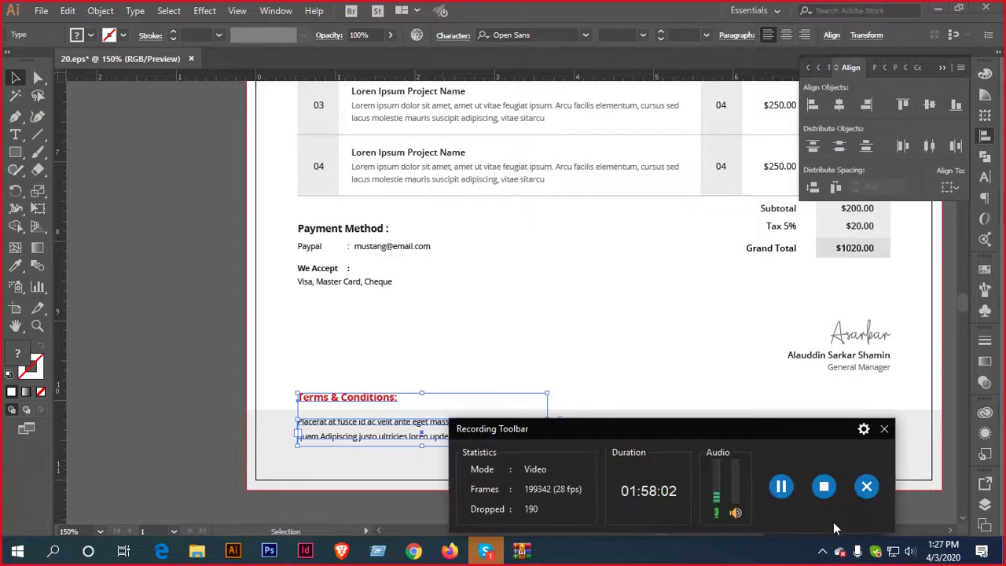